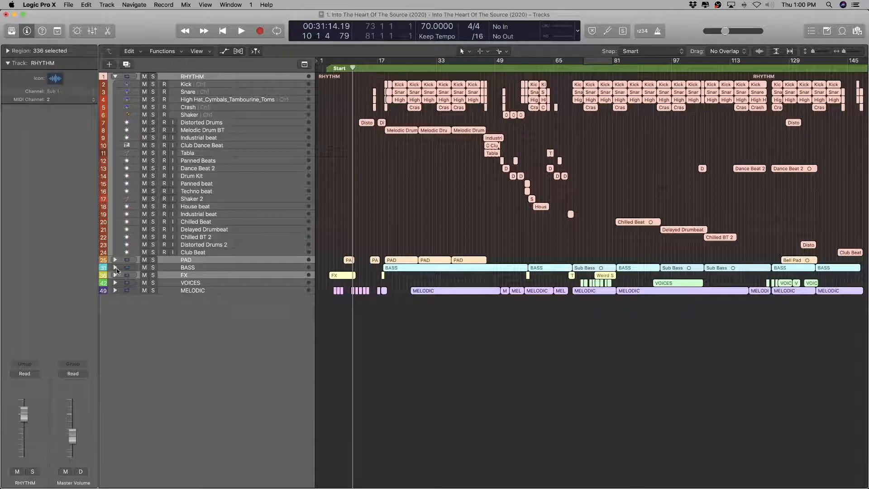
Step: Expand the PAD, BASS, FX, VOICES and MELODIC stacks and look through all their subtracks
{"action": "left_click", "coordinate": [115, 260]}
{"action": "left_click", "coordinate": [116, 305]}
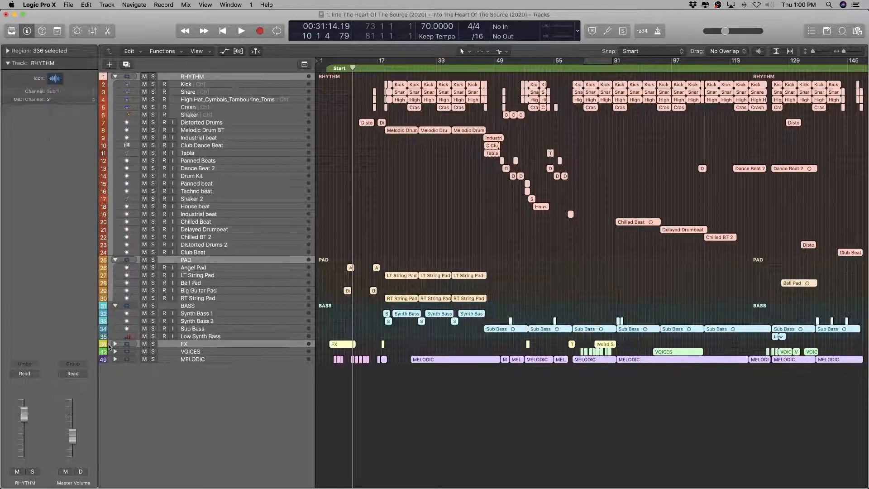
{"action": "left_click", "coordinate": [115, 344]}
{"action": "left_click", "coordinate": [115, 390]}
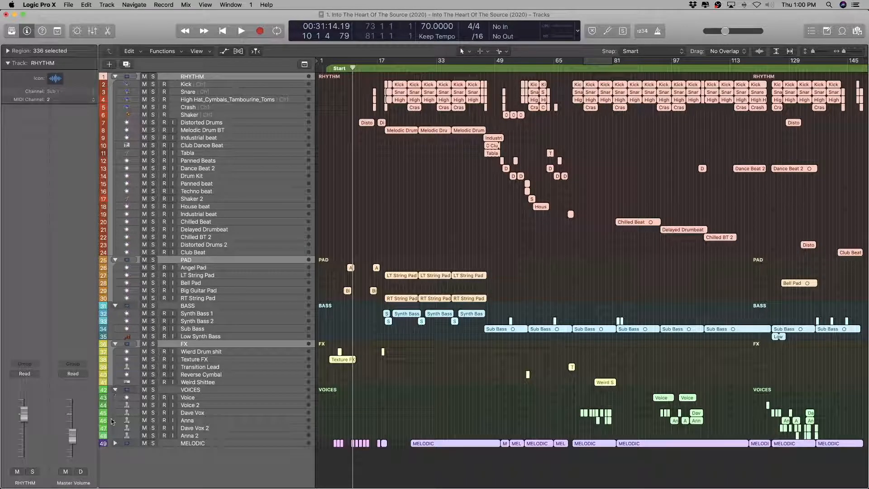
{"action": "left_click", "coordinate": [116, 443]}
{"action": "scroll", "coordinate": [195, 181], "scroll_direction": "down", "scroll_amount": 5}
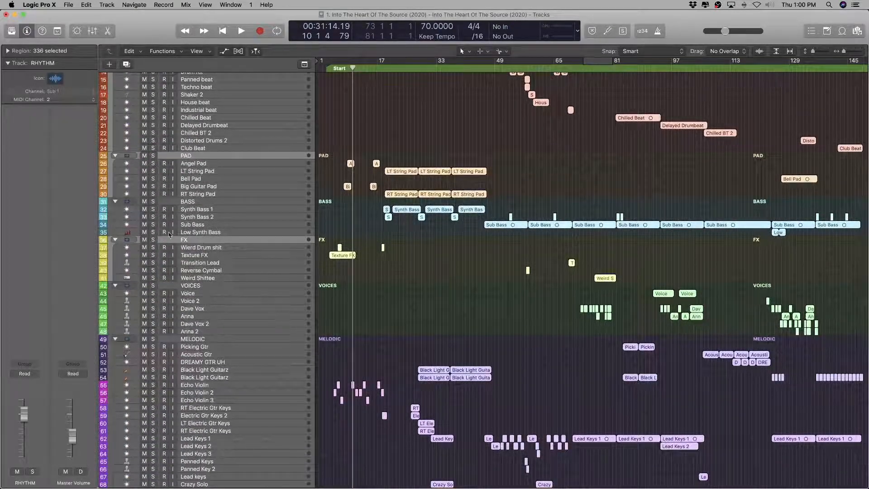
{"action": "scroll", "coordinate": [150, 297], "scroll_direction": "down", "scroll_amount": 2}
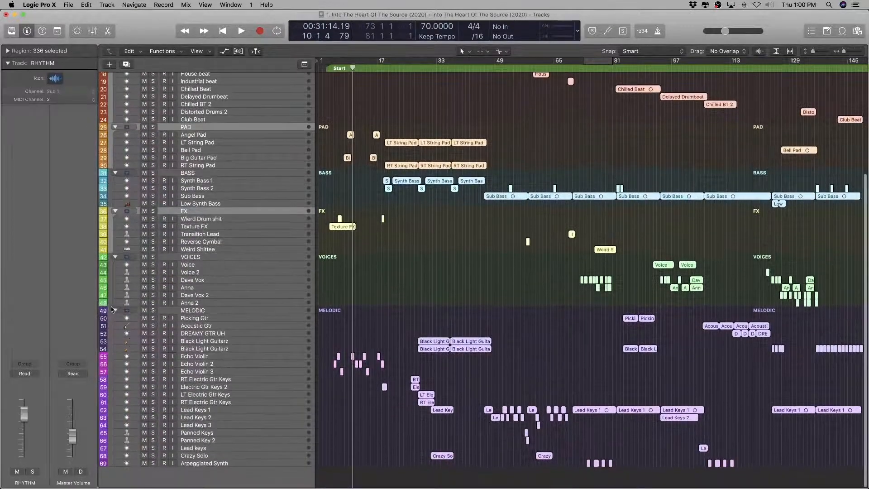
Step: Collapse all the track stacks, from MELODIC up to RHYTHM
{"action": "left_click", "coordinate": [116, 310]}
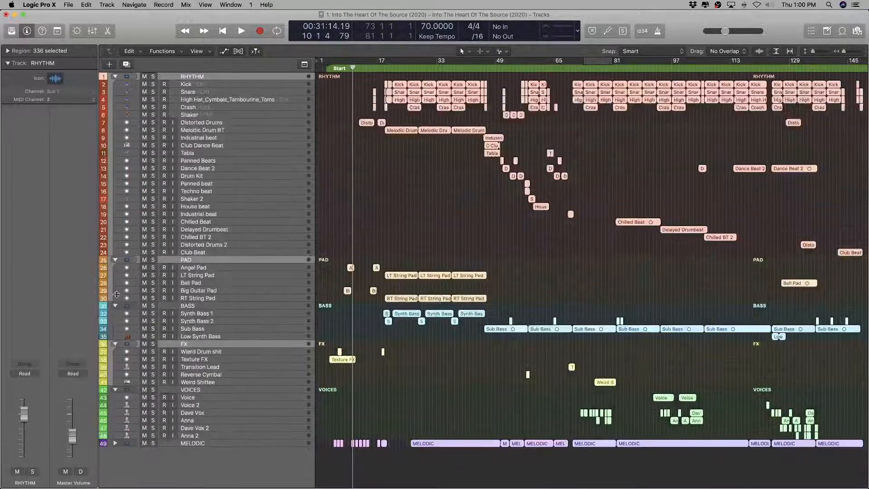
{"action": "left_click", "coordinate": [116, 390]}
{"action": "left_click", "coordinate": [116, 344]}
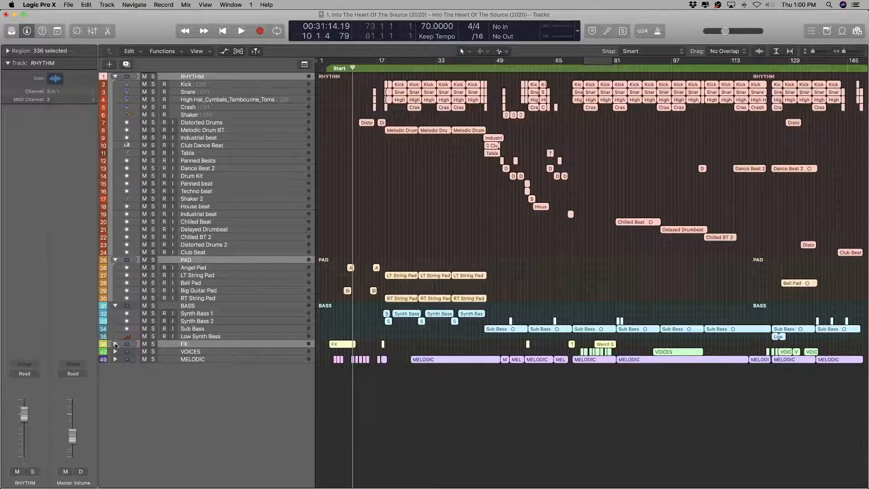
{"action": "left_click", "coordinate": [115, 306]}
{"action": "left_click", "coordinate": [114, 259]}
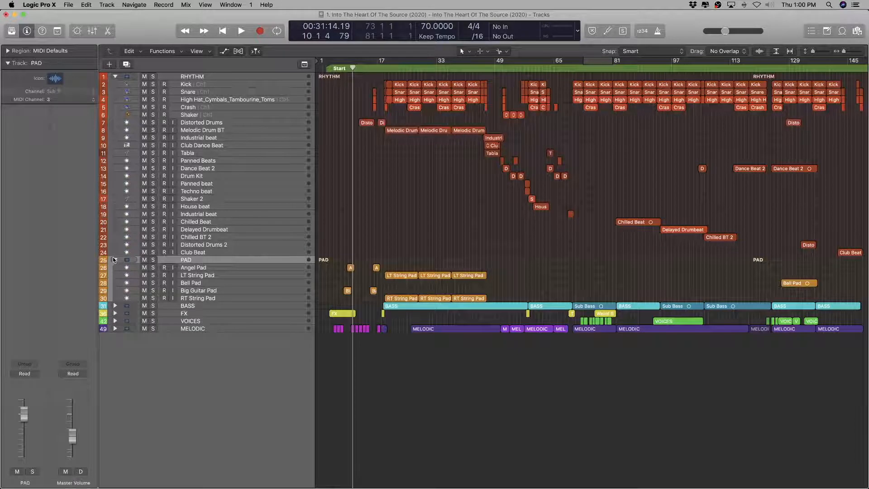
{"action": "left_click", "coordinate": [114, 259]}
{"action": "left_click", "coordinate": [115, 77]}
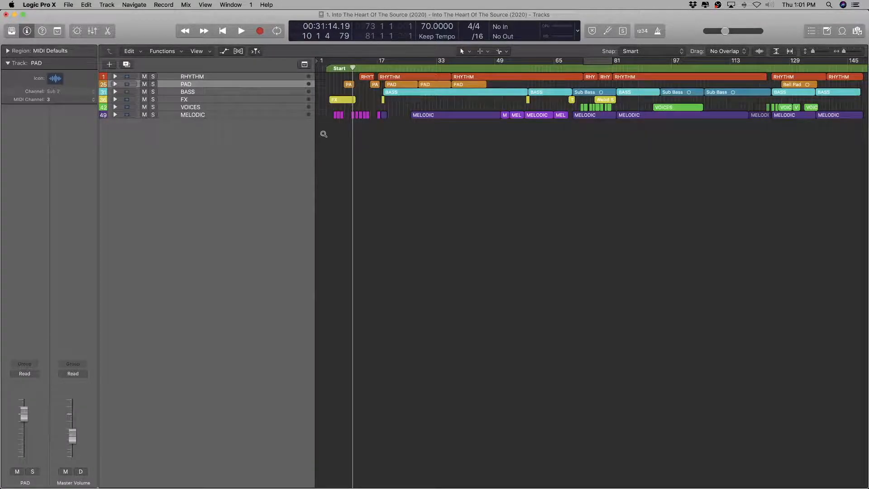
Step: Enlarge the six stacks' track heights to fill the arrangement and set the playhead to the start of the first FX region
{"action": "scroll", "coordinate": [323, 134], "scroll_direction": "up", "scroll_amount": 10}
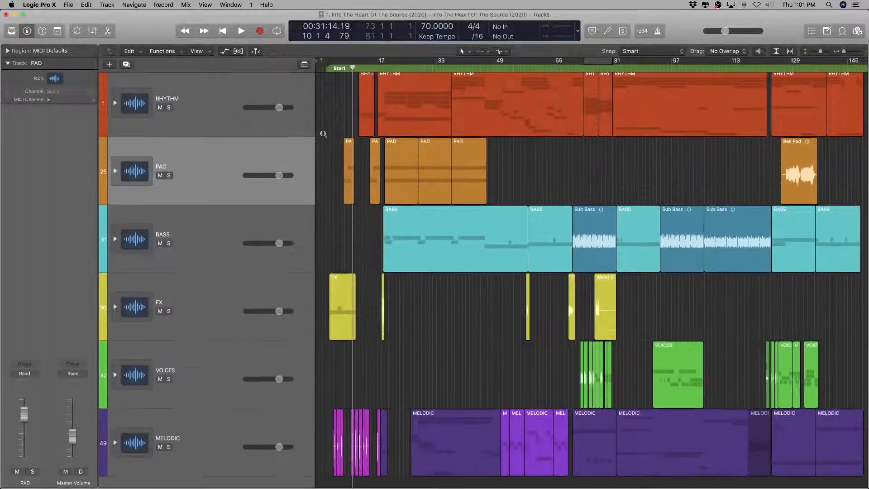
{"action": "scroll", "coordinate": [324, 133], "scroll_direction": "down", "scroll_amount": 5}
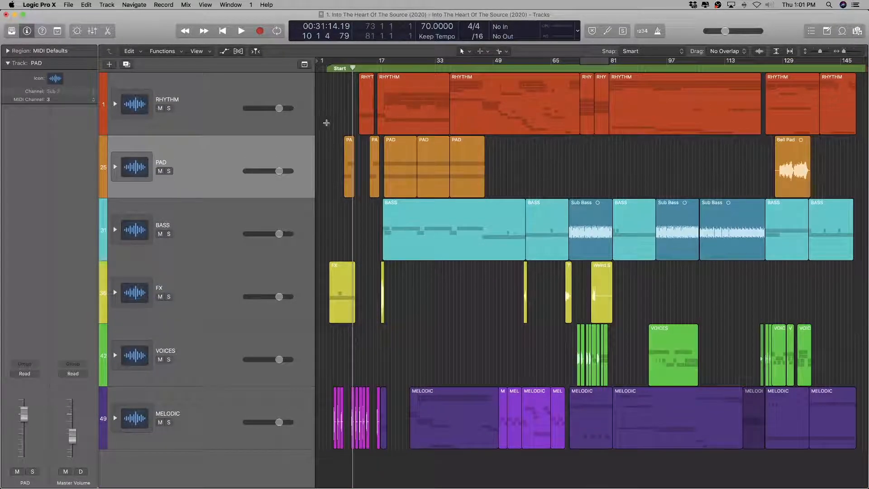
{"action": "left_click", "coordinate": [272, 93]}
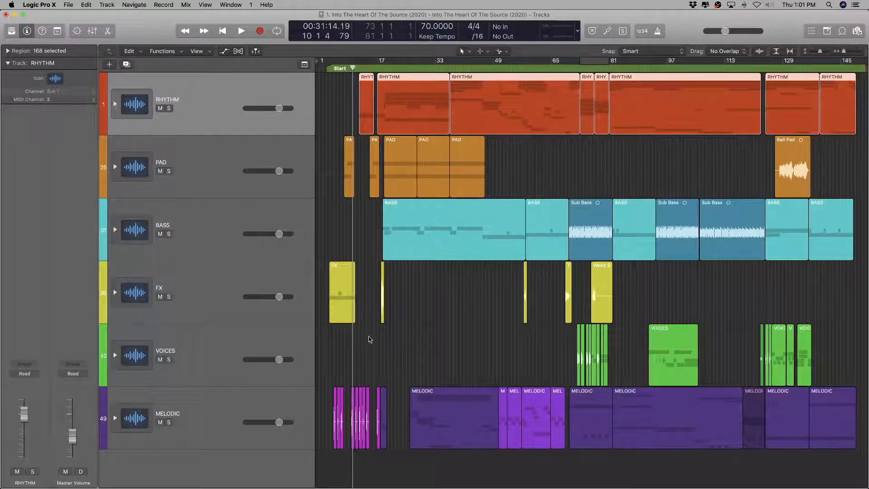
{"action": "left_click", "coordinate": [342, 290]}
{"action": "key", "text": "shift+Return"}
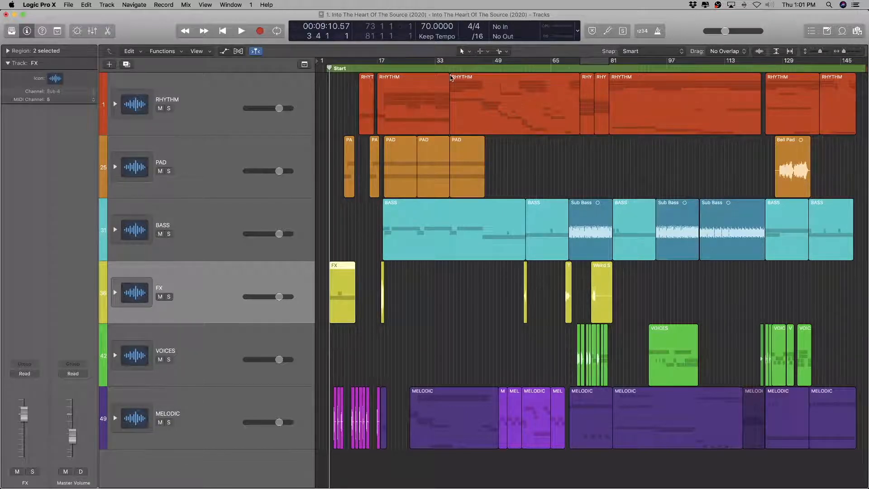
Step: Show the mixer and lower the master volume to -18.0 dB
{"action": "key", "text": "x"}
{"action": "scroll", "coordinate": [441, 416], "scroll_direction": "down", "scroll_amount": 5}
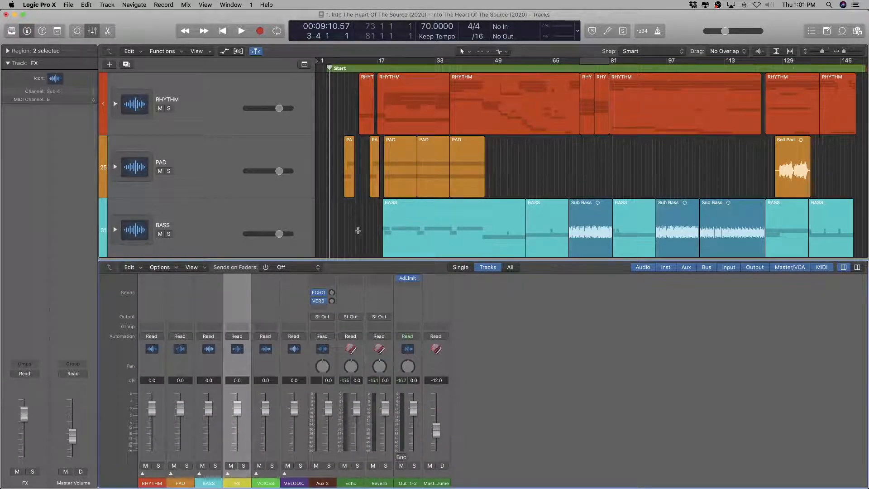
{"action": "scroll", "coordinate": [354, 232], "scroll_direction": "down", "scroll_amount": 6}
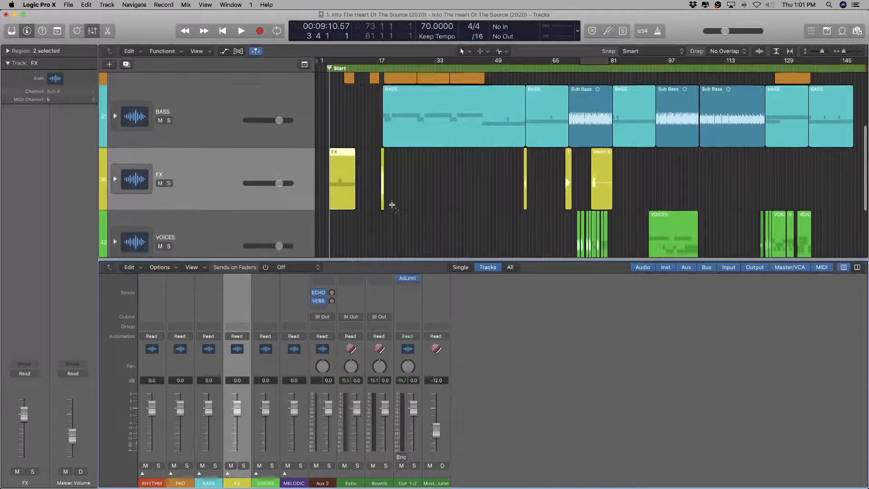
{"action": "scroll", "coordinate": [387, 205], "scroll_direction": "down", "scroll_amount": 5}
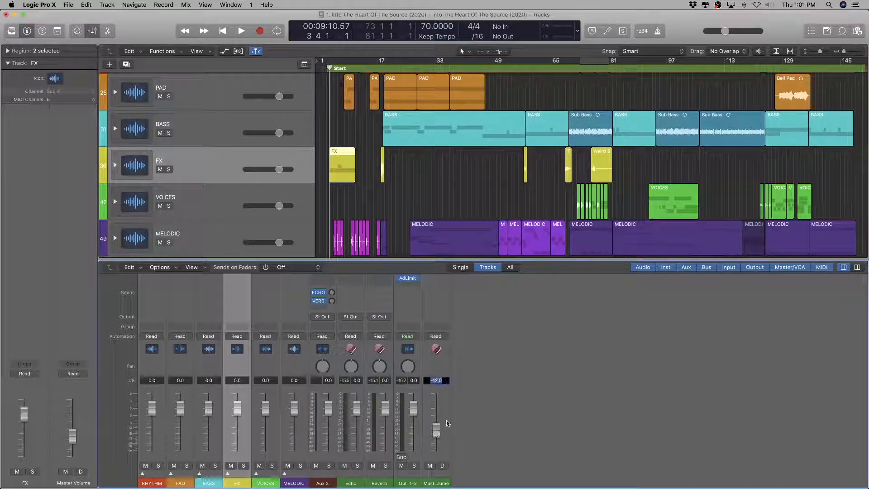
{"action": "left_click_drag", "start_coordinate": [433, 433], "coordinate": [435, 436]}
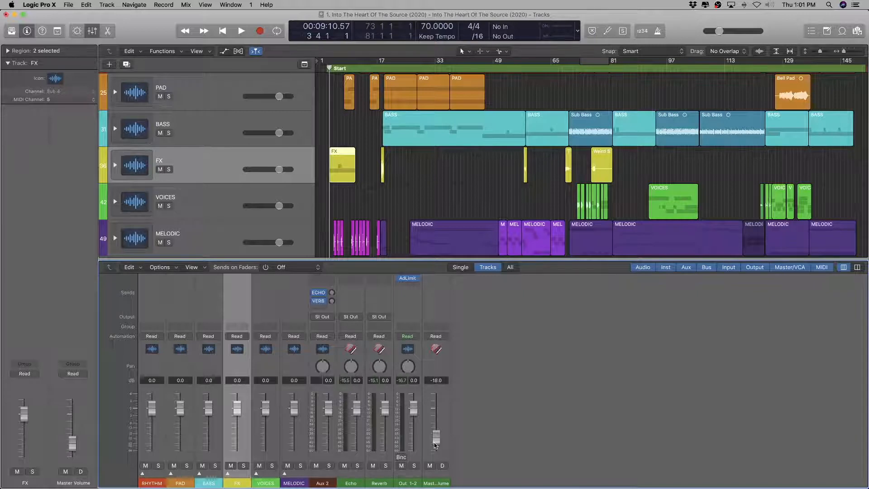
Step: Play the opening of the song briefly, hiding the mixer during playback
{"action": "key", "text": "space"}
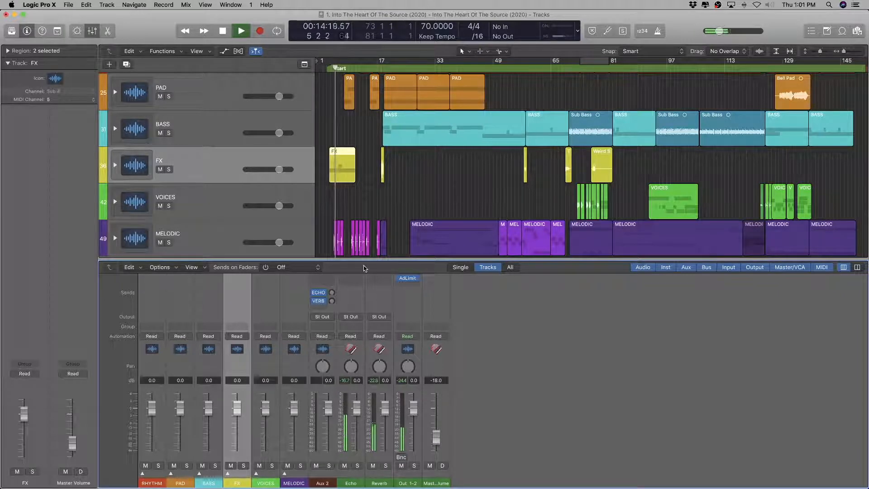
{"action": "key", "text": "x"}
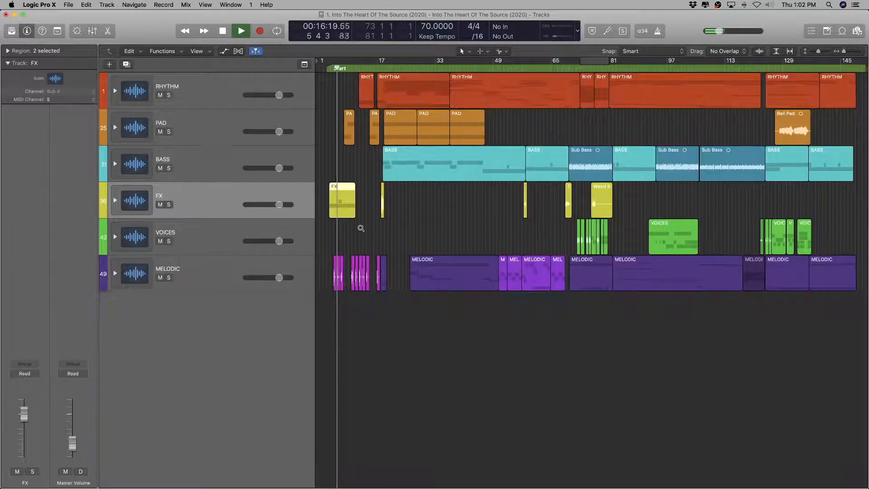
{"action": "key", "text": "space"}
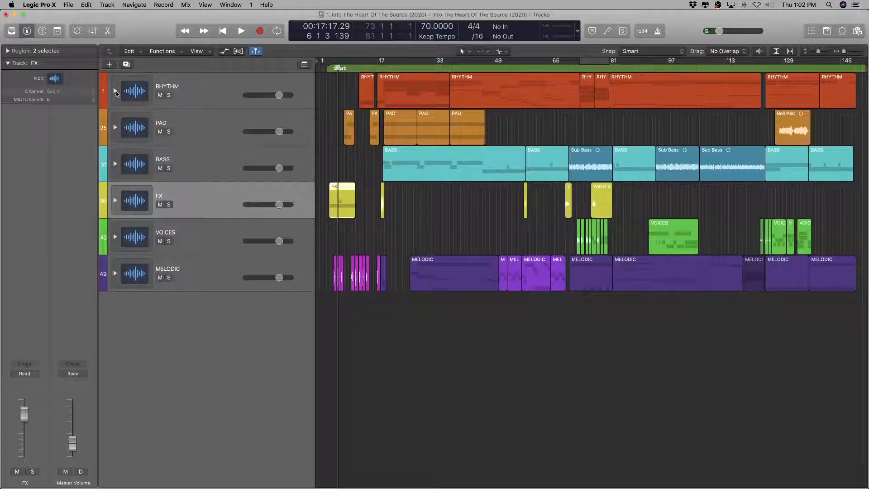
Step: Expand the RHYTHM stack, reduce the track heights to fit its subtracks, and select the tracks from Kick to Shaker
{"action": "left_click", "coordinate": [115, 91]}
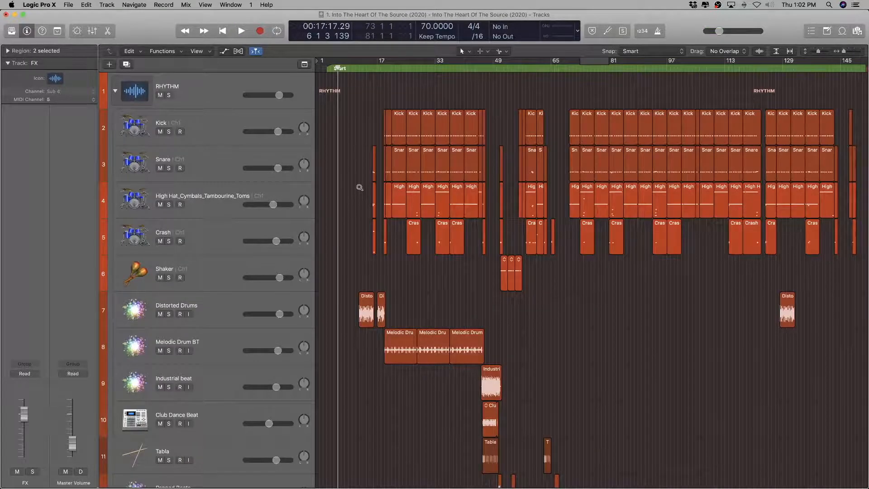
{"action": "scroll", "coordinate": [361, 186], "scroll_direction": "down", "scroll_amount": 10}
{"action": "scroll", "coordinate": [363, 184], "scroll_direction": "up", "scroll_amount": 3}
{"action": "scroll", "coordinate": [363, 184], "scroll_direction": "down", "scroll_amount": 1}
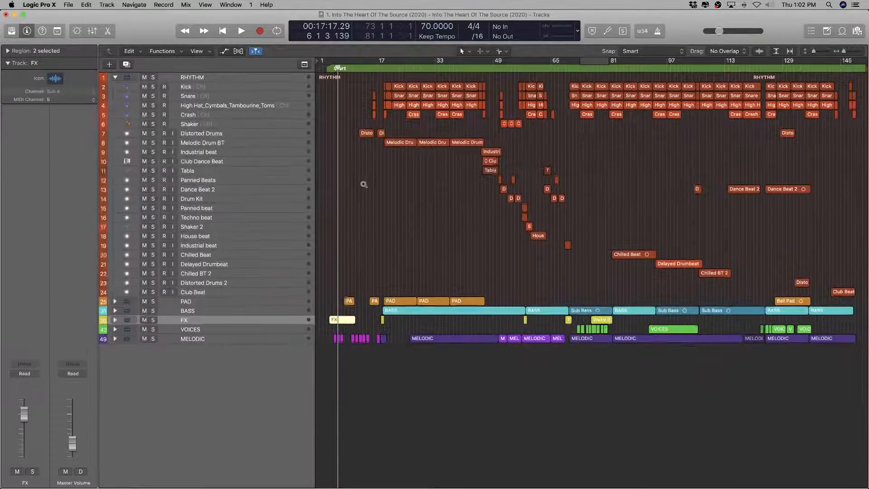
{"action": "scroll", "coordinate": [363, 184], "scroll_direction": "up", "scroll_amount": 2}
{"action": "left_click", "coordinate": [228, 134]}
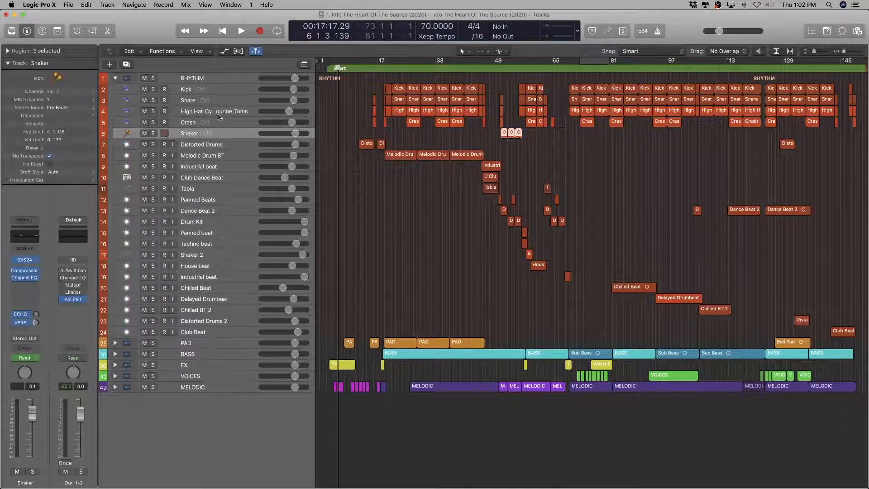
{"action": "left_click", "coordinate": [207, 88], "text": "shift"}
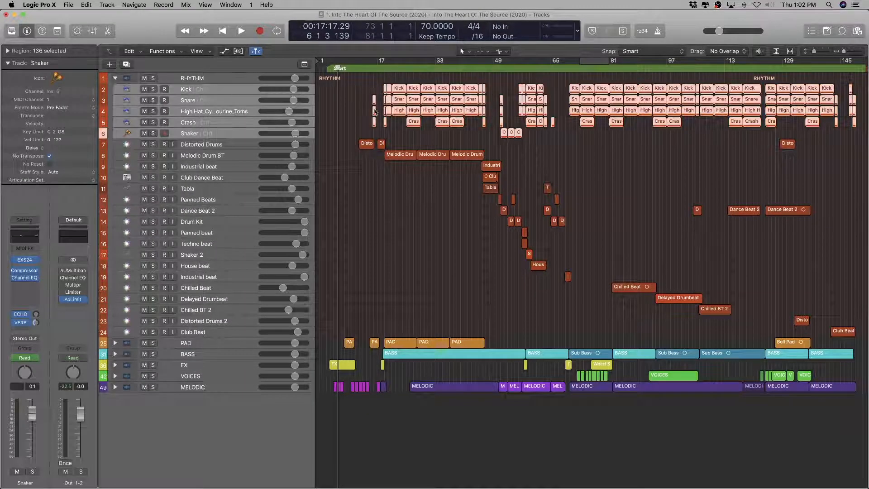
Step: Select the Distorted Drums and Club Beat tracks in turn to point out the beat tracks, and collapse the RHYTHM stack
{"action": "left_click", "coordinate": [241, 143]}
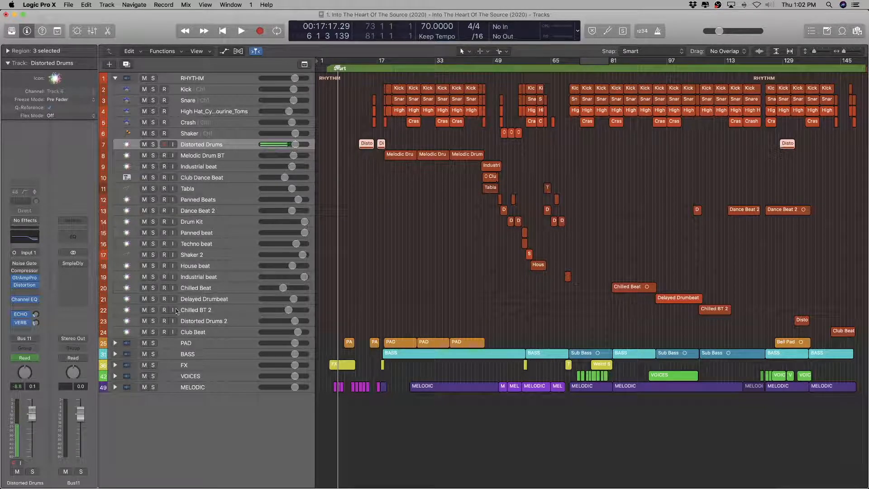
{"action": "left_click", "coordinate": [217, 333]}
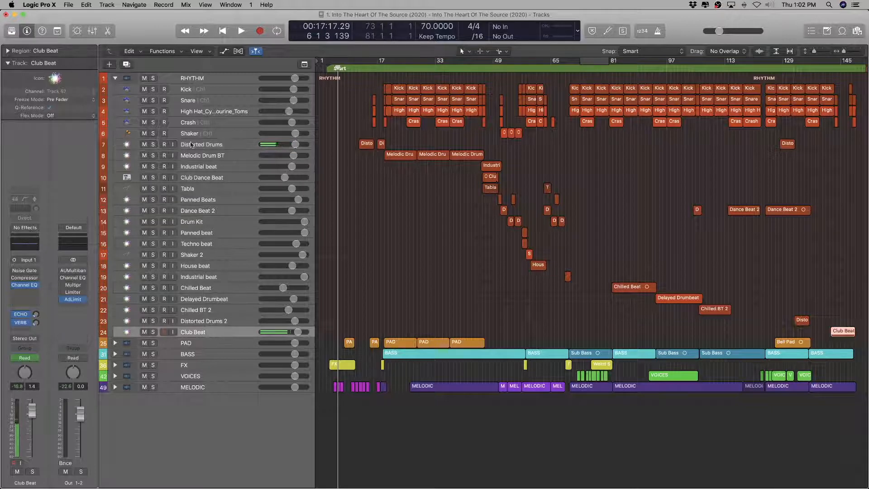
{"action": "left_click", "coordinate": [115, 79]}
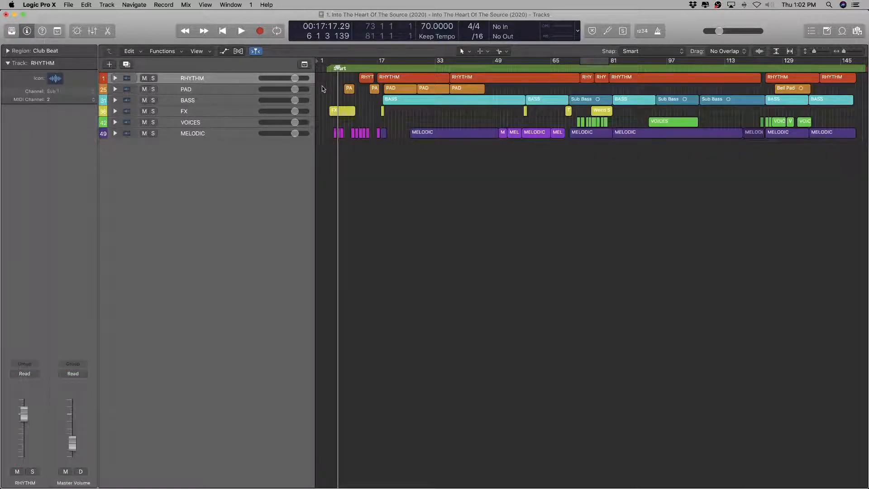
Step: Play the song from bar 4 and select the first FX region
{"action": "left_click_drag", "start_coordinate": [337, 68], "coordinate": [331, 73]}
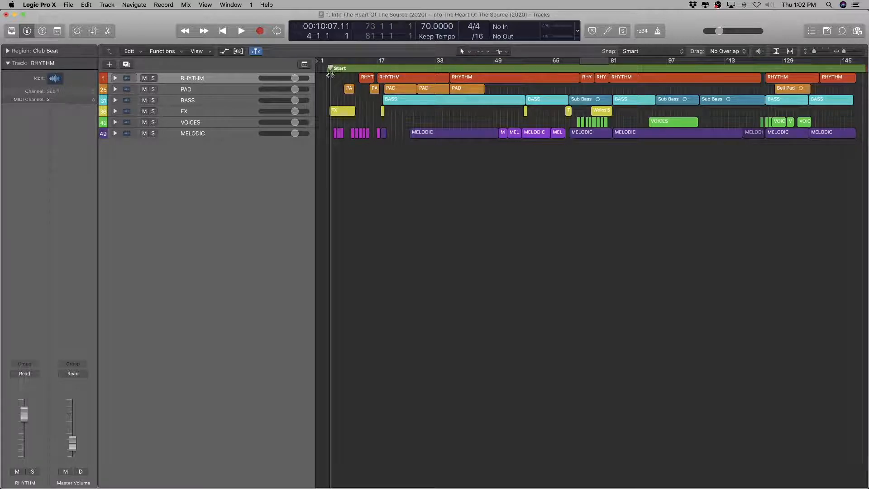
{"action": "key", "text": "space"}
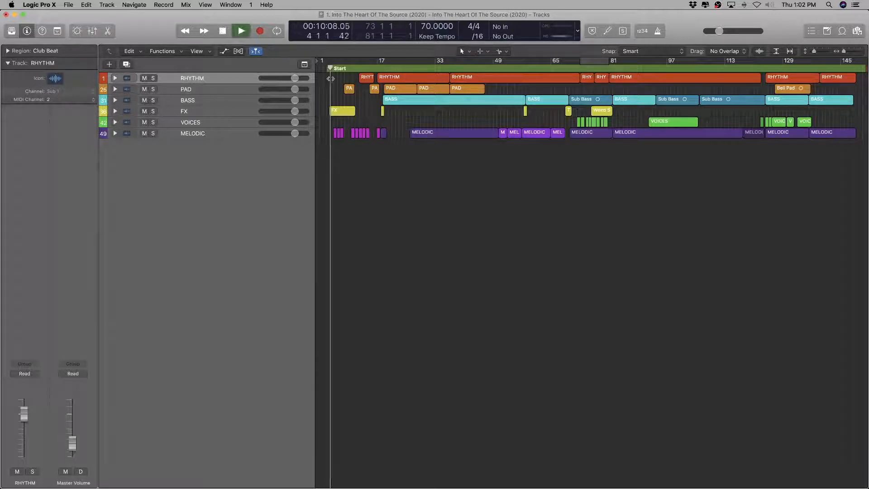
{"action": "left_click", "coordinate": [341, 109]}
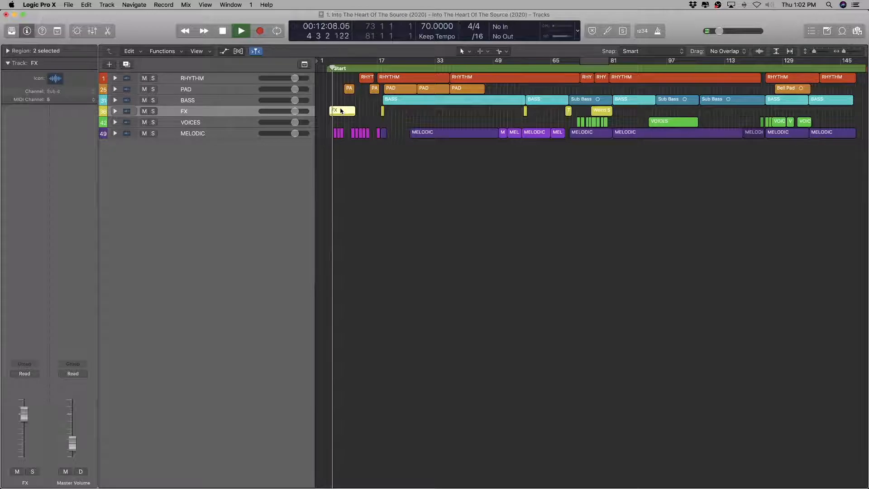
Step: In the PAD stack, move Big Guitar Pad directly below Angel Pad and RT String Pad directly below LT String Pad
{"action": "left_click", "coordinate": [115, 89]}
{"action": "key", "text": "super+Down"}
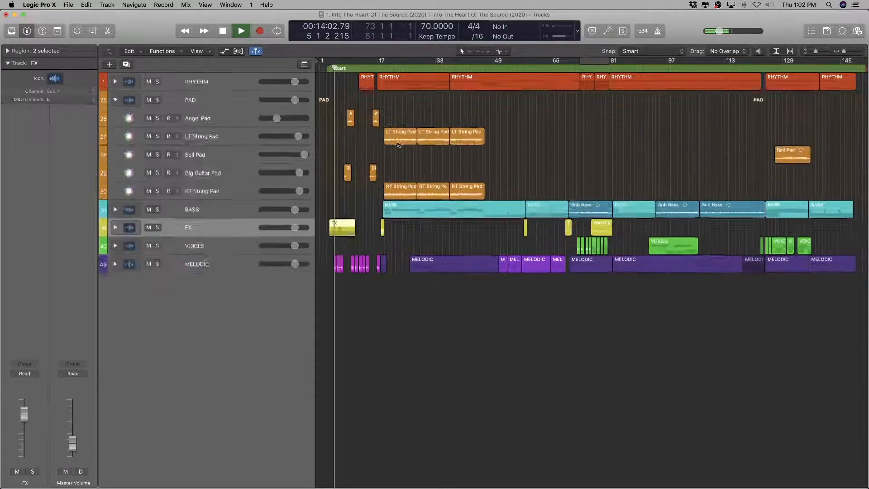
{"action": "left_click_drag", "start_coordinate": [240, 212], "coordinate": [235, 163]}
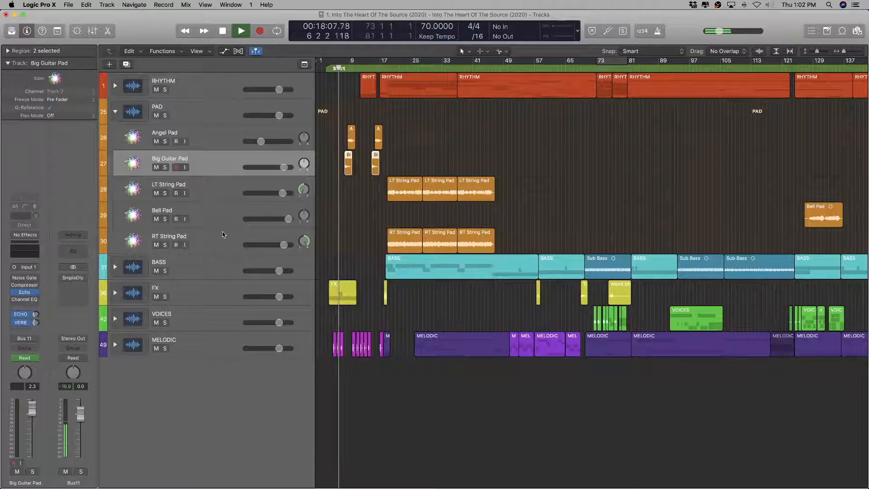
{"action": "left_click_drag", "start_coordinate": [223, 234], "coordinate": [221, 206]}
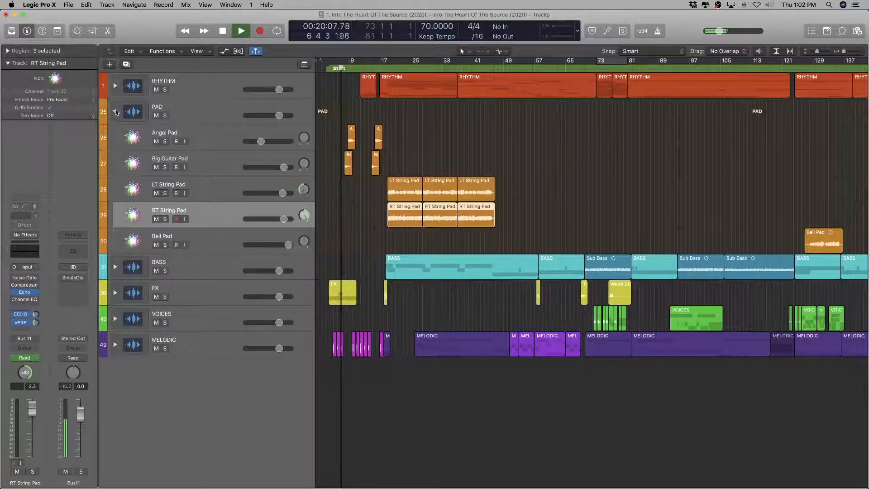
{"action": "left_click", "coordinate": [116, 112]}
Step: Review the tracks inside the BASS stack, collapse it, and expand the FX stack
{"action": "left_click", "coordinate": [115, 137]}
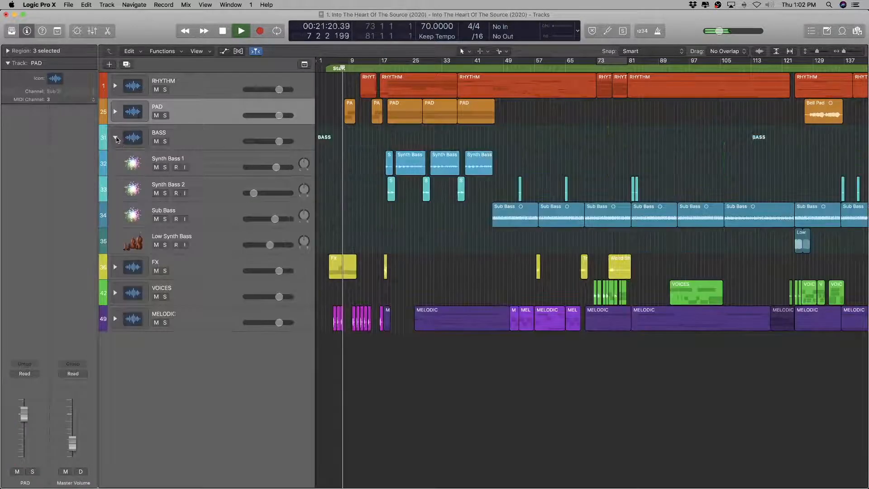
{"action": "left_click", "coordinate": [206, 139]}
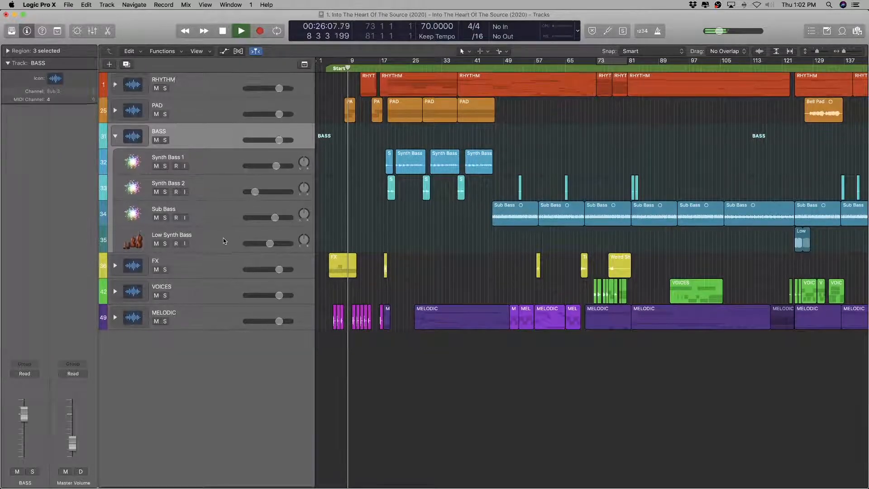
{"action": "left_click", "coordinate": [115, 138]}
{"action": "left_click", "coordinate": [115, 163]}
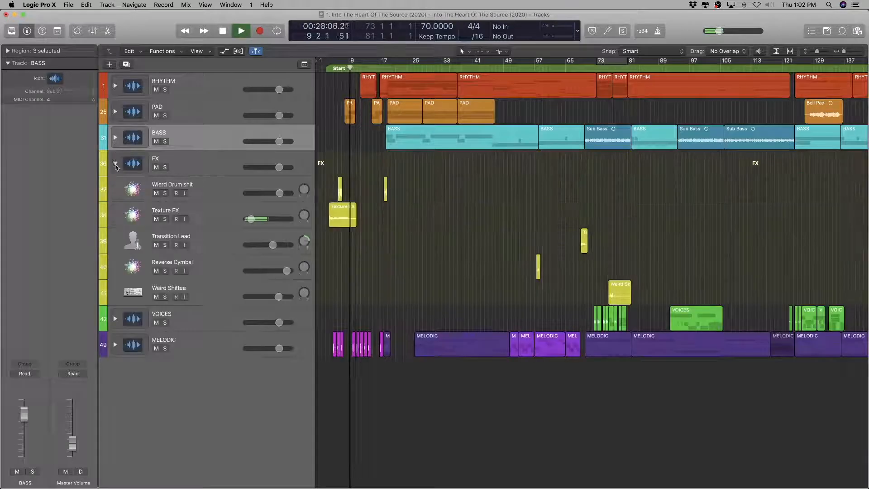
Step: In the FX stack, move Texture FX to the top and Reverse Cymbal above Transition Lead, and collapse the stack
{"action": "left_click_drag", "start_coordinate": [217, 220], "coordinate": [208, 190]}
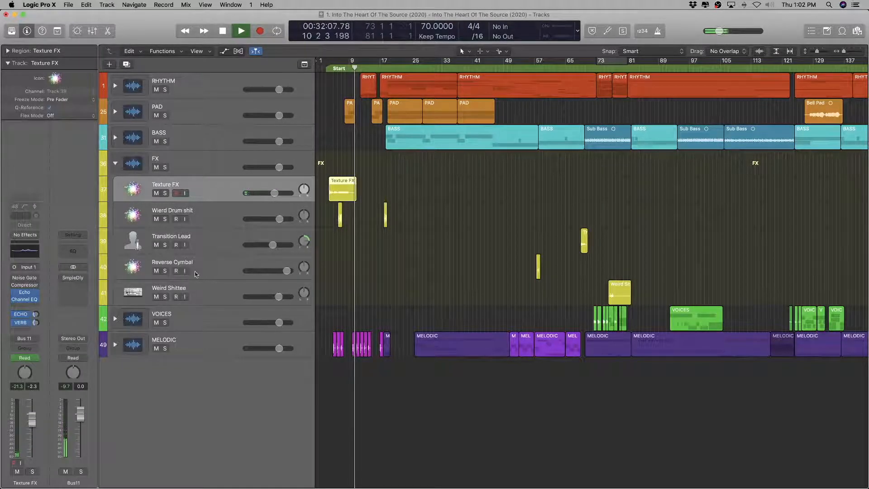
{"action": "left_click_drag", "start_coordinate": [213, 270], "coordinate": [212, 240]}
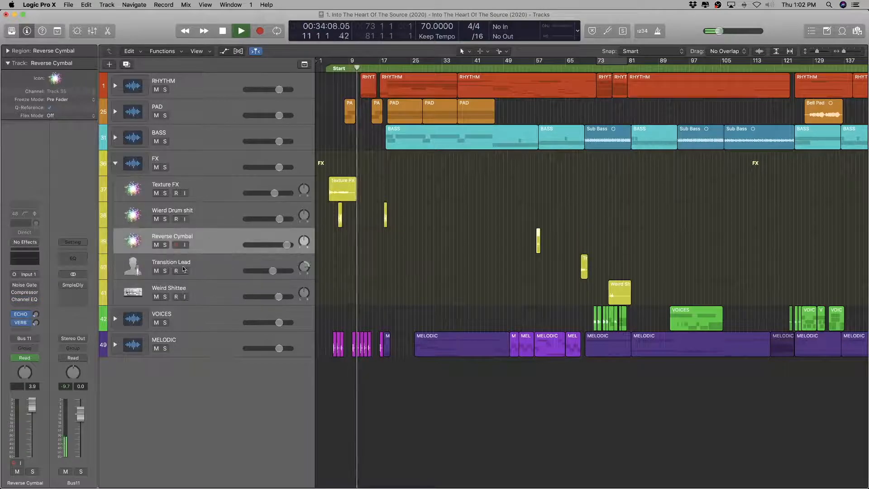
{"action": "left_click", "coordinate": [115, 163]}
Step: Expand the VOICES stack, move vocal tracks 45 and 46 above the Voice track in that order, and collapse the stack
{"action": "left_click", "coordinate": [115, 188]}
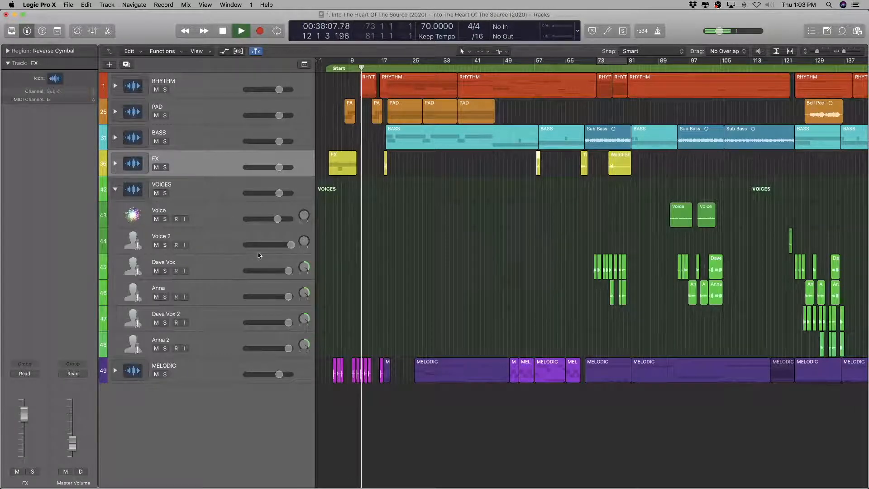
{"action": "left_click_drag", "start_coordinate": [255, 262], "coordinate": [262, 226]}
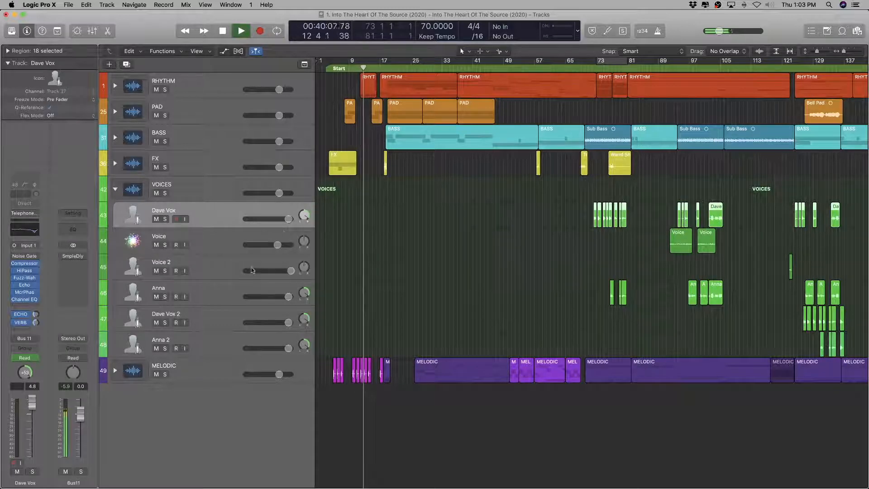
{"action": "left_click", "coordinate": [213, 237]}
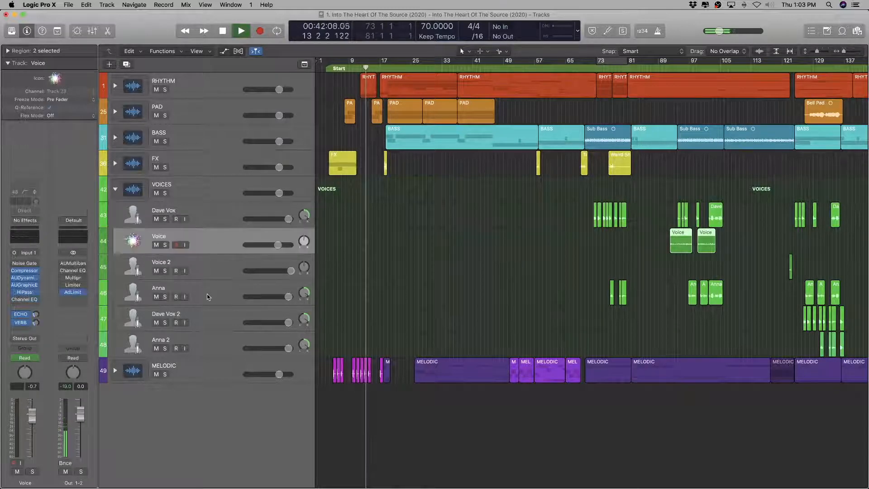
{"action": "left_click_drag", "start_coordinate": [207, 294], "coordinate": [205, 243]}
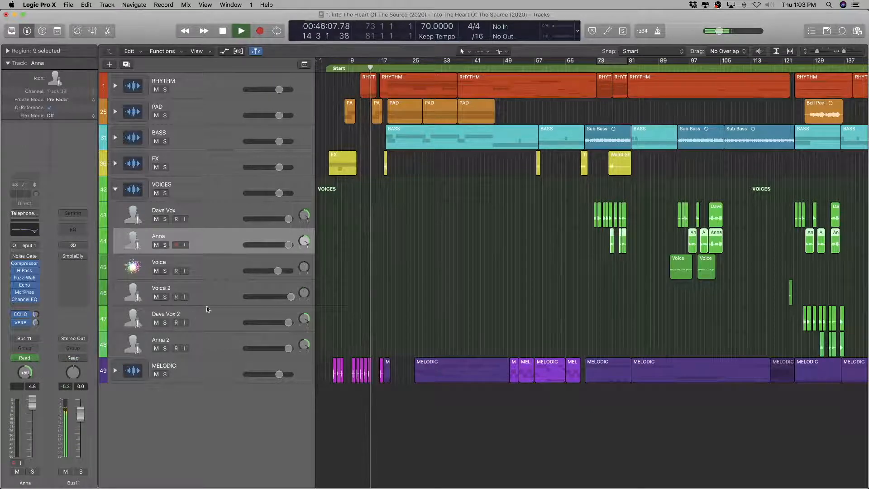
{"action": "left_click", "coordinate": [114, 189]}
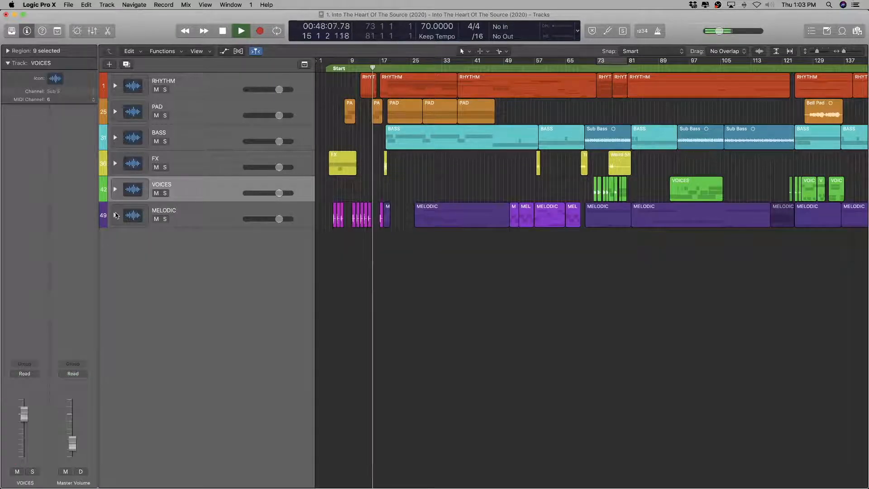
Step: Expand the MELODIC stack and move the three Echo Violin tracks to its top, with Echo Violin 2 first
{"action": "left_click", "coordinate": [115, 215]}
{"action": "left_click", "coordinate": [401, 278], "text": "ctrl+alt"}
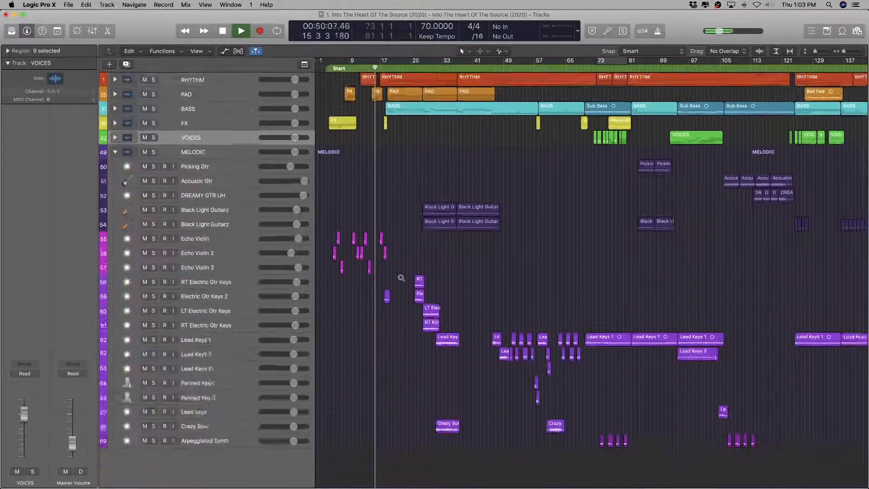
{"action": "left_click", "coordinate": [210, 205]}
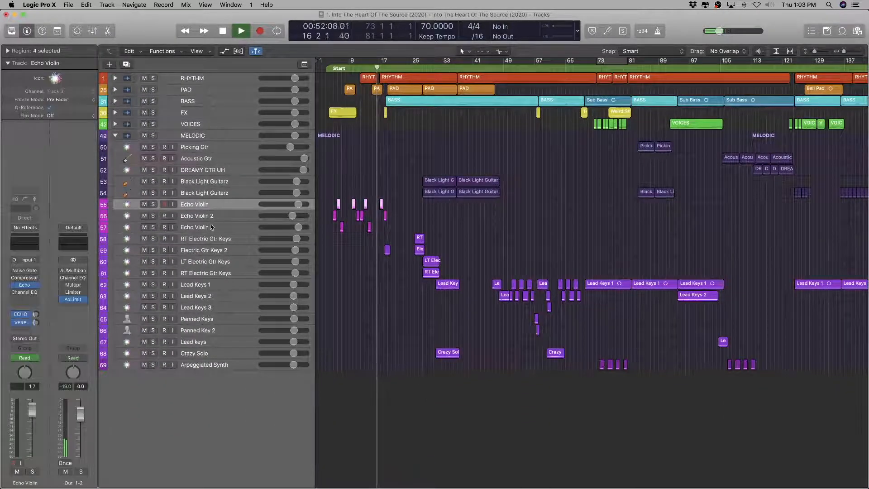
{"action": "left_click", "coordinate": [211, 227], "text": "shift"}
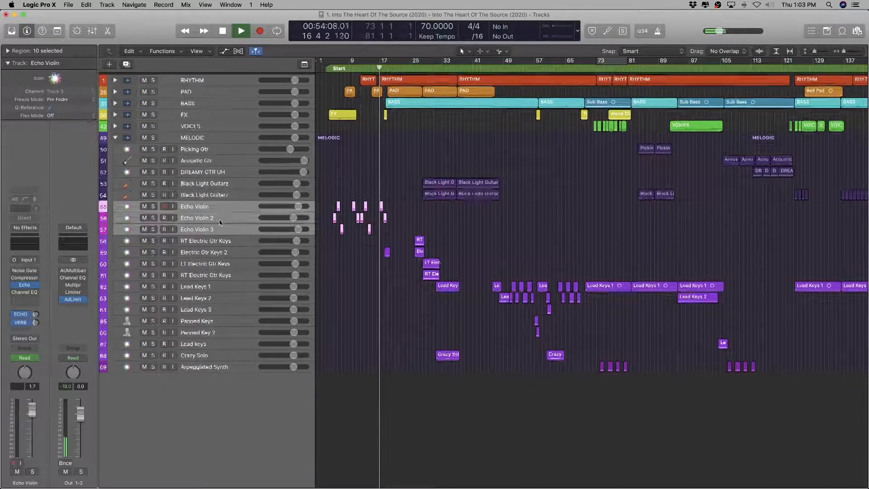
{"action": "left_click_drag", "start_coordinate": [220, 222], "coordinate": [221, 150]}
{"action": "left_click", "coordinate": [223, 156]}
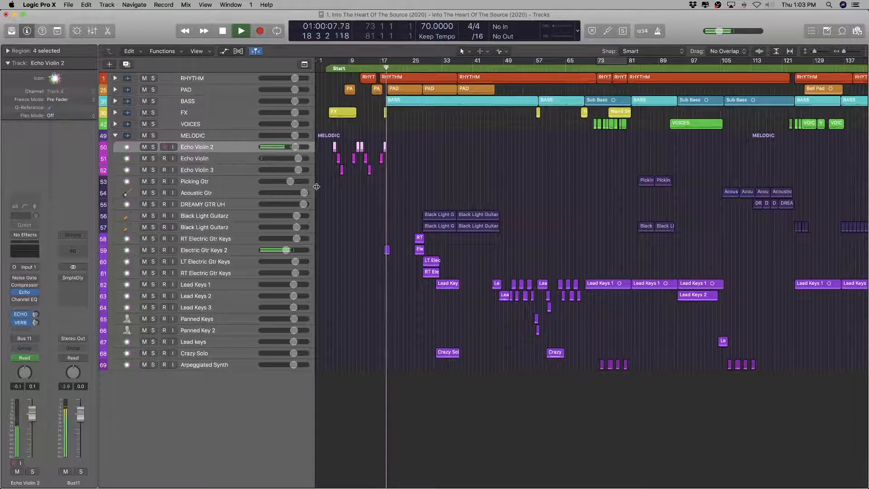
Step: Move Electric Gtr Keys 2 directly below Echo Violin 3, and the first RT Electric Gtr Keys track directly beneath it
{"action": "scroll", "coordinate": [319, 198], "scroll_direction": "up", "scroll_amount": 5}
{"action": "left_click", "coordinate": [213, 245]}
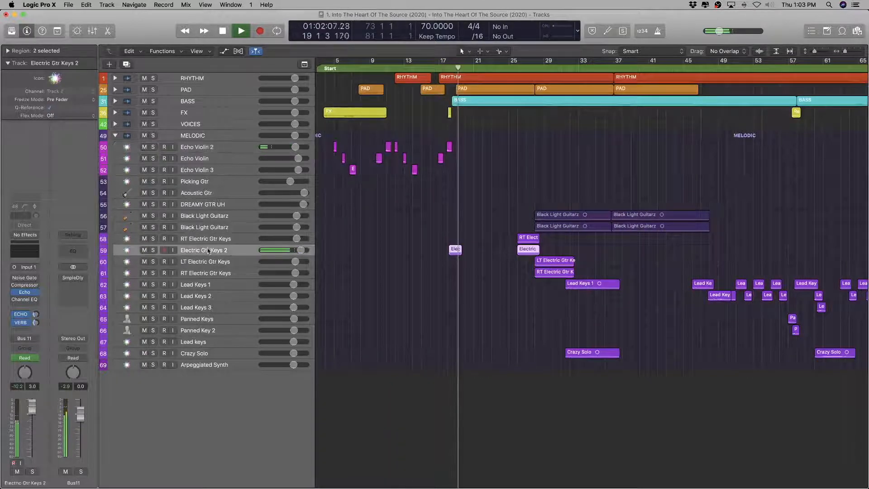
{"action": "left_click_drag", "start_coordinate": [212, 245], "coordinate": [209, 181]}
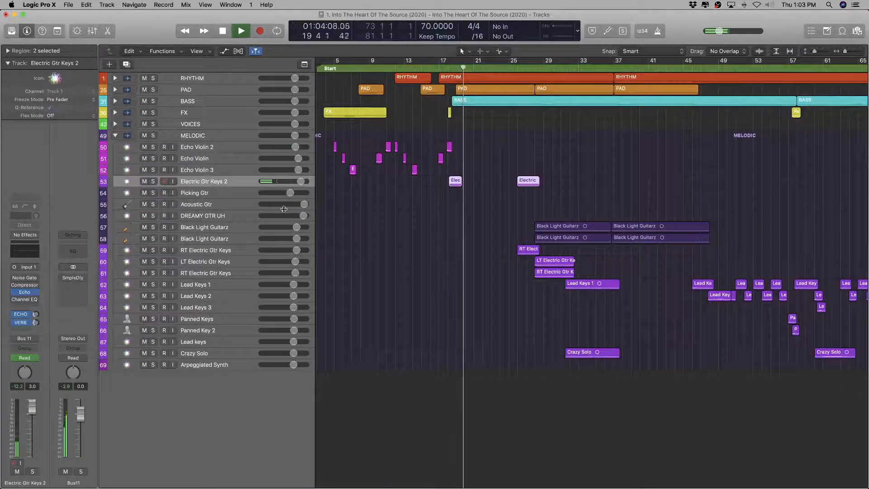
{"action": "scroll", "coordinate": [295, 213], "scroll_direction": "up", "scroll_amount": 2}
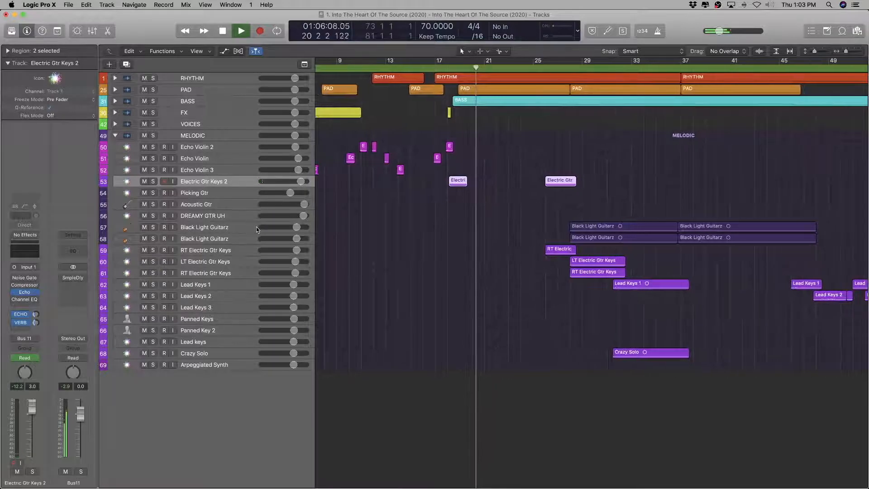
{"action": "left_click", "coordinate": [218, 251]}
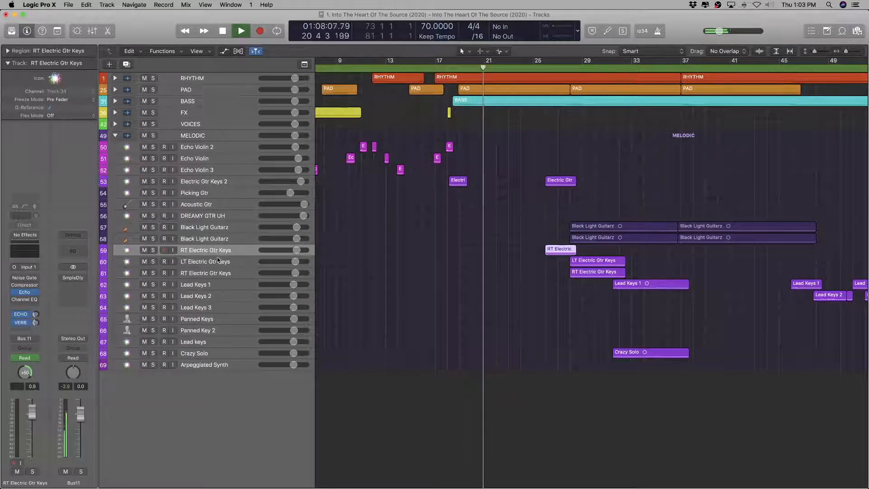
{"action": "left_click_drag", "start_coordinate": [217, 254], "coordinate": [220, 194]}
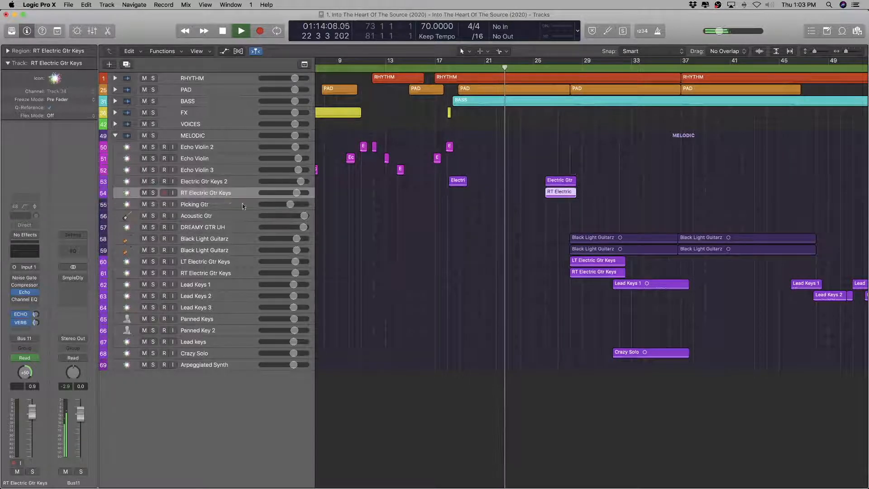
Step: Move the remaining LT and RT Electric Gtr Keys tracks up above Picking Gtr, with the RT track first
{"action": "left_click", "coordinate": [231, 264]}
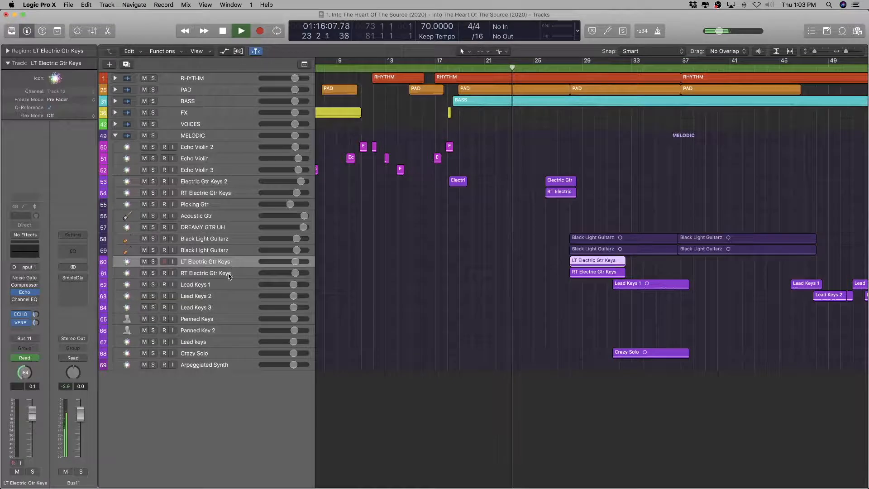
{"action": "left_click", "coordinate": [224, 273], "text": "shift"}
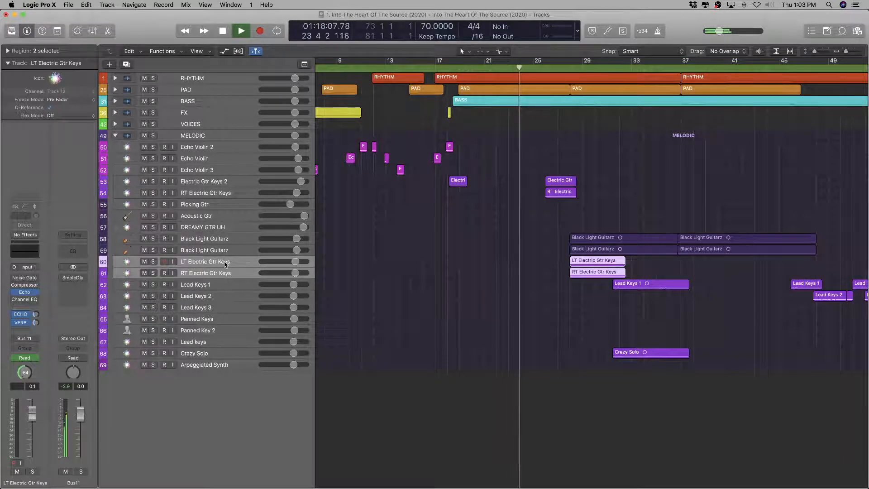
{"action": "left_click_drag", "start_coordinate": [228, 264], "coordinate": [211, 204]}
{"action": "left_click", "coordinate": [211, 217]}
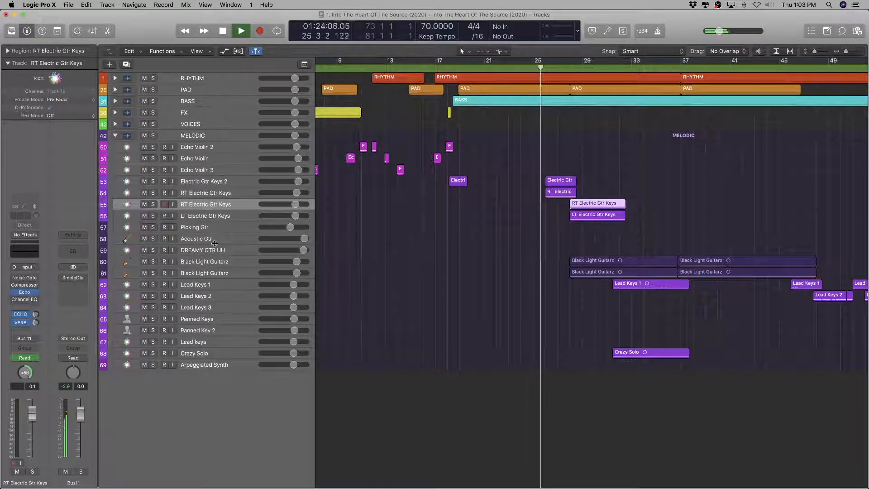
Step: Move both Black Light Guitarz tracks together to directly below LT Electric Gtr Keys
{"action": "left_click", "coordinate": [203, 263]}
{"action": "left_click", "coordinate": [202, 277], "text": "shift"}
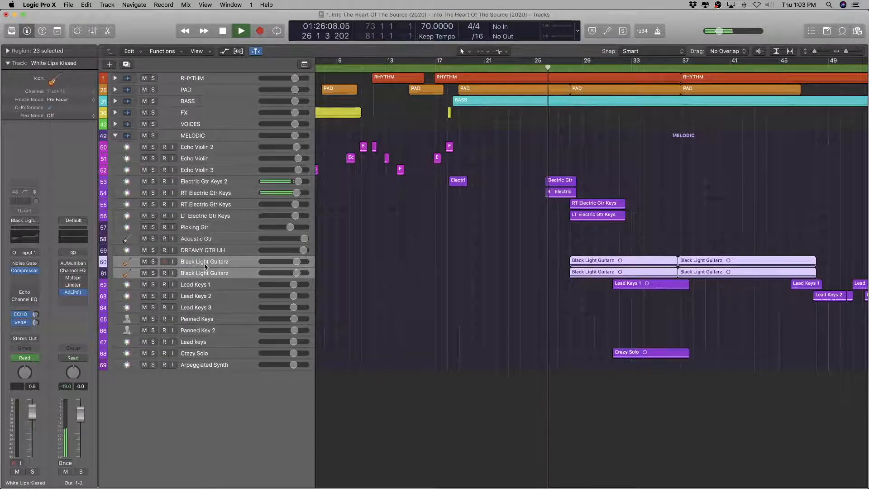
{"action": "left_click_drag", "start_coordinate": [202, 277], "coordinate": [208, 221]}
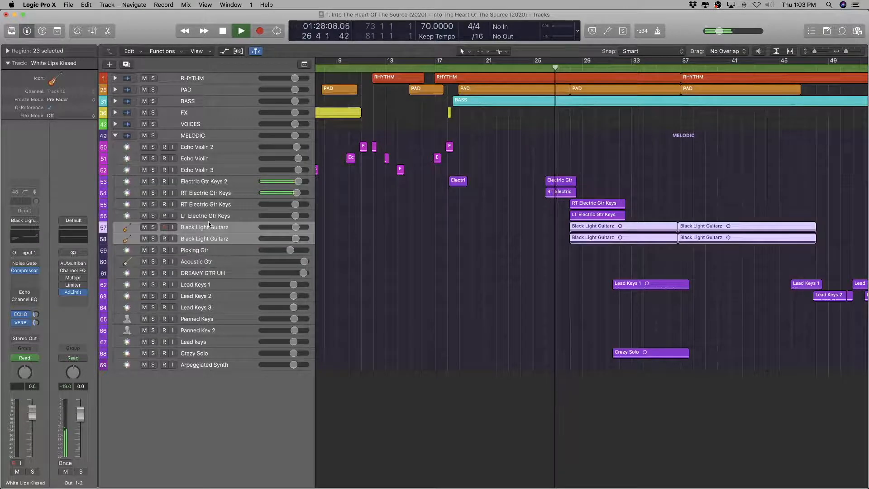
{"action": "scroll", "coordinate": [412, 326], "scroll_direction": "right", "scroll_amount": 5}
{"action": "scroll", "coordinate": [412, 326], "scroll_direction": "right", "scroll_amount": 3}
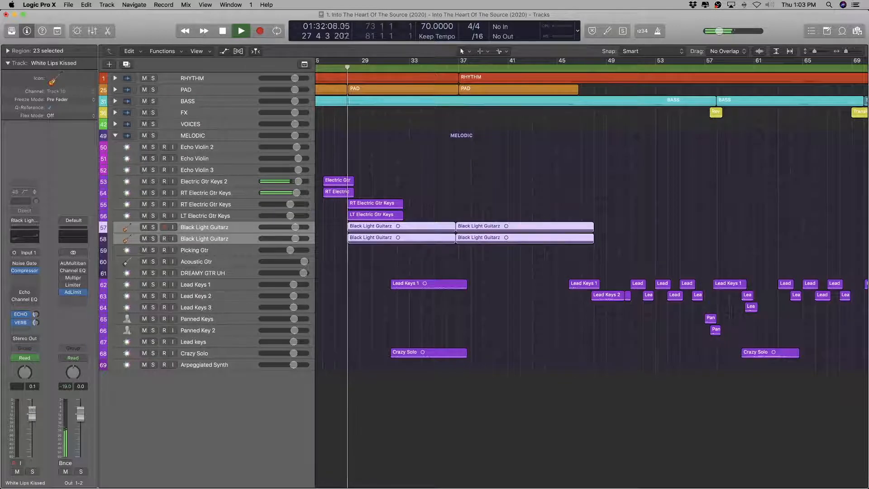
Step: Switch to WhatsApp and quit it
{"action": "mouse_move", "coordinate": [644, 488]}
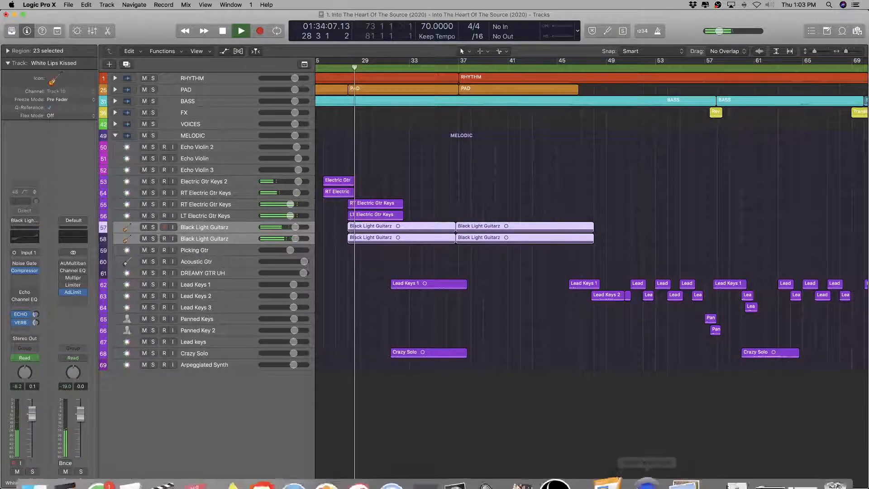
{"action": "left_click", "coordinate": [797, 463]}
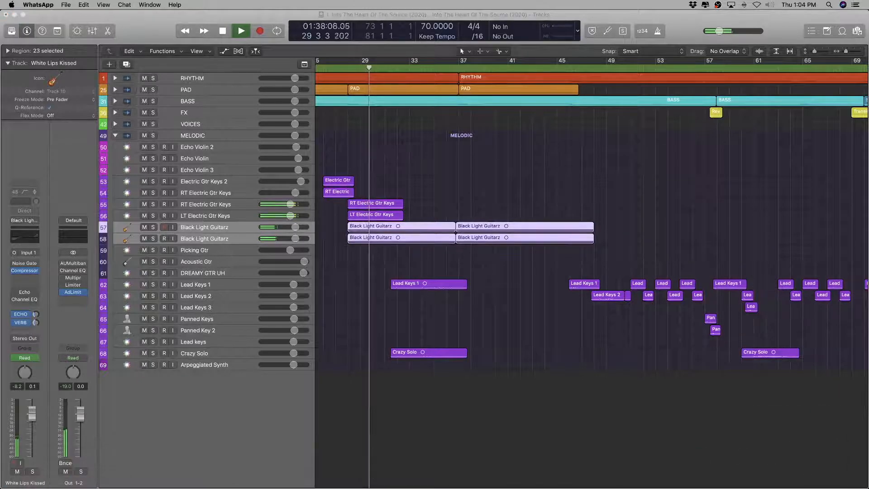
{"action": "key", "text": "super+q"}
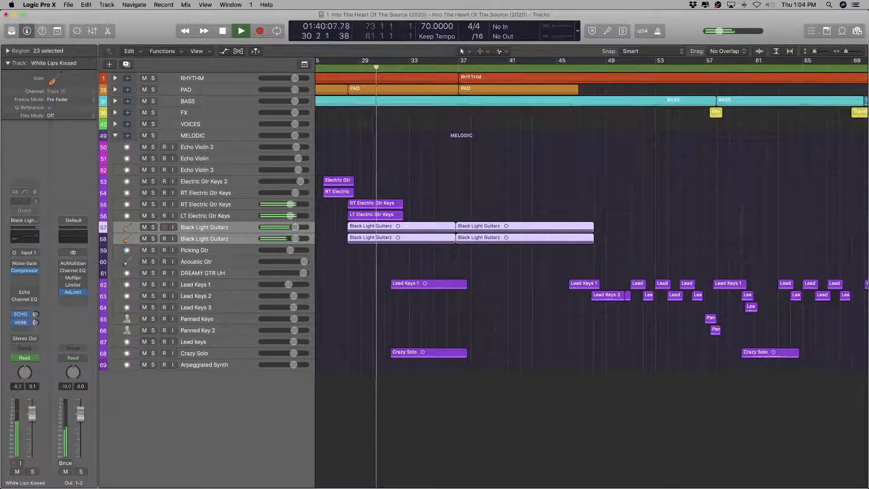
Step: Move Lead Keys 1 directly below the Black Light Guitarz tracks and Crazy Solo directly below Lead Keys 1
{"action": "left_click", "coordinate": [236, 286]}
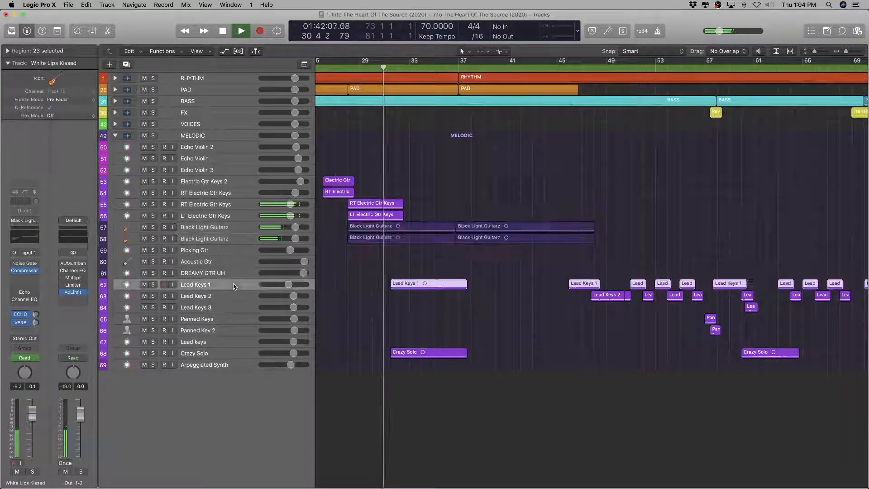
{"action": "left_click_drag", "start_coordinate": [235, 286], "coordinate": [234, 249]}
{"action": "left_click_drag", "start_coordinate": [239, 354], "coordinate": [238, 257]}
Step: Move Lead Keys 2 directly below Crazy Solo in the MELODIC stack
{"action": "scroll", "coordinate": [489, 307], "scroll_direction": "left", "scroll_amount": 2}
{"action": "scroll", "coordinate": [489, 308], "scroll_direction": "left", "scroll_amount": 5}
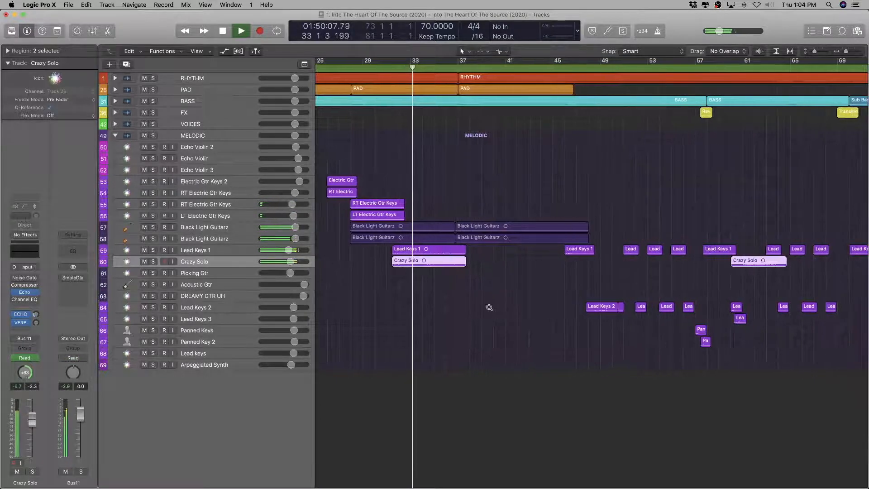
{"action": "scroll", "coordinate": [485, 307], "scroll_direction": "right", "scroll_amount": 4}
{"action": "scroll", "coordinate": [485, 307], "scroll_direction": "left", "scroll_amount": 4}
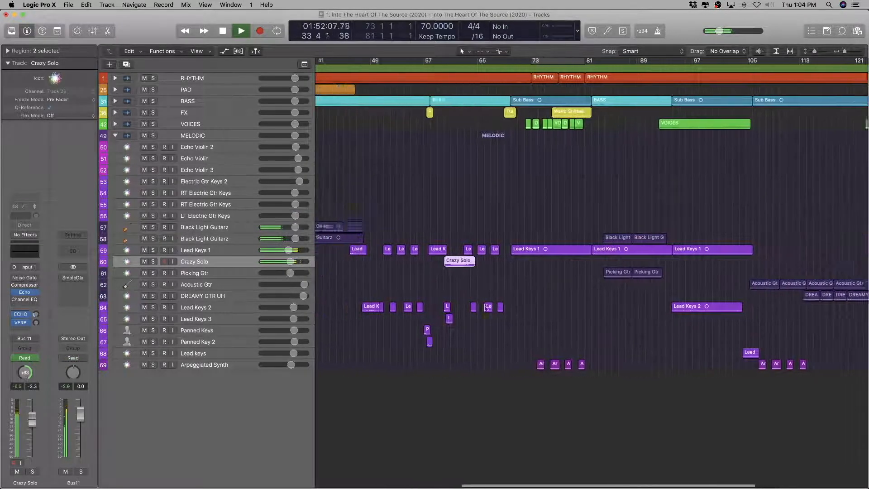
{"action": "left_click_drag", "start_coordinate": [232, 310], "coordinate": [232, 272]}
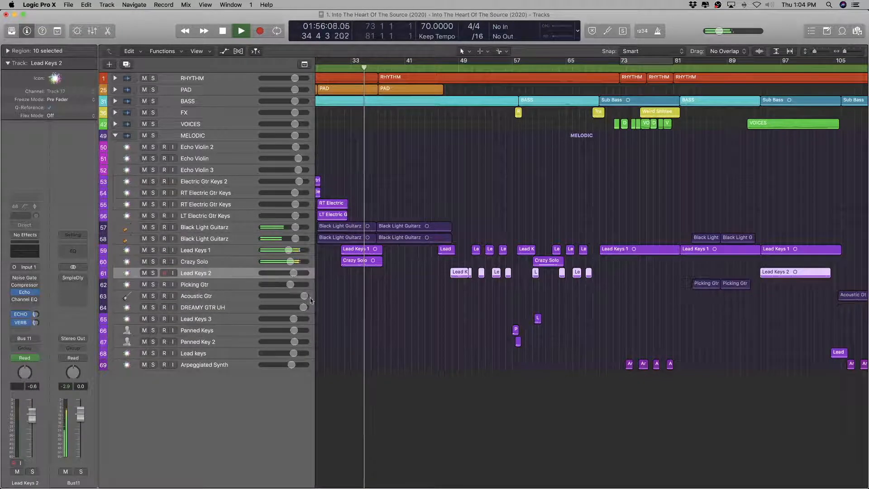
Step: Arrange Panned Keys, Panned Key 2 and Lead Keys 3 in that order directly below Lead Keys 2
{"action": "scroll", "coordinate": [369, 311], "scroll_direction": "right", "scroll_amount": 2}
{"action": "scroll", "coordinate": [370, 311], "scroll_direction": "right", "scroll_amount": 5}
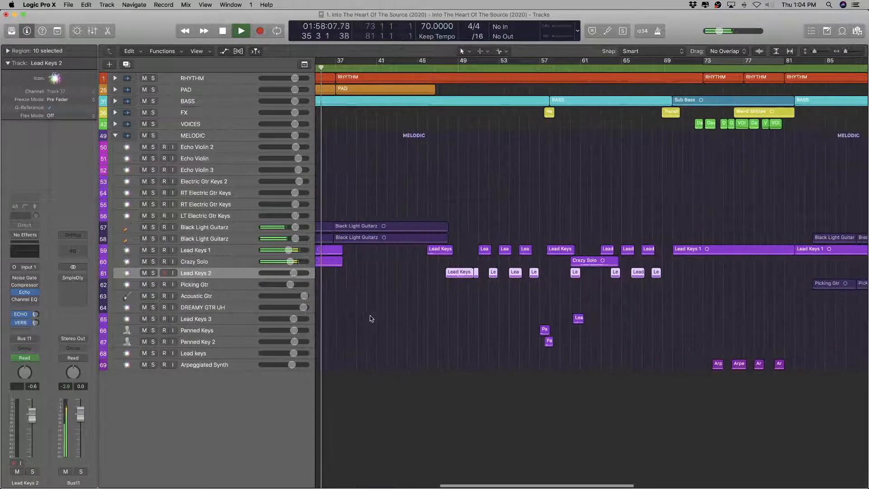
{"action": "scroll", "coordinate": [370, 318], "scroll_direction": "left", "scroll_amount": 2}
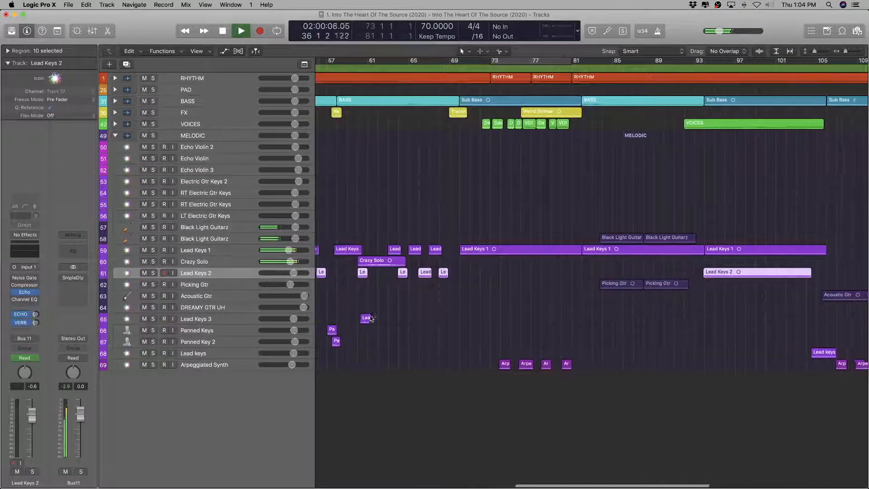
{"action": "left_click_drag", "start_coordinate": [227, 333], "coordinate": [228, 290]}
{"action": "left_click_drag", "start_coordinate": [211, 341], "coordinate": [216, 295]}
{"action": "left_click_drag", "start_coordinate": [220, 342], "coordinate": [217, 307]}
Step: Move Arpeggiated Synth directly below Lead Keys 3 in the MELODIC stack
{"action": "scroll", "coordinate": [412, 342], "scroll_direction": "right", "scroll_amount": 5}
{"action": "scroll", "coordinate": [412, 340], "scroll_direction": "left", "scroll_amount": 3}
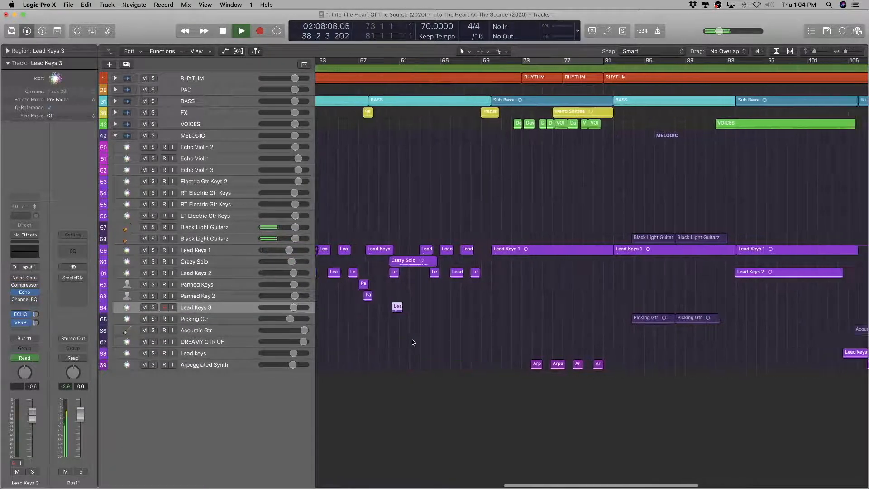
{"action": "left_click_drag", "start_coordinate": [224, 364], "coordinate": [226, 319]}
Step: Move the Lead keys track from the end of the MELODIC stack to between Acoustic Gtr and DREAMY GTR UH
{"action": "scroll", "coordinate": [501, 362], "scroll_direction": "right", "scroll_amount": 10}
{"action": "scroll", "coordinate": [502, 364], "scroll_direction": "left", "scroll_amount": 3}
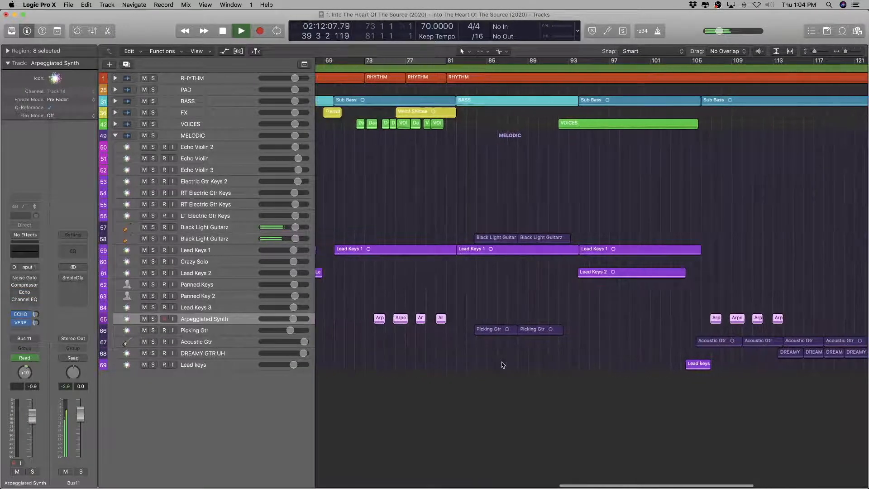
{"action": "scroll", "coordinate": [502, 364], "scroll_direction": "right", "scroll_amount": 8}
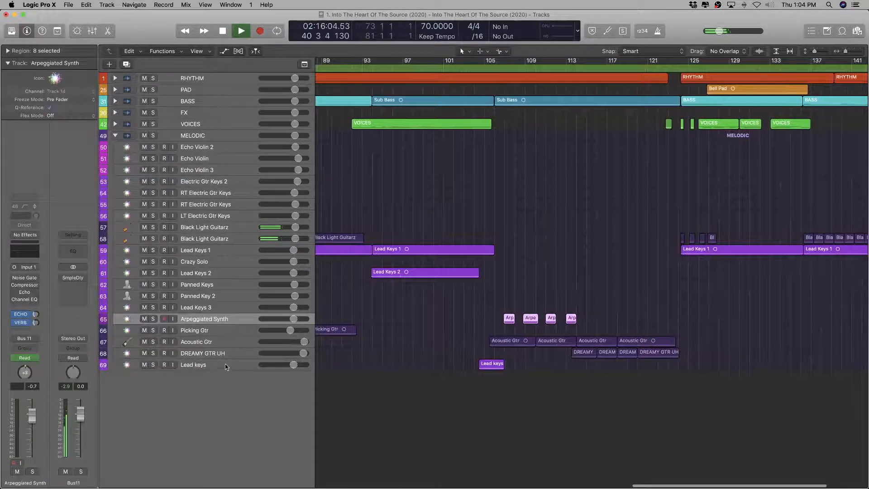
{"action": "left_click_drag", "start_coordinate": [226, 367], "coordinate": [226, 351]}
{"action": "scroll", "coordinate": [413, 371], "scroll_direction": "right", "scroll_amount": 6}
{"action": "scroll", "coordinate": [413, 372], "scroll_direction": "down", "scroll_amount": 8}
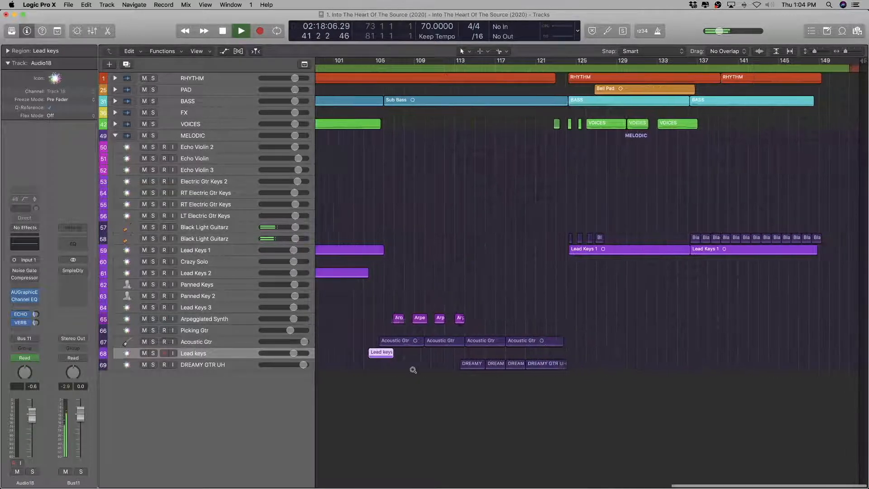
Step: Review the reordered tracks across the whole song and collapse the MELODIC stack
{"action": "scroll", "coordinate": [411, 376], "scroll_direction": "down", "scroll_amount": 5}
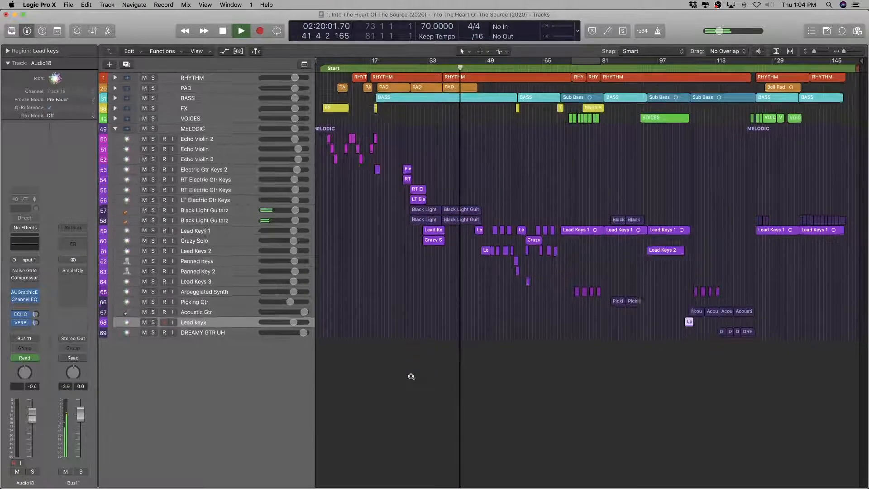
{"action": "scroll", "coordinate": [411, 377], "scroll_direction": "up", "scroll_amount": 3}
{"action": "scroll", "coordinate": [392, 354], "scroll_direction": "left", "scroll_amount": 1}
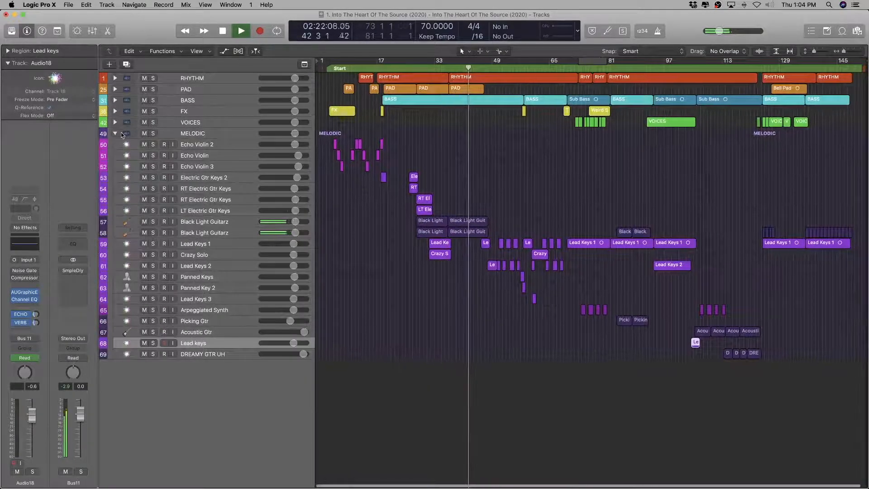
{"action": "left_click", "coordinate": [115, 133]}
{"action": "scroll", "coordinate": [362, 205], "scroll_direction": "up", "scroll_amount": 1}
{"action": "scroll", "coordinate": [361, 204], "scroll_direction": "up", "scroll_amount": 5}
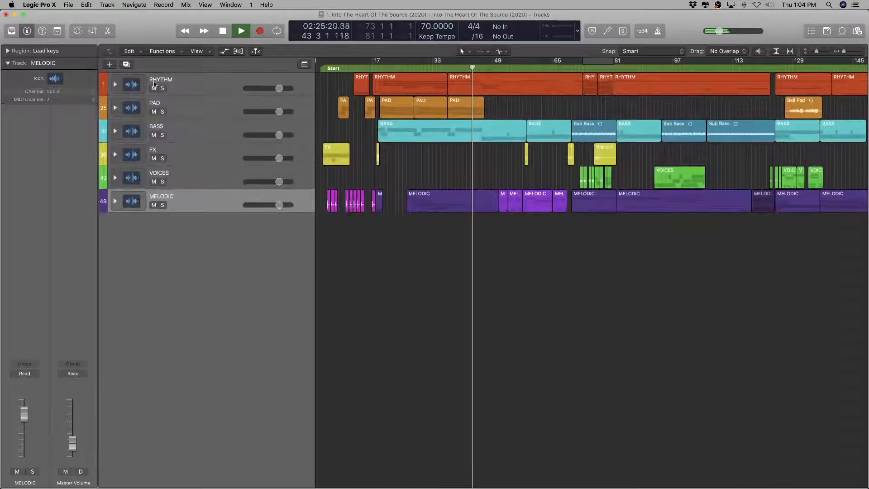
Step: Stop playback and inspect the track order inside the RHYTHM and MELODIC stacks, leaving both stacks collapsed
{"action": "left_click", "coordinate": [114, 85]}
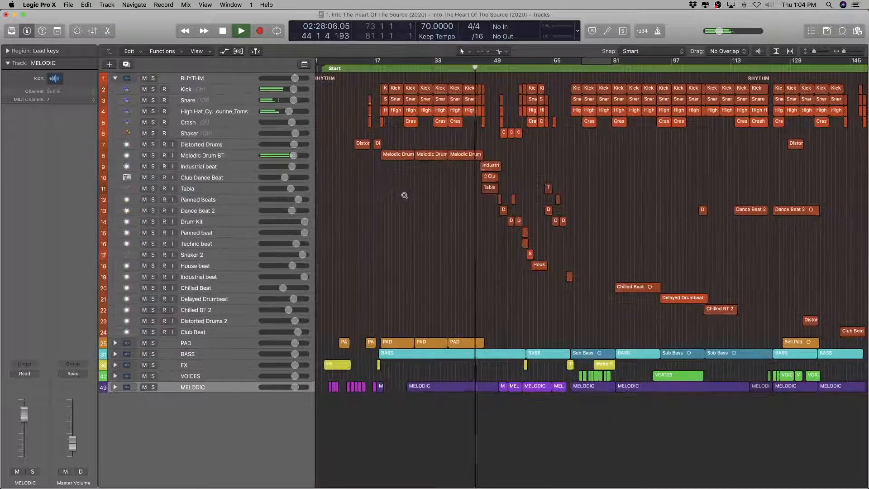
{"action": "left_click", "coordinate": [115, 79]}
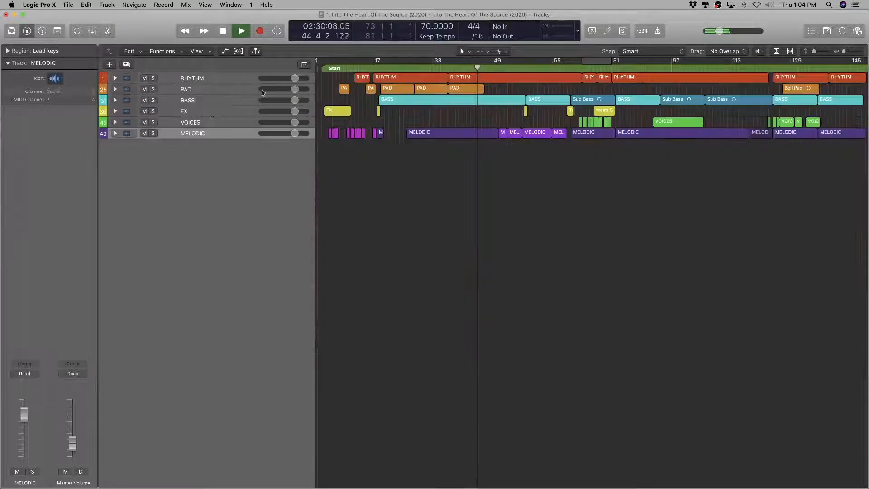
{"action": "key", "text": "space"}
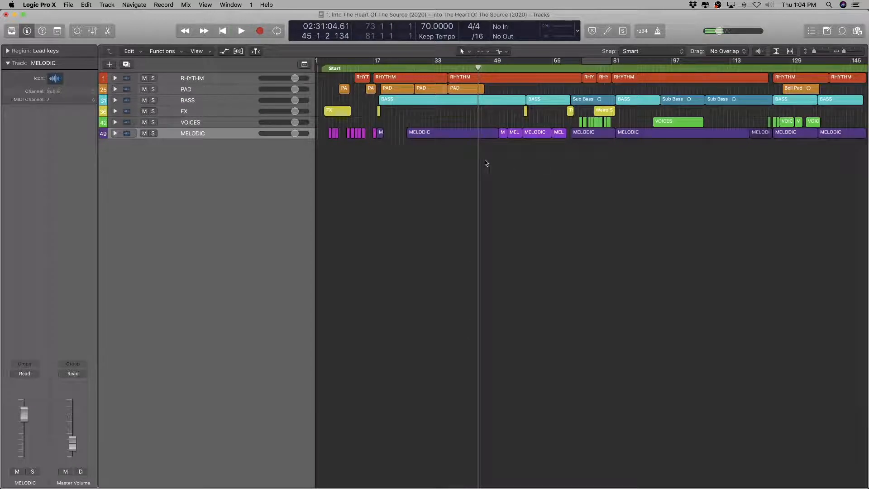
{"action": "left_click", "coordinate": [115, 133]}
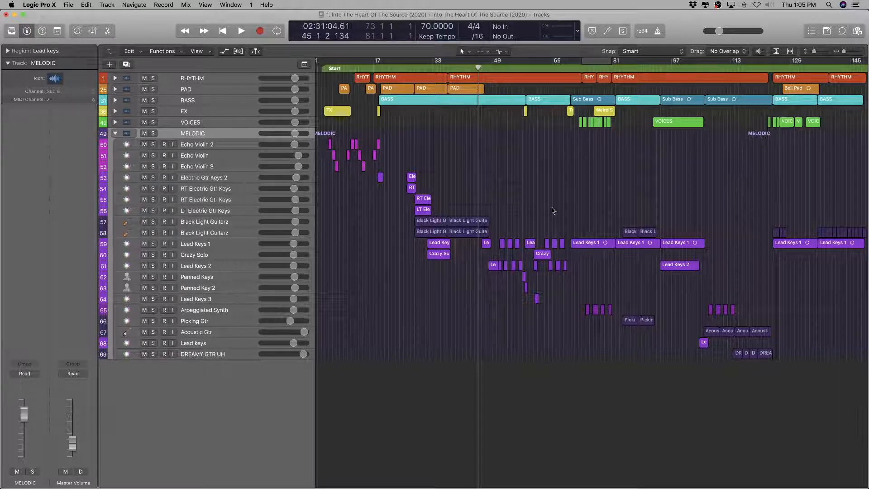
{"action": "left_click", "coordinate": [115, 134]}
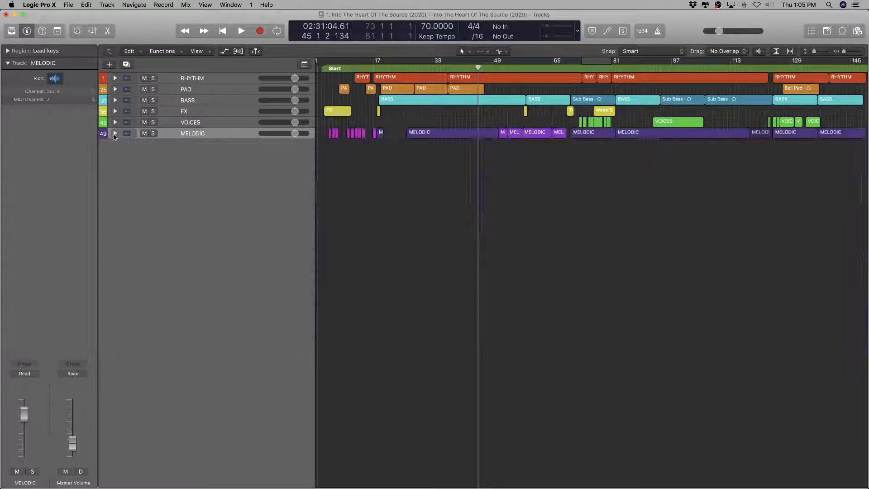
Step: Expand the RHYTHM stack and select its Kick track
{"action": "left_click", "coordinate": [115, 79]}
{"action": "left_click", "coordinate": [239, 92]}
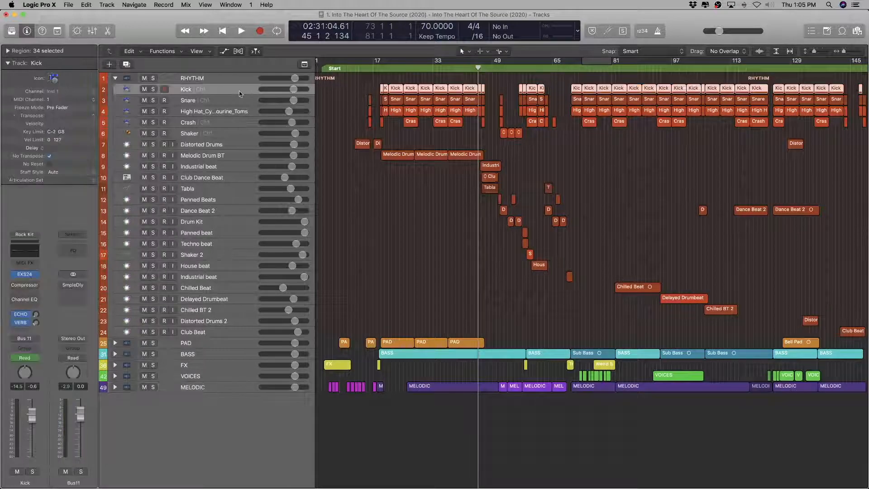
{"action": "key", "text": "super+Down"}
{"action": "key", "text": "super+Down"}
{"action": "key", "text": "super+Down"}
{"action": "key", "text": "super+Right"}
{"action": "key", "text": "super+Right"}
{"action": "key", "text": "super+Right"}
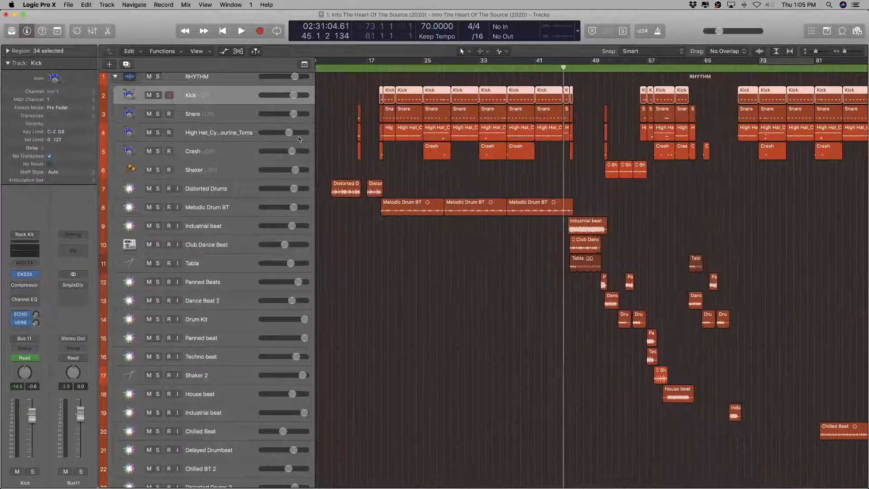
{"action": "scroll", "coordinate": [370, 155], "scroll_direction": "right", "scroll_amount": 5}
{"action": "scroll", "coordinate": [371, 156], "scroll_direction": "down", "scroll_amount": 5}
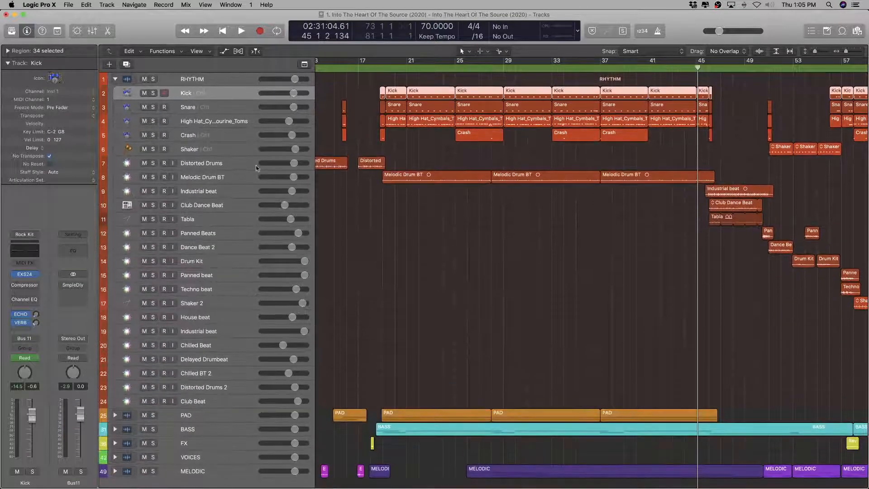
Step: Select the Distorted Drums track in the RHYTHM stack with all of its regions
{"action": "left_click", "coordinate": [235, 164]}
{"action": "key", "text": "super+Left"}
{"action": "key", "text": "super+Left"}
{"action": "key", "text": "super+Left"}
{"action": "key", "text": "super+Left"}
{"action": "key", "text": "super+Left"}
{"action": "key", "text": "super+Down"}
{"action": "key", "text": "super+Down"}
{"action": "key", "text": "super+Down"}
{"action": "key", "text": "super+Down"}
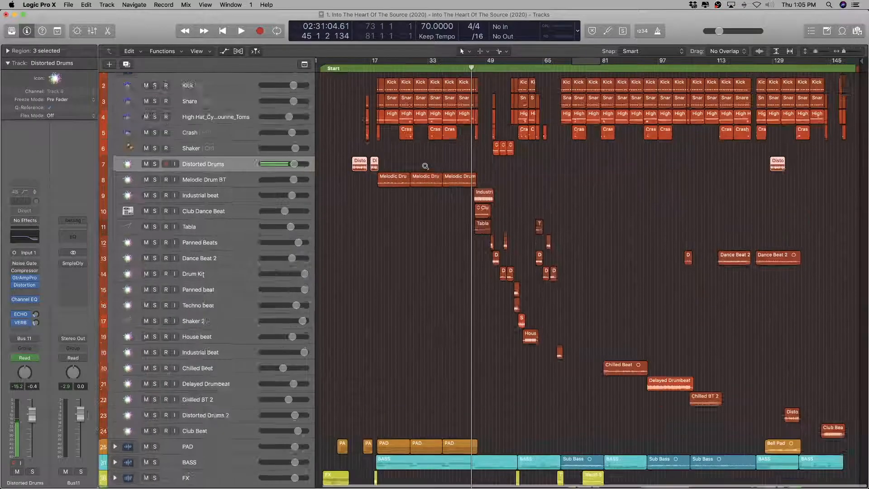
{"action": "scroll", "coordinate": [355, 166], "scroll_direction": "left", "scroll_amount": 3}
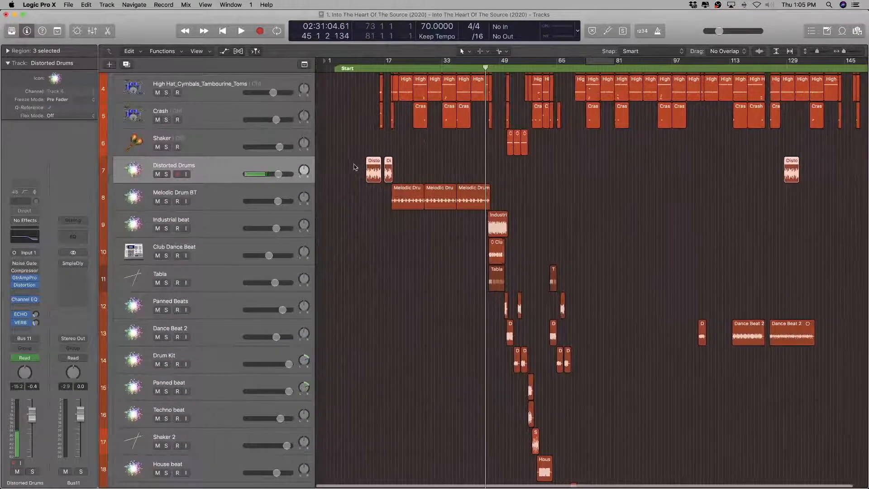
{"action": "key", "text": "super+Right"}
{"action": "key", "text": "super+Right"}
{"action": "key", "text": "super+Left"}
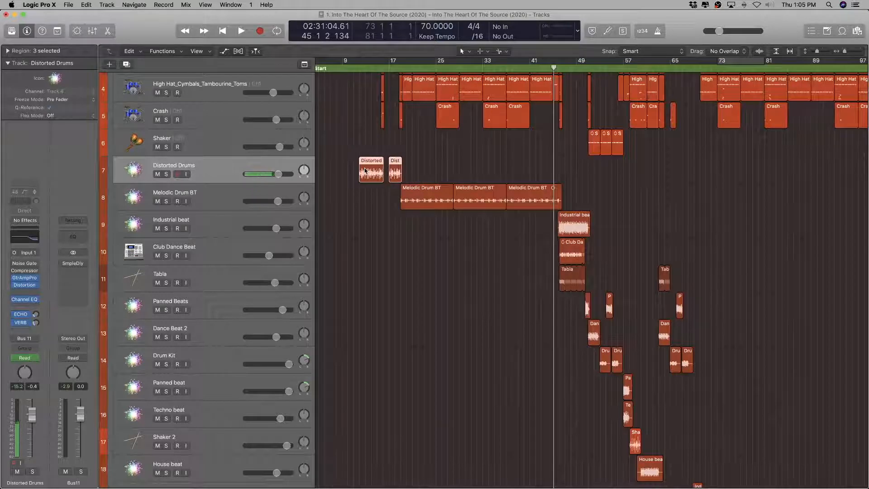
Step: Show the project's audio files and rename the source file of the Distorted Drums regions with the track name Distorted Drums
{"action": "key", "text": "f"}
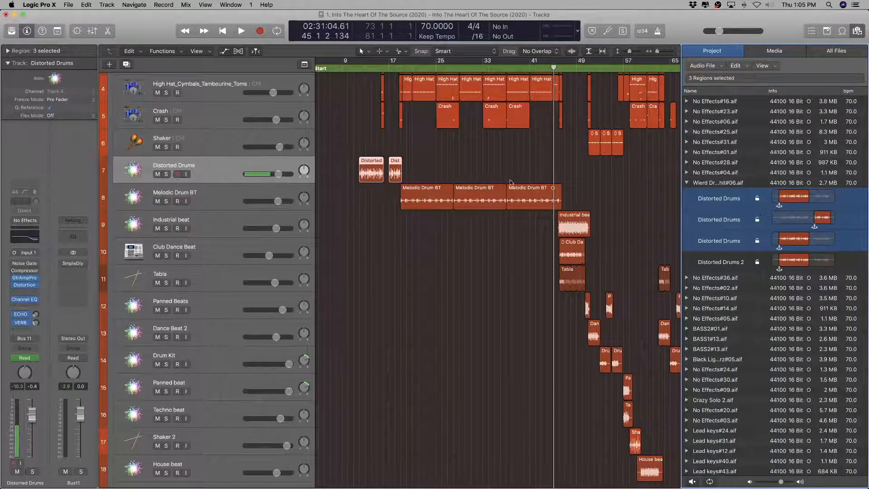
{"action": "double_click", "coordinate": [173, 164]}
{"action": "key", "text": "super+c"}
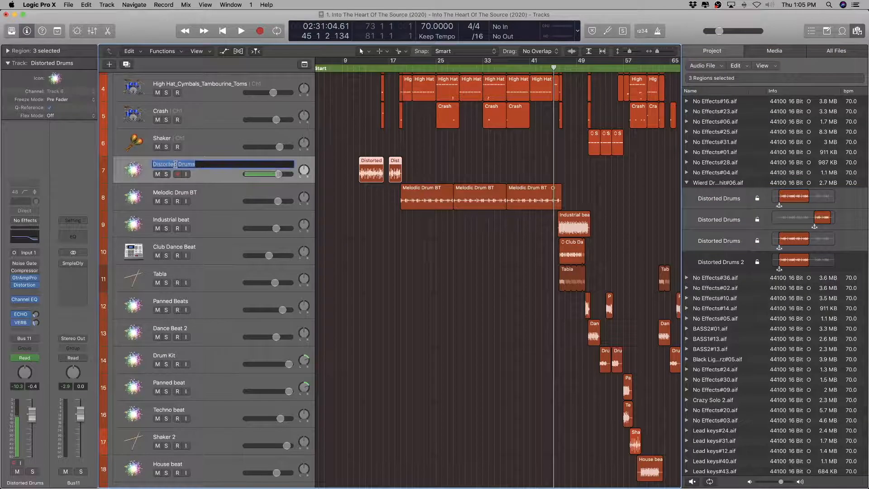
{"action": "left_click", "coordinate": [718, 183]}
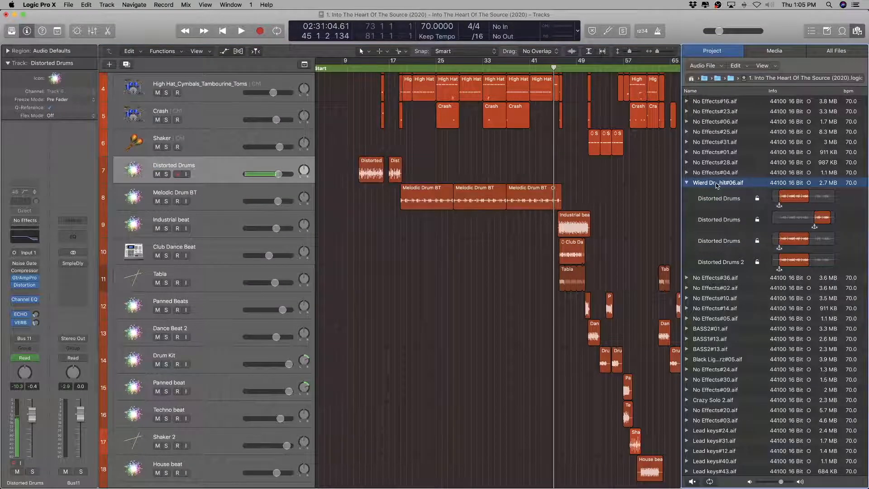
{"action": "left_click", "coordinate": [716, 183]}
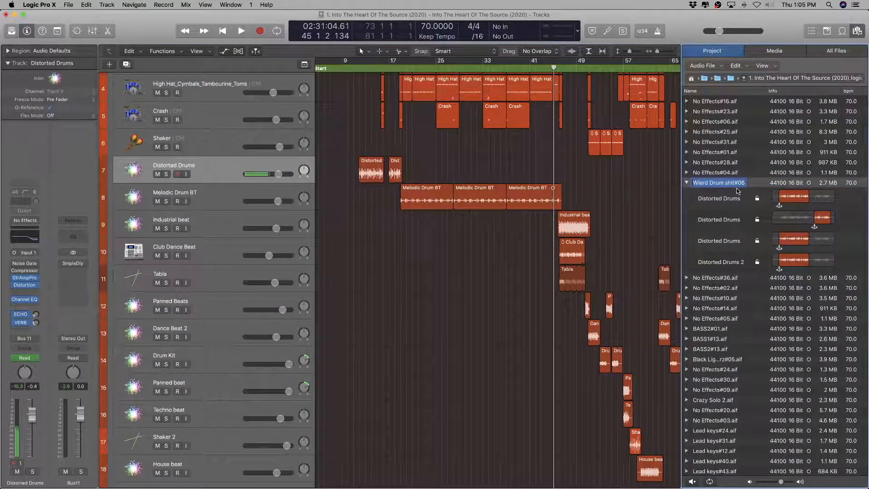
{"action": "key", "text": "super+v"}
{"action": "key", "text": "Return"}
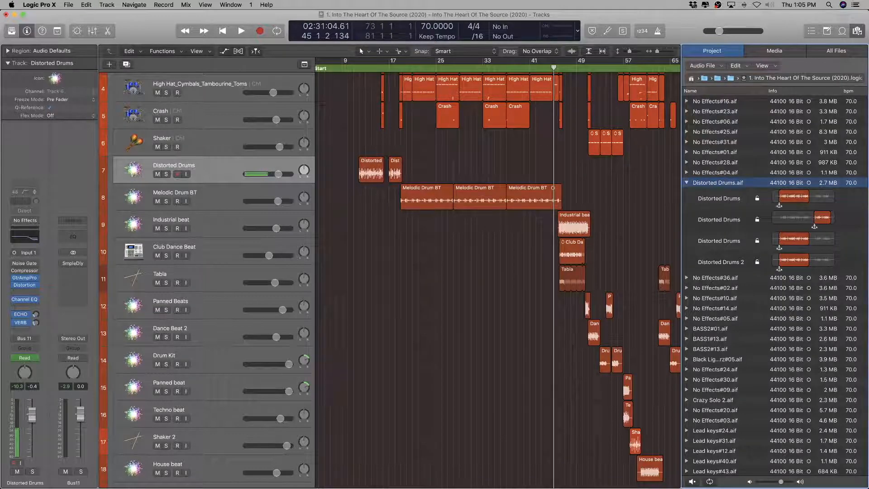
Step: Rename the source audio file of the Melodic Drum BT regions with the copied track name Melodic Drum BT
{"action": "scroll", "coordinate": [479, 206], "scroll_direction": "left", "scroll_amount": 1}
{"action": "key", "text": "super+Left"}
{"action": "key", "text": "super+Left"}
{"action": "key", "text": "super+Left"}
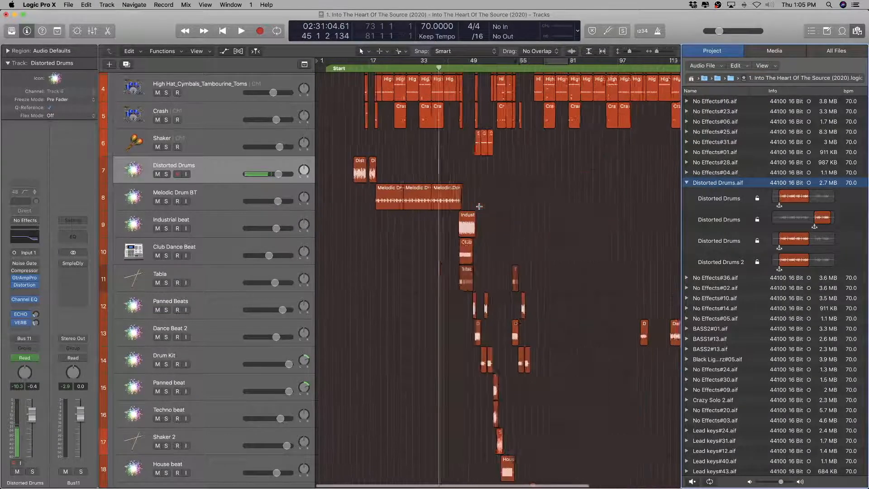
{"action": "key", "text": "super+Right"}
{"action": "key", "text": "super+Right"}
{"action": "key", "text": "super+Right"}
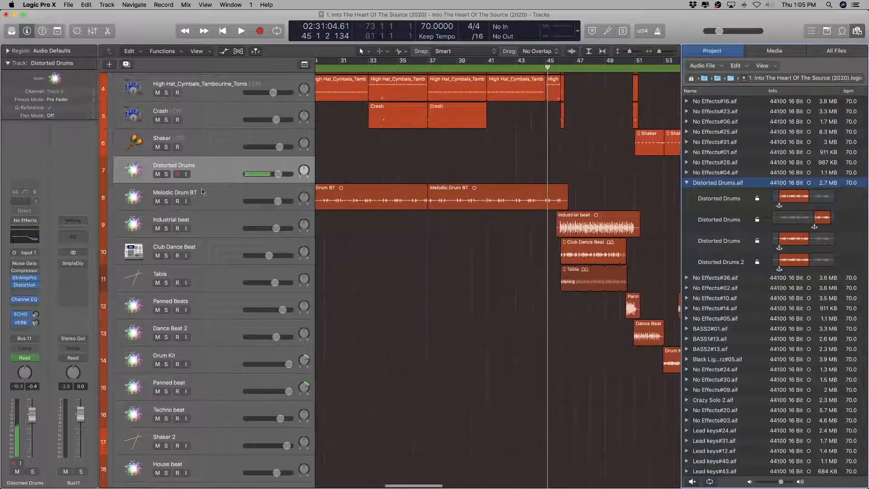
{"action": "left_click", "coordinate": [191, 195]}
{"action": "double_click", "coordinate": [191, 194]}
{"action": "key", "text": "super+c"}
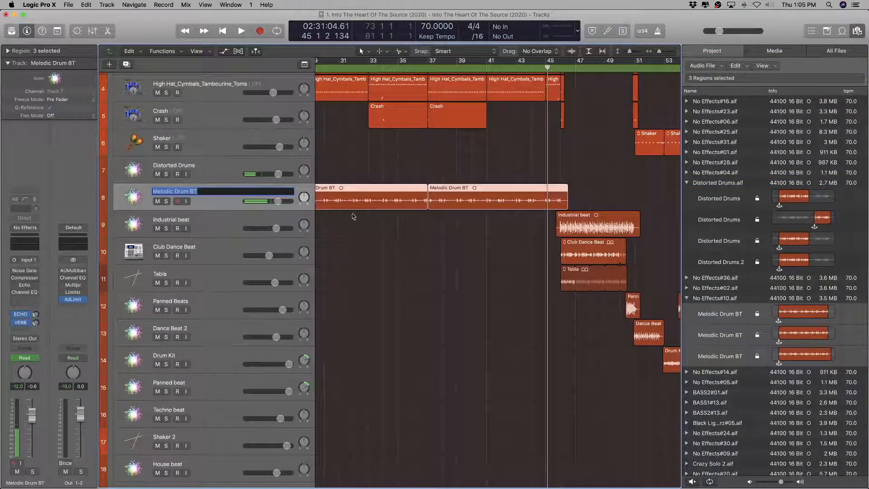
{"action": "left_click", "coordinate": [221, 206]}
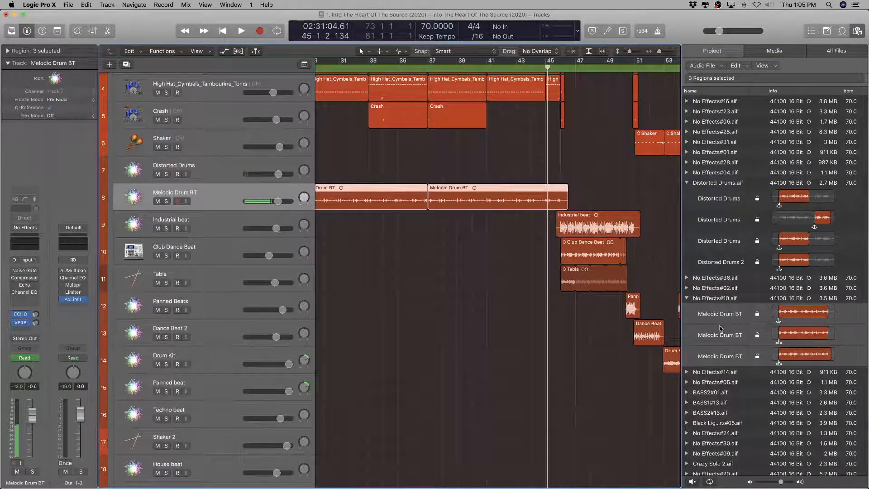
{"action": "left_click", "coordinate": [711, 299]}
{"action": "left_click", "coordinate": [711, 300]}
{"action": "key", "text": "super+v"}
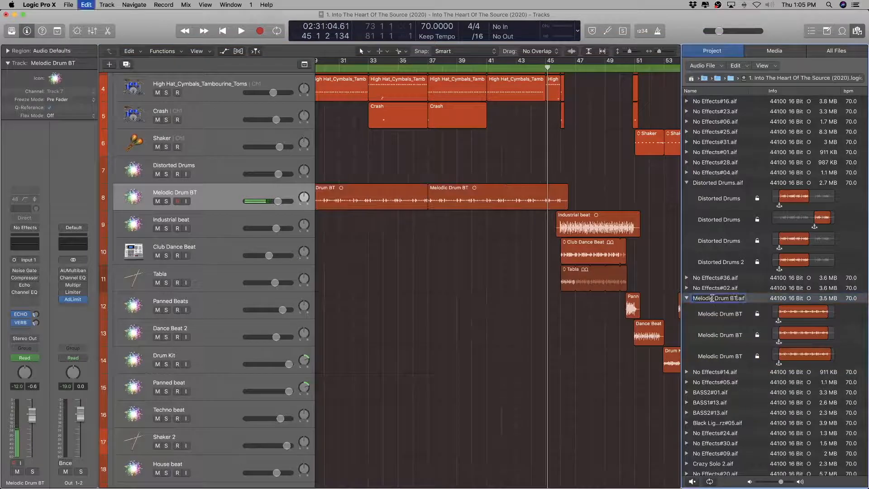
{"action": "key", "text": "Return"}
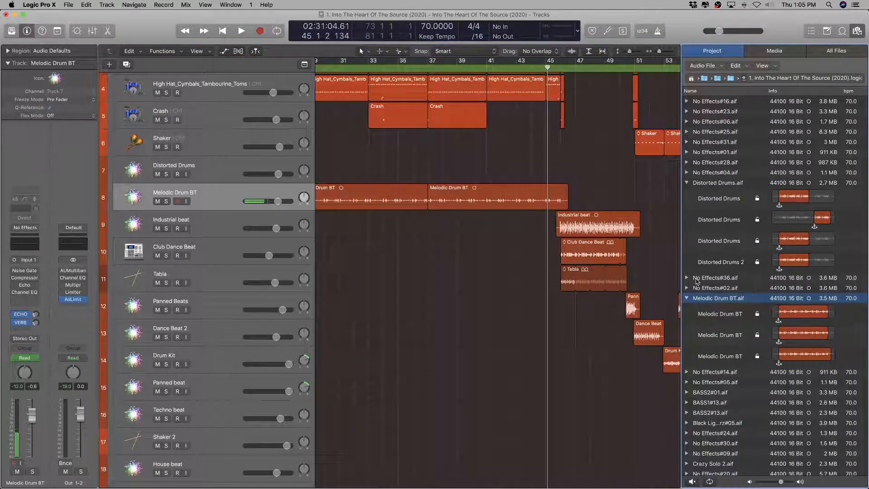
Step: Collapse the region lists under the Distorted Drums and Melodic Drum BT files in the project audio list
{"action": "scroll", "coordinate": [492, 259], "scroll_direction": "down", "scroll_amount": 8}
{"action": "scroll", "coordinate": [490, 260], "scroll_direction": "up", "scroll_amount": 4}
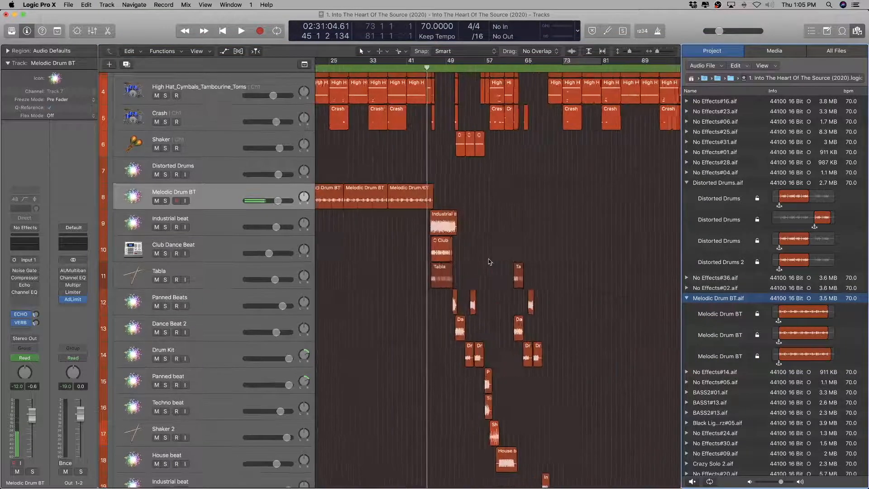
{"action": "left_click", "coordinate": [687, 183]}
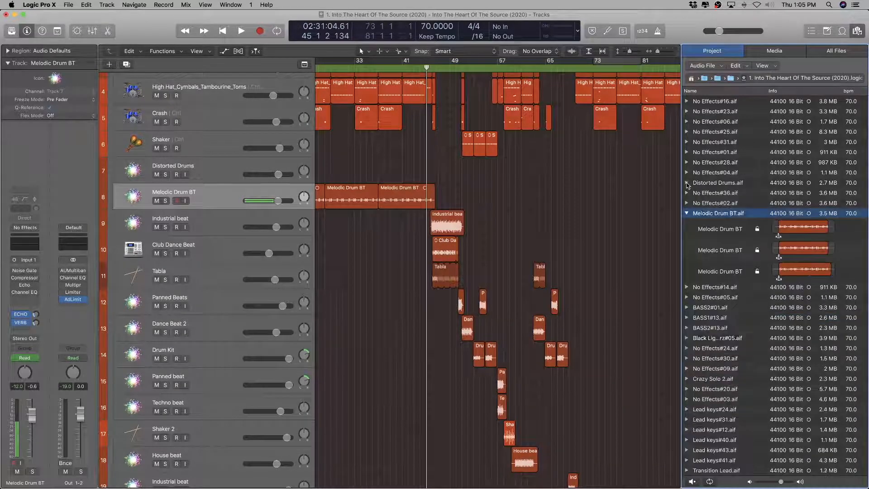
{"action": "left_click", "coordinate": [687, 213]}
Step: Look through the remaining project audio files and collapse the RHYTHM stack
{"action": "scroll", "coordinate": [711, 280], "scroll_direction": "down", "scroll_amount": 10}
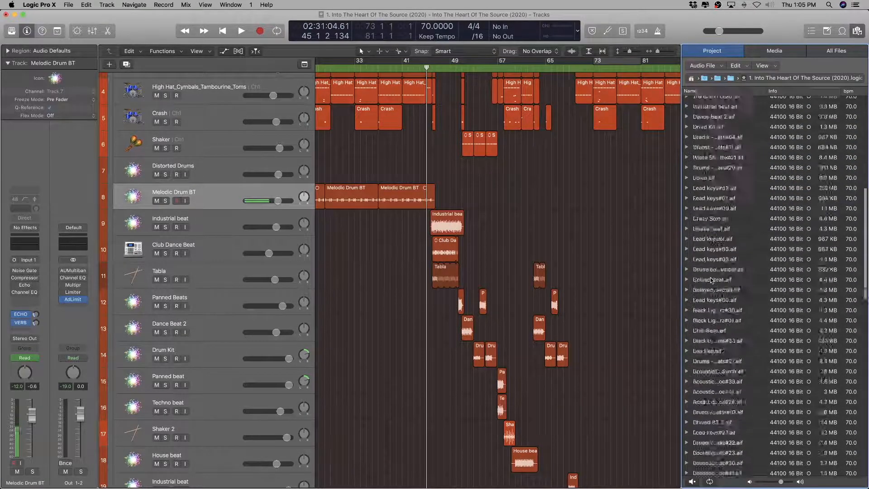
{"action": "scroll", "coordinate": [712, 279], "scroll_direction": "down", "scroll_amount": 10}
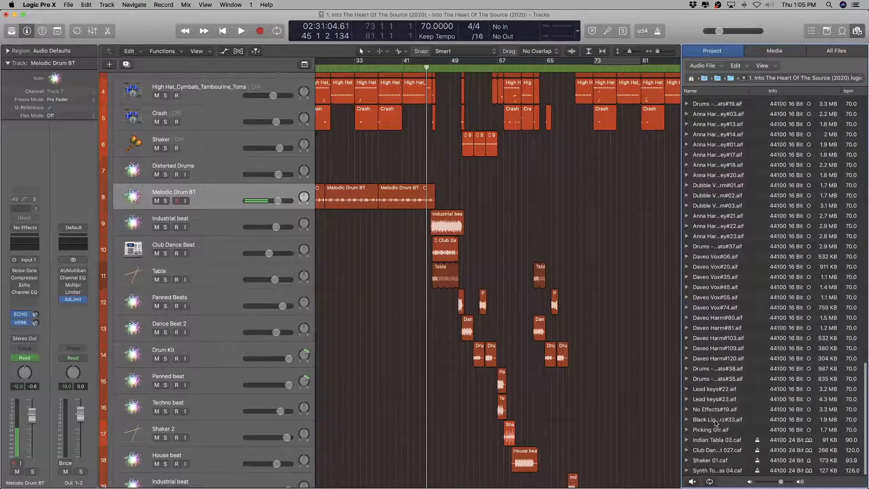
{"action": "scroll", "coordinate": [109, 104], "scroll_direction": "up", "scroll_amount": 5}
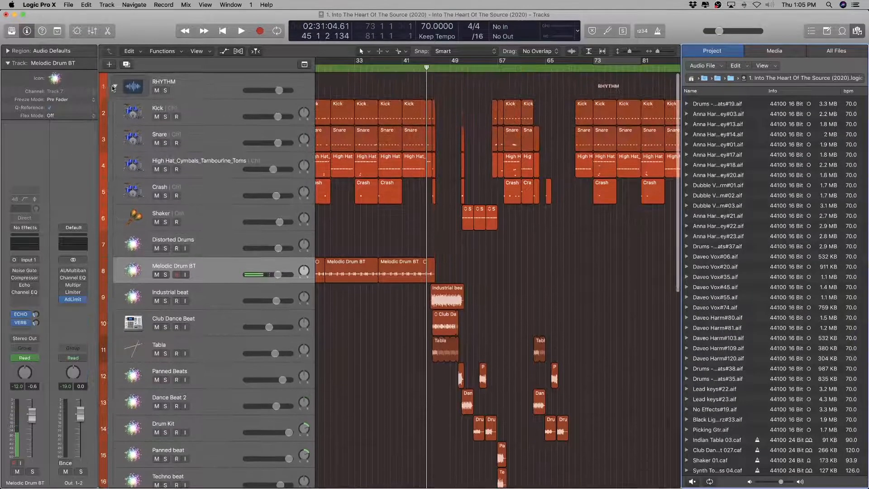
{"action": "left_click", "coordinate": [114, 85], "text": "alt"}
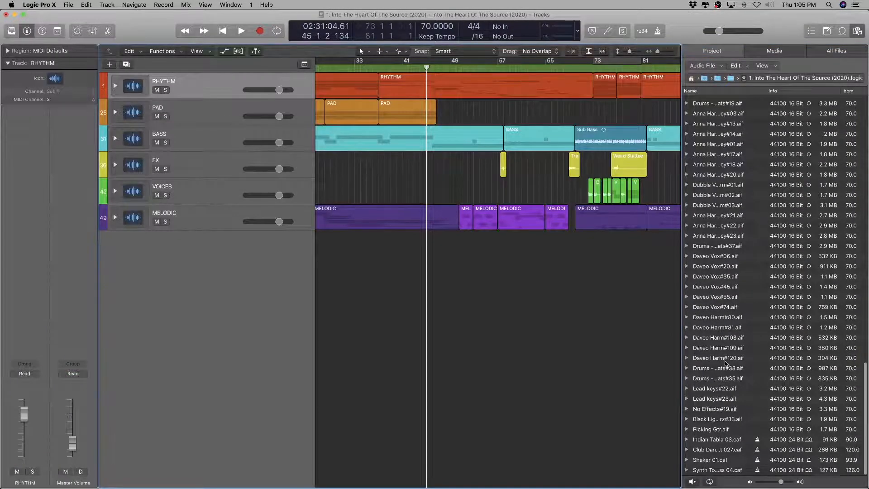
Step: Create an audio file group from Lead keys#23.aif in the project audio list and name it RHYTHM
{"action": "scroll", "coordinate": [738, 322], "scroll_direction": "up", "scroll_amount": 5}
{"action": "right_click", "coordinate": [729, 401]}
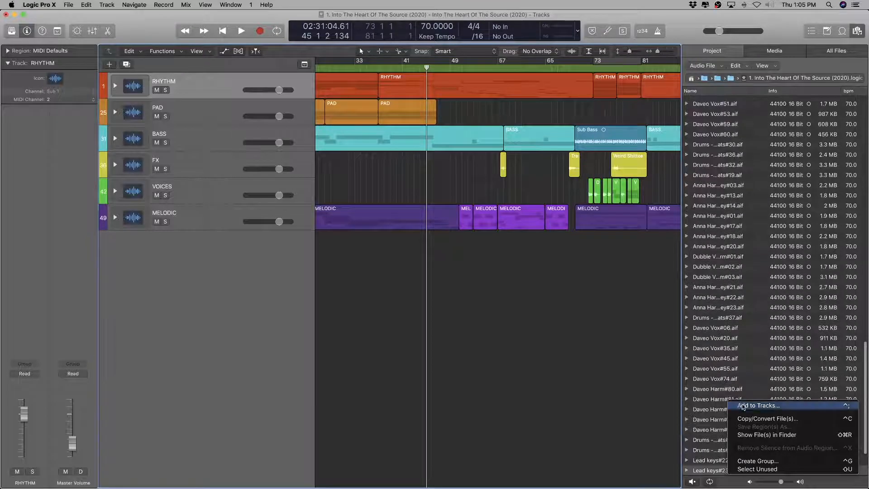
{"action": "left_click", "coordinate": [758, 461]}
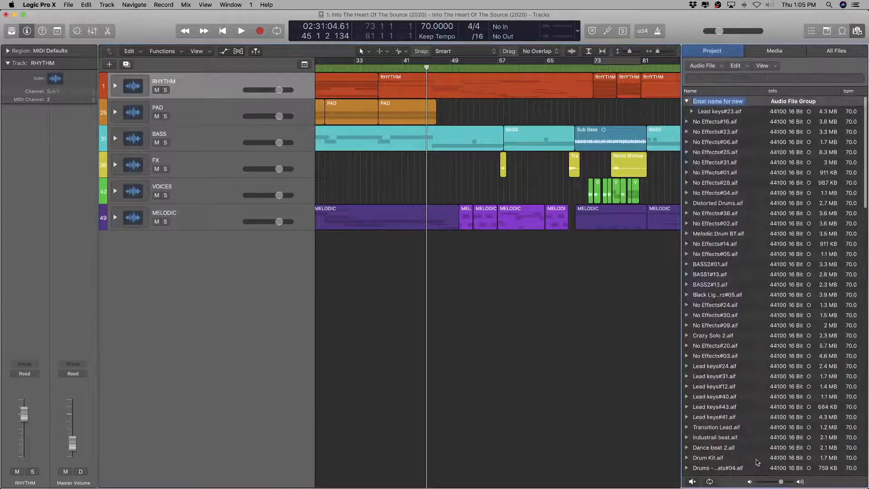
{"action": "type", "text": "R"}
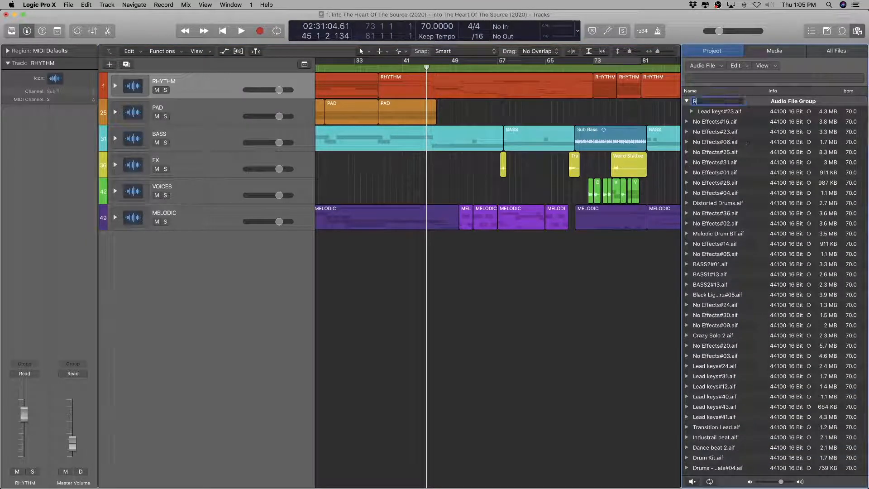
{"action": "type", "text": "HYTHM"}
{"action": "key", "text": "Return"}
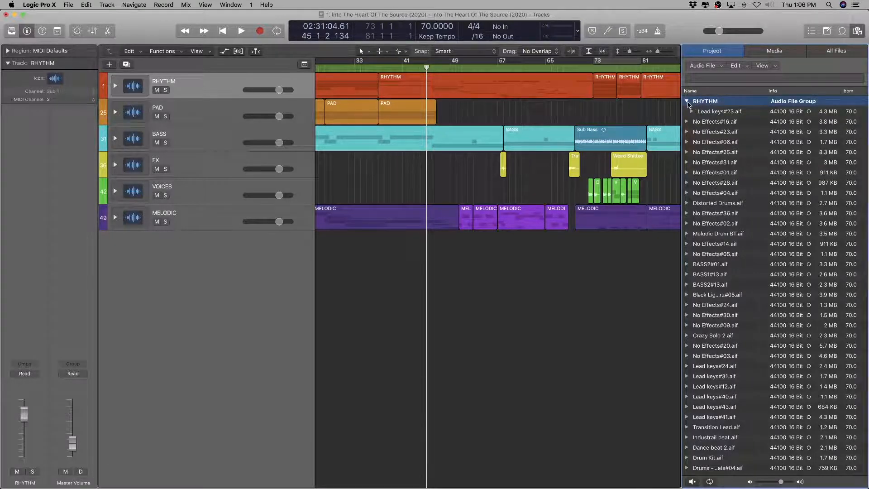
Step: Move Lead keys#23.aif out of the RHYTHM audio file group, back among the ungrouped project files
{"action": "left_click_drag", "start_coordinate": [718, 111], "coordinate": [717, 153]}
{"action": "left_click", "coordinate": [704, 101]}
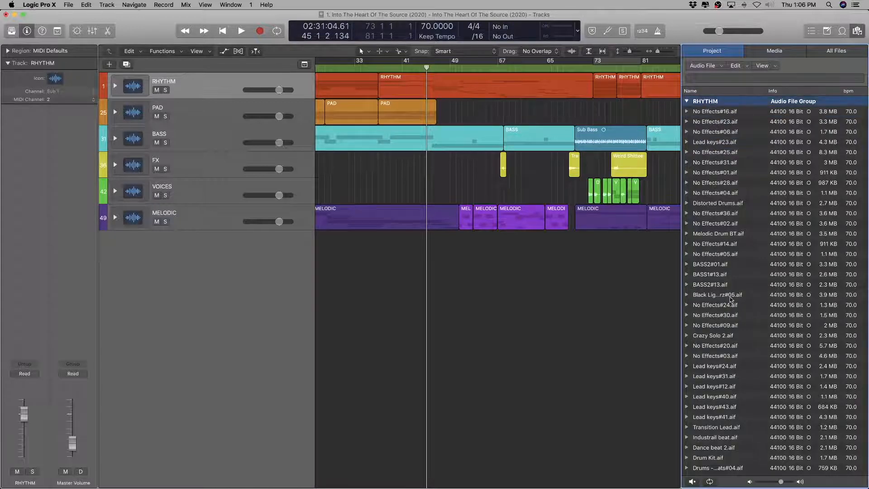
{"action": "right_click", "coordinate": [746, 320]}
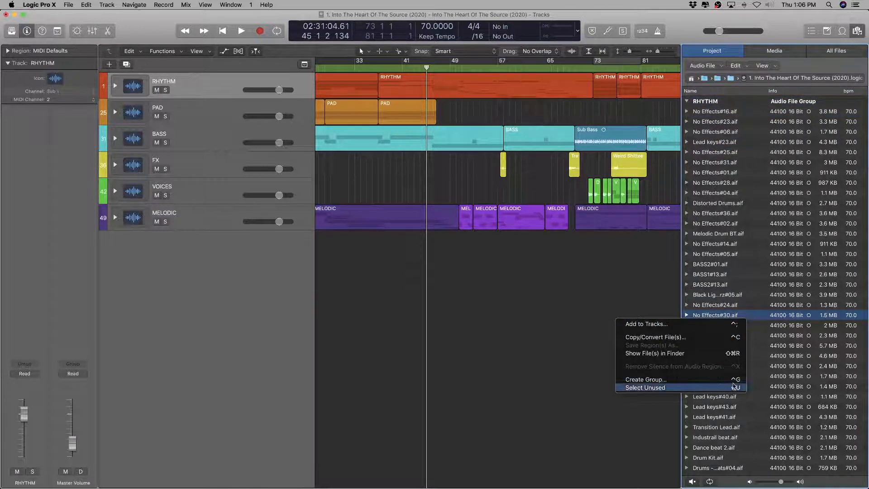
{"action": "left_click", "coordinate": [756, 234]}
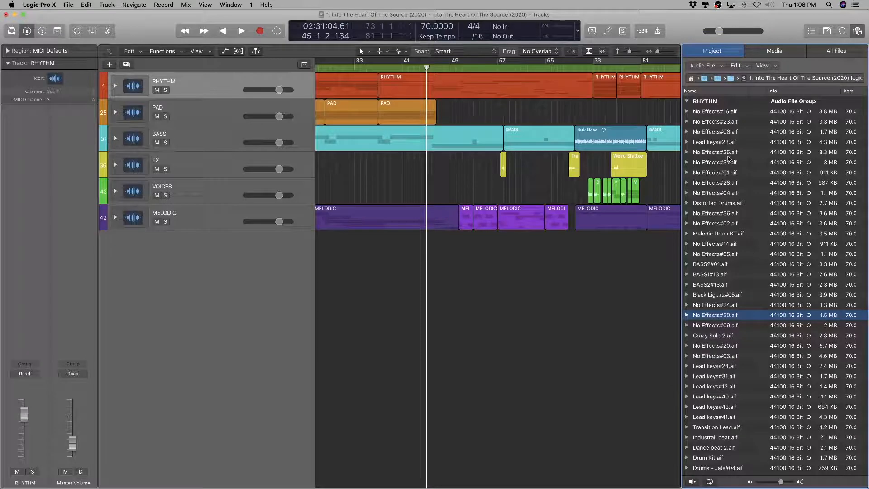
Step: Move Distorted Drums.aif and Melodic Drum BT.aif together into the RHYTHM audio file group
{"action": "left_click", "coordinate": [721, 201]}
{"action": "left_click", "coordinate": [717, 233], "text": "super"}
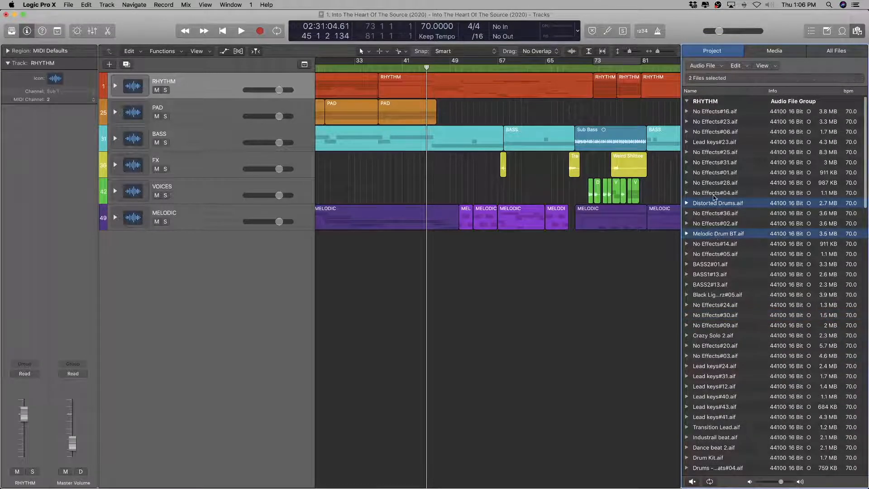
{"action": "left_click_drag", "start_coordinate": [709, 205], "coordinate": [701, 105]}
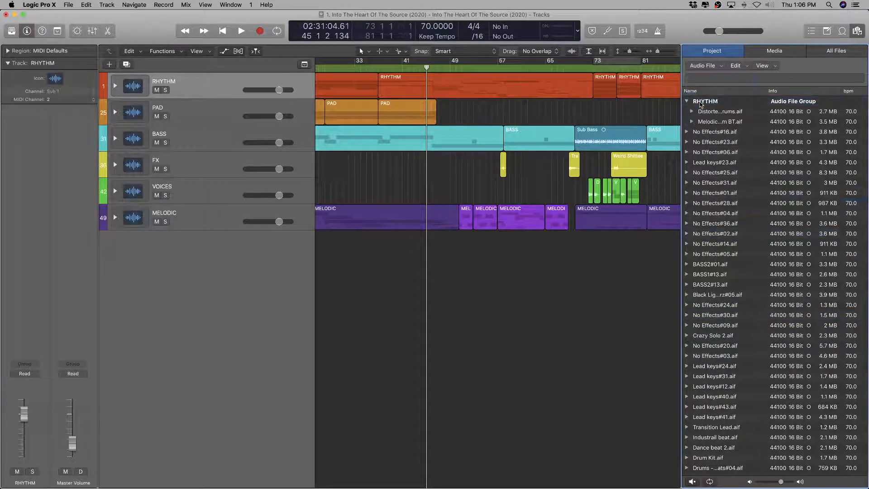
Step: Rename the Industrial beat track's source file with the copied track name Industrial beat and move it into the RHYTHM group
{"action": "left_click", "coordinate": [116, 86]}
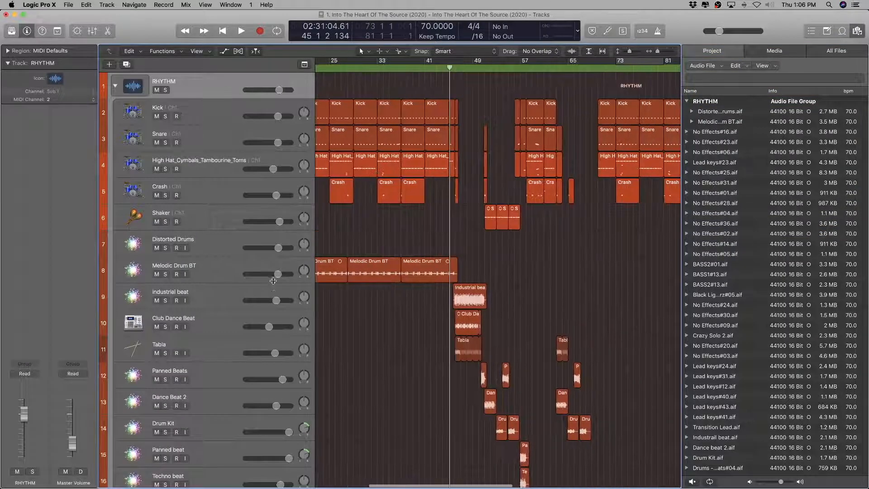
{"action": "left_click", "coordinate": [199, 294]}
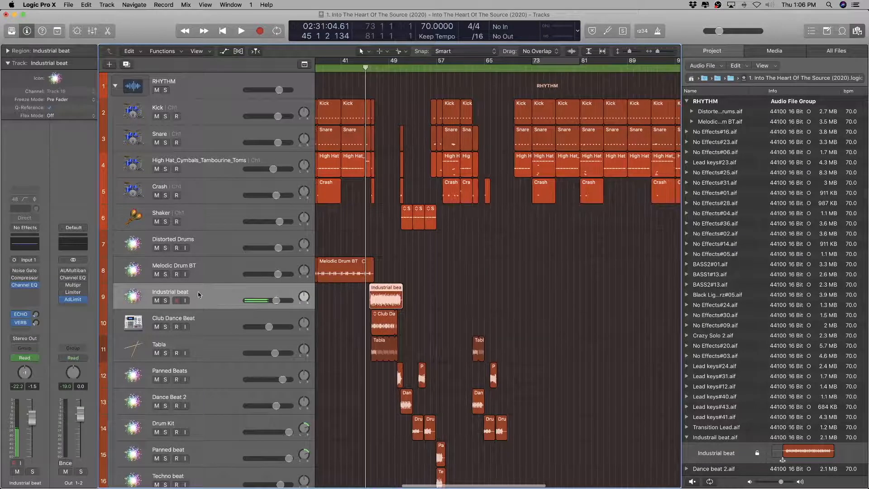
{"action": "double_click", "coordinate": [198, 293]}
{"action": "key", "text": "super+c"}
{"action": "scroll", "coordinate": [724, 271], "scroll_direction": "down", "scroll_amount": 5}
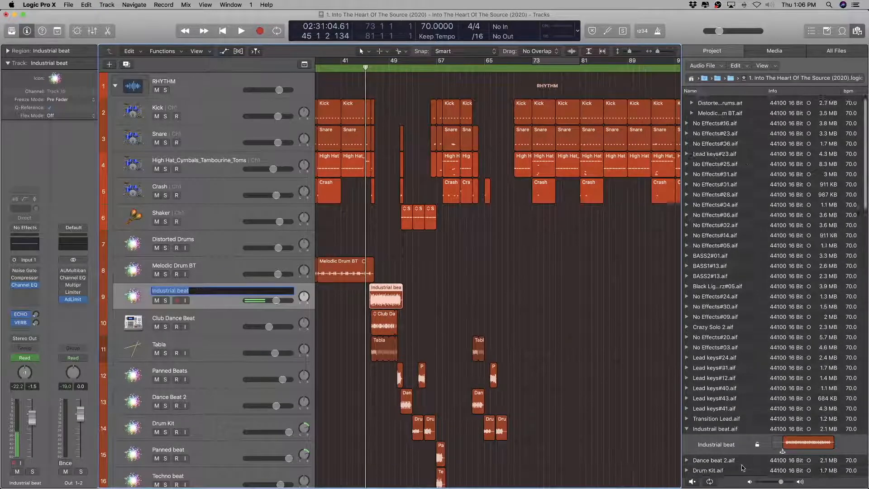
{"action": "left_click", "coordinate": [714, 360]}
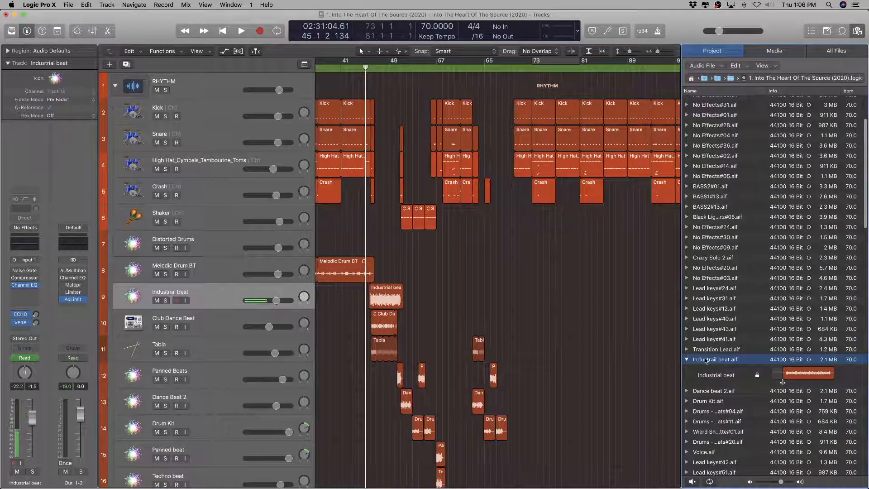
{"action": "double_click", "coordinate": [706, 361]}
{"action": "key", "text": "super+v"}
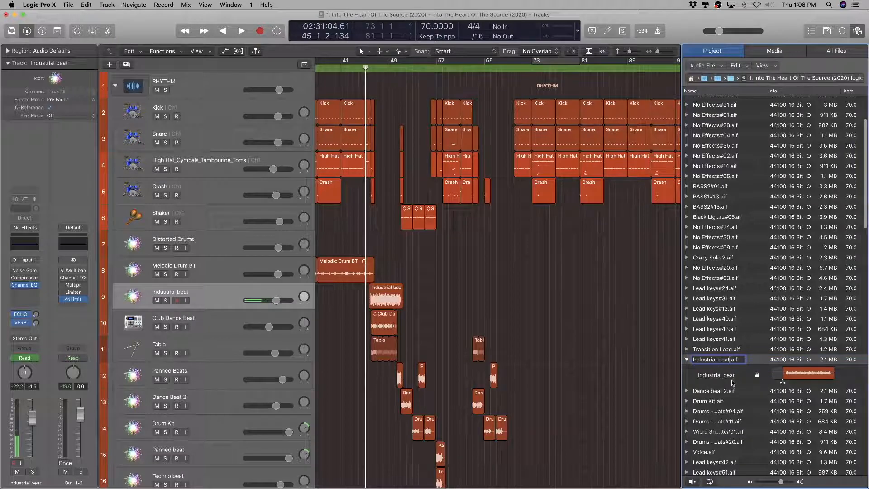
{"action": "key", "text": "Return"}
{"action": "scroll", "coordinate": [726, 403], "scroll_direction": "up", "scroll_amount": 5}
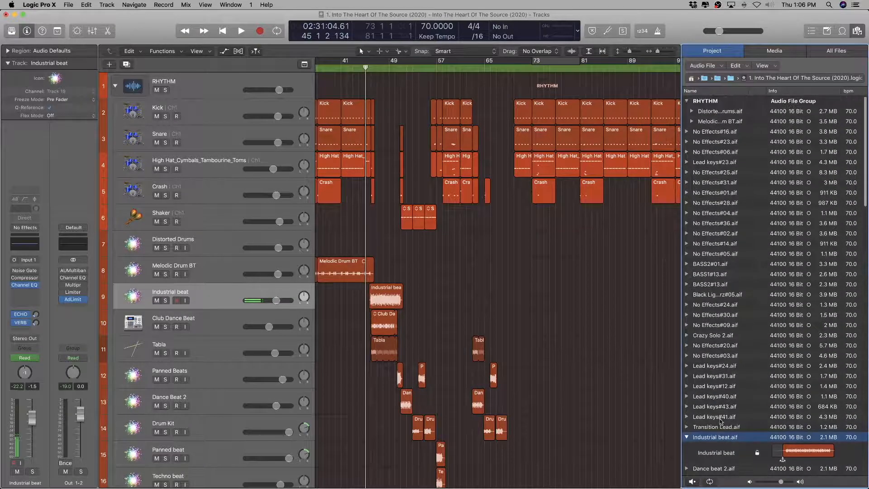
{"action": "left_click_drag", "start_coordinate": [705, 435], "coordinate": [719, 107]}
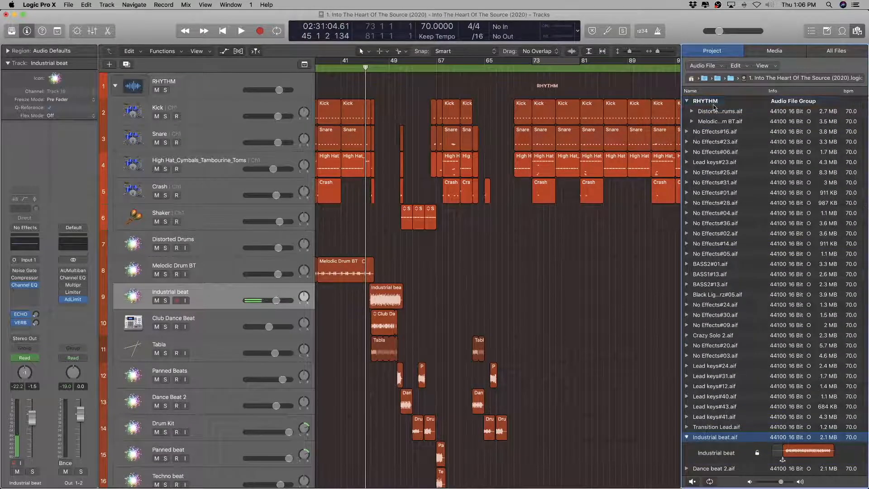
Step: Try to rename the Club Dance Beat track's source file, Club Dance Beat 027.caf, in the project audio list
{"action": "left_click", "coordinate": [233, 327]}
{"action": "double_click", "coordinate": [169, 316]}
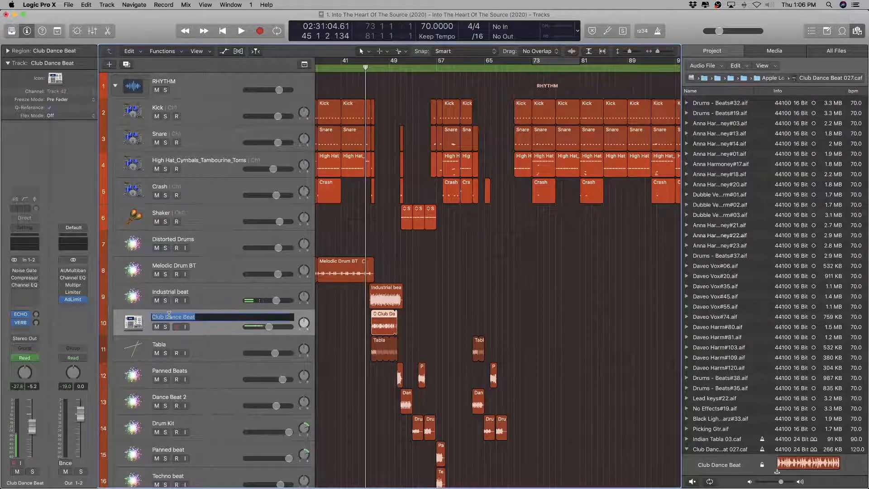
{"action": "double_click", "coordinate": [715, 449]}
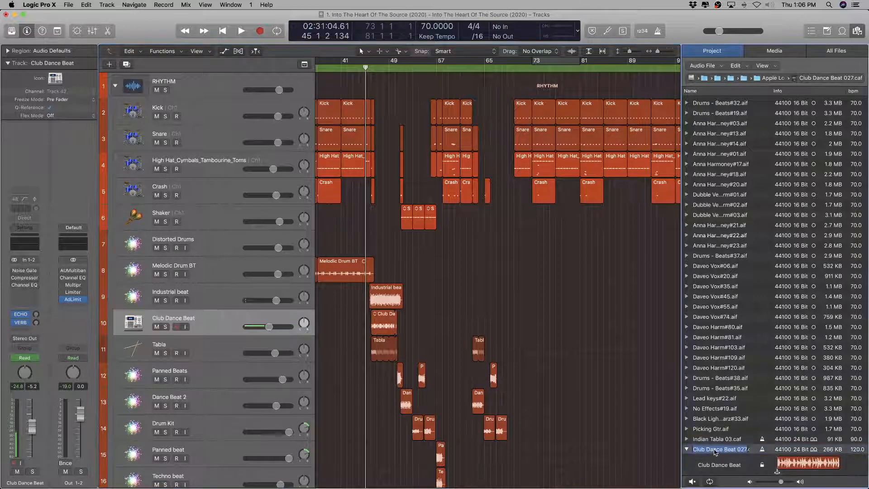
{"action": "left_click", "coordinate": [723, 421]}
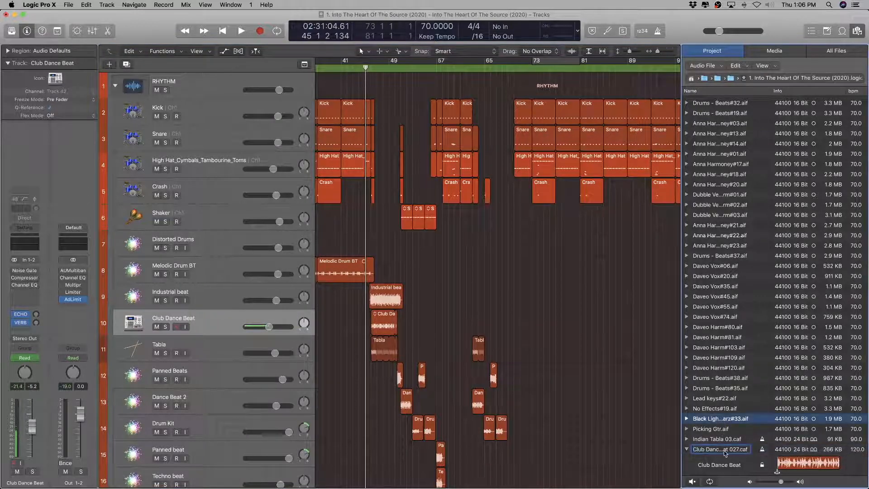
{"action": "left_click", "coordinate": [724, 449]}
Step: Select Indian Tabla 03.caf and Club Dance Beat 027.caf, the Tabla and Club Dance Beat sources, and try to bring them to the RHYTHM group
{"action": "left_click", "coordinate": [211, 347]}
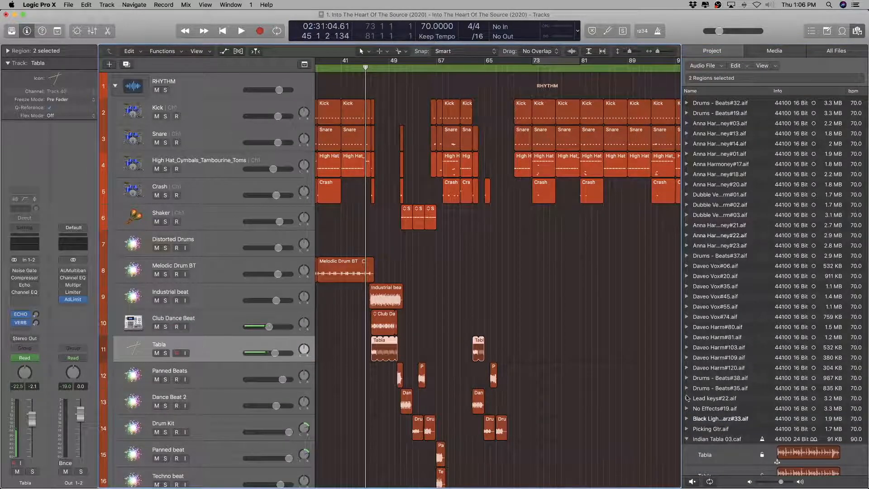
{"action": "left_click", "coordinate": [716, 376]}
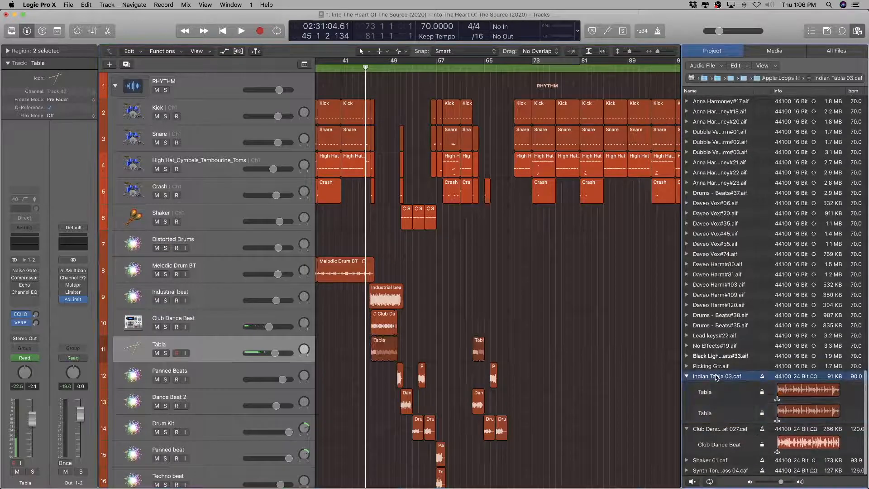
{"action": "scroll", "coordinate": [714, 348], "scroll_direction": "up", "scroll_amount": 1}
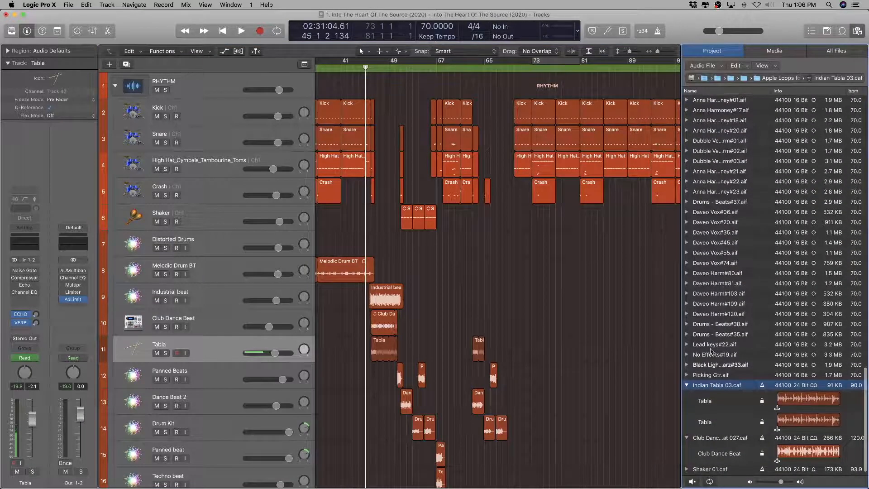
{"action": "left_click", "coordinate": [227, 344]}
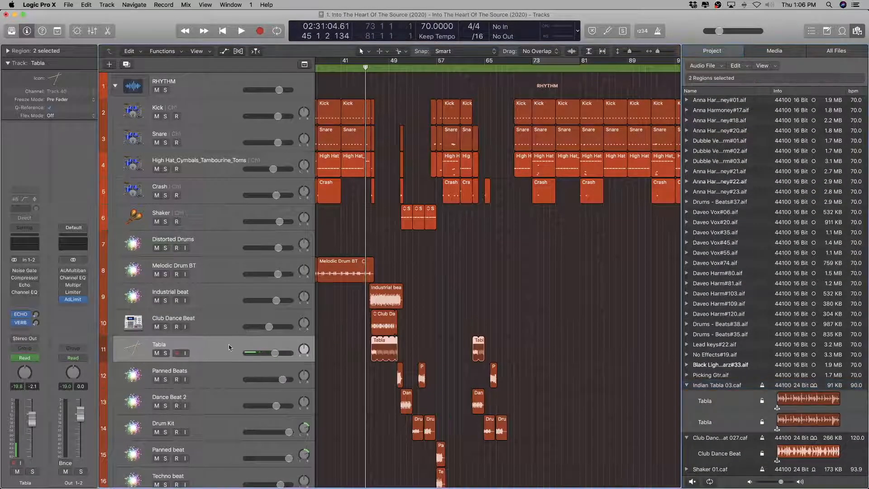
{"action": "left_click", "coordinate": [220, 322], "text": "shift"}
{"action": "left_click", "coordinate": [708, 385]}
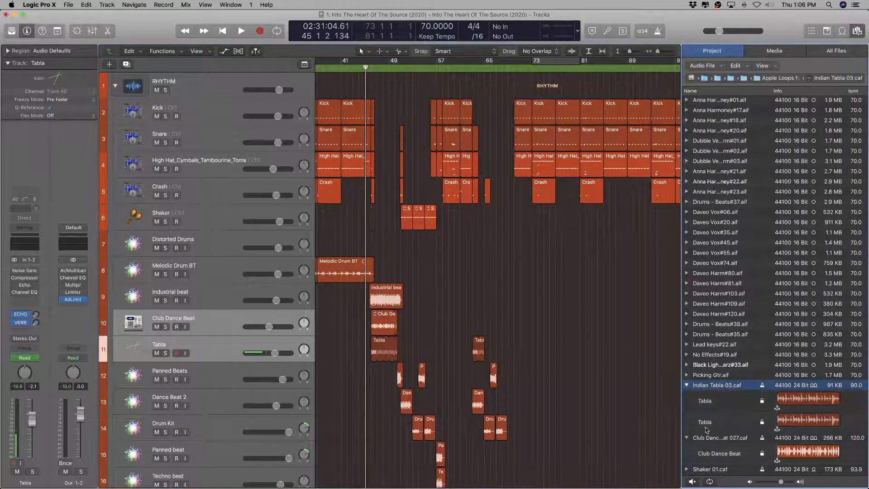
{"action": "left_click", "coordinate": [706, 437], "text": "shift"}
{"action": "scroll", "coordinate": [710, 385], "scroll_direction": "up", "scroll_amount": 15}
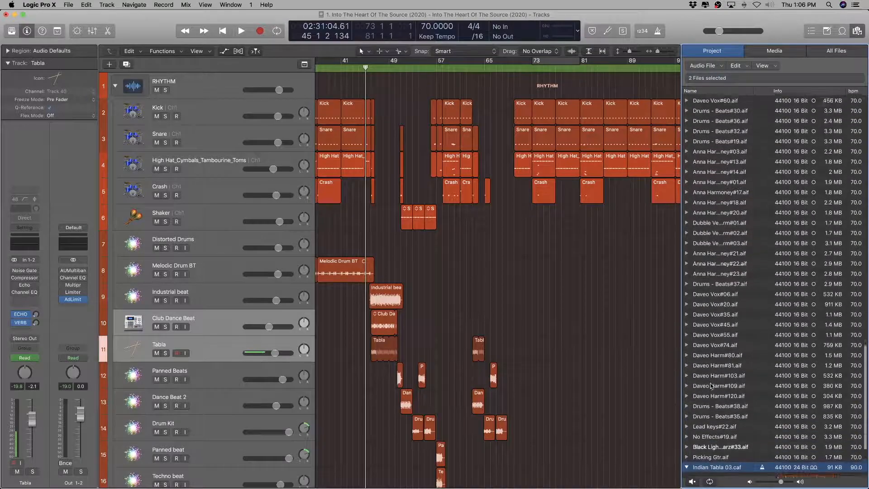
{"action": "scroll", "coordinate": [712, 386], "scroll_direction": "down", "scroll_amount": 10}
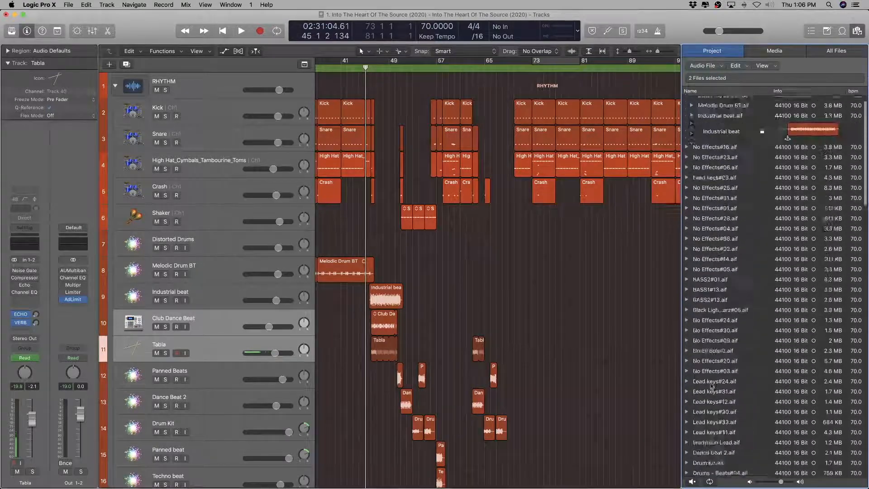
{"action": "scroll", "coordinate": [712, 385], "scroll_direction": "down", "scroll_amount": 10}
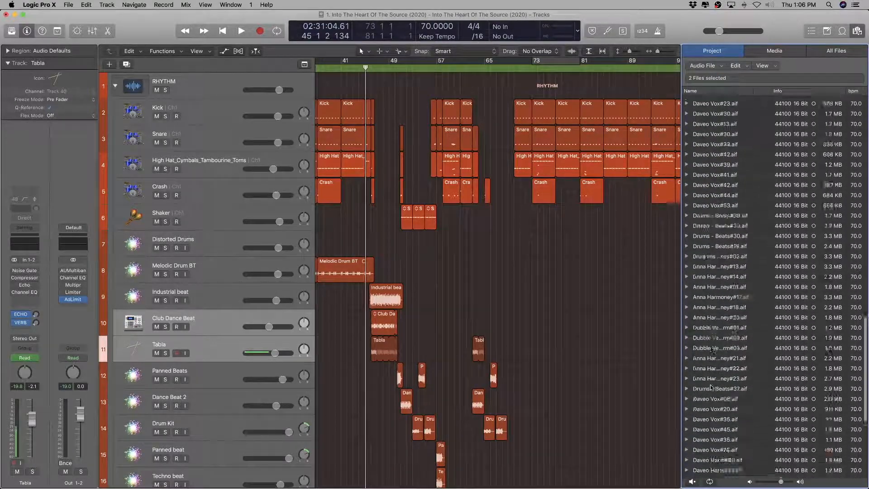
{"action": "scroll", "coordinate": [716, 377], "scroll_direction": "up", "scroll_amount": 10}
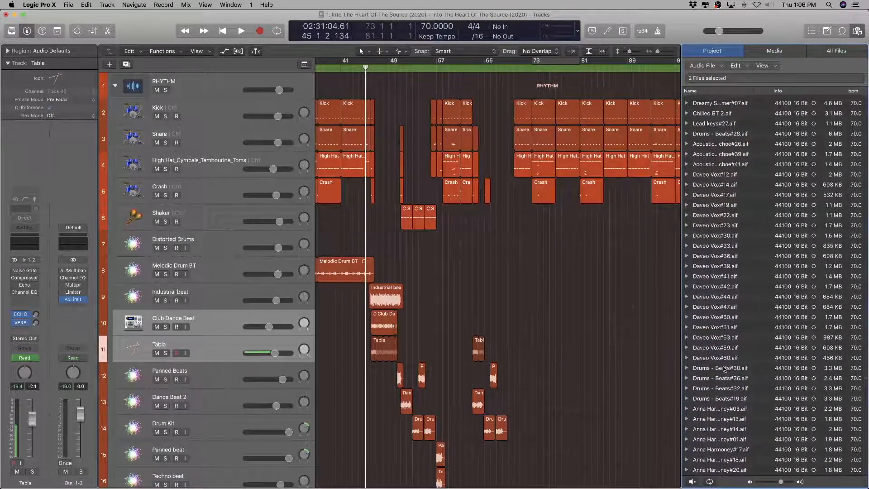
Step: Select everything in the project audio list and collapse the RHYTHM group
{"action": "left_click", "coordinate": [731, 359]}
{"action": "key", "text": "super+a"}
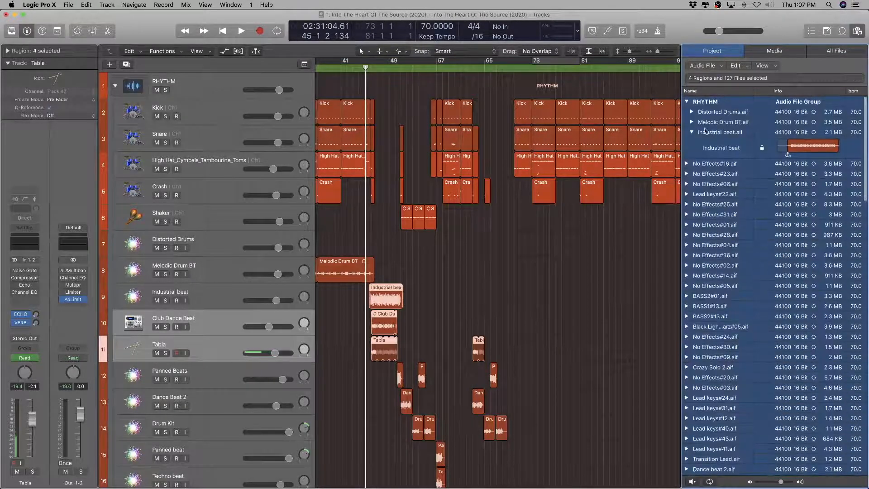
{"action": "left_click", "coordinate": [687, 101]}
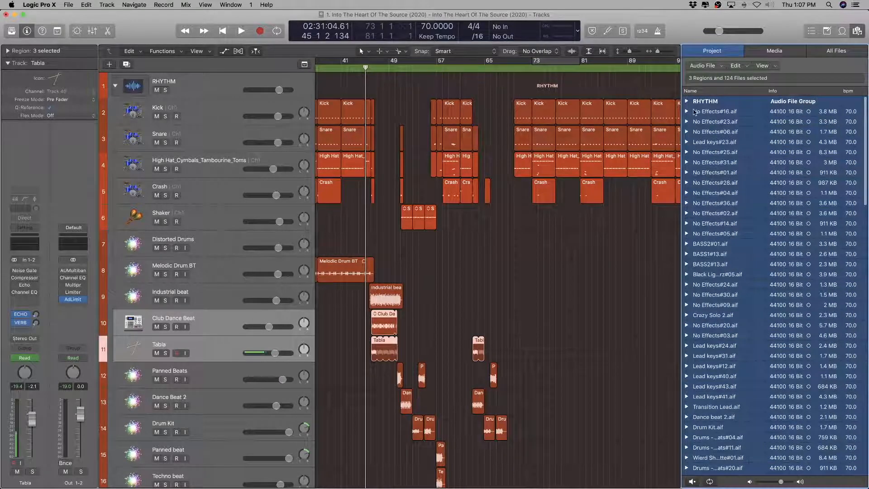
Step: Put all audio files outside RHYTHM into a new audio file group named Unselected and collapse it
{"action": "left_click", "coordinate": [702, 106]}
{"action": "key", "text": "super+a"}
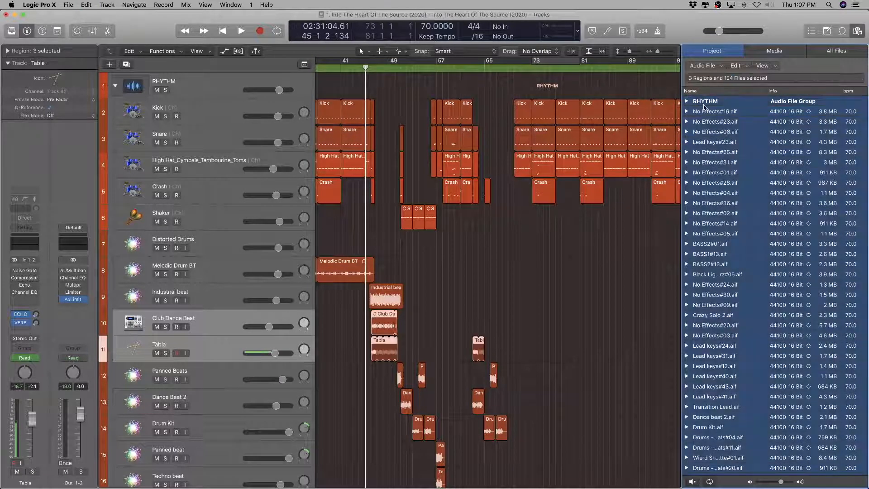
{"action": "left_click", "coordinate": [702, 102], "text": "super"}
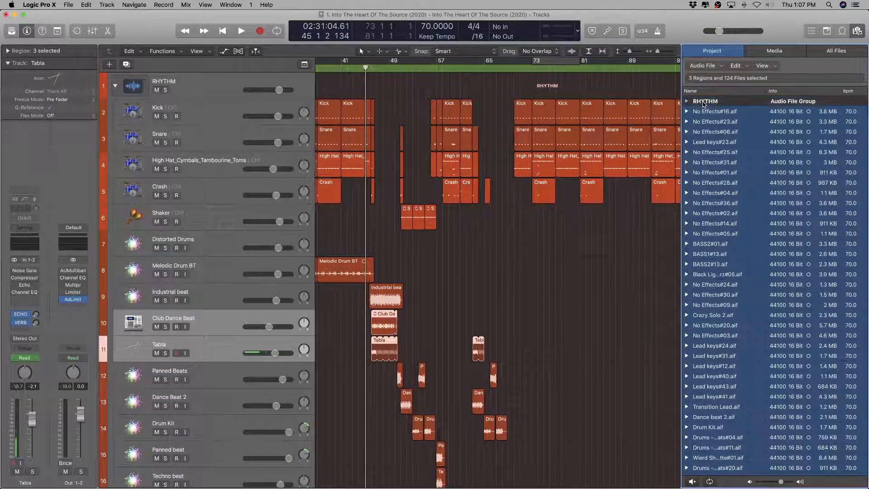
{"action": "right_click", "coordinate": [710, 116]}
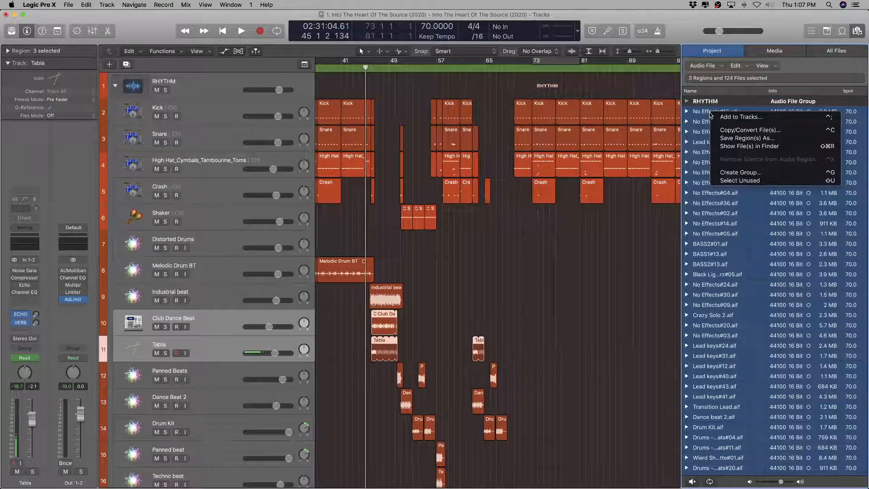
{"action": "left_click", "coordinate": [734, 171]}
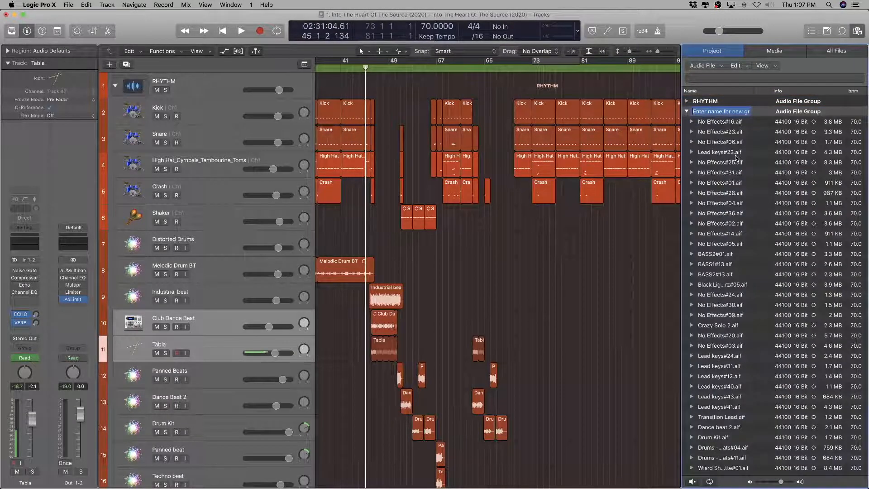
{"action": "type", "text": "Unselec"}
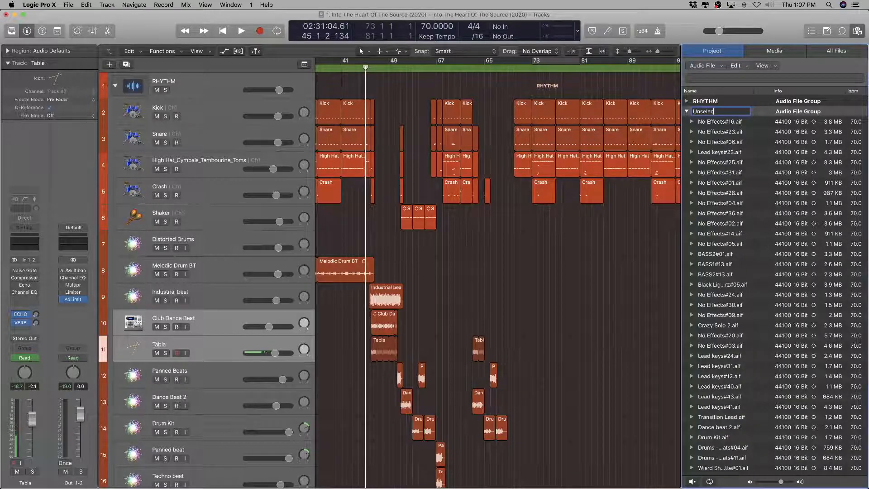
{"action": "key", "text": "Escape"}
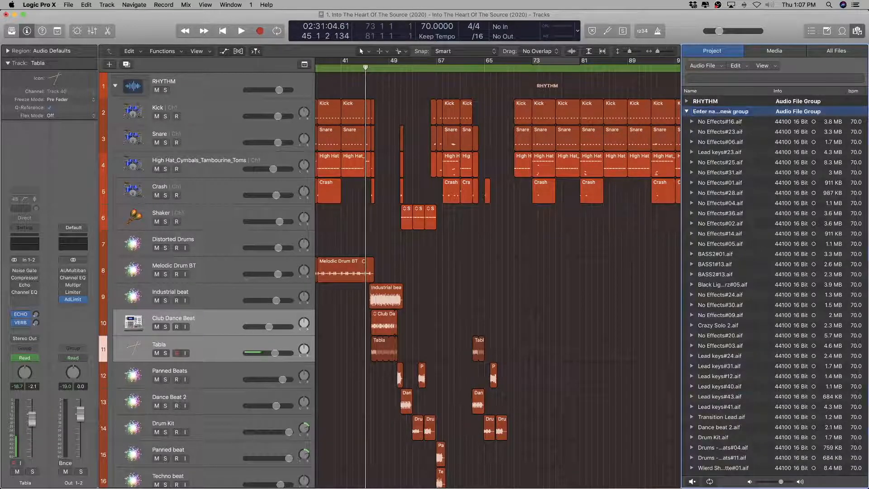
{"action": "left_click", "coordinate": [686, 111]}
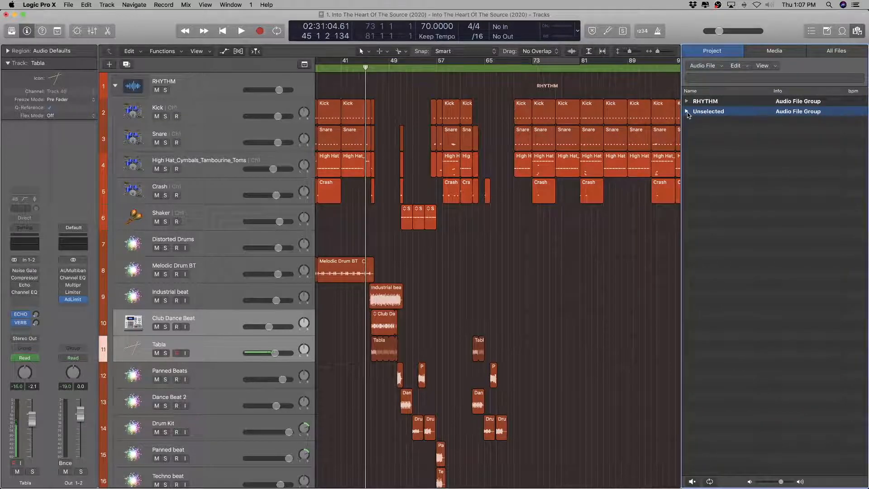
Step: Select Indian Tabla 03.caf and Club Dance Beat 027.caf through their tracks and try to move them from the Unselected group to RHYTHM
{"action": "left_click", "coordinate": [233, 320]}
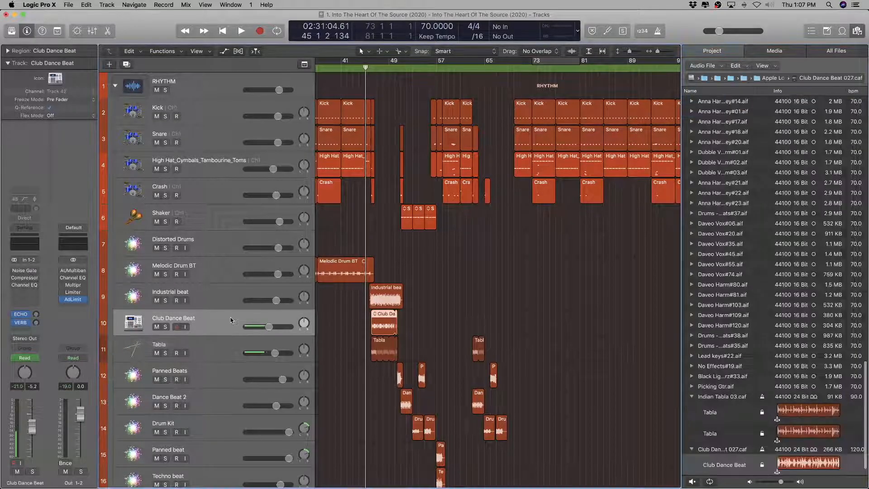
{"action": "left_click", "coordinate": [213, 351], "text": "shift"}
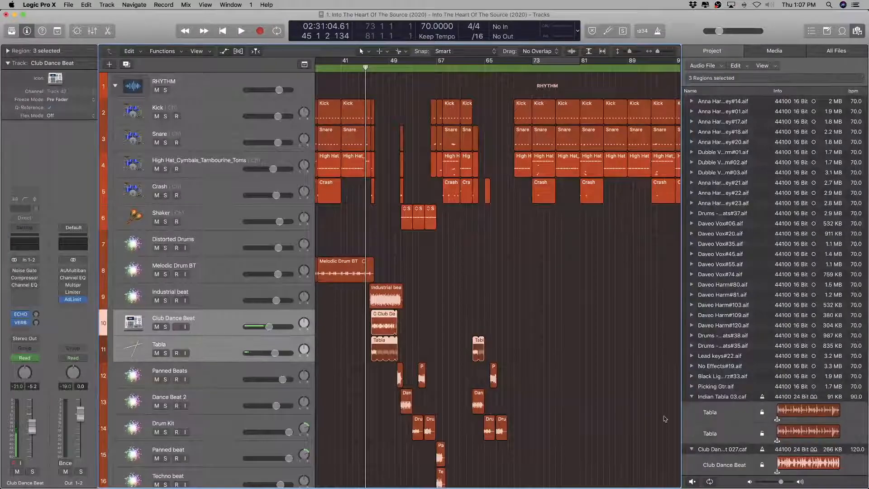
{"action": "left_click", "coordinate": [711, 399]}
{"action": "left_click", "coordinate": [712, 450], "text": "shift"}
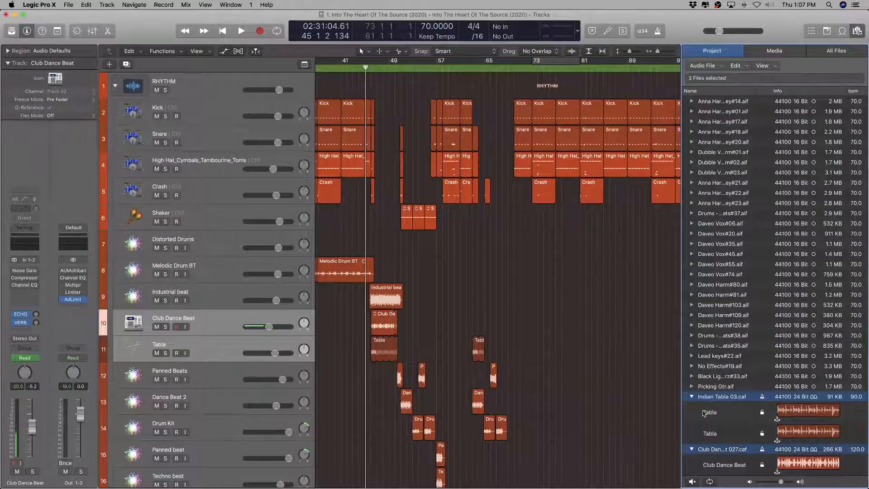
{"action": "scroll", "coordinate": [709, 413], "scroll_direction": "up", "scroll_amount": 2}
{"action": "scroll", "coordinate": [710, 414], "scroll_direction": "up", "scroll_amount": 6}
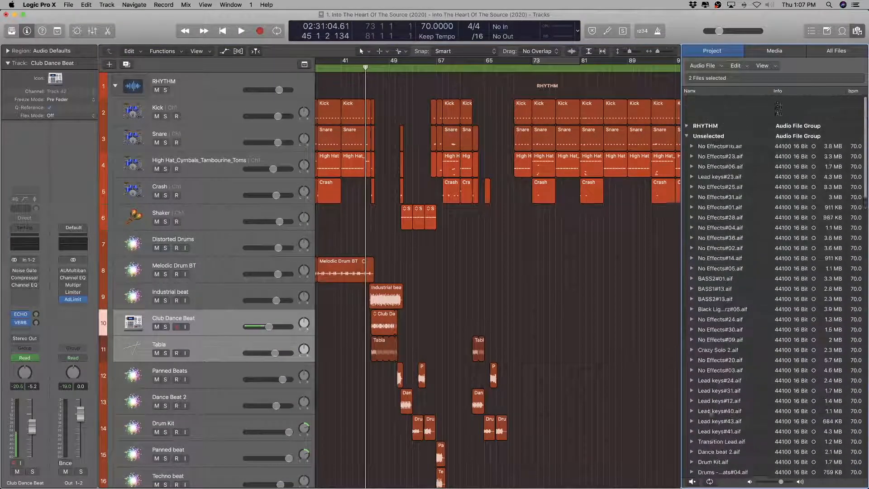
{"action": "scroll", "coordinate": [711, 405], "scroll_direction": "down", "scroll_amount": 6}
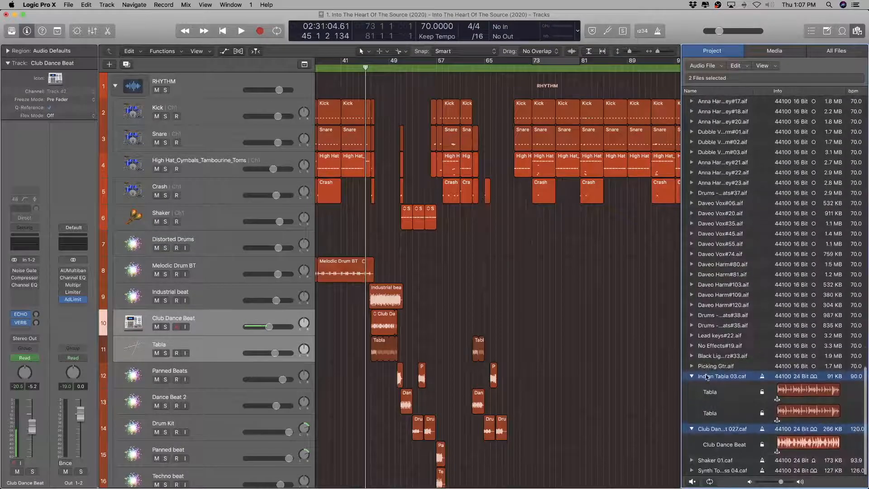
{"action": "left_click_drag", "start_coordinate": [715, 376], "coordinate": [699, 112]}
{"action": "scroll", "coordinate": [733, 199], "scroll_direction": "up", "scroll_amount": 8}
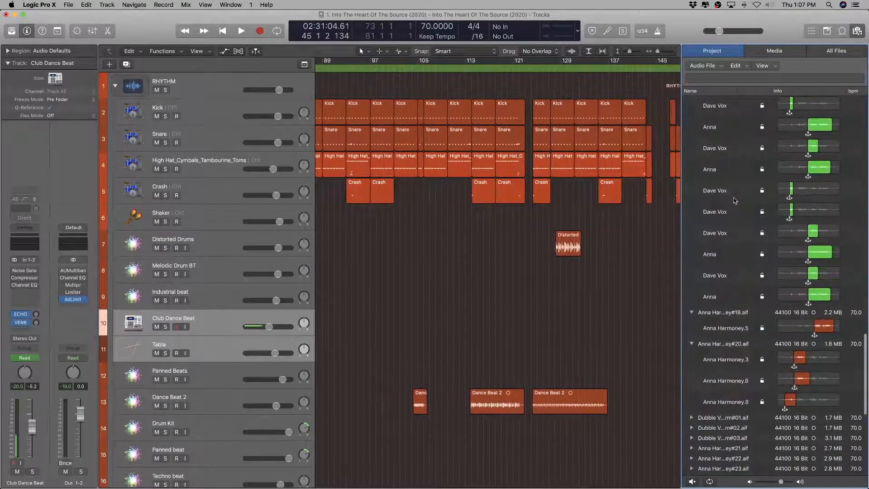
{"action": "scroll", "coordinate": [717, 389], "scroll_direction": "down", "scroll_amount": 10}
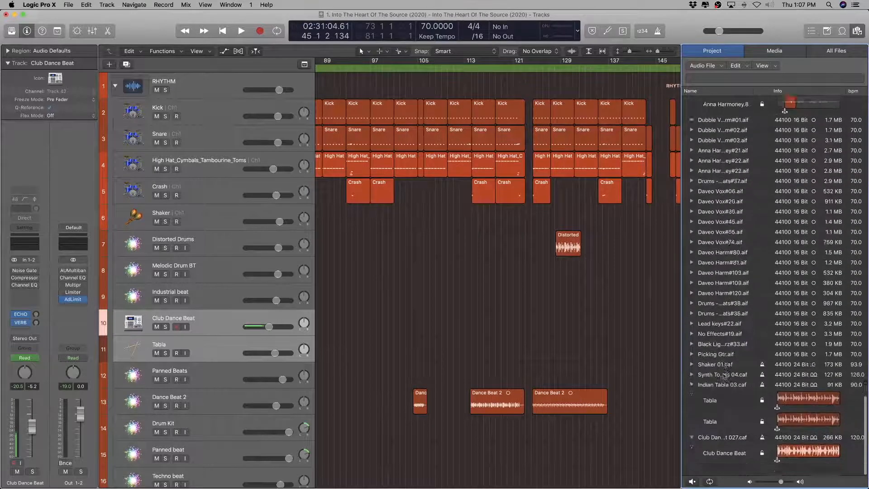
{"action": "left_click", "coordinate": [717, 402]}
{"action": "left_click_drag", "start_coordinate": [710, 400], "coordinate": [705, 420]}
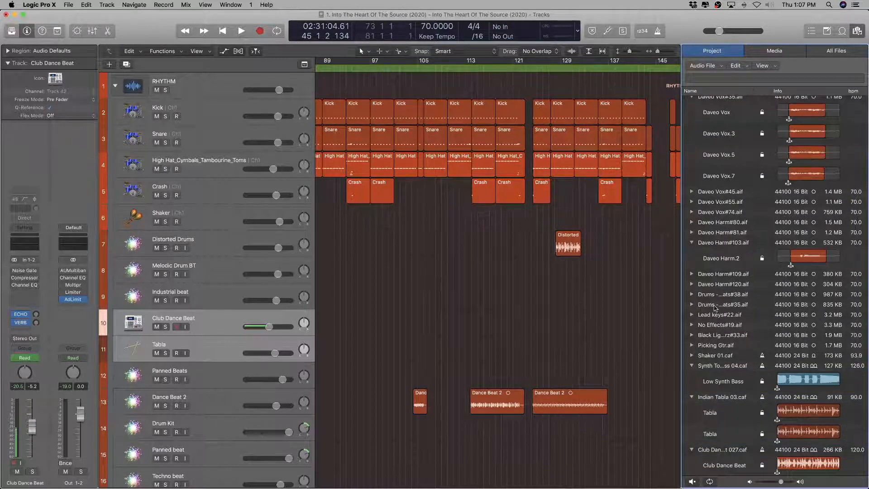
Step: Collapse every file and both groups in the project audio list
{"action": "left_click", "coordinate": [721, 286]}
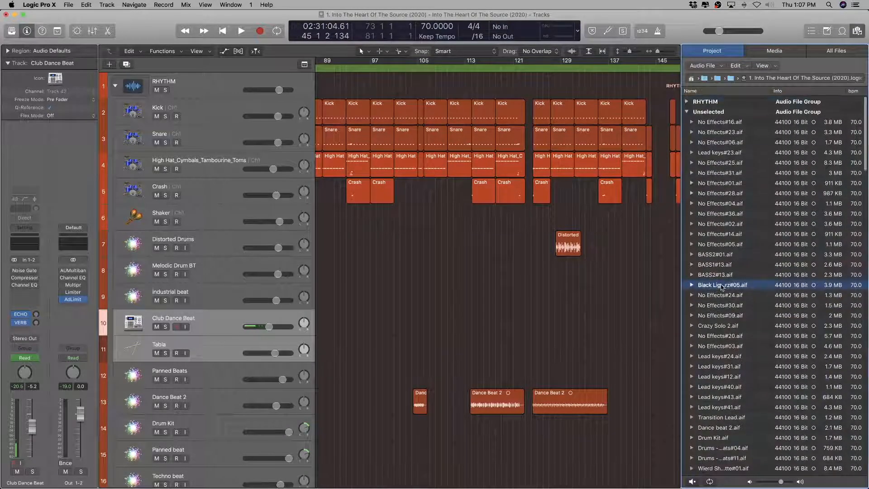
{"action": "key", "text": "super+a"}
{"action": "key", "text": "Left"}
{"action": "left_click", "coordinate": [726, 181]}
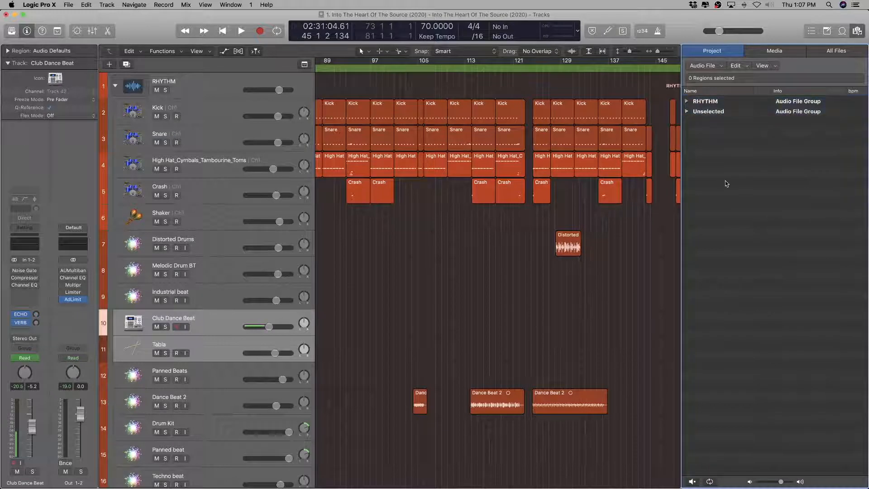
{"action": "key", "text": "super+a"}
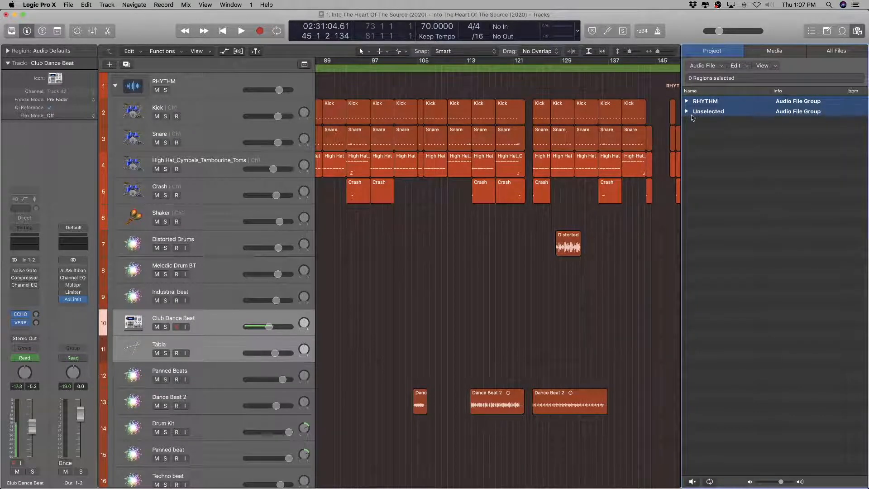
{"action": "key", "text": "Right"}
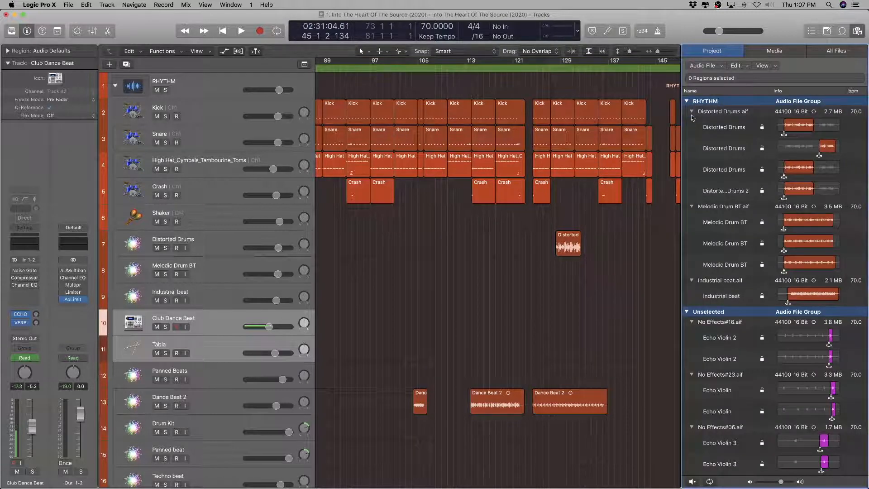
{"action": "key", "text": "Left"}
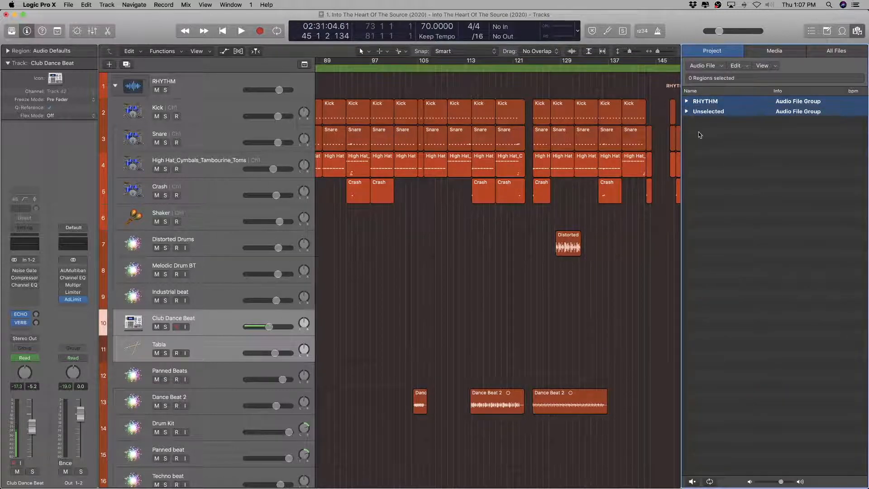
{"action": "left_click", "coordinate": [699, 134]}
Step: Move Indian Tabla 03.caf and Club Dance Beat 027.caf out of the Unselected group to the end of the project audio list
{"action": "left_click", "coordinate": [689, 112]}
{"action": "scroll", "coordinate": [769, 272], "scroll_direction": "down", "scroll_amount": 10}
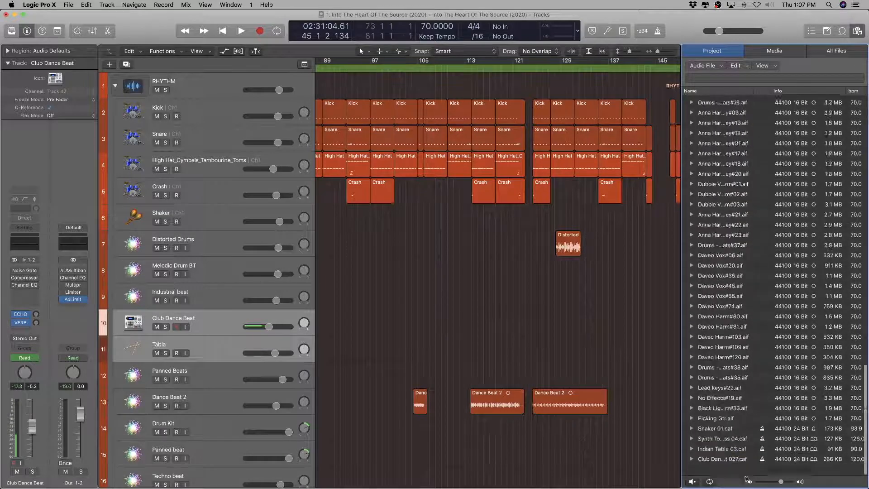
{"action": "scroll", "coordinate": [424, 281], "scroll_direction": "left", "scroll_amount": 10}
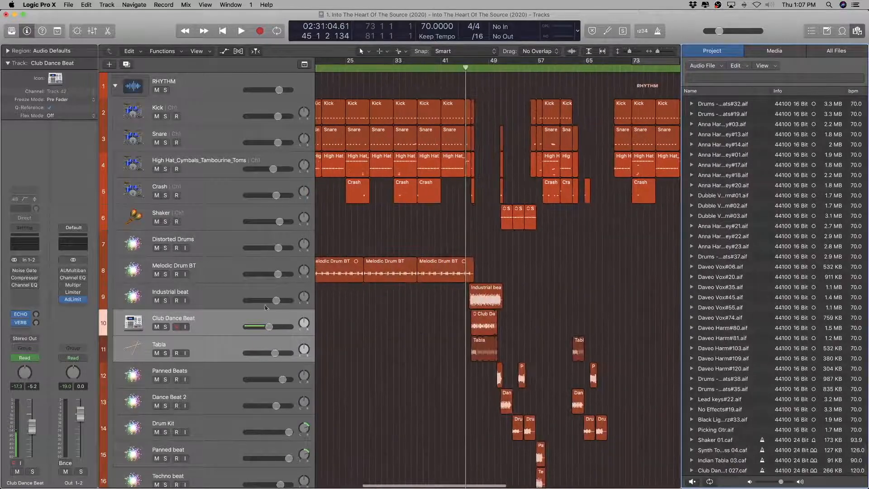
{"action": "left_click", "coordinate": [221, 318]}
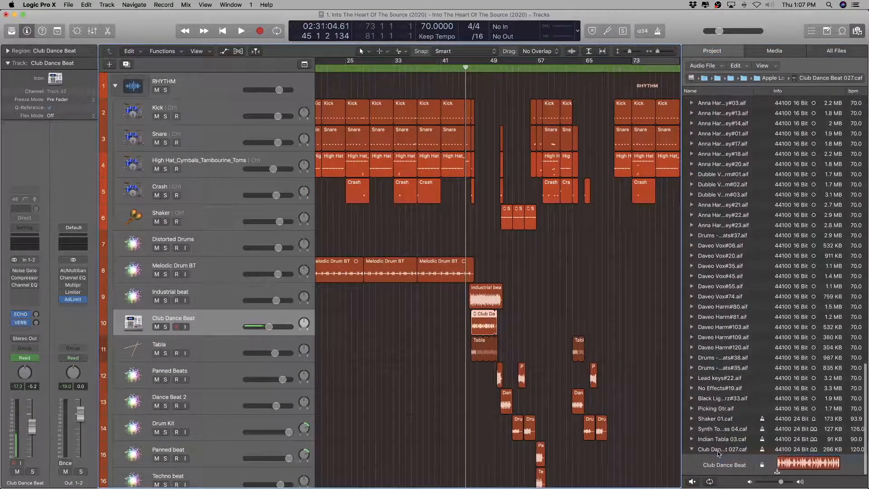
{"action": "left_click_drag", "start_coordinate": [720, 449], "coordinate": [700, 470]}
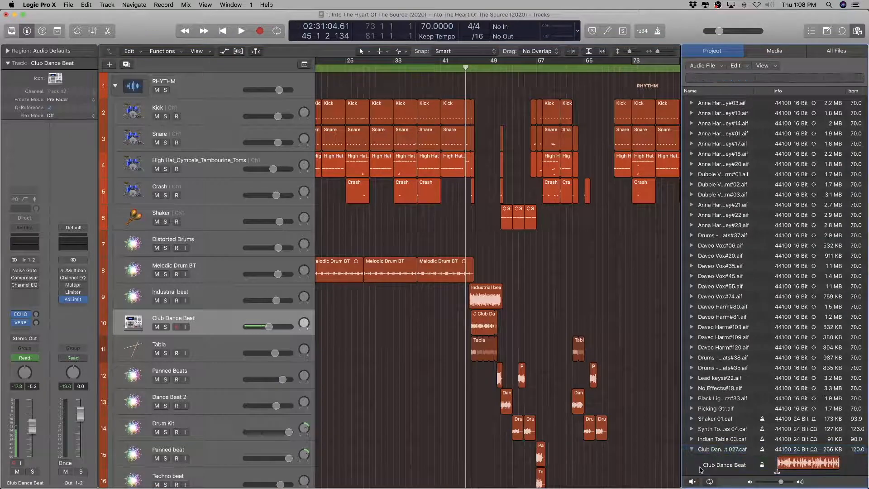
{"action": "left_click", "coordinate": [710, 439]}
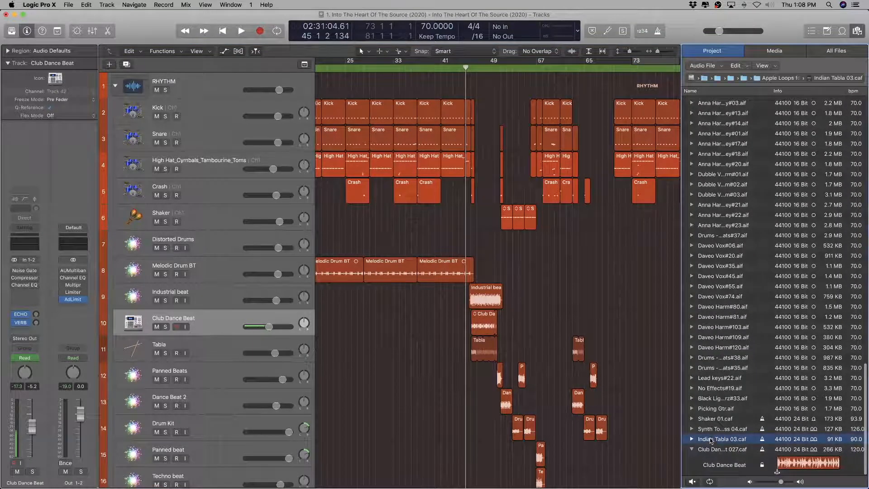
{"action": "left_click_drag", "start_coordinate": [711, 443], "coordinate": [692, 473]}
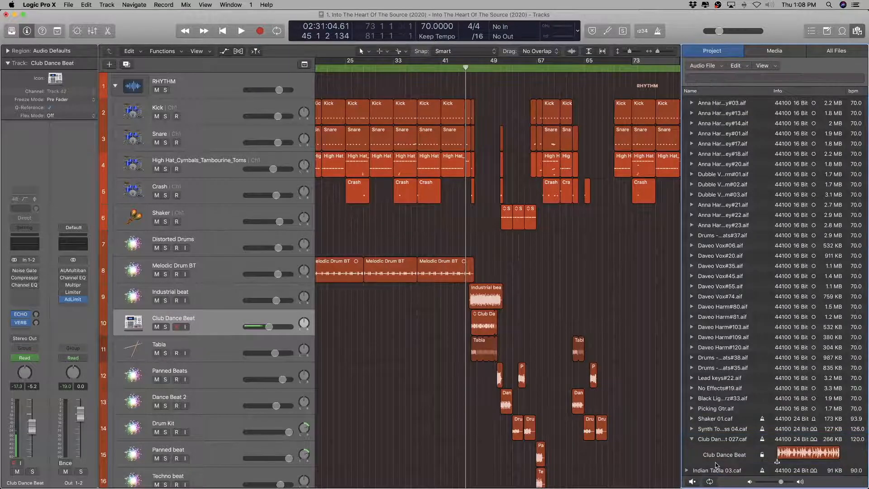
{"action": "left_click", "coordinate": [706, 440]}
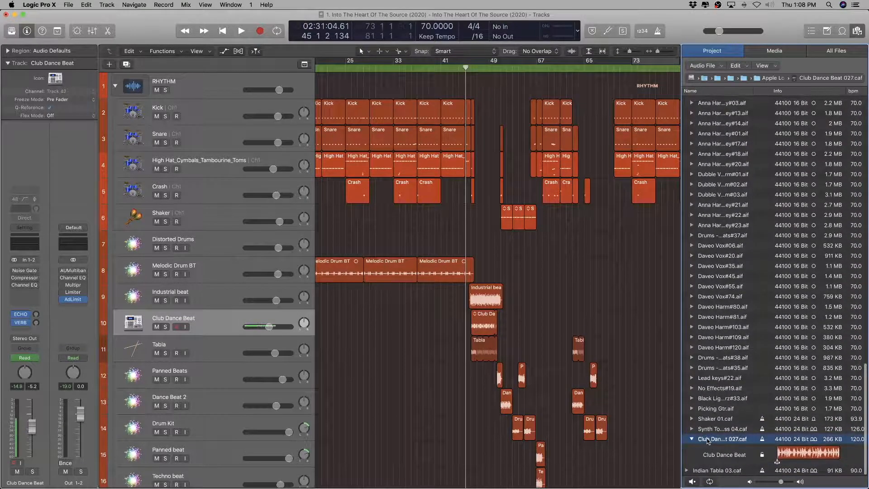
{"action": "left_click_drag", "start_coordinate": [707, 440], "coordinate": [712, 476]}
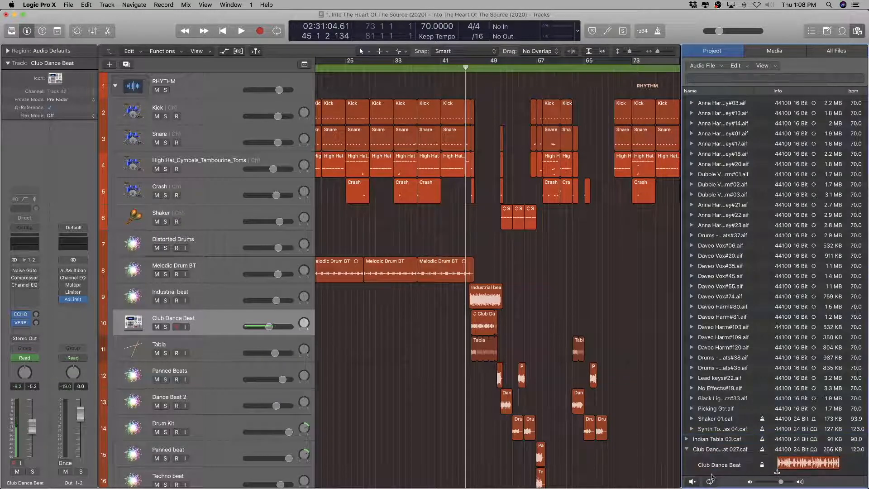
Step: Collapse the two ungrouped loop files and the Unselected group
{"action": "left_click", "coordinate": [686, 439]}
{"action": "left_click", "coordinate": [687, 439]}
{"action": "left_click", "coordinate": [687, 449]}
{"action": "scroll", "coordinate": [687, 448], "scroll_direction": "up", "scroll_amount": 10}
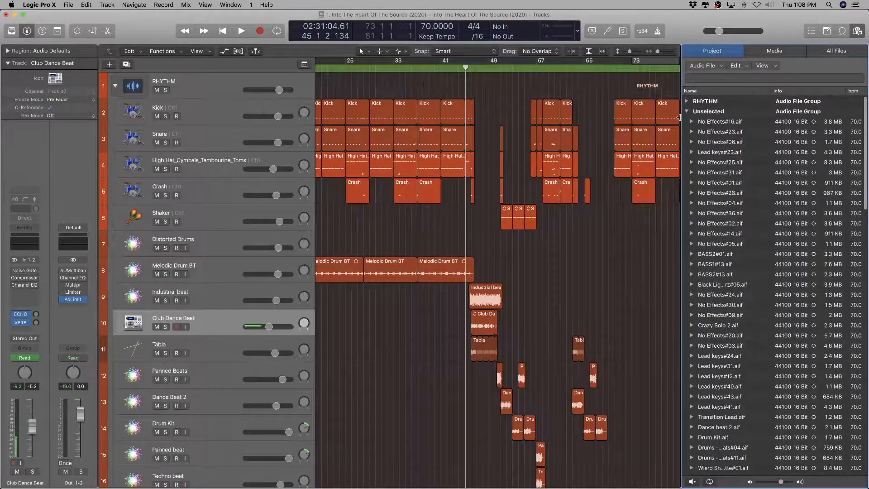
{"action": "left_click", "coordinate": [687, 112]}
Step: Move Indian Tabla 03.caf and Club Dance Beat 027.caf together into the RHYTHM group and leave the group collapsed
{"action": "left_click", "coordinate": [704, 122]}
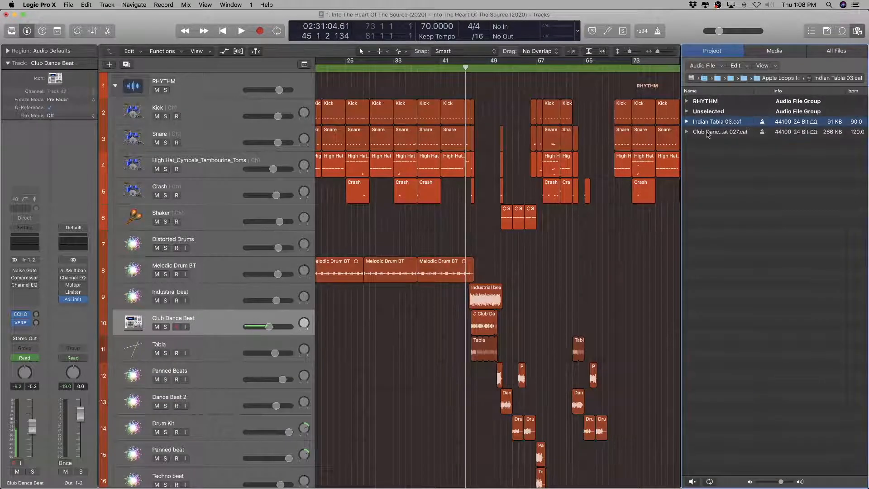
{"action": "left_click", "coordinate": [707, 133], "text": "shift"}
{"action": "left_click_drag", "start_coordinate": [707, 123], "coordinate": [705, 104]}
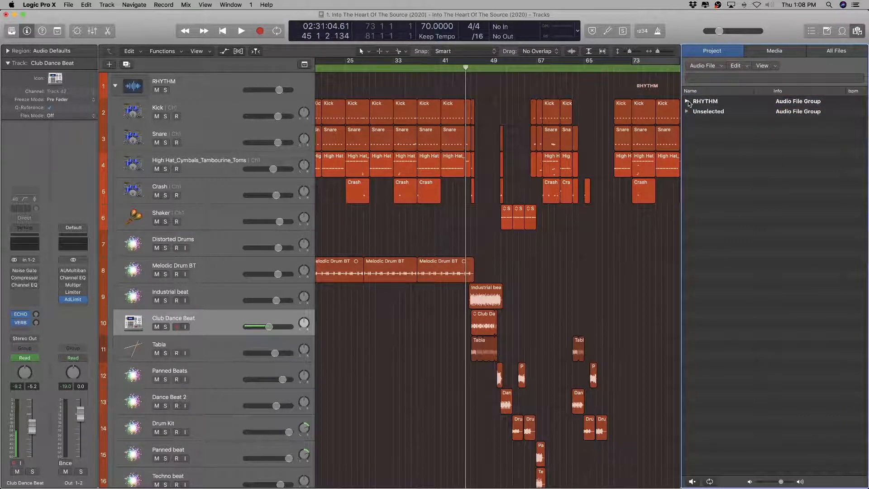
{"action": "left_click", "coordinate": [687, 101]}
{"action": "left_click", "coordinate": [687, 101]}
Step: Select the Panned Beats track and locate its regions in the arrangement and its source files in the project audio list
{"action": "left_click", "coordinate": [210, 379]}
{"action": "key", "text": "z"}
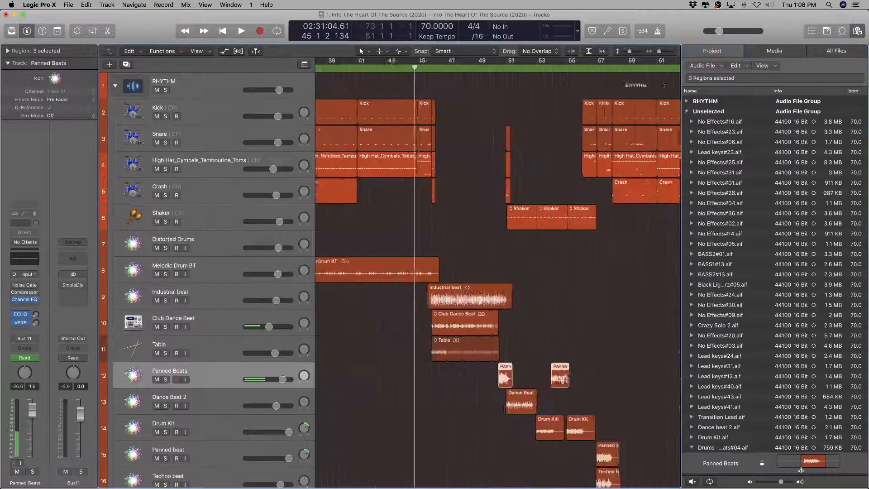
{"action": "scroll", "coordinate": [801, 283], "scroll_direction": "down", "scroll_amount": 10}
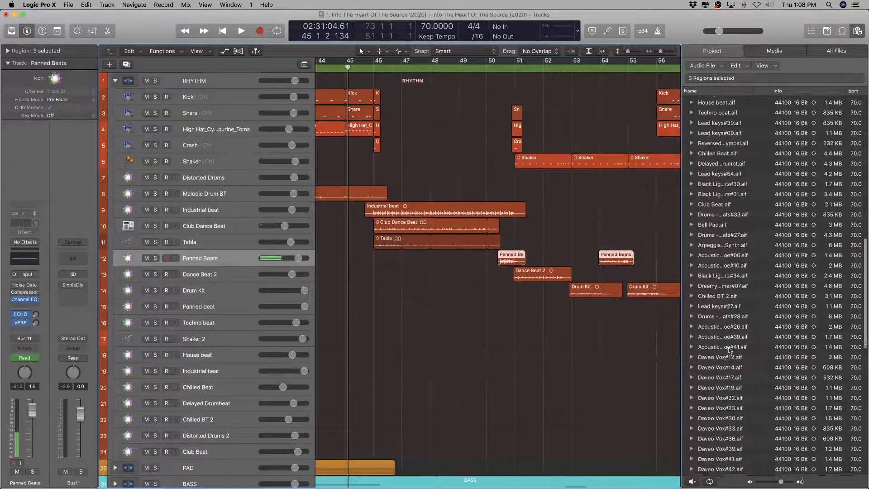
{"action": "scroll", "coordinate": [725, 369], "scroll_direction": "up", "scroll_amount": 2}
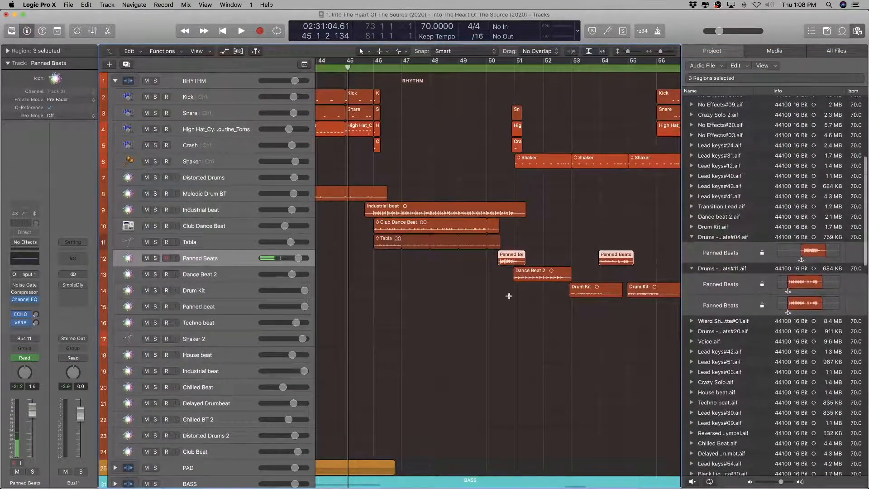
{"action": "scroll", "coordinate": [508, 296], "scroll_direction": "right", "scroll_amount": 5}
{"action": "scroll", "coordinate": [460, 296], "scroll_direction": "down", "scroll_amount": 10}
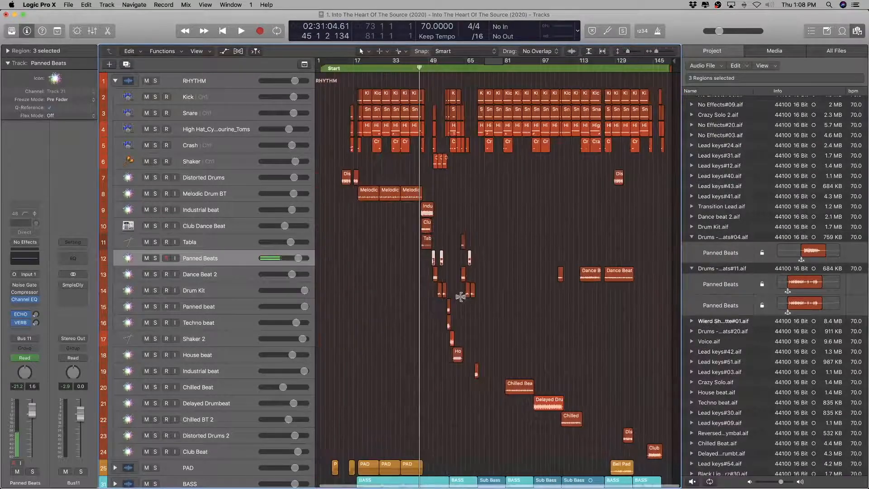
{"action": "scroll", "coordinate": [460, 297], "scroll_direction": "up", "scroll_amount": 10}
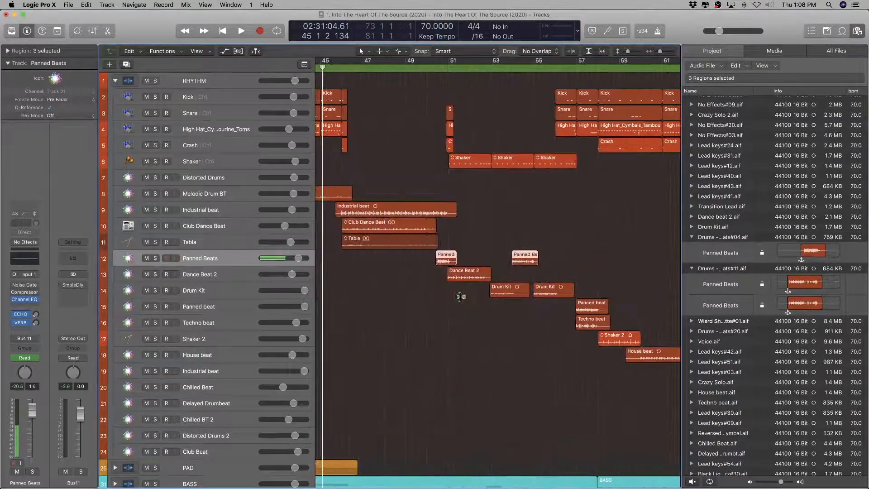
Step: Select the Panned Beats regions, then only the first one, to identify its source file
{"action": "left_click", "coordinate": [363, 276]}
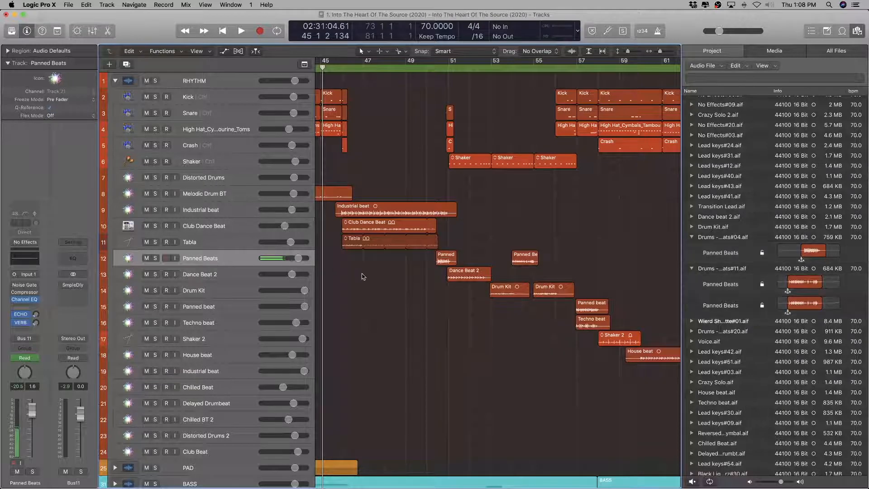
{"action": "left_click", "coordinate": [239, 258]}
{"action": "left_click_drag", "start_coordinate": [401, 258], "coordinate": [551, 258]}
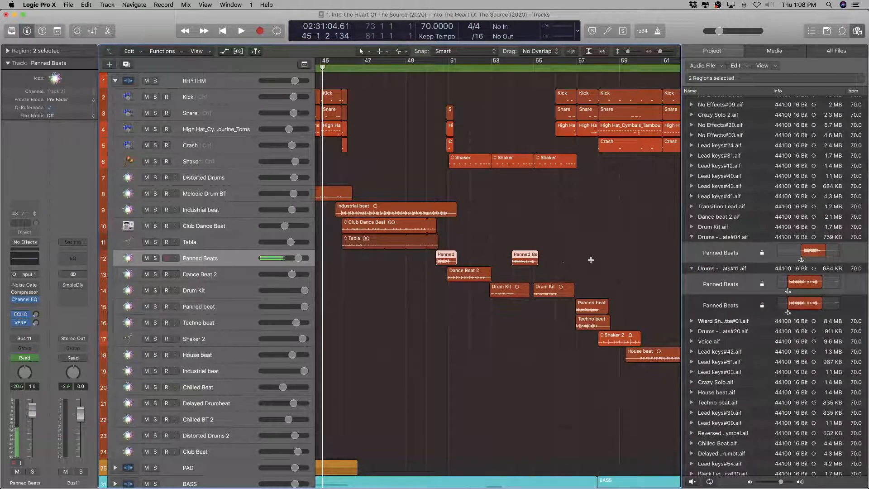
{"action": "left_click", "coordinate": [443, 256]}
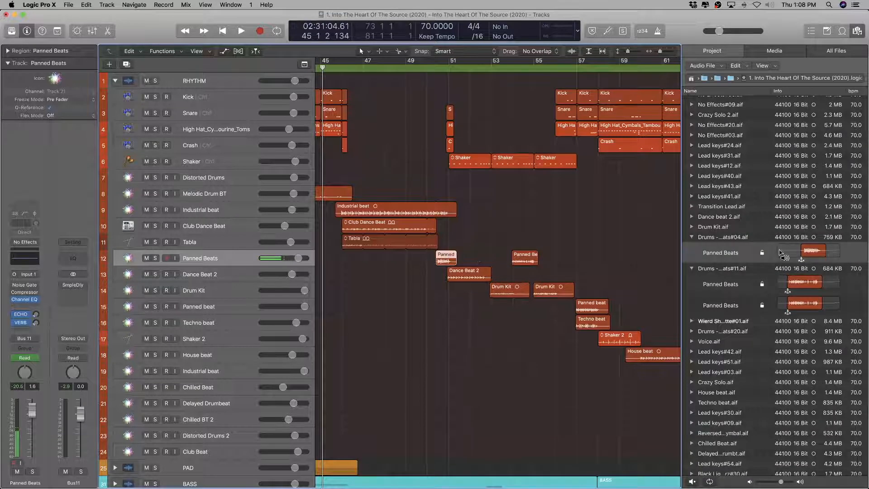
Step: Copy the Panned Beats track name and play the track's first region in solo within a matching cycle range
{"action": "double_click", "coordinate": [209, 257]}
{"action": "key", "text": "super+c"}
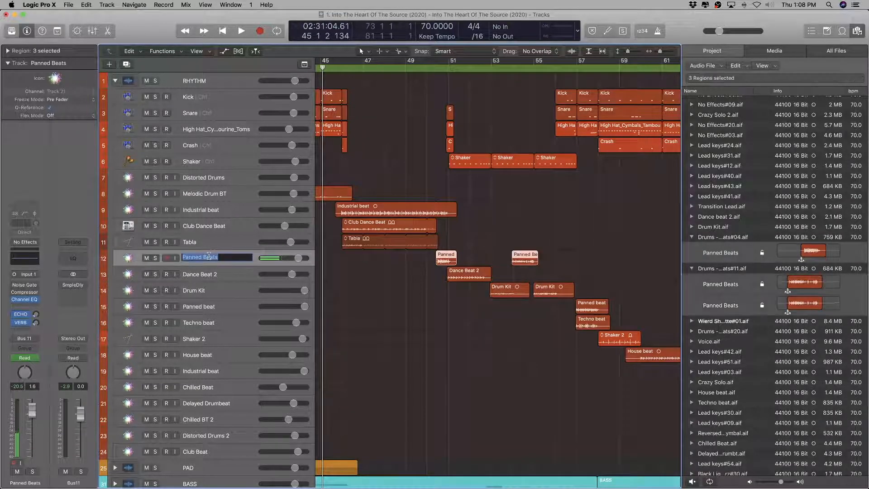
{"action": "left_click", "coordinate": [470, 255]}
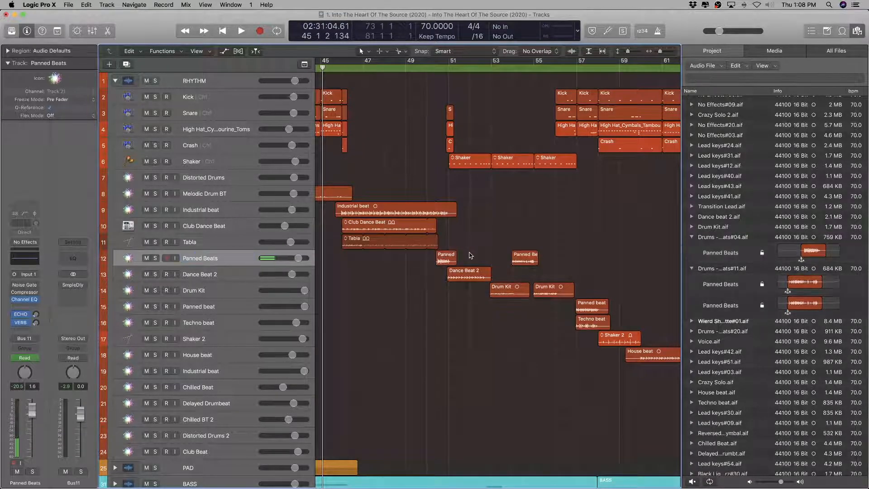
{"action": "left_click", "coordinate": [448, 257]}
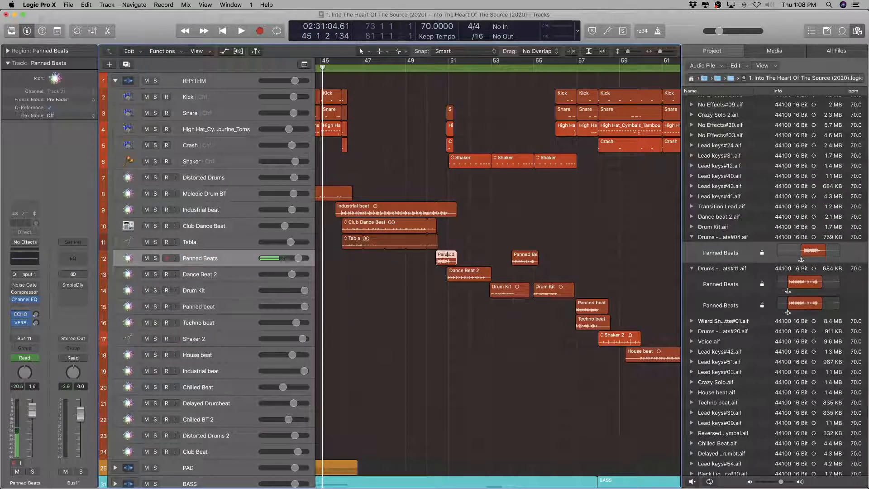
{"action": "key", "text": "u"}
{"action": "key", "text": "ctrl+s"}
{"action": "key", "text": "space"}
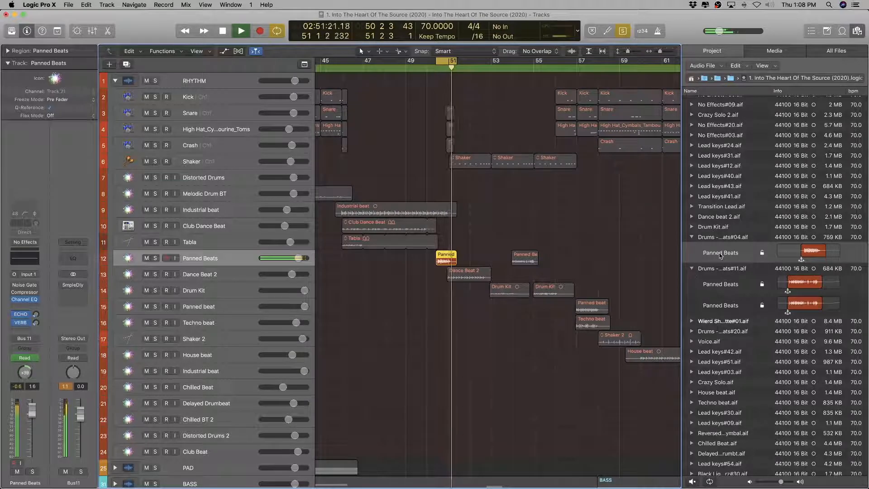
{"action": "key", "text": "space"}
Step: Rename the first region's source file, ending in Beats#04, and the region inside it as Panned Beat 1
{"action": "double_click", "coordinate": [721, 238]}
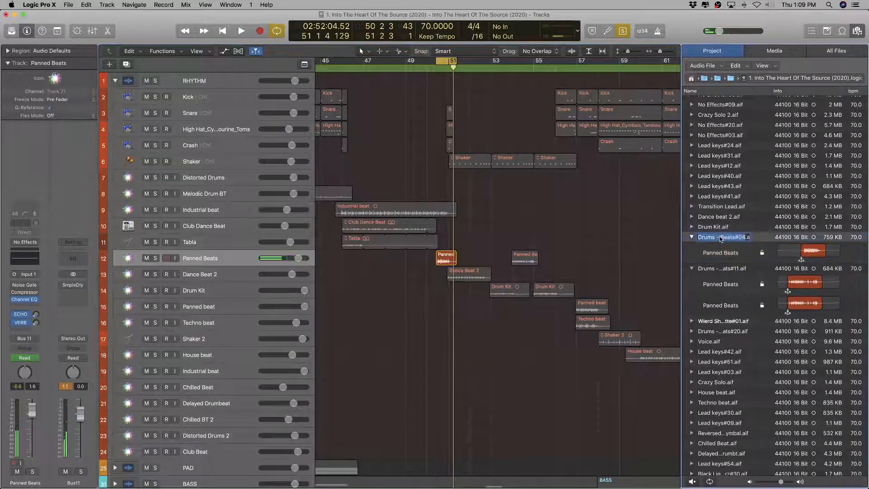
{"action": "key", "text": "super+v"}
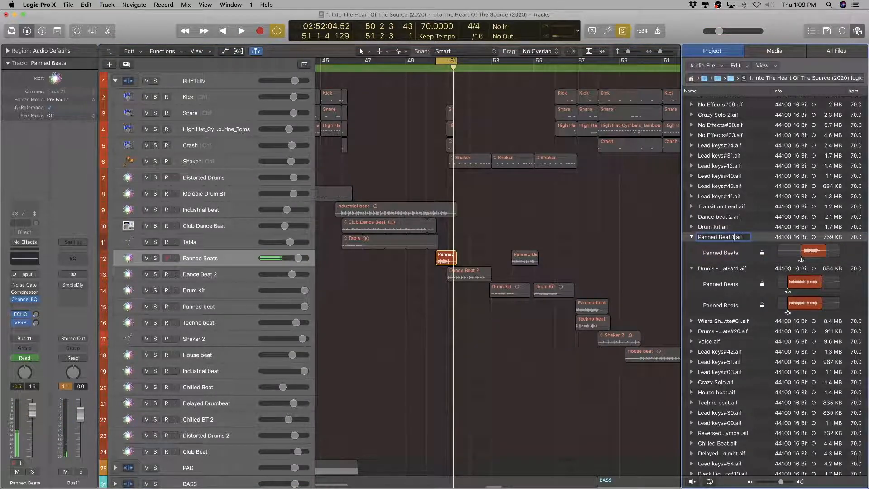
{"action": "type", "text": "1"}
{"action": "key", "text": "Return"}
{"action": "left_click", "coordinate": [732, 256]}
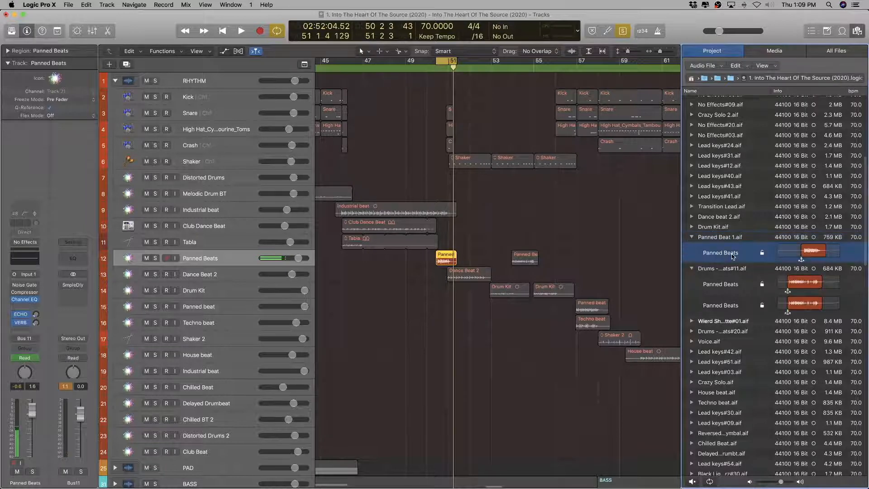
{"action": "left_click", "coordinate": [732, 254]}
{"action": "key", "text": "Right"}
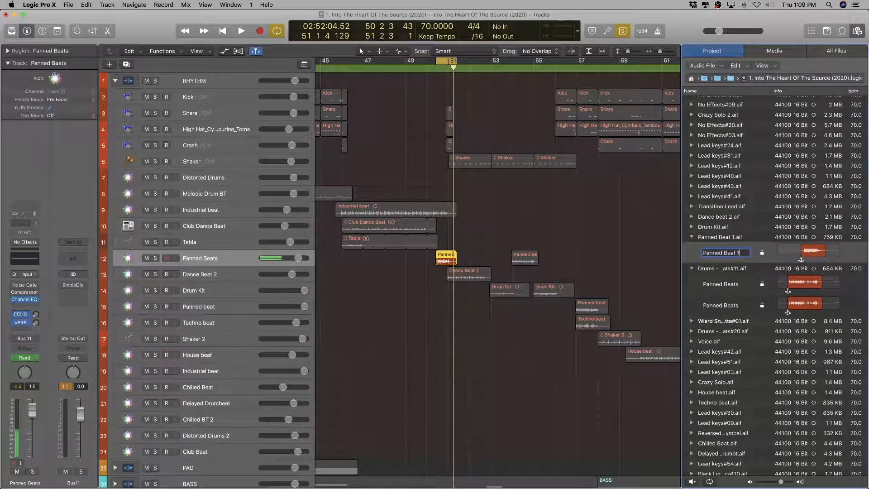
{"action": "type", "text": "1"}
{"action": "key", "text": "Return"}
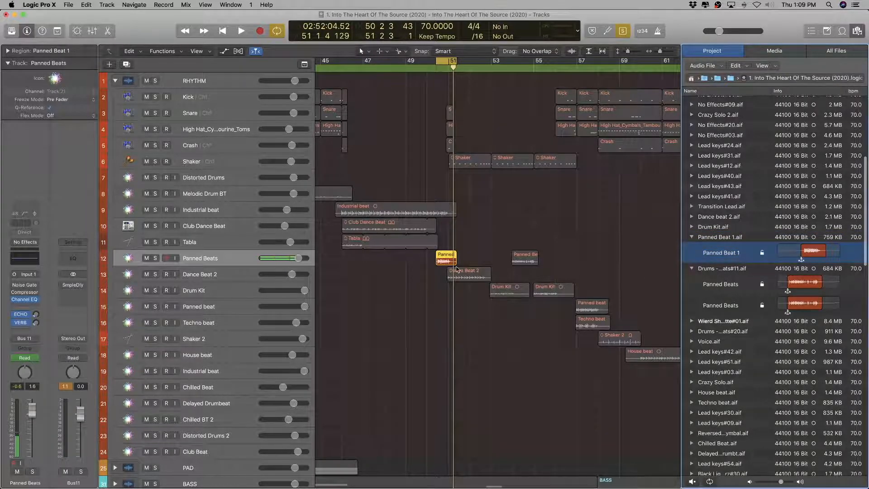
Step: Turn off the cycle range and play the second Panned Beats region in solo to compare its sound
{"action": "left_click", "coordinate": [529, 257]}
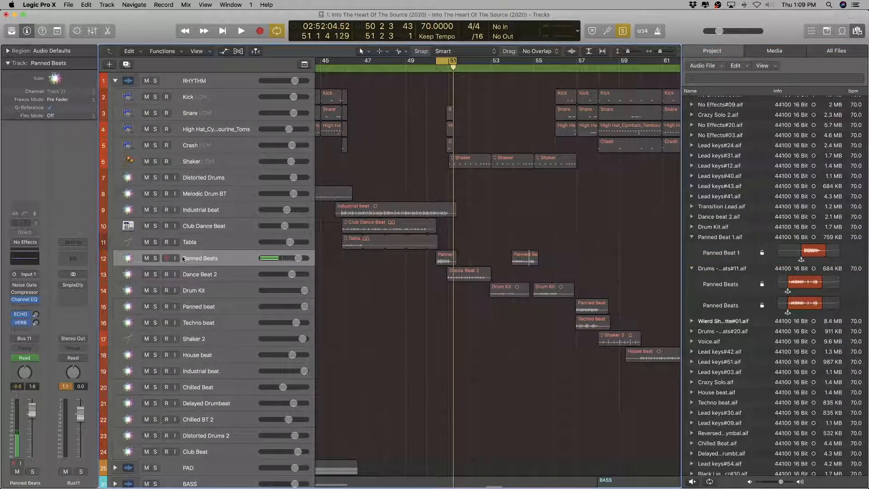
{"action": "key", "text": "ctrl+s"}
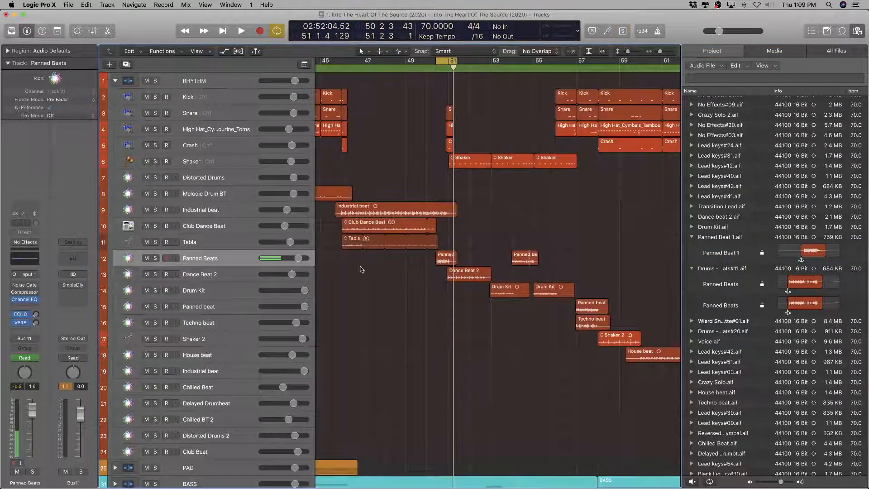
{"action": "scroll", "coordinate": [366, 263], "scroll_direction": "right", "scroll_amount": 4}
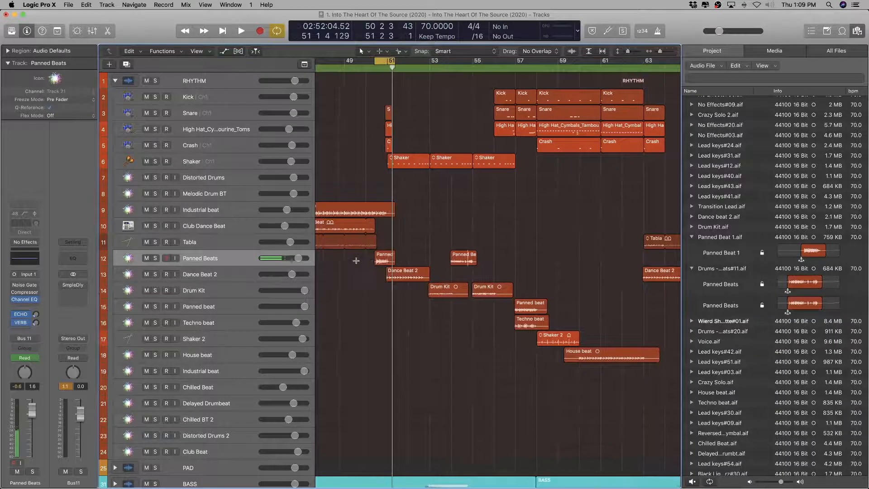
{"action": "key", "text": "c"}
{"action": "scroll", "coordinate": [372, 249], "scroll_direction": "right", "scroll_amount": 5}
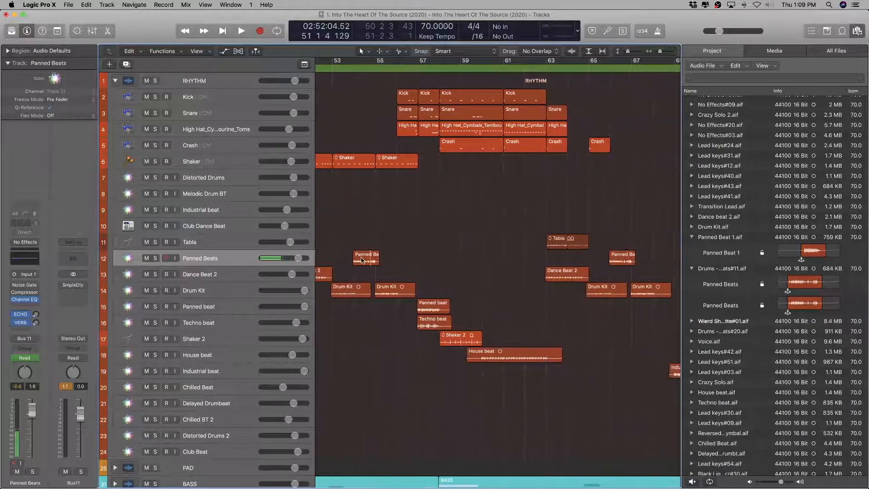
{"action": "left_click", "coordinate": [361, 259]}
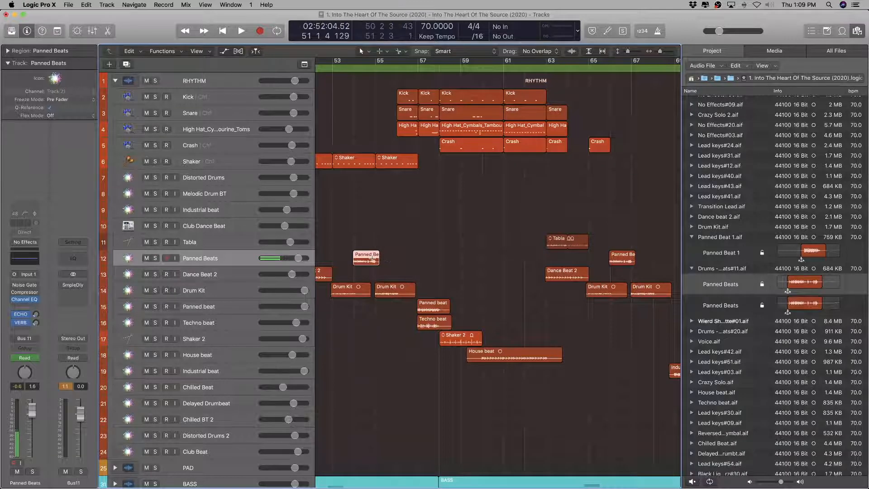
{"action": "key", "text": "ctrl+s"}
{"action": "key", "text": "space"}
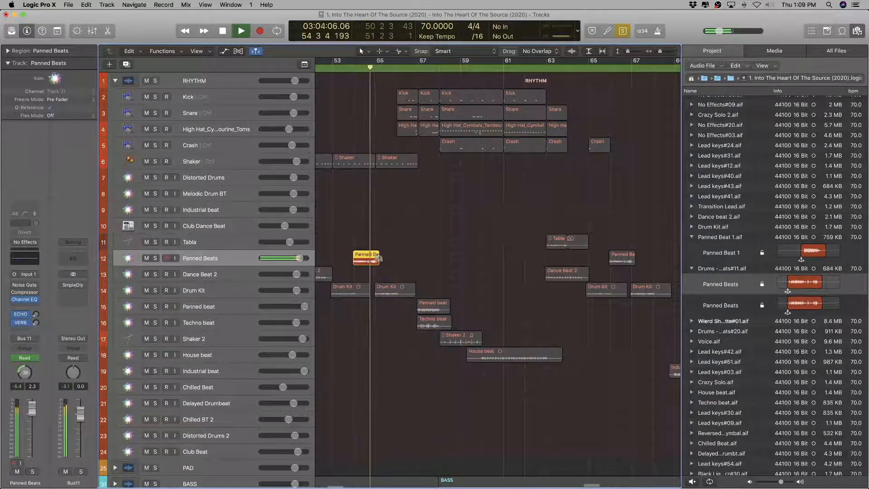
{"action": "key", "text": "space"}
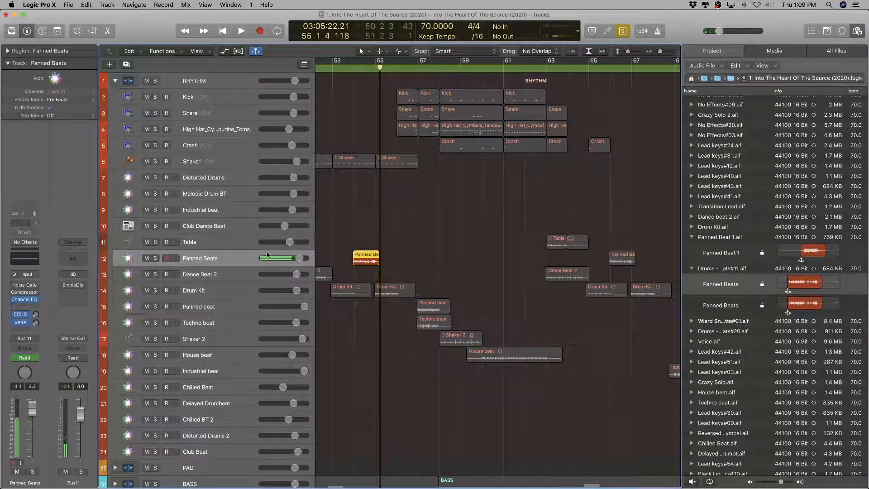
Step: Duplicate the Panned Beats track and move the second region down onto the duplicate together with its track automation
{"action": "scroll", "coordinate": [424, 263], "scroll_direction": "down", "scroll_amount": 5}
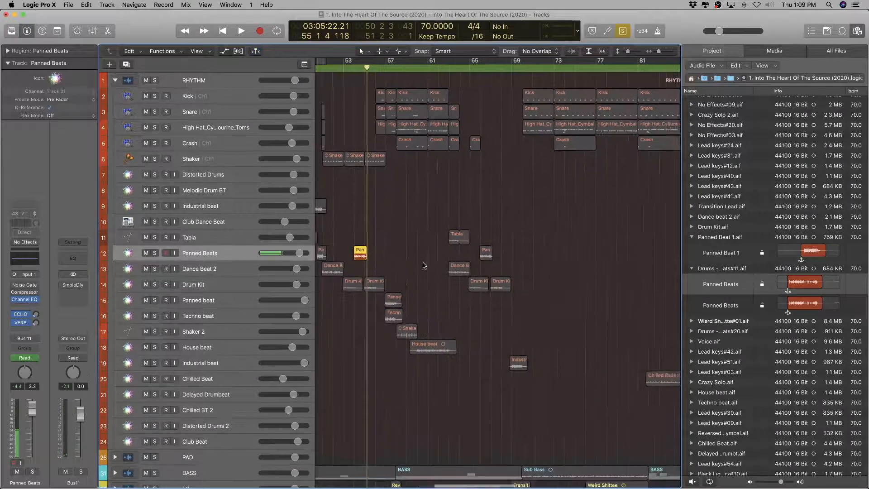
{"action": "scroll", "coordinate": [424, 263], "scroll_direction": "left", "scroll_amount": 5}
{"action": "scroll", "coordinate": [424, 264], "scroll_direction": "up", "scroll_amount": 3}
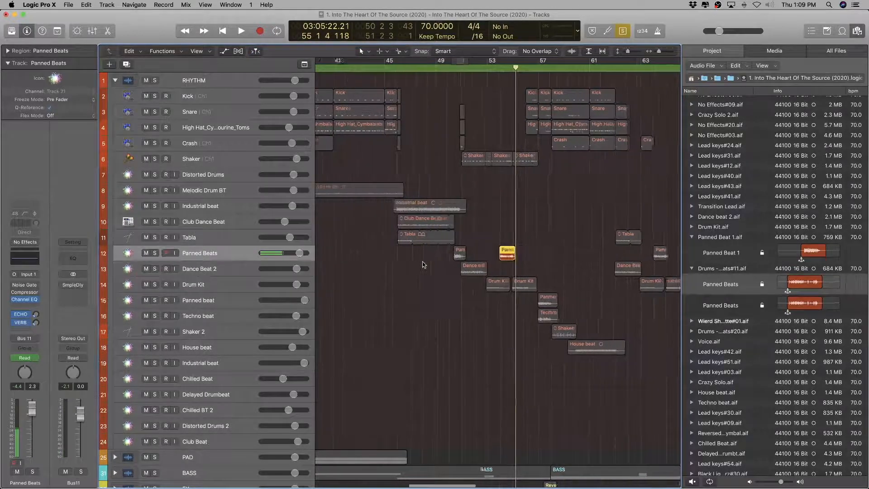
{"action": "left_click", "coordinate": [226, 254]}
{"action": "key", "text": "super+d"}
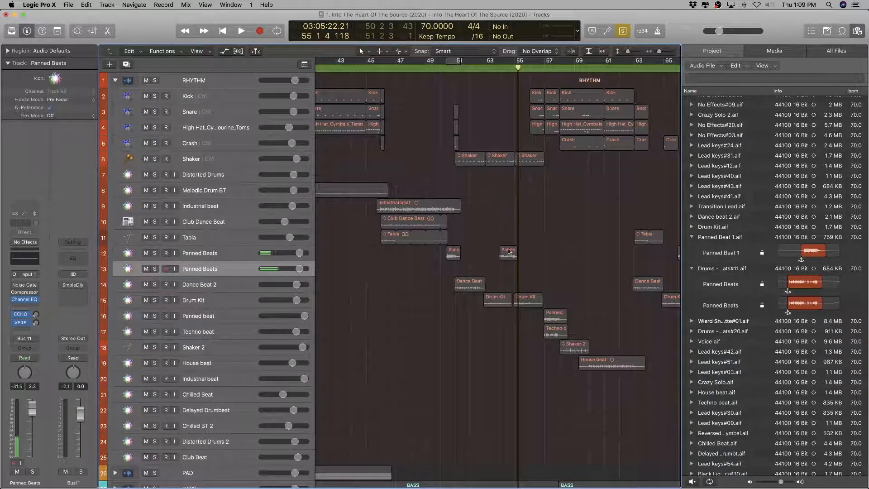
{"action": "left_click_drag", "start_coordinate": [508, 252], "coordinate": [507, 268]}
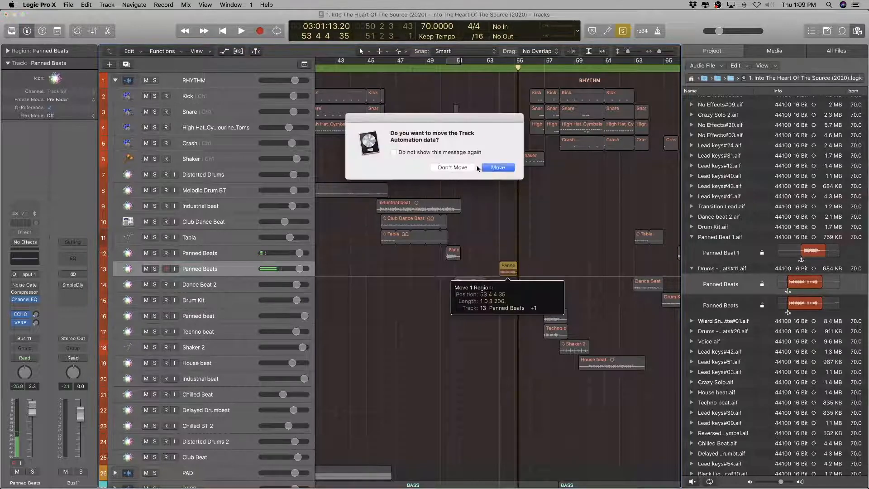
{"action": "key", "text": "Return"}
Step: Turn off solo and move the Panned Beats region near bar 66 onto the duplicate track with its automation
{"action": "key", "text": "super+Left"}
{"action": "key", "text": "super+Left"}
{"action": "key", "text": "super+Left"}
{"action": "key", "text": "super+Left"}
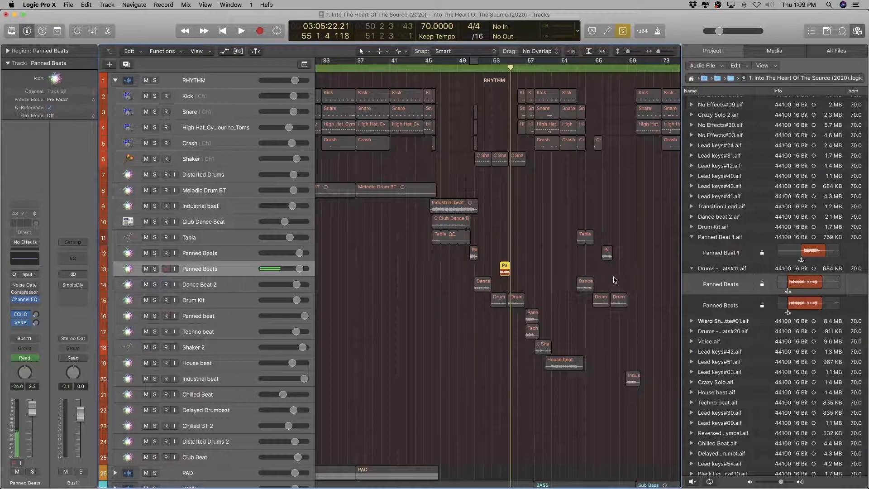
{"action": "key", "text": "ctrl+s"}
{"action": "scroll", "coordinate": [580, 260], "scroll_direction": "right", "scroll_amount": 5}
{"action": "left_click_drag", "start_coordinate": [501, 252], "coordinate": [498, 268]}
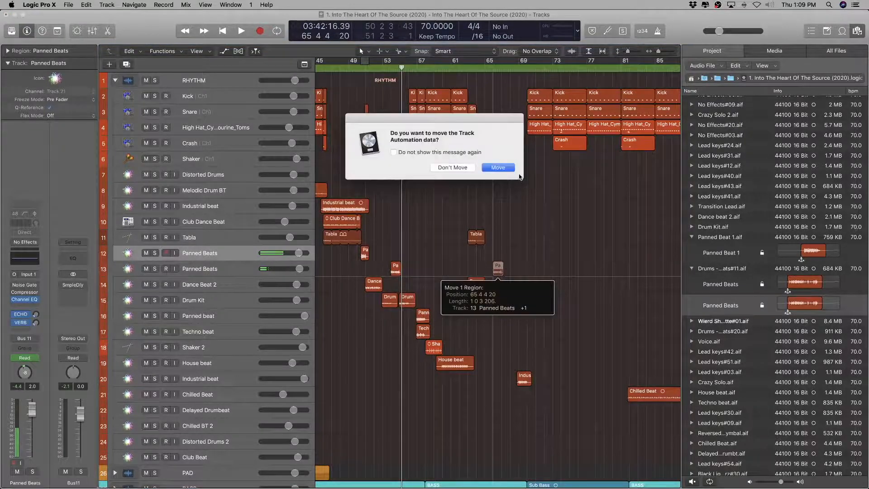
{"action": "key", "text": "Return"}
Step: Check the arrangement for further Panned Beats regions and rename the duplicate track as Panned Percussion
{"action": "scroll", "coordinate": [565, 254], "scroll_direction": "right", "scroll_amount": 10}
{"action": "key", "text": "super+Left"}
{"action": "key", "text": "super+Left"}
{"action": "key", "text": "super+Left"}
{"action": "key", "text": "super+Left"}
{"action": "key", "text": "super+Left"}
{"action": "key", "text": "super+Left"}
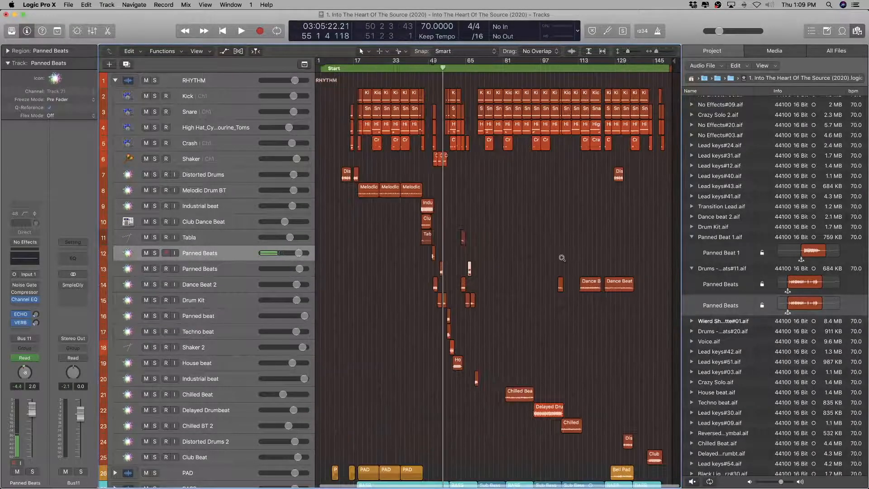
{"action": "key", "text": "super+Right"}
{"action": "key", "text": "super+Right"}
{"action": "key", "text": "super+Right"}
{"action": "key", "text": "super+Right"}
{"action": "key", "text": "super+Right"}
{"action": "key", "text": "super+Right"}
{"action": "double_click", "coordinate": [205, 272]}
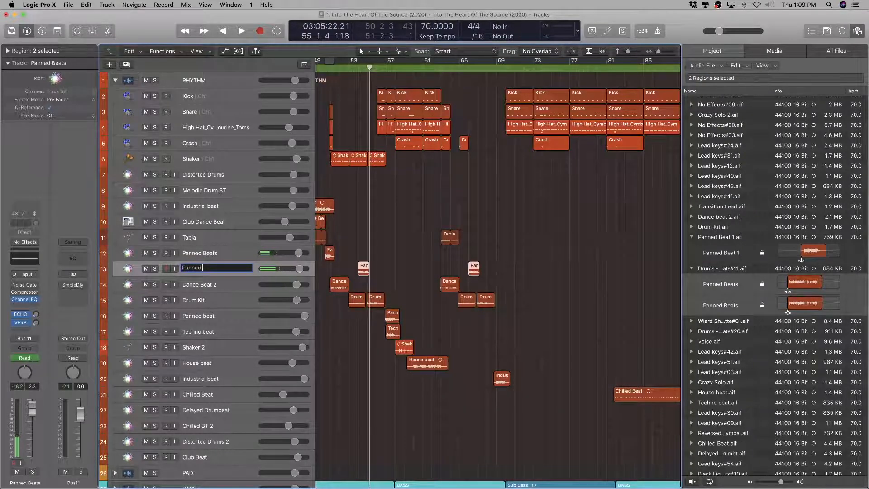
{"action": "type", "text": "Panned Percussion"}
{"action": "key", "text": "Return"}
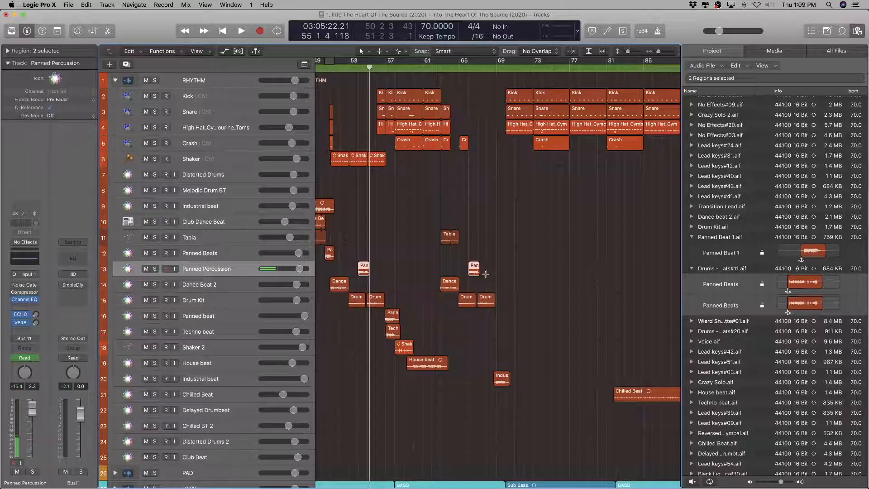
Step: Rename the source file ending in ats#11 with the Panned Percussion track's name
{"action": "double_click", "coordinate": [239, 272]}
{"action": "key", "text": "super+c"}
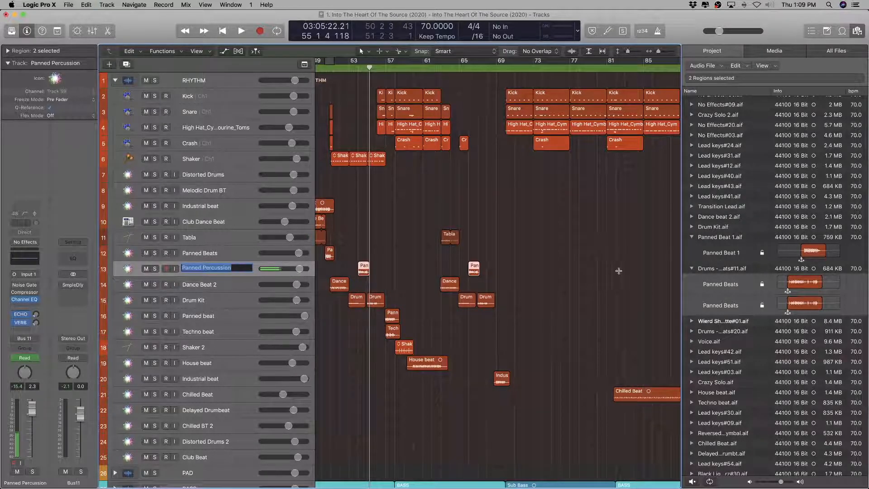
{"action": "double_click", "coordinate": [723, 268]}
{"action": "key", "text": "super+v"}
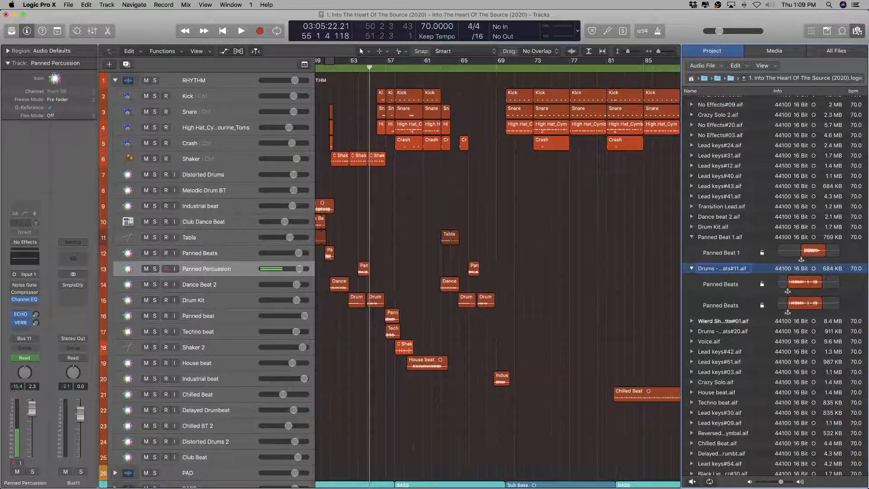
{"action": "key", "text": "Return"}
Step: Rename the original Panned Beats track as Panned Beat and its source file as Panned Beat.aif
{"action": "double_click", "coordinate": [198, 255]}
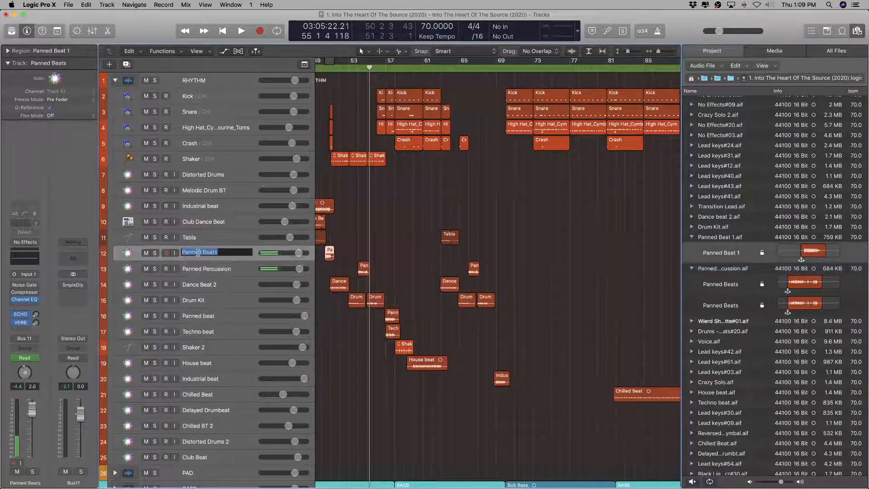
{"action": "left_click", "coordinate": [237, 254]}
{"action": "key", "text": "Return"}
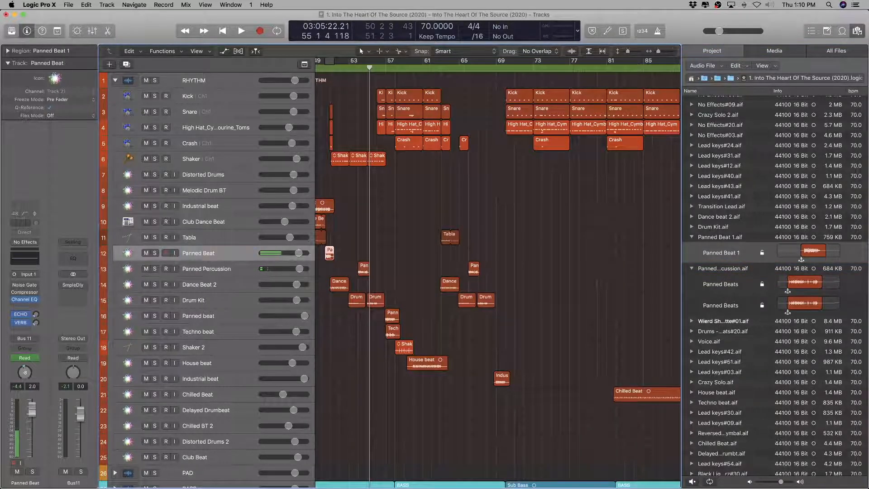
{"action": "left_click", "coordinate": [727, 237]}
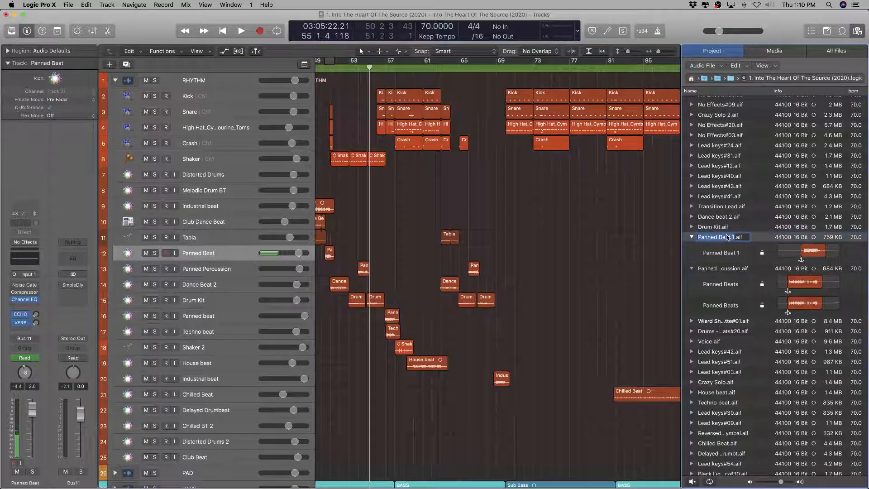
{"action": "key", "text": "BackSpace"}
{"action": "key", "text": "BackSpace"}
{"action": "key", "text": "Return"}
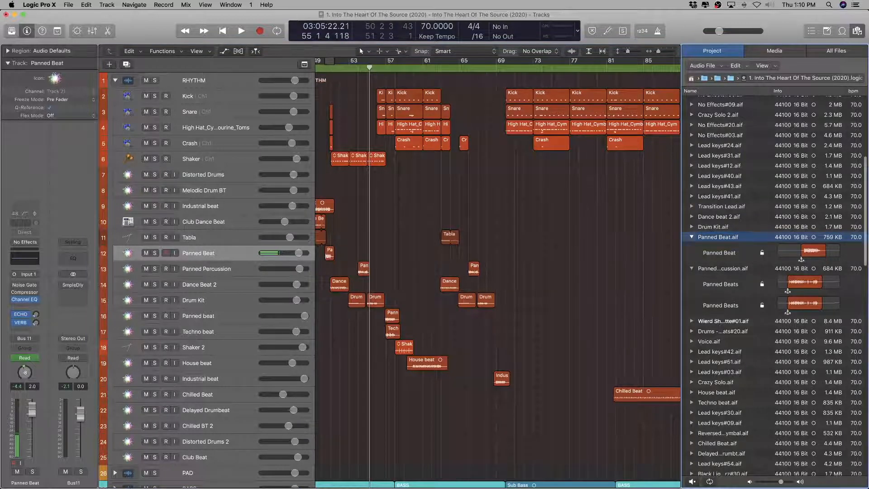
Step: Collapse the Panned Percussion and Panned Beat files in the audio list and select both files together
{"action": "scroll", "coordinate": [401, 275], "scroll_direction": "left", "scroll_amount": 5}
{"action": "scroll", "coordinate": [401, 275], "scroll_direction": "down", "scroll_amount": 5}
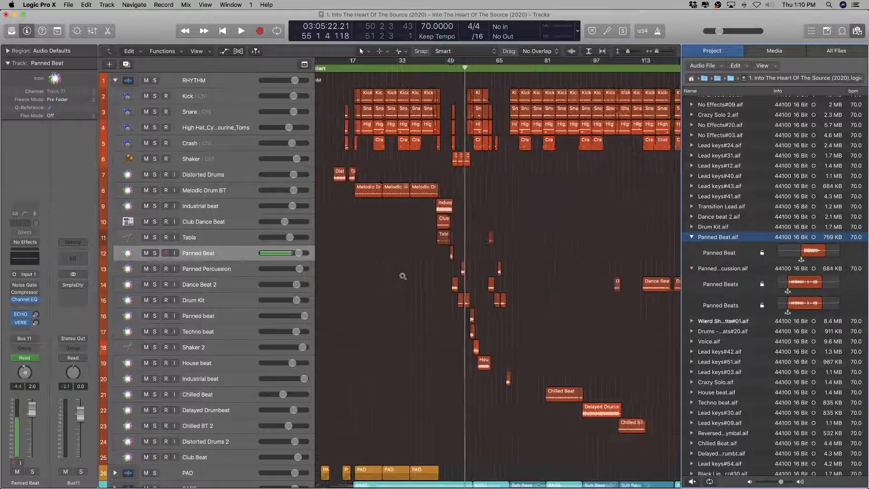
{"action": "scroll", "coordinate": [401, 275], "scroll_direction": "up", "scroll_amount": 5}
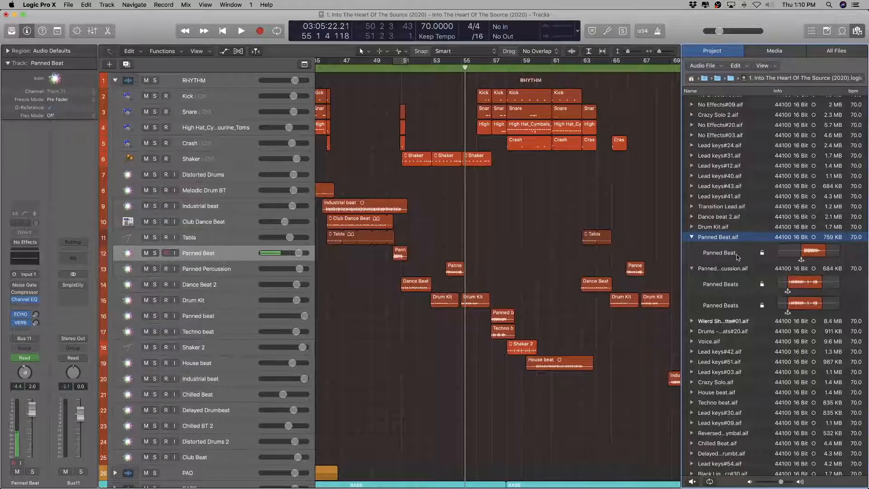
{"action": "left_click", "coordinate": [691, 269]}
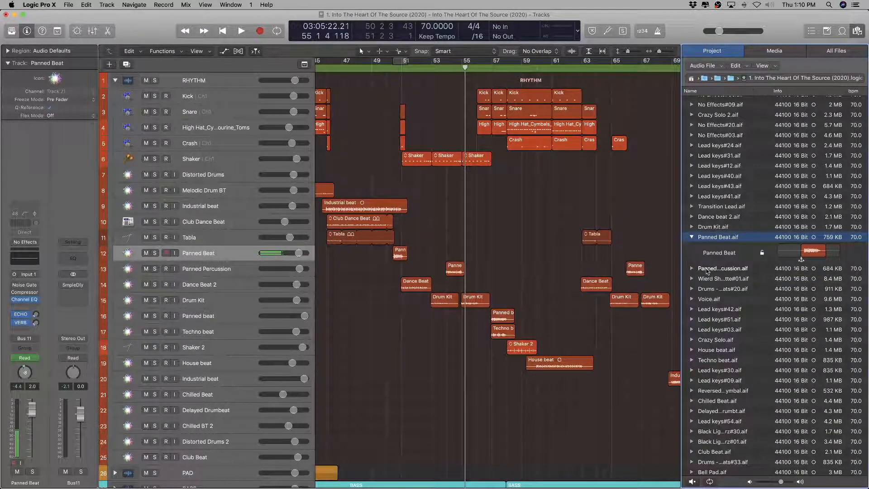
{"action": "left_click", "coordinate": [706, 270]}
{"action": "left_click", "coordinate": [704, 238], "text": "shift"}
{"action": "left_click", "coordinate": [691, 237]}
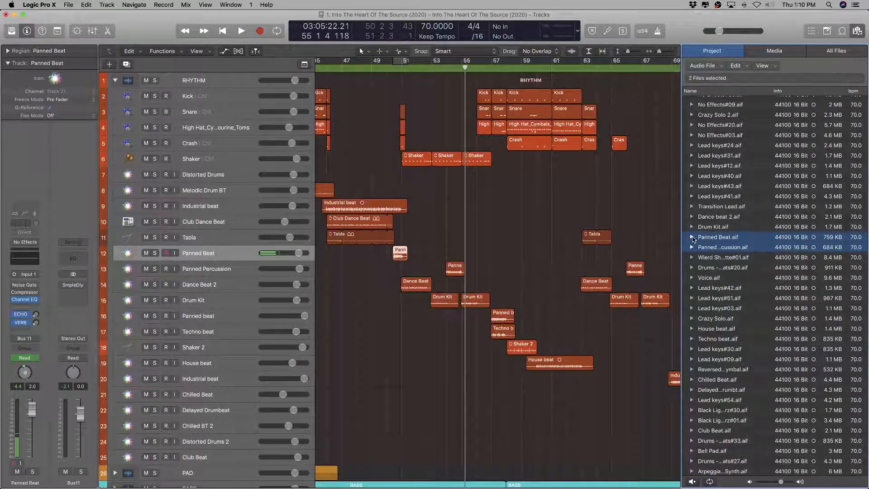
Step: Deselect the two files, then select the Dance Beat 2 track and check its regions against its source file
{"action": "left_click", "coordinate": [380, 268]}
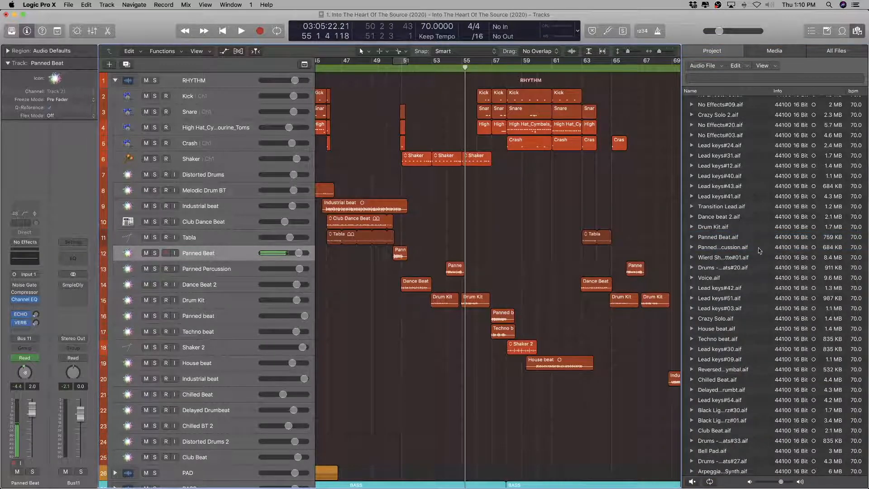
{"action": "left_click", "coordinate": [214, 289]}
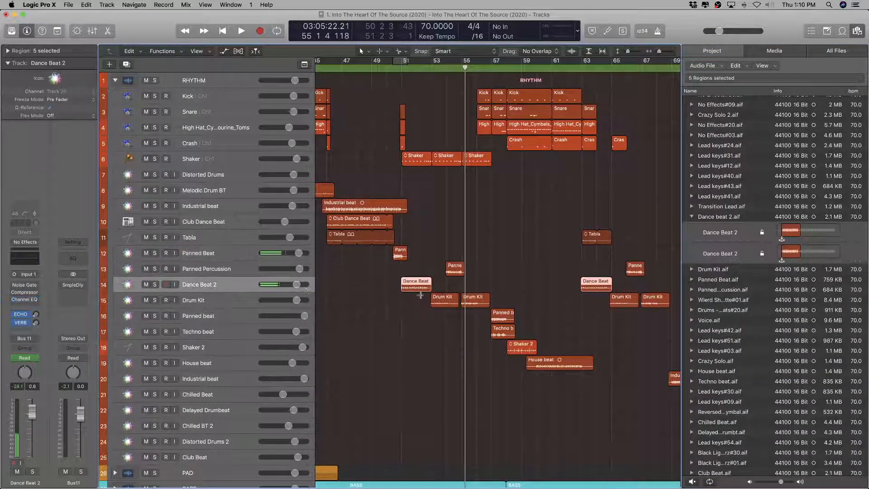
{"action": "scroll", "coordinate": [498, 321], "scroll_direction": "right", "scroll_amount": 3}
{"action": "scroll", "coordinate": [438, 312], "scroll_direction": "up", "scroll_amount": 5}
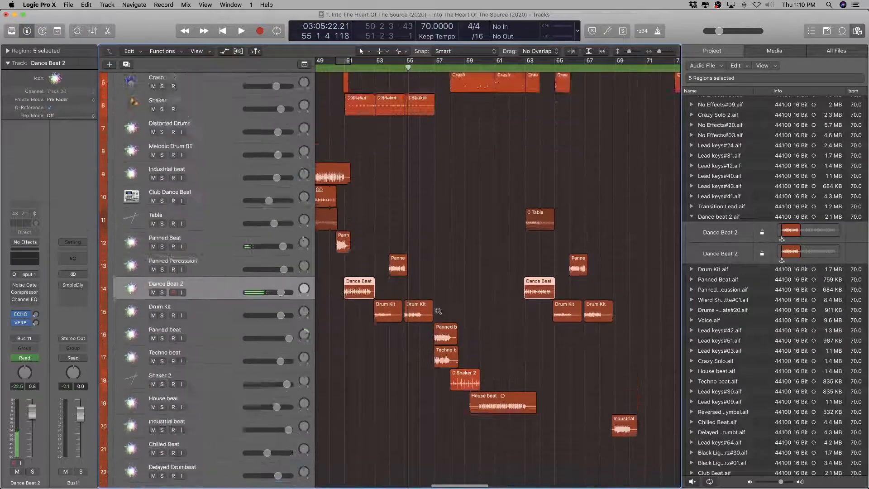
{"action": "scroll", "coordinate": [438, 313], "scroll_direction": "right", "scroll_amount": 5}
{"action": "scroll", "coordinate": [438, 313], "scroll_direction": "left", "scroll_amount": 5}
{"action": "key", "text": "super+Left"}
{"action": "key", "text": "super+Left"}
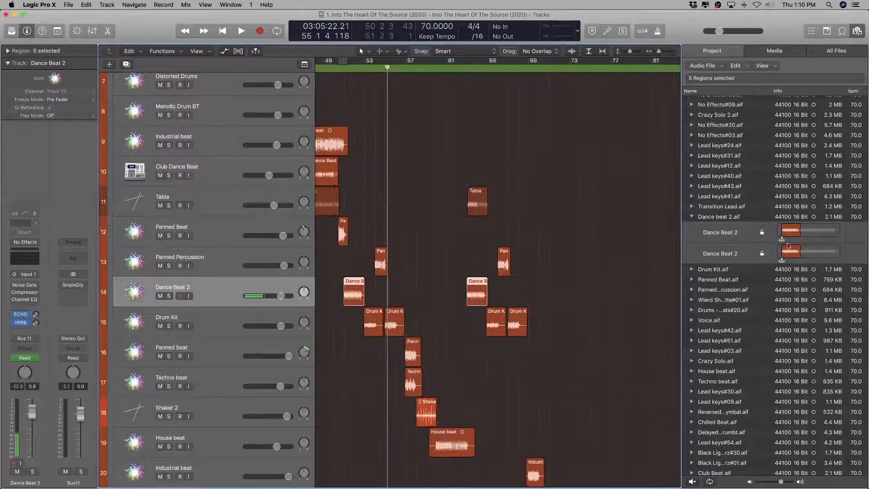
Step: Select the Drum Kit track and check its regions across the arrangement against Drum Kit.aif
{"action": "left_click", "coordinate": [223, 320]}
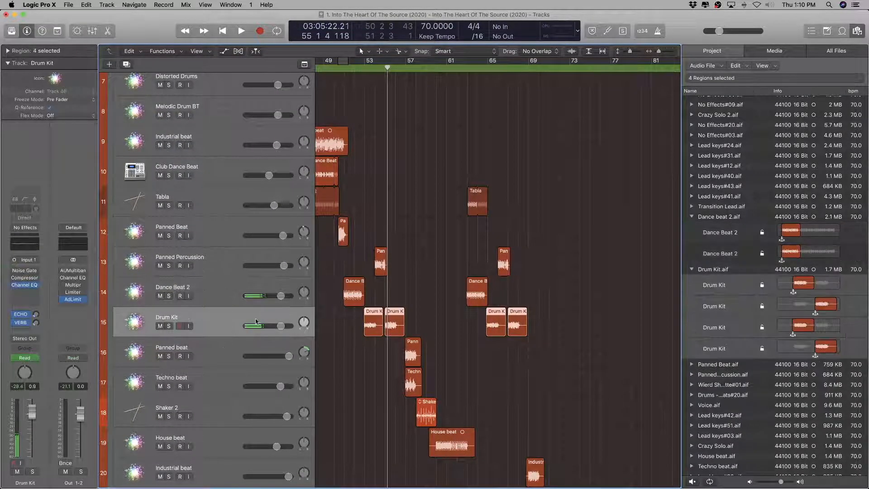
{"action": "key", "text": "super+Right"}
{"action": "key", "text": "super+Down"}
{"action": "key", "text": "super+Left"}
{"action": "key", "text": "super+Left"}
{"action": "key", "text": "super+Left"}
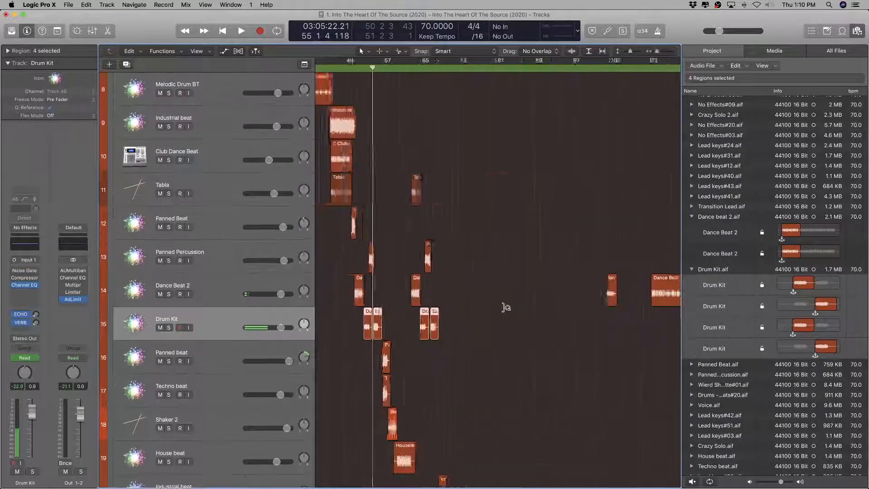
Step: Select the Panned beat track below Drum Kit, solo it and audition its region
{"action": "left_click", "coordinate": [309, 360]}
{"action": "key", "text": "super+Down"}
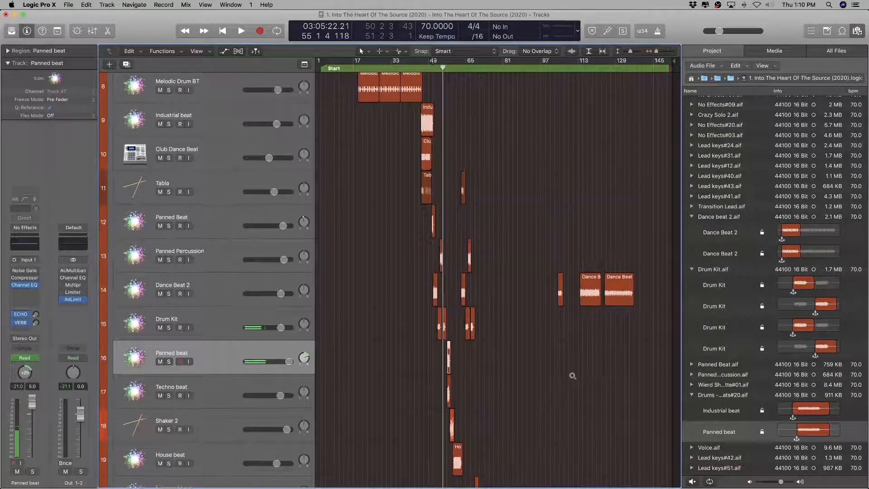
{"action": "key", "text": "super+Right"}
{"action": "key", "text": "super+Right"}
{"action": "key", "text": "super+Right"}
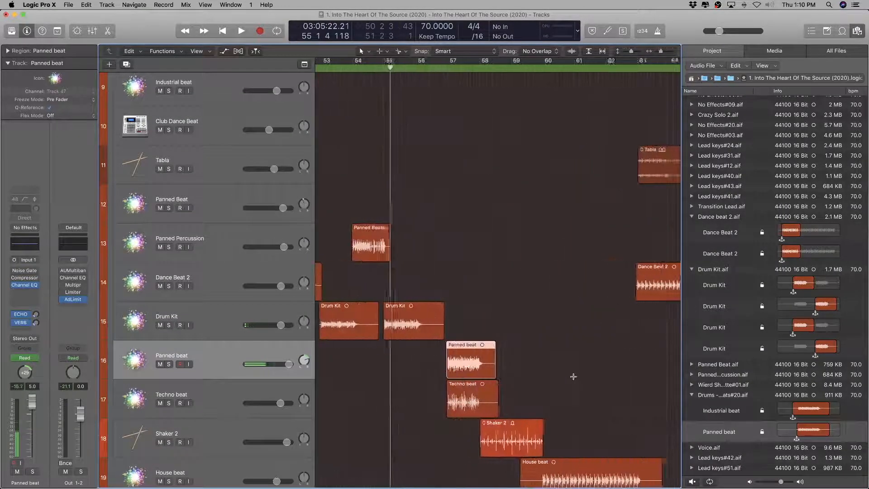
{"action": "key", "text": "ctrl+s"}
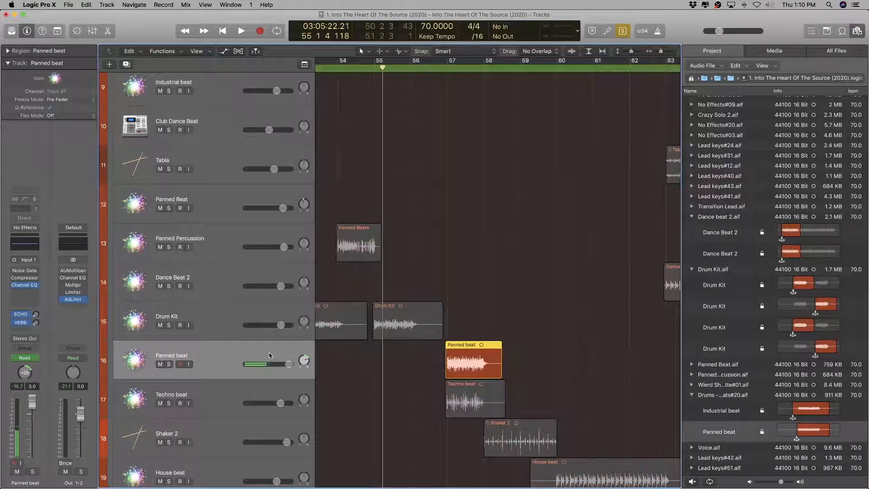
{"action": "key", "text": "shift+space"}
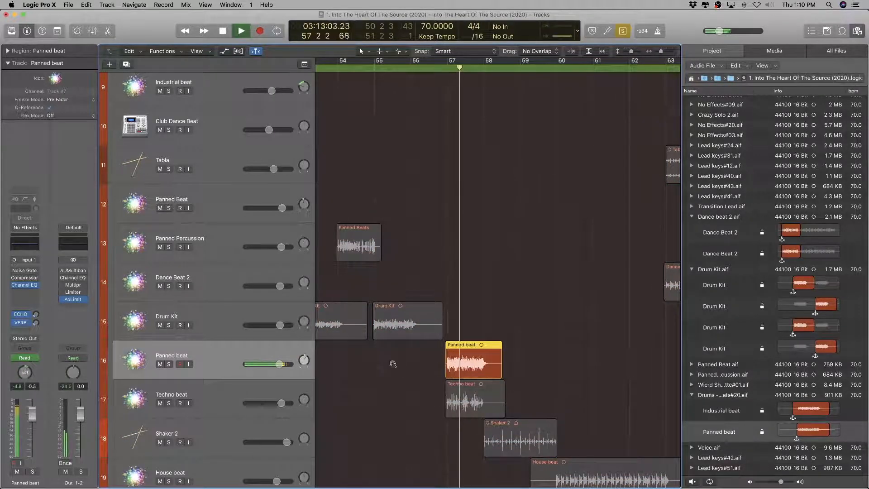
{"action": "scroll", "coordinate": [390, 364], "scroll_direction": "down", "scroll_amount": 6}
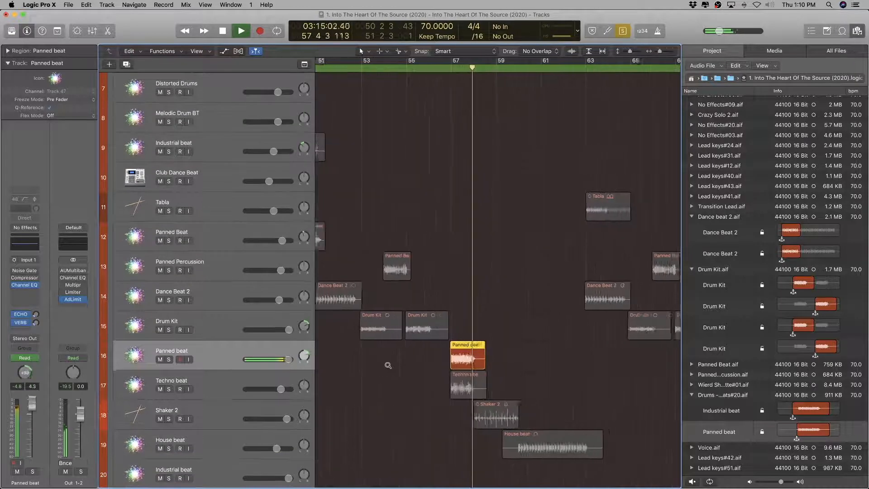
{"action": "scroll", "coordinate": [388, 362], "scroll_direction": "up", "scroll_amount": 3}
{"action": "key", "text": "space"}
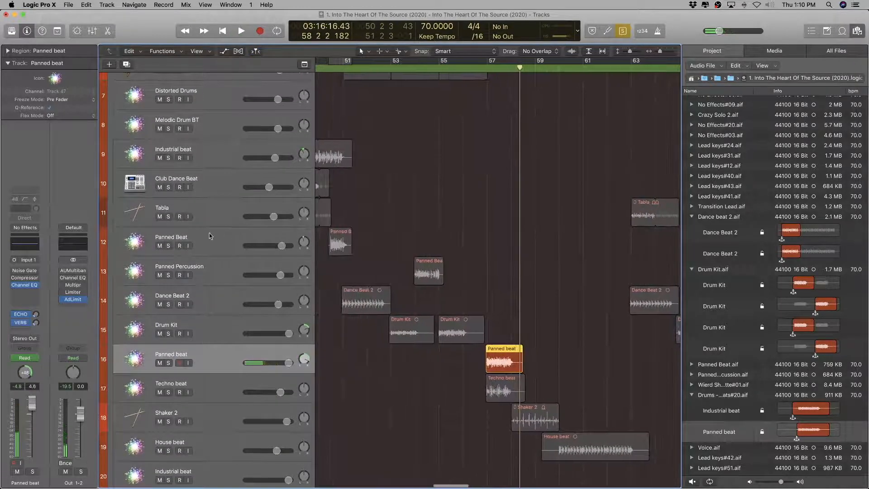
Step: Compare the two similarly named tracks by auditioning Panned Beat on track 12 and Panned beat on track 16
{"action": "left_click", "coordinate": [218, 236]}
{"action": "key", "text": "space"}
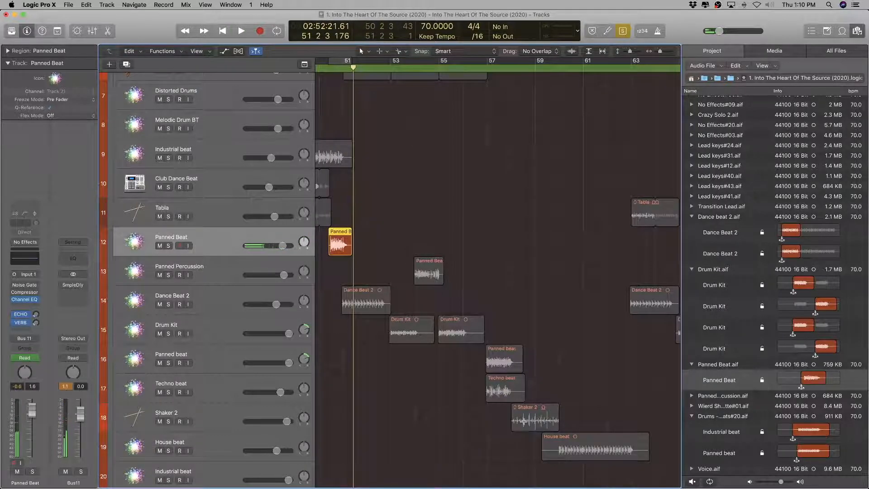
{"action": "left_click", "coordinate": [221, 349]}
{"action": "key", "text": "shift+Return"}
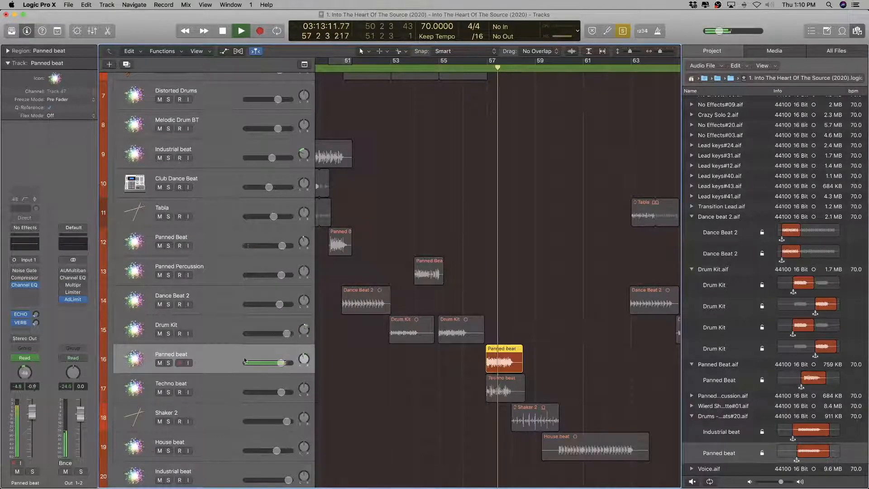
{"action": "key", "text": "space"}
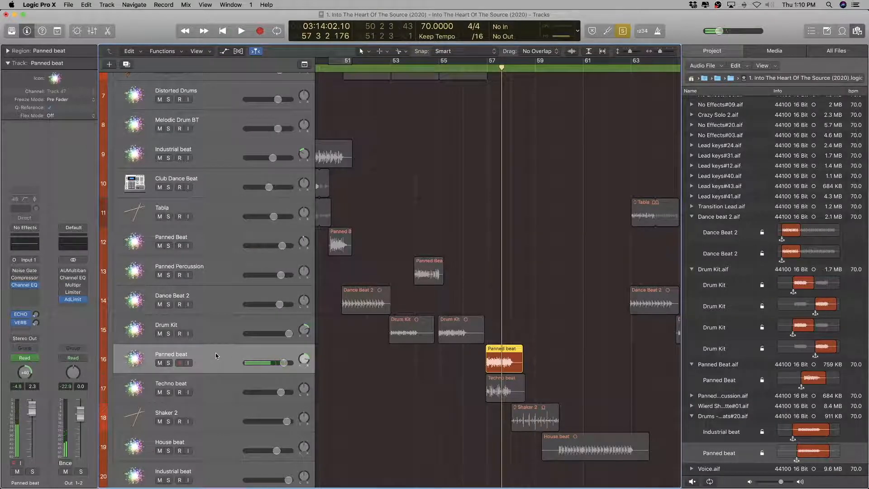
Step: Rename track 16, Panned beat, as Panned drum 2
{"action": "double_click", "coordinate": [204, 352]}
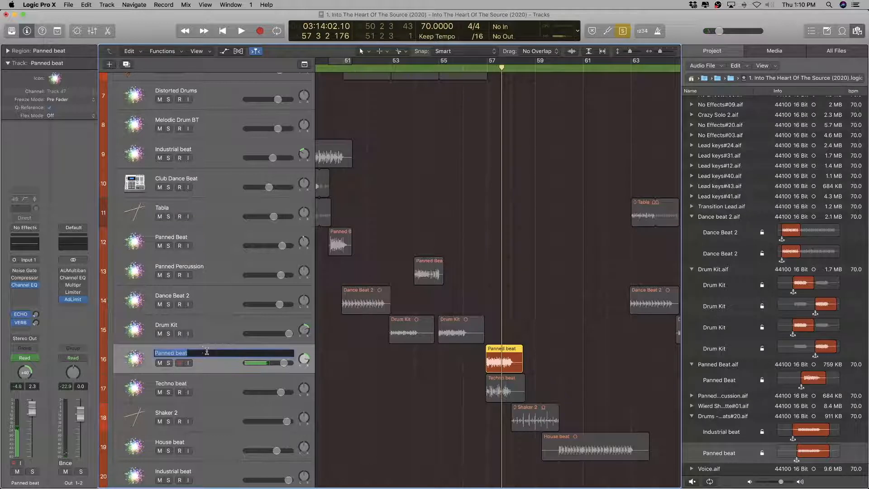
{"action": "type", "text": "2"}
{"action": "key", "text": "Return"}
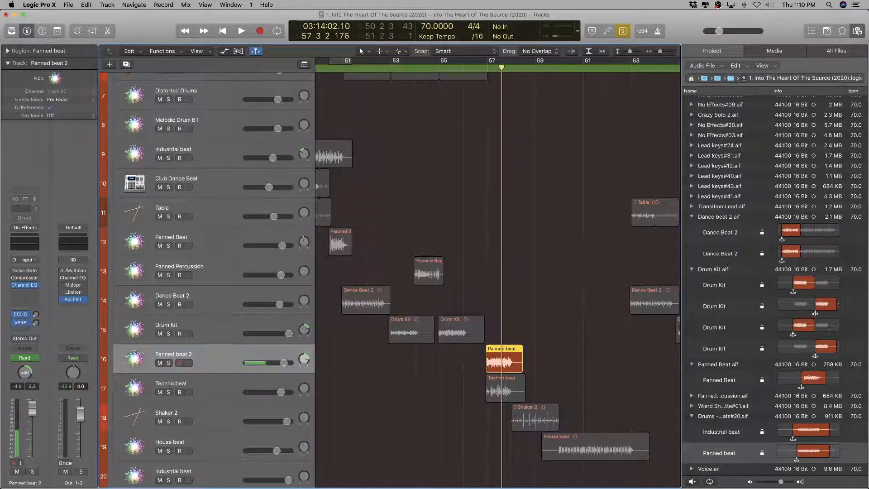
{"action": "double_click", "coordinate": [209, 352]}
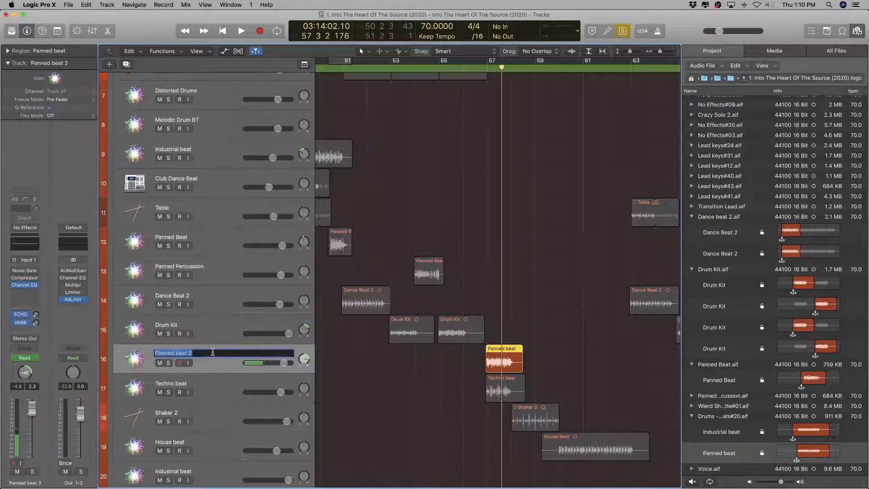
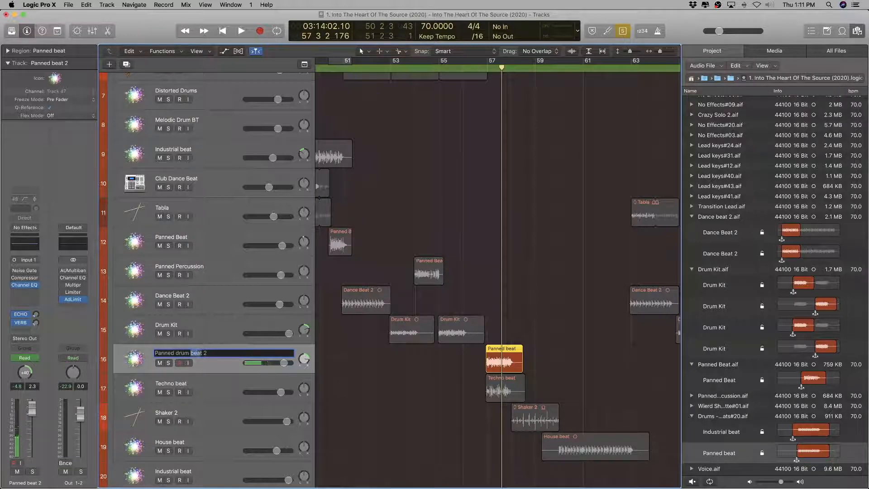
{"action": "key", "text": "Return"}
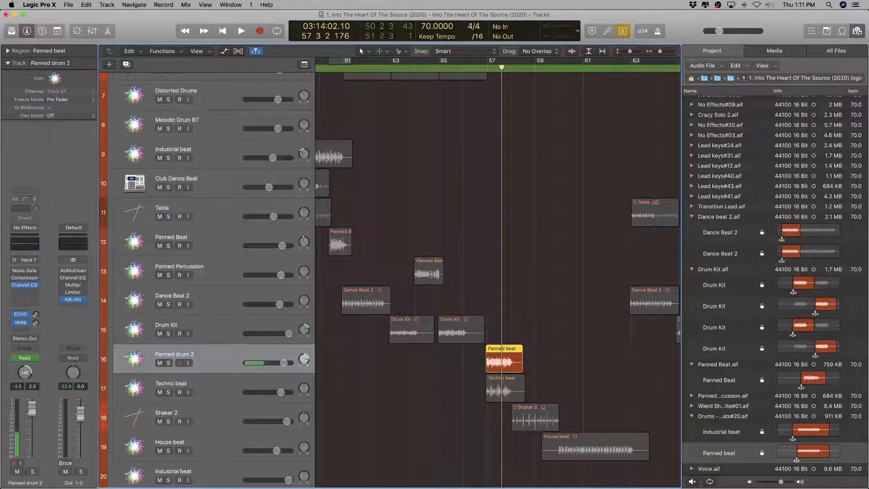
Step: Audition the Panned beat region on the Panned drum 2 track from its start
{"action": "double_click", "coordinate": [501, 360]}
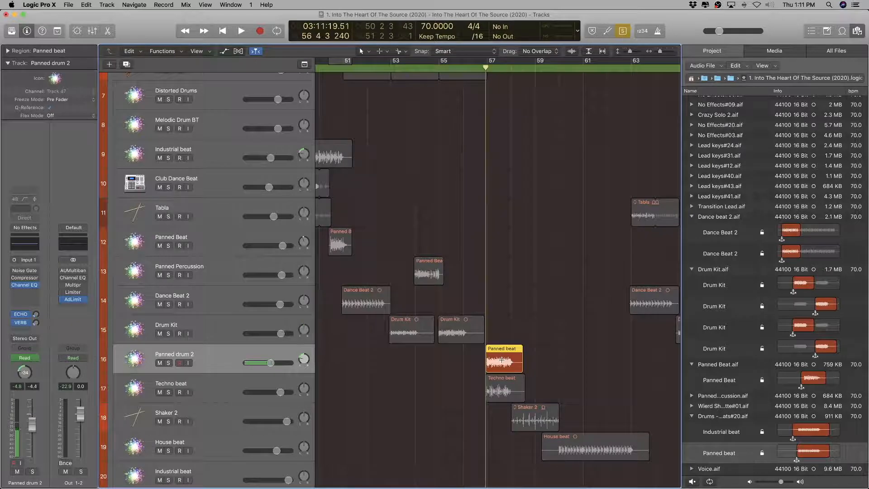
{"action": "key", "text": "space"}
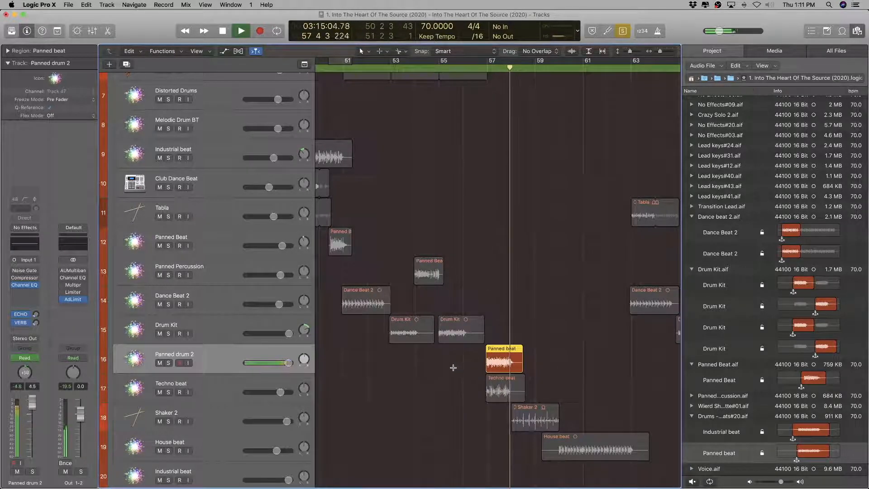
{"action": "key", "text": "space"}
Step: Copy the Panned drum 2 track's name and rename the source file Drums - Beats#20 as Panned drums 2.aif
{"action": "double_click", "coordinate": [224, 352]}
{"action": "key", "text": "super+c"}
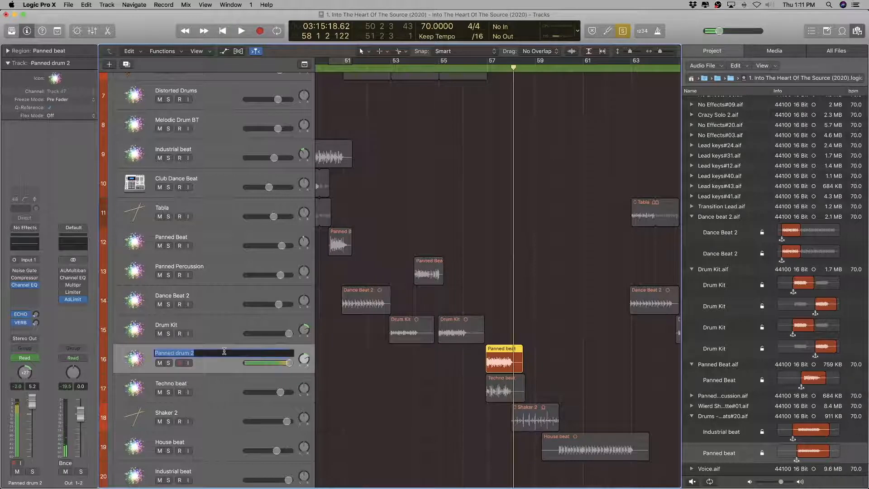
{"action": "double_click", "coordinate": [725, 421]}
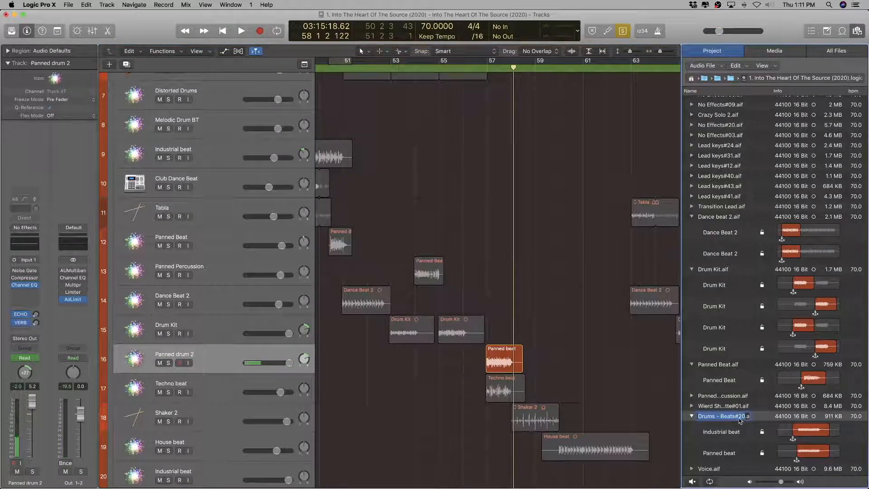
{"action": "key", "text": "super+v"}
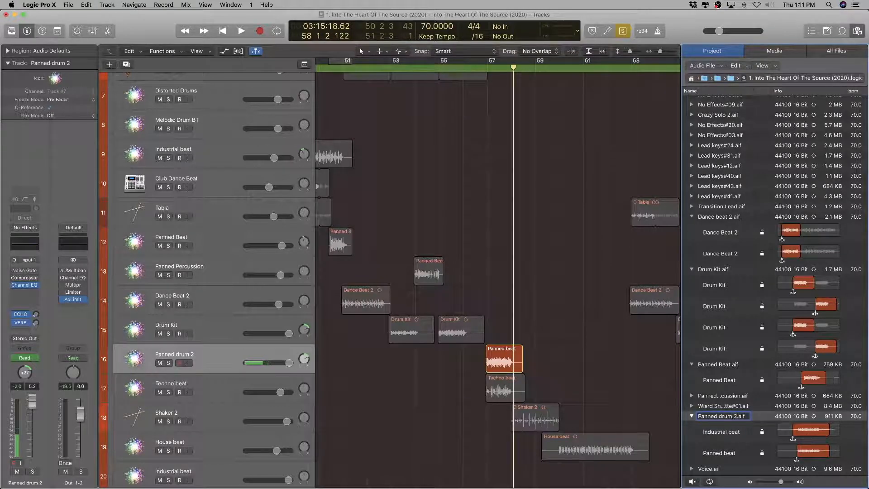
{"action": "key", "text": "Return"}
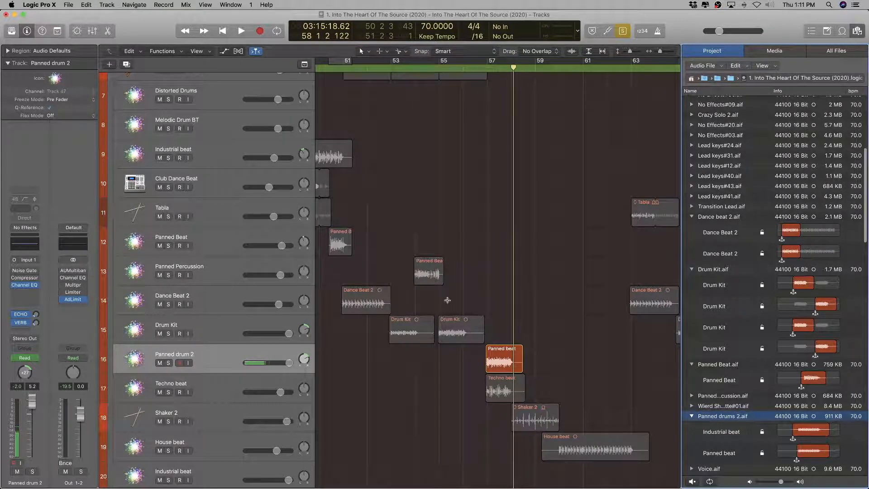
Step: Audition the Panned Beat track above Panned Percussion and rename it as Panned Drum 1
{"action": "left_click", "coordinate": [248, 240]}
{"action": "key", "text": "shift+space"}
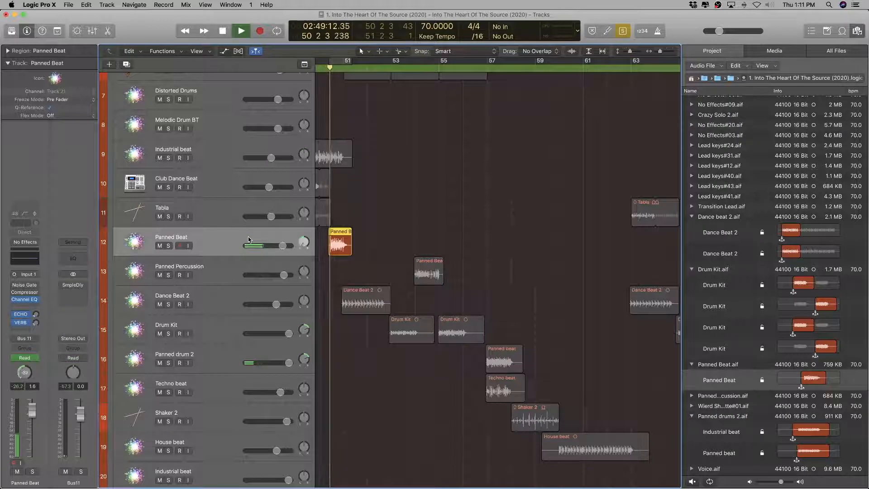
{"action": "key", "text": "space"}
{"action": "double_click", "coordinate": [250, 239]}
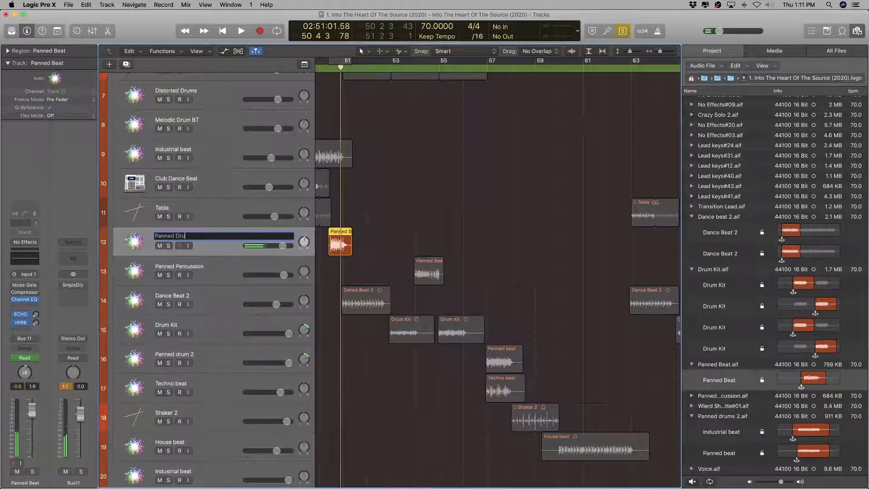
{"action": "type", "text": "Panned Drum 1"}
{"action": "key", "text": "Return"}
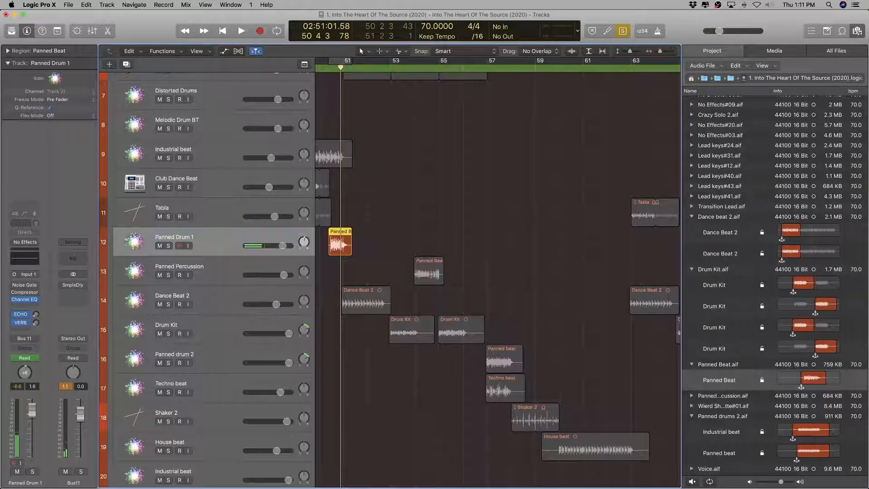
Step: Rename the source file Panned Beat.aif as Panned Drum 1.aif to match its track
{"action": "double_click", "coordinate": [217, 239]}
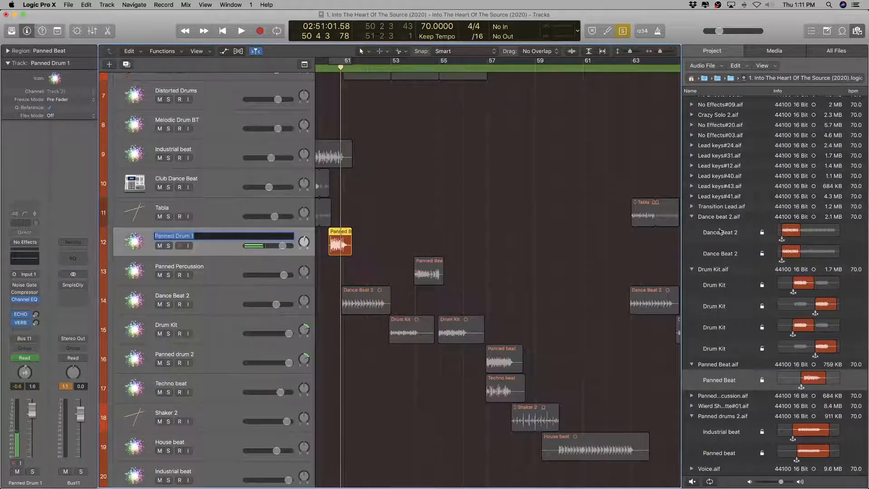
{"action": "left_click", "coordinate": [738, 365]}
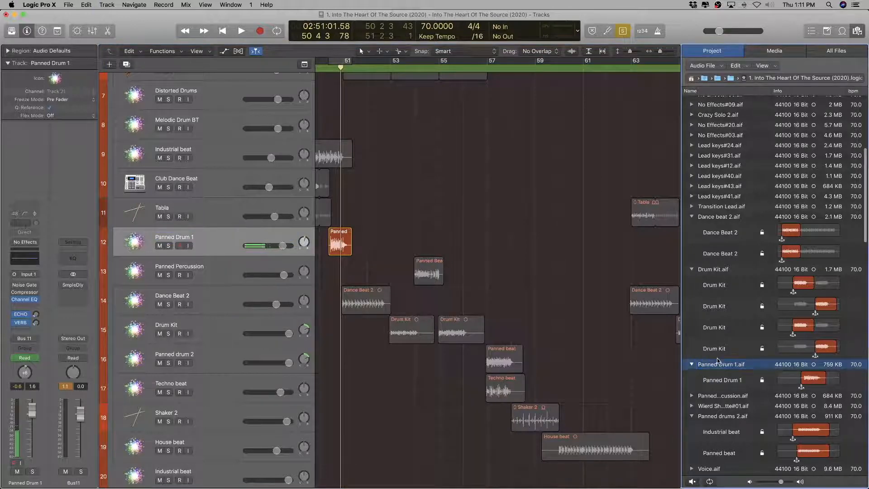
{"action": "left_click", "coordinate": [238, 237]}
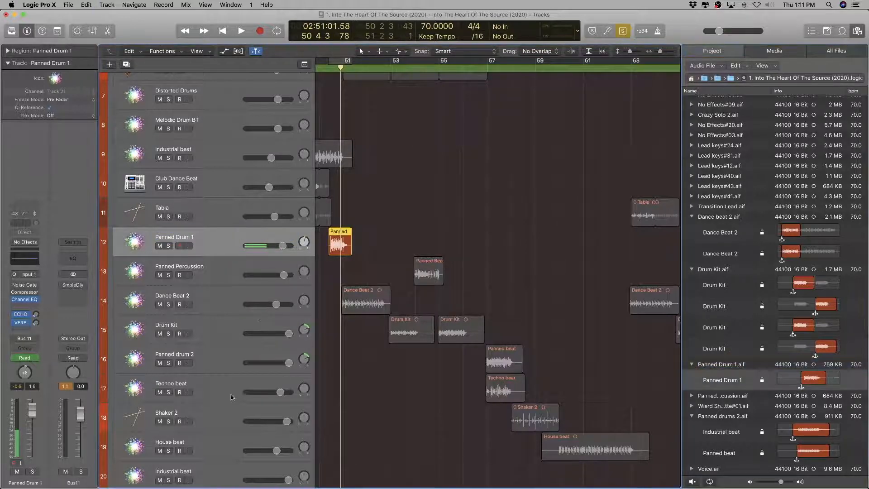
Step: Select the Panned drum 2 track and look over its region and the neighbouring rhythm tracks
{"action": "left_click", "coordinate": [232, 358]}
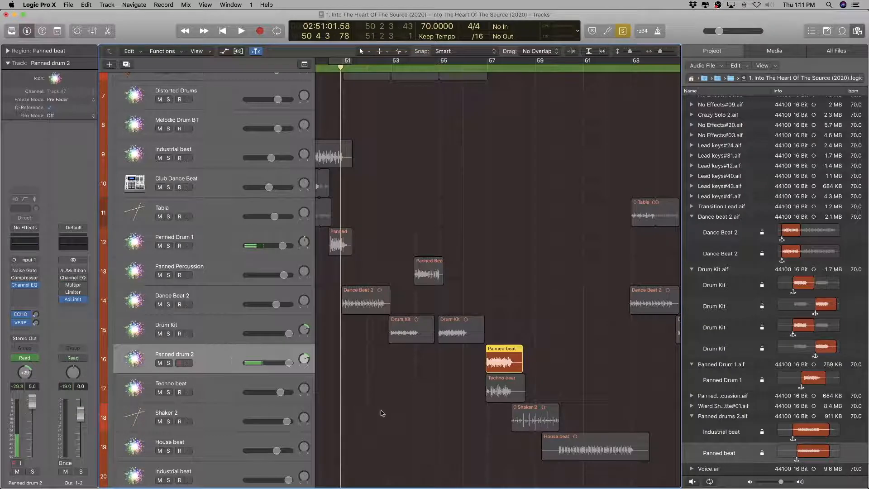
{"action": "scroll", "coordinate": [381, 410], "scroll_direction": "down", "scroll_amount": 3}
{"action": "scroll", "coordinate": [381, 411], "scroll_direction": "up", "scroll_amount": 2}
{"action": "scroll", "coordinate": [381, 411], "scroll_direction": "down", "scroll_amount": 1}
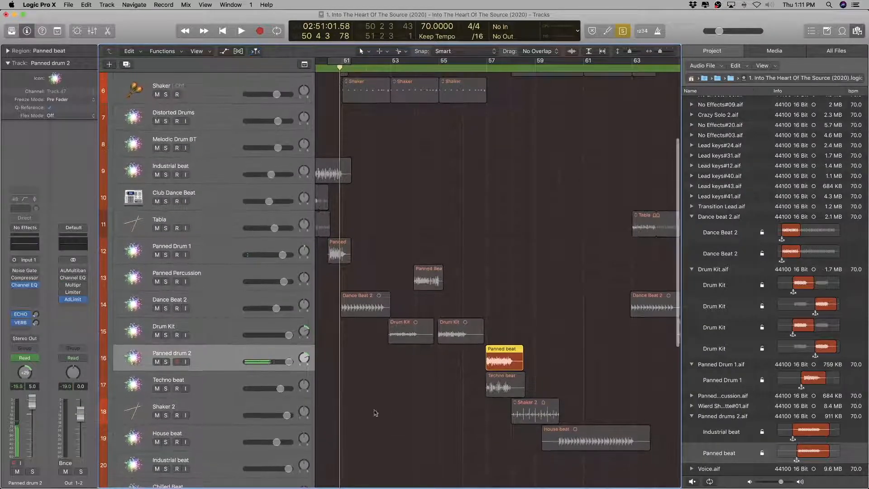
{"action": "scroll", "coordinate": [273, 378], "scroll_direction": "down", "scroll_amount": 2}
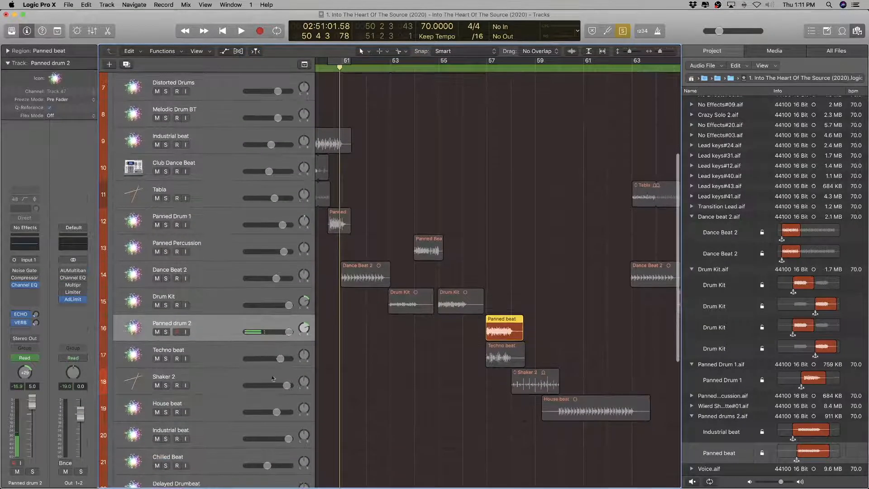
Step: Check the Techno beat, Shaker 2 and House beat tracks in turn against their source files in the project audio list
{"action": "left_click", "coordinate": [203, 353]}
{"action": "scroll", "coordinate": [204, 353], "scroll_direction": "down", "scroll_amount": 4}
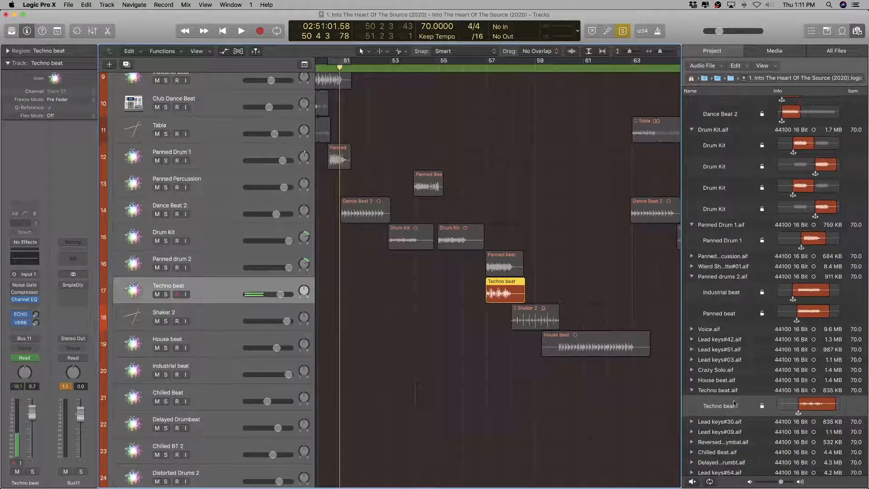
{"action": "scroll", "coordinate": [734, 401], "scroll_direction": "down", "scroll_amount": 1}
{"action": "scroll", "coordinate": [734, 401], "scroll_direction": "down", "scroll_amount": 2}
{"action": "left_click", "coordinate": [229, 317]}
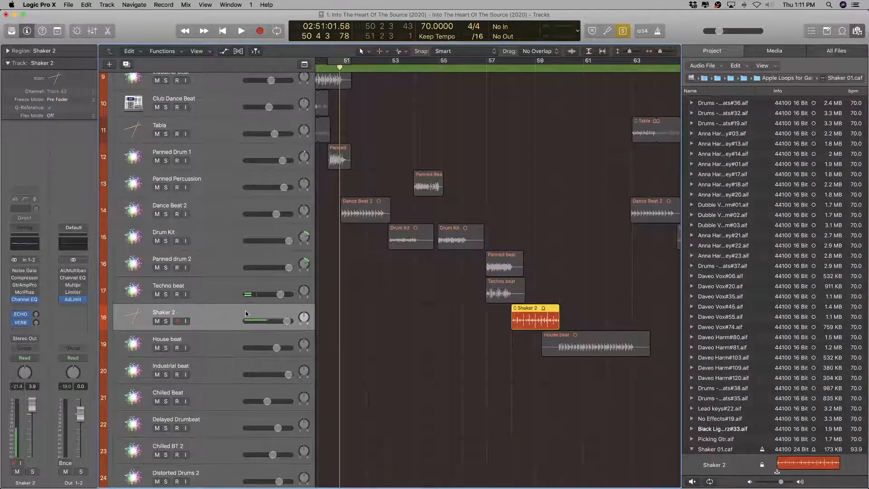
{"action": "scroll", "coordinate": [246, 313], "scroll_direction": "down", "scroll_amount": 1}
{"action": "scroll", "coordinate": [724, 437], "scroll_direction": "down", "scroll_amount": 1}
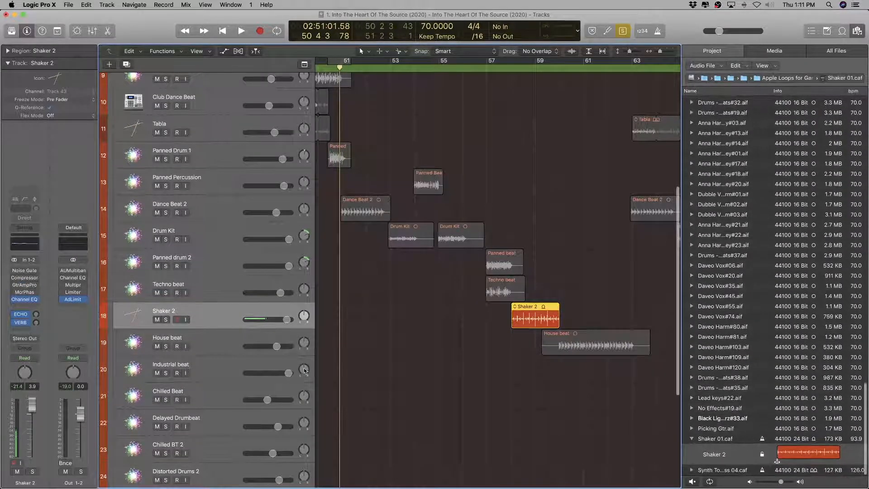
{"action": "left_click", "coordinate": [386, 345]}
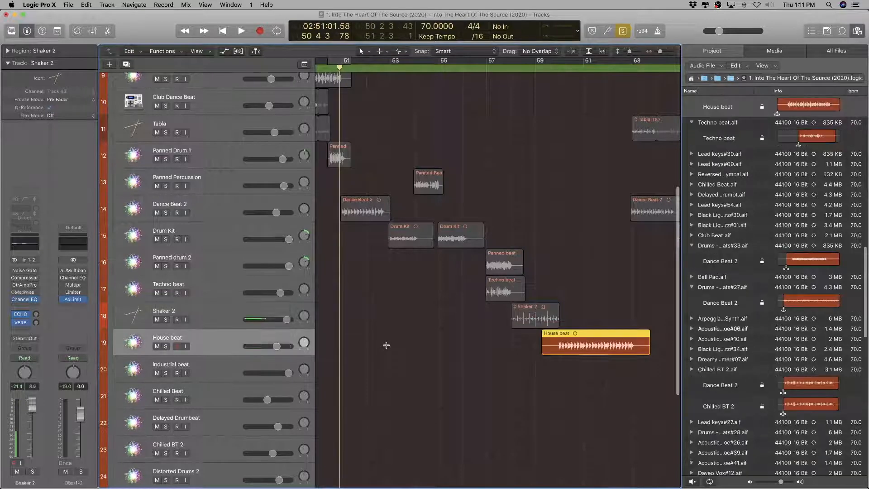
{"action": "scroll", "coordinate": [721, 108], "scroll_direction": "up", "scroll_amount": 3}
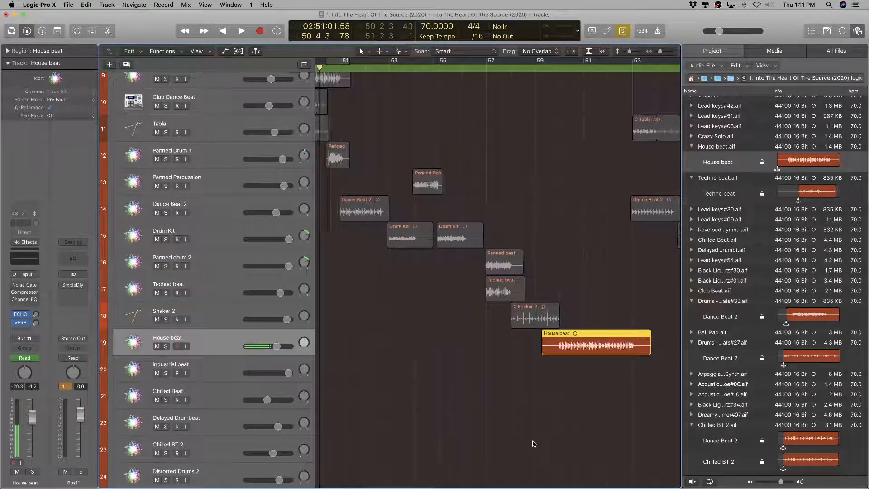
Step: Select the Industrial beat track below House beat and find its region's source file in the project audio list
{"action": "scroll", "coordinate": [531, 441], "scroll_direction": "down", "scroll_amount": 5}
{"action": "scroll", "coordinate": [531, 442], "scroll_direction": "right", "scroll_amount": 5}
{"action": "key", "text": "Down"}
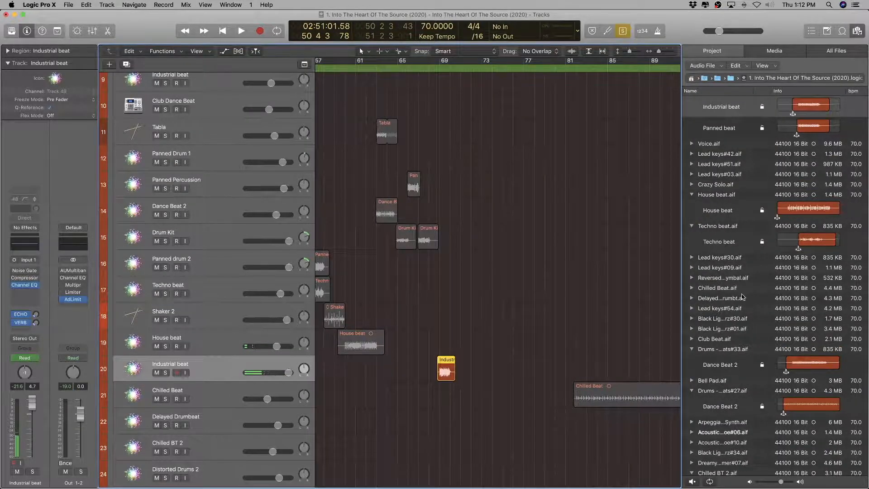
{"action": "scroll", "coordinate": [742, 297], "scroll_direction": "up", "scroll_amount": 5}
{"action": "scroll", "coordinate": [714, 267], "scroll_direction": "up", "scroll_amount": 2}
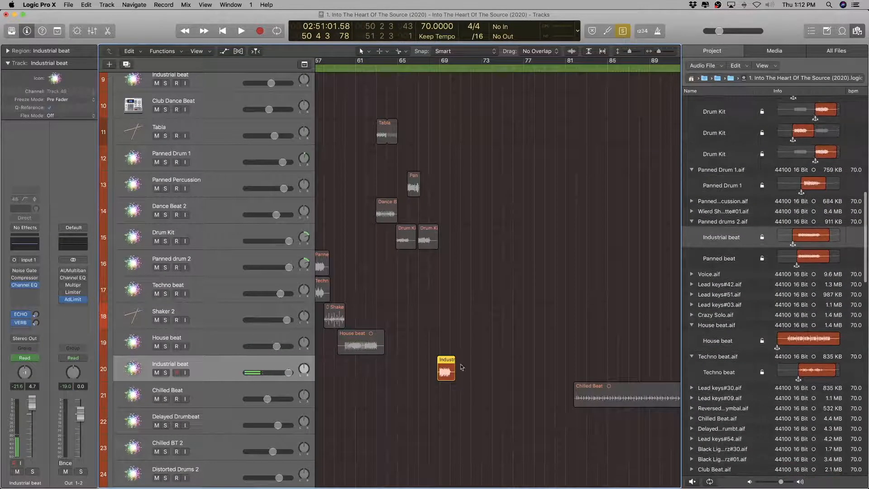
{"action": "scroll", "coordinate": [452, 372], "scroll_direction": "down", "scroll_amount": 6}
{"action": "scroll", "coordinate": [452, 372], "scroll_direction": "up", "scroll_amount": 6}
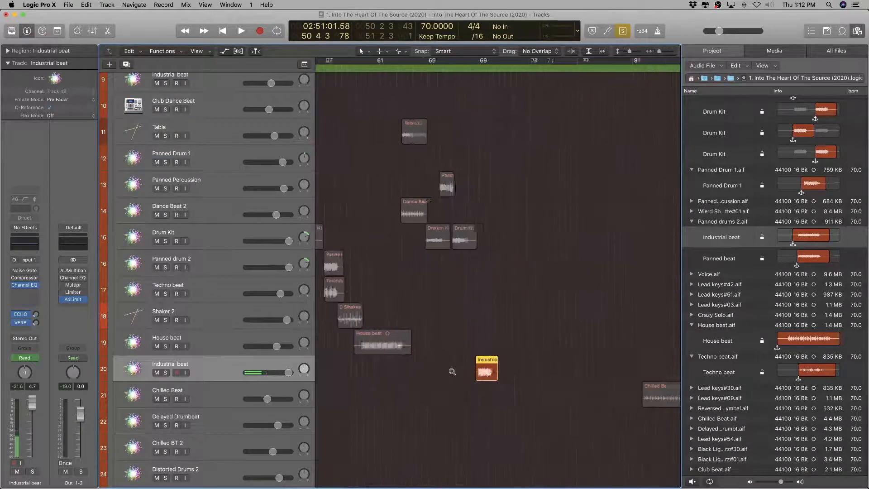
Step: Audition the Industrial beat region in solo and check its source file Panned drums 2.aif
{"action": "key", "text": "ctrl+s"}
{"action": "key", "text": "space"}
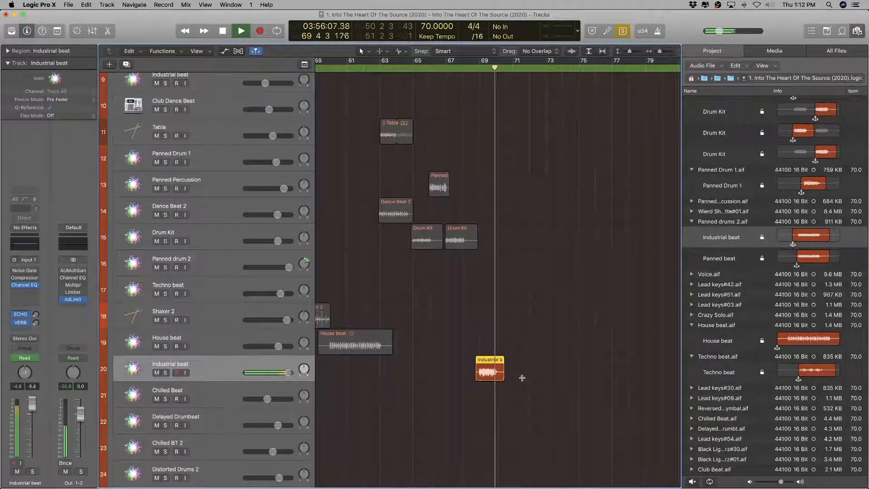
{"action": "key", "text": "space"}
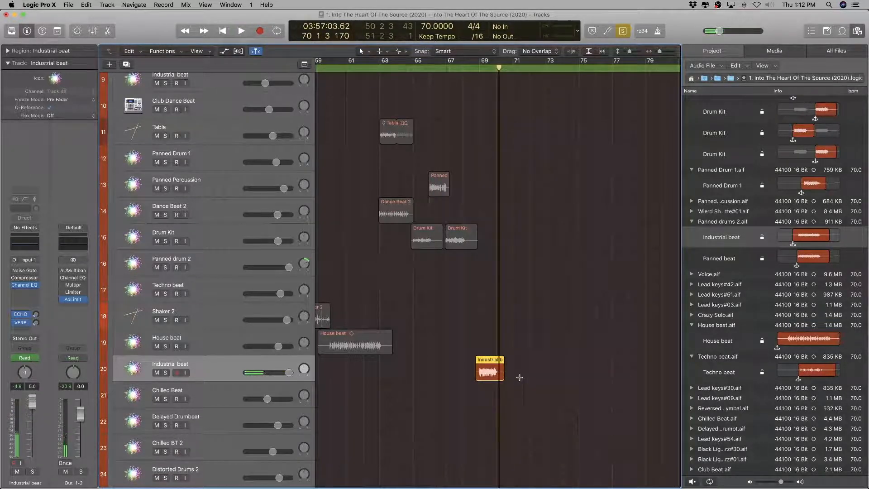
{"action": "scroll", "coordinate": [518, 371], "scroll_direction": "up", "scroll_amount": 3}
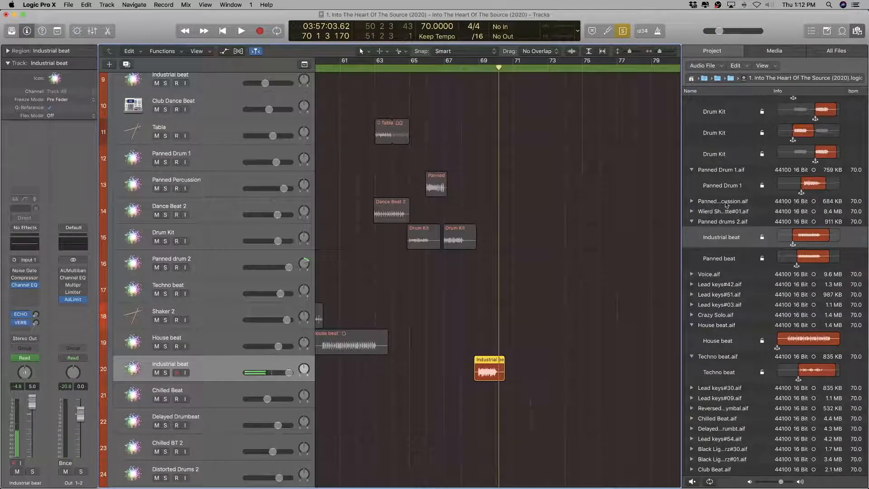
{"action": "left_click", "coordinate": [722, 222]}
{"action": "left_click", "coordinate": [724, 222]}
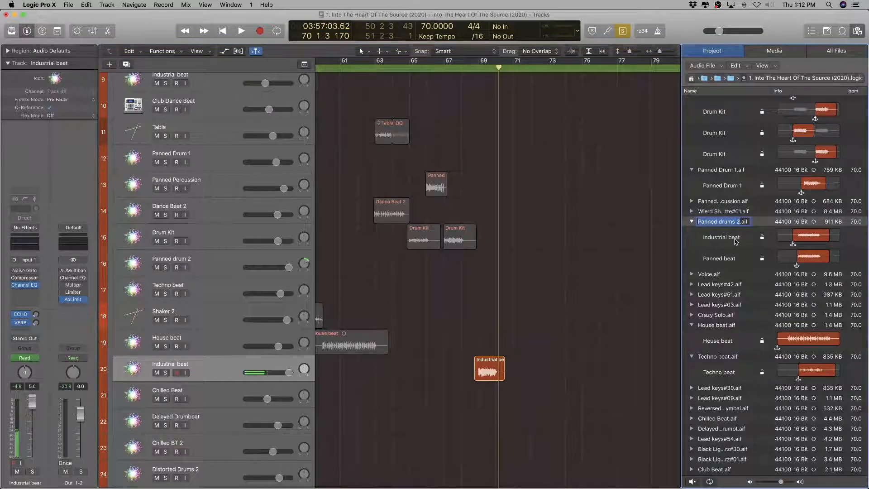
{"action": "left_click", "coordinate": [490, 366]}
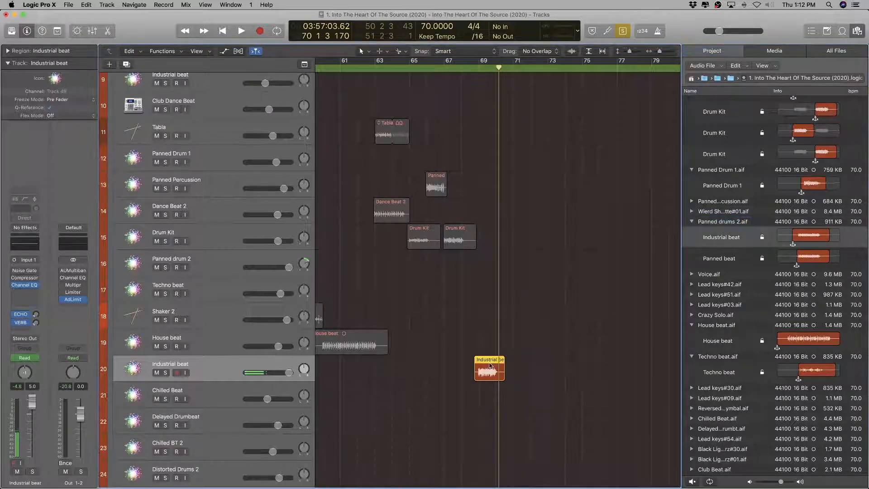
Step: Move the lower Industrial beat track directly below the Panned Drum 1 track
{"action": "scroll", "coordinate": [332, 376], "scroll_direction": "down", "scroll_amount": 5}
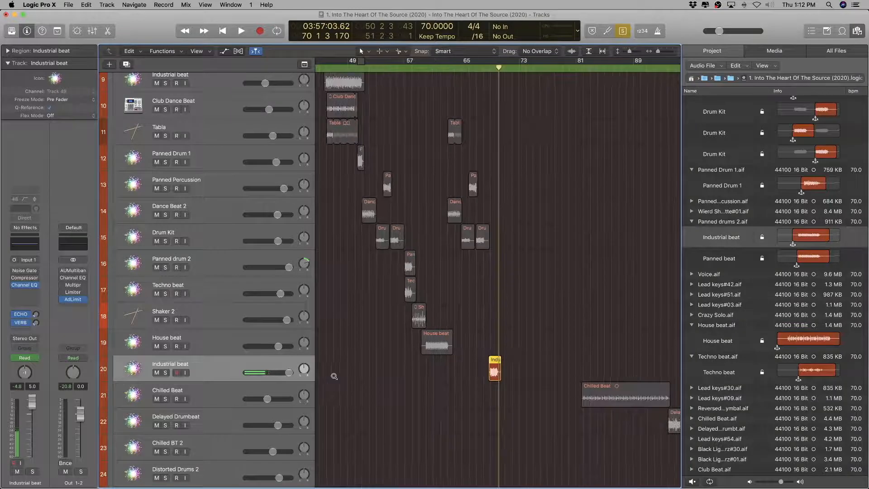
{"action": "scroll", "coordinate": [334, 376], "scroll_direction": "up", "scroll_amount": 2}
{"action": "scroll", "coordinate": [316, 373], "scroll_direction": "down", "scroll_amount": 3}
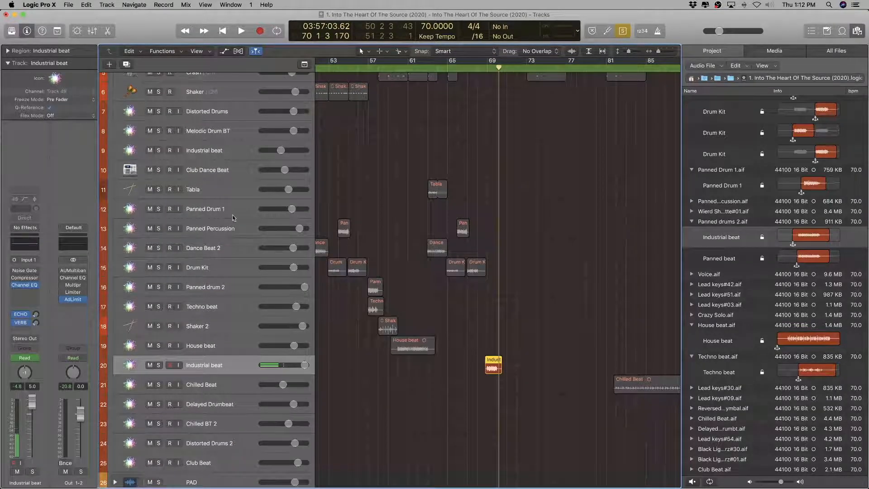
{"action": "left_click", "coordinate": [234, 213]}
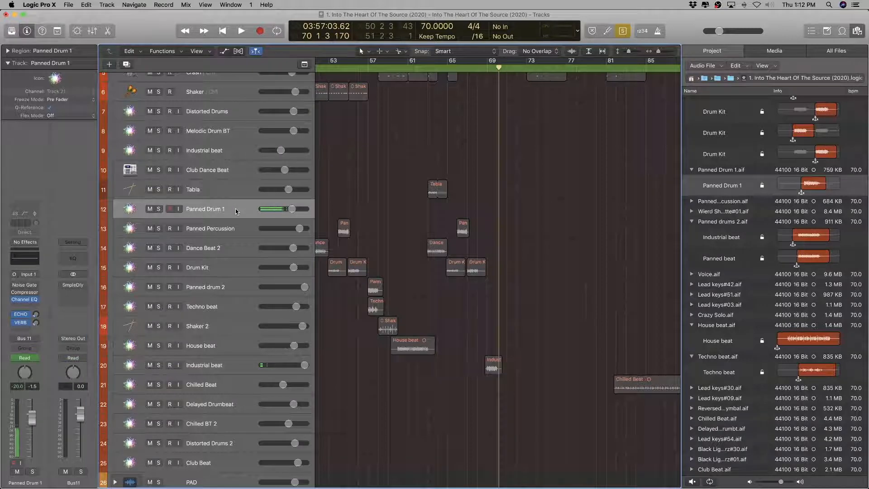
{"action": "left_click", "coordinate": [225, 366]}
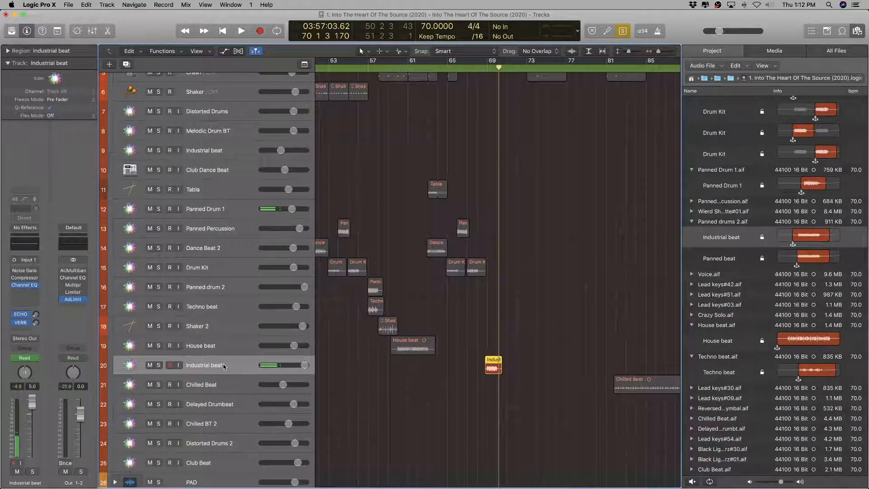
{"action": "left_click_drag", "start_coordinate": [225, 367], "coordinate": [229, 230]}
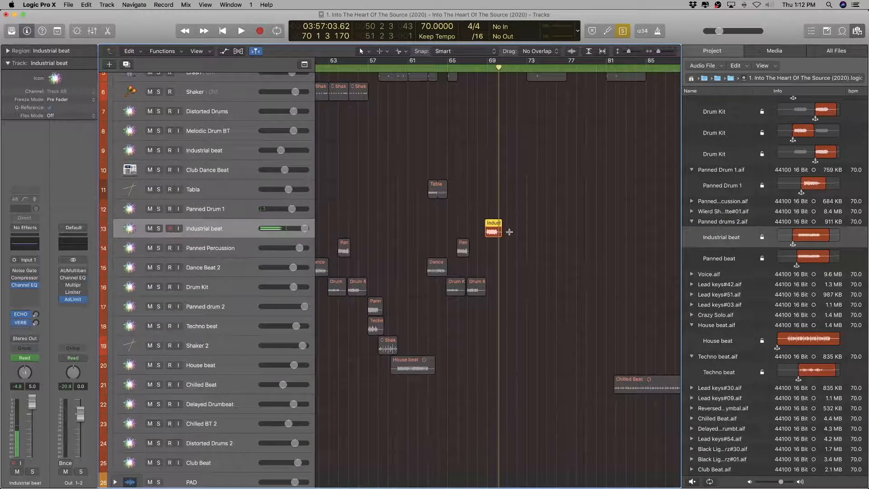
Step: Move the Industrial beat region up onto the Panned Drum 1 track at the same position, including its track automation
{"action": "scroll", "coordinate": [509, 231], "scroll_direction": "up", "scroll_amount": 5}
{"action": "scroll", "coordinate": [510, 232], "scroll_direction": "right", "scroll_amount": 3}
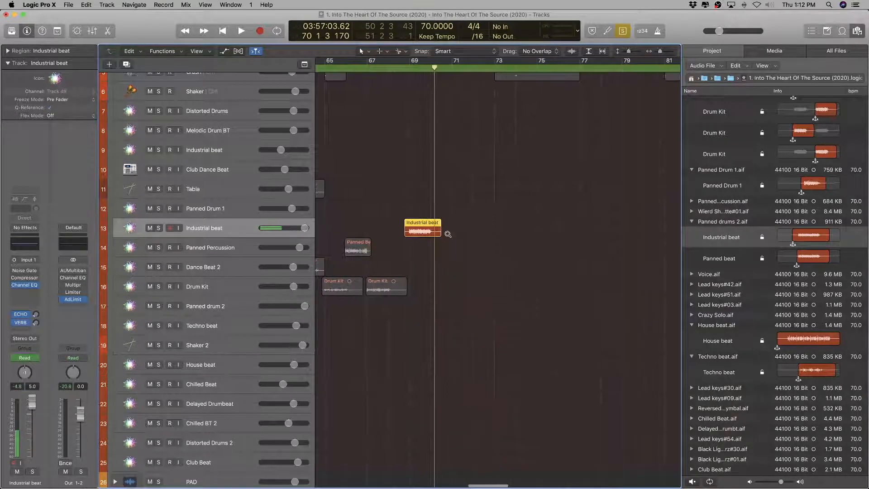
{"action": "scroll", "coordinate": [447, 235], "scroll_direction": "up", "scroll_amount": 5}
{"action": "left_click", "coordinate": [399, 225]}
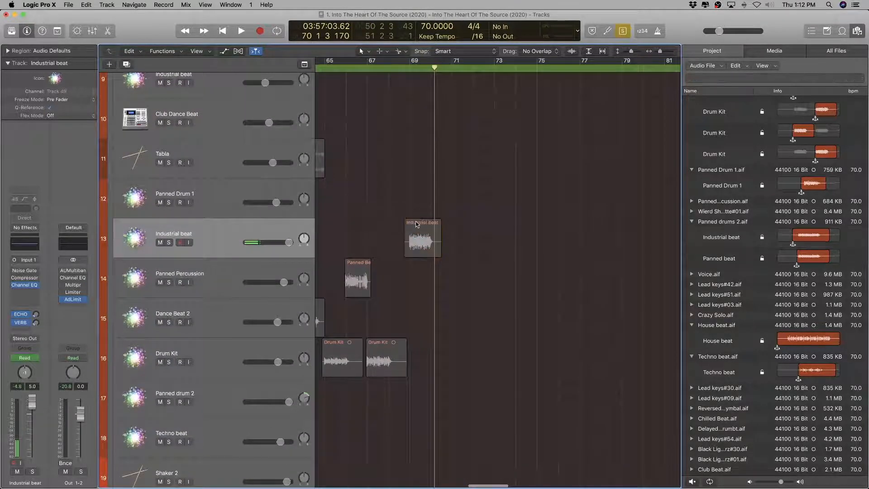
{"action": "left_click_drag", "start_coordinate": [416, 225], "coordinate": [416, 185]}
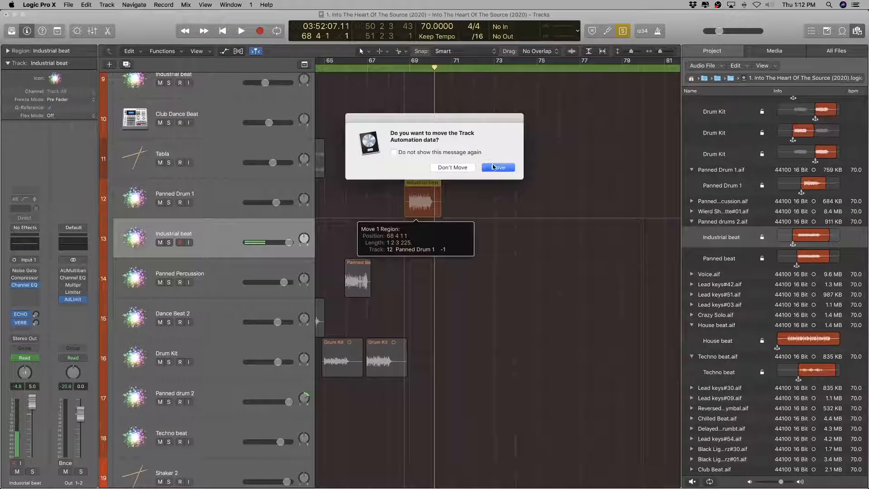
{"action": "left_click", "coordinate": [494, 167]}
Step: Delete the emptied Industrial beat track below Panned Drum 1
{"action": "scroll", "coordinate": [432, 242], "scroll_direction": "down", "scroll_amount": 10}
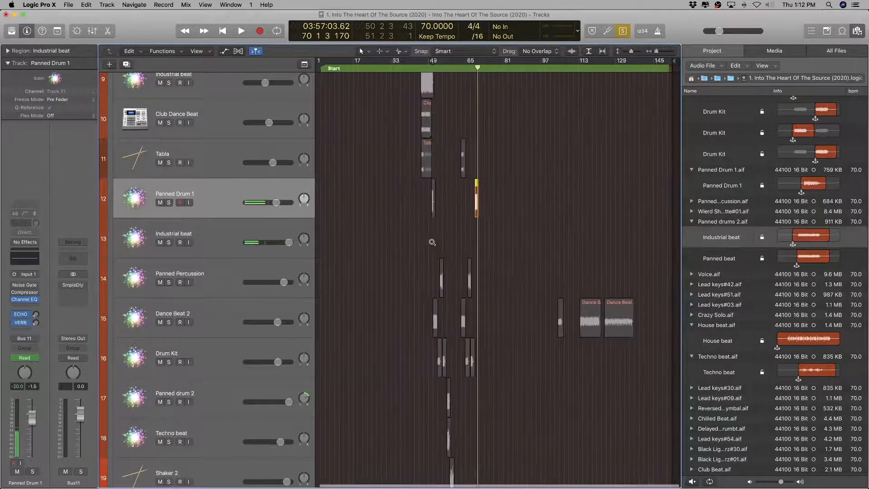
{"action": "scroll", "coordinate": [432, 242], "scroll_direction": "up", "scroll_amount": 8}
{"action": "left_click", "coordinate": [216, 229]}
{"action": "scroll", "coordinate": [329, 243], "scroll_direction": "up", "scroll_amount": 4}
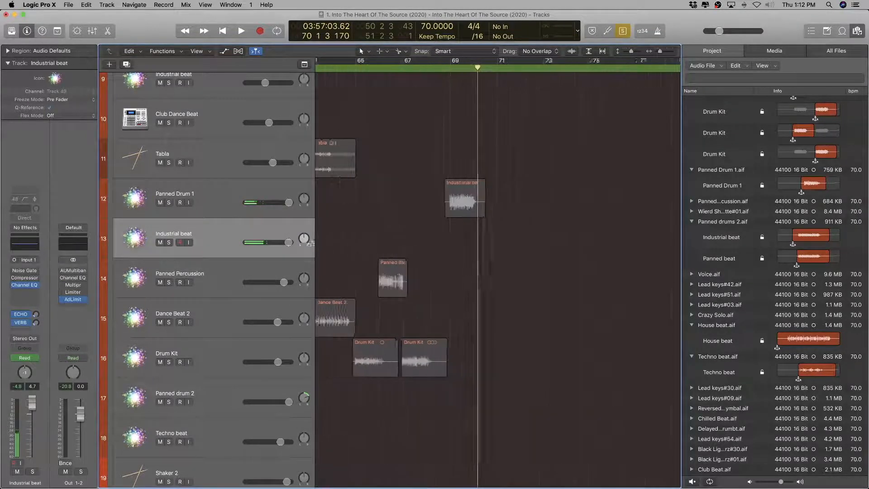
{"action": "key", "text": "super+BackSpace"}
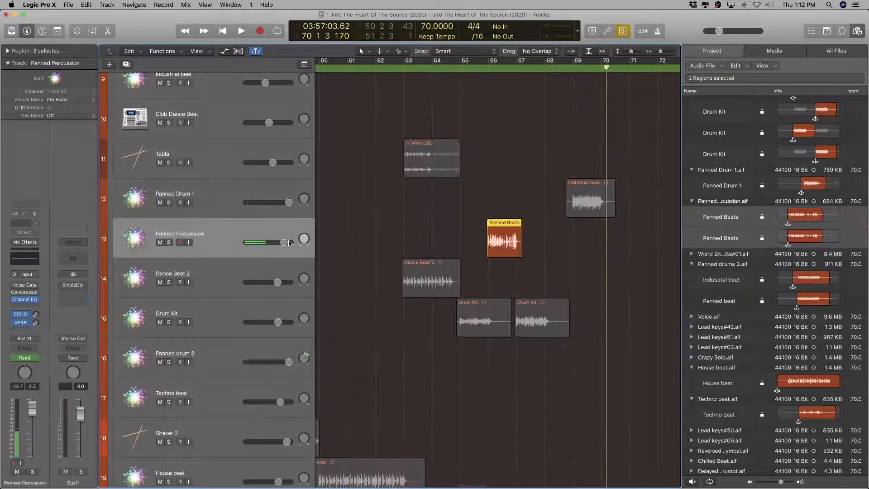
Step: Name all regions on the Panned Drum 1 track after the track name
{"action": "left_click", "coordinate": [219, 186]}
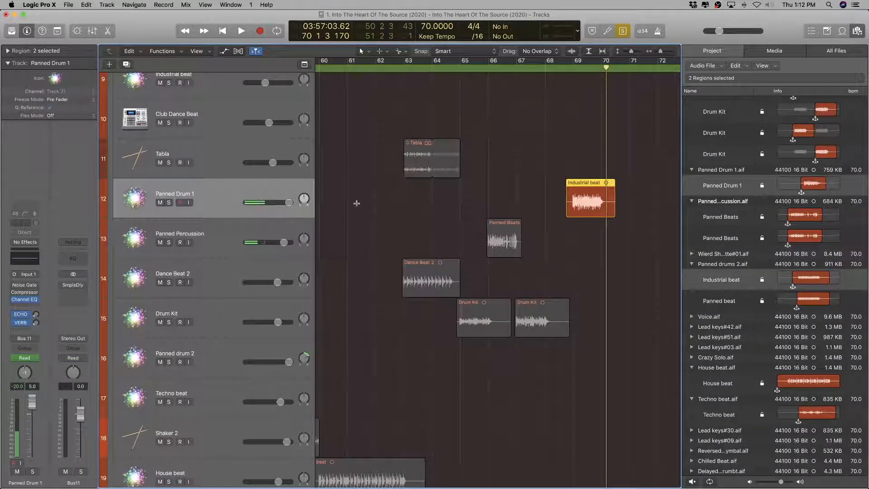
{"action": "scroll", "coordinate": [356, 203], "scroll_direction": "down", "scroll_amount": 5}
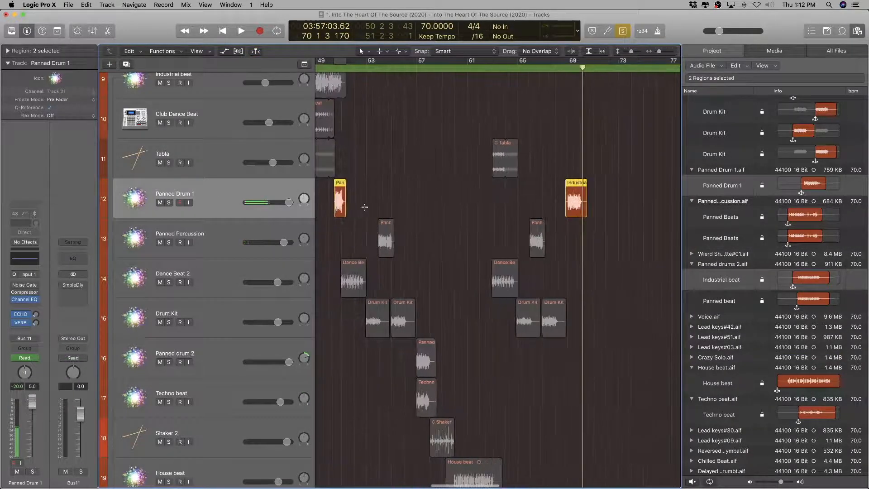
{"action": "scroll", "coordinate": [365, 207], "scroll_direction": "right", "scroll_amount": 3}
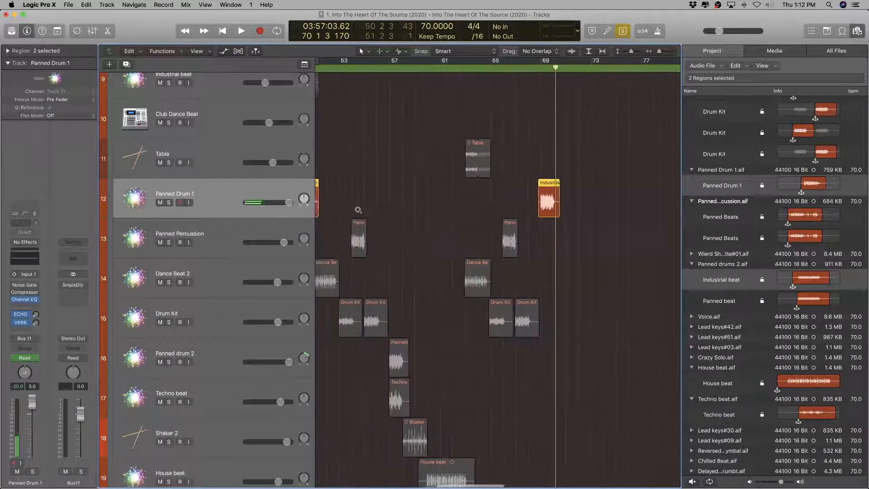
{"action": "scroll", "coordinate": [358, 210], "scroll_direction": "left", "scroll_amount": 1}
{"action": "key", "text": "alt+shift+n"}
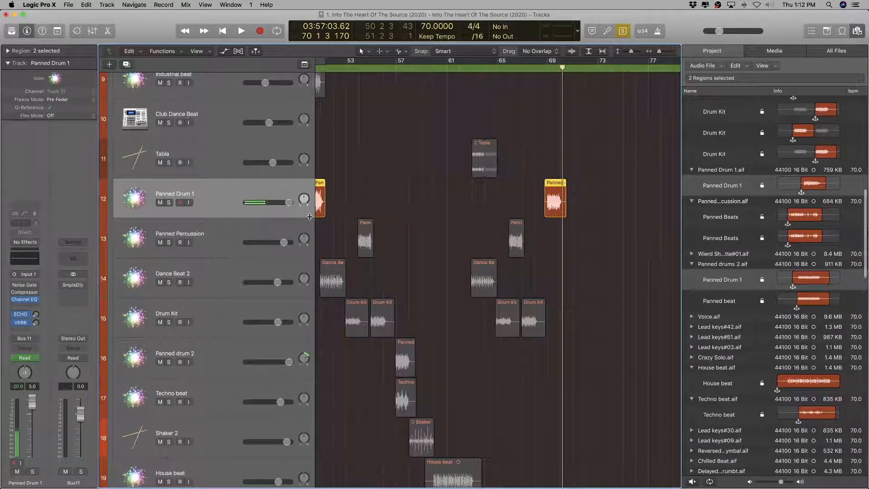
{"action": "left_click", "coordinate": [174, 53]}
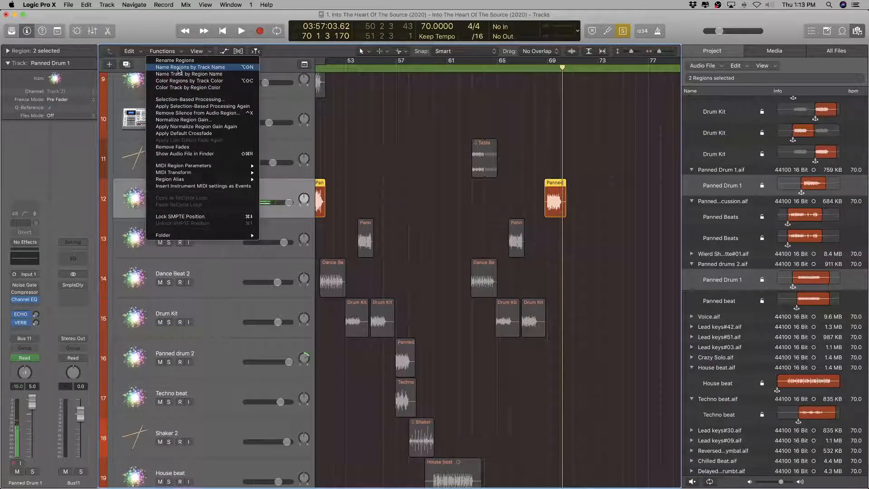
{"action": "left_click", "coordinate": [177, 51]}
Step: Look over the House beat and Chilled Beat tracks and compare them with their source files
{"action": "scroll", "coordinate": [582, 184], "scroll_direction": "right", "scroll_amount": 1}
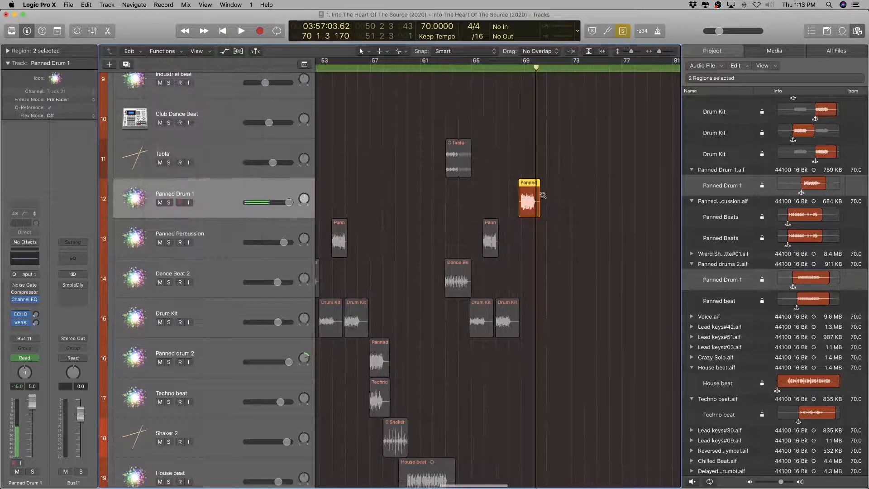
{"action": "key", "text": "super+Right"}
{"action": "key", "text": "super+Right"}
{"action": "key", "text": "super+Right"}
{"action": "key", "text": "super+Left"}
{"action": "key", "text": "super+Left"}
{"action": "key", "text": "super+Left"}
{"action": "key", "text": "super+Up"}
{"action": "key", "text": "super+Up"}
{"action": "key", "text": "super+Up"}
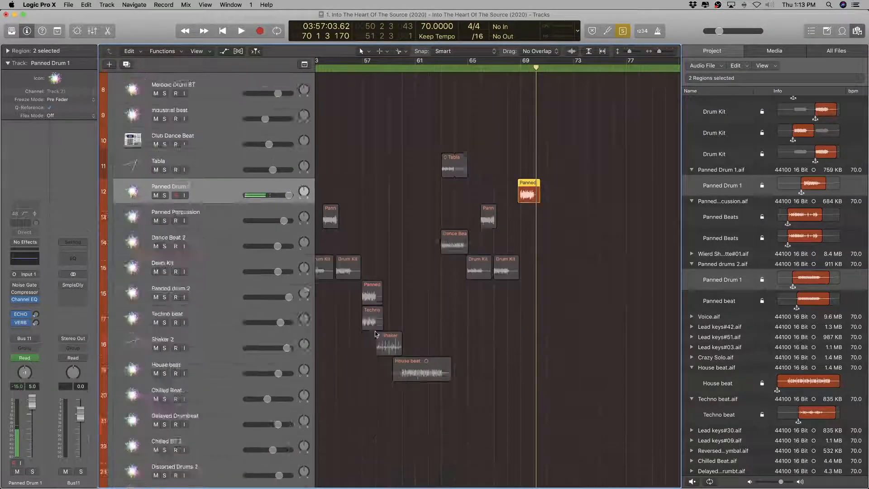
{"action": "left_click", "coordinate": [221, 338]}
{"action": "left_click", "coordinate": [225, 323]}
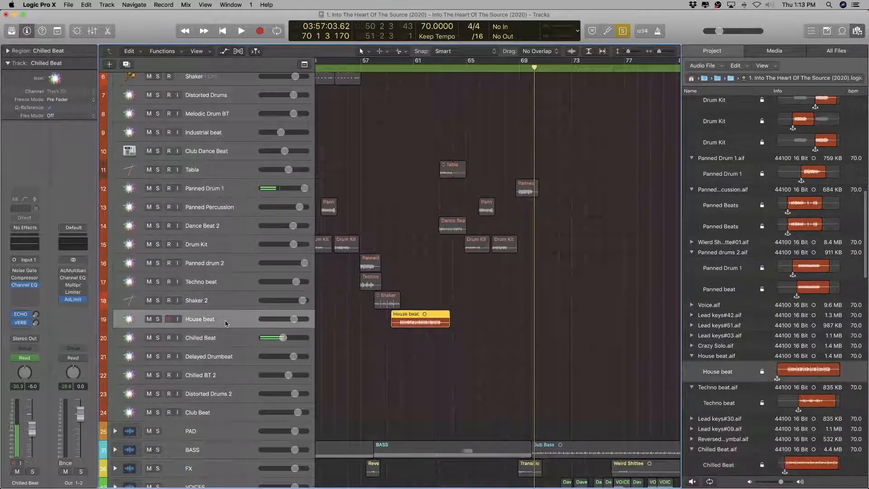
{"action": "scroll", "coordinate": [448, 344], "scroll_direction": "up", "scroll_amount": 5}
{"action": "key", "text": "Down"}
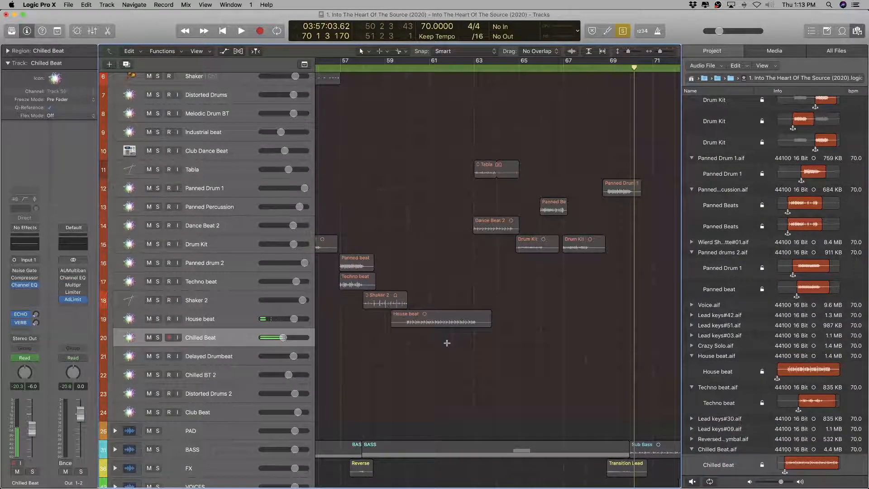
{"action": "scroll", "coordinate": [771, 432], "scroll_direction": "down", "scroll_amount": 5}
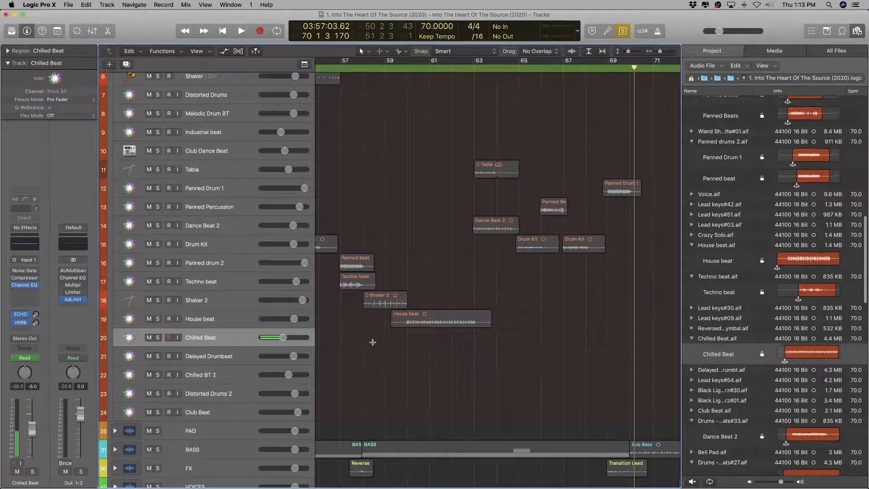
Step: Select the Delayed Drumbeat track and look over its region and source file
{"action": "key", "text": "Down"}
{"action": "scroll", "coordinate": [548, 318], "scroll_direction": "down", "scroll_amount": 3}
{"action": "scroll", "coordinate": [549, 318], "scroll_direction": "right", "scroll_amount": 6}
{"action": "scroll", "coordinate": [548, 316], "scroll_direction": "down", "scroll_amount": 5}
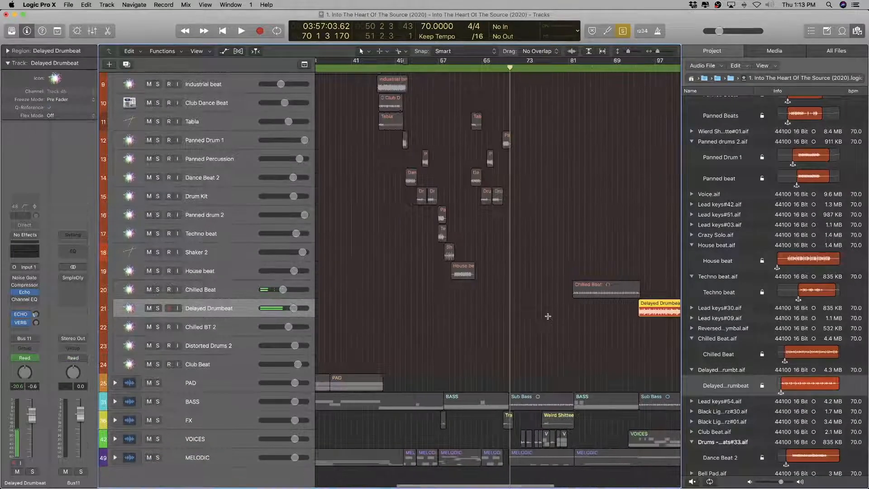
Step: Look over the regions and source files of the Delayed Drumbeat, Chilled BT 2 and Distorted Drums 2 tracks
{"action": "scroll", "coordinate": [547, 316], "scroll_direction": "right", "scroll_amount": 5}
{"action": "scroll", "coordinate": [634, 345], "scroll_direction": "right", "scroll_amount": 3}
{"action": "scroll", "coordinate": [754, 400], "scroll_direction": "down", "scroll_amount": 4}
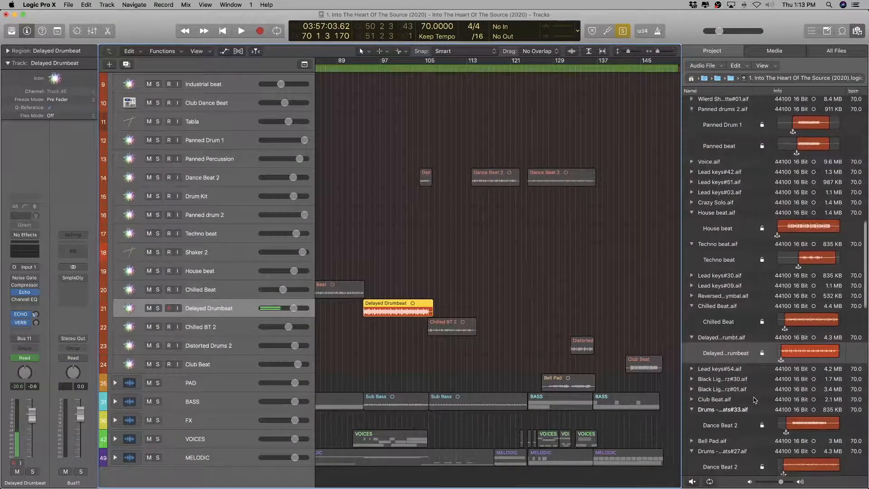
{"action": "scroll", "coordinate": [754, 400], "scroll_direction": "down", "scroll_amount": 2}
{"action": "key", "text": "Down"}
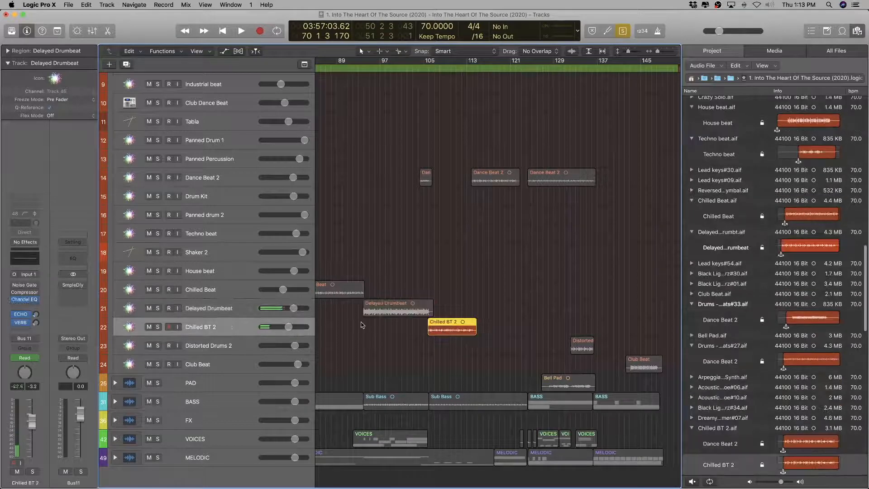
{"action": "key", "text": "Up"}
{"action": "key", "text": "Down"}
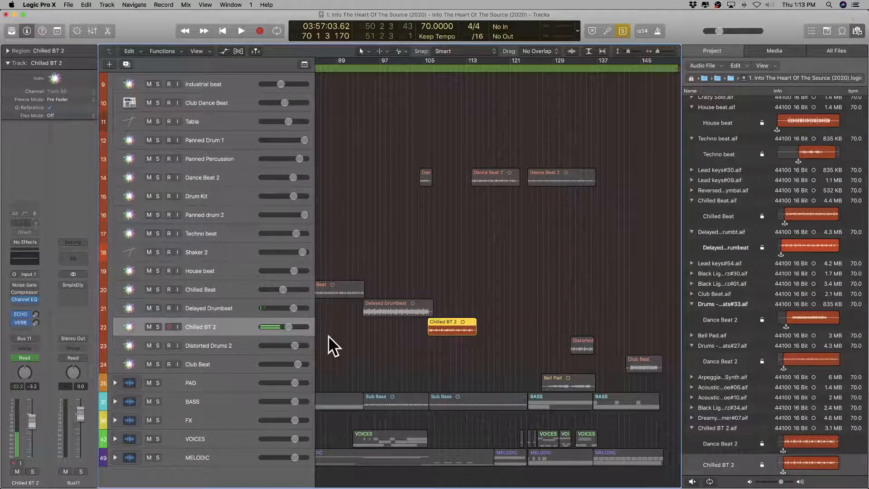
{"action": "key", "text": "Down"}
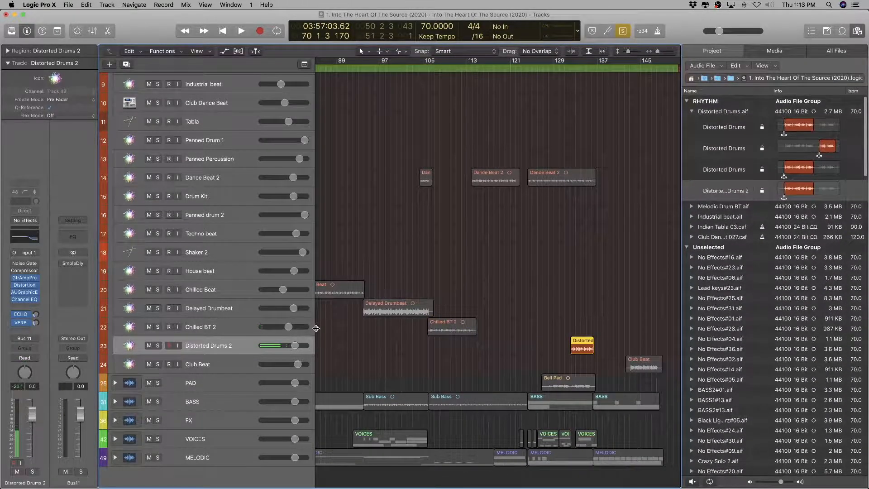
Step: Move the Distorted Drums 2 track directly below the Distorted Drums track in the RHYTHM stack
{"action": "left_click", "coordinate": [589, 333], "text": "ctrl+alt"}
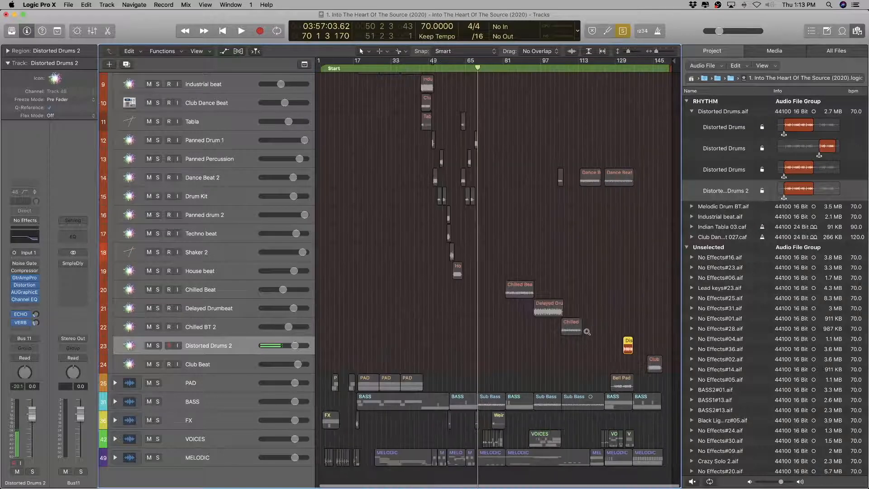
{"action": "left_click", "coordinate": [356, 353], "text": "ctrl+alt"}
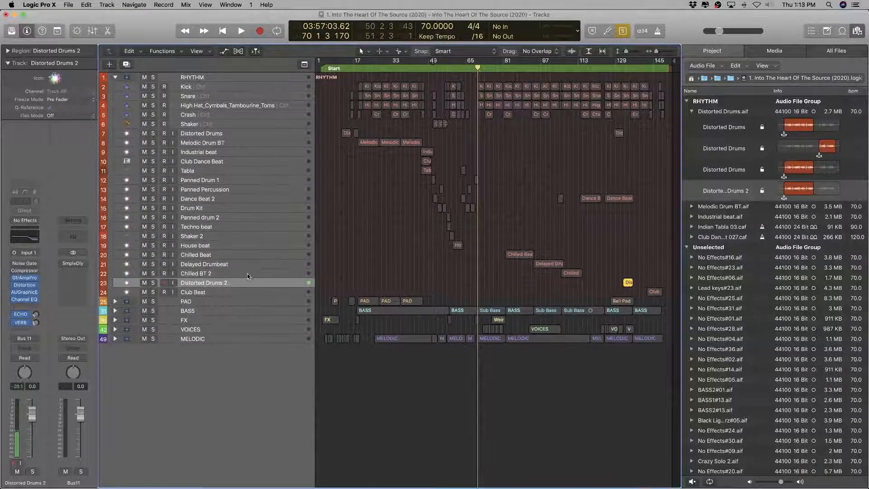
{"action": "left_click_drag", "start_coordinate": [235, 284], "coordinate": [229, 144]}
Step: Examine closely where the Distorted Drums region overlaps the Distorted Drums 2 region around bar 132
{"action": "left_click", "coordinate": [516, 177], "text": "ctrl+alt"}
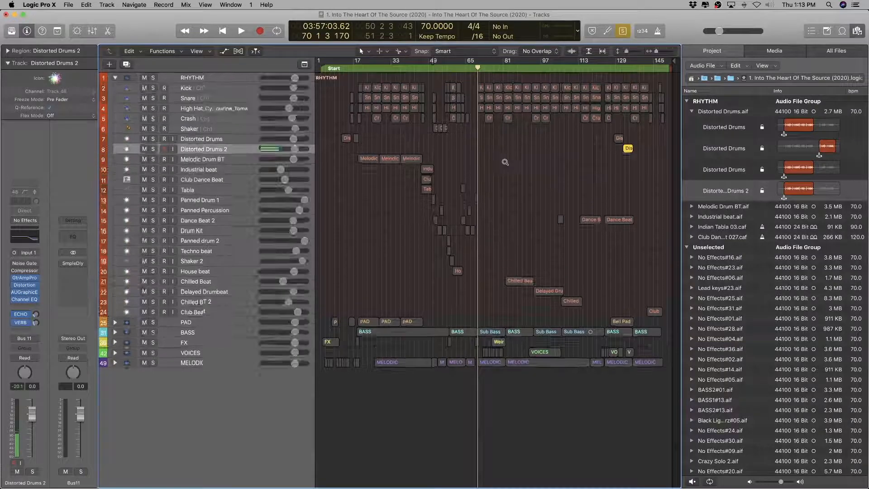
{"action": "scroll", "coordinate": [517, 177], "scroll_direction": "up", "scroll_amount": 4}
{"action": "scroll", "coordinate": [612, 185], "scroll_direction": "up", "scroll_amount": 10}
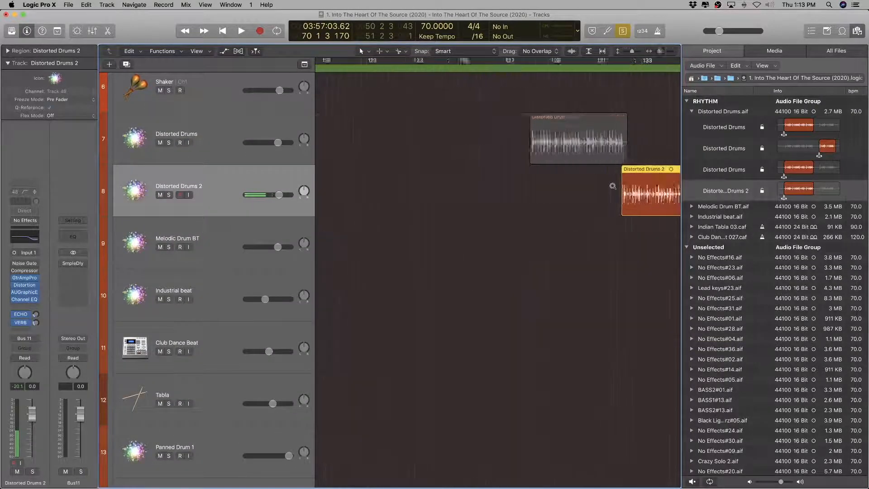
{"action": "scroll", "coordinate": [597, 196], "scroll_direction": "down", "scroll_amount": 2}
{"action": "scroll", "coordinate": [608, 194], "scroll_direction": "down", "scroll_amount": 10}
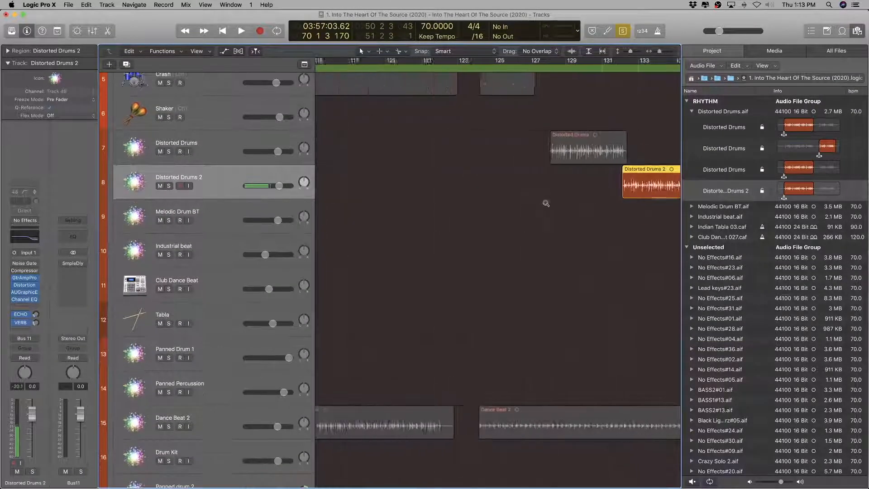
{"action": "scroll", "coordinate": [594, 192], "scroll_direction": "up", "scroll_amount": 10}
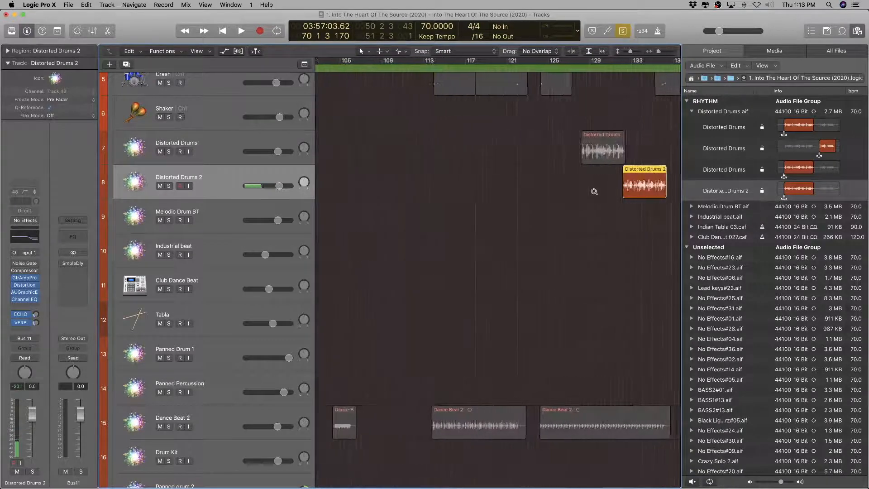
{"action": "left_click", "coordinate": [228, 148]}
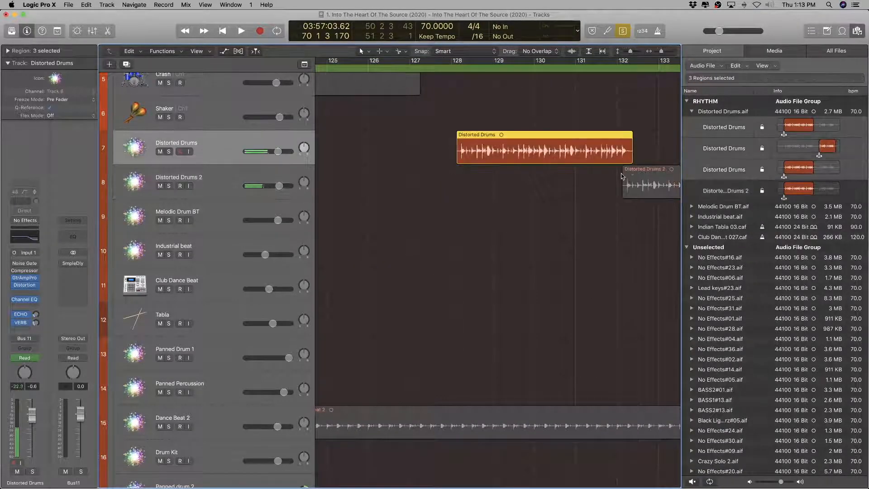
{"action": "scroll", "coordinate": [636, 181], "scroll_direction": "up", "scroll_amount": 5}
{"action": "scroll", "coordinate": [637, 181], "scroll_direction": "right", "scroll_amount": 15}
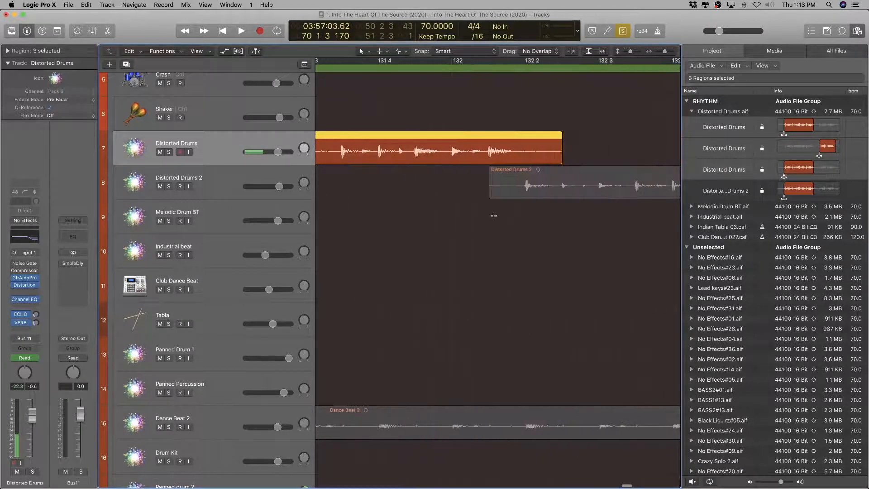
Step: Select both Distorted Drums tracks and play the overlap between their regions, starting just before bar 132
{"action": "left_click", "coordinate": [195, 175], "text": "shift"}
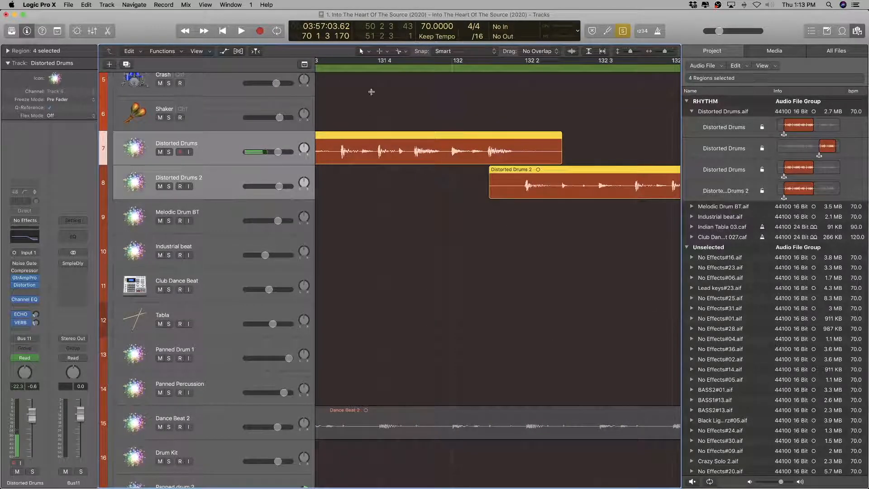
{"action": "double_click", "coordinate": [346, 68]}
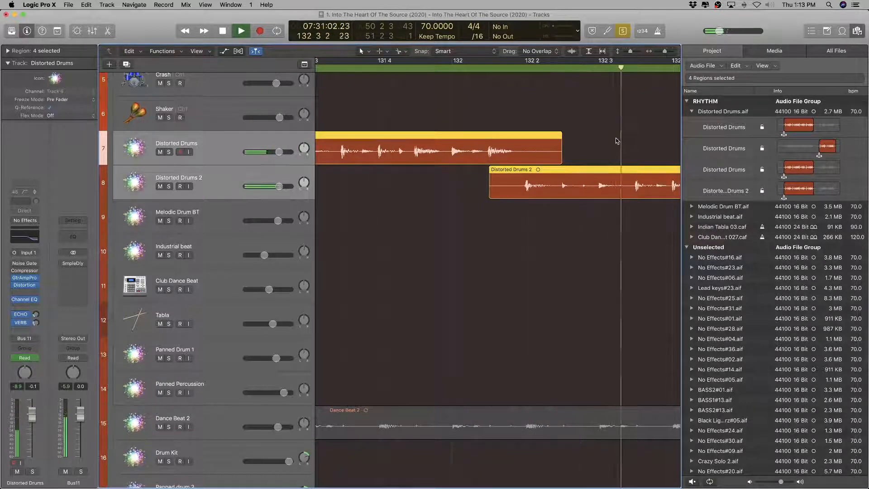
{"action": "scroll", "coordinate": [615, 139], "scroll_direction": "down", "scroll_amount": 10}
{"action": "scroll", "coordinate": [599, 141], "scroll_direction": "up", "scroll_amount": 6}
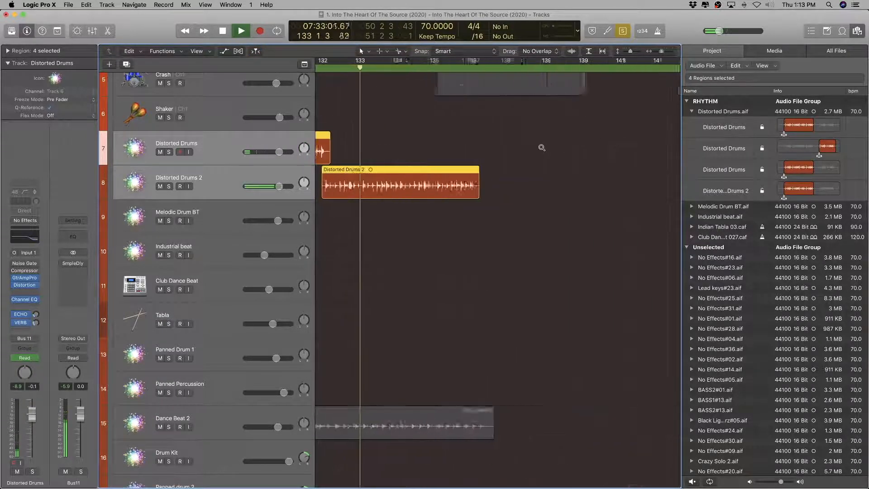
{"action": "scroll", "coordinate": [541, 147], "scroll_direction": "down", "scroll_amount": 6}
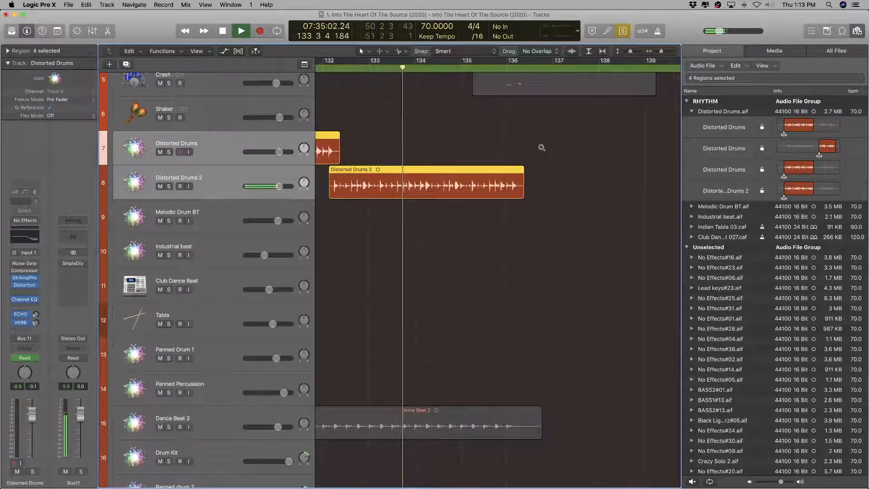
{"action": "scroll", "coordinate": [541, 147], "scroll_direction": "left", "scroll_amount": 8}
{"action": "scroll", "coordinate": [541, 147], "scroll_direction": "left", "scroll_amount": 2}
{"action": "scroll", "coordinate": [541, 148], "scroll_direction": "down", "scroll_amount": 4}
{"action": "scroll", "coordinate": [541, 148], "scroll_direction": "right", "scroll_amount": 6}
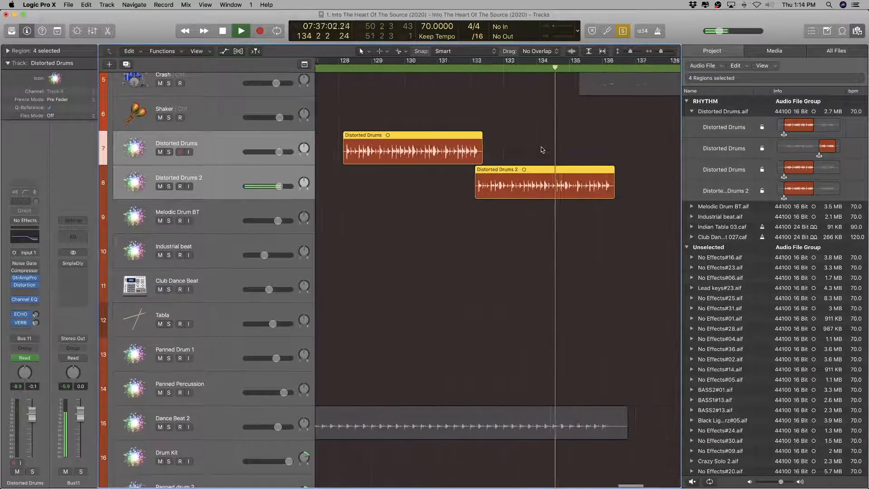
{"action": "scroll", "coordinate": [538, 147], "scroll_direction": "left", "scroll_amount": 2}
{"action": "scroll", "coordinate": [471, 128], "scroll_direction": "left", "scroll_amount": 2}
Step: Replay from just before bar 128 and compare the channel strips of Distorted Drums and Distorted Drums 2
{"action": "left_click", "coordinate": [380, 68]}
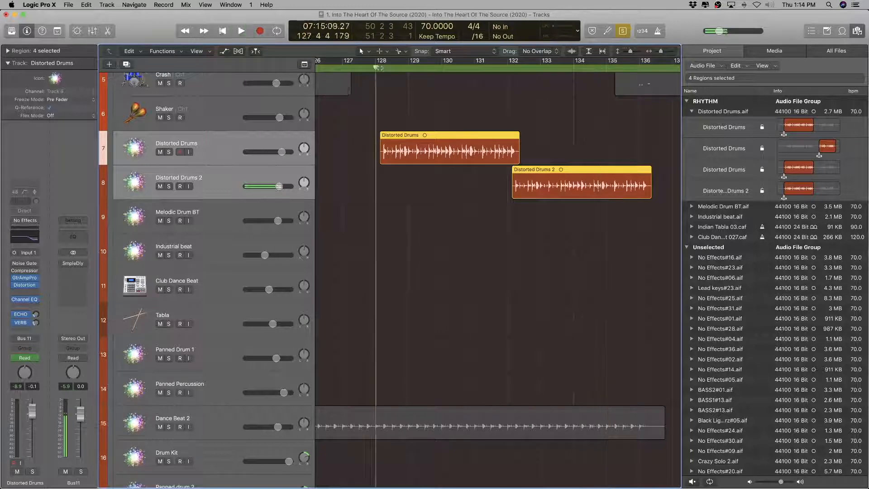
{"action": "key", "text": "super+Right"}
{"action": "key", "text": "super+Right"}
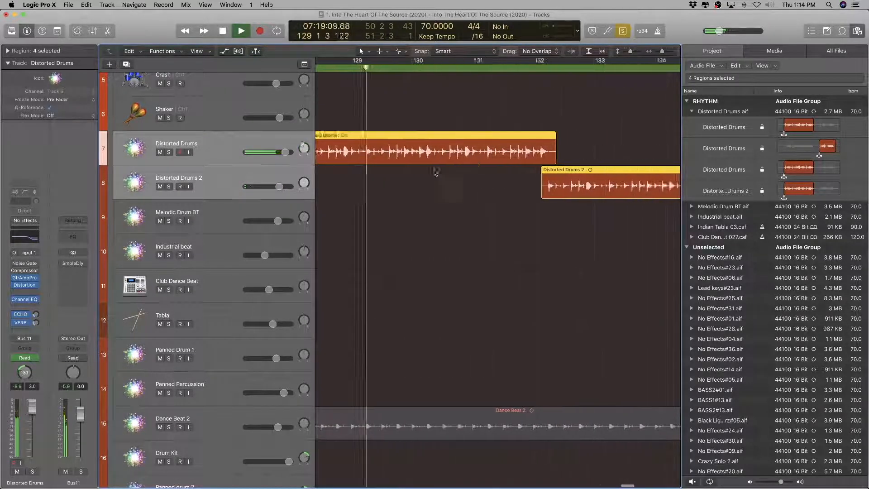
{"action": "left_click", "coordinate": [204, 176]}
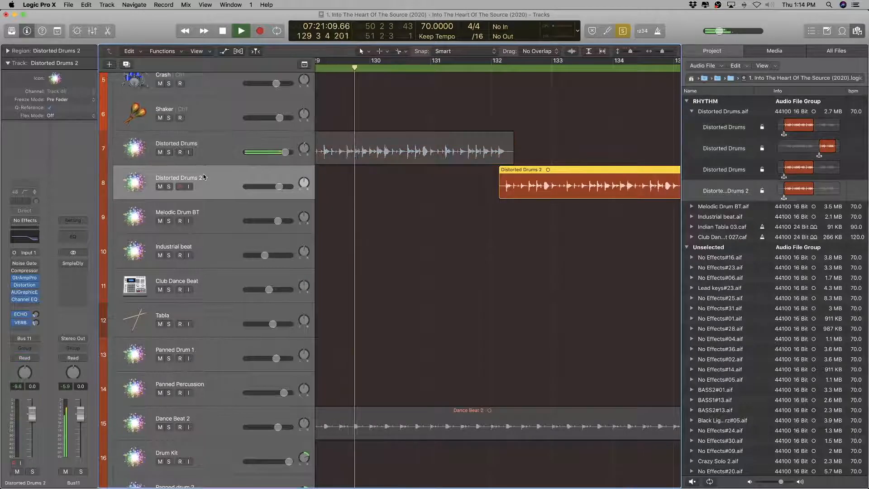
{"action": "left_click", "coordinate": [208, 145]}
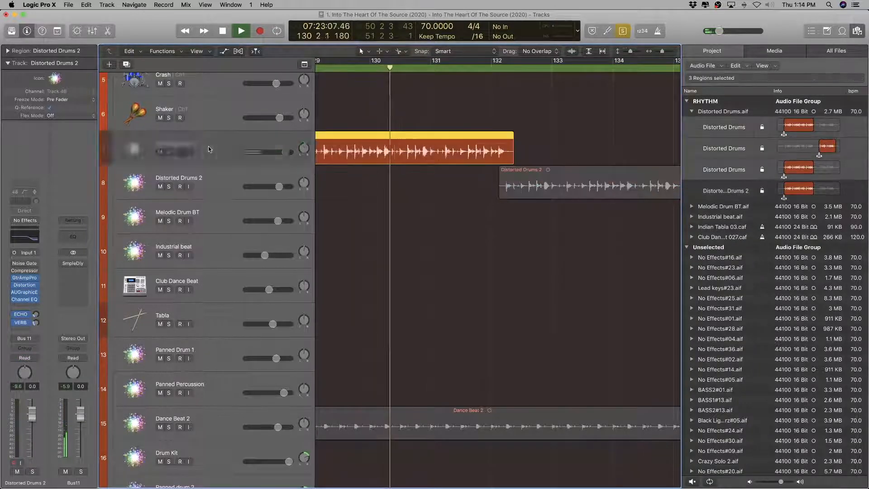
{"action": "left_click", "coordinate": [217, 180], "text": "shift"}
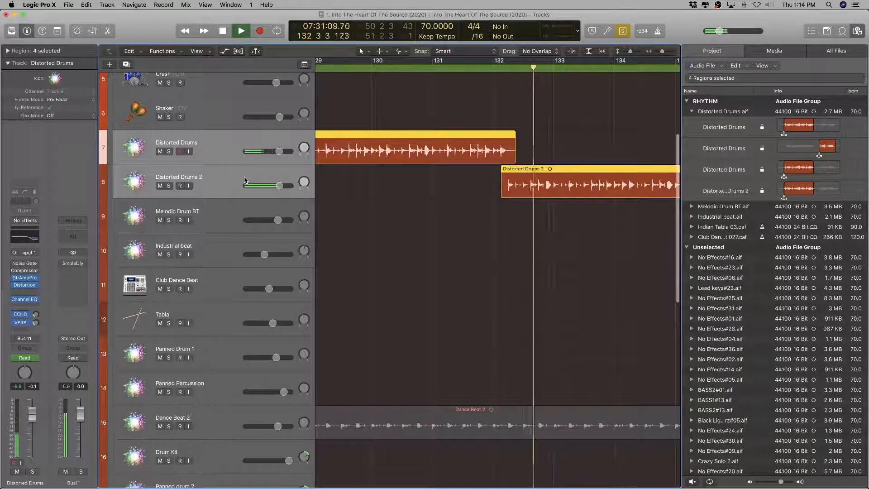
Step: Follow the playback from the Distorted Drums region into the Distorted Drums 2 region, and stop it partway through
{"action": "scroll", "coordinate": [244, 180], "scroll_direction": "down", "scroll_amount": 1}
{"action": "key", "text": "super+Left"}
{"action": "key", "text": "super+Left"}
{"action": "key", "text": "super+Left"}
{"action": "scroll", "coordinate": [428, 222], "scroll_direction": "right", "scroll_amount": 5}
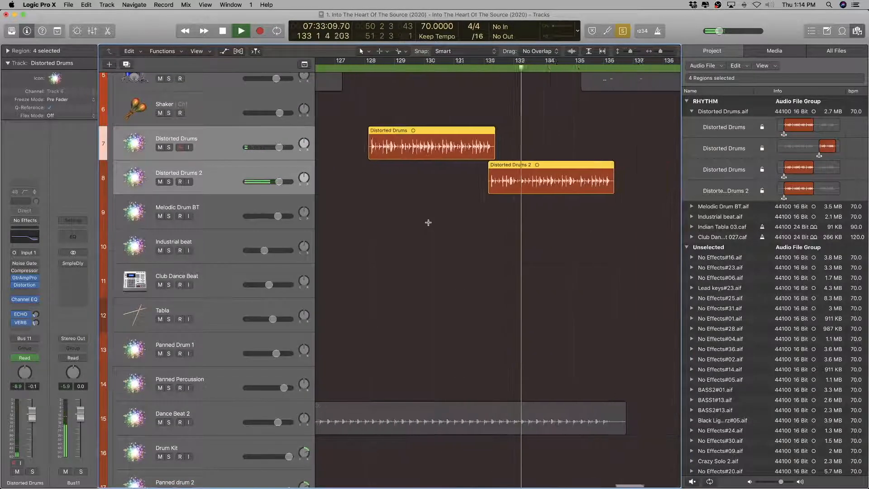
{"action": "key", "text": "super+Left"}
{"action": "key", "text": "super+Left"}
{"action": "key", "text": "super+Right"}
{"action": "key", "text": "super+Right"}
{"action": "key", "text": "super+Right"}
{"action": "key", "text": "super+Right"}
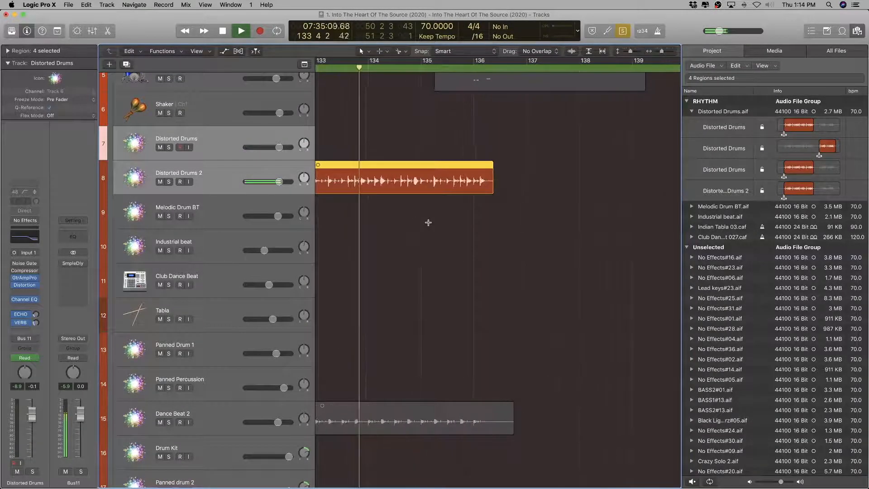
{"action": "key", "text": "space"}
Step: Look over the Chilled BT 2 and Club Beat tracks within the whole arrangement and compare them with their source files
{"action": "key", "text": "super+Left"}
{"action": "key", "text": "super+Left"}
{"action": "key", "text": "super+Left"}
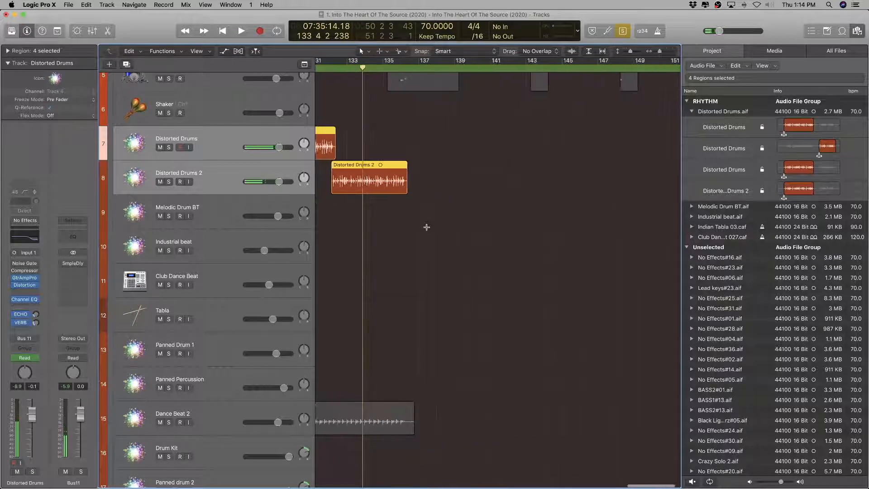
{"action": "scroll", "coordinate": [427, 227], "scroll_direction": "down", "scroll_amount": 1}
{"action": "key", "text": "super+Left"}
{"action": "key", "text": "super+Left"}
{"action": "key", "text": "super+Left"}
{"action": "key", "text": "super+Left"}
{"action": "key", "text": "super+Left"}
{"action": "key", "text": "super+Left"}
{"action": "key", "text": "super+Up"}
{"action": "key", "text": "super+Up"}
{"action": "key", "text": "super+Up"}
{"action": "key", "text": "super+Up"}
{"action": "key", "text": "super+Up"}
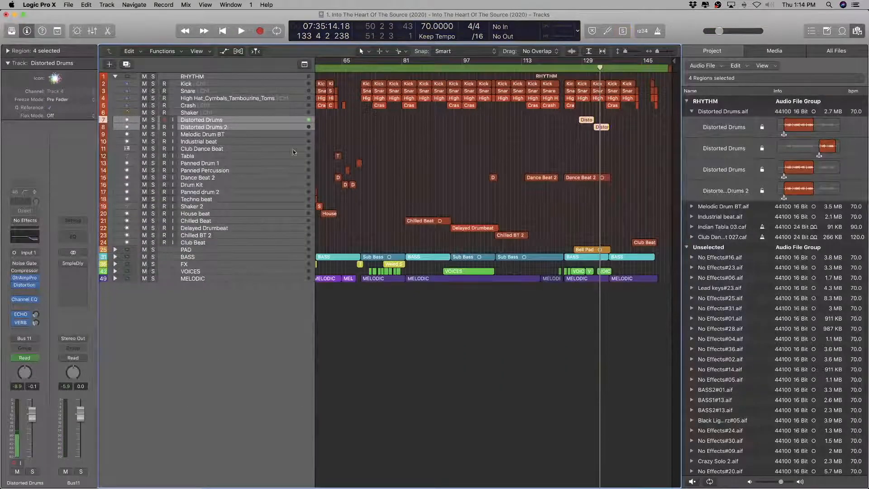
{"action": "key", "text": "super+Down"}
{"action": "key", "text": "super+Down"}
{"action": "key", "text": "super+Down"}
{"action": "key", "text": "super+Down"}
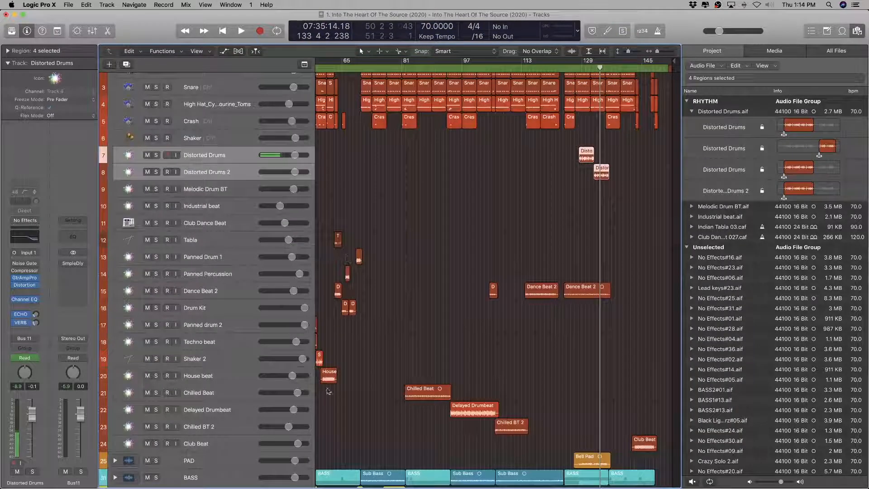
{"action": "left_click", "coordinate": [194, 430]}
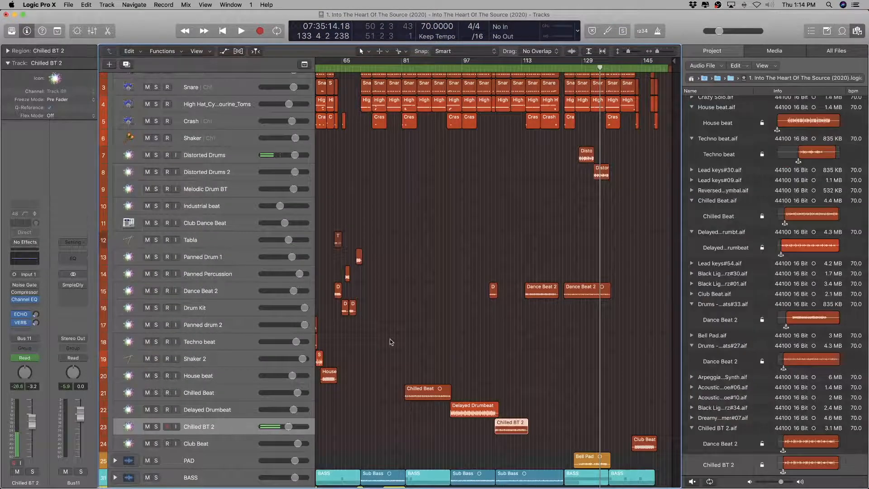
{"action": "key", "text": "Down"}
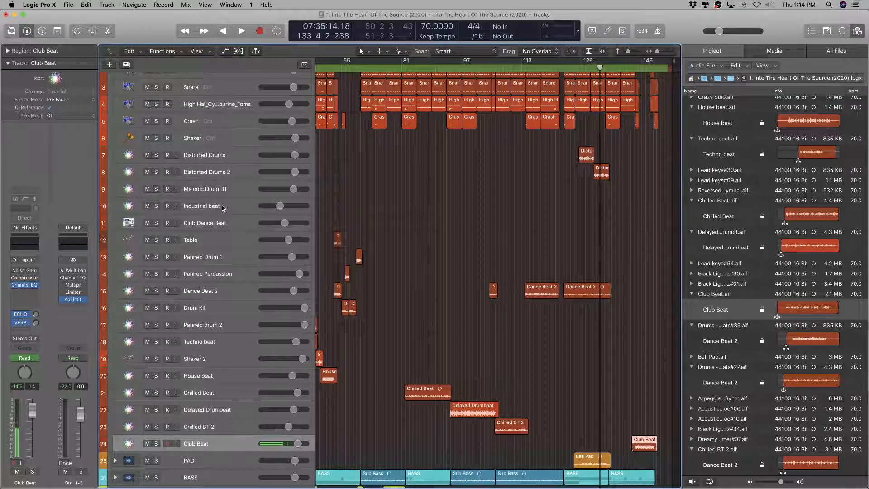
Step: Collapse the regions under Distorted Drums.aif in the RHYTHM file group and check the Tabla track's source file there
{"action": "scroll", "coordinate": [785, 257], "scroll_direction": "up", "scroll_amount": 20}
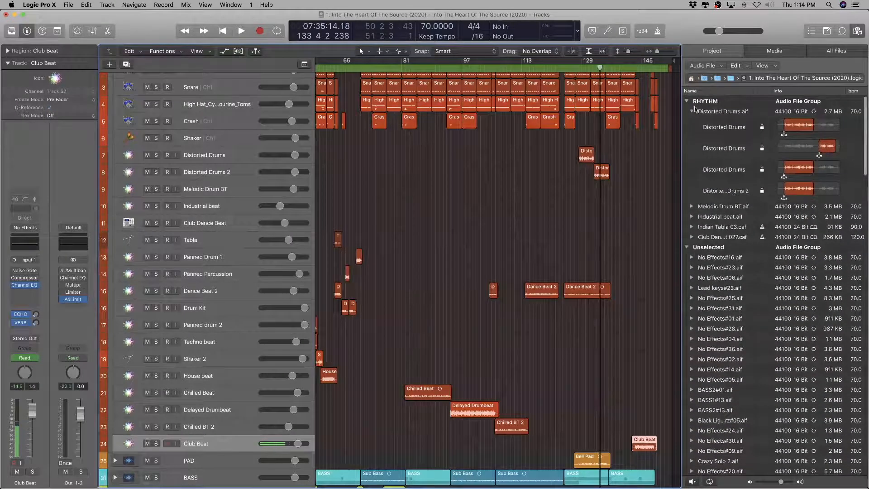
{"action": "left_click", "coordinate": [692, 111]}
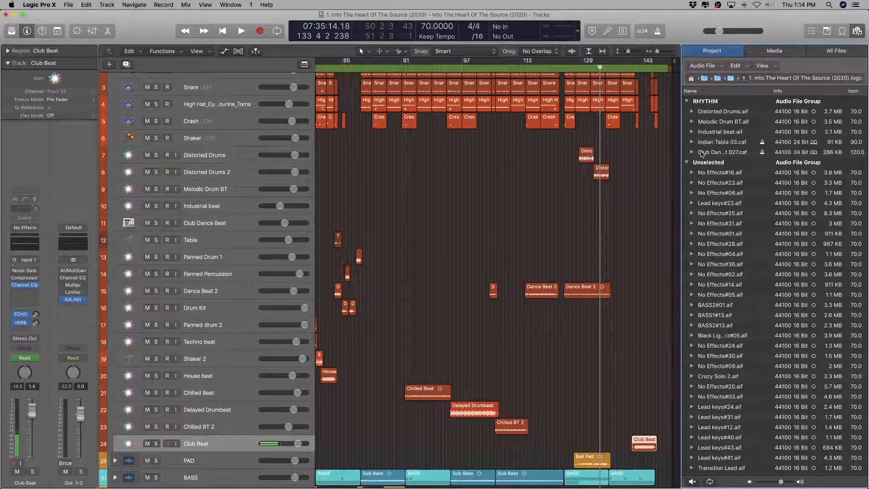
{"action": "left_click", "coordinate": [209, 237]}
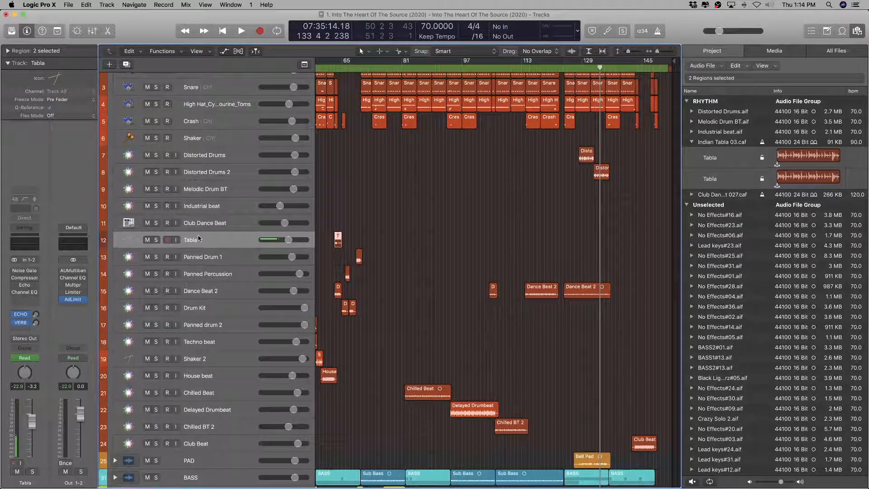
Step: Select the tracks from Panned Drum 1 to Club Beat and look through their source files in the Unselected file group
{"action": "left_click", "coordinate": [199, 257]}
{"action": "scroll", "coordinate": [221, 395], "scroll_direction": "down", "scroll_amount": 5}
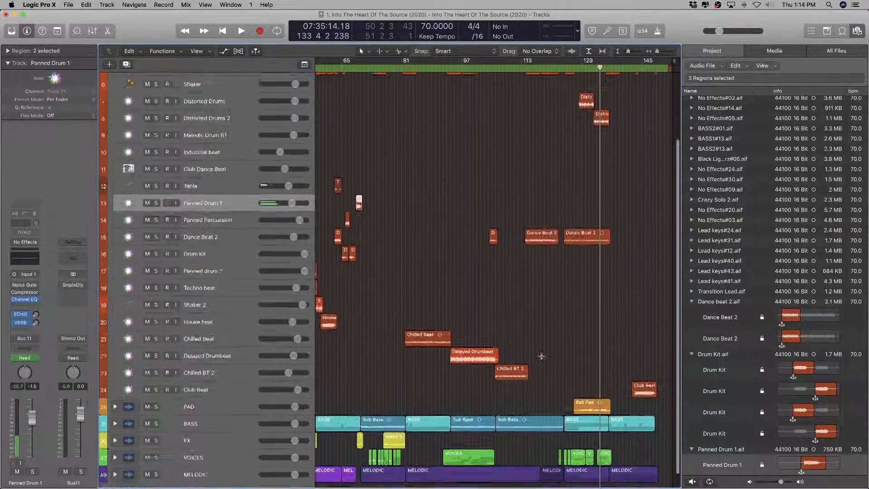
{"action": "left_click", "coordinate": [238, 372], "text": "shift"}
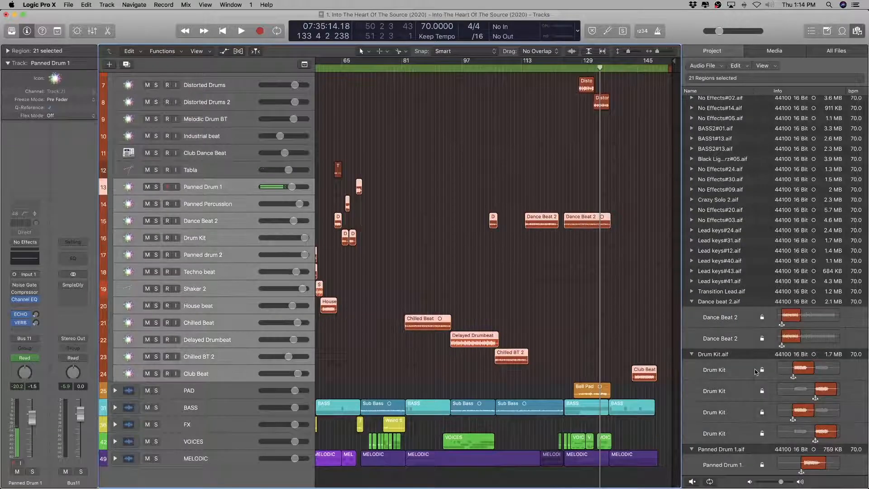
{"action": "scroll", "coordinate": [755, 371], "scroll_direction": "down", "scroll_amount": 15}
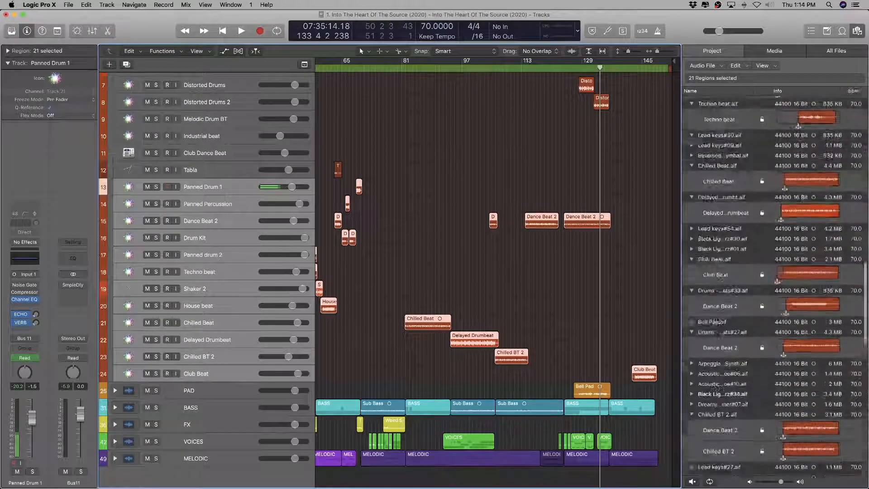
{"action": "scroll", "coordinate": [711, 322], "scroll_direction": "down", "scroll_amount": 15}
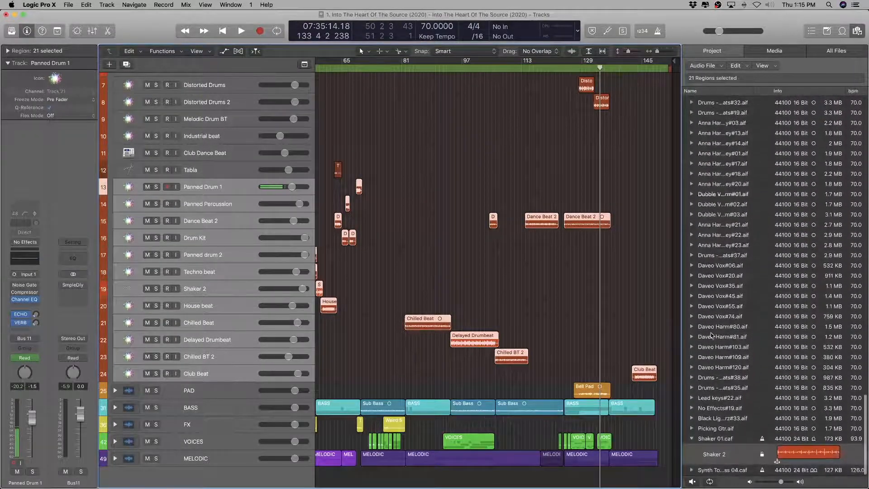
{"action": "scroll", "coordinate": [710, 344], "scroll_direction": "up", "scroll_amount": 10}
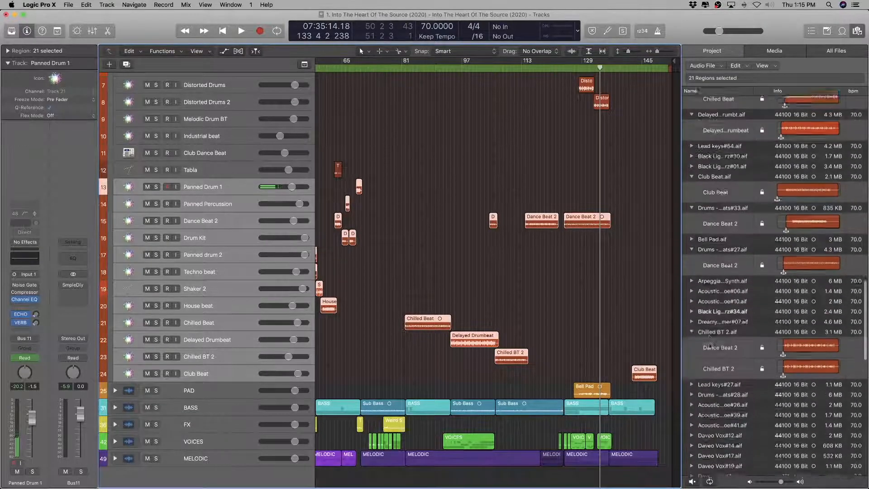
Step: Select the files Chilled BT 2.aif, Drums - Beats#27.aif, Drums - Beats#33.aif, Club Beat.aif and the Delayed Drumbeat source file together
{"action": "left_click", "coordinate": [712, 340]}
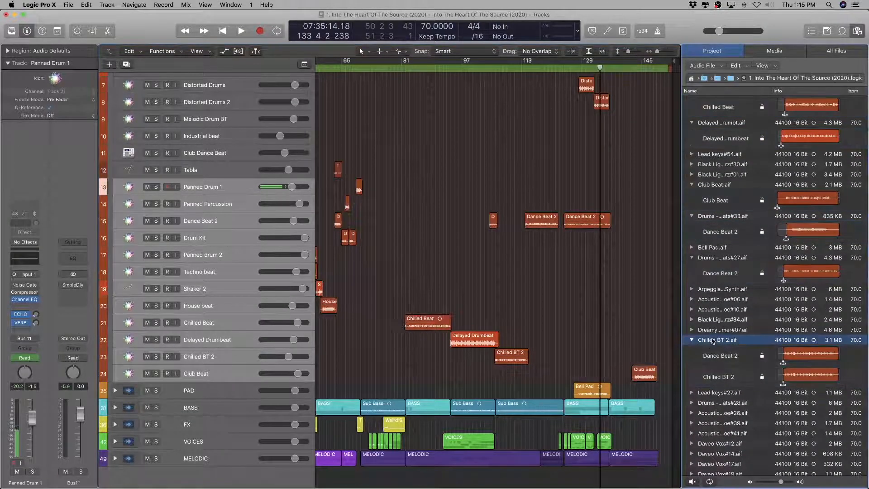
{"action": "left_click", "coordinate": [709, 258], "text": "super"}
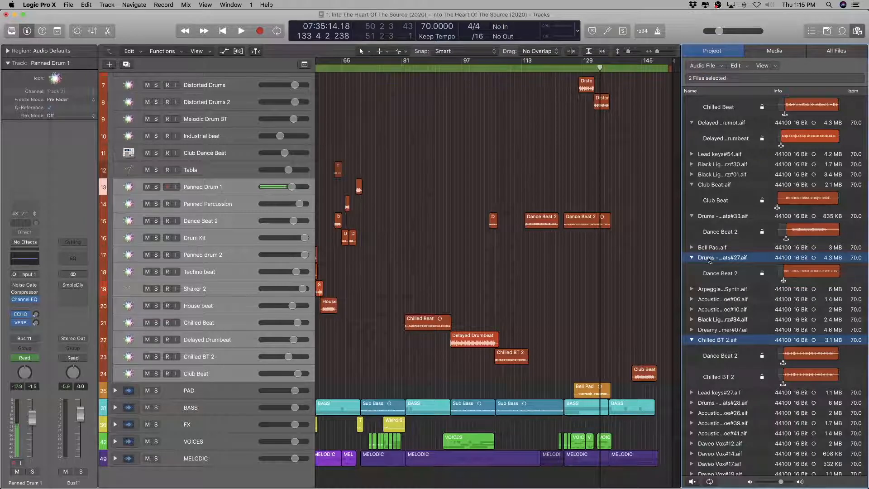
{"action": "left_click", "coordinate": [712, 217], "text": "super"}
{"action": "left_click", "coordinate": [715, 185], "text": "super"}
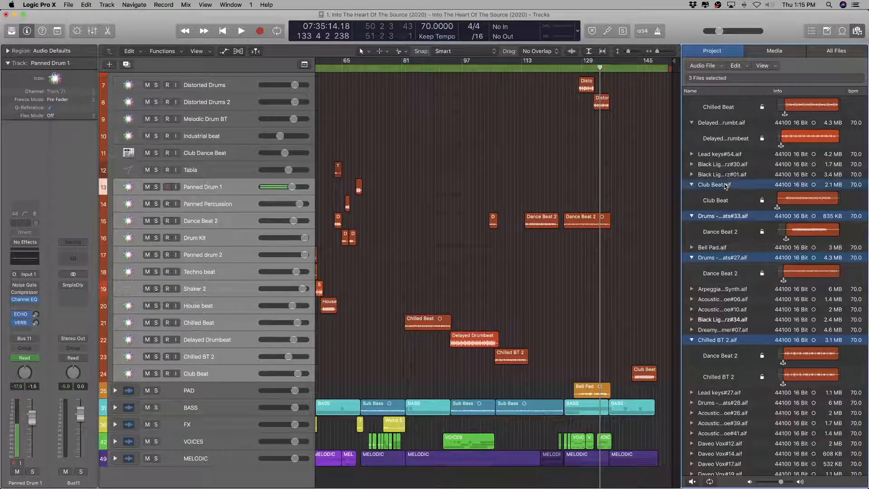
{"action": "left_click", "coordinate": [719, 123], "text": "super"}
Step: Add Chilled Beat.aif, Techno beat.aif, House beat.aif and Panned drums 2.aif to the file selection
{"action": "scroll", "coordinate": [715, 263], "scroll_direction": "up", "scroll_amount": 8}
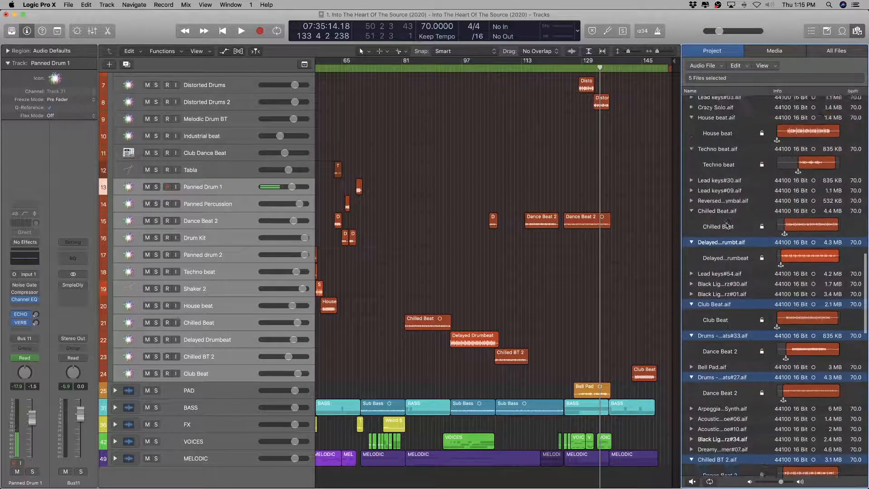
{"action": "left_click", "coordinate": [712, 283], "text": "super"}
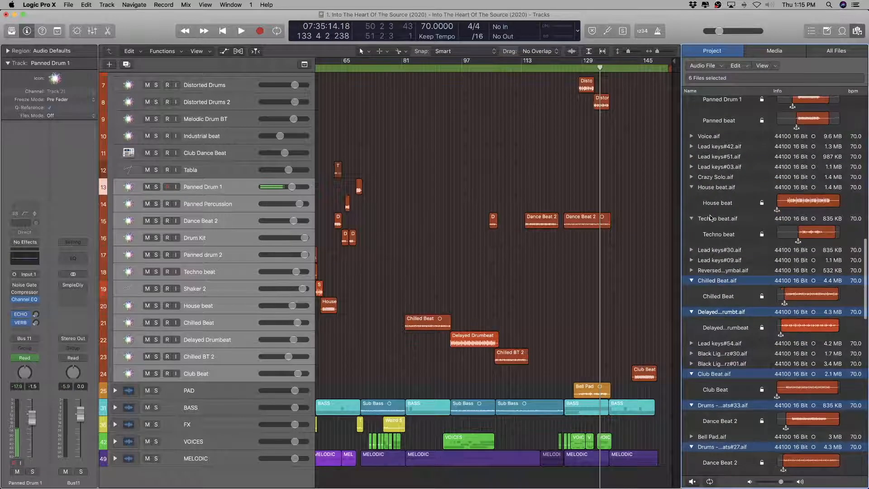
{"action": "left_click", "coordinate": [711, 189], "text": "super"}
{"action": "scroll", "coordinate": [710, 218], "scroll_direction": "up", "scroll_amount": 10}
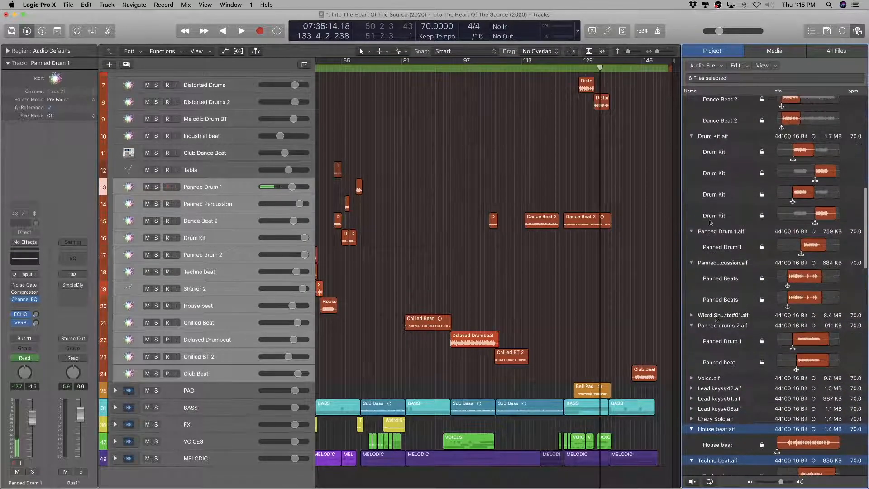
{"action": "left_click", "coordinate": [708, 329], "text": "super"}
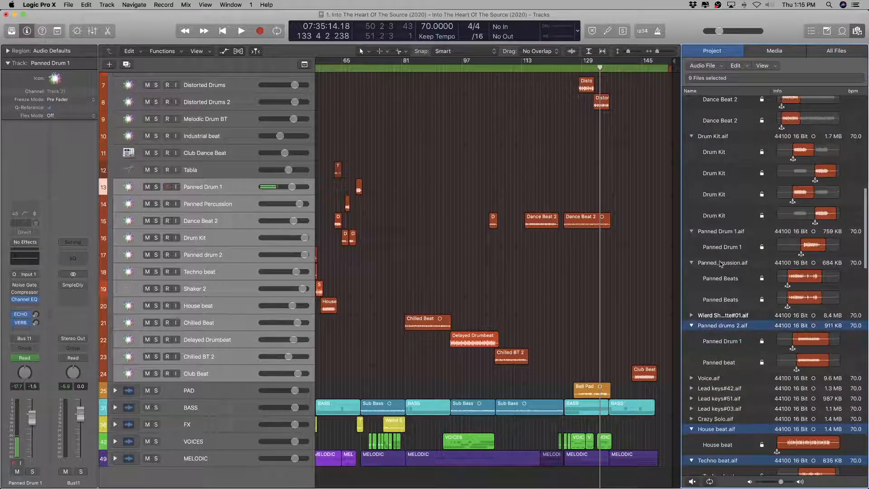
Step: Extend the file selection with Panned Percussion.aif, Panned Drum 1.aif, Drum Kit.aif and Dance beat 2.aif
{"action": "scroll", "coordinate": [719, 290], "scroll_direction": "up", "scroll_amount": 5}
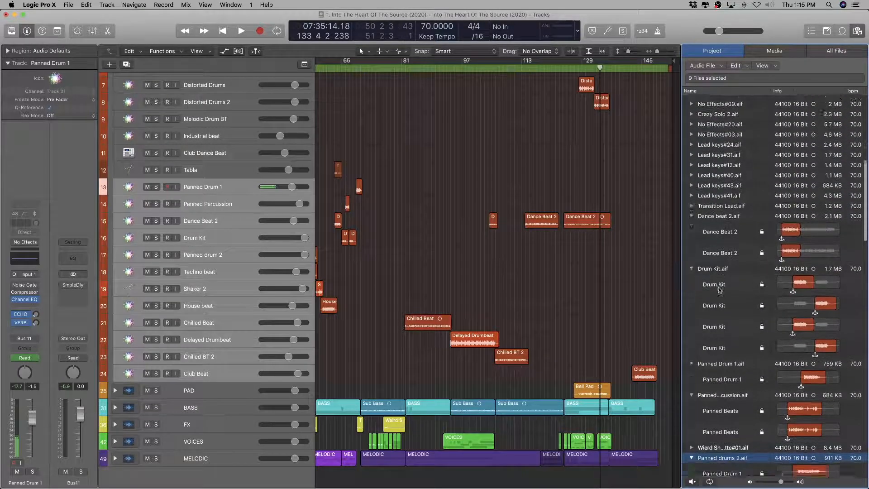
{"action": "scroll", "coordinate": [720, 289], "scroll_direction": "down", "scroll_amount": 3}
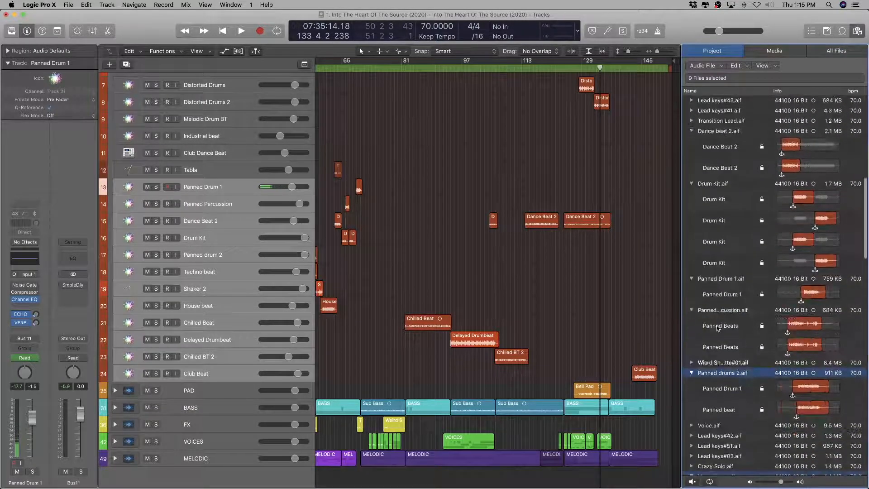
{"action": "left_click", "coordinate": [708, 311], "text": "super"}
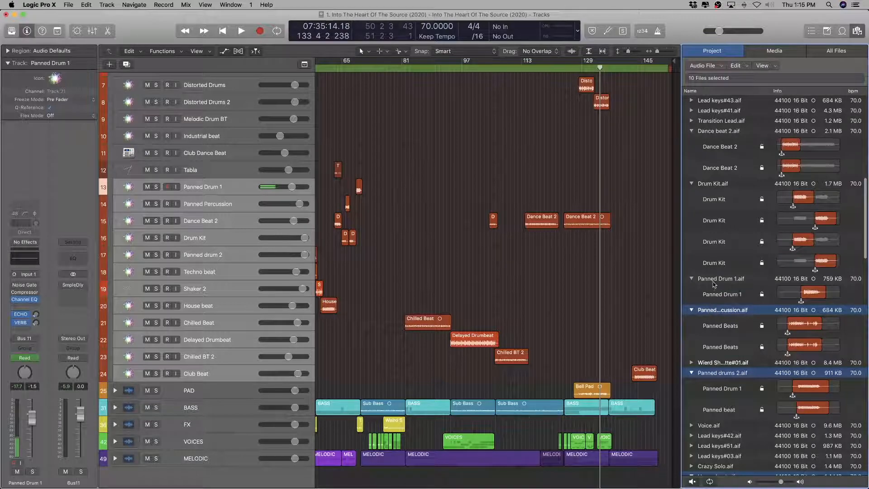
{"action": "left_click", "coordinate": [714, 279], "text": "super"}
{"action": "left_click", "coordinate": [713, 184], "text": "super"}
{"action": "left_click", "coordinate": [714, 132], "text": "super"}
Step: Include Shaker 01.caf in the selection and move the selected drum files to the end of the Unselected group
{"action": "scroll", "coordinate": [709, 237], "scroll_direction": "up", "scroll_amount": 20}
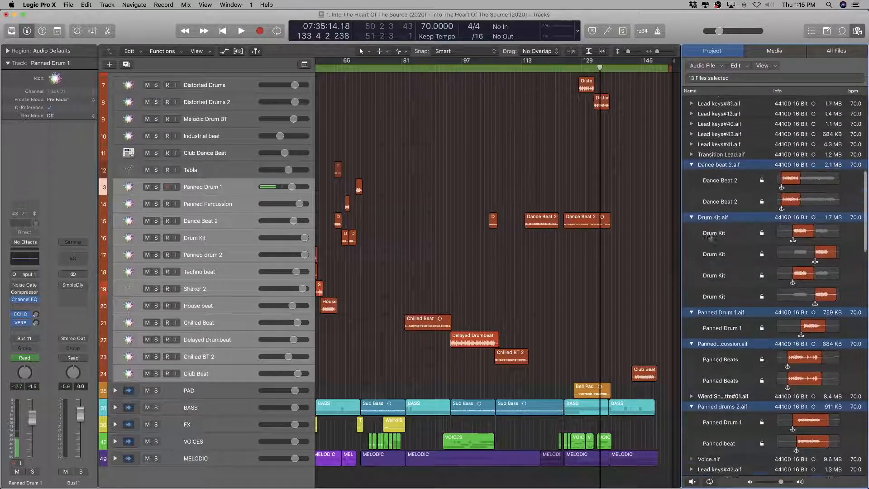
{"action": "scroll", "coordinate": [709, 236], "scroll_direction": "down", "scroll_amount": 20}
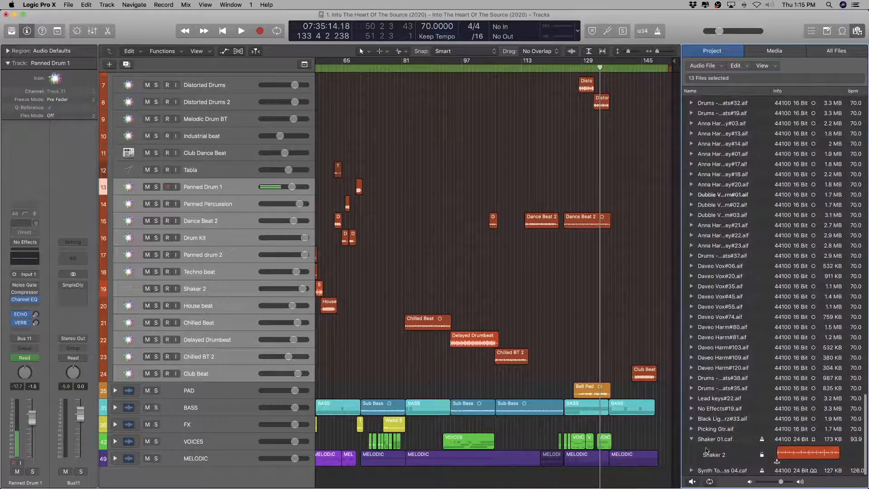
{"action": "left_click_drag", "start_coordinate": [705, 447], "coordinate": [809, 476]}
{"action": "scroll", "coordinate": [806, 462], "scroll_direction": "up", "scroll_amount": 15}
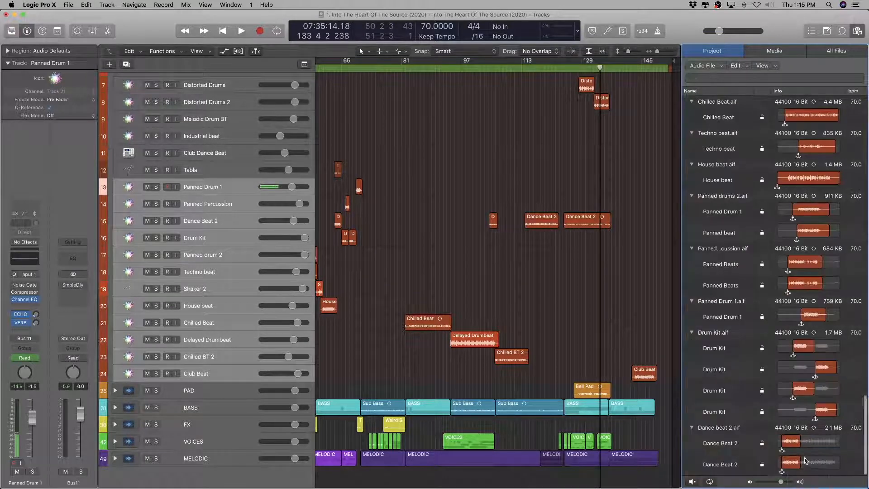
{"action": "scroll", "coordinate": [804, 460], "scroll_direction": "down", "scroll_amount": 5}
{"action": "scroll", "coordinate": [805, 459], "scroll_direction": "up", "scroll_amount": 3}
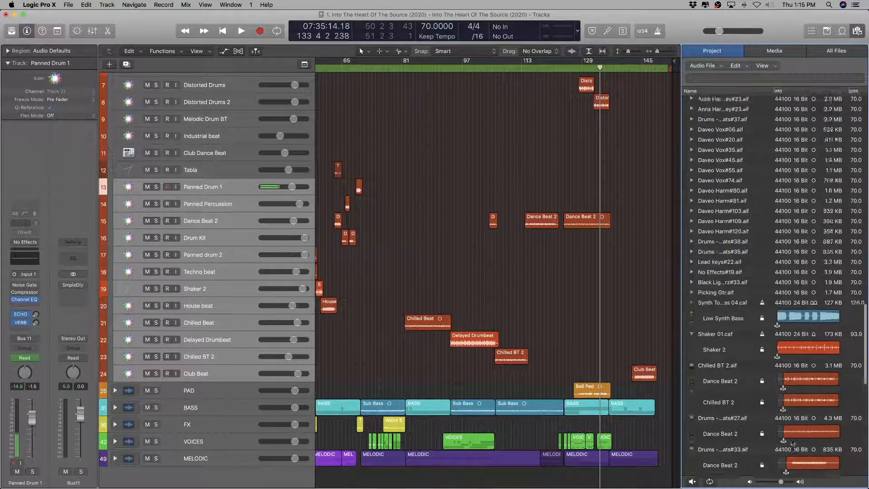
Step: Collapse all files and groups in the project file list, and reopen the Unselected group down to Dance beat 2.aif
{"action": "left_click", "coordinate": [756, 357]}
{"action": "key", "text": "super+a"}
{"action": "key", "text": "Left"}
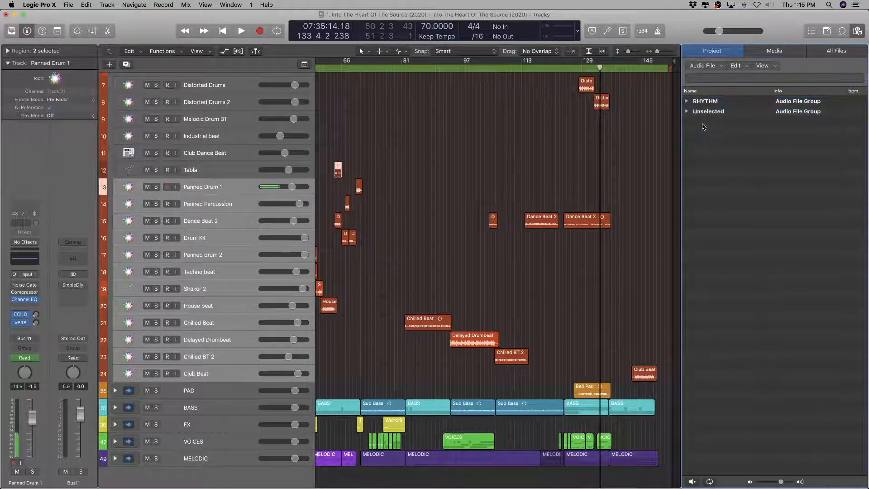
{"action": "left_click", "coordinate": [687, 111]}
{"action": "scroll", "coordinate": [773, 285], "scroll_direction": "down", "scroll_amount": 3}
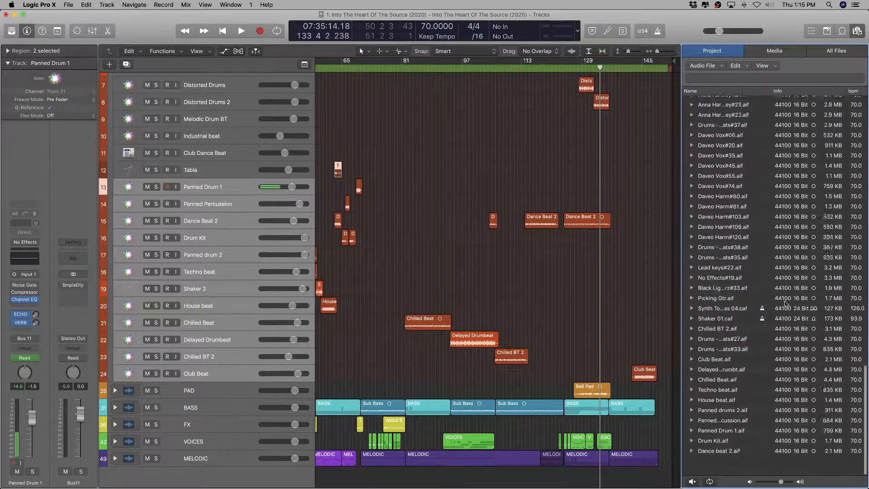
{"action": "left_click", "coordinate": [712, 471]}
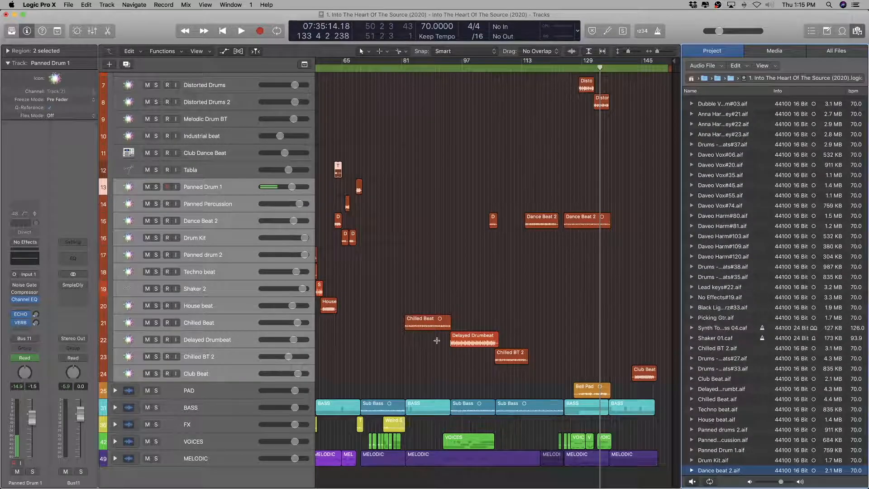
Step: Reselect the tracks from Panned Drum 1 to Club Beat and move the files Shaker 01.caf through Dance beat 2.aif out of the Unselected group
{"action": "left_click", "coordinate": [204, 184]}
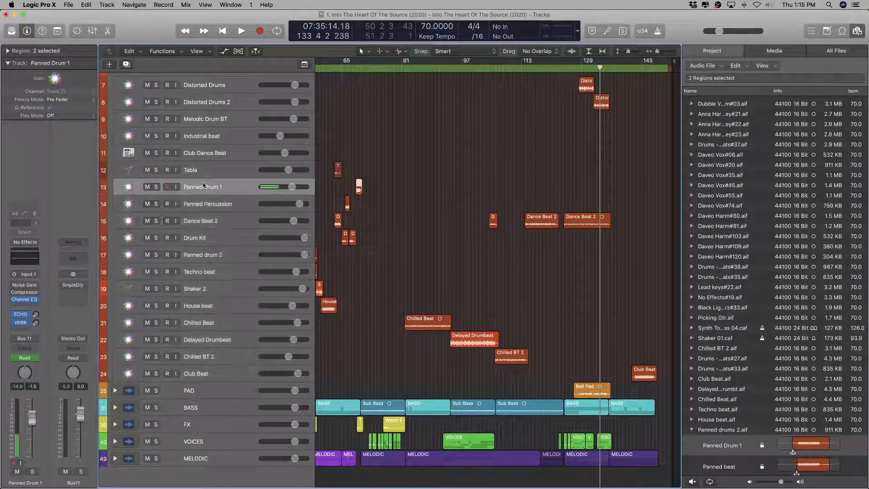
{"action": "left_click", "coordinate": [214, 373], "text": "shift"}
{"action": "left_click", "coordinate": [732, 340]}
{"action": "scroll", "coordinate": [719, 407], "scroll_direction": "down", "scroll_amount": 10}
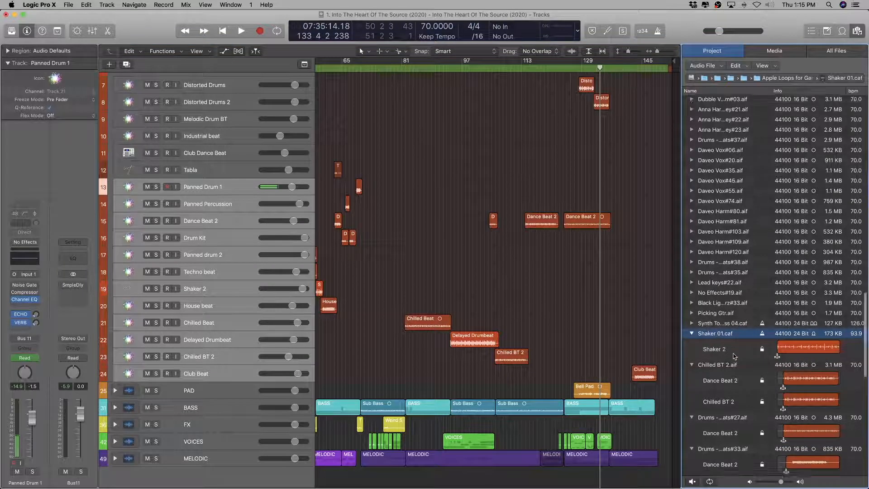
{"action": "key", "text": "super+a"}
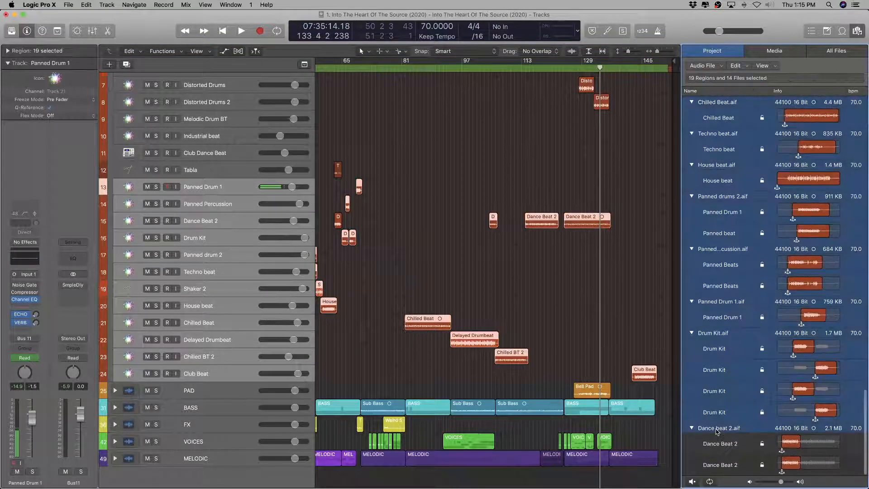
{"action": "left_click_drag", "start_coordinate": [714, 442], "coordinate": [693, 474]}
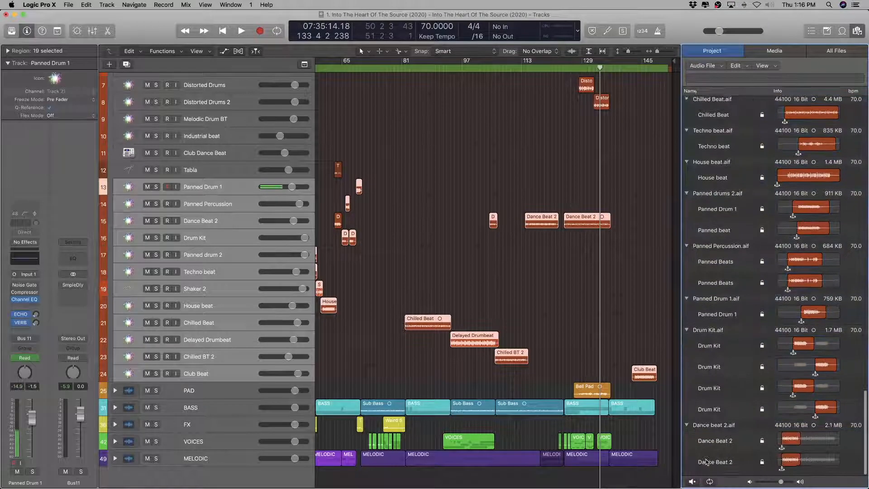
Step: Collapse the Unselected group and the regions under the ungrouped files from Shaker 01.caf to Dance beat 2.aif
{"action": "scroll", "coordinate": [705, 430], "scroll_direction": "up", "scroll_amount": 12}
{"action": "scroll", "coordinate": [704, 398], "scroll_direction": "up", "scroll_amount": 10}
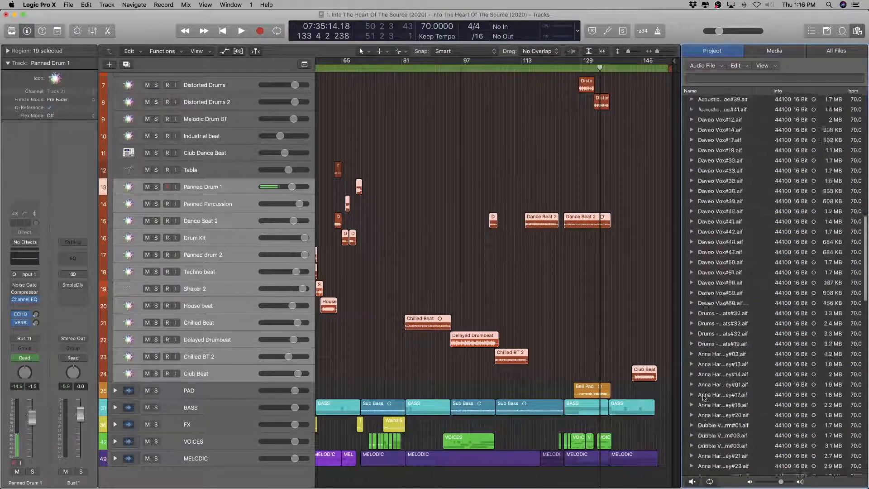
{"action": "left_click", "coordinate": [687, 111]}
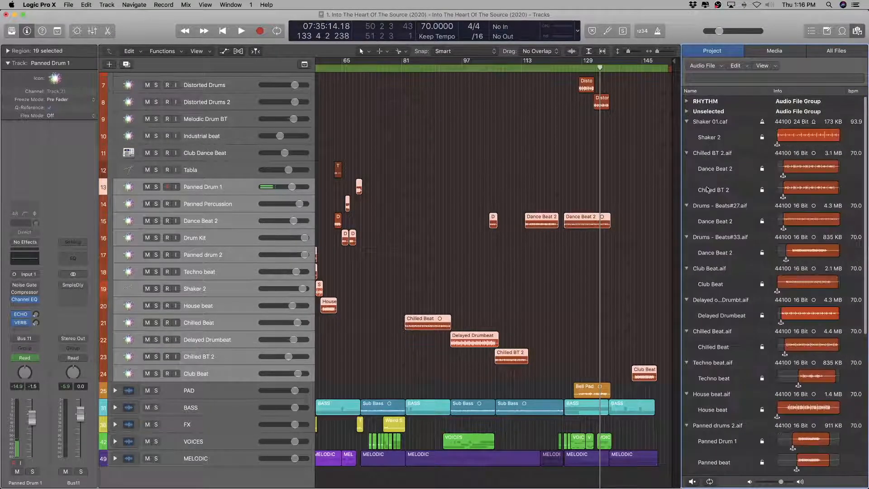
{"action": "left_click", "coordinate": [696, 122]}
{"action": "scroll", "coordinate": [717, 329], "scroll_direction": "down", "scroll_amount": 10}
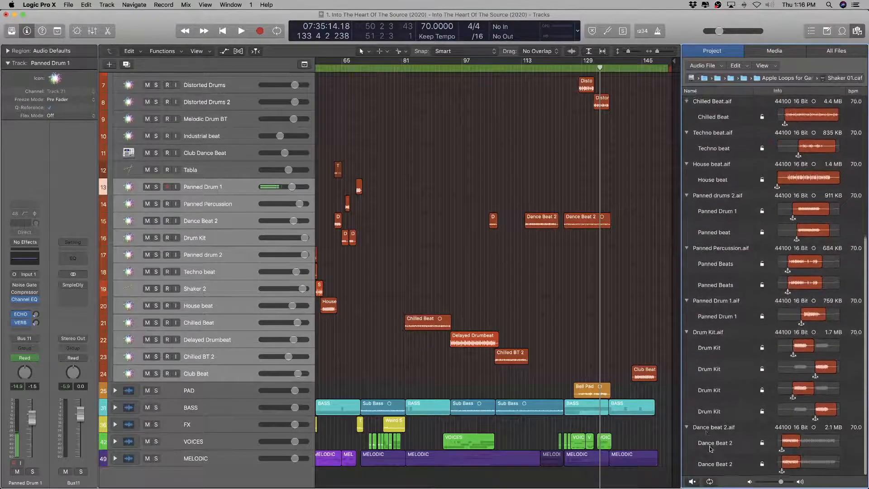
{"action": "key", "text": "super+a"}
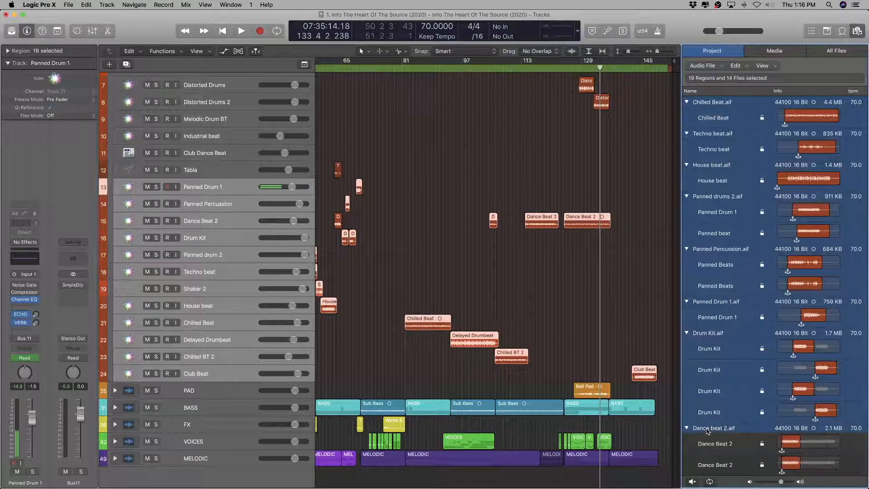
{"action": "key", "text": "Left"}
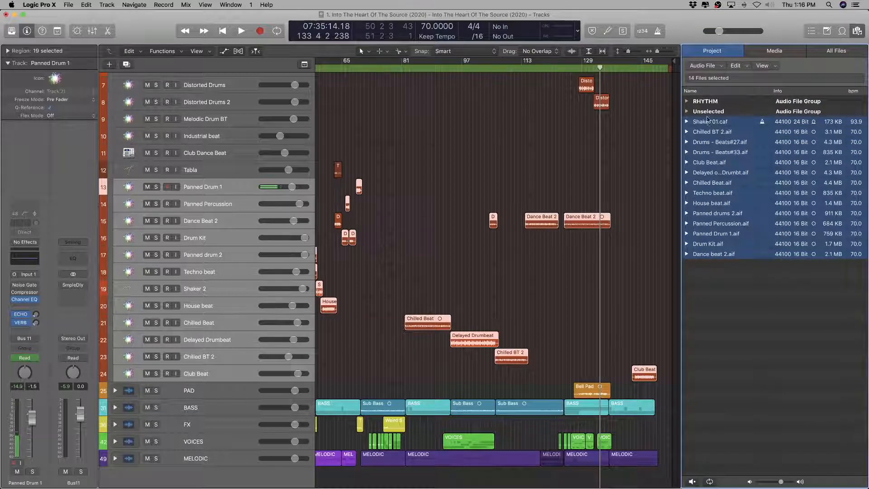
Step: Move the ungrouped files, Shaker 01.caf through Dance beat 2.aif, into the RHYTHM file group and leave the Unselected group collapsed
{"action": "left_click", "coordinate": [687, 110]}
{"action": "left_click", "coordinate": [687, 112]}
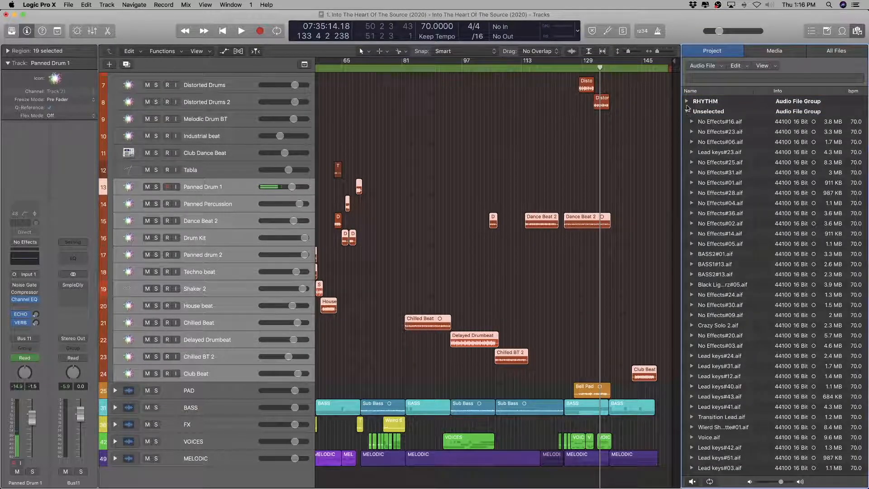
{"action": "left_click", "coordinate": [687, 109]}
Step: Show the whole arrangement, clear the region selection and check the Distorted Drums track's source file in the RHYTHM group
{"action": "left_click", "coordinate": [423, 217], "text": "ctrl+alt"}
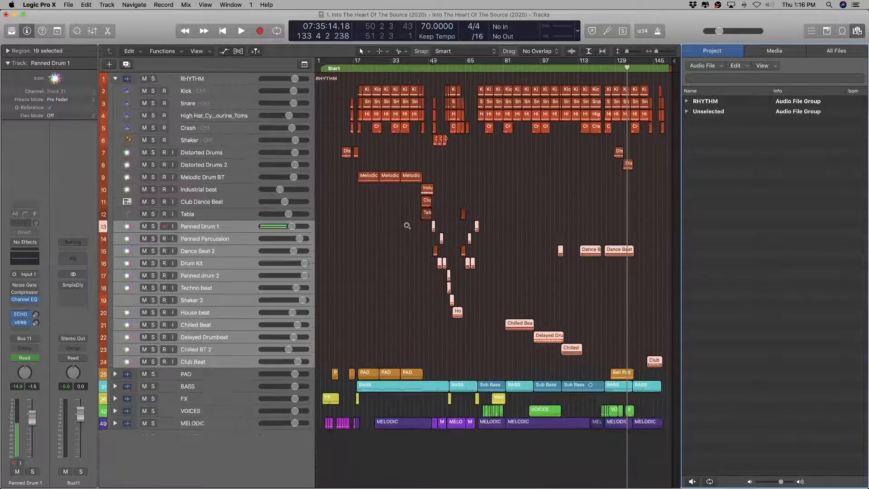
{"action": "scroll", "coordinate": [408, 225], "scroll_direction": "down", "scroll_amount": 3}
{"action": "left_click", "coordinate": [385, 260]}
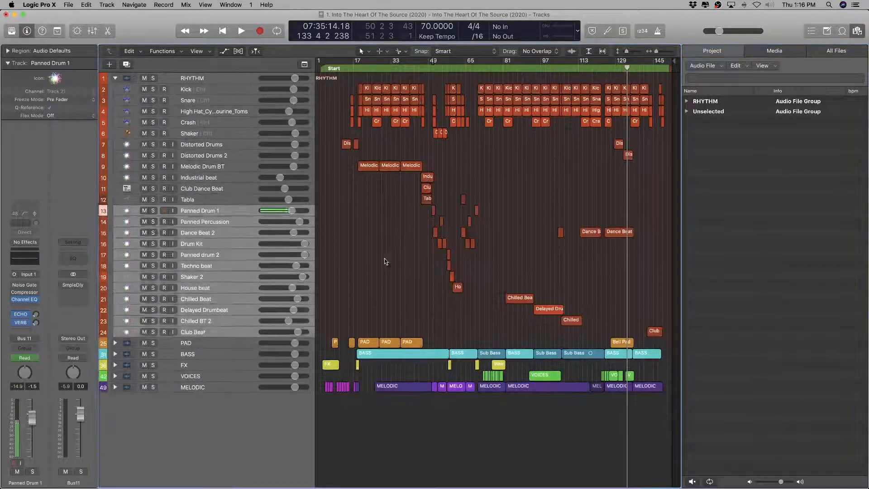
{"action": "left_click", "coordinate": [206, 146]}
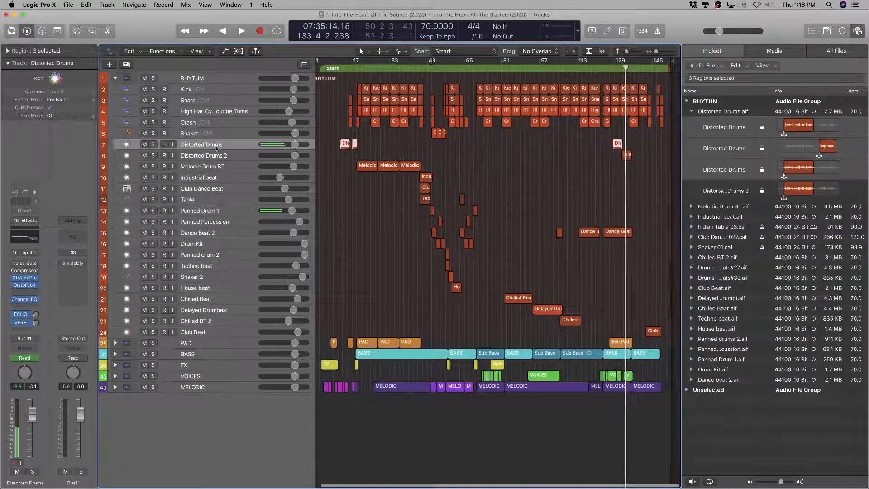
Step: Select the tracks from Distorted Drums to Club Beat and check that their source files are all in the RHYTHM file group
{"action": "left_click", "coordinate": [203, 334], "text": "shift"}
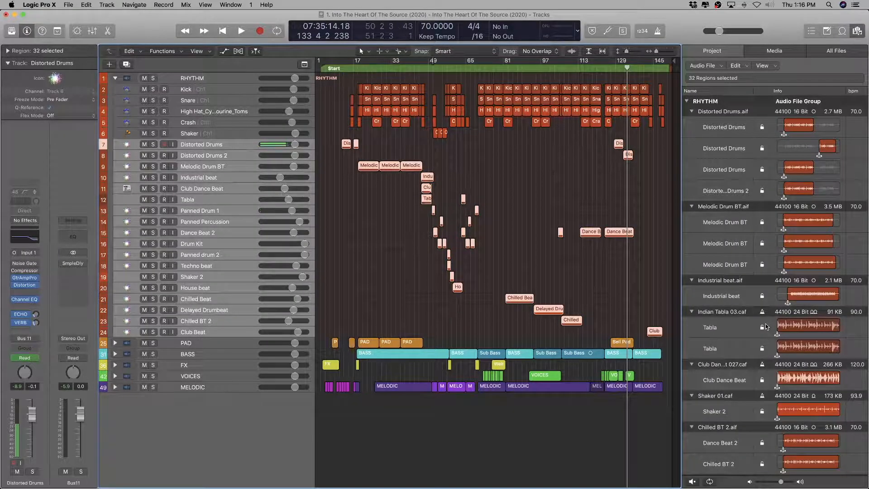
{"action": "scroll", "coordinate": [766, 327], "scroll_direction": "down", "scroll_amount": 12}
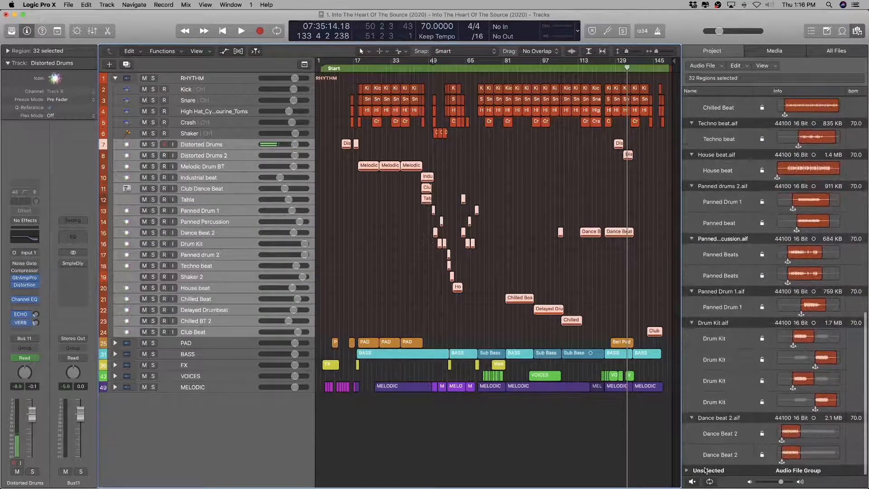
{"action": "scroll", "coordinate": [707, 426], "scroll_direction": "up", "scroll_amount": 12}
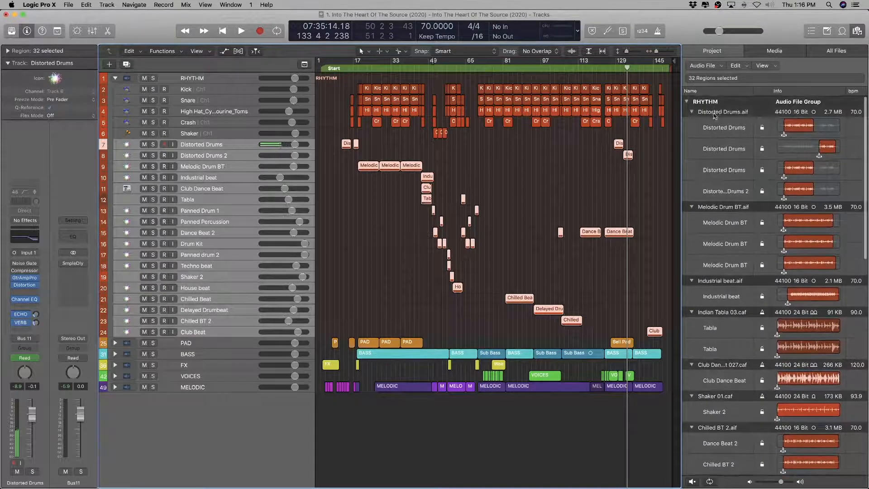
Step: Collapse everything in the project's audio file list, including the RHYTHM and Unselected file groups
{"action": "left_click", "coordinate": [716, 112]}
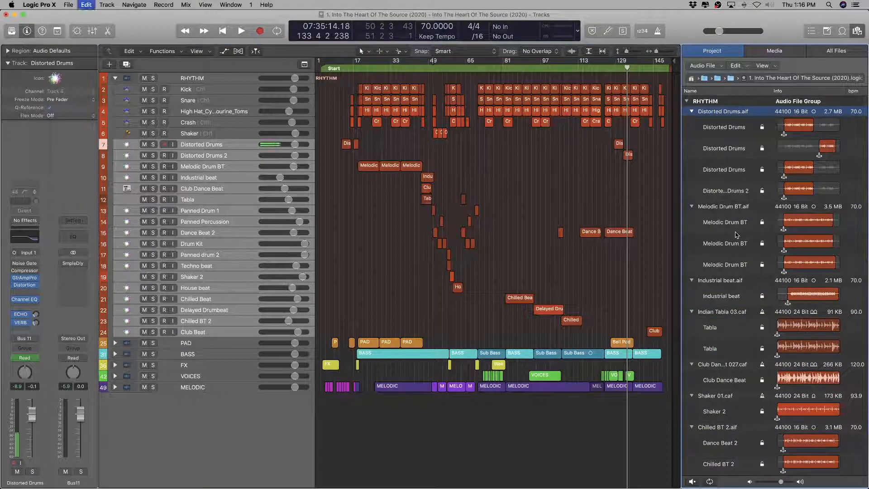
{"action": "key", "text": "super+a"}
{"action": "key", "text": "Left"}
{"action": "left_click", "coordinate": [734, 194]}
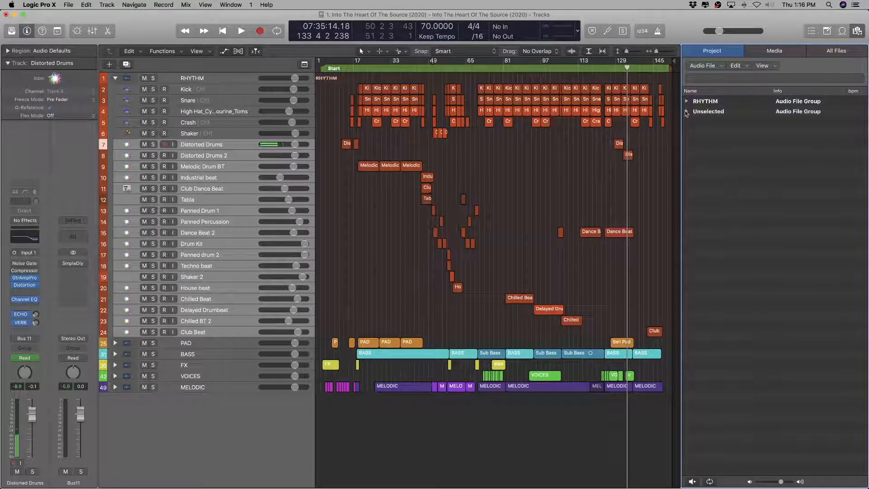
Step: Collapse the RHYTHM track stack and open the PAD stack with its Angel Pad track selected to reveal that track's source file
{"action": "left_click", "coordinate": [115, 79]}
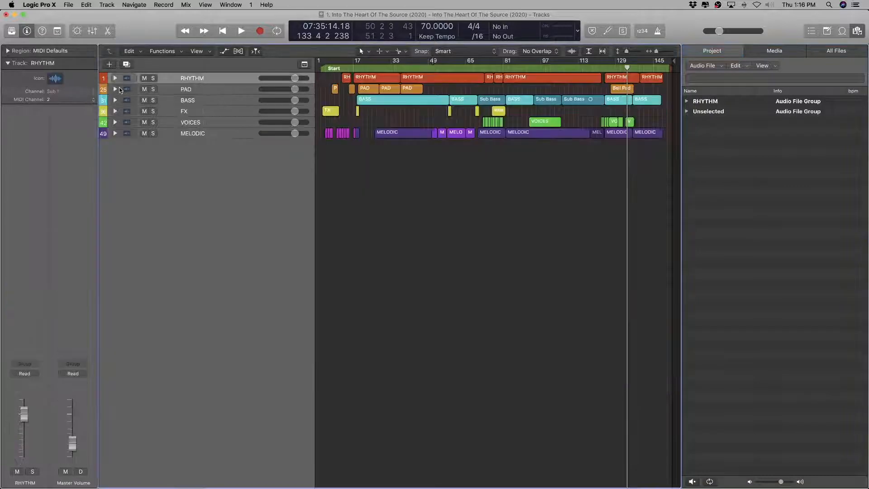
{"action": "left_click", "coordinate": [116, 90]}
{"action": "left_click", "coordinate": [222, 99]}
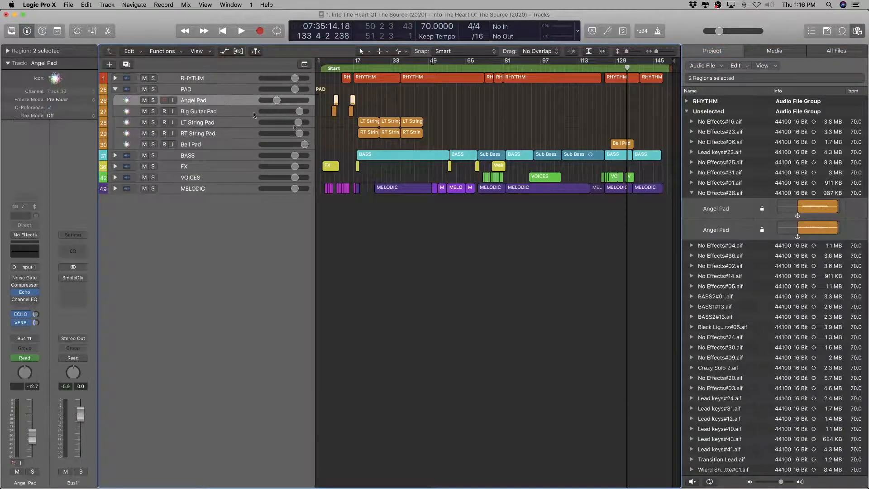
Step: Move the Big Guitar Pad track above the Angel Pad track
{"action": "key", "text": "z"}
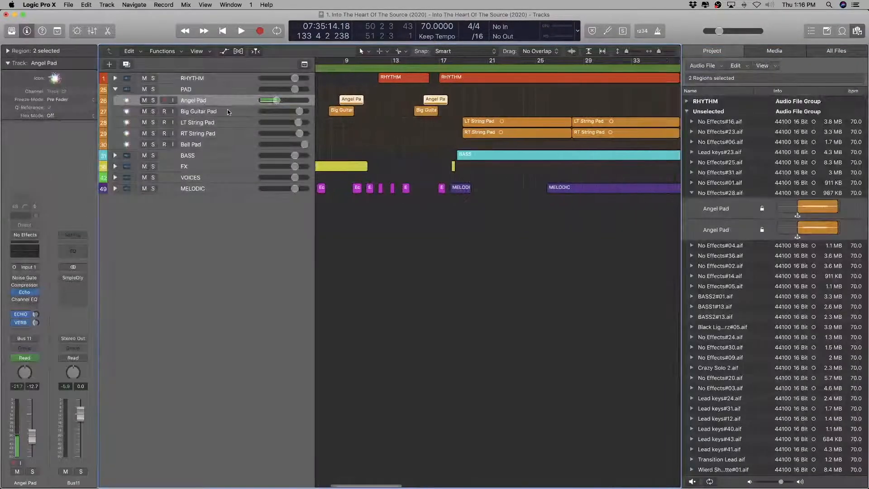
{"action": "left_click_drag", "start_coordinate": [228, 110], "coordinate": [225, 98]}
{"action": "key", "text": "super+Right"}
{"action": "key", "text": "super+Left"}
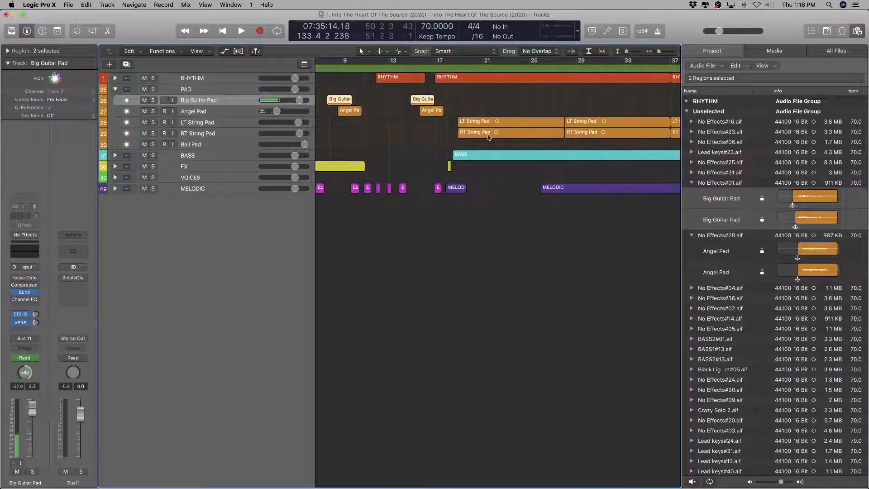
Step: Rename the audio file No Effects#01.aif as Big Guitar Pad, reusing the copied track name
{"action": "double_click", "coordinate": [201, 102]}
{"action": "key", "text": "super+c"}
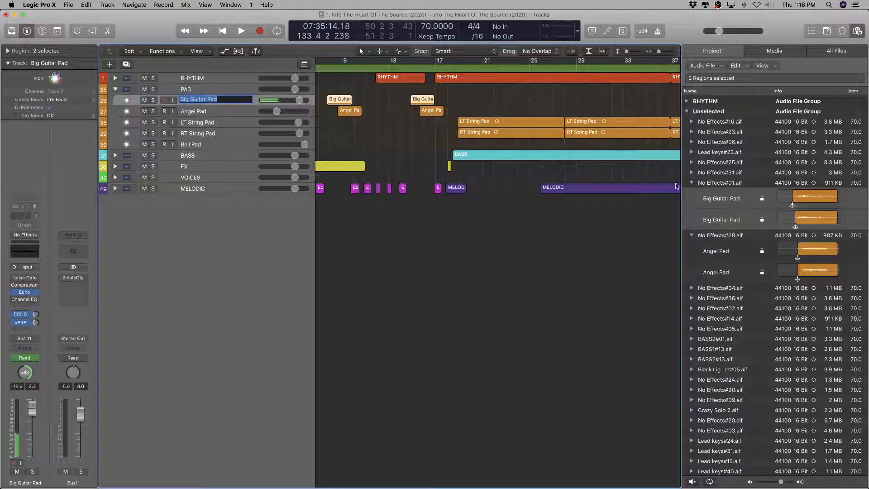
{"action": "double_click", "coordinate": [718, 183]}
{"action": "key", "text": "super+v"}
{"action": "key", "text": "Return"}
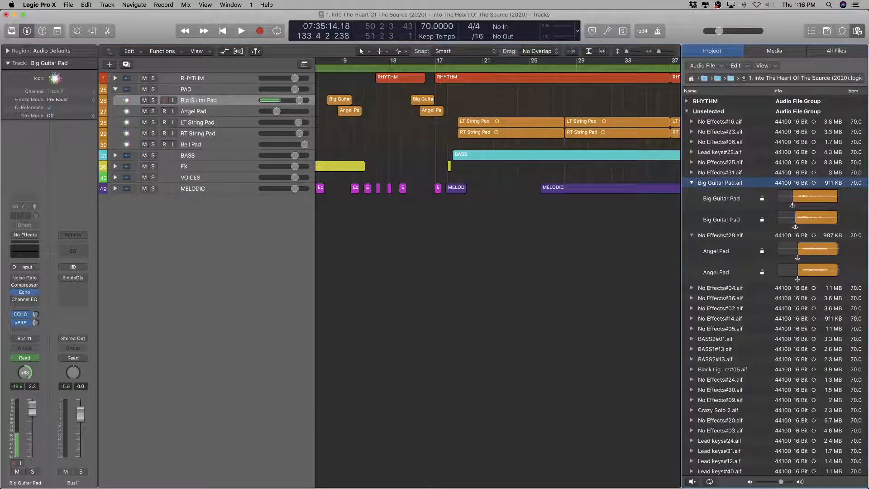
Step: Rename the audio file No Effects#28.aif as Angel Pad, reusing the copied track name
{"action": "left_click", "coordinate": [203, 110]}
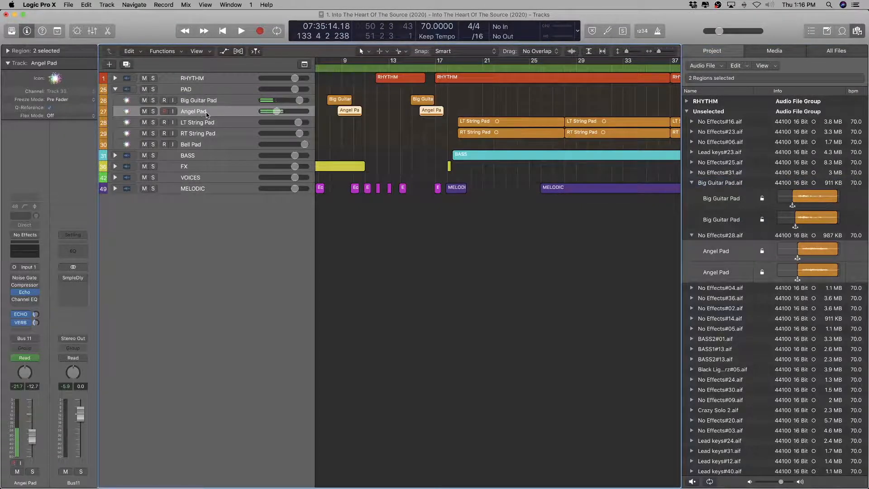
{"action": "double_click", "coordinate": [206, 111]}
{"action": "key", "text": "super+c"}
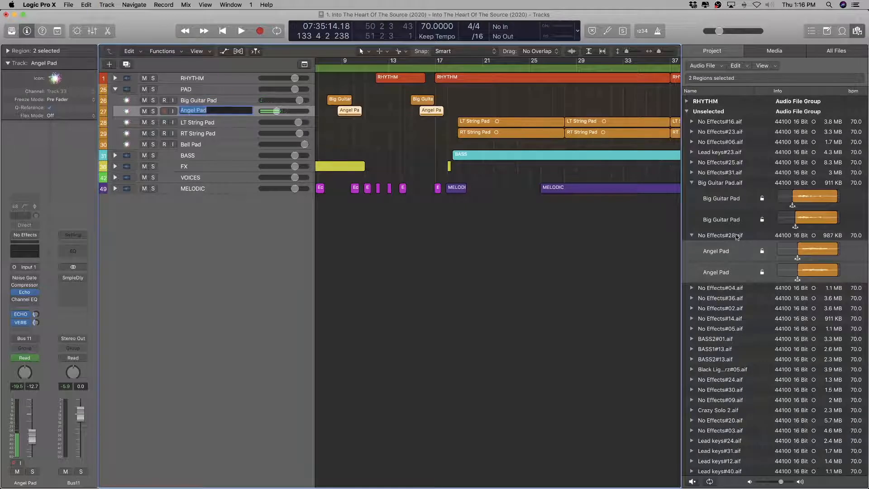
{"action": "double_click", "coordinate": [719, 236]}
{"action": "key", "text": "super+v"}
{"action": "key", "text": "Return"}
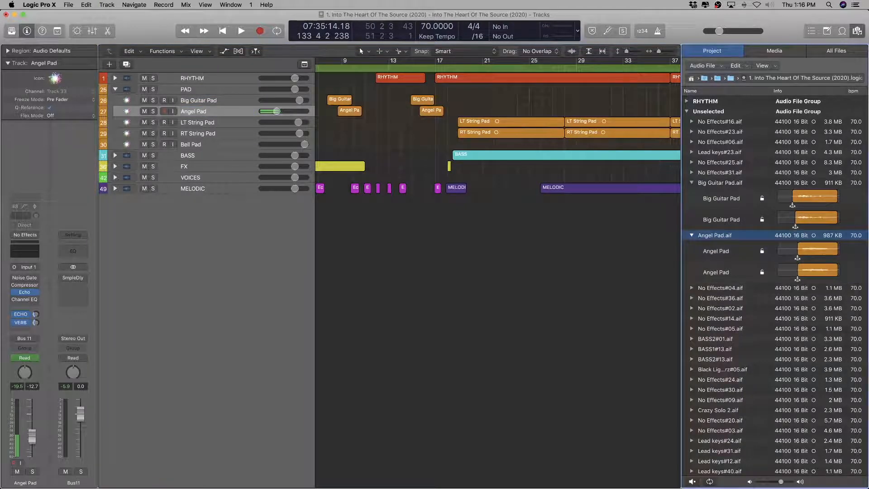
Step: Rename the LT String Pad track's audio file, No Effects#36.aif, as LT String Pad
{"action": "left_click", "coordinate": [234, 121]}
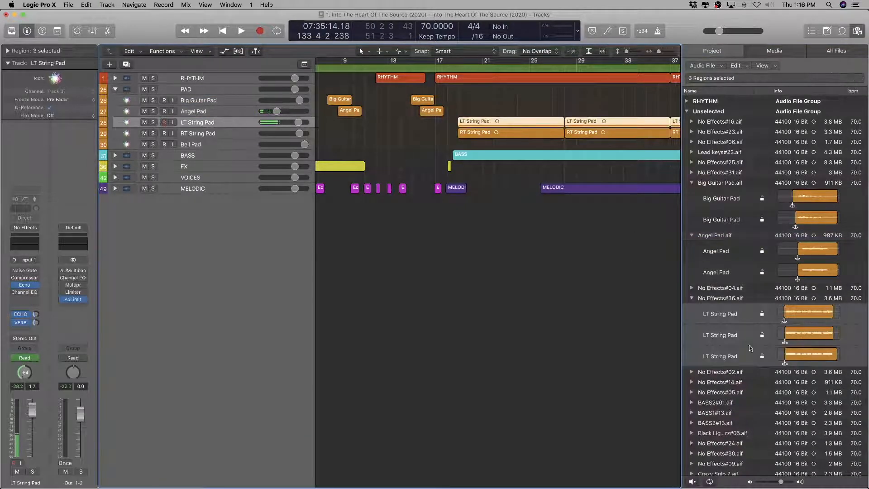
{"action": "double_click", "coordinate": [213, 123]}
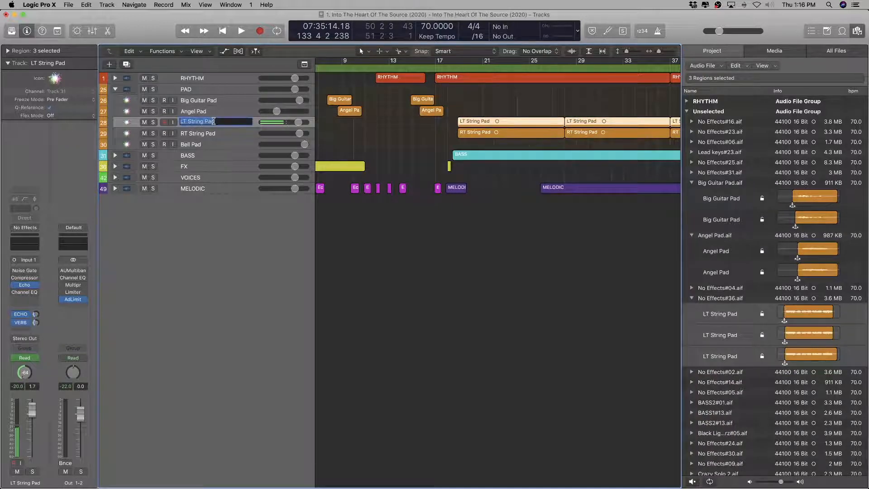
{"action": "double_click", "coordinate": [718, 298]}
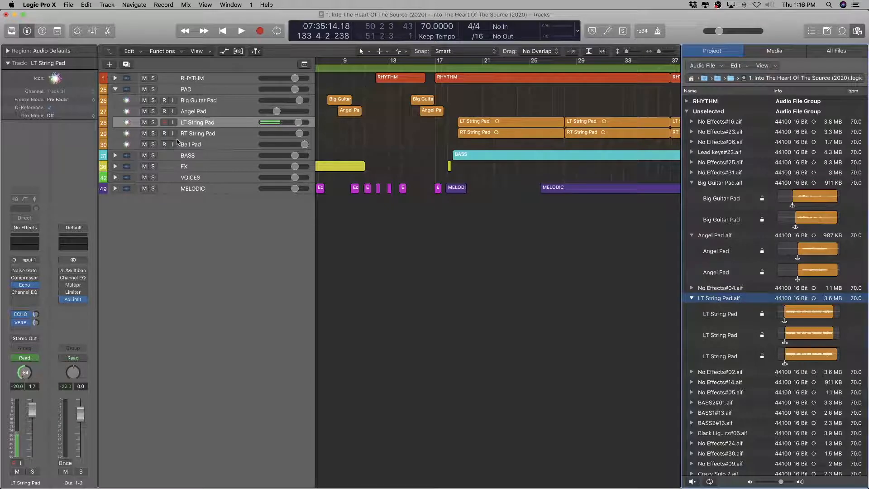
Step: Rename the audio file No Effects#02.aif as RT String Pad, reusing the copied track name
{"action": "left_click", "coordinate": [209, 134]}
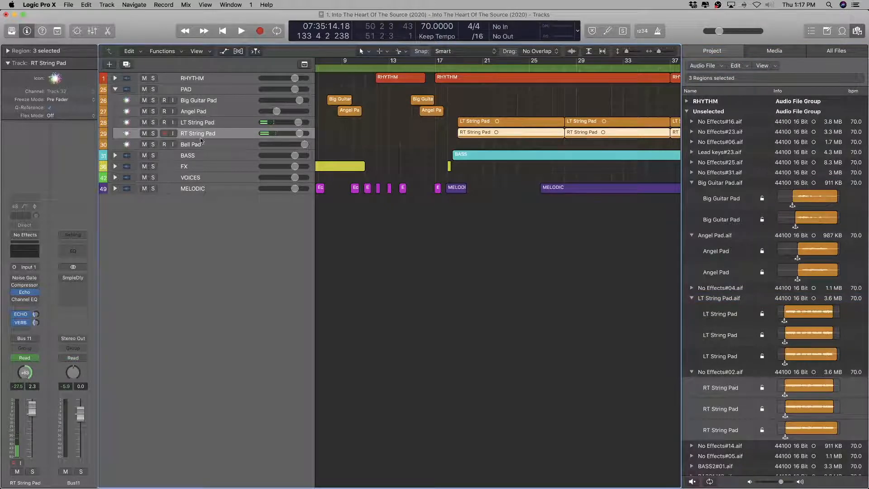
{"action": "double_click", "coordinate": [201, 134]}
{"action": "key", "text": "super+c"}
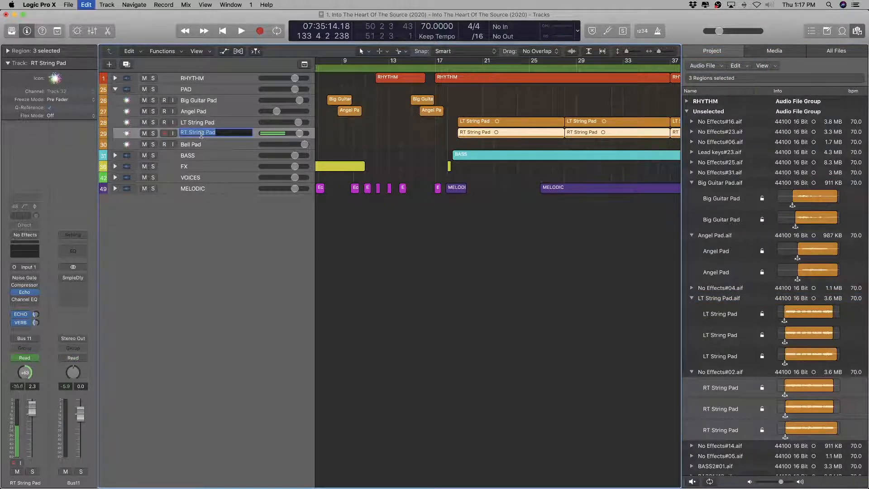
{"action": "double_click", "coordinate": [725, 372]}
{"action": "key", "text": "super+v"}
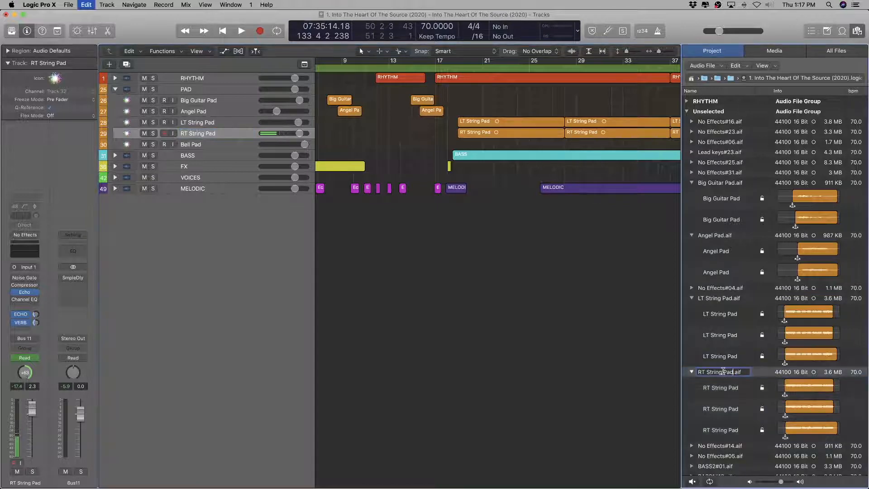
{"action": "key", "text": "Return"}
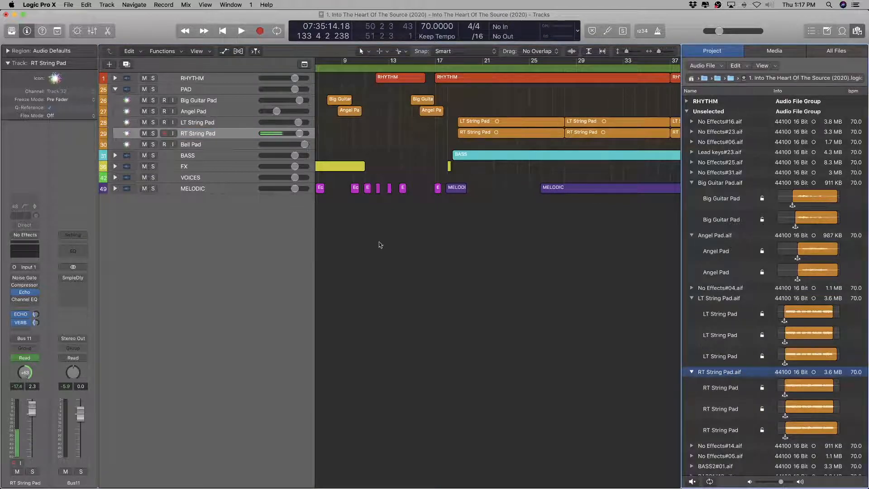
Step: Check the name of the Bell Pad track's audio file in the project audio list
{"action": "left_click", "coordinate": [205, 145]}
{"action": "key", "text": "z"}
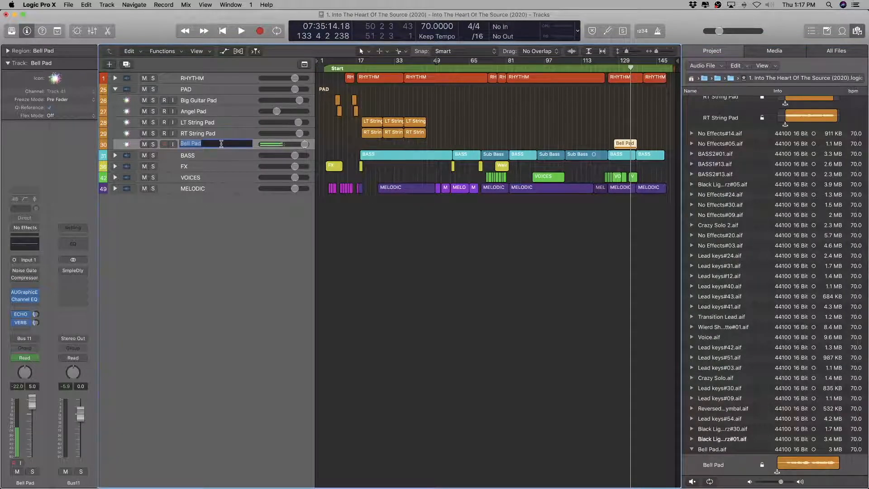
{"action": "double_click", "coordinate": [711, 450]}
{"action": "left_click", "coordinate": [716, 419]}
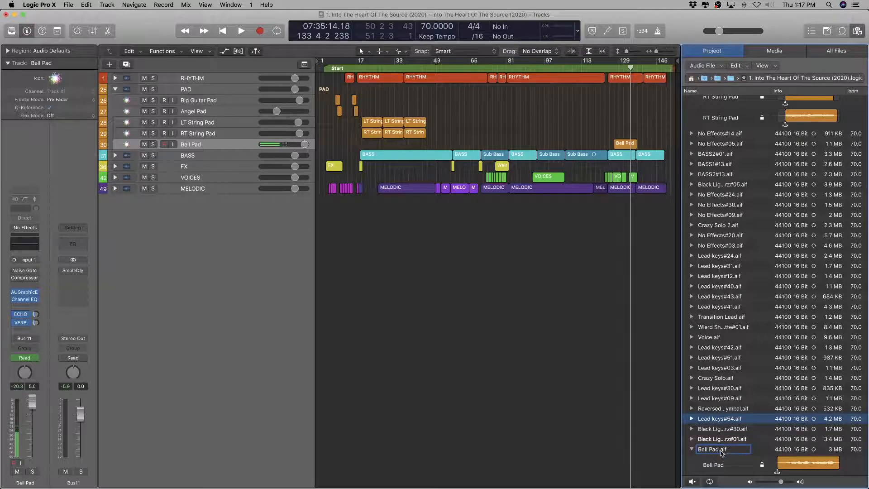
Step: Create an audio file group named PADS with the Bell Pad, RT String Pad, LT String Pad, Angel Pad and Big Guitar Pad files selected
{"action": "scroll", "coordinate": [722, 448], "scroll_direction": "up", "scroll_amount": 7}
{"action": "scroll", "coordinate": [722, 431], "scroll_direction": "down", "scroll_amount": 15}
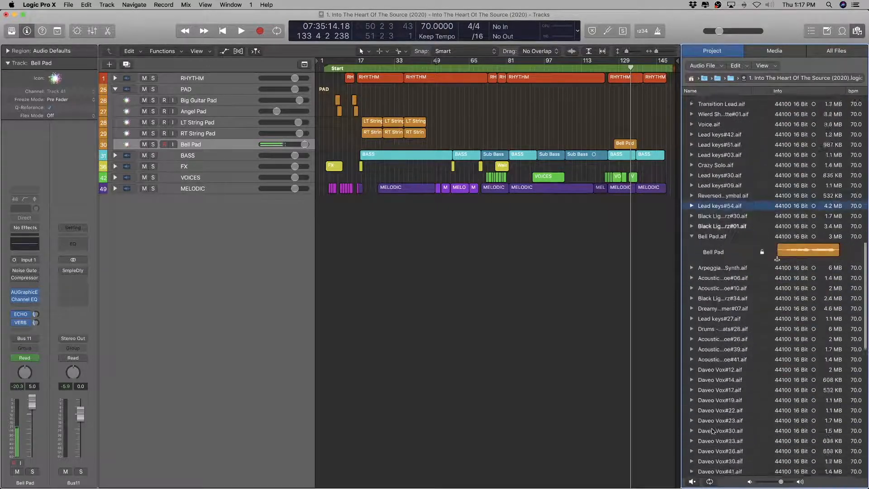
{"action": "scroll", "coordinate": [715, 420], "scroll_direction": "up", "scroll_amount": 3}
{"action": "left_click", "coordinate": [701, 274]}
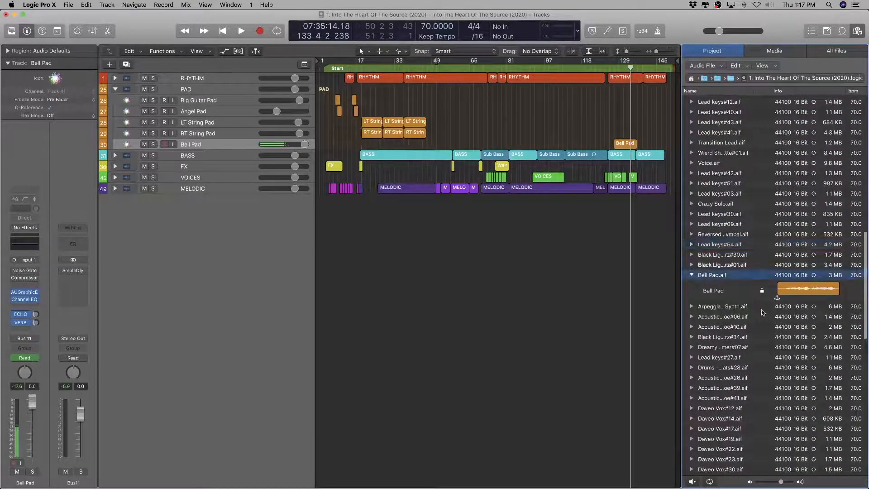
{"action": "scroll", "coordinate": [751, 317], "scroll_direction": "down", "scroll_amount": 15}
{"action": "scroll", "coordinate": [762, 329], "scroll_direction": "up", "scroll_amount": 15}
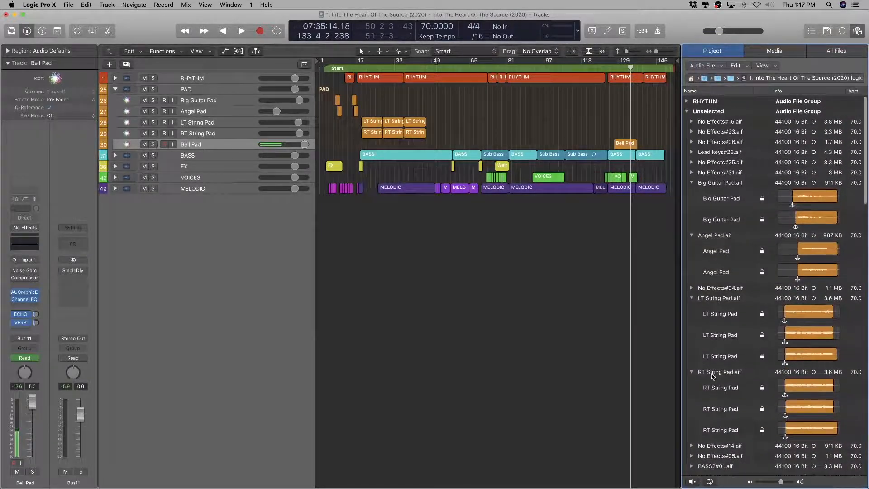
{"action": "left_click", "coordinate": [713, 373]}
{"action": "left_click", "coordinate": [713, 299], "text": "super"}
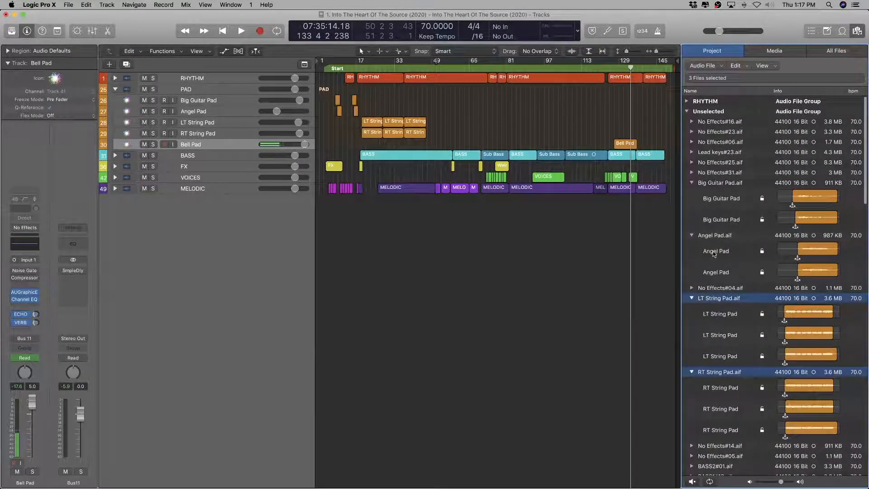
{"action": "left_click", "coordinate": [712, 235], "text": "super"}
{"action": "left_click", "coordinate": [713, 183], "text": "super"}
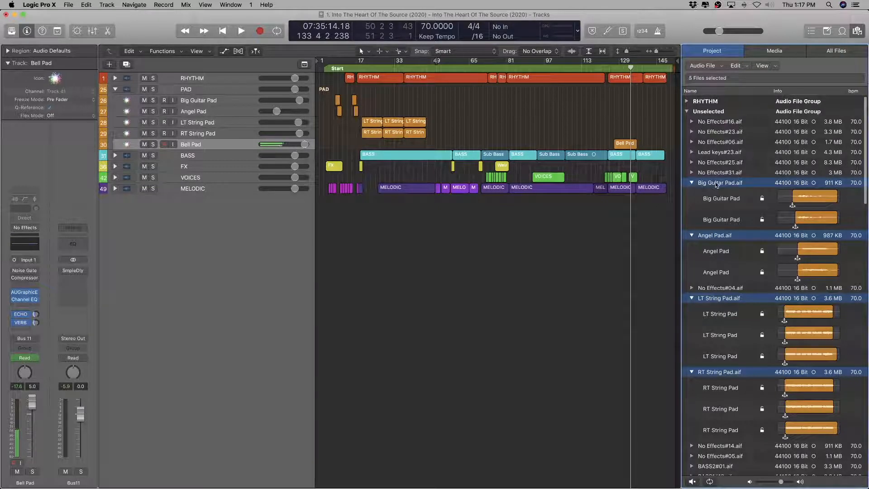
{"action": "right_click", "coordinate": [716, 185]}
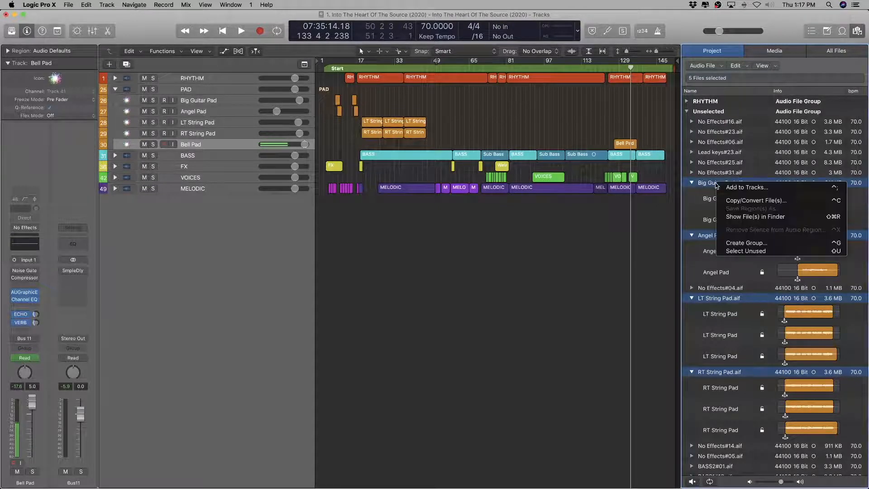
{"action": "left_click", "coordinate": [728, 243]}
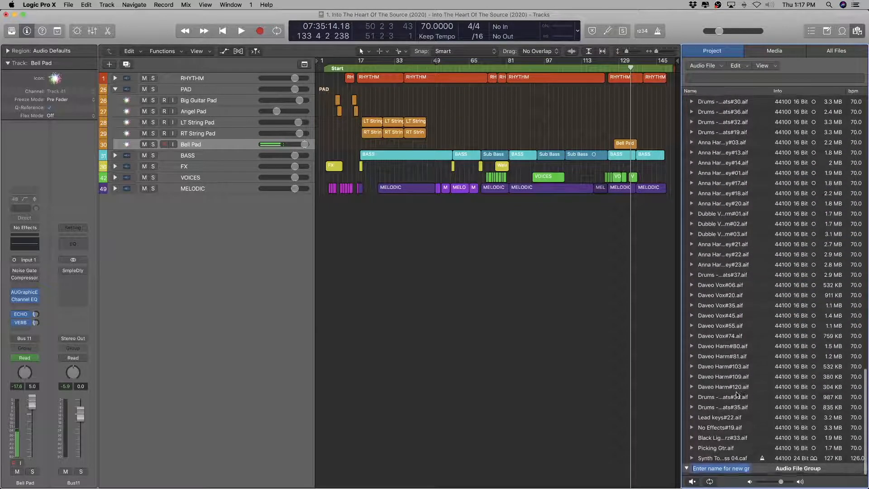
{"action": "type", "text": "PAD"}
{"action": "key", "text": "Return"}
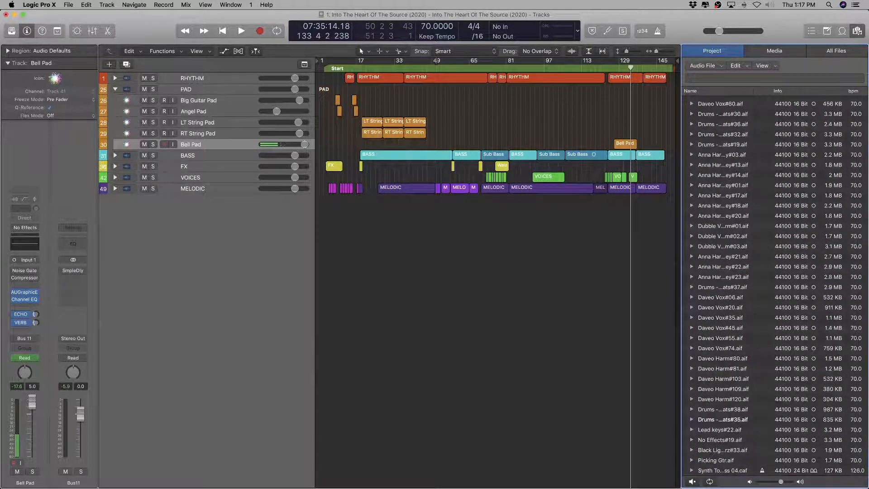
Step: Move the Big Guitar Pad, Angel Pad, LT String Pad and RT String Pad audio files from Unselected into the PADS group
{"action": "scroll", "coordinate": [739, 368], "scroll_direction": "up", "scroll_amount": 15}
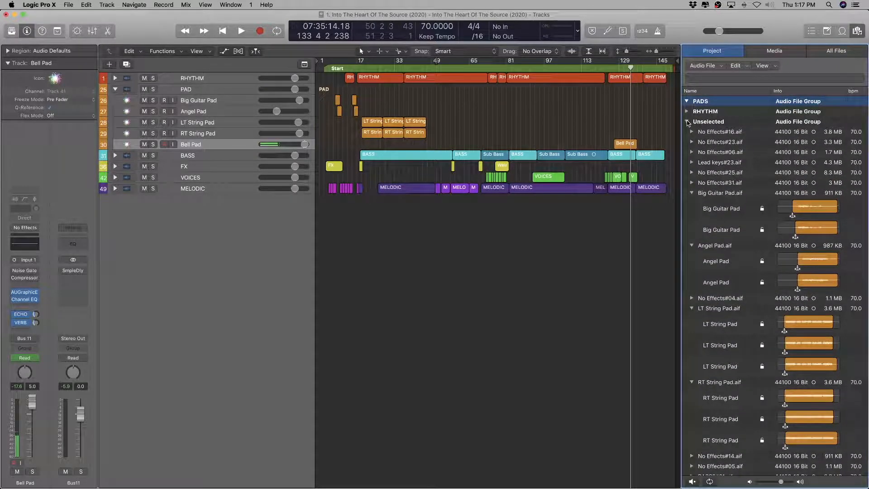
{"action": "left_click", "coordinate": [687, 122]}
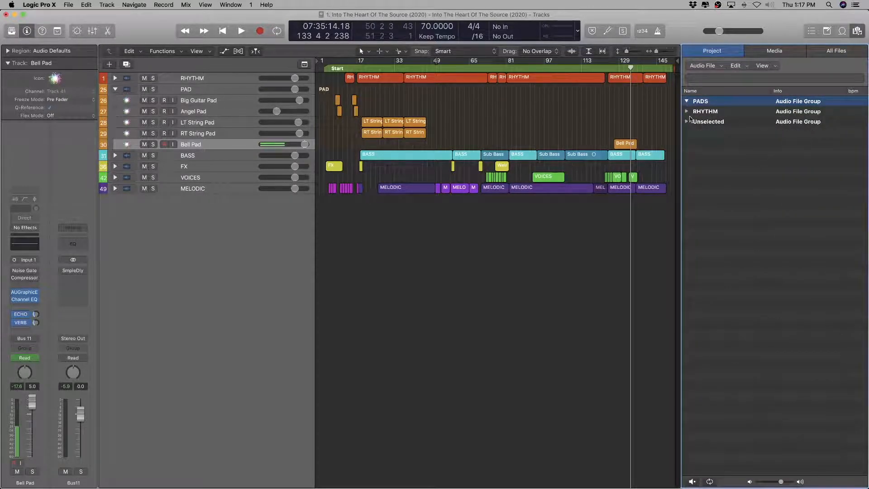
{"action": "left_click", "coordinate": [686, 121]}
{"action": "left_click", "coordinate": [725, 194]}
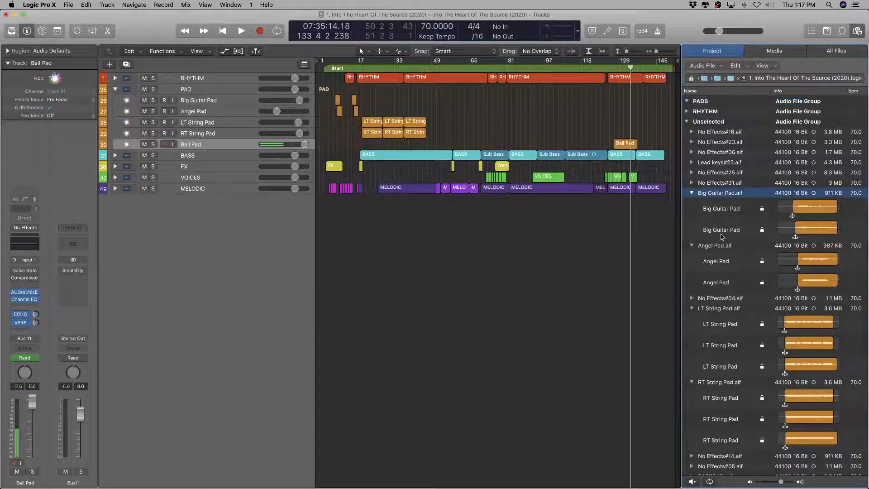
{"action": "left_click", "coordinate": [712, 248], "text": "super"}
{"action": "left_click", "coordinate": [718, 309], "text": "super"}
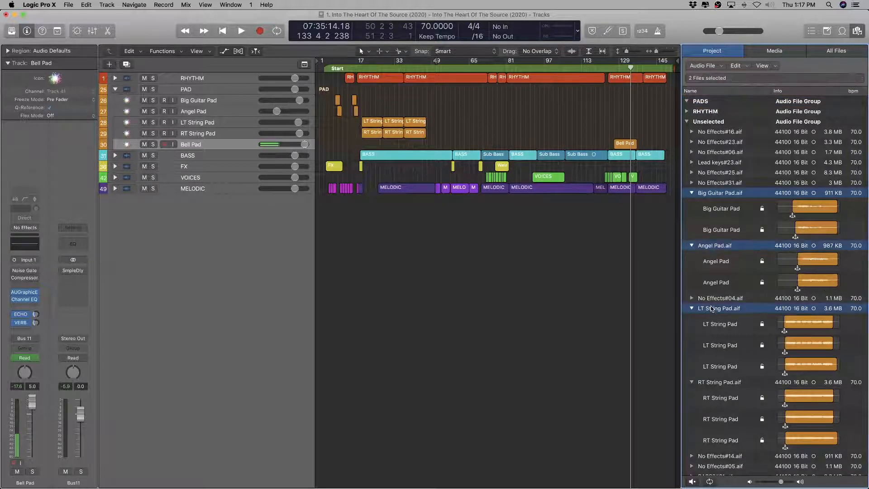
{"action": "left_click", "coordinate": [714, 383], "text": "super"}
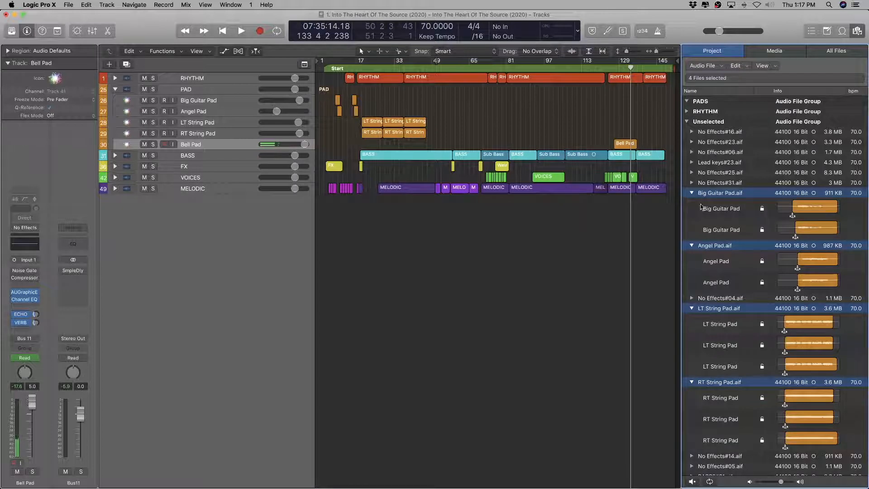
{"action": "left_click_drag", "start_coordinate": [701, 188], "coordinate": [701, 103]}
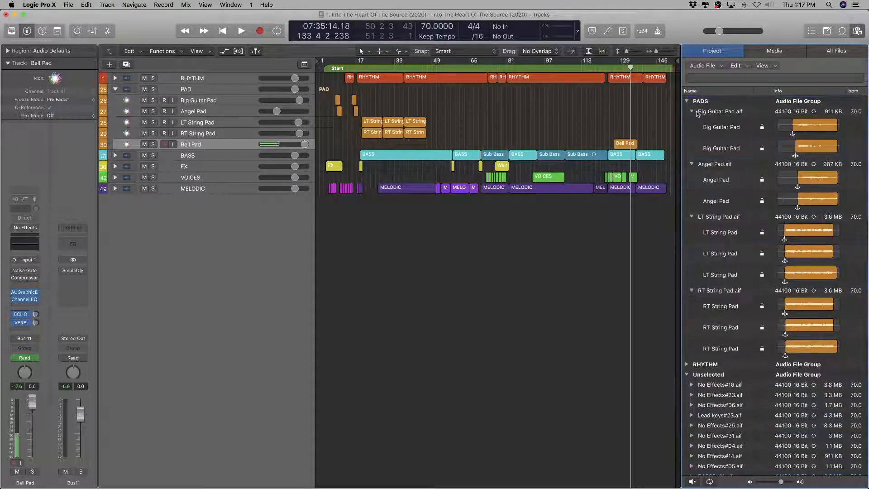
Step: Collapse the PADS group and move Bell Pad.aif from the Unselected files into it
{"action": "left_click", "coordinate": [686, 102]}
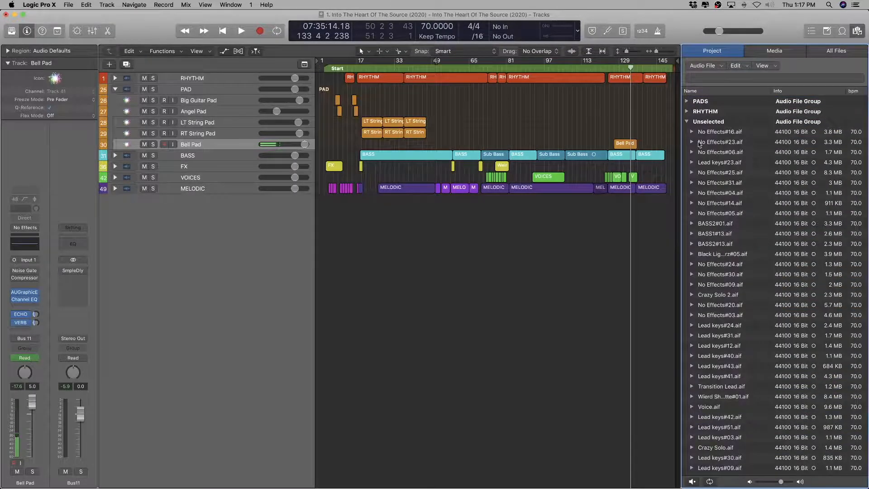
{"action": "scroll", "coordinate": [721, 335], "scroll_direction": "down", "scroll_amount": 10}
{"action": "scroll", "coordinate": [721, 335], "scroll_direction": "up", "scroll_amount": 2}
{"action": "left_click", "coordinate": [720, 139]}
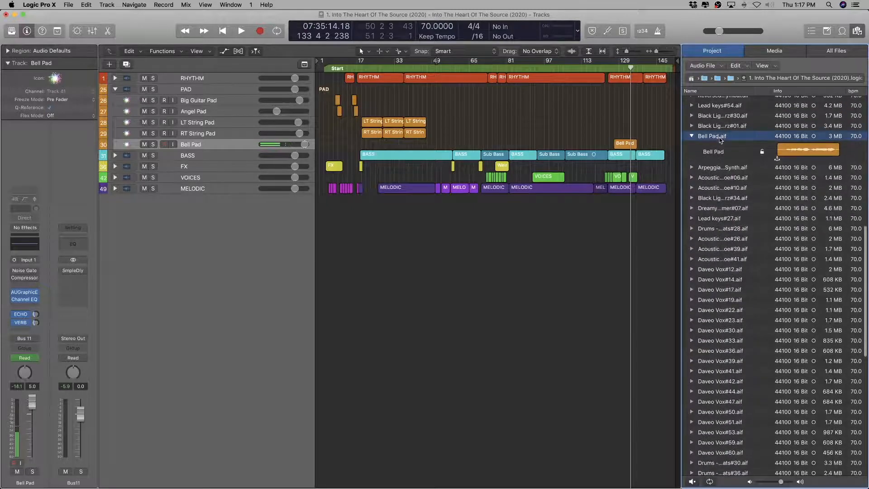
{"action": "scroll", "coordinate": [742, 203], "scroll_direction": "down", "scroll_amount": 12}
{"action": "scroll", "coordinate": [743, 204], "scroll_direction": "up", "scroll_amount": 15}
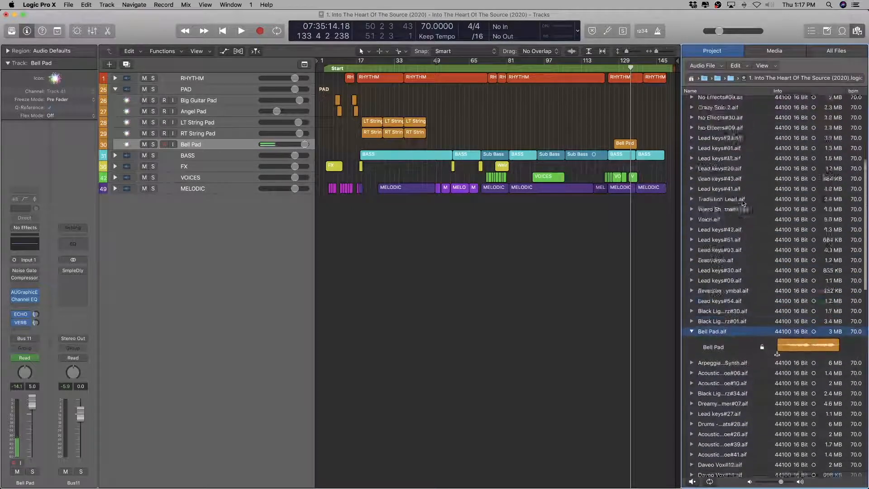
{"action": "scroll", "coordinate": [722, 316], "scroll_direction": "down", "scroll_amount": 3}
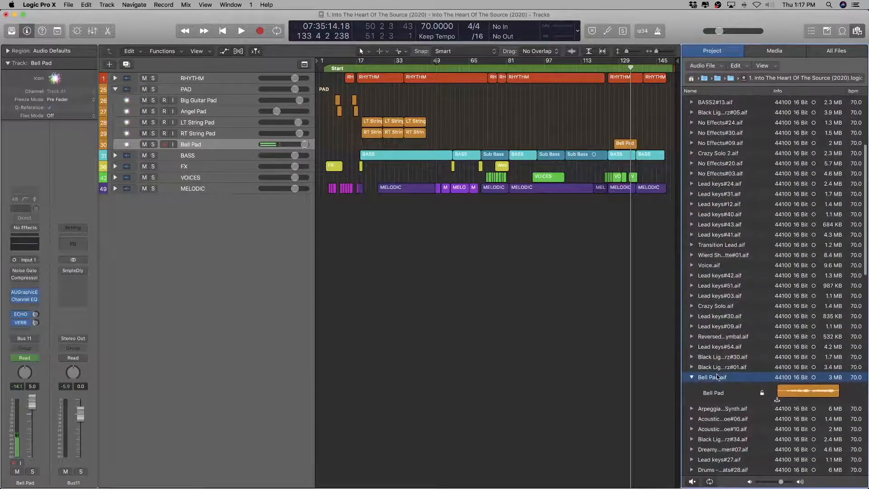
{"action": "left_click_drag", "start_coordinate": [718, 377], "coordinate": [713, 103]}
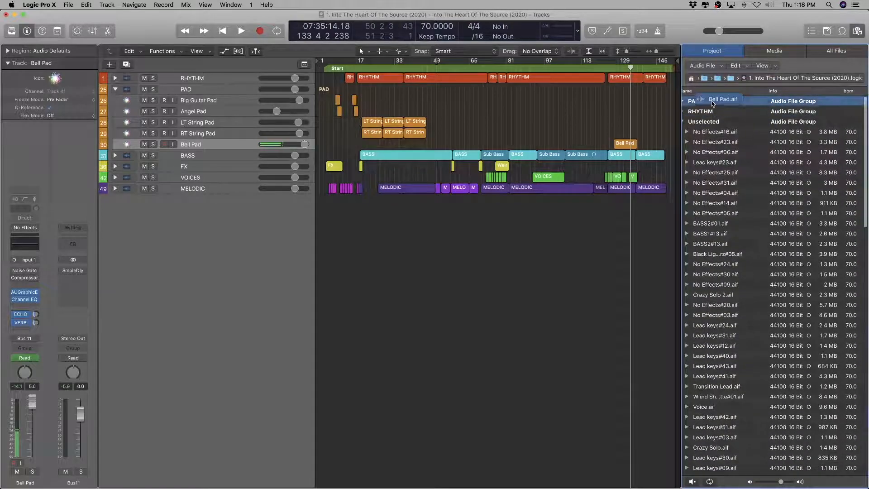
Step: Collapse the PADS, RHYTHM and Unselected audio file groups together with the expanded file entries inside them
{"action": "left_click", "coordinate": [686, 102]}
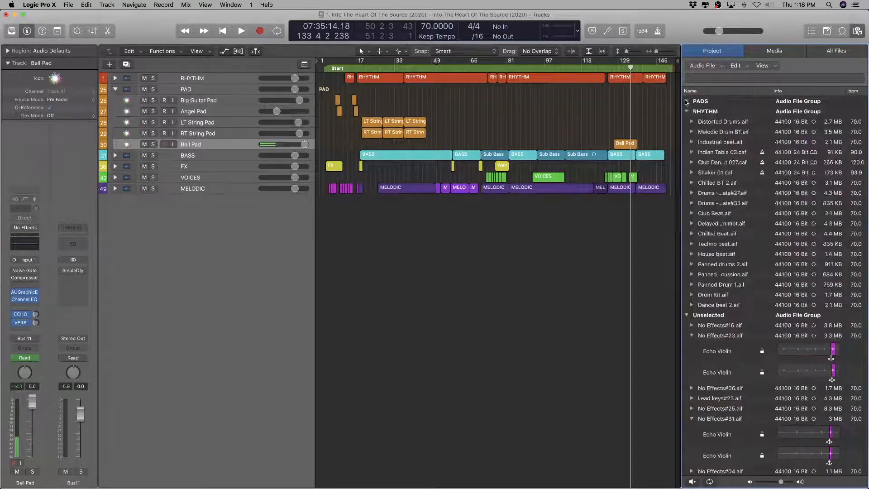
{"action": "left_click", "coordinate": [685, 112]}
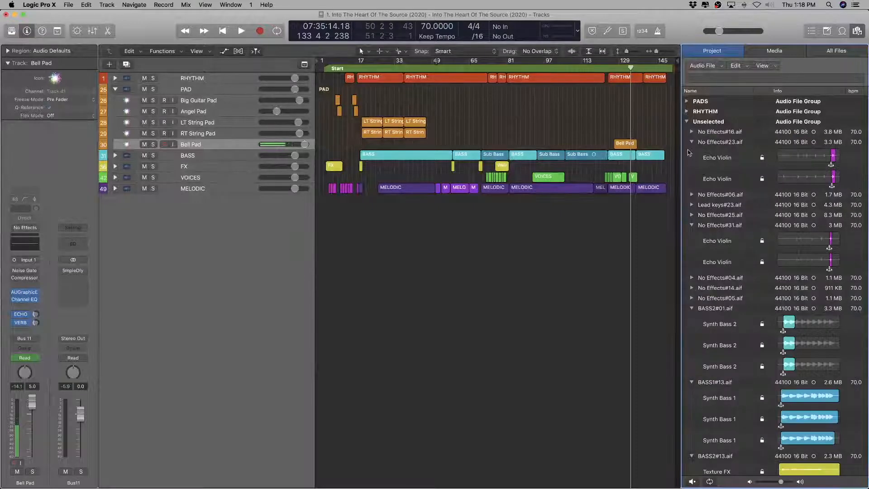
{"action": "left_click", "coordinate": [686, 122]}
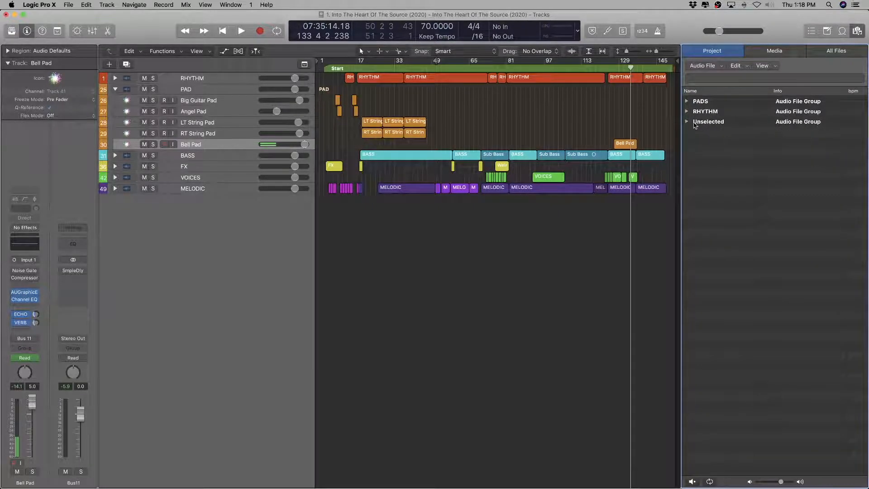
{"action": "key", "text": "super+a"}
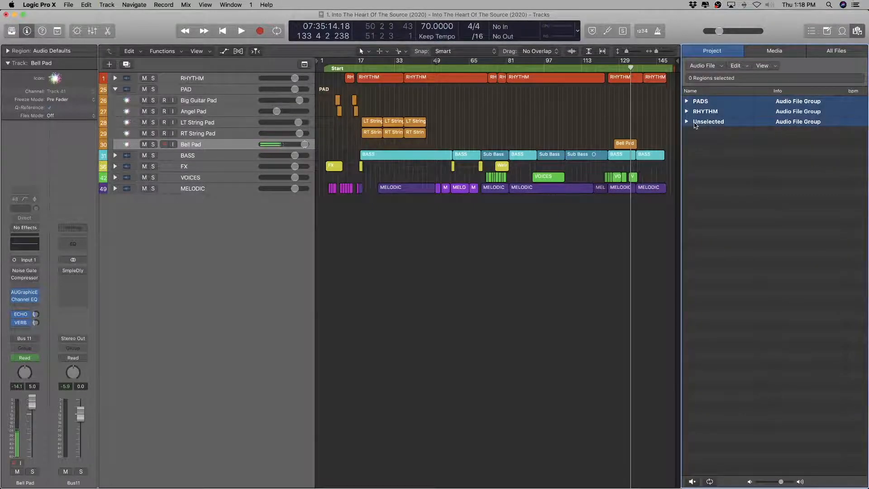
{"action": "key", "text": "Right"}
{"action": "key", "text": "Left"}
Step: Check the PADS group for the audio files of all tracks from Big Guitar Pad to Bell Pad, and collapse the group
{"action": "left_click", "coordinate": [212, 99]}
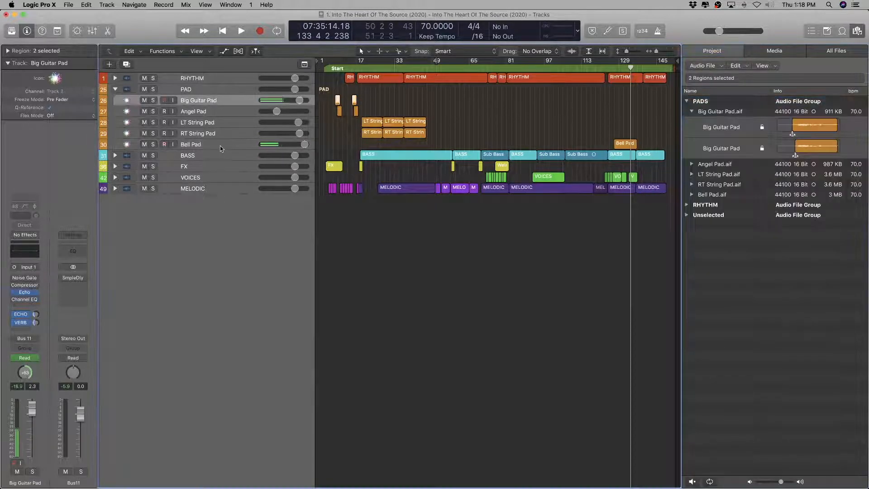
{"action": "left_click", "coordinate": [220, 146], "text": "shift"}
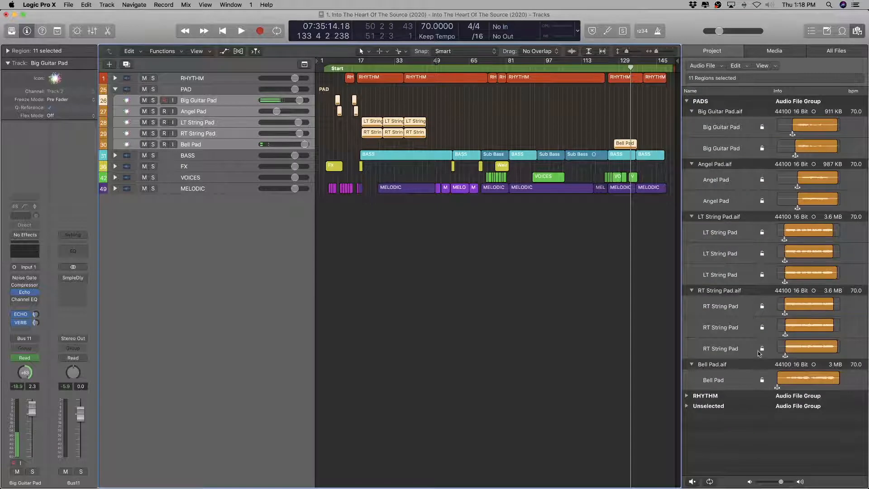
{"action": "left_click", "coordinate": [687, 101]}
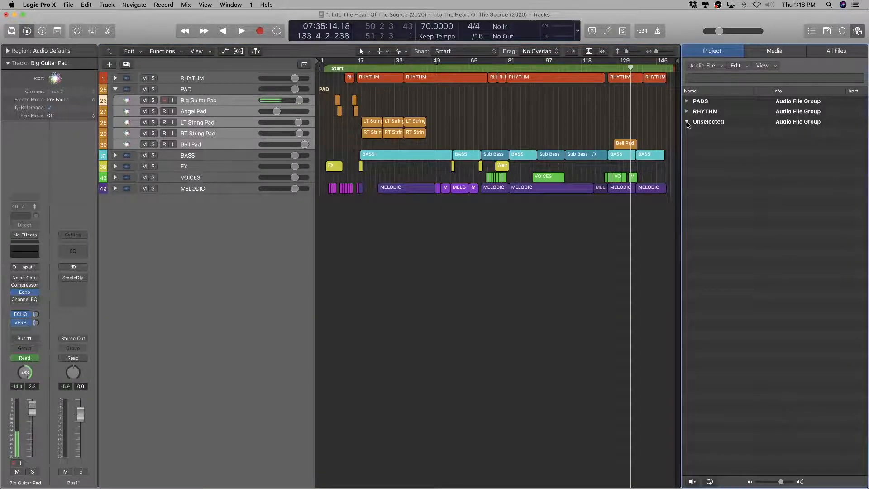
Step: Expand the Unselected file group, collapse the PAD track stack and expand the BASS track stack
{"action": "left_click", "coordinate": [687, 122]}
{"action": "scroll", "coordinate": [731, 185], "scroll_direction": "down", "scroll_amount": 10}
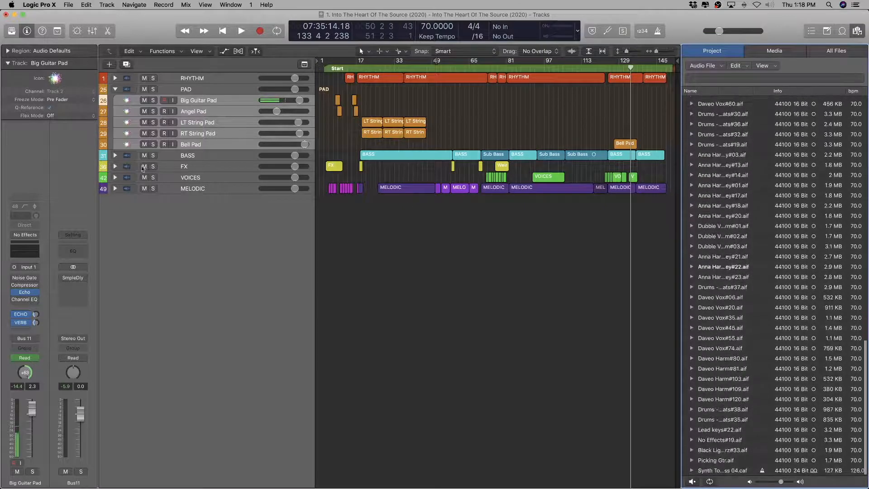
{"action": "left_click", "coordinate": [115, 90]}
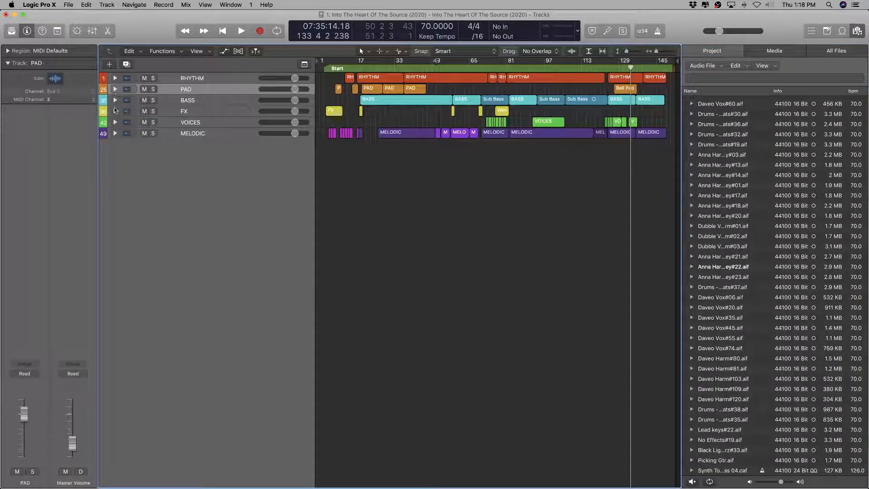
{"action": "left_click", "coordinate": [115, 100]}
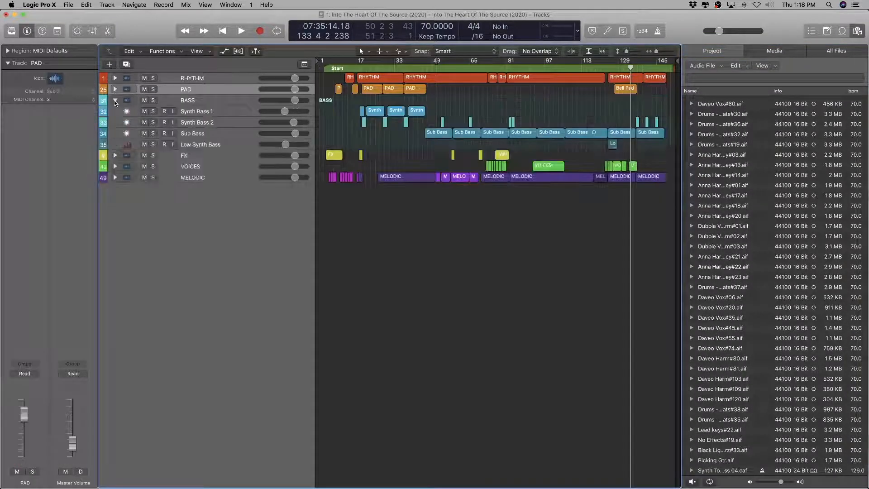
Step: Select the Synth Bass 1 track to reveal its audio files, and increase the height of the tracks
{"action": "left_click", "coordinate": [213, 113]}
{"action": "key", "text": "super+Down"}
{"action": "key", "text": "super+Down"}
{"action": "key", "text": "super+Down"}
{"action": "key", "text": "super+Down"}
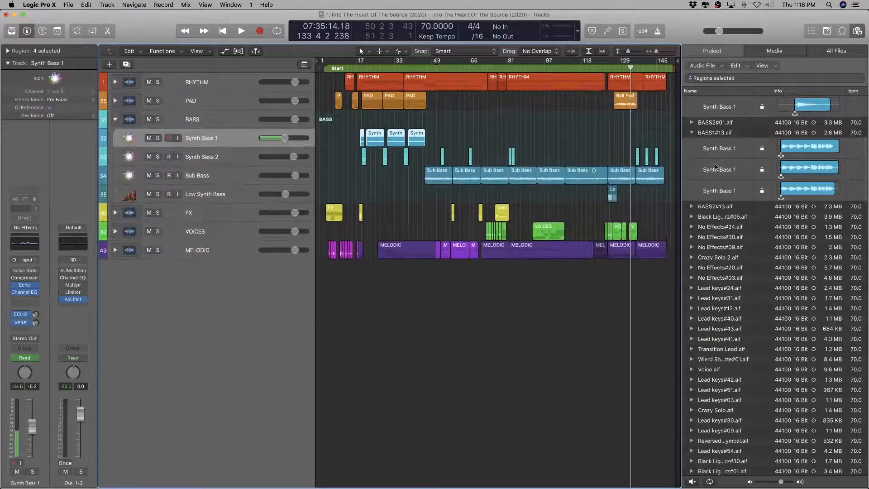
{"action": "key", "text": "super+Down"}
{"action": "key", "text": "super+Down"}
{"action": "double_click", "coordinate": [195, 173]}
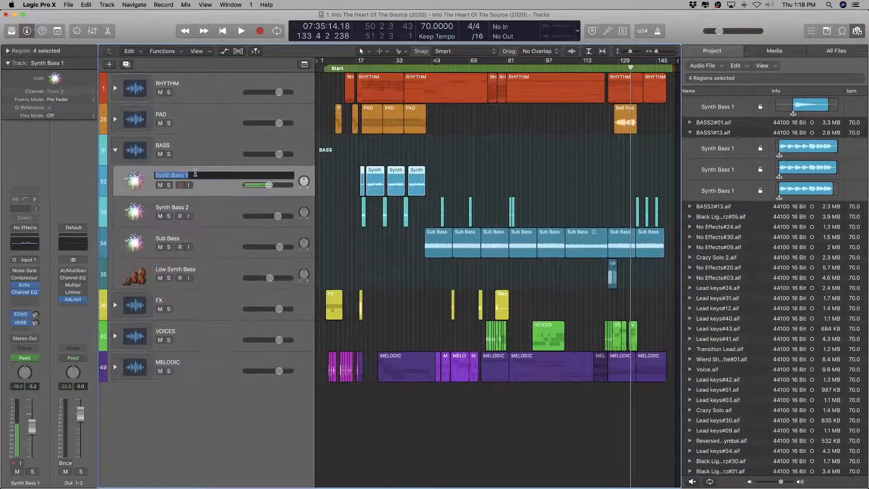
{"action": "left_click", "coordinate": [704, 134]}
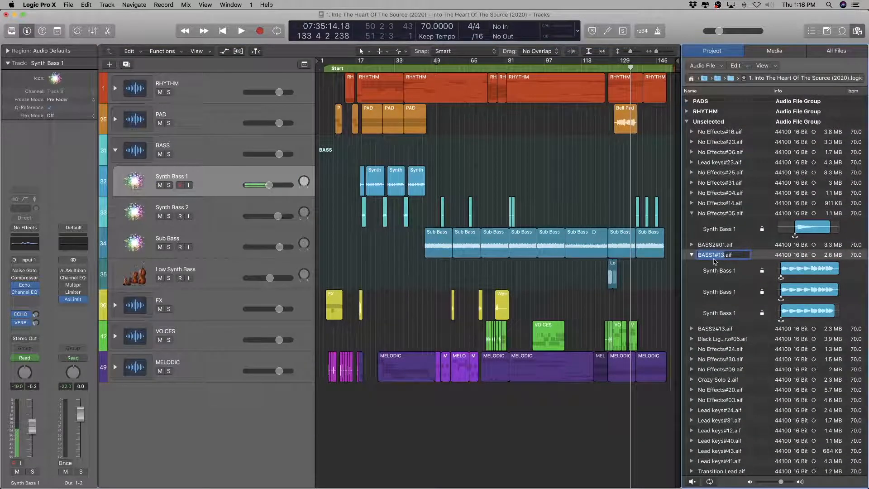
{"action": "scroll", "coordinate": [508, 205], "scroll_direction": "up", "scroll_amount": 5}
{"action": "scroll", "coordinate": [511, 205], "scroll_direction": "left", "scroll_amount": 6}
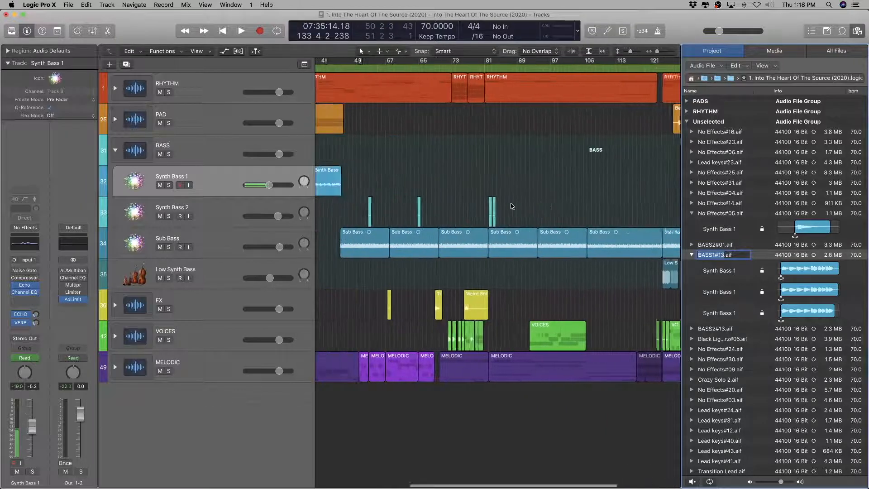
Step: Solo the Synth Bass 1 regions and listen to the short first region and the longer region following it
{"action": "left_click", "coordinate": [221, 176]}
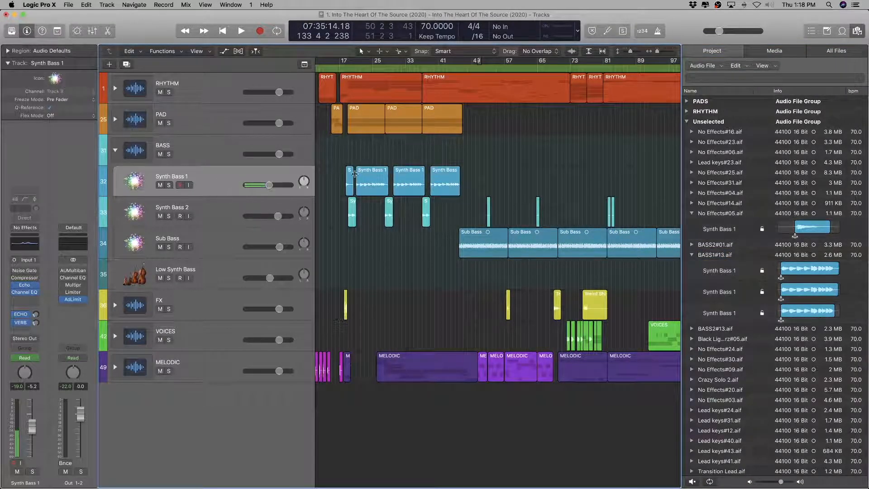
{"action": "left_click", "coordinate": [350, 177]}
{"action": "left_click", "coordinate": [282, 176]}
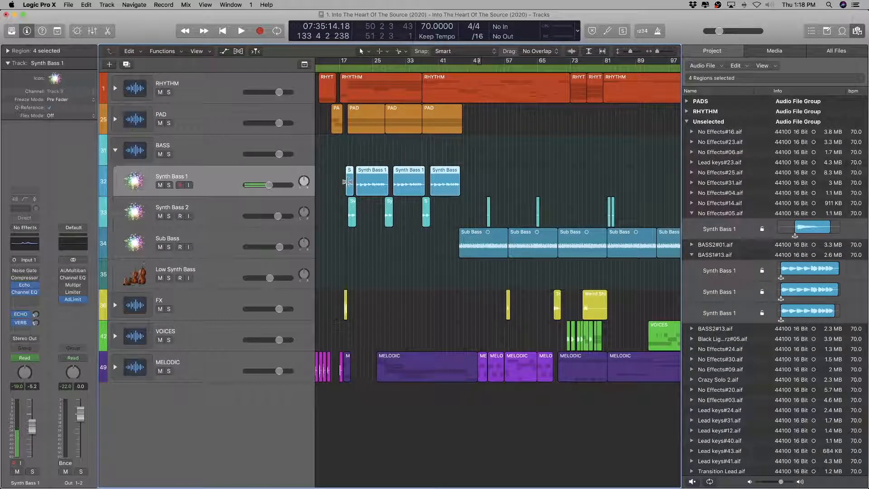
{"action": "scroll", "coordinate": [351, 184], "scroll_direction": "up", "scroll_amount": 5}
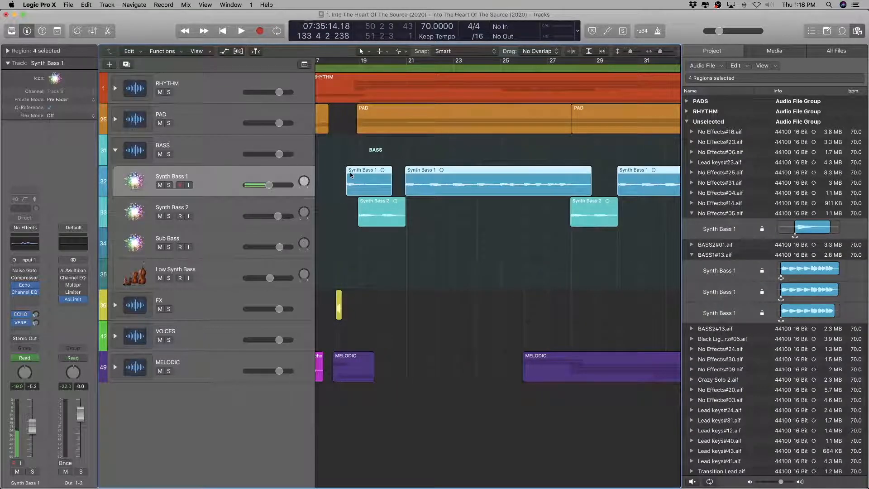
{"action": "key", "text": "ctrl+s"}
{"action": "key", "text": "space"}
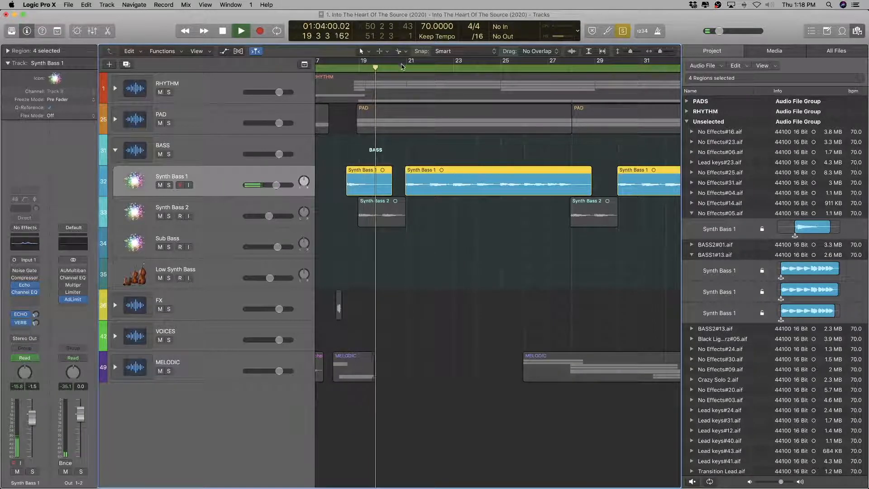
{"action": "left_click", "coordinate": [406, 68]}
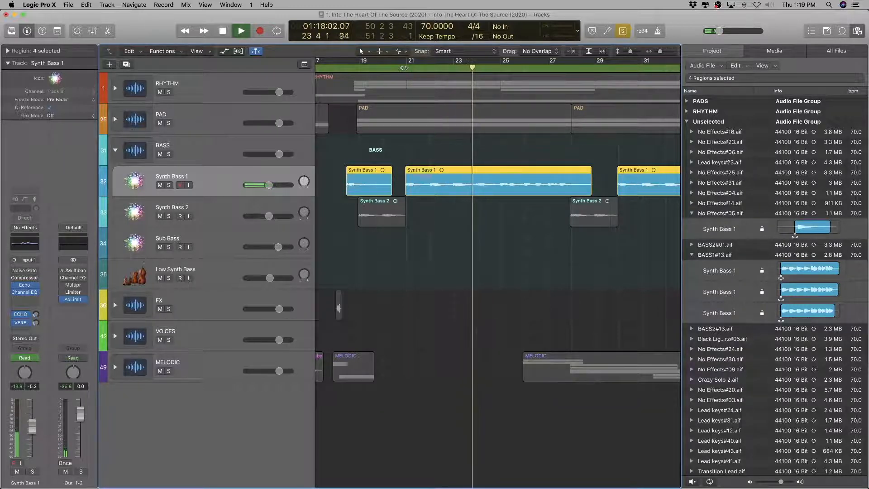
{"action": "key", "text": "space"}
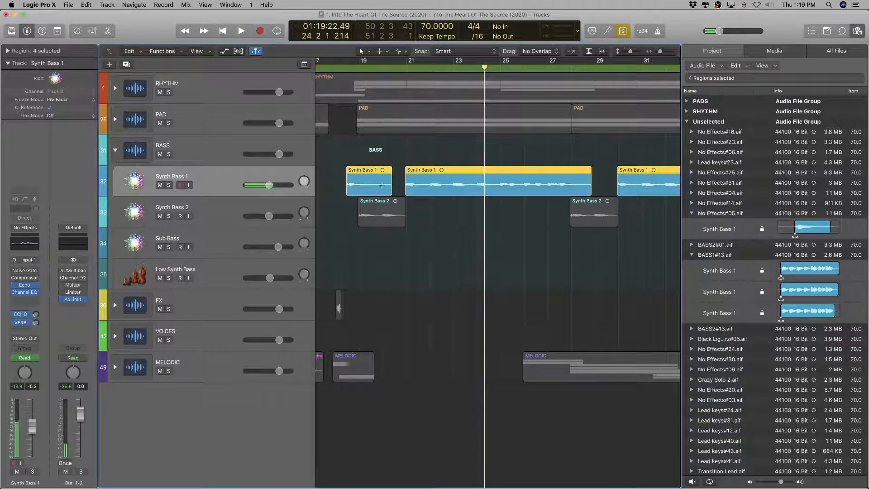
Step: Rename the short first region's audio file, No Effects#05.aif, as Synth Bass 1_single, reusing the track's name
{"action": "left_click", "coordinate": [344, 177]}
{"action": "left_click", "coordinate": [357, 175]}
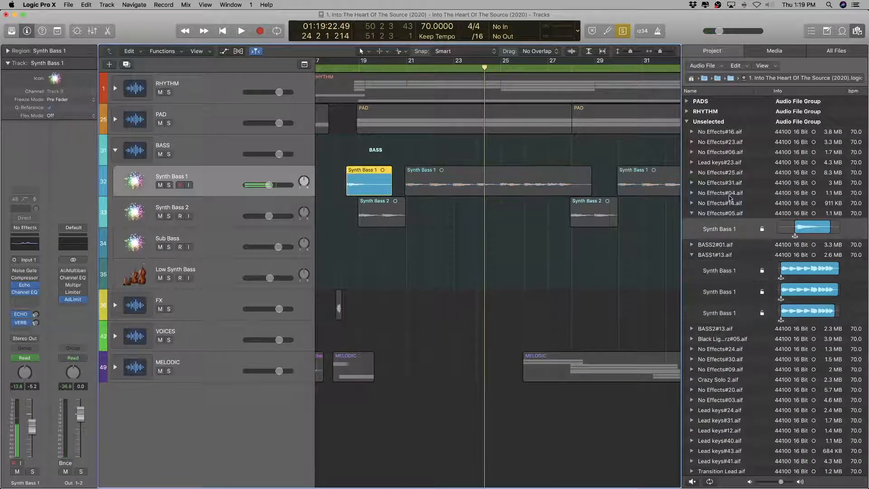
{"action": "double_click", "coordinate": [170, 176]}
{"action": "key", "text": "super+c"}
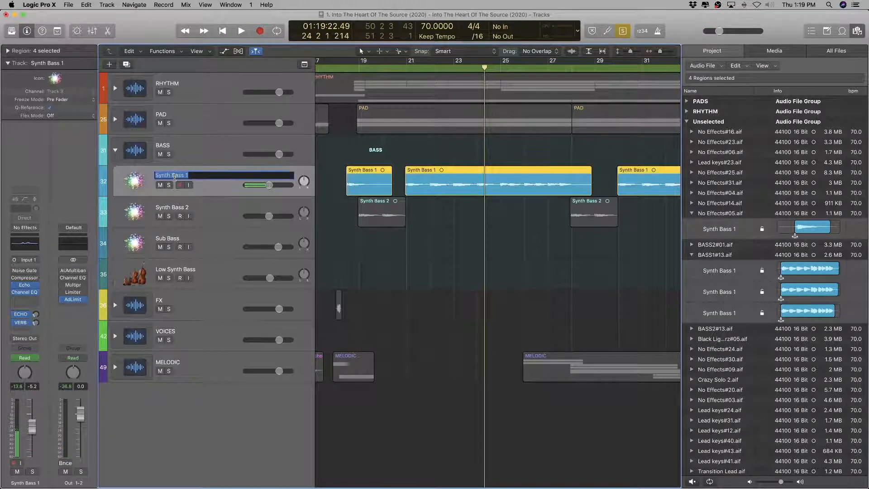
{"action": "double_click", "coordinate": [719, 213]}
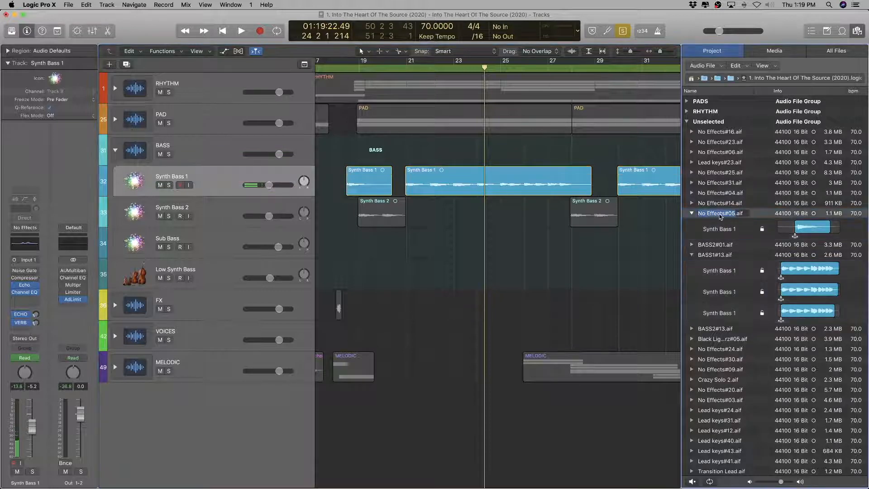
{"action": "key", "text": "super+v"}
{"action": "type", "text": "single"}
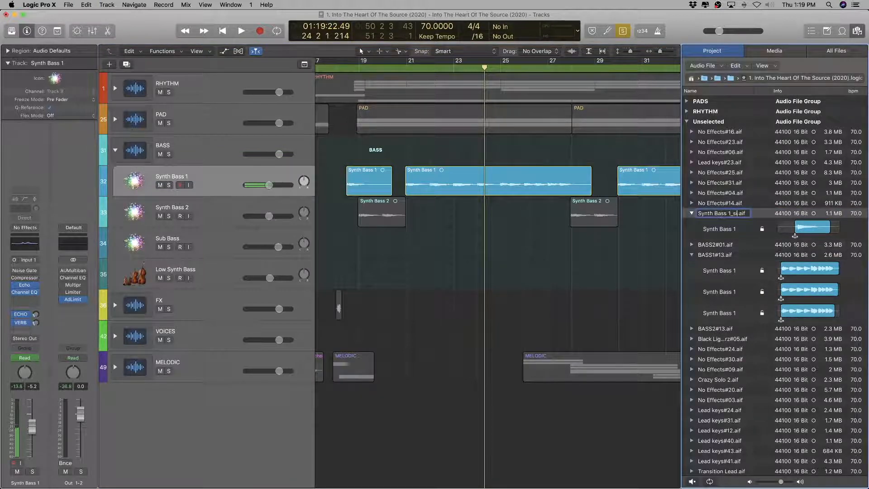
{"action": "key", "text": "Return"}
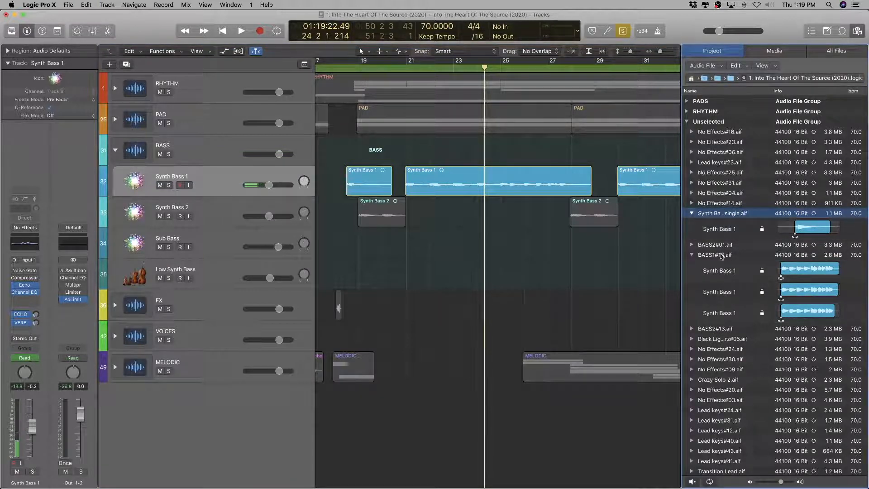
Step: Rename the audio file BASS1#13.aif as Synth Bass 1_phrase
{"action": "double_click", "coordinate": [720, 255]}
{"action": "key", "text": "super+v"}
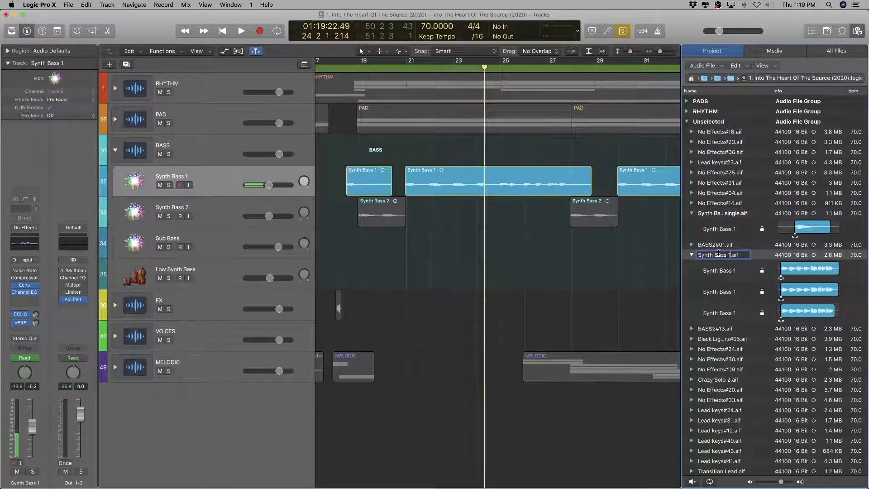
{"action": "type", "text": "_phrase"}
{"action": "key", "text": "Return"}
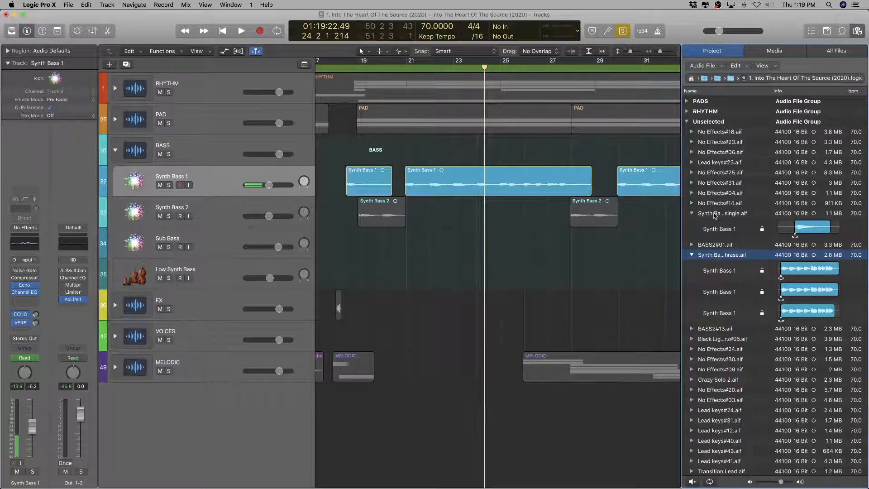
Step: Rename the region under the single-note bass file as Synth Bass 1_single, copying the file's name
{"action": "double_click", "coordinate": [715, 214]}
{"action": "key", "text": "super+c"}
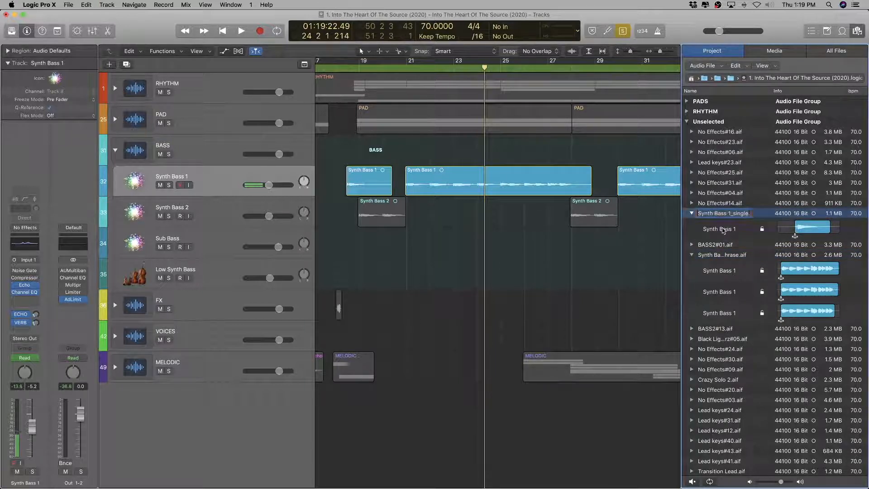
{"action": "double_click", "coordinate": [722, 228]}
{"action": "key", "text": "super+v"}
{"action": "key", "text": "Return"}
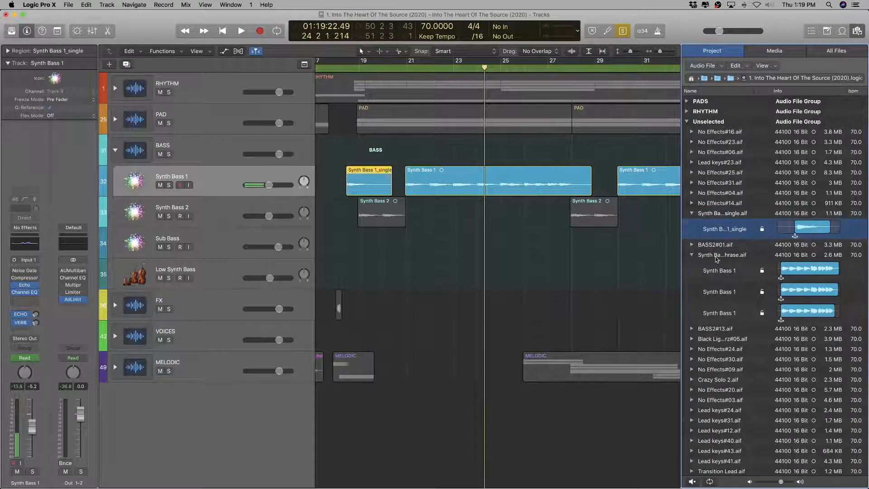
Step: Rename all three regions under the Synth Bass 1_phrase audio file as Synth Bass 1_phrase, copying the file's name
{"action": "double_click", "coordinate": [716, 254]}
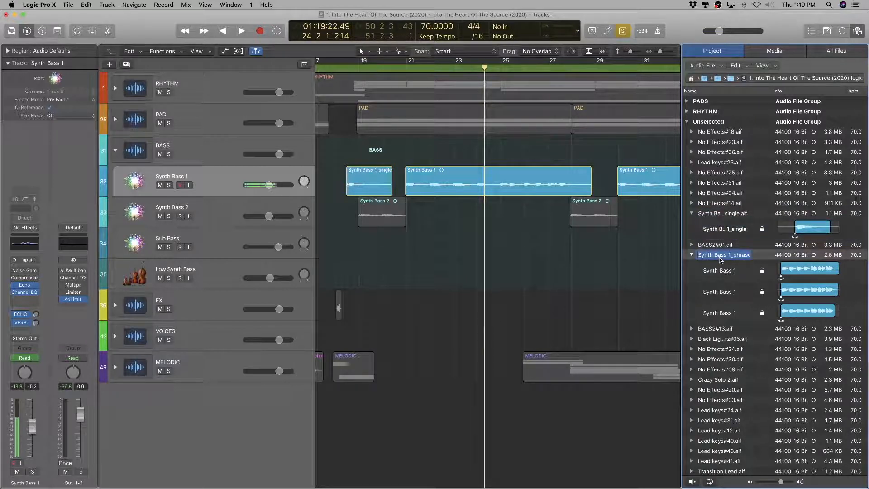
{"action": "key", "text": "super+c"}
{"action": "double_click", "coordinate": [716, 271]}
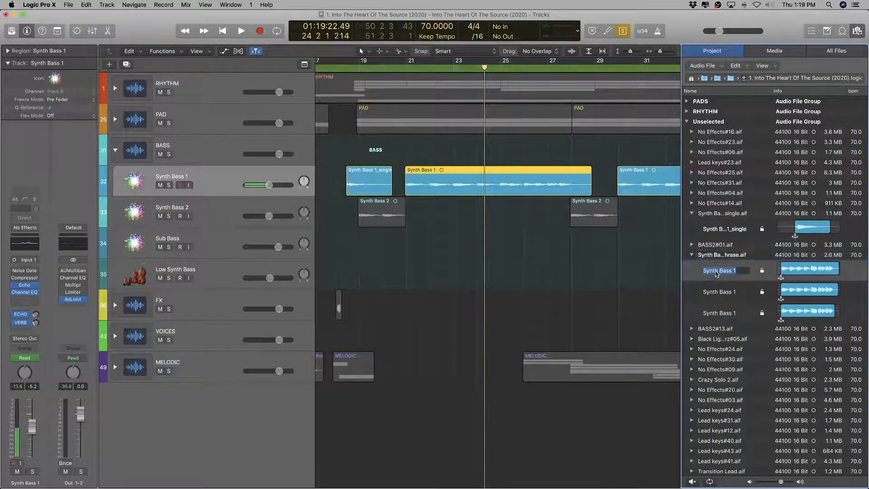
{"action": "key", "text": "super+v"}
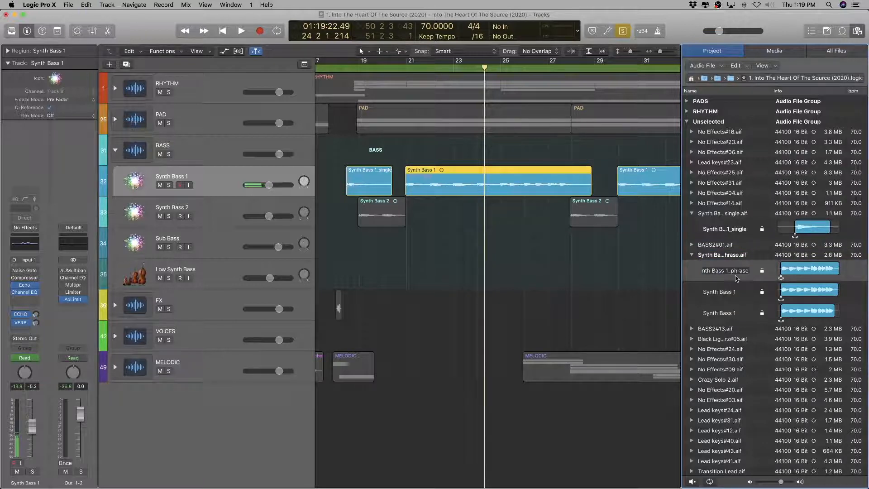
{"action": "key", "text": "Return"}
{"action": "double_click", "coordinate": [726, 294]}
{"action": "key", "text": "super+v"}
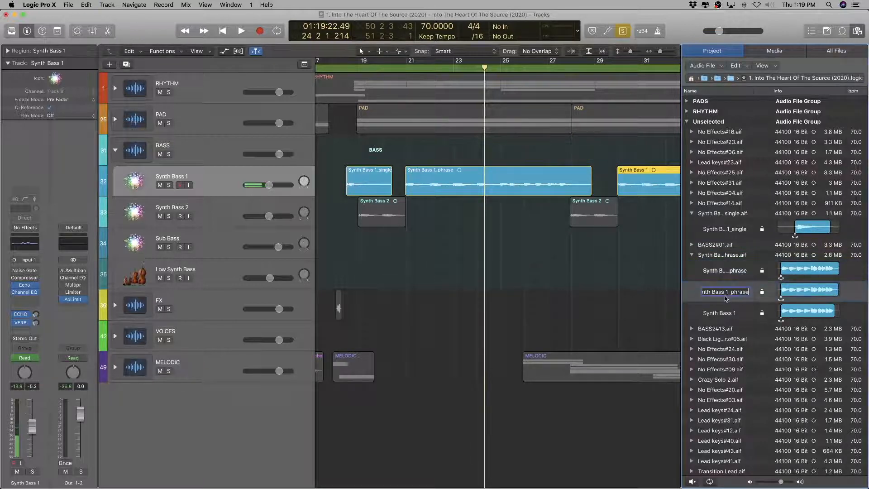
{"action": "key", "text": "Return"}
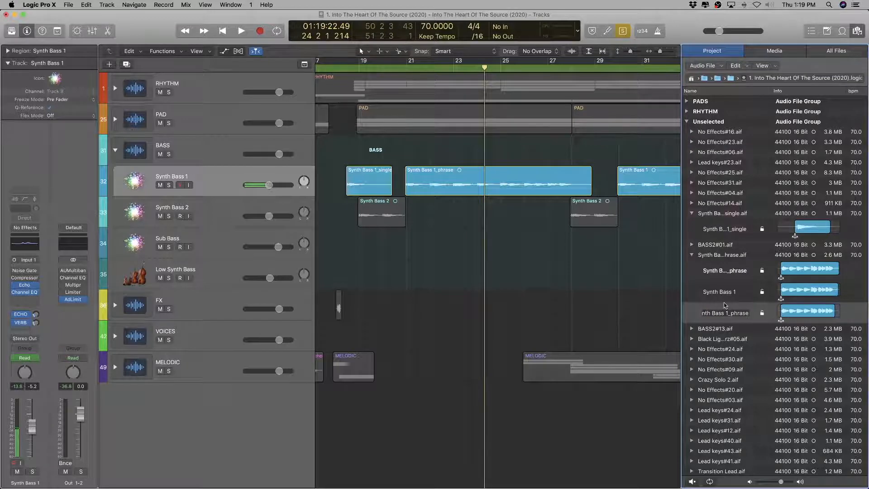
{"action": "double_click", "coordinate": [727, 293]}
{"action": "key", "text": "super+v"}
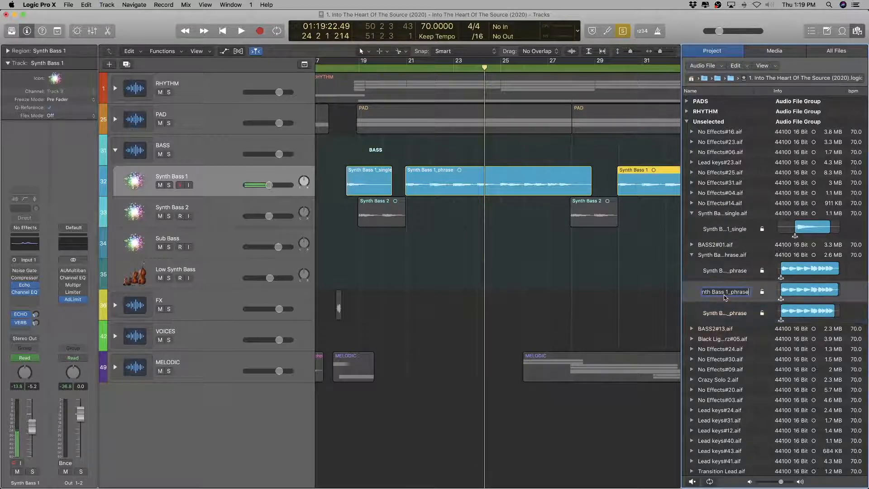
{"action": "key", "text": "Return"}
Step: Rename the Synth Bass 2 track's audio file, BASS2#01.aif, as Synth Bass 2, reusing the track's name
{"action": "scroll", "coordinate": [563, 245], "scroll_direction": "down", "scroll_amount": 6}
{"action": "scroll", "coordinate": [587, 247], "scroll_direction": "up", "scroll_amount": 5}
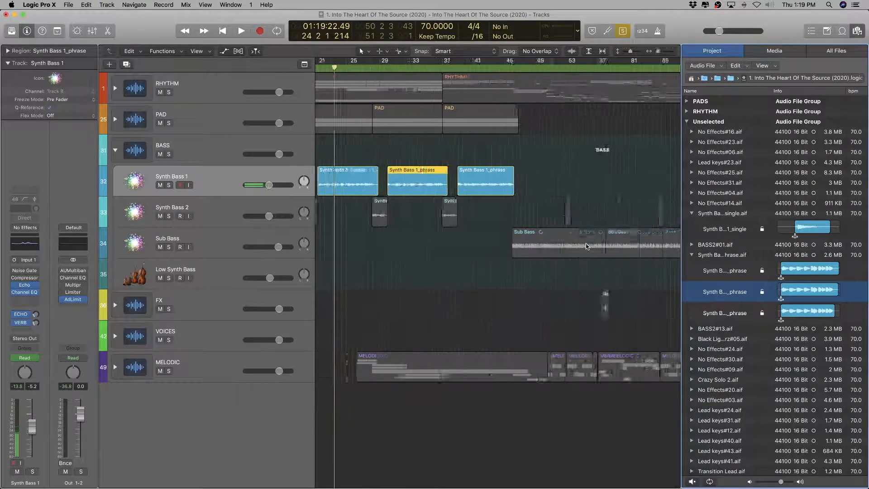
{"action": "scroll", "coordinate": [586, 246], "scroll_direction": "down", "scroll_amount": 2}
{"action": "scroll", "coordinate": [586, 243], "scroll_direction": "left", "scroll_amount": 8}
{"action": "scroll", "coordinate": [586, 240], "scroll_direction": "down", "scroll_amount": 5}
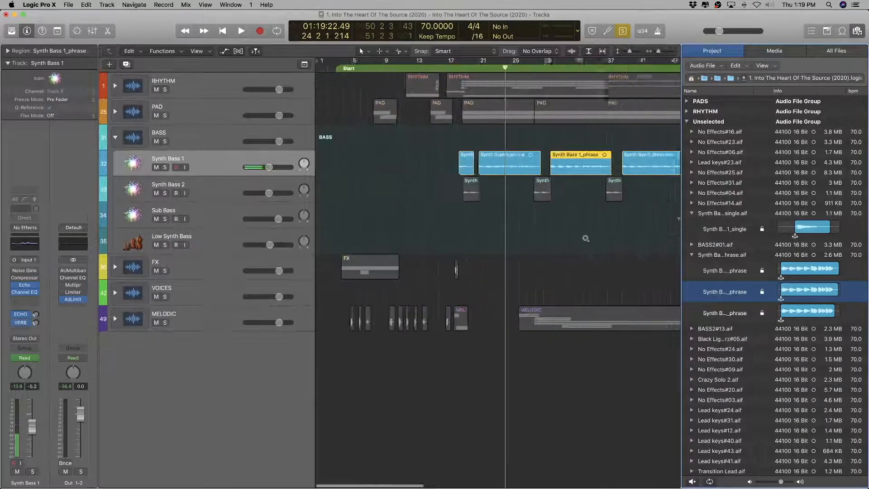
{"action": "left_click", "coordinate": [692, 256]}
{"action": "left_click", "coordinate": [692, 256]}
{"action": "left_click", "coordinate": [302, 198]}
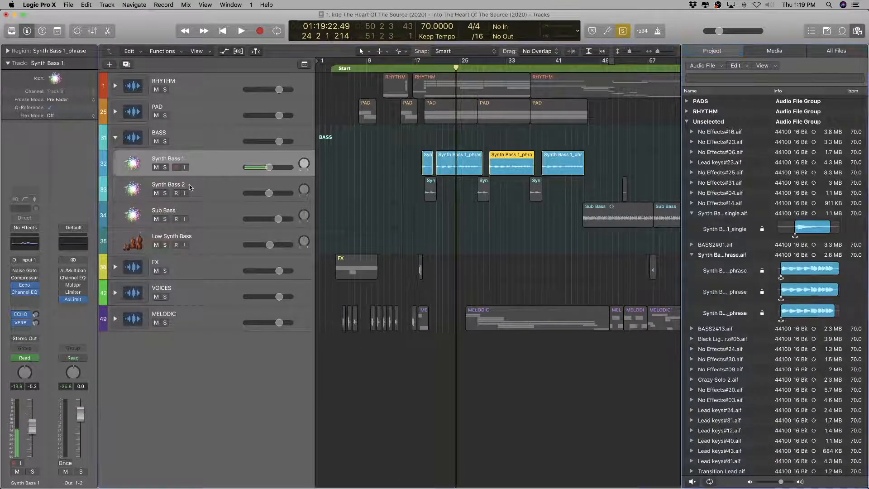
{"action": "scroll", "coordinate": [711, 320], "scroll_direction": "down", "scroll_amount": 1}
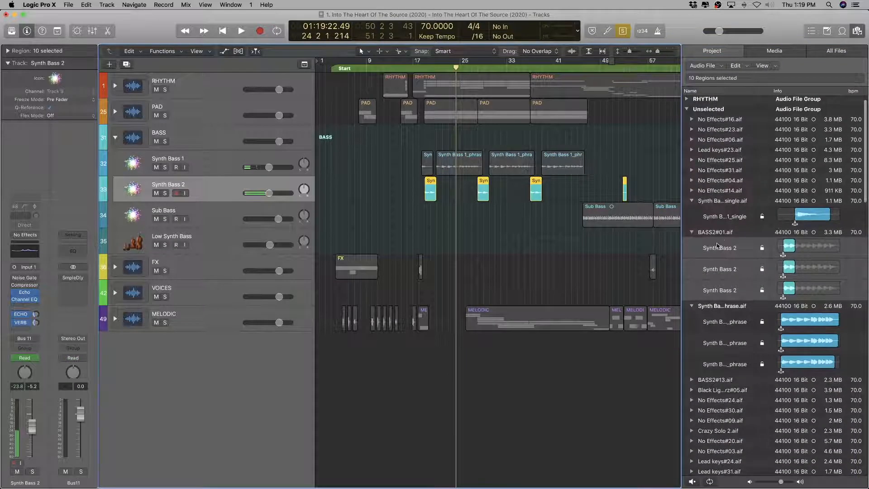
{"action": "double_click", "coordinate": [201, 185]}
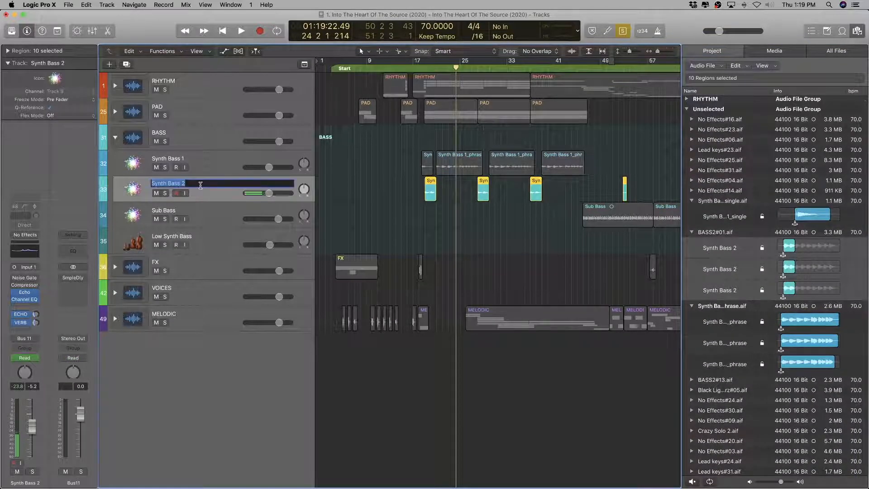
{"action": "double_click", "coordinate": [722, 231]}
{"action": "key", "text": "super+v"}
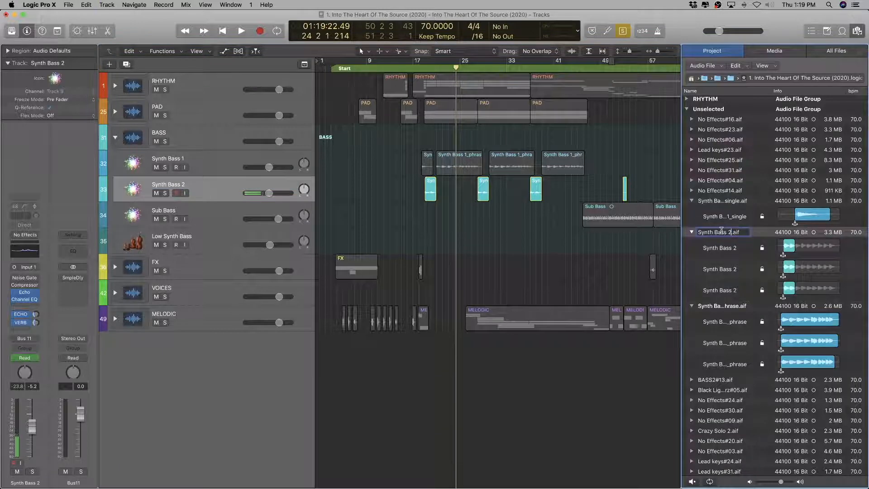
{"action": "key", "text": "Return"}
Step: Rename the Sub Bass track's audio file, No Effects#03.aif, as Sub Bass, copying the track's name
{"action": "left_click", "coordinate": [262, 210]}
{"action": "scroll", "coordinate": [483, 214], "scroll_direction": "right", "scroll_amount": 5}
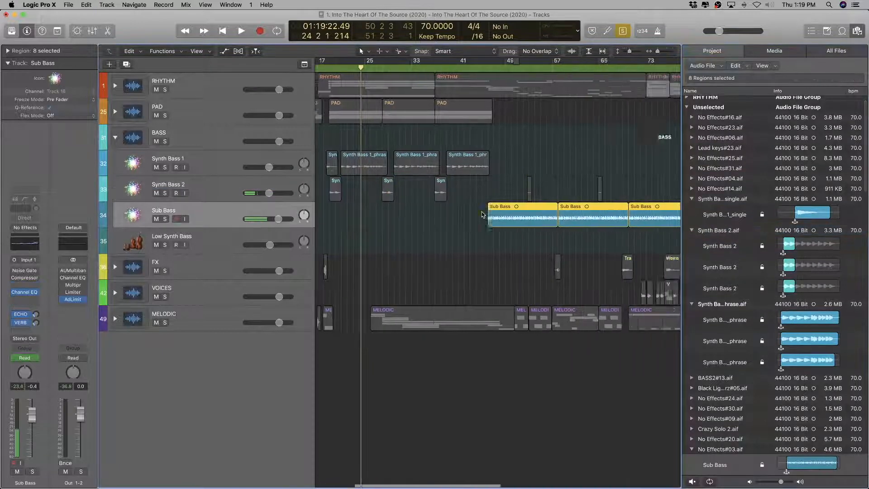
{"action": "double_click", "coordinate": [207, 210]}
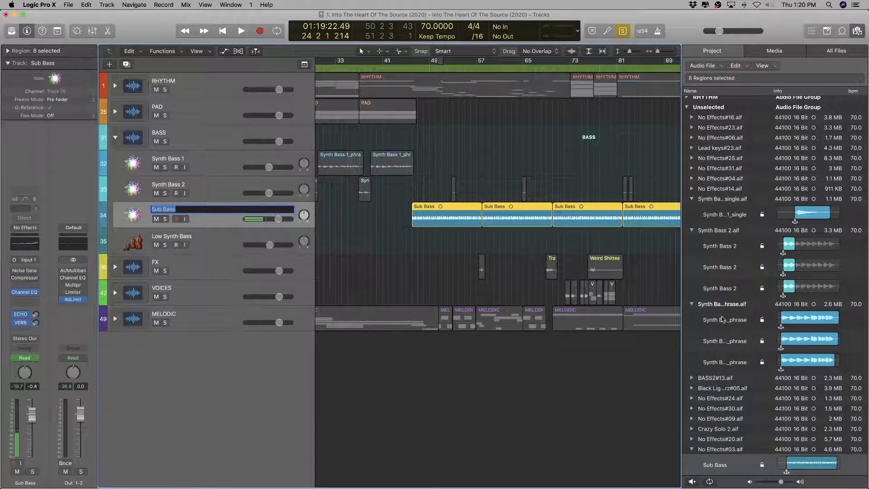
{"action": "key", "text": "super+c"}
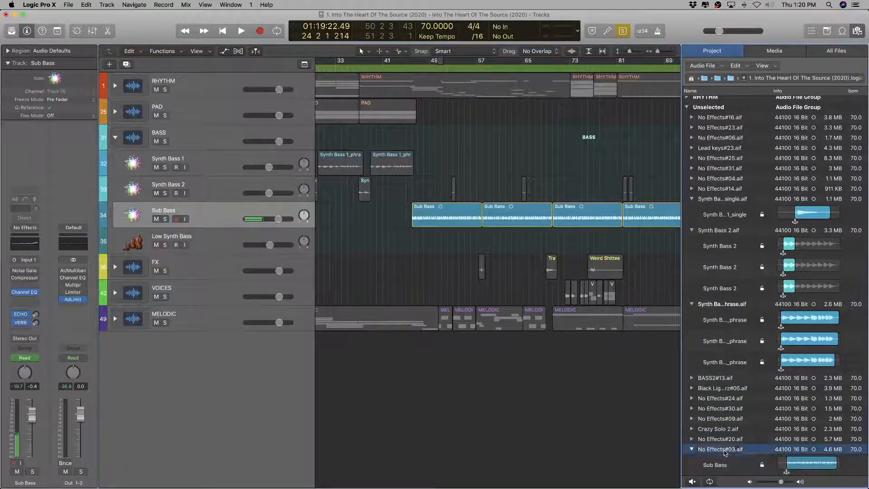
{"action": "double_click", "coordinate": [724, 450]}
{"action": "key", "text": "super+v"}
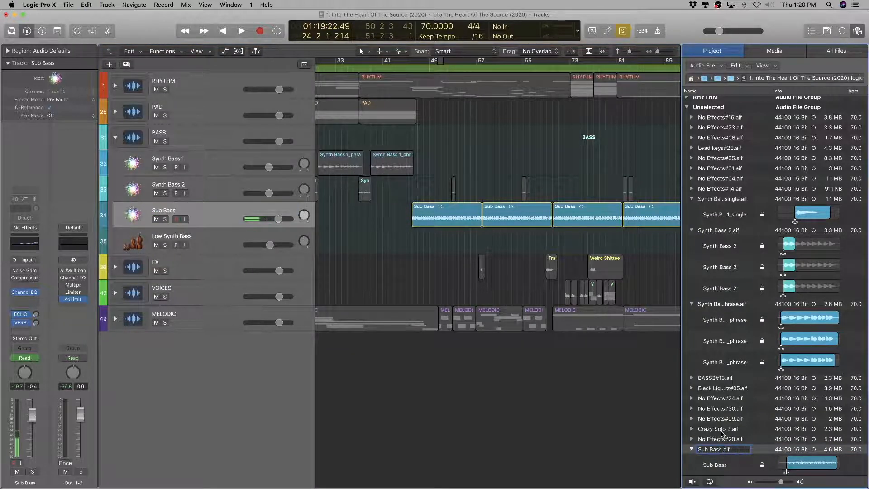
{"action": "key", "text": "Return"}
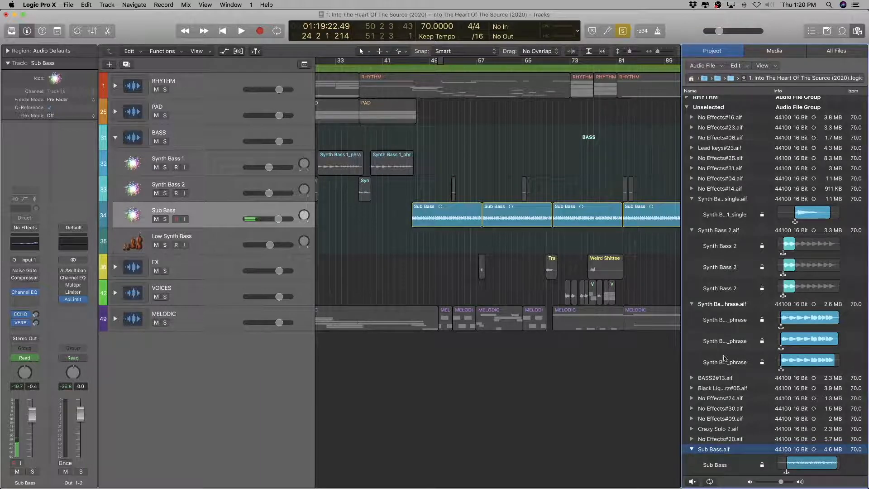
Step: Rename the Low Synth Bass track's audio file, Synth Tone Bass 04.caf, as Low Synth Bass, copying the track's name
{"action": "left_click", "coordinate": [248, 240]}
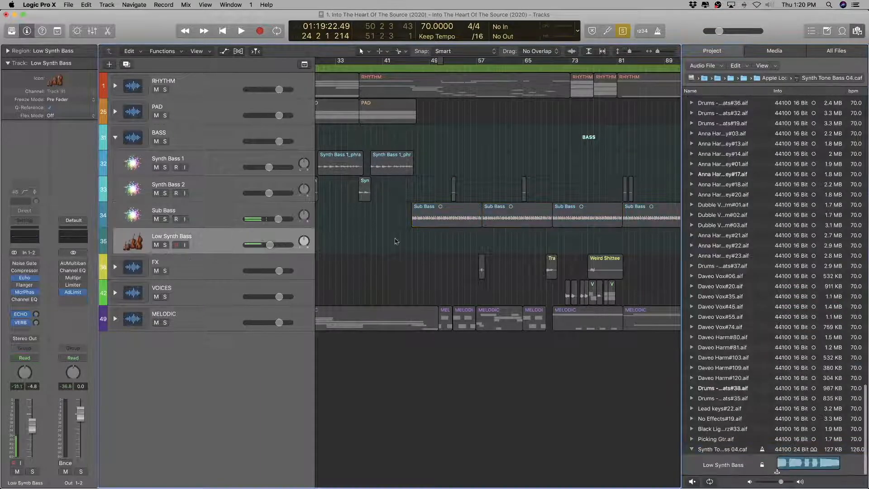
{"action": "scroll", "coordinate": [405, 239], "scroll_direction": "down", "scroll_amount": 5}
{"action": "scroll", "coordinate": [406, 240], "scroll_direction": "up", "scroll_amount": 8}
{"action": "scroll", "coordinate": [431, 239], "scroll_direction": "up", "scroll_amount": 2}
{"action": "scroll", "coordinate": [534, 244], "scroll_direction": "right", "scroll_amount": 8}
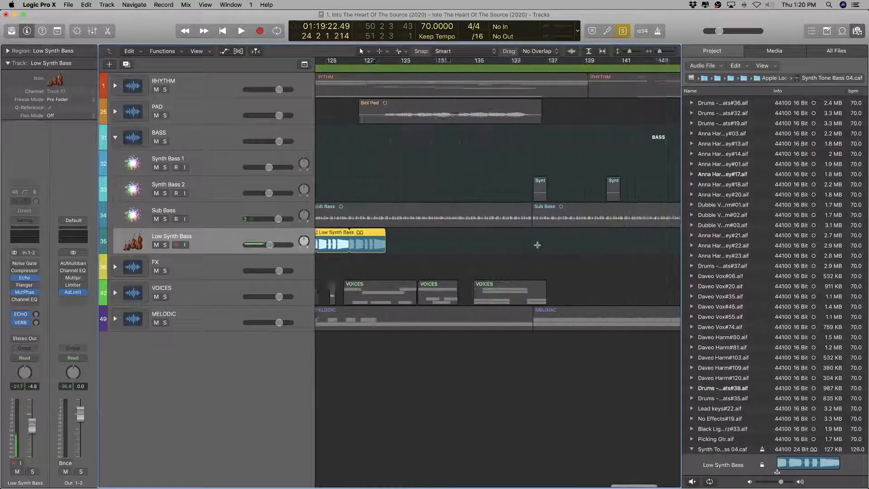
{"action": "scroll", "coordinate": [534, 245], "scroll_direction": "left", "scroll_amount": 2}
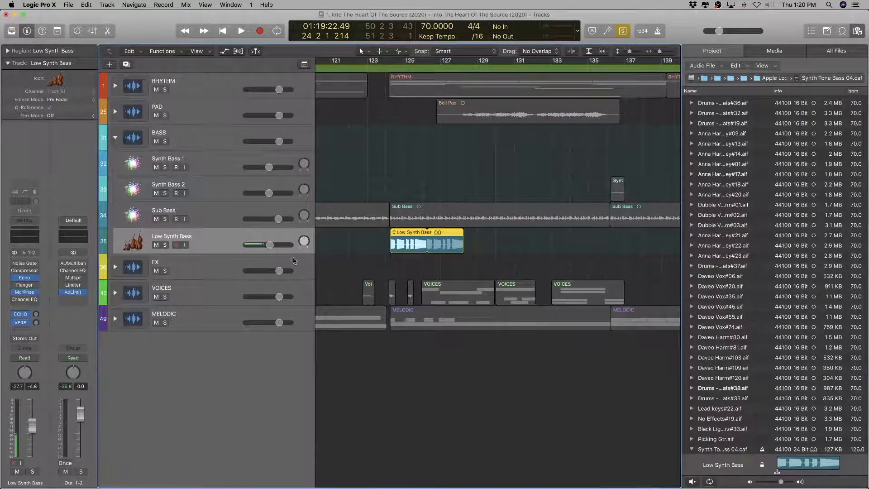
{"action": "key", "text": "shift+Return"}
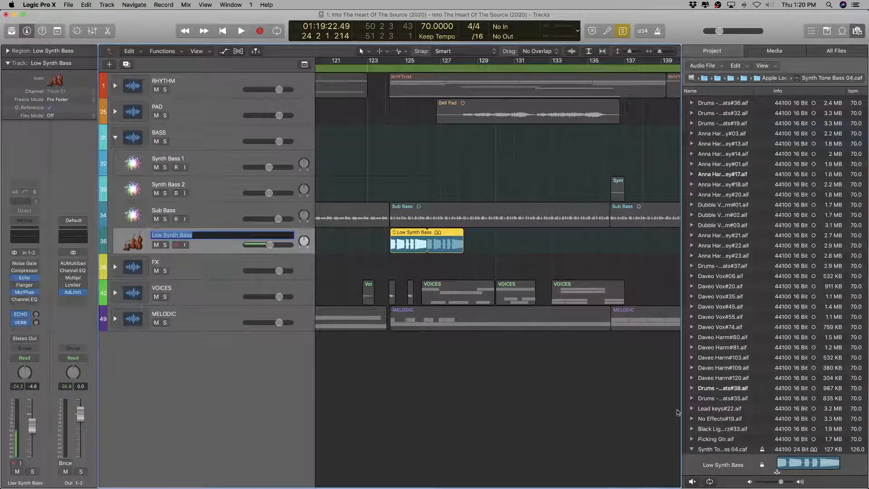
{"action": "double_click", "coordinate": [722, 450]}
{"action": "key", "text": "super+v"}
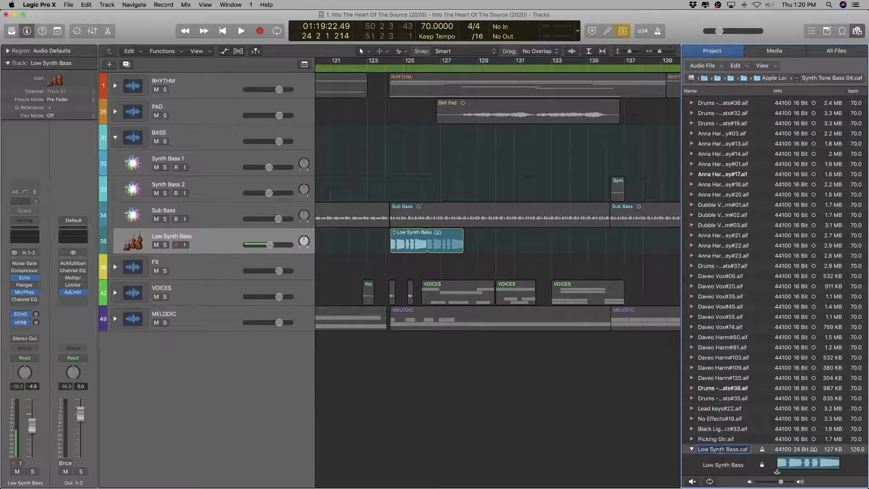
{"action": "key", "text": "Return"}
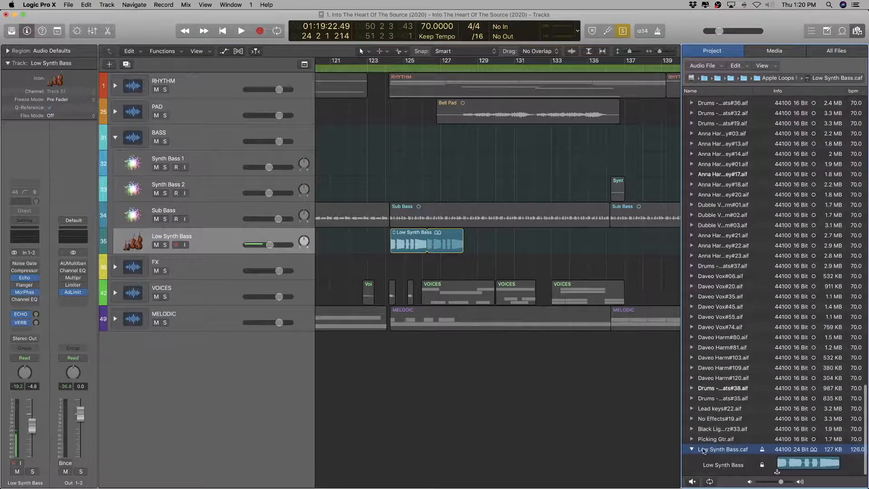
Step: Select the audio files Low Synth Bass, Drums #28, Sub Bass, Synth Bass 1_phrase, Synth Bass 2 and Synth Bass 1_single together
{"action": "scroll", "coordinate": [717, 317], "scroll_direction": "up", "scroll_amount": 15}
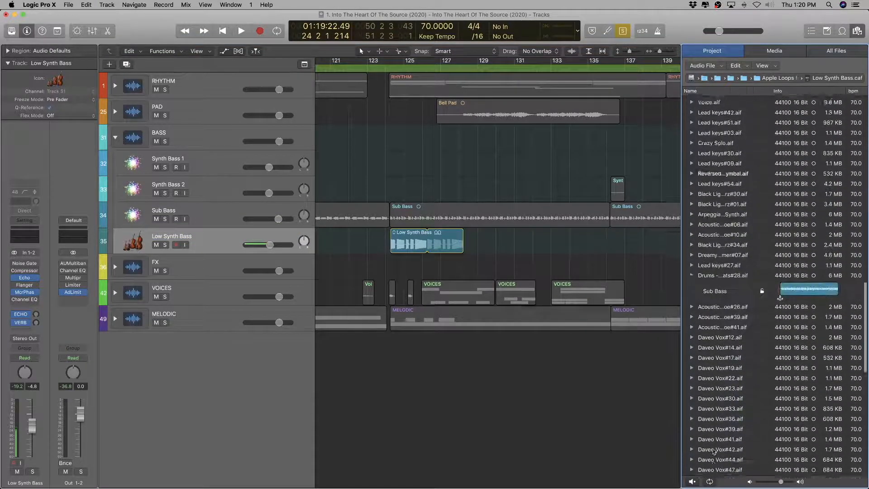
{"action": "left_click", "coordinate": [716, 297], "text": "shift"}
{"action": "scroll", "coordinate": [714, 300], "scroll_direction": "up", "scroll_amount": 10}
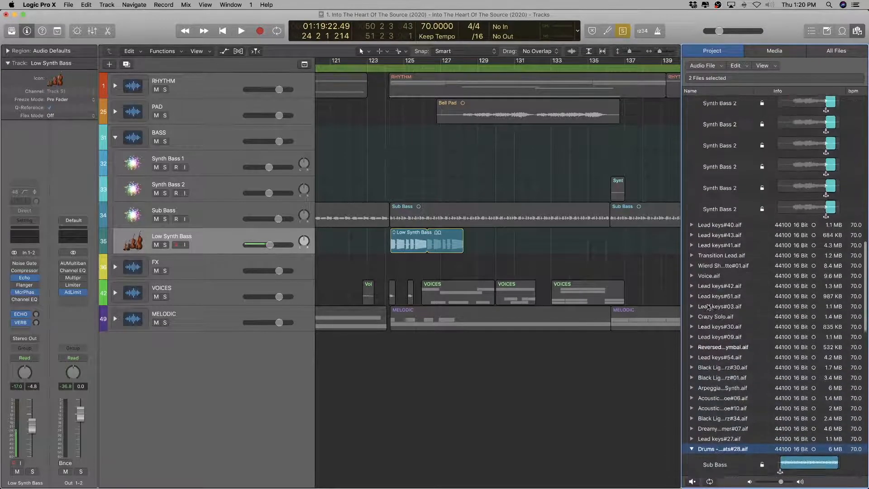
{"action": "scroll", "coordinate": [713, 301], "scroll_direction": "up", "scroll_amount": 5}
{"action": "left_click", "coordinate": [714, 254], "text": "shift"}
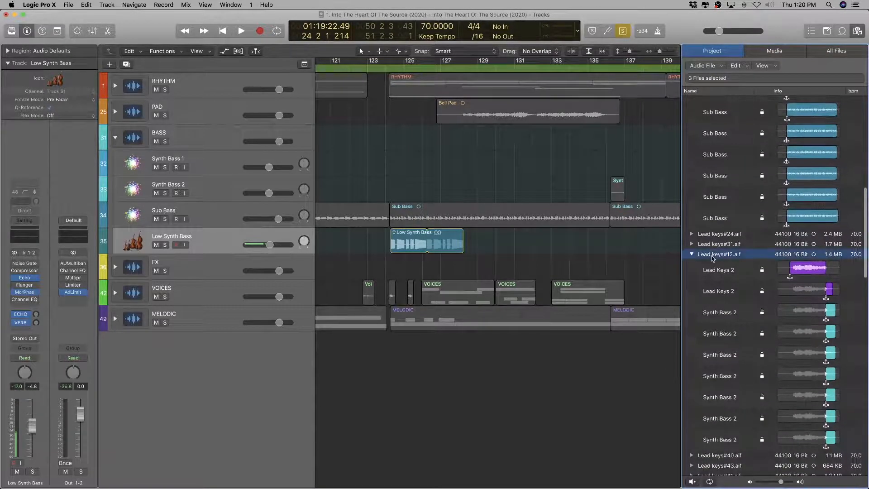
{"action": "left_click", "coordinate": [722, 259], "text": "shift"}
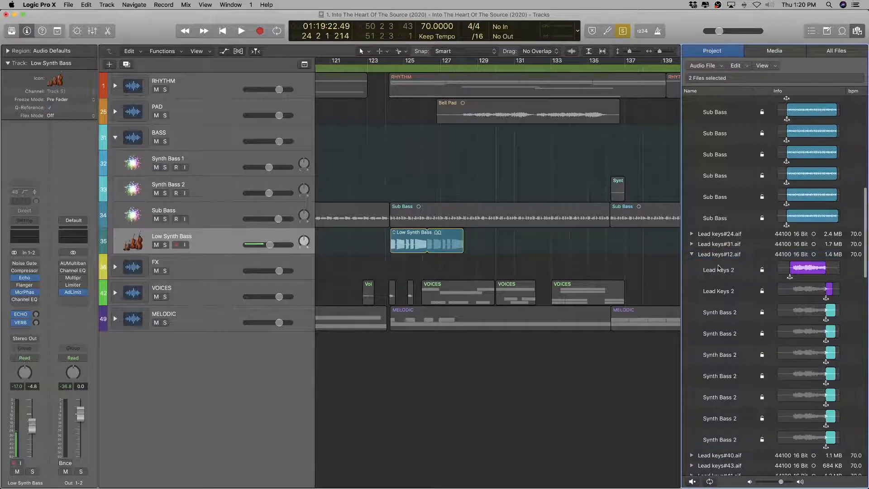
{"action": "scroll", "coordinate": [720, 394], "scroll_direction": "up", "scroll_amount": 10}
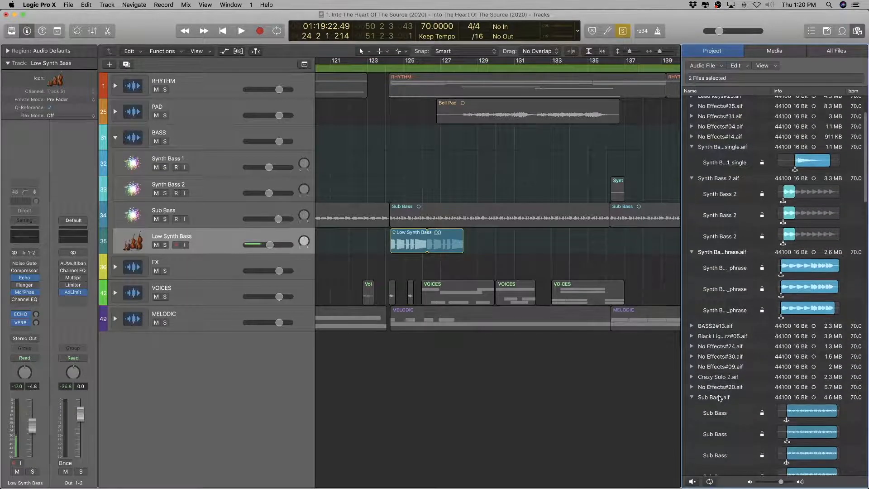
{"action": "left_click", "coordinate": [720, 398]}
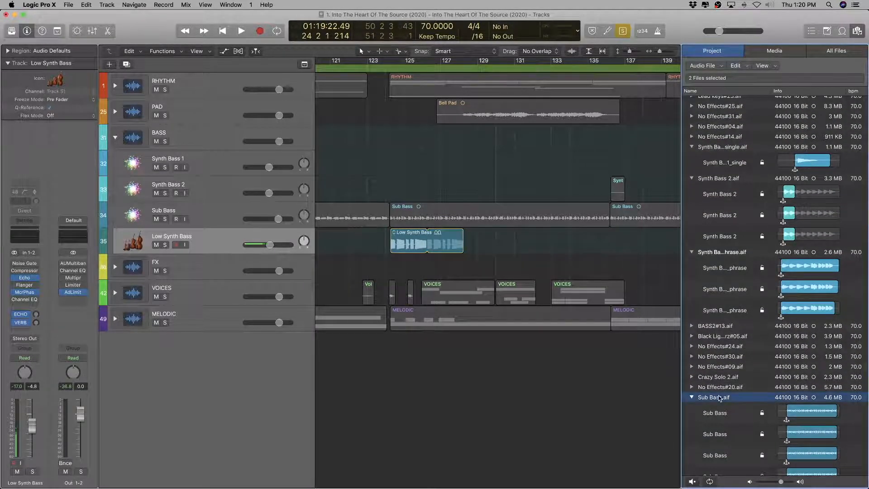
{"action": "left_click", "coordinate": [709, 253], "text": "super"}
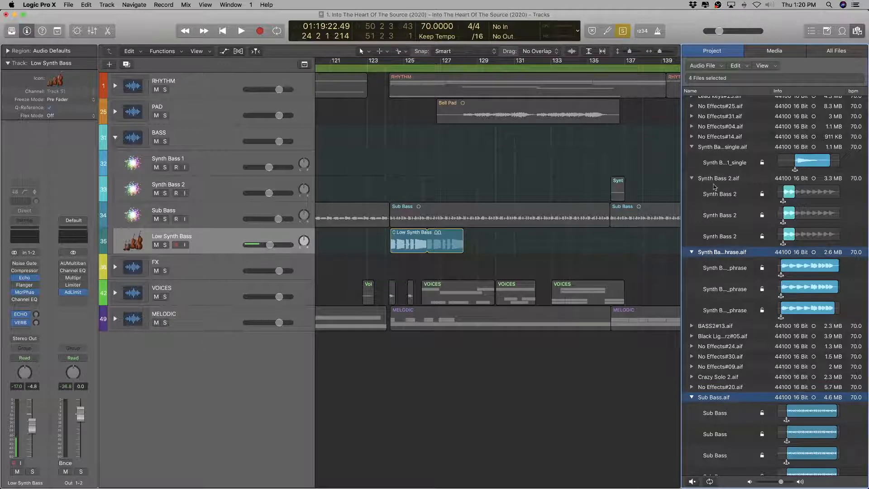
{"action": "left_click", "coordinate": [715, 178], "text": "super"}
{"action": "left_click", "coordinate": [717, 147], "text": "super"}
{"action": "key", "text": "super+Left"}
{"action": "key", "text": "super+Left"}
{"action": "key", "text": "super+Left"}
{"action": "key", "text": "super+Left"}
{"action": "key", "text": "super+Left"}
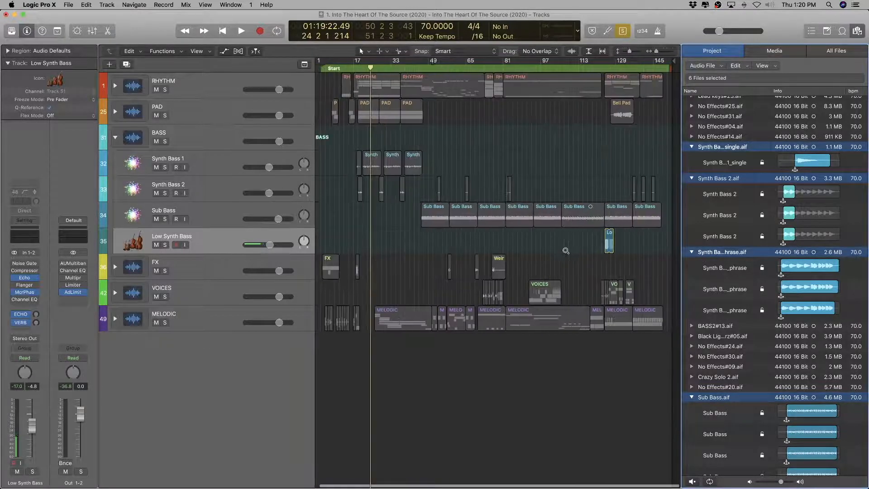
{"action": "key", "text": "super+Right"}
{"action": "key", "text": "super+Left"}
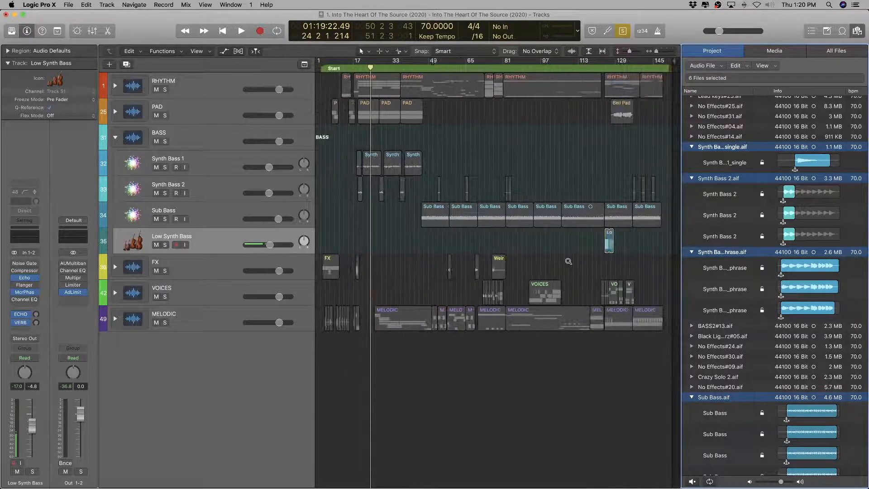
Step: Create an audio file group named Bass with the bass audio files selected
{"action": "right_click", "coordinate": [703, 149]}
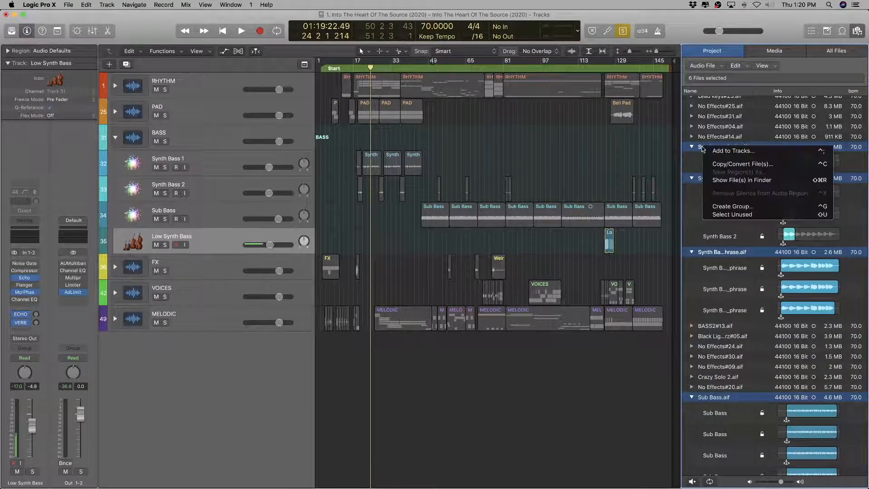
{"action": "left_click", "coordinate": [732, 207]}
{"action": "scroll", "coordinate": [762, 389], "scroll_direction": "down", "scroll_amount": 1}
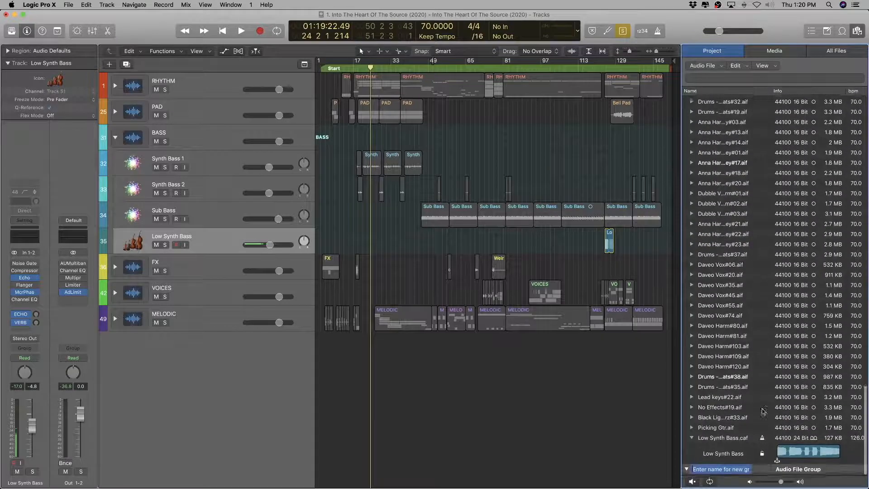
{"action": "scroll", "coordinate": [755, 424], "scroll_direction": "down", "scroll_amount": 1}
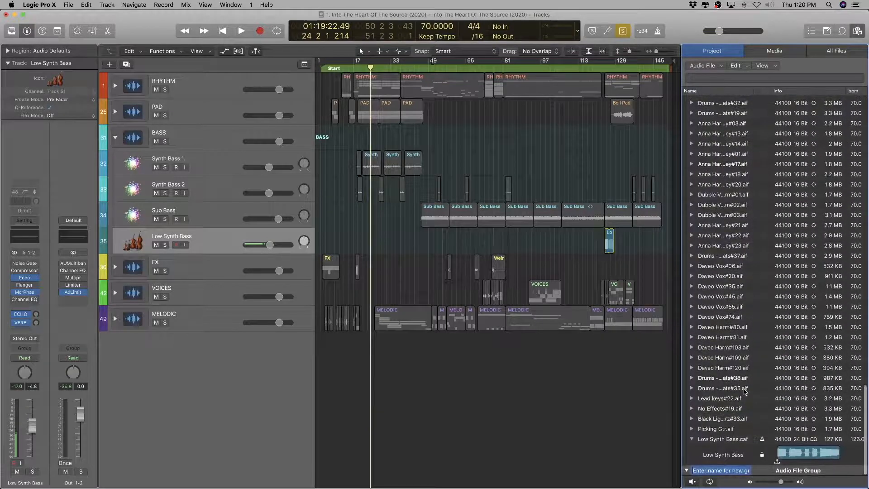
{"action": "type", "text": "s"}
{"action": "key", "text": "Return"}
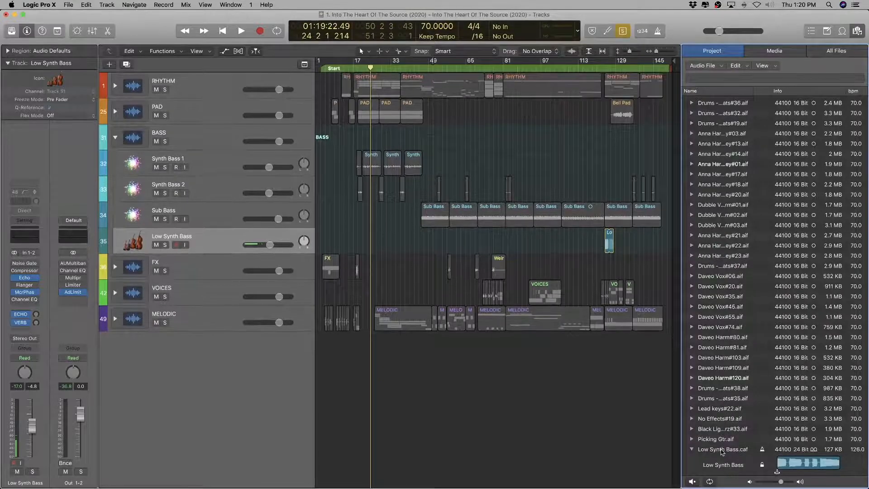
Step: Move Low Synth Bass.caf out of the Unselected group to the ungrouped level of the file list
{"action": "left_click", "coordinate": [721, 451]}
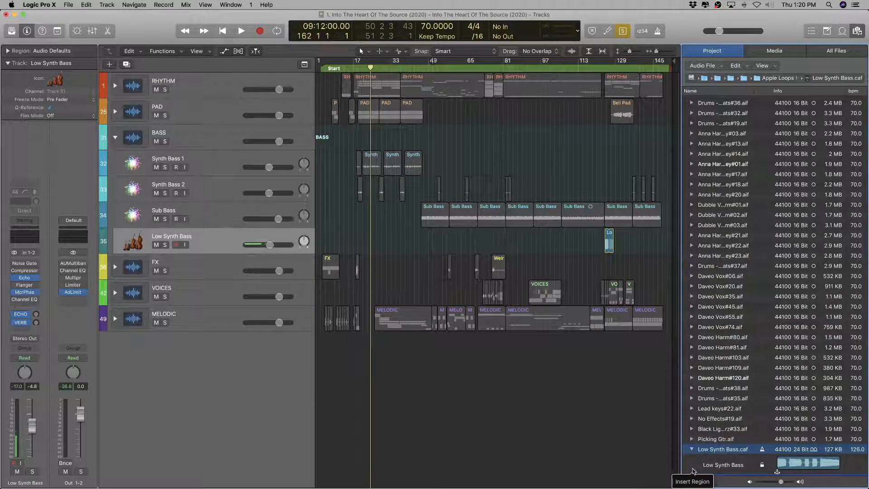
{"action": "mouse_move", "coordinate": [692, 471]}
{"action": "left_mouse_down"}
{"action": "mouse_move", "coordinate": [658, 478]}
{"action": "mouse_move", "coordinate": [819, 480]}
{"action": "mouse_move", "coordinate": [684, 473]}
{"action": "left_mouse_up"}
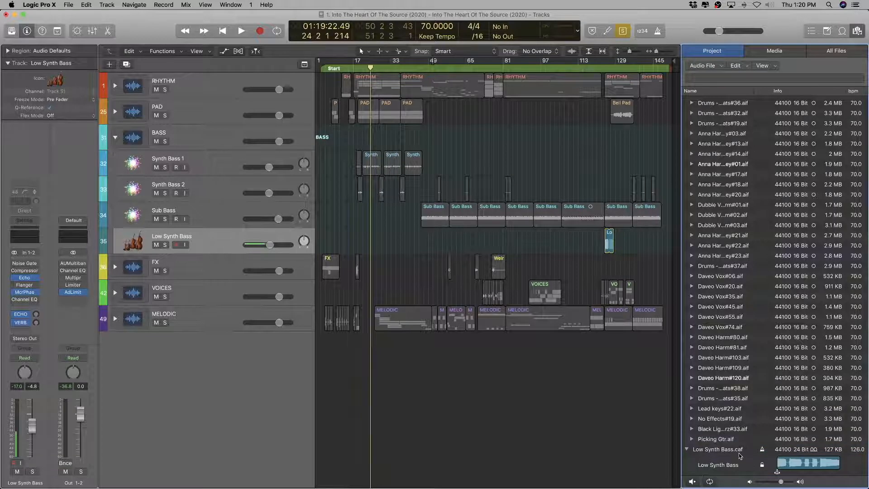
Step: Move Drums #28, Sub Bass, Synth Bass 1_phrase, Synth Bass 2 and Synth Bass 1_single from the Unselected group into the Bass group
{"action": "scroll", "coordinate": [724, 420], "scroll_direction": "up", "scroll_amount": 15}
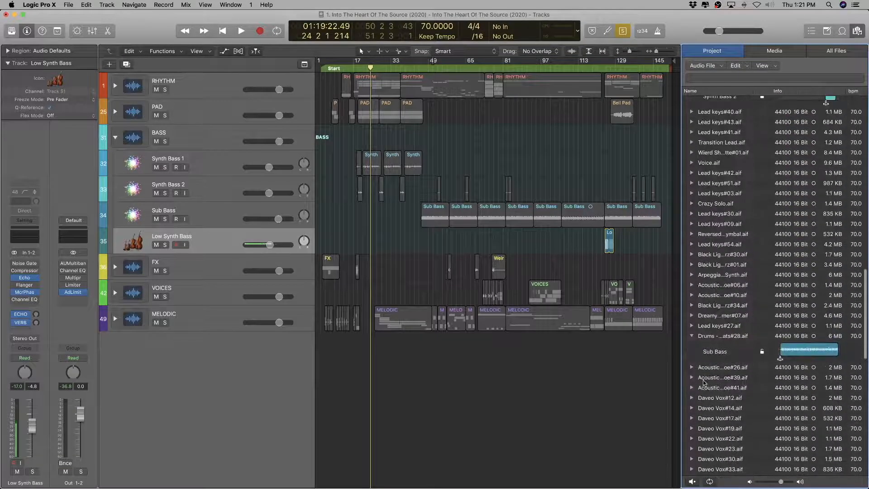
{"action": "left_click", "coordinate": [708, 337]}
{"action": "scroll", "coordinate": [720, 328], "scroll_direction": "up", "scroll_amount": 10}
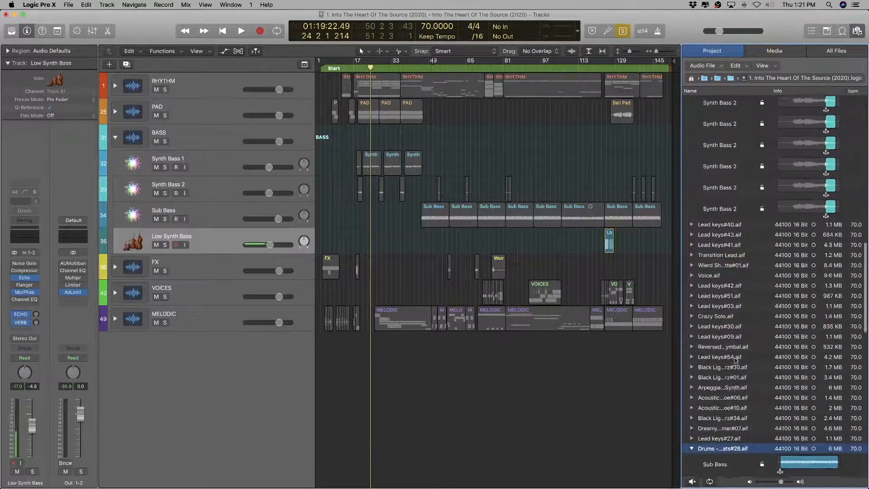
{"action": "scroll", "coordinate": [723, 321], "scroll_direction": "up", "scroll_amount": 1}
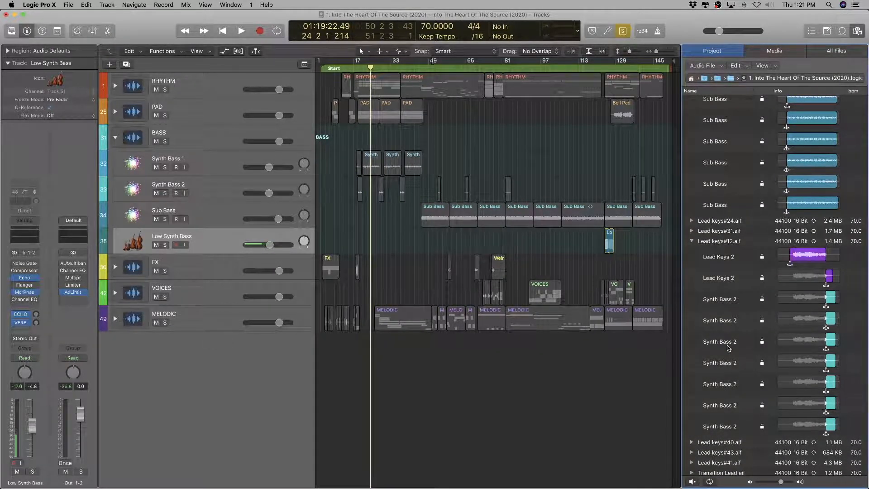
{"action": "scroll", "coordinate": [728, 347], "scroll_direction": "up", "scroll_amount": 2}
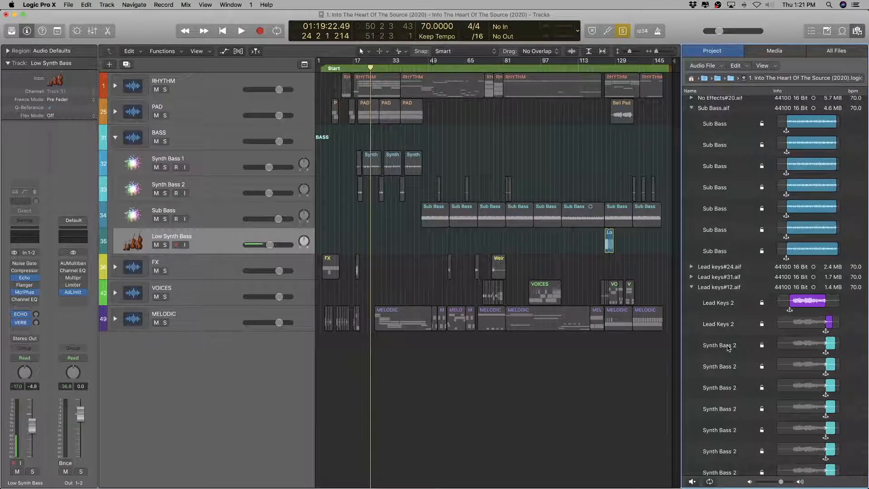
{"action": "scroll", "coordinate": [728, 347], "scroll_direction": "up", "scroll_amount": 8}
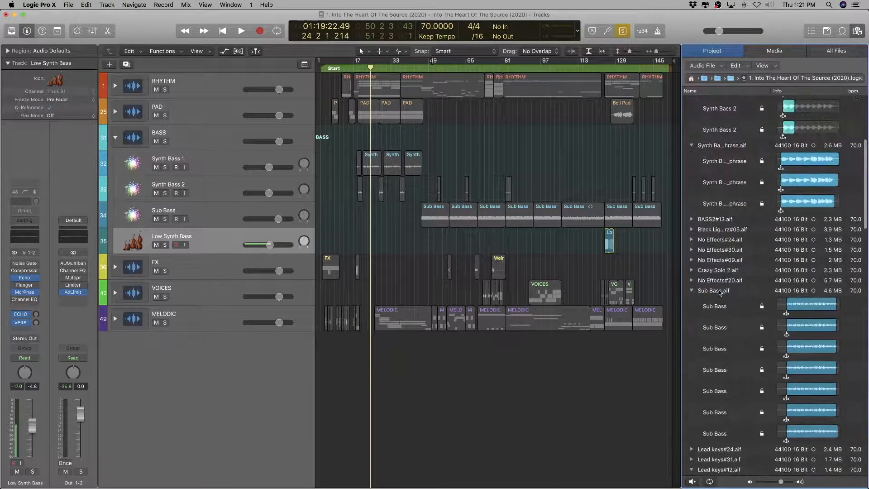
{"action": "left_click", "coordinate": [719, 292]}
{"action": "scroll", "coordinate": [718, 299], "scroll_direction": "up", "scroll_amount": 7}
{"action": "left_click", "coordinate": [717, 305], "text": "super"}
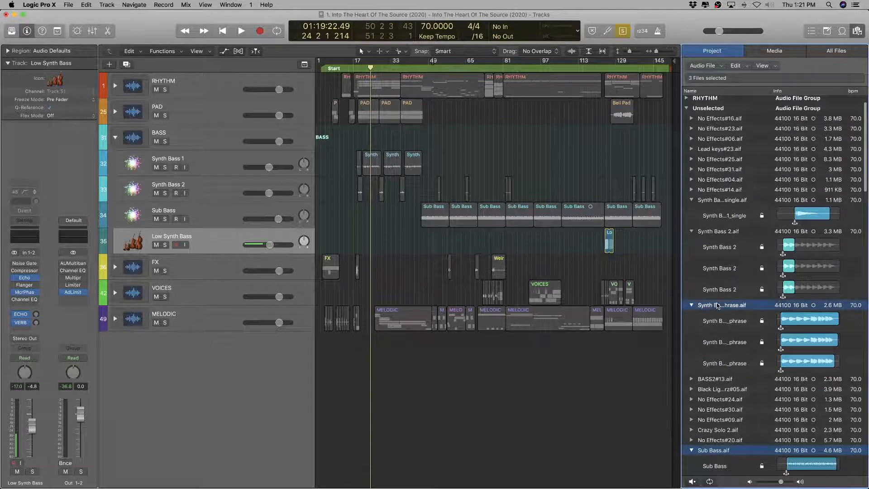
{"action": "left_click", "coordinate": [720, 233], "text": "super"}
{"action": "left_click", "coordinate": [716, 200], "text": "super"}
{"action": "scroll", "coordinate": [708, 201], "scroll_direction": "up", "scroll_amount": 2}
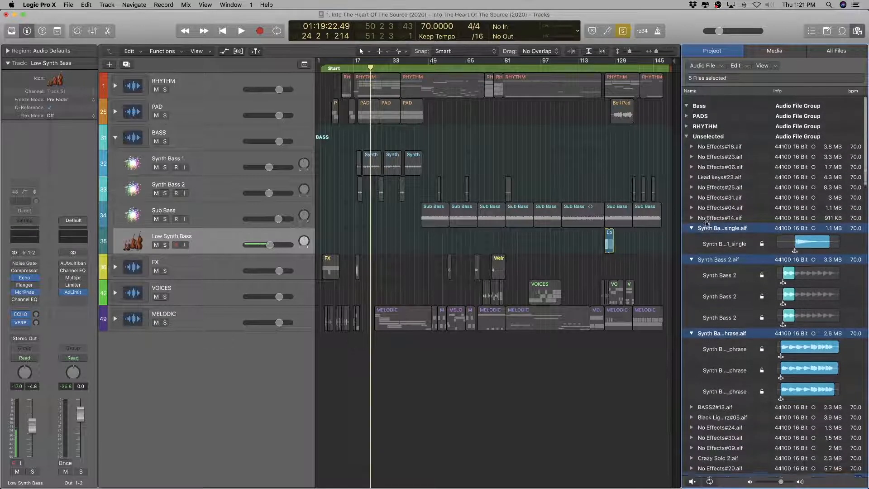
{"action": "left_click_drag", "start_coordinate": [707, 221], "coordinate": [703, 105]}
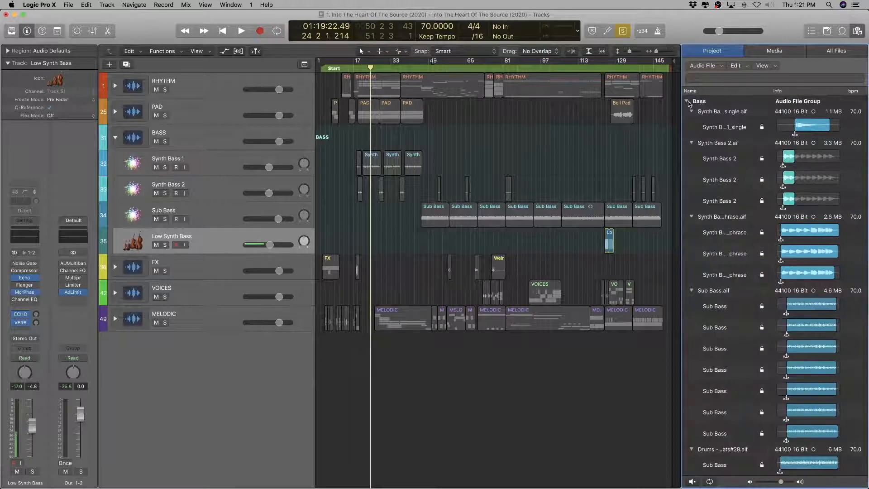
Step: Collapse the Bass and Unselected groups and move Low Synth Bass.caf into the Bass group
{"action": "left_click", "coordinate": [687, 102]}
{"action": "left_click", "coordinate": [687, 132]}
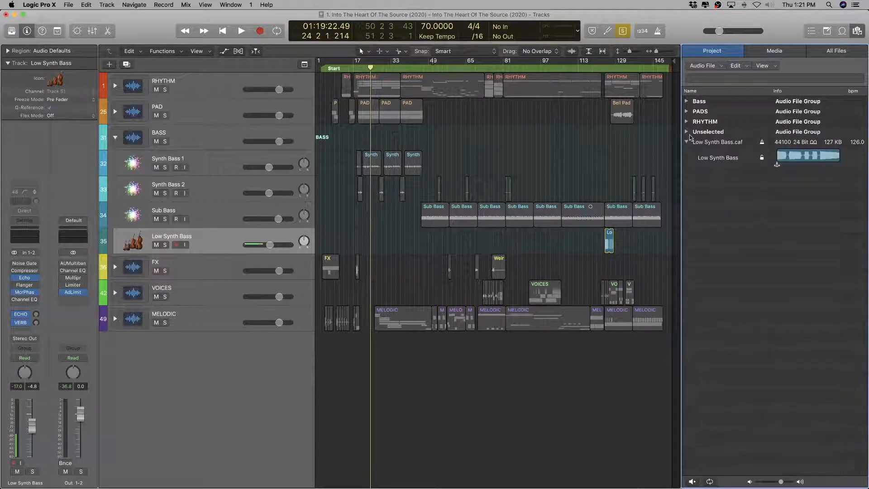
{"action": "left_click_drag", "start_coordinate": [700, 146], "coordinate": [697, 107]}
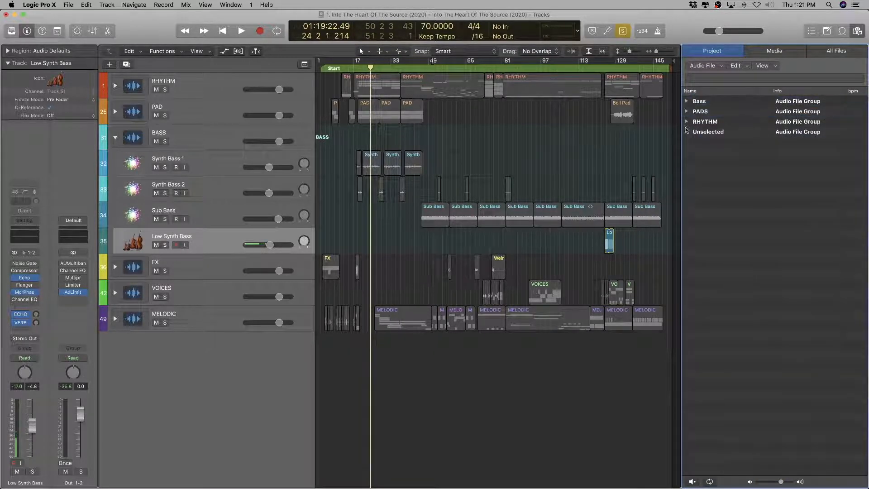
Step: Review the audio files in the RHYTHM group and those remaining in the Unselected group
{"action": "left_click", "coordinate": [685, 122]}
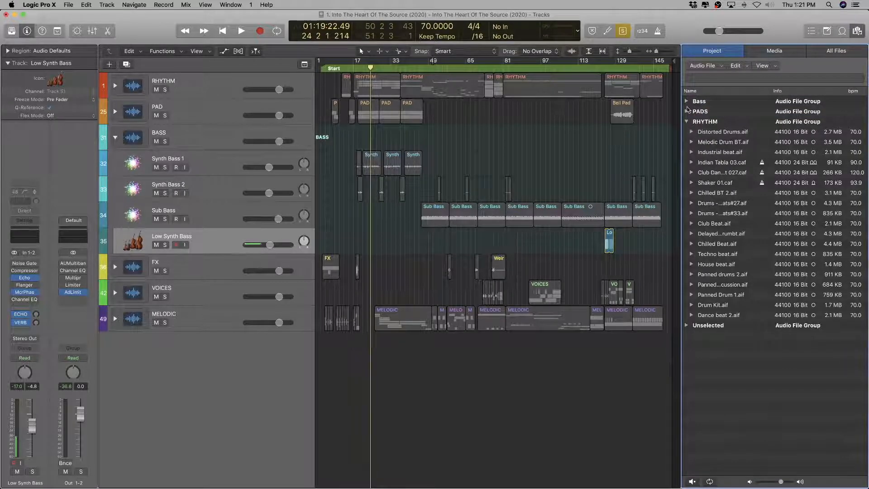
{"action": "left_click", "coordinate": [686, 121]}
{"action": "left_click", "coordinate": [689, 135]}
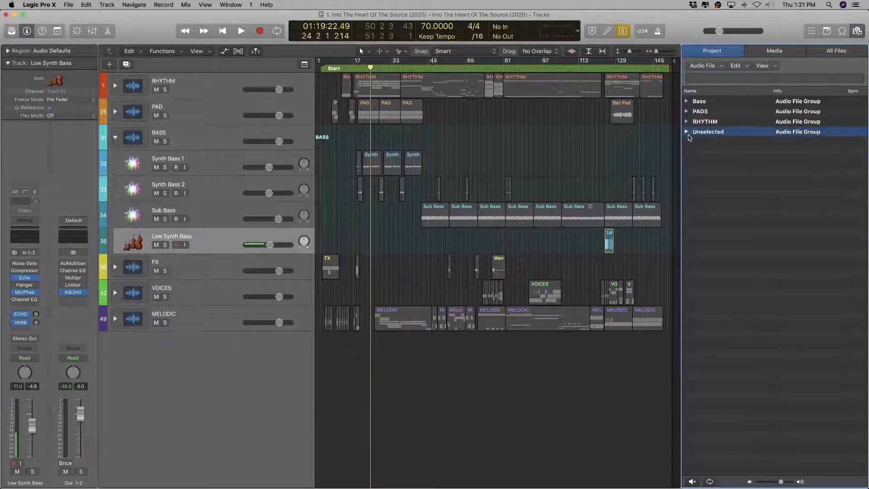
{"action": "scroll", "coordinate": [753, 274], "scroll_direction": "down", "scroll_amount": 15}
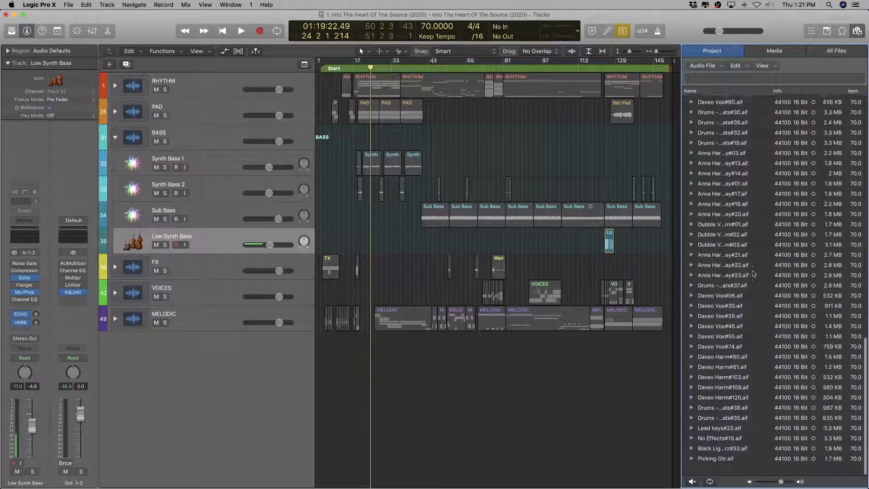
{"action": "scroll", "coordinate": [754, 274], "scroll_direction": "up", "scroll_amount": 15}
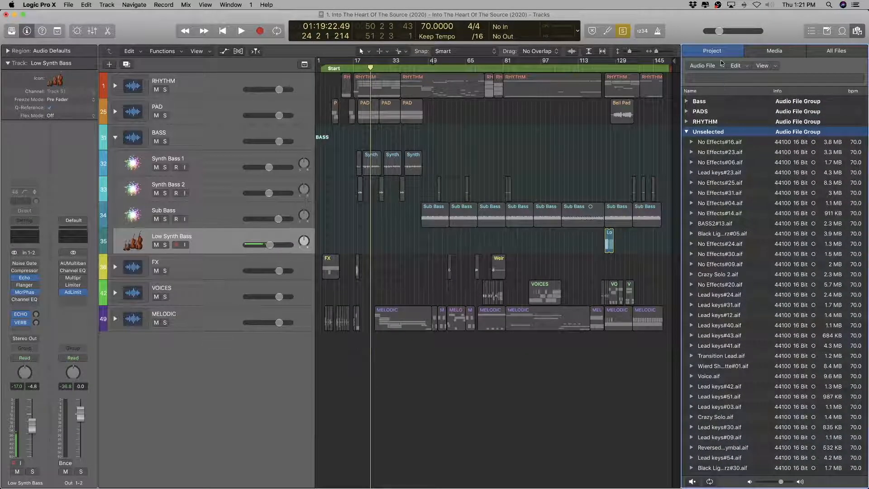
Step: Collapse the BASS track stack, select the FX track with its regions, and collapse the Unselected group
{"action": "left_click", "coordinate": [115, 137]}
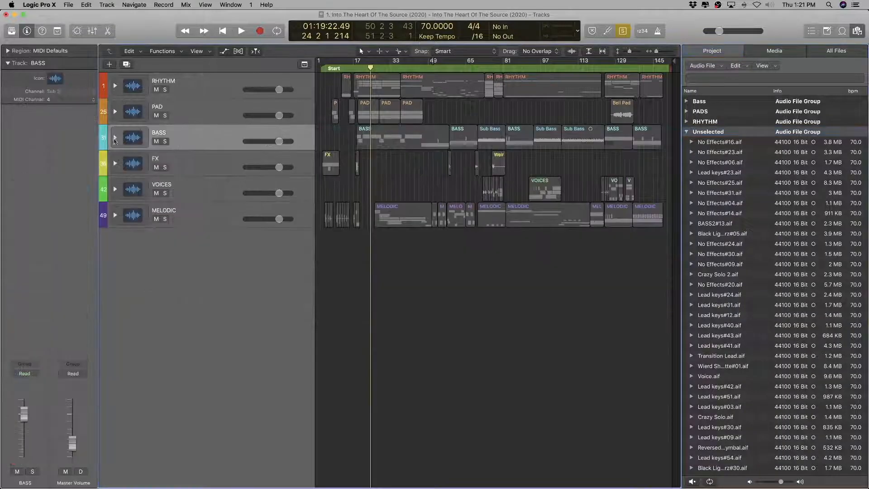
{"action": "left_click", "coordinate": [199, 162]}
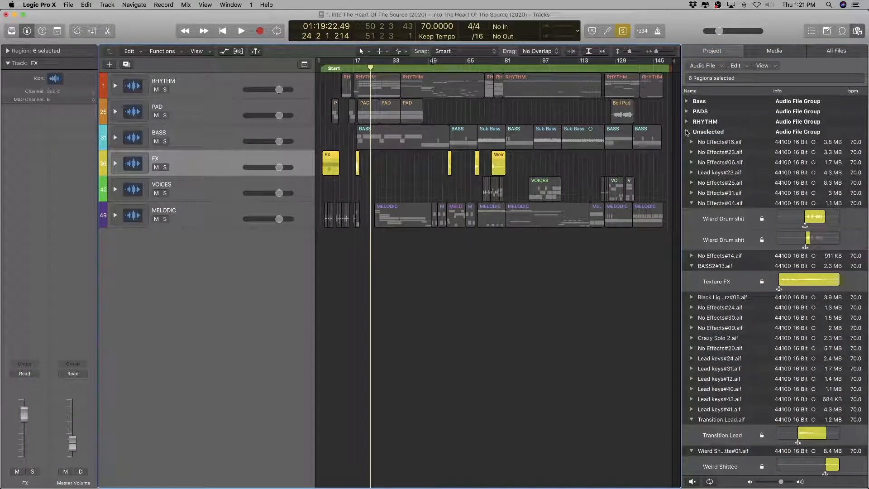
{"action": "left_click", "coordinate": [686, 131]}
Step: Create an empty audio file group named FX
{"action": "right_click", "coordinate": [702, 205]}
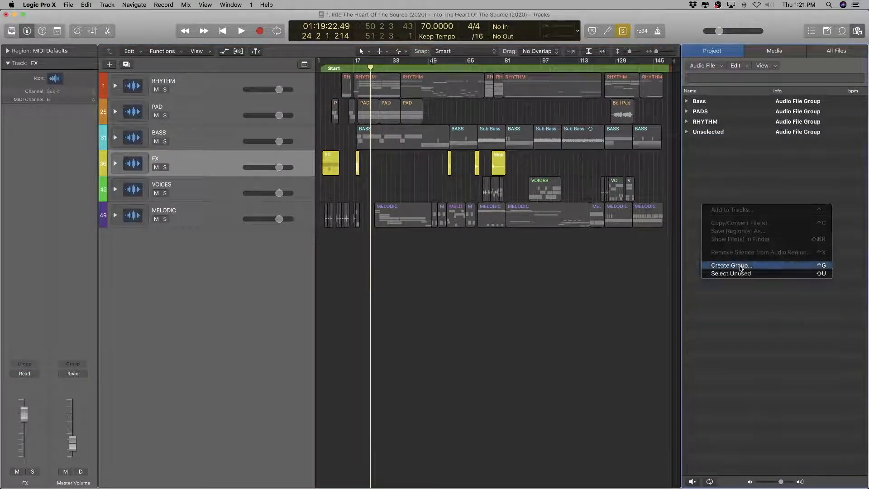
{"action": "left_click", "coordinate": [731, 266]}
{"action": "type", "text": "FX"}
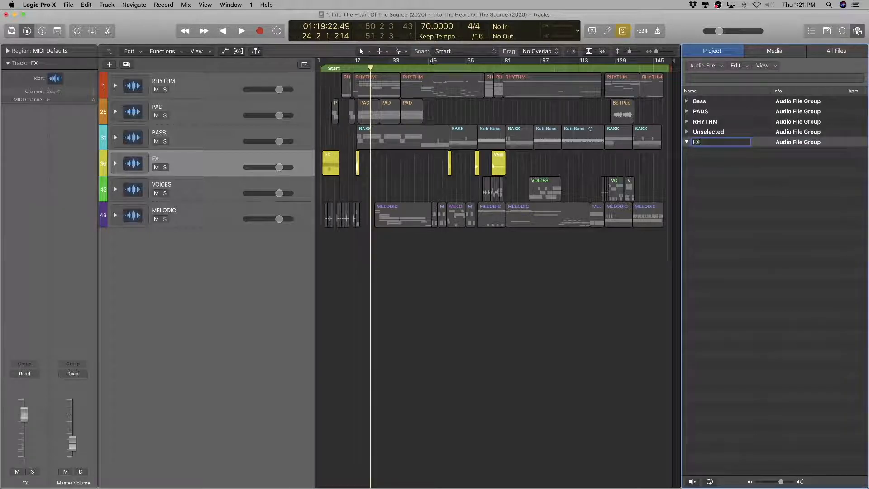
{"action": "key", "text": "Return"}
Step: Create an empty audio file group named Voices
{"action": "right_click", "coordinate": [752, 240]}
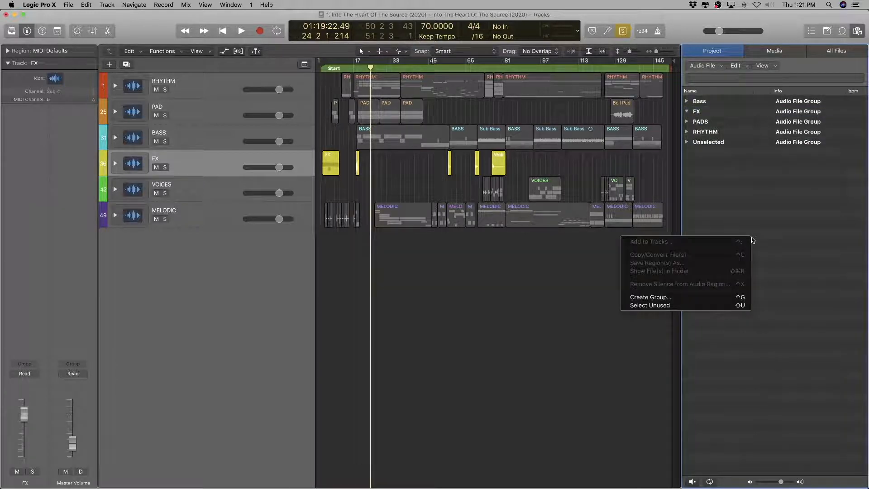
{"action": "left_click", "coordinate": [698, 297]}
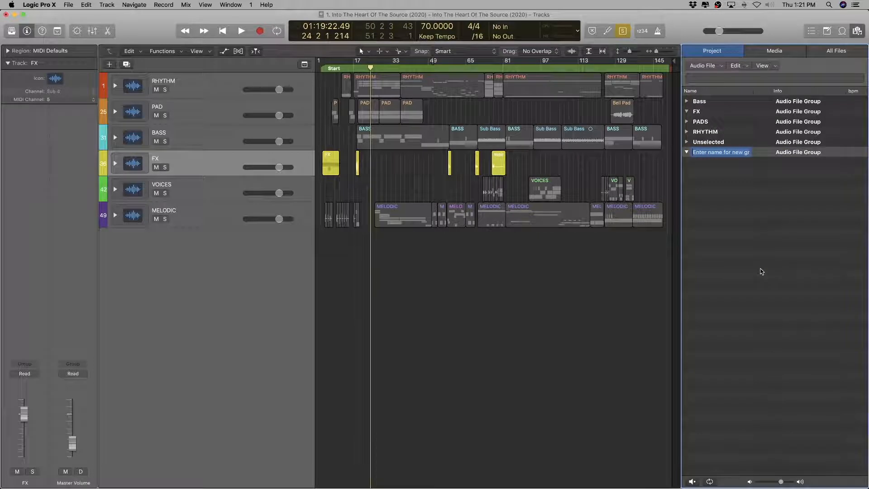
{"action": "type", "text": "Voices"}
{"action": "key", "text": "Return"}
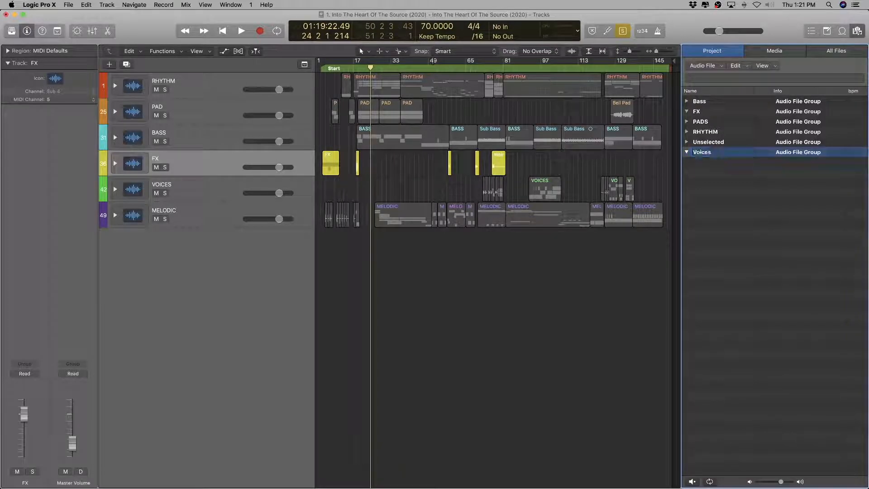
Step: Create an empty audio file group named Melodic
{"action": "right_click", "coordinate": [729, 266]}
{"action": "left_click", "coordinate": [761, 324]}
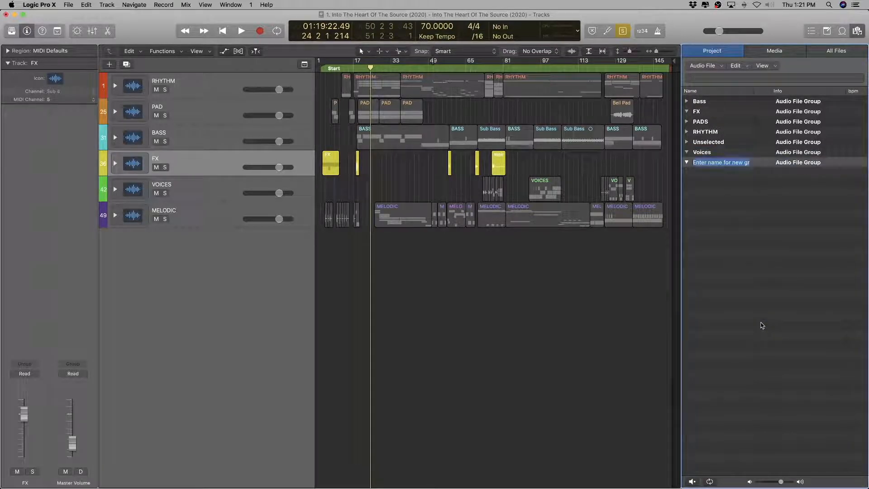
{"action": "type", "text": "Melos"}
{"action": "type", "text": "ic"}
{"action": "key", "text": "Return"}
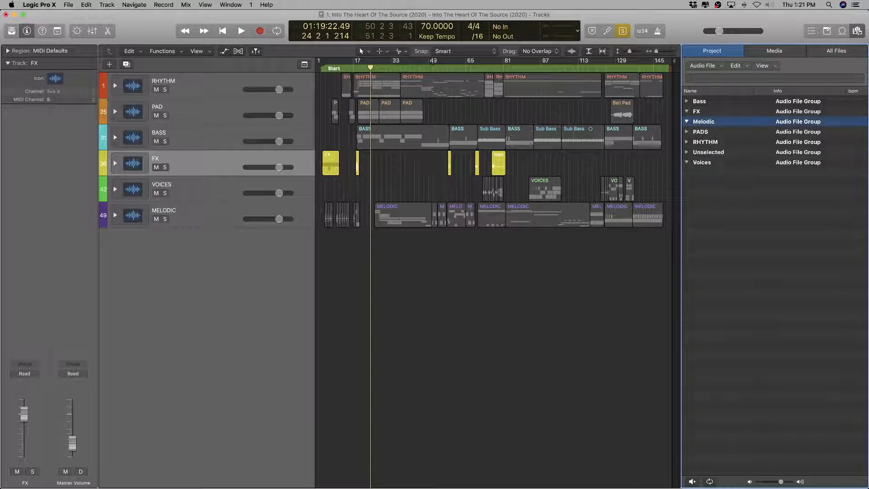
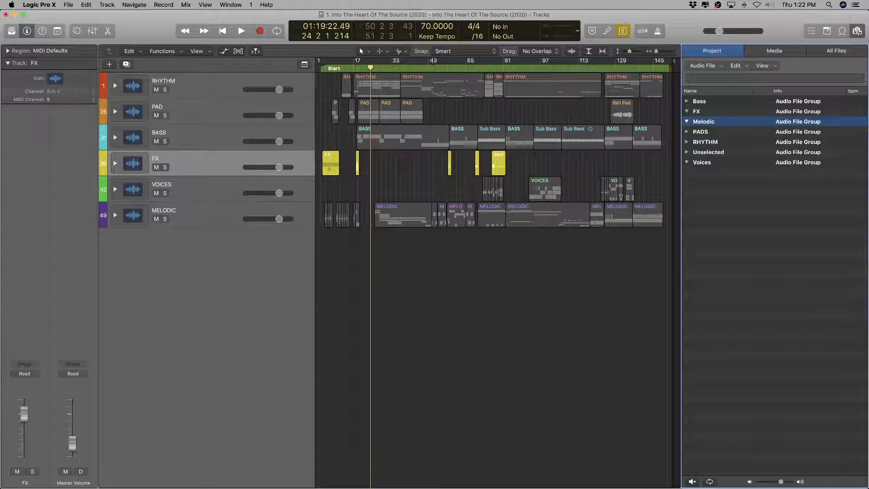
{"action": "right_click", "coordinate": [709, 122]}
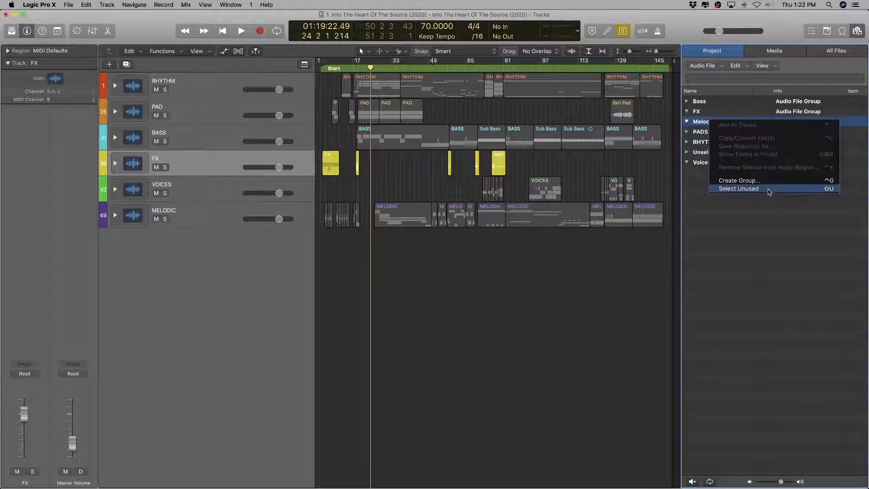
{"action": "left_click", "coordinate": [764, 183]}
{"action": "left_click", "coordinate": [768, 209]}
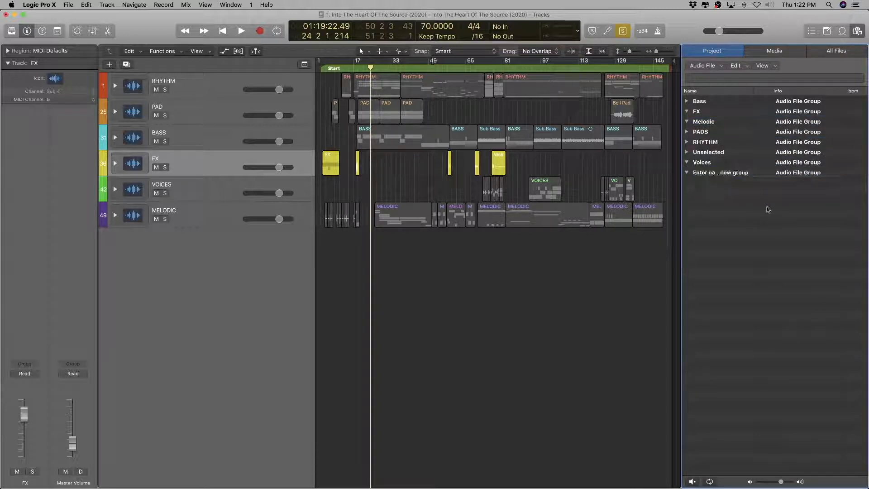
{"action": "left_click", "coordinate": [719, 173]}
{"action": "key", "text": "BackSpace"}
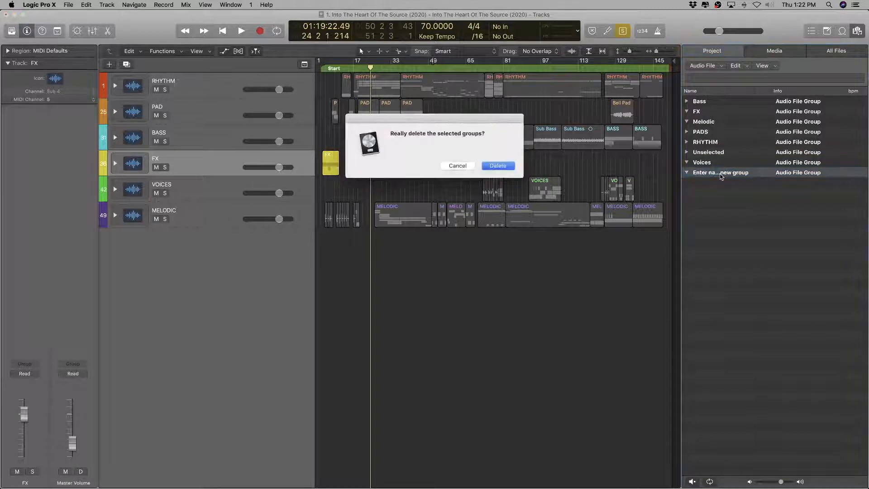
{"action": "left_click", "coordinate": [498, 165]}
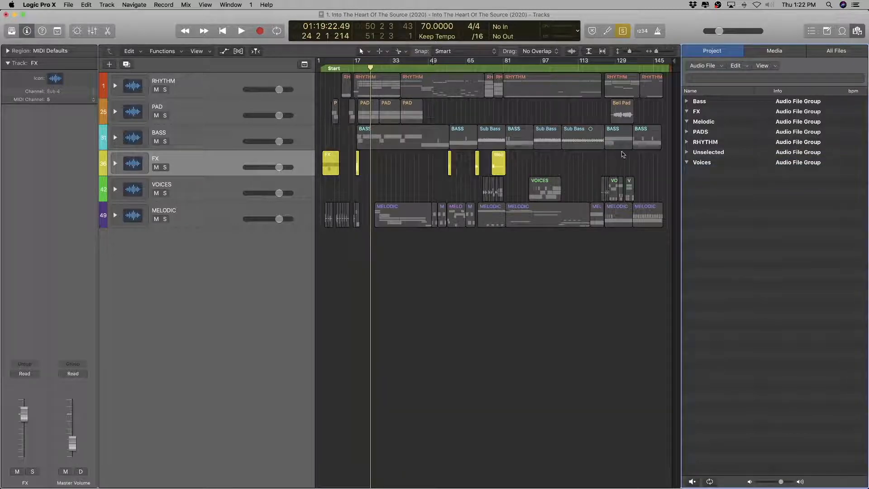
Step: Collapse the Voices group and check the files inside the Unselected group
{"action": "left_click", "coordinate": [690, 164]}
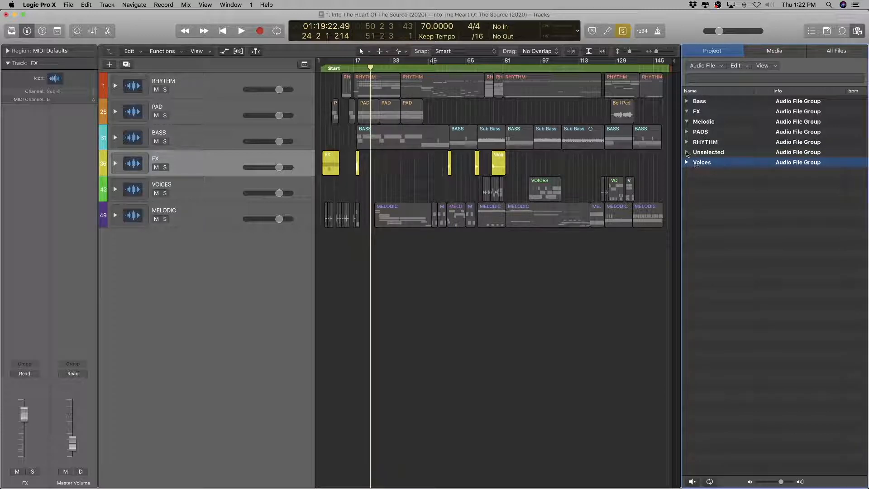
{"action": "left_click", "coordinate": [686, 152]}
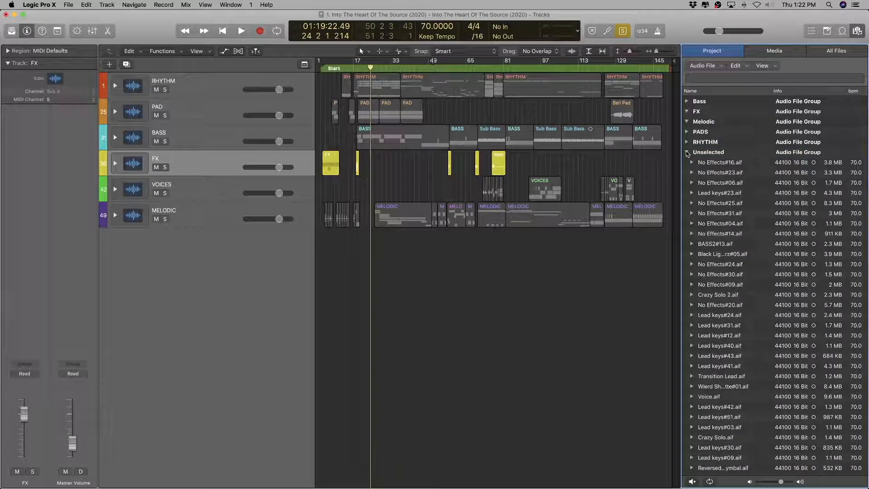
{"action": "left_click", "coordinate": [686, 152]}
{"action": "mouse_move", "coordinate": [697, 163]}
{"action": "left_mouse_down"}
{"action": "mouse_move", "coordinate": [696, 143]}
{"action": "mouse_move", "coordinate": [697, 163]}
{"action": "left_mouse_up"}
{"action": "left_click", "coordinate": [686, 153]}
{"action": "left_click", "coordinate": [686, 153]}
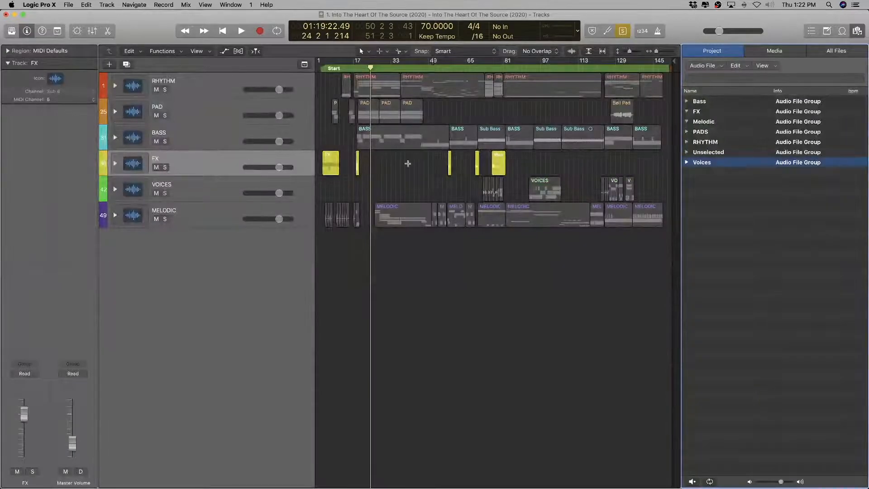
Step: Examine the audio files listed in the Bass group
{"action": "left_click", "coordinate": [686, 101]}
{"action": "right_click", "coordinate": [702, 102]}
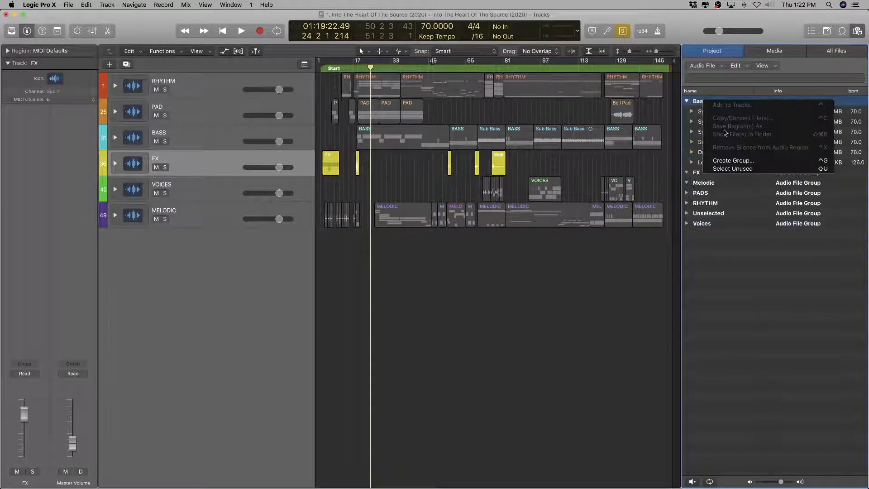
{"action": "left_click", "coordinate": [743, 224]}
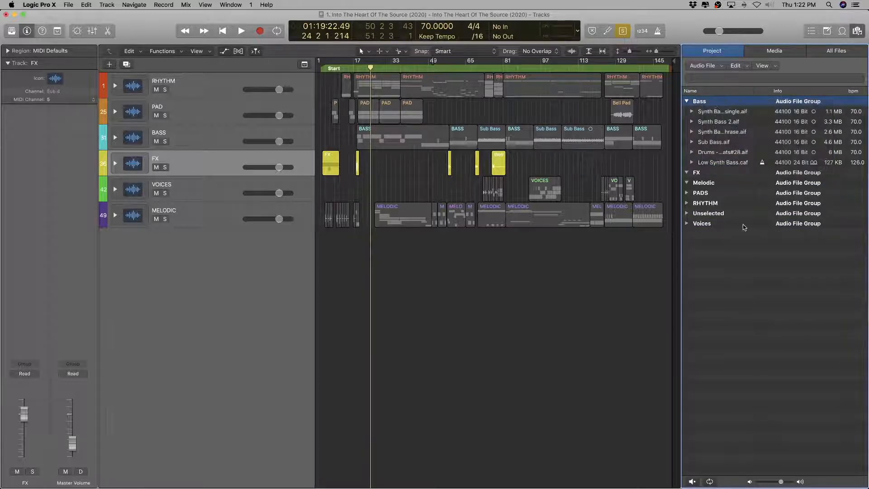
{"action": "right_click", "coordinate": [708, 101]}
{"action": "left_click", "coordinate": [697, 103]}
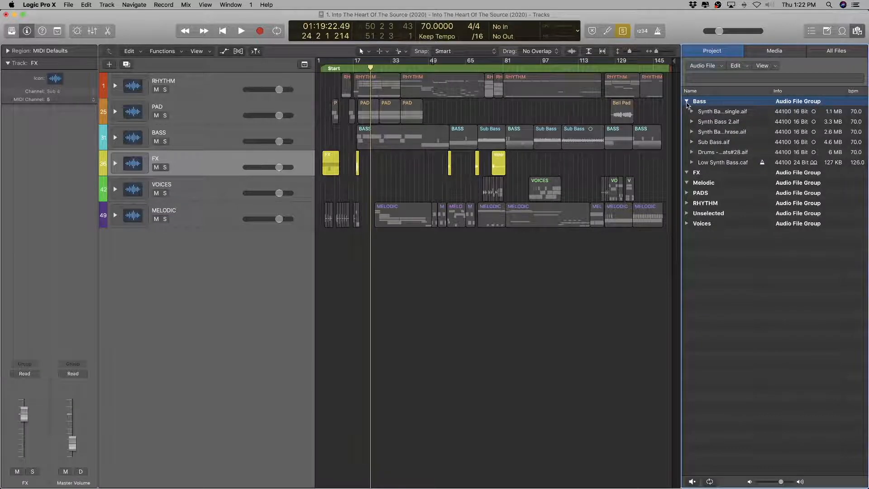
{"action": "left_click", "coordinate": [686, 102]}
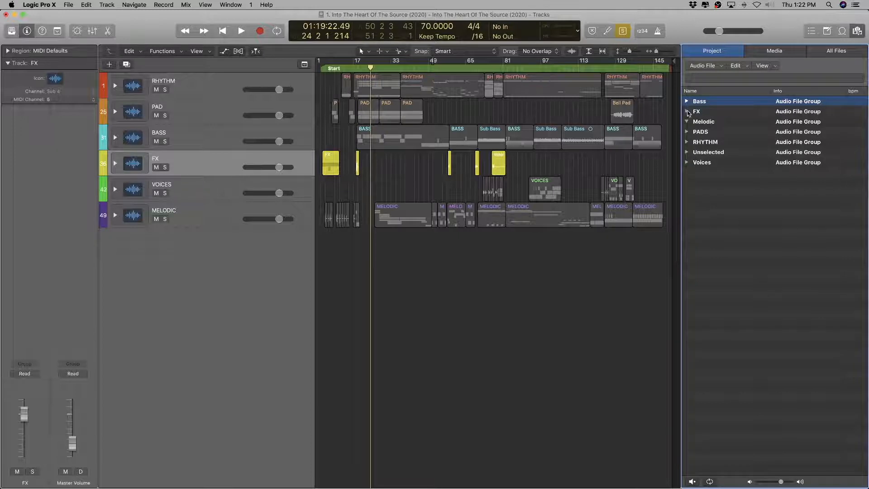
{"action": "left_click", "coordinate": [687, 102]}
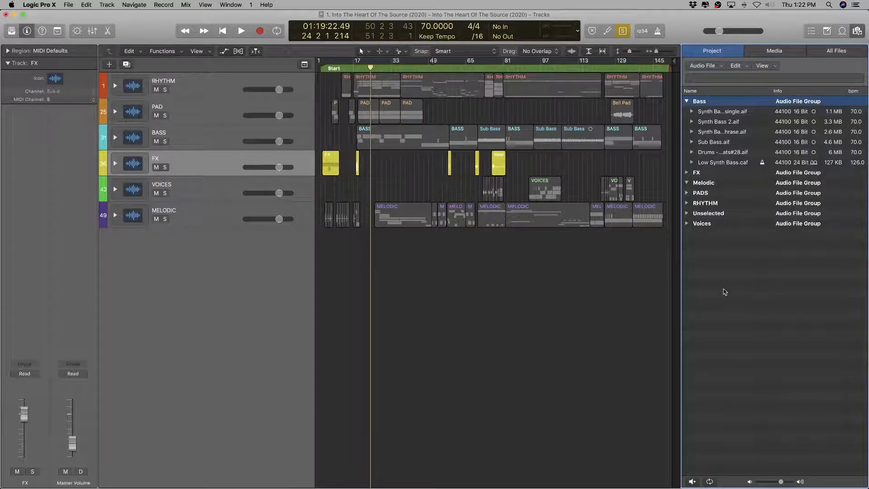
{"action": "left_click", "coordinate": [686, 102]}
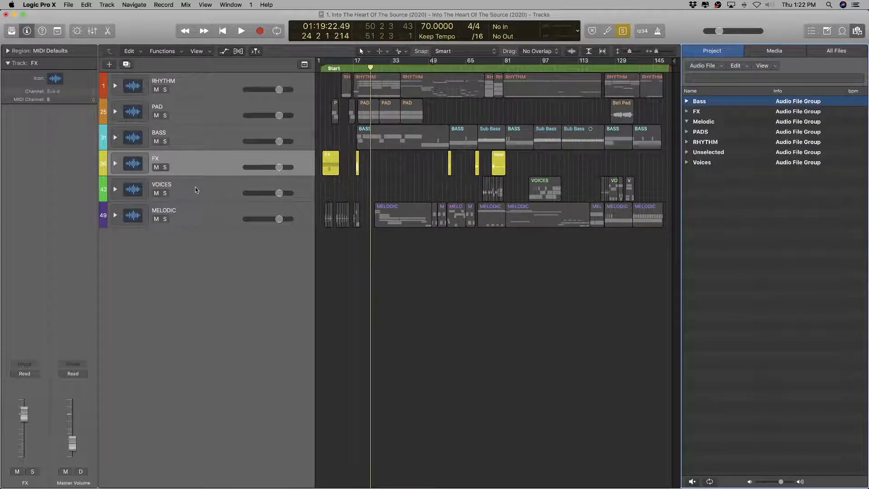
Step: Expand the FX track stack and select the Texture FX track to reveal its audio file in the project list
{"action": "left_click", "coordinate": [116, 163]}
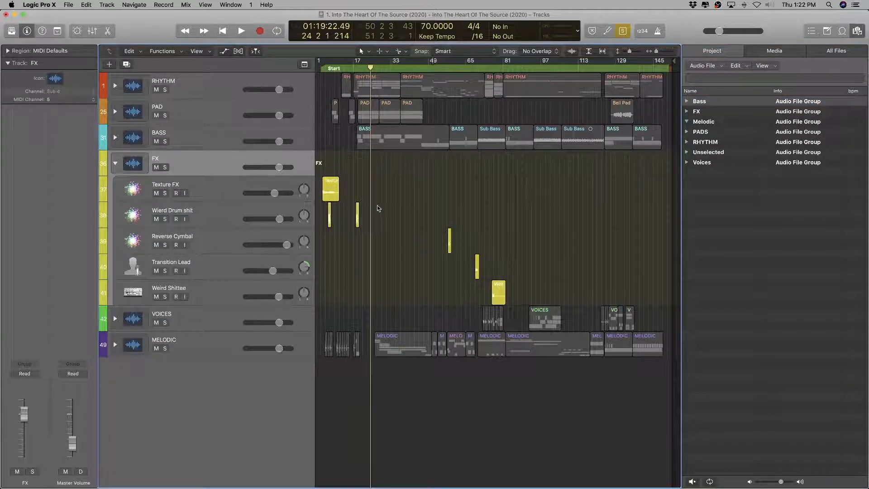
{"action": "scroll", "coordinate": [380, 205], "scroll_direction": "up", "scroll_amount": 5}
{"action": "scroll", "coordinate": [373, 207], "scroll_direction": "left", "scroll_amount": 5}
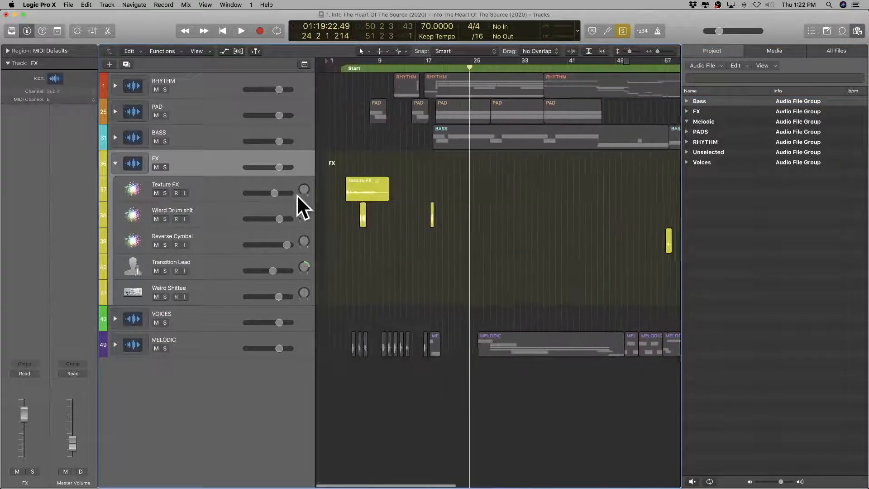
{"action": "left_click", "coordinate": [234, 184]}
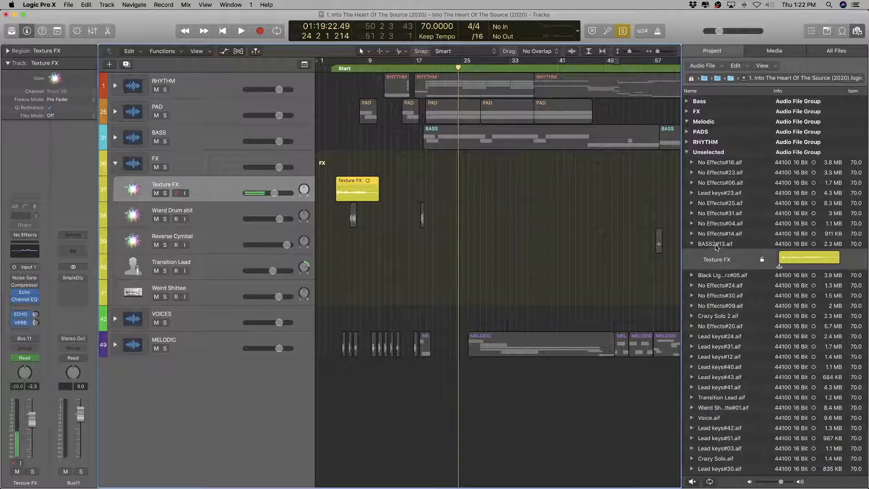
Step: Rename the audio file BASS2#13.aif as Texture FX, matching its track, and move it into the FX group
{"action": "double_click", "coordinate": [204, 187]}
{"action": "key", "text": "super+c"}
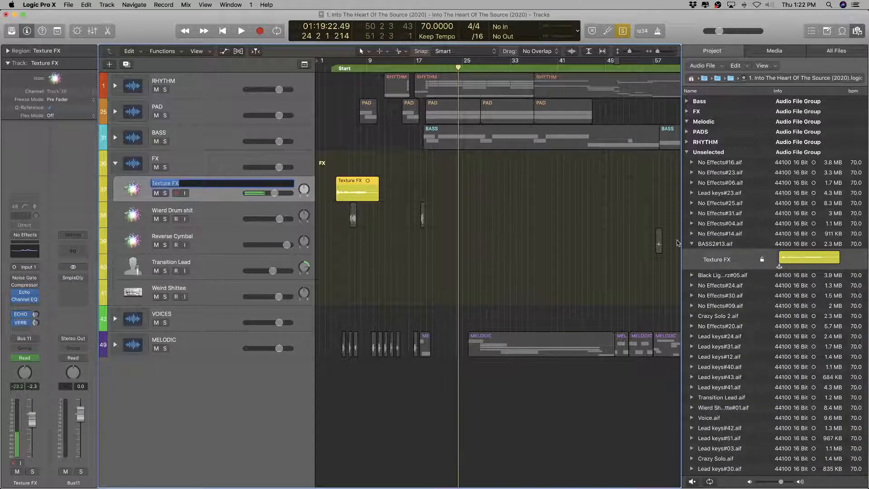
{"action": "left_click", "coordinate": [715, 243]}
{"action": "left_click", "coordinate": [715, 243]}
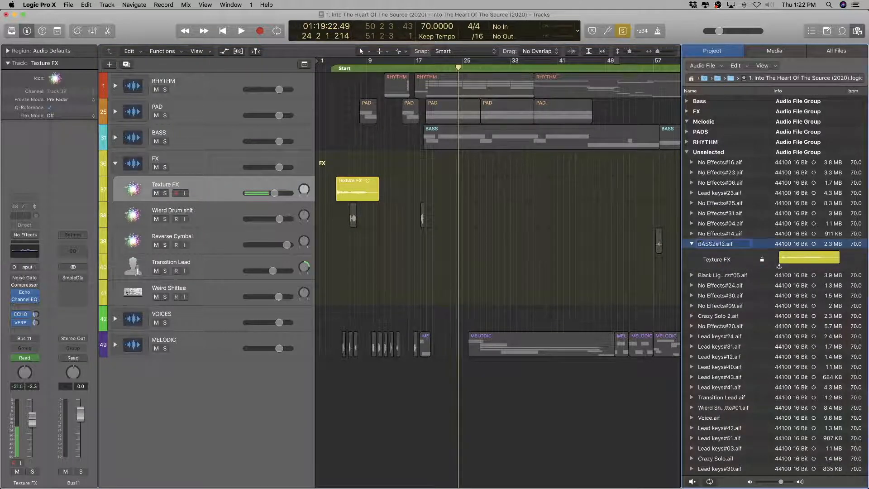
{"action": "key", "text": "super+v"}
{"action": "key", "text": "Return"}
{"action": "left_click", "coordinate": [691, 245]}
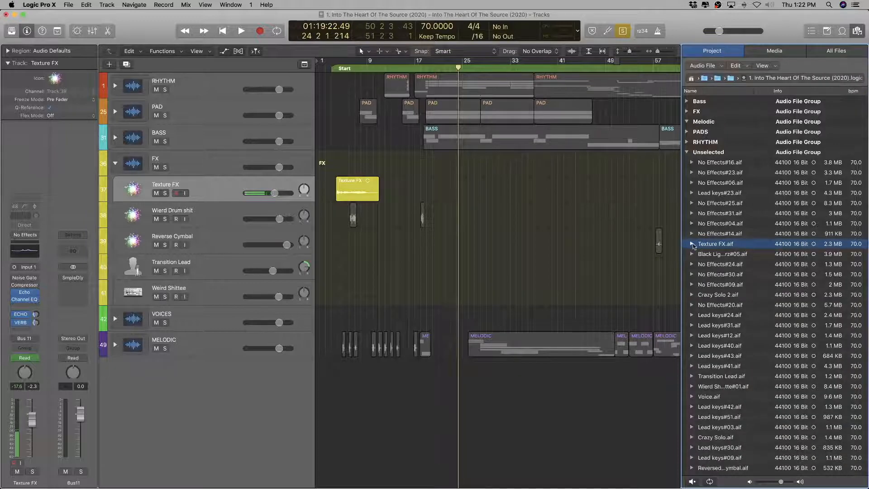
{"action": "left_click_drag", "start_coordinate": [717, 248], "coordinate": [704, 111]}
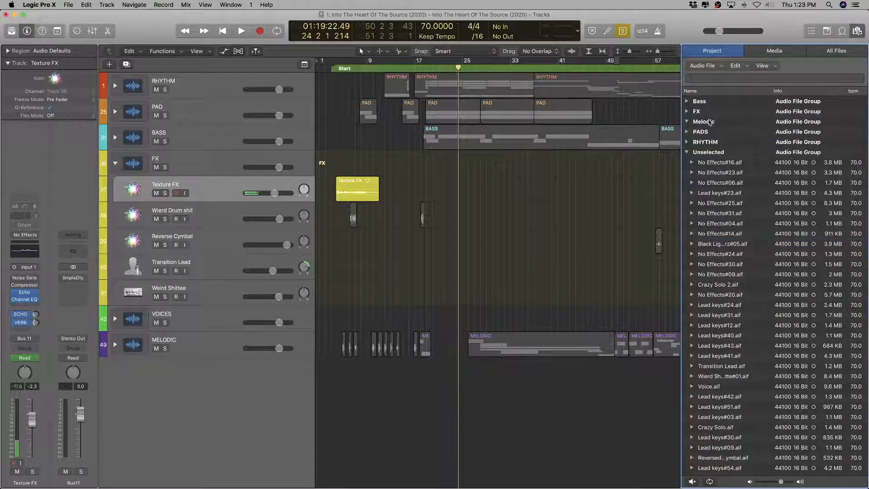
Step: Rename the second track in the FX stack as Weird Drum Shit and copy that name
{"action": "left_click", "coordinate": [220, 206]}
{"action": "key", "text": "super+Right"}
{"action": "key", "text": "super+Right"}
{"action": "key", "text": "super+Right"}
{"action": "key", "text": "super+Right"}
{"action": "key", "text": "super+Right"}
{"action": "key", "text": "super+Right"}
{"action": "key", "text": "super+Right"}
{"action": "key", "text": "super+Right"}
{"action": "key", "text": "super+Right"}
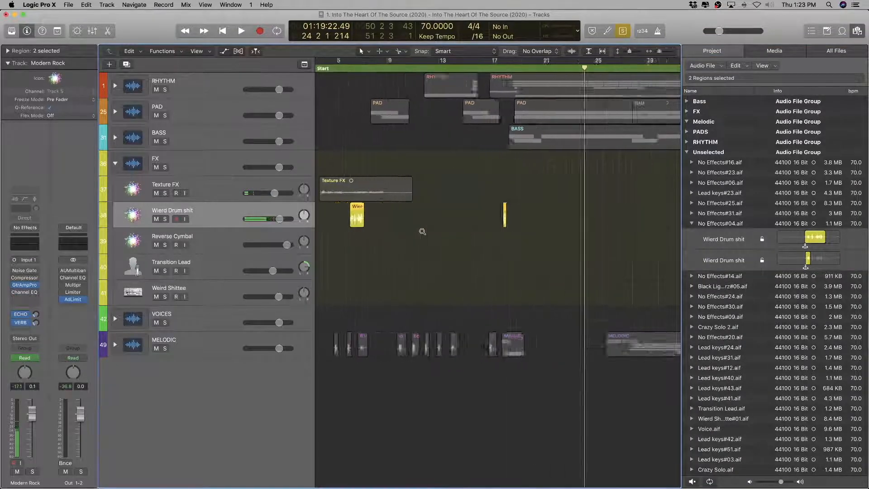
{"action": "key", "text": "super+Left"}
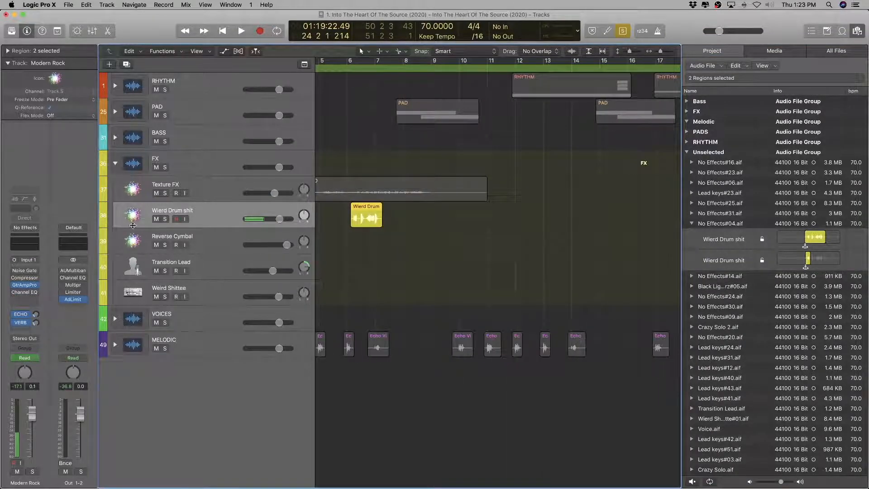
{"action": "double_click", "coordinate": [193, 209]}
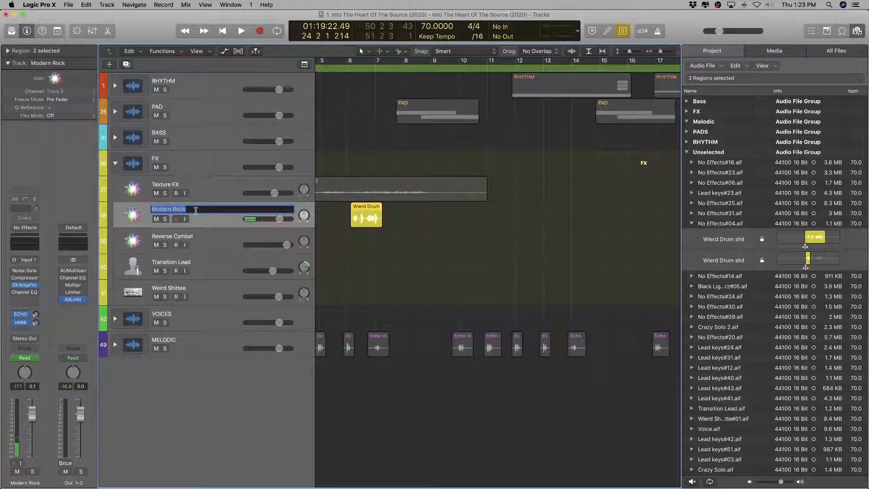
{"action": "type", "text": "Weir"}
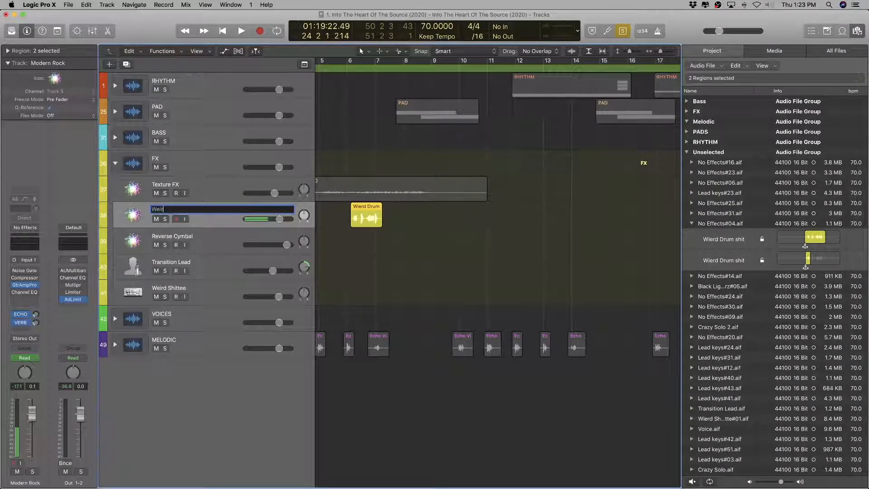
{"action": "type", "text": "d Drum Shit"}
{"action": "key", "text": "super+a"}
{"action": "key", "text": "super+c"}
{"action": "key", "text": "Return"}
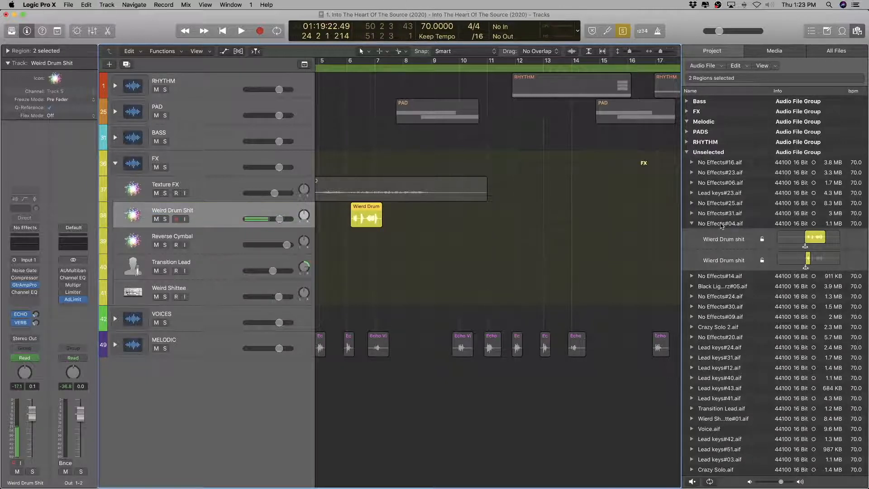
Step: Rename the audio file No Effects#04.aif as Weird Drum Shit
{"action": "double_click", "coordinate": [721, 223]}
{"action": "key", "text": "super+v"}
{"action": "key", "text": "Return"}
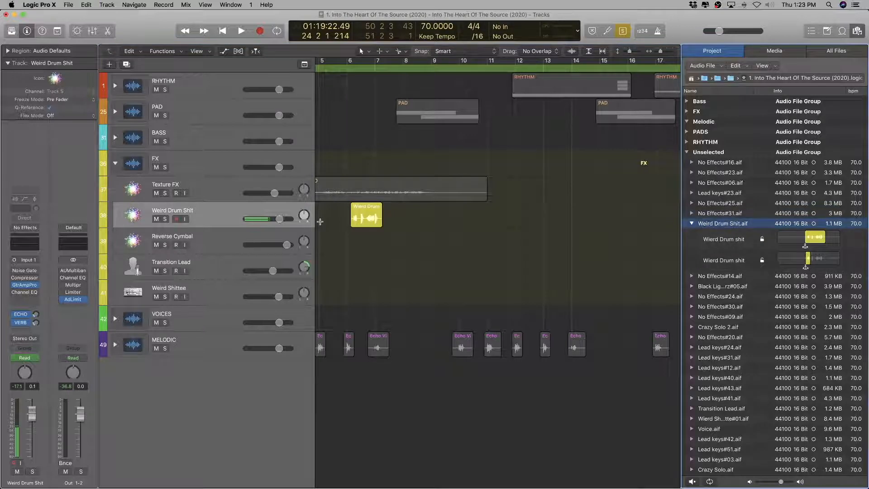
Step: Select the Reverse Cymbal track, inspect its region, and select its audio file in the Unselected group
{"action": "left_click", "coordinate": [197, 236]}
{"action": "scroll", "coordinate": [428, 242], "scroll_direction": "down", "scroll_amount": 5}
{"action": "scroll", "coordinate": [427, 242], "scroll_direction": "right", "scroll_amount": 8}
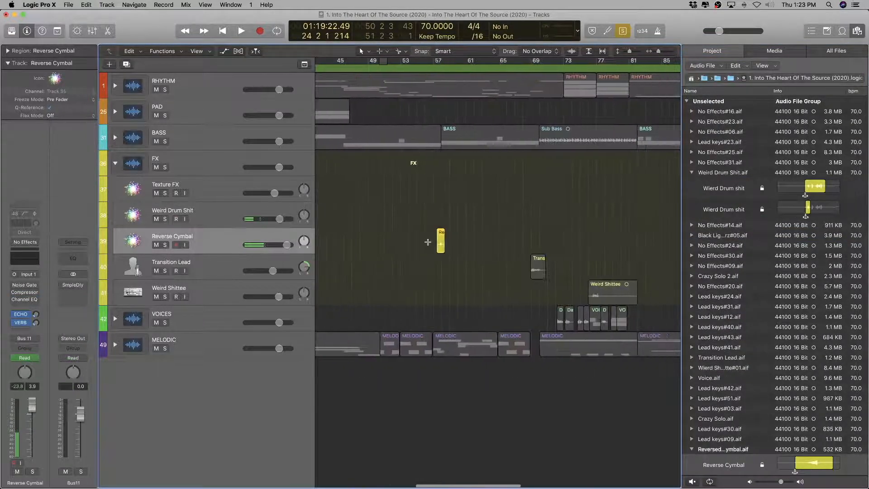
{"action": "scroll", "coordinate": [427, 242], "scroll_direction": "up", "scroll_amount": 5}
{"action": "scroll", "coordinate": [428, 242], "scroll_direction": "up", "scroll_amount": 3}
{"action": "scroll", "coordinate": [428, 242], "scroll_direction": "up", "scroll_amount": 2}
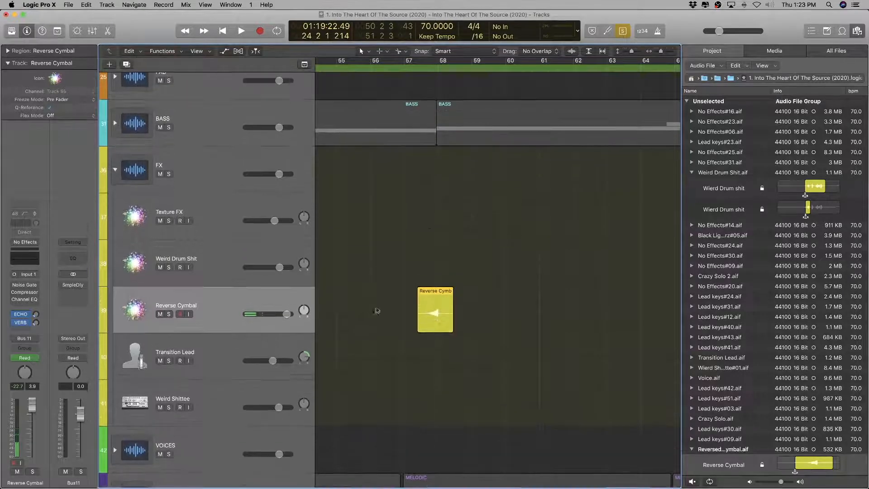
{"action": "scroll", "coordinate": [525, 314], "scroll_direction": "right", "scroll_amount": 4}
{"action": "scroll", "coordinate": [584, 307], "scroll_direction": "left", "scroll_amount": 3}
{"action": "scroll", "coordinate": [586, 306], "scroll_direction": "left", "scroll_amount": 3}
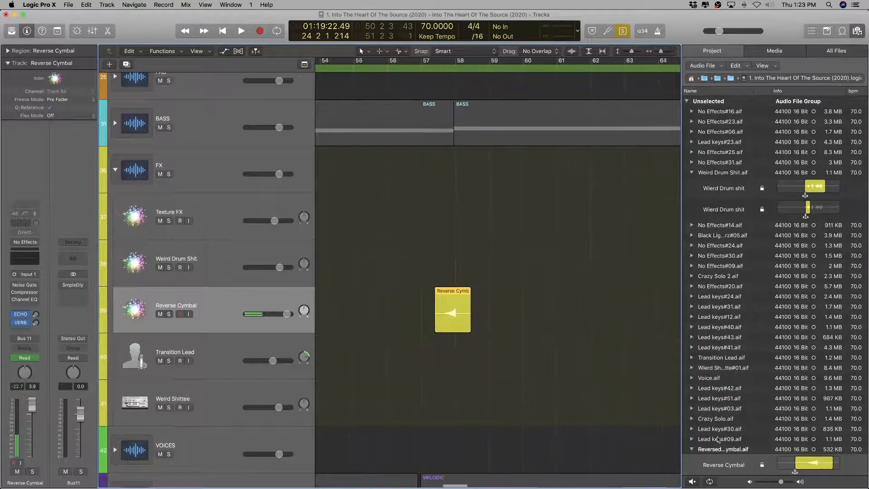
{"action": "double_click", "coordinate": [204, 298]}
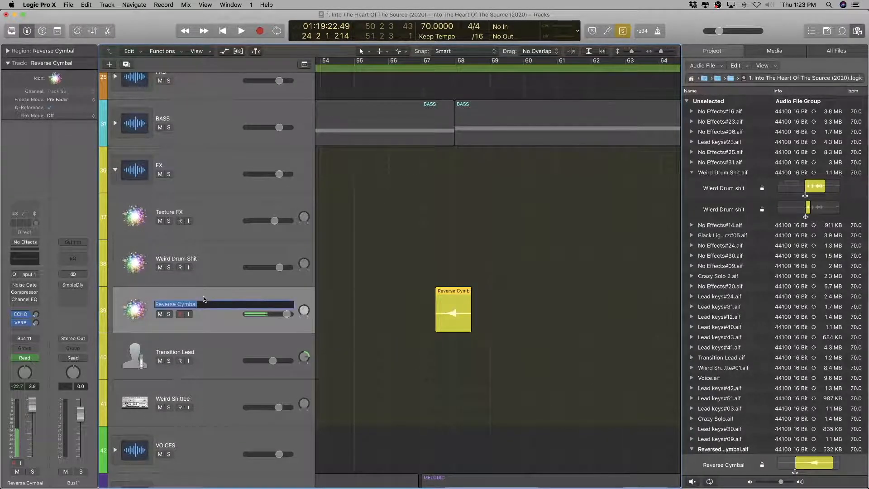
{"action": "left_click", "coordinate": [727, 449]}
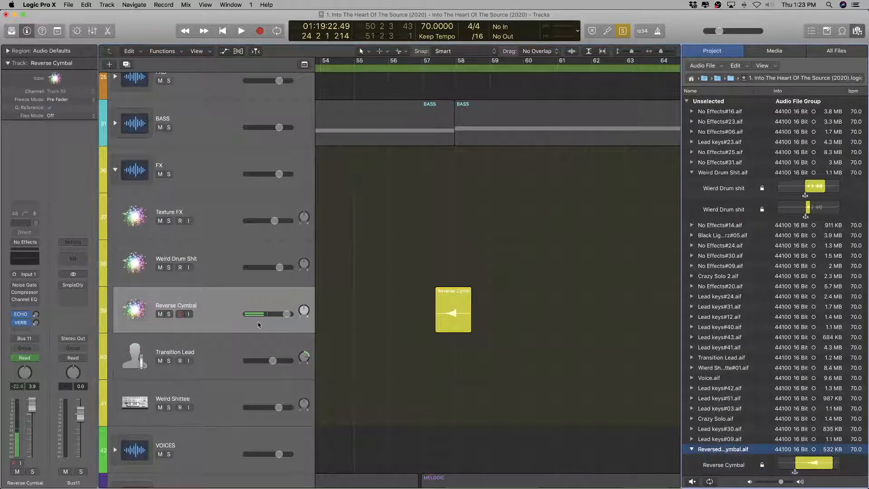
Step: Locate the Transition Lead and Weird Shittee regions, and select the Weird Shittee audio file in the Unselected group
{"action": "left_click", "coordinate": [219, 357]}
{"action": "scroll", "coordinate": [535, 355], "scroll_direction": "down", "scroll_amount": 8}
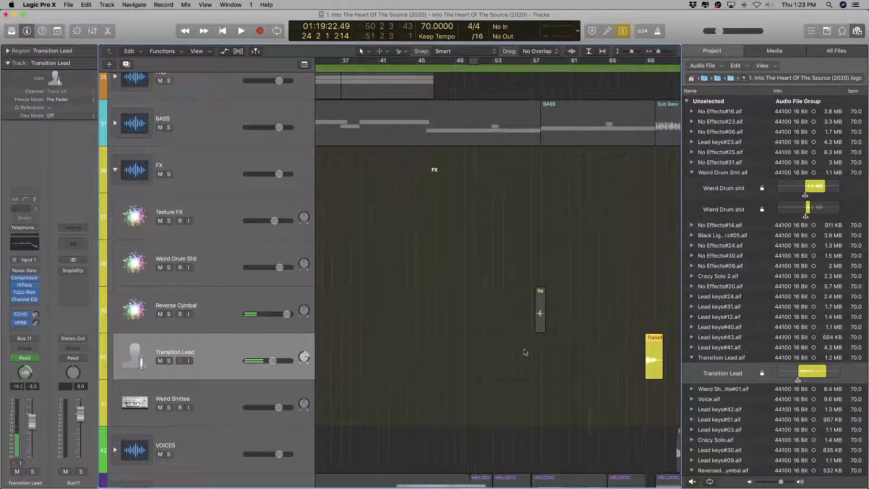
{"action": "scroll", "coordinate": [507, 362], "scroll_direction": "right", "scroll_amount": 10}
{"action": "left_click", "coordinate": [468, 391]}
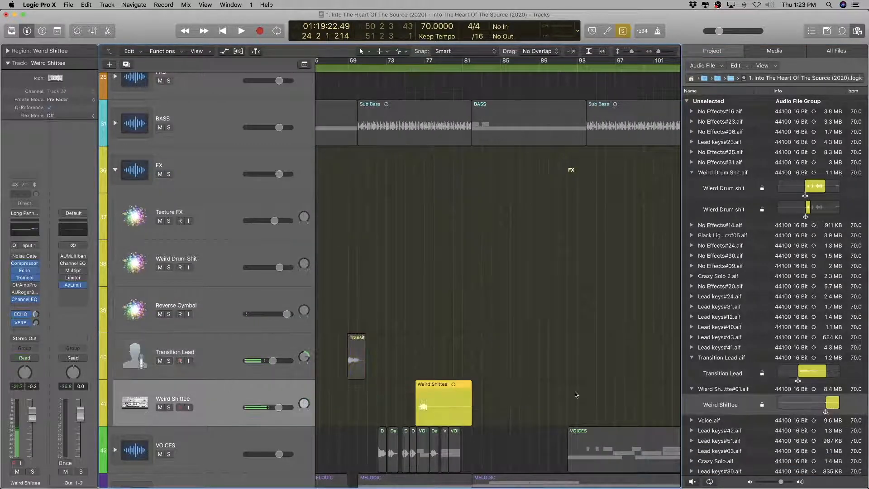
{"action": "scroll", "coordinate": [707, 397], "scroll_direction": "down", "scroll_amount": 2}
{"action": "left_click", "coordinate": [724, 374]}
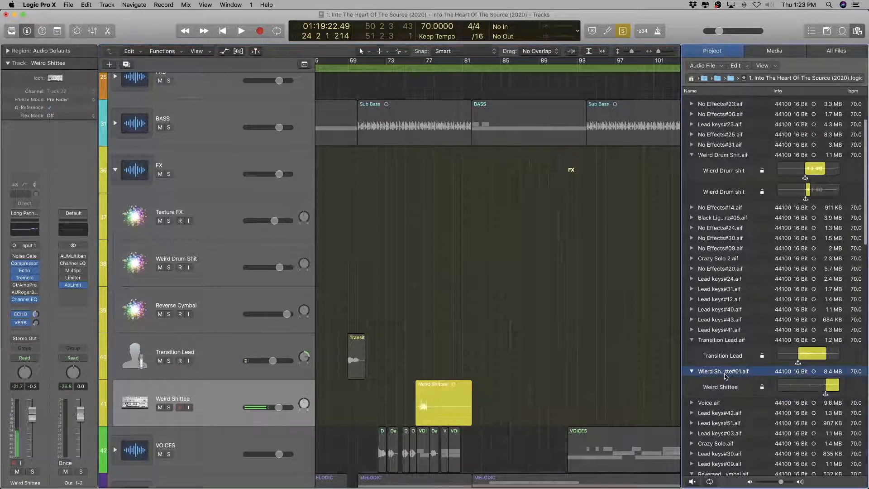
{"action": "left_click", "coordinate": [514, 384], "text": "ctrl+alt"}
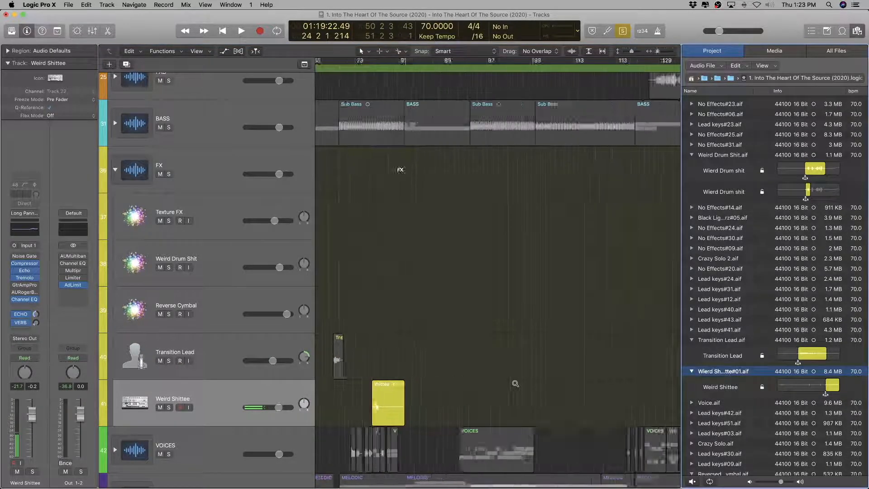
Step: Remove the "#01" suffix from the name of the audio file used by the Weird Shittee region
{"action": "left_click", "coordinate": [191, 386]}
{"action": "double_click", "coordinate": [716, 373]}
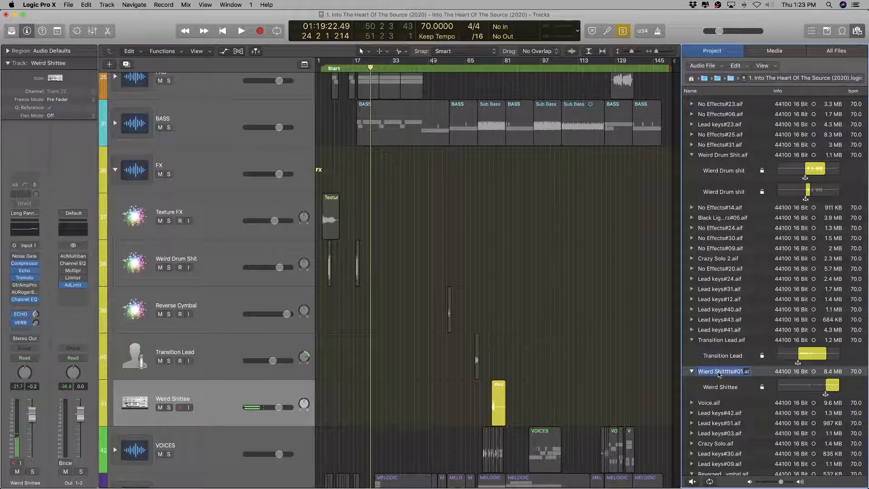
{"action": "key", "text": "Right"}
{"action": "key", "text": "BackSpace"}
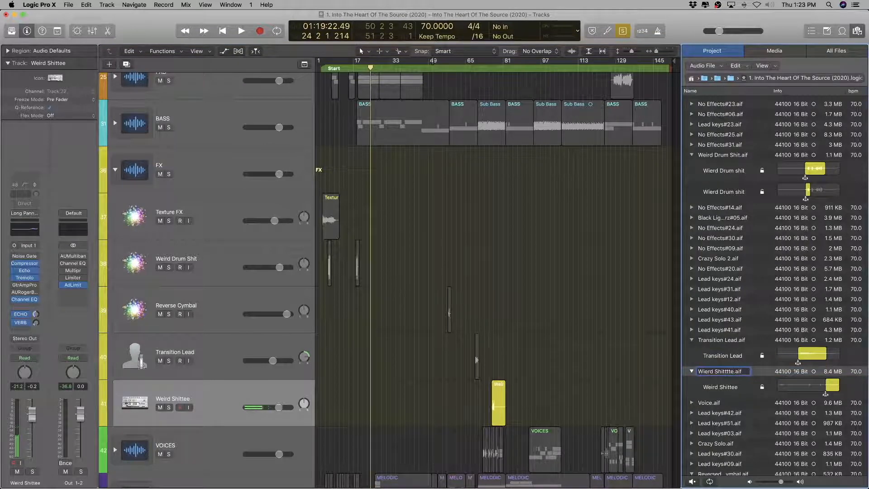
{"action": "key", "text": "Return"}
Step: Add the Reversed Cymbal, Transition Lead and Weird Drum Shit files to the selection and move all four files into the FX group
{"action": "scroll", "coordinate": [713, 393], "scroll_direction": "down", "scroll_amount": 5}
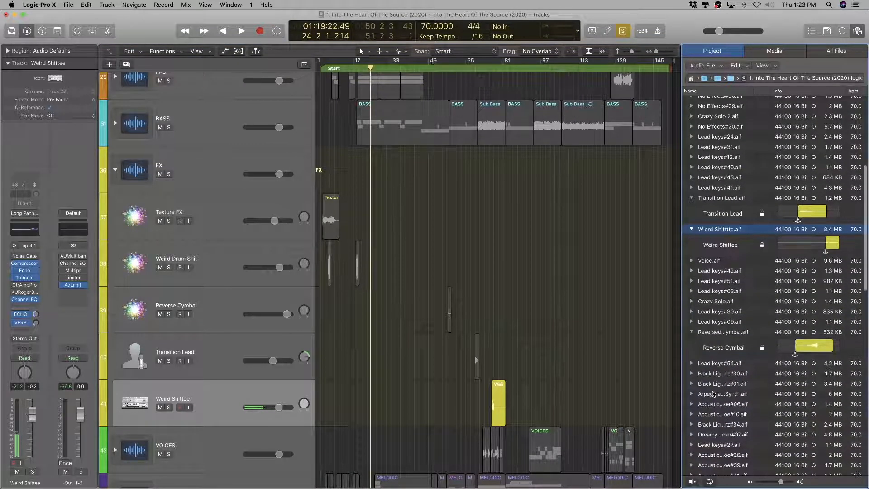
{"action": "left_click", "coordinate": [719, 367], "text": "super"}
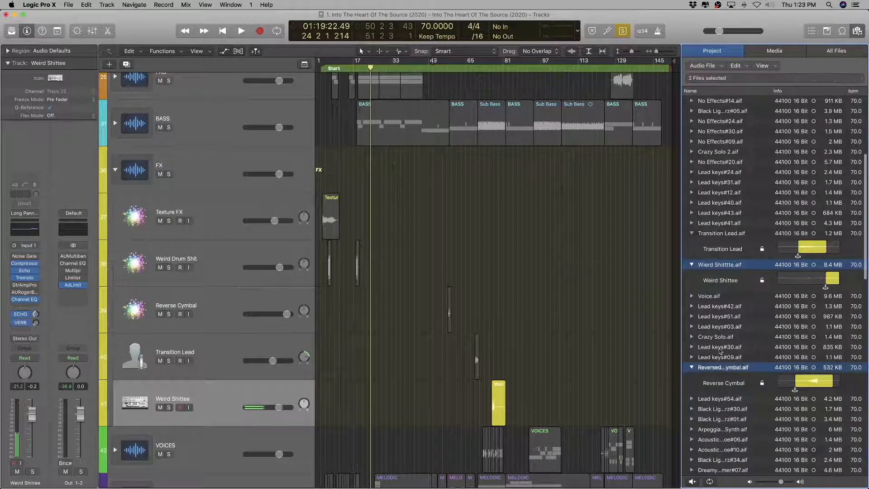
{"action": "left_click", "coordinate": [710, 232], "text": "super"}
{"action": "scroll", "coordinate": [711, 231], "scroll_direction": "up", "scroll_amount": 5}
{"action": "left_click", "coordinate": [708, 224], "text": "super"}
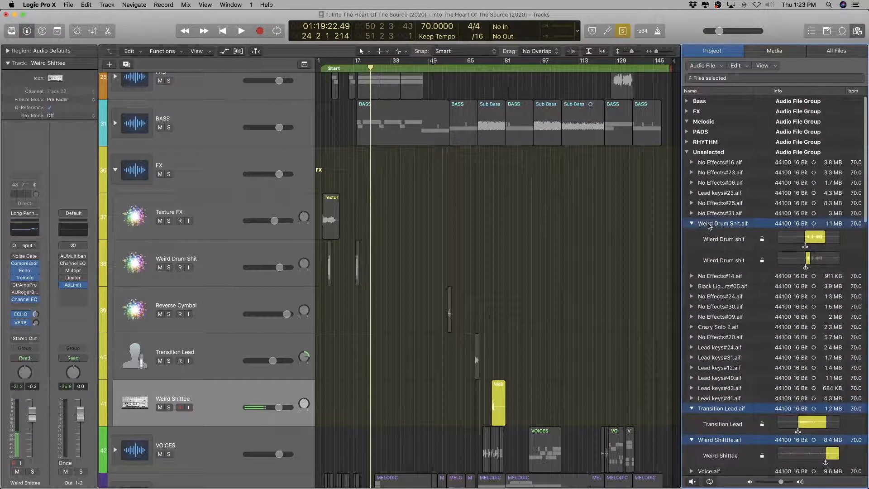
{"action": "left_click_drag", "start_coordinate": [721, 224], "coordinate": [703, 113]}
{"action": "scroll", "coordinate": [732, 242], "scroll_direction": "down", "scroll_amount": 10}
{"action": "scroll", "coordinate": [732, 242], "scroll_direction": "up", "scroll_amount": 10}
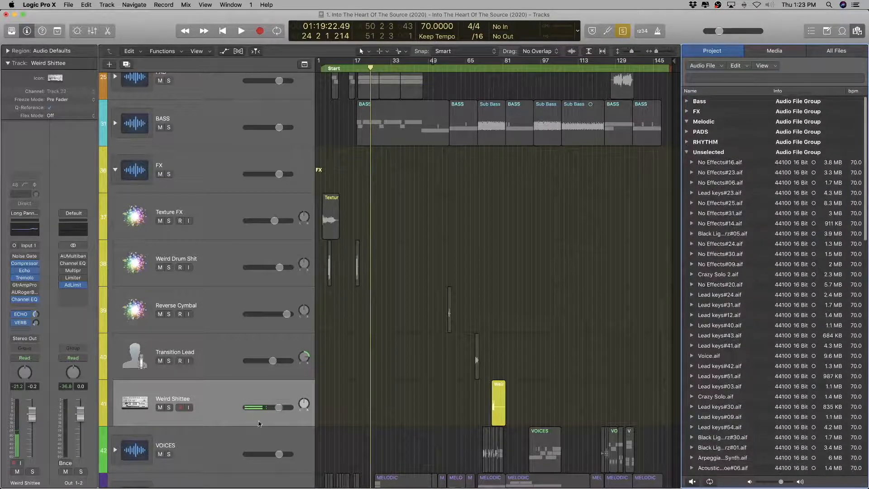
Step: Collapse the FX stack, expand the VOICES stack and select the Dave Vox track with all its regions
{"action": "left_click", "coordinate": [115, 171]}
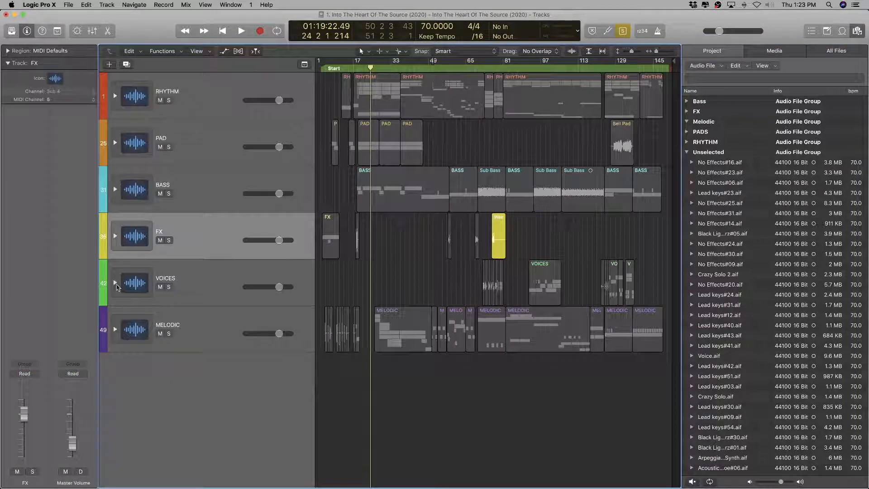
{"action": "left_click", "coordinate": [114, 282]}
{"action": "scroll", "coordinate": [426, 285], "scroll_direction": "down", "scroll_amount": 1}
{"action": "left_click", "coordinate": [247, 298]}
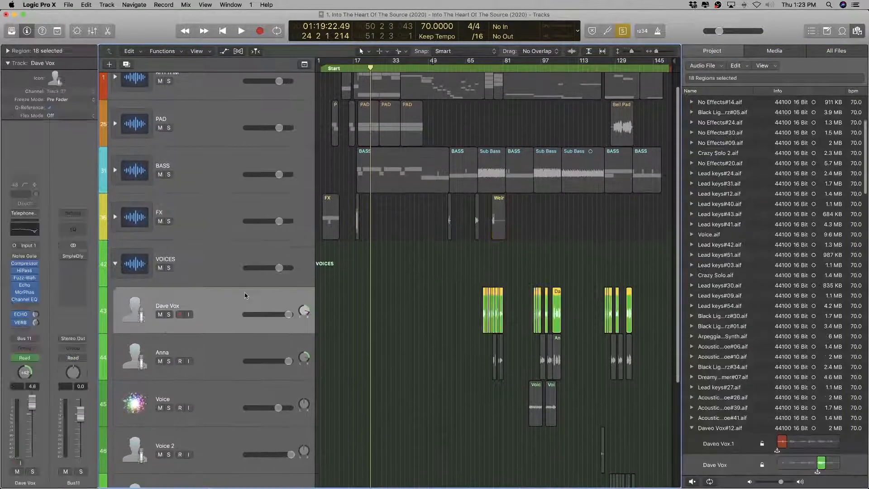
Step: Examine the Dave Vox regions in the arrangement and the audio files they use in the project's file list
{"action": "scroll", "coordinate": [484, 334], "scroll_direction": "up", "scroll_amount": 5}
{"action": "key", "text": "super+Right"}
{"action": "key", "text": "super+Right"}
{"action": "key", "text": "super+Up"}
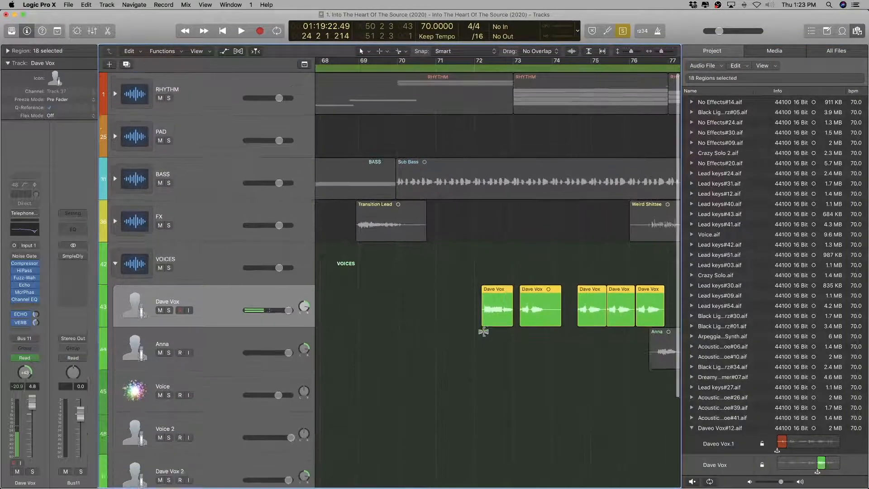
{"action": "scroll", "coordinate": [720, 325], "scroll_direction": "down", "scroll_amount": 12}
{"action": "scroll", "coordinate": [721, 324], "scroll_direction": "down", "scroll_amount": 12}
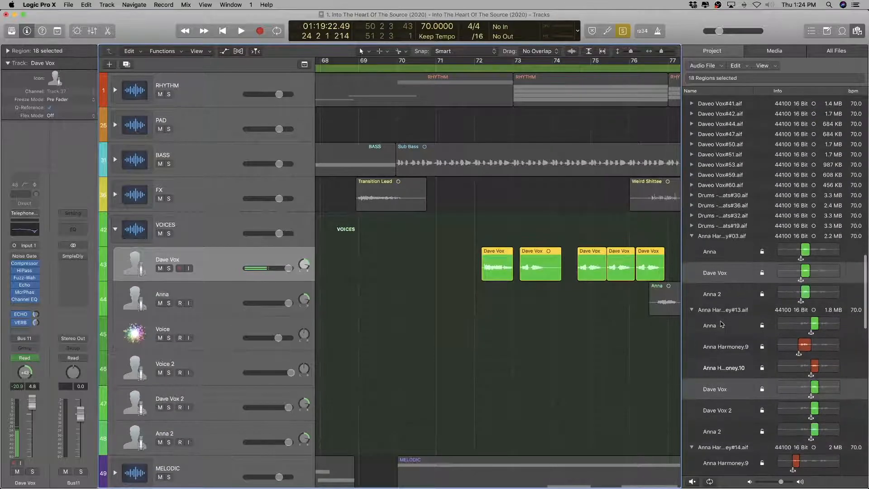
{"action": "scroll", "coordinate": [457, 288], "scroll_direction": "right", "scroll_amount": 8}
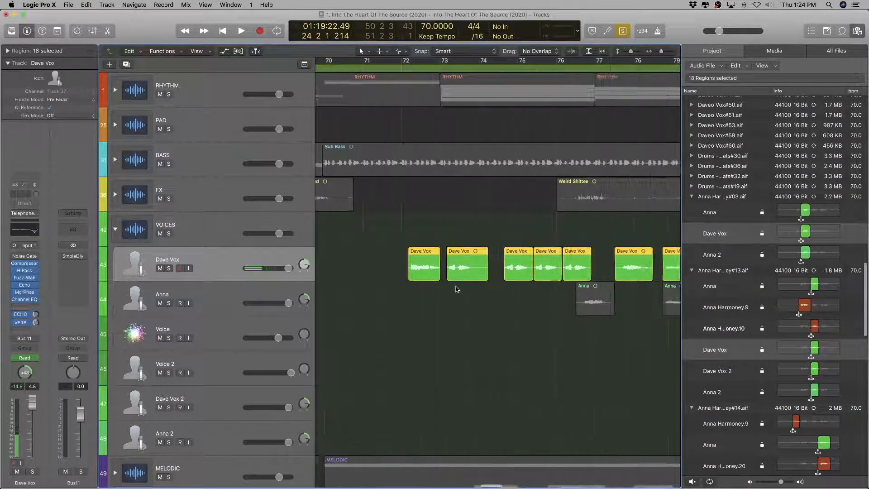
{"action": "scroll", "coordinate": [457, 289], "scroll_direction": "down", "scroll_amount": 5}
{"action": "scroll", "coordinate": [460, 299], "scroll_direction": "down", "scroll_amount": 2}
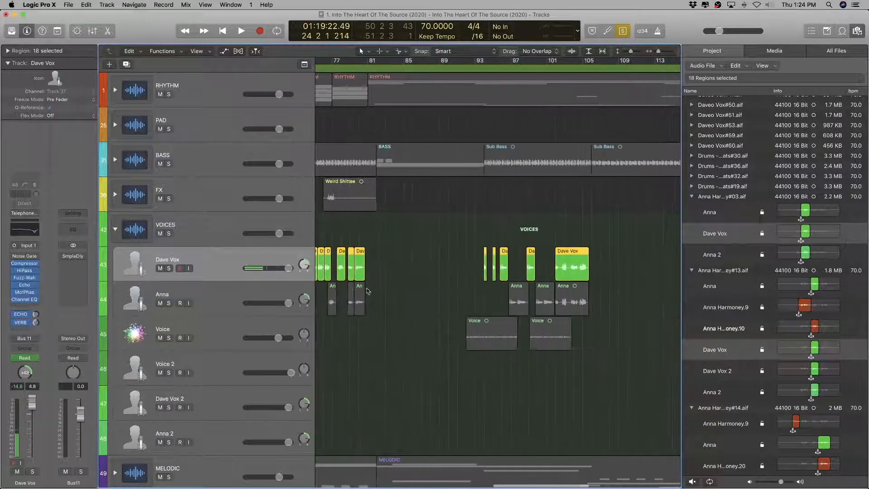
{"action": "scroll", "coordinate": [368, 292], "scroll_direction": "left", "scroll_amount": 4}
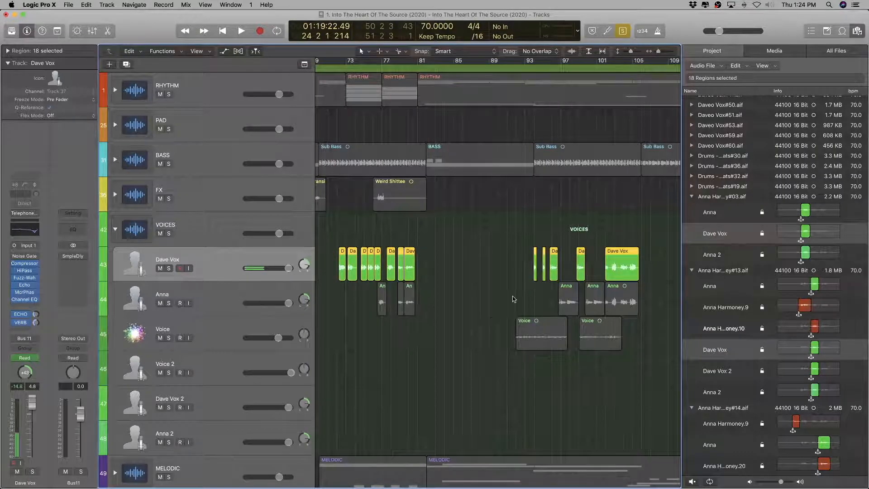
{"action": "scroll", "coordinate": [438, 292], "scroll_direction": "up", "scroll_amount": 4}
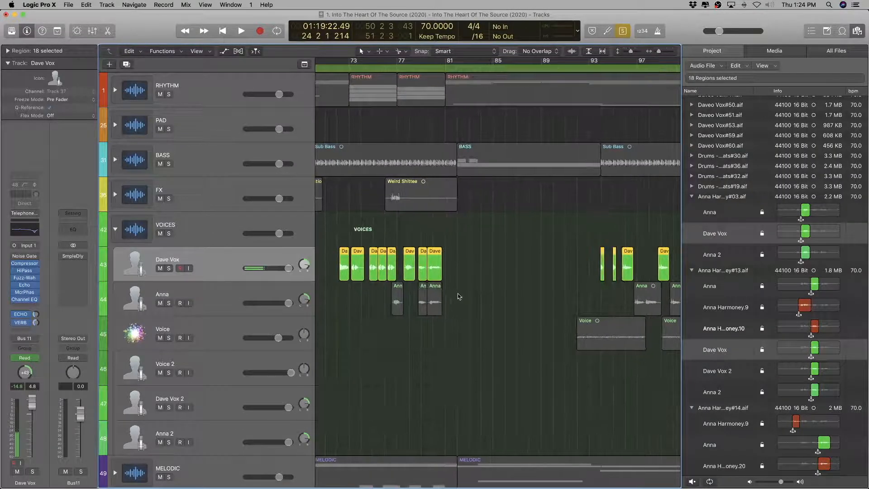
{"action": "scroll", "coordinate": [697, 355], "scroll_direction": "down", "scroll_amount": 15}
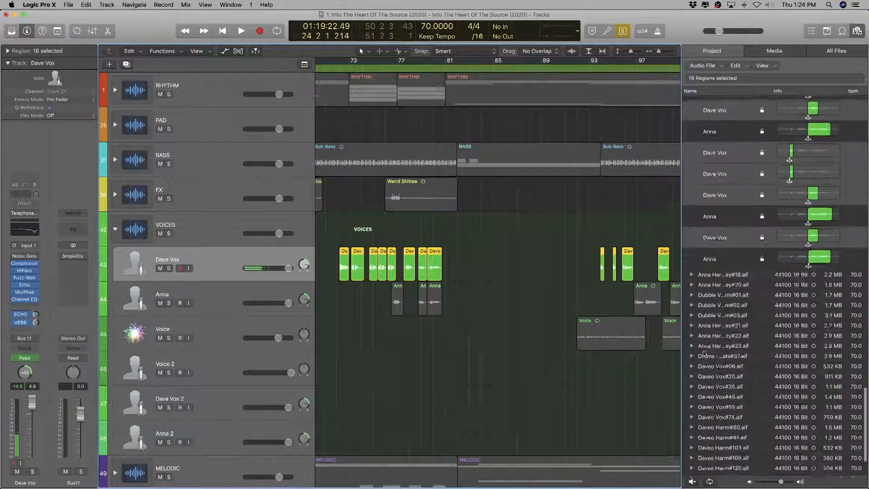
{"action": "scroll", "coordinate": [704, 354], "scroll_direction": "up", "scroll_amount": 10}
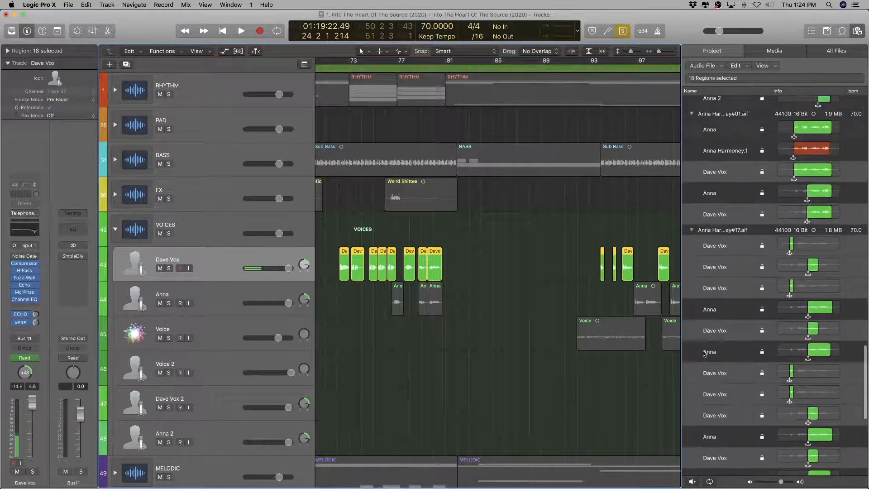
{"action": "scroll", "coordinate": [521, 289], "scroll_direction": "left", "scroll_amount": 1}
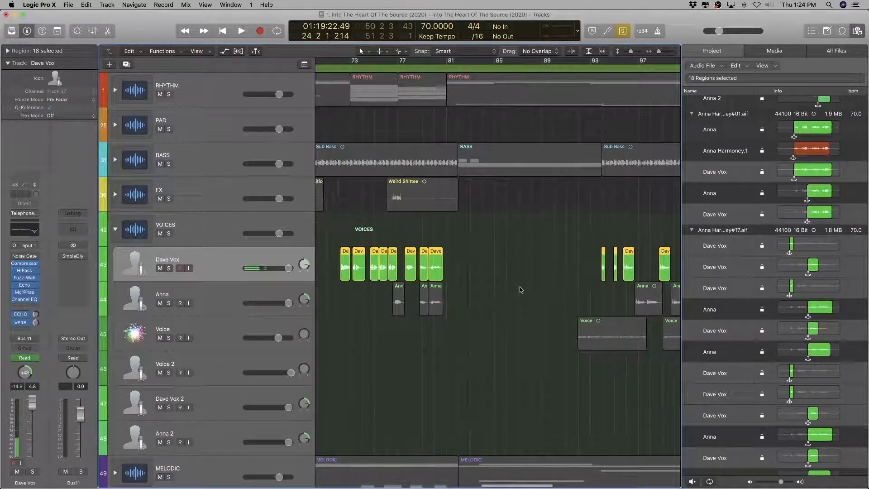
{"action": "scroll", "coordinate": [521, 289], "scroll_direction": "up", "scroll_amount": 6}
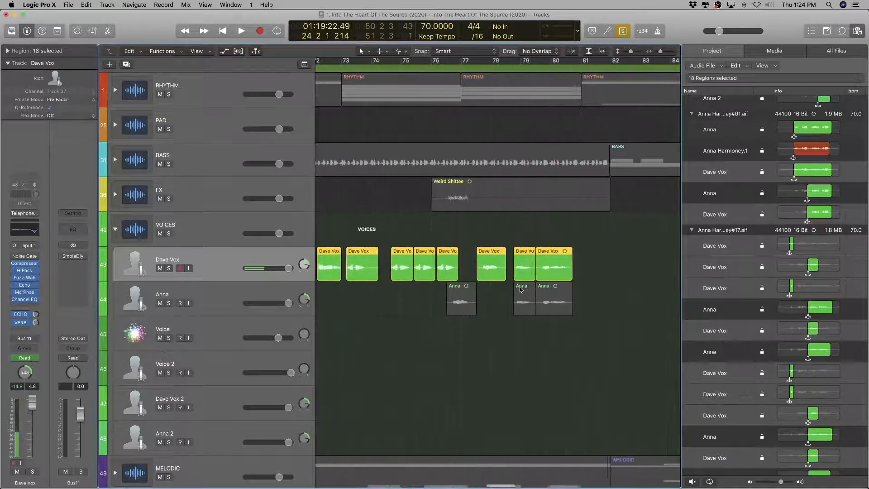
Step: Play the first two Dave Vox regions in turn and identify the source audio file of each
{"action": "scroll", "coordinate": [521, 289], "scroll_direction": "left", "scroll_amount": 3}
{"action": "scroll", "coordinate": [521, 298], "scroll_direction": "left", "scroll_amount": 2}
{"action": "left_click", "coordinate": [435, 291]}
{"action": "left_click", "coordinate": [440, 256]}
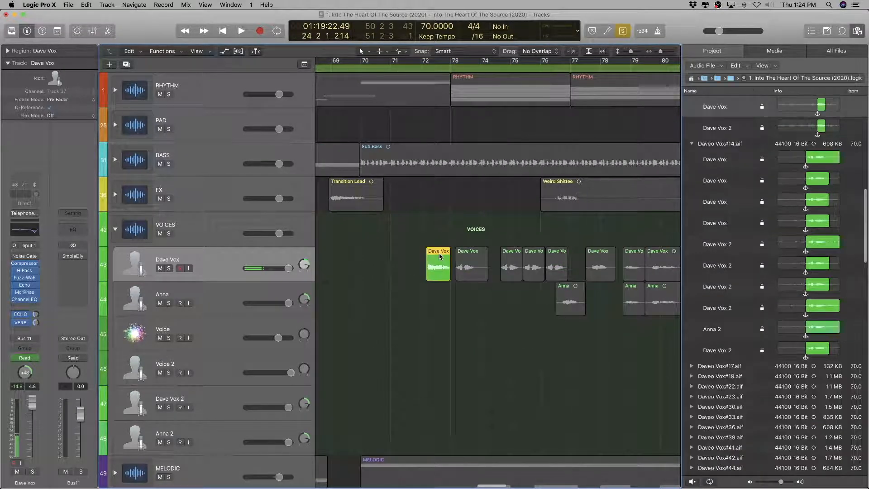
{"action": "key", "text": "shift+space"}
{"action": "key", "text": "space"}
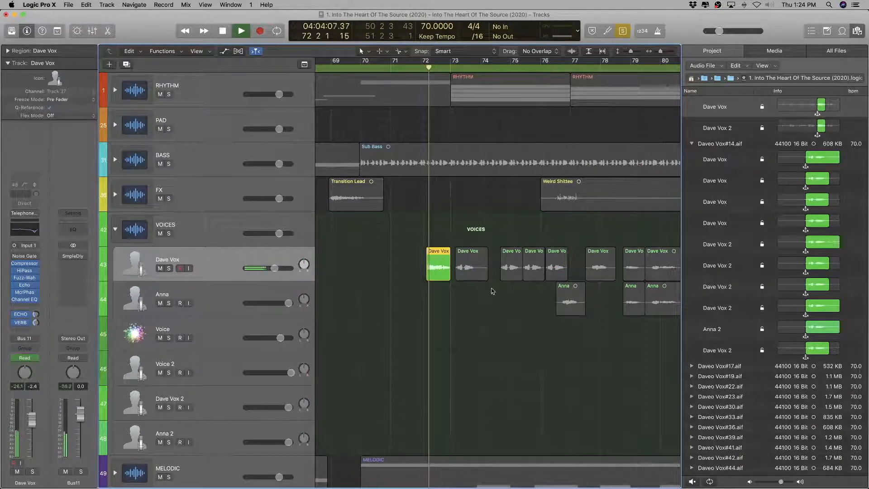
{"action": "scroll", "coordinate": [762, 283], "scroll_direction": "up", "scroll_amount": 4}
{"action": "scroll", "coordinate": [761, 282], "scroll_direction": "up", "scroll_amount": 1}
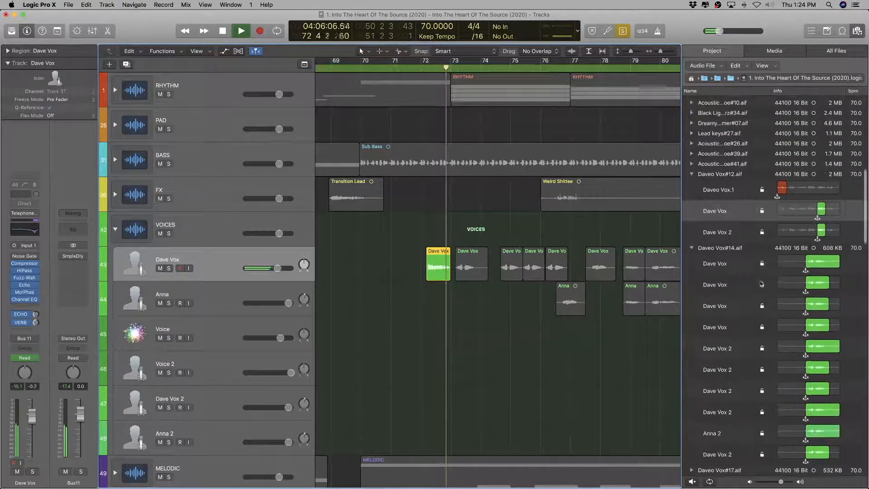
{"action": "key", "text": "space"}
{"action": "left_click", "coordinate": [478, 259]}
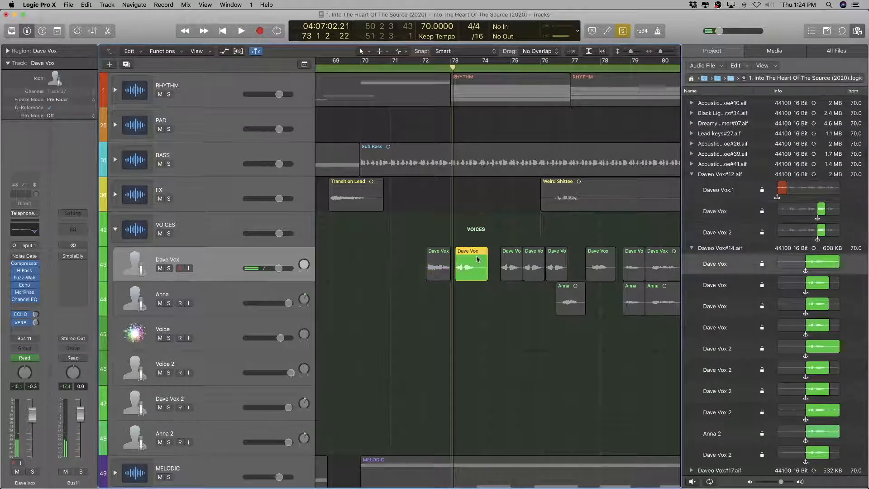
{"action": "key", "text": "space"}
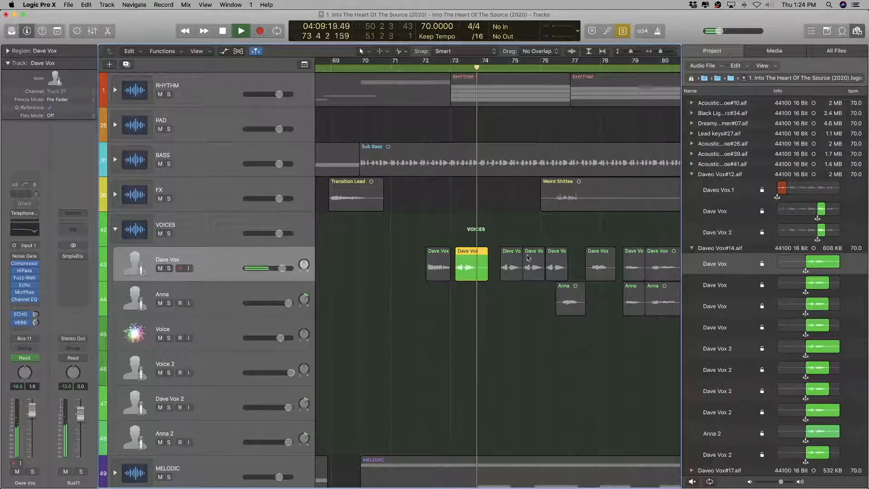
{"action": "key", "text": "space"}
Step: Rename Daveo Vox#12.aif as Daveo Vox 1.aif and Daveo Vox#14.aif as Daveo Vox 2.aif
{"action": "double_click", "coordinate": [727, 175]}
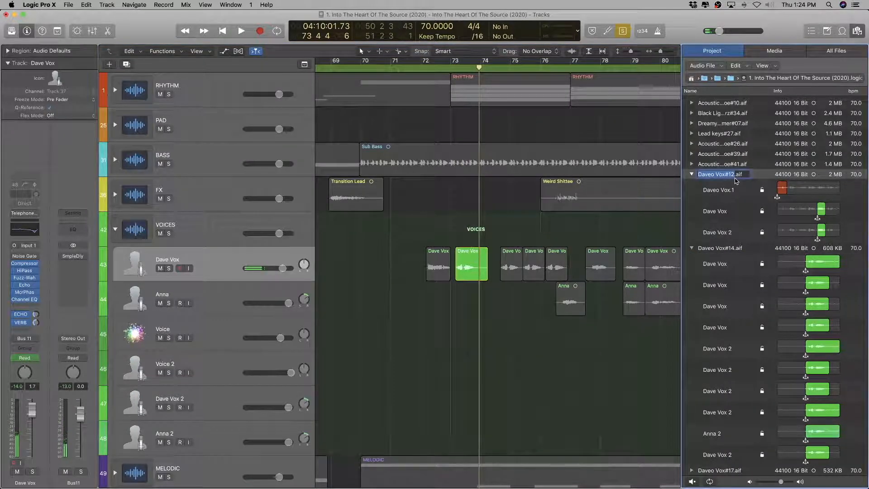
{"action": "type", "text": "1"}
{"action": "key", "text": "Return"}
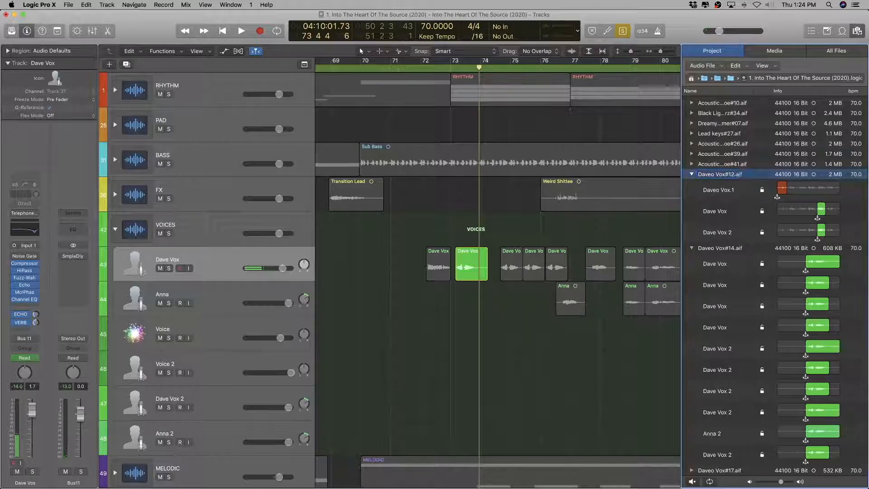
{"action": "double_click", "coordinate": [726, 249]}
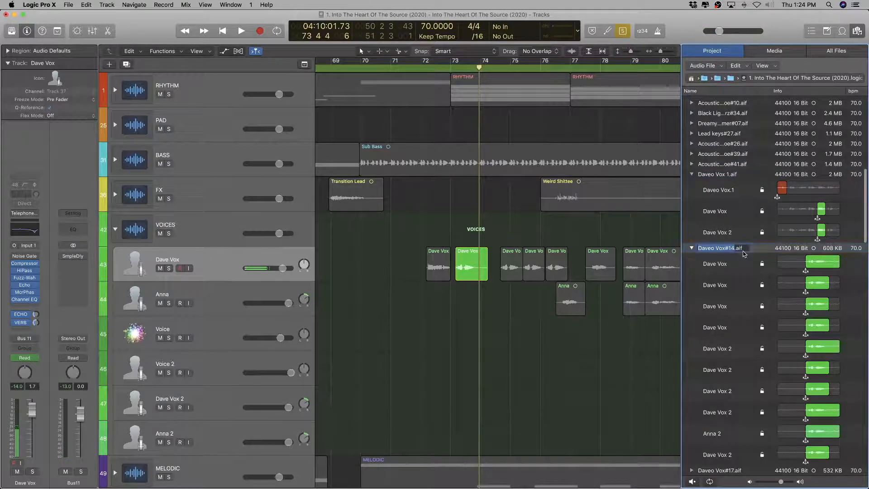
{"action": "type", "text": "2"}
{"action": "key", "text": "Return"}
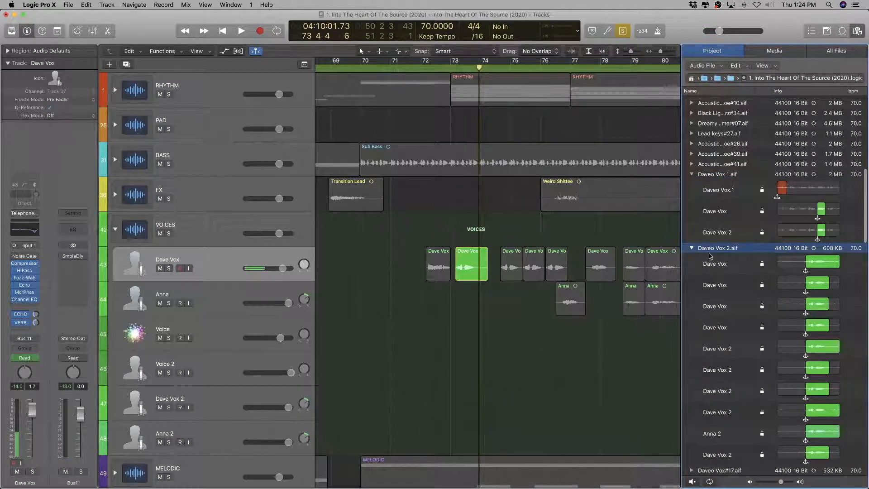
Step: Play the third, fourth and fifth Dave Vox regions and check which audio file they come from
{"action": "left_click", "coordinate": [513, 259]}
{"action": "key", "text": "shift+space"}
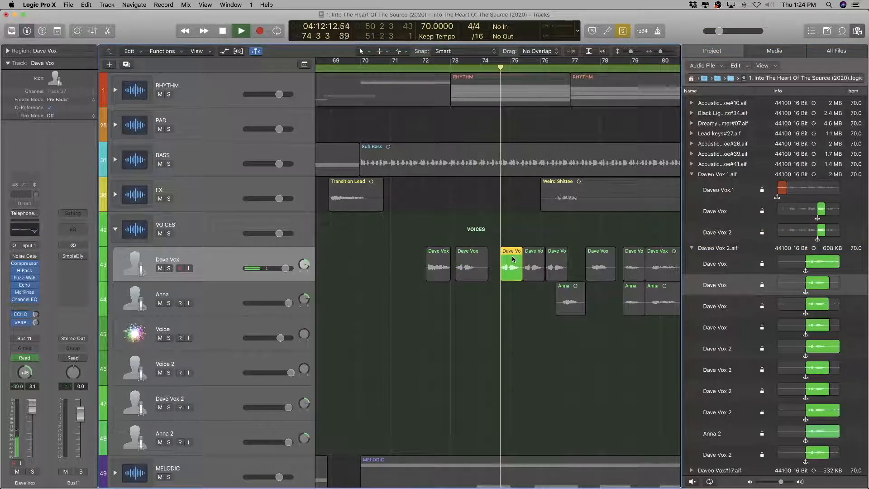
{"action": "left_click", "coordinate": [527, 257]}
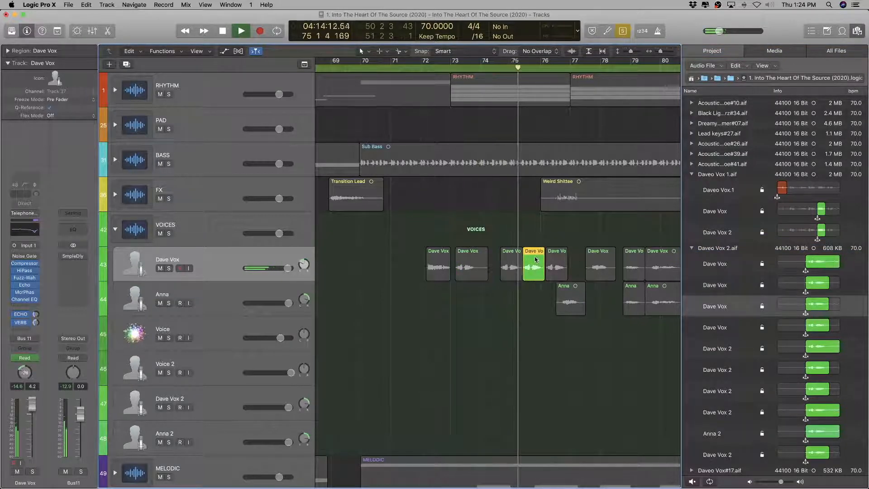
{"action": "left_click", "coordinate": [561, 259]}
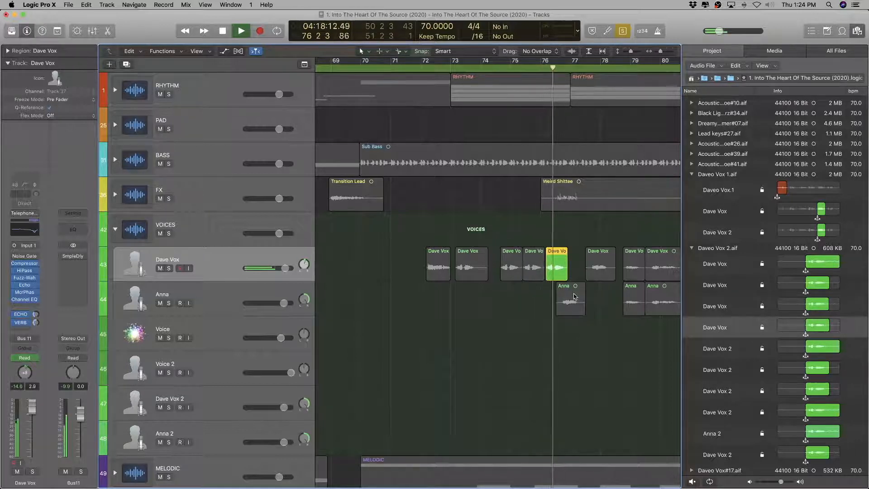
{"action": "key", "text": "space"}
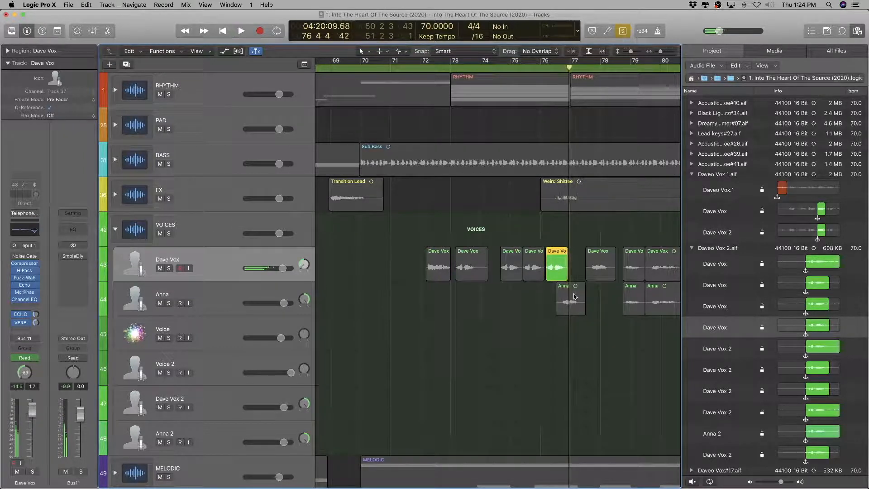
Step: Play the sixth Dave Vox region, the one after bar 77, and check which audio file it comes from
{"action": "key", "text": "super+Right"}
{"action": "key", "text": "super+Right"}
{"action": "key", "text": "super+Right"}
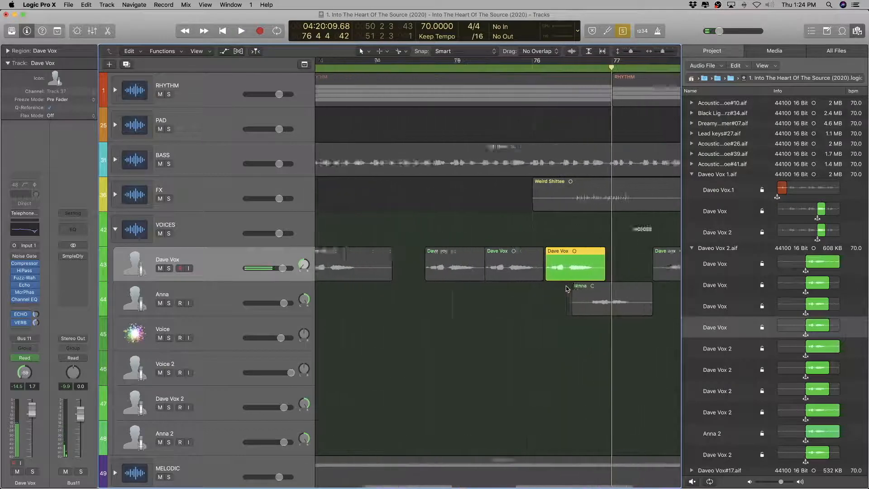
{"action": "key", "text": "super+Left"}
{"action": "key", "text": "super+Left"}
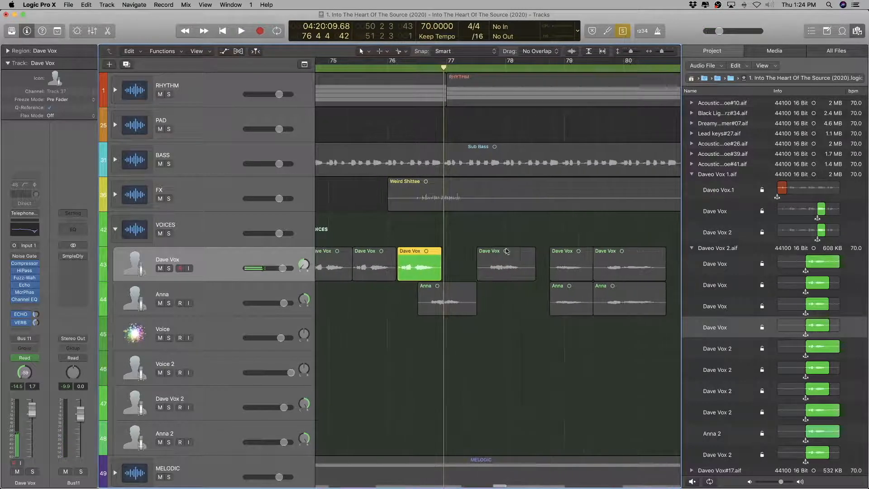
{"action": "left_click", "coordinate": [506, 251]}
{"action": "key", "text": "shift+space"}
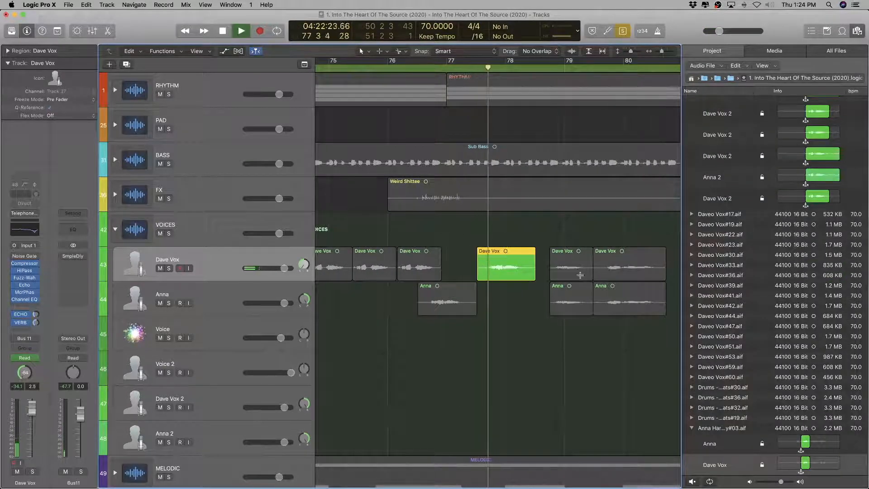
{"action": "key", "text": "super+Left"}
{"action": "key", "text": "super+Left"}
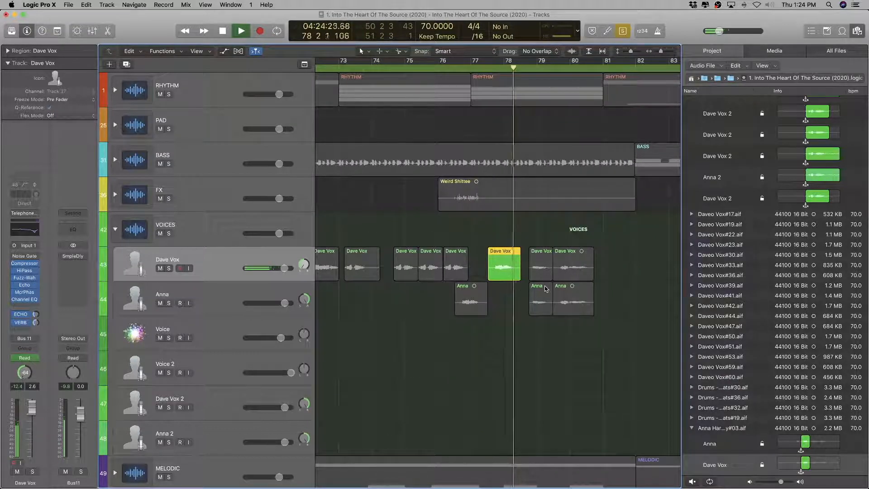
{"action": "key", "text": "space"}
{"action": "scroll", "coordinate": [724, 398], "scroll_direction": "down", "scroll_amount": 3}
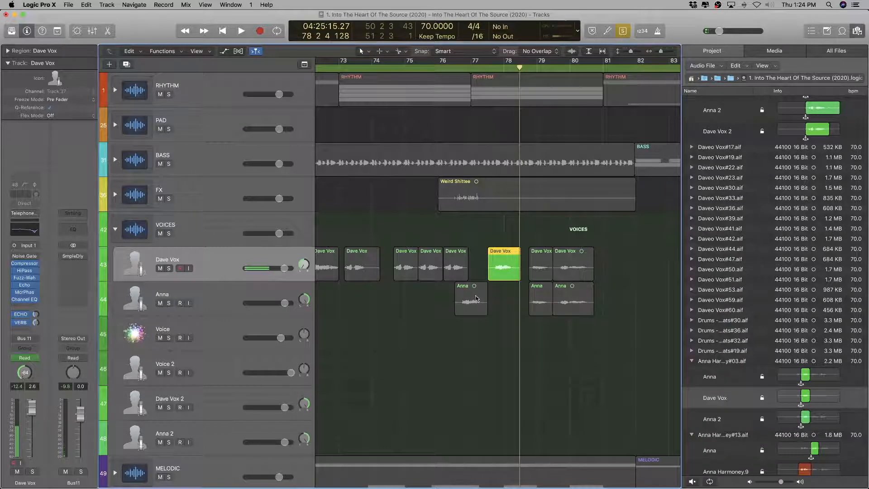
Step: Play the Anna region before bar 77 and compare its source file with that of the Dave Vox region following it
{"action": "key", "text": "super+Right"}
{"action": "key", "text": "super+Right"}
{"action": "key", "text": "super+Right"}
{"action": "key", "text": "super+Right"}
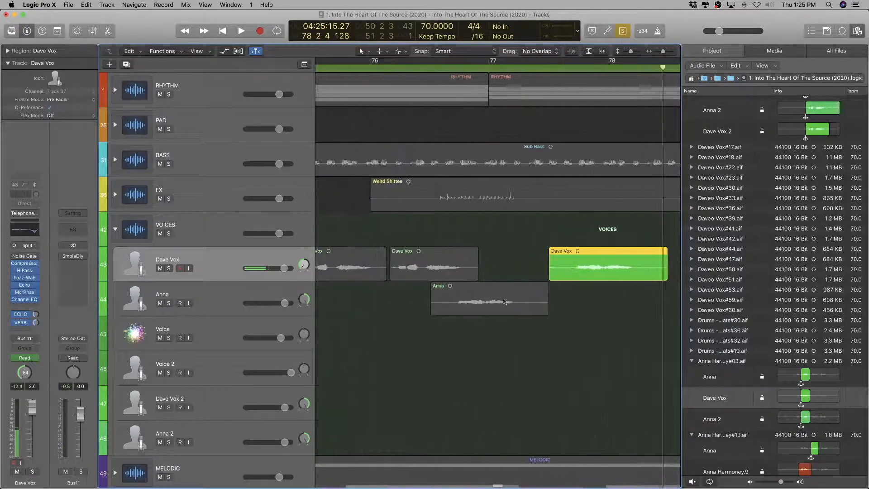
{"action": "left_click", "coordinate": [503, 298]}
{"action": "key", "text": "shift+space"}
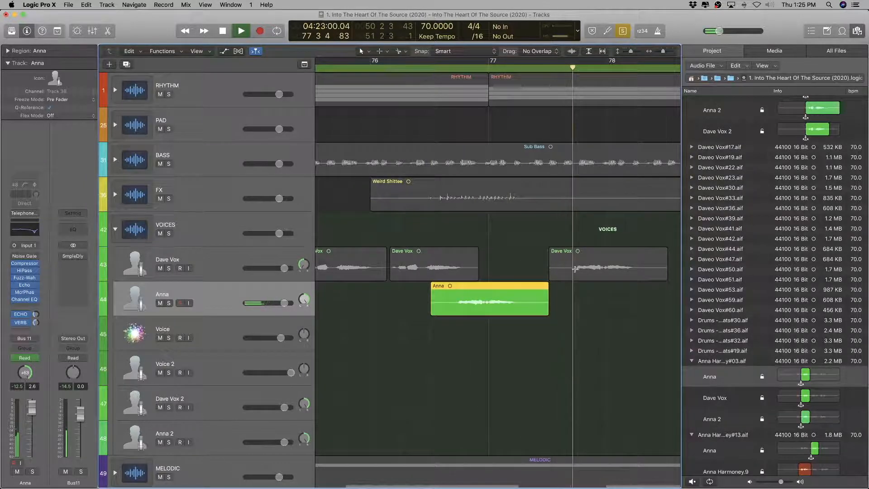
{"action": "left_click", "coordinate": [598, 261], "text": "shift"}
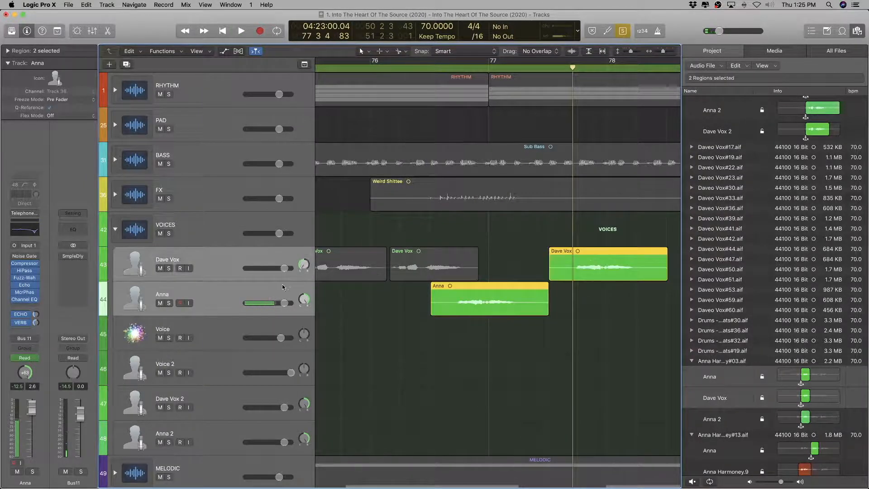
Step: Compare the channel settings of the Dave Vox and Anna tracks by selecting them in turn
{"action": "left_click", "coordinate": [206, 257]}
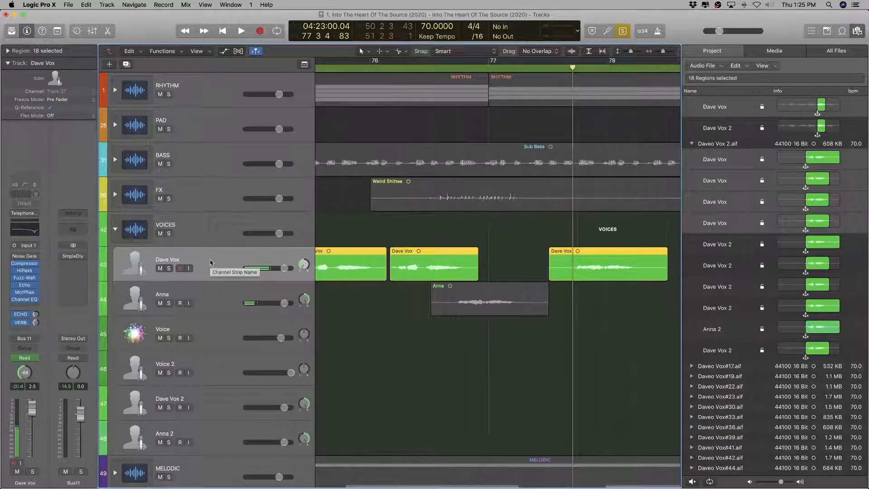
{"action": "left_click", "coordinate": [212, 293]}
{"action": "left_click", "coordinate": [213, 265]}
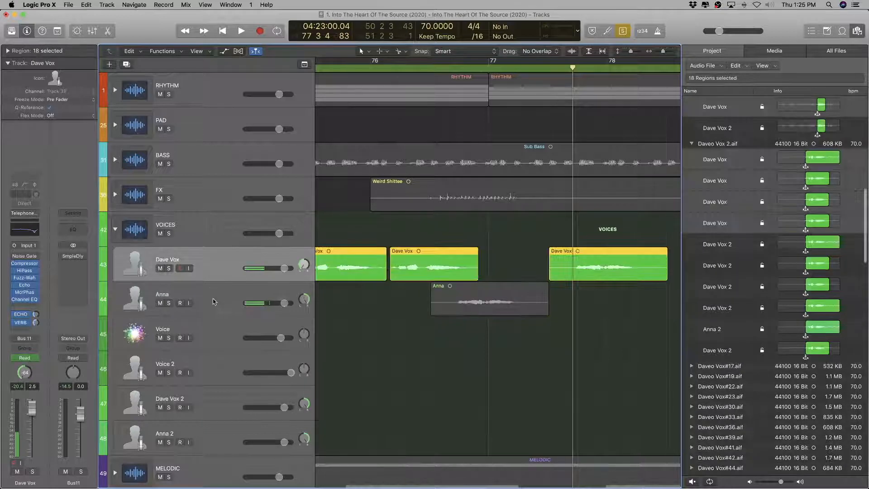
{"action": "left_click", "coordinate": [213, 297]}
{"action": "left_click", "coordinate": [215, 258]}
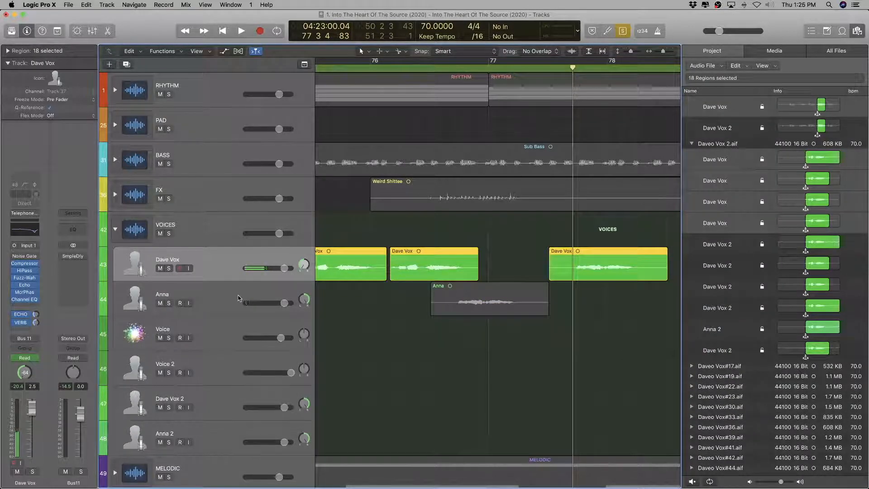
{"action": "left_click", "coordinate": [239, 299]}
Step: Rename the Dave Vox track as Dave Vox Left and the Anna track as Anna Right
{"action": "left_click", "coordinate": [202, 262]}
{"action": "double_click", "coordinate": [202, 262]}
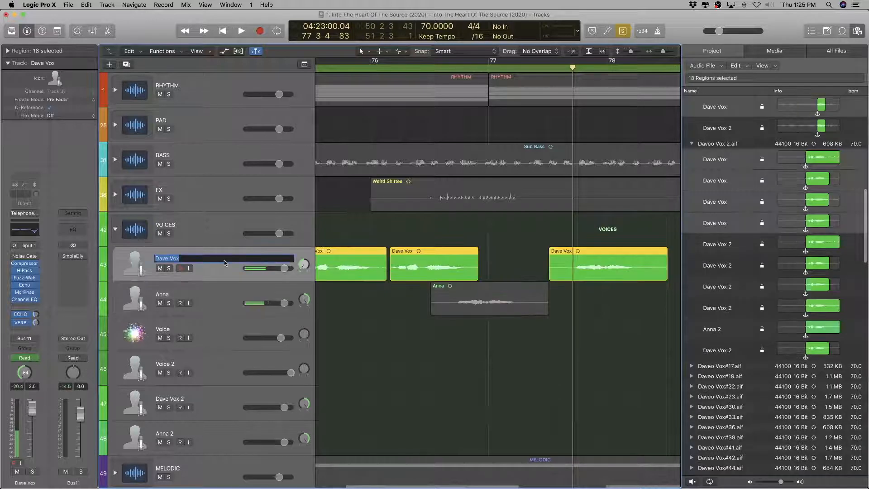
{"action": "type", "text": "Left"}
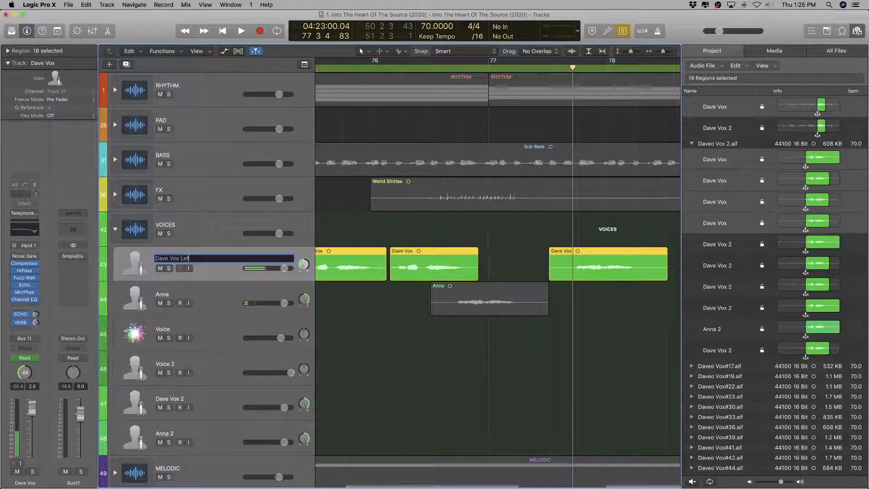
{"action": "key", "text": "Tab"}
{"action": "key", "text": "Right"}
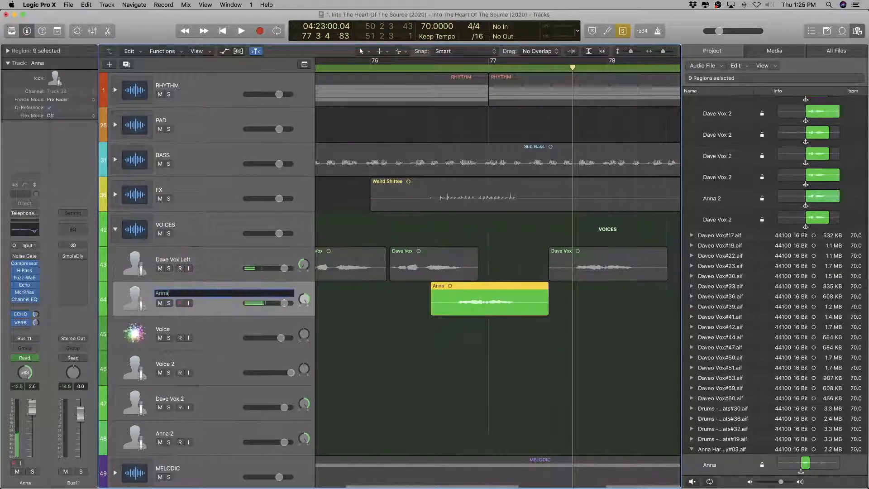
{"action": "key", "text": "Return"}
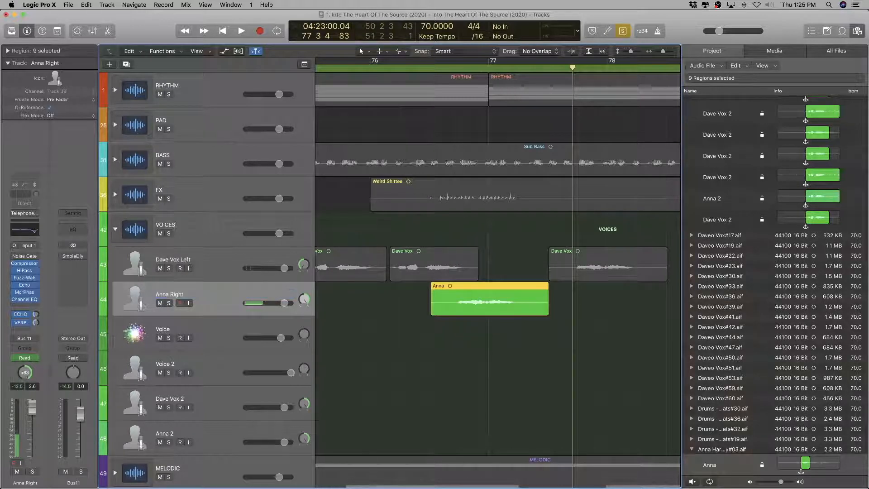
Step: Duplicate the Dave Vox Left track with its settings and name the new track Anna Vox Left
{"action": "left_click", "coordinate": [232, 260]}
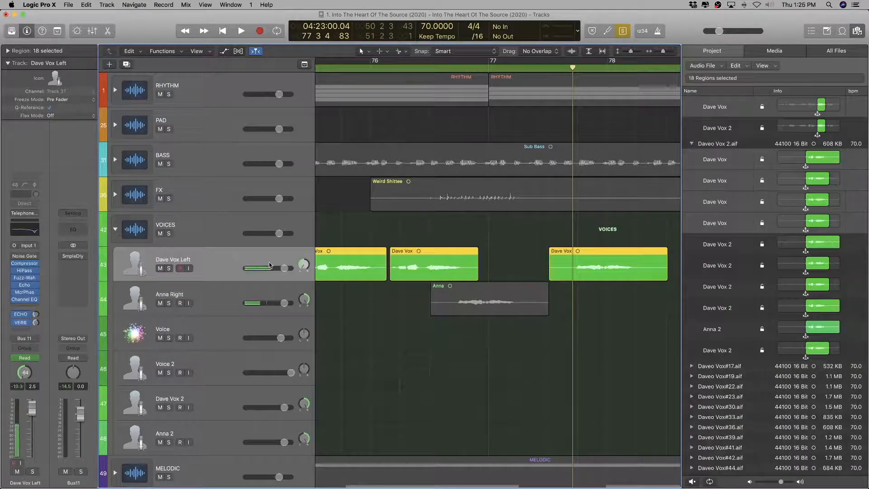
{"action": "key", "text": "super+d"}
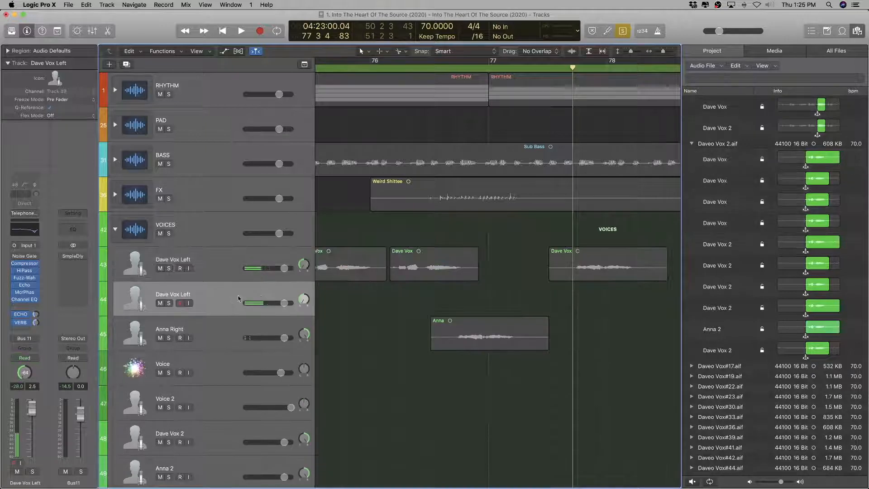
{"action": "double_click", "coordinate": [214, 297]}
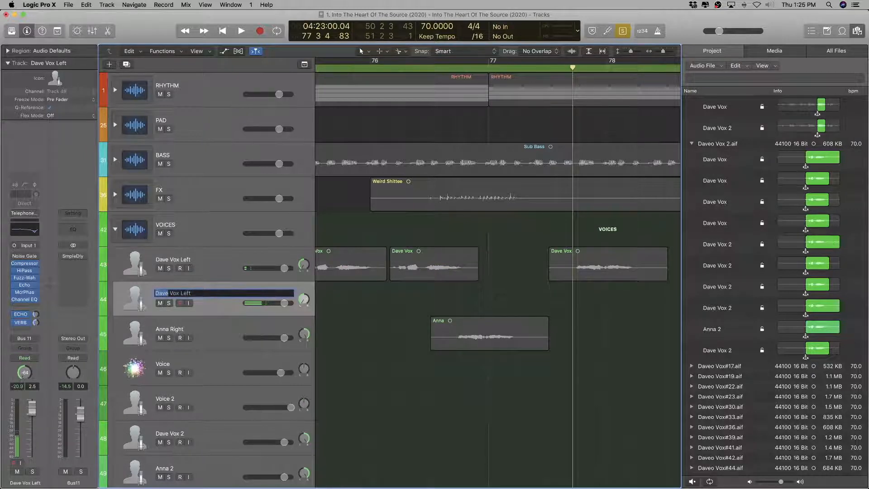
{"action": "type", "text": "Anna"}
{"action": "key", "text": "Return"}
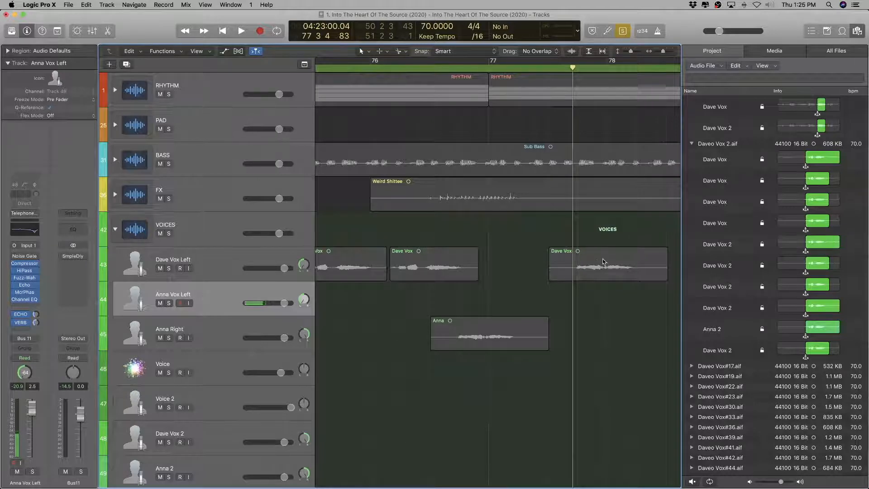
Step: Move the Dave Vox region after bar 77 onto the Anna Vox Left track and check the volume automation there
{"action": "left_click_drag", "start_coordinate": [602, 262], "coordinate": [602, 293]}
{"action": "left_click", "coordinate": [497, 167]}
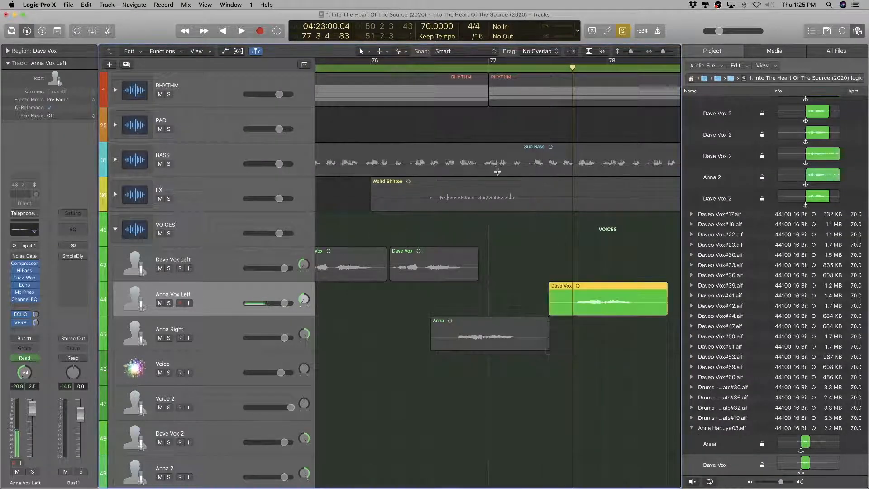
{"action": "key", "text": "super+Left"}
{"action": "key", "text": "a"}
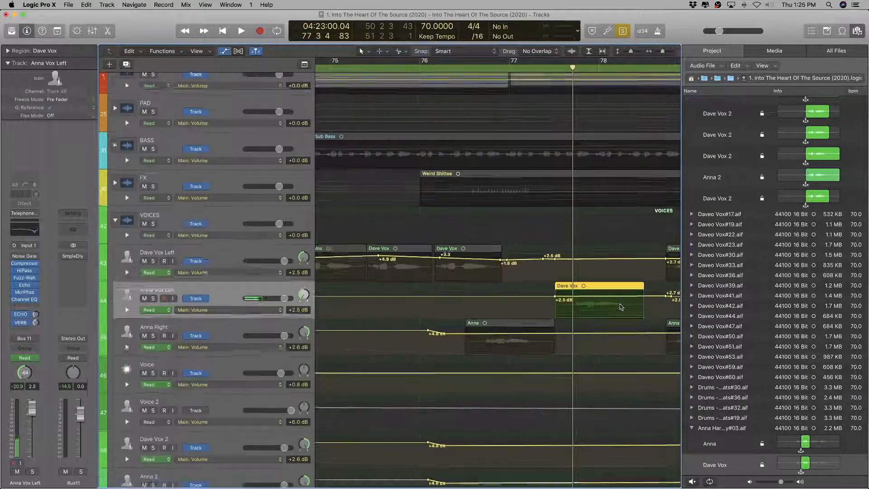
{"action": "key", "text": "a"}
{"action": "key", "text": "super+Left"}
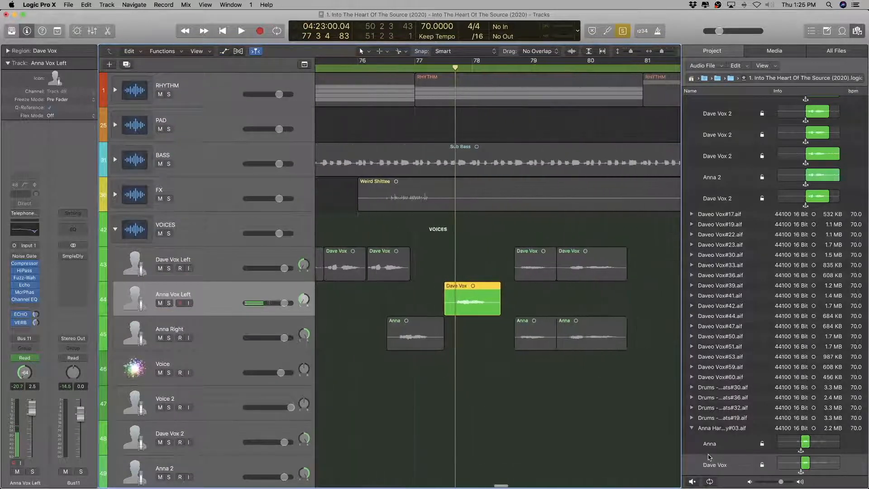
Step: Rename the moved Dave Vox region under the Anna Harmoney#03.aif file as Anna
{"action": "key", "text": "super+Right"}
{"action": "scroll", "coordinate": [714, 337], "scroll_direction": "down", "scroll_amount": 5}
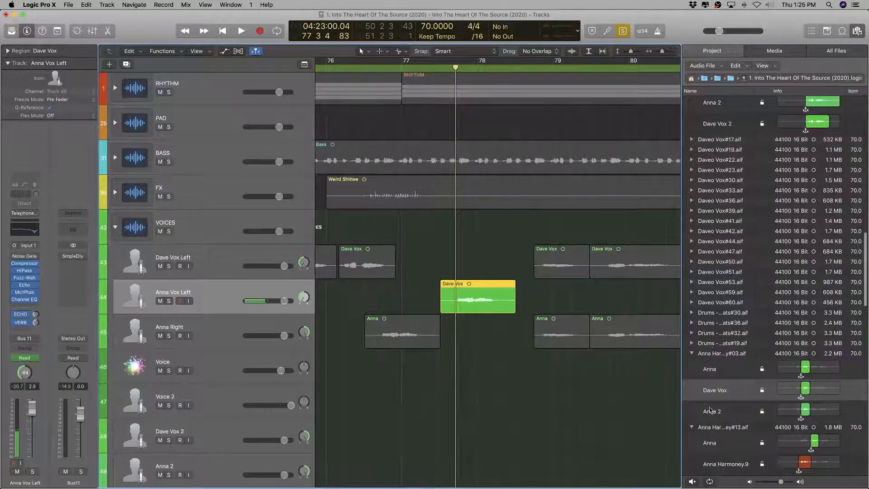
{"action": "left_click", "coordinate": [719, 391]}
{"action": "left_click", "coordinate": [723, 392]}
{"action": "type", "text": "Anna"}
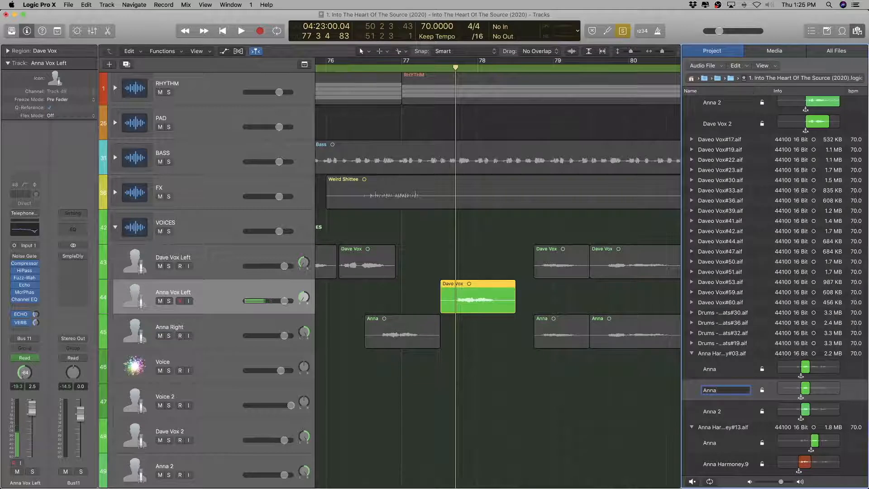
{"action": "key", "text": "Return"}
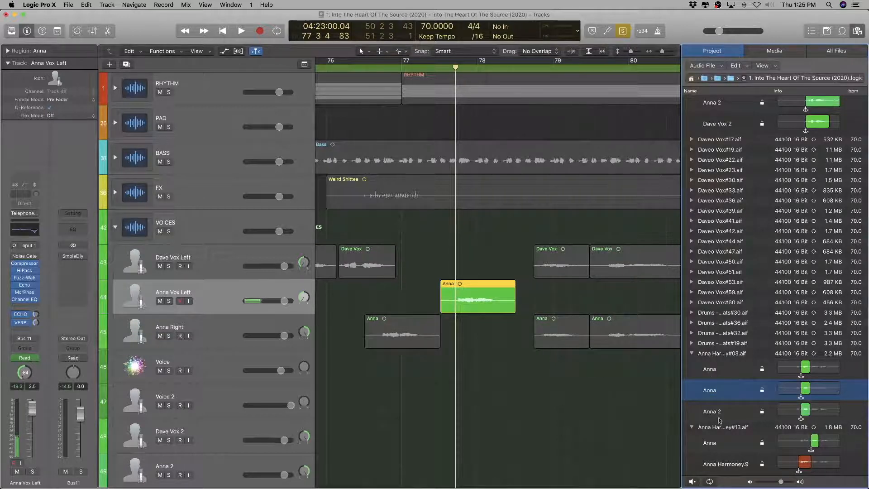
Step: Rename the Anna Harmoney#03.aif audio file as Anna Harmony 1.aif
{"action": "left_click", "coordinate": [720, 355]}
{"action": "left_click", "coordinate": [720, 355]}
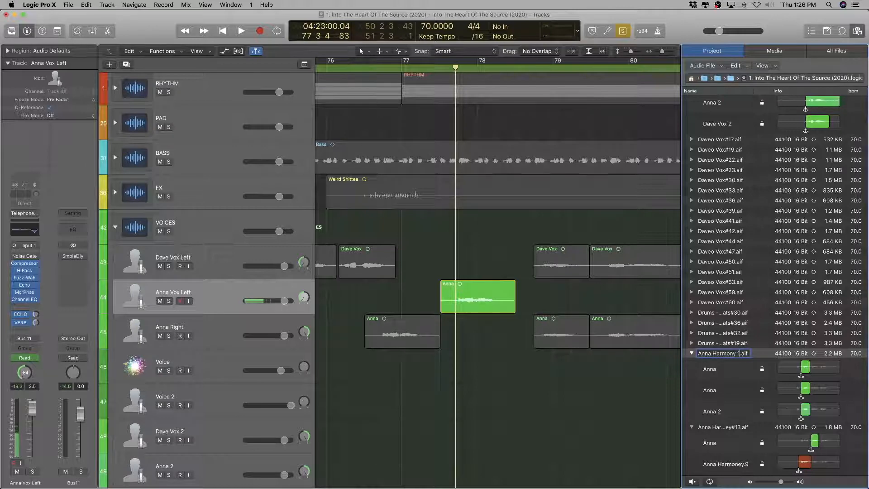
{"action": "key", "text": "Return"}
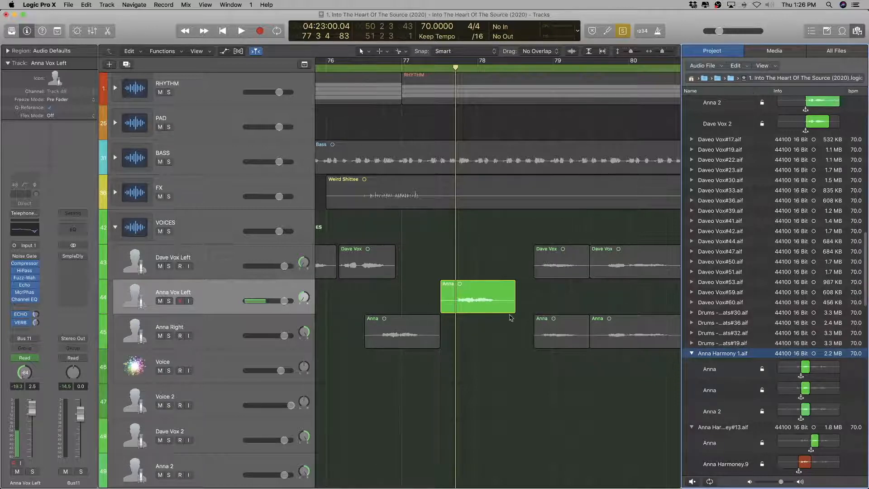
Step: Play the two adjoining Anna regions around bar 79 on the Anna Right track and identify each one's source audio file
{"action": "scroll", "coordinate": [515, 267], "scroll_direction": "right", "scroll_amount": 3}
{"action": "left_click", "coordinate": [515, 331]}
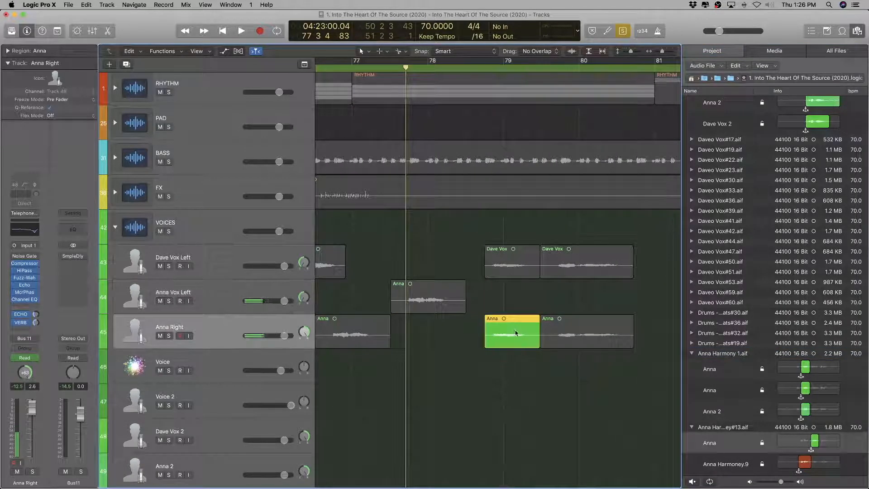
{"action": "scroll", "coordinate": [745, 453], "scroll_direction": "down", "scroll_amount": 5}
{"action": "key", "text": "shift+space"}
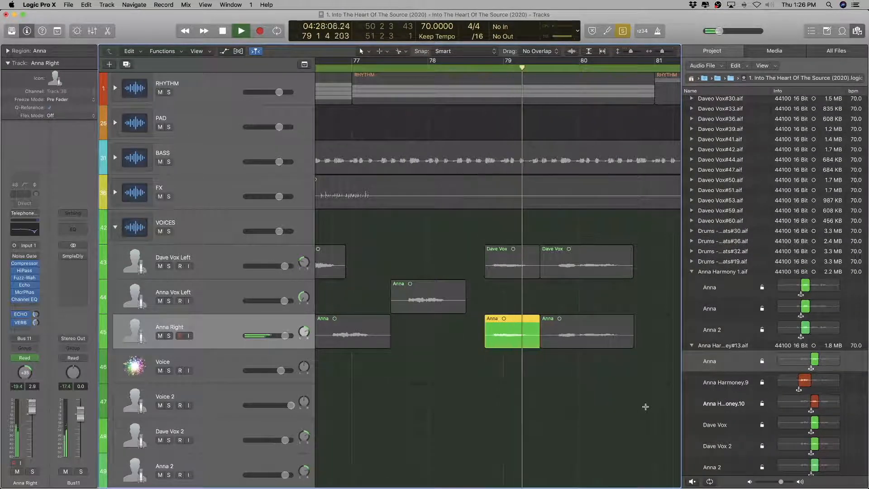
{"action": "key", "text": "space"}
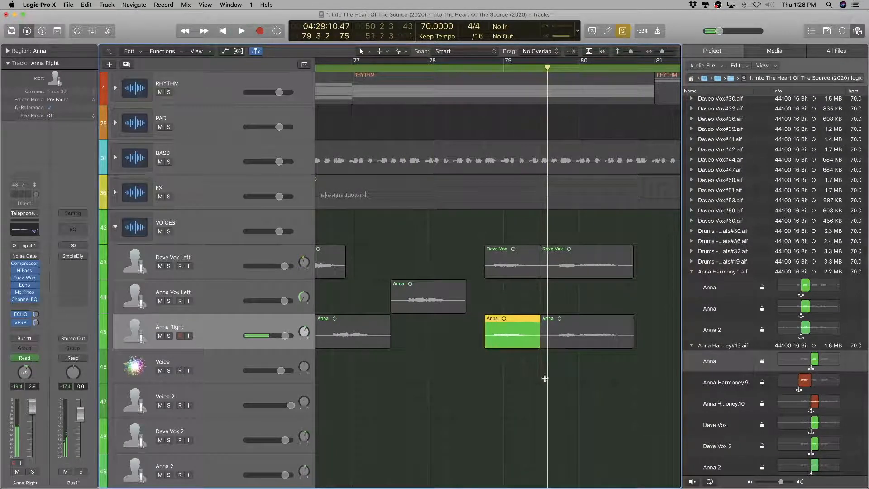
{"action": "key", "text": "shift+space"}
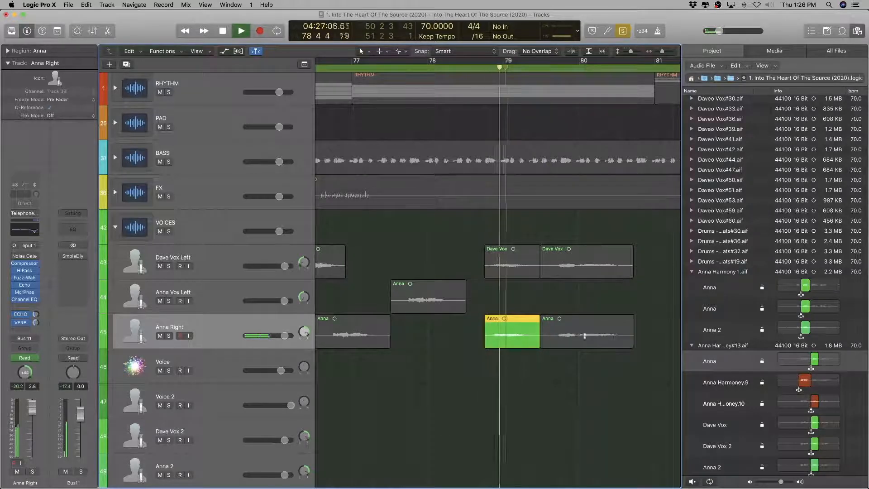
{"action": "left_click", "coordinate": [579, 326]}
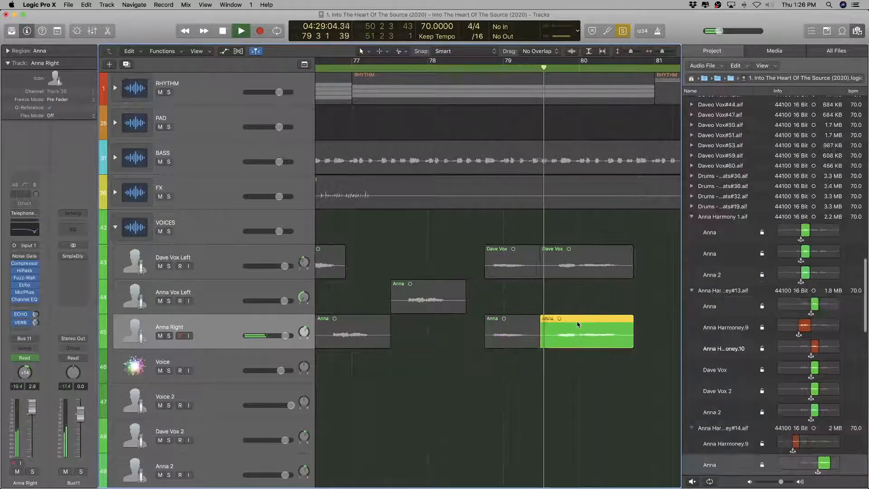
{"action": "key", "text": "space"}
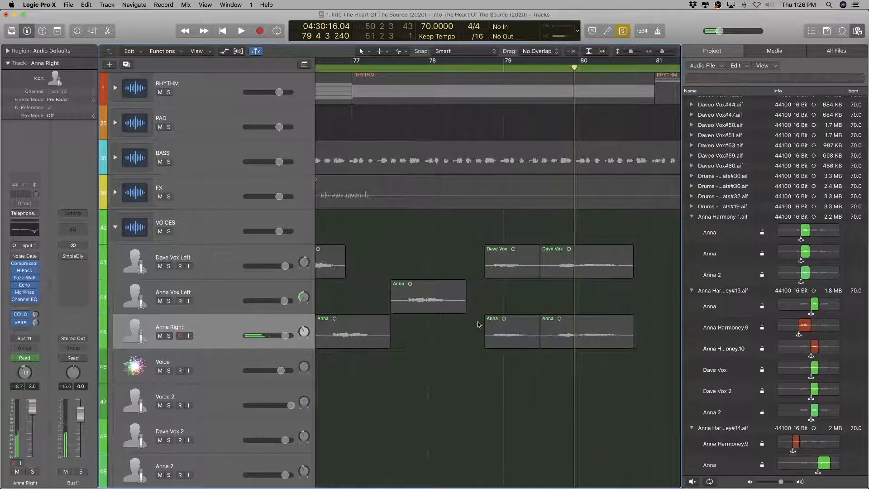
Step: Play the shorter Anna region around bar 79 on the Anna Right track and rename its source file Anna Harmoney#13.aif as Anna Harmoney 2.aif
{"action": "left_click", "coordinate": [514, 325]}
{"action": "key", "text": "space"}
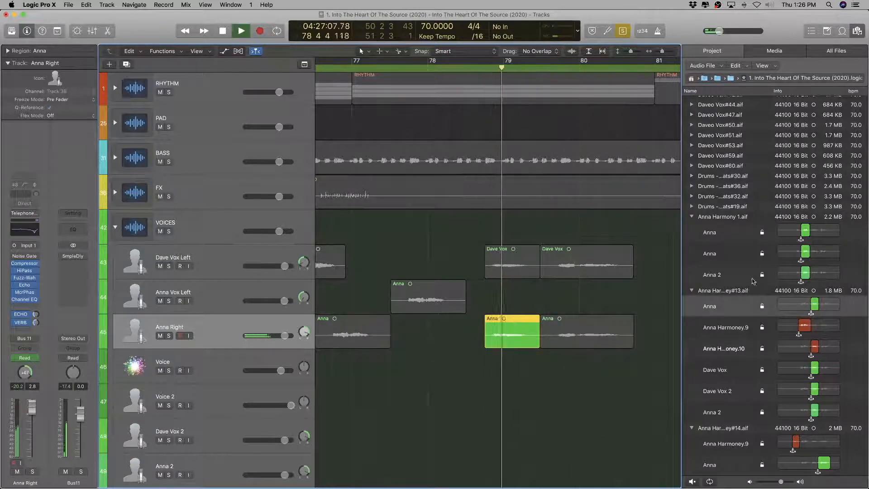
{"action": "key", "text": "space"}
{"action": "double_click", "coordinate": [731, 290]}
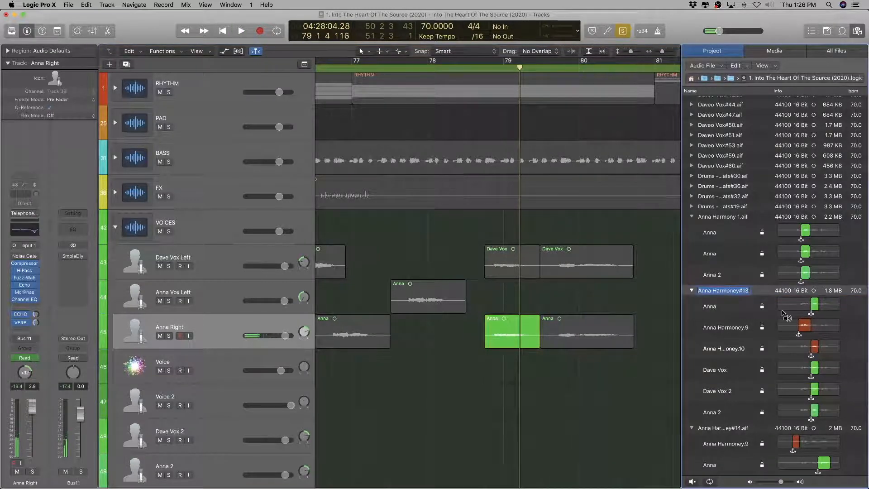
{"action": "type", "text": "2"}
{"action": "key", "text": "Return"}
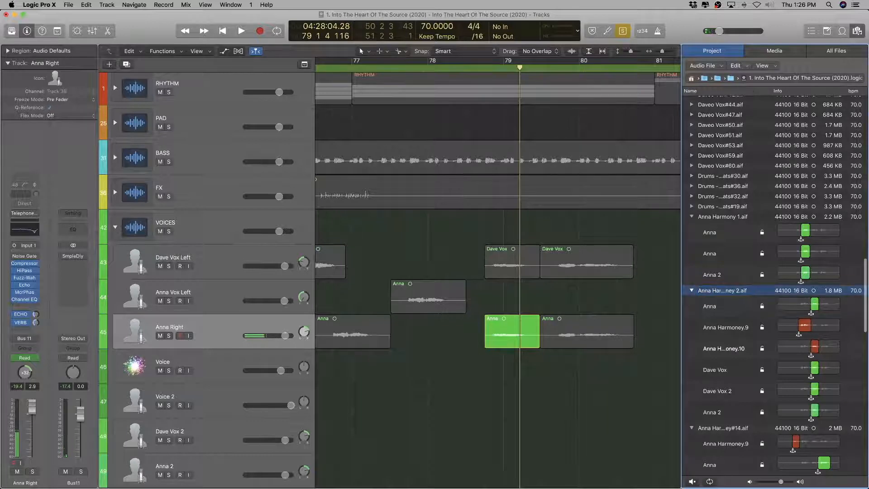
Step: Play the longer Anna region after bar 79 on the Anna Right track and rename its source file Anna Harmoney#14.aif as Anna Harmony 3.aif
{"action": "left_click", "coordinate": [604, 332]}
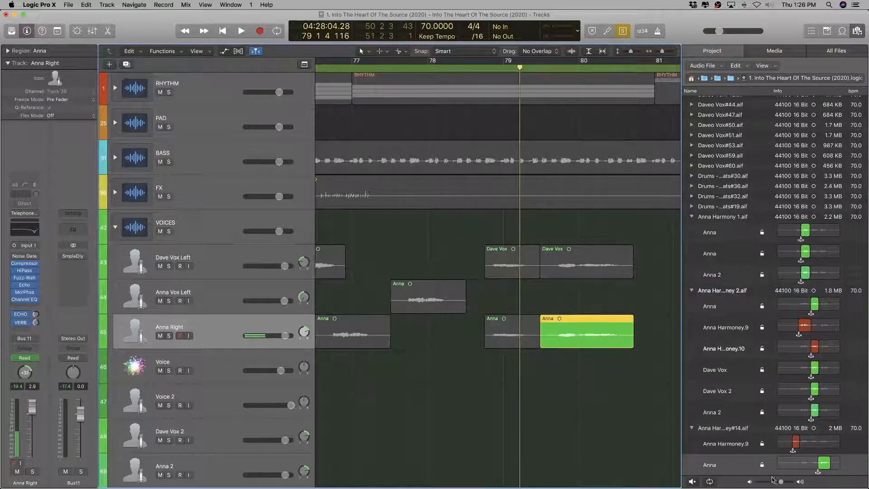
{"action": "scroll", "coordinate": [739, 411], "scroll_direction": "down", "scroll_amount": 3}
{"action": "key", "text": "space"}
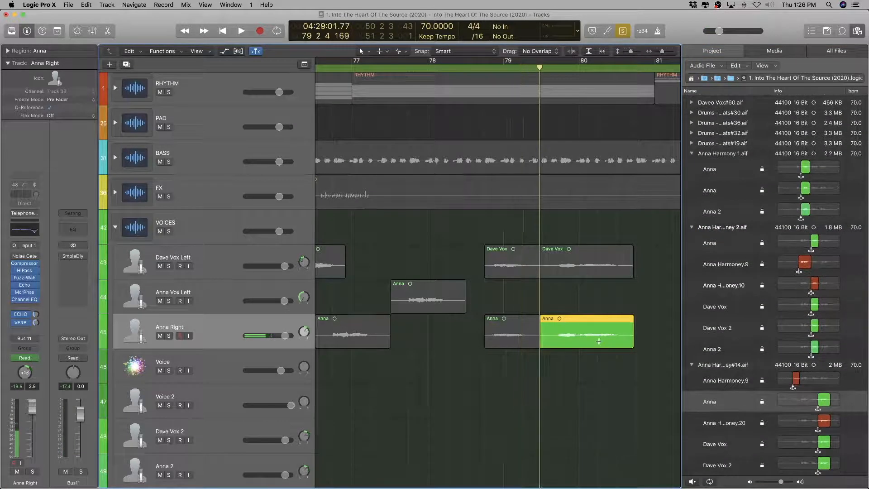
{"action": "double_click", "coordinate": [720, 366]}
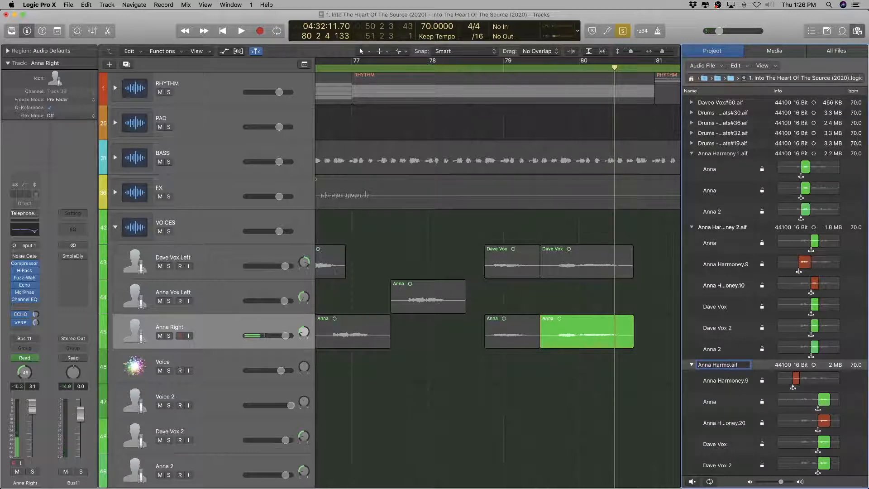
{"action": "key", "text": "Return"}
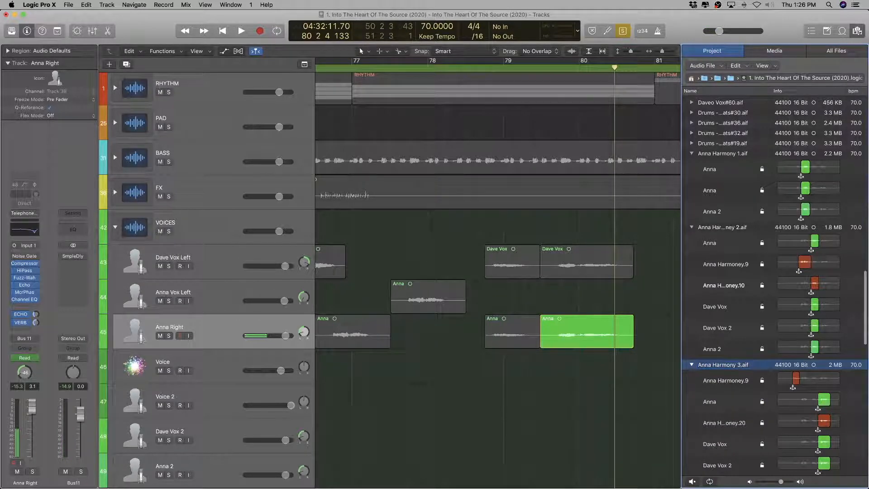
Step: Play the shorter Dave Vox region around bar 79 and move it with its track automation onto the Anna Vox Left track
{"action": "left_click", "coordinate": [516, 257]}
{"action": "key", "text": "shift+Return"}
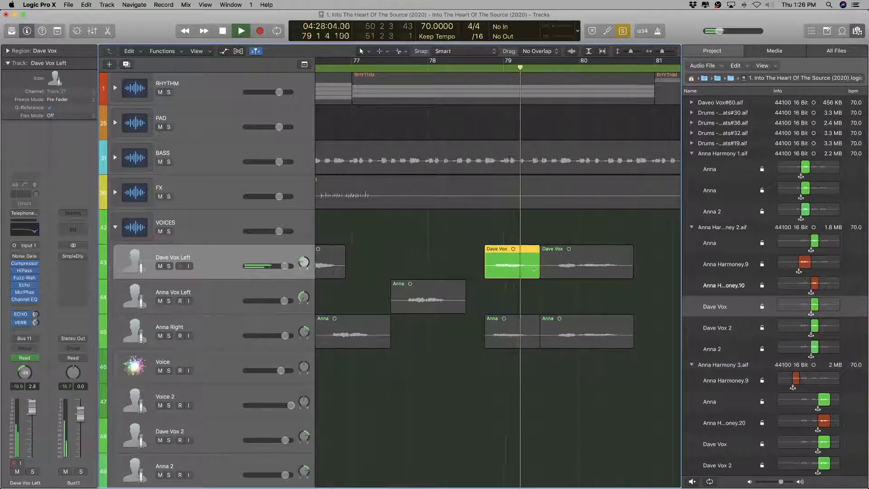
{"action": "key", "text": "space"}
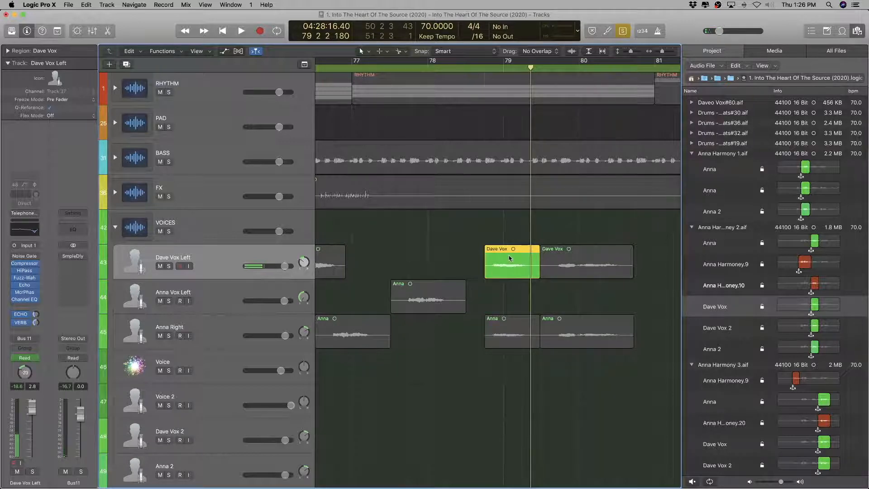
{"action": "left_click_drag", "start_coordinate": [509, 258], "coordinate": [509, 293]}
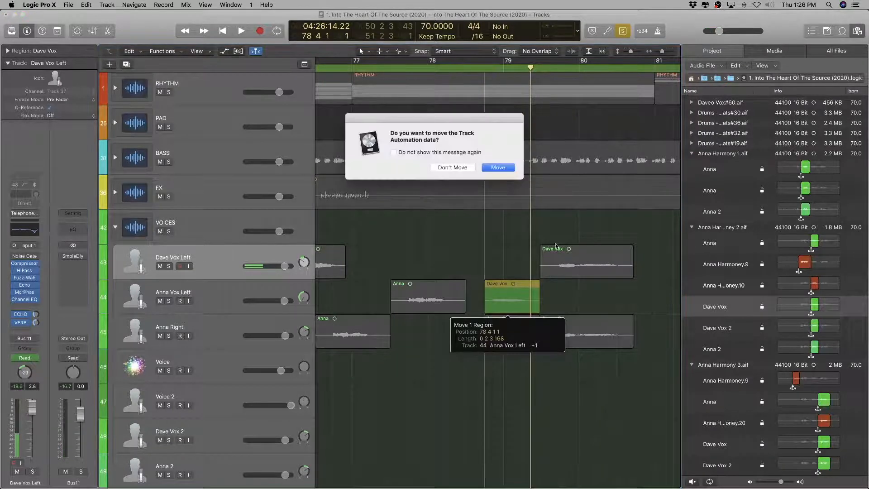
{"action": "left_click", "coordinate": [497, 168]}
Step: Play the longer Dave Vox region after bar 79 and move it with its track automation onto the Anna Vox Left track
{"action": "left_click", "coordinate": [566, 252]}
{"action": "key", "text": "space"}
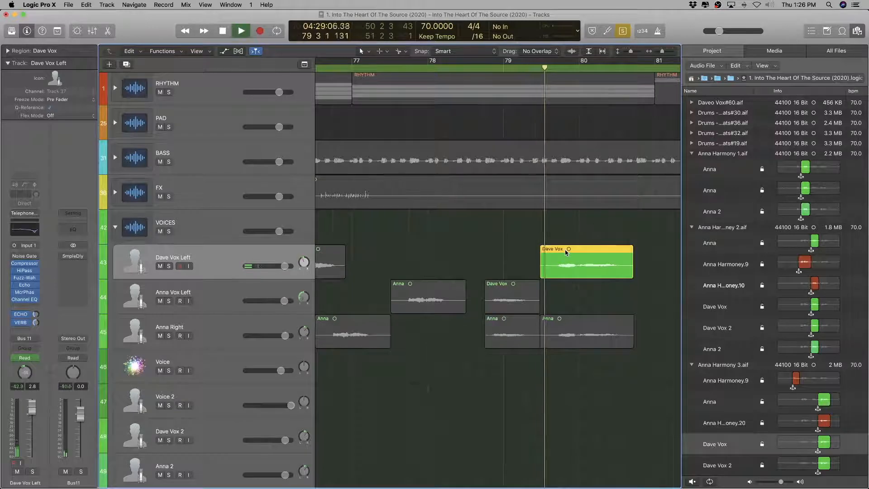
{"action": "left_click_drag", "start_coordinate": [571, 253], "coordinate": [613, 291]}
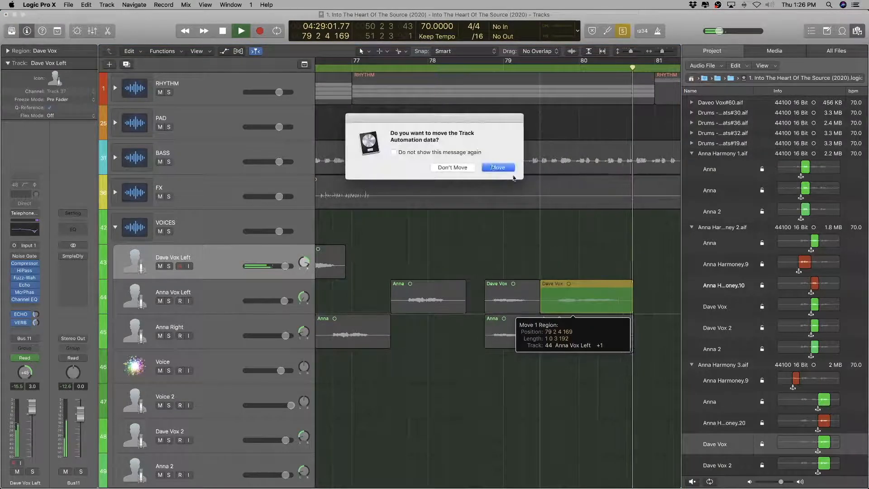
{"action": "key", "text": "Return"}
{"action": "key", "text": "space"}
Step: Rename the longer moved Dave Vox region under the Anna Harmony 3.aif file as Anna Harmony 3, copying the file's name
{"action": "scroll", "coordinate": [478, 288], "scroll_direction": "left", "scroll_amount": 5}
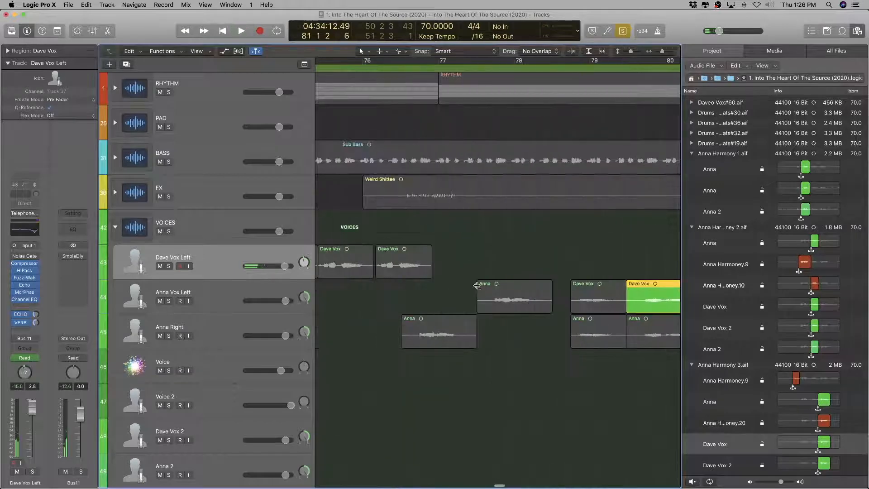
{"action": "scroll", "coordinate": [477, 285], "scroll_direction": "right", "scroll_amount": 2}
{"action": "scroll", "coordinate": [489, 289], "scroll_direction": "left", "scroll_amount": 3}
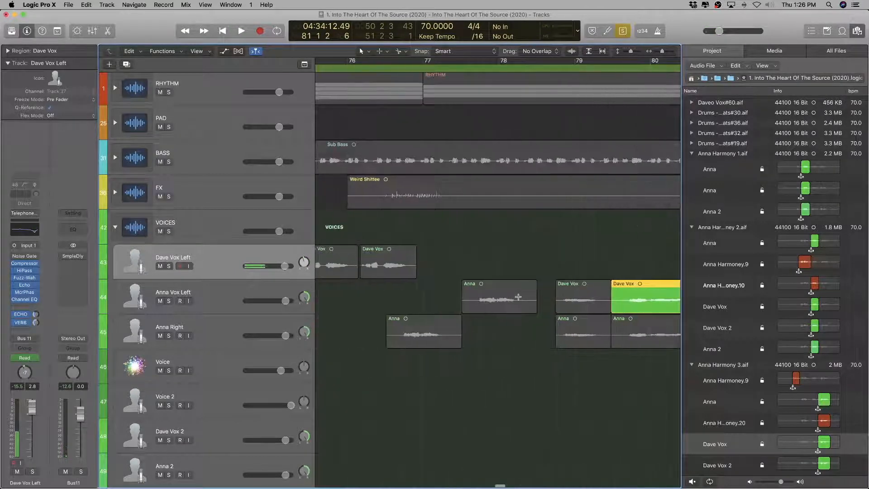
{"action": "scroll", "coordinate": [507, 296], "scroll_direction": "right", "scroll_amount": 2}
{"action": "scroll", "coordinate": [519, 299], "scroll_direction": "down", "scroll_amount": 2}
{"action": "scroll", "coordinate": [519, 299], "scroll_direction": "right", "scroll_amount": 3}
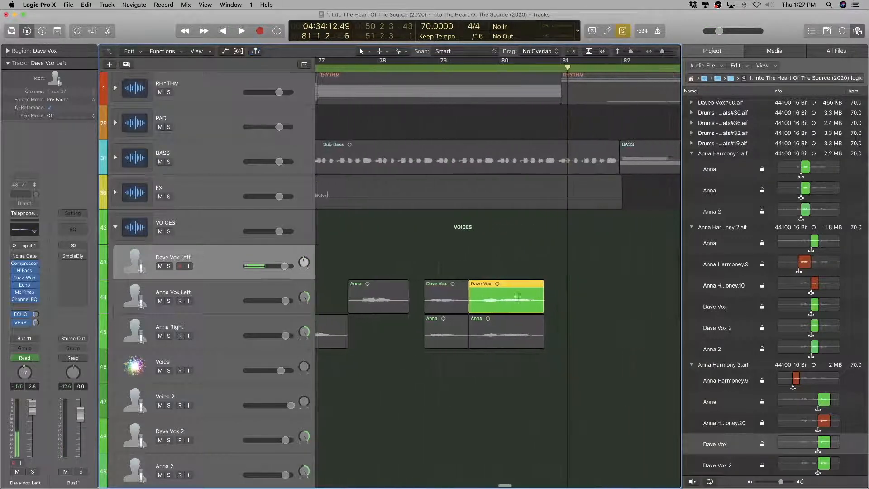
{"action": "left_click", "coordinate": [724, 365]}
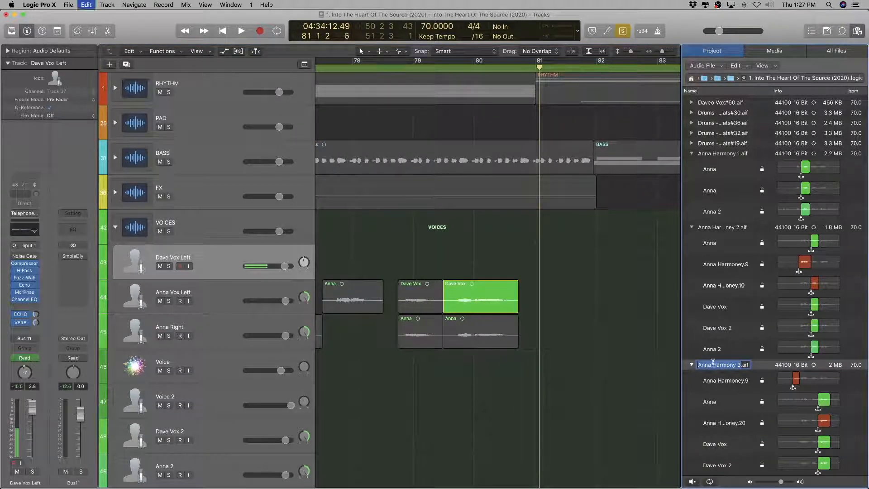
{"action": "left_click", "coordinate": [486, 286]}
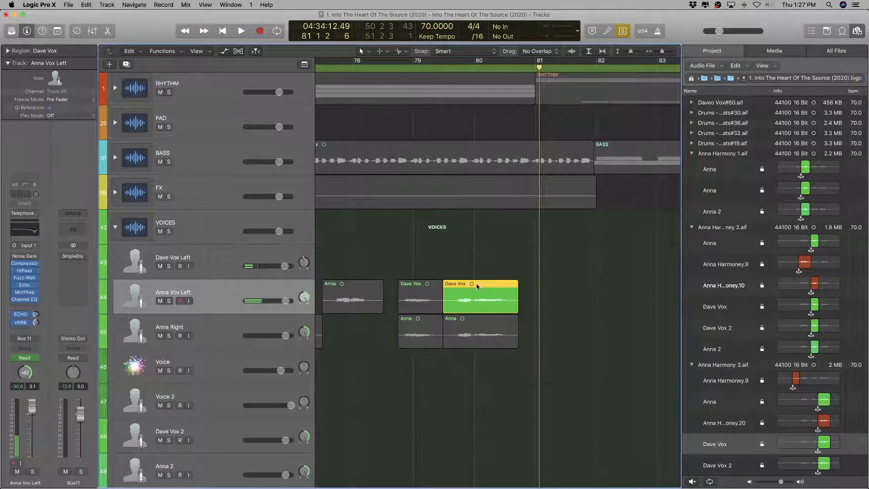
{"action": "double_click", "coordinate": [472, 286]}
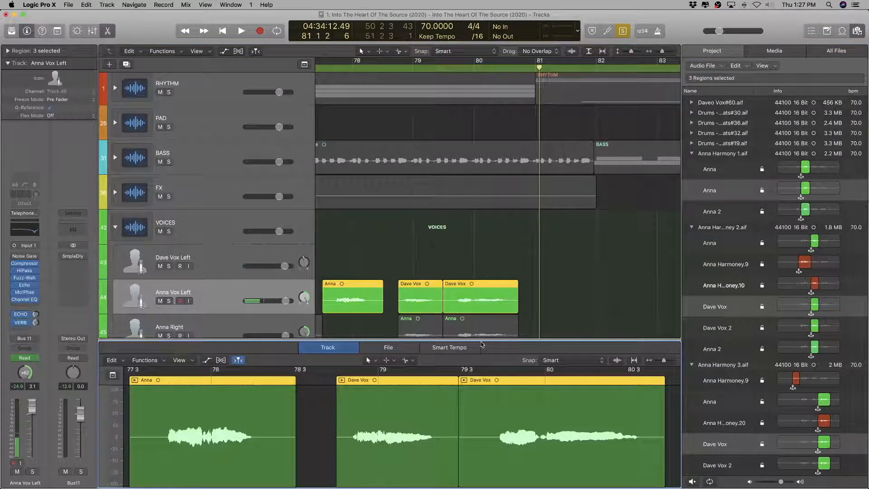
{"action": "key", "text": "e"}
{"action": "double_click", "coordinate": [723, 447]}
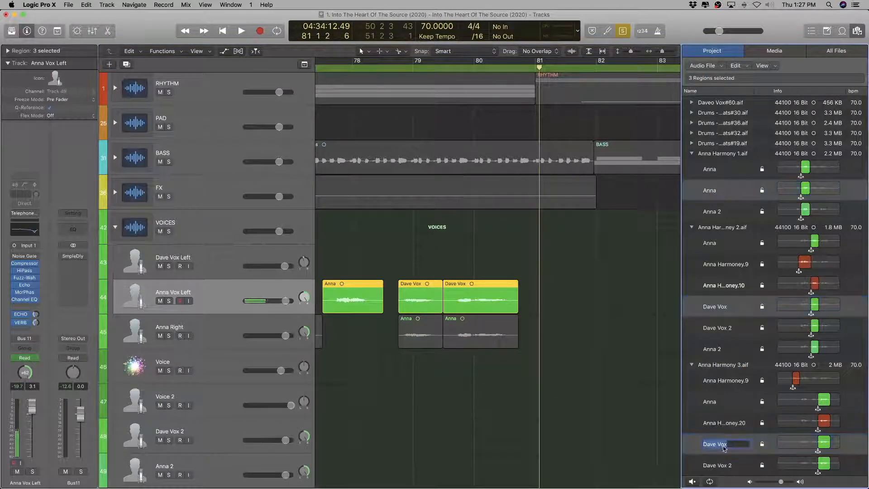
{"action": "key", "text": "Return"}
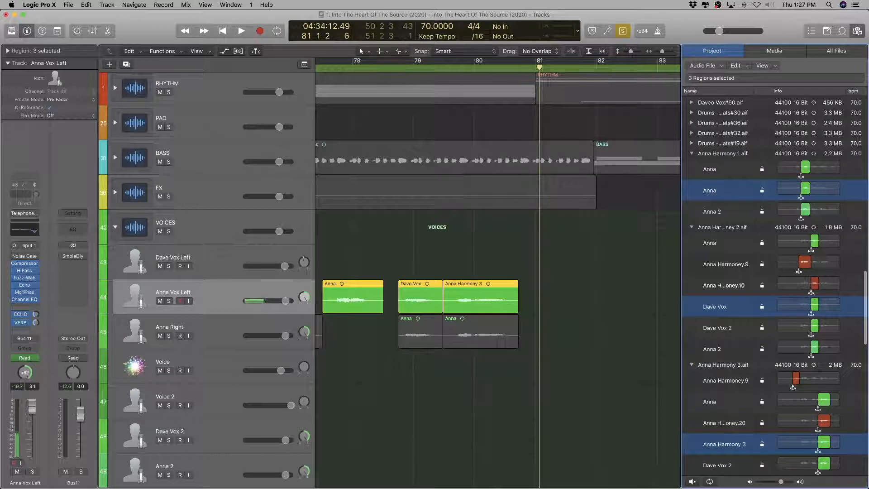
{"action": "left_click", "coordinate": [531, 356]}
Step: Rename the shorter moved Dave Vox region as Anna Harmony 2 and its Anna Harmoney 2.aif source file as Anna Harmony 2.aif
{"action": "left_click", "coordinate": [413, 294]}
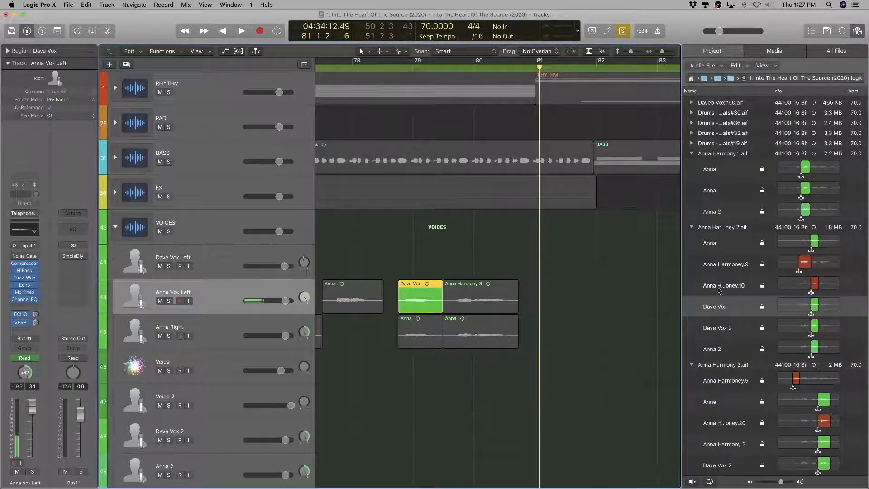
{"action": "double_click", "coordinate": [711, 227]}
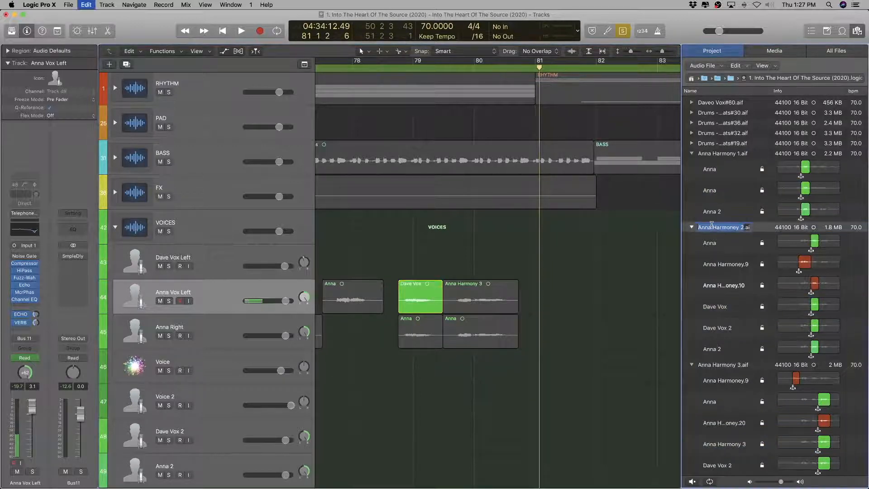
{"action": "left_click", "coordinate": [412, 290]}
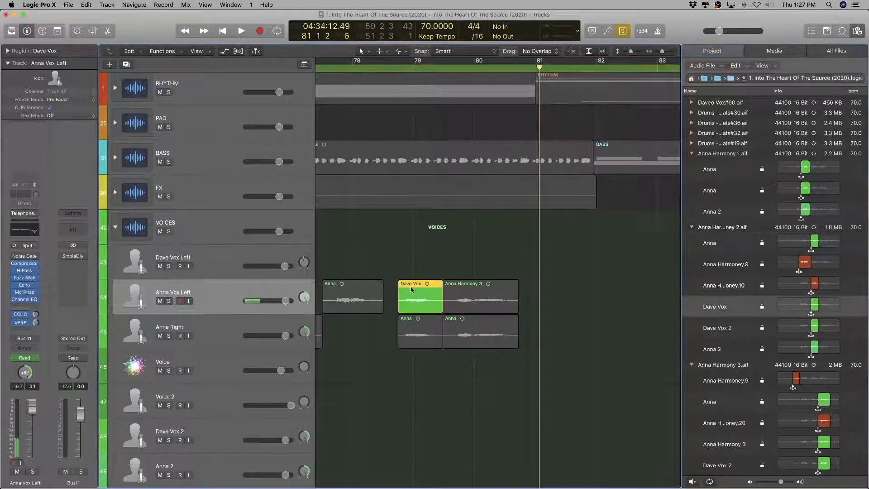
{"action": "double_click", "coordinate": [727, 307]}
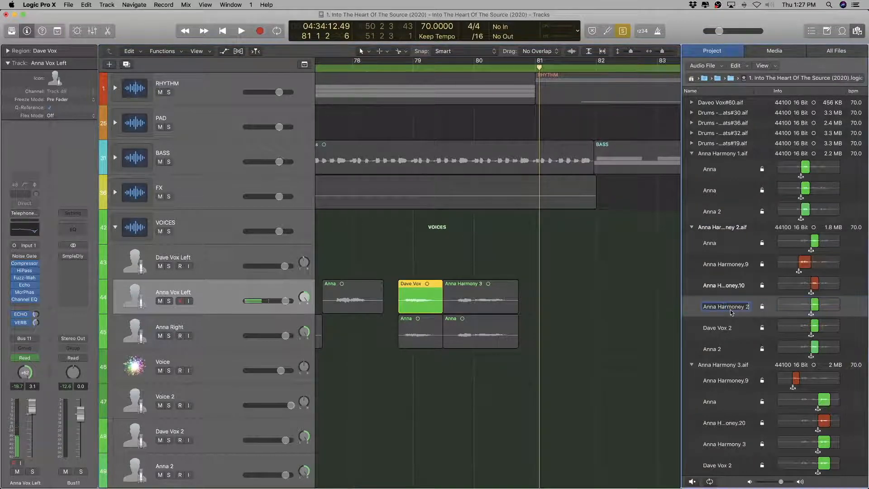
{"action": "key", "text": "Return"}
{"action": "double_click", "coordinate": [726, 227]}
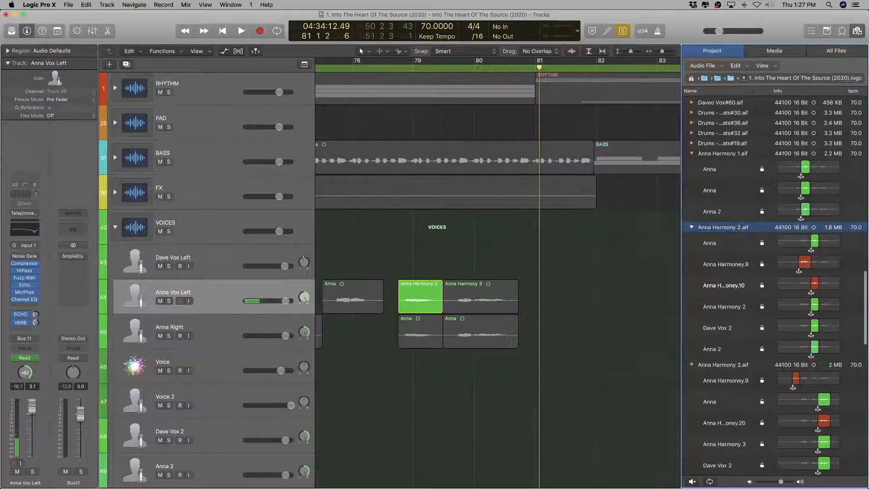
Step: Play the Voice region starting at bar 92 and locate its source audio file in the project's file list
{"action": "scroll", "coordinate": [553, 326], "scroll_direction": "right", "scroll_amount": 3}
{"action": "key", "text": "super+Left"}
{"action": "key", "text": "super+Left"}
{"action": "key", "text": "super+Left"}
{"action": "scroll", "coordinate": [554, 327], "scroll_direction": "right", "scroll_amount": 10}
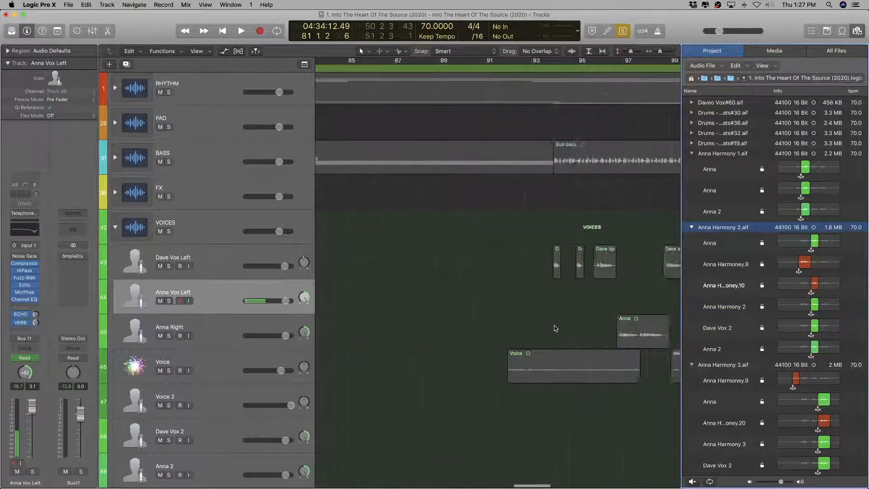
{"action": "key", "text": "super+Left"}
{"action": "key", "text": "super+Left"}
{"action": "key", "text": "super+Right"}
{"action": "key", "text": "super+Right"}
{"action": "key", "text": "super+Right"}
{"action": "key", "text": "super+Right"}
{"action": "key", "text": "super+Right"}
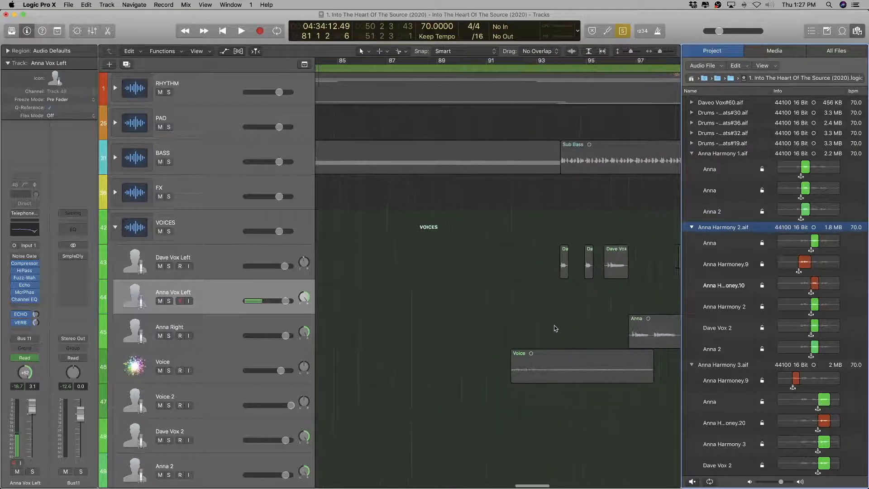
{"action": "scroll", "coordinate": [556, 329], "scroll_direction": "left", "scroll_amount": 3}
{"action": "scroll", "coordinate": [555, 328], "scroll_direction": "right", "scroll_amount": 5}
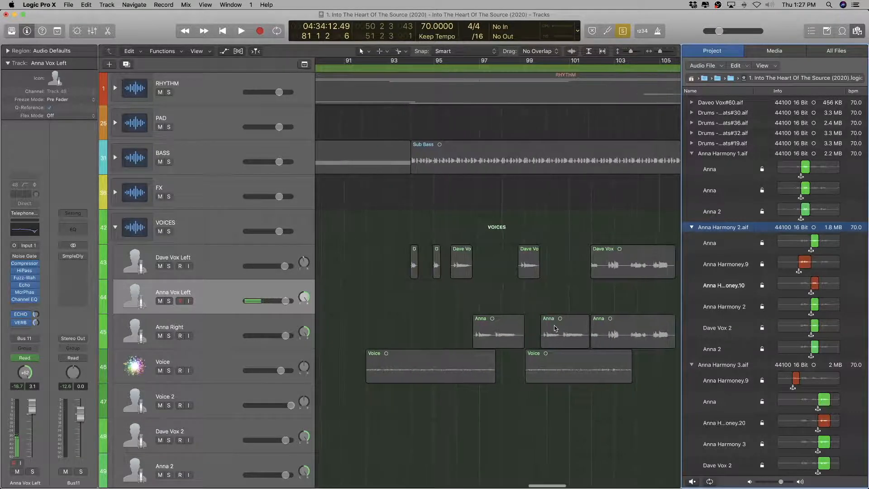
{"action": "scroll", "coordinate": [451, 320], "scroll_direction": "right", "scroll_amount": 2}
{"action": "left_click", "coordinate": [393, 359]}
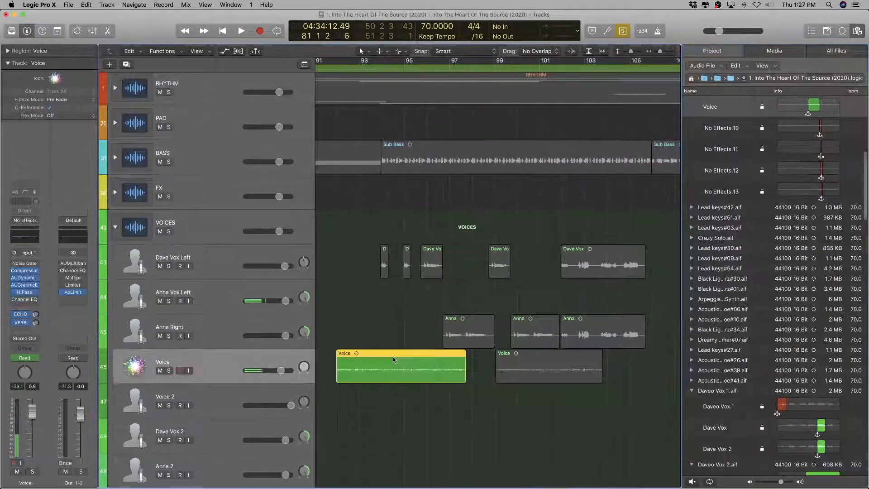
{"action": "key", "text": "space"}
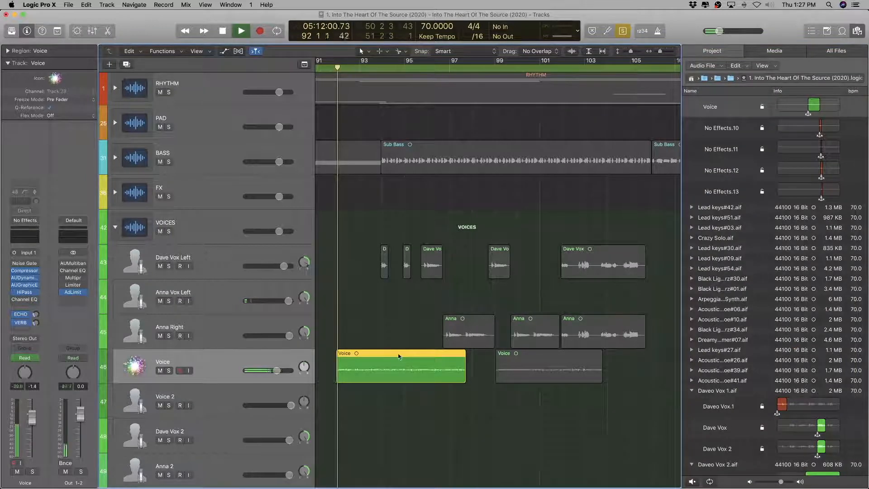
{"action": "scroll", "coordinate": [730, 408], "scroll_direction": "down", "scroll_amount": 5}
{"action": "scroll", "coordinate": [730, 384], "scroll_direction": "up", "scroll_amount": 15}
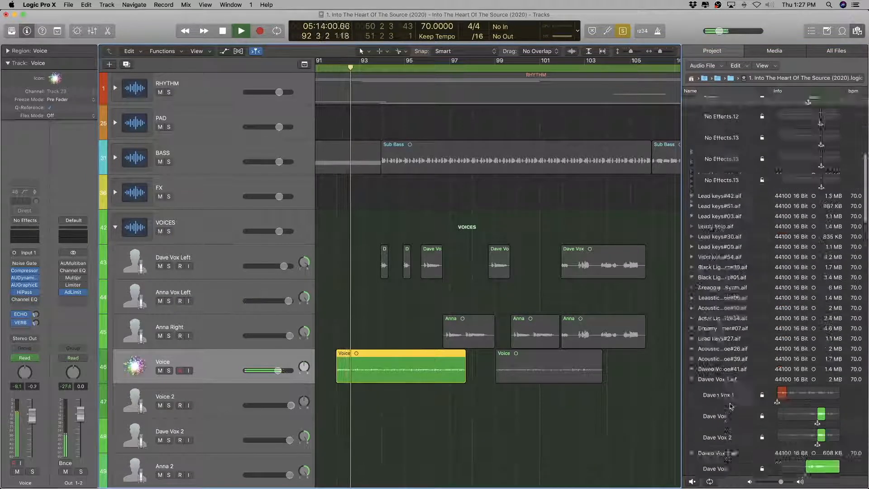
{"action": "scroll", "coordinate": [729, 347], "scroll_direction": "down", "scroll_amount": 1}
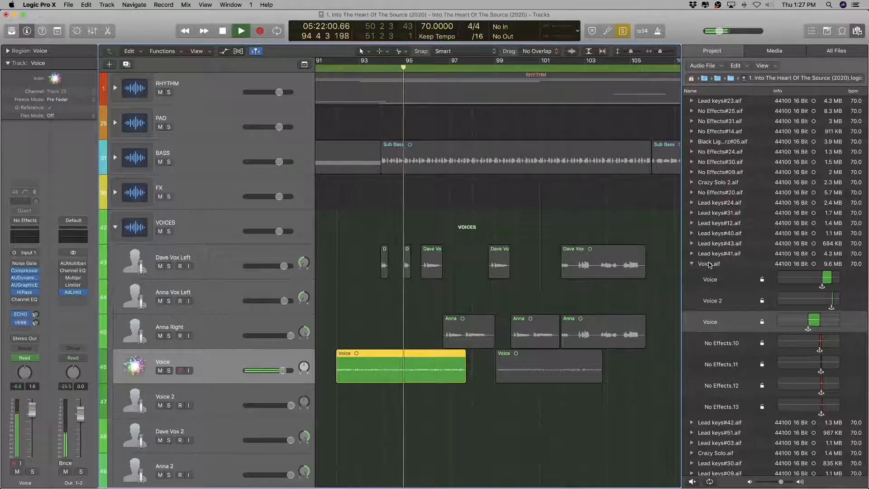
{"action": "key", "text": "space"}
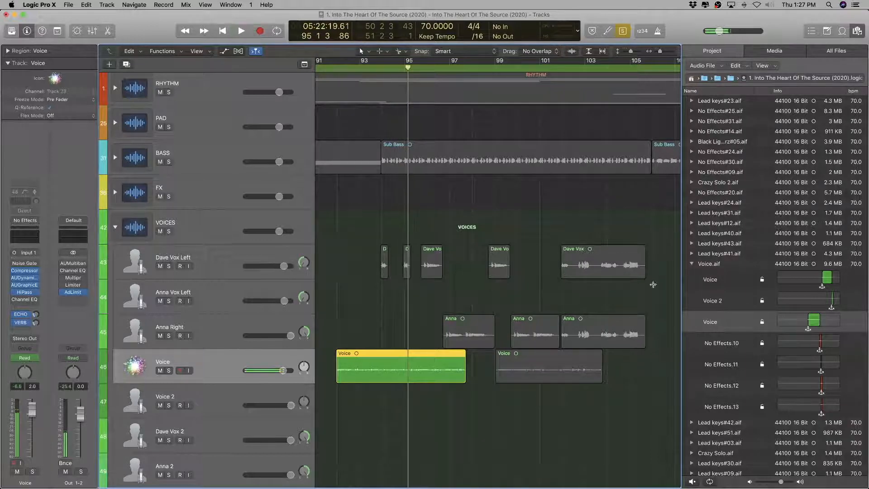
Step: Check the source files of the short Dave Vox region near bar 94 and of the Voice region starting at bar 92
{"action": "left_click", "coordinate": [382, 256]}
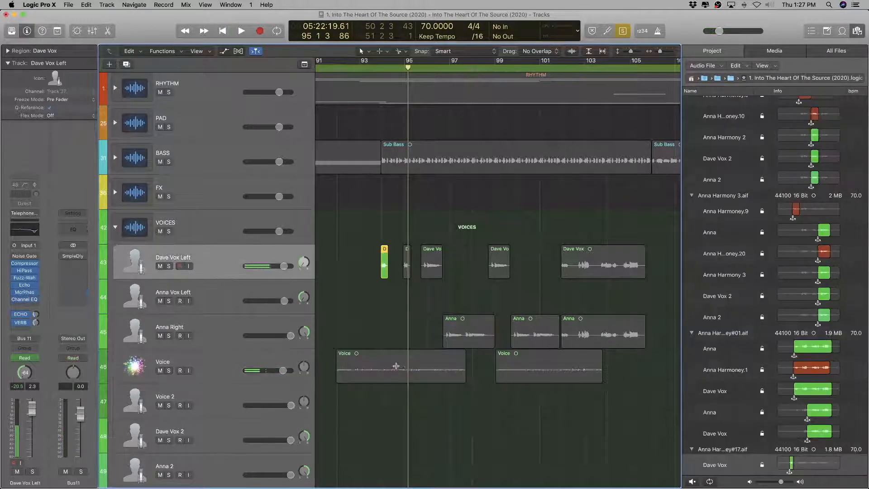
{"action": "left_click", "coordinate": [396, 365]}
{"action": "scroll", "coordinate": [763, 335], "scroll_direction": "up", "scroll_amount": 10}
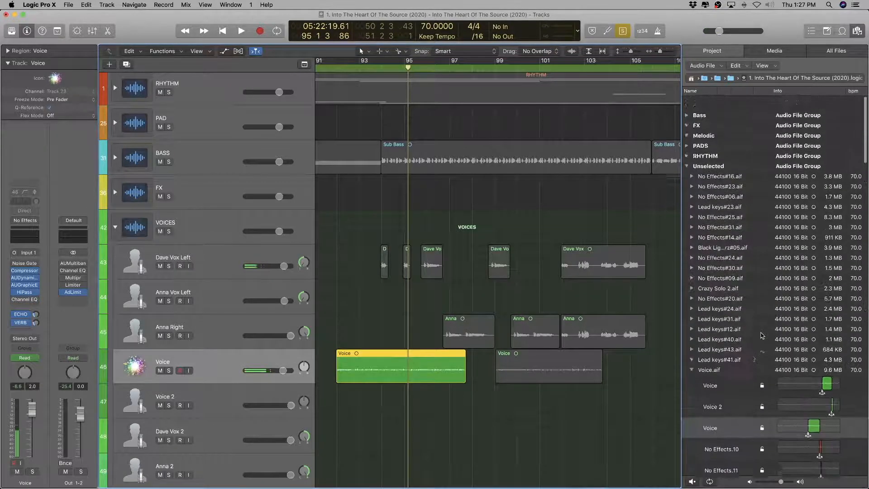
Step: Rename the Voice.aif source file as Speech Voice.aif in the project's file list
{"action": "left_click", "coordinate": [706, 335]}
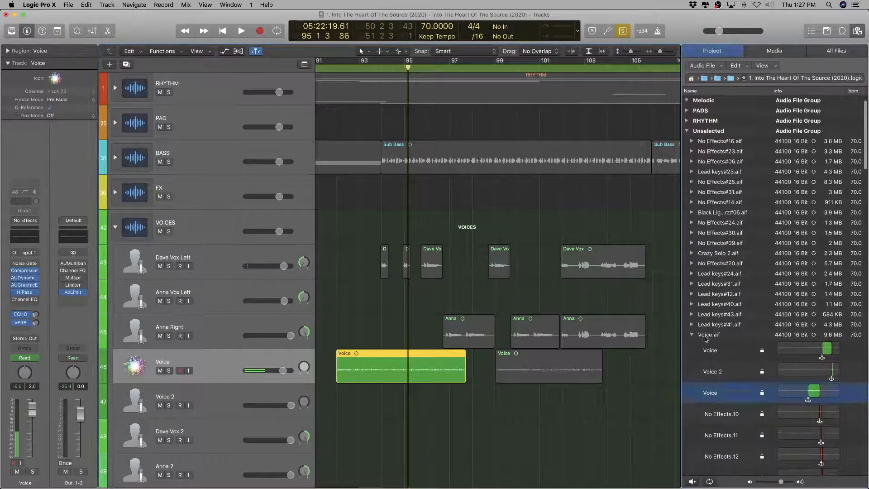
{"action": "left_click", "coordinate": [706, 335]}
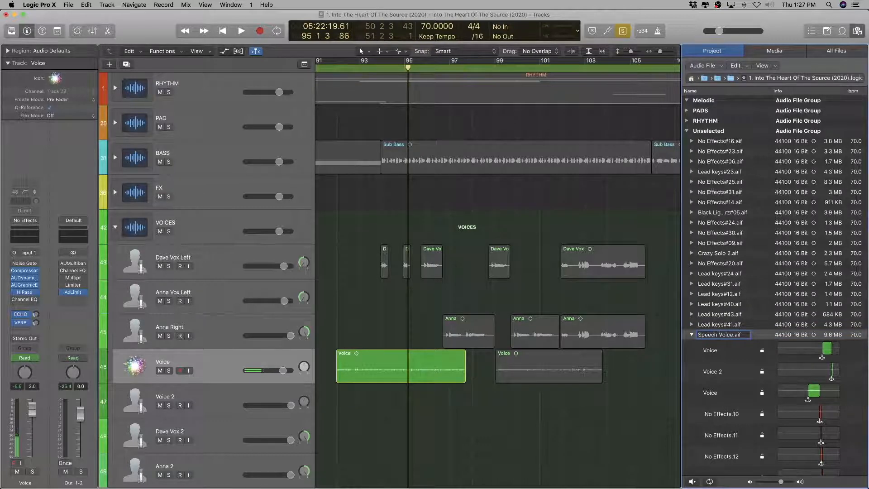
Step: Rename the Voice track in the VOICES group as Speech Voice
{"action": "double_click", "coordinate": [179, 359]}
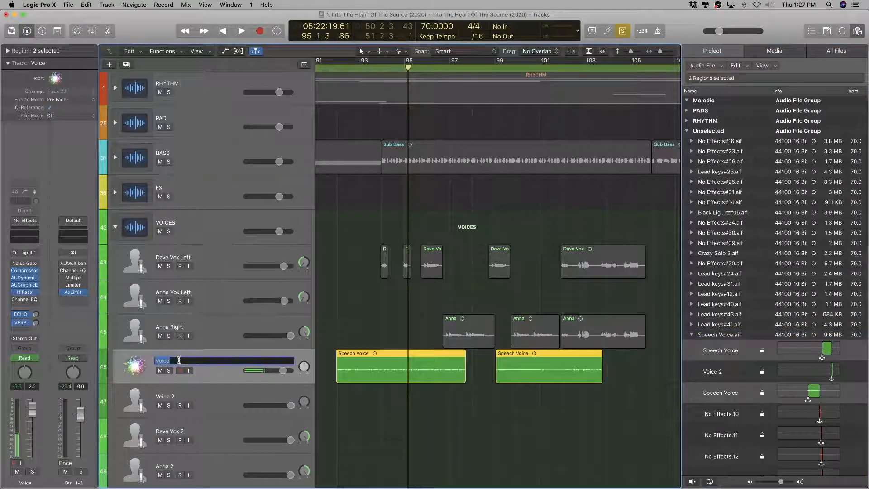
{"action": "key", "text": "shift+s"}
{"action": "key", "text": "p"}
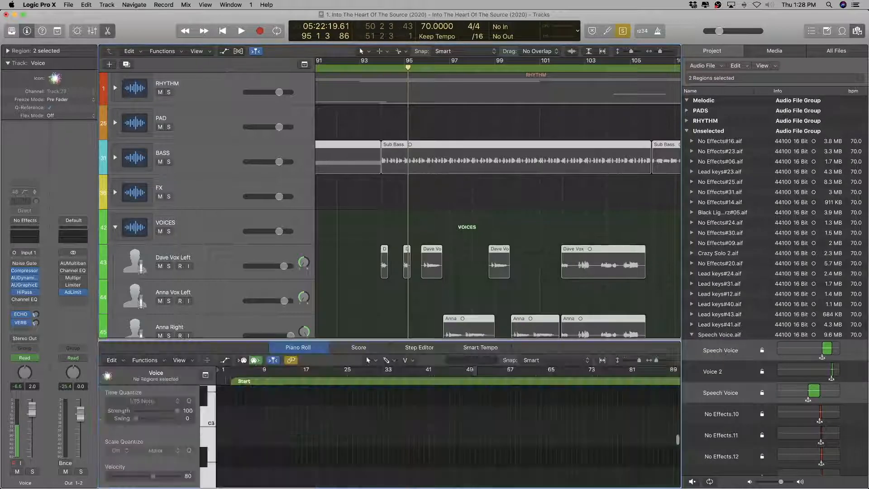
{"action": "key", "text": "e"}
{"action": "key", "text": "e"}
{"action": "key", "text": "c"}
{"action": "key", "text": "h"}
{"action": "double_click", "coordinate": [172, 308]}
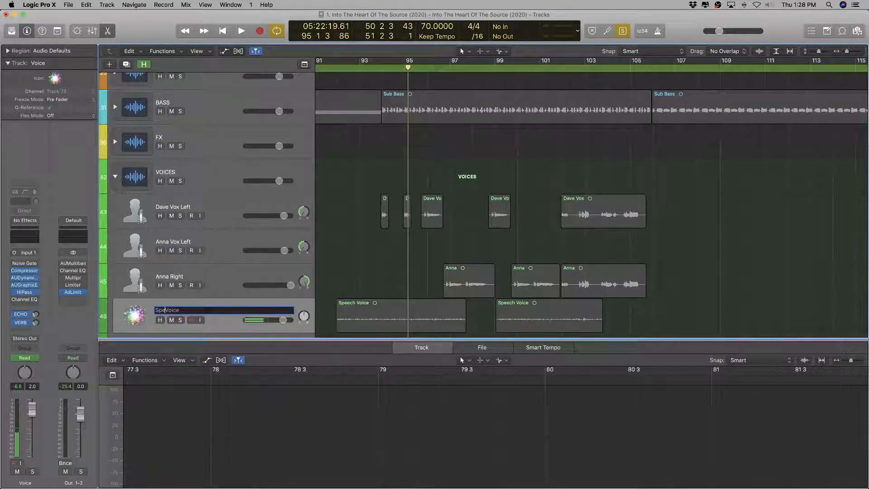
{"action": "type", "text": "Speech"}
{"action": "key", "text": "Return"}
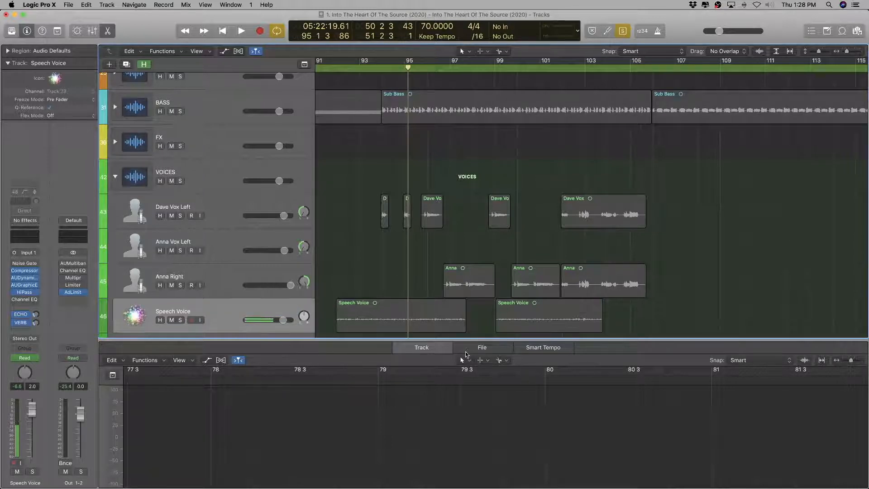
{"action": "key", "text": "e"}
{"action": "scroll", "coordinate": [388, 223], "scroll_direction": "up", "scroll_amount": 1}
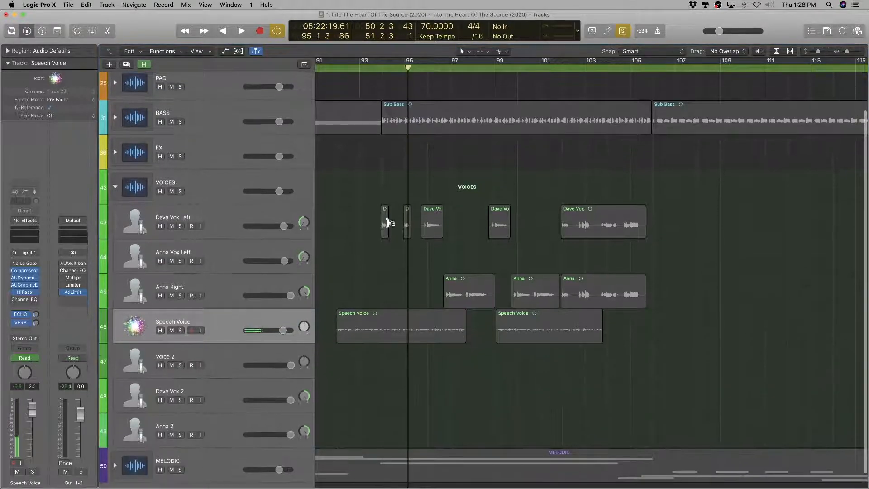
Step: Play the first short Dave Vox region near bar 94 and locate its source audio file and that file's regions
{"action": "left_click", "coordinate": [383, 218]}
{"action": "key", "text": "f"}
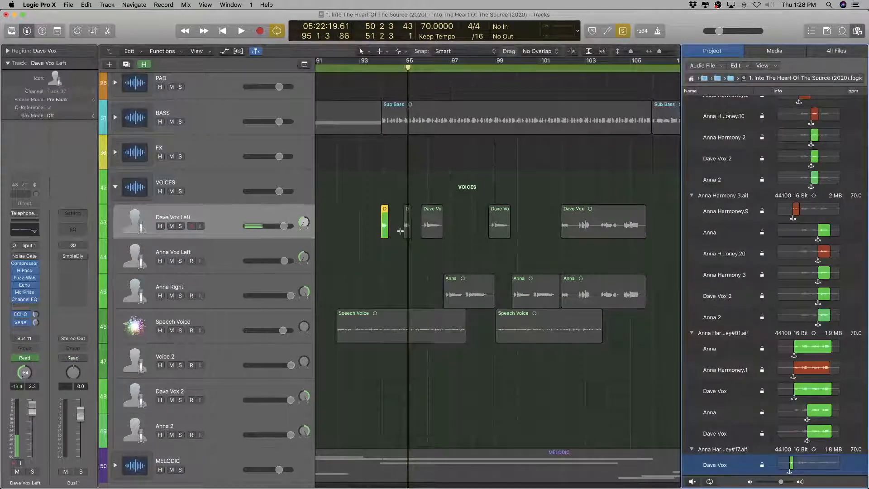
{"action": "key", "text": "shift+space"}
{"action": "key", "text": "space"}
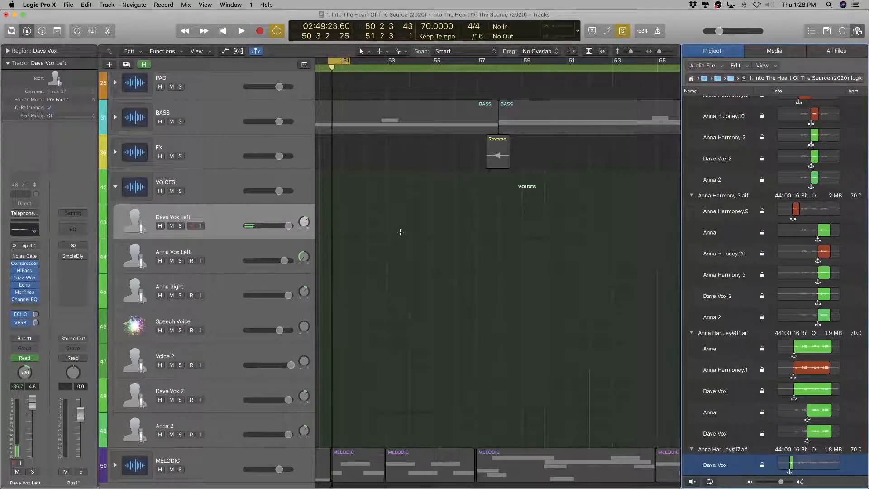
{"action": "scroll", "coordinate": [402, 231], "scroll_direction": "right", "scroll_amount": 8}
{"action": "key", "text": "super+Left"}
{"action": "key", "text": "super+Left"}
{"action": "key", "text": "super+Left"}
{"action": "key", "text": "super+Left"}
{"action": "key", "text": "super+Left"}
{"action": "key", "text": "super+Left"}
{"action": "key", "text": "super+Right"}
{"action": "key", "text": "super+Right"}
{"action": "key", "text": "super+Right"}
{"action": "key", "text": "super+Right"}
{"action": "key", "text": "super+Right"}
{"action": "key", "text": "super+Right"}
{"action": "key", "text": "super+Right"}
{"action": "key", "text": "super+Right"}
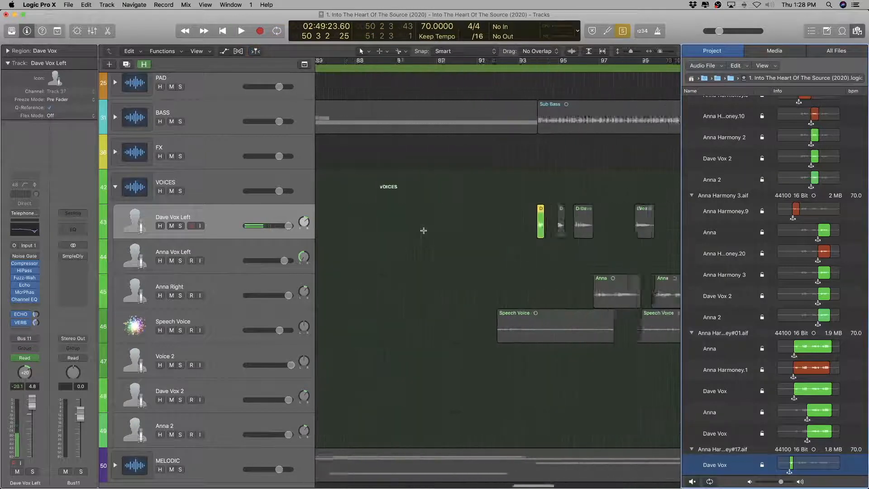
{"action": "key", "text": "shift+space"}
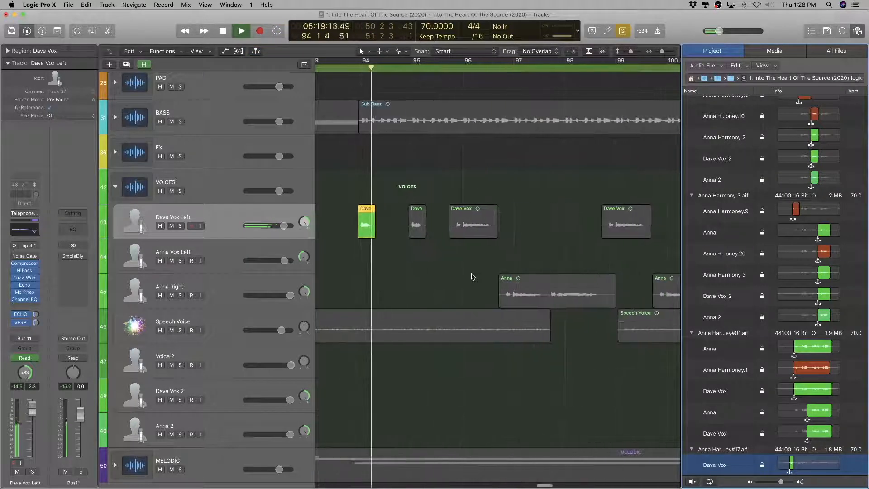
{"action": "key", "text": "space"}
{"action": "scroll", "coordinate": [731, 411], "scroll_direction": "down", "scroll_amount": 6}
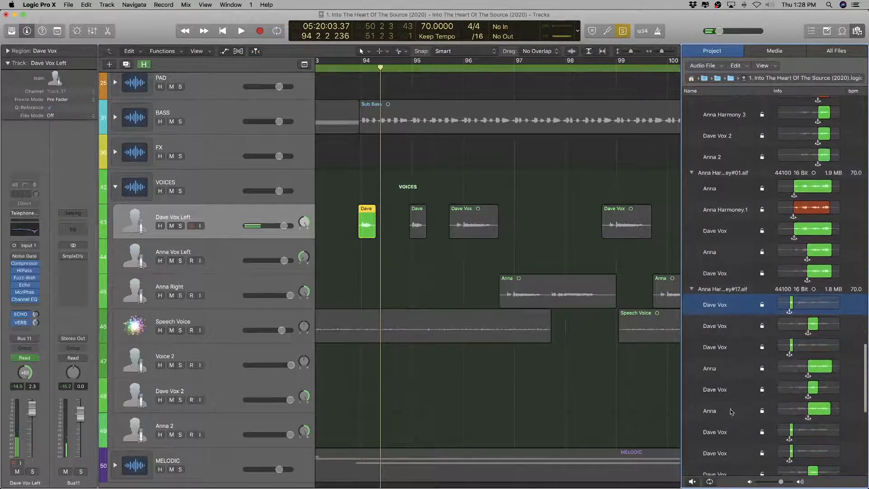
{"action": "scroll", "coordinate": [724, 343], "scroll_direction": "down", "scroll_amount": 1}
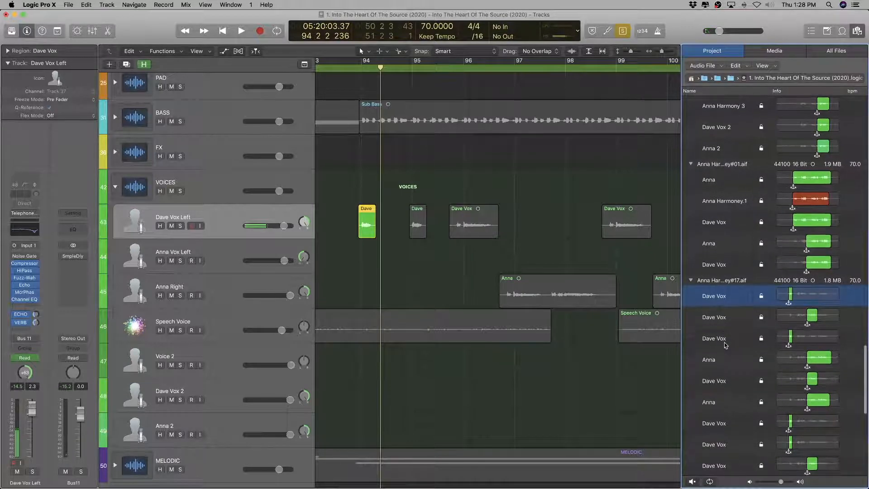
Step: Move the short Dave Vox region near bar 94 to the Anna Vox Left track together with its track automation
{"action": "left_click", "coordinate": [398, 240], "text": "ctrl+alt"}
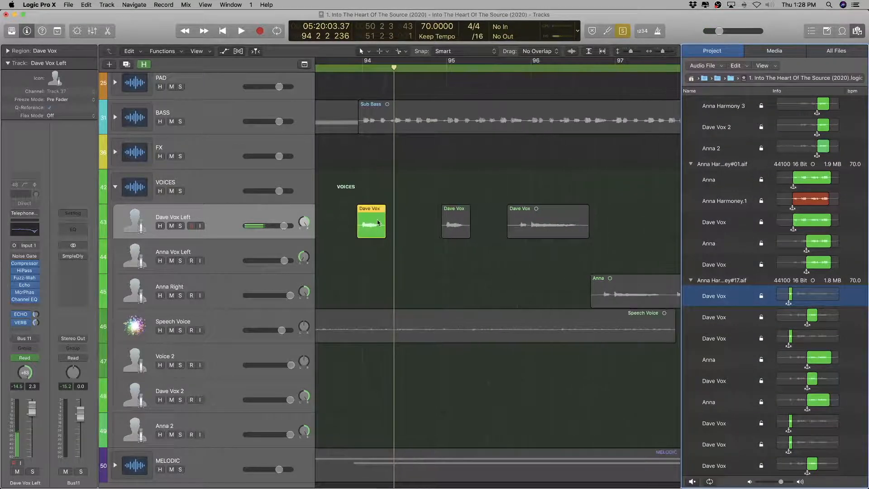
{"action": "left_click_drag", "start_coordinate": [374, 216], "coordinate": [374, 251]}
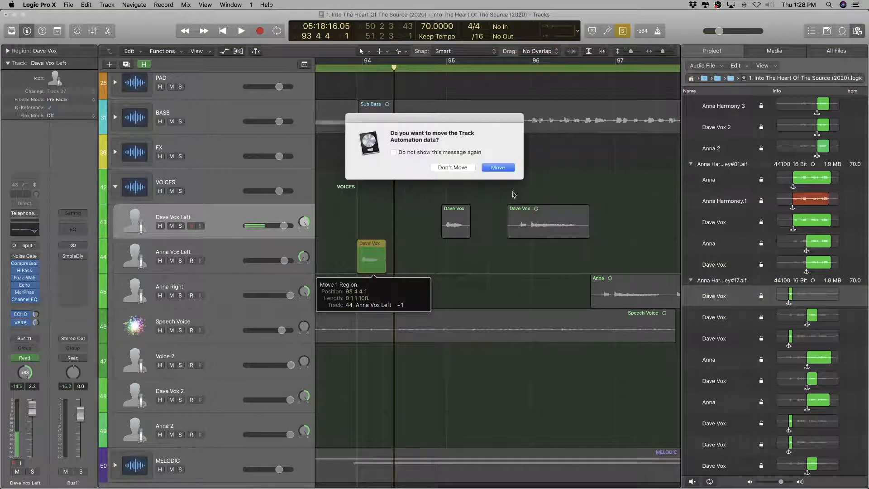
{"action": "left_click", "coordinate": [495, 169]}
{"action": "left_click", "coordinate": [452, 218]}
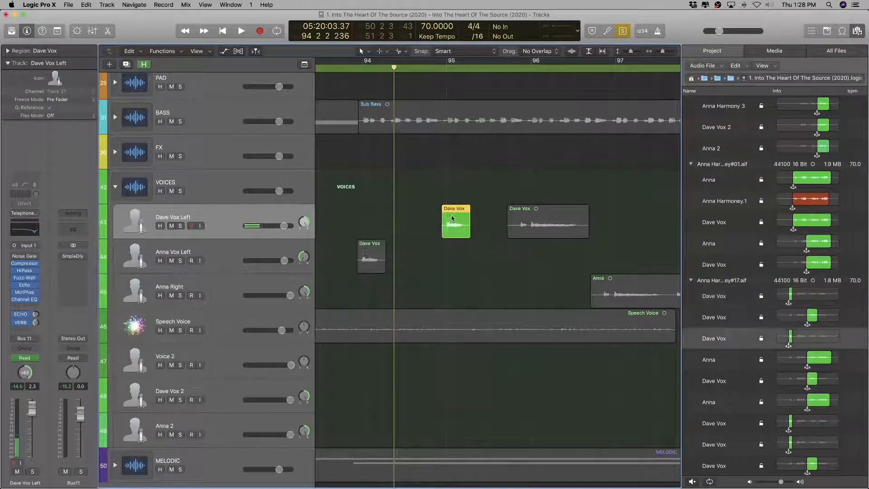
Step: Rename the moved Dave Vox region's source file as Anna Harmony 4.aif and the region itself as Anna Harmony 4
{"action": "left_click", "coordinate": [370, 252]}
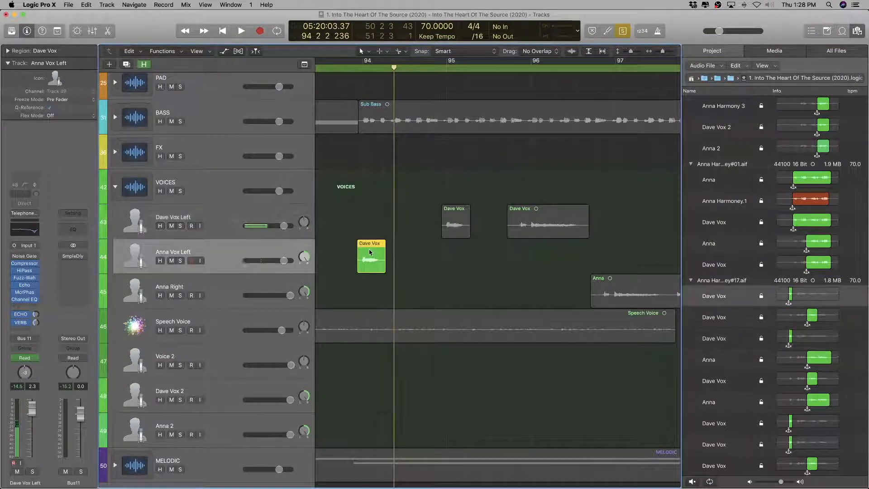
{"action": "left_click", "coordinate": [722, 281]}
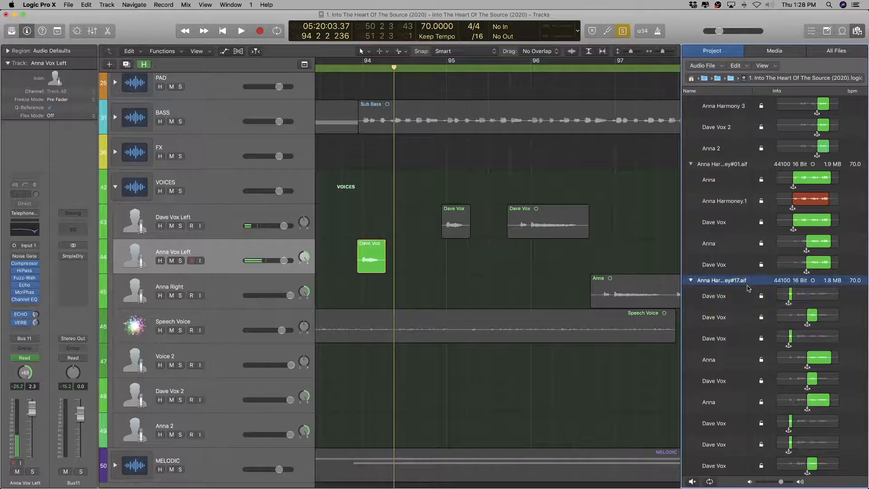
{"action": "double_click", "coordinate": [730, 280]}
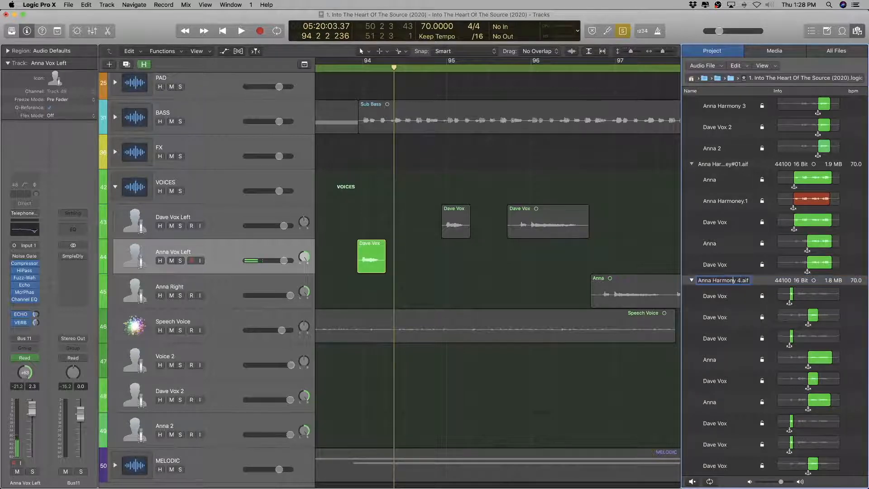
{"action": "key", "text": "Return"}
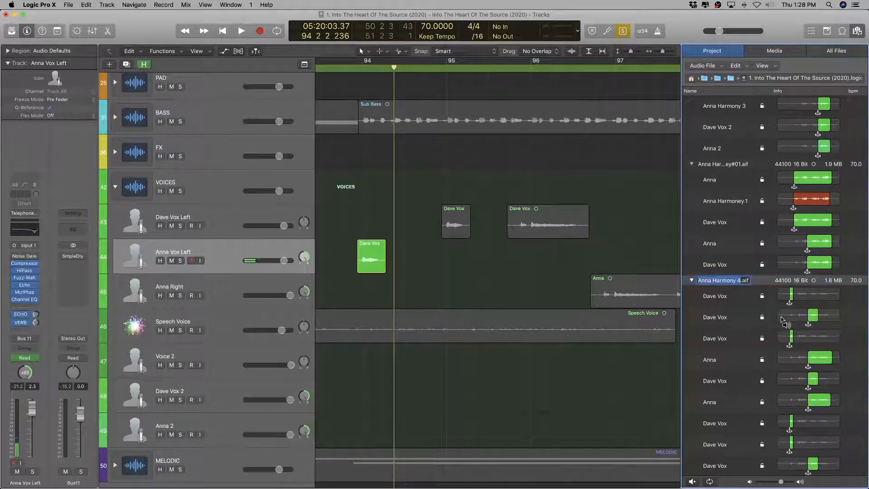
{"action": "left_click", "coordinate": [374, 244]}
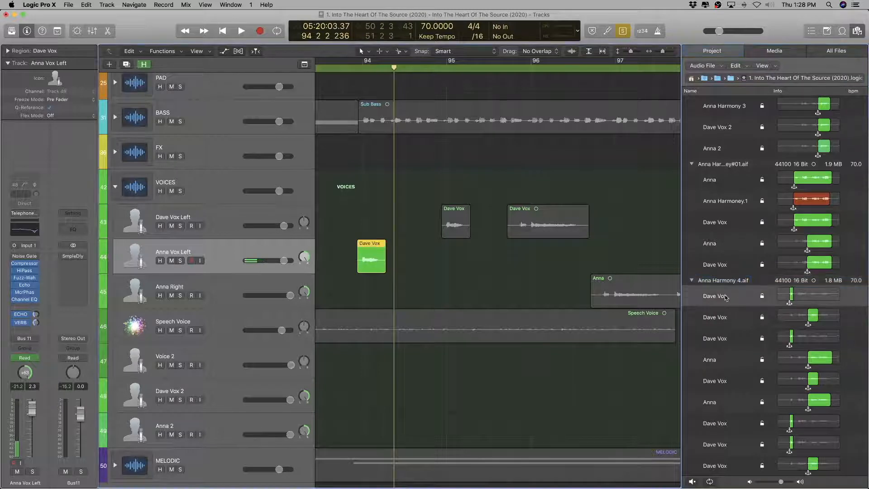
{"action": "double_click", "coordinate": [722, 296]}
{"action": "key", "text": "Return"}
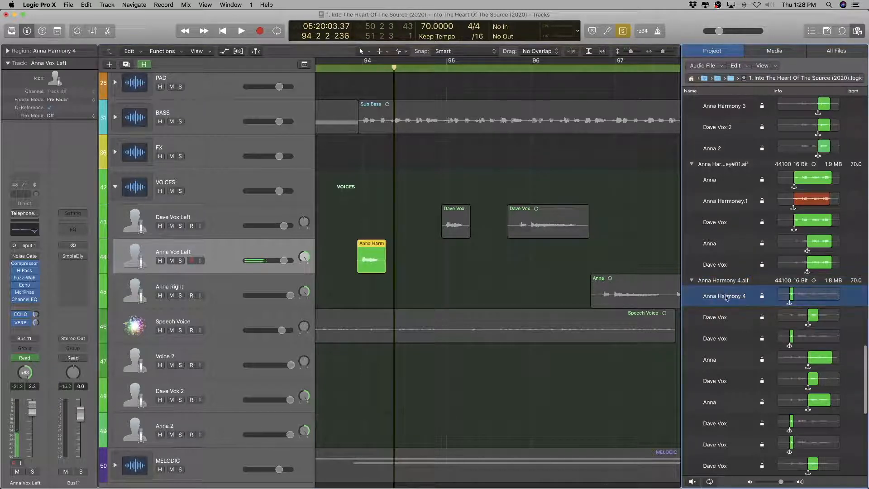
Step: Play the Dave Vox region at bar 95, rename it Anna Harmony 4, and move it with its automation to the Anna Vox Left track
{"action": "left_click", "coordinate": [446, 215]}
{"action": "key", "text": "shift+space"}
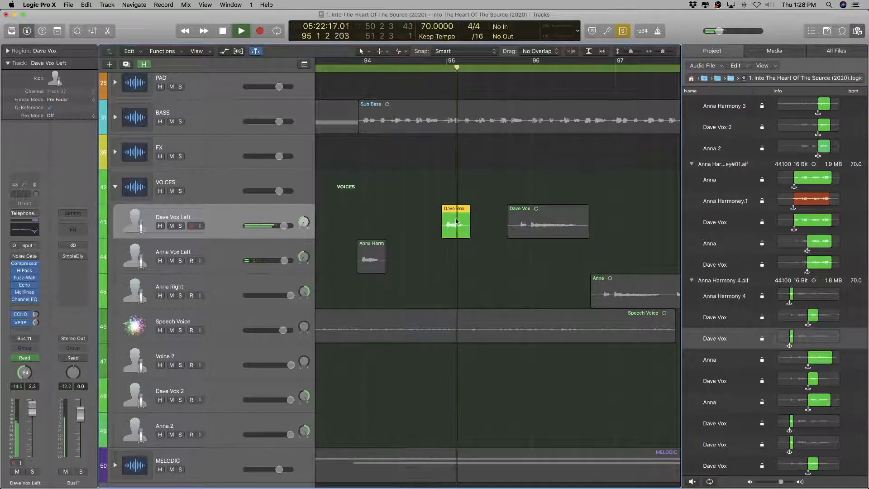
{"action": "double_click", "coordinate": [718, 339]}
{"action": "key", "text": "Return"}
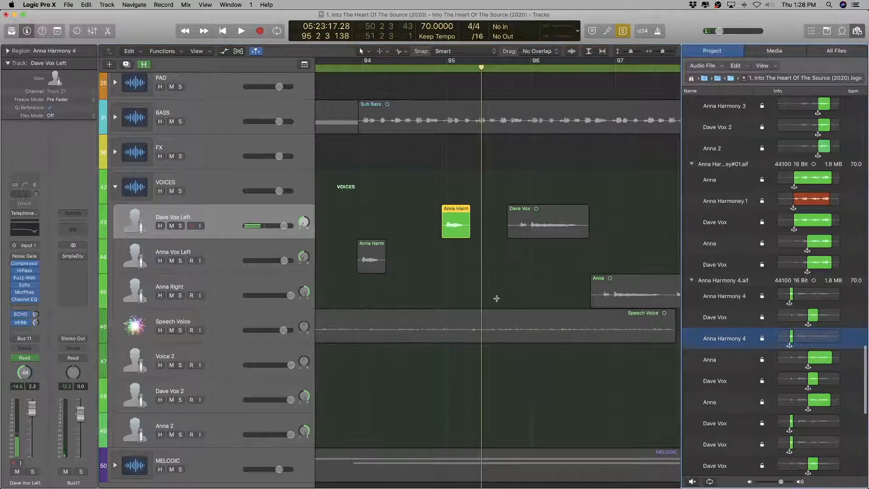
{"action": "left_click_drag", "start_coordinate": [454, 223], "coordinate": [454, 258]}
{"action": "left_click", "coordinate": [497, 168]}
Step: Play the Dave Vox region around bar 96, rename it Anna Harmony 4, and move it with its automation to the Anna Vox Left track
{"action": "left_click", "coordinate": [535, 219]}
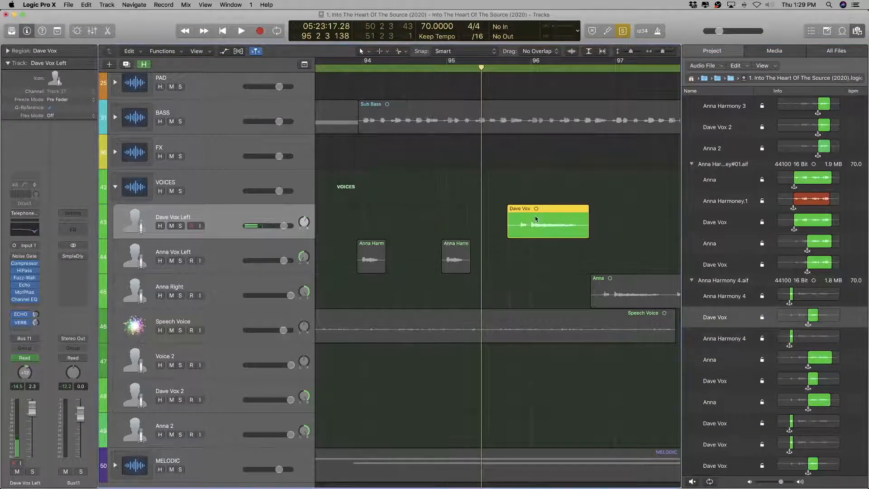
{"action": "key", "text": "space"}
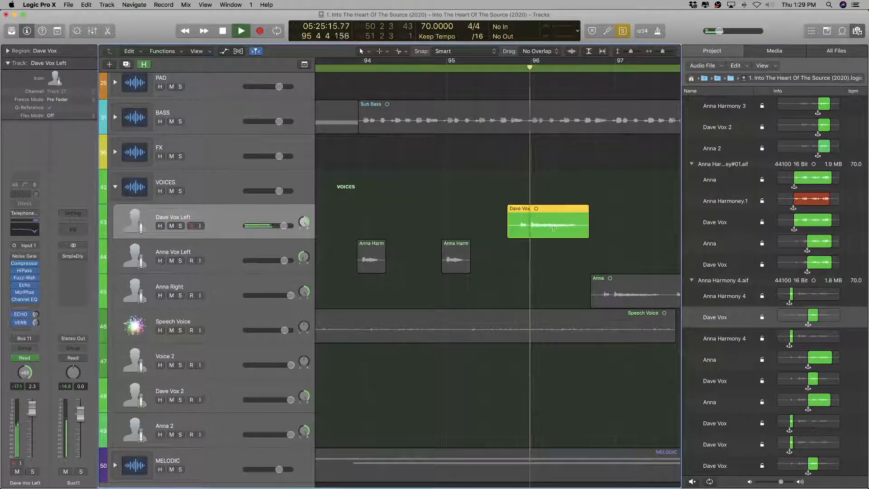
{"action": "key", "text": "space"}
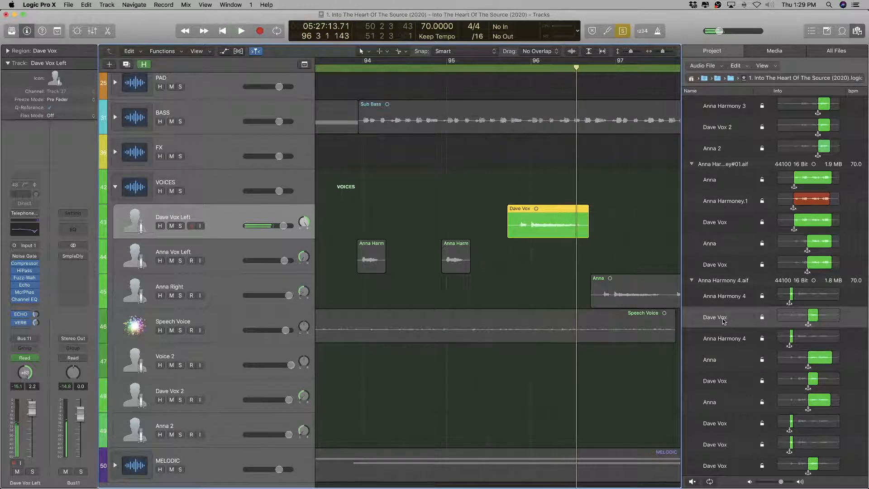
{"action": "double_click", "coordinate": [723, 318]}
{"action": "key", "text": "Return"}
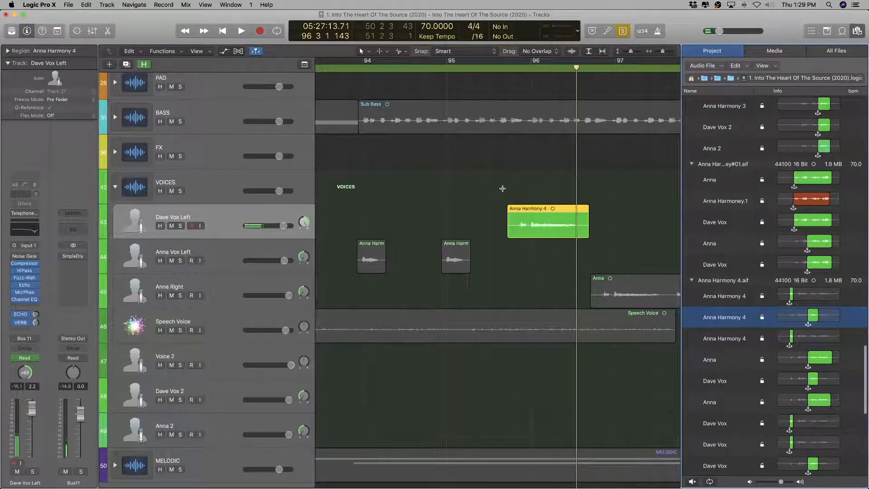
{"action": "left_click_drag", "start_coordinate": [527, 221], "coordinate": [527, 256]}
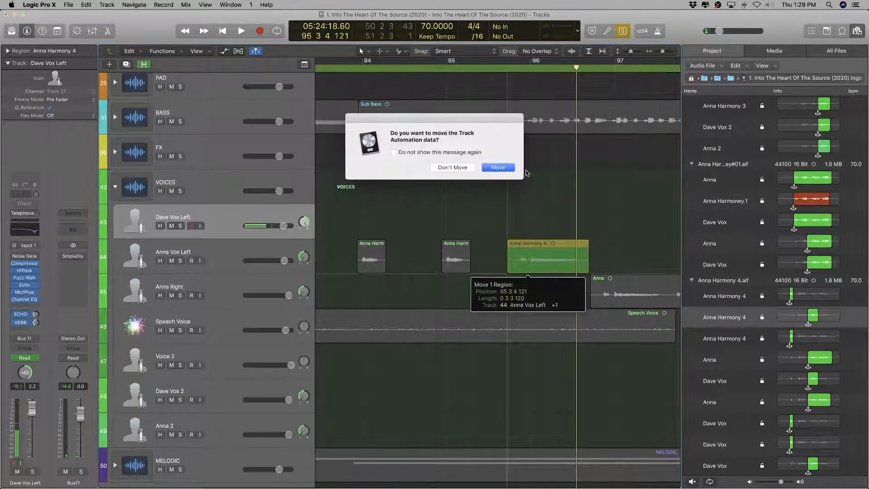
{"action": "left_click", "coordinate": [497, 167]}
Step: Play the Anna region around bar 97 on the Anna Right track and rename it as Anna Harmony 4
{"action": "key", "text": "super+Left"}
{"action": "key", "text": "super+Left"}
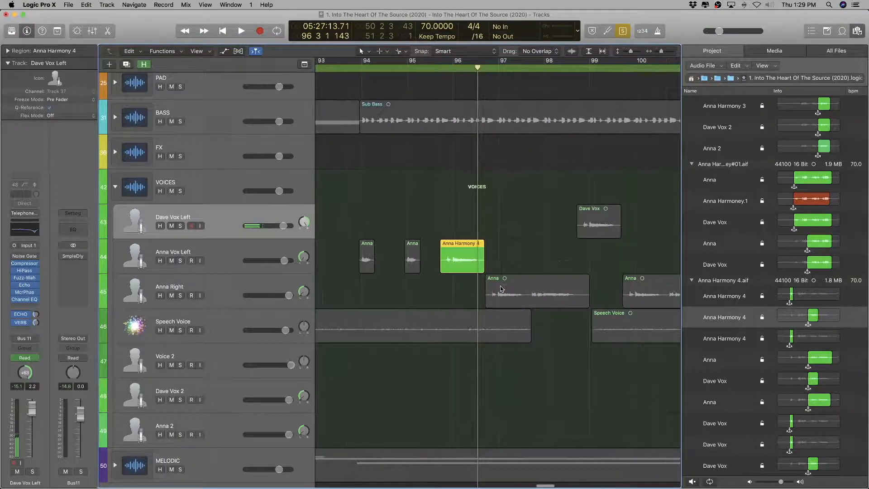
{"action": "left_click", "coordinate": [557, 291]}
{"action": "key", "text": "space"}
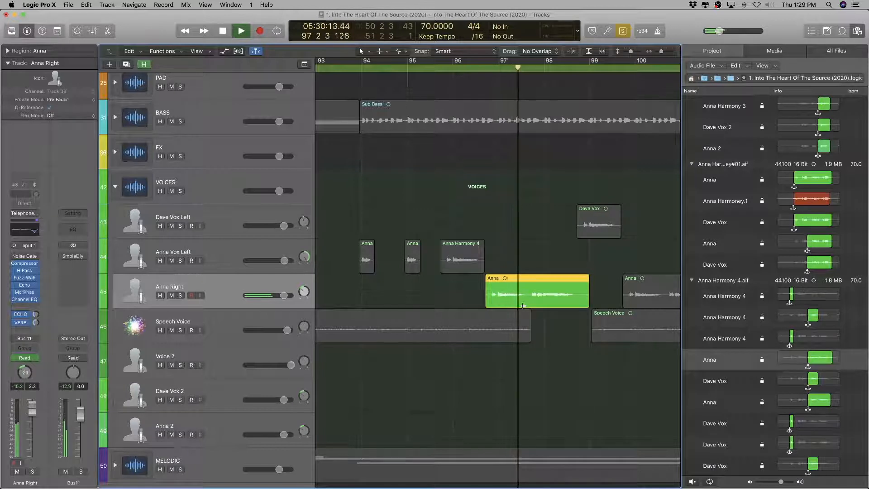
{"action": "left_click", "coordinate": [713, 362]}
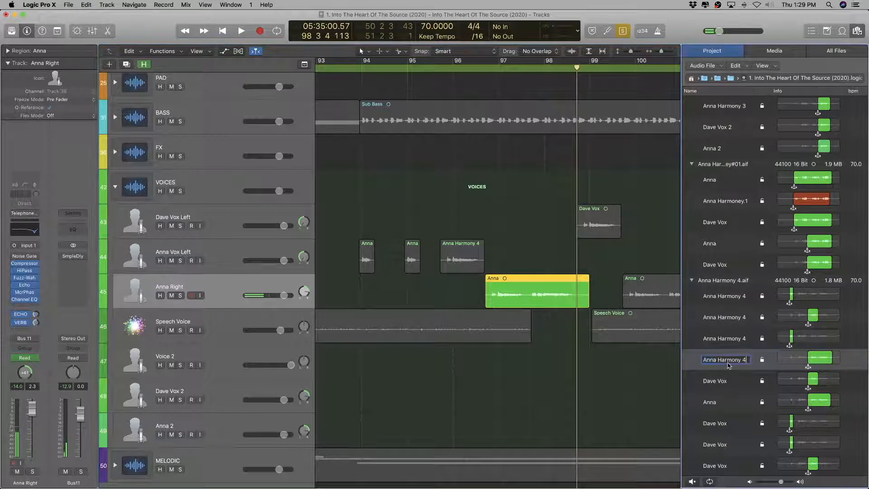
{"action": "key", "text": "Return"}
Step: Rename the Dave Vox region just before bar 99 as Anna Harmony 4 and move it with its automation to the Anna Vox Left track
{"action": "scroll", "coordinate": [464, 243], "scroll_direction": "right", "scroll_amount": 5}
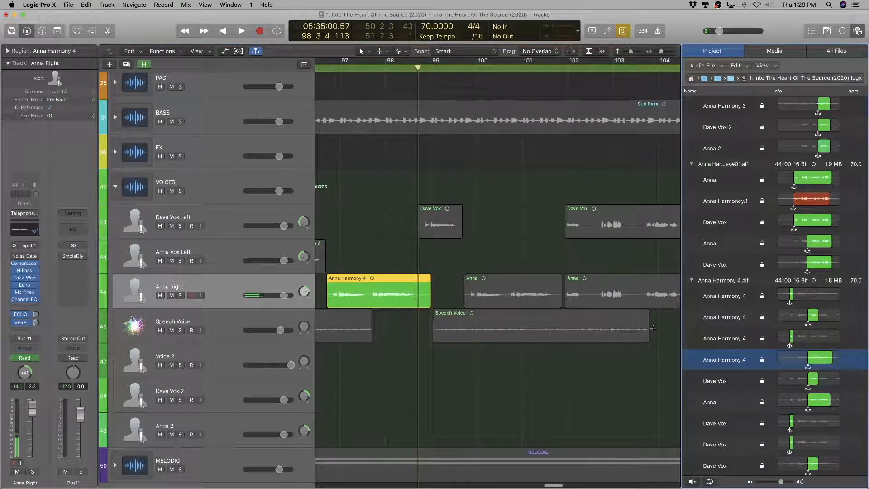
{"action": "left_click", "coordinate": [444, 215]}
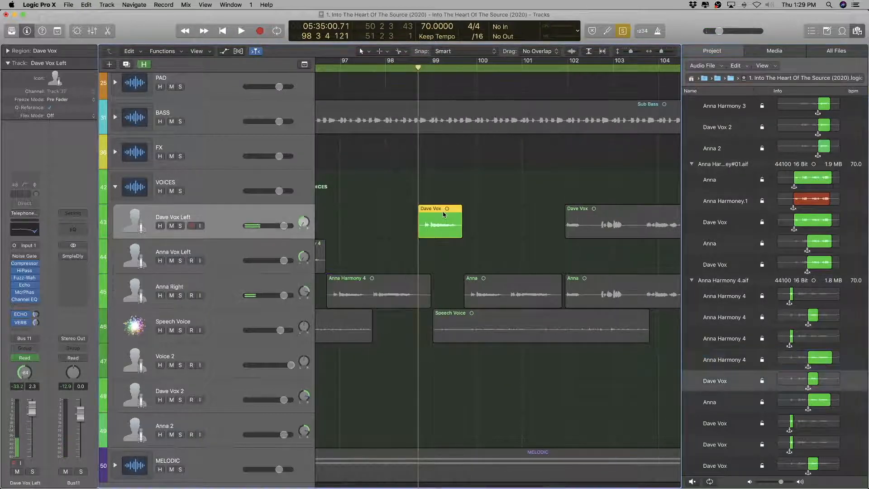
{"action": "left_click", "coordinate": [723, 382]}
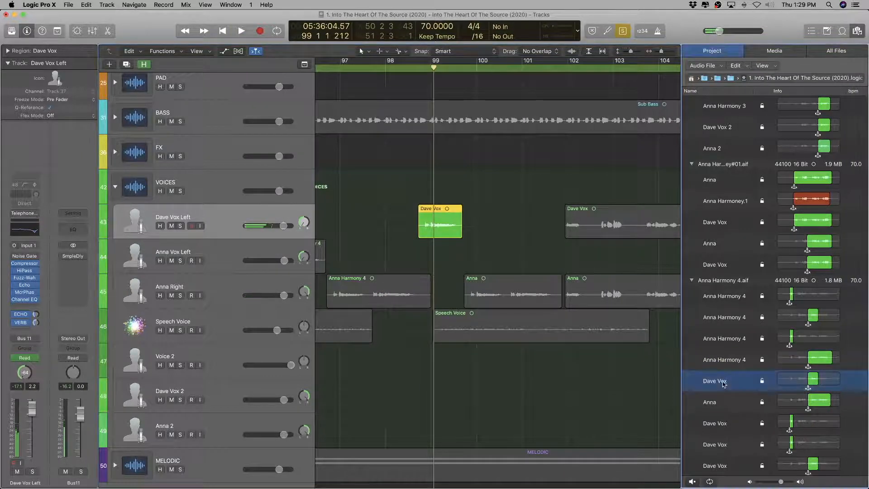
{"action": "left_click", "coordinate": [723, 382]}
{"action": "key", "text": "Return"}
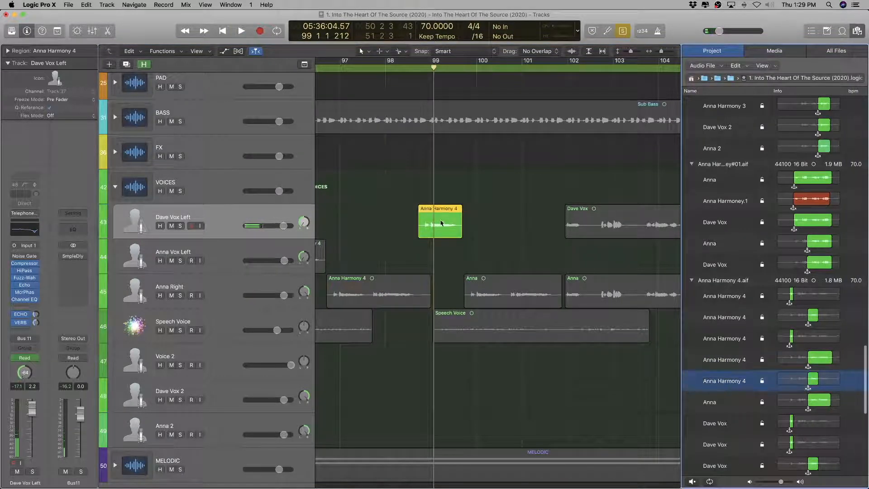
{"action": "left_click", "coordinate": [514, 216]}
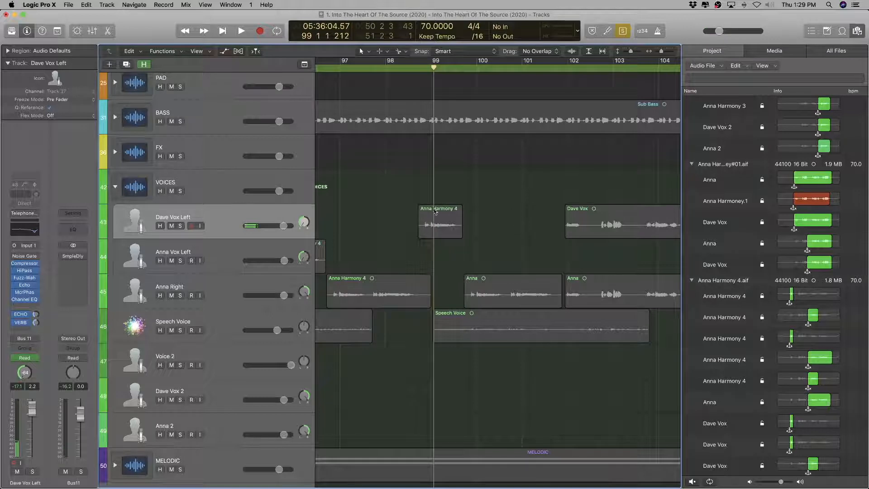
{"action": "left_click_drag", "start_coordinate": [435, 211], "coordinate": [435, 247]}
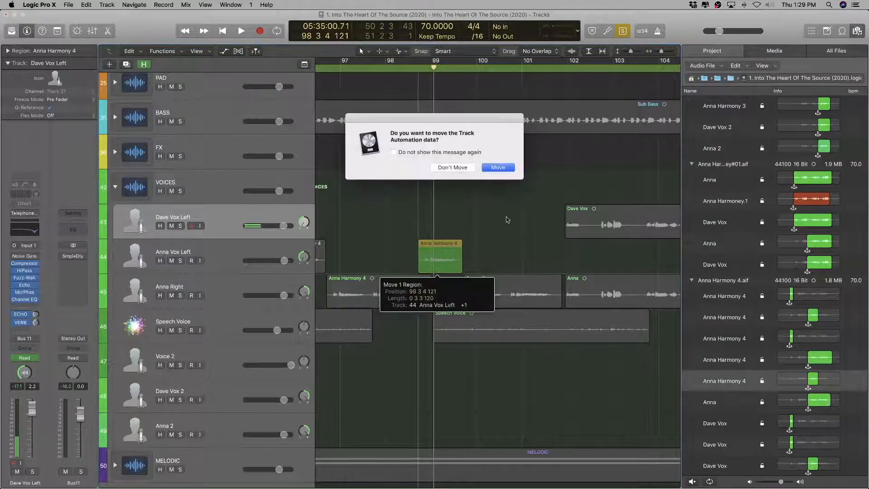
{"action": "left_click", "coordinate": [496, 168]}
{"action": "key", "text": "space"}
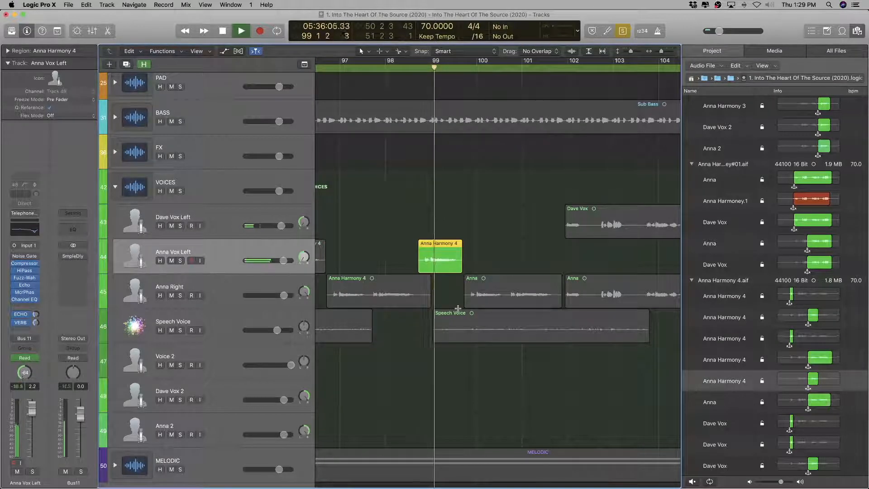
{"action": "left_click", "coordinate": [489, 288]}
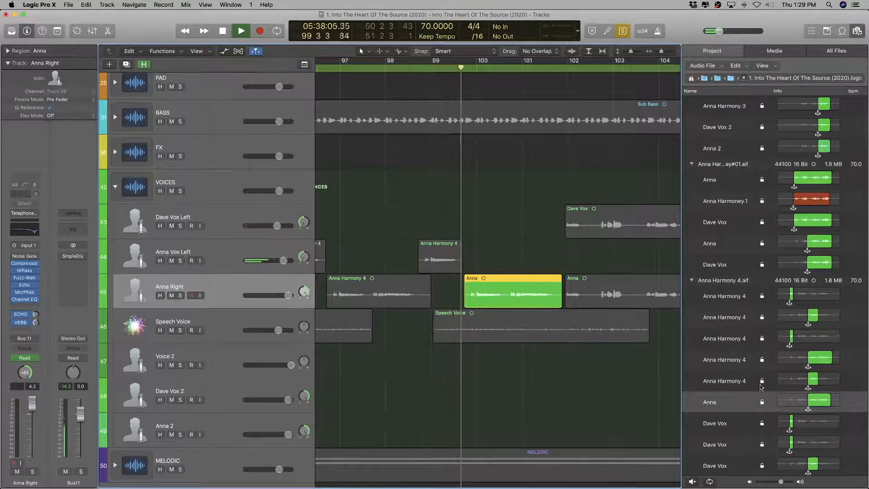
{"action": "left_click", "coordinate": [721, 406]}
{"action": "left_click", "coordinate": [715, 401]}
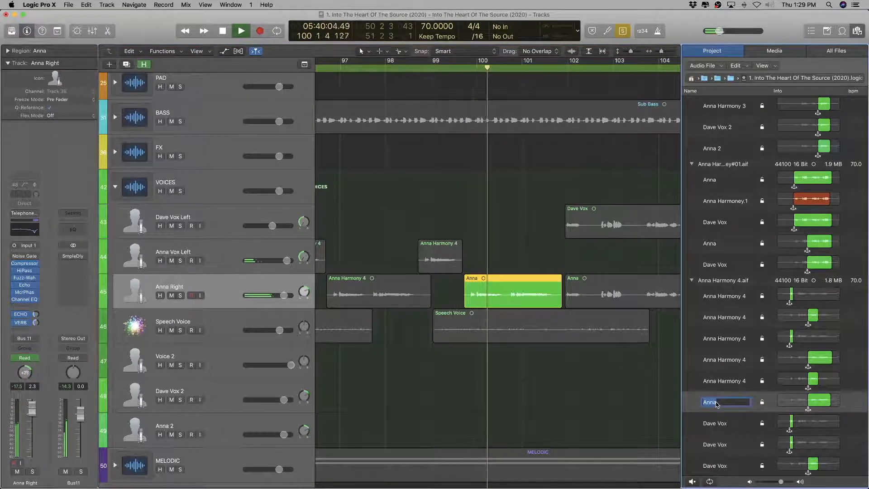
{"action": "key", "text": "BackSpace"}
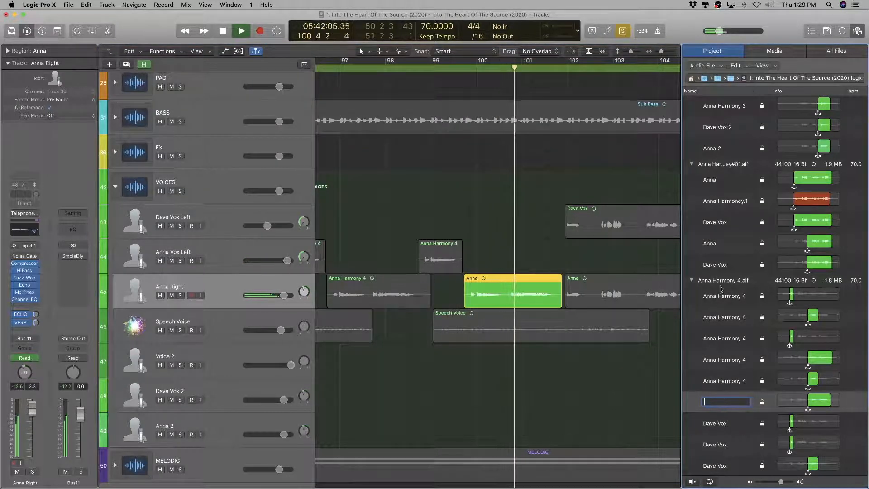
{"action": "left_click", "coordinate": [568, 378]}
{"action": "key", "text": "space"}
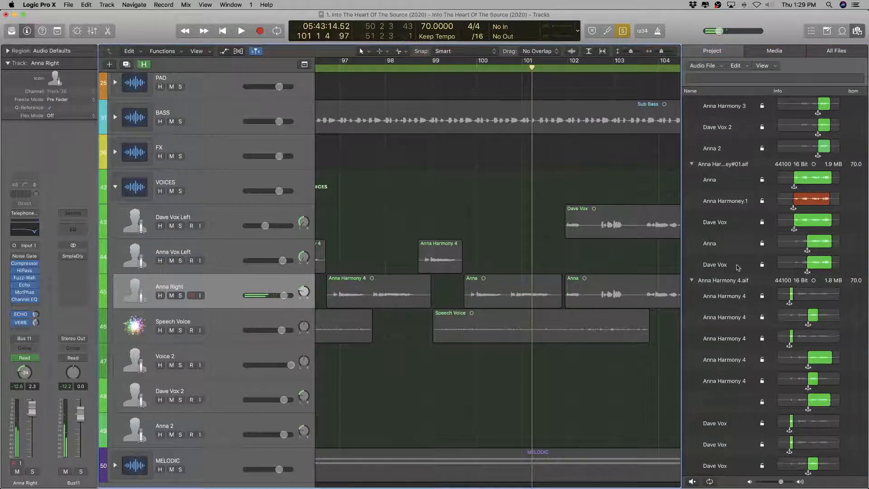
Step: Rename the Anna region around bar 100 on the Anna Right track as Anna Harmony 4, reusing its source file's name
{"action": "left_click", "coordinate": [732, 280]}
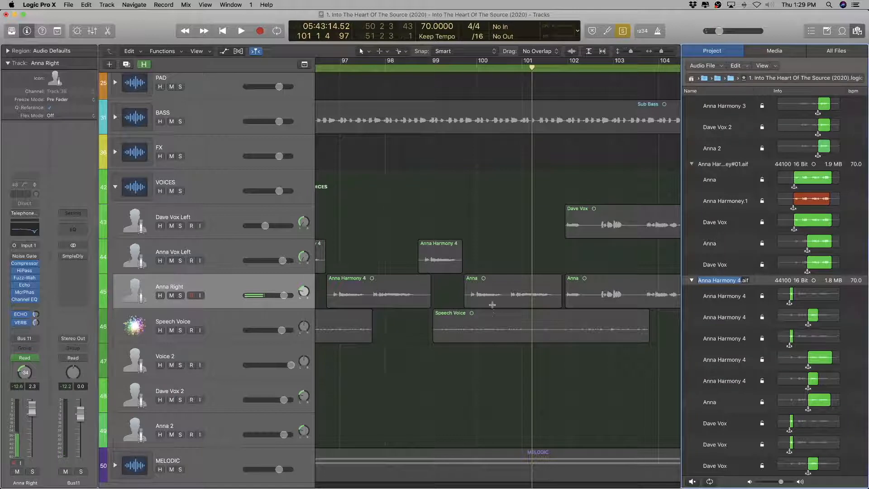
{"action": "left_click", "coordinate": [501, 290]}
{"action": "left_click", "coordinate": [722, 400]}
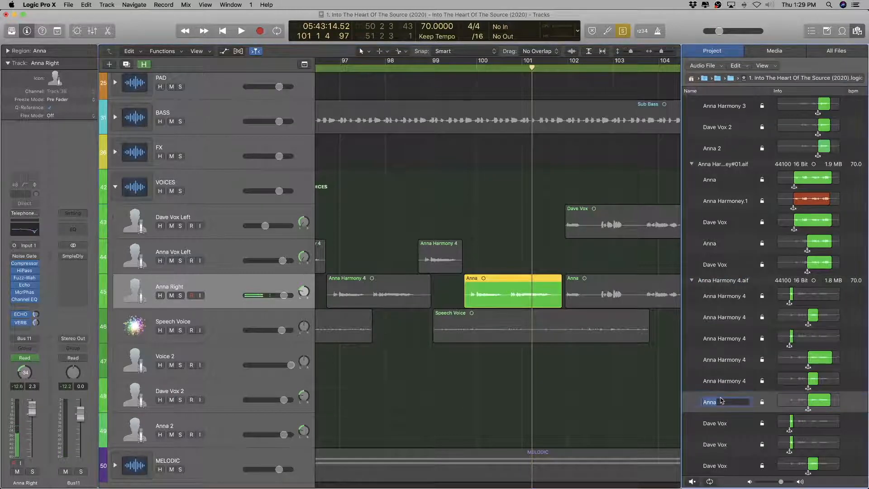
{"action": "key", "text": "Return"}
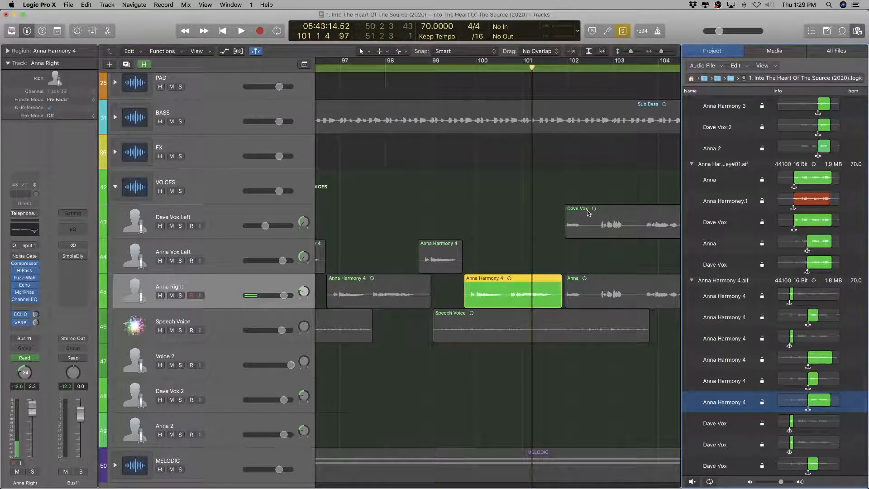
Step: Play the Dave Vox region starting near bar 102 on the Dave Vox Left track
{"action": "left_click", "coordinate": [605, 292]}
{"action": "scroll", "coordinate": [604, 288], "scroll_direction": "right", "scroll_amount": 5}
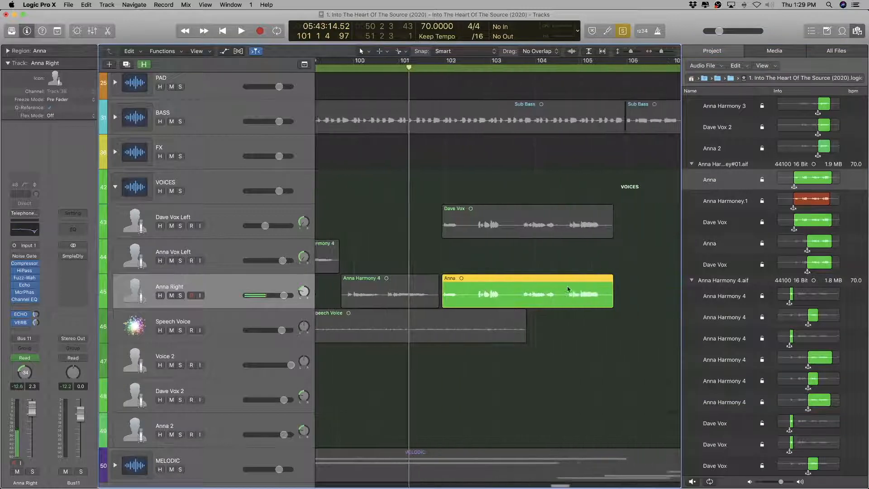
{"action": "scroll", "coordinate": [456, 261], "scroll_direction": "left", "scroll_amount": 2}
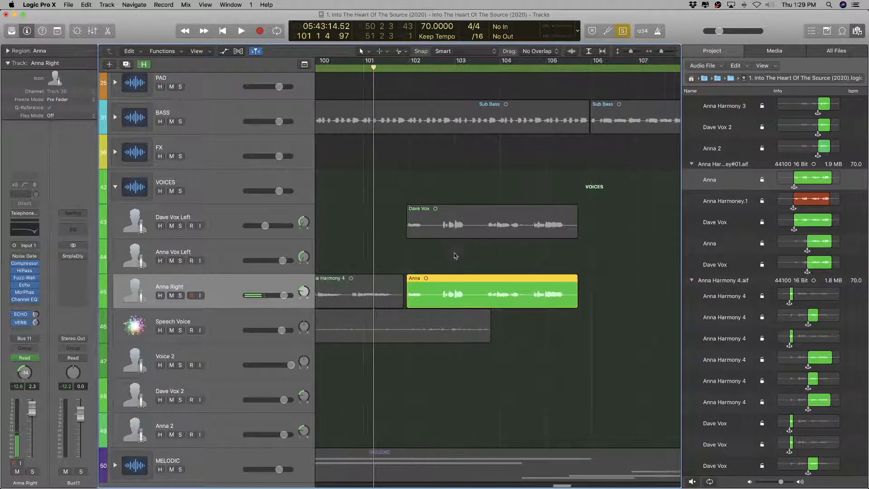
{"action": "left_click", "coordinate": [470, 217]}
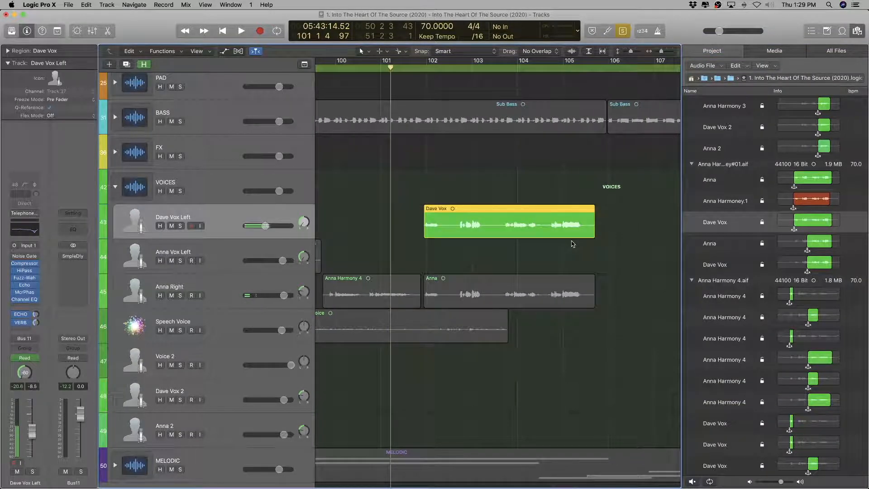
{"action": "key", "text": "space"}
{"action": "scroll", "coordinate": [574, 242], "scroll_direction": "left", "scroll_amount": 2}
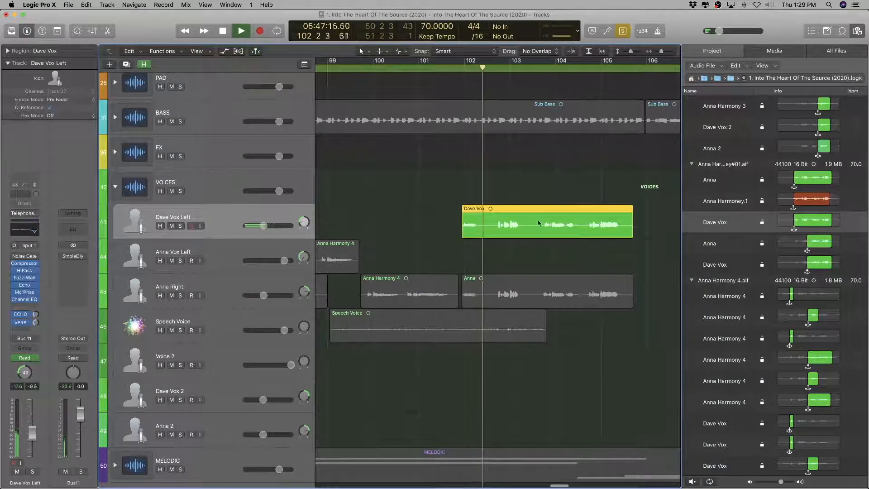
Step: Rename the Dave Vox region's source file as Anna Harmoney 5.aif and move the region with its automation to the Anna Vox Left track
{"action": "double_click", "coordinate": [730, 165]}
{"action": "key", "text": "Right"}
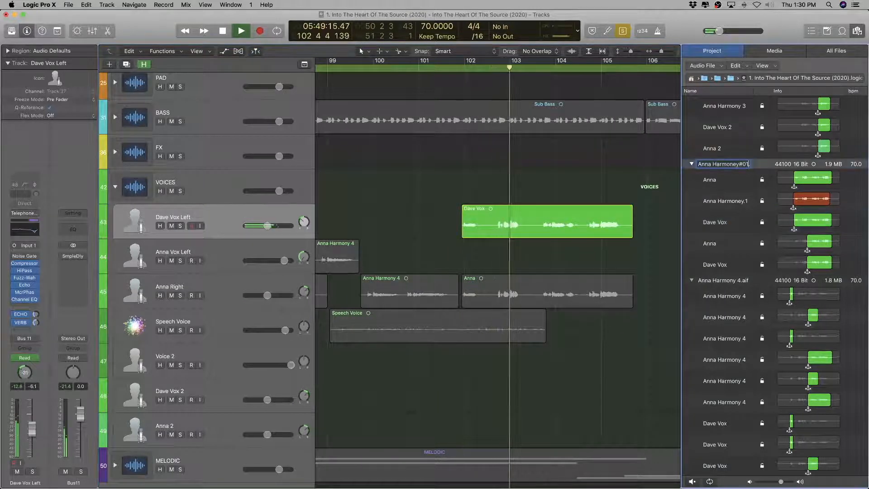
{"action": "key", "text": "BackSpace"}
{"action": "key", "text": "BackSpace"}
{"action": "key", "text": "BackSpace"}
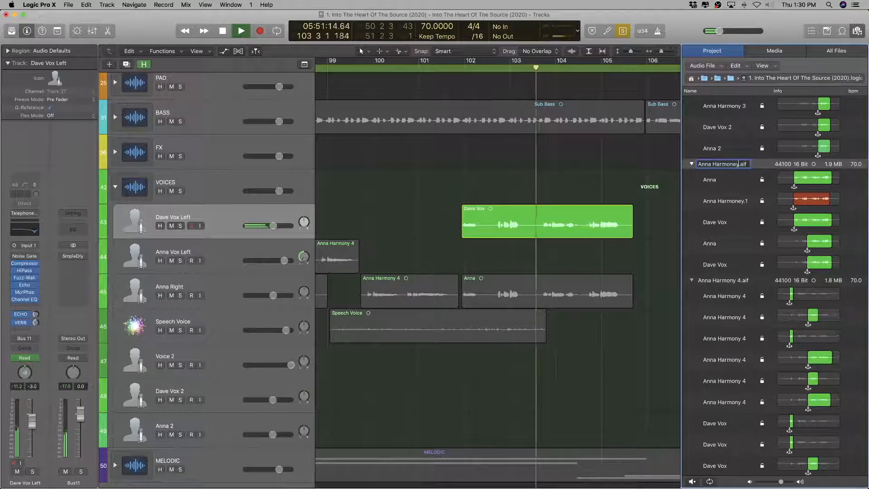
{"action": "type", "text": "5"}
{"action": "key", "text": "Return"}
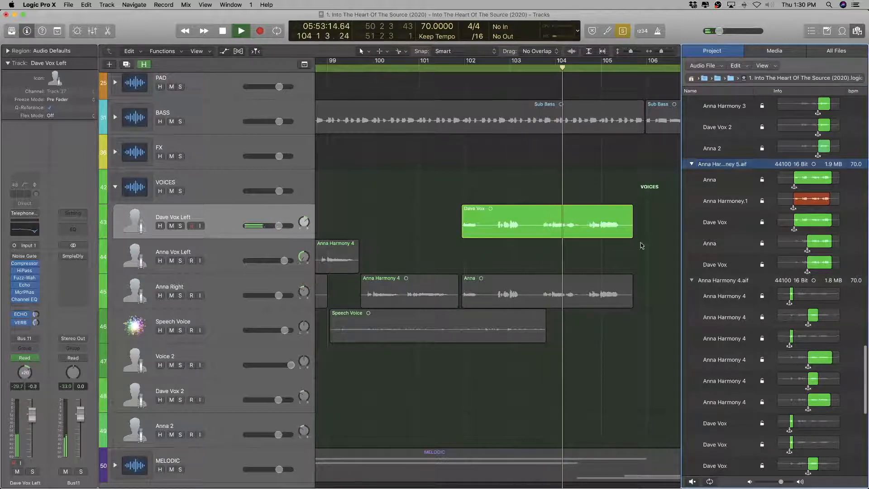
{"action": "key", "text": "space"}
{"action": "left_click_drag", "start_coordinate": [582, 210], "coordinate": [579, 243]}
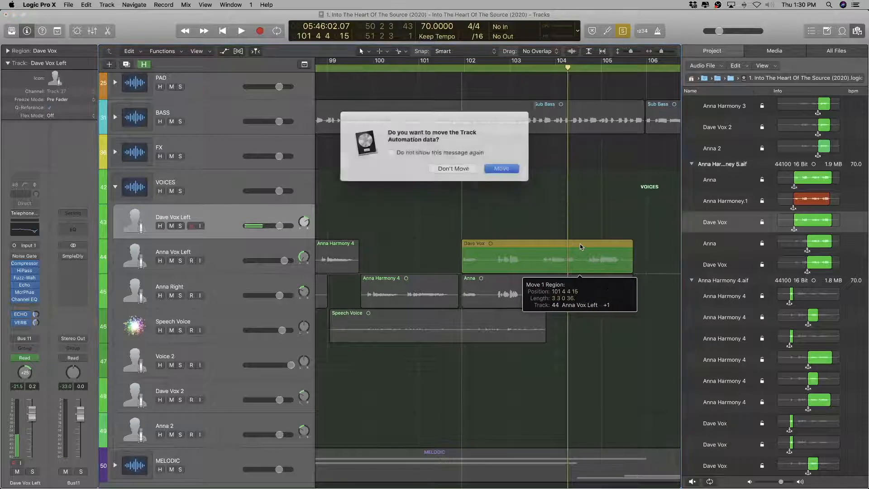
{"action": "left_click", "coordinate": [506, 172]}
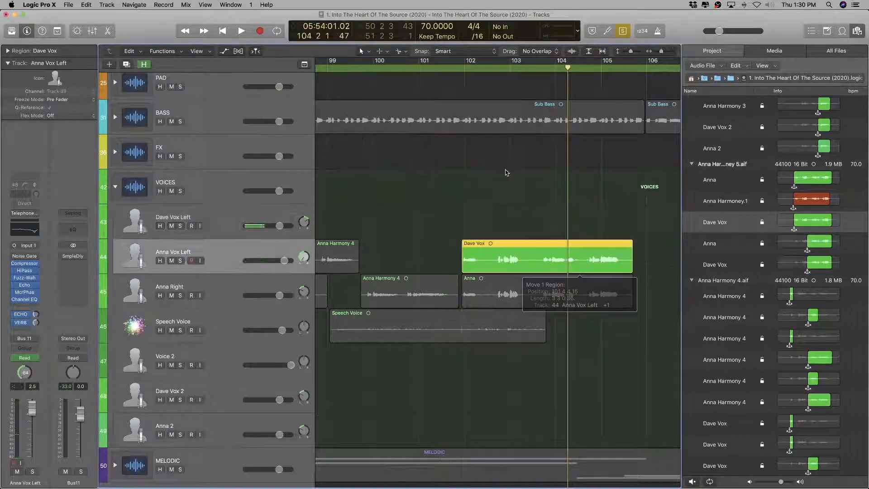
Step: Rename the Anna region near bar 102 on the Anna Right track as Anna Harmoney 5, copying its source file's name
{"action": "left_click", "coordinate": [505, 284]}
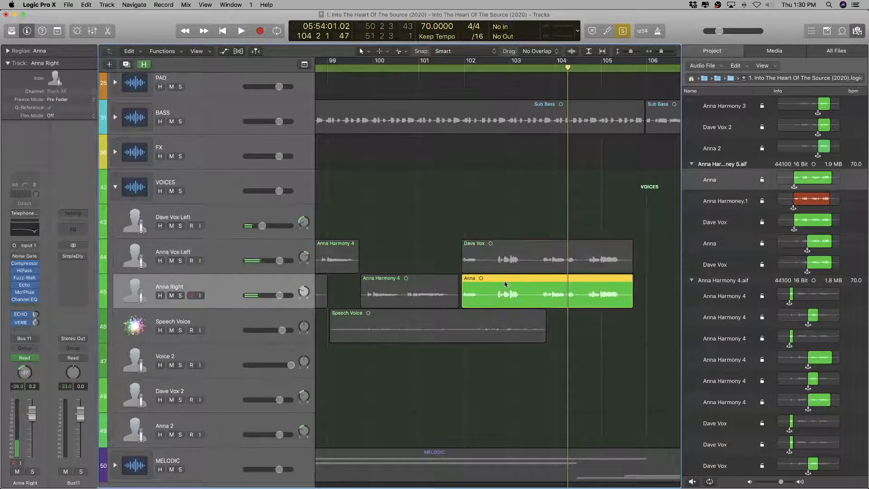
{"action": "double_click", "coordinate": [727, 165]}
{"action": "key", "text": "super+c"}
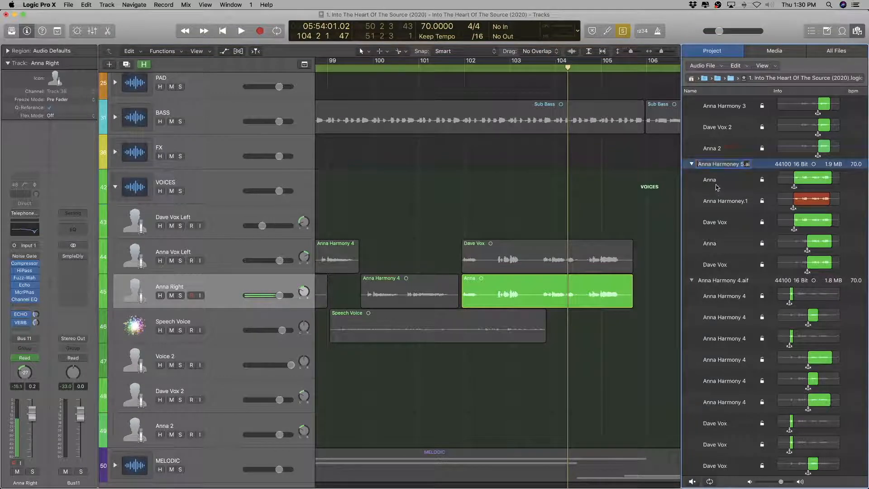
{"action": "double_click", "coordinate": [716, 184]}
{"action": "key", "text": "Return"}
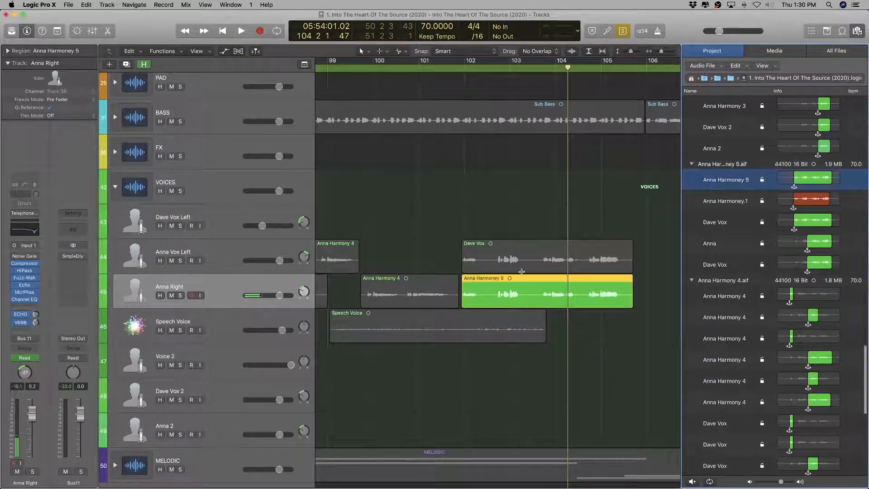
Step: Play from bar 102 and rename the moved Dave Vox region on the Anna Vox Left track as Anna Harmoney 5
{"action": "double_click", "coordinate": [463, 70]}
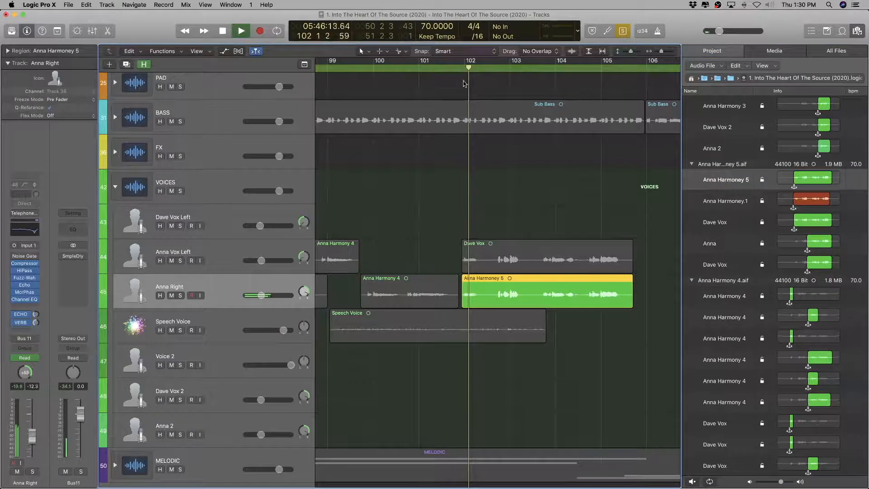
{"action": "left_click", "coordinate": [532, 257]}
{"action": "double_click", "coordinate": [721, 221]}
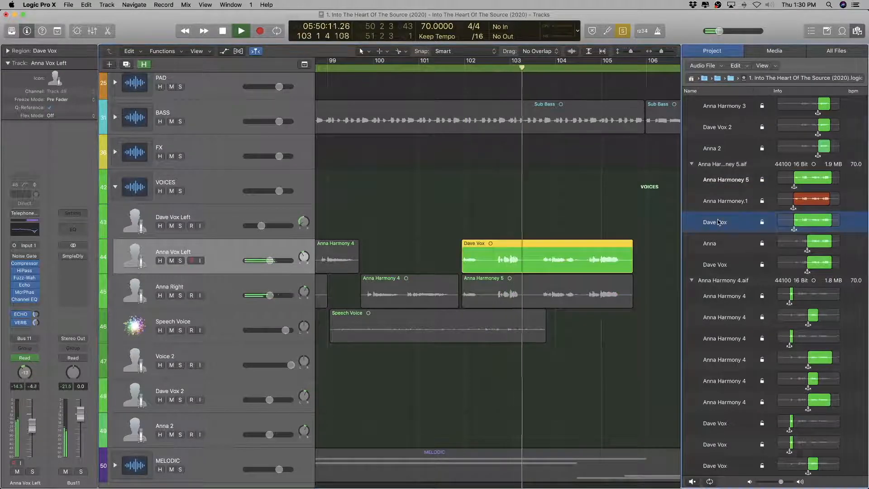
{"action": "key", "text": "super+v"}
{"action": "key", "text": "Return"}
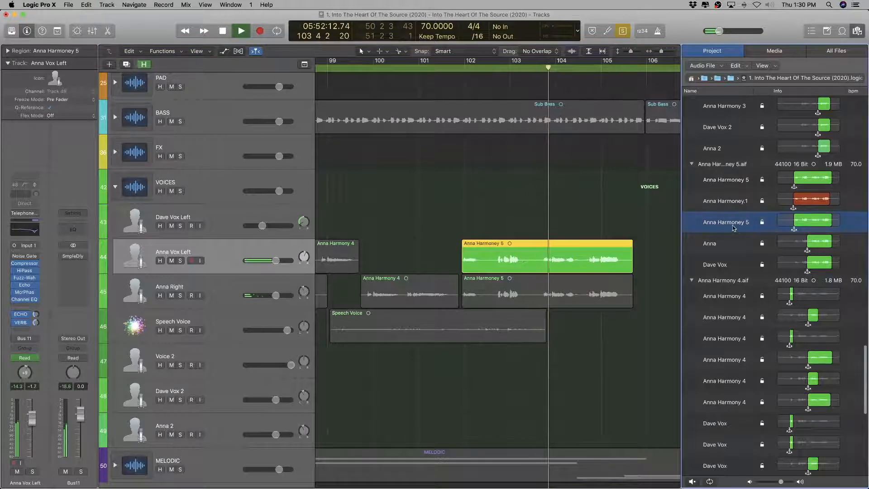
Step: Stop playback and correct the spelling of the Anna Harmoney 5 source file to Anna Harmony 5.aif
{"action": "scroll", "coordinate": [539, 272], "scroll_direction": "right", "scroll_amount": 5}
{"action": "scroll", "coordinate": [524, 281], "scroll_direction": "left", "scroll_amount": 5}
{"action": "scroll", "coordinate": [524, 281], "scroll_direction": "left", "scroll_amount": 2}
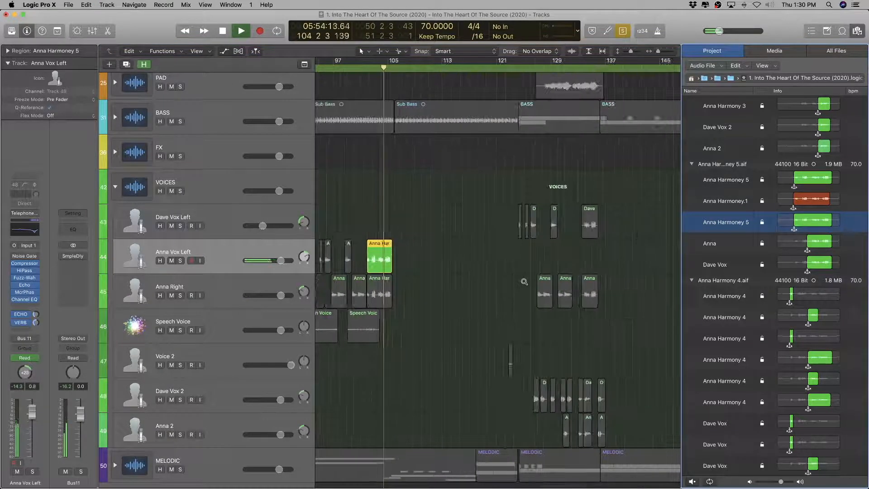
{"action": "scroll", "coordinate": [523, 281], "scroll_direction": "right", "scroll_amount": 5}
{"action": "scroll", "coordinate": [523, 280], "scroll_direction": "left", "scroll_amount": 10}
{"action": "scroll", "coordinate": [522, 280], "scroll_direction": "right", "scroll_amount": 1}
{"action": "scroll", "coordinate": [522, 280], "scroll_direction": "right", "scroll_amount": 5}
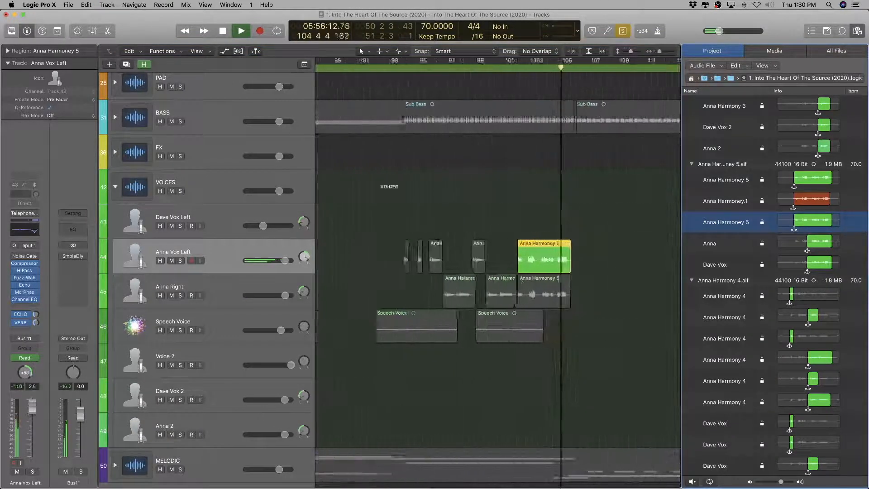
{"action": "scroll", "coordinate": [527, 281], "scroll_direction": "up", "scroll_amount": 3}
{"action": "scroll", "coordinate": [545, 285], "scroll_direction": "right", "scroll_amount": 10}
{"action": "key", "text": "space"}
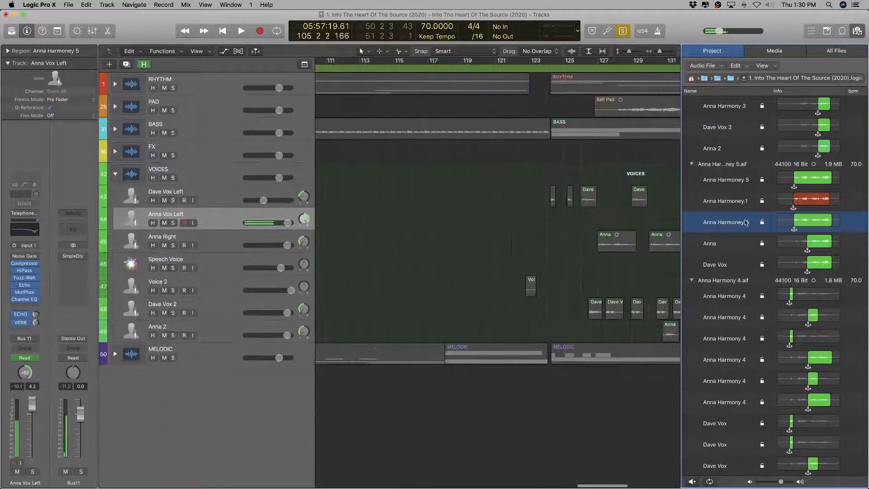
{"action": "double_click", "coordinate": [732, 165]}
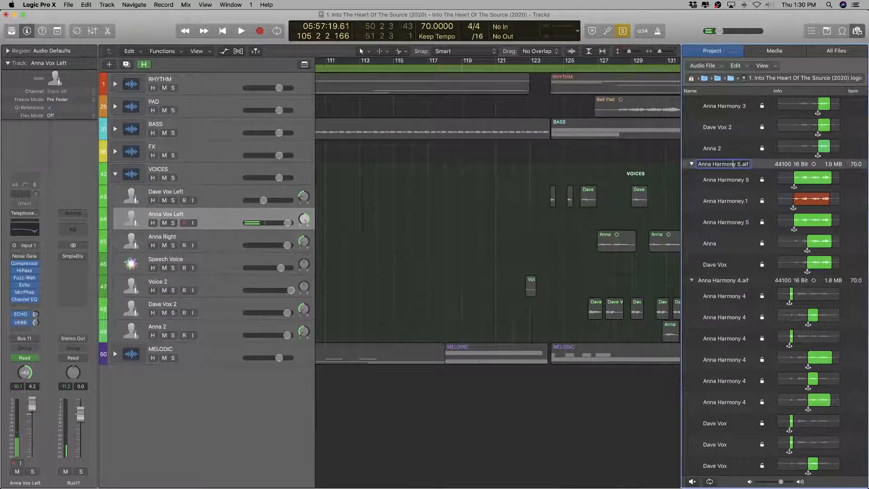
{"action": "key", "text": "Return"}
Step: Play the Voice 2 region near bar 123 and locate its entry in the project's audio file list
{"action": "scroll", "coordinate": [404, 259], "scroll_direction": "up", "scroll_amount": 6}
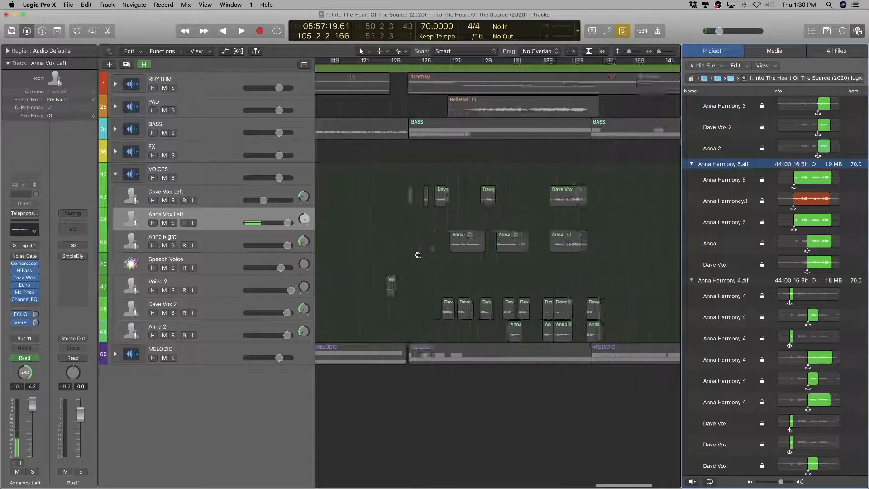
{"action": "left_click", "coordinate": [398, 282]}
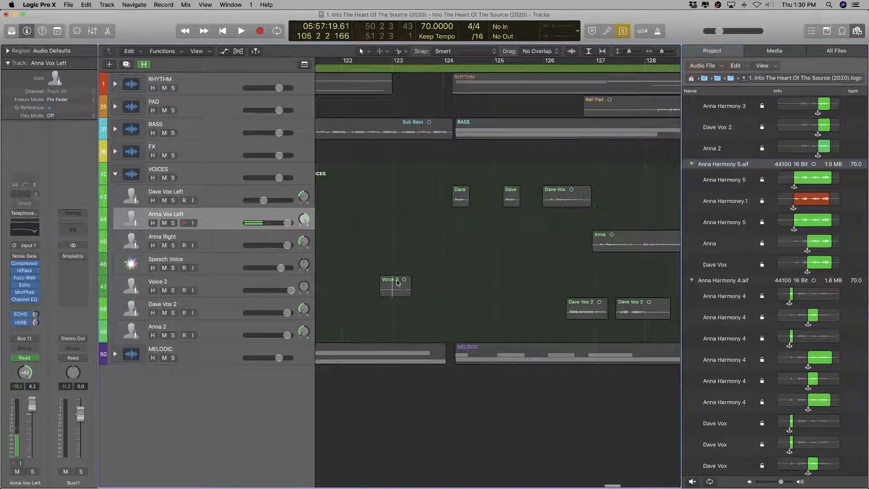
{"action": "key", "text": "space"}
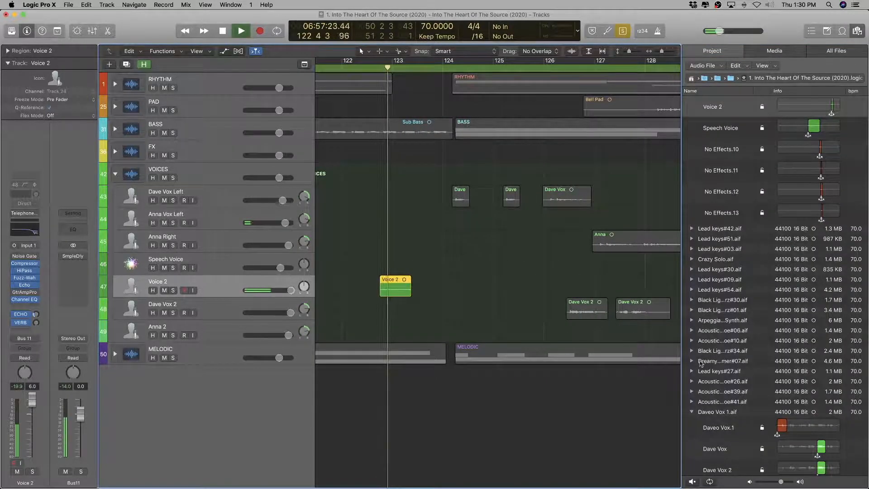
{"action": "scroll", "coordinate": [771, 367], "scroll_direction": "down", "scroll_amount": 5}
{"action": "scroll", "coordinate": [771, 367], "scroll_direction": "up", "scroll_amount": 10}
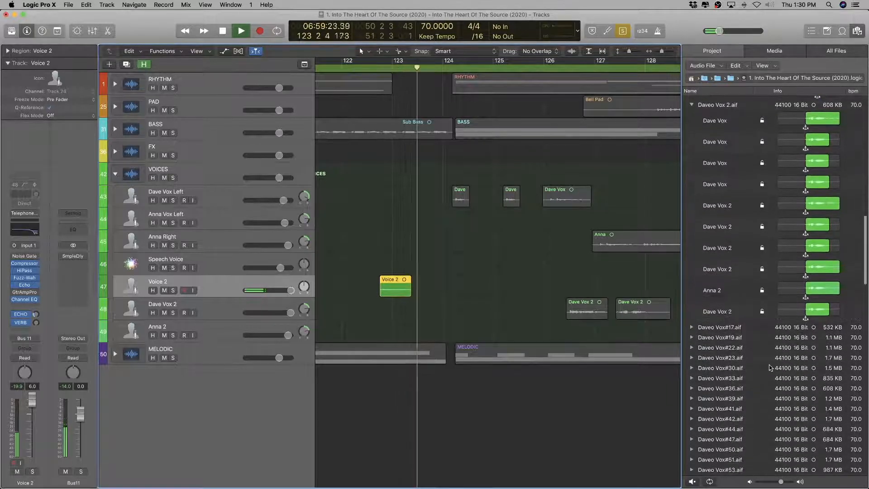
{"action": "key", "text": "space"}
{"action": "scroll", "coordinate": [765, 368], "scroll_direction": "down", "scroll_amount": 1}
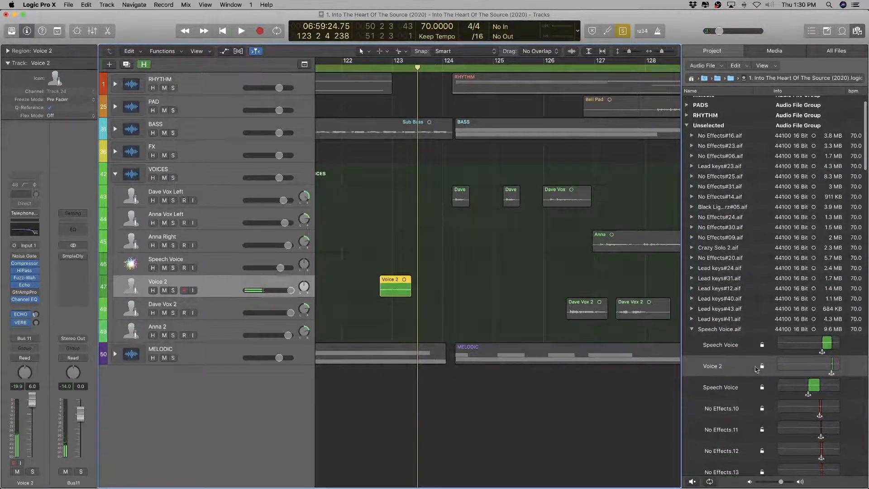
Step: Rename the Voice 2 region under Speech Voice.aif as Speech Voice, copying the name of the region above it
{"action": "left_click", "coordinate": [725, 346]}
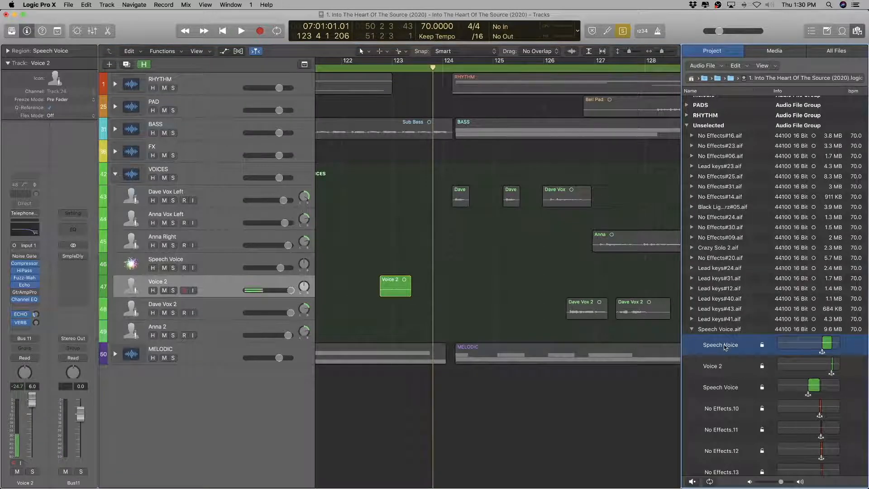
{"action": "double_click", "coordinate": [724, 346]}
{"action": "key", "text": "super+c"}
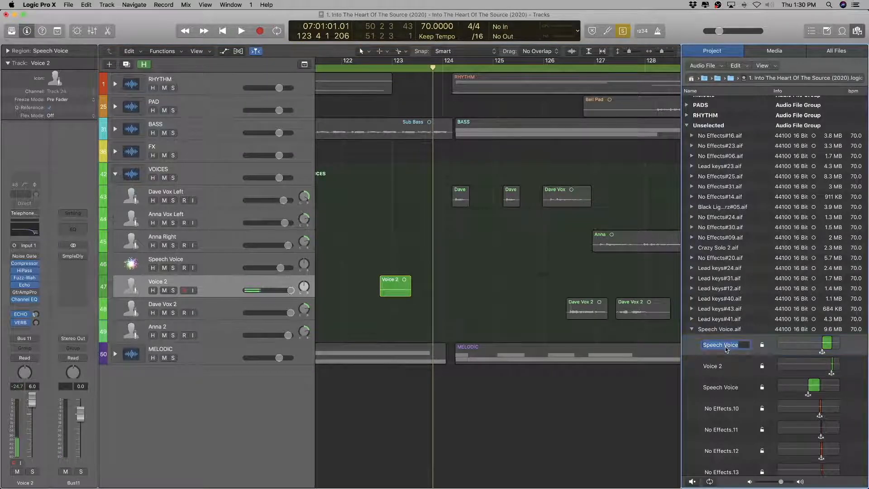
{"action": "double_click", "coordinate": [723, 370]}
{"action": "key", "text": "super+v"}
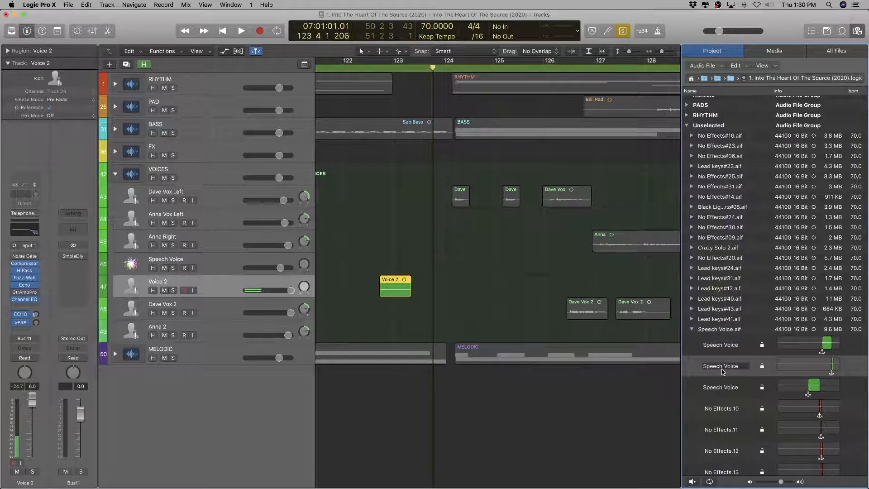
{"action": "key", "text": "Return"}
Step: Play the Dave Vox region at bar 124 and rename it as Anna Harmony 4, copying its source file's name
{"action": "scroll", "coordinate": [368, 208], "scroll_direction": "right", "scroll_amount": 1}
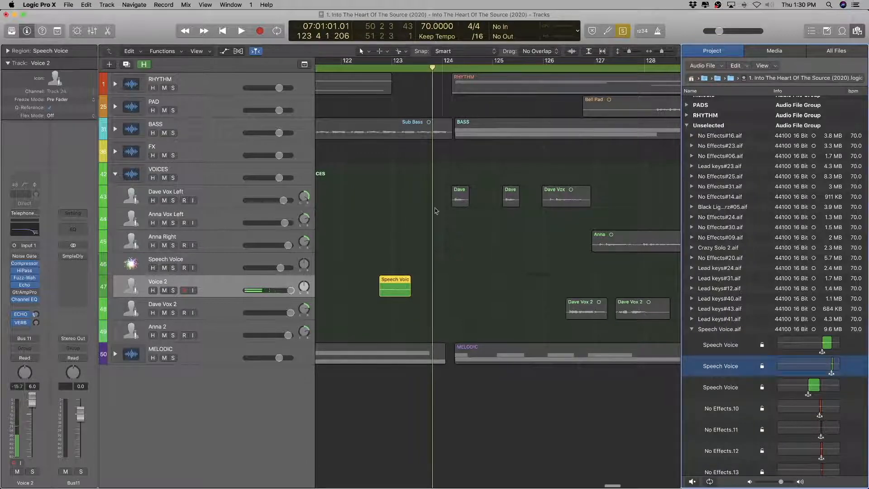
{"action": "left_click", "coordinate": [462, 198]}
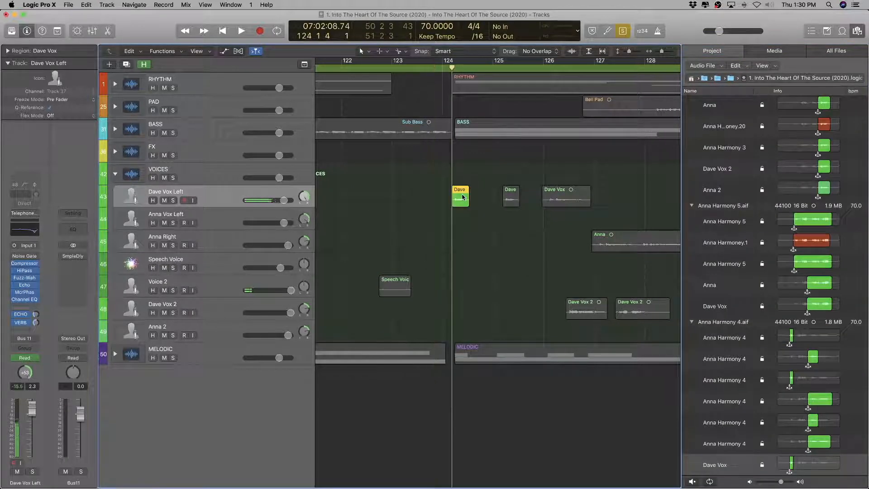
{"action": "key", "text": "space"}
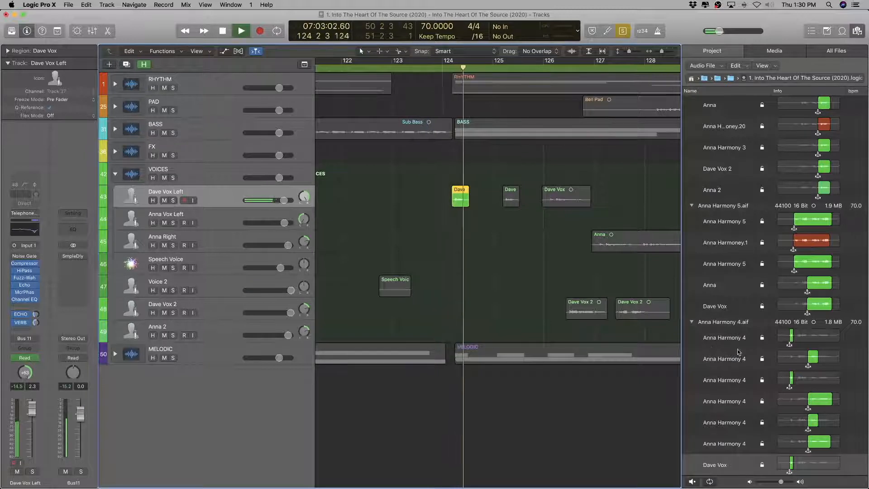
{"action": "key", "text": "space"}
{"action": "double_click", "coordinate": [732, 323]}
{"action": "key", "text": "super+c"}
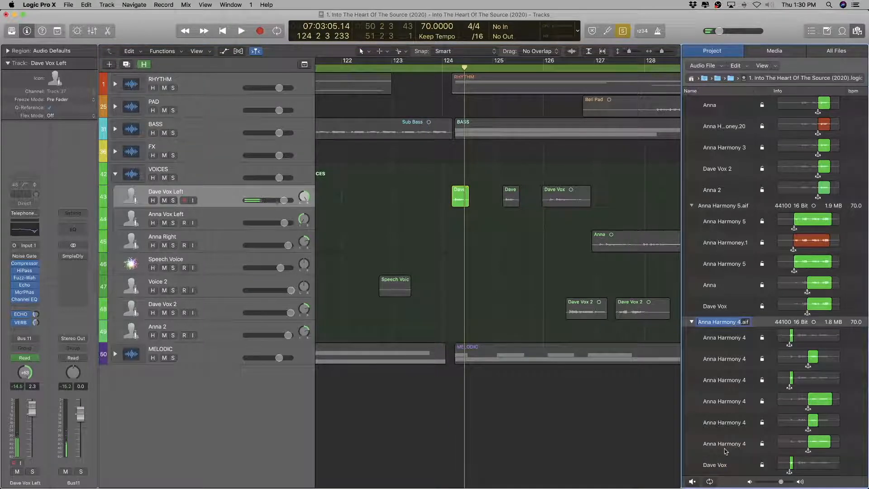
{"action": "left_click", "coordinate": [720, 464]}
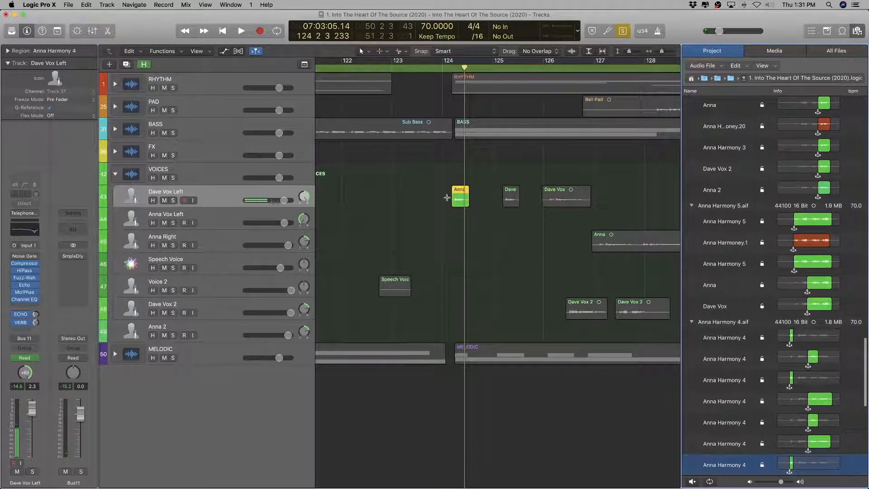
Step: Move the Anna Harmony 4 region at bar 124 with its automation to the Anna Vox Left track
{"action": "key", "text": "z"}
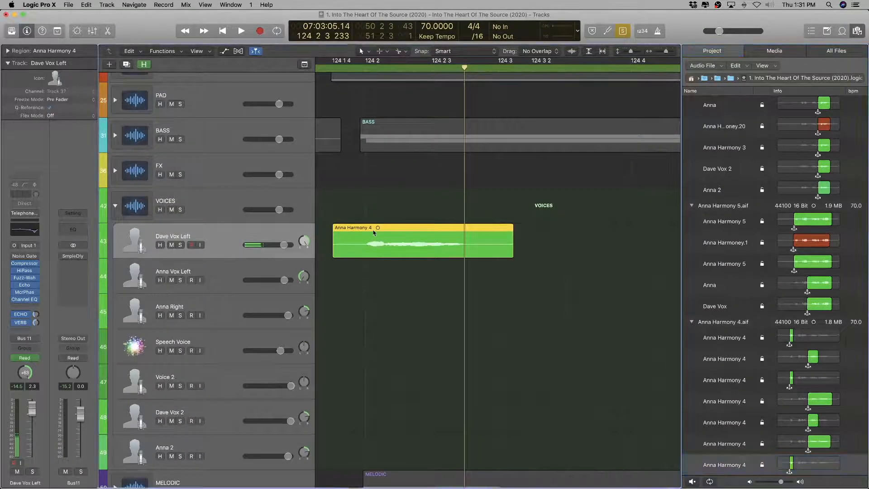
{"action": "left_click_drag", "start_coordinate": [374, 233], "coordinate": [374, 267]}
{"action": "left_click", "coordinate": [500, 166]}
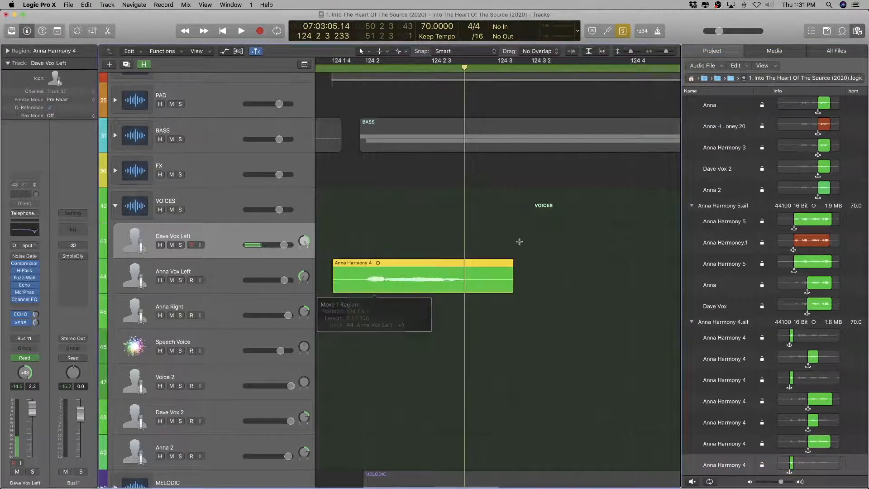
Step: Select the Dave Vox region at bar 125 on the Dave Vox Left track and play it
{"action": "key", "text": "super+Right"}
{"action": "key", "text": "super+Right"}
{"action": "key", "text": "super+Right"}
{"action": "key", "text": "super+Left"}
{"action": "key", "text": "super+Left"}
{"action": "key", "text": "super+Left"}
{"action": "key", "text": "super+Left"}
{"action": "key", "text": "super+Left"}
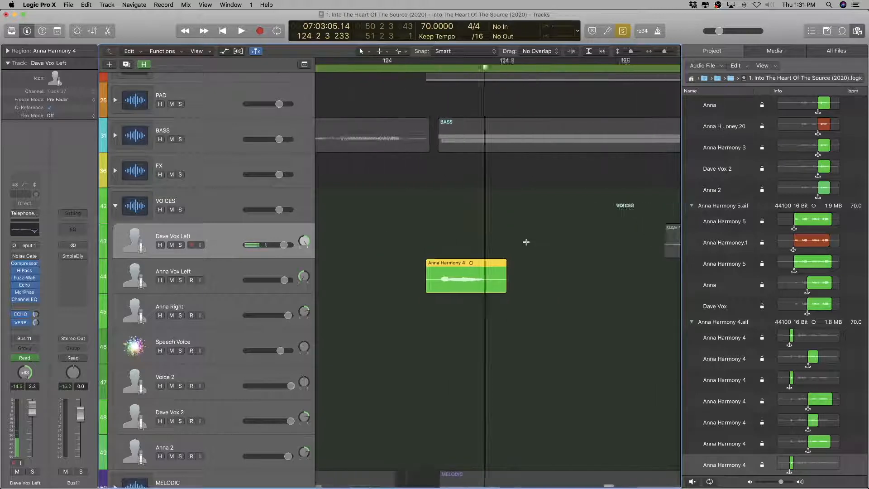
{"action": "scroll", "coordinate": [527, 242], "scroll_direction": "right", "scroll_amount": 8}
{"action": "left_click", "coordinate": [347, 235]}
{"action": "scroll", "coordinate": [446, 247], "scroll_direction": "left", "scroll_amount": 4}
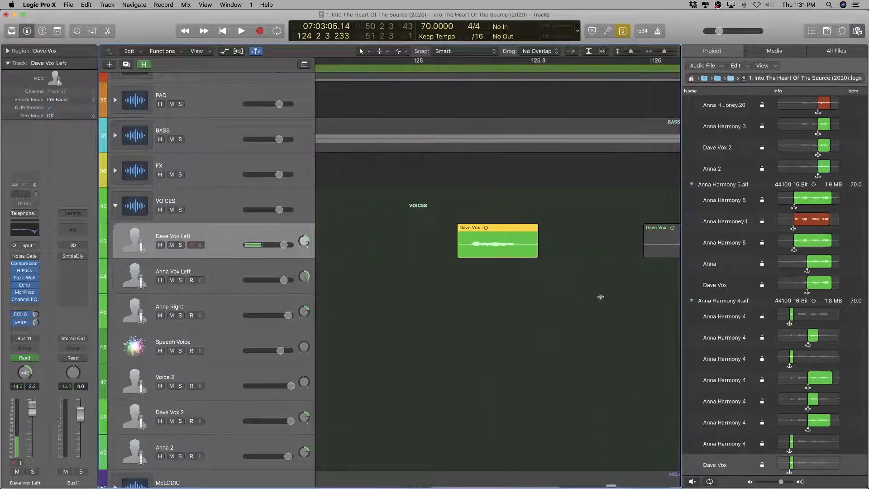
{"action": "scroll", "coordinate": [778, 368], "scroll_direction": "down", "scroll_amount": 4}
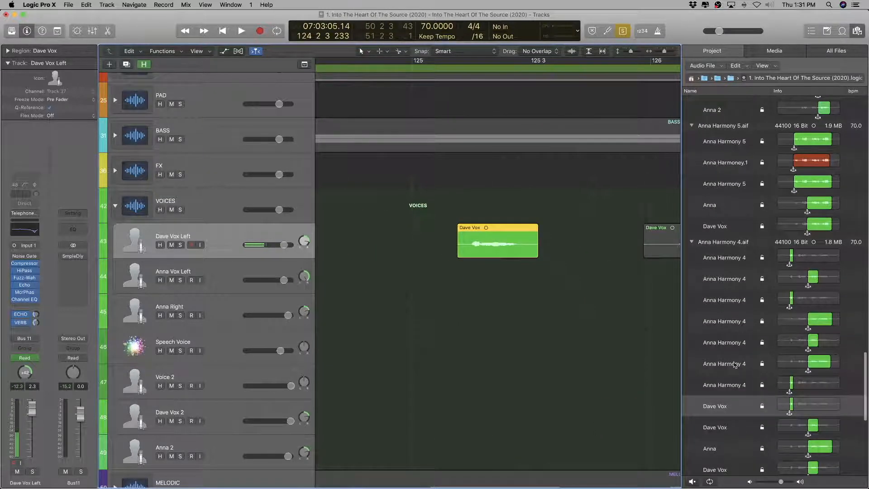
{"action": "key", "text": "super+Left"}
{"action": "key", "text": "super+Left"}
{"action": "key", "text": "super+Left"}
{"action": "key", "text": "super+Right"}
{"action": "key", "text": "shift+space"}
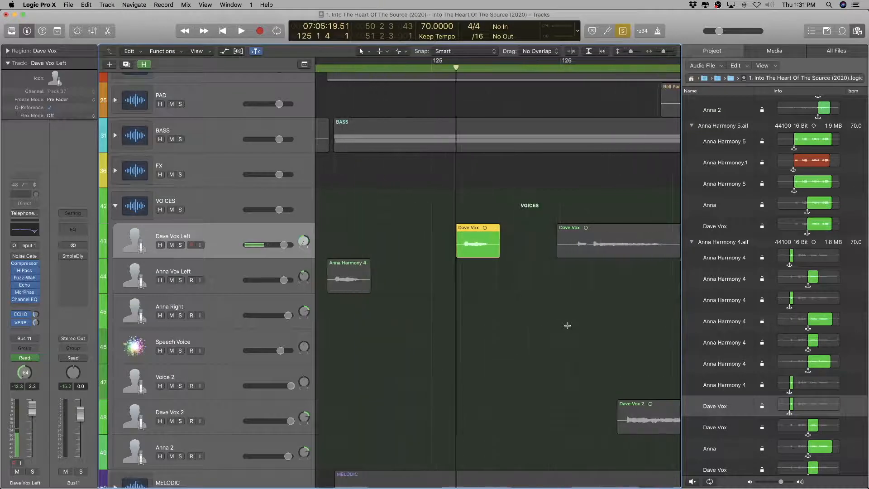
Step: Rename the Dave Vox regions near bars 125 and 126 on the Dave Vox Left track as Anna Harmony 4
{"action": "double_click", "coordinate": [713, 406]}
{"action": "key", "text": "super+v"}
{"action": "key", "text": "Return"}
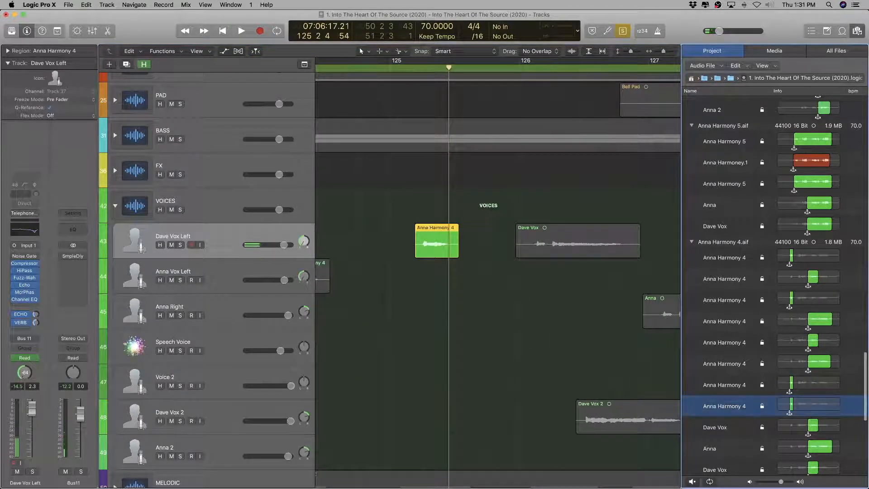
{"action": "left_click", "coordinate": [558, 232]}
{"action": "double_click", "coordinate": [713, 426]}
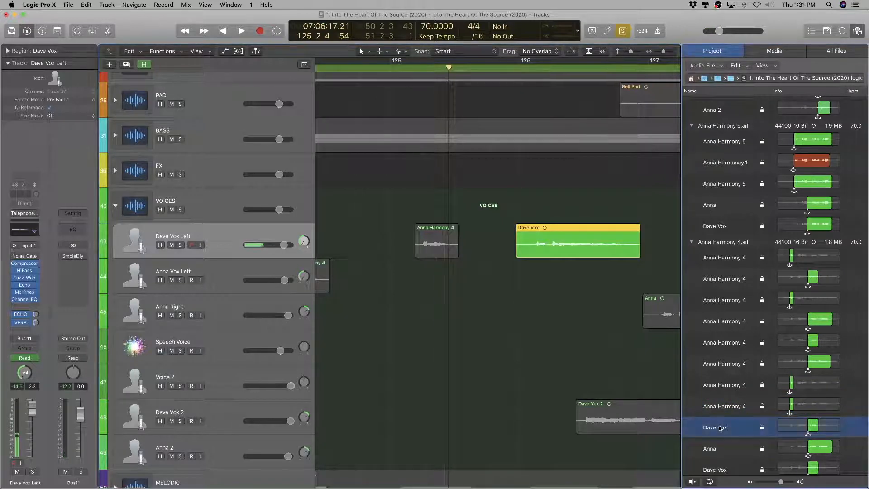
{"action": "key", "text": "super+v"}
{"action": "key", "text": "Return"}
Step: Move both Anna Harmony 4 regions on the Dave Vox Left track with their automation to the Anna Vox Left track
{"action": "scroll", "coordinate": [549, 359], "scroll_direction": "right", "scroll_amount": 5}
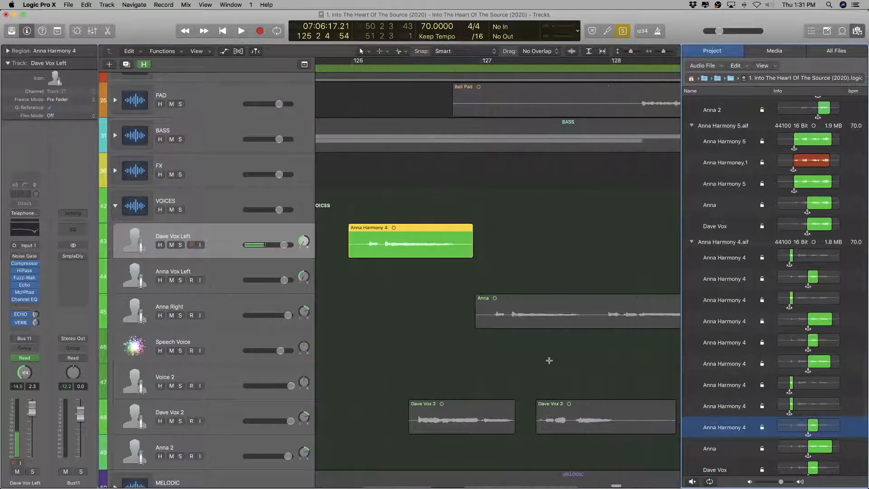
{"action": "scroll", "coordinate": [542, 347], "scroll_direction": "left", "scroll_amount": 5}
{"action": "scroll", "coordinate": [542, 346], "scroll_direction": "down", "scroll_amount": 5}
{"action": "scroll", "coordinate": [543, 347], "scroll_direction": "down", "scroll_amount": 3}
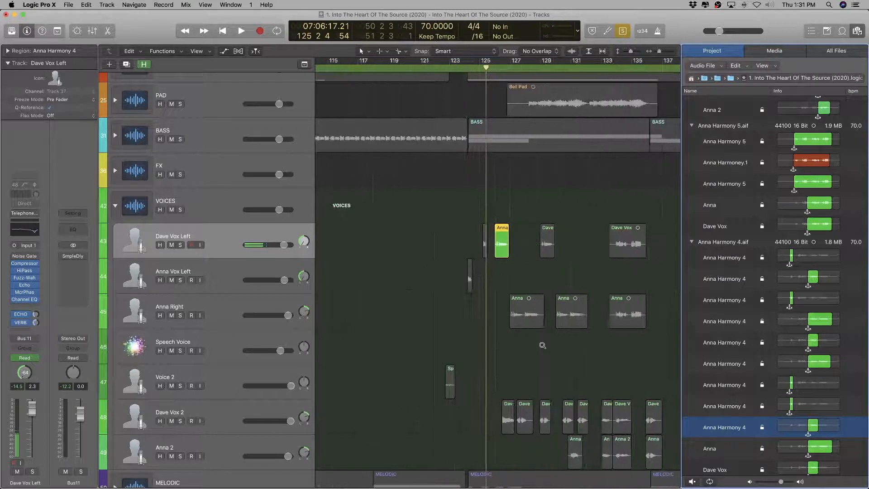
{"action": "left_click", "coordinate": [537, 231]}
{"action": "left_click_drag", "start_coordinate": [538, 231], "coordinate": [478, 265]}
{"action": "left_click", "coordinate": [498, 169]}
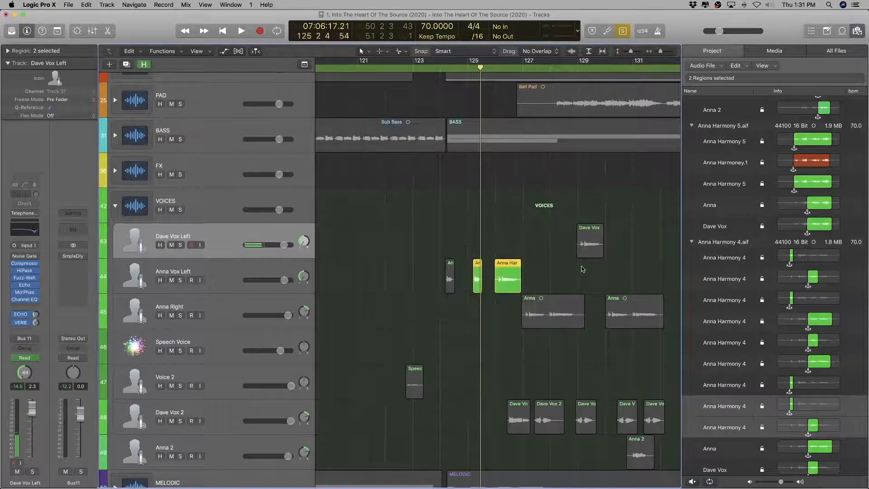
Step: Play the Dave Vox region at bar 129 on the Dave Vox Left track and rename it Anna Harmony 4
{"action": "left_click", "coordinate": [587, 233]}
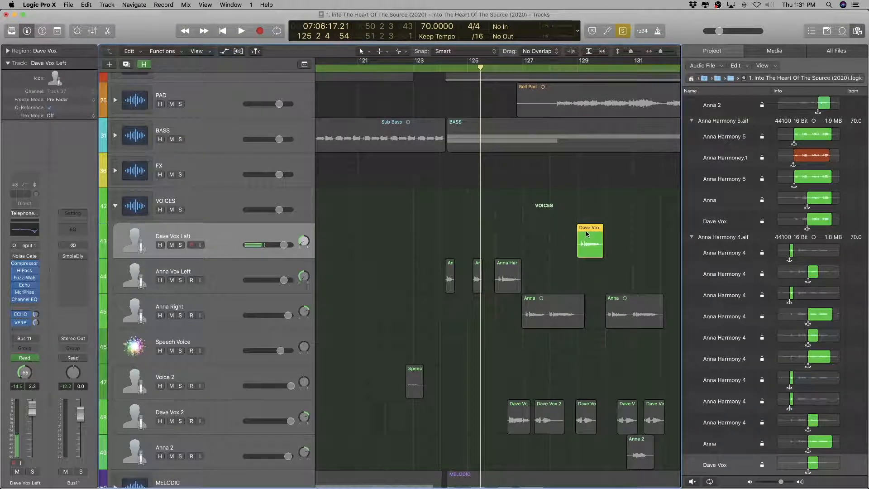
{"action": "key", "text": "shift+space"}
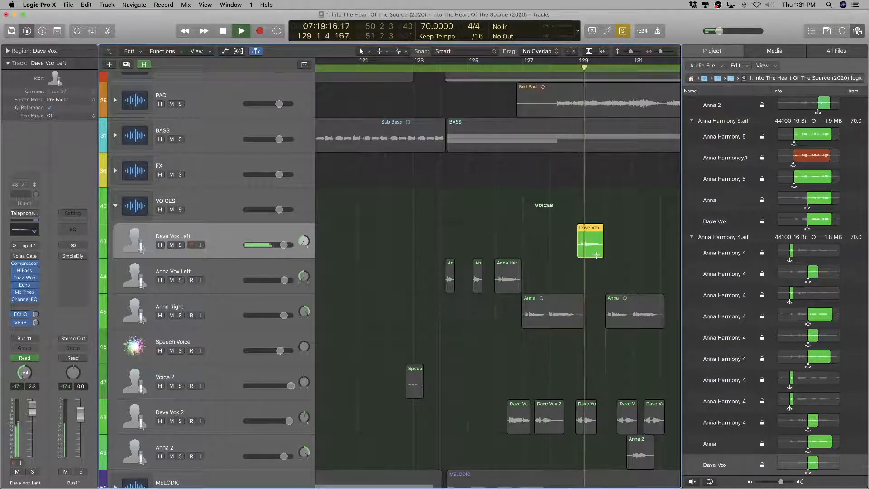
{"action": "scroll", "coordinate": [615, 254], "scroll_direction": "right", "scroll_amount": 4}
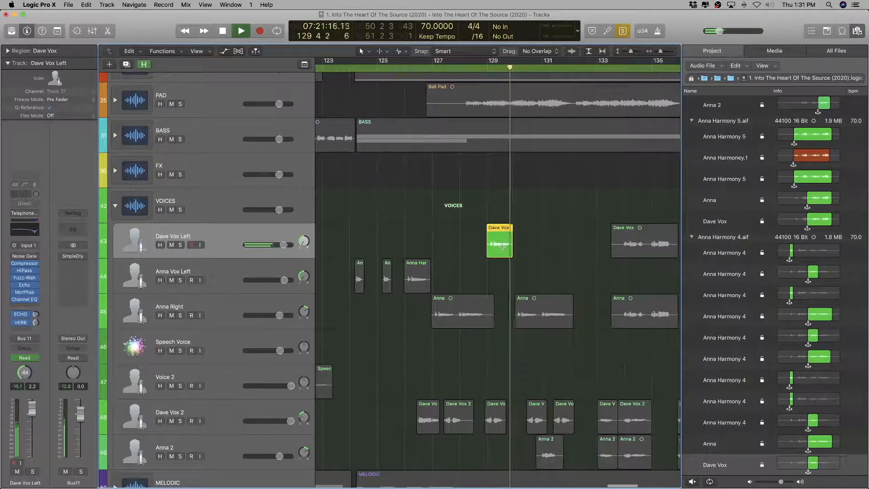
{"action": "key", "text": "space"}
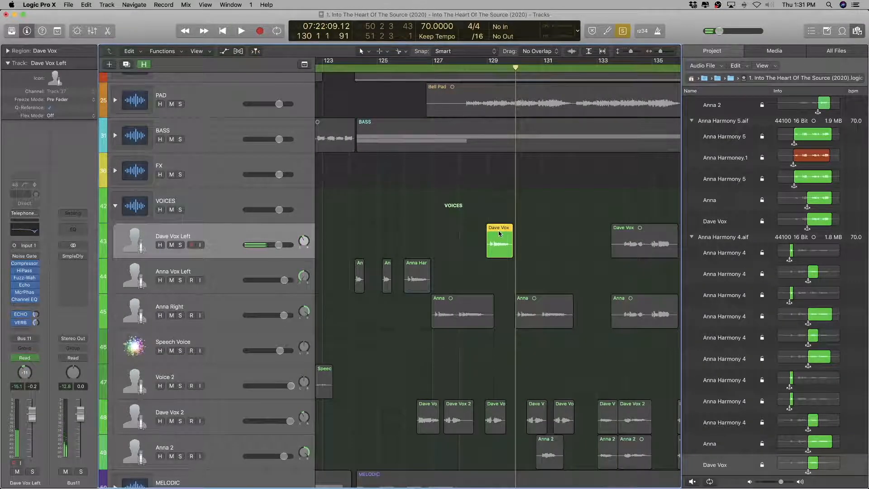
{"action": "double_click", "coordinate": [718, 465]}
{"action": "key", "text": "super+v"}
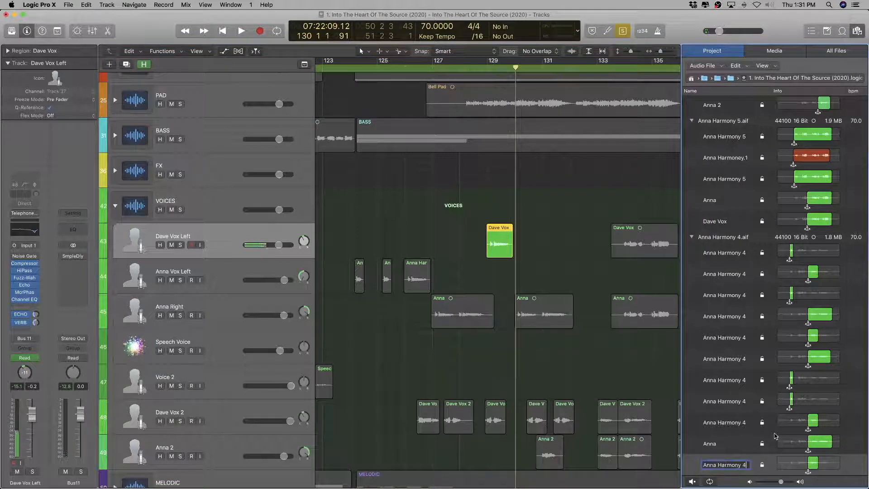
{"action": "key", "text": "Return"}
Step: Move the Anna Harmony 4 region at bar 129 down to the Anna Vox Left track along with its track automation
{"action": "scroll", "coordinate": [645, 367], "scroll_direction": "right", "scroll_amount": 9}
{"action": "left_click", "coordinate": [419, 233]}
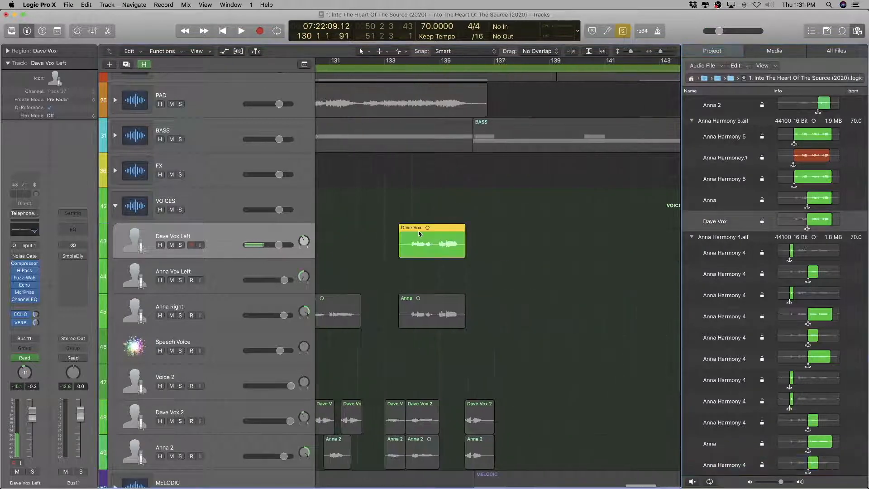
{"action": "scroll", "coordinate": [424, 264], "scroll_direction": "left", "scroll_amount": 8}
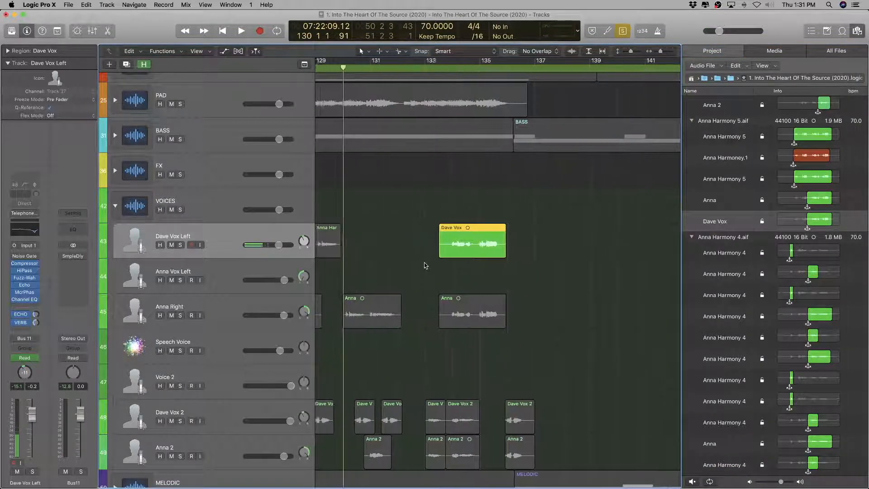
{"action": "left_click", "coordinate": [464, 244]}
{"action": "left_click_drag", "start_coordinate": [461, 262], "coordinate": [461, 298]}
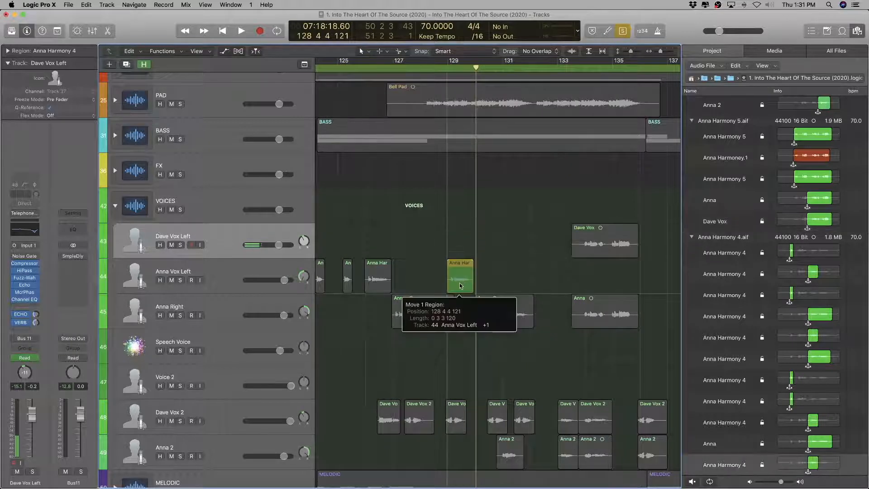
{"action": "left_click", "coordinate": [506, 170]}
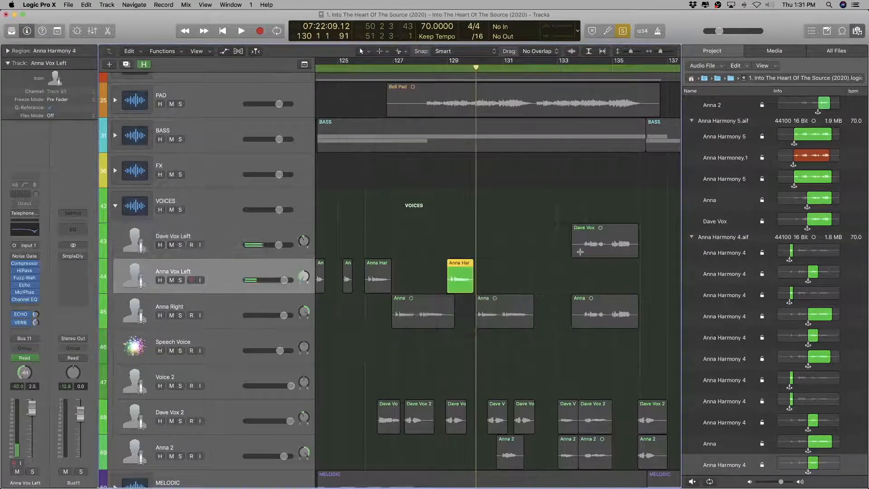
Step: Play the Dave Vox region between bars 133 and 136 on the Dave Vox Left track to identify the voice
{"action": "left_click", "coordinate": [603, 233]}
{"action": "key", "text": "shift+space"}
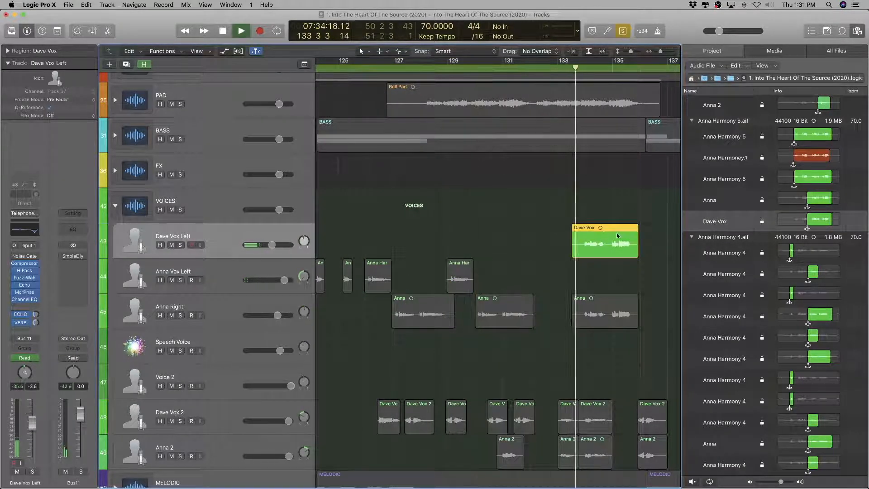
{"action": "key", "text": "super+Left"}
{"action": "key", "text": "super+Left"}
{"action": "key", "text": "super+Left"}
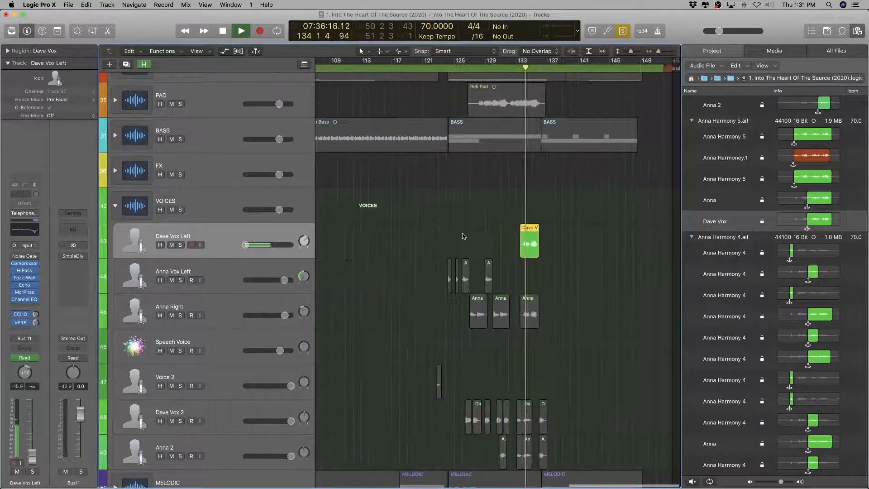
{"action": "key", "text": "super+Right"}
{"action": "key", "text": "super+Right"}
{"action": "key", "text": "super+Right"}
{"action": "key", "text": "super+Right"}
{"action": "key", "text": "super+Right"}
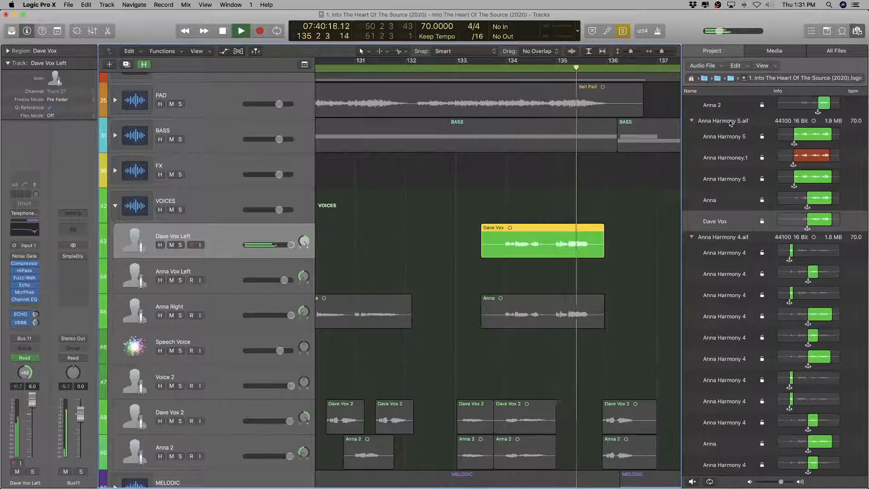
{"action": "key", "text": "space"}
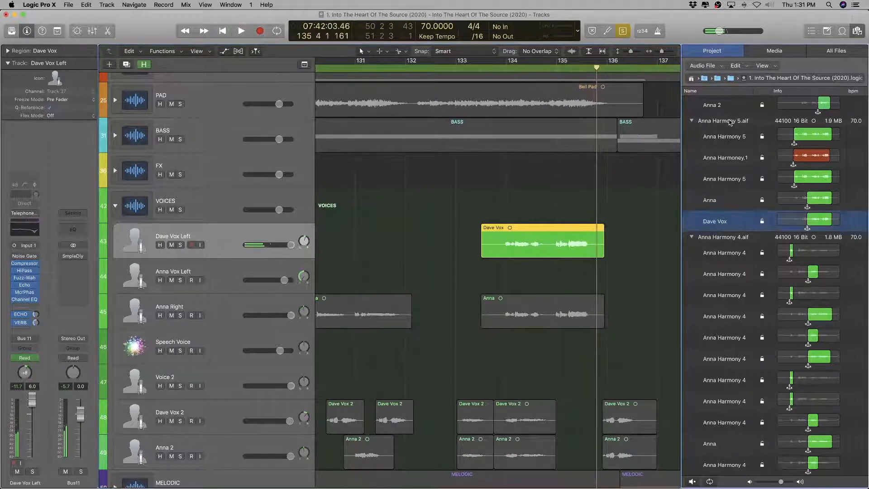
Step: Rename the last Dave Vox region on the Dave Vox Left track as Anna Harmony 5, matching its source audio file
{"action": "left_click", "coordinate": [723, 121]}
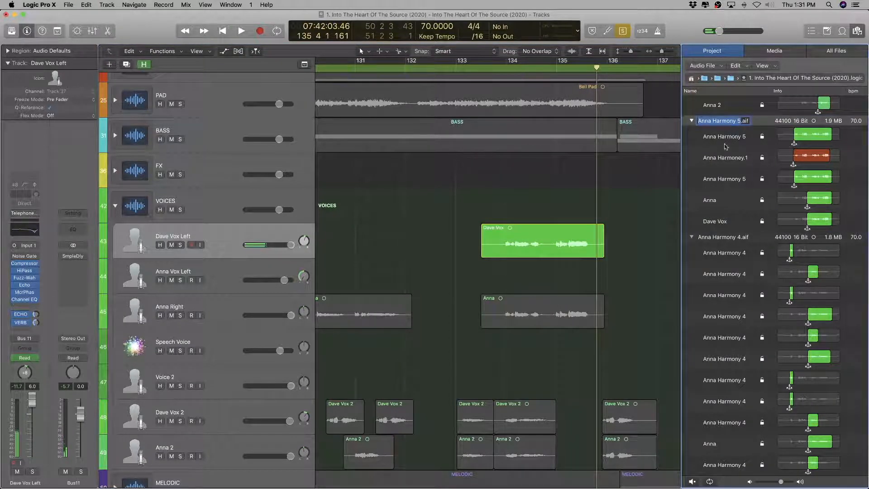
{"action": "double_click", "coordinate": [705, 222]}
{"action": "type", "text": "Anna Harmony 5"}
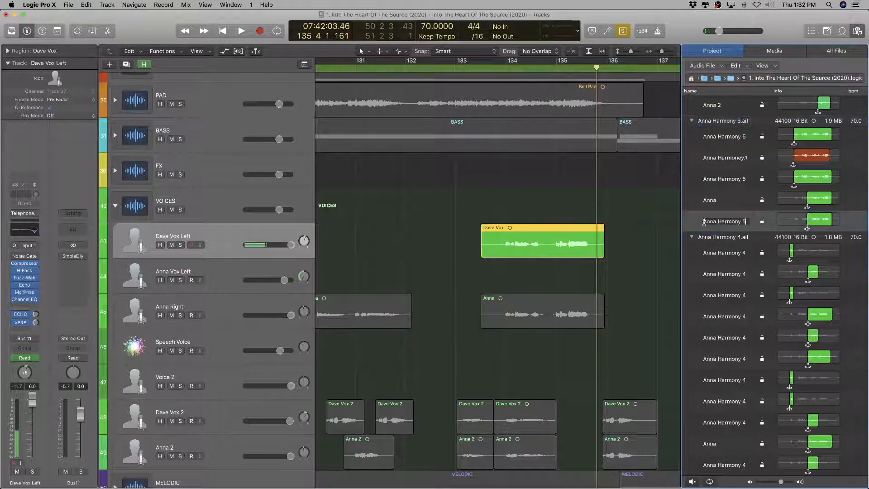
{"action": "key", "text": "Return"}
Step: Move the Anna Harmony 5 region down to the Anna Vox Left track at the same position, including its track automation data
{"action": "left_click_drag", "start_coordinate": [505, 237], "coordinate": [505, 272]}
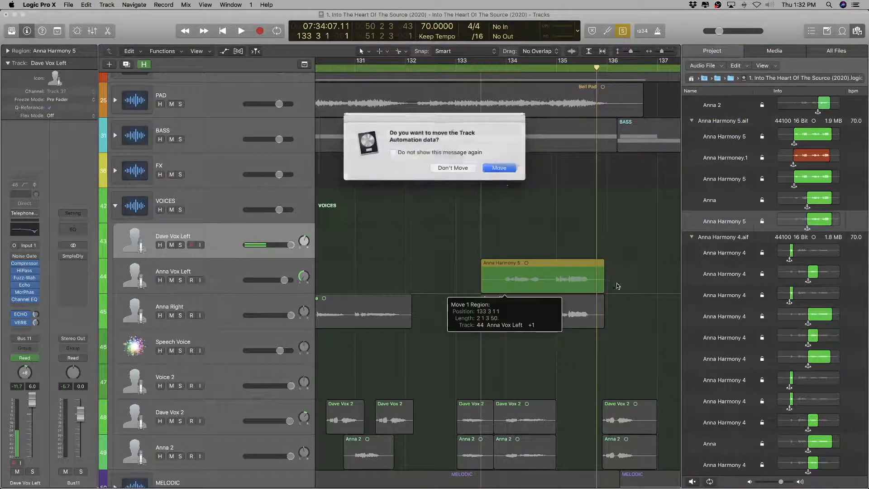
{"action": "left_click", "coordinate": [497, 168]}
{"action": "key", "text": "super+Left"}
{"action": "key", "text": "super+Left"}
{"action": "key", "text": "super+Left"}
{"action": "key", "text": "super+Left"}
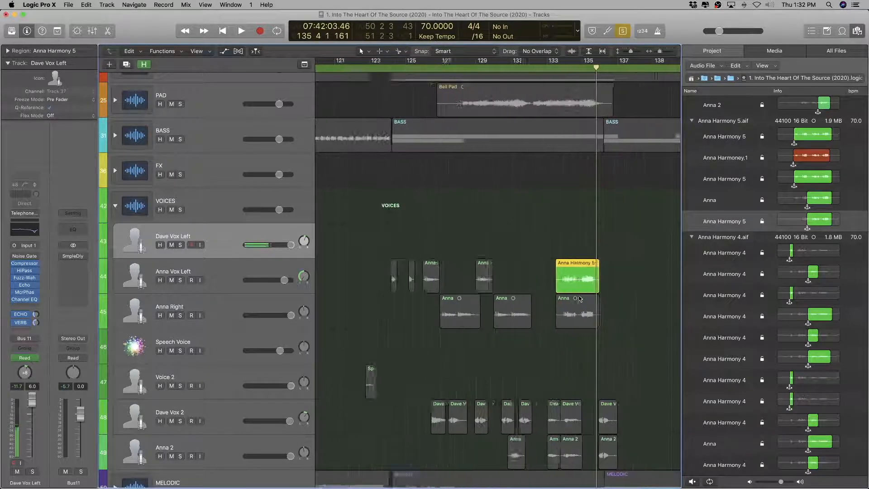
Step: Rename the first Anna region on the Anna Right track, at bar 127, as Anna Harmony 4 to match its source file
{"action": "key", "text": "super+Right"}
{"action": "key", "text": "super+Right"}
{"action": "left_click", "coordinate": [234, 302]}
{"action": "scroll", "coordinate": [513, 350], "scroll_direction": "left", "scroll_amount": 5}
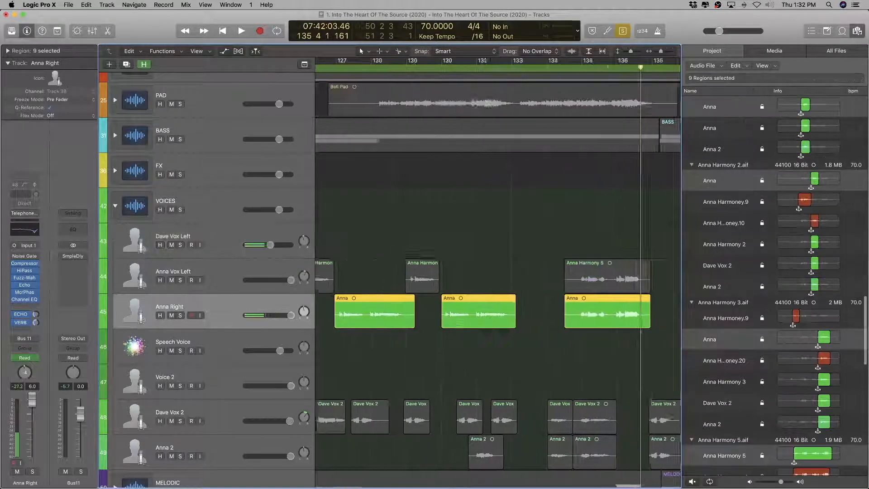
{"action": "left_click", "coordinate": [513, 350], "text": "super"}
{"action": "left_click", "coordinate": [463, 300]}
{"action": "key", "text": "super+Left"}
{"action": "key", "text": "super+Left"}
{"action": "key", "text": "super+Left"}
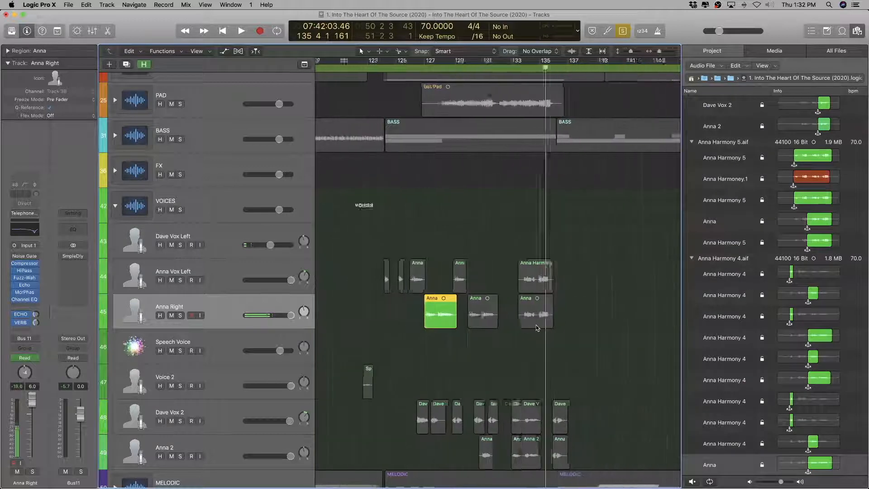
{"action": "key", "text": "super+Right"}
{"action": "key", "text": "super+Right"}
{"action": "key", "text": "super+Right"}
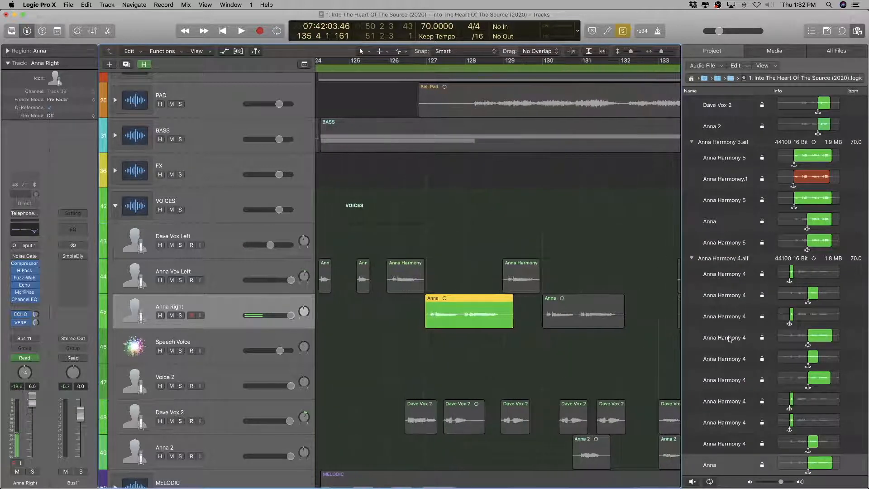
{"action": "scroll", "coordinate": [730, 338], "scroll_direction": "down", "scroll_amount": 3}
{"action": "left_click", "coordinate": [719, 193]}
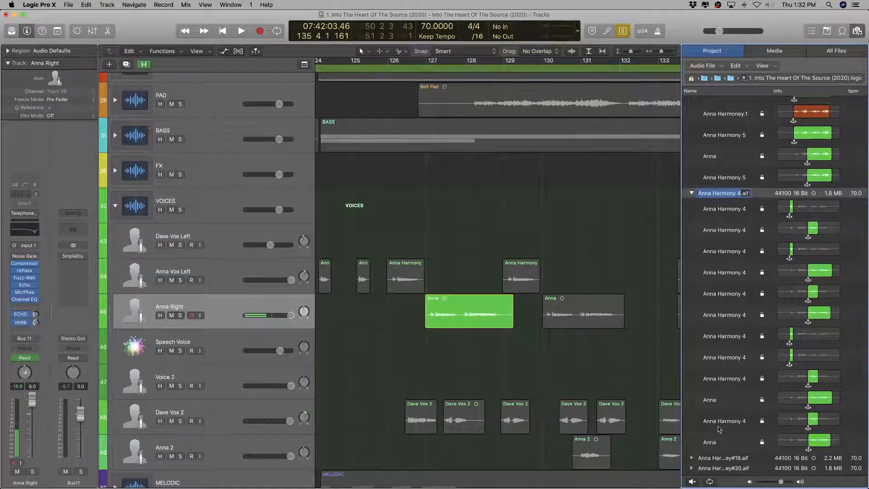
{"action": "double_click", "coordinate": [713, 400]}
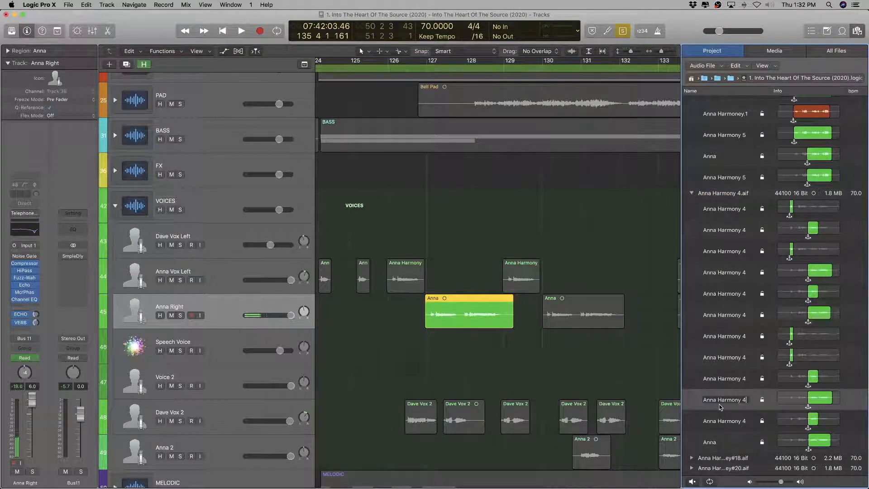
{"action": "key", "text": "Return"}
Step: Rename the second Anna region on the Anna Right track, at bar 130, as Anna Harmony 4
{"action": "left_click", "coordinate": [579, 309]}
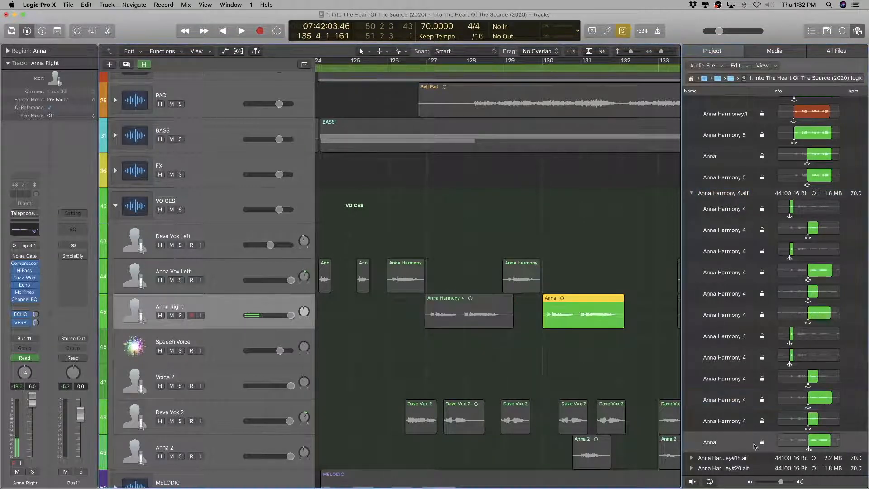
{"action": "scroll", "coordinate": [754, 446], "scroll_direction": "down", "scroll_amount": 2}
{"action": "double_click", "coordinate": [725, 415]}
{"action": "type", "text": "Anna Harmony 4"}
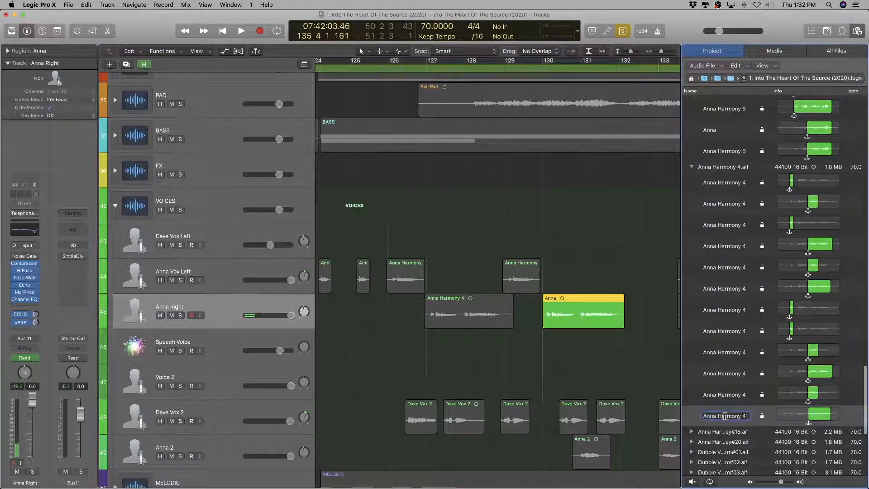
{"action": "key", "text": "Return"}
Step: Rename the last Anna region on the Anna Right track, between bars 133 and 136, as Anna Harmony 5
{"action": "scroll", "coordinate": [347, 283], "scroll_direction": "right", "scroll_amount": 10}
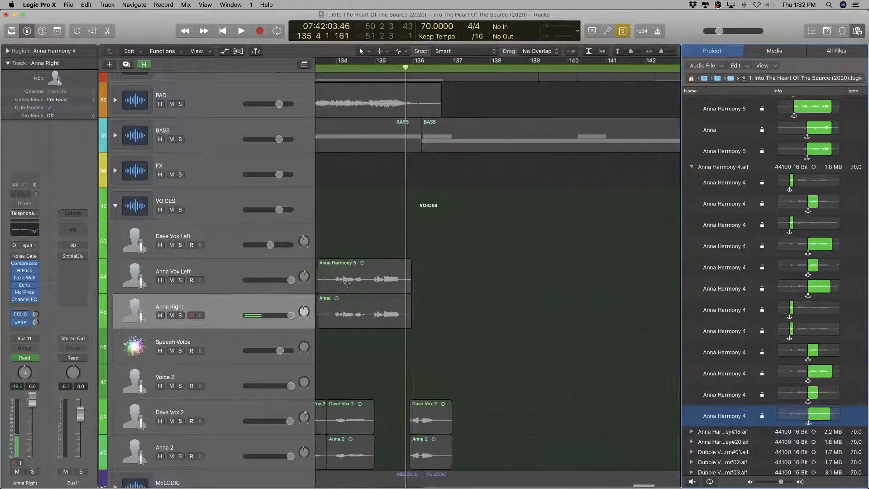
{"action": "left_click", "coordinate": [348, 301]}
{"action": "scroll", "coordinate": [722, 228], "scroll_direction": "up", "scroll_amount": 5}
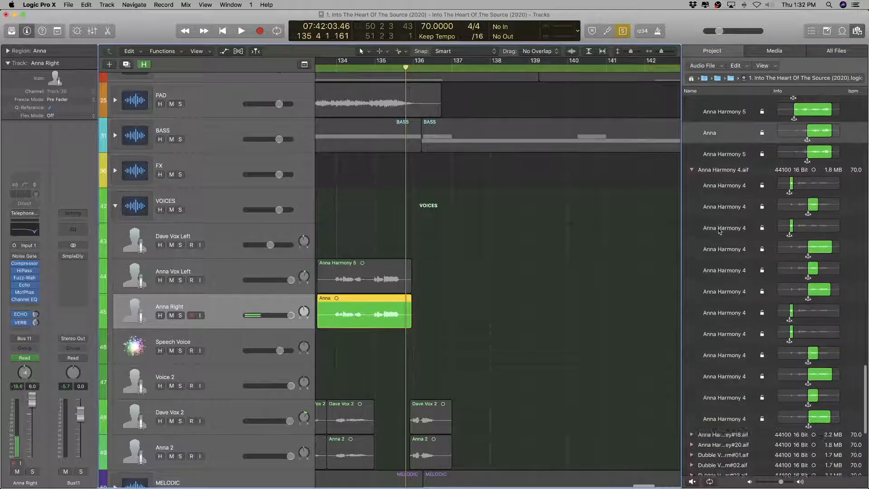
{"action": "left_click", "coordinate": [716, 204]}
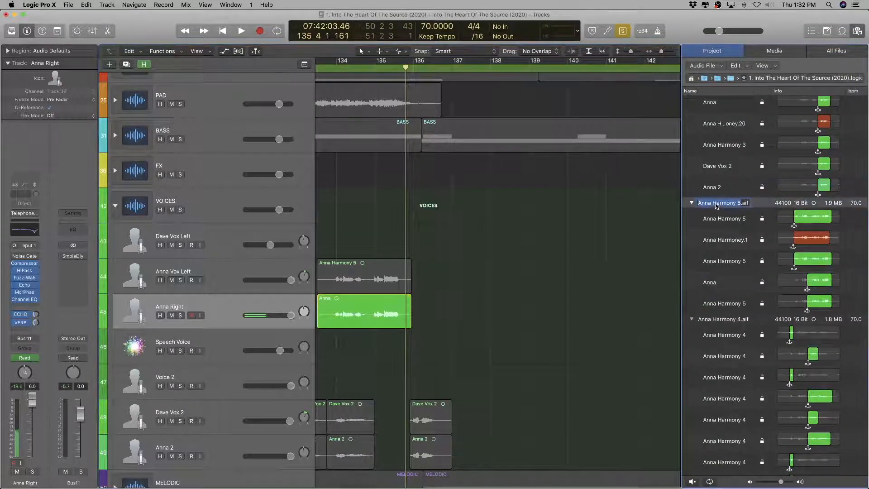
{"action": "double_click", "coordinate": [722, 285]}
{"action": "type", "text": "Anna Harmony 5"}
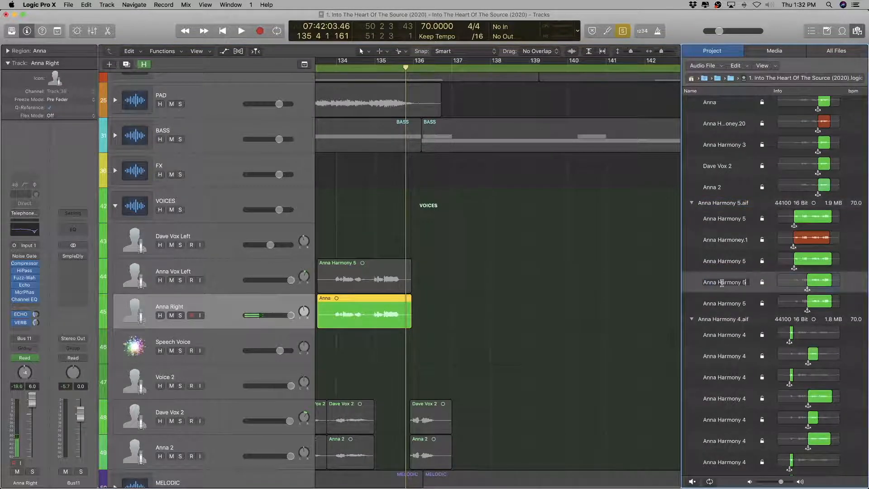
{"action": "key", "text": "Return"}
Step: Review the voice regions between bars 119 and 137, and check the source file of the first region on the Dave Vox 2 track
{"action": "scroll", "coordinate": [503, 311], "scroll_direction": "down", "scroll_amount": 10}
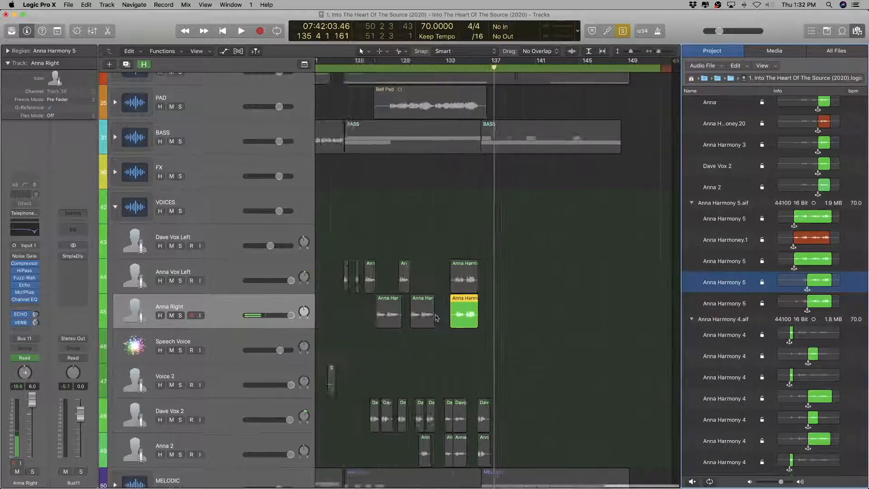
{"action": "scroll", "coordinate": [435, 314], "scroll_direction": "up", "scroll_amount": 10}
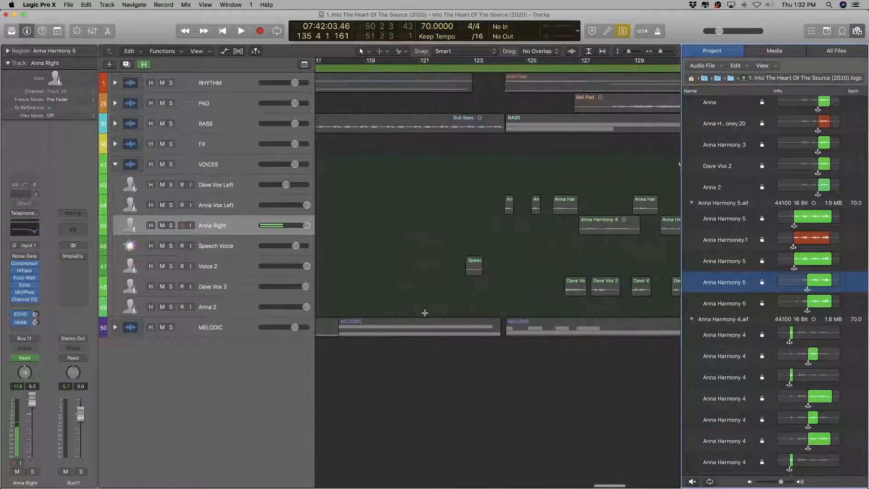
{"action": "scroll", "coordinate": [450, 317], "scroll_direction": "right", "scroll_amount": 5}
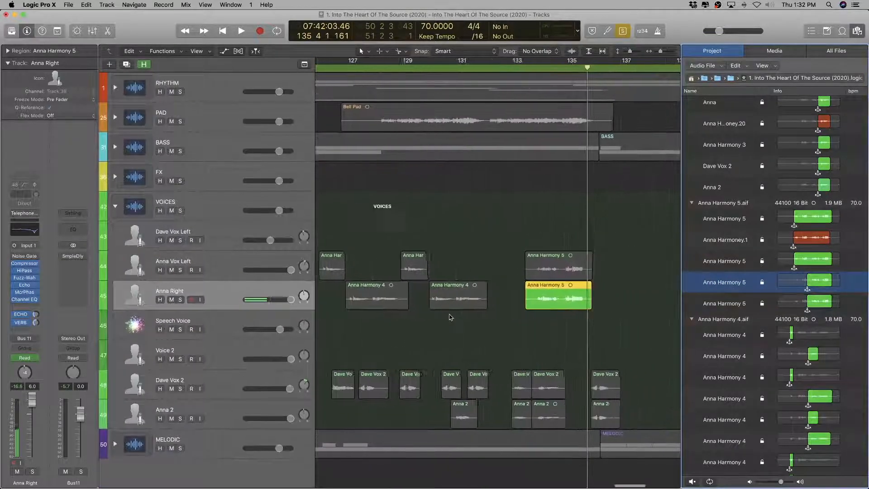
{"action": "scroll", "coordinate": [449, 317], "scroll_direction": "down", "scroll_amount": 3}
{"action": "scroll", "coordinate": [439, 327], "scroll_direction": "up", "scroll_amount": 3}
{"action": "scroll", "coordinate": [459, 326], "scroll_direction": "left", "scroll_amount": 4}
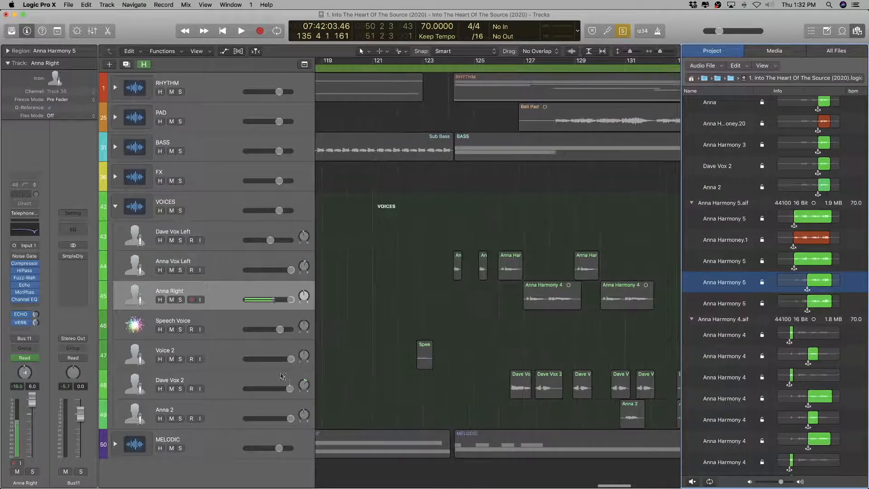
{"action": "scroll", "coordinate": [355, 382], "scroll_direction": "right", "scroll_amount": 6}
{"action": "scroll", "coordinate": [320, 382], "scroll_direction": "left", "scroll_amount": 4}
{"action": "left_click", "coordinate": [358, 384]}
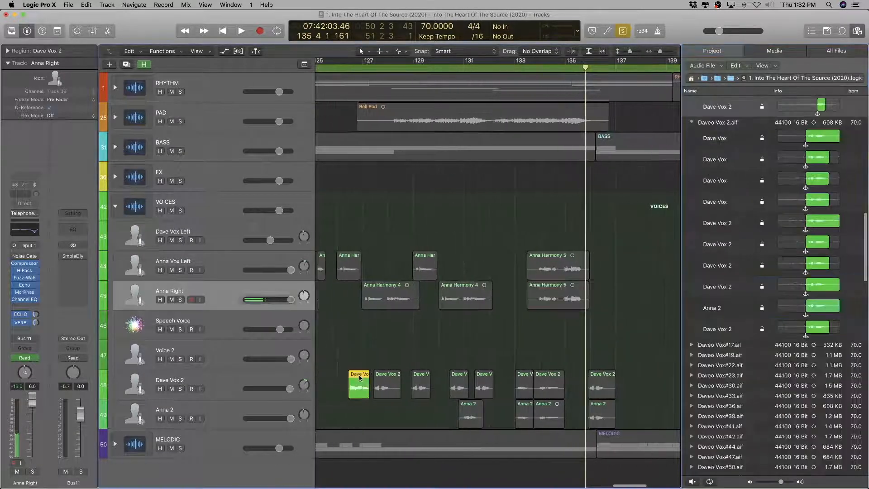
{"action": "scroll", "coordinate": [763, 298], "scroll_direction": "up", "scroll_amount": 4}
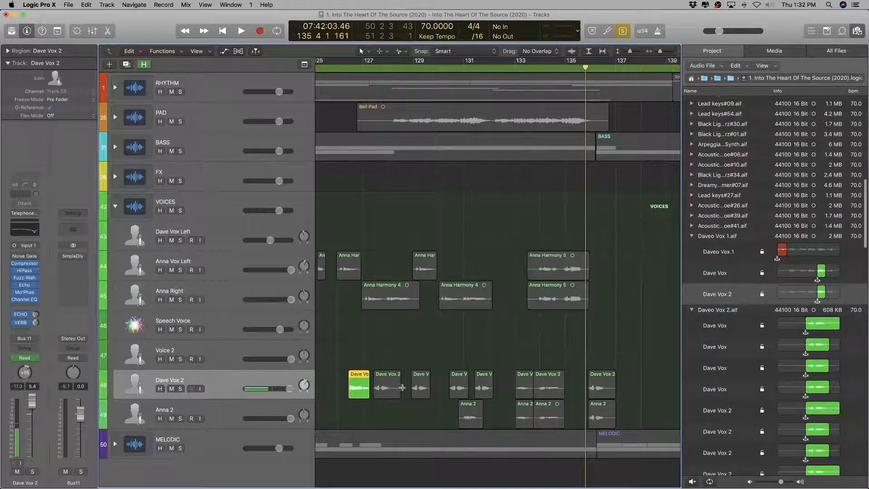
{"action": "scroll", "coordinate": [402, 387], "scroll_direction": "up", "scroll_amount": 5}
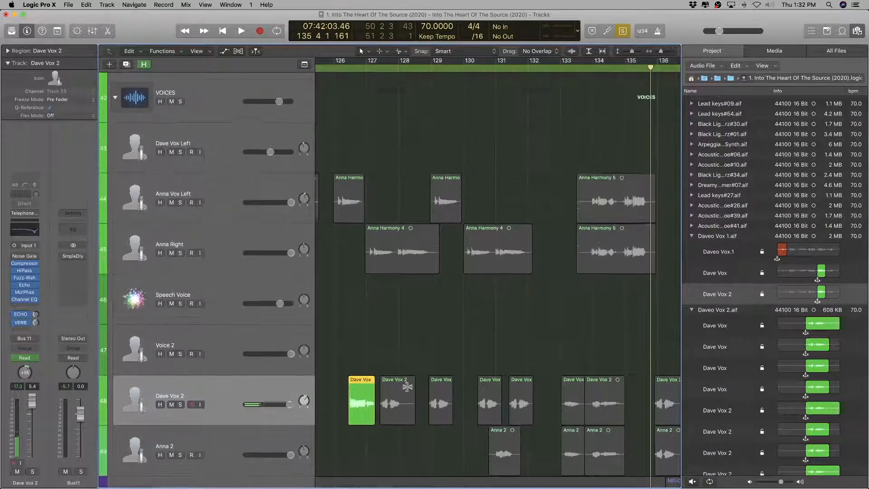
{"action": "scroll", "coordinate": [407, 387], "scroll_direction": "down", "scroll_amount": 5}
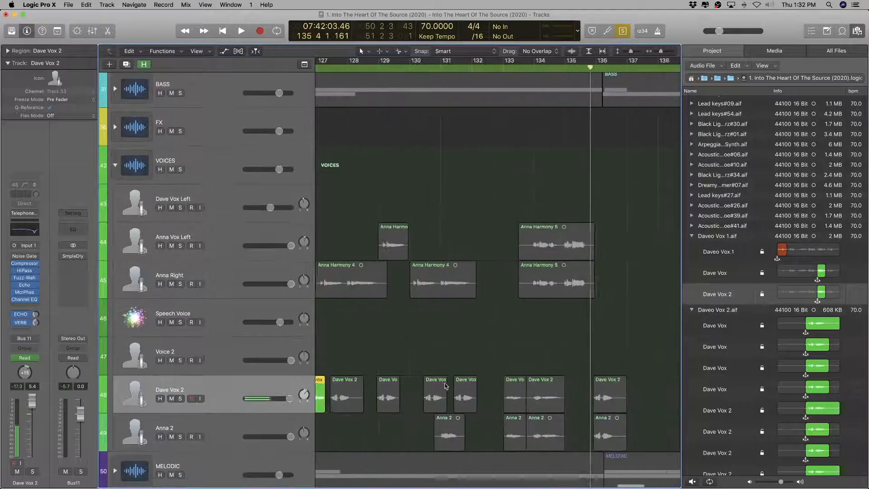
{"action": "scroll", "coordinate": [445, 386], "scroll_direction": "up", "scroll_amount": 3}
{"action": "scroll", "coordinate": [446, 385], "scroll_direction": "left", "scroll_amount": 5}
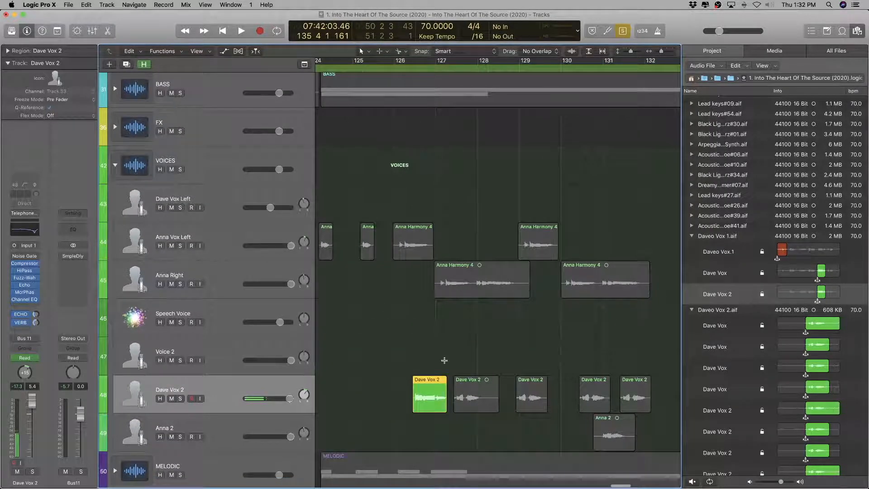
{"action": "scroll", "coordinate": [444, 363], "scroll_direction": "right", "scroll_amount": 1}
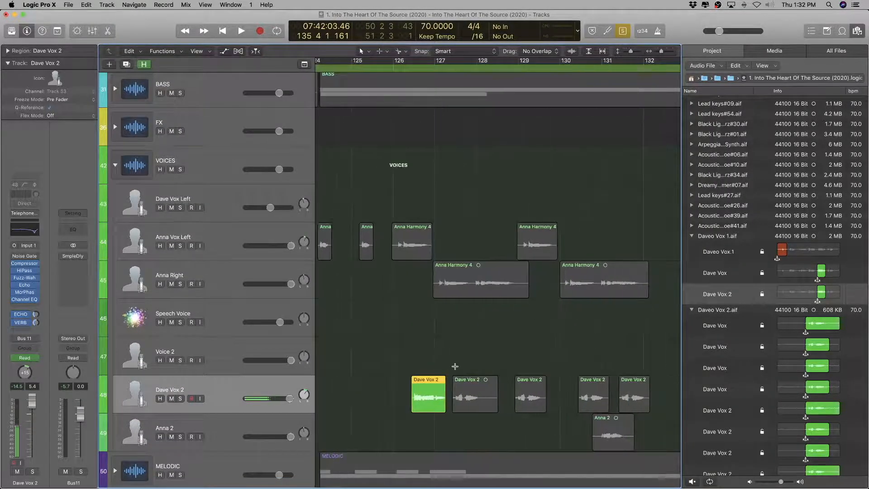
Step: Try to rename the first region on the Dave Vox 2 track as Daveo Vox 1 to match its source file
{"action": "double_click", "coordinate": [720, 240]}
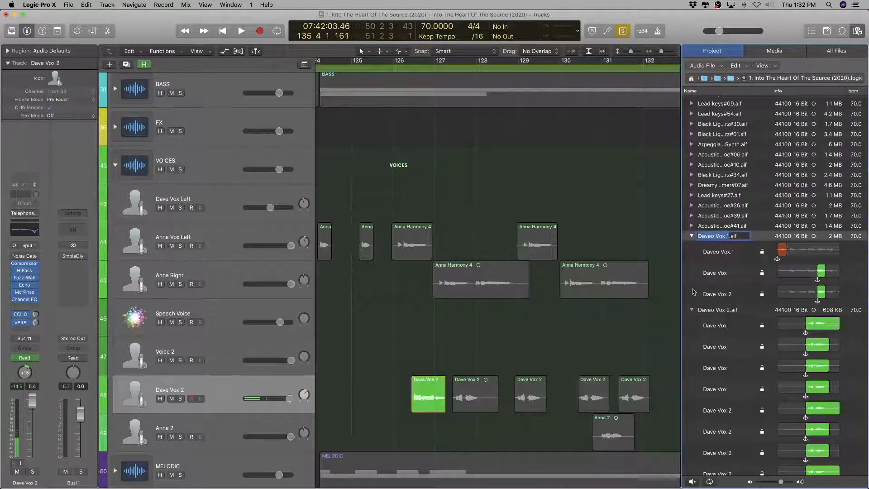
{"action": "left_click", "coordinate": [437, 386]}
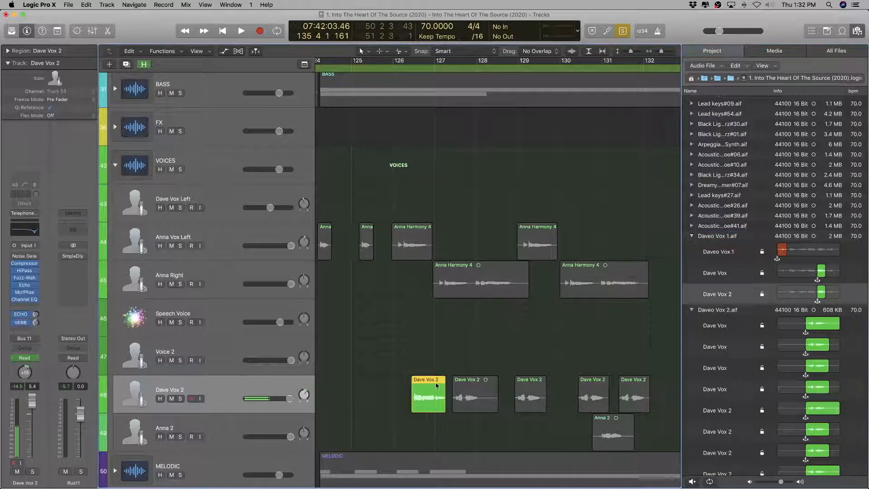
{"action": "double_click", "coordinate": [717, 294]}
{"action": "type", "text": "Daveo Vox 1"}
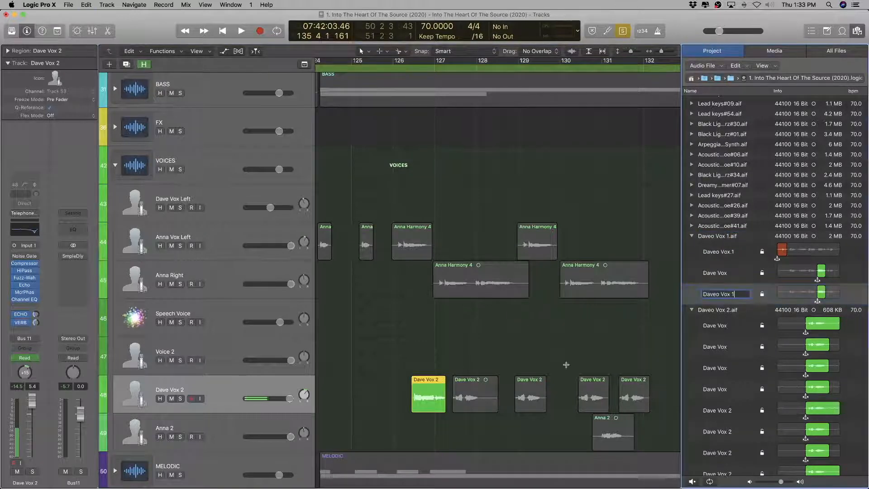
Step: Check the source audio files of the second to fifth regions on the Dave Vox 2 track, between bars 127 and 132
{"action": "left_click", "coordinate": [476, 391]}
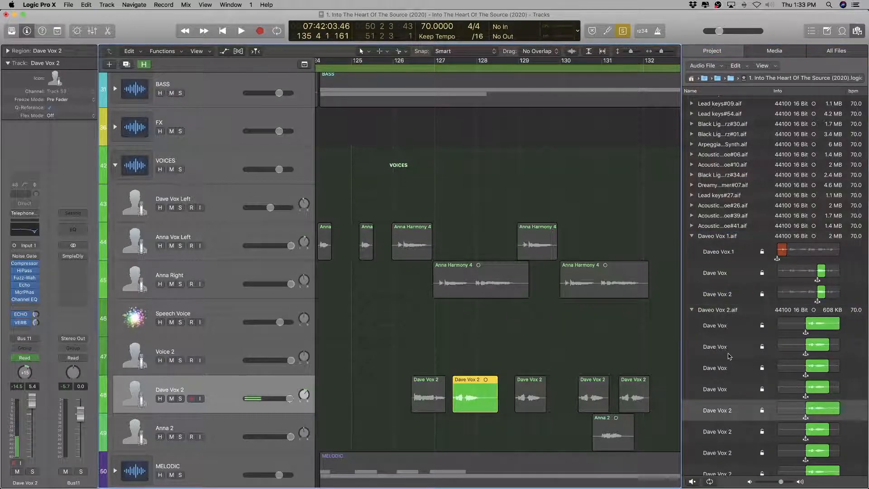
{"action": "left_click", "coordinate": [535, 388]}
{"action": "scroll", "coordinate": [536, 388], "scroll_direction": "right", "scroll_amount": 3}
{"action": "left_click", "coordinate": [536, 388]}
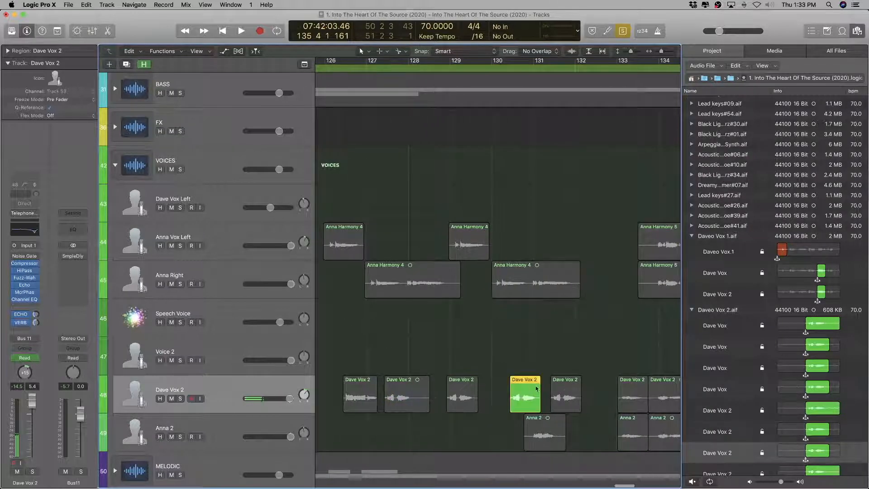
{"action": "scroll", "coordinate": [536, 388], "scroll_direction": "right", "scroll_amount": 4}
{"action": "left_click", "coordinate": [485, 387]}
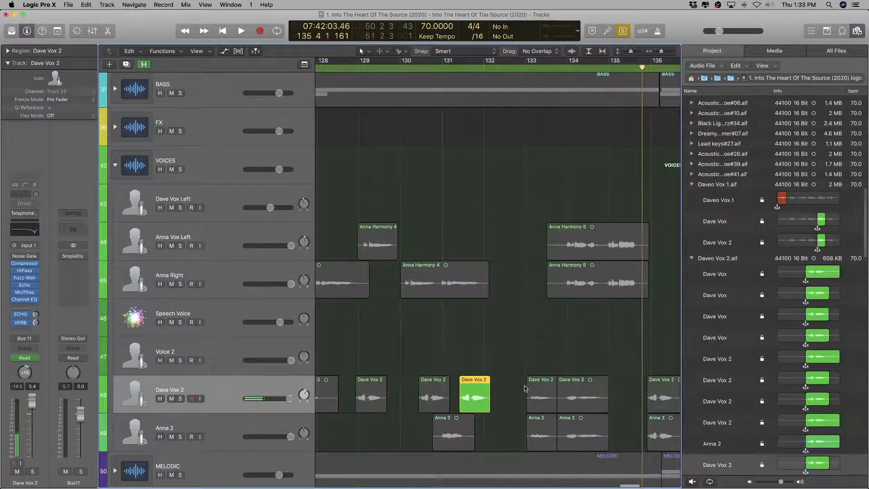
{"action": "scroll", "coordinate": [742, 400], "scroll_direction": "down", "scroll_amount": 2}
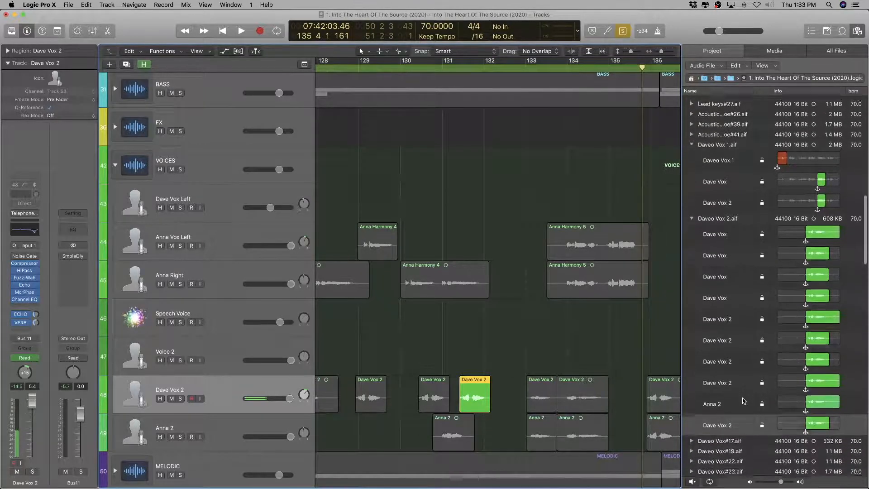
{"action": "scroll", "coordinate": [475, 397], "scroll_direction": "right", "scroll_amount": 4}
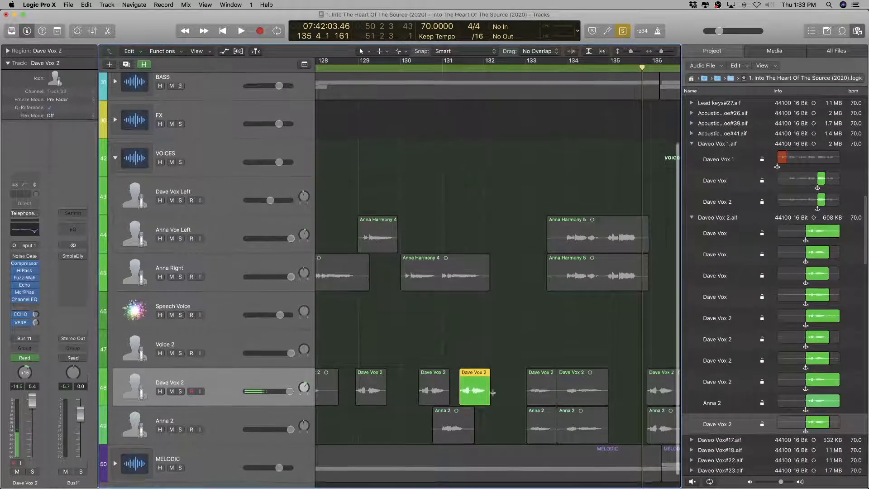
Step: Check the source file of the Dave Vox 2 track's region at bar 133 and audition that region
{"action": "left_click", "coordinate": [457, 378]}
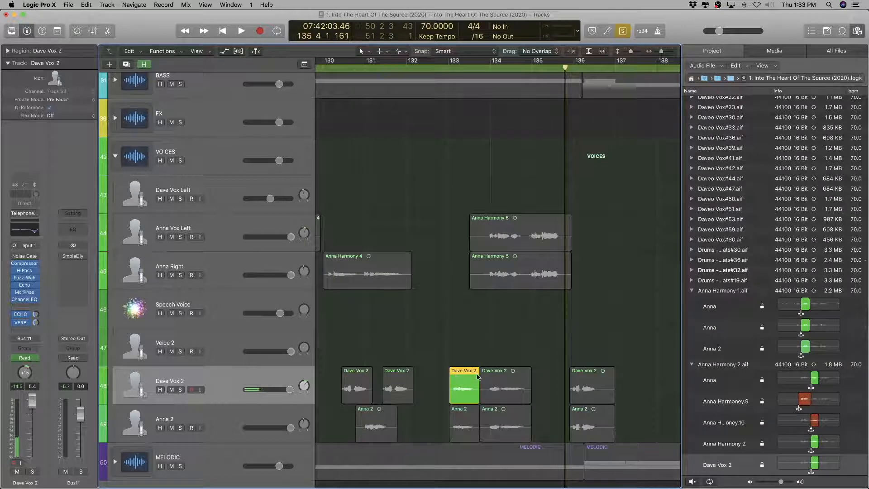
{"action": "scroll", "coordinate": [735, 392], "scroll_direction": "down", "scroll_amount": 3}
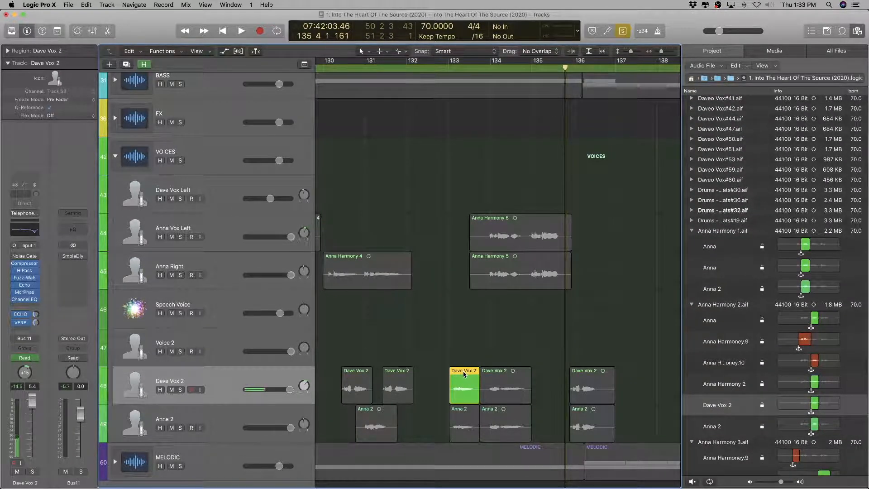
{"action": "key", "text": "shift+space"}
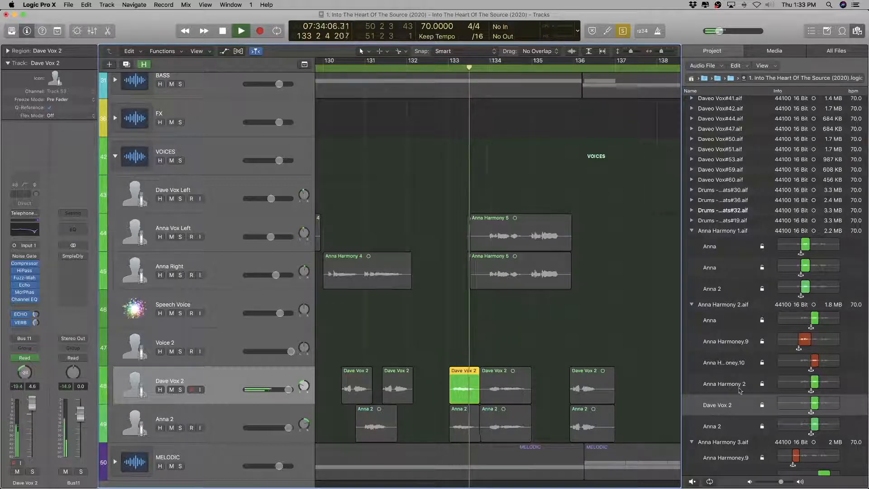
{"action": "key", "text": "space"}
Step: Rename the region at bar 133 on the Dave Vox 2 track as Anna Harmony 2 to match its source file
{"action": "left_click", "coordinate": [724, 306]}
{"action": "left_click", "coordinate": [725, 307]}
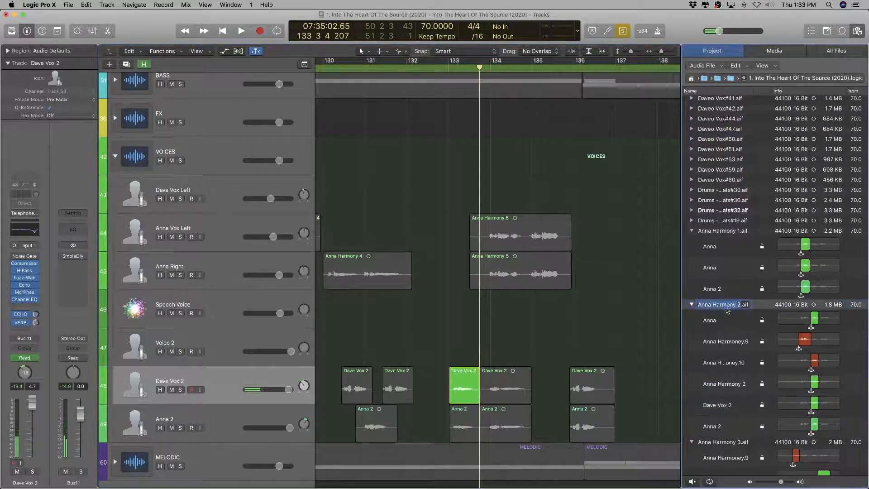
{"action": "left_click", "coordinate": [723, 384]}
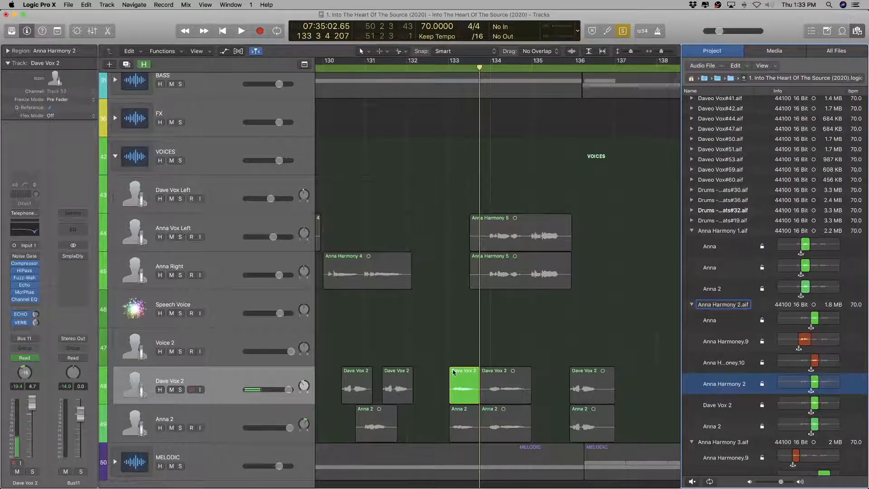
{"action": "left_click", "coordinate": [453, 372]}
{"action": "double_click", "coordinate": [716, 404]}
{"action": "type", "text": "Anna Harmony 2"}
{"action": "key", "text": "Return"}
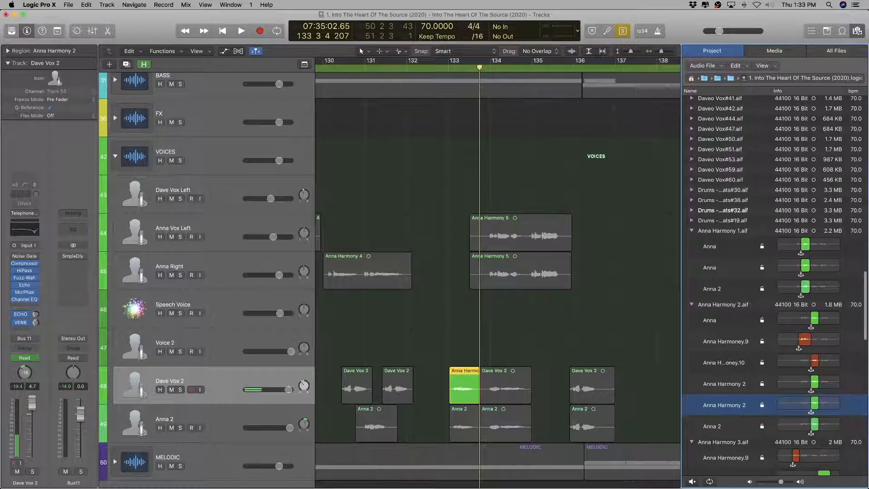
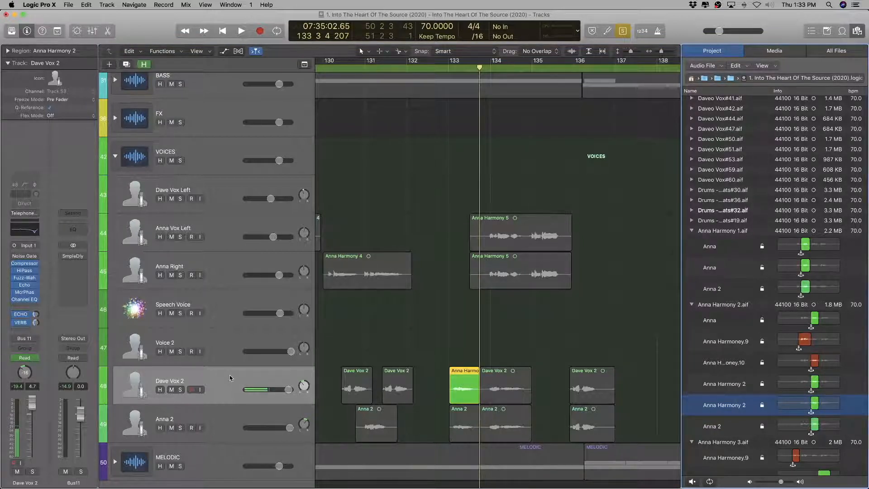
Step: Duplicate the Dave Vox 2 track with its settings, without its regions, directly below the original
{"action": "left_click", "coordinate": [171, 380]}
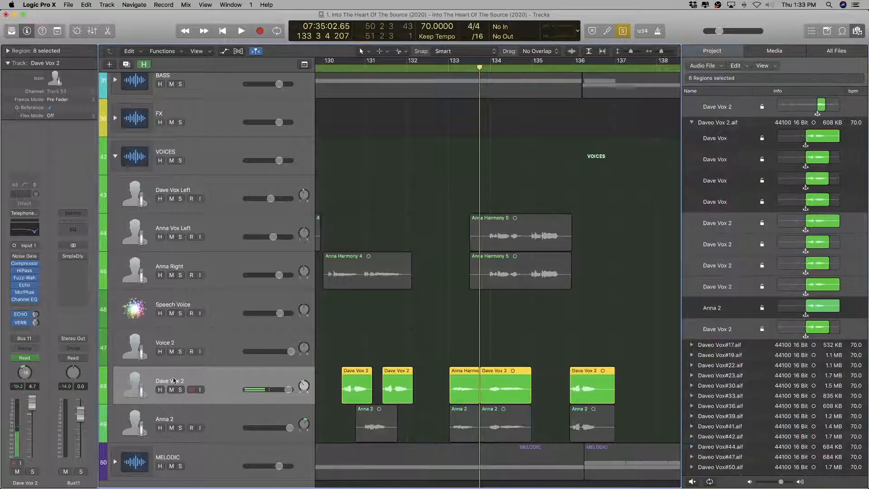
{"action": "key", "text": "super+d"}
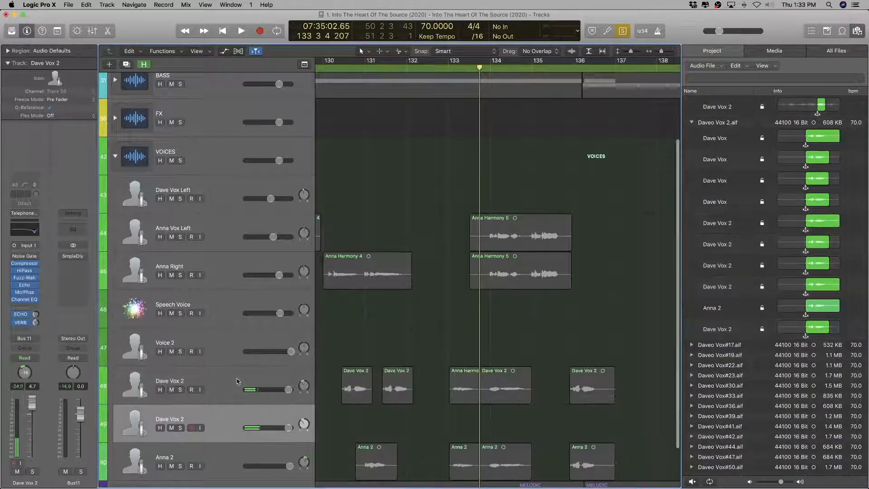
{"action": "scroll", "coordinate": [444, 389], "scroll_direction": "down", "scroll_amount": 1}
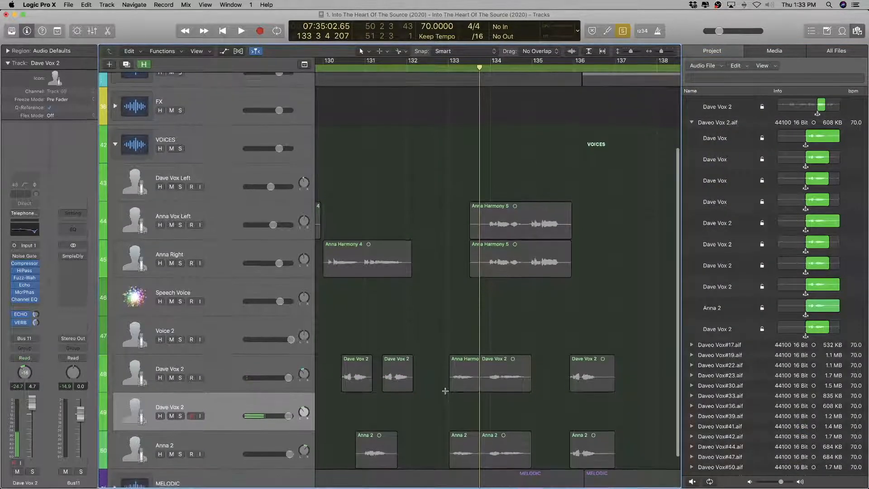
{"action": "scroll", "coordinate": [444, 391], "scroll_direction": "down", "scroll_amount": 2}
{"action": "scroll", "coordinate": [444, 392], "scroll_direction": "up", "scroll_amount": 3}
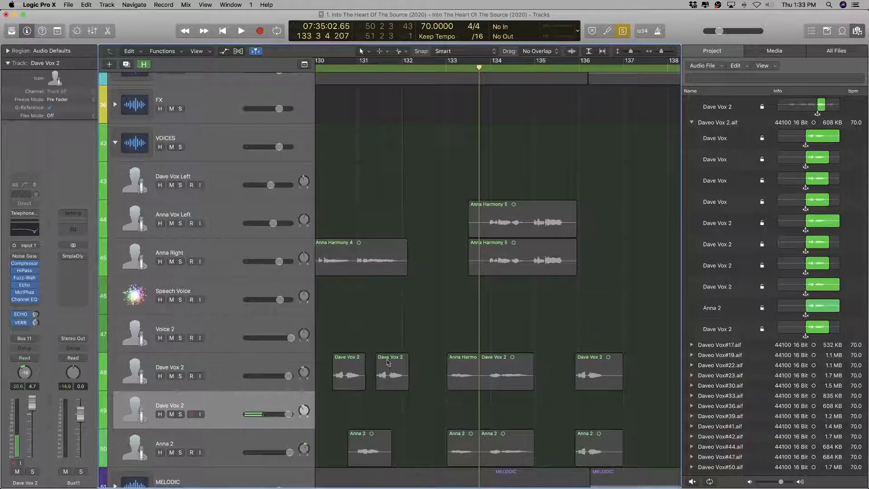
Step: Audition the Anna Harmony 2 region at bar 133 and move it down to the duplicated track at the same position
{"action": "left_click", "coordinate": [387, 362]}
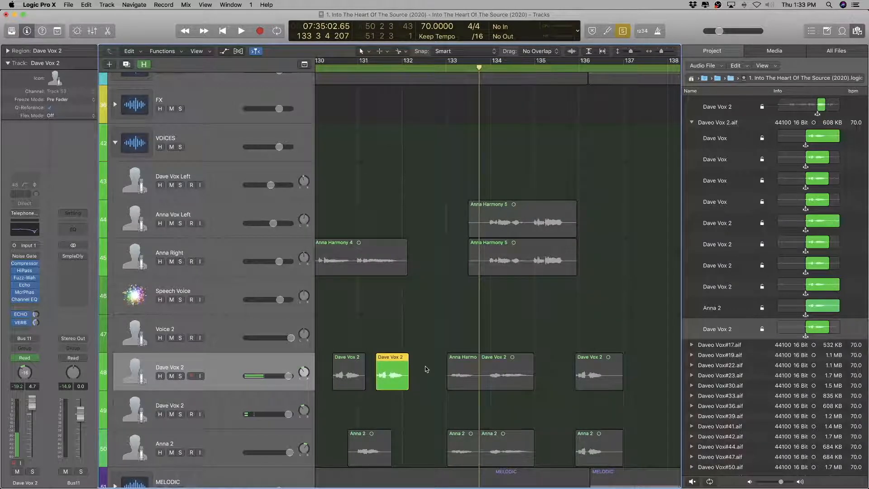
{"action": "left_click", "coordinate": [488, 363]}
{"action": "scroll", "coordinate": [470, 386], "scroll_direction": "down", "scroll_amount": 5}
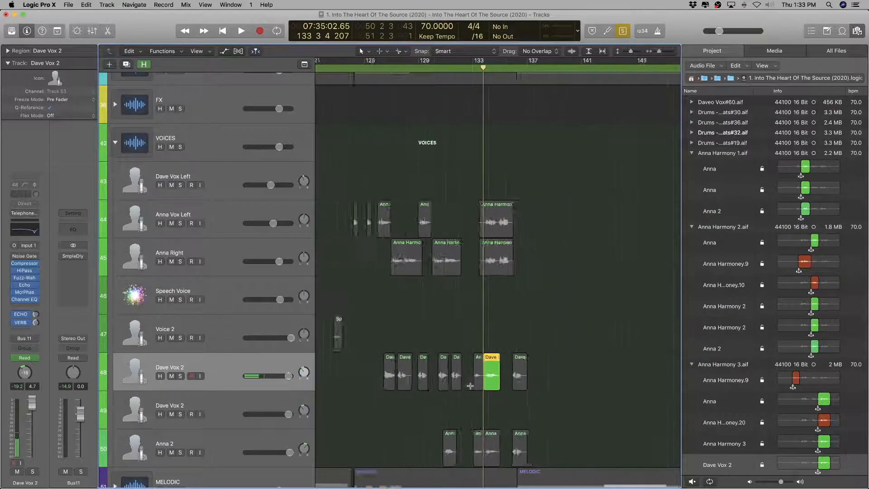
{"action": "scroll", "coordinate": [469, 389], "scroll_direction": "up", "scroll_amount": 5}
{"action": "scroll", "coordinate": [470, 389], "scroll_direction": "down", "scroll_amount": 2}
{"action": "scroll", "coordinate": [469, 389], "scroll_direction": "up", "scroll_amount": 2}
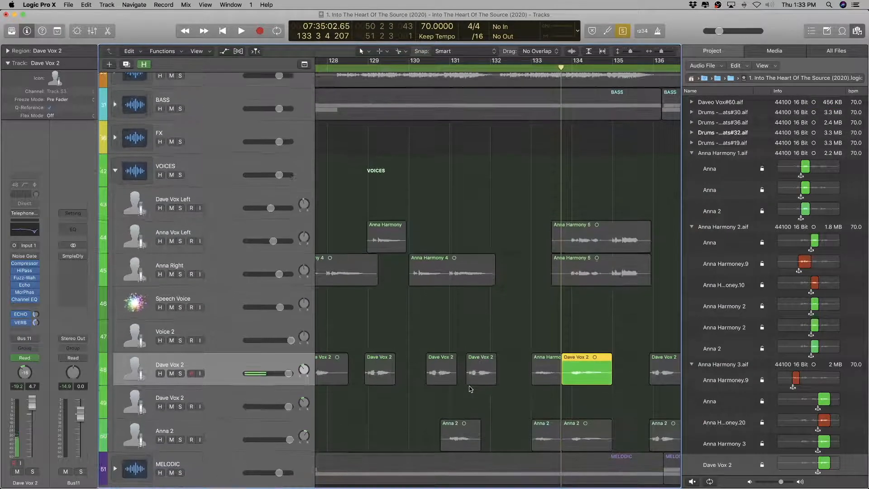
{"action": "left_click", "coordinate": [545, 359]}
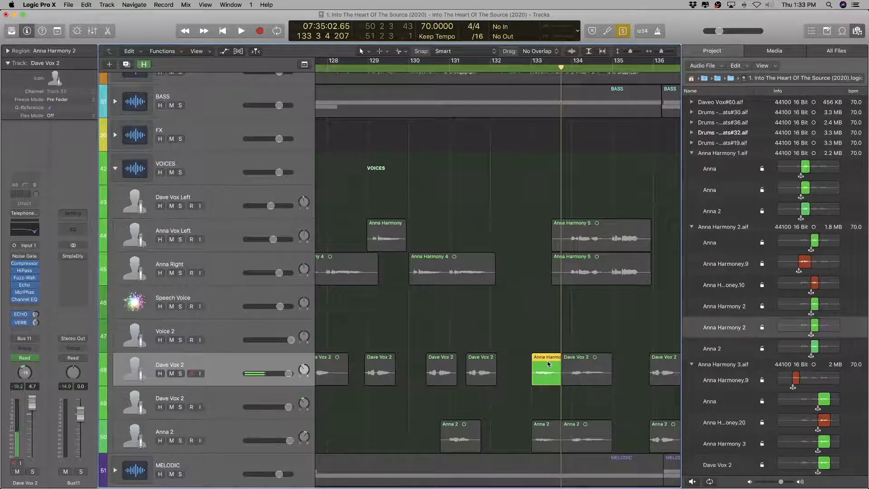
{"action": "key", "text": "shift+space"}
{"action": "left_click_drag", "start_coordinate": [545, 363], "coordinate": [545, 396]}
{"action": "left_click", "coordinate": [498, 167]}
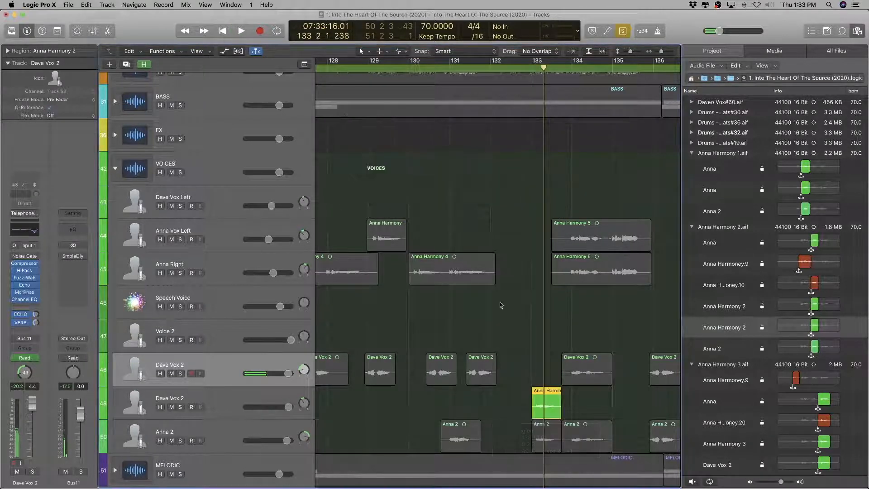
Step: Rename the duplicated track below Dave Vox 2 as Anna Vox 2
{"action": "double_click", "coordinate": [184, 397]}
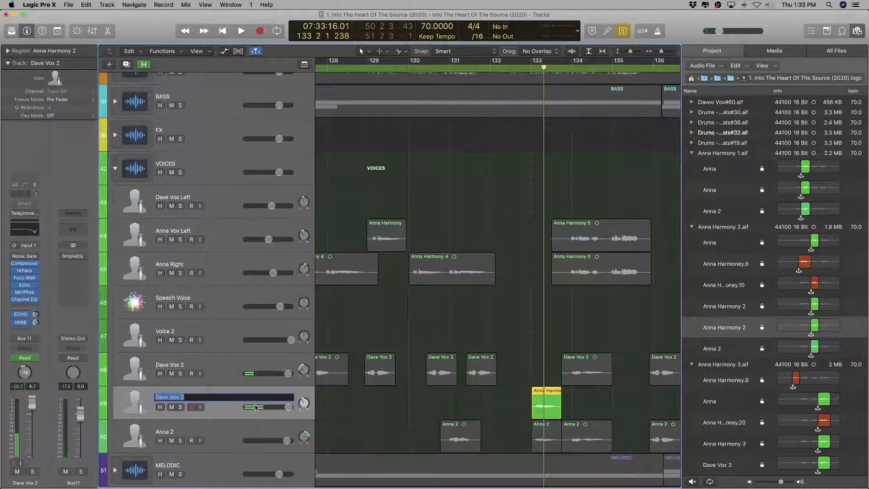
{"action": "key", "text": "Left"}
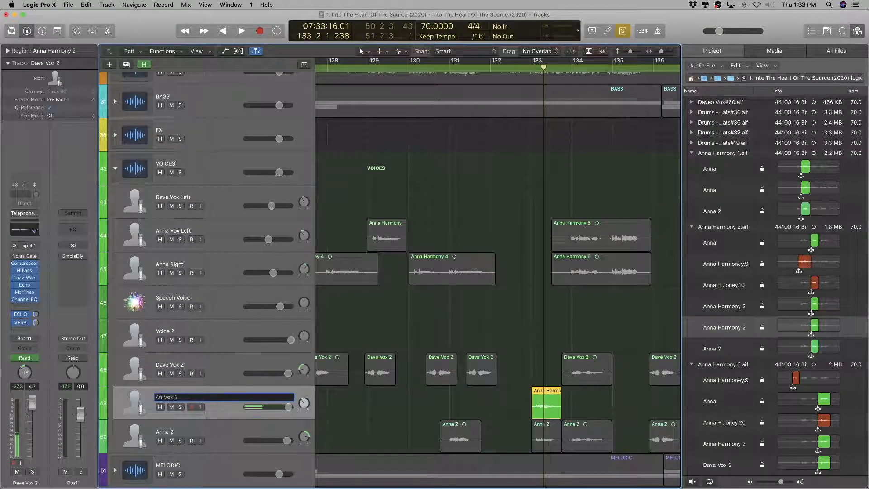
{"action": "type", "text": "Anna"}
{"action": "key", "text": "Return"}
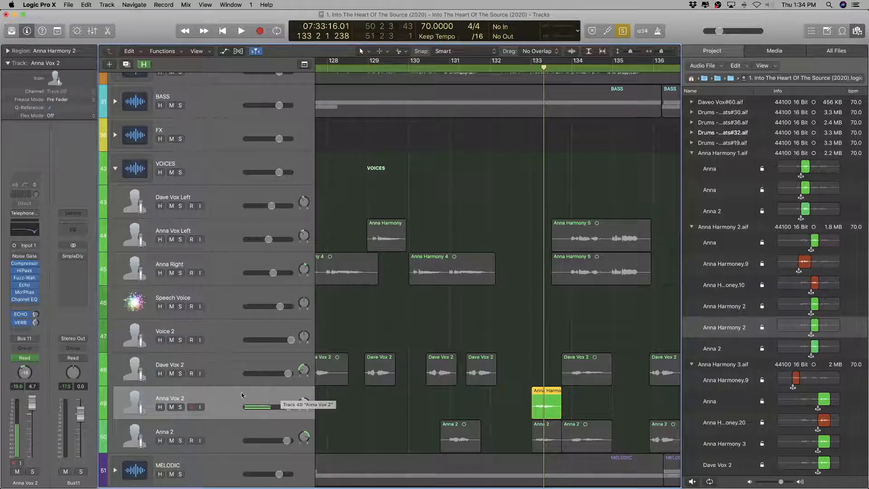
{"action": "double_click", "coordinate": [223, 393]}
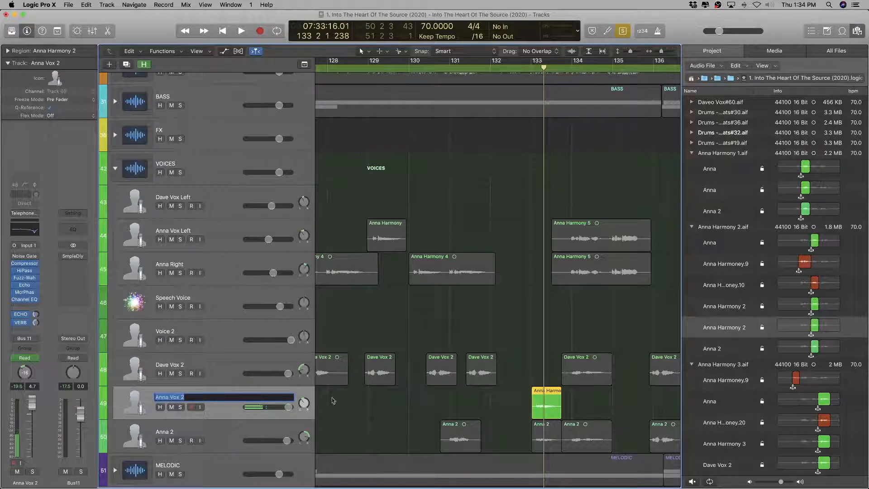
{"action": "left_click", "coordinate": [367, 403]}
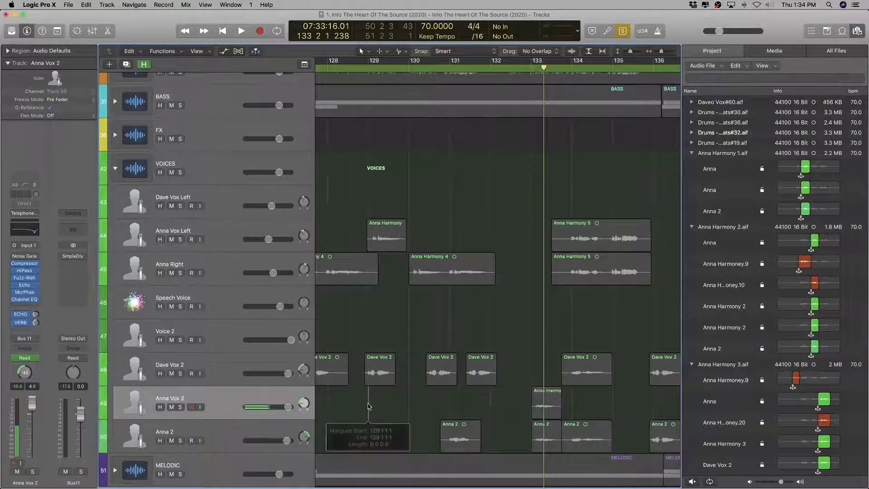
Step: Show track automation, compare the Pan automation of the Anna Vox 2 and Dave Vox 2 tracks, and hide the automation again
{"action": "key", "text": "a"}
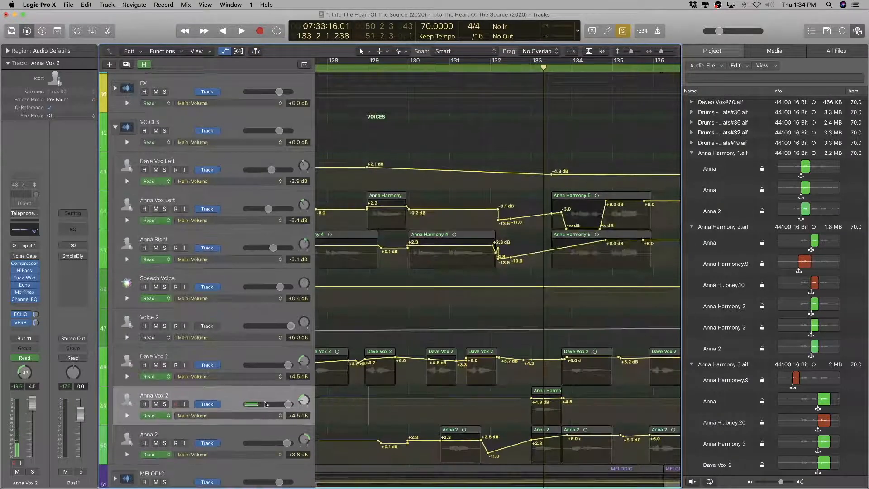
{"action": "left_click", "coordinate": [227, 415]}
{"action": "left_click", "coordinate": [225, 422]}
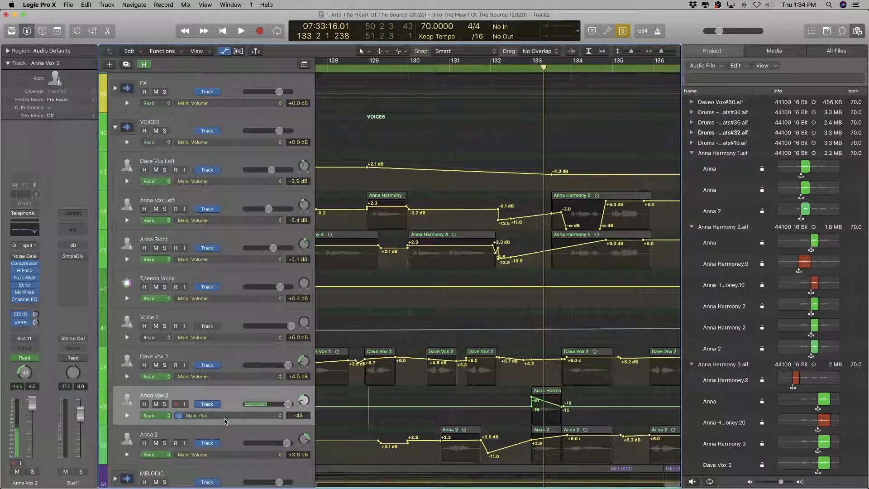
{"action": "left_click", "coordinate": [233, 376]}
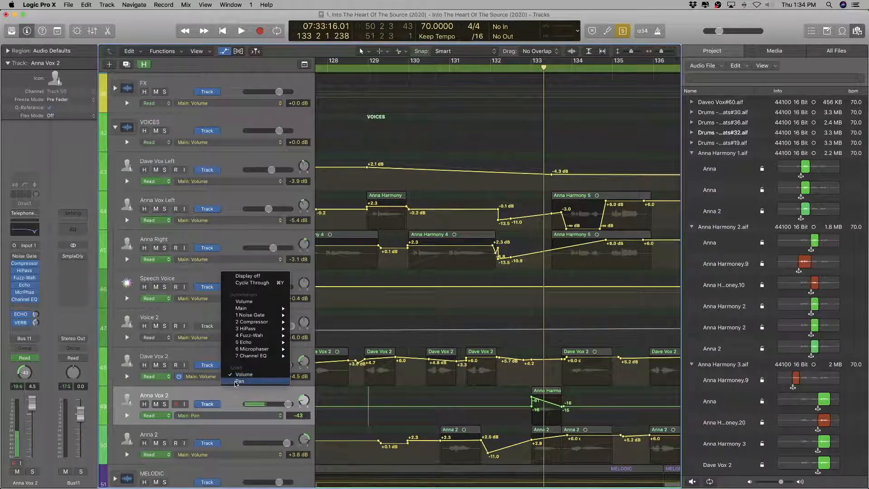
{"action": "left_click", "coordinate": [236, 381]}
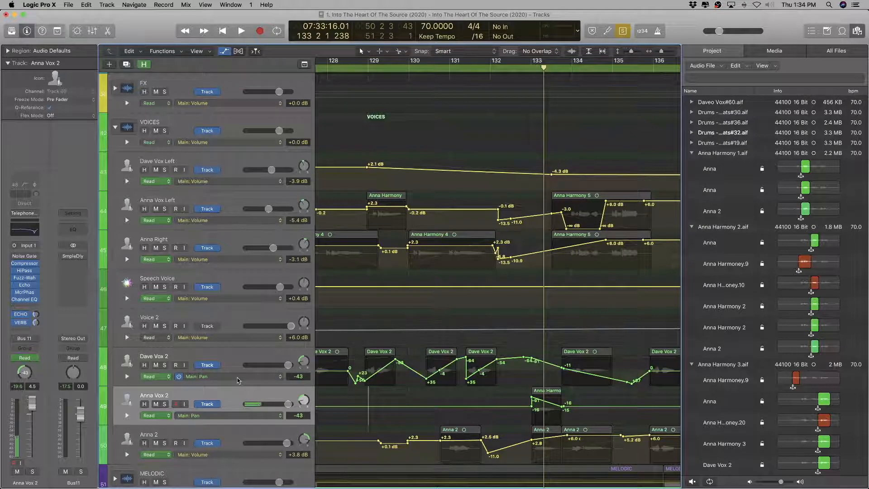
{"action": "key", "text": "a"}
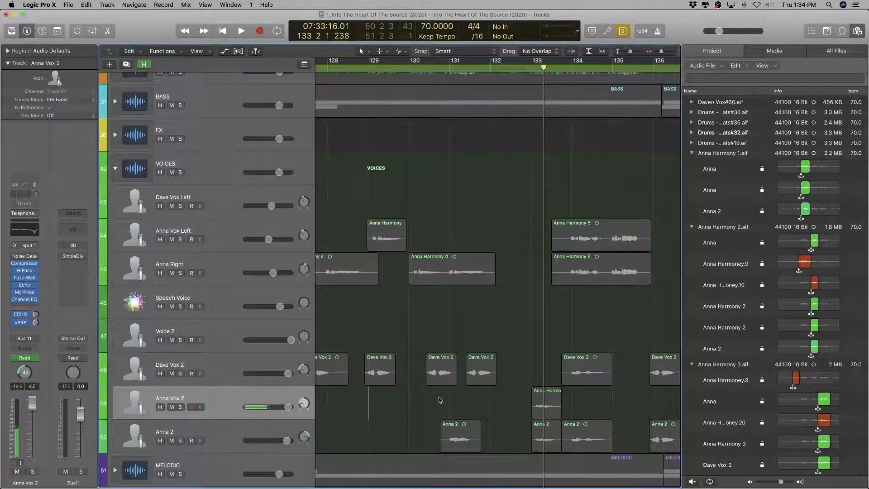
{"action": "key", "text": "a"}
{"action": "key", "text": "a"}
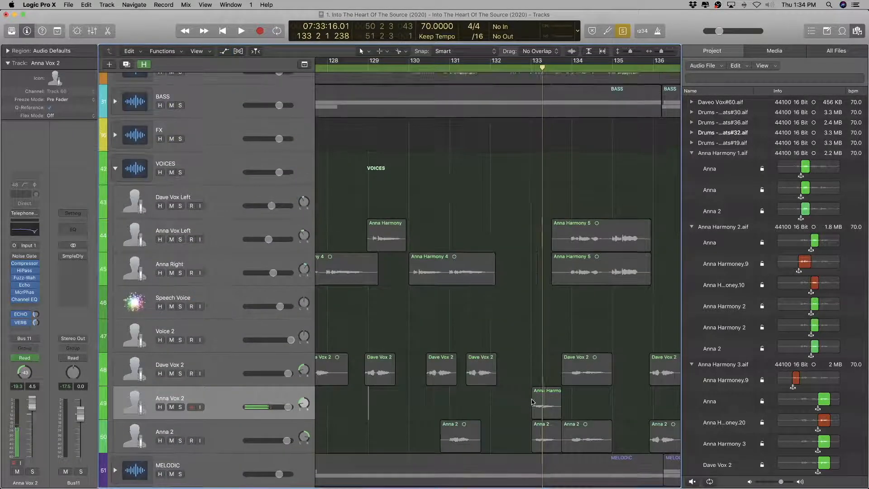
Step: Rename the Dave Vox 2 track's region starting just before bar 134 as Anna Harmony 3 to match its source file
{"action": "scroll", "coordinate": [532, 402], "scroll_direction": "right", "scroll_amount": 3}
{"action": "left_click", "coordinate": [559, 364]}
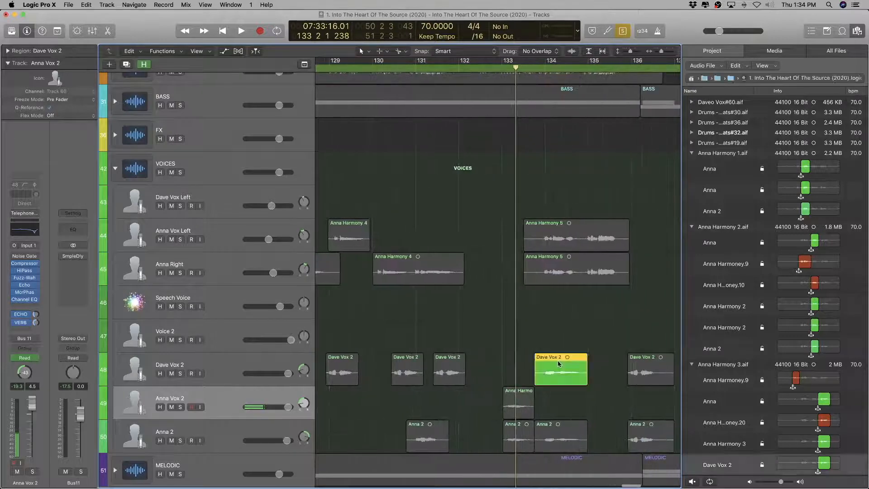
{"action": "scroll", "coordinate": [764, 315], "scroll_direction": "down", "scroll_amount": 5}
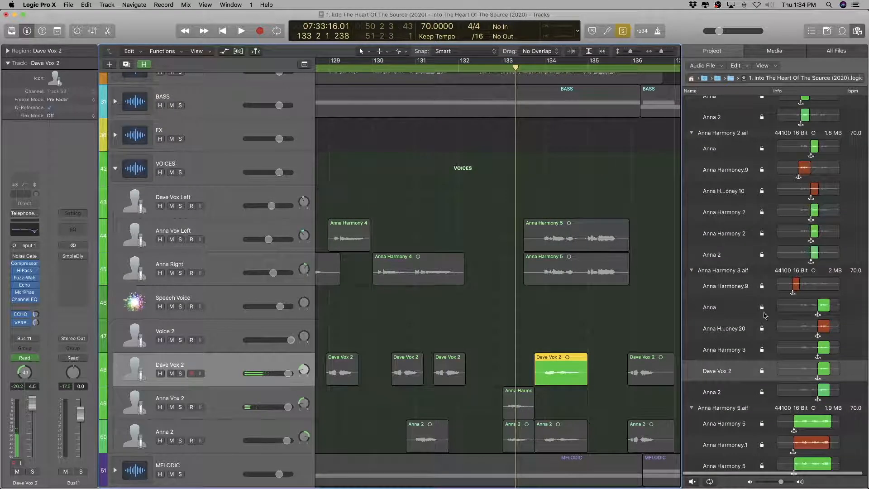
{"action": "double_click", "coordinate": [736, 271]}
{"action": "key", "text": "super+c"}
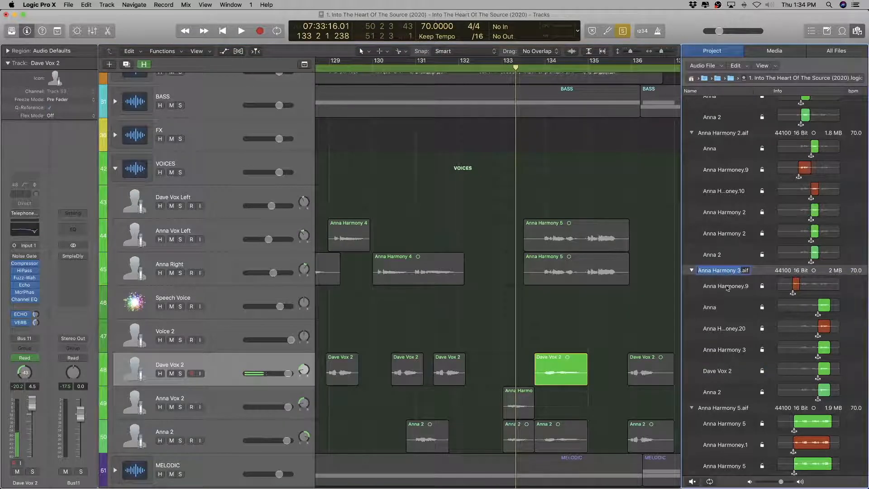
{"action": "left_click", "coordinate": [569, 366]}
{"action": "double_click", "coordinate": [731, 370]}
{"action": "key", "text": "super+v"}
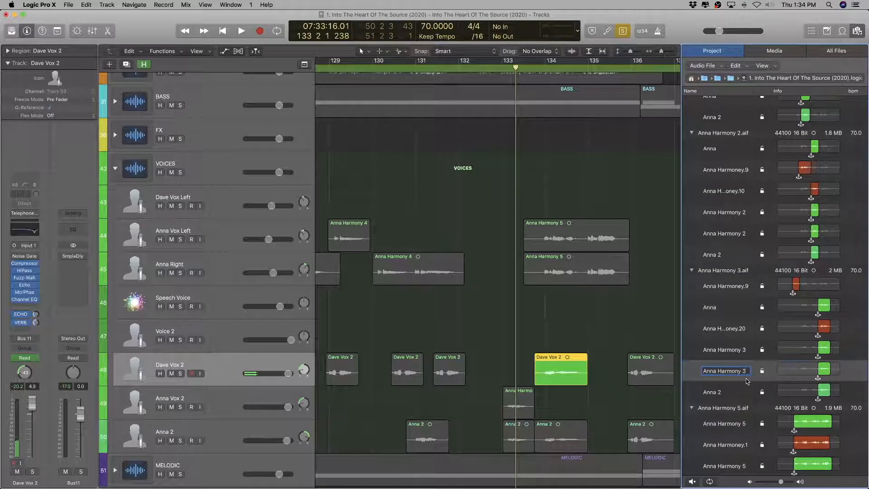
{"action": "key", "text": "Return"}
Step: Move the Anna Harmony 3 region down to the Anna Vox 2 track at the same position, including its track automation
{"action": "scroll", "coordinate": [438, 372], "scroll_direction": "right", "scroll_amount": 5}
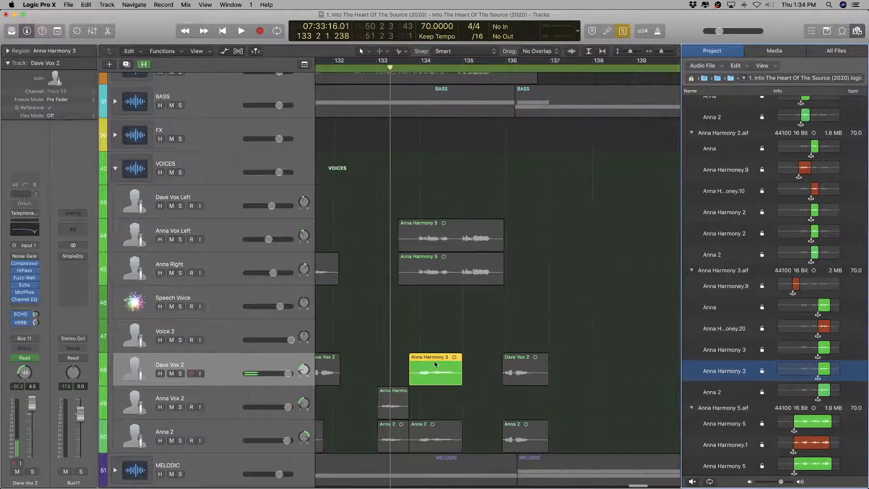
{"action": "left_click_drag", "start_coordinate": [436, 364], "coordinate": [435, 398]}
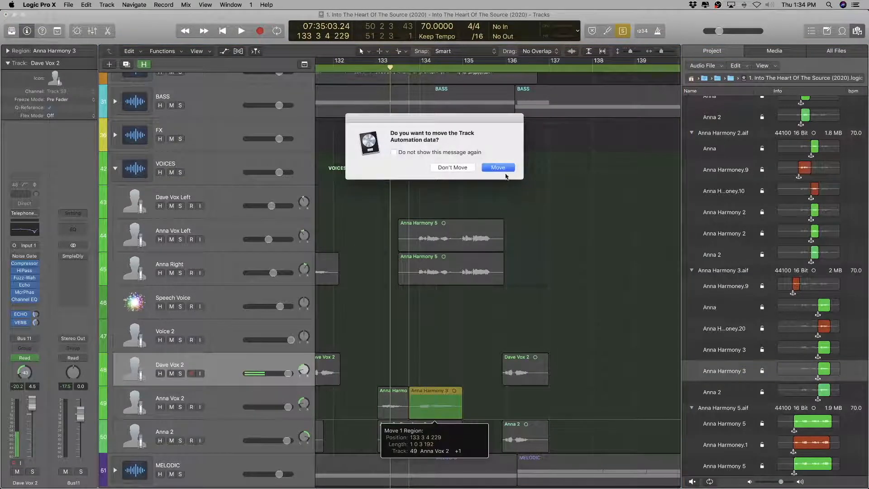
{"action": "left_click", "coordinate": [504, 170]}
Step: Check the source file of the Dave Vox 2 track's last region, near bar 136, in the project audio list
{"action": "left_click", "coordinate": [533, 360]}
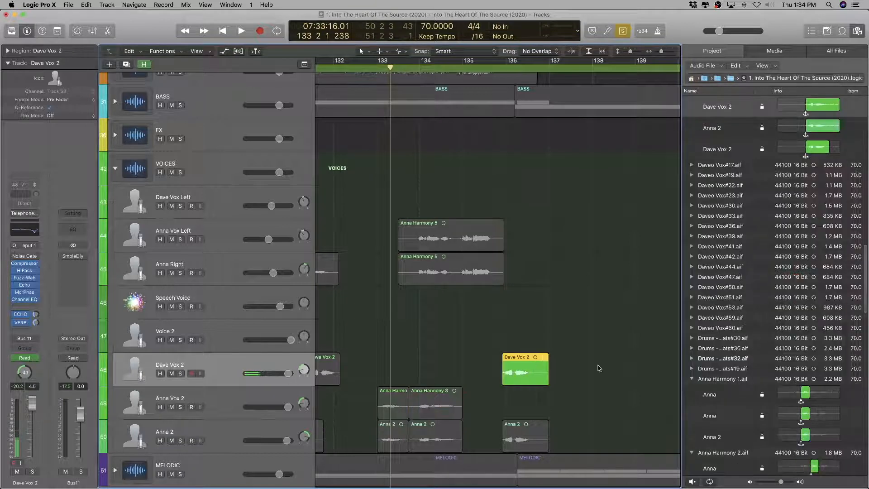
{"action": "scroll", "coordinate": [803, 378], "scroll_direction": "up", "scroll_amount": 5}
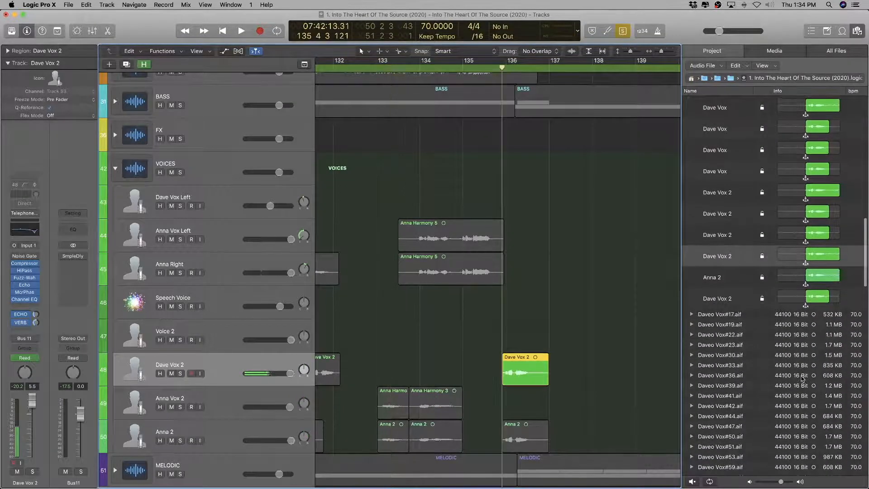
{"action": "scroll", "coordinate": [804, 297], "scroll_direction": "up", "scroll_amount": 6}
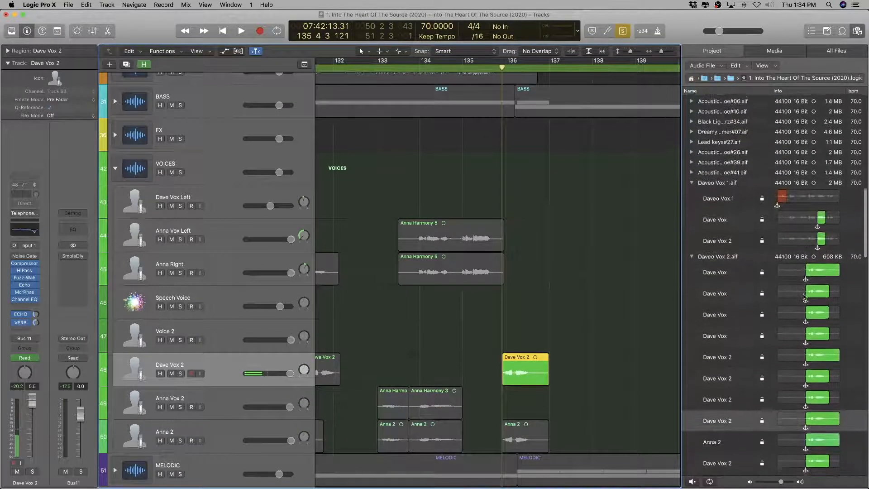
{"action": "scroll", "coordinate": [805, 297], "scroll_direction": "down", "scroll_amount": 1}
{"action": "scroll", "coordinate": [721, 388], "scroll_direction": "down", "scroll_amount": 3}
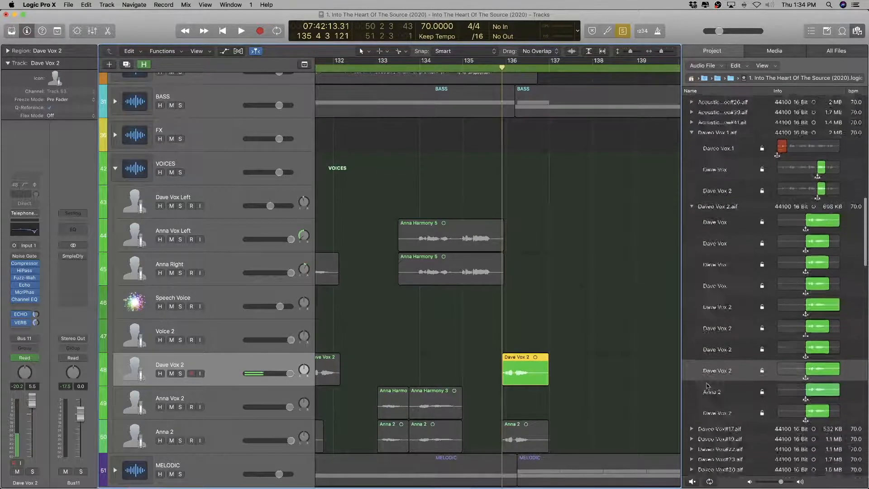
{"action": "key", "text": "super+Left"}
{"action": "key", "text": "super+Left"}
{"action": "key", "text": "super+Left"}
{"action": "key", "text": "super+Right"}
{"action": "key", "text": "super+Right"}
{"action": "key", "text": "super+Right"}
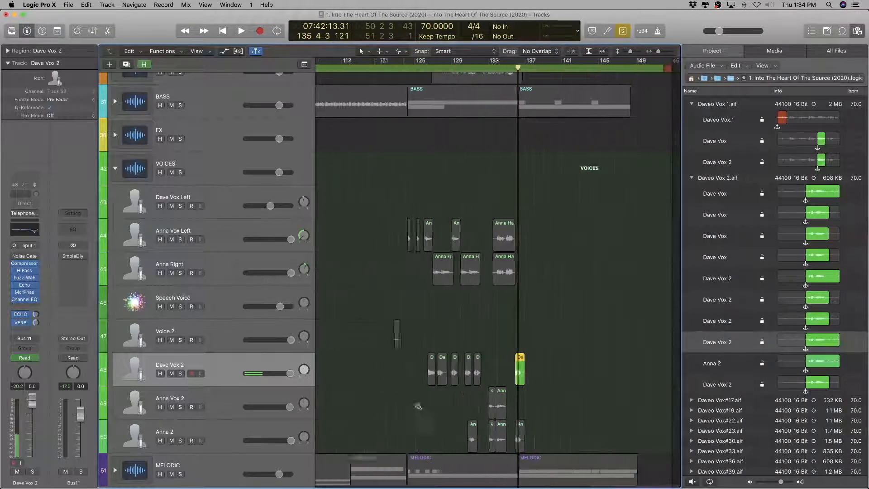
Step: Rename the first region on the Anna 2 track, near bar 131, as Anna Harmony 1 to match its source file
{"action": "left_click", "coordinate": [254, 431]}
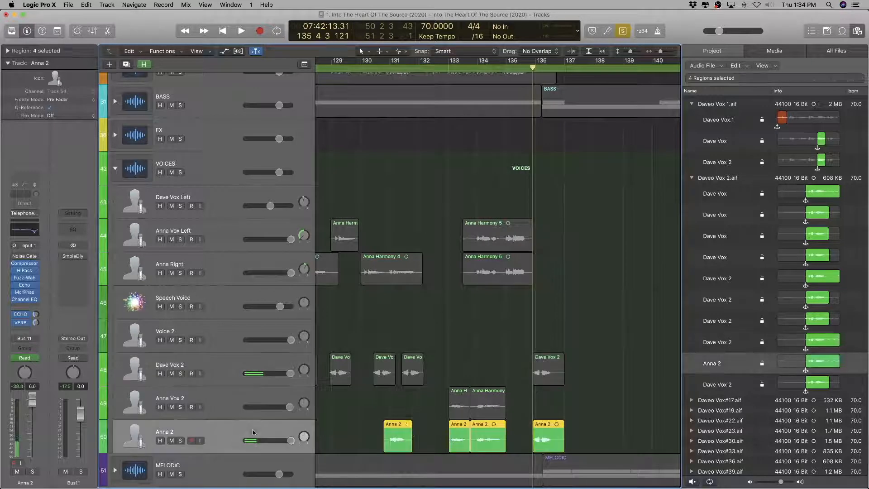
{"action": "left_click", "coordinate": [386, 432]}
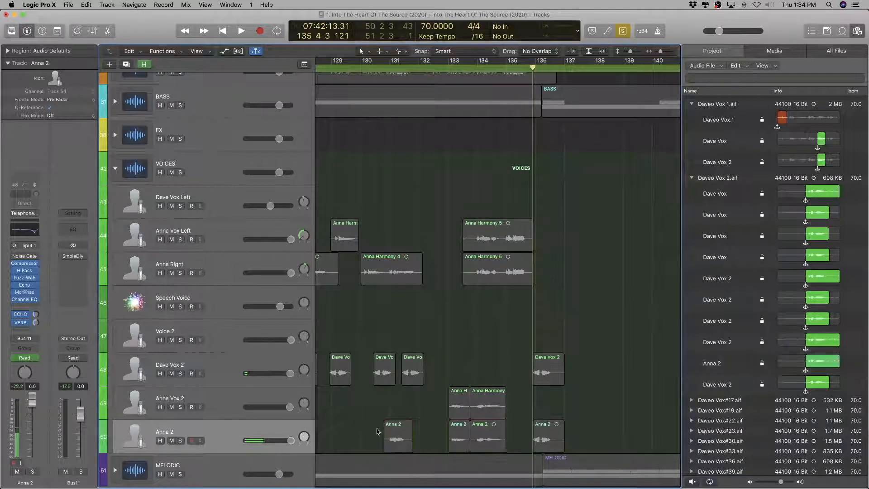
{"action": "scroll", "coordinate": [749, 432], "scroll_direction": "down", "scroll_amount": 5}
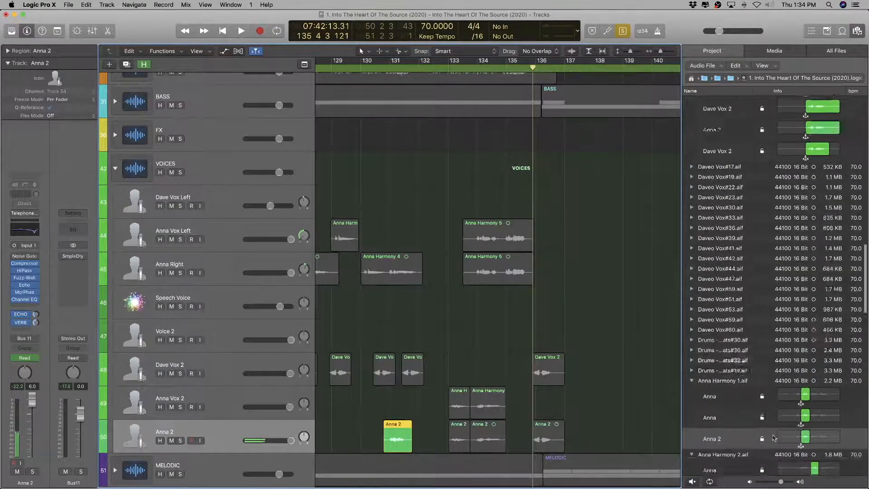
{"action": "double_click", "coordinate": [714, 318]}
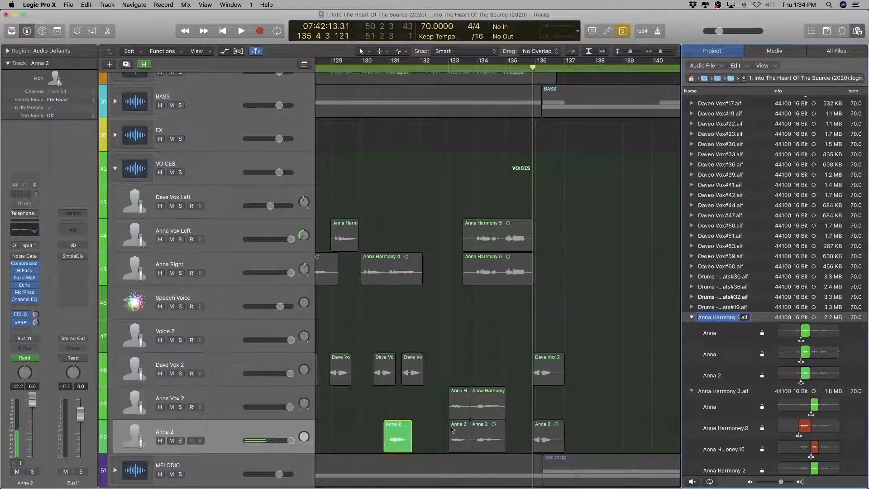
{"action": "double_click", "coordinate": [709, 377]}
{"action": "type", "text": "Anna Harmony 1"}
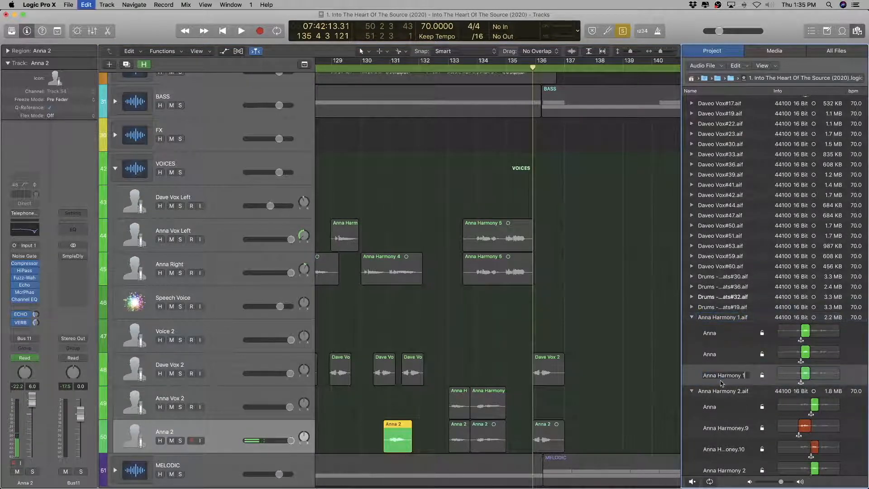
{"action": "key", "text": "Return"}
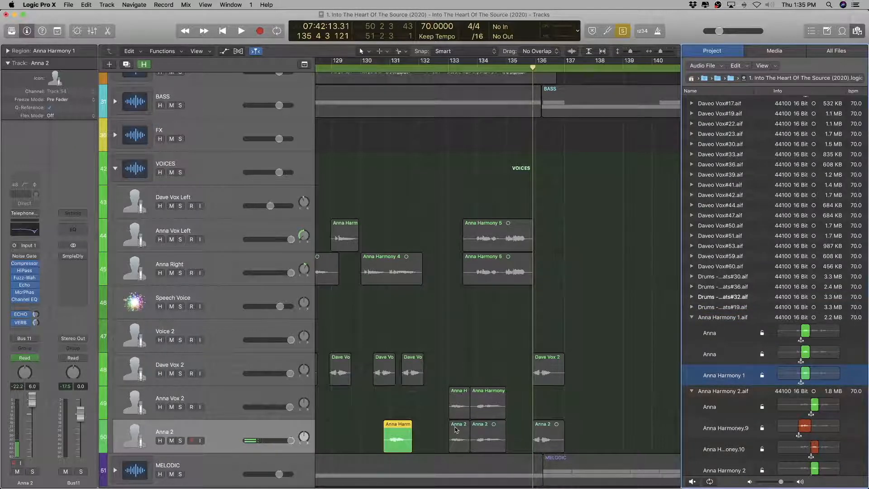
Step: Rename the source audio file Anna Harmony 1.aif as Anna 1.aif
{"action": "double_click", "coordinate": [727, 320]}
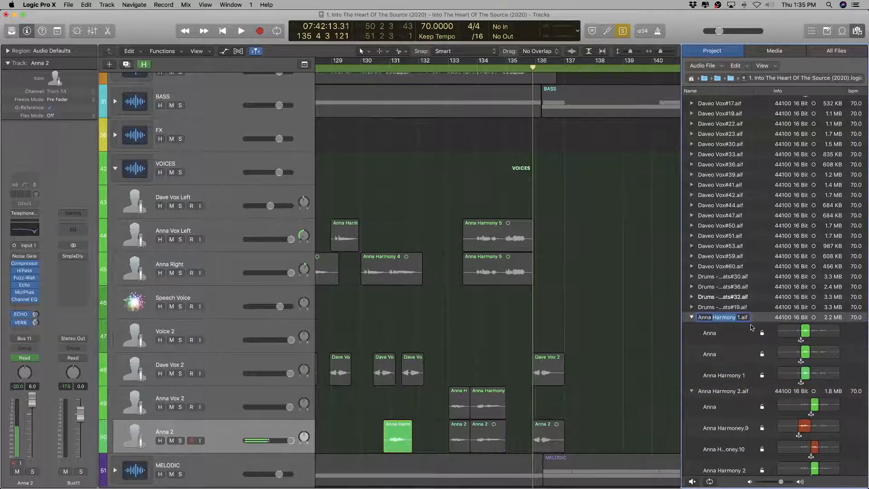
{"action": "scroll", "coordinate": [751, 326], "scroll_direction": "up", "scroll_amount": 1}
{"action": "scroll", "coordinate": [445, 436], "scroll_direction": "up", "scroll_amount": 5}
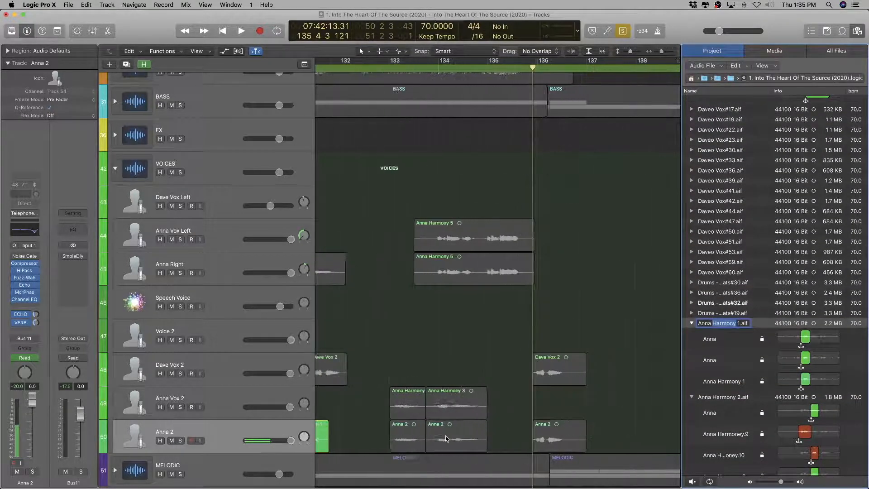
{"action": "scroll", "coordinate": [443, 438], "scroll_direction": "left", "scroll_amount": 5}
{"action": "scroll", "coordinate": [436, 438], "scroll_direction": "down", "scroll_amount": 3}
{"action": "scroll", "coordinate": [431, 438], "scroll_direction": "down", "scroll_amount": 2}
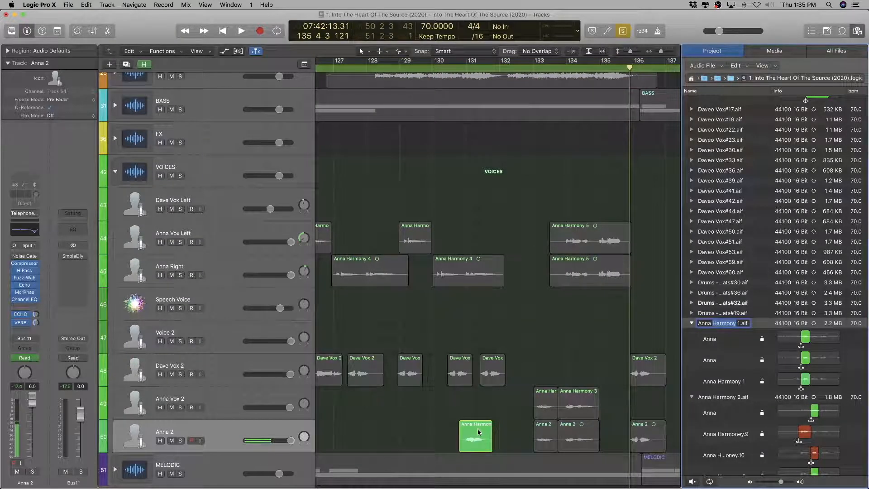
{"action": "key", "text": "BackSpace"}
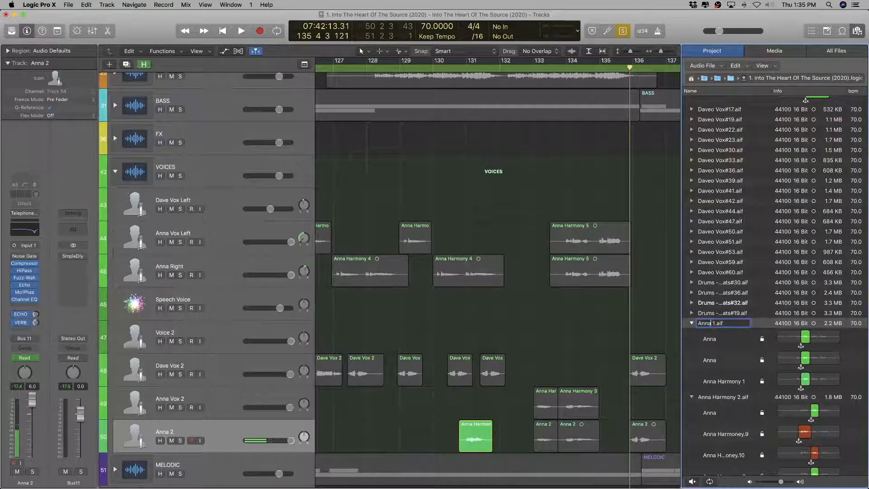
{"action": "key", "text": "Return"}
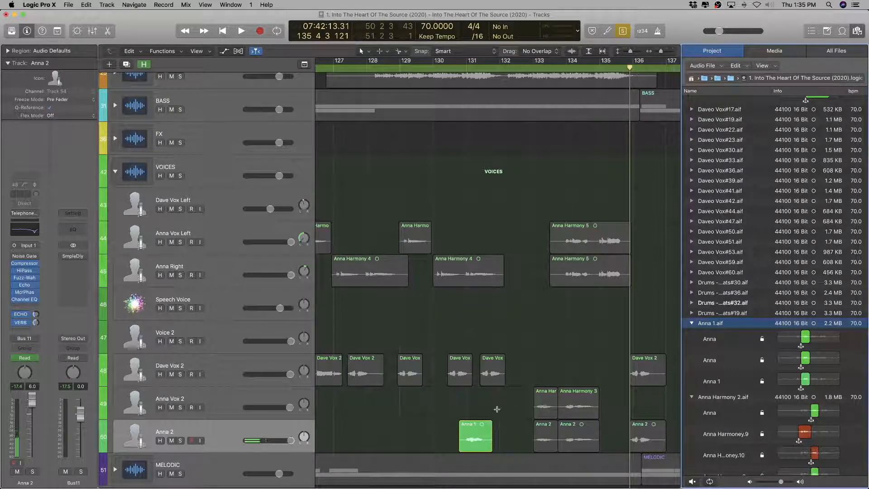
Step: Check the source files of the Anna 2 track's regions near bars 131, 133 and 134 in the project audio list
{"action": "left_click", "coordinate": [476, 433]}
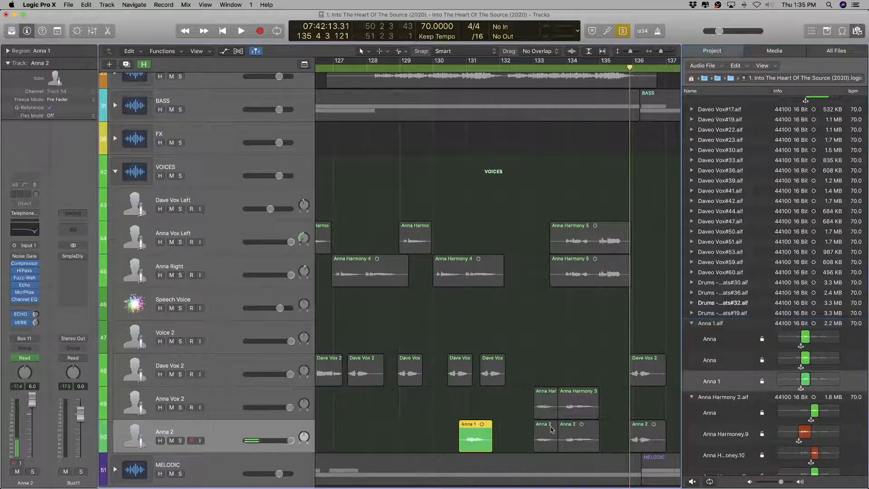
{"action": "left_click", "coordinate": [551, 429]}
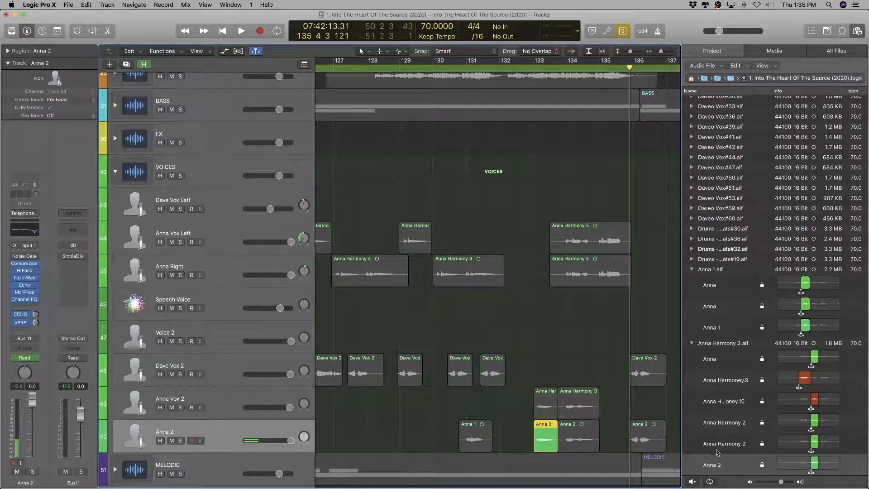
{"action": "scroll", "coordinate": [718, 443], "scroll_direction": "down", "scroll_amount": 2}
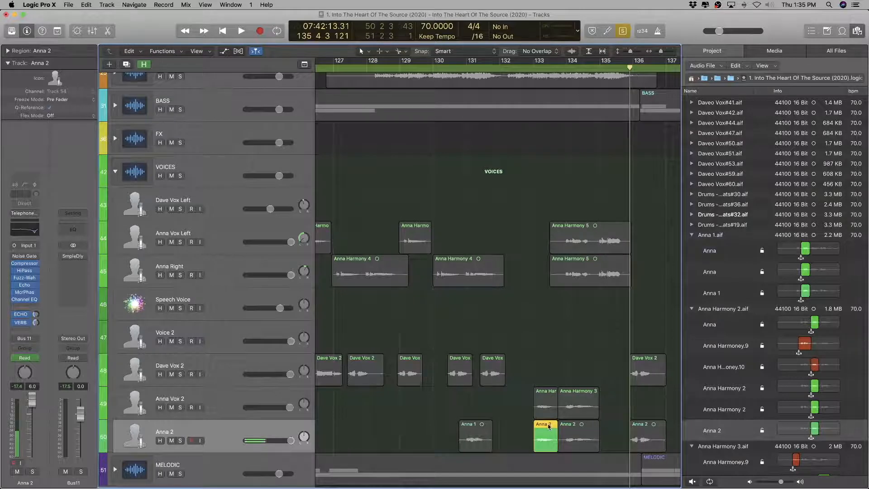
{"action": "left_click", "coordinate": [577, 427]}
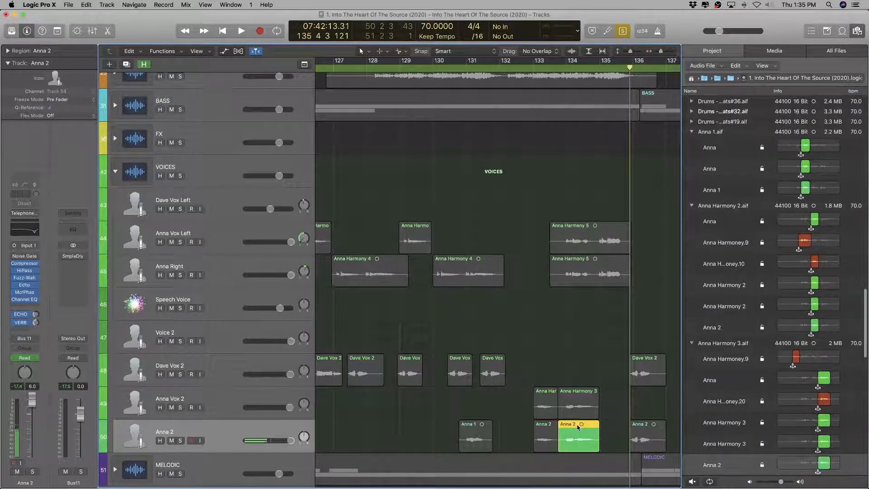
{"action": "scroll", "coordinate": [726, 398], "scroll_direction": "down", "scroll_amount": 5}
{"action": "scroll", "coordinate": [727, 408], "scroll_direction": "down", "scroll_amount": 1}
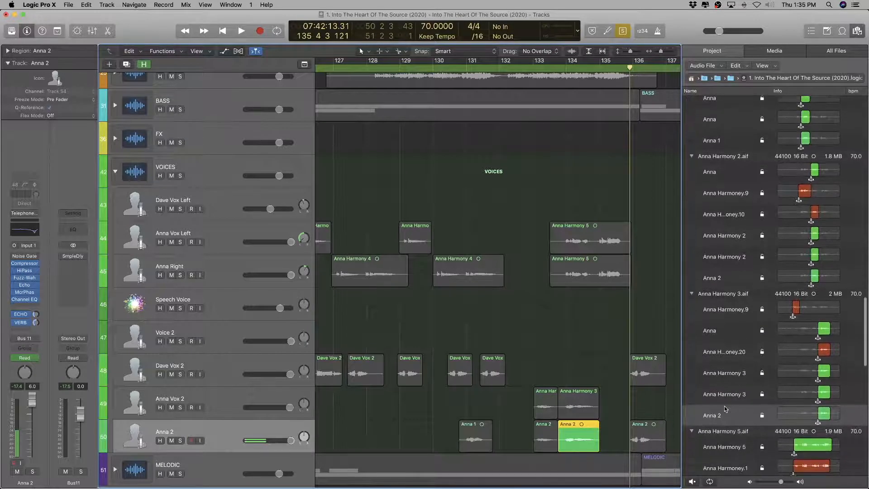
{"action": "scroll", "coordinate": [731, 383], "scroll_direction": "down", "scroll_amount": 2}
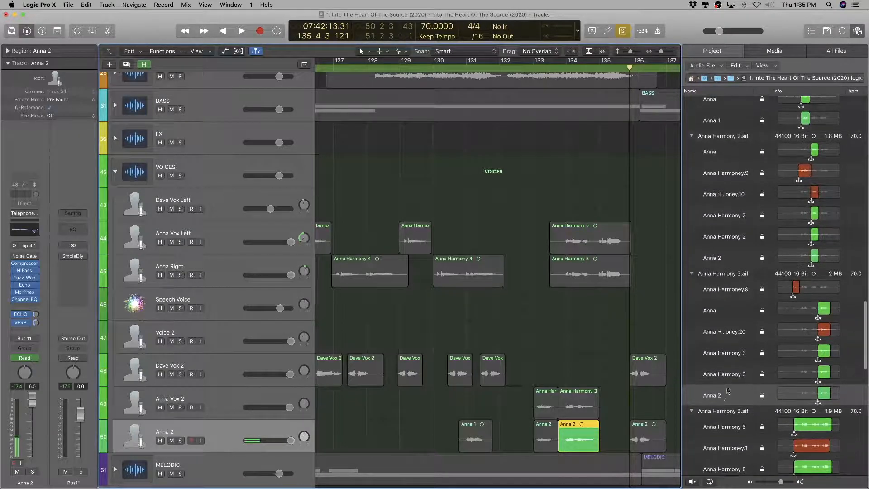
Step: Rename the Anna 2 region under Anna Harmony 3.aif, near bar 134, as Anna 4
{"action": "double_click", "coordinate": [724, 396]}
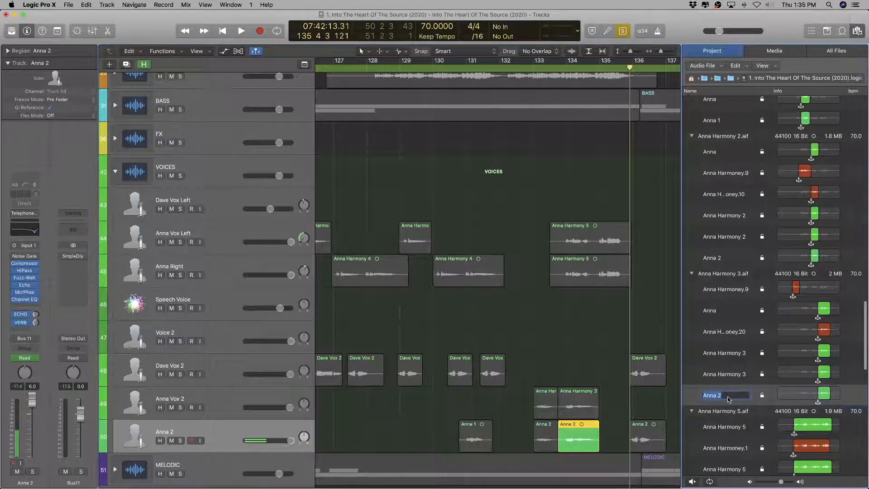
{"action": "key", "text": "Right"}
{"action": "type", "text": "4"}
{"action": "key", "text": "Return"}
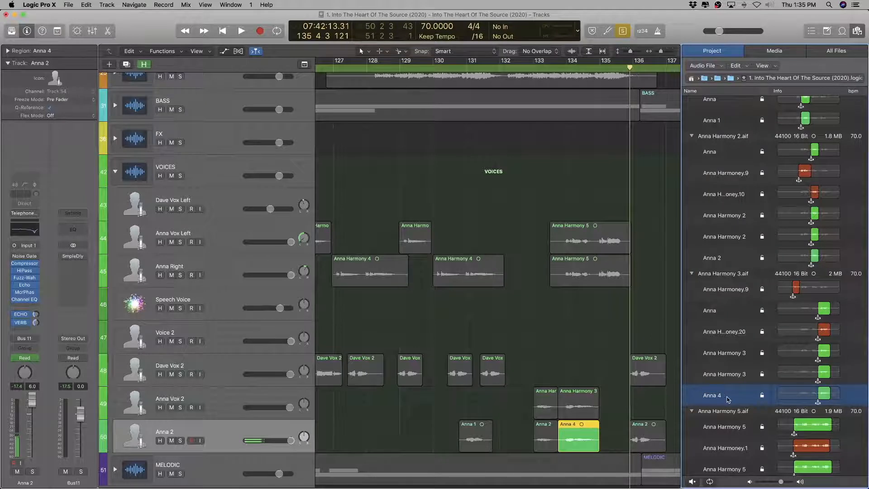
Step: Correct the name of the Anna 4 region under Anna Harmony 3.aif to Anna 3
{"action": "double_click", "coordinate": [723, 396]}
{"action": "key", "text": "Right"}
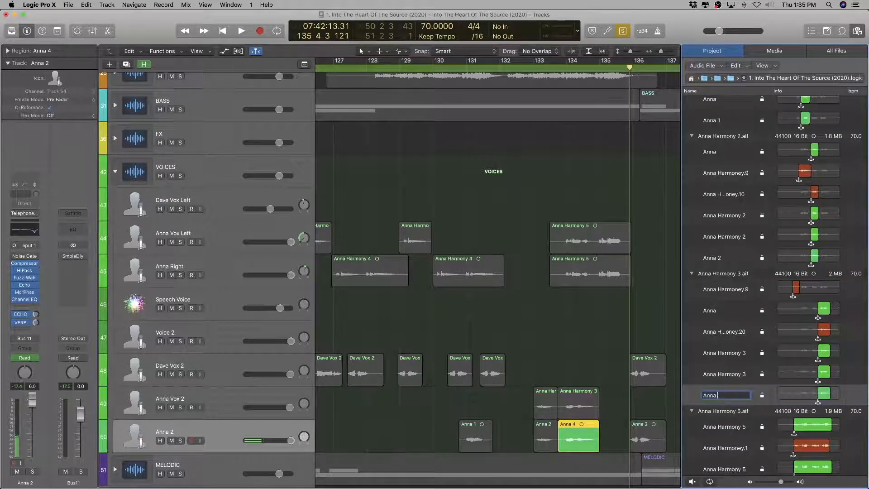
{"action": "key", "text": "Return"}
Step: Check the source file of the Anna 2 track's last region, near bar 136, and play that passage
{"action": "scroll", "coordinate": [518, 418], "scroll_direction": "right", "scroll_amount": 3}
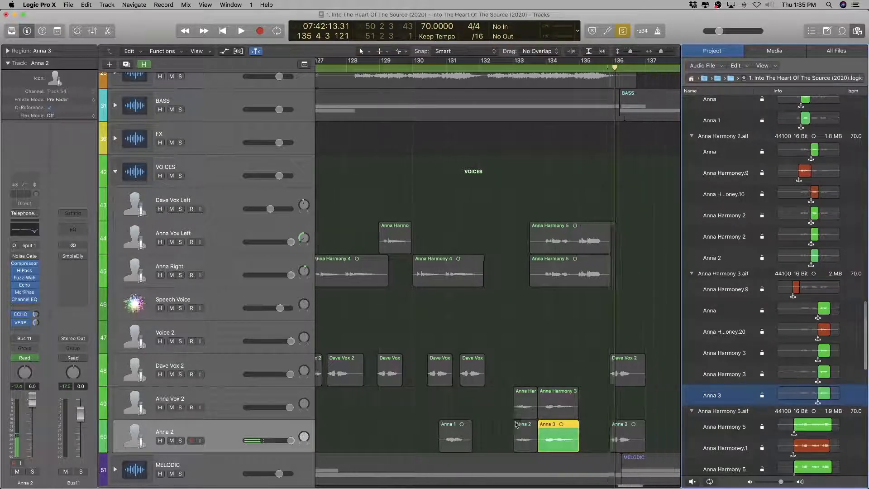
{"action": "left_click", "coordinate": [563, 430]}
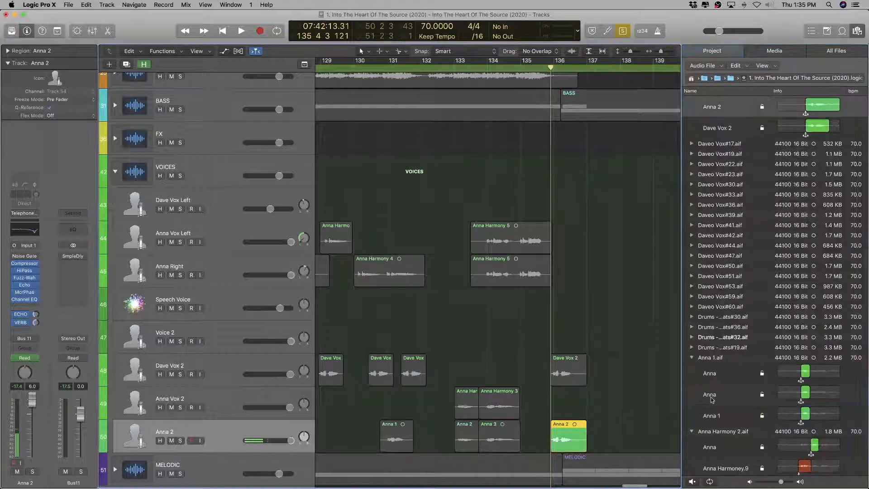
{"action": "scroll", "coordinate": [699, 301], "scroll_direction": "up", "scroll_amount": 2}
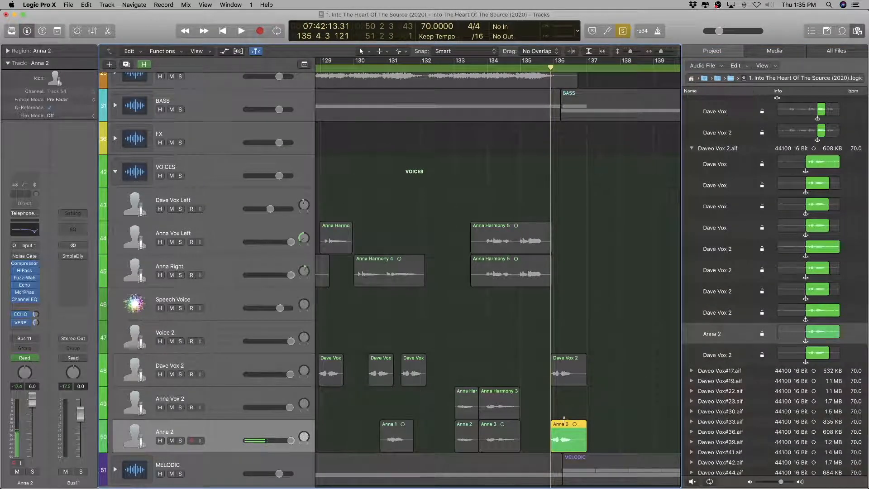
{"action": "scroll", "coordinate": [564, 418], "scroll_direction": "down", "scroll_amount": 2}
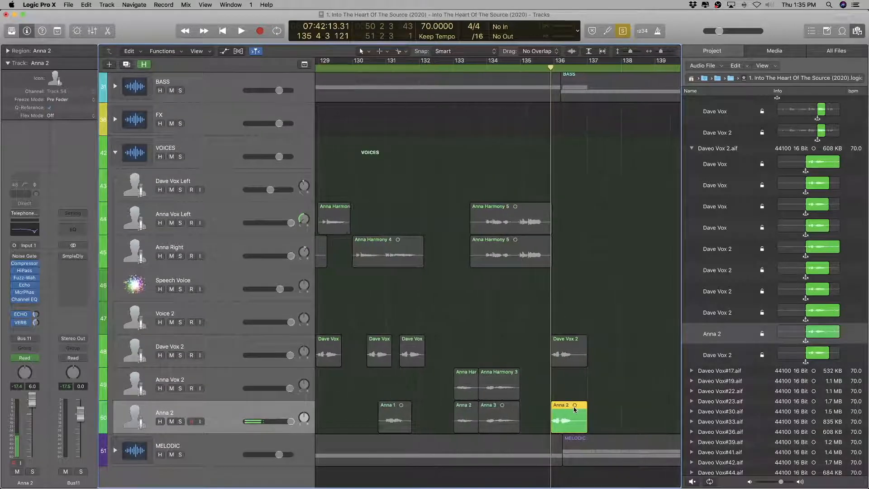
{"action": "key", "text": "space"}
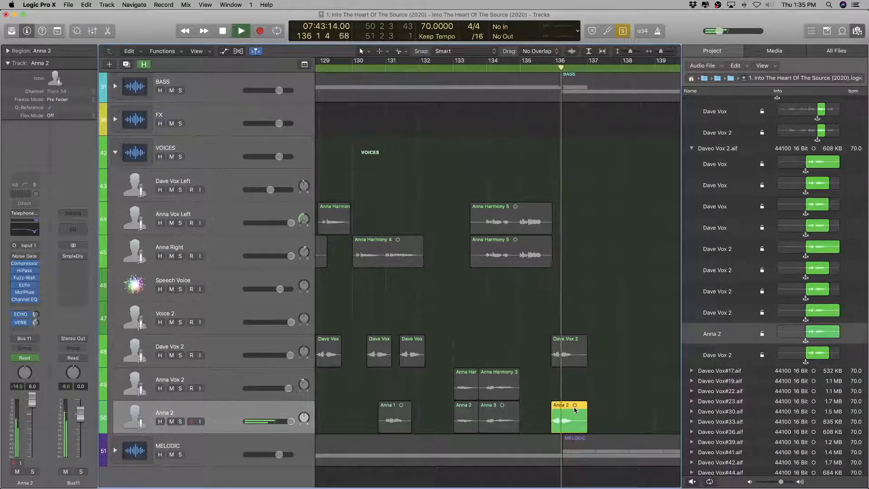
{"action": "key", "text": "space"}
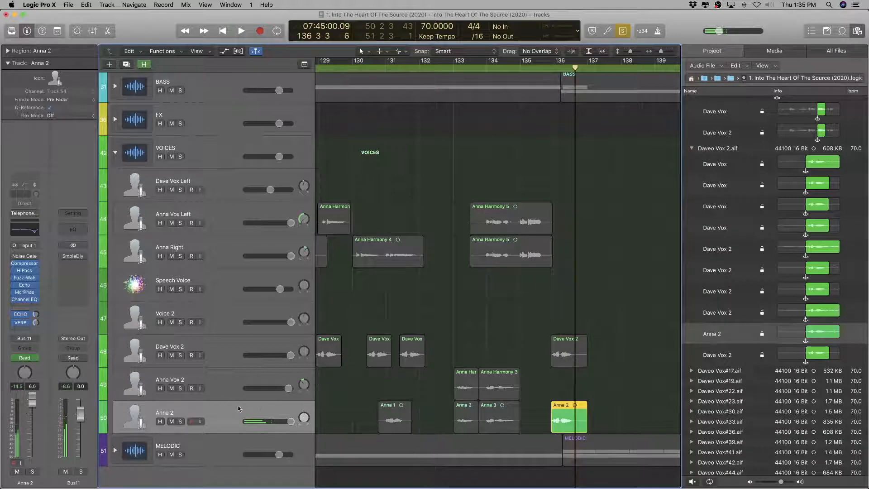
Step: Add a duplicate of the Anna 2 track and move the region near bar 136 down to it, including its track automation
{"action": "key", "text": "super+Left"}
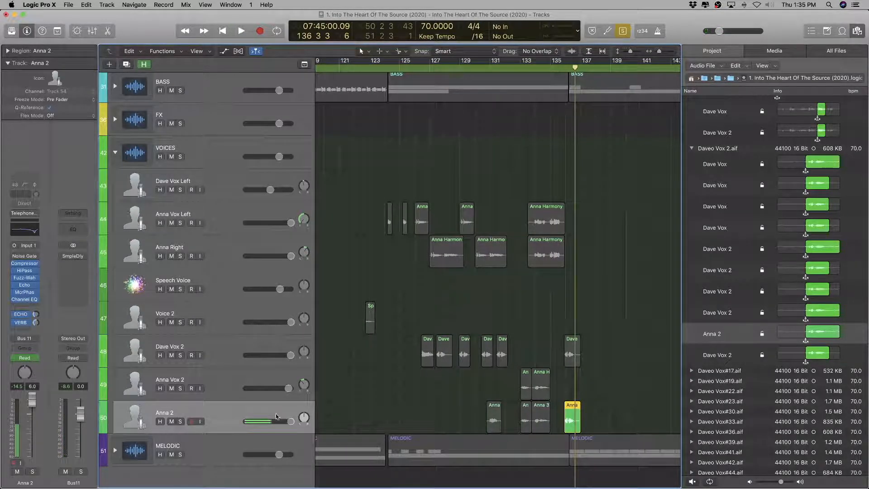
{"action": "key", "text": "super+d"}
{"action": "left_click_drag", "start_coordinate": [577, 413], "coordinate": [576, 445]}
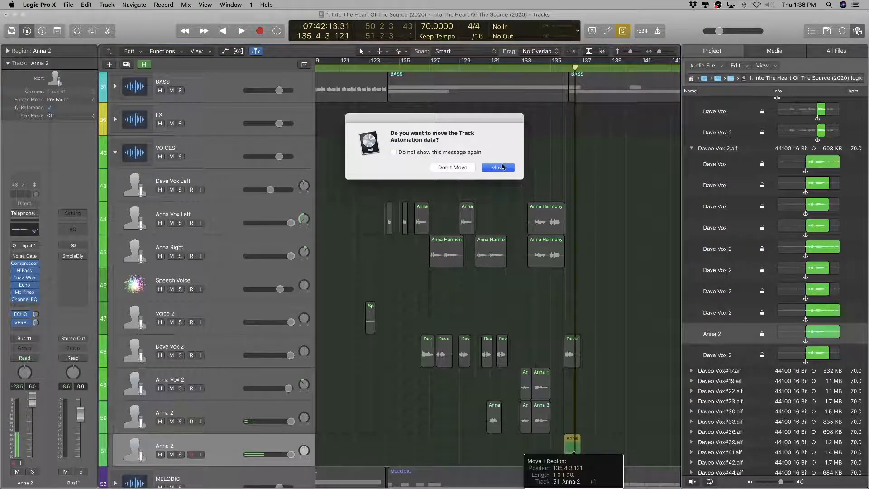
{"action": "left_click", "coordinate": [498, 167]}
Step: Rename the Anna 2 region under Daveo Vox 2.aif as Daveo Vox 2, using the source file's name
{"action": "left_click", "coordinate": [720, 341]}
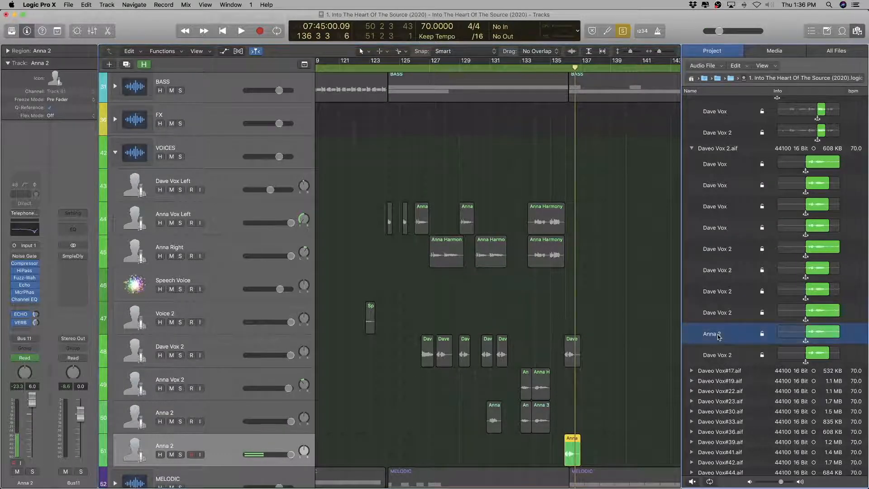
{"action": "left_click", "coordinate": [717, 149]}
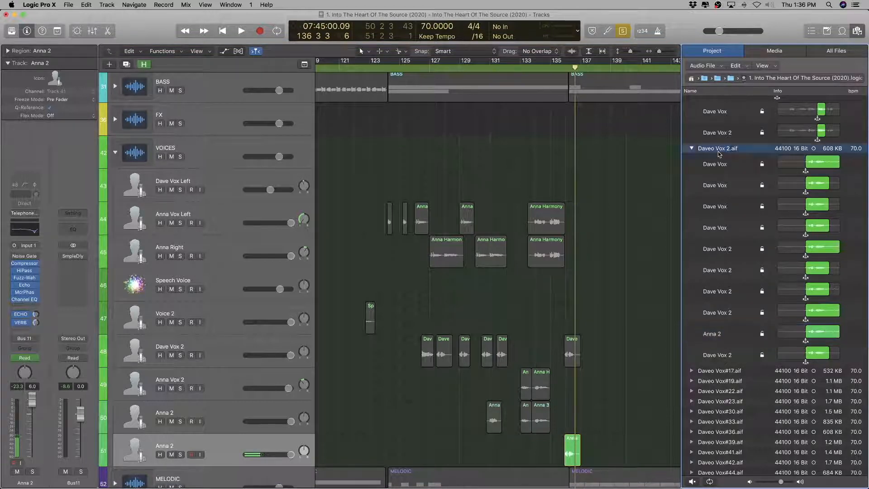
{"action": "left_click", "coordinate": [717, 149]}
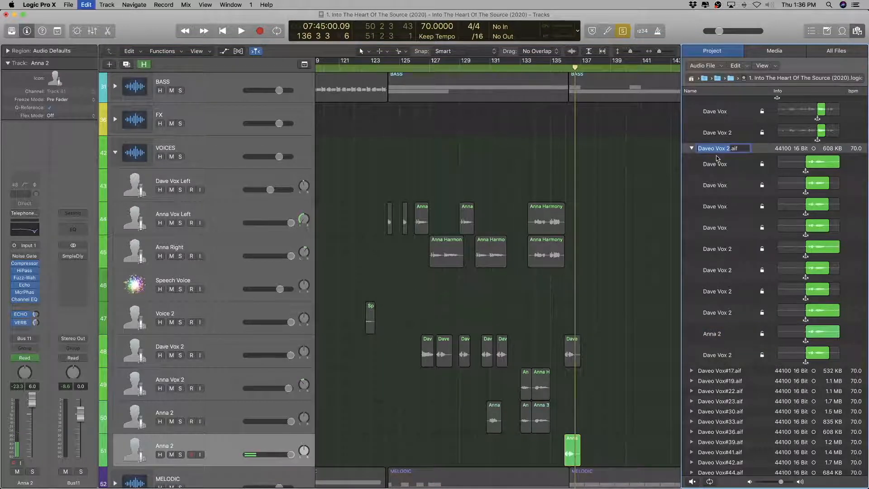
{"action": "double_click", "coordinate": [716, 335]}
{"action": "type", "text": "Daveo Vox 2"}
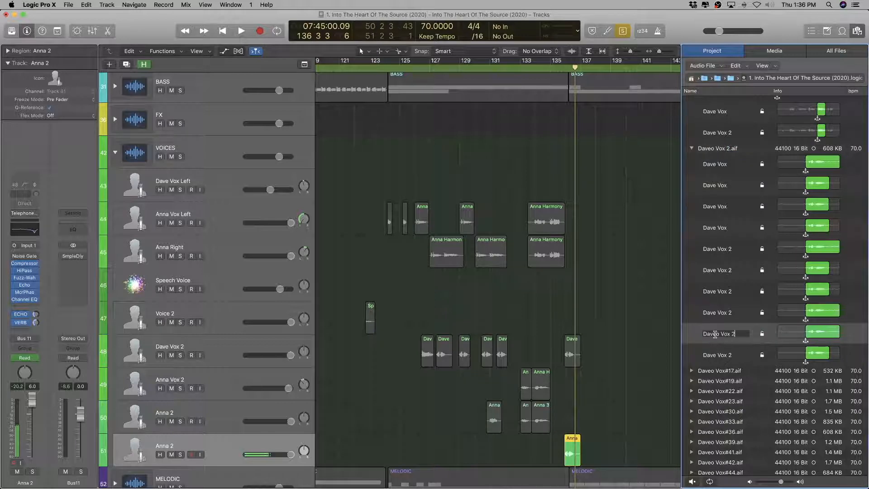
{"action": "key", "text": "Return"}
Step: Select all regions on the Dave Vox Left track to check their source file in the project audio list
{"action": "scroll", "coordinate": [729, 290], "scroll_direction": "up", "scroll_amount": 5}
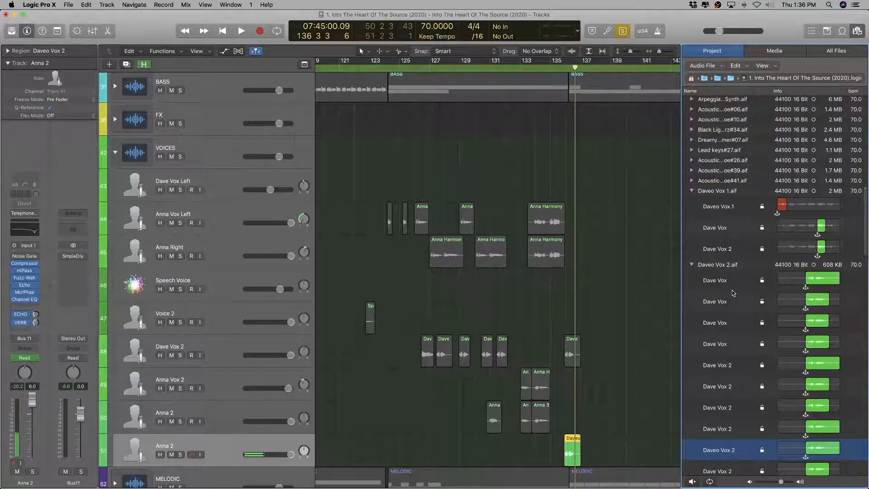
{"action": "scroll", "coordinate": [733, 293], "scroll_direction": "down", "scroll_amount": 5}
{"action": "scroll", "coordinate": [488, 363], "scroll_direction": "down", "scroll_amount": 3}
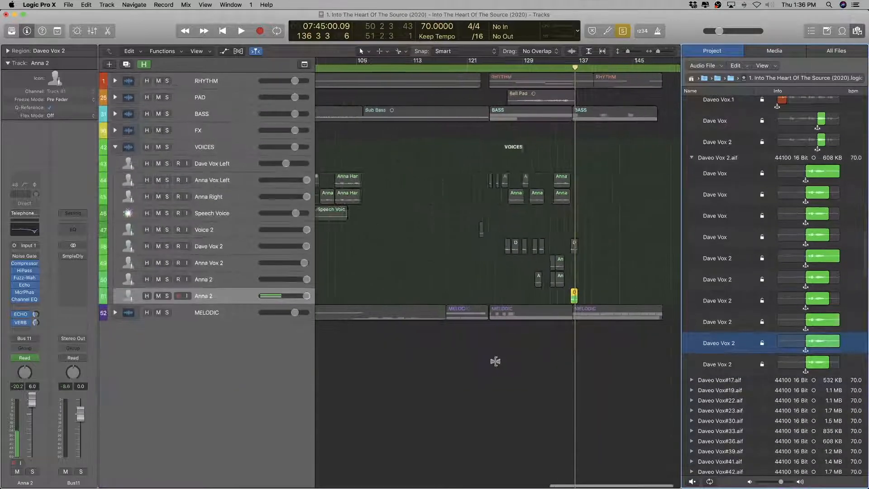
{"action": "scroll", "coordinate": [496, 361], "scroll_direction": "down", "scroll_amount": 3}
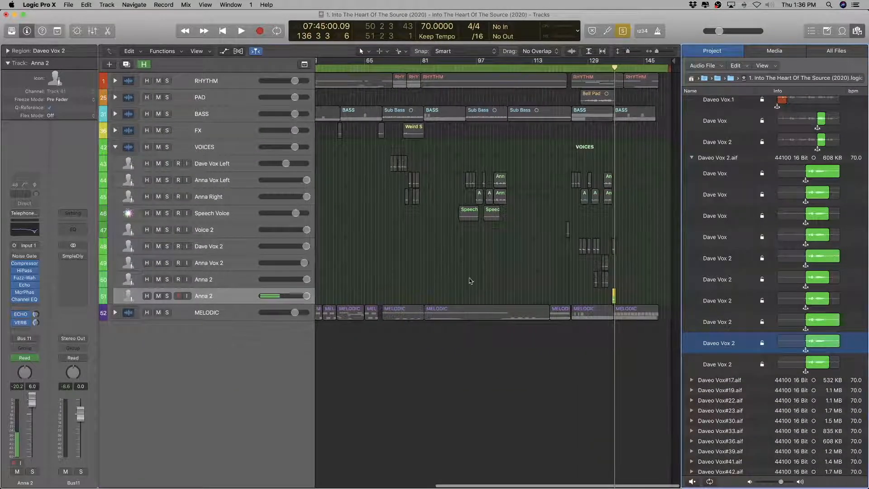
{"action": "left_click", "coordinate": [224, 162]}
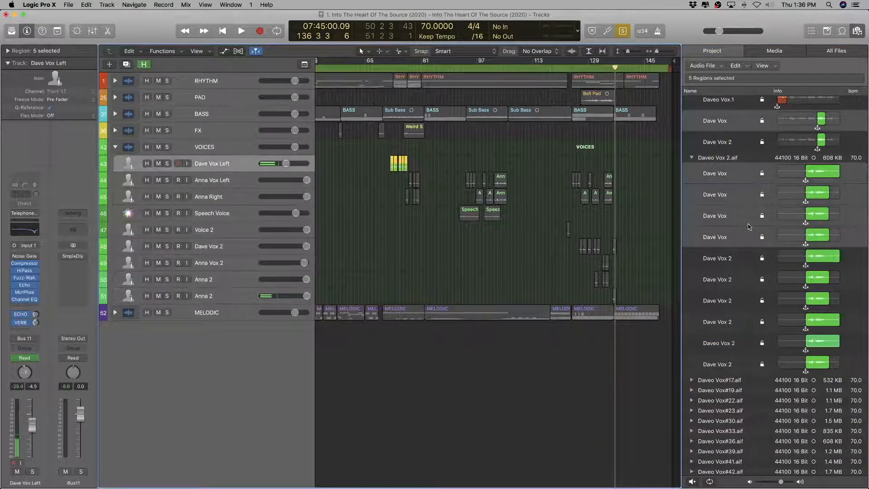
Step: Rename the source audio file Daveo Vox 2.aif as Dave 2.aif
{"action": "double_click", "coordinate": [720, 157]}
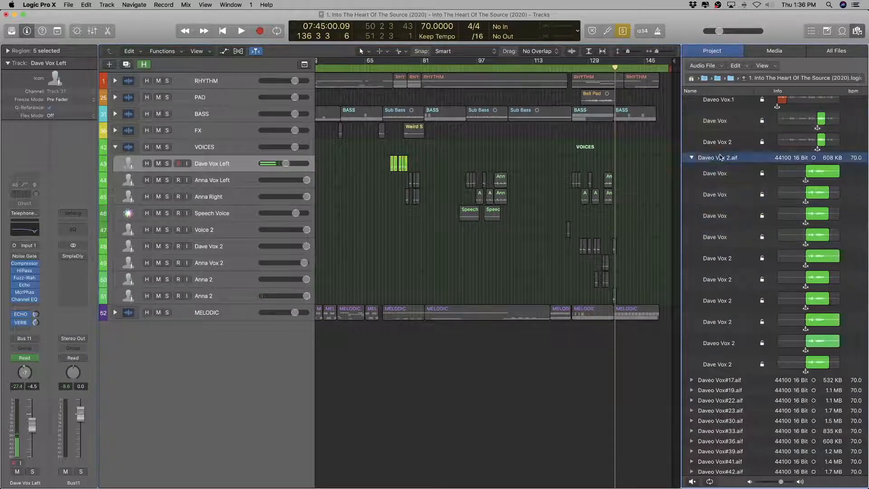
{"action": "left_click", "coordinate": [720, 157]}
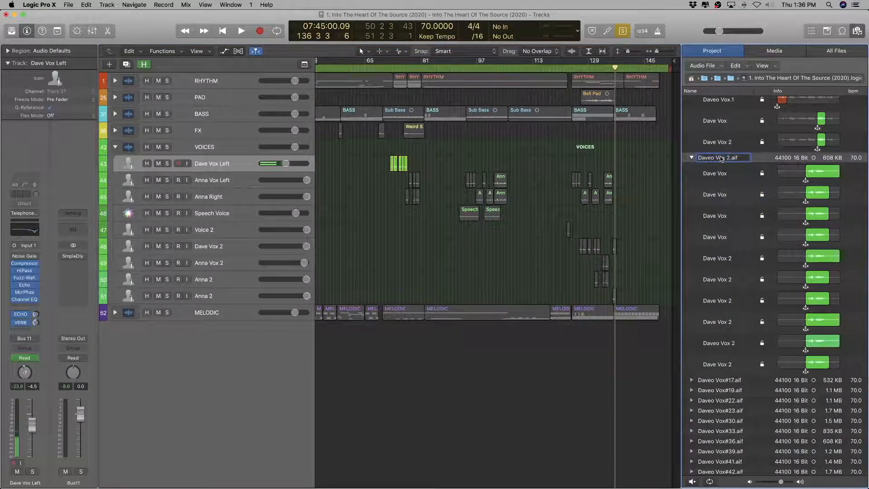
{"action": "double_click", "coordinate": [720, 158]}
{"action": "key", "text": "BackSpace"}
{"action": "key", "text": "Return"}
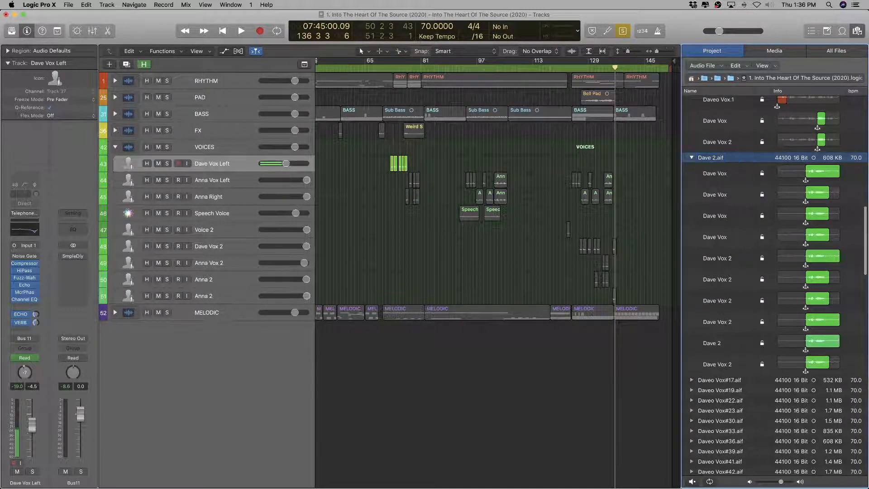
Step: Rename the first two Dave Vox regions under Dave 2.aif as Dave 2
{"action": "left_click", "coordinate": [708, 159]}
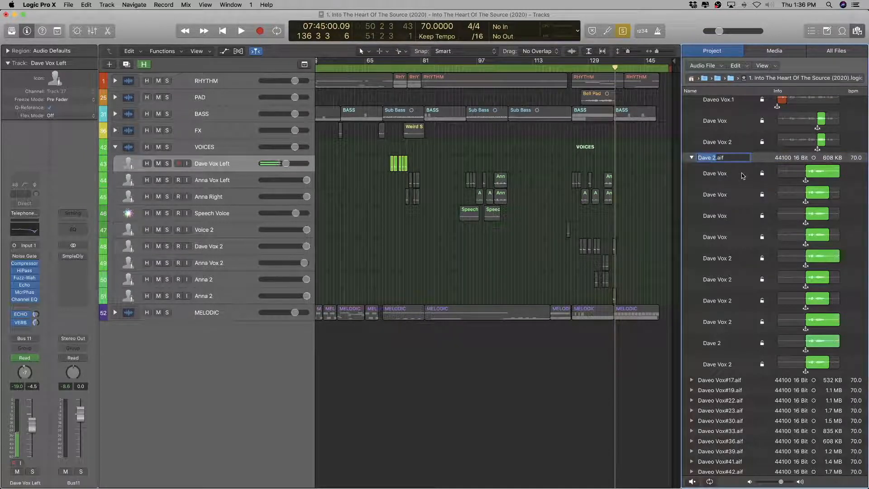
{"action": "left_click", "coordinate": [720, 176]}
{"action": "left_click", "coordinate": [720, 176]}
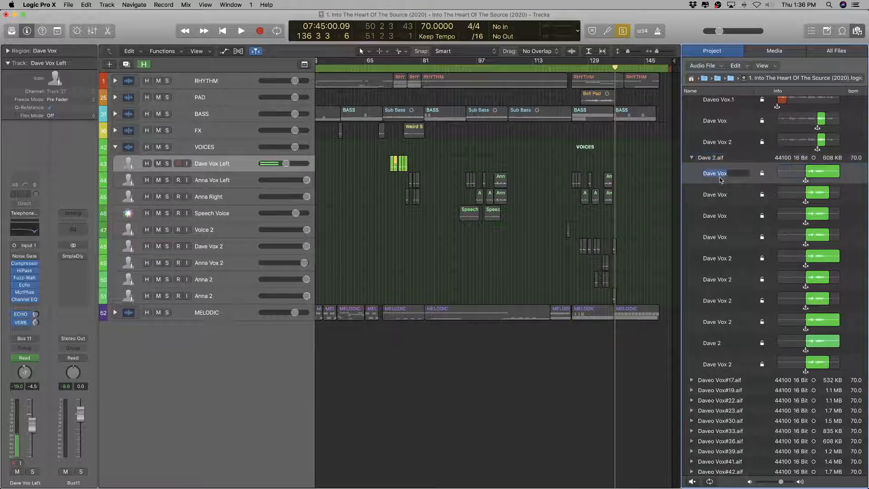
{"action": "left_click", "coordinate": [722, 195]}
{"action": "left_click", "coordinate": [722, 196]}
{"action": "type", "text": "Dave 2"}
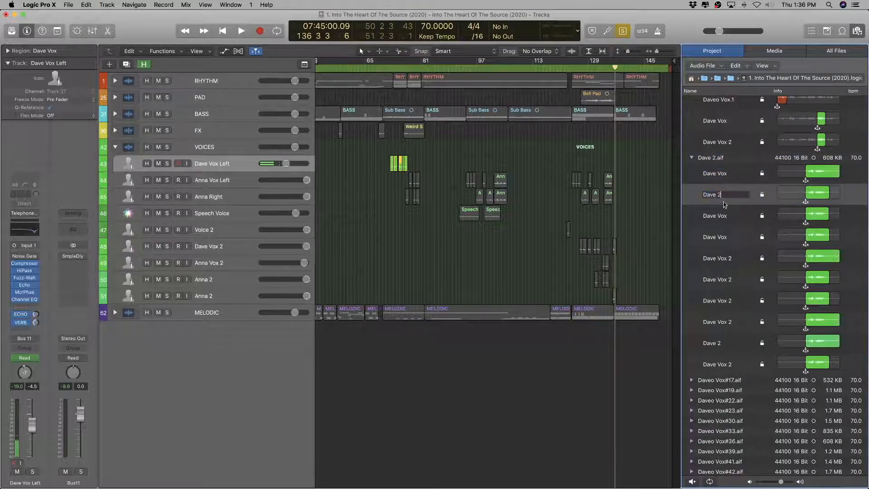
{"action": "key", "text": "Return"}
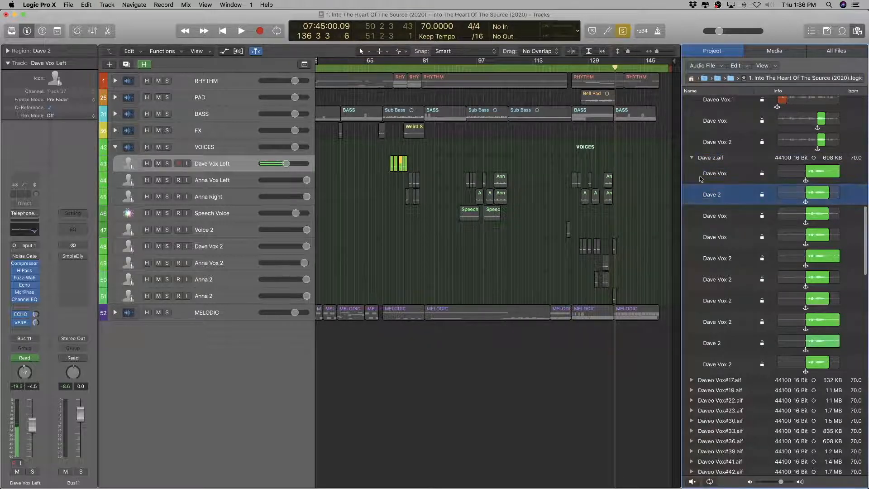
{"action": "left_click", "coordinate": [706, 176]}
{"action": "left_click", "coordinate": [705, 176]}
{"action": "type", "text": "Dave 2"}
{"action": "key", "text": "Return"}
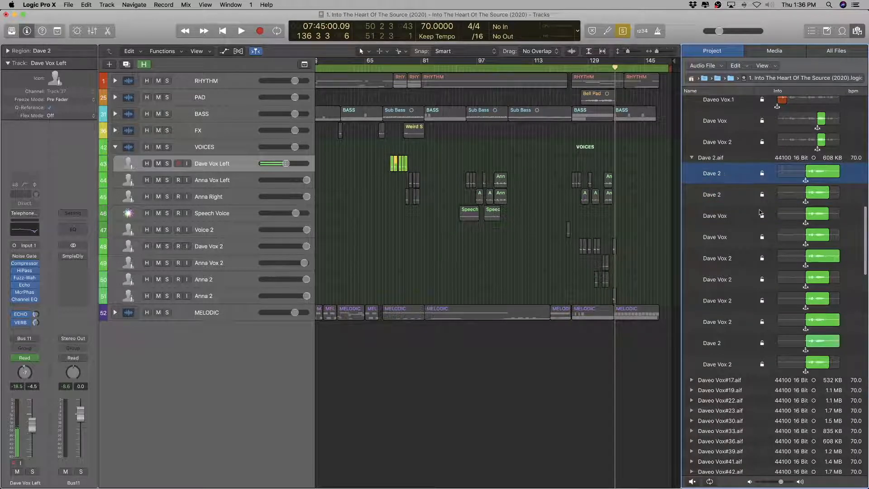
Step: Rename the two remaining Dave Vox regions under Dave 2.aif as Dave 2
{"action": "left_click", "coordinate": [738, 221]}
{"action": "left_click", "coordinate": [720, 345], "text": "shift"}
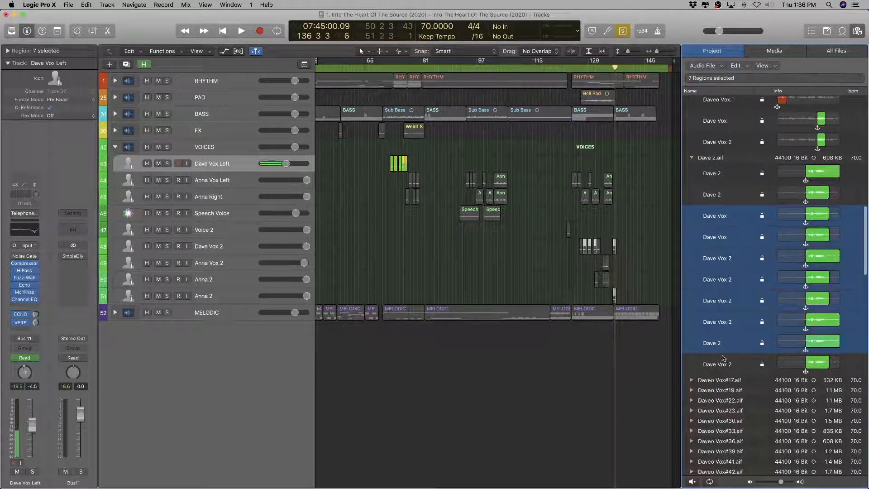
{"action": "left_click", "coordinate": [723, 365], "text": "shift"}
{"action": "right_click", "coordinate": [724, 300]}
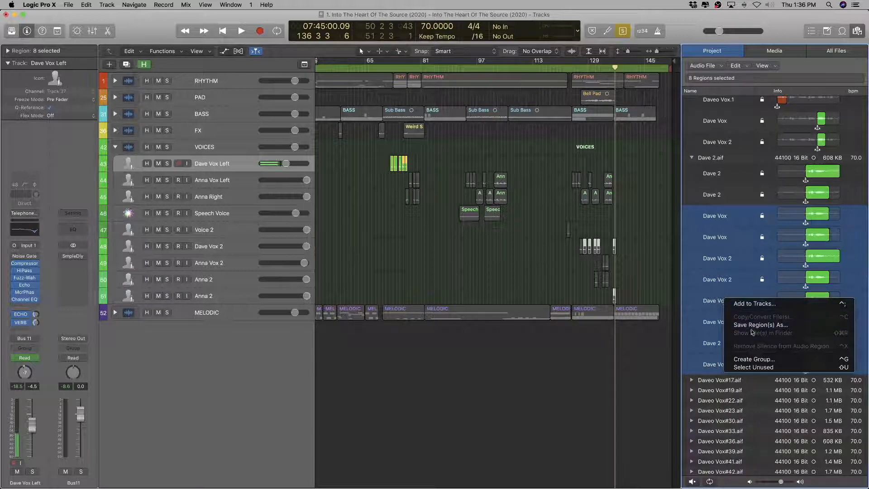
{"action": "left_click", "coordinate": [714, 217]}
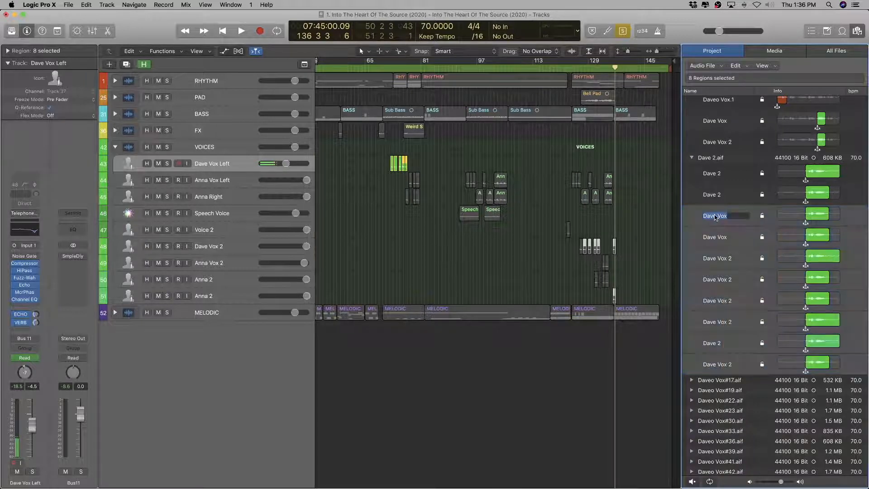
{"action": "left_click", "coordinate": [719, 219]}
{"action": "type", "text": "Dave 2"}
{"action": "key", "text": "Return"}
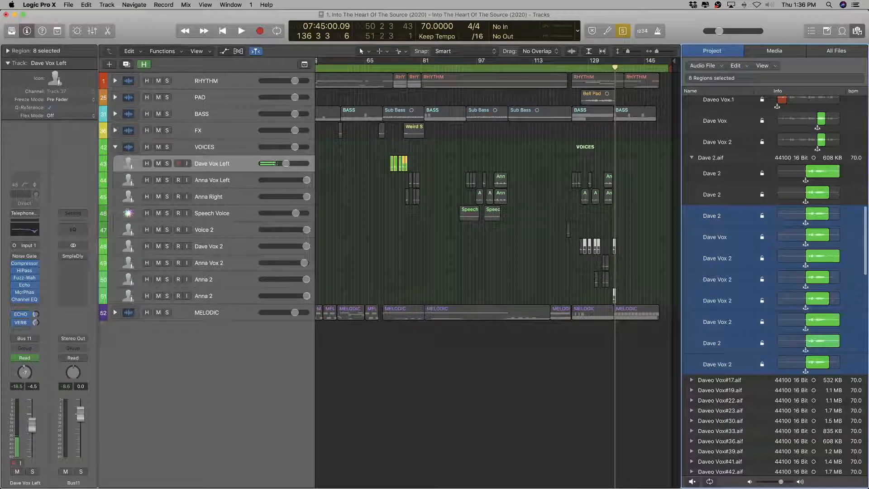
{"action": "double_click", "coordinate": [714, 238]}
{"action": "type", "text": "Dave 2"}
{"action": "key", "text": "Return"}
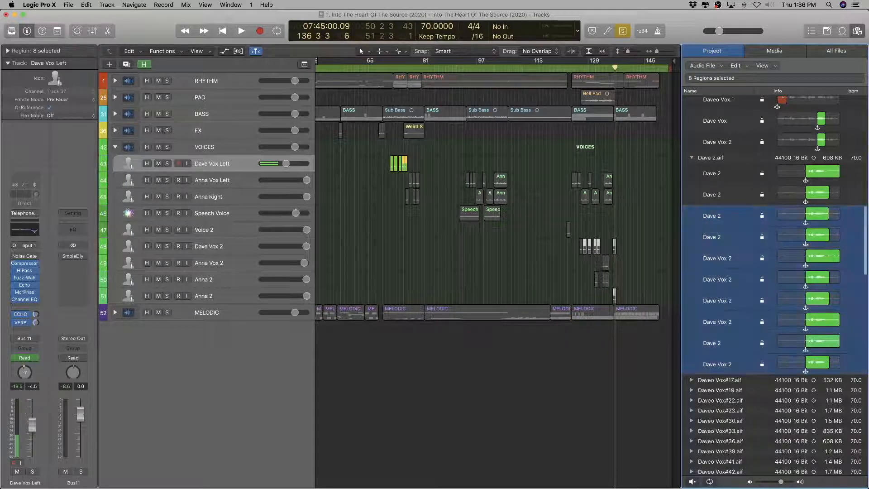
Step: Rename the first three Dave Vox 2 regions under Dave 2.aif as Dave 2
{"action": "double_click", "coordinate": [715, 258]}
{"action": "type", "text": "Dave 2"}
{"action": "key", "text": "Return"}
{"action": "double_click", "coordinate": [717, 279]}
{"action": "type", "text": "Dave 2"}
{"action": "key", "text": "Return"}
{"action": "double_click", "coordinate": [722, 302]}
{"action": "type", "text": "Dave 2"}
{"action": "key", "text": "Return"}
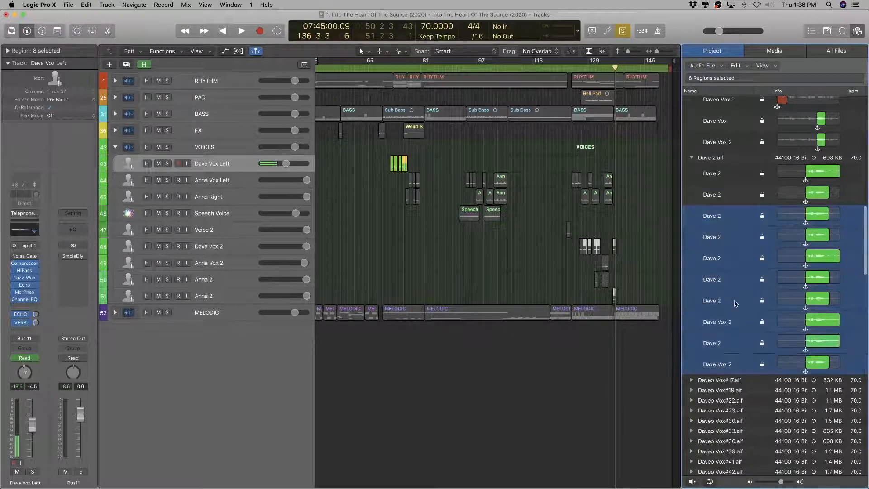
Step: Rename the last two Dave Vox 2 regions under Dave 2.aif as Dave 2 and collapse that file's region list
{"action": "double_click", "coordinate": [719, 322]}
{"action": "type", "text": "Dave 2"}
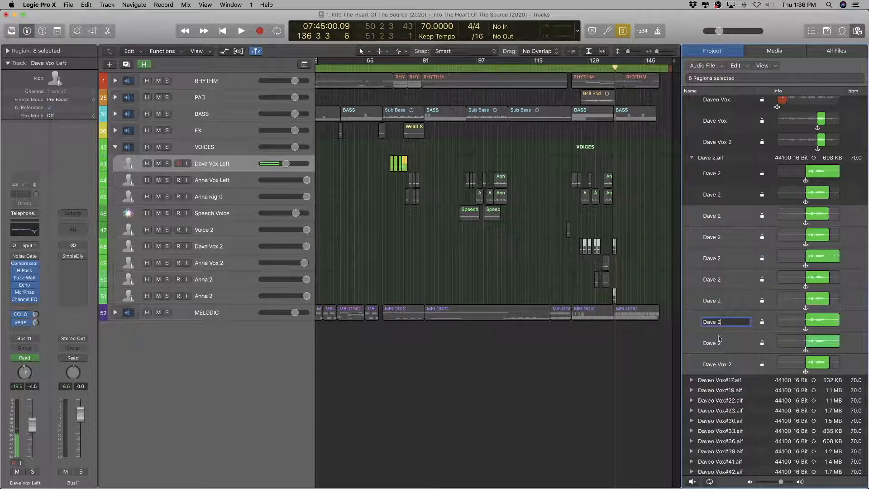
{"action": "key", "text": "Return"}
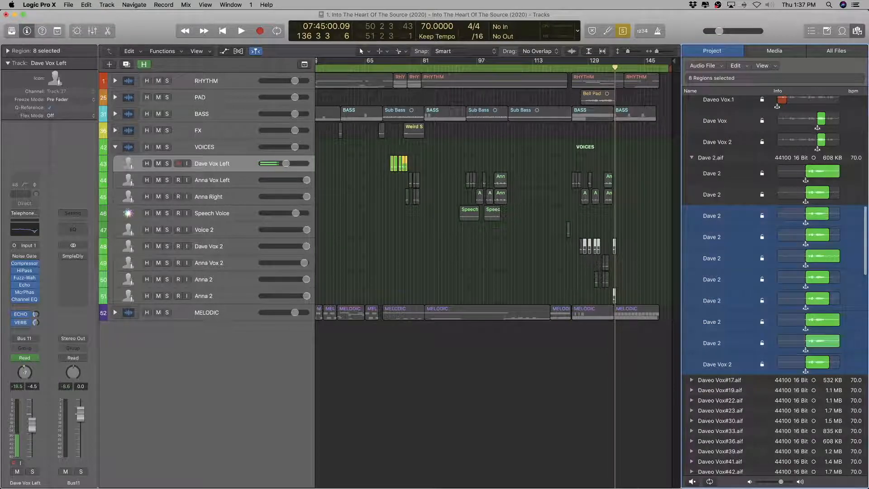
{"action": "double_click", "coordinate": [708, 366]}
{"action": "type", "text": "Dave 2"}
{"action": "key", "text": "Return"}
{"action": "left_click", "coordinate": [709, 195]}
{"action": "left_click", "coordinate": [692, 158]}
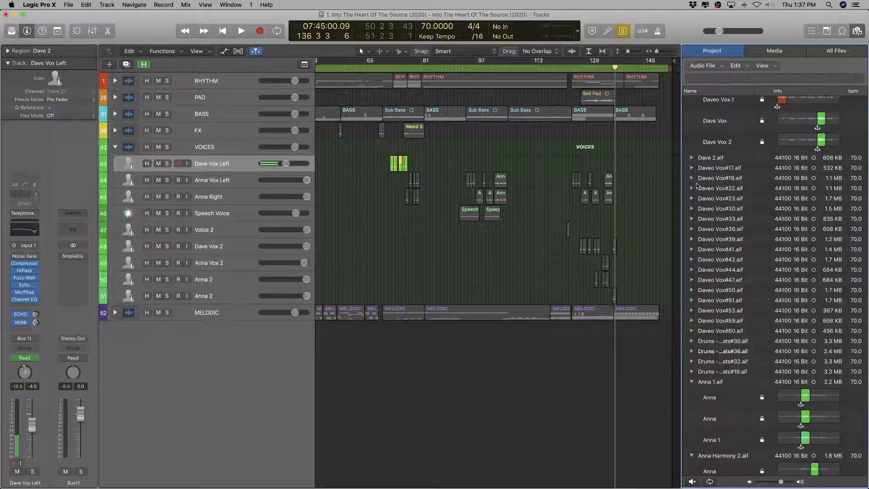
Step: Select all regions on the Anna Vox Left track to find their source files and rename both Anna regions under Anna 1.aif as Anna 1
{"action": "left_click", "coordinate": [219, 181]}
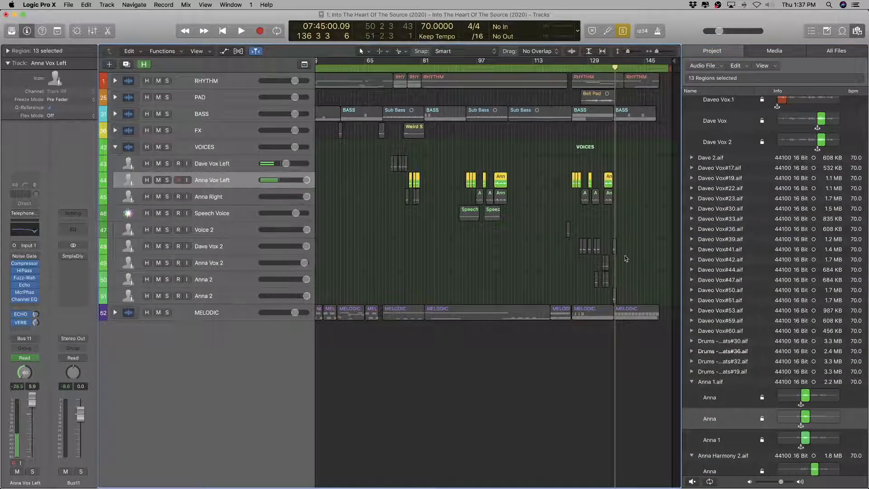
{"action": "scroll", "coordinate": [736, 289], "scroll_direction": "down", "scroll_amount": 3}
{"action": "scroll", "coordinate": [736, 291], "scroll_direction": "down", "scroll_amount": 5}
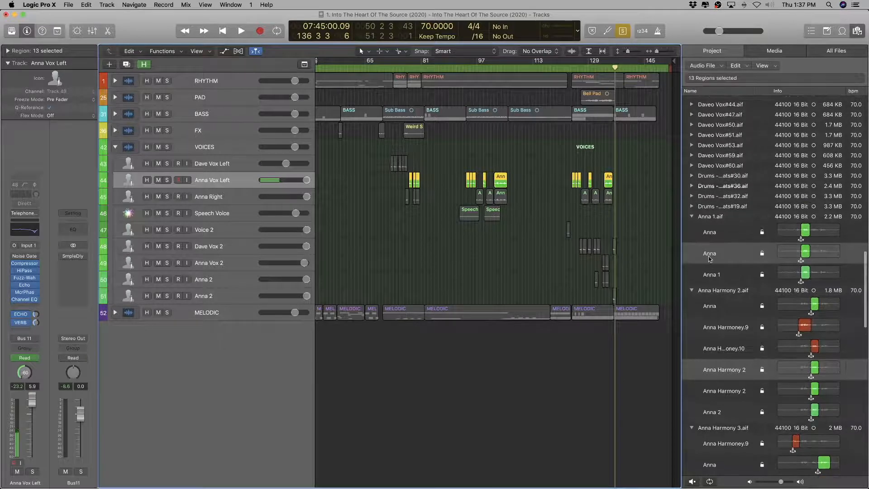
{"action": "double_click", "coordinate": [709, 232]}
{"action": "type", "text": "1"}
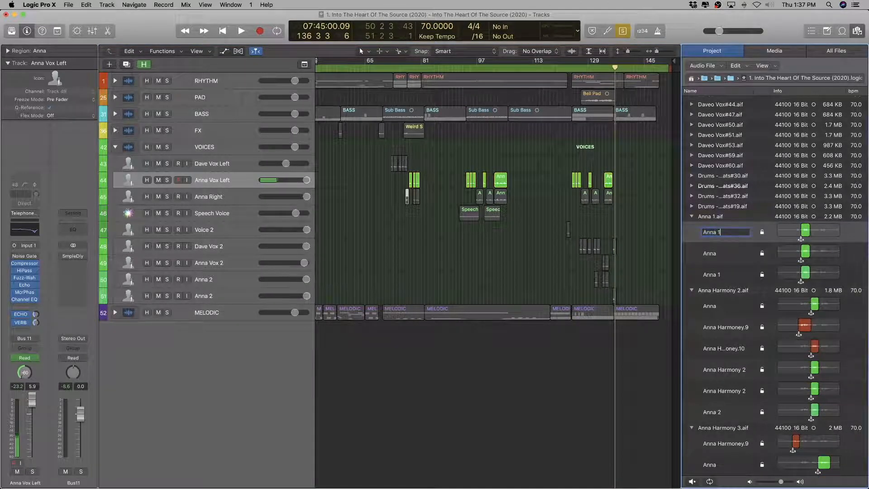
{"action": "key", "text": "Return"}
{"action": "key", "text": "Down"}
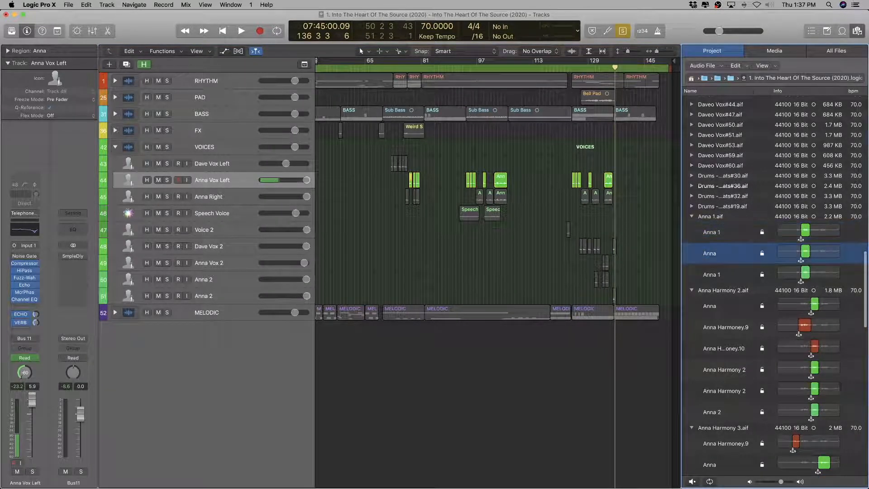
{"action": "double_click", "coordinate": [717, 253]}
{"action": "type", "text": "1"}
{"action": "key", "text": "Return"}
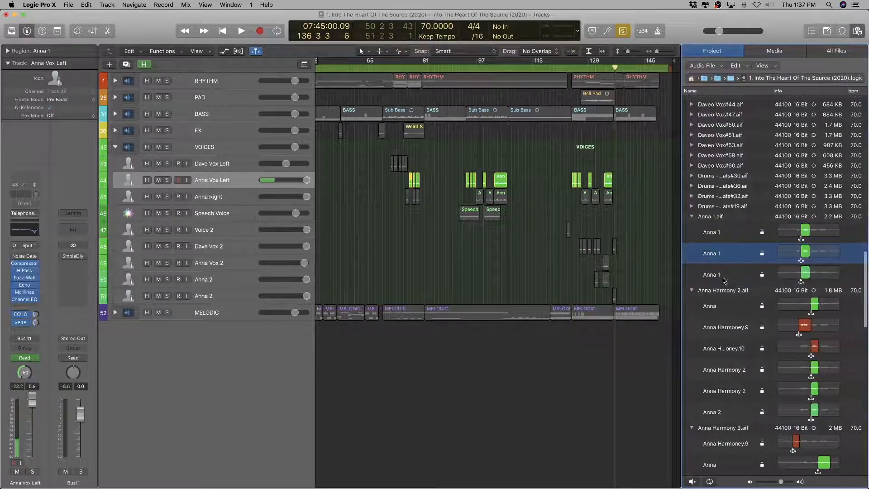
Step: Rename the source audio file Anna Harmony 2.aif as Anna 2.aif and copy the name Anna 2 for its regions
{"action": "scroll", "coordinate": [723, 280], "scroll_direction": "down", "scroll_amount": 3}
{"action": "scroll", "coordinate": [473, 229], "scroll_direction": "right", "scroll_amount": 1}
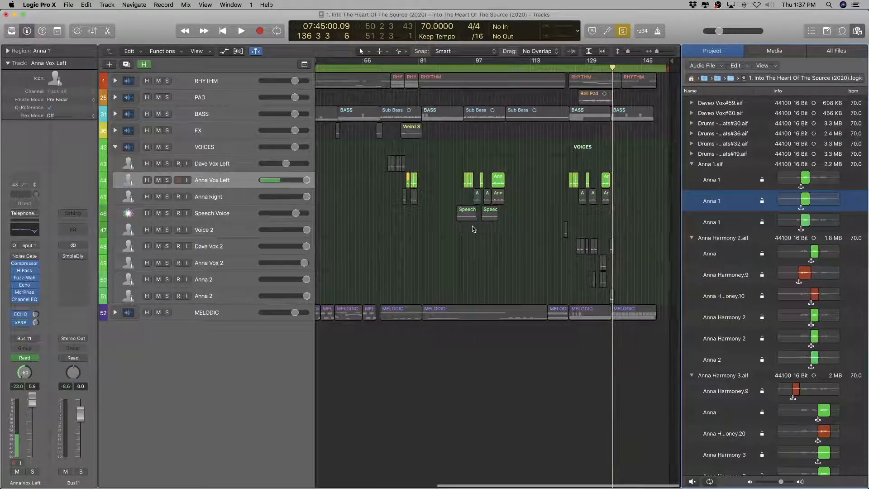
{"action": "left_click", "coordinate": [217, 183]}
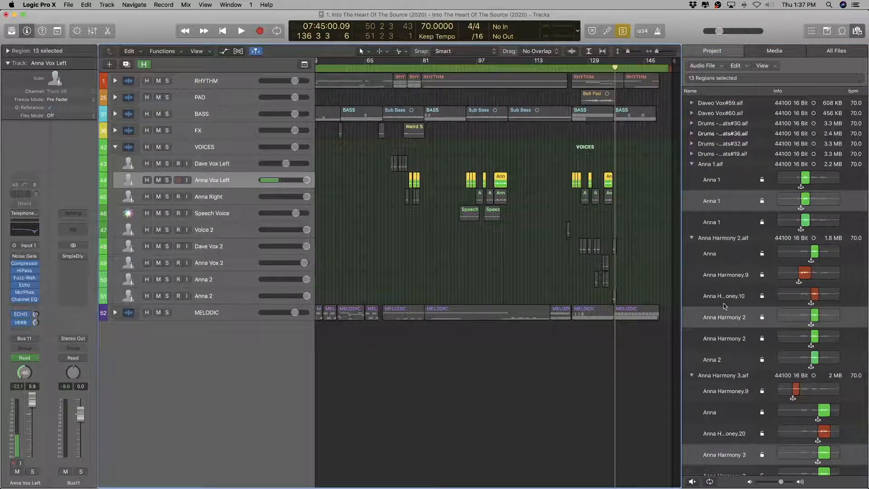
{"action": "left_click", "coordinate": [715, 257]}
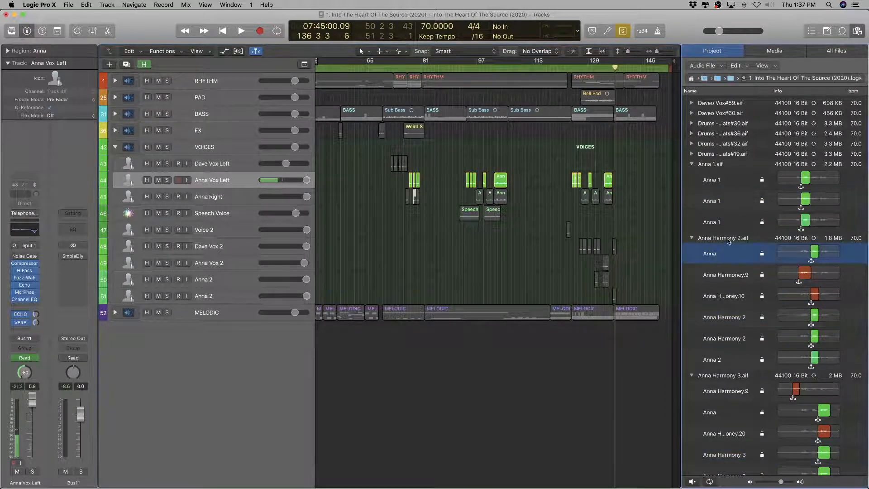
{"action": "double_click", "coordinate": [726, 239]}
{"action": "type", "text": "Ann"}
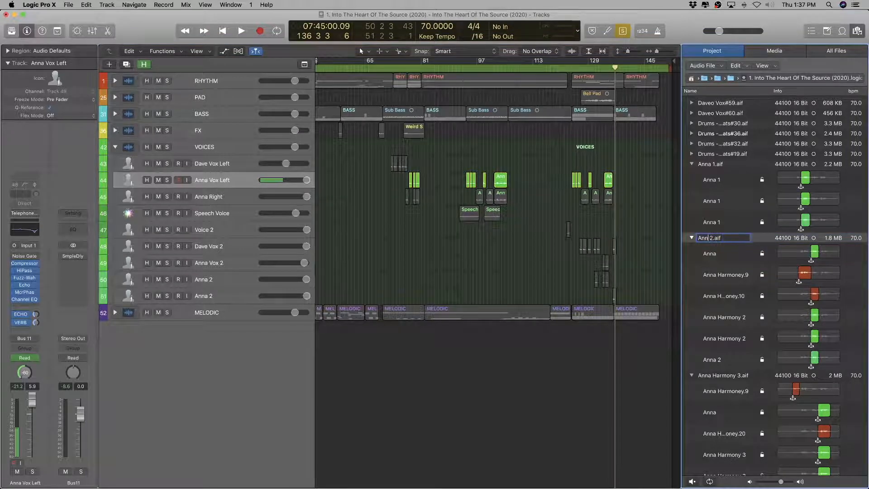
{"action": "type", "text": "a"}
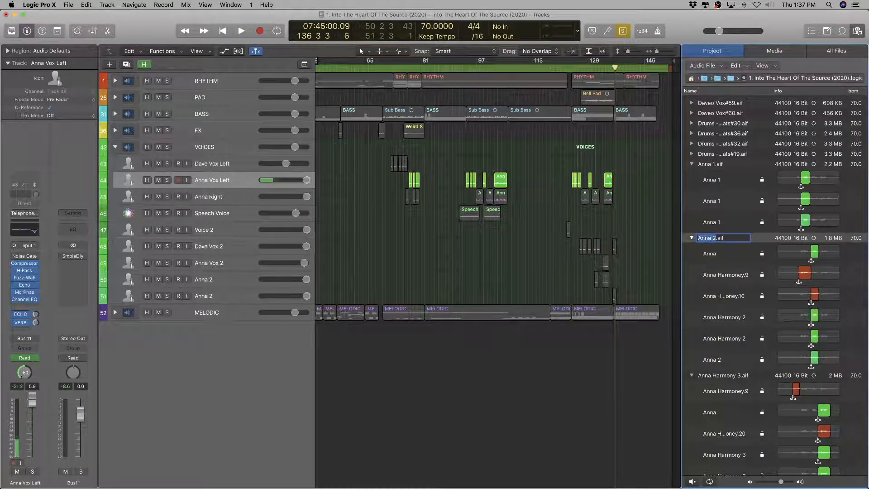
{"action": "key", "text": "super+c"}
{"action": "left_click", "coordinate": [710, 253]}
{"action": "key", "text": "Return"}
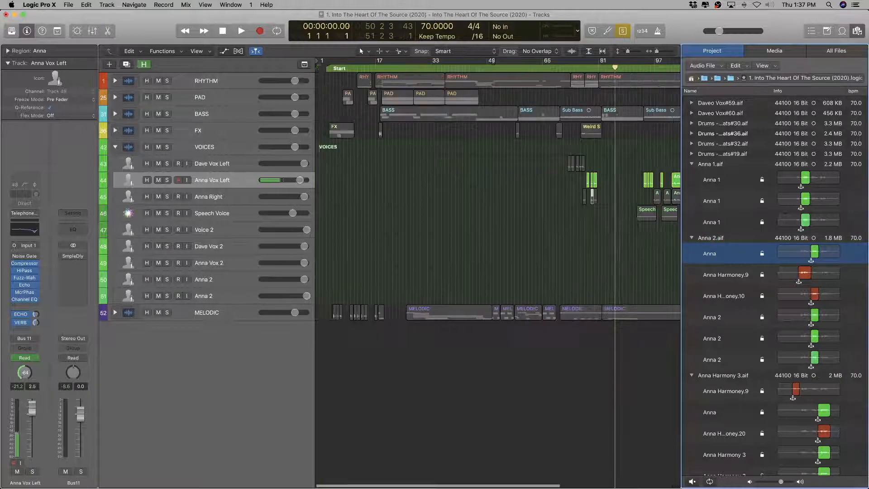
Step: Look up the key command assigned to the Project Audio Rename function
{"action": "scroll", "coordinate": [702, 265], "scroll_direction": "right", "scroll_amount": 2}
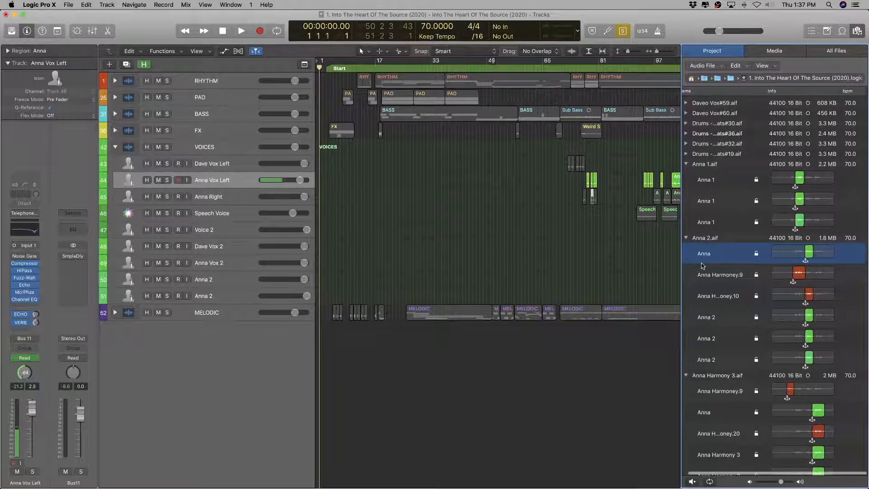
{"action": "scroll", "coordinate": [702, 266], "scroll_direction": "left", "scroll_amount": 2}
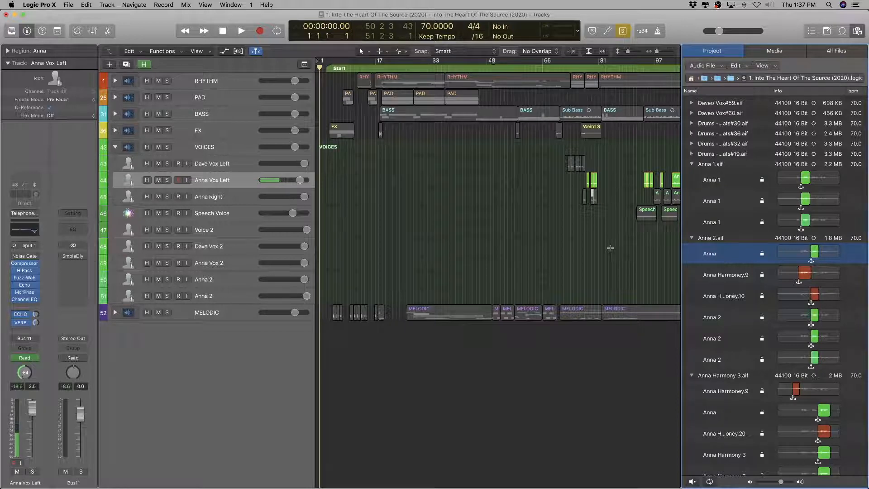
{"action": "key", "text": "alt+k"}
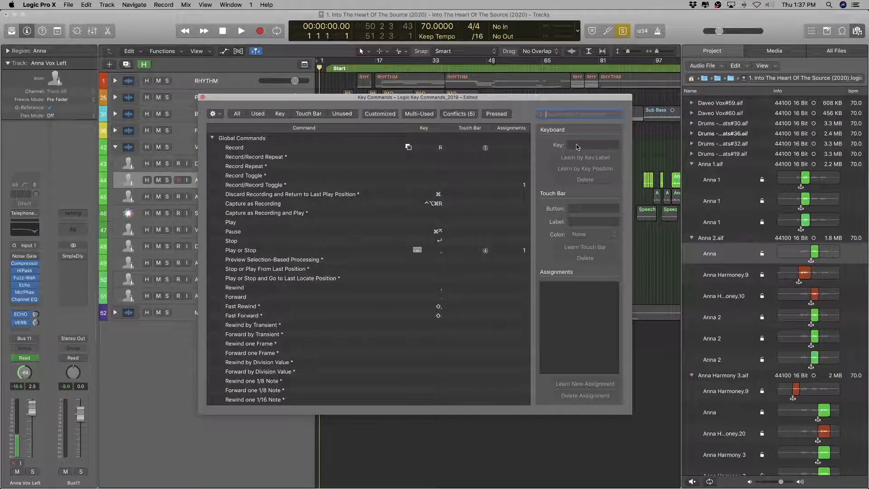
{"action": "type", "text": "rename"}
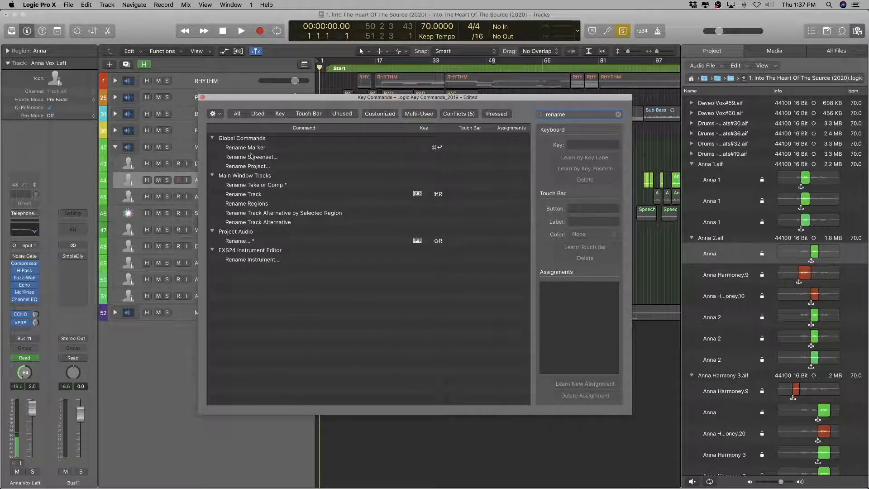
{"action": "left_click", "coordinate": [267, 241]}
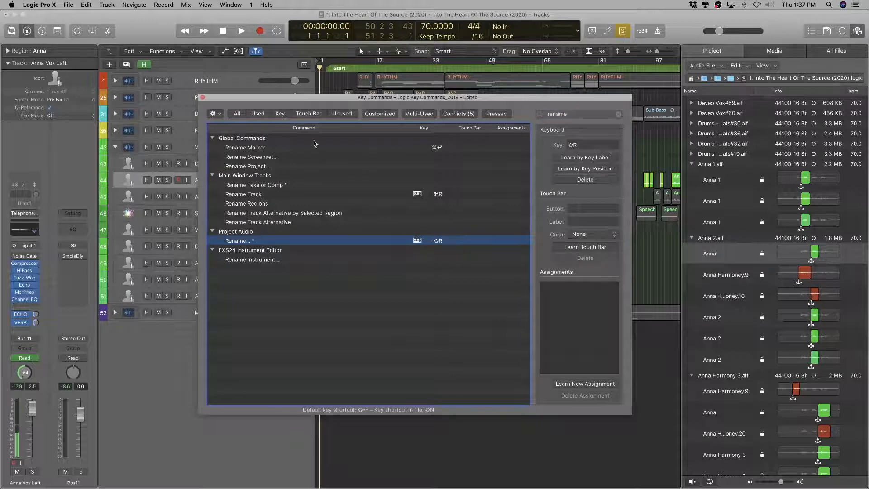
{"action": "left_click", "coordinate": [202, 97]}
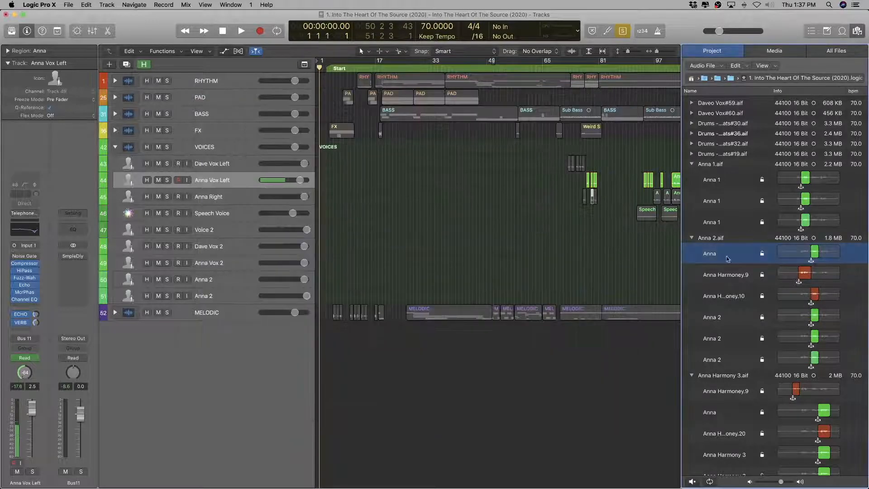
Step: Rename the Anna region under Anna 2.aif as Anna 2, using the copied name
{"action": "key", "text": "shift+r"}
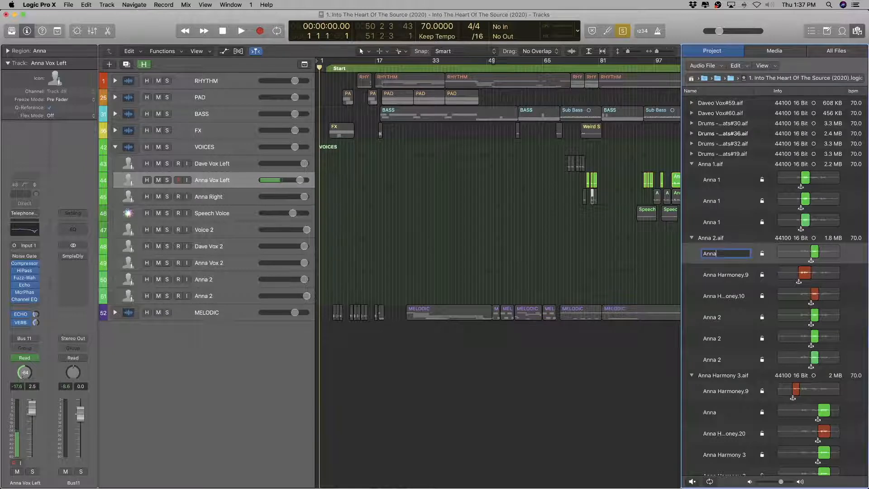
{"action": "key", "text": "super+a"}
{"action": "key", "text": "super+v"}
{"action": "key", "text": "Return"}
Step: Rename the Anna Harmoney.9 and Anna Harmoney.10 regions under Anna 2.aif as Anna 2
{"action": "key", "text": "Down"}
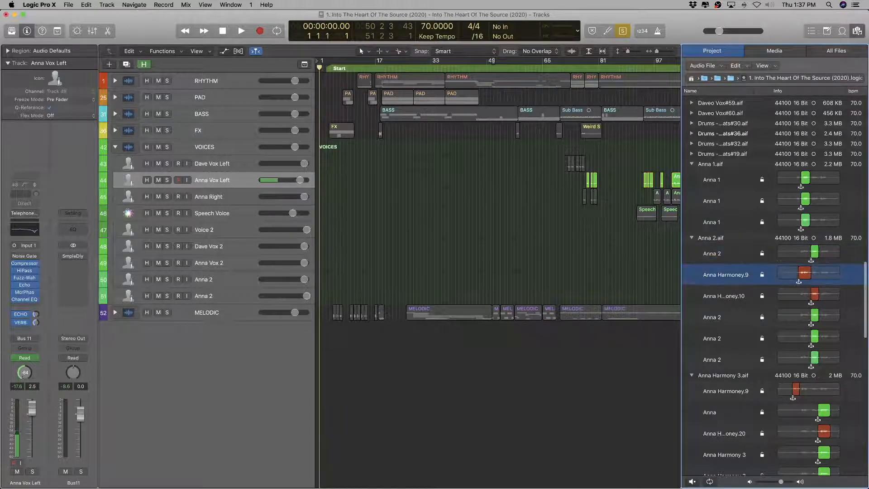
{"action": "key", "text": "shift+r"}
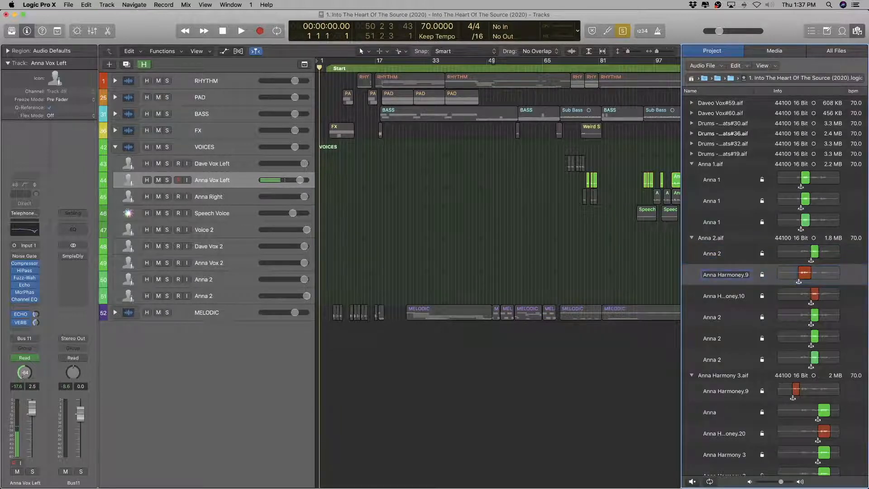
{"action": "key", "text": "super+a"}
{"action": "key", "text": "super+v"}
{"action": "key", "text": "Return"}
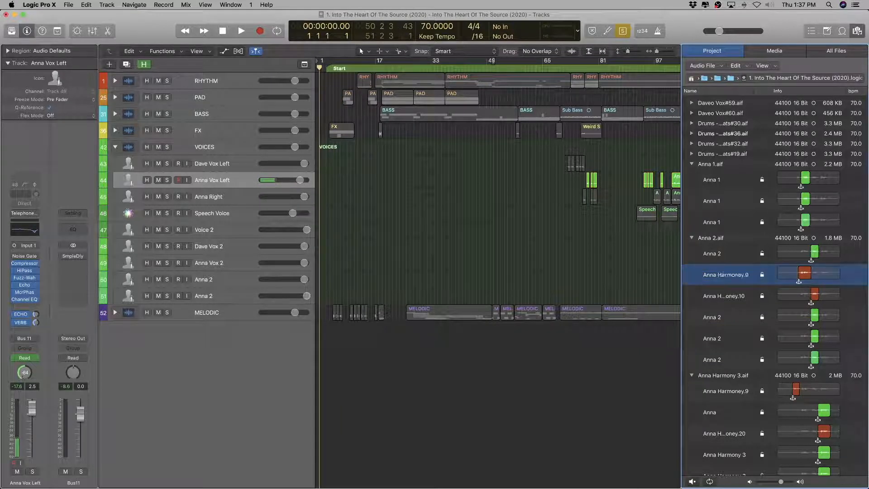
{"action": "key", "text": "Down"}
{"action": "key", "text": "shift+r"}
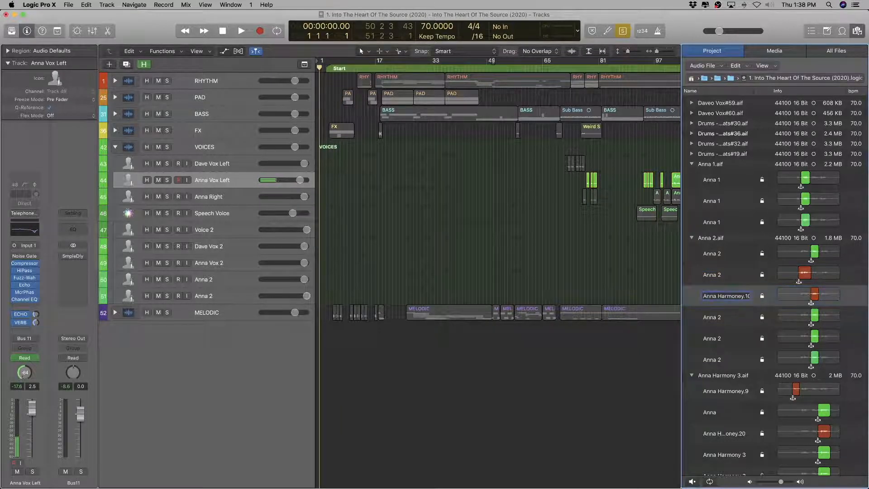
{"action": "key", "text": "super+a"}
{"action": "key", "text": "super+v"}
{"action": "key", "text": "Return"}
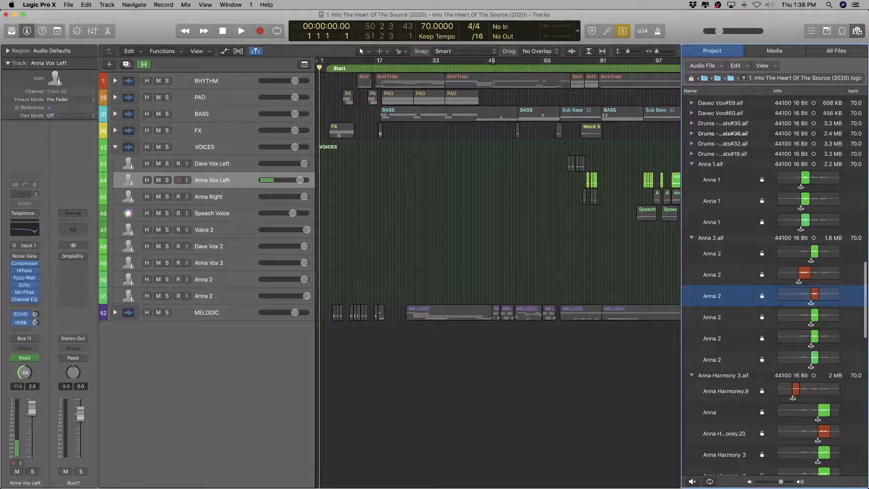
Step: Collapse the region lists of the finished source files Anna 2.aif and Anna 1.aif
{"action": "key", "text": "Down"}
{"action": "key", "text": "Down"}
{"action": "key", "text": "Down"}
{"action": "key", "text": "Down"}
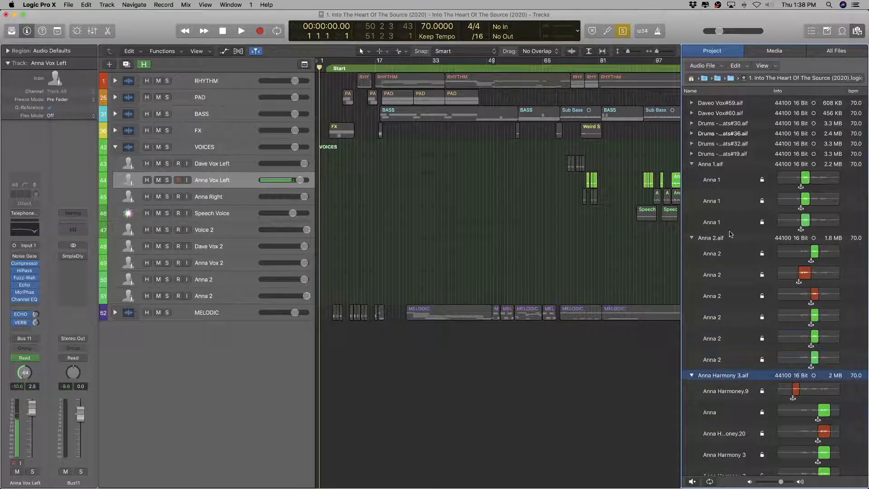
{"action": "left_click", "coordinate": [691, 238]}
{"action": "left_click", "coordinate": [692, 164]}
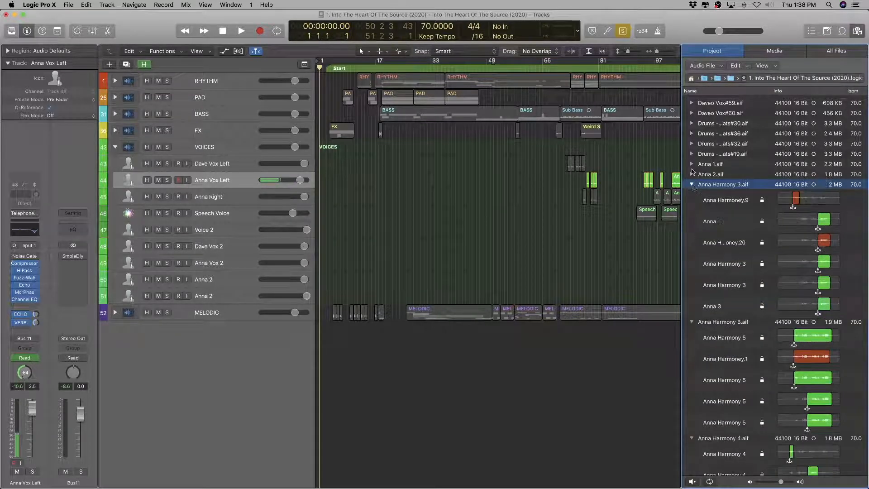
Step: Rename the source audio file Anna Harmony 3.aif as Anna 3.aif
{"action": "double_click", "coordinate": [719, 186]}
{"action": "double_click", "coordinate": [725, 185]}
{"action": "key", "text": "BackSpace"}
{"action": "key", "text": "BackSpace"}
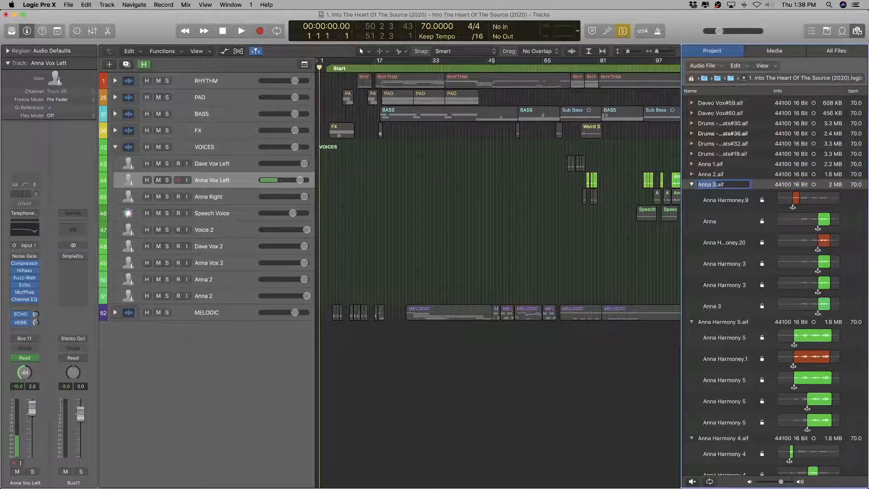
{"action": "key", "text": "Return"}
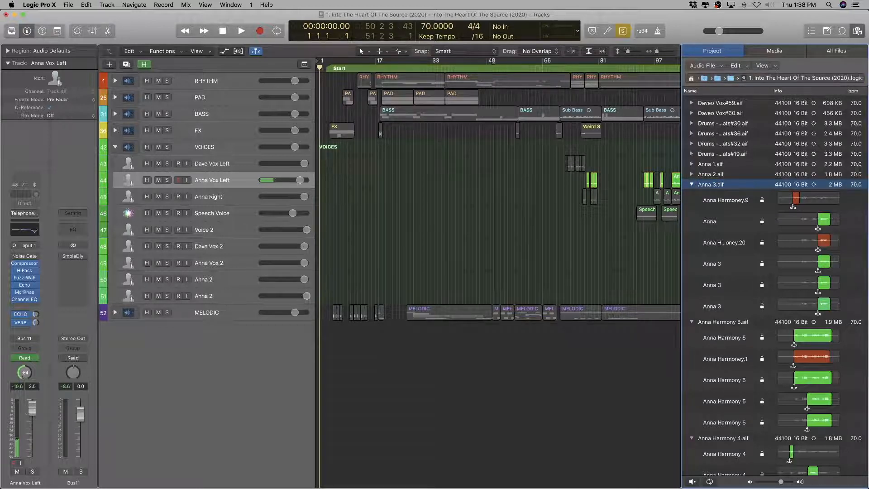
Step: Rename the Anna Harmoney.9 and Anna regions under Anna 3.aif as Anna 3
{"action": "left_click", "coordinate": [725, 200]}
{"action": "double_click", "coordinate": [725, 200]}
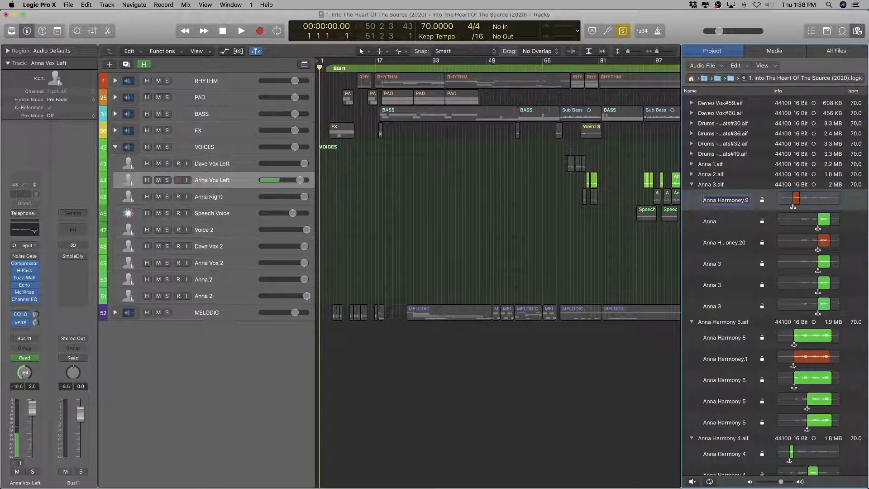
{"action": "key", "text": "super+a"}
{"action": "key", "text": "super+v"}
{"action": "key", "text": "Return"}
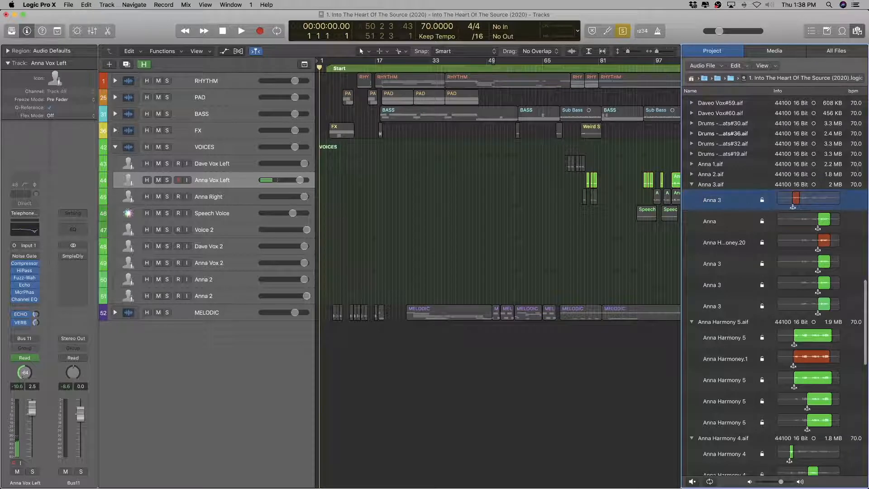
{"action": "key", "text": "Down"}
{"action": "double_click", "coordinate": [719, 221]}
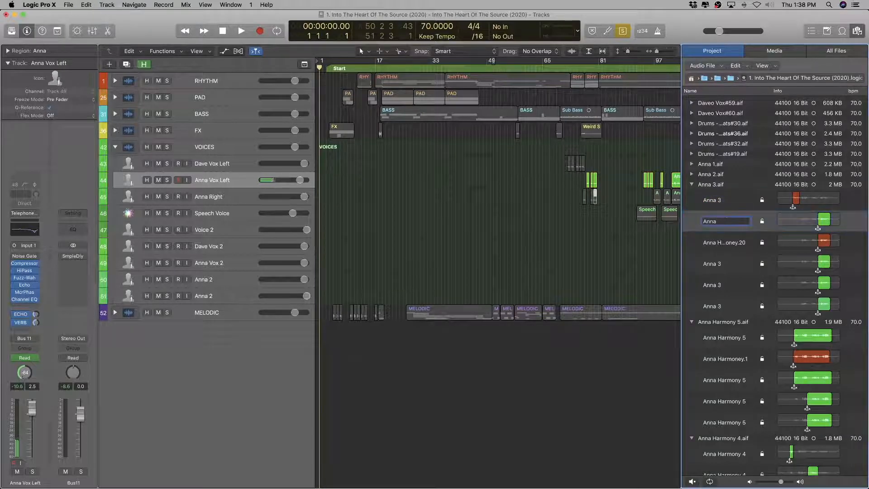
{"action": "key", "text": "super+a"}
{"action": "type", "text": "Anna 3"}
{"action": "key", "text": "Return"}
Step: Rename the Anna Harmoney.20 region under Anna 3.aif as Anna 3 and collapse that file's region list
{"action": "key", "text": "Down"}
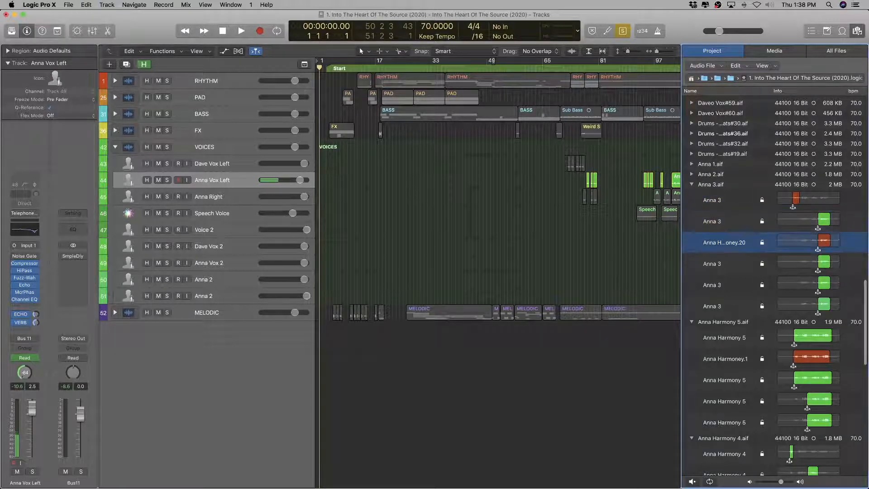
{"action": "key", "text": "Return"}
{"action": "type", "text": "Anna 3"}
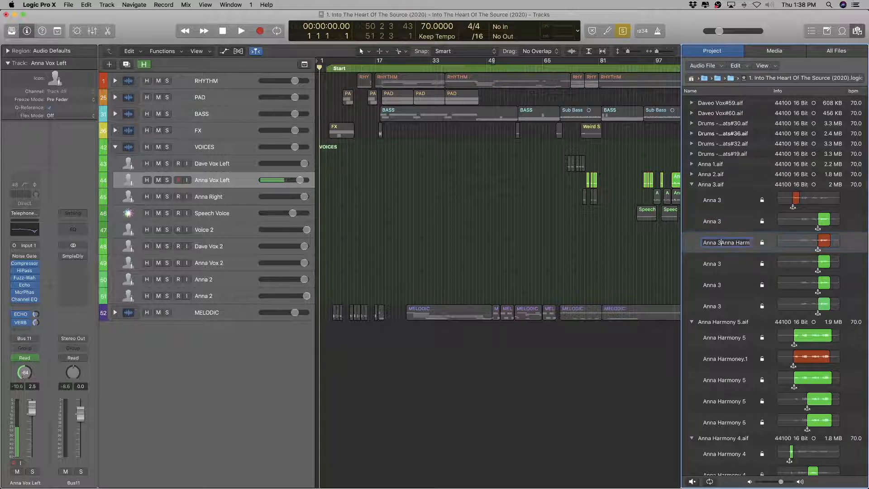
{"action": "key", "text": "super+a"}
{"action": "type", "text": "Anna 3"}
{"action": "key", "text": "Return"}
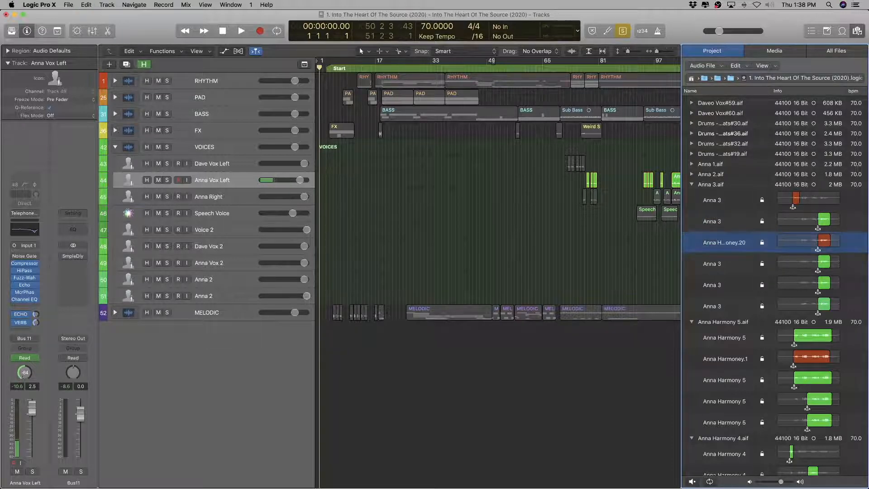
{"action": "key", "text": "Down"}
{"action": "key", "text": "Down"}
{"action": "key", "text": "Down"}
{"action": "key", "text": "Down"}
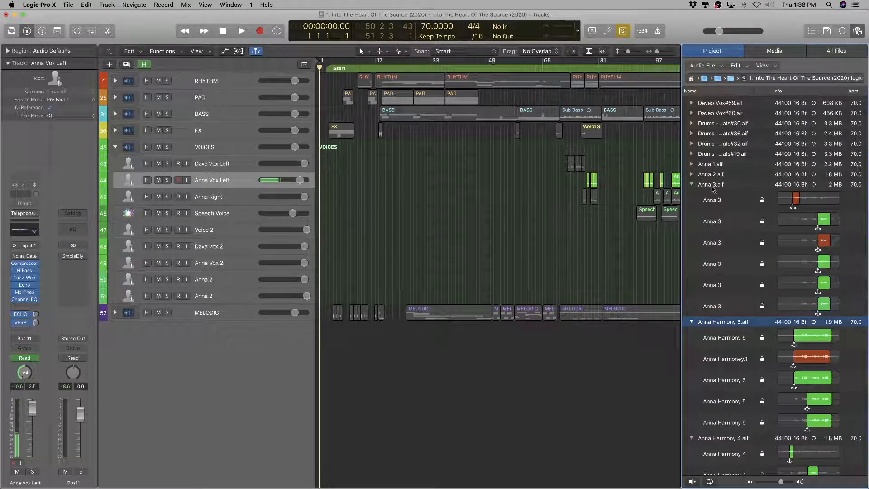
{"action": "left_click", "coordinate": [692, 185]}
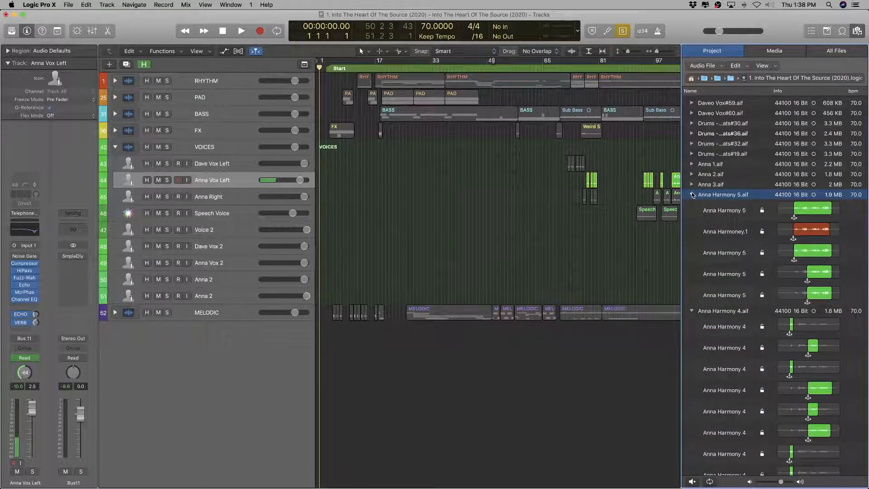
Step: Rename the source audio file Anna Harmony 5.aif as Anna 5.aif
{"action": "double_click", "coordinate": [724, 195]}
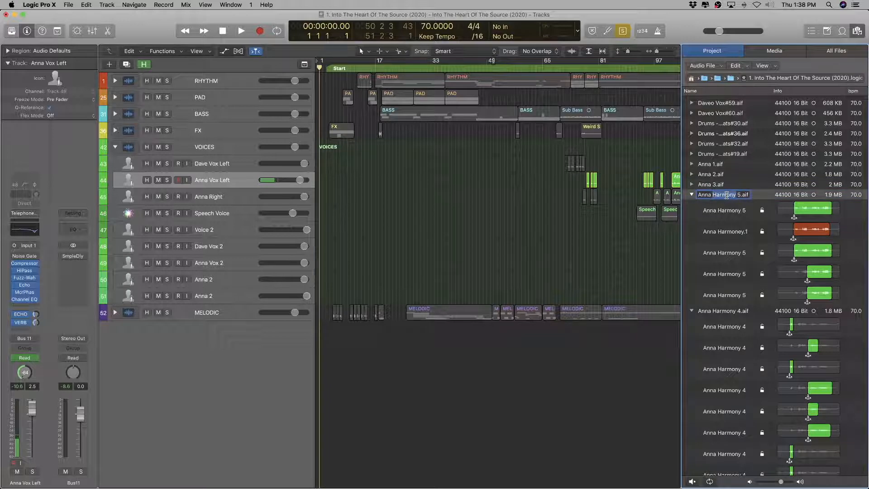
{"action": "double_click", "coordinate": [726, 195]}
{"action": "key", "text": "BackSpace"}
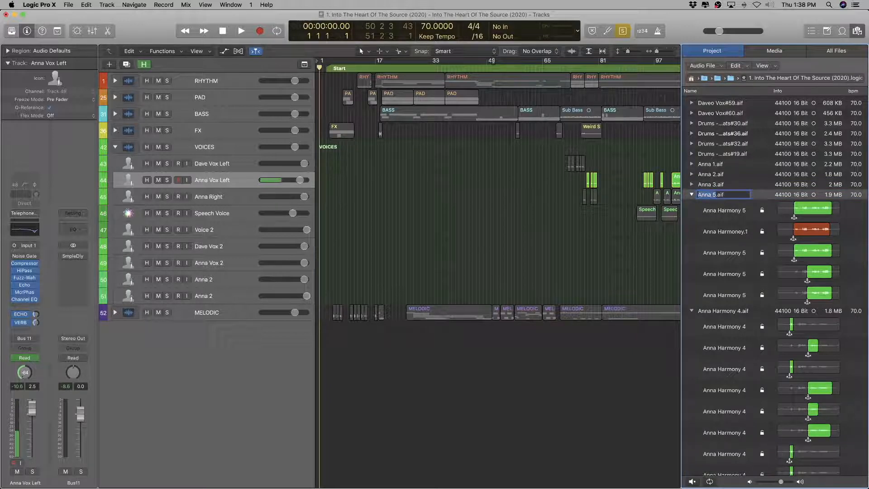
{"action": "key", "text": "Return"}
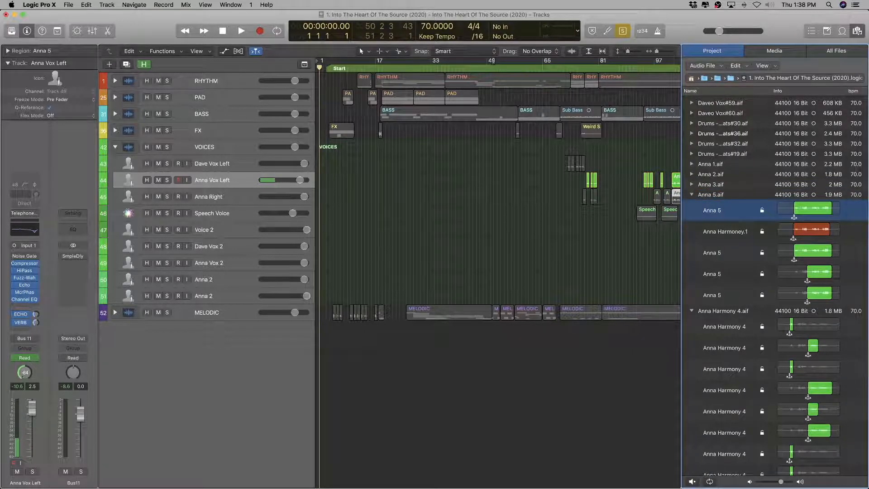
Step: Rename the Anna Harmoney.1 region under Anna 5.aif as Anna 5 and collapse that file's region list
{"action": "key", "text": "Down"}
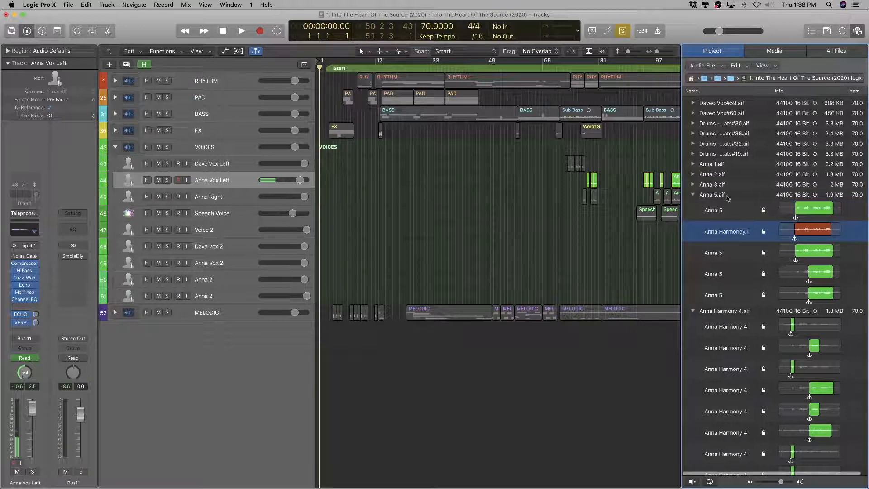
{"action": "double_click", "coordinate": [722, 232]}
{"action": "type", "text": "Anna 5"}
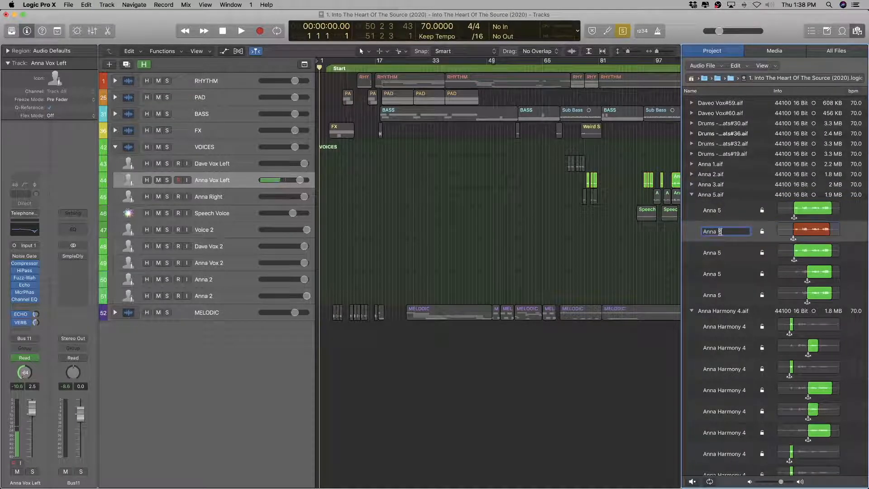
{"action": "key", "text": "Return"}
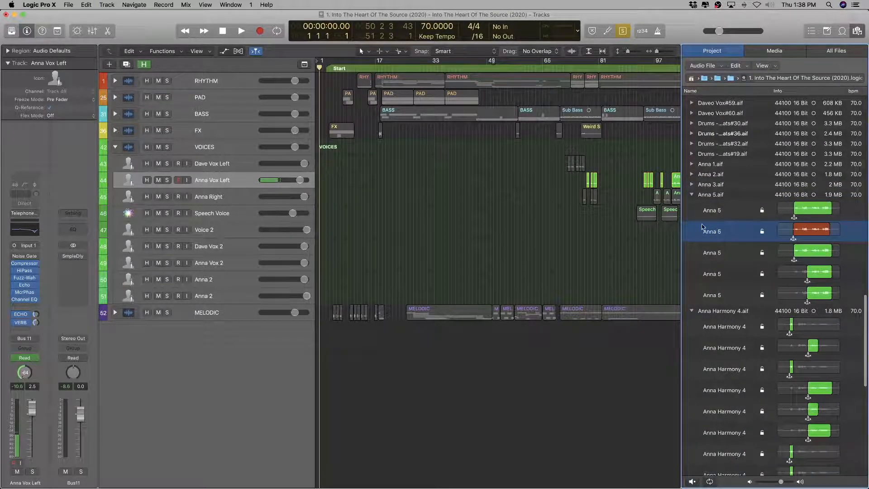
{"action": "left_click", "coordinate": [692, 195]}
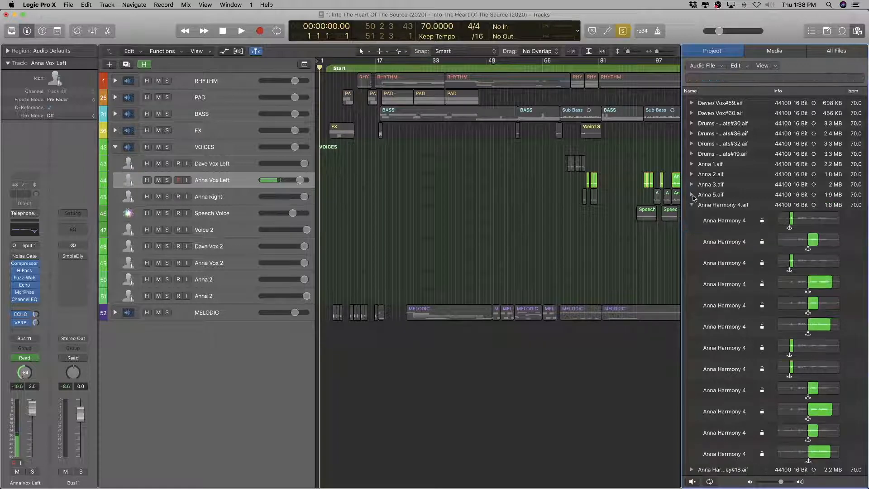
Step: Select Anna Harmony 4.aif together with all its regions and rename the file as Anna 4.aif
{"action": "left_click", "coordinate": [717, 206]}
{"action": "scroll", "coordinate": [729, 323], "scroll_direction": "down", "scroll_amount": 3}
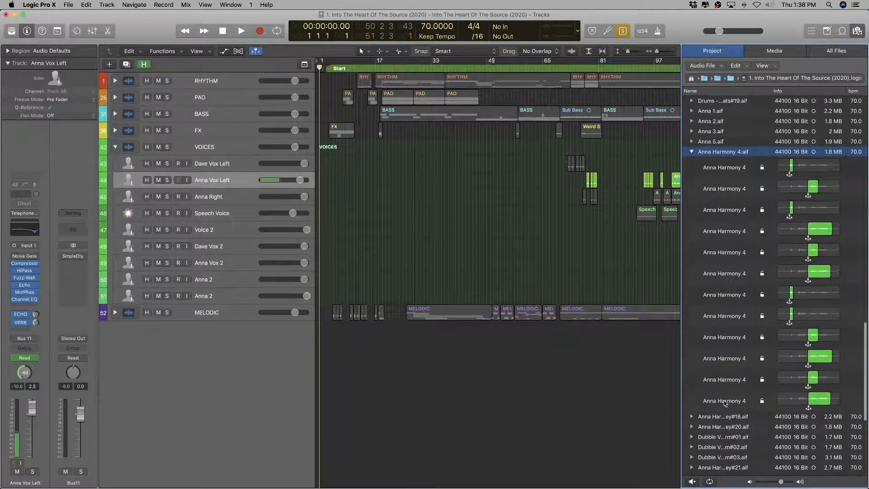
{"action": "left_click", "coordinate": [725, 402], "text": "shift"}
{"action": "scroll", "coordinate": [741, 292], "scroll_direction": "up", "scroll_amount": 3}
{"action": "left_click", "coordinate": [737, 206]}
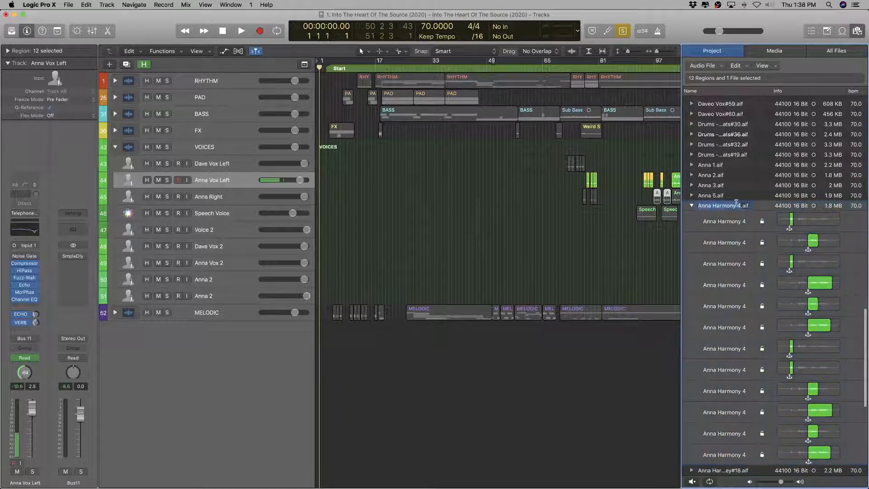
{"action": "key", "text": "BackSpace"}
{"action": "key", "text": "BackSpace"}
{"action": "key", "text": "BackSpace"}
{"action": "key", "text": "BackSpace"}
{"action": "key", "text": "BackSpace"}
{"action": "key", "text": "BackSpace"}
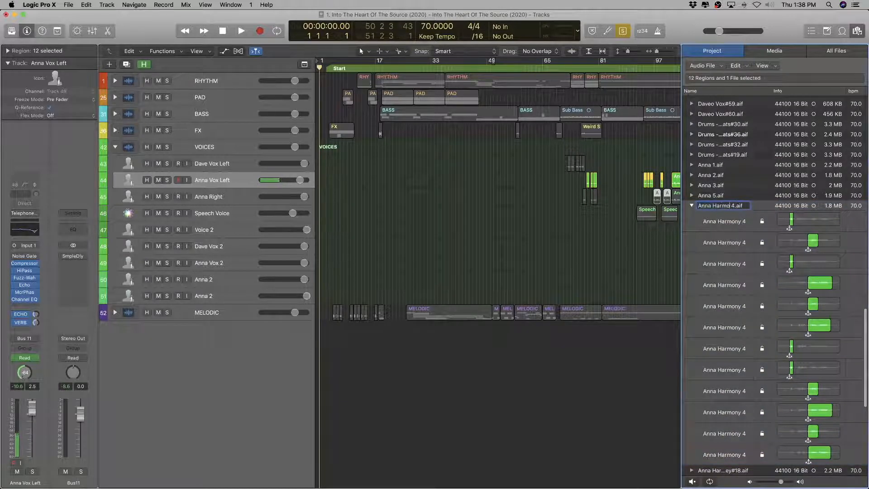
{"action": "key", "text": "Return"}
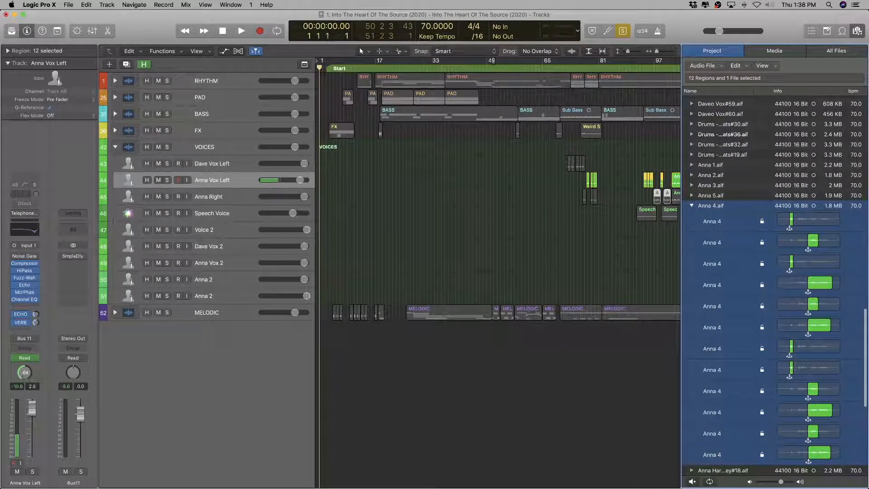
Step: Collapse the region list of Anna 4.aif
{"action": "scroll", "coordinate": [720, 276], "scroll_direction": "down", "scroll_amount": 3}
{"action": "scroll", "coordinate": [708, 244], "scroll_direction": "up", "scroll_amount": 4}
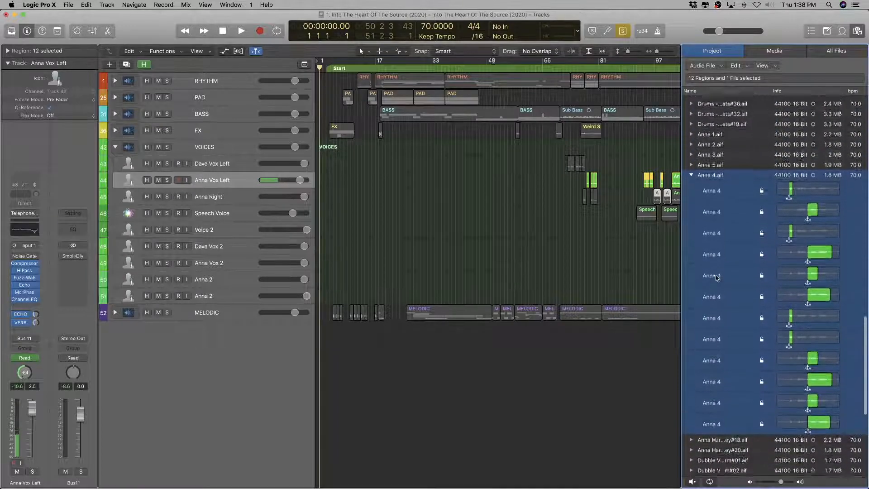
{"action": "scroll", "coordinate": [704, 242], "scroll_direction": "up", "scroll_amount": 2}
{"action": "left_click", "coordinate": [691, 243]}
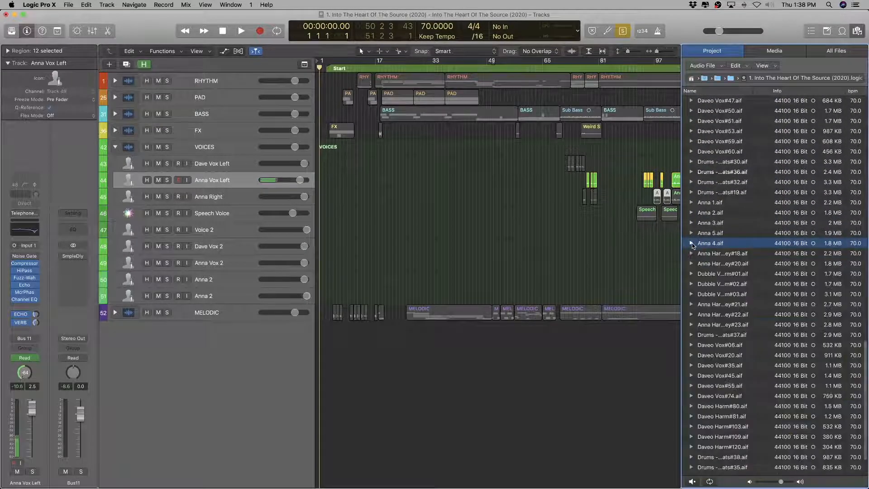
Step: Move the files Anna 1.aif through Anna 5.aif and Speech Voice.aif from the Unselected group into the Voices audio file group
{"action": "scroll", "coordinate": [543, 220], "scroll_direction": "right", "scroll_amount": 2}
{"action": "scroll", "coordinate": [564, 221], "scroll_direction": "right", "scroll_amount": 1}
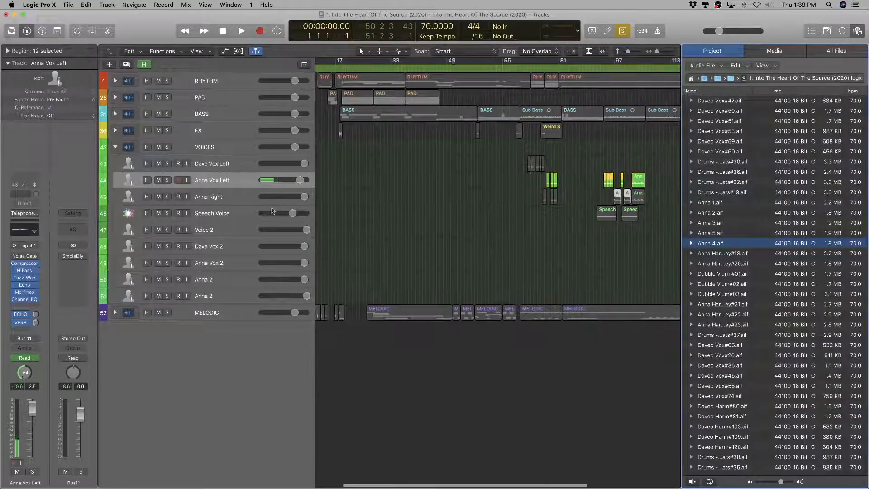
{"action": "left_click", "coordinate": [709, 203], "text": "shift"}
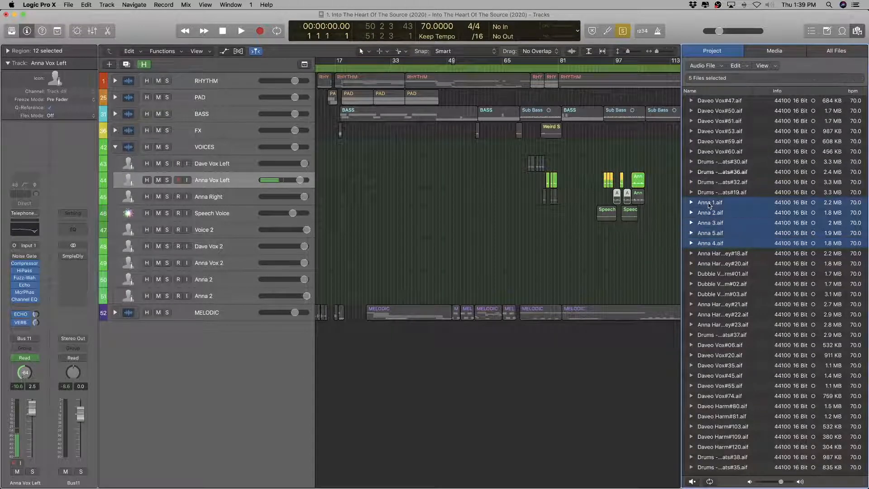
{"action": "scroll", "coordinate": [482, 258], "scroll_direction": "down", "scroll_amount": 5}
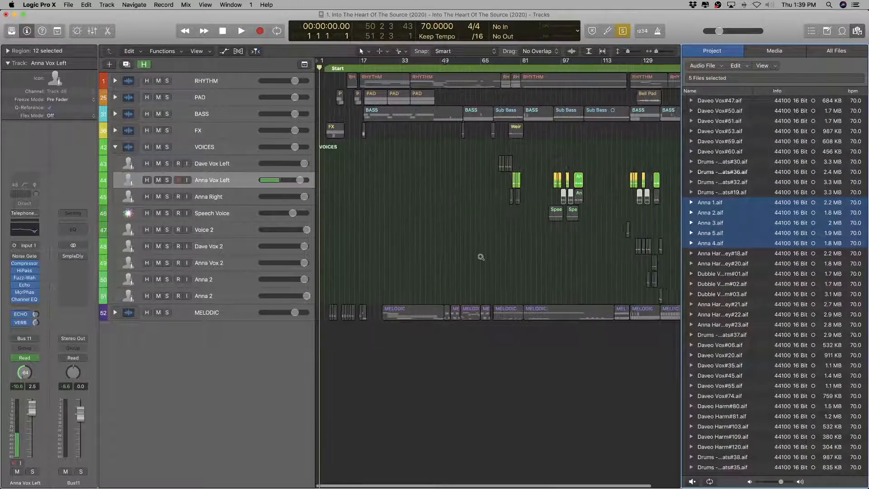
{"action": "scroll", "coordinate": [724, 285], "scroll_direction": "up", "scroll_amount": 10}
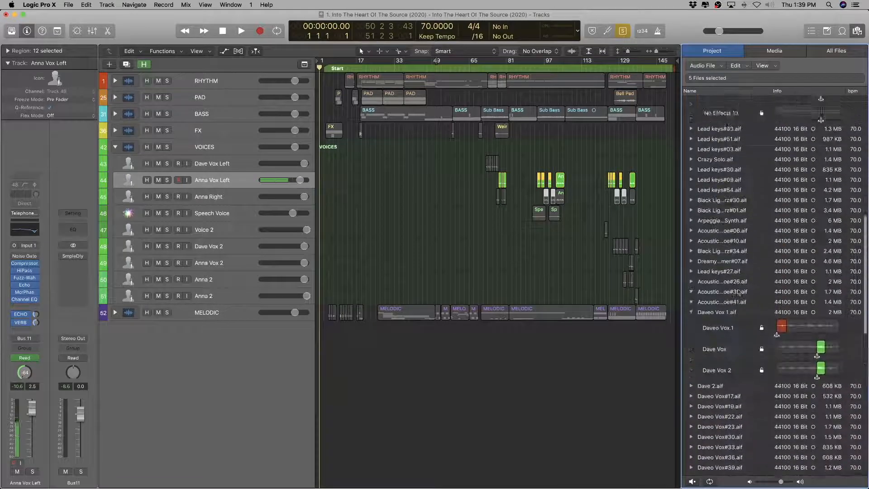
{"action": "scroll", "coordinate": [738, 291], "scroll_direction": "up", "scroll_amount": 10}
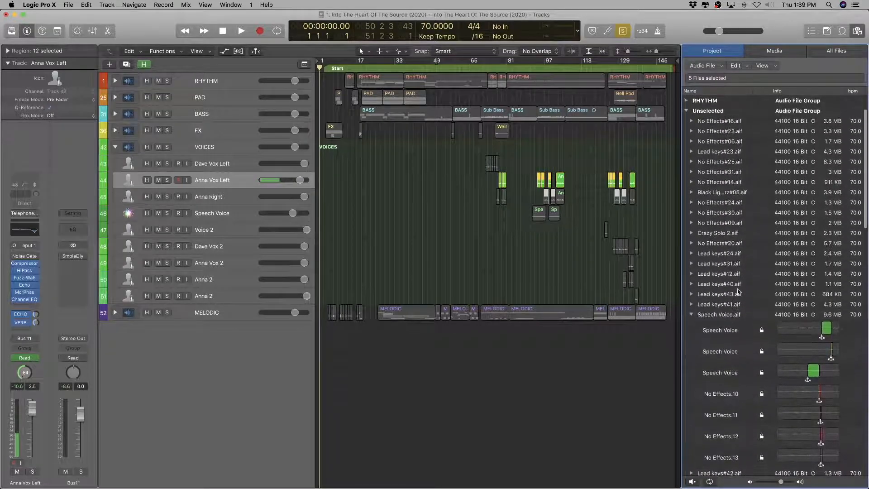
{"action": "scroll", "coordinate": [730, 216], "scroll_direction": "down", "scroll_amount": 4}
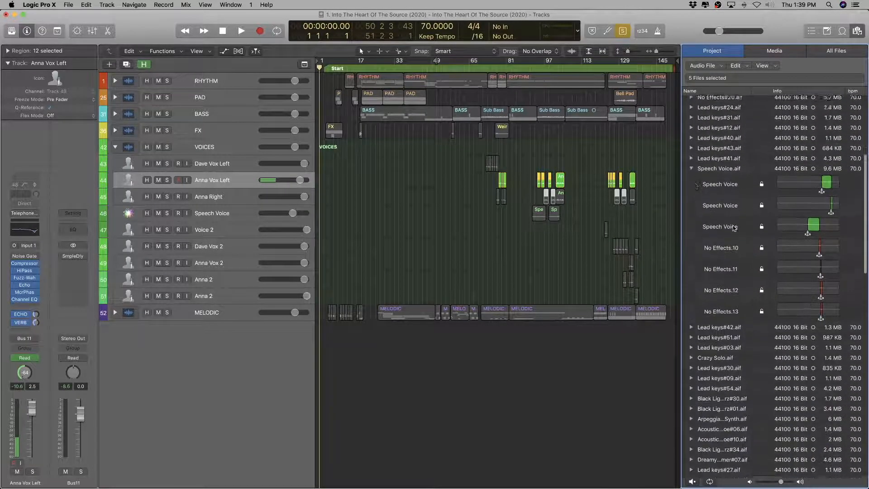
{"action": "left_click", "coordinate": [710, 199], "text": "super"}
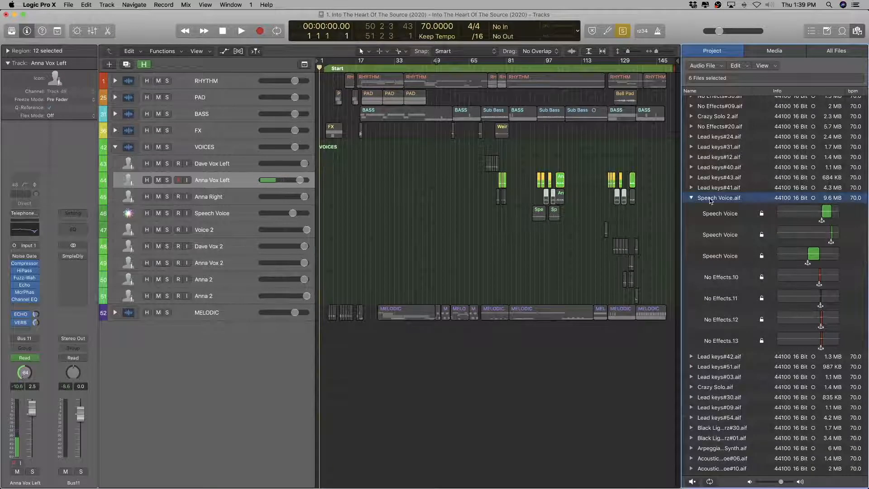
{"action": "scroll", "coordinate": [719, 233], "scroll_direction": "down", "scroll_amount": 20}
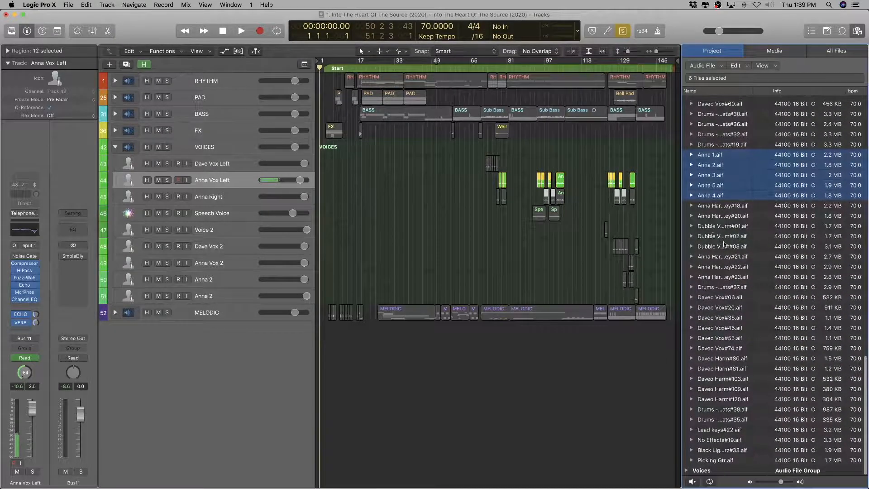
{"action": "left_click_drag", "start_coordinate": [707, 198], "coordinate": [700, 471]}
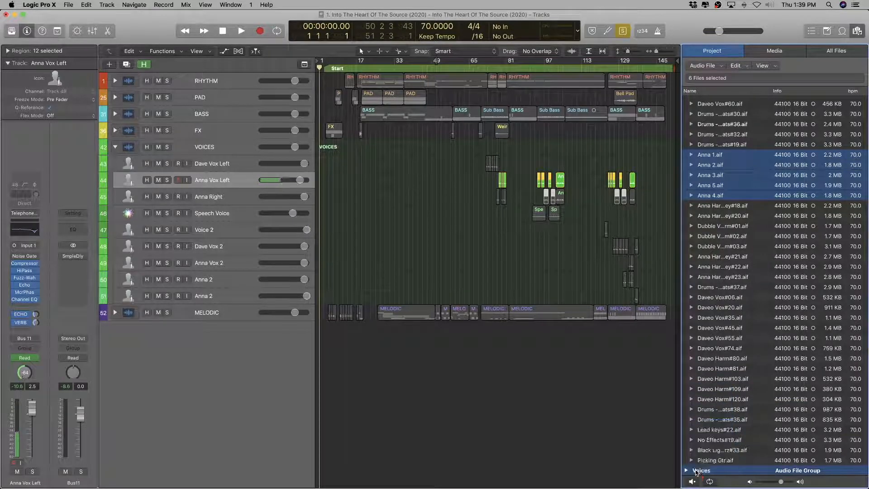
Step: Collapse the Speech Voice.aif region list in the Voices group, as well as all the audio file groups
{"action": "scroll", "coordinate": [702, 398], "scroll_direction": "down", "scroll_amount": 1}
{"action": "scroll", "coordinate": [702, 397], "scroll_direction": "up", "scroll_amount": 4}
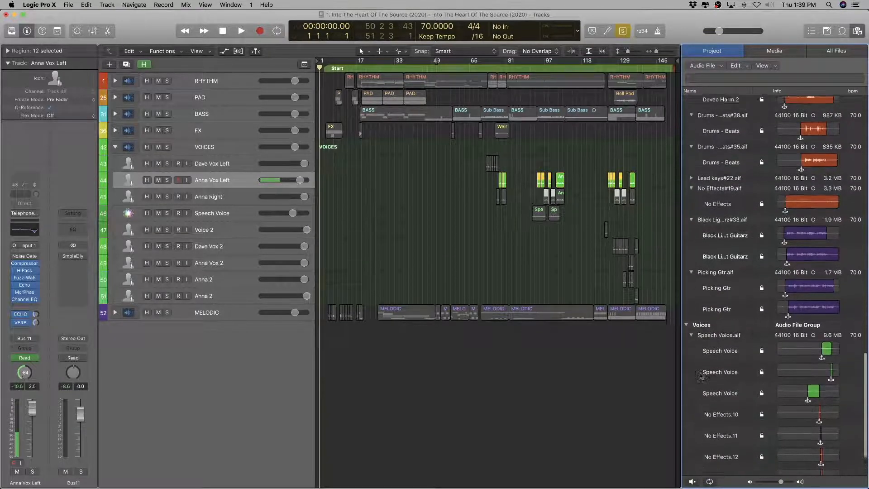
{"action": "left_click", "coordinate": [691, 341]}
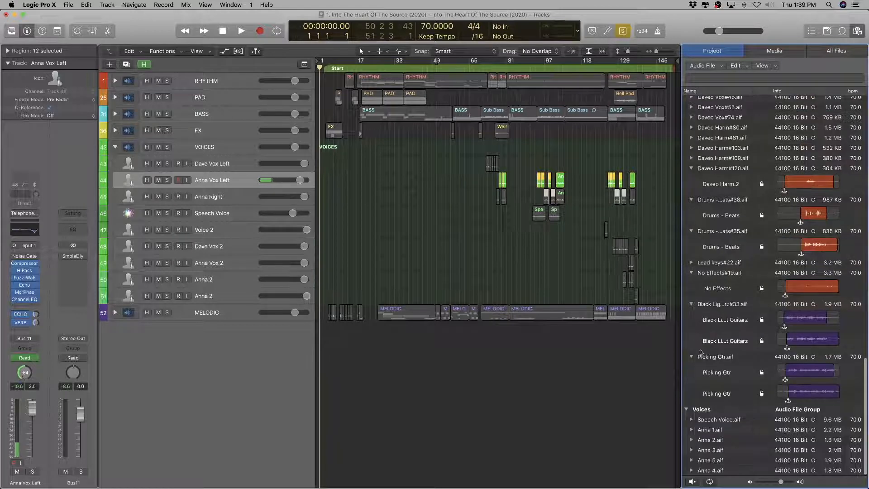
{"action": "scroll", "coordinate": [702, 309], "scroll_direction": "up", "scroll_amount": 2}
{"action": "left_click", "coordinate": [724, 295]}
{"action": "key", "text": "super+a"}
{"action": "key", "text": "Left"}
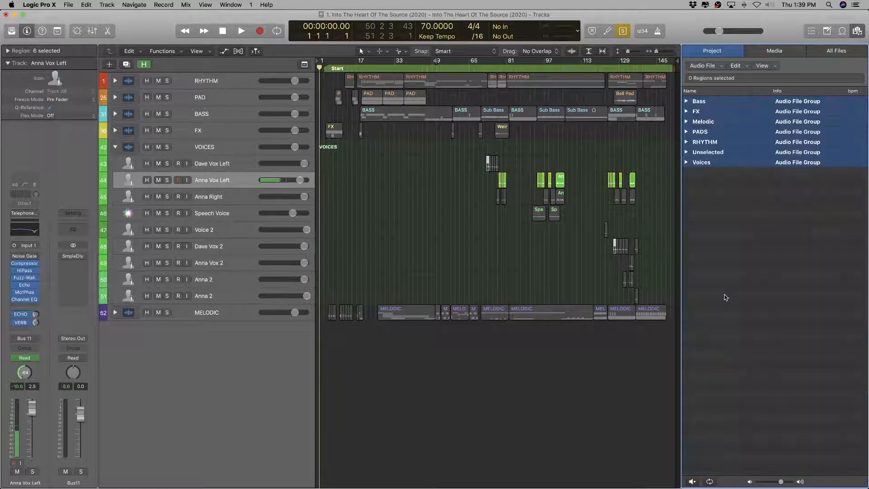
Step: Clear the selection in the Project browser and expand the Unselected audio file group
{"action": "left_click", "coordinate": [708, 205]}
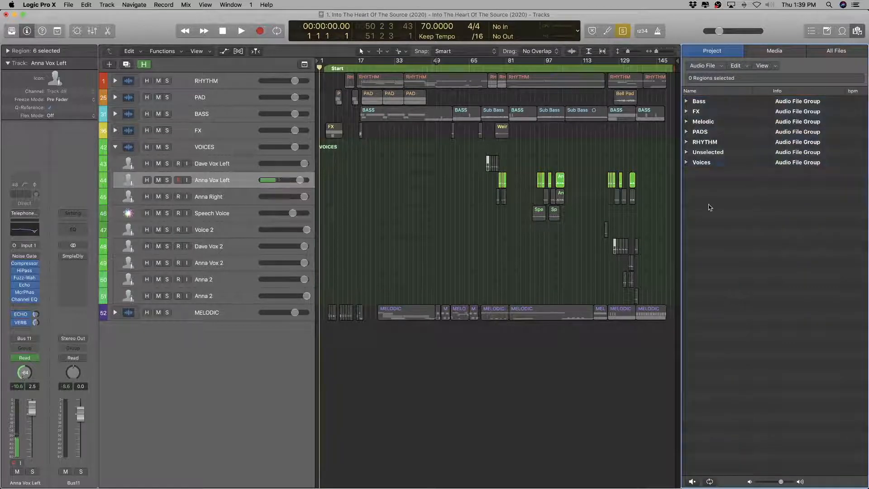
{"action": "left_click", "coordinate": [687, 153]}
{"action": "scroll", "coordinate": [724, 316], "scroll_direction": "down", "scroll_amount": 8}
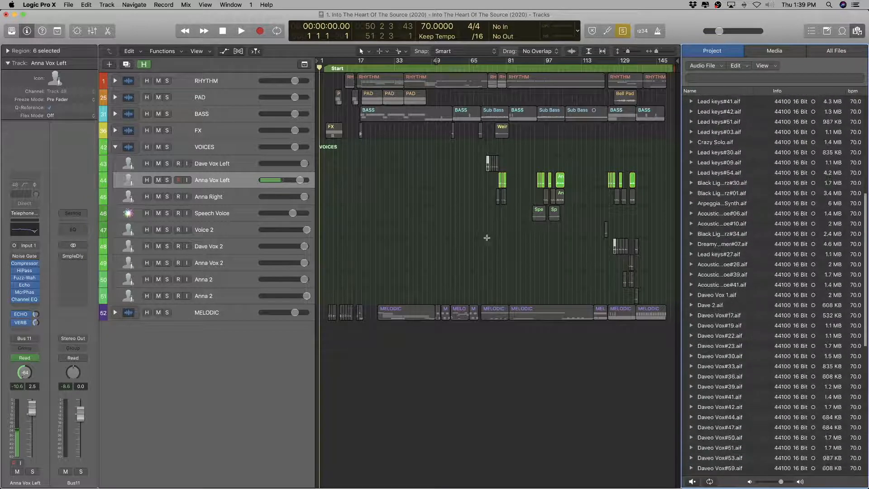
Step: Examine which source audio files the regions on the Anna Right, Speech Voice and Voice 2 tracks use
{"action": "left_click", "coordinate": [236, 196]}
{"action": "scroll", "coordinate": [724, 316], "scroll_direction": "down", "scroll_amount": 5}
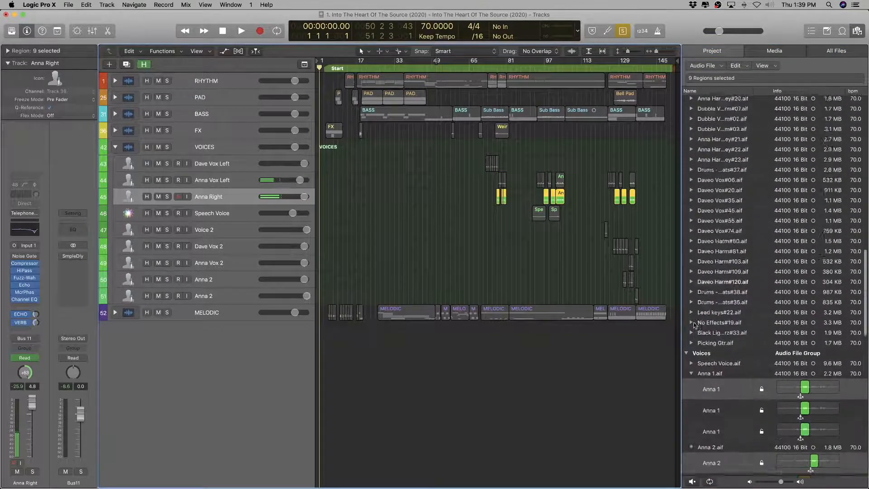
{"action": "scroll", "coordinate": [695, 325], "scroll_direction": "down", "scroll_amount": 15}
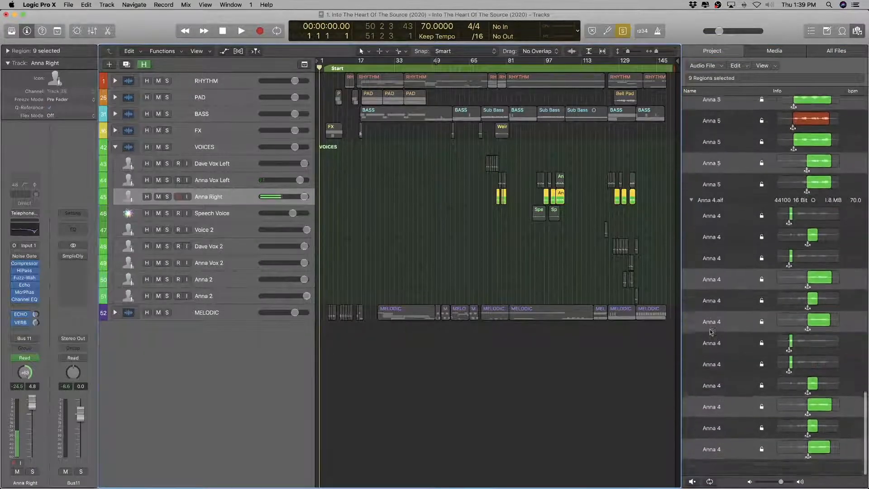
{"action": "scroll", "coordinate": [709, 330], "scroll_direction": "down", "scroll_amount": 5}
{"action": "key", "text": "Down"}
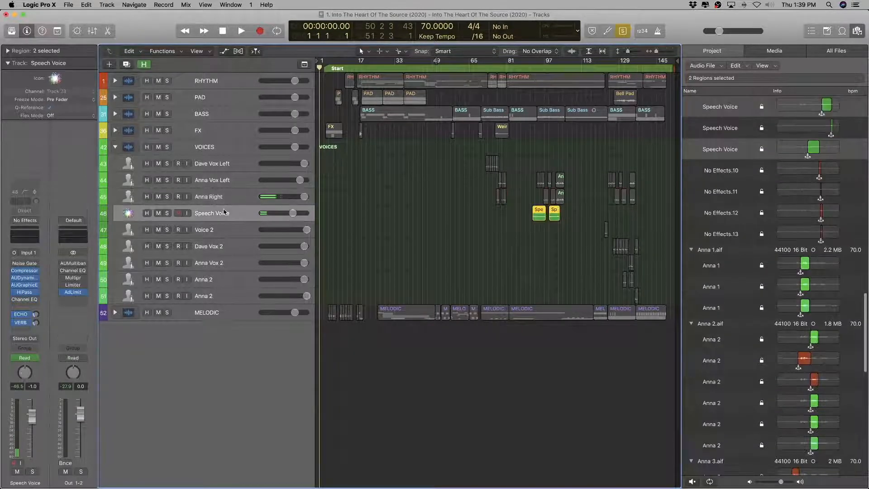
{"action": "scroll", "coordinate": [787, 269], "scroll_direction": "up", "scroll_amount": 5}
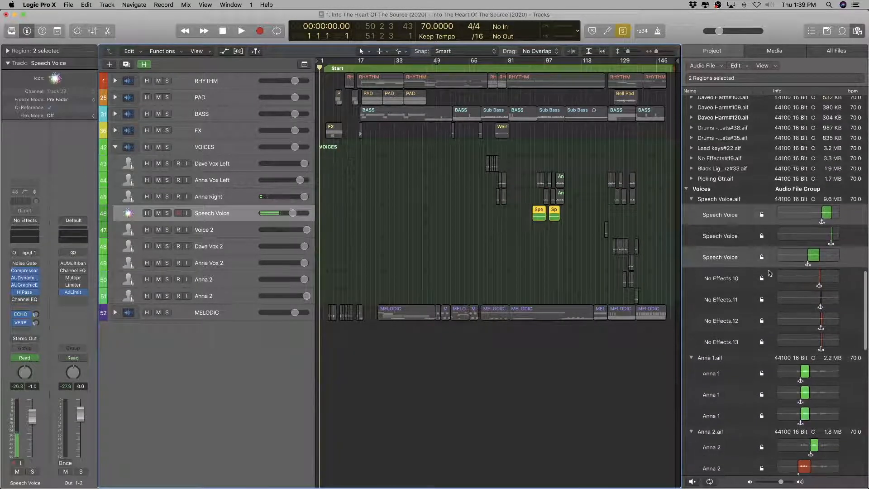
{"action": "left_click", "coordinate": [218, 233]}
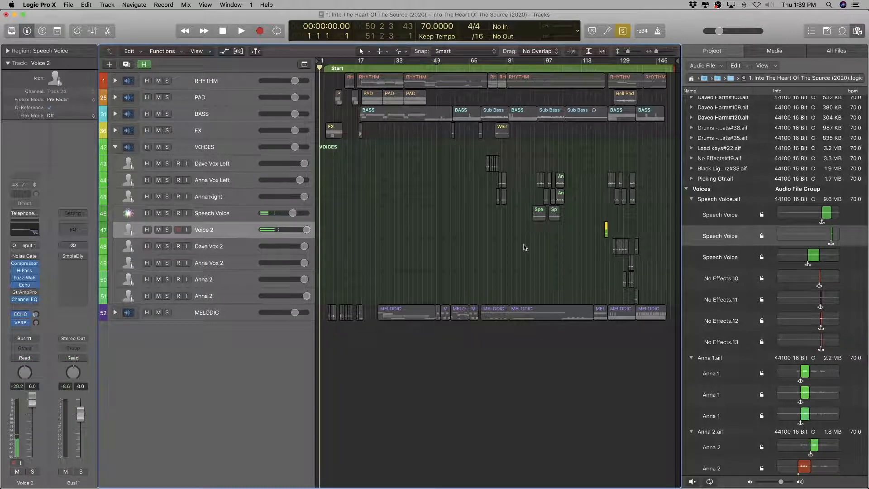
{"action": "scroll", "coordinate": [664, 249], "scroll_direction": "right", "scroll_amount": 5}
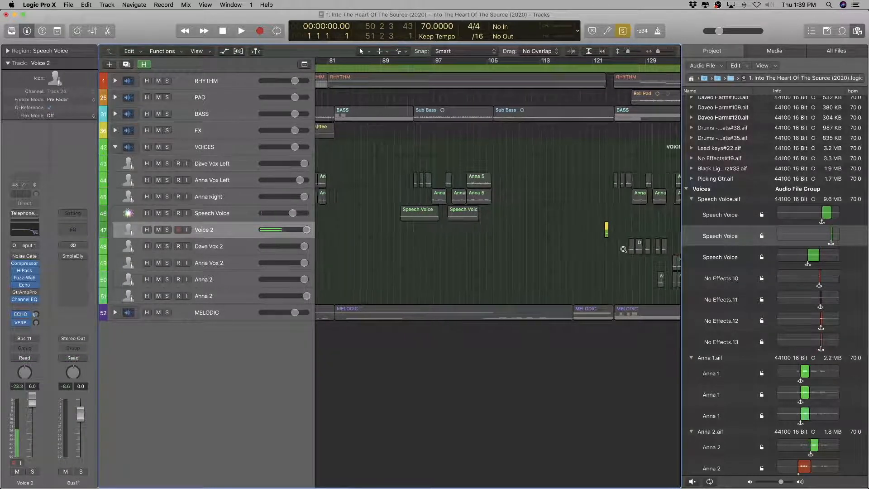
{"action": "scroll", "coordinate": [623, 249], "scroll_direction": "right", "scroll_amount": 2}
Step: Select the regions on the Dave Vox 2 track and examine the names of their source files and regions
{"action": "left_click", "coordinate": [244, 247]}
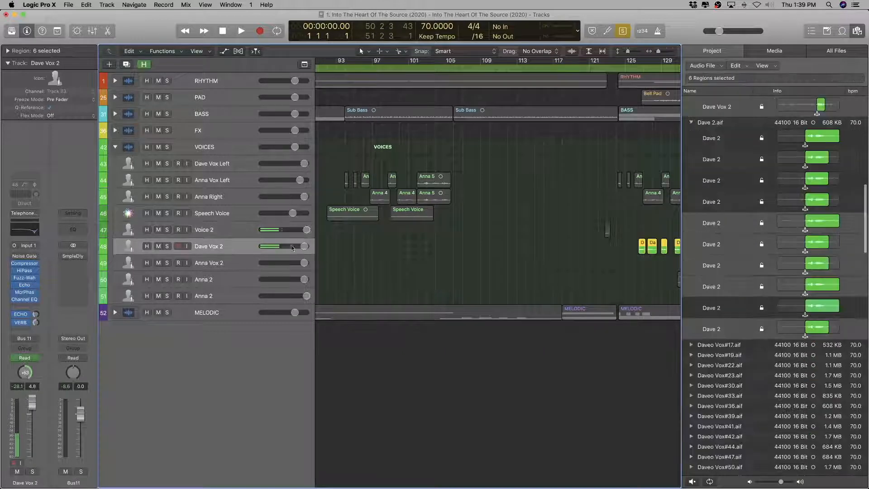
{"action": "scroll", "coordinate": [523, 246], "scroll_direction": "right", "scroll_amount": 5}
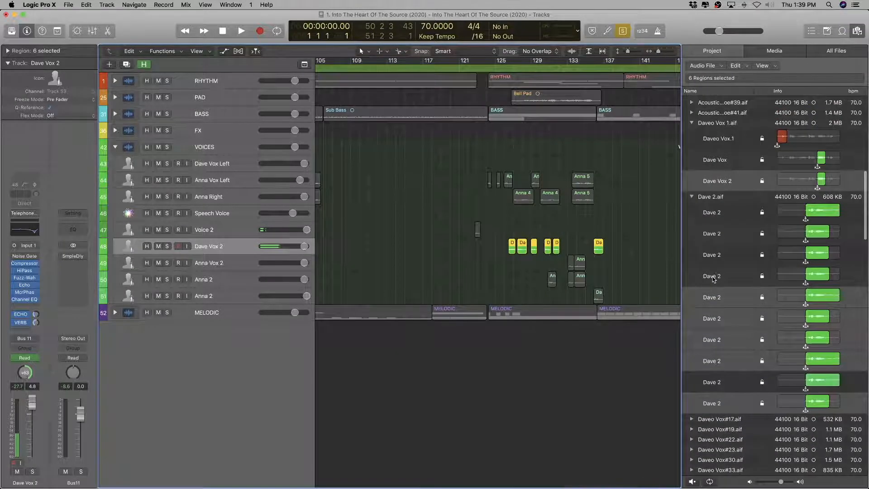
{"action": "scroll", "coordinate": [712, 278], "scroll_direction": "up", "scroll_amount": 3}
{"action": "scroll", "coordinate": [523, 263], "scroll_direction": "up", "scroll_amount": 2}
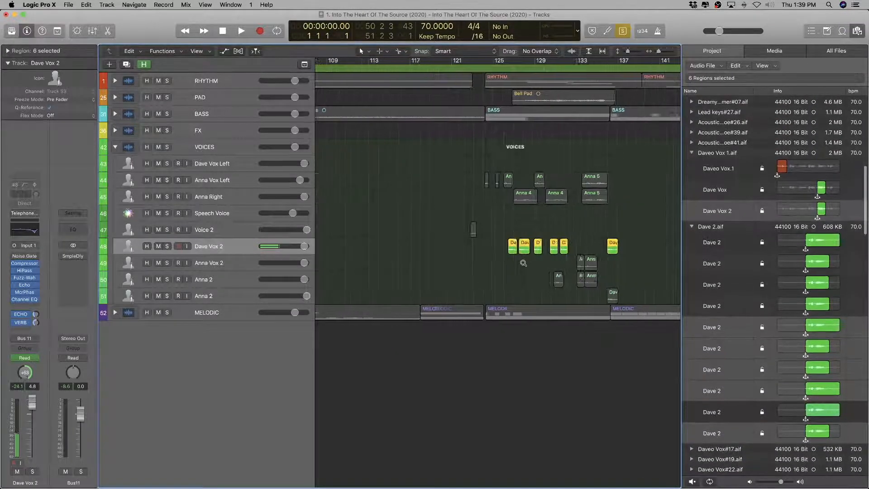
{"action": "scroll", "coordinate": [523, 263], "scroll_direction": "down", "scroll_amount": 2}
{"action": "scroll", "coordinate": [742, 294], "scroll_direction": "up", "scroll_amount": 3}
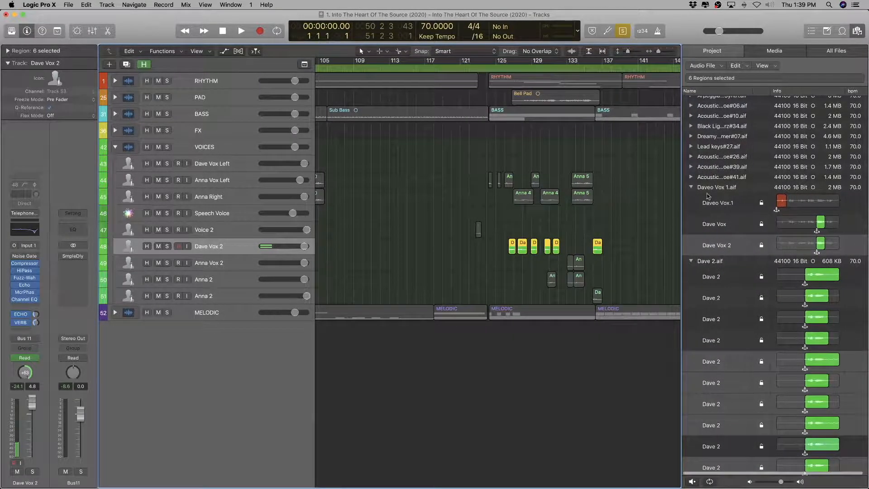
Step: Select Daveo Vox 1.aif together with all its regions and rename the file as Dave 1.aif
{"action": "double_click", "coordinate": [719, 190]}
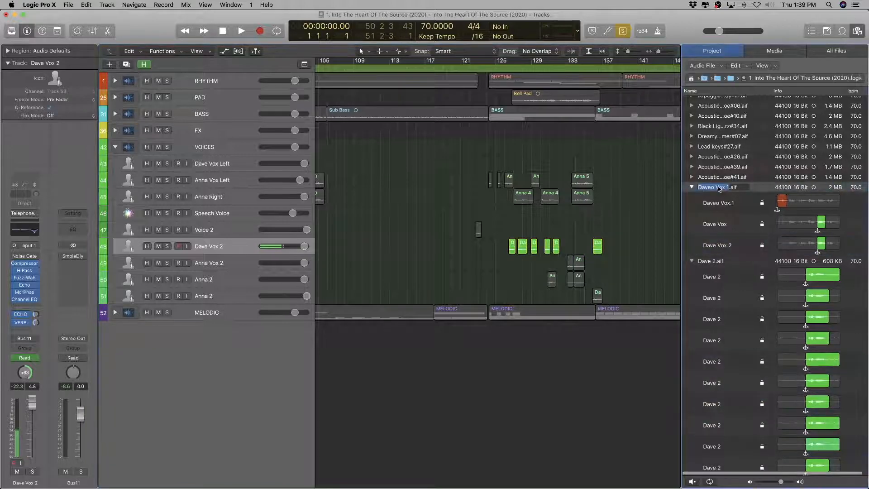
{"action": "key", "text": "Right"}
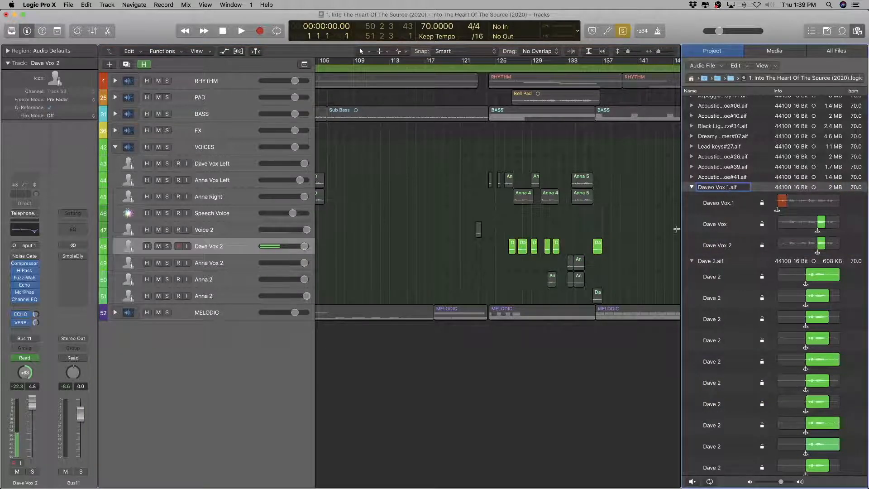
{"action": "left_click", "coordinate": [717, 245]}
{"action": "left_click", "coordinate": [719, 188]}
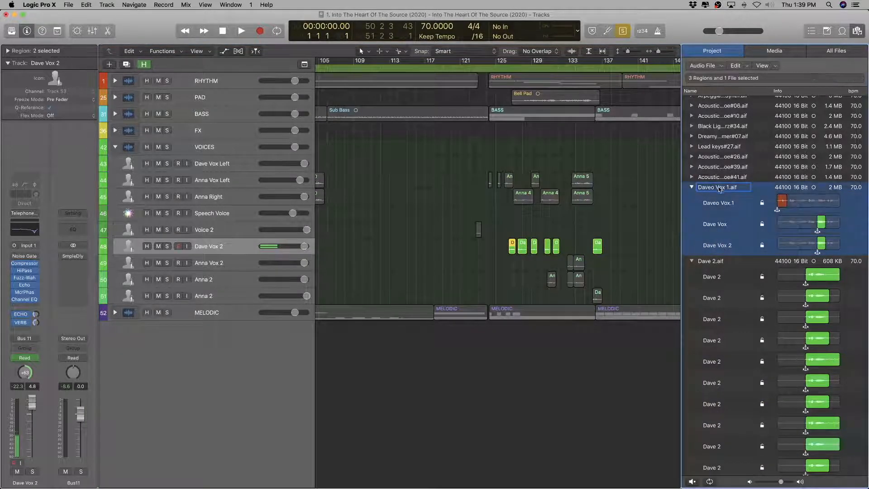
{"action": "double_click", "coordinate": [720, 189]}
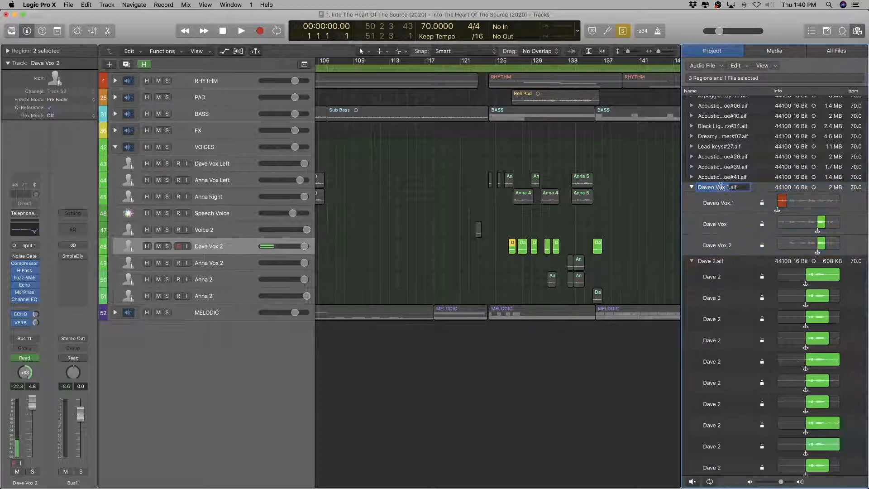
{"action": "left_click", "coordinate": [720, 187]}
{"action": "key", "text": "BackSpace"}
{"action": "key", "text": "BackSpace"}
{"action": "key", "text": "BackSpace"}
{"action": "key", "text": "BackSpace"}
{"action": "key", "text": "BackSpace"}
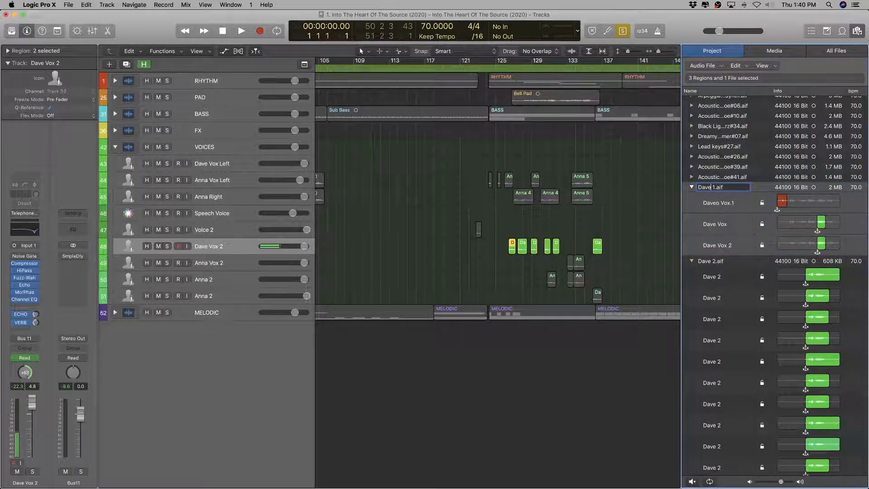
{"action": "key", "text": "Return"}
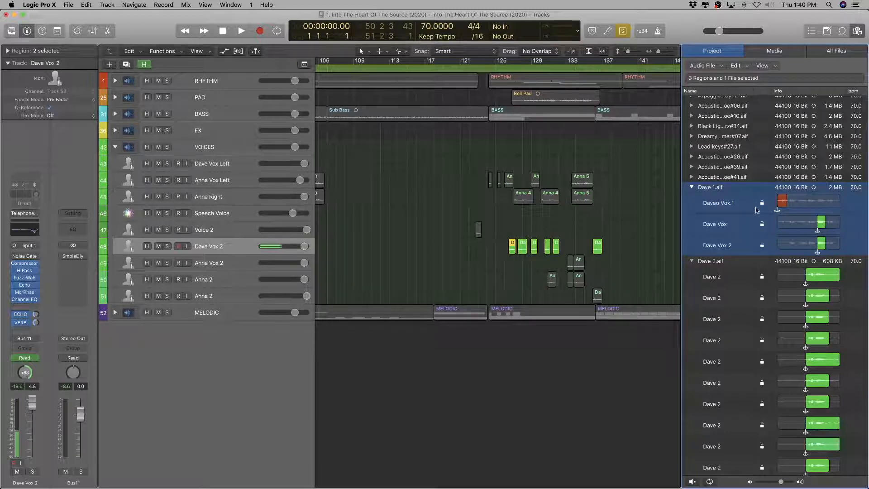
Step: Copy the name Dave 1 from the audio file and apply it to its region Daveo Vox.1
{"action": "left_click", "coordinate": [719, 206]}
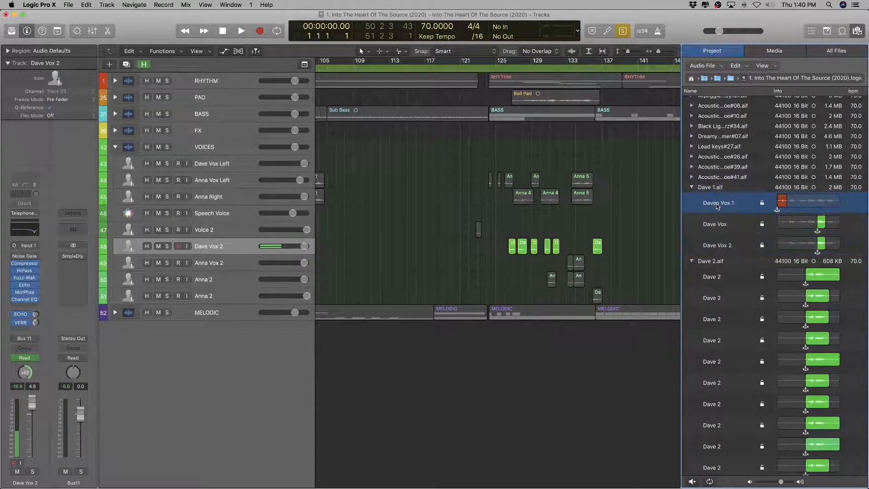
{"action": "left_click", "coordinate": [721, 206]}
{"action": "left_click", "coordinate": [721, 203]}
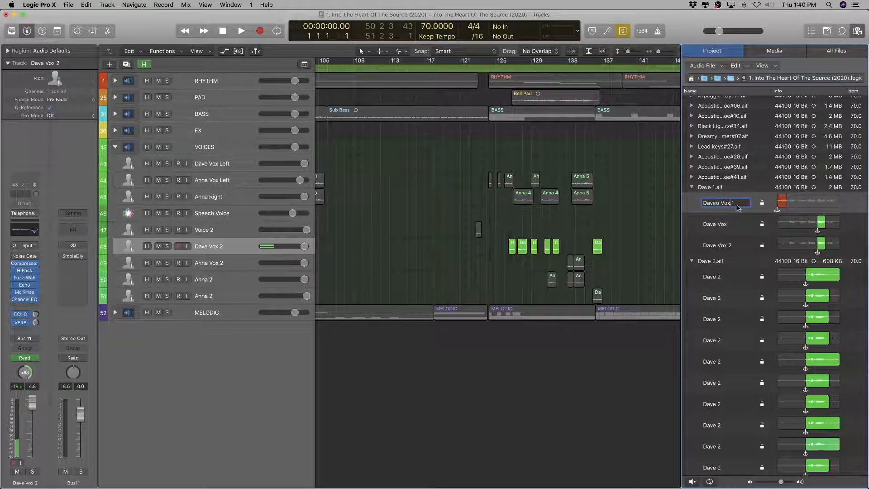
{"action": "left_click", "coordinate": [708, 188]}
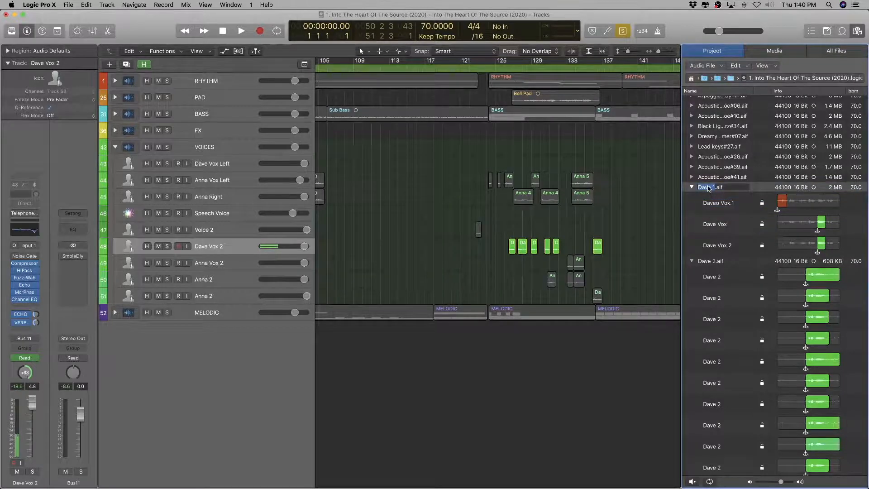
{"action": "key", "text": "super+c"}
{"action": "key", "text": "Return"}
{"action": "key", "text": "Down"}
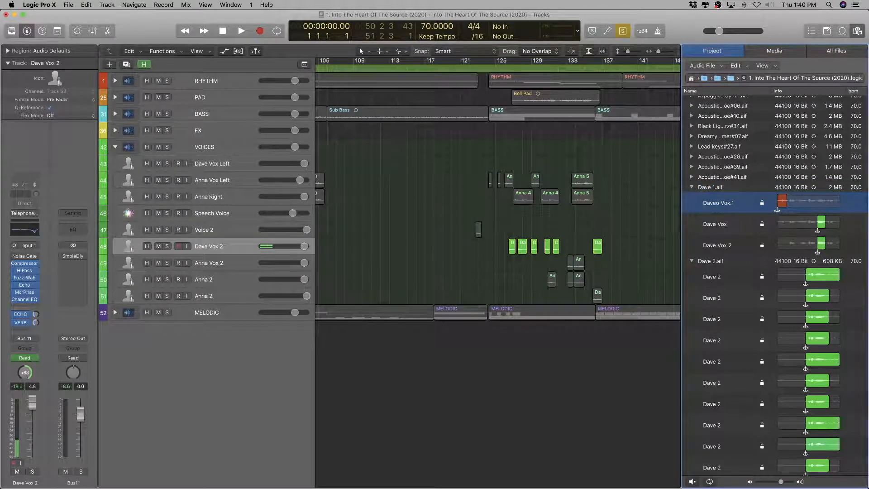
{"action": "key", "text": "Return"}
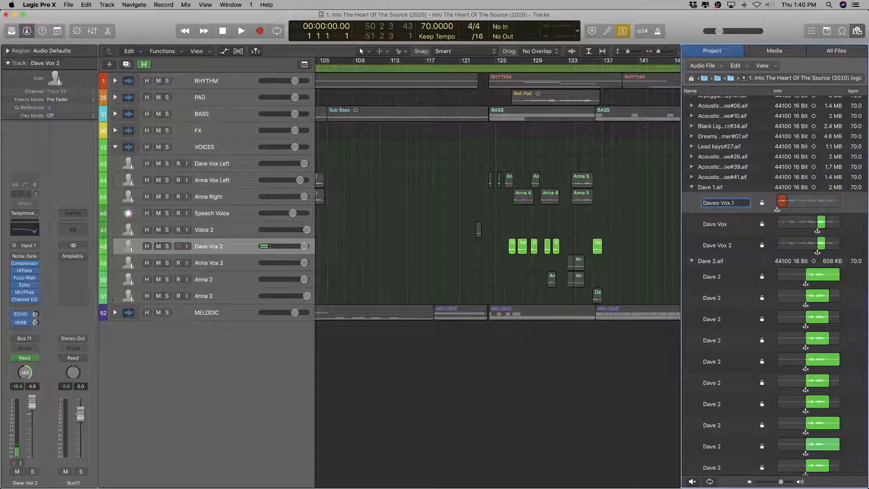
{"action": "key", "text": "super+v"}
{"action": "key", "text": "Return"}
Step: Rename the Dave Vox and Dave Vox 2 regions under Dave 1.aif as Dave 1, using the copied name
{"action": "key", "text": "Down"}
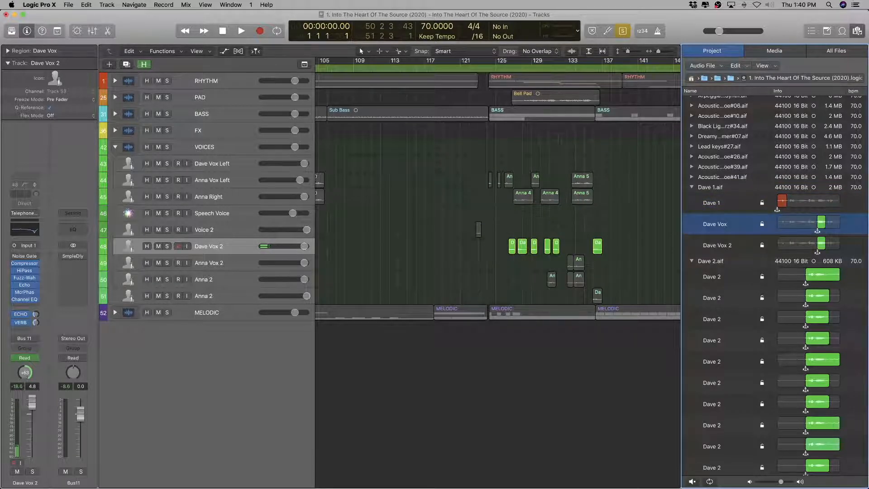
{"action": "key", "text": "Return"}
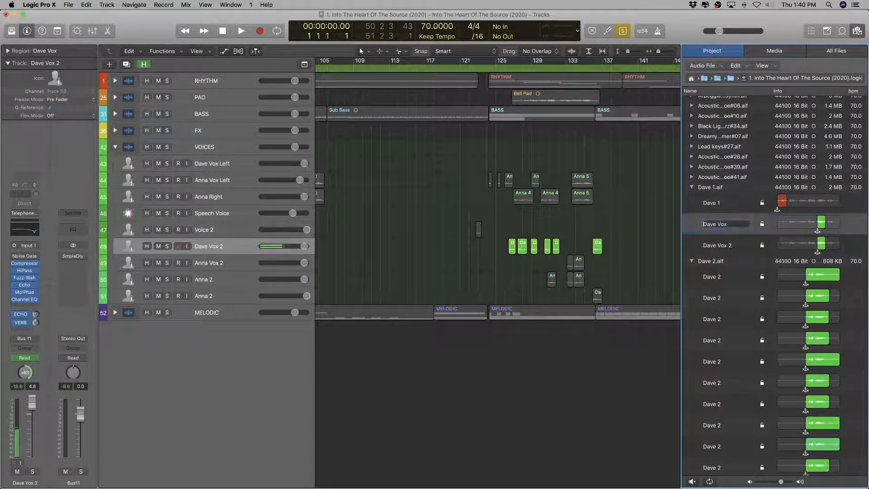
{"action": "key", "text": "super+v"}
{"action": "key", "text": "Return"}
{"action": "key", "text": "Down"}
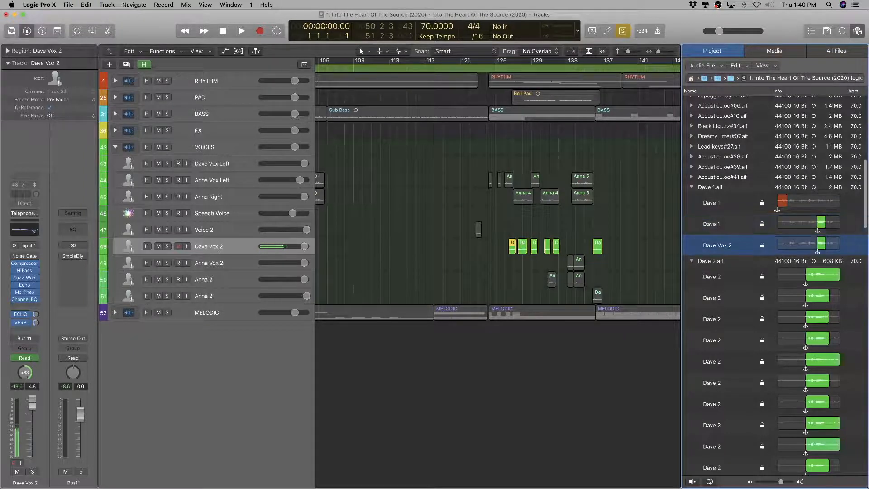
{"action": "key", "text": "Return"}
{"action": "key", "text": "super+v"}
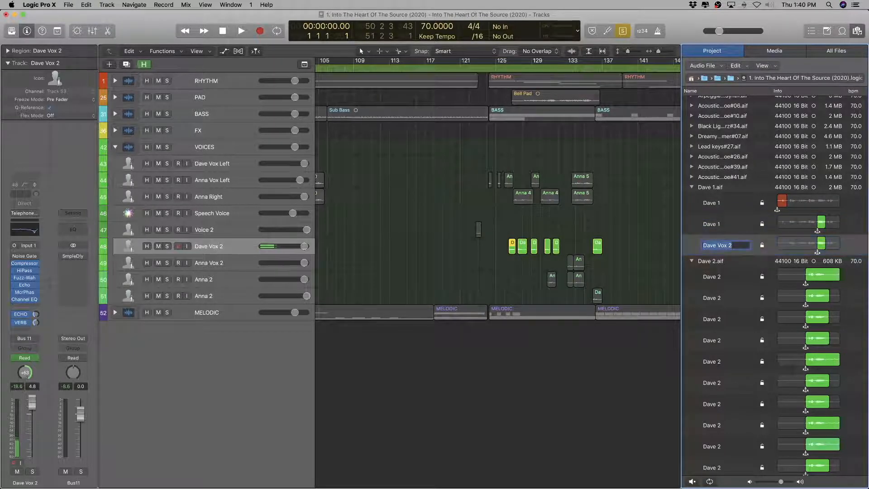
{"action": "key", "text": "Return"}
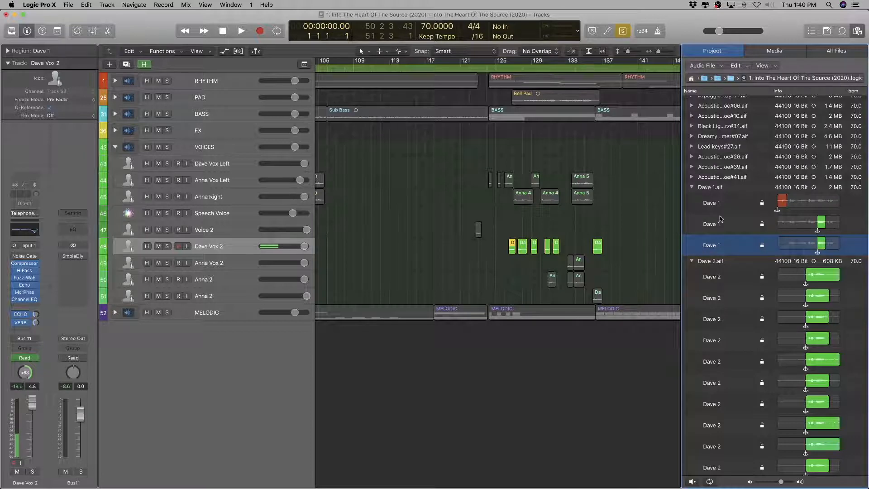
Step: Examine the source files behind the regions on the Dave Vox 2, Anna Vox 2 and upper Anna 2 tracks
{"action": "scroll", "coordinate": [715, 253], "scroll_direction": "down", "scroll_amount": 5}
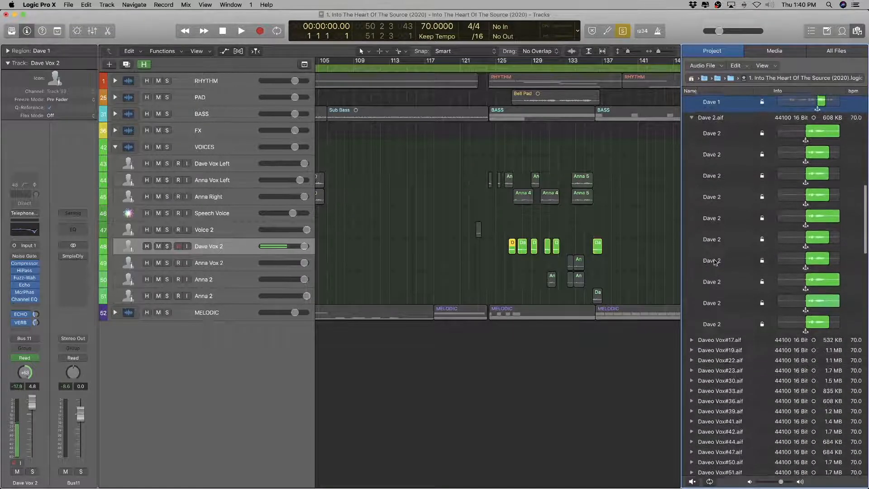
{"action": "scroll", "coordinate": [714, 261], "scroll_direction": "up", "scroll_amount": 5}
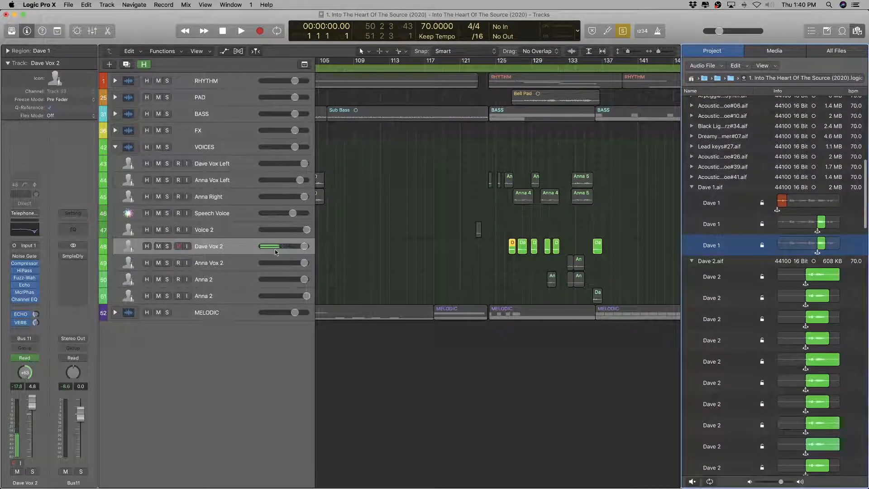
{"action": "left_click", "coordinate": [226, 249]}
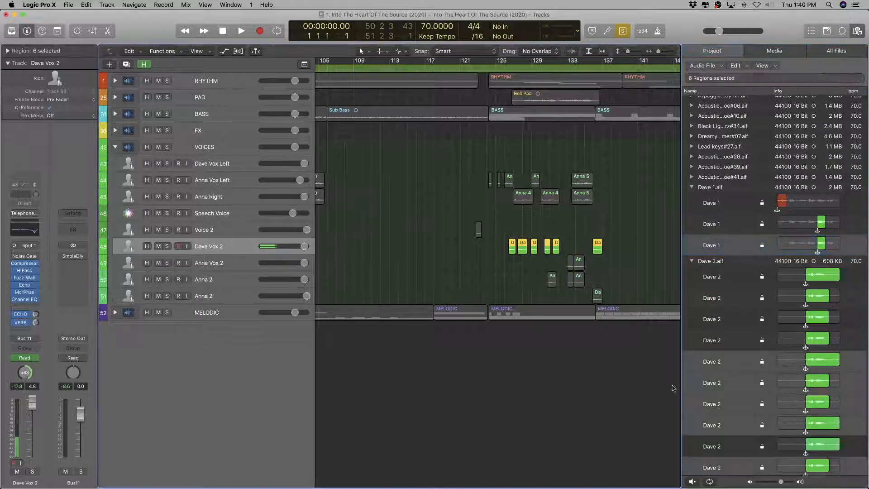
{"action": "scroll", "coordinate": [683, 344], "scroll_direction": "down", "scroll_amount": 3}
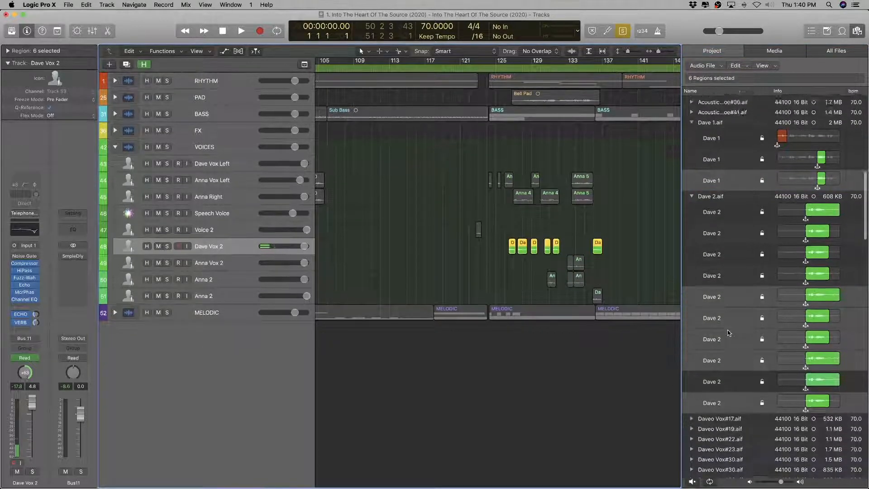
{"action": "left_click", "coordinate": [226, 264]}
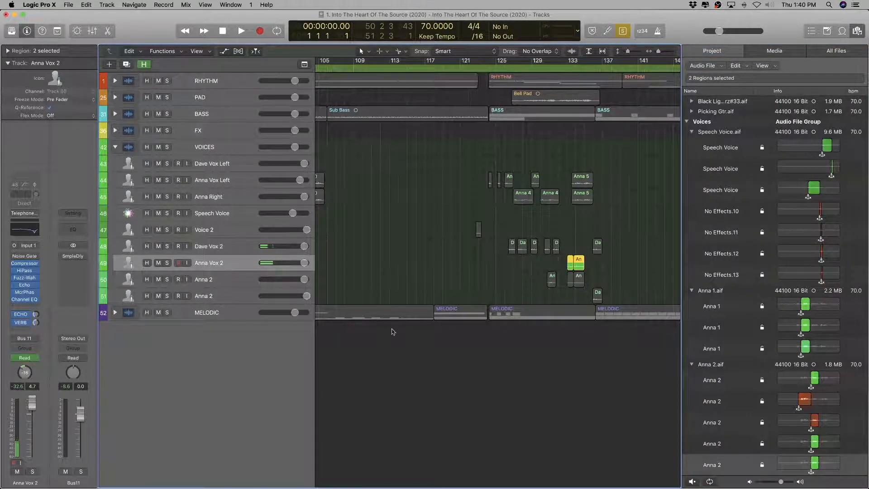
{"action": "left_click", "coordinate": [218, 281]}
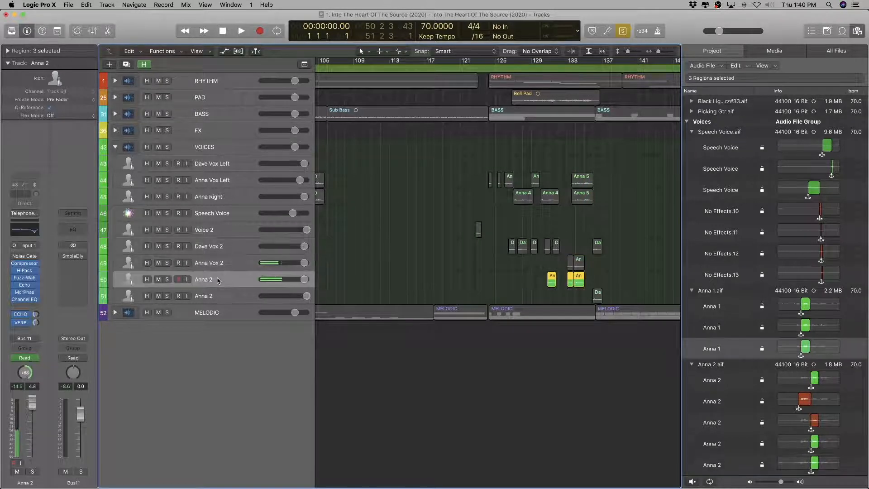
{"action": "left_click", "coordinate": [218, 264]}
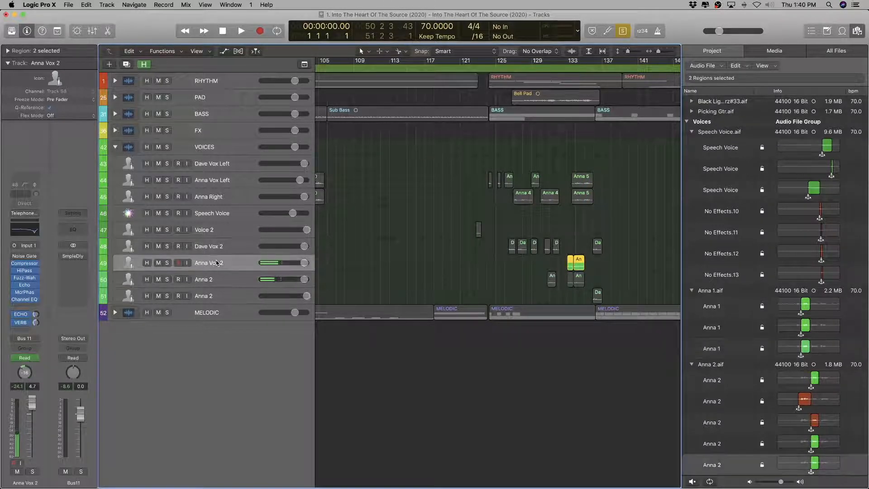
Step: Rename the upper of the two Anna 2 tracks as Anna 1
{"action": "left_click", "coordinate": [215, 274]}
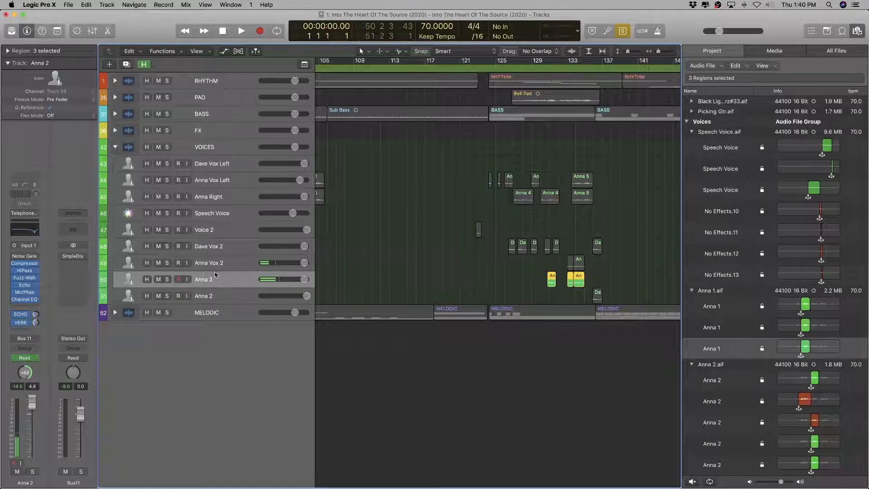
{"action": "double_click", "coordinate": [215, 281]}
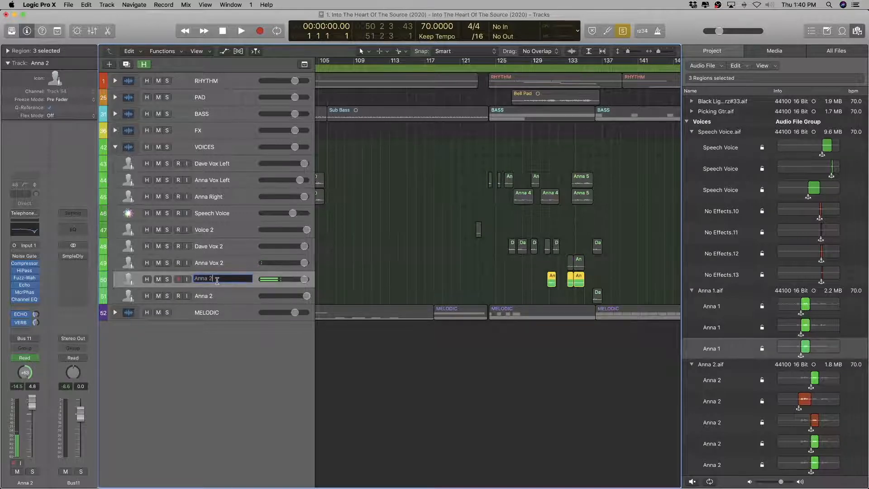
{"action": "key", "text": "BackSpace"}
{"action": "key", "text": "Return"}
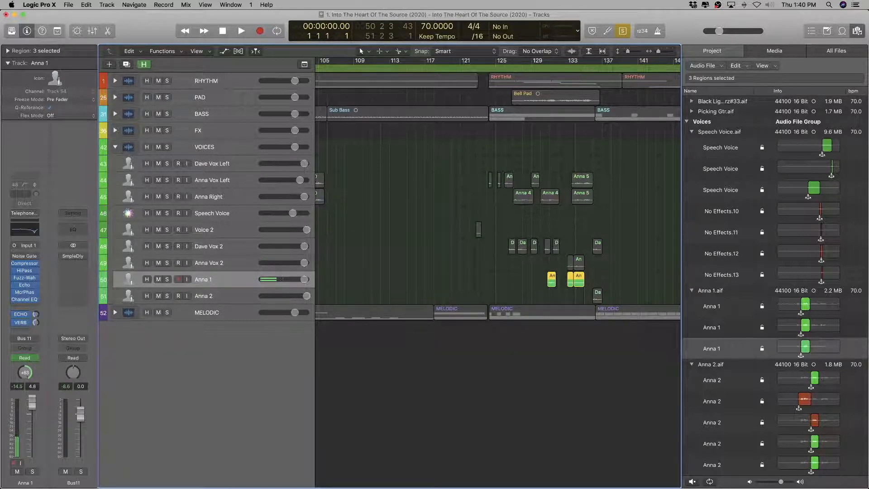
Step: Rename the remaining Anna 2 track as Dave 2 to match the region it holds
{"action": "left_click", "coordinate": [206, 296]}
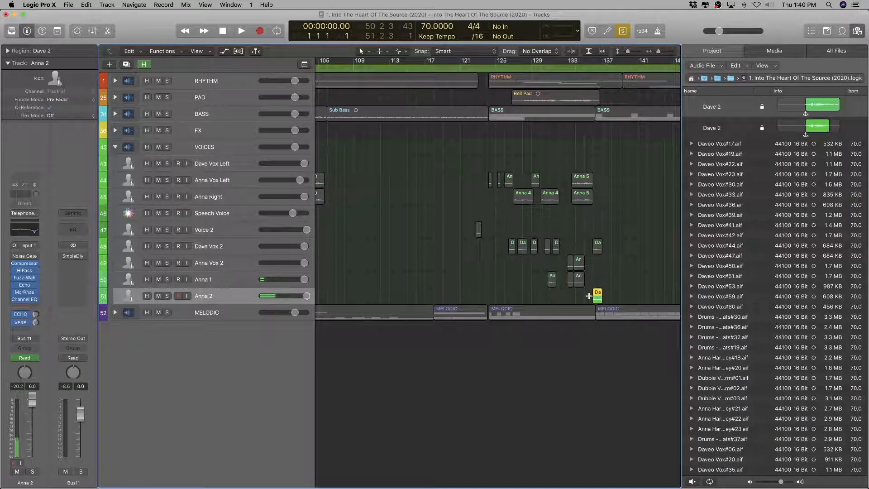
{"action": "scroll", "coordinate": [603, 297], "scroll_direction": "right", "scroll_amount": 4}
{"action": "scroll", "coordinate": [599, 305], "scroll_direction": "right", "scroll_amount": 3}
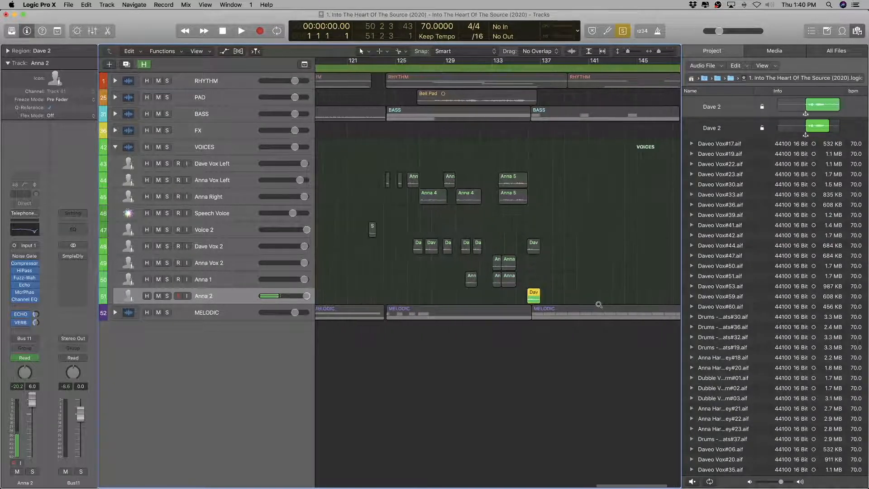
{"action": "scroll", "coordinate": [599, 305], "scroll_direction": "up", "scroll_amount": 5}
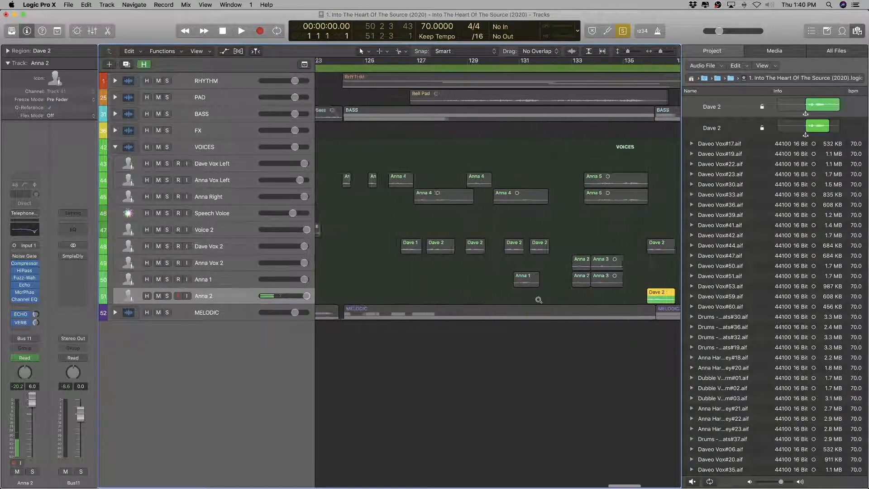
{"action": "scroll", "coordinate": [538, 299], "scroll_direction": "down", "scroll_amount": 1}
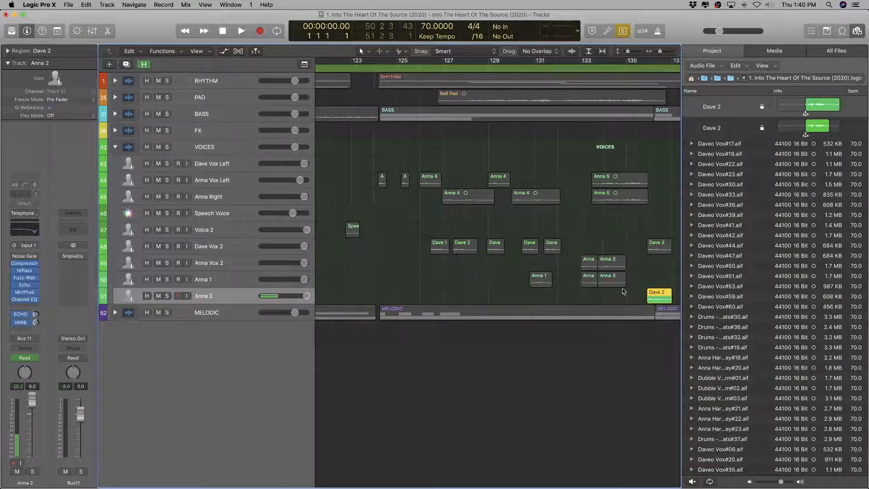
{"action": "scroll", "coordinate": [624, 292], "scroll_direction": "right", "scroll_amount": 3}
{"action": "double_click", "coordinate": [204, 295]}
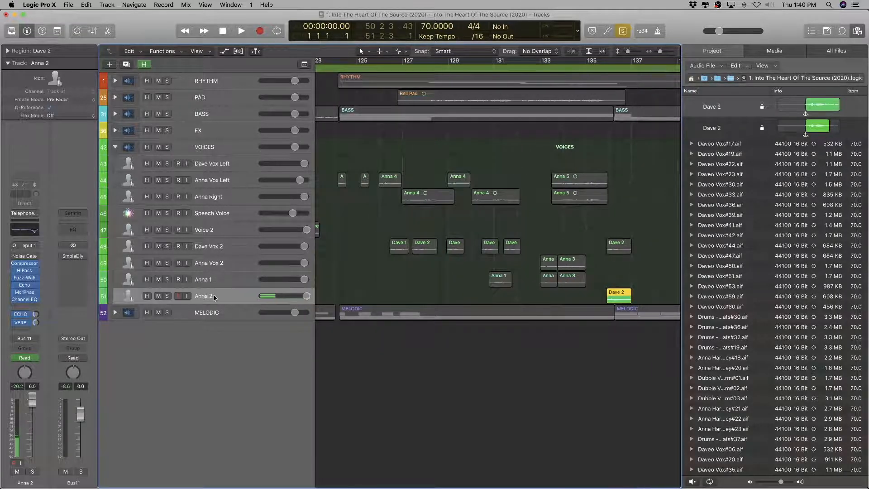
{"action": "type", "text": "Dave 2"}
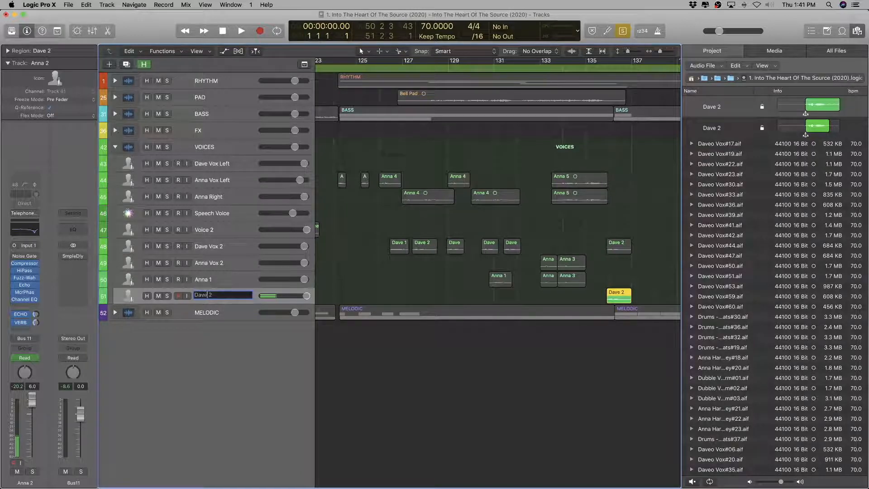
{"action": "key", "text": "Return"}
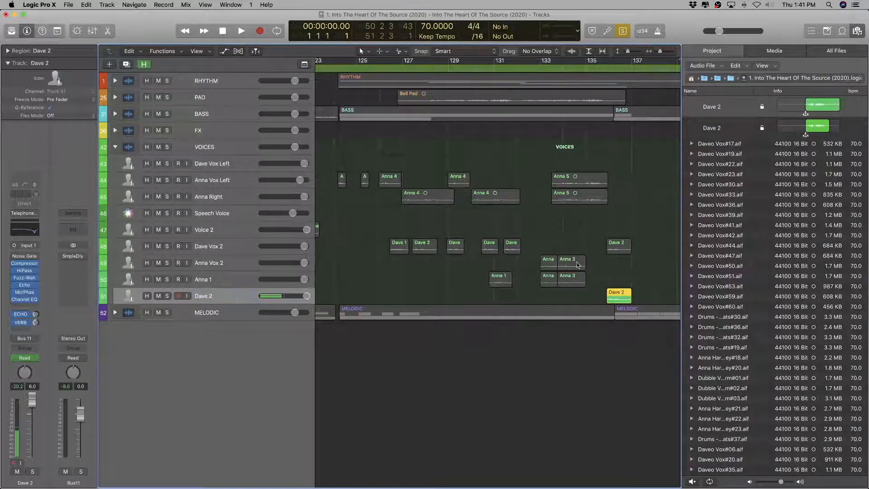
Step: Move Dave 1.aif and Dave 2.aif from the Unselected group into the Voices audio file group and collapse the Unselected group
{"action": "scroll", "coordinate": [731, 261], "scroll_direction": "up", "scroll_amount": 10}
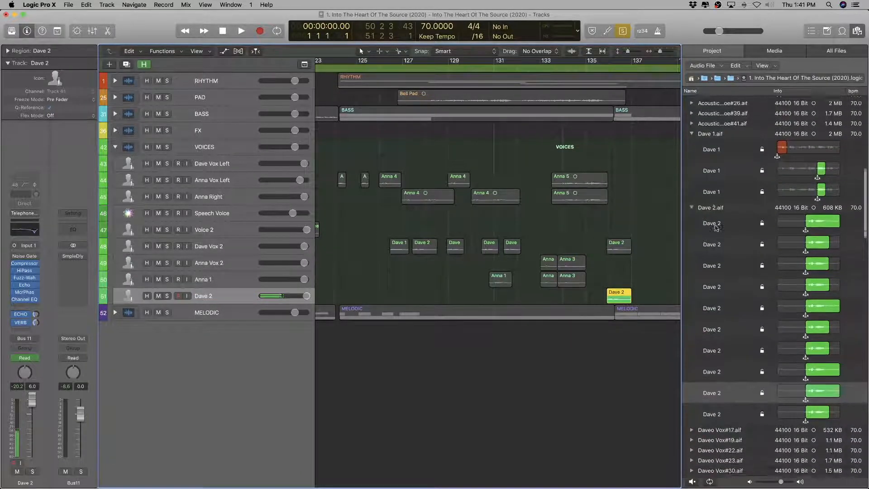
{"action": "left_click", "coordinate": [713, 213]}
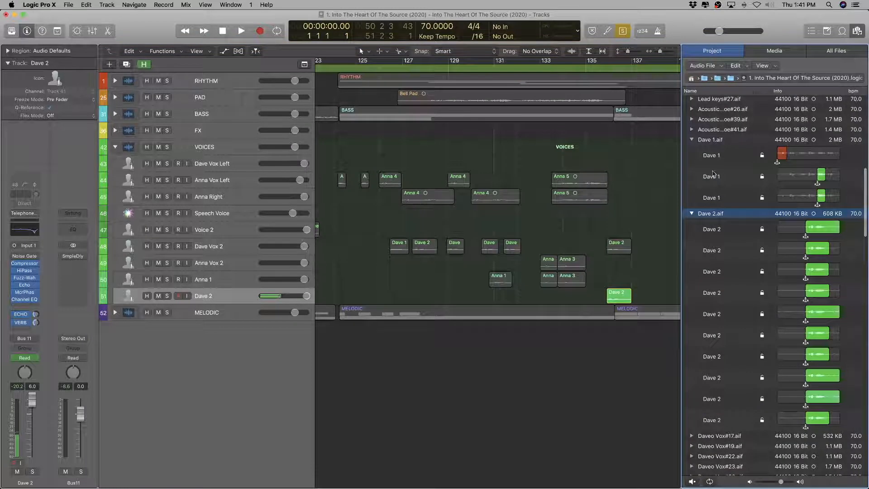
{"action": "left_click", "coordinate": [709, 140], "text": "shift"}
{"action": "scroll", "coordinate": [714, 154], "scroll_direction": "up", "scroll_amount": 12}
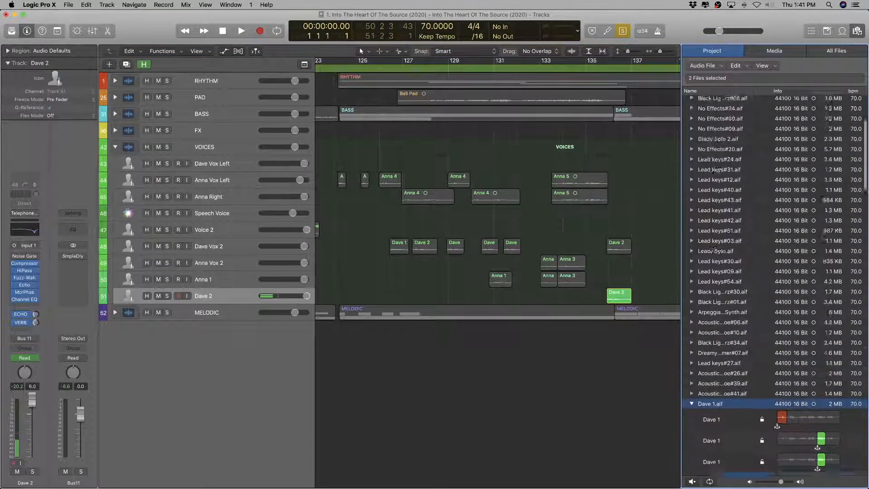
{"action": "scroll", "coordinate": [716, 168], "scroll_direction": "down", "scroll_amount": 14}
{"action": "scroll", "coordinate": [717, 170], "scroll_direction": "down", "scroll_amount": 3}
{"action": "scroll", "coordinate": [717, 211], "scroll_direction": "up", "scroll_amount": 5}
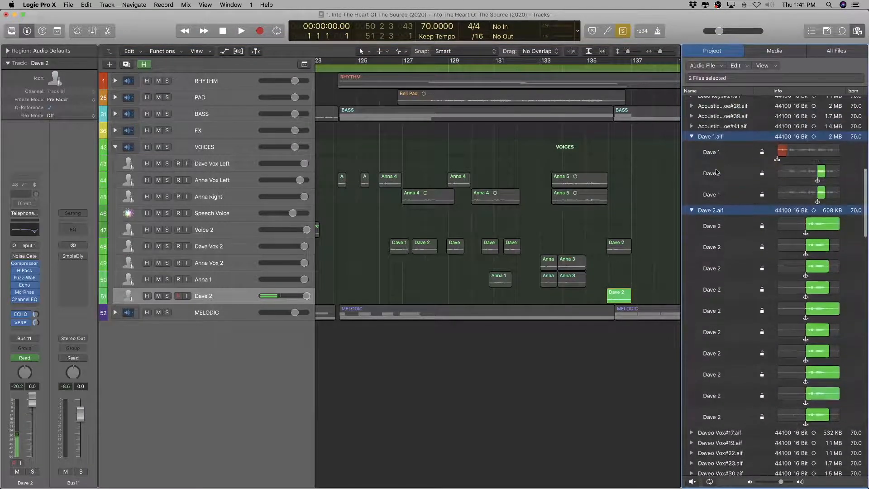
{"action": "left_click_drag", "start_coordinate": [718, 210], "coordinate": [710, 123]}
{"action": "scroll", "coordinate": [752, 294], "scroll_direction": "up", "scroll_amount": 15}
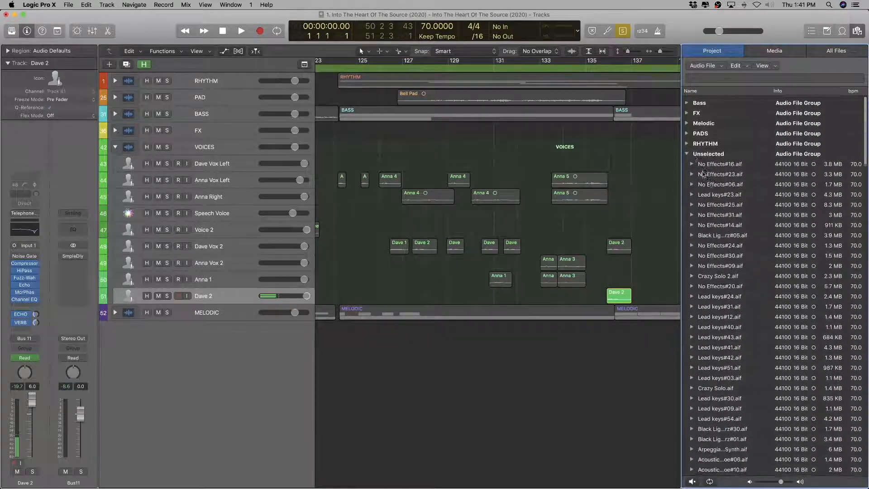
{"action": "left_click", "coordinate": [686, 153]}
Step: Select every track in the VOICES stack and check their regions against the files in the Voices audio file group
{"action": "key", "text": "z"}
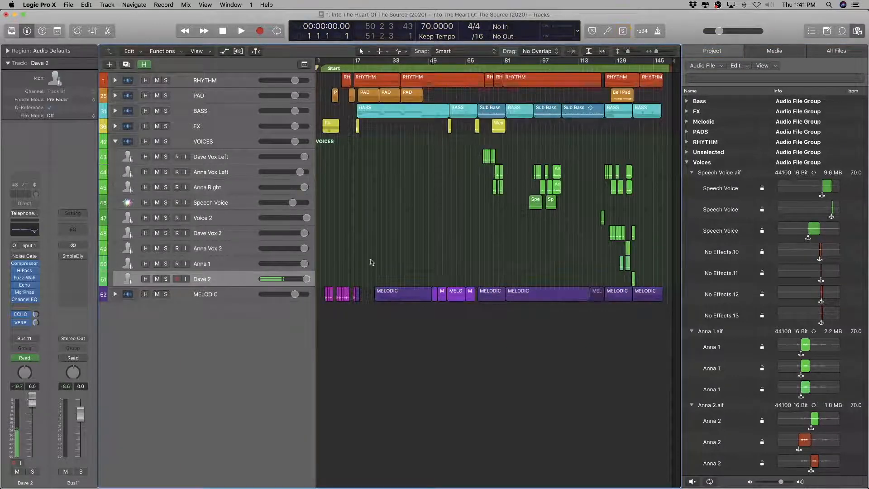
{"action": "left_click", "coordinate": [236, 159]}
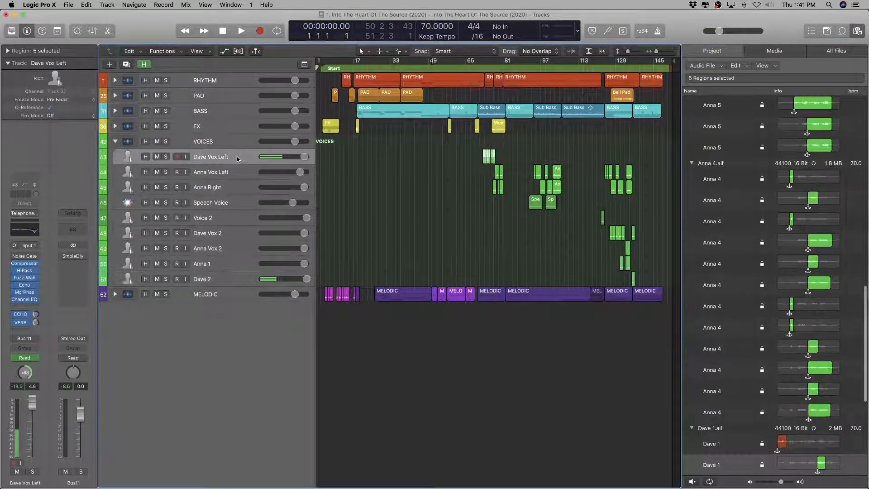
{"action": "left_click", "coordinate": [227, 283], "text": "shift"}
{"action": "scroll", "coordinate": [823, 326], "scroll_direction": "down", "scroll_amount": 10}
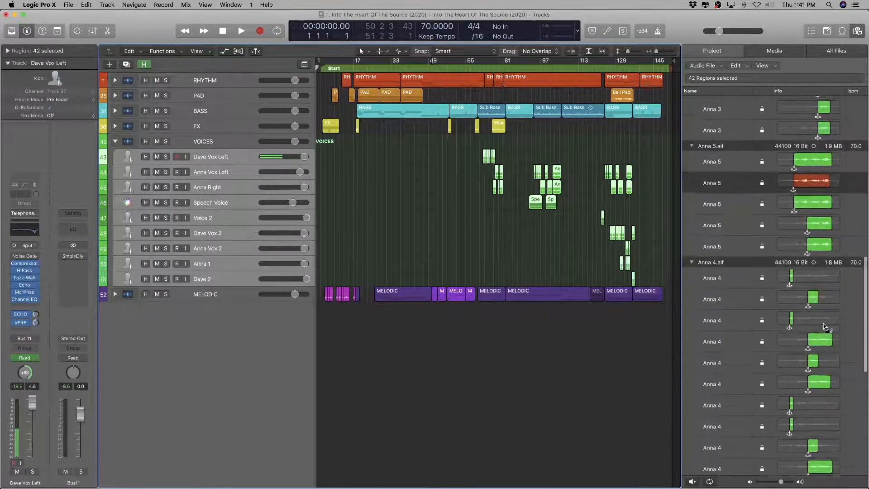
{"action": "scroll", "coordinate": [823, 324], "scroll_direction": "up", "scroll_amount": 15}
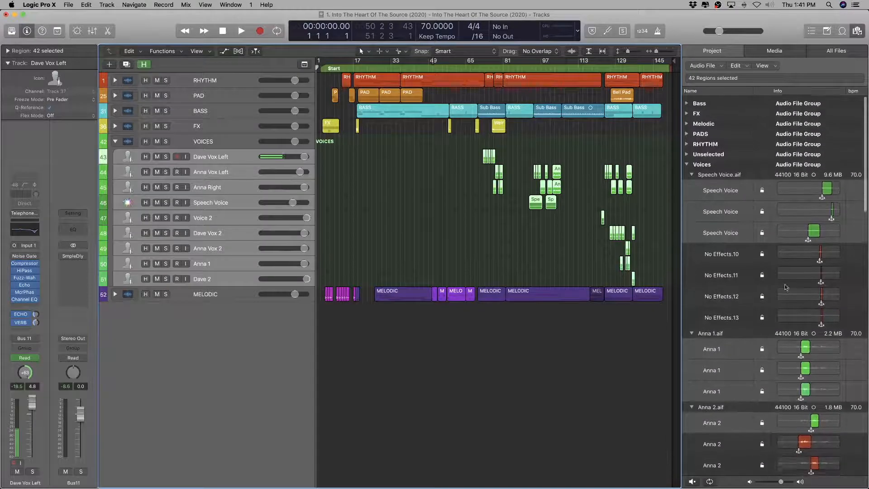
{"action": "scroll", "coordinate": [742, 317], "scroll_direction": "down", "scroll_amount": 12}
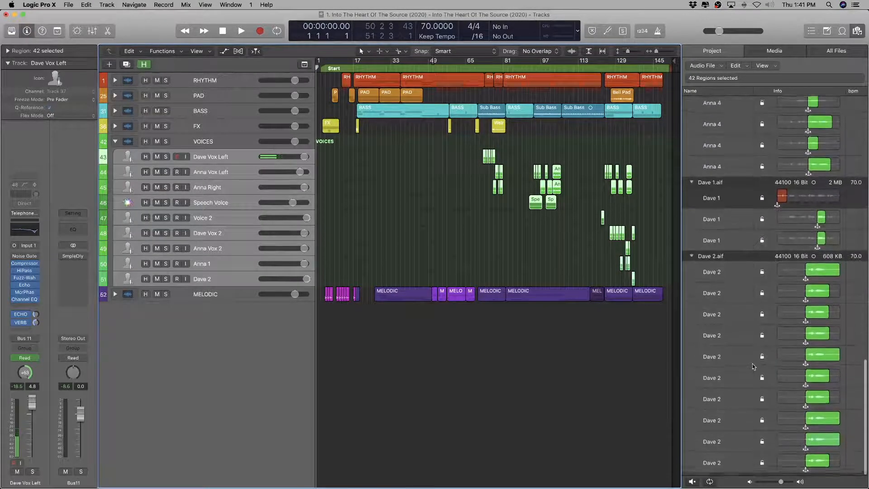
{"action": "scroll", "coordinate": [752, 366], "scroll_direction": "up", "scroll_amount": 1}
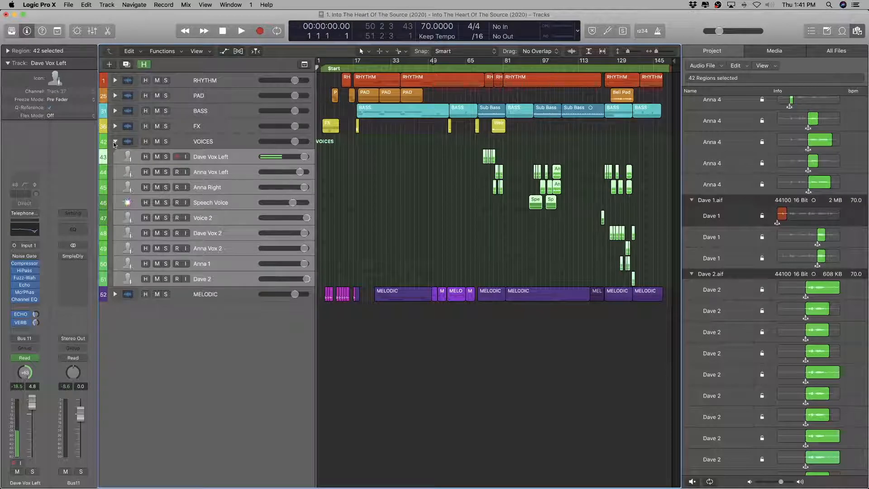
Step: Rename the Anna 1 track as Anna 123 to reflect the regions on it
{"action": "left_click", "coordinate": [220, 278]}
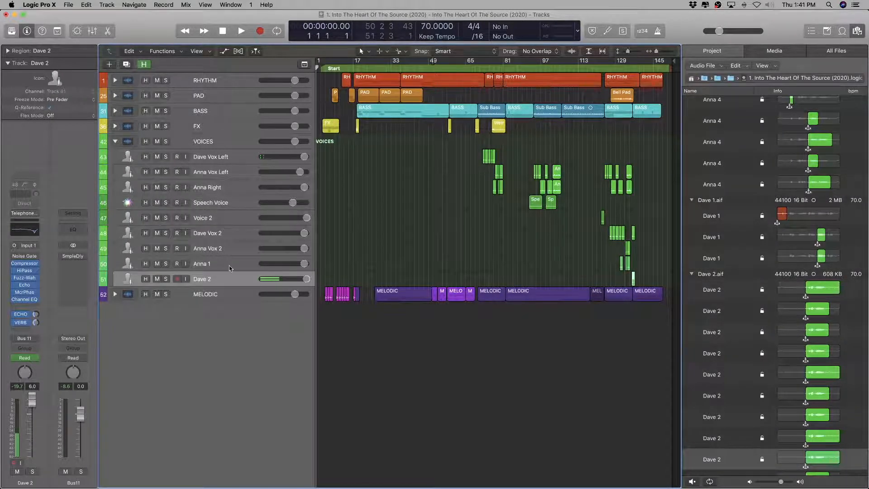
{"action": "left_click", "coordinate": [229, 265]}
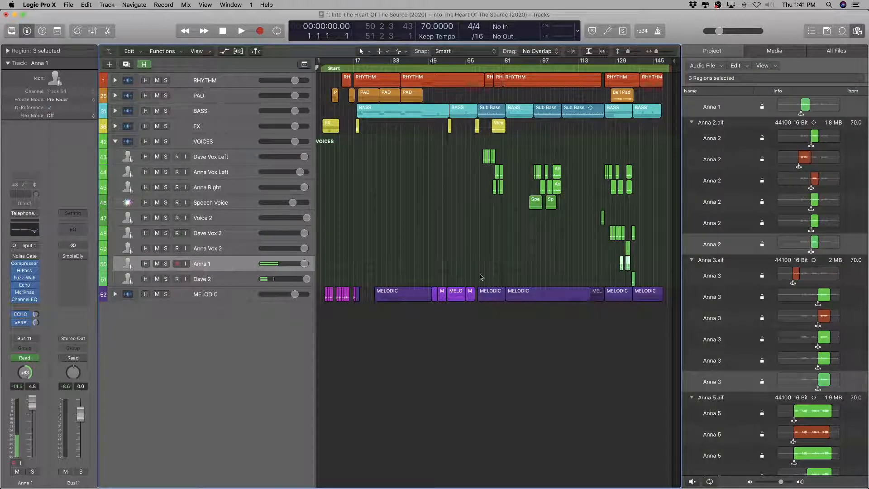
{"action": "scroll", "coordinate": [563, 253], "scroll_direction": "up", "scroll_amount": 10}
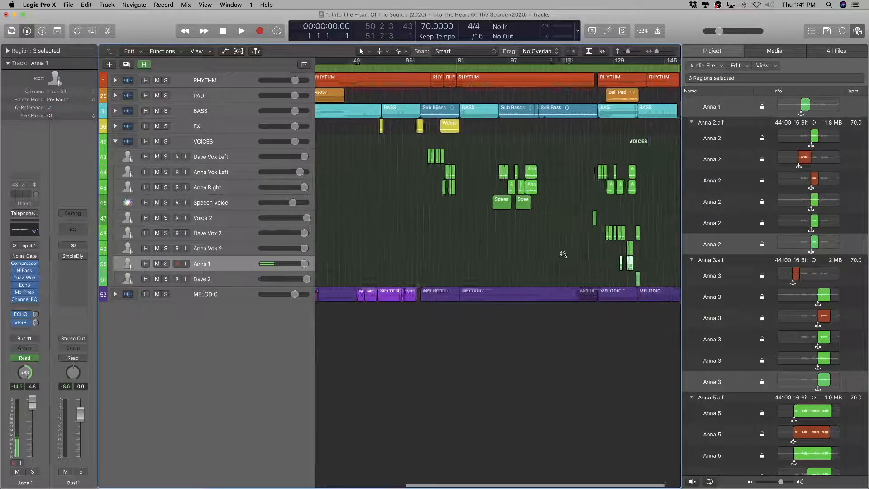
{"action": "scroll", "coordinate": [595, 263], "scroll_direction": "up", "scroll_amount": 10}
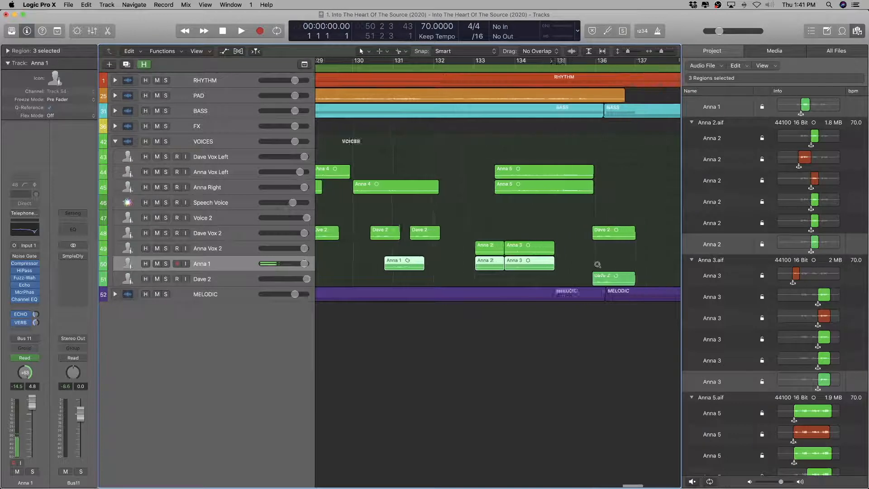
{"action": "double_click", "coordinate": [201, 263]}
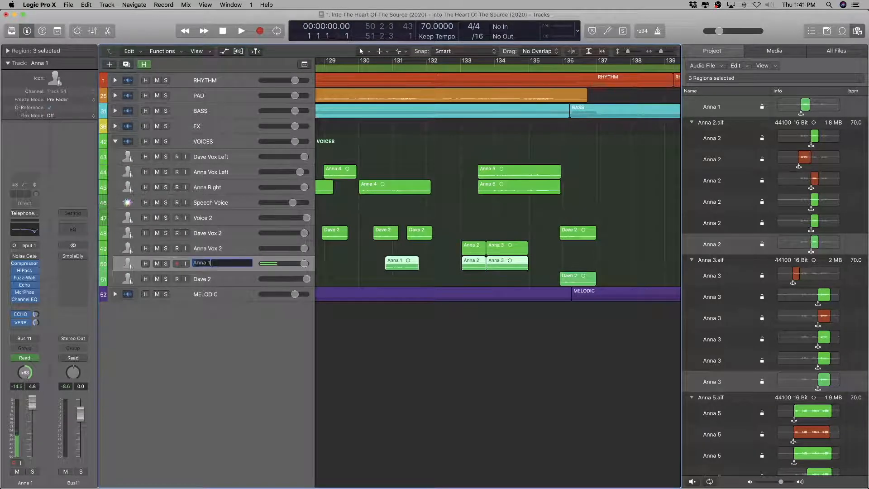
{"action": "type", "text": "23"}
{"action": "key", "text": "Return"}
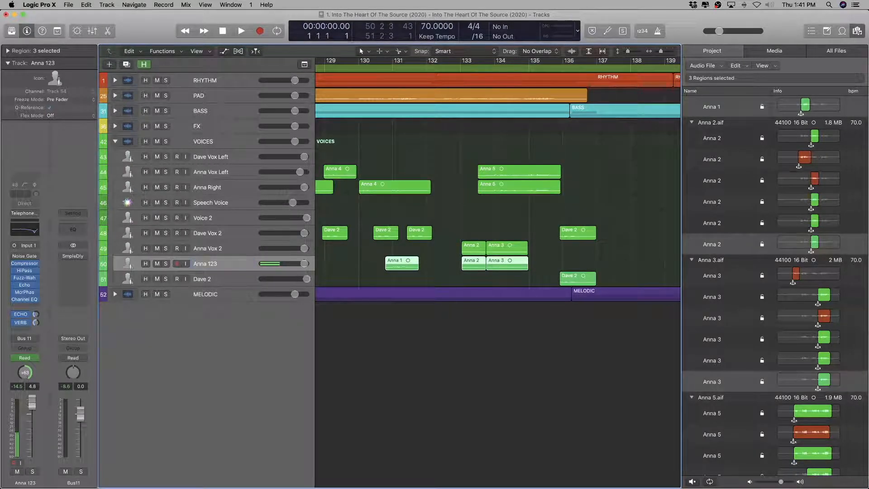
Step: Rename the Anna Vox 2 track as Anna 23 to reflect its Anna 2 and Anna 3 regions
{"action": "left_click", "coordinate": [220, 249]}
{"action": "scroll", "coordinate": [571, 275], "scroll_direction": "down", "scroll_amount": 10}
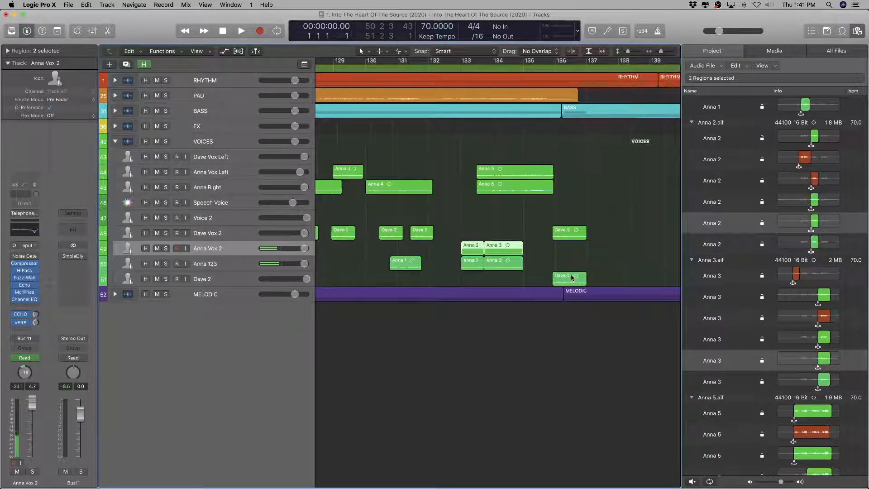
{"action": "scroll", "coordinate": [571, 275], "scroll_direction": "up", "scroll_amount": 8}
{"action": "scroll", "coordinate": [571, 276], "scroll_direction": "up", "scroll_amount": 3}
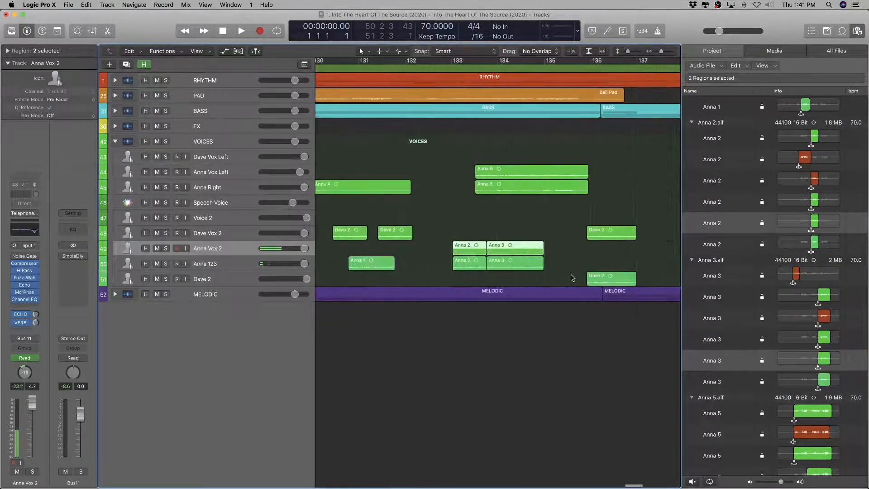
{"action": "double_click", "coordinate": [231, 252]}
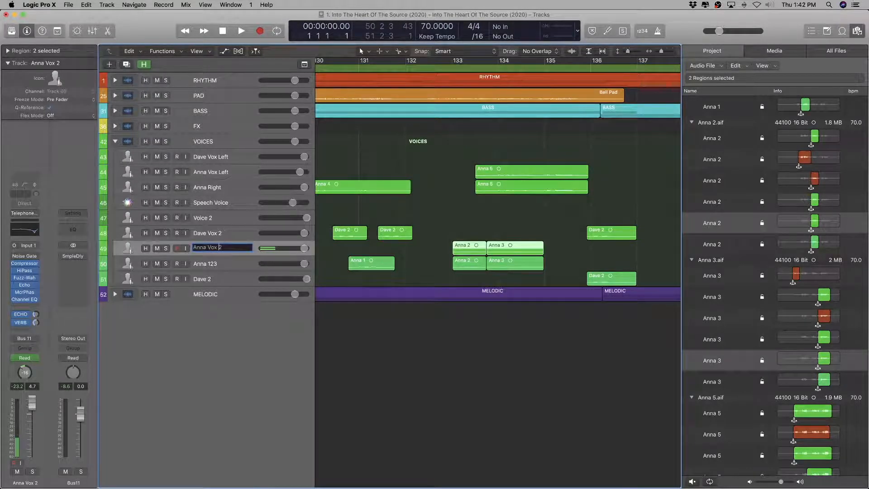
{"action": "key", "text": "Return"}
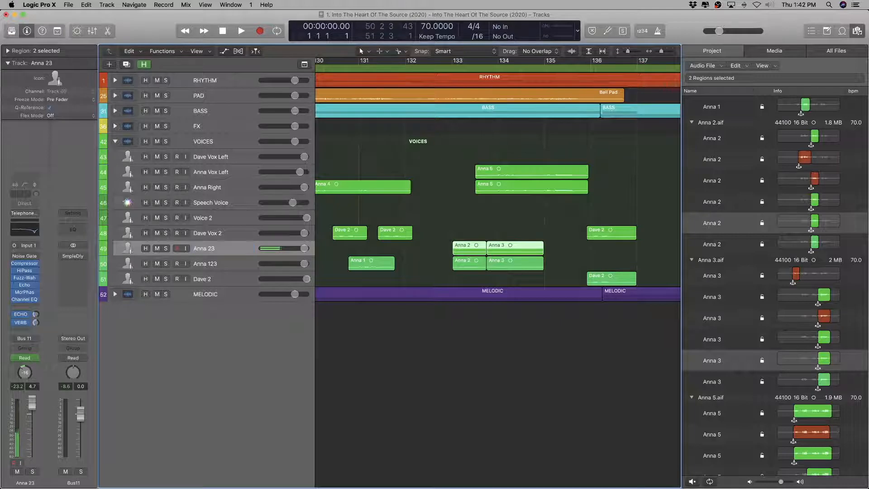
Step: Enlarge the track height to show the pan knobs and rename the Anna 23 track as Anna 23 Left
{"action": "key", "text": "super+Down"}
{"action": "key", "text": "super+Down"}
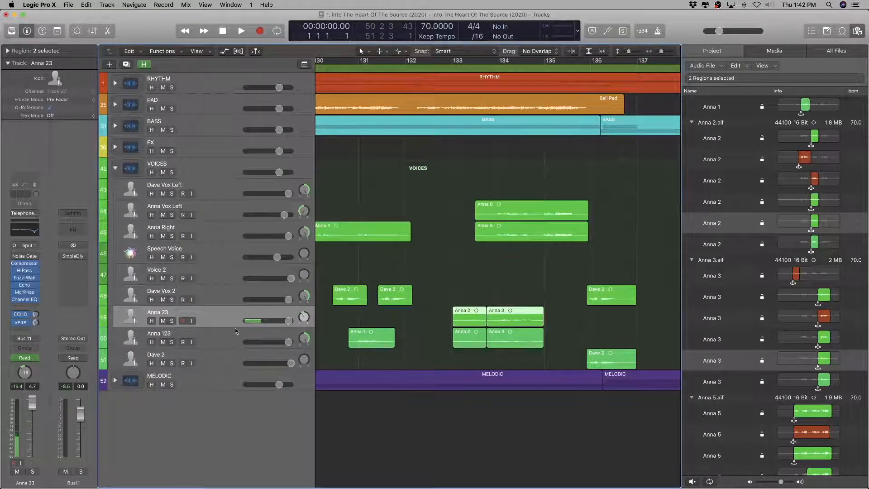
{"action": "double_click", "coordinate": [214, 313]}
{"action": "key", "text": "Right"}
{"action": "type", "text": "Le"}
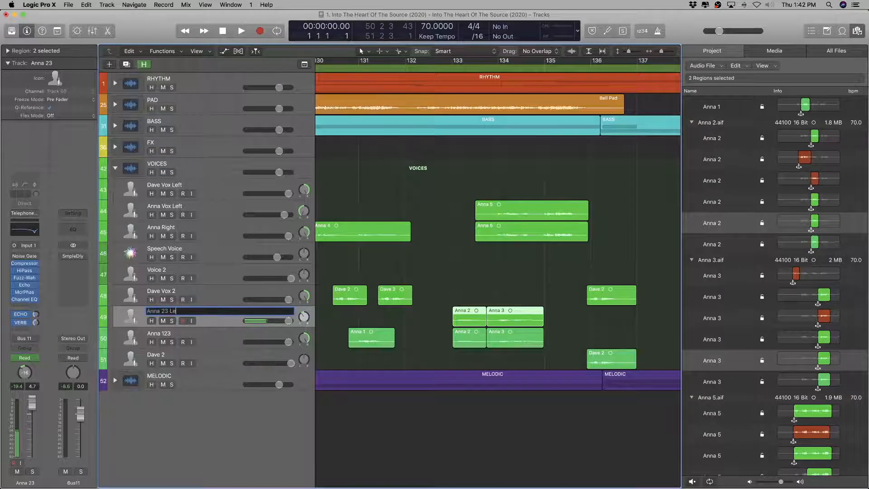
{"action": "type", "text": "ft"}
{"action": "key", "text": "Return"}
Step: Rename the Anna 123 track as Anna 123 Right to reflect its panning
{"action": "key", "text": "Down"}
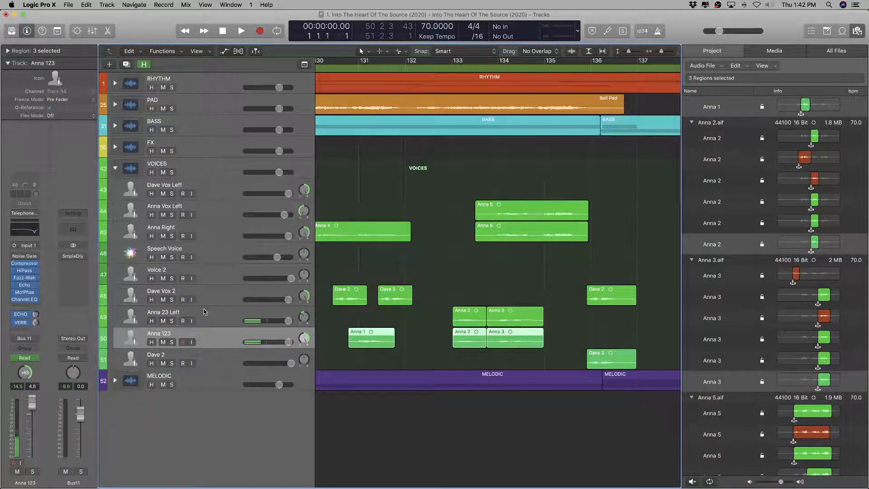
{"action": "double_click", "coordinate": [202, 337]}
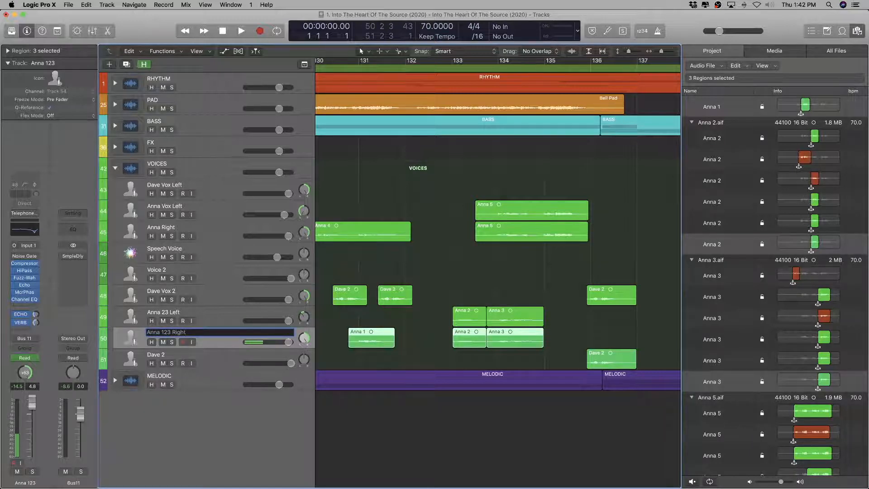
{"action": "key", "text": "Return"}
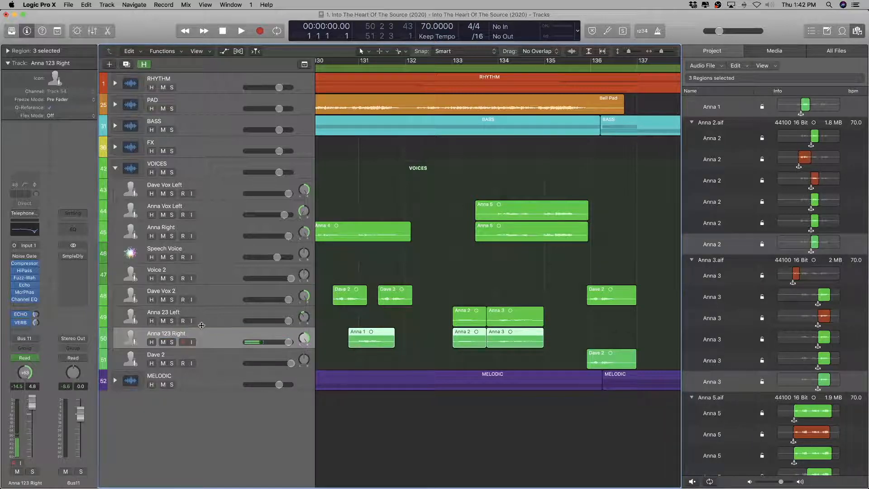
Step: Check the regions on the Dave Vox 2 track and rename it as Dave 1 2 Hard Right
{"action": "left_click", "coordinate": [218, 293]}
{"action": "key", "text": "super+Left"}
{"action": "key", "text": "super+Left"}
{"action": "key", "text": "super+Left"}
{"action": "key", "text": "super+Left"}
{"action": "key", "text": "super+Left"}
{"action": "key", "text": "super+Left"}
{"action": "key", "text": "super+Left"}
{"action": "key", "text": "super+Left"}
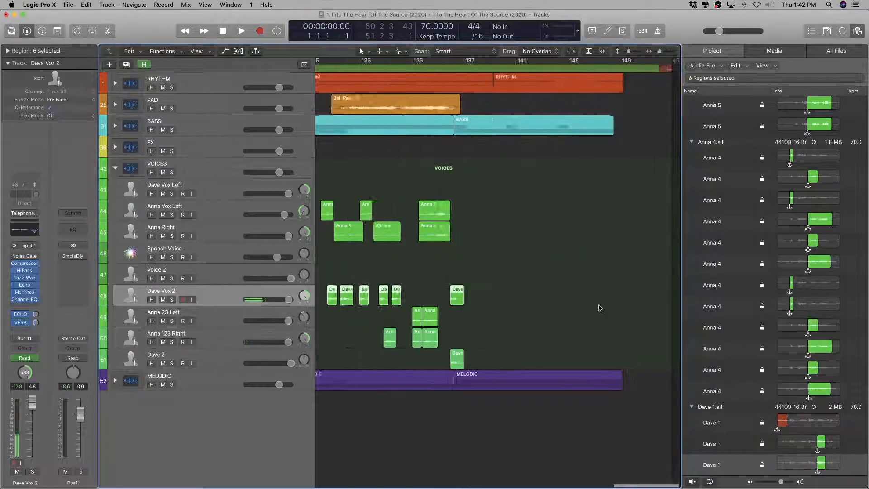
{"action": "key", "text": "super+Right"}
{"action": "key", "text": "super+Right"}
{"action": "key", "text": "super+Right"}
{"action": "key", "text": "super+Right"}
{"action": "key", "text": "super+Right"}
{"action": "scroll", "coordinate": [584, 310], "scroll_direction": "right", "scroll_amount": 8}
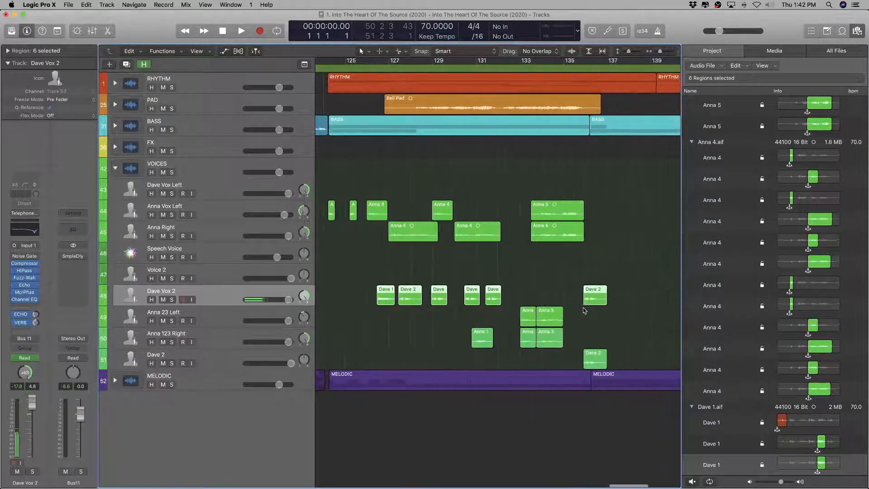
{"action": "key", "text": "super+Right"}
{"action": "key", "text": "super+Right"}
{"action": "scroll", "coordinate": [583, 311], "scroll_direction": "right", "scroll_amount": 4}
{"action": "scroll", "coordinate": [583, 310], "scroll_direction": "right", "scroll_amount": 3}
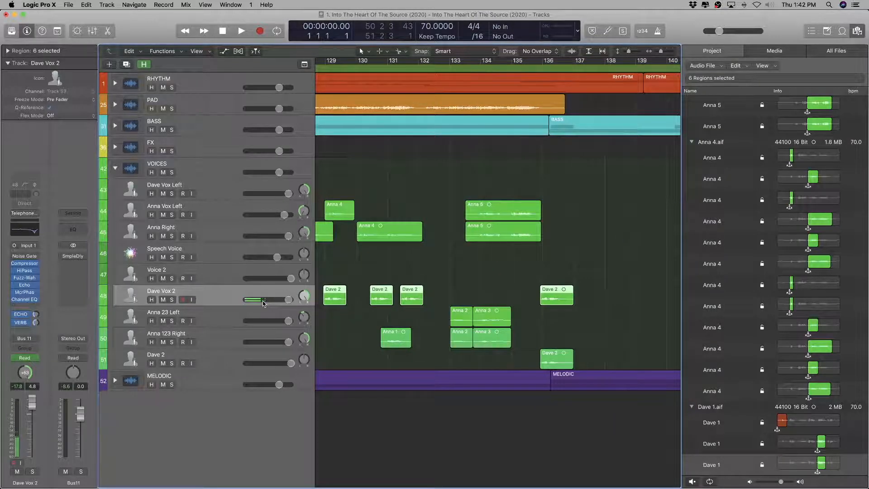
{"action": "double_click", "coordinate": [189, 288]}
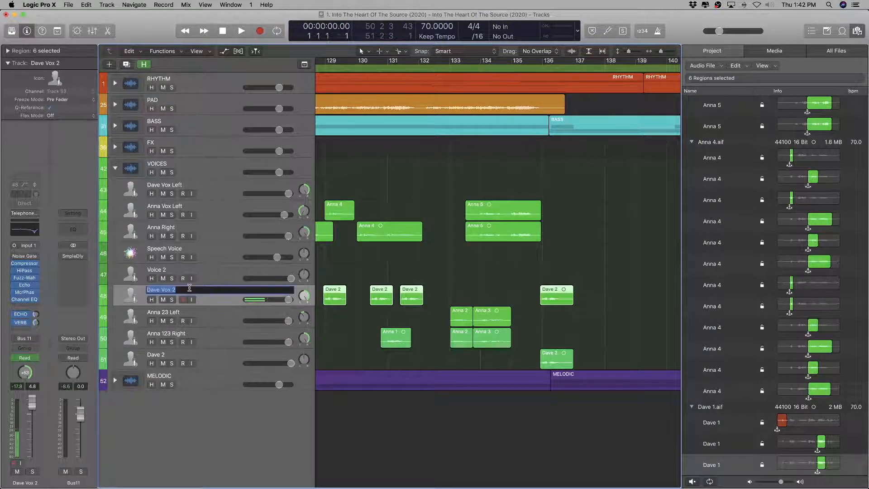
{"action": "left_click", "coordinate": [152, 290]}
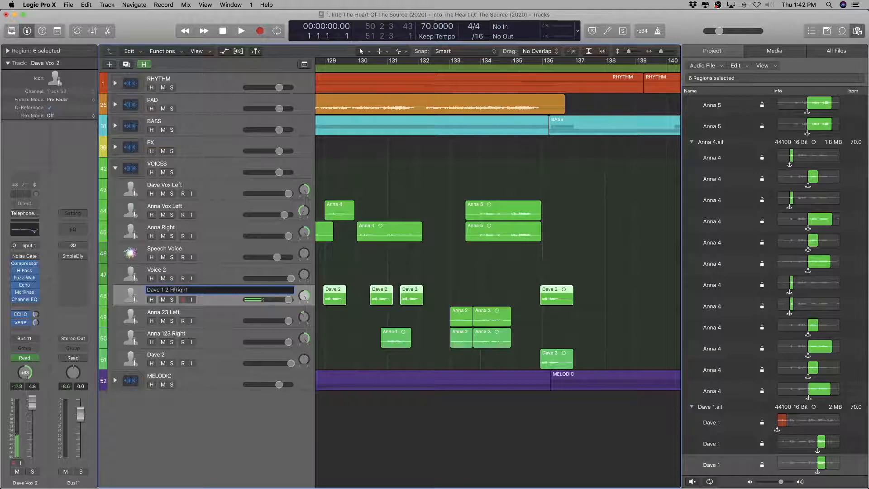
{"action": "key", "text": "Return"}
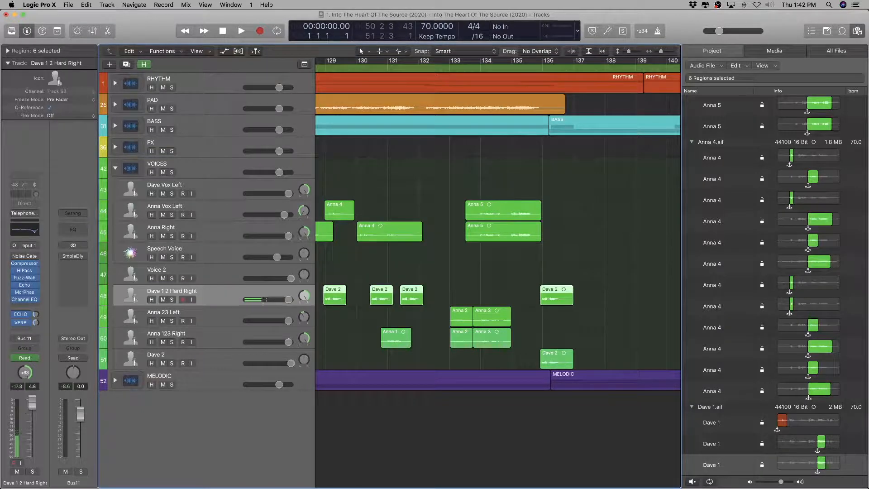
Step: Add Hard to the Anna 123 Right track's name so it reads Anna 123 Hard Right
{"action": "key", "text": "Down"}
{"action": "key", "text": "Down"}
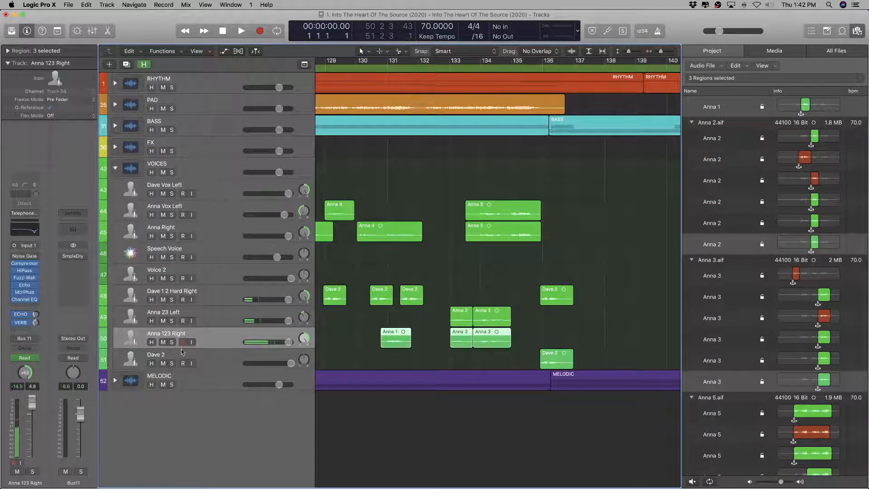
{"action": "double_click", "coordinate": [176, 337]}
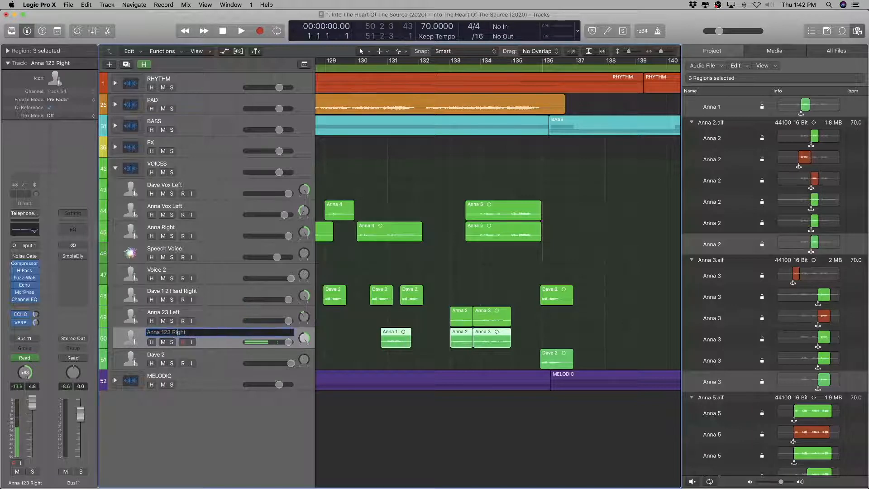
{"action": "type", "text": "Hard"}
{"action": "key", "text": "Return"}
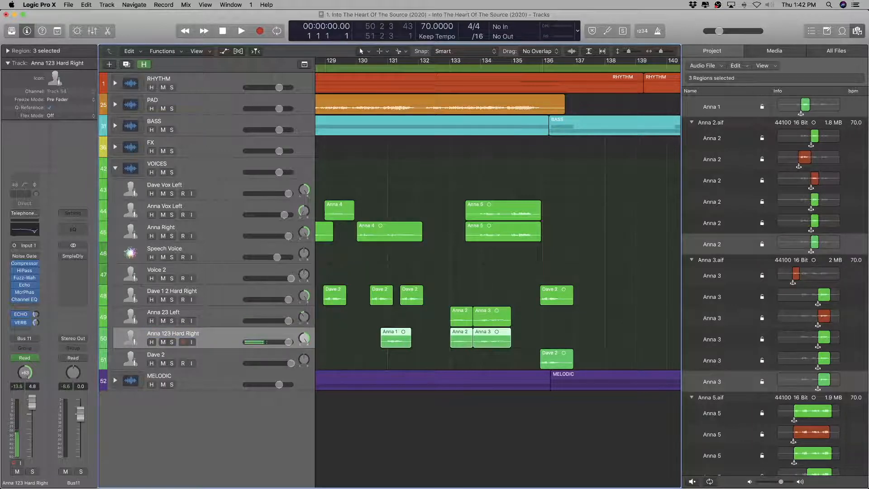
Step: Find the region on the Voice 2 track and rename the track as Speech Voice to match it
{"action": "scroll", "coordinate": [498, 272], "scroll_direction": "left", "scroll_amount": 3}
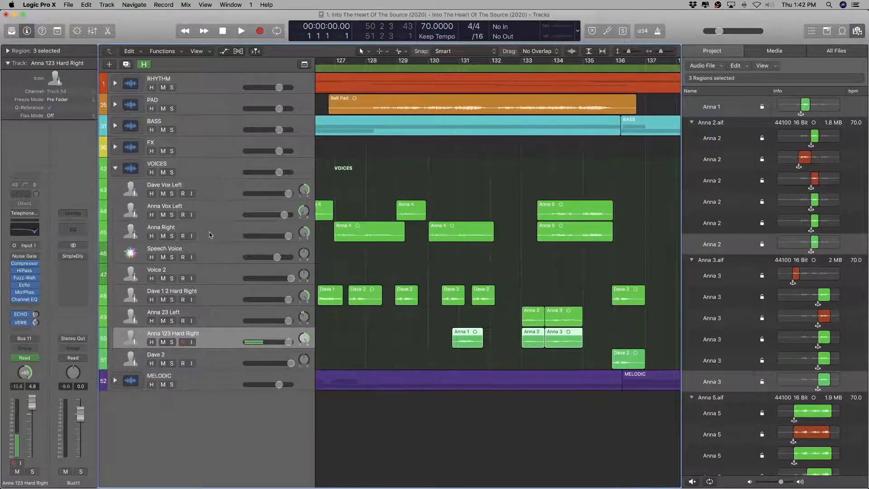
{"action": "left_click", "coordinate": [212, 294]}
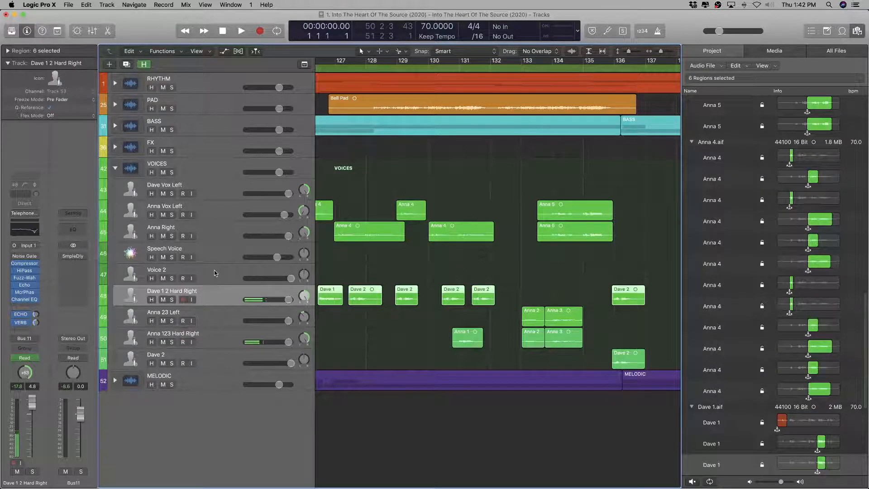
{"action": "left_click", "coordinate": [216, 273]}
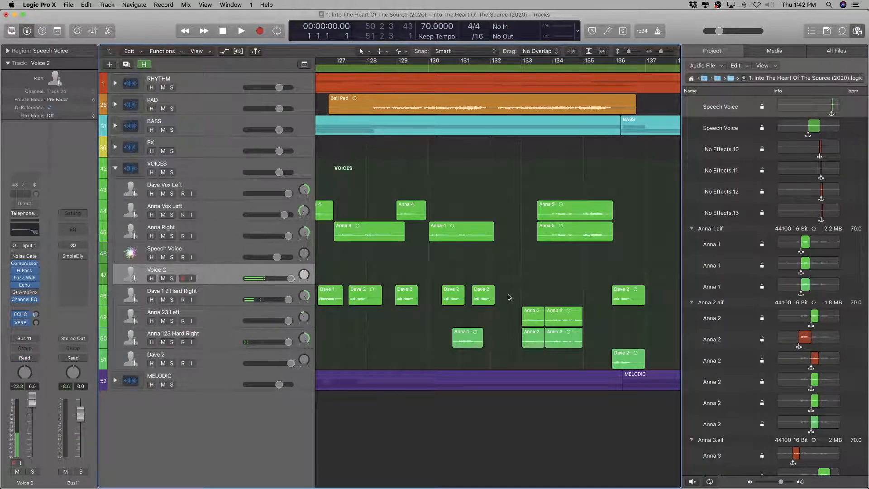
{"action": "scroll", "coordinate": [509, 298], "scroll_direction": "left", "scroll_amount": 15}
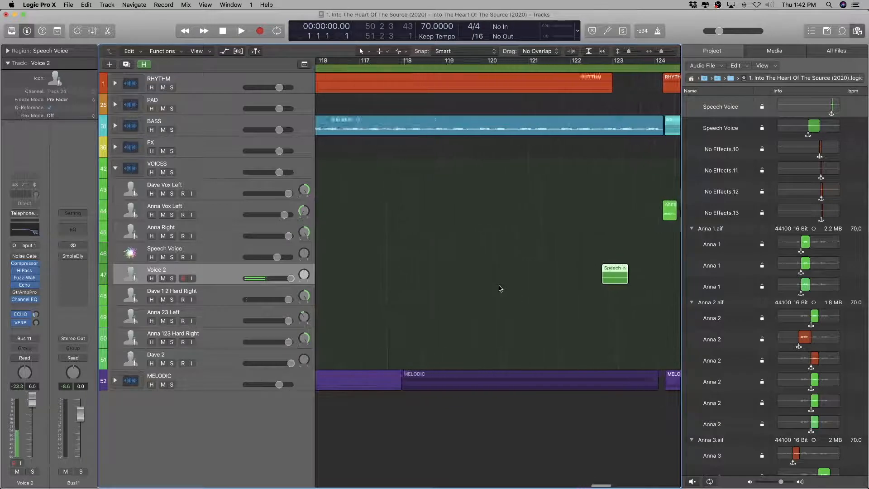
{"action": "key", "text": "super+Right"}
{"action": "double_click", "coordinate": [199, 271]}
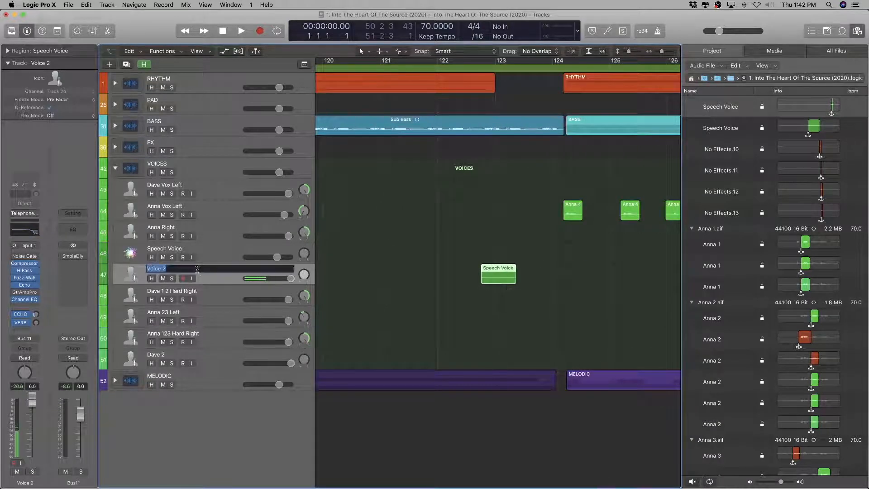
{"action": "type", "text": "Sp"}
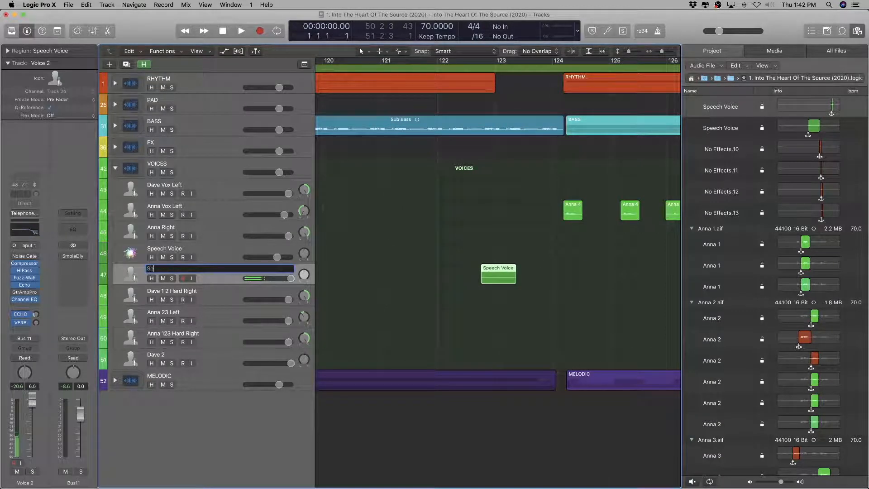
{"action": "type", "text": "eech Voice"}
{"action": "key", "text": "Return"}
Step: Review all regions on the Anna Right track across the song and rename it as Anna 12345 Hard Right
{"action": "scroll", "coordinate": [380, 280], "scroll_direction": "down", "scroll_amount": 5}
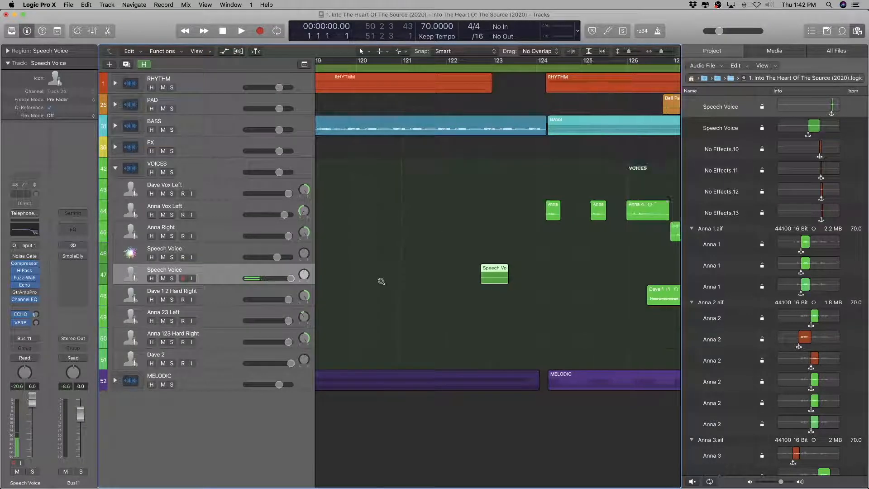
{"action": "scroll", "coordinate": [777, 349], "scroll_direction": "down", "scroll_amount": 5}
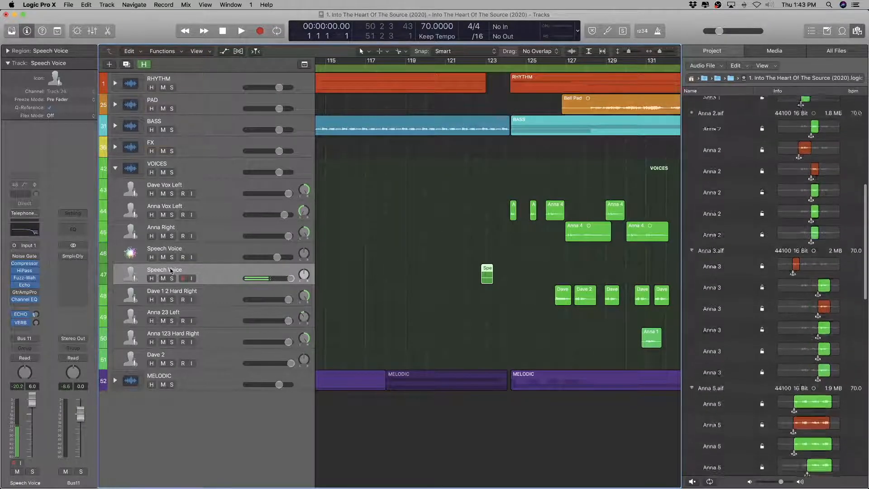
{"action": "left_click", "coordinate": [218, 233]}
{"action": "scroll", "coordinate": [514, 285], "scroll_direction": "down", "scroll_amount": 1}
{"action": "scroll", "coordinate": [513, 285], "scroll_direction": "down", "scroll_amount": 5}
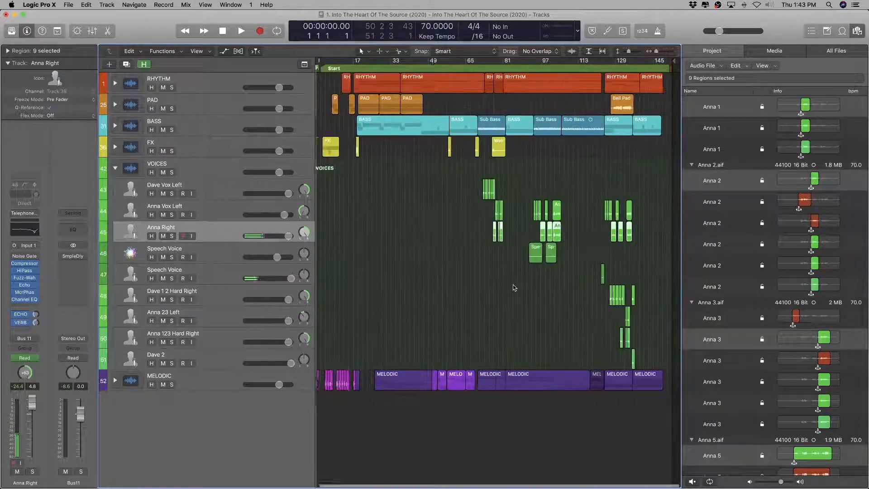
{"action": "scroll", "coordinate": [514, 285], "scroll_direction": "up", "scroll_amount": 8}
{"action": "scroll", "coordinate": [512, 284], "scroll_direction": "up", "scroll_amount": 8}
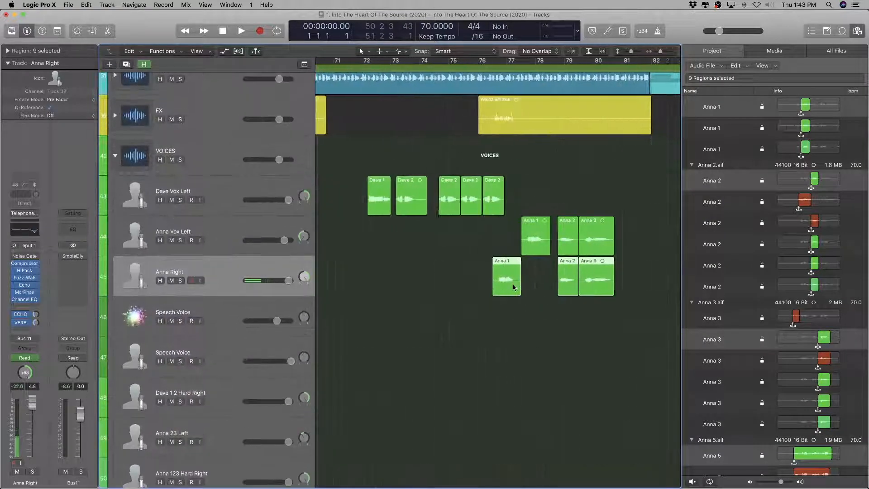
{"action": "scroll", "coordinate": [512, 284], "scroll_direction": "right", "scroll_amount": 10}
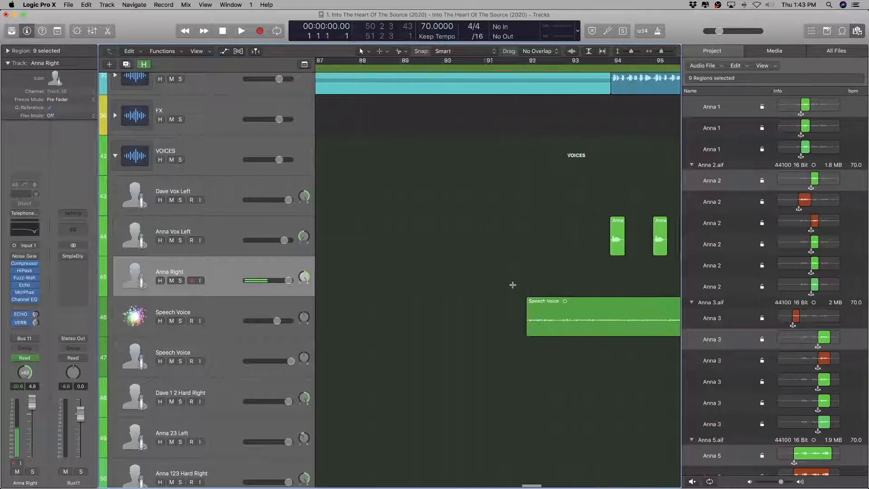
{"action": "scroll", "coordinate": [514, 285], "scroll_direction": "down", "scroll_amount": 6}
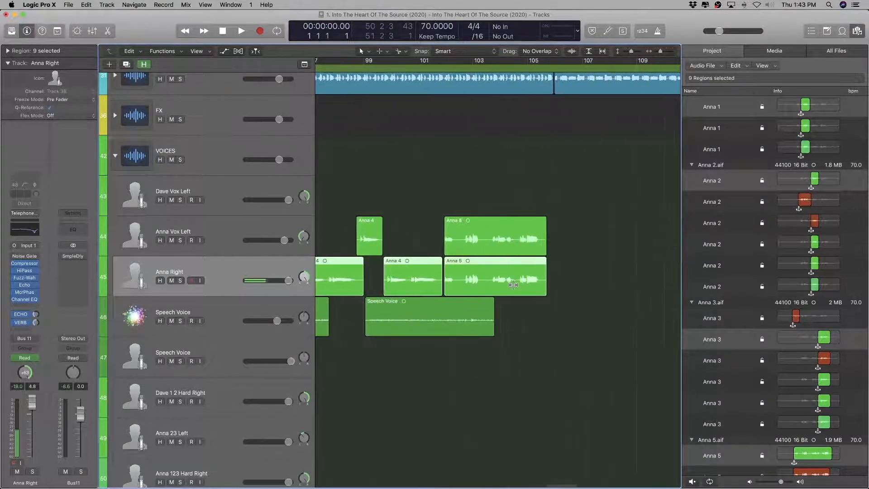
{"action": "scroll", "coordinate": [514, 285], "scroll_direction": "up", "scroll_amount": 3}
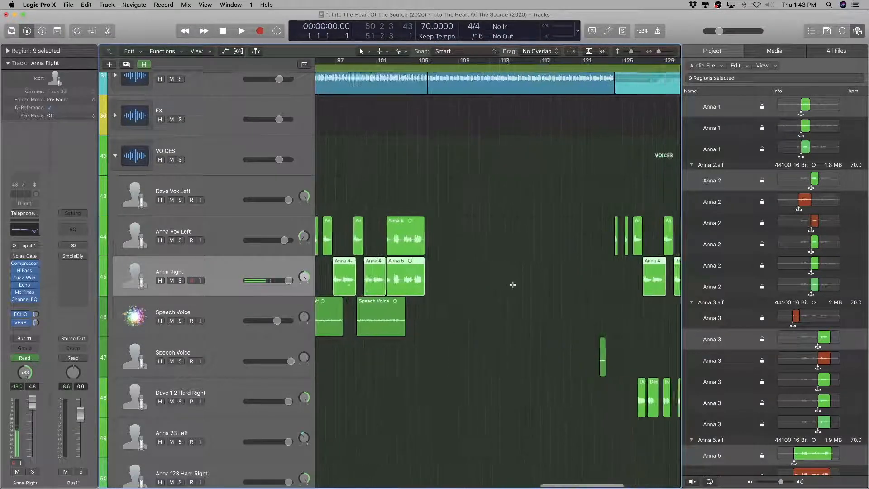
{"action": "scroll", "coordinate": [514, 285], "scroll_direction": "right", "scroll_amount": 5}
{"action": "double_click", "coordinate": [188, 270]}
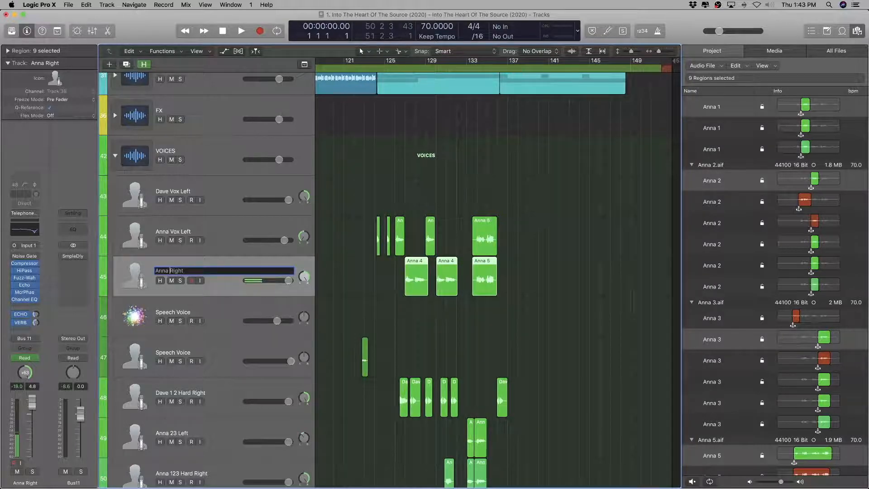
{"action": "type", "text": "124"}
{"action": "key", "text": "BackSpace"}
{"action": "key", "text": "BackSpace"}
{"action": "type", "text": "345 Hard"}
{"action": "key", "text": "Return"}
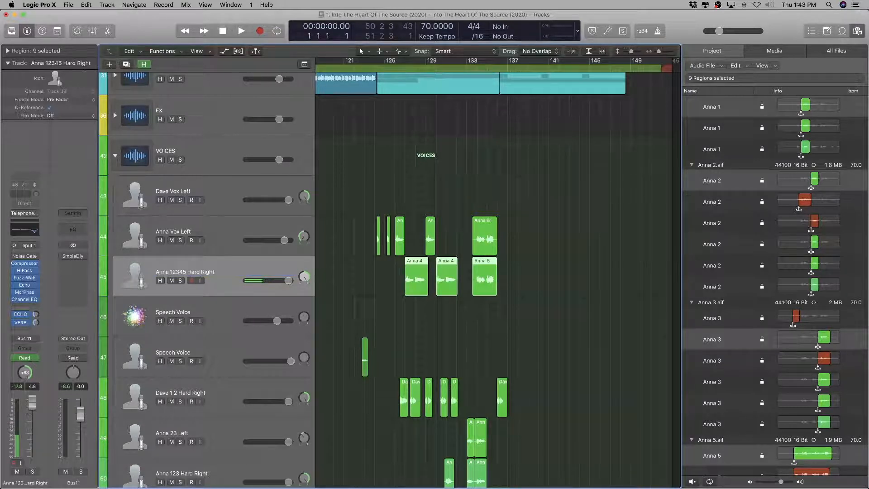
Step: Review the regions on the Anna Vox Left track and rename it as Anna 12345 Hard Left, reusing the Anna 12345 Hard Right name
{"action": "key", "text": "Up"}
{"action": "scroll", "coordinate": [410, 282], "scroll_direction": "left", "scroll_amount": 8}
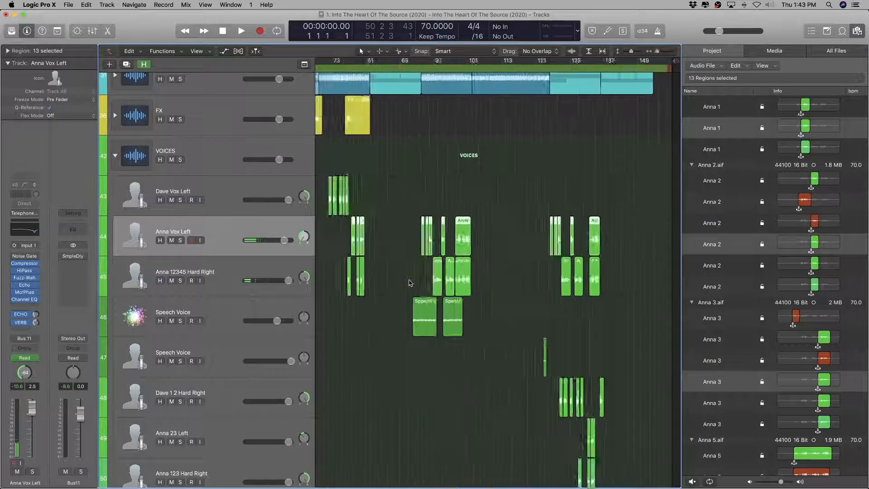
{"action": "scroll", "coordinate": [410, 281], "scroll_direction": "right", "scroll_amount": 10}
{"action": "scroll", "coordinate": [410, 281], "scroll_direction": "right", "scroll_amount": 5}
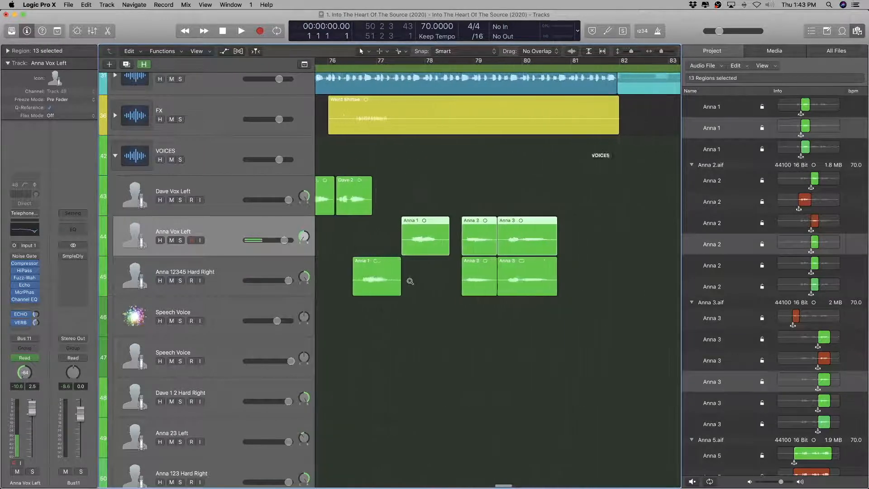
{"action": "scroll", "coordinate": [410, 281], "scroll_direction": "left", "scroll_amount": 4}
{"action": "scroll", "coordinate": [409, 281], "scroll_direction": "right", "scroll_amount": 10}
{"action": "scroll", "coordinate": [409, 280], "scroll_direction": "right", "scroll_amount": 10}
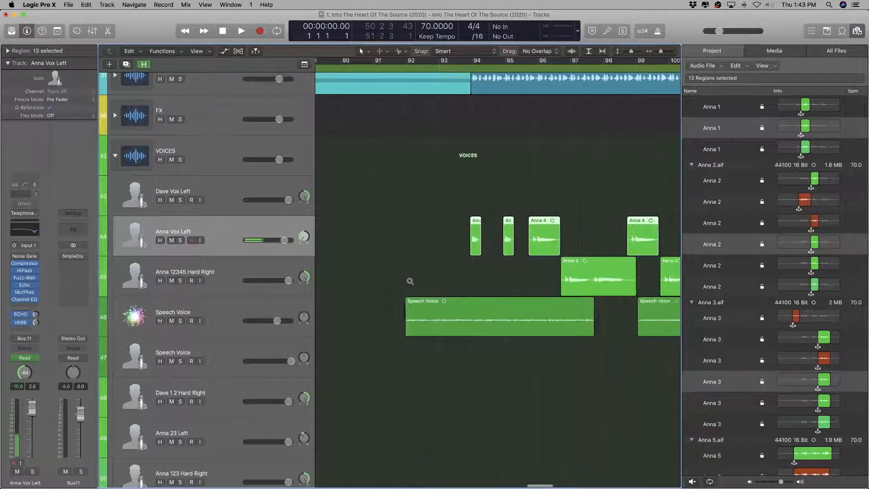
{"action": "scroll", "coordinate": [409, 279], "scroll_direction": "right", "scroll_amount": 10}
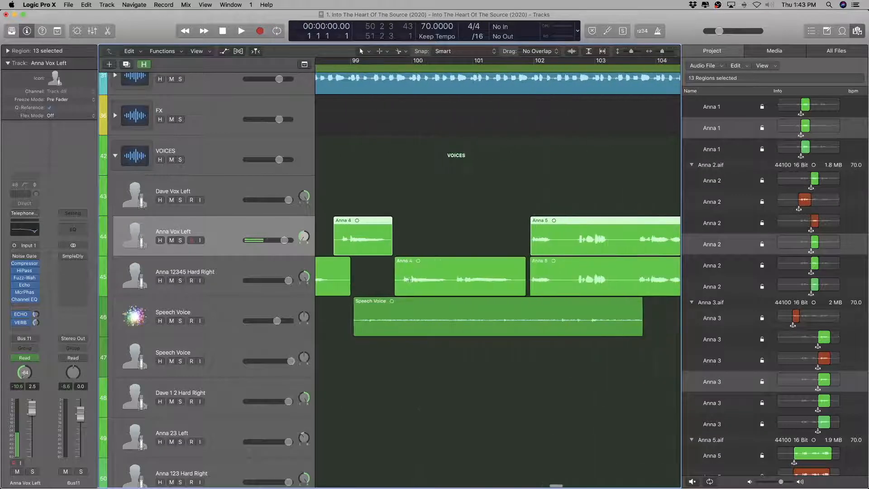
{"action": "double_click", "coordinate": [183, 268]}
{"action": "key", "text": "super+c"}
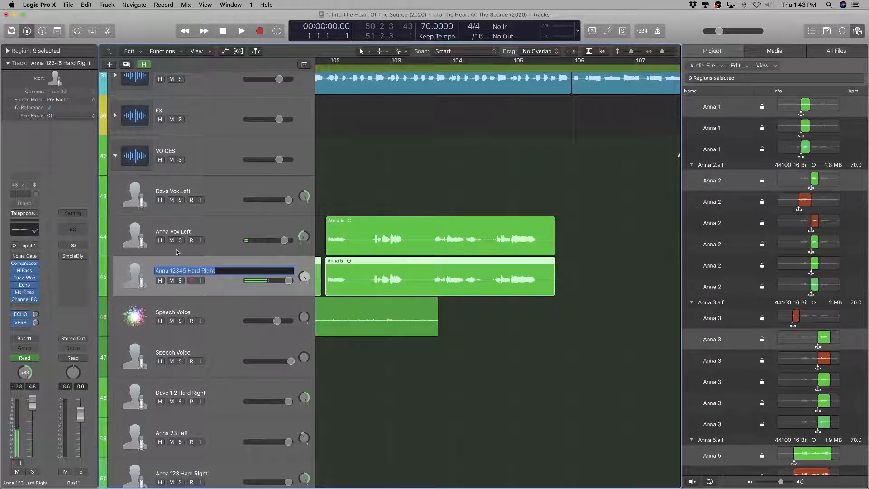
{"action": "double_click", "coordinate": [182, 232]}
{"action": "key", "text": "super+v"}
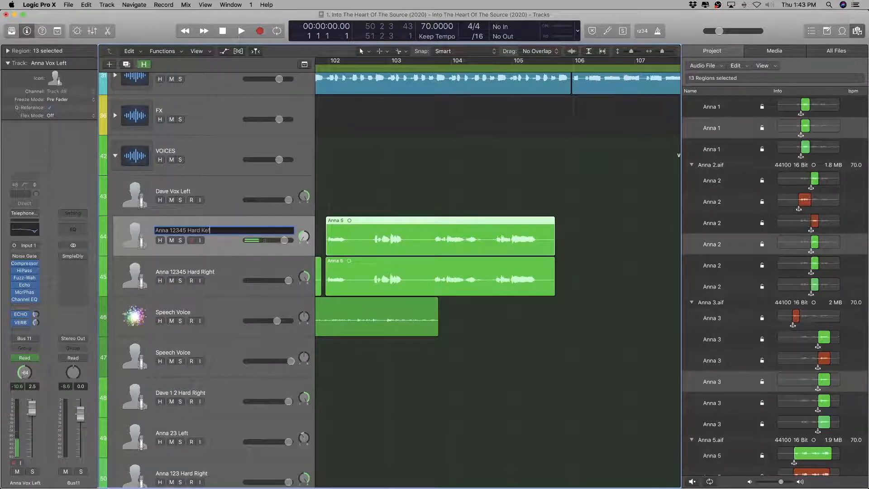
{"action": "type", "text": "Left"}
{"action": "key", "text": "Return"}
Step: Check the regions on the Dave Vox Left track and rename it as Dave 12 Hard Left
{"action": "scroll", "coordinate": [531, 304], "scroll_direction": "down", "scroll_amount": 10}
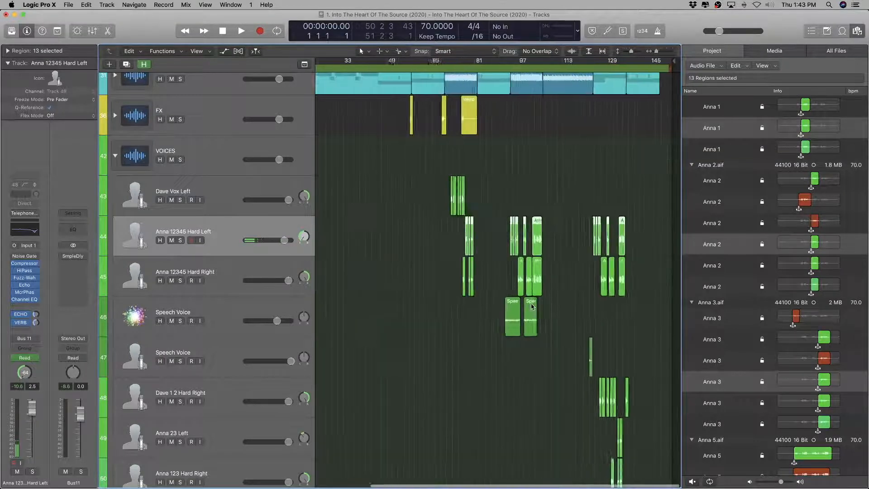
{"action": "left_click", "coordinate": [233, 189]}
{"action": "scroll", "coordinate": [483, 247], "scroll_direction": "up", "scroll_amount": 10}
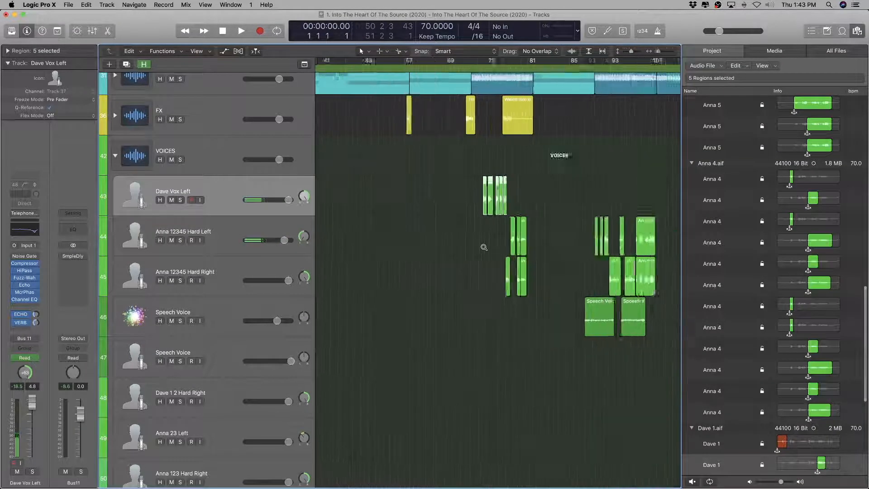
{"action": "scroll", "coordinate": [482, 247], "scroll_direction": "right", "scroll_amount": 10}
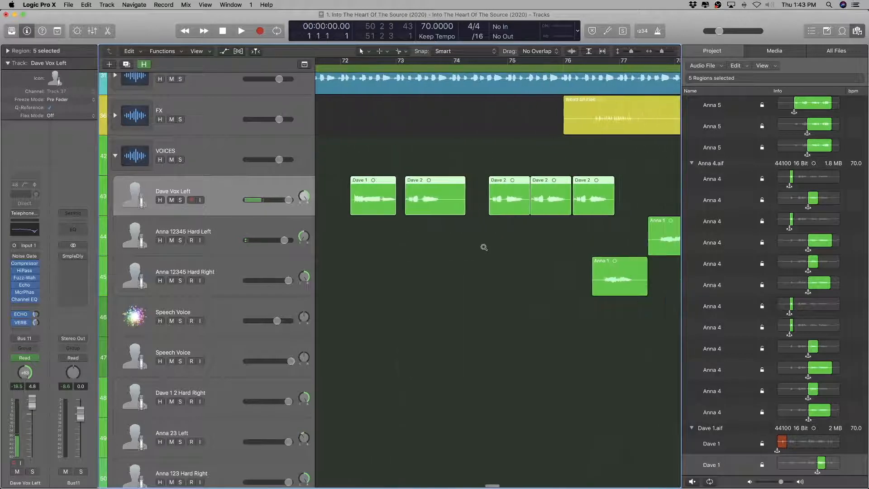
{"action": "double_click", "coordinate": [229, 189]}
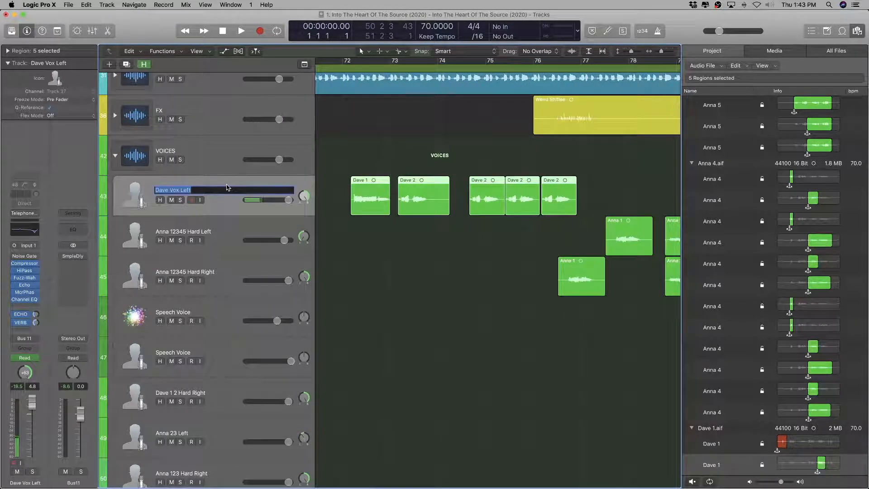
{"action": "key", "text": "Right"}
{"action": "key", "text": "BackSpace"}
{"action": "key", "text": "BackSpace"}
{"action": "key", "text": "BackSpace"}
{"action": "key", "text": "BackSpace"}
{"action": "key", "text": "BackSpace"}
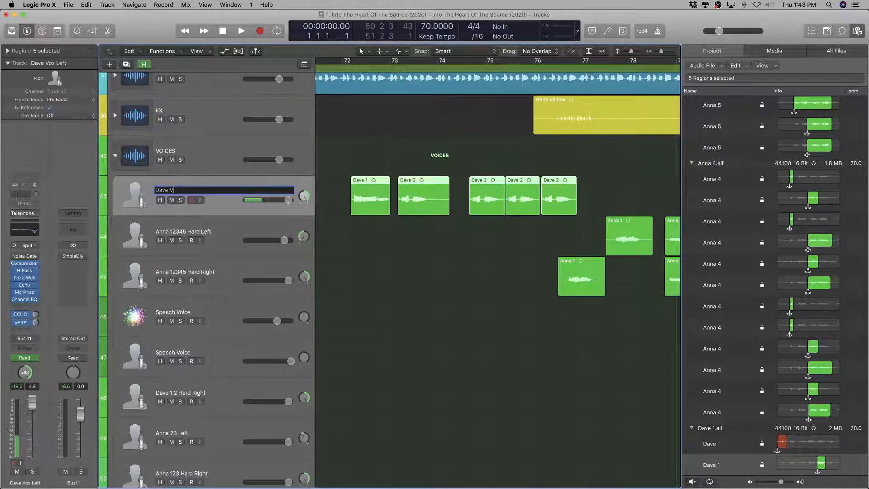
{"action": "key", "text": "BackSpace"}
{"action": "type", "text": "12 Hard Left"}
{"action": "key", "text": "Return"}
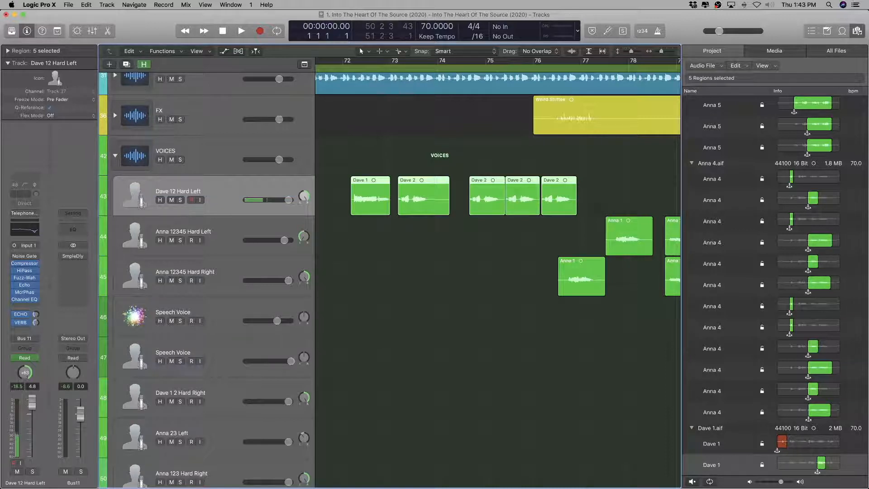
Step: Correct the panning in the Dave 12 track's name so it reads Dave 12 Hard Right
{"action": "double_click", "coordinate": [238, 193]}
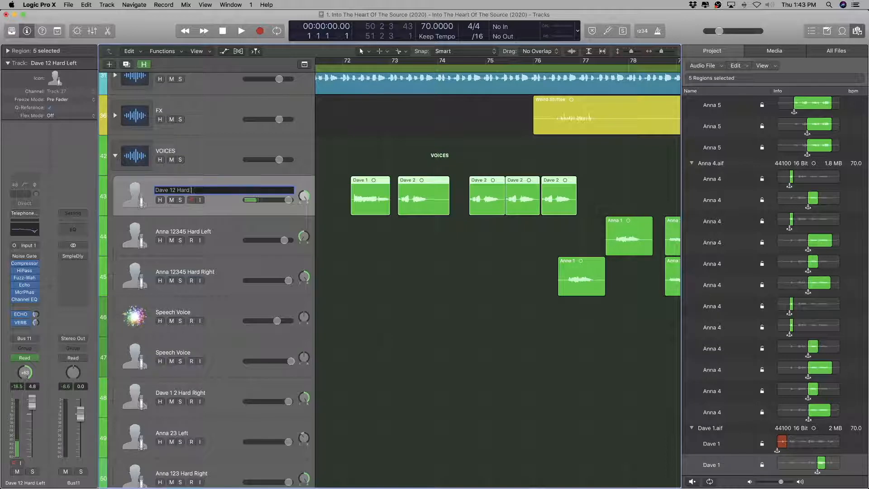
{"action": "type", "text": "Right"}
{"action": "key", "text": "Return"}
Step: Collapse the VOICES track stack and expand the MELODIC track stack to show its tracks
{"action": "scroll", "coordinate": [588, 313], "scroll_direction": "left", "scroll_amount": 10}
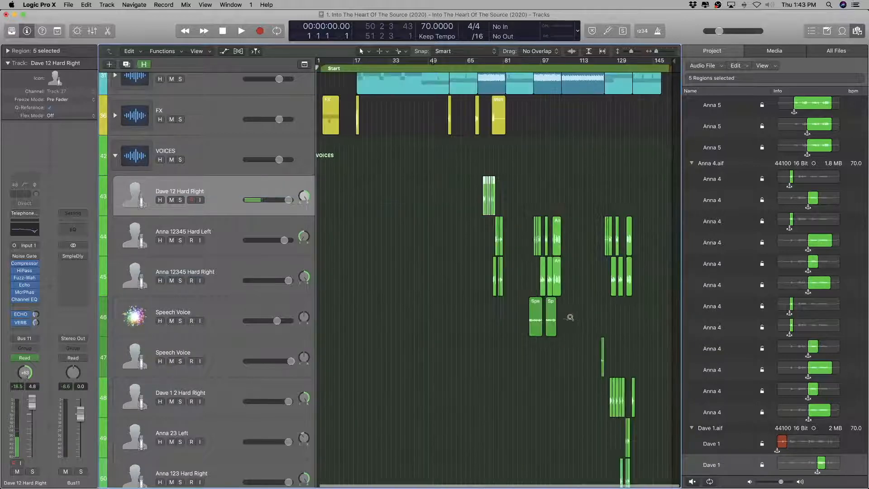
{"action": "scroll", "coordinate": [566, 315], "scroll_direction": "down", "scroll_amount": 10}
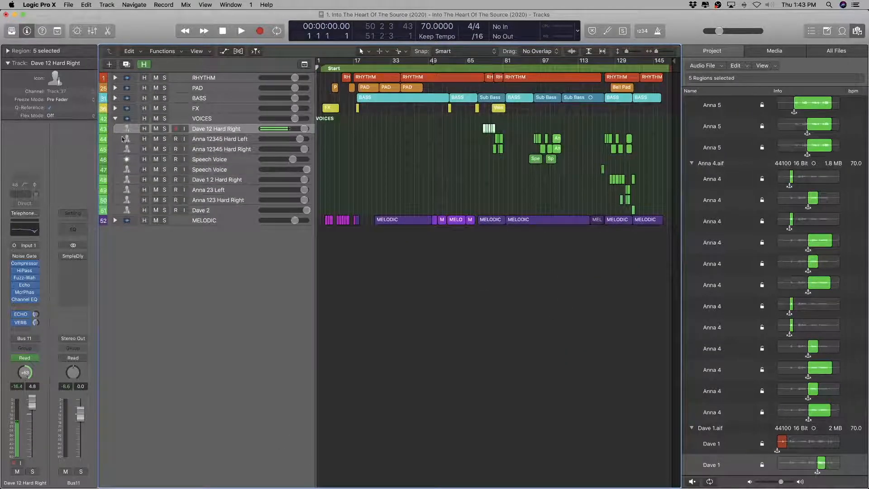
{"action": "left_click", "coordinate": [116, 119]}
{"action": "left_click", "coordinate": [116, 129]}
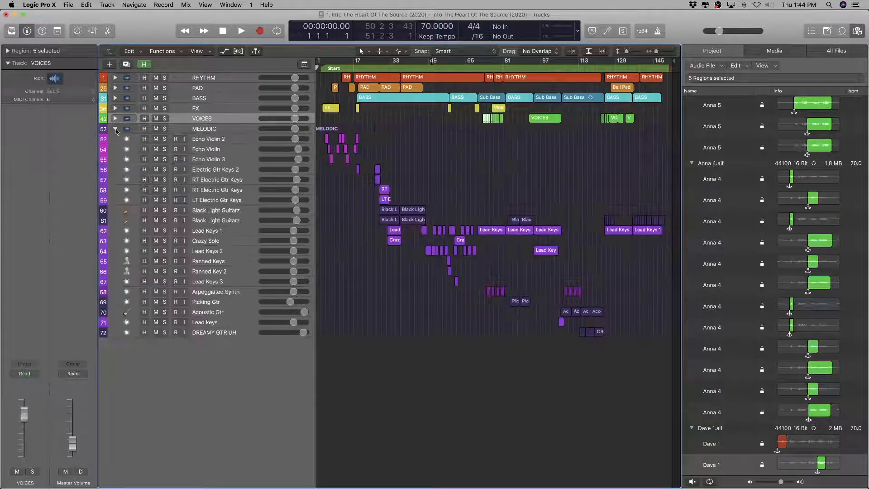
{"action": "left_click", "coordinate": [360, 186], "text": "ctrl+alt"}
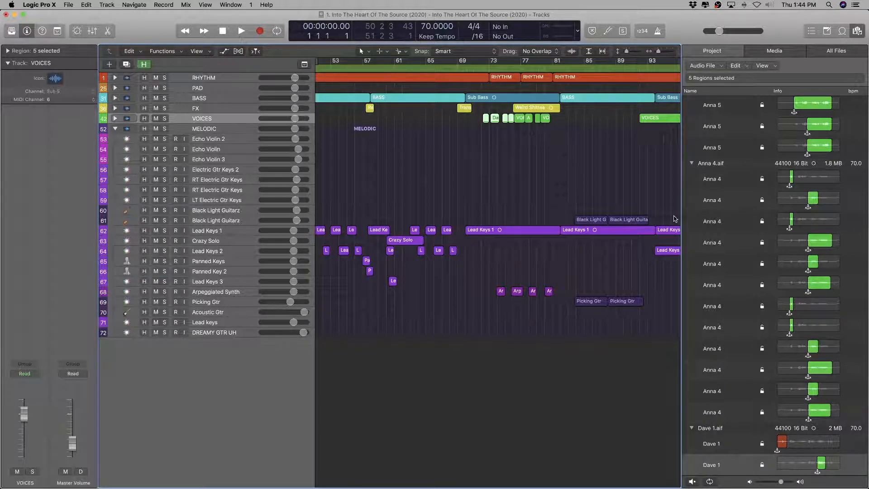
Step: Select everything in the project audio browser and collapse all the audio file groups
{"action": "scroll", "coordinate": [729, 199], "scroll_direction": "up", "scroll_amount": 10}
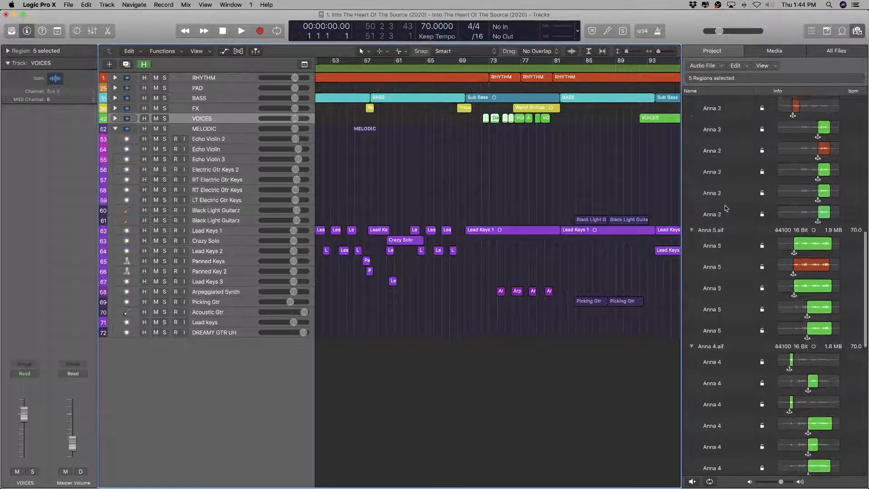
{"action": "left_click", "coordinate": [724, 203]}
{"action": "key", "text": "super+a"}
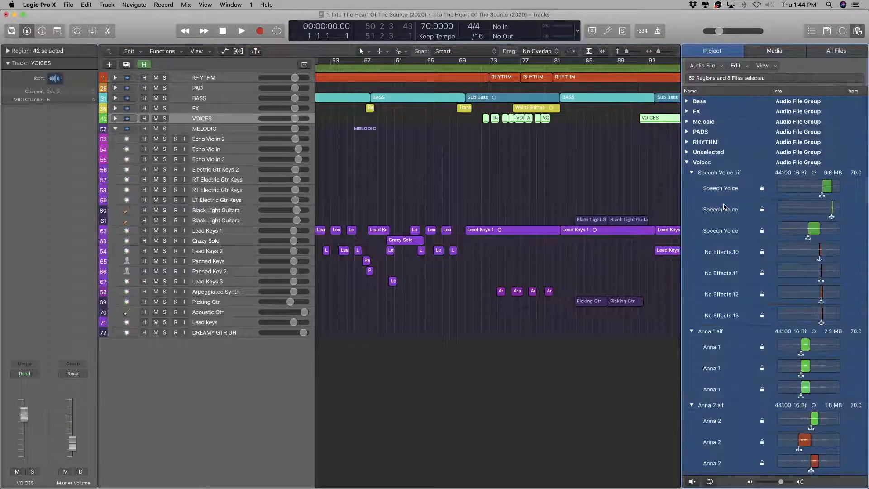
{"action": "key", "text": "Left"}
Step: Select all unused audio in the project audio browser
{"action": "left_click", "coordinate": [735, 67]}
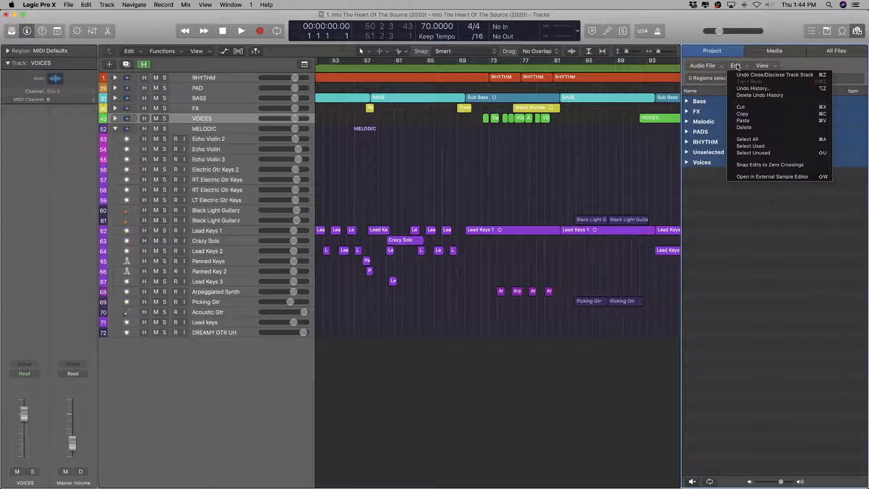
{"action": "left_click", "coordinate": [736, 66]}
{"action": "left_click", "coordinate": [735, 67]}
{"action": "left_click", "coordinate": [729, 66]}
{"action": "left_click", "coordinate": [730, 66]}
{"action": "left_click", "coordinate": [772, 156]}
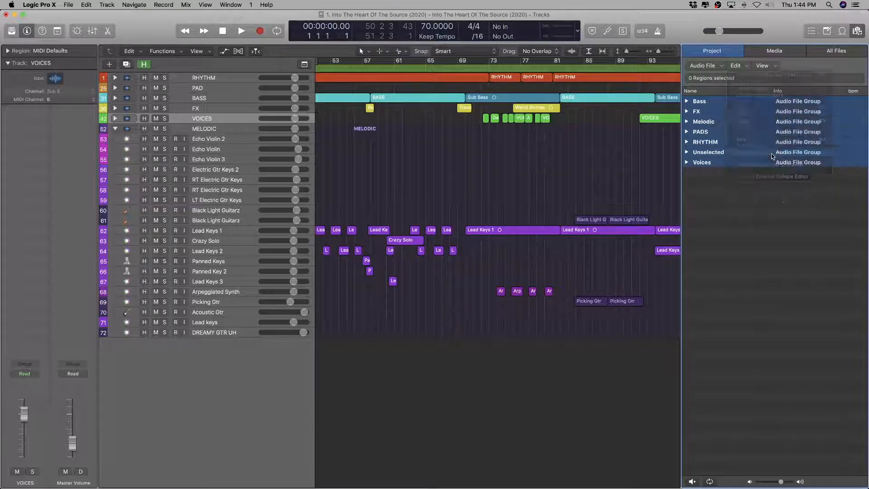
Step: Look through the file groups for audio files marked as unused, and inspect the region inside Texture FX.aif
{"action": "scroll", "coordinate": [774, 149], "scroll_direction": "down", "scroll_amount": 2}
{"action": "scroll", "coordinate": [775, 148], "scroll_direction": "down", "scroll_amount": 2}
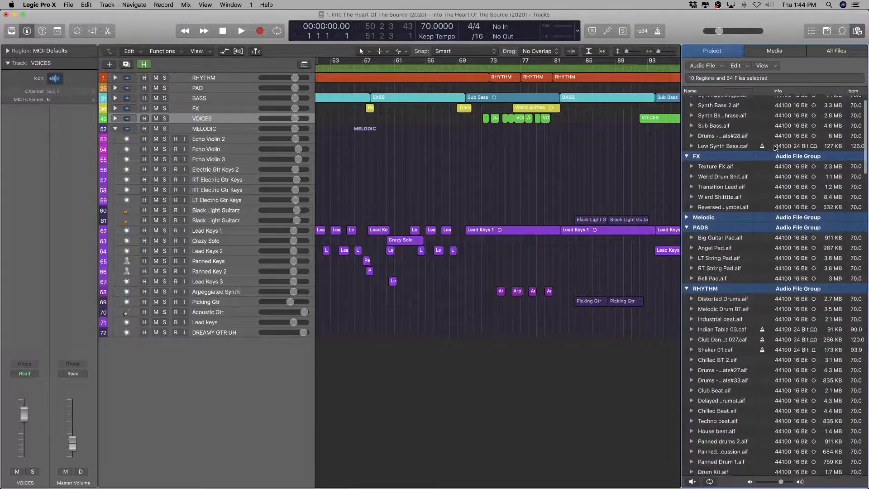
{"action": "scroll", "coordinate": [774, 148], "scroll_direction": "down", "scroll_amount": 10}
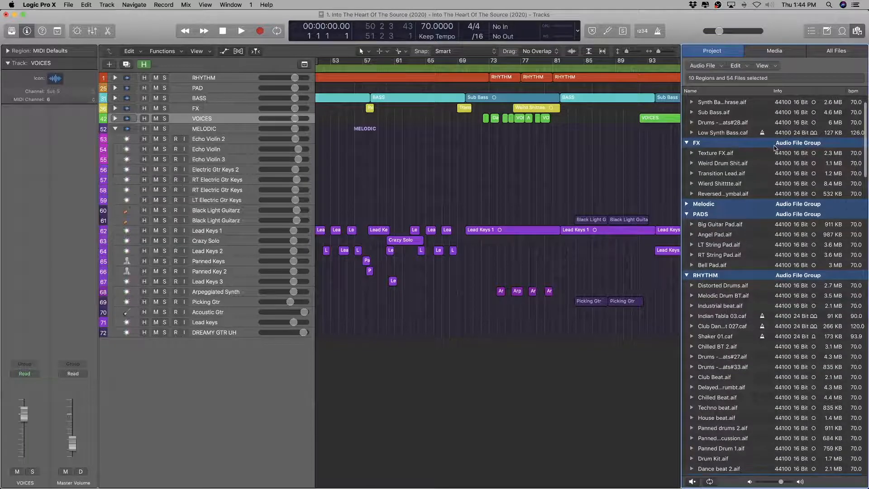
{"action": "scroll", "coordinate": [738, 182], "scroll_direction": "down", "scroll_amount": 18}
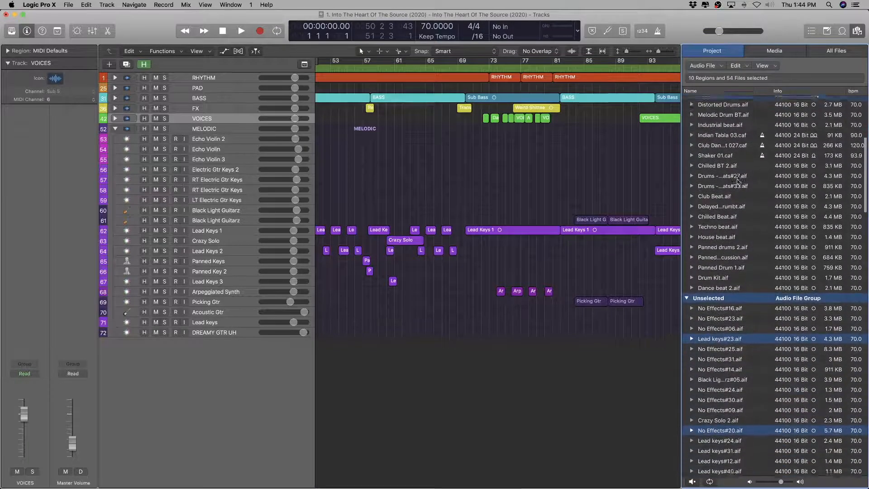
{"action": "scroll", "coordinate": [739, 181], "scroll_direction": "up", "scroll_amount": 20}
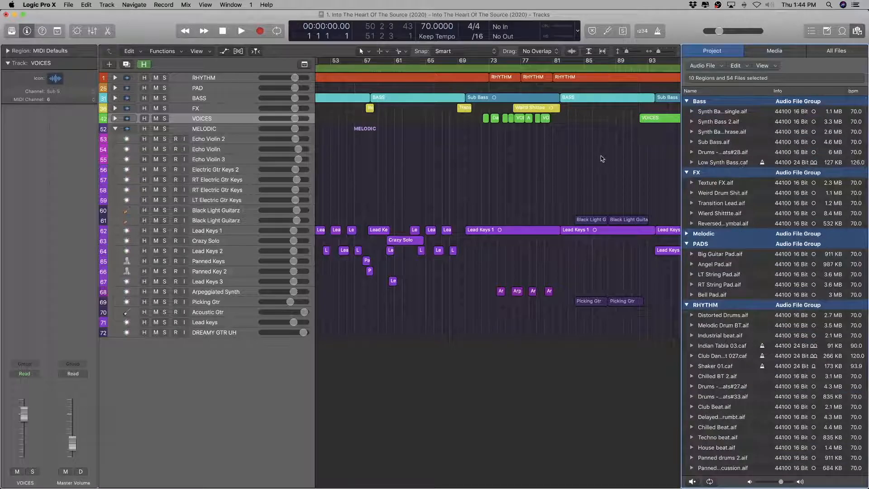
{"action": "scroll", "coordinate": [423, 176], "scroll_direction": "down", "scroll_amount": 10}
{"action": "scroll", "coordinate": [428, 185], "scroll_direction": "up", "scroll_amount": 3}
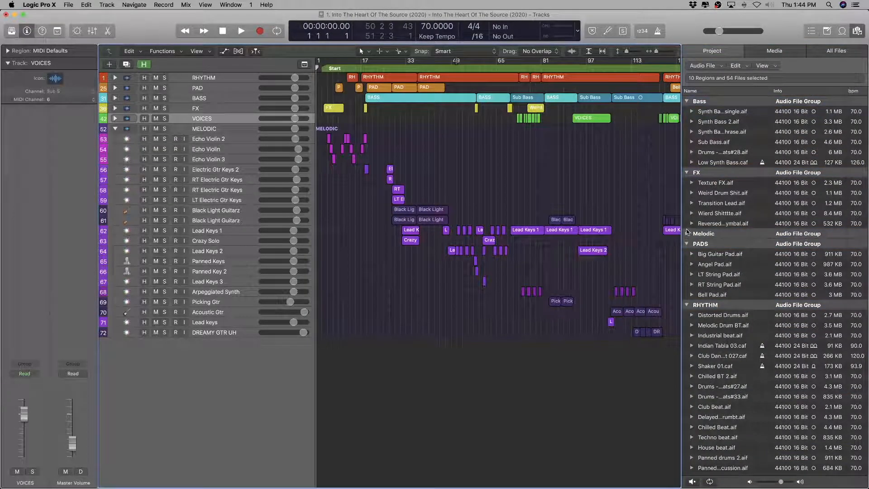
{"action": "left_click", "coordinate": [692, 183]}
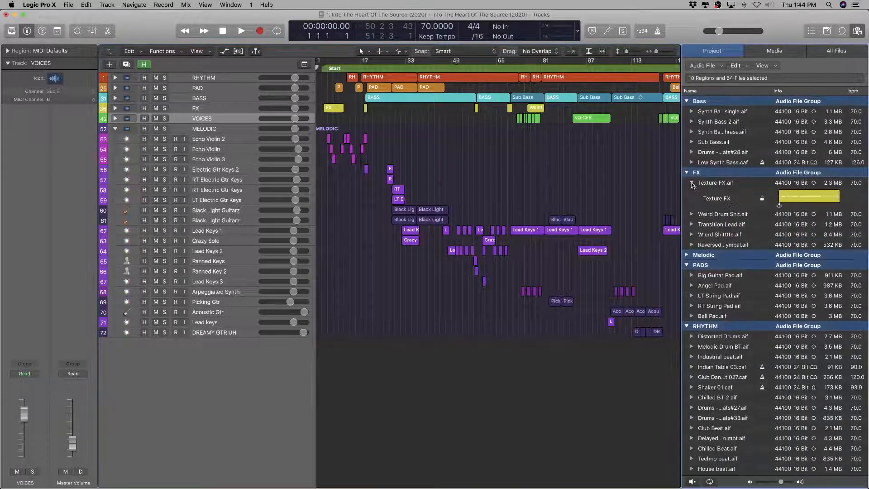
{"action": "left_click", "coordinate": [692, 183]}
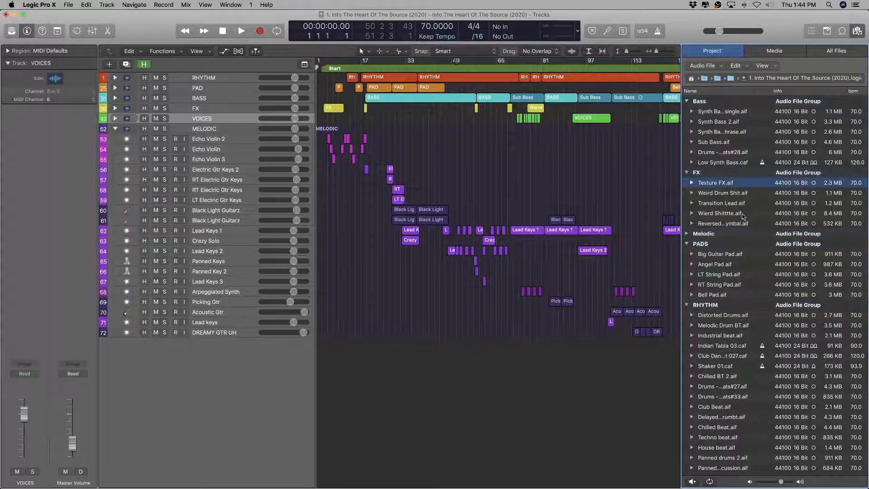
{"action": "key", "text": "super+a"}
{"action": "left_click", "coordinate": [735, 67]}
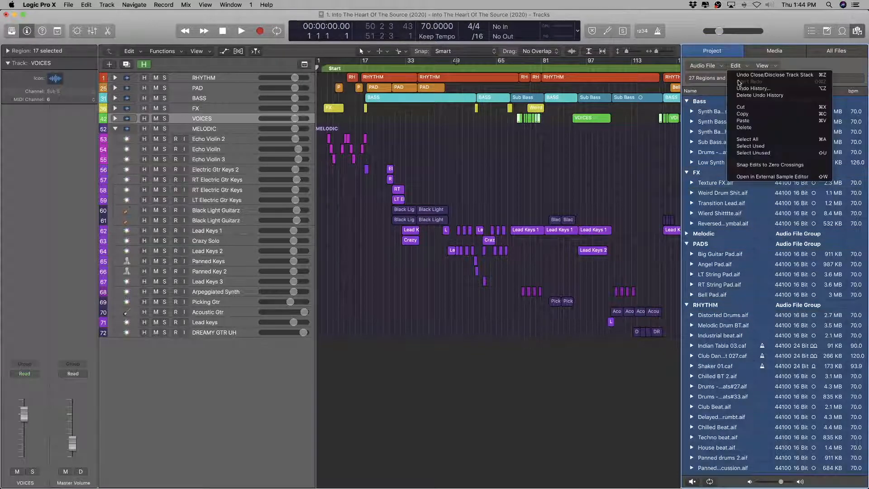
{"action": "left_click", "coordinate": [760, 155]}
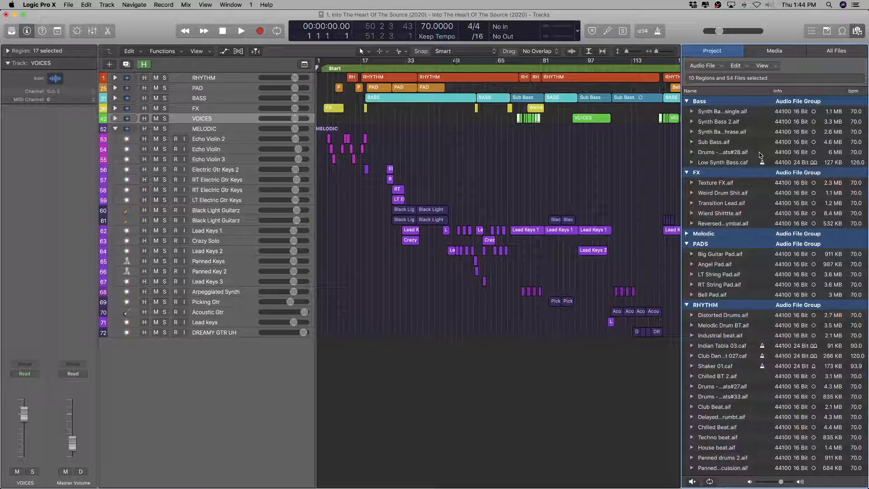
{"action": "left_click", "coordinate": [737, 67]}
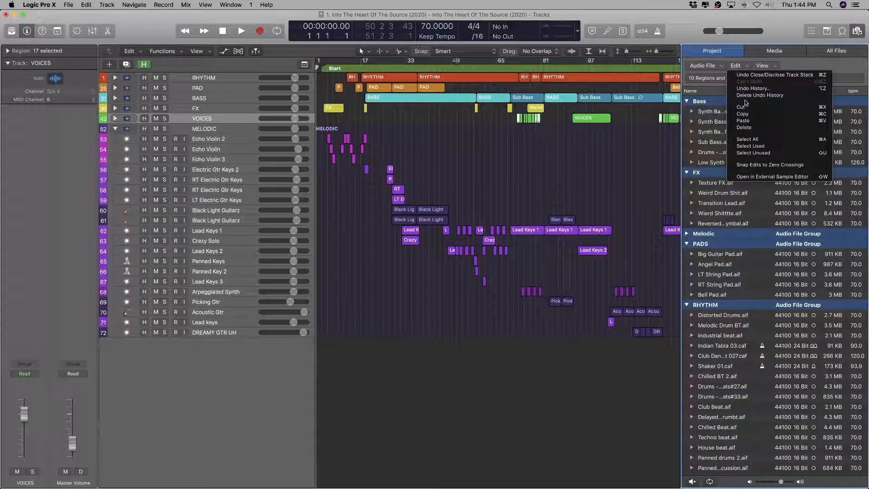
{"action": "left_click", "coordinate": [745, 128]}
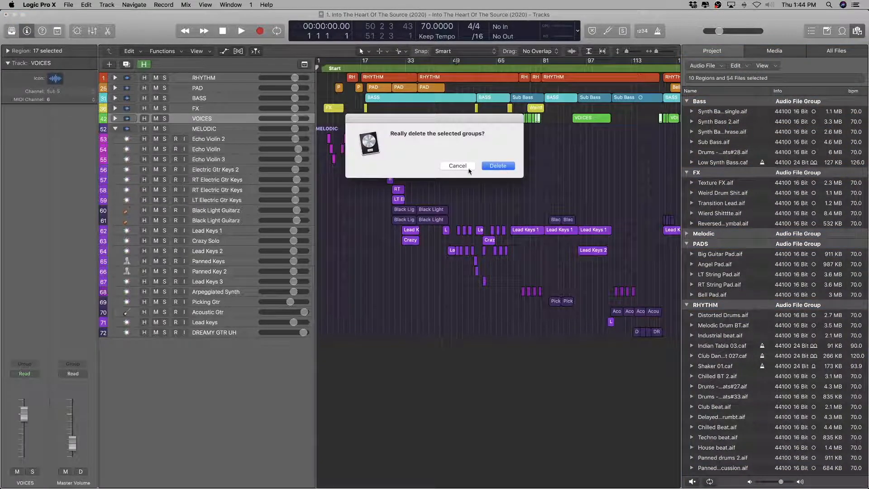
{"action": "left_click", "coordinate": [453, 167]}
Step: Fit the whole song in view, collapse every audio file group again, and clear the browser selection
{"action": "left_click", "coordinate": [608, 177]}
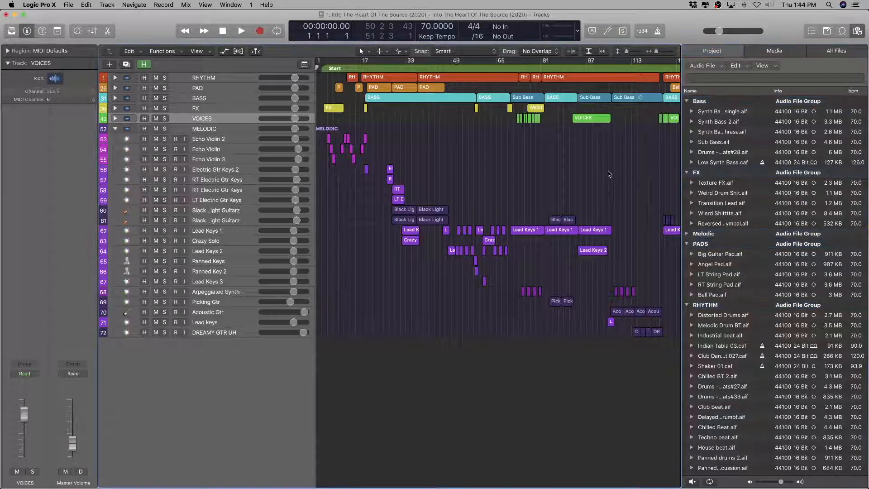
{"action": "key", "text": "super+Left"}
{"action": "left_click", "coordinate": [724, 234]}
{"action": "key", "text": "super+a"}
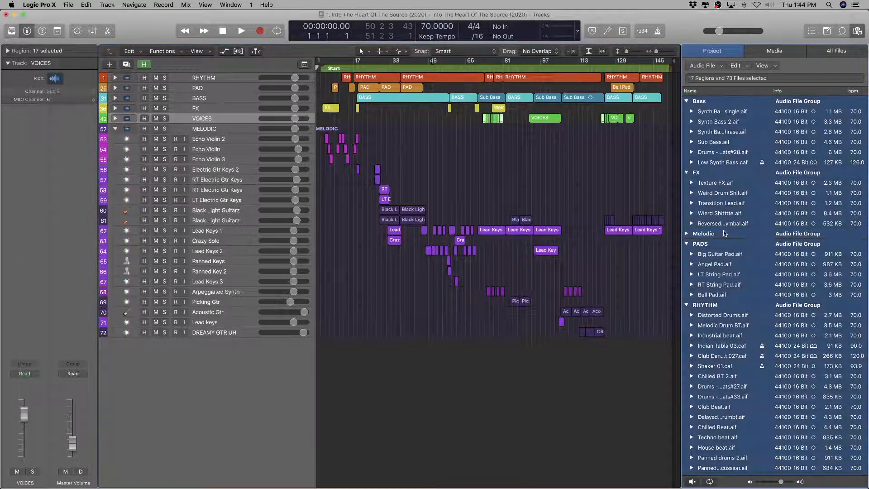
{"action": "key", "text": "Left"}
{"action": "left_click", "coordinate": [687, 180]}
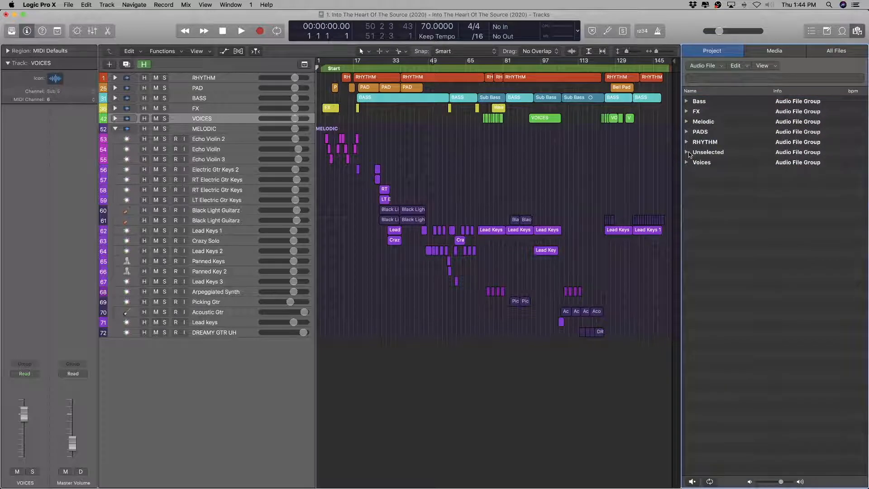
Step: Expand the Unselected audio file group and inspect the Echo Violin 2 regions alongside their source file No Effects#16.aif
{"action": "left_click", "coordinate": [687, 152]}
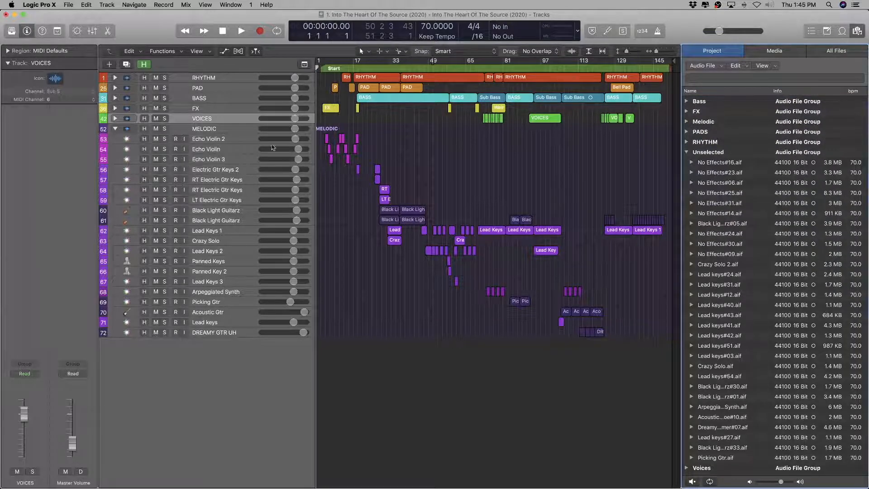
{"action": "left_click", "coordinate": [234, 139]}
{"action": "key", "text": "z"}
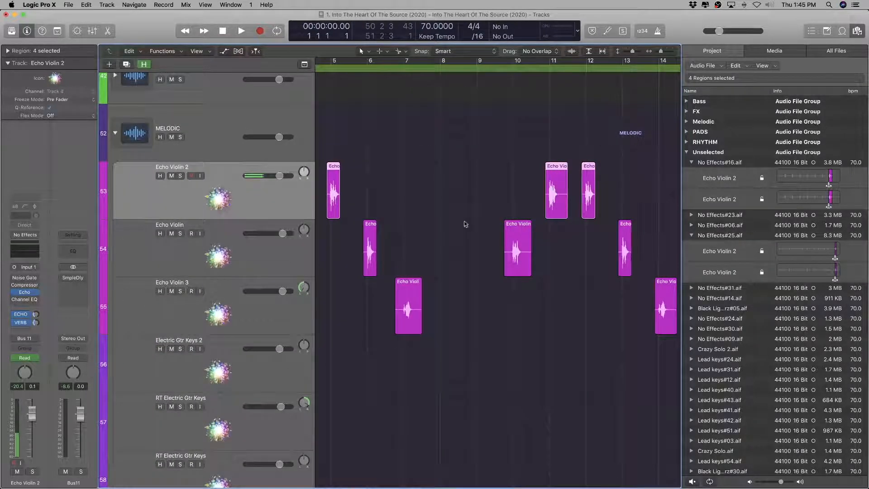
{"action": "double_click", "coordinate": [191, 165]}
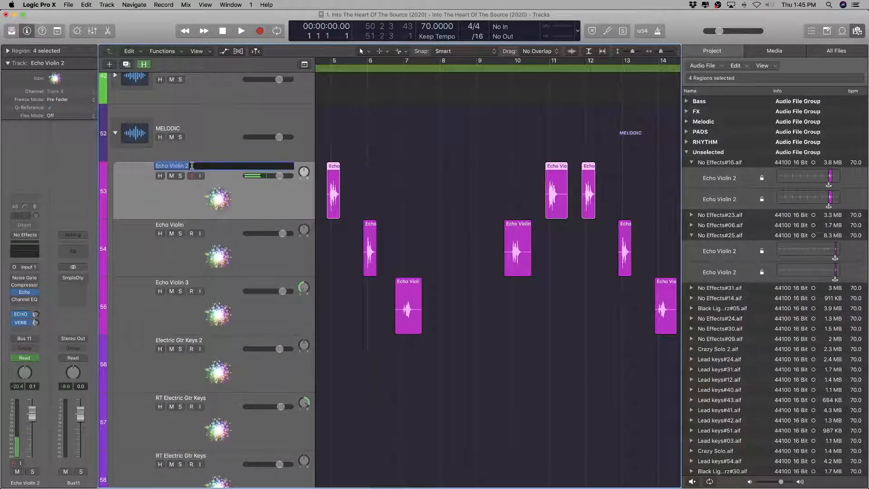
{"action": "left_click", "coordinate": [709, 165]}
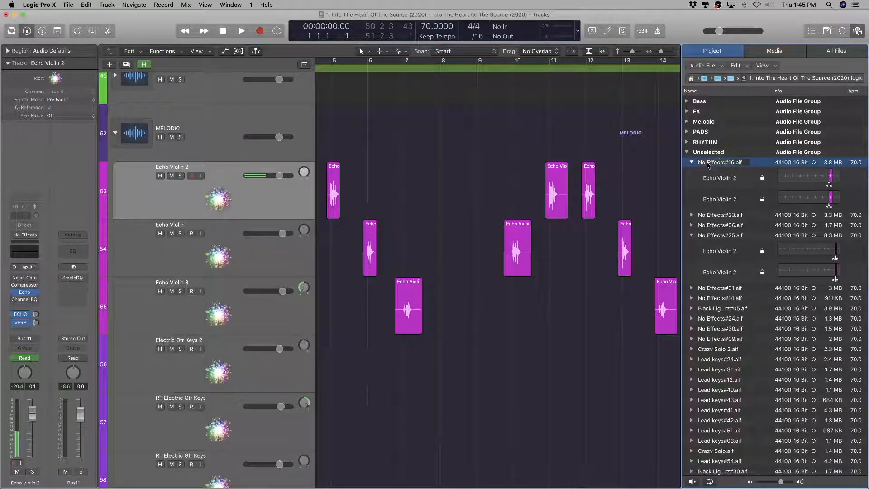
Step: Turn on solo and play the first three regions of the Echo Violin 2 track one by one
{"action": "left_click", "coordinate": [336, 174]}
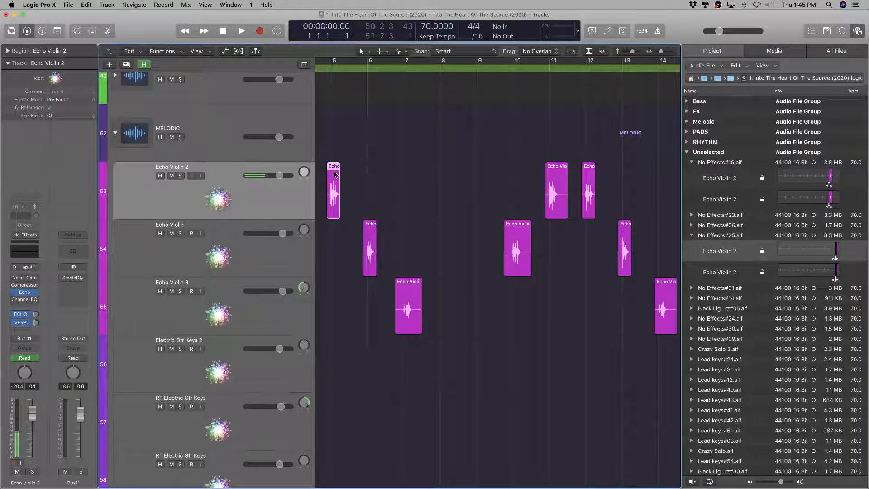
{"action": "scroll", "coordinate": [526, 197], "scroll_direction": "down", "scroll_amount": 5}
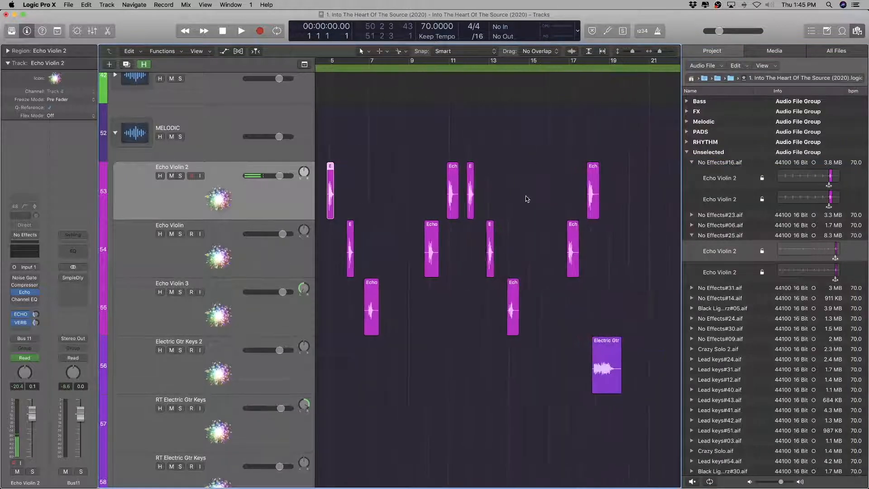
{"action": "scroll", "coordinate": [526, 198], "scroll_direction": "up", "scroll_amount": 4}
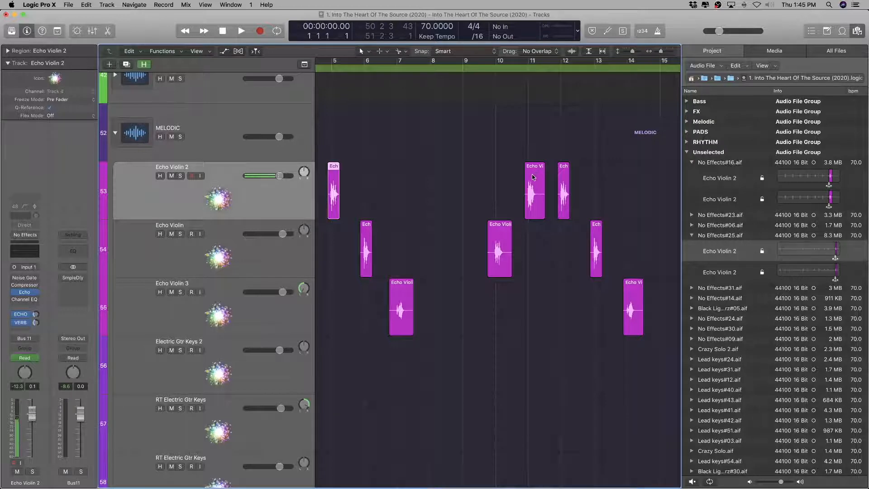
{"action": "key", "text": "space"}
{"action": "key", "text": "ctrl+s"}
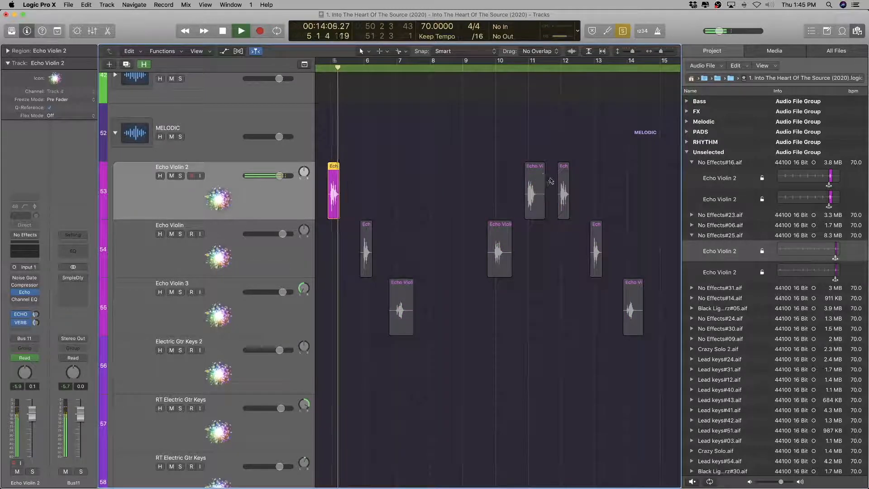
{"action": "key", "text": "space"}
{"action": "left_click", "coordinate": [541, 177]}
{"action": "key", "text": "shift+Return"}
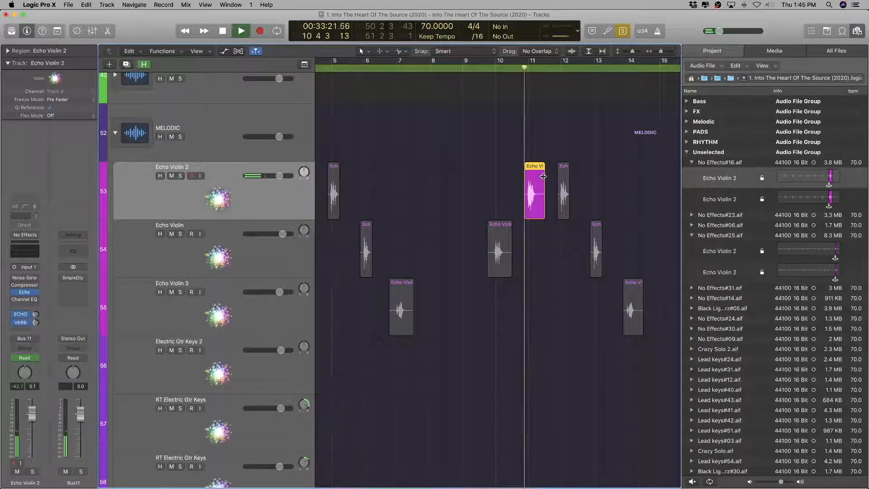
{"action": "left_click", "coordinate": [565, 177]}
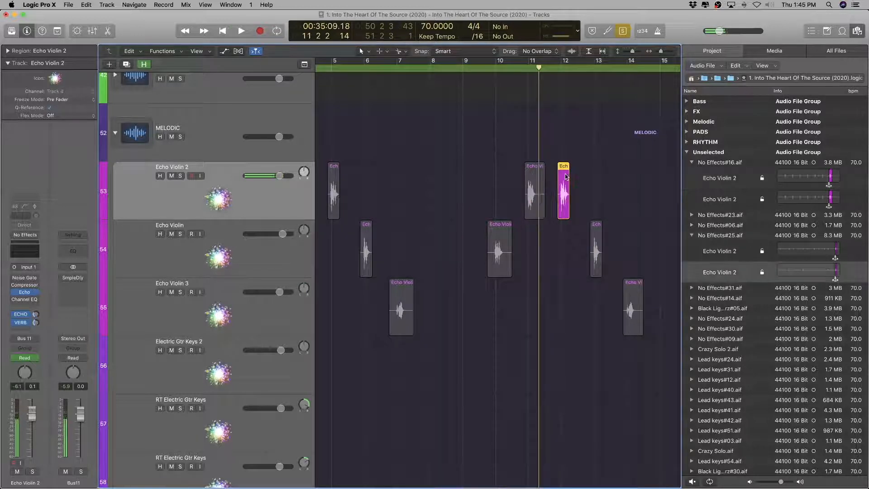
{"action": "key", "text": "shift+Return"}
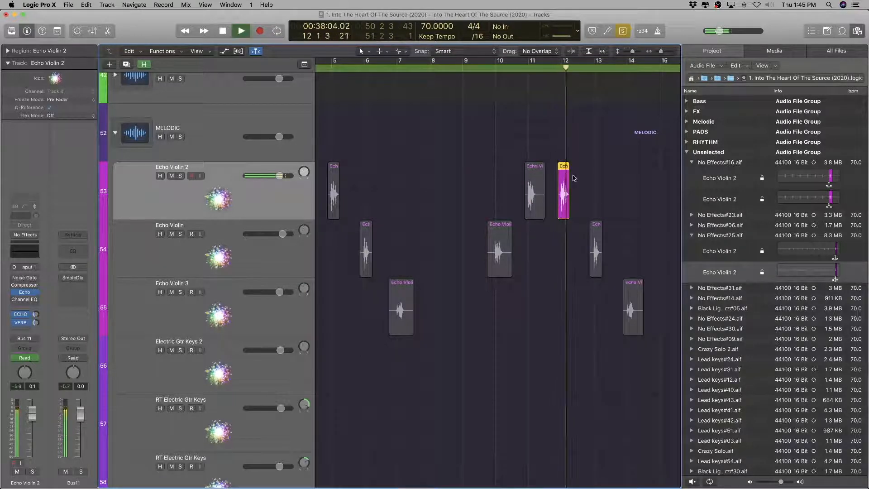
{"action": "key", "text": "space"}
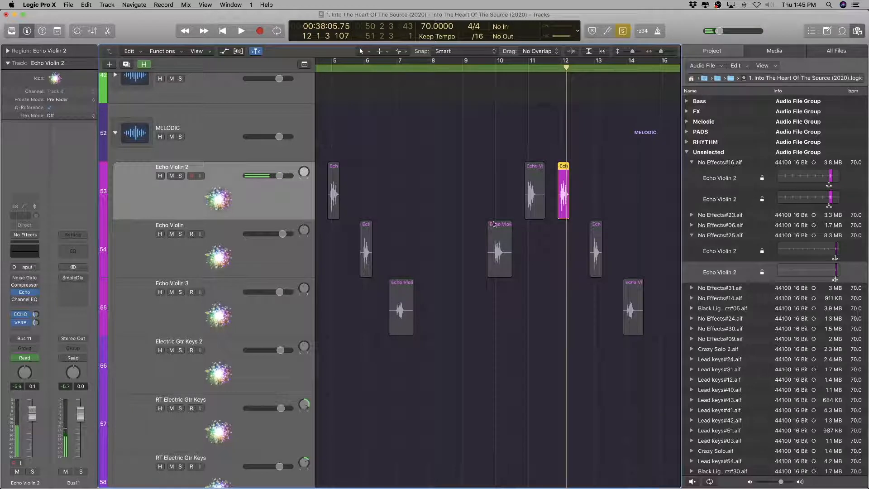
Step: Duplicate the Echo Violin 2 track as a new empty track with the same settings
{"action": "left_click", "coordinate": [218, 193]}
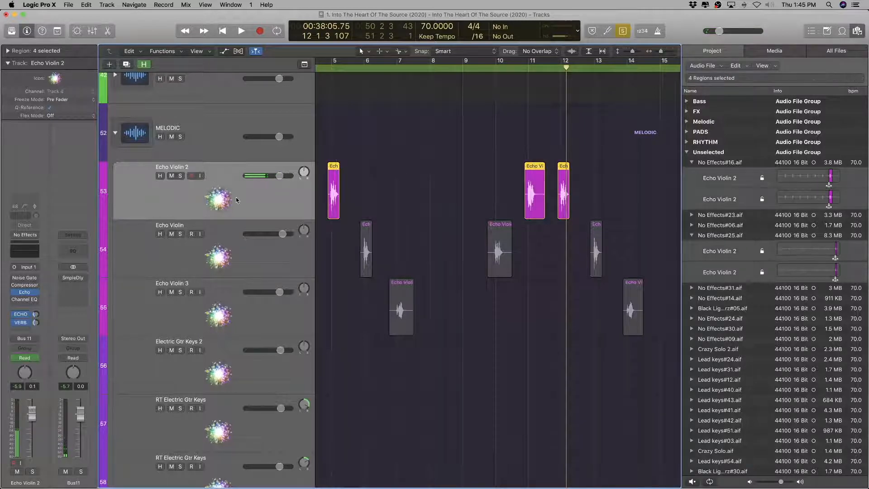
{"action": "key", "text": "super+d"}
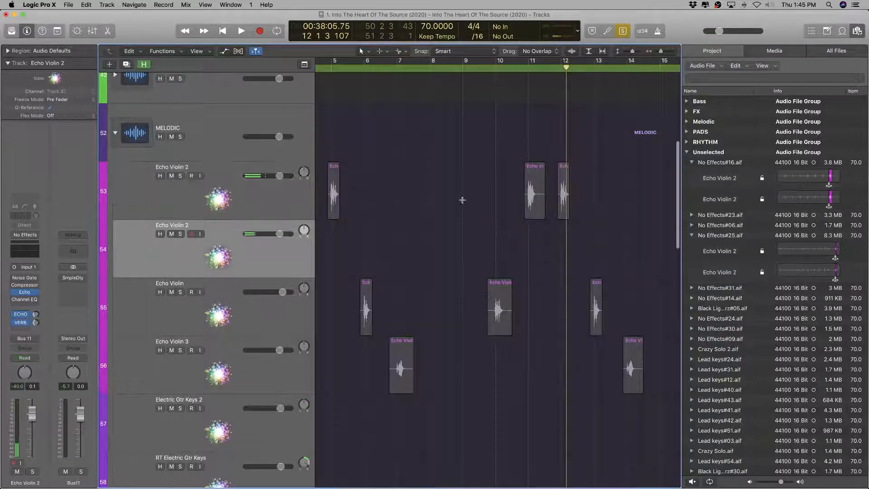
{"action": "key", "text": "super+Up"}
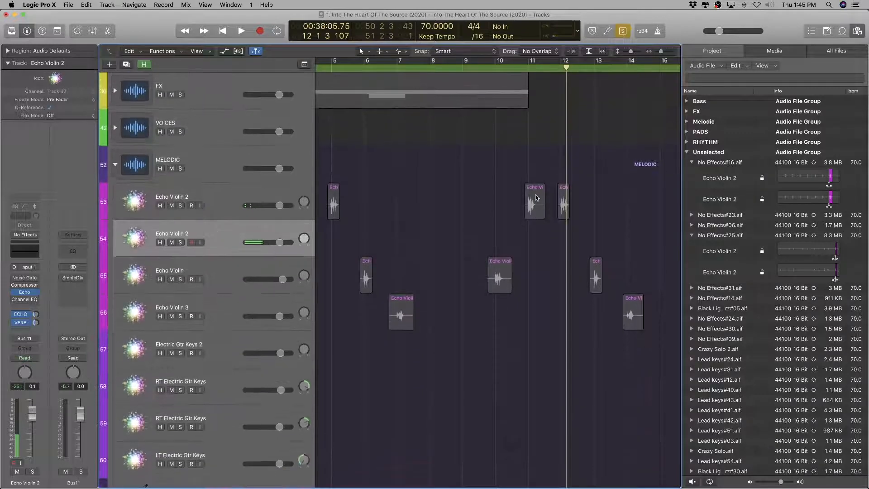
Step: Move the Echo Violin 2 region just before bar 11 down to the duplicate track at the same position, including its track automation
{"action": "left_click", "coordinate": [536, 198]}
{"action": "left_click", "coordinate": [536, 198]}
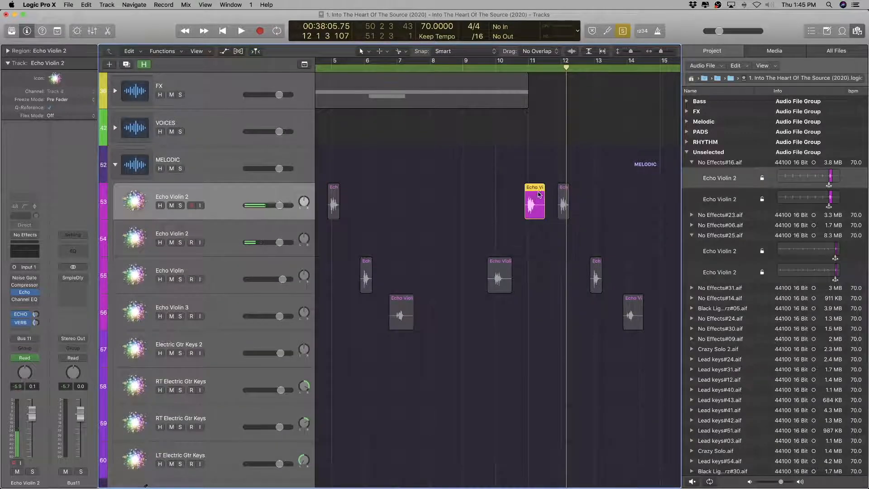
{"action": "left_click_drag", "start_coordinate": [539, 193], "coordinate": [538, 231]}
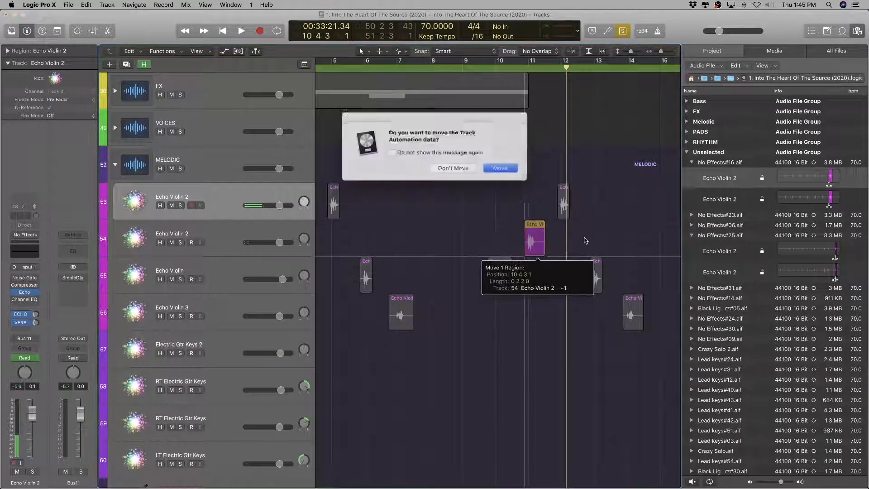
{"action": "left_click", "coordinate": [496, 167]}
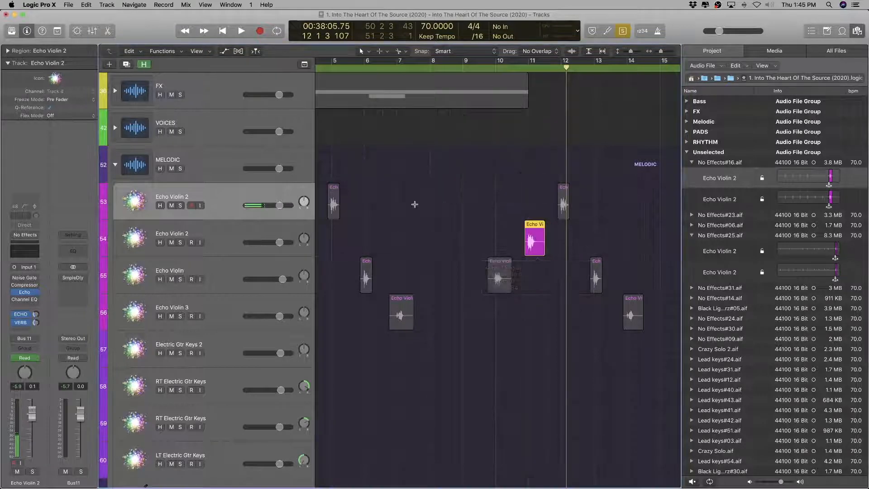
Step: Move the last Echo Violin 2 region, just before bar 18, down to the duplicate track along with its track automation
{"action": "left_click", "coordinate": [480, 209], "text": "ctrl+alt"}
{"action": "left_click", "coordinate": [480, 209], "text": "ctrl+alt"}
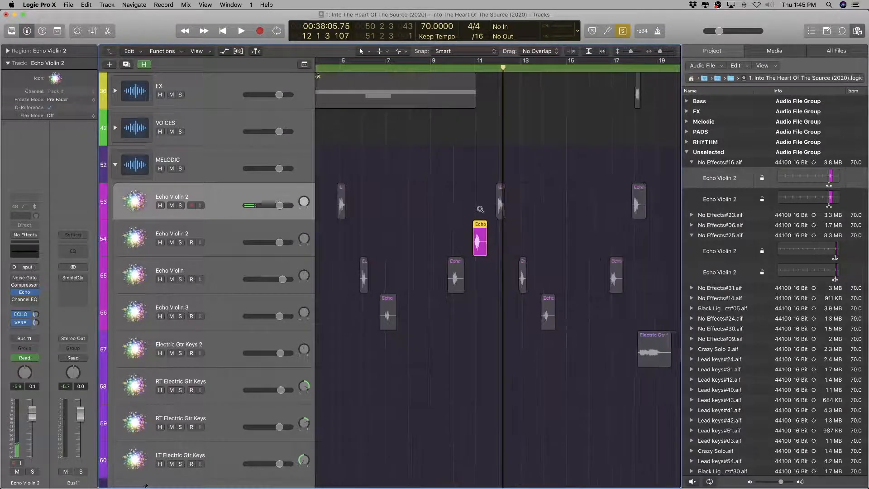
{"action": "left_click", "coordinate": [272, 192]}
{"action": "scroll", "coordinate": [622, 206], "scroll_direction": "right", "scroll_amount": 1}
{"action": "left_click", "coordinate": [624, 196]}
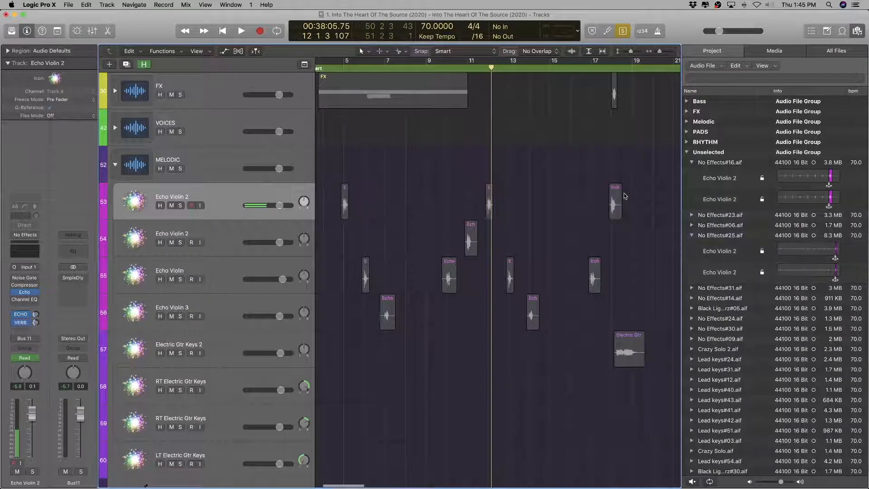
{"action": "left_click_drag", "start_coordinate": [618, 195], "coordinate": [617, 228]}
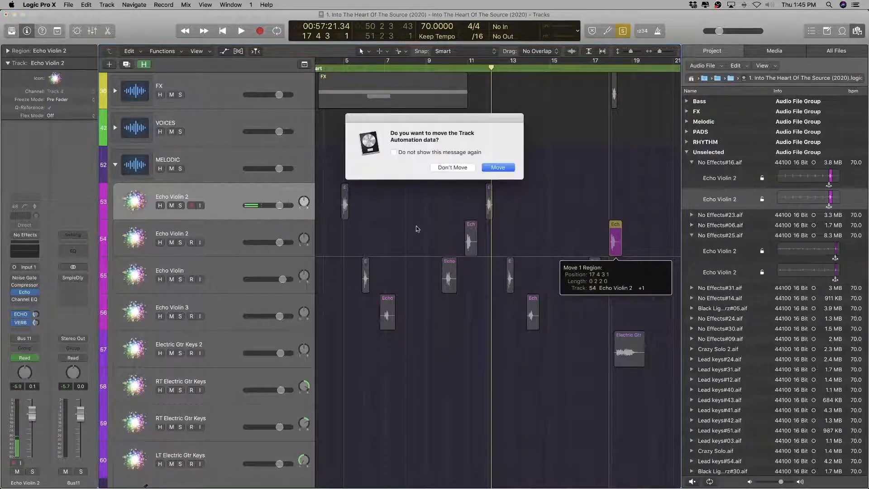
{"action": "left_click", "coordinate": [498, 168]}
Step: Check the rest of the timeline and select both regions on the duplicate Echo Violin 2 track
{"action": "scroll", "coordinate": [527, 226], "scroll_direction": "down", "scroll_amount": 5}
{"action": "scroll", "coordinate": [527, 225], "scroll_direction": "up", "scroll_amount": 5}
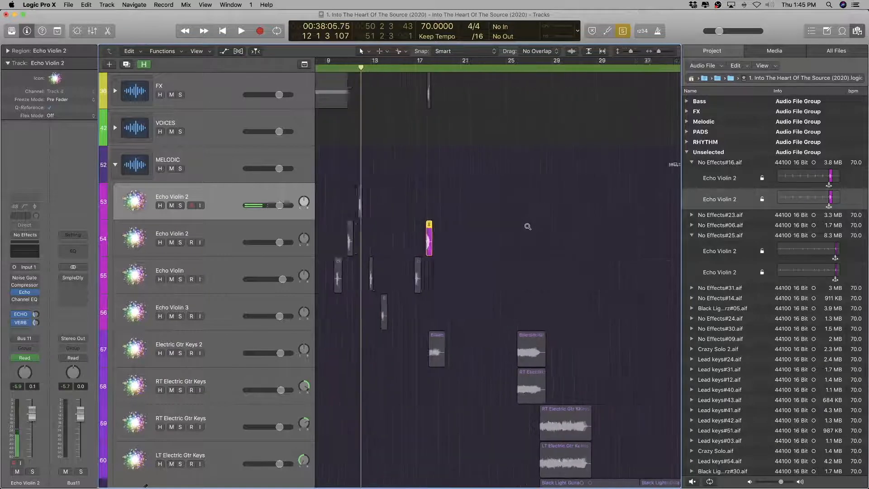
{"action": "scroll", "coordinate": [527, 226], "scroll_direction": "left", "scroll_amount": 5}
{"action": "left_click", "coordinate": [247, 231]}
{"action": "scroll", "coordinate": [502, 223], "scroll_direction": "up", "scroll_amount": 5}
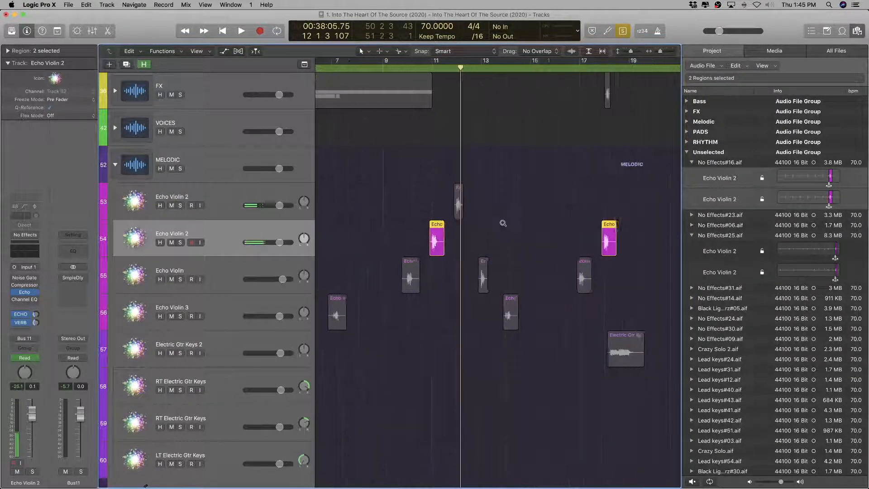
Step: Rename the second Echo Violin 2 track, track 54, as Echo Violin High and play its first region around bar 11
{"action": "double_click", "coordinate": [205, 233]}
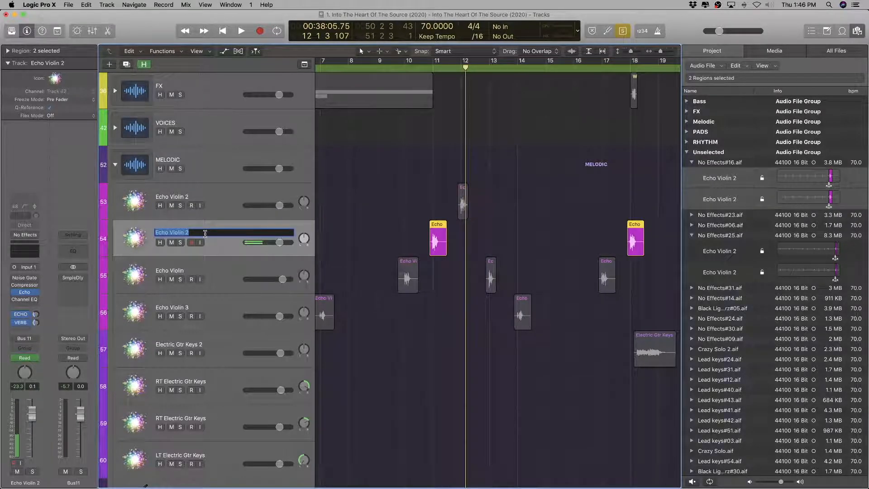
{"action": "key", "text": "Right"}
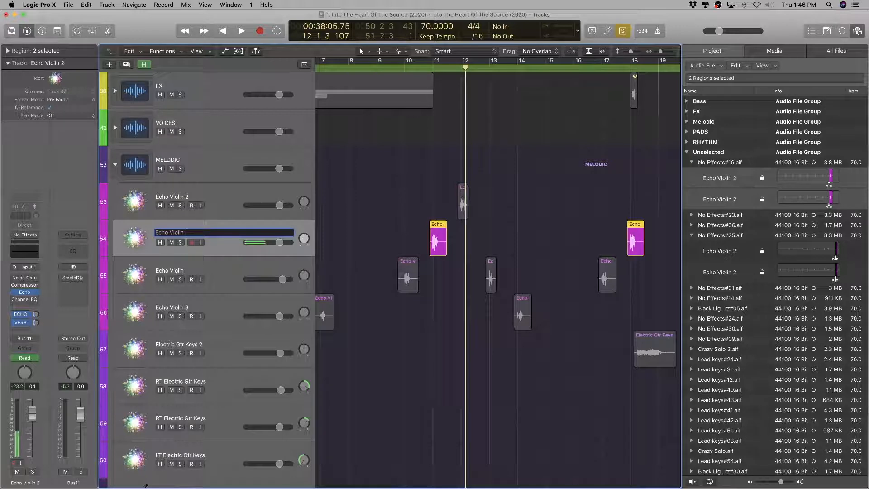
{"action": "type", "text": "High"}
{"action": "key", "text": "Return"}
{"action": "key", "text": "space"}
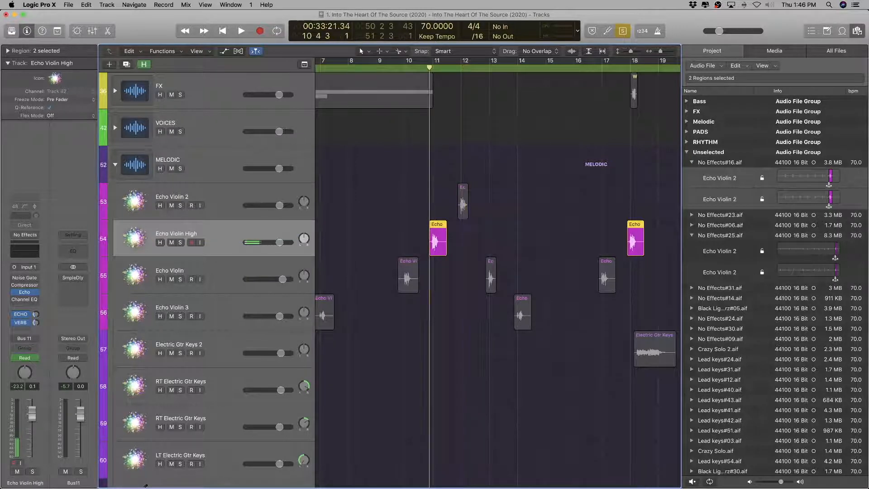
{"action": "key", "text": "space"}
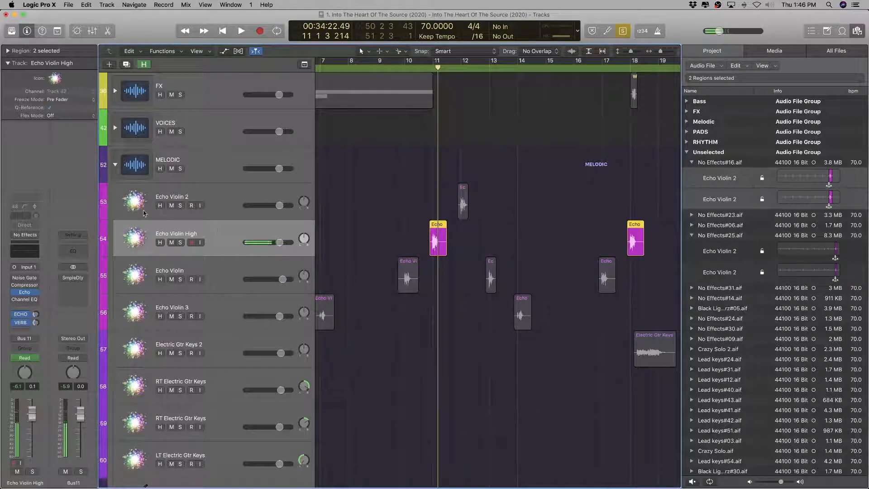
{"action": "double_click", "coordinate": [176, 231]}
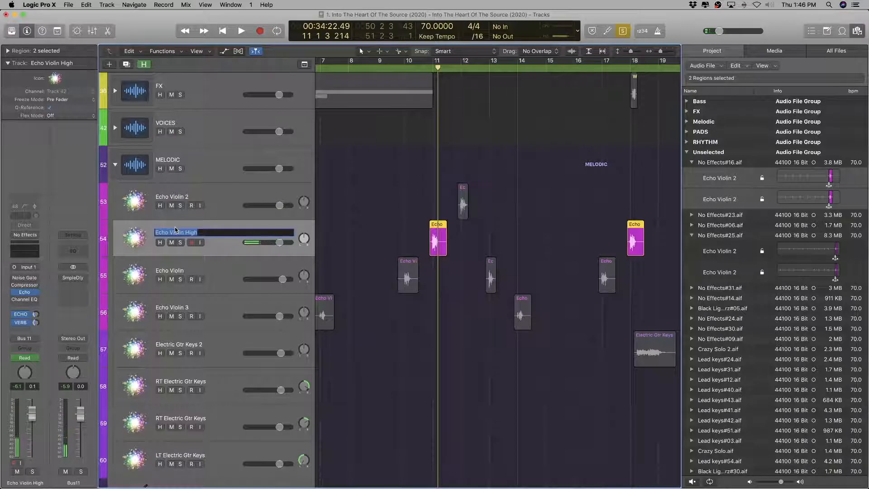
{"action": "key", "text": "BackSpace"}
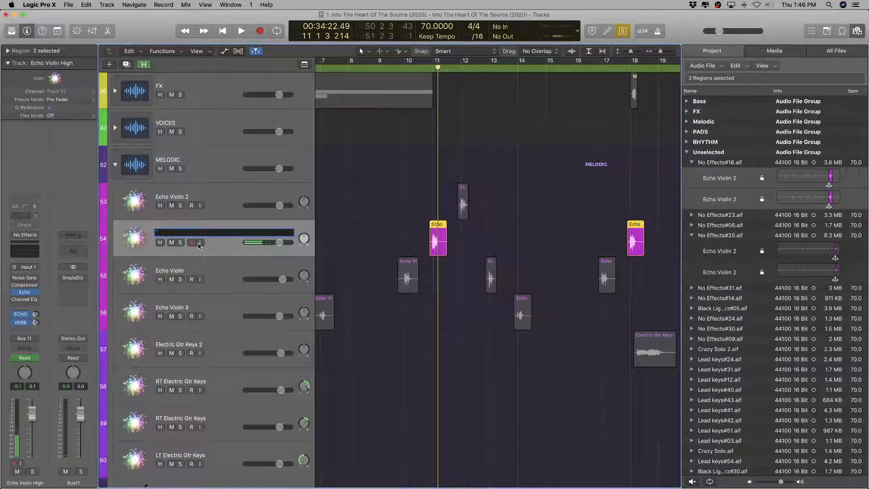
{"action": "key", "text": "Escape"}
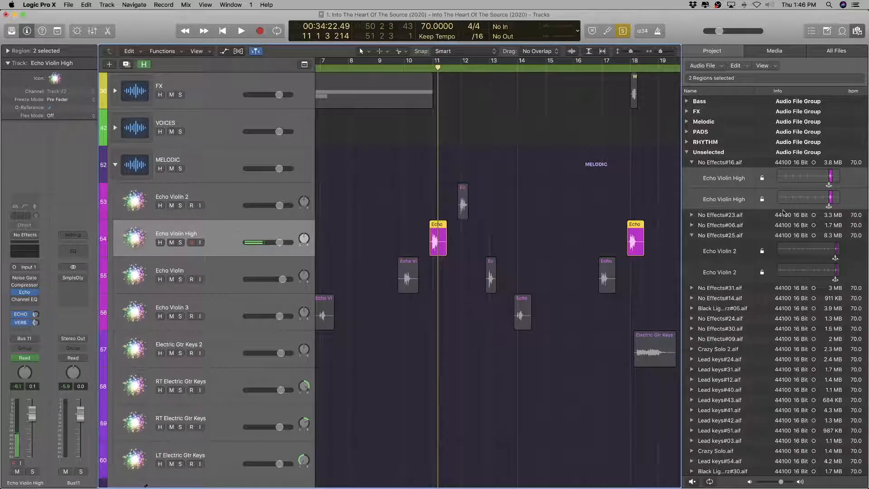
Step: Shorten the Echo Violin High track's name to Violin High
{"action": "double_click", "coordinate": [206, 237]}
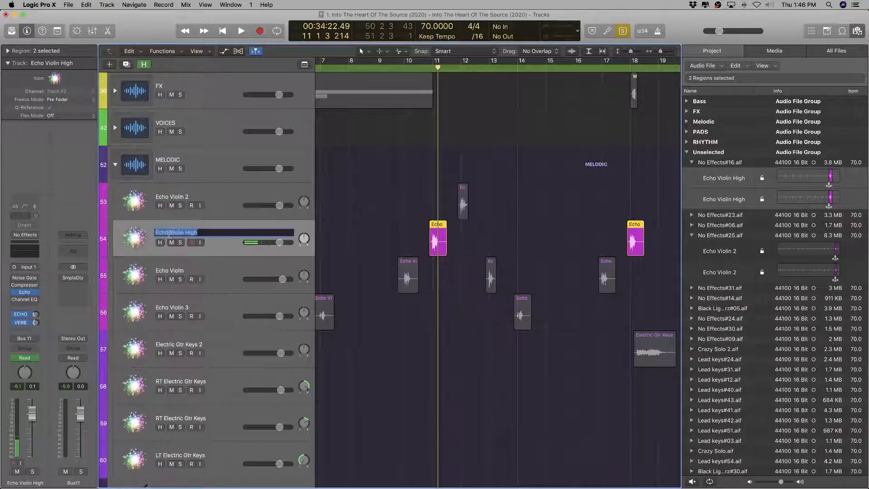
{"action": "double_click", "coordinate": [160, 233]}
{"action": "key", "text": "BackSpace"}
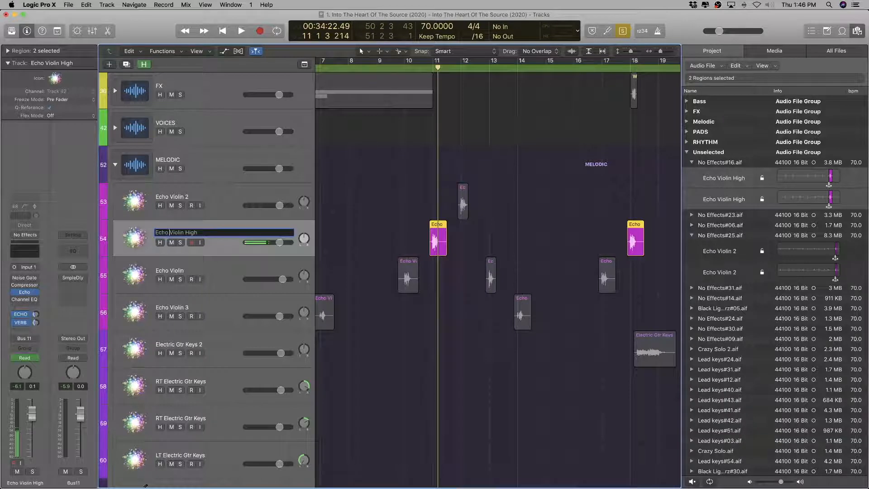
{"action": "key", "text": "Delete"}
{"action": "key", "text": "Return"}
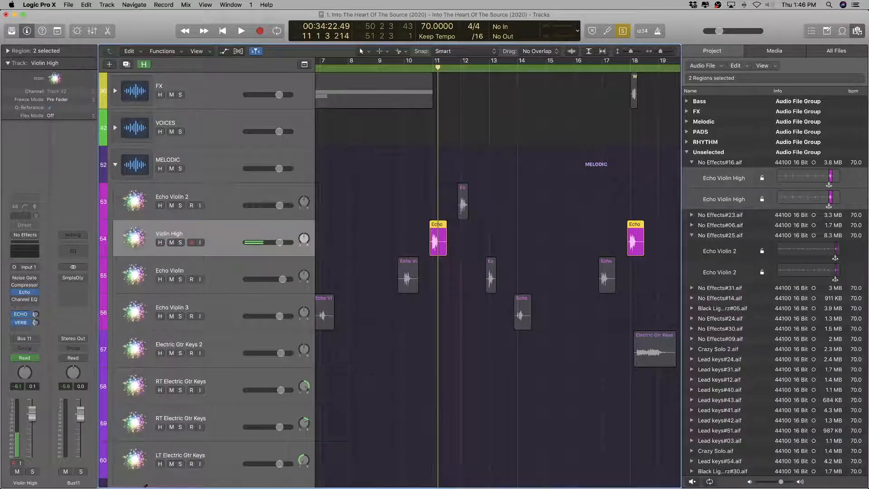
Step: Name the Violin High track's regions after the track, and rename their audio file No Effects#16.aif as Violin High
{"action": "double_click", "coordinate": [207, 235]}
{"action": "key", "text": "super+c"}
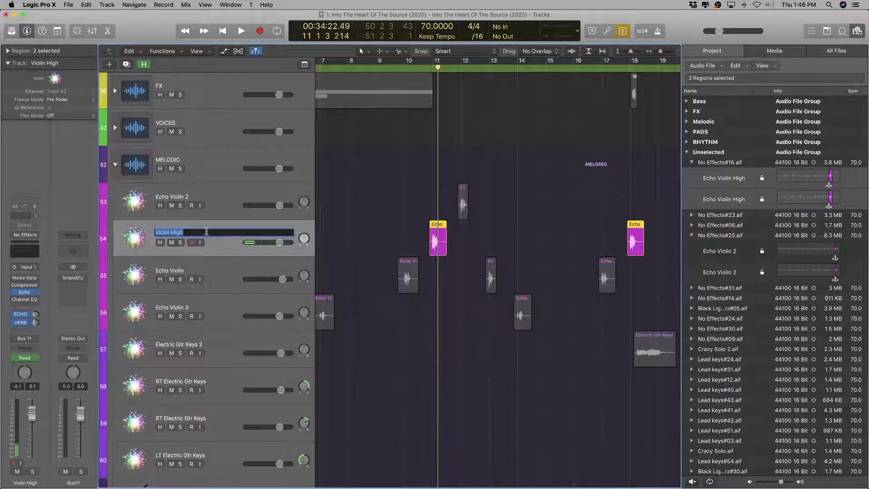
{"action": "key", "text": "BackSpace"}
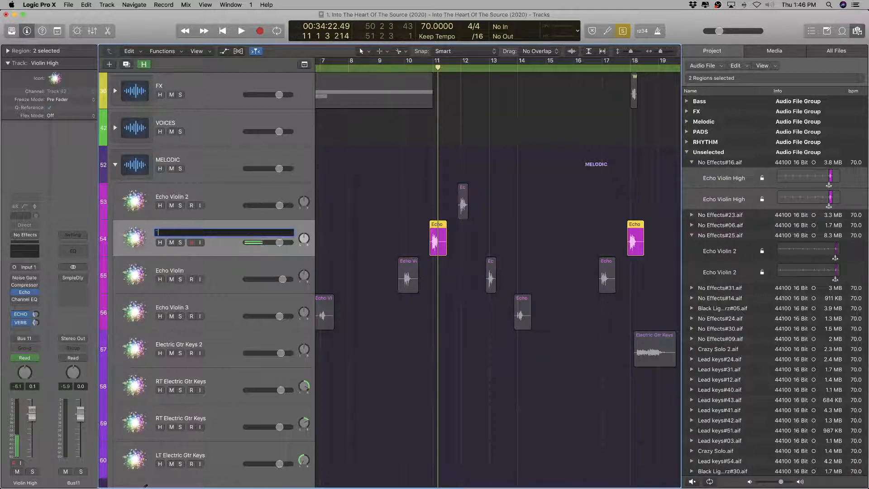
{"action": "key", "text": "Escape"}
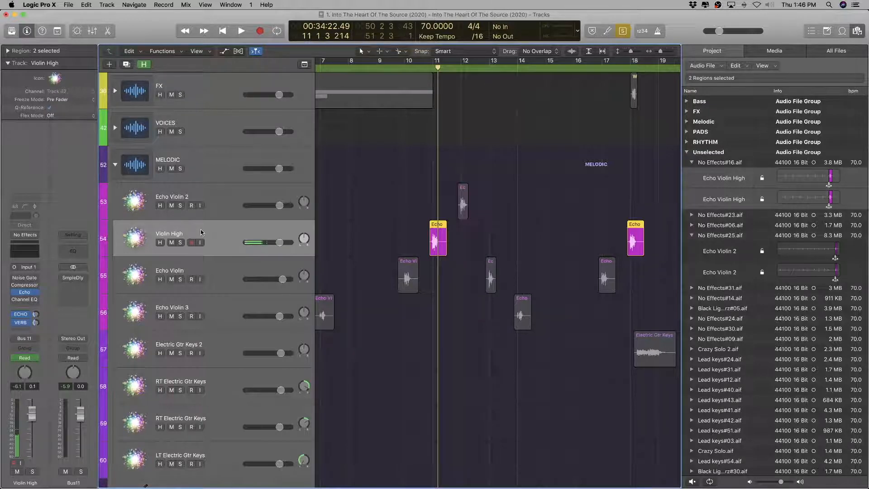
{"action": "key", "text": "ctrl+s"}
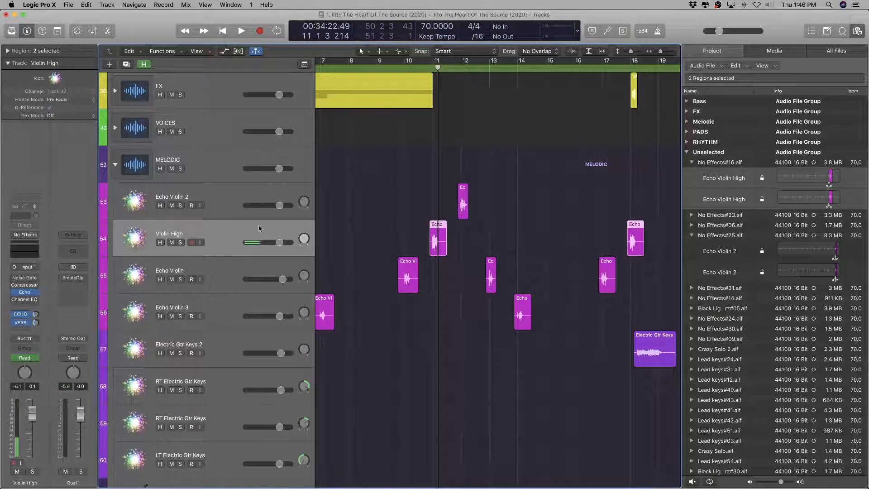
{"action": "key", "text": "alt+shift+n"}
{"action": "double_click", "coordinate": [720, 163]}
{"action": "key", "text": "super+v"}
{"action": "key", "text": "Return"}
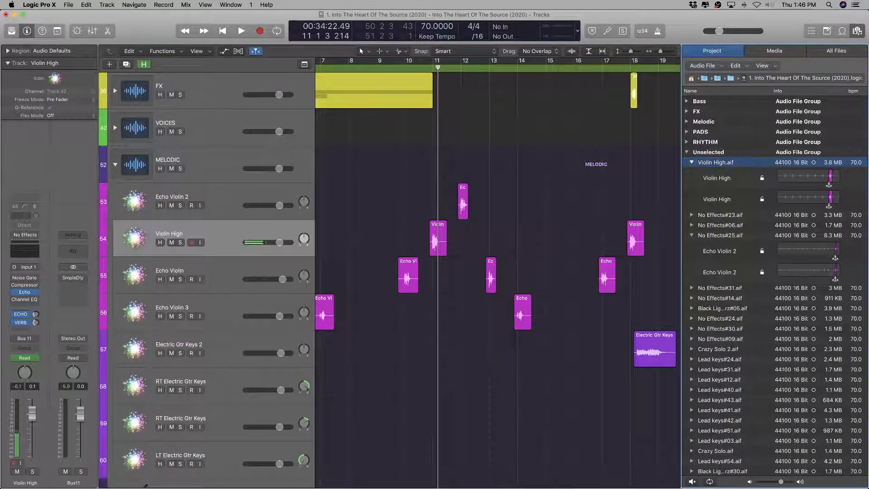
Step: Rename the remaining Echo Violin 2 track as Violin Low
{"action": "left_click", "coordinate": [183, 201]}
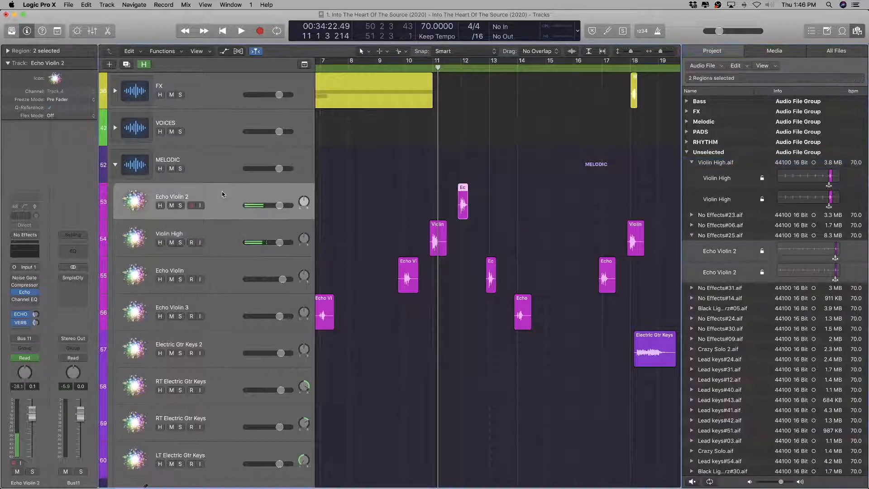
{"action": "scroll", "coordinate": [391, 206], "scroll_direction": "left", "scroll_amount": 6}
{"action": "scroll", "coordinate": [391, 207], "scroll_direction": "right", "scroll_amount": 5}
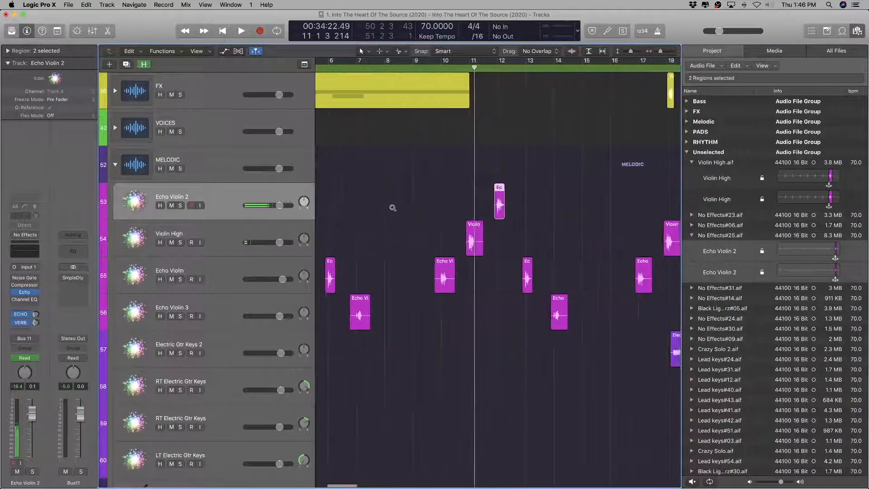
{"action": "scroll", "coordinate": [392, 206], "scroll_direction": "down", "scroll_amount": 8}
{"action": "scroll", "coordinate": [392, 208], "scroll_direction": "up", "scroll_amount": 4}
{"action": "scroll", "coordinate": [391, 210], "scroll_direction": "up", "scroll_amount": 6}
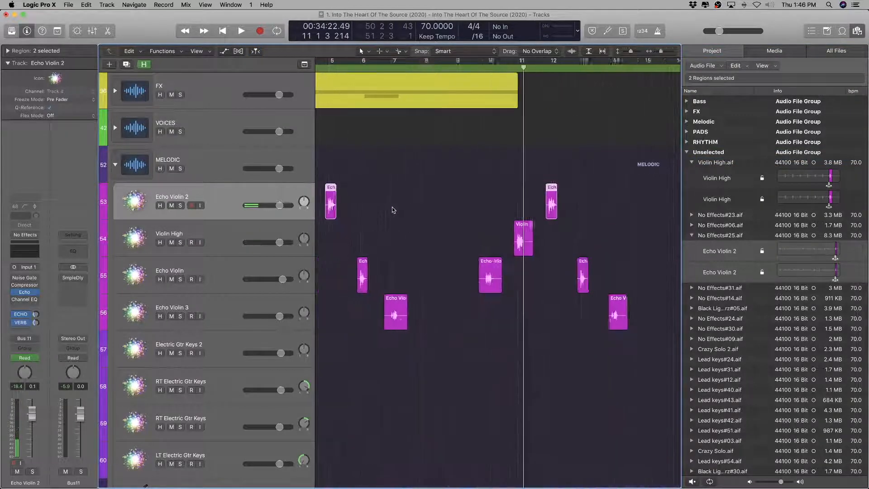
{"action": "double_click", "coordinate": [191, 196]}
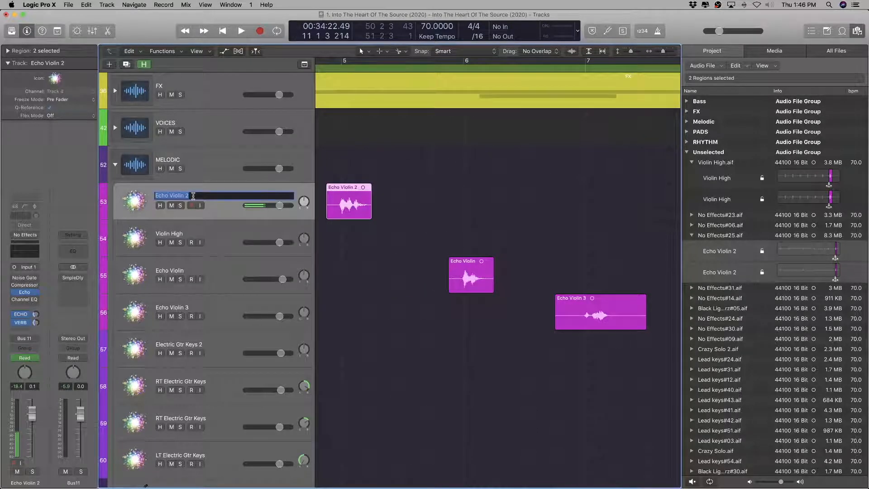
{"action": "type", "text": "Viol"}
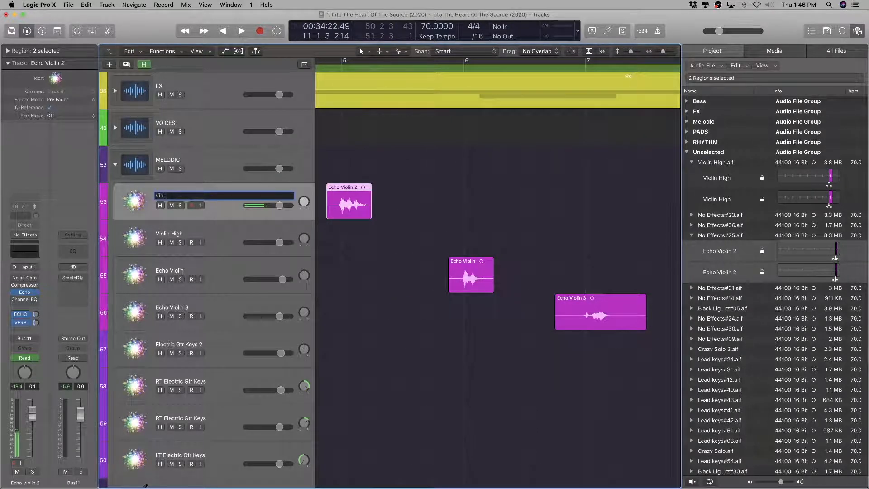
{"action": "key", "text": "Return"}
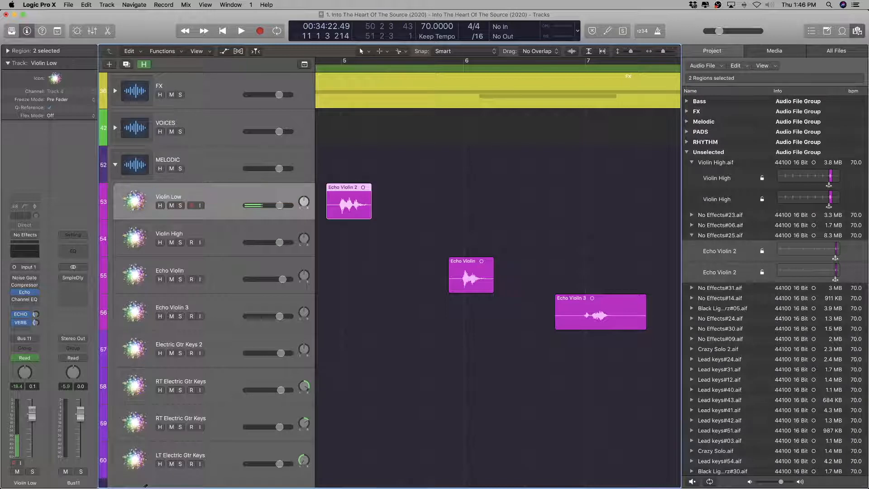
Step: Reuse the Violin Low track name to rename the project audio file No Effects#25.aif as Violin Low
{"action": "double_click", "coordinate": [200, 195]}
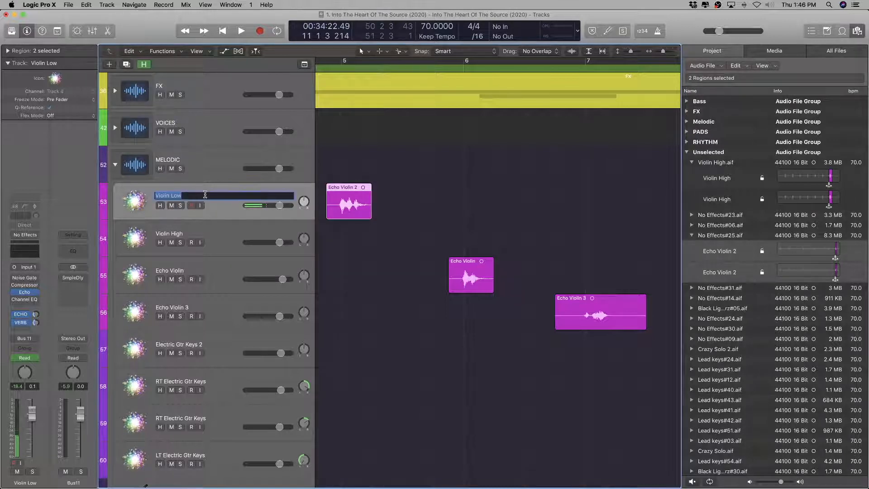
{"action": "key", "text": "Return"}
{"action": "left_click", "coordinate": [732, 237]}
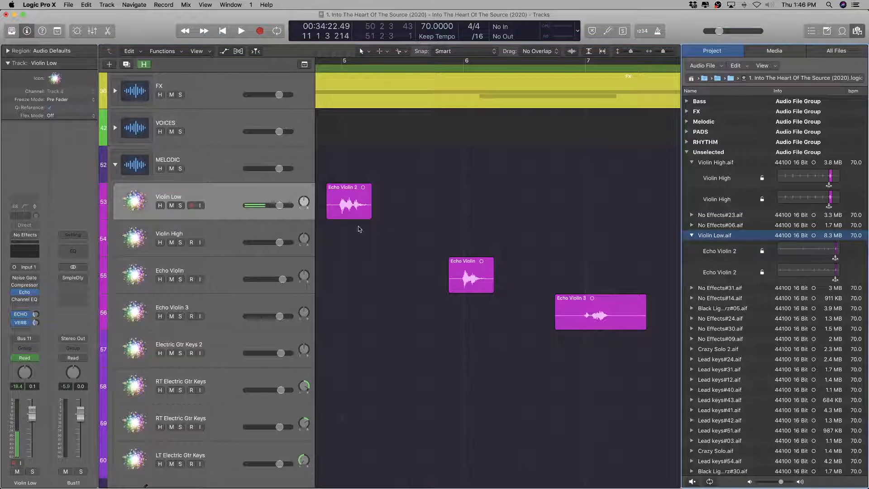
Step: Move the Violin High track below the Echo Violin track in the MELODIC stack
{"action": "scroll", "coordinate": [396, 256], "scroll_direction": "down", "scroll_amount": 10}
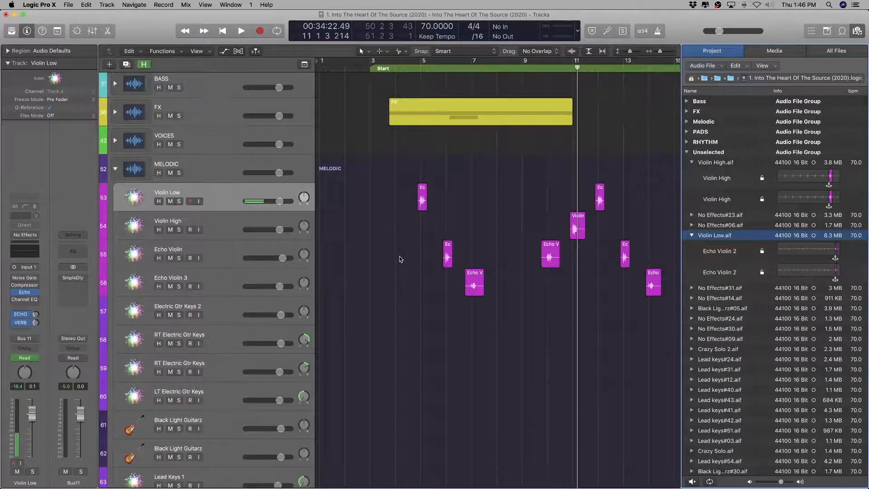
{"action": "scroll", "coordinate": [399, 259], "scroll_direction": "up", "scroll_amount": 8}
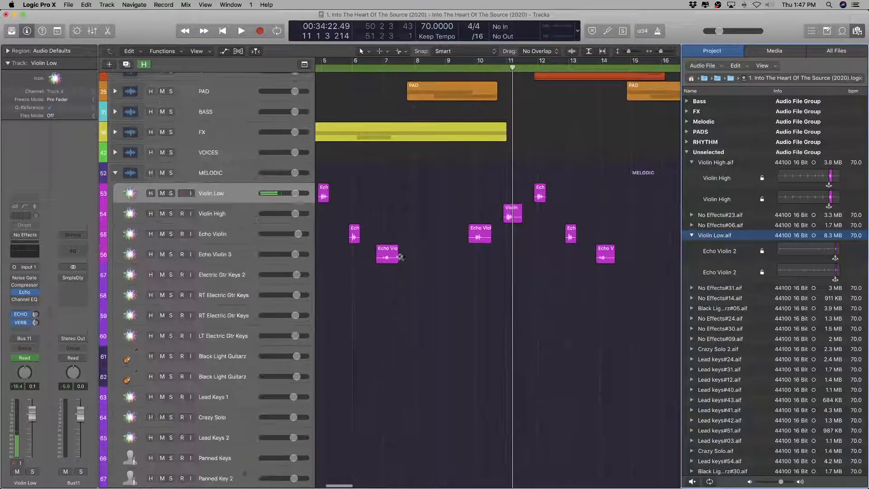
{"action": "left_click_drag", "start_coordinate": [222, 219], "coordinate": [222, 239]}
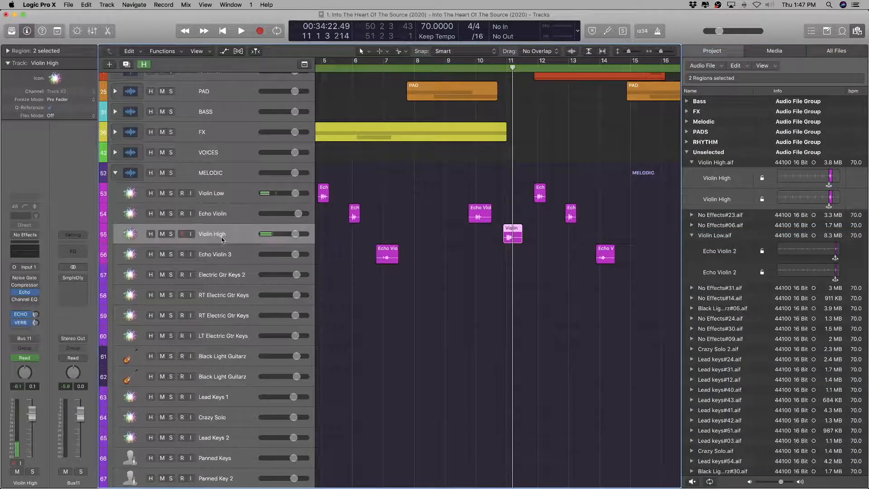
Step: Solo all regions on the Echo Violin track and briefly play them back
{"action": "left_click", "coordinate": [221, 213]}
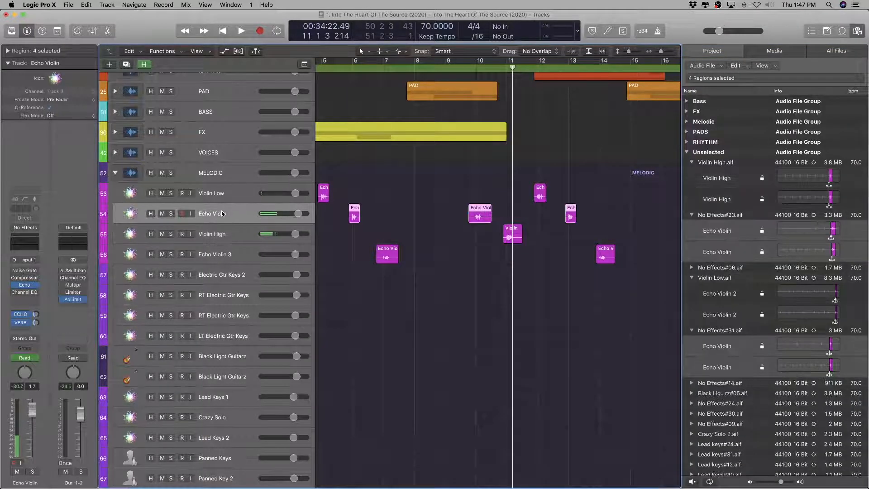
{"action": "key", "text": "ctrl+s"}
{"action": "key", "text": "shift+Return"}
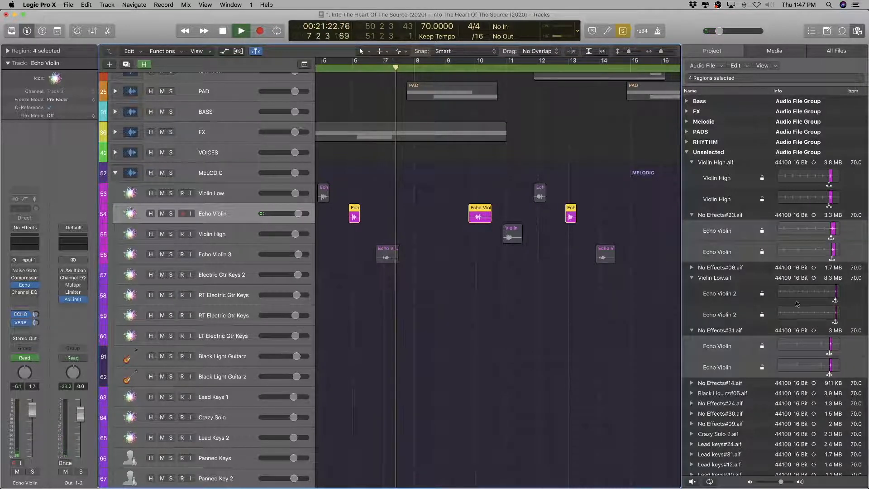
{"action": "key", "text": "space"}
Step: Listen to the soloed Echo Violin regions around bars 10, 13 and 17 to compare them
{"action": "scroll", "coordinate": [570, 255], "scroll_direction": "right", "scroll_amount": 5}
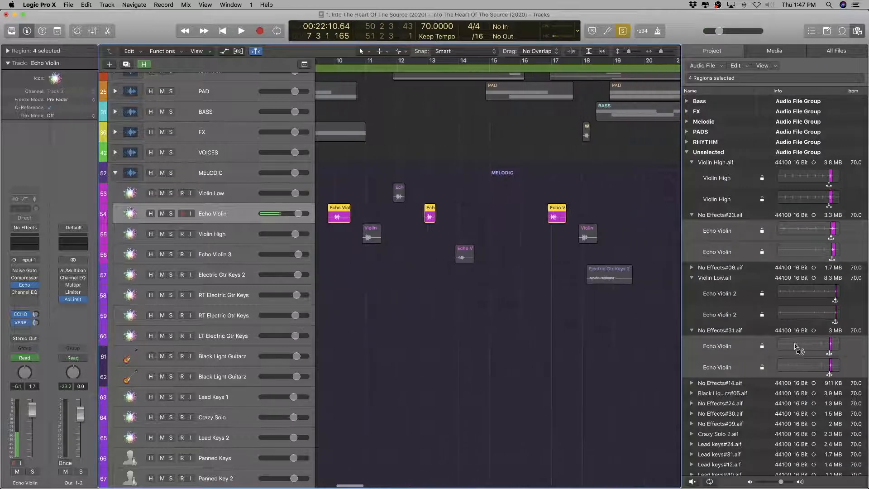
{"action": "scroll", "coordinate": [550, 291], "scroll_direction": "left", "scroll_amount": 5}
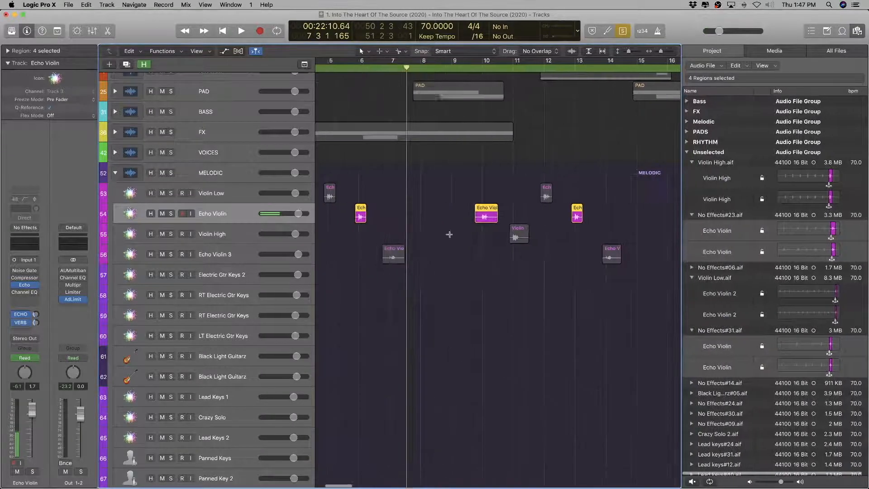
{"action": "left_click", "coordinate": [481, 69]}
{"action": "key", "text": "space"}
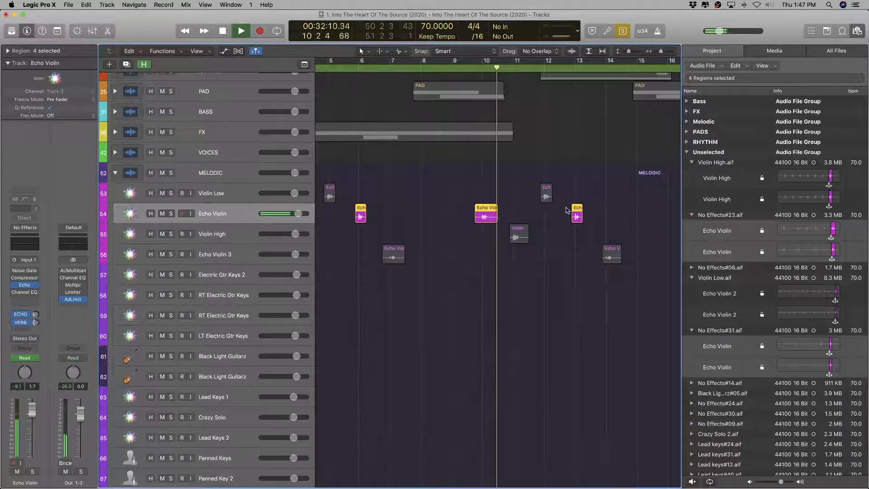
{"action": "left_click", "coordinate": [573, 68]}
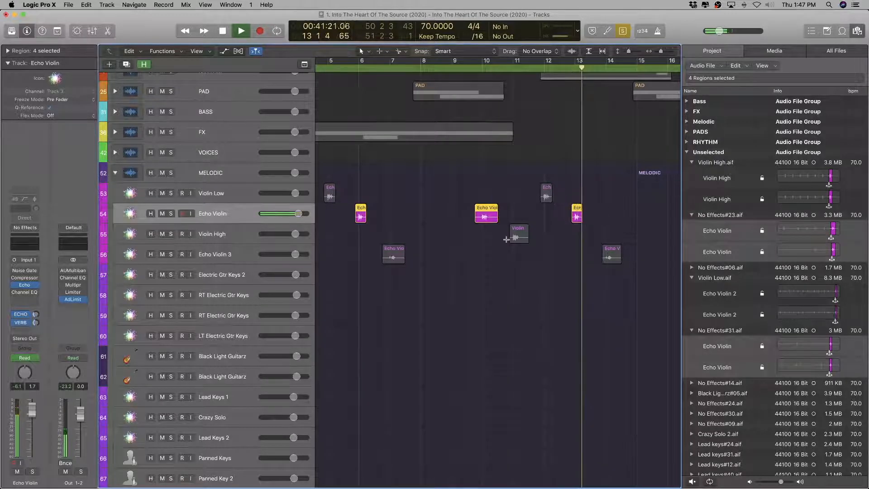
{"action": "key", "text": "space"}
{"action": "scroll", "coordinate": [543, 181], "scroll_direction": "right", "scroll_amount": 5}
{"action": "left_click", "coordinate": [568, 67]}
{"action": "key", "text": "space"}
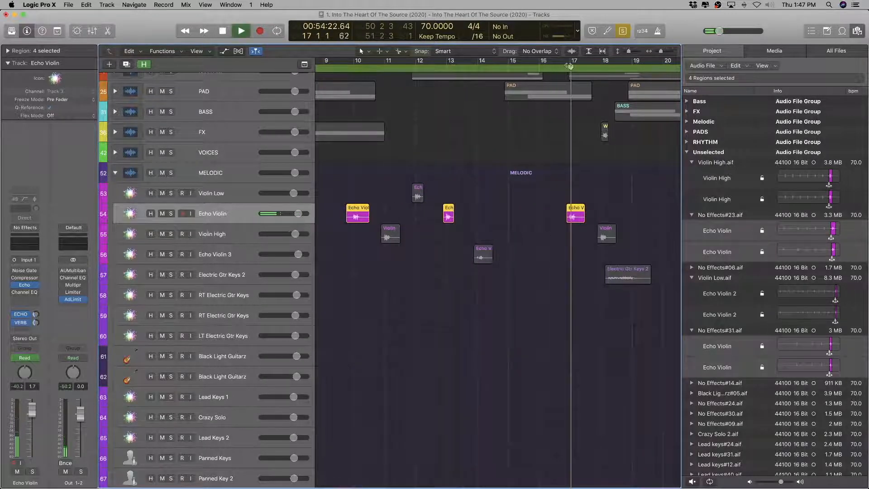
{"action": "key", "text": "space"}
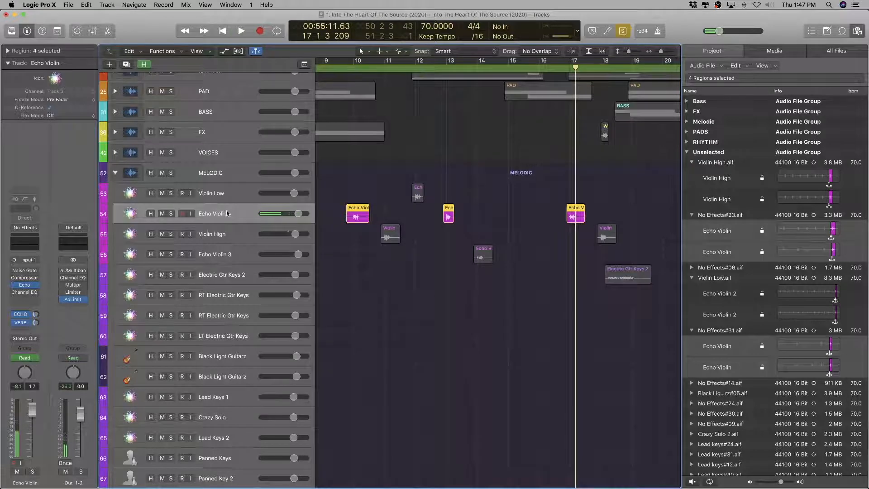
Step: Create a new track with duplicate settings of the Echo Violin track directly below it
{"action": "key", "text": "super+d"}
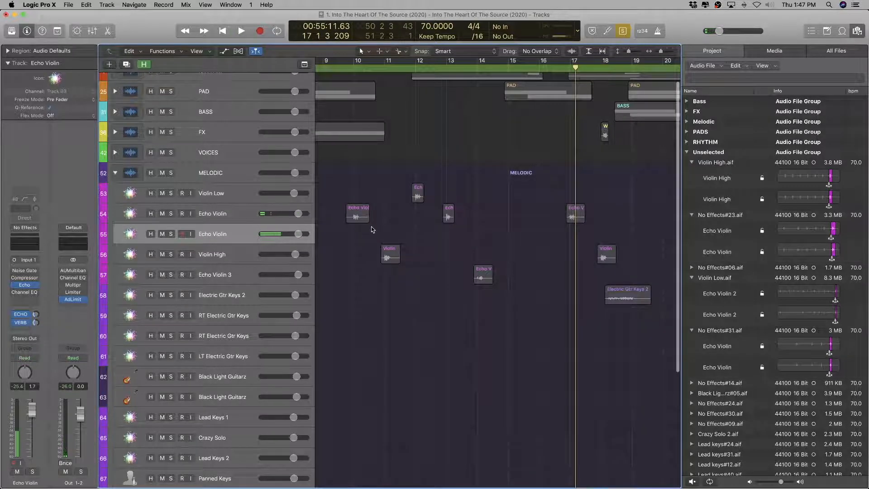
Step: Move the two Echo Violin regions near bars 10 and 17 onto the duplicate Echo Violin track directly below
{"action": "left_click", "coordinate": [359, 215]}
{"action": "left_click", "coordinate": [577, 215], "text": "shift"}
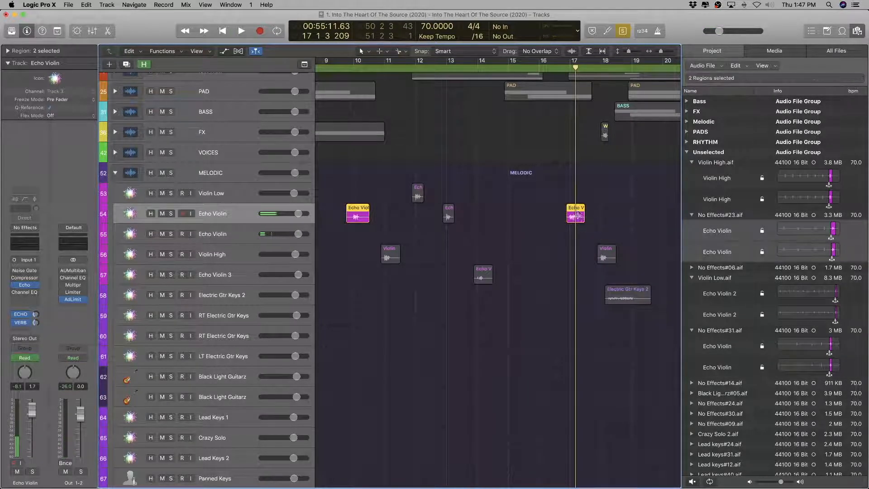
{"action": "left_click_drag", "start_coordinate": [579, 212], "coordinate": [577, 231]}
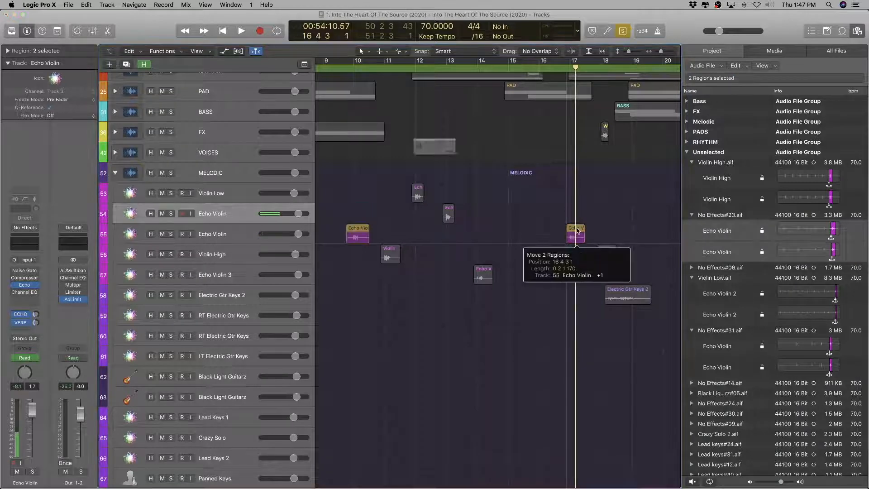
{"action": "left_click", "coordinate": [497, 168]}
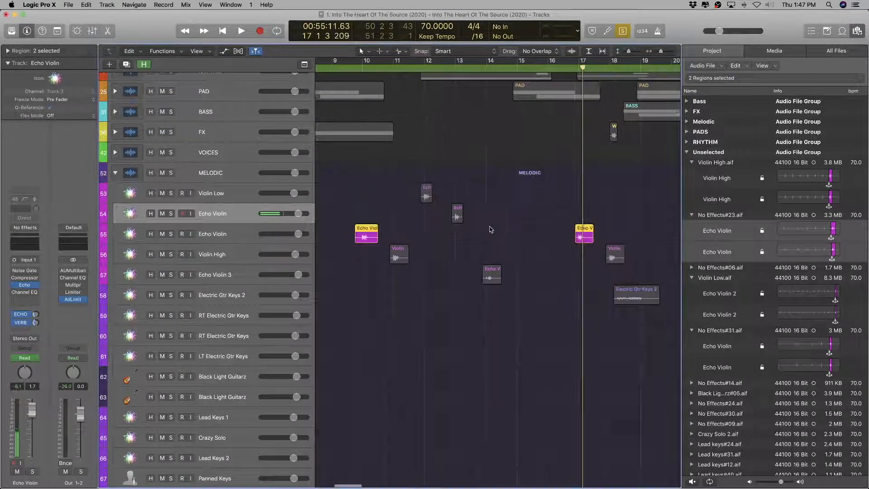
Step: Play back the moved Echo Violin region near bar 10 and the upper track's region near bar 6 to compare them
{"action": "key", "text": "super+Left"}
{"action": "key", "text": "shift+Return"}
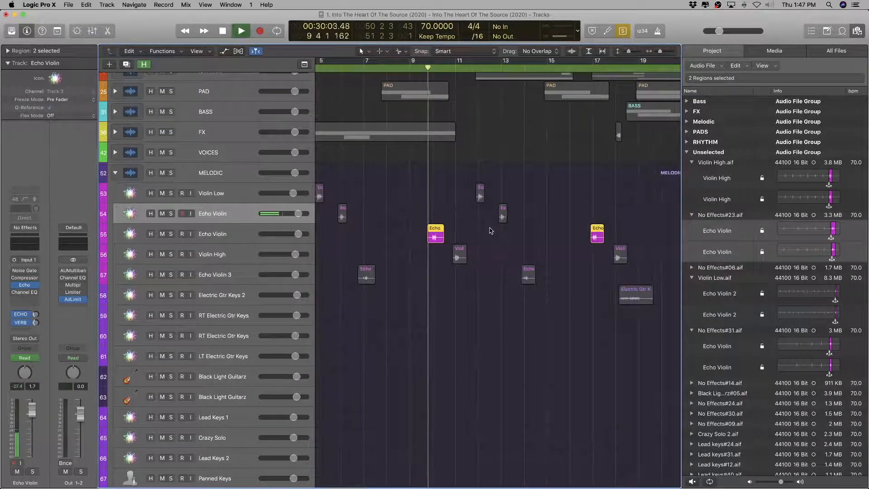
{"action": "key", "text": "space"}
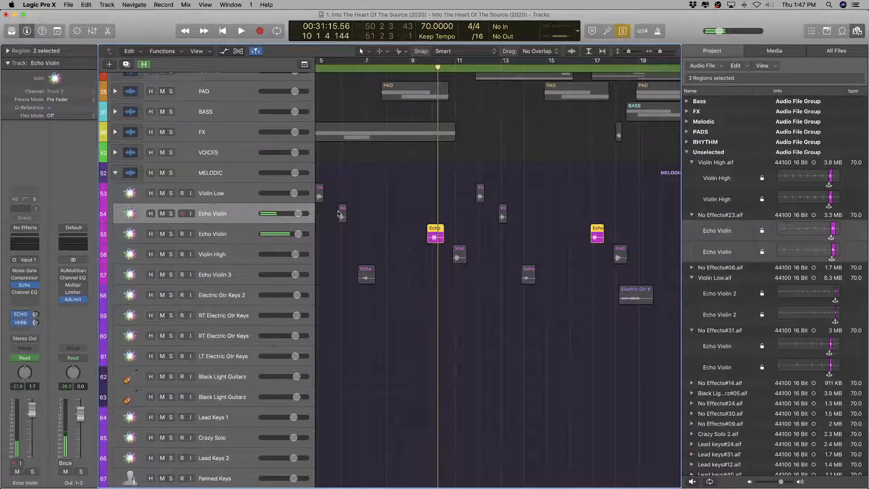
{"action": "left_click", "coordinate": [341, 213]}
{"action": "key", "text": "shift+Return"}
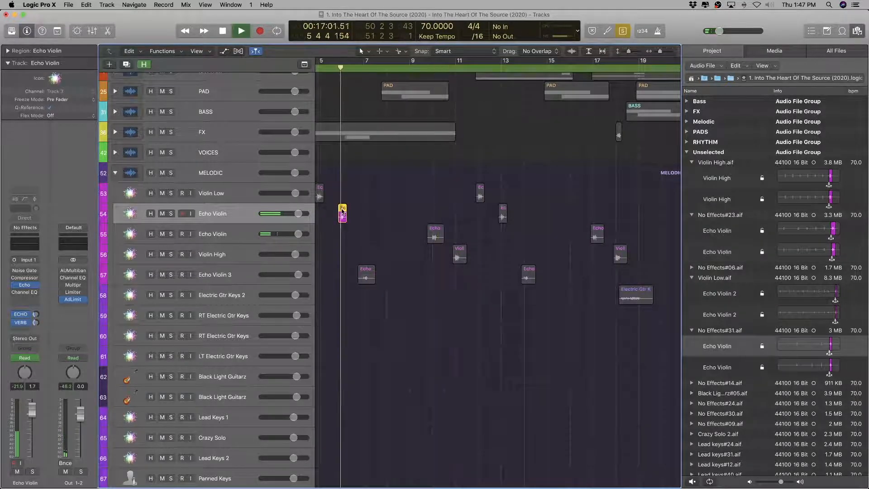
{"action": "key", "text": "space"}
Step: Rename the lower Echo Violin track as Violin high 2 and copy the new name
{"action": "left_click", "coordinate": [435, 233]}
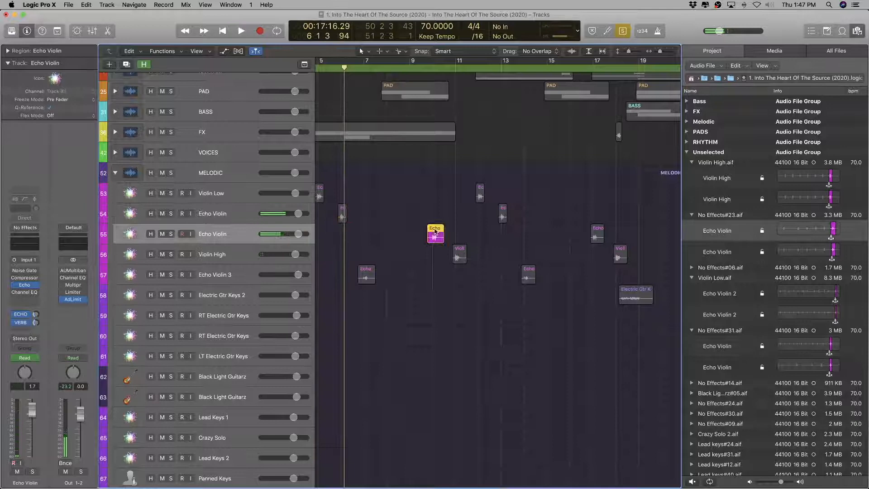
{"action": "double_click", "coordinate": [228, 234]}
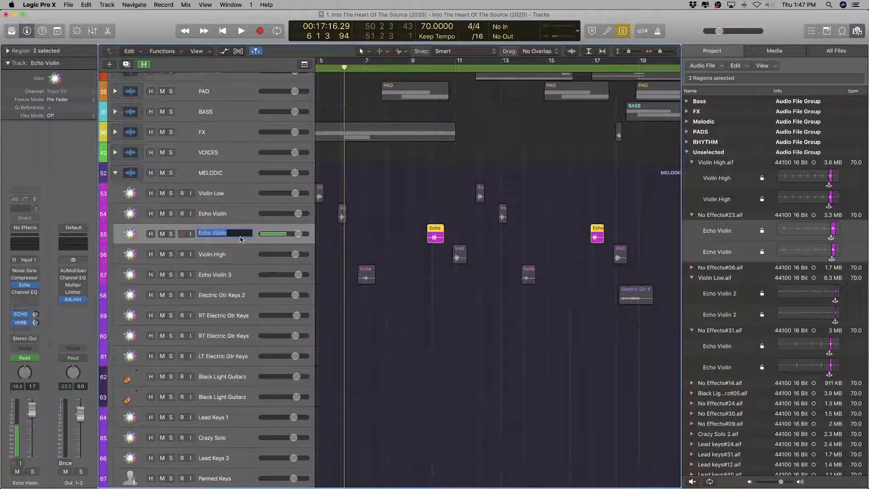
{"action": "type", "text": "Vio"}
{"action": "key", "text": "super+a"}
{"action": "key", "text": "super+c"}
{"action": "key", "text": "Return"}
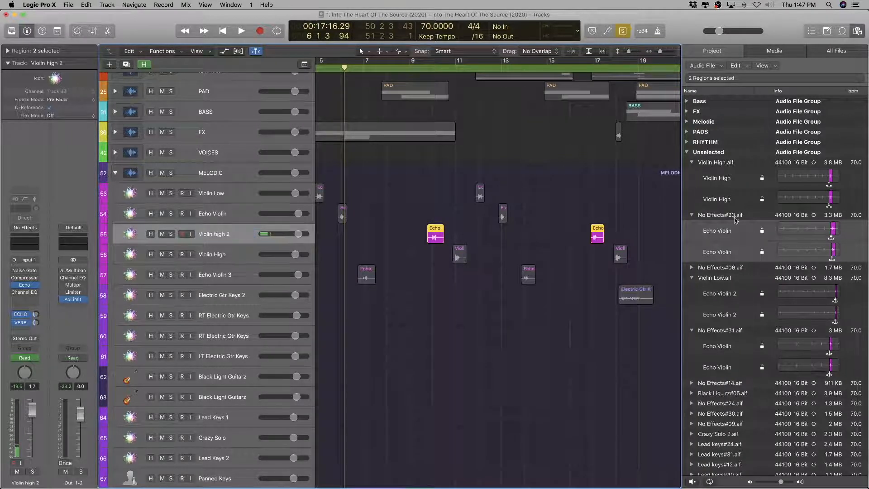
Step: Rename the audio file No Effects#23.aif as Violin high 2
{"action": "double_click", "coordinate": [719, 216]}
{"action": "key", "text": "super+v"}
{"action": "key", "text": "Return"}
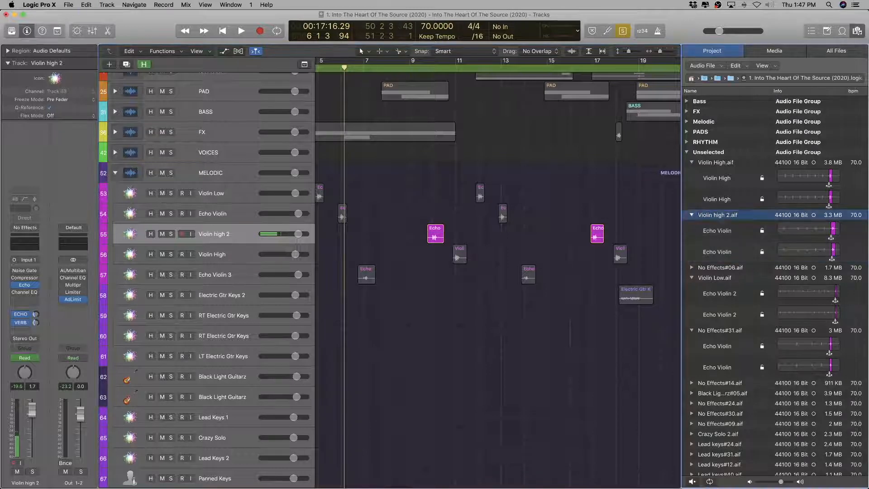
Step: Name both regions on the Violin high 2 track after their track
{"action": "double_click", "coordinate": [717, 232]}
{"action": "key", "text": "super+v"}
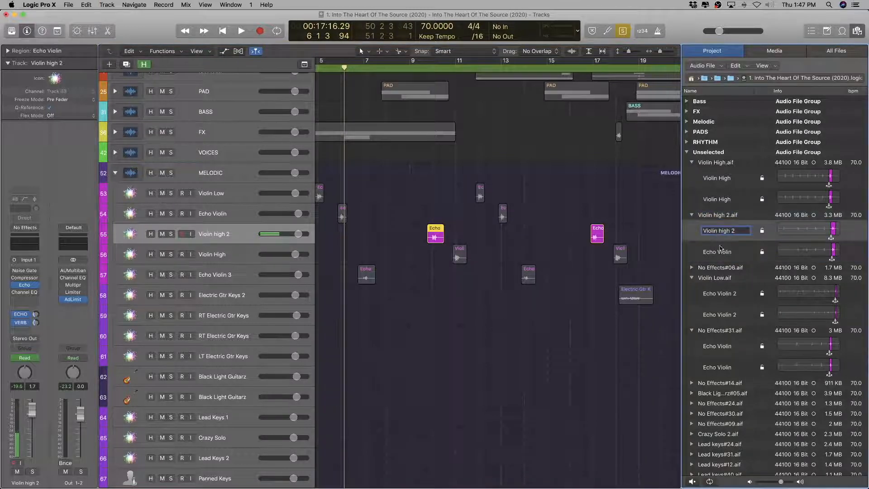
{"action": "left_click", "coordinate": [713, 216]}
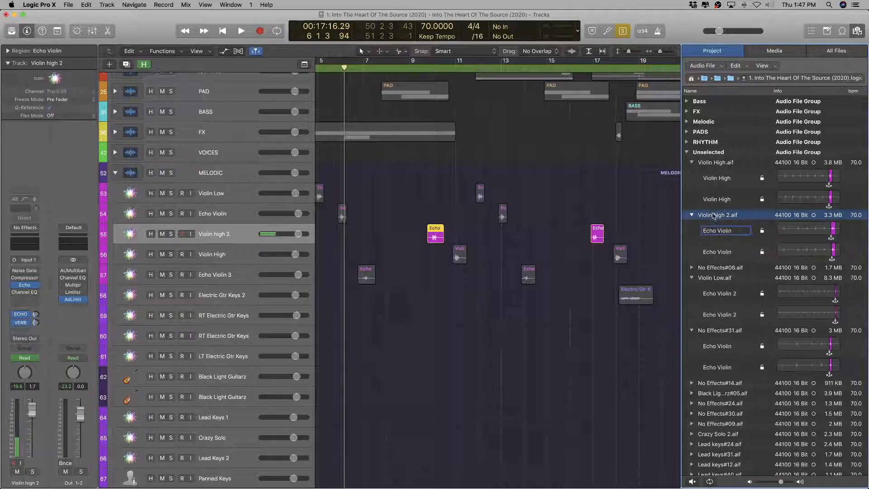
{"action": "left_click", "coordinate": [220, 233]}
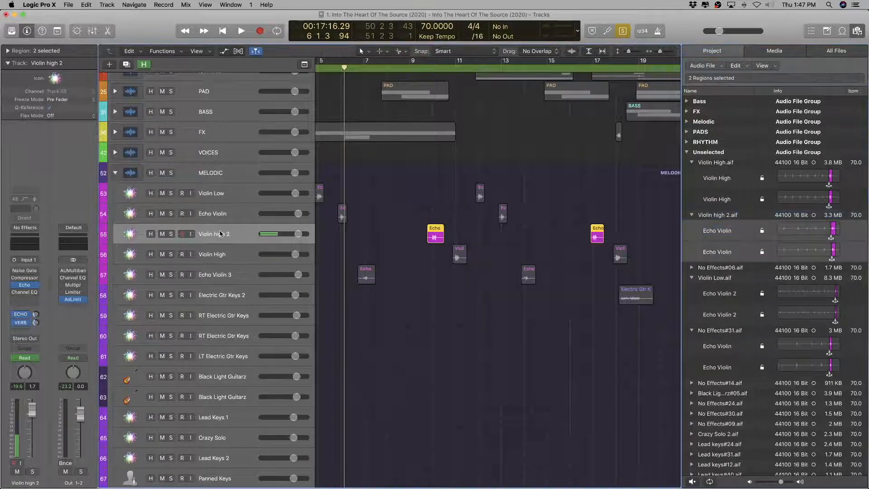
{"action": "key", "text": "alt+shift+n"}
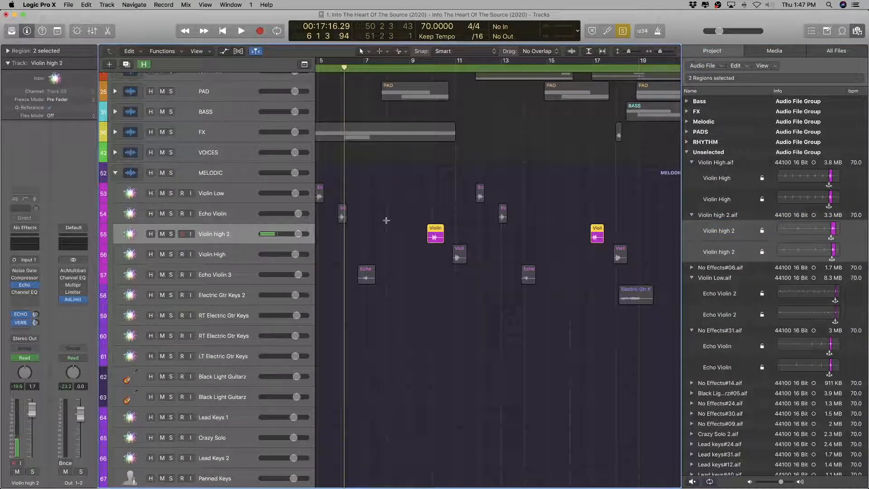
Step: Copy the name of the Violin Low track and apply it to the Echo Violin track below it
{"action": "left_click", "coordinate": [209, 214]}
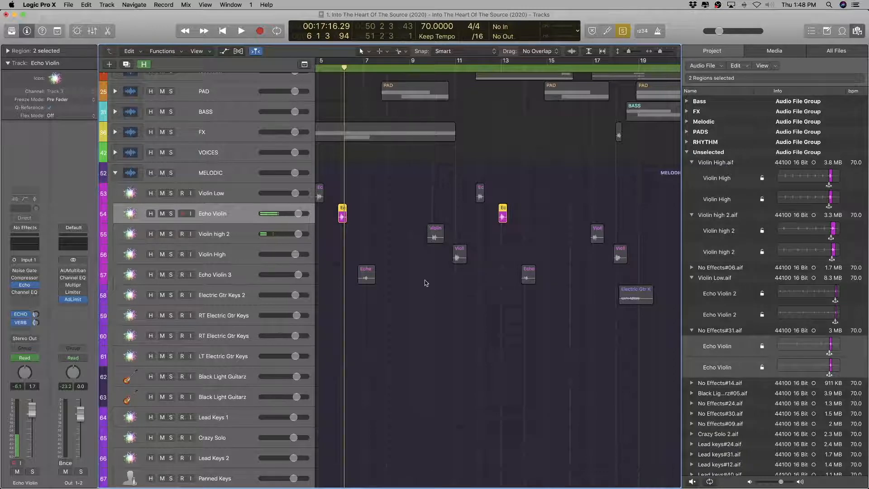
{"action": "key", "text": "super+Right"}
{"action": "double_click", "coordinate": [222, 195]}
{"action": "key", "text": "super+c"}
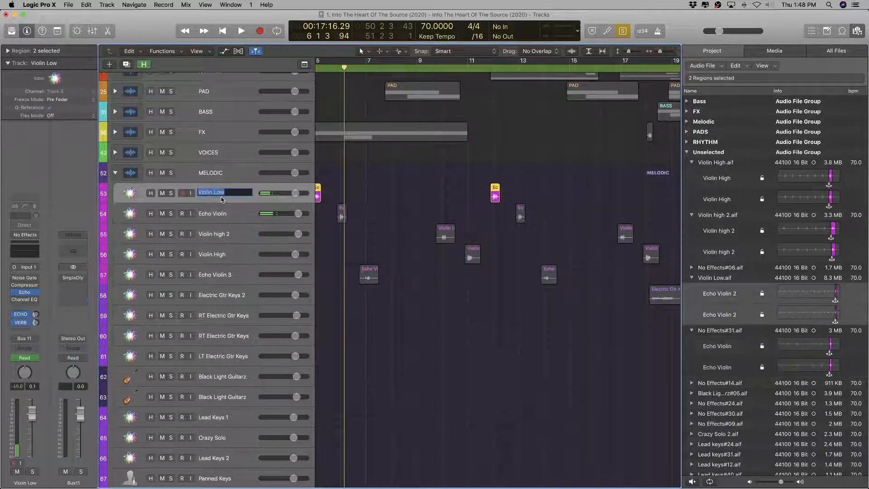
{"action": "double_click", "coordinate": [209, 213]}
{"action": "key", "text": "super+v"}
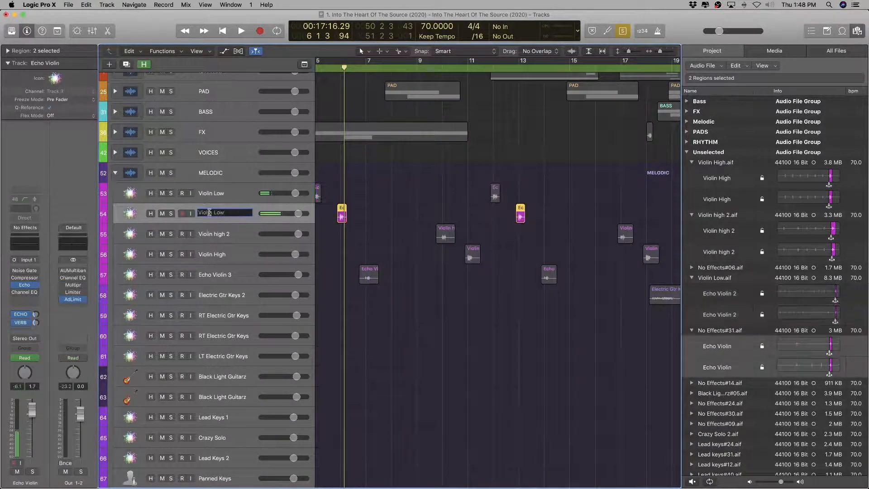
{"action": "key", "text": "Return"}
Step: Rename the second Violin Low track as Violin Low 2 and give its two regions the same name
{"action": "key", "text": "space"}
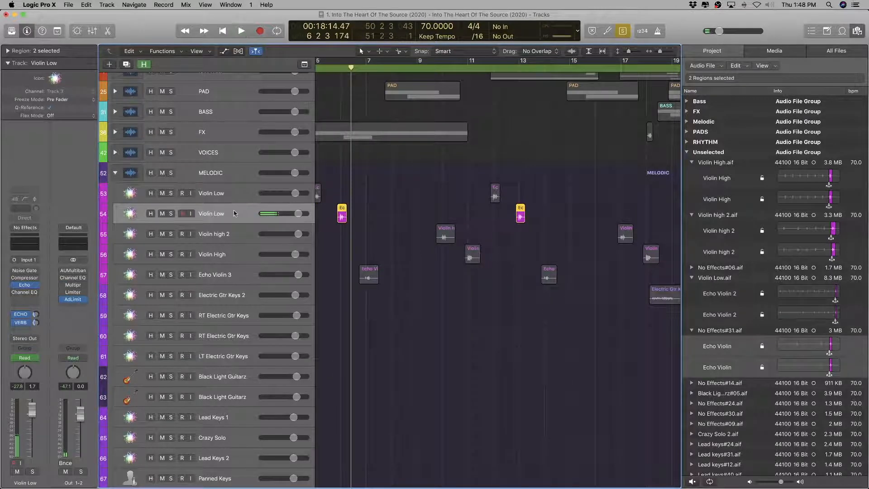
{"action": "double_click", "coordinate": [234, 213]}
{"action": "left_click", "coordinate": [234, 213]}
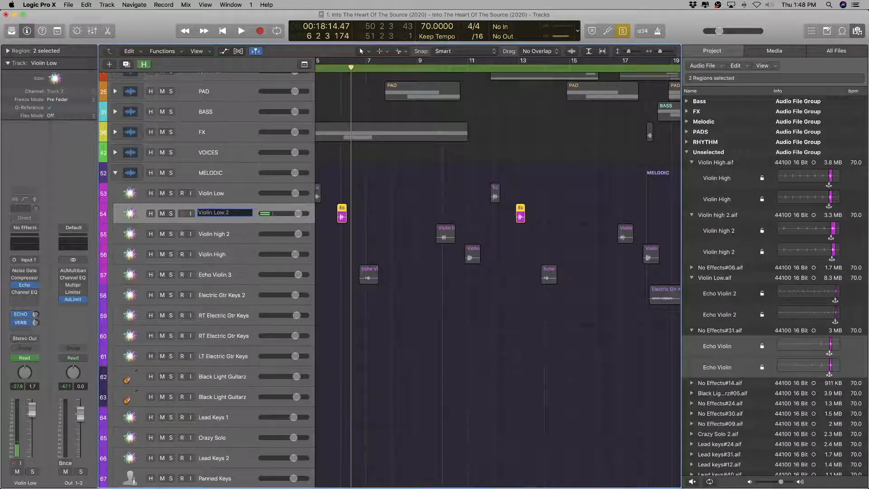
{"action": "type", "text": "2"}
{"action": "key", "text": "super+a"}
{"action": "key", "text": "super+c"}
{"action": "key", "text": "Return"}
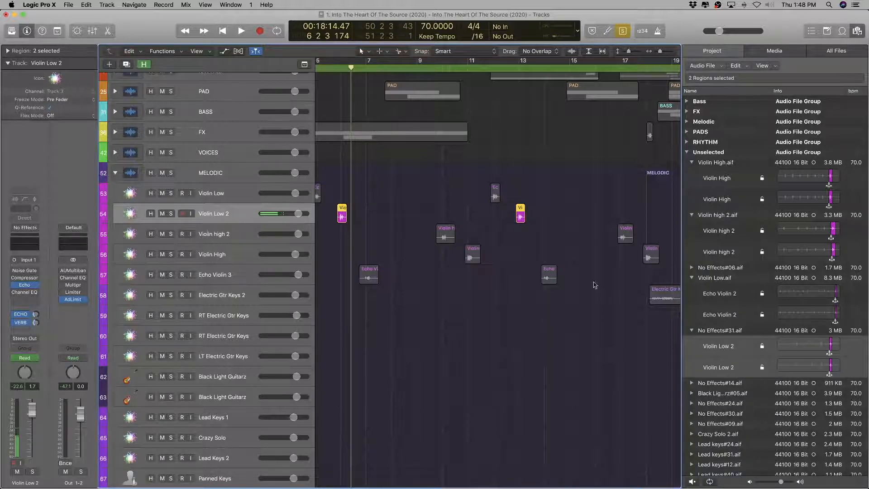
Step: Rename the audio file No Effects#31.aif as Violin Low 2
{"action": "double_click", "coordinate": [734, 331]}
{"action": "key", "text": "super+v"}
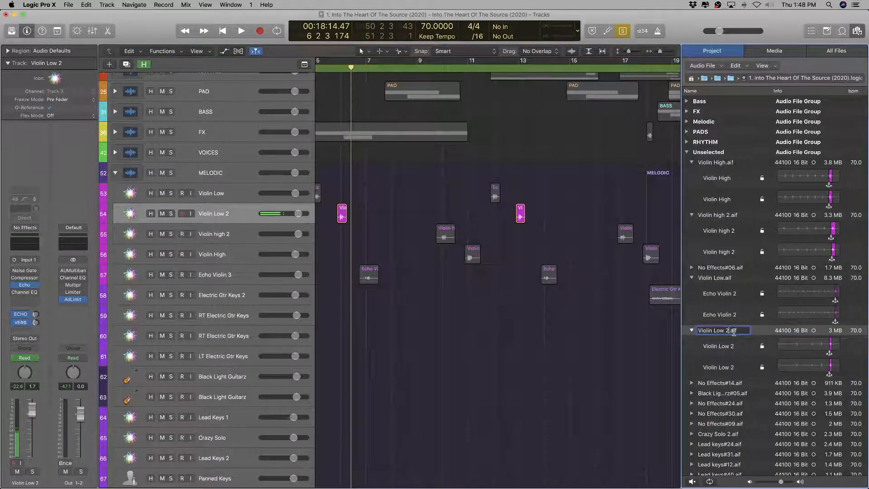
{"action": "key", "text": "Return"}
Step: Select the Echo Violin 3 track and listen to its soloed region around bar 7
{"action": "left_click", "coordinate": [245, 238]}
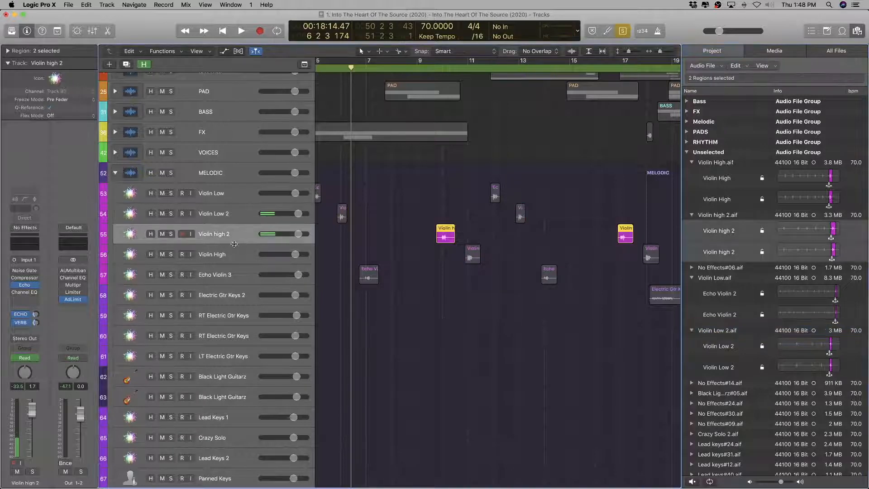
{"action": "left_click", "coordinate": [235, 249]}
{"action": "left_click", "coordinate": [226, 273]}
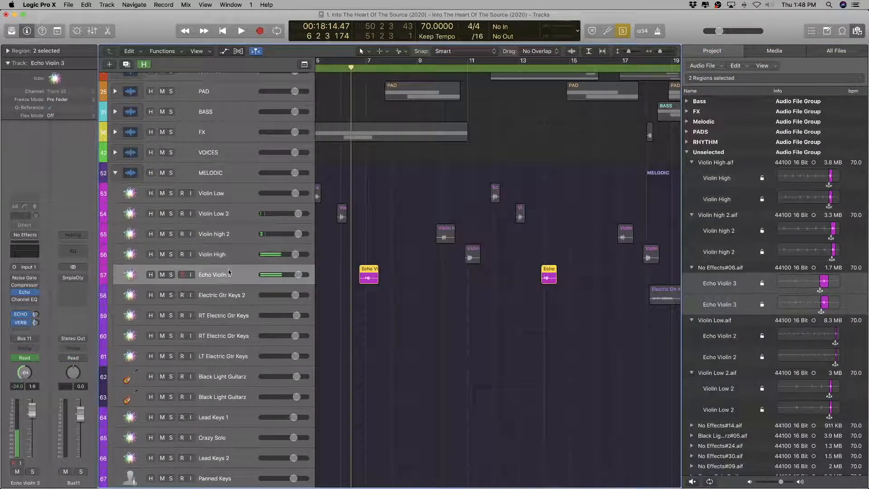
{"action": "key", "text": "space"}
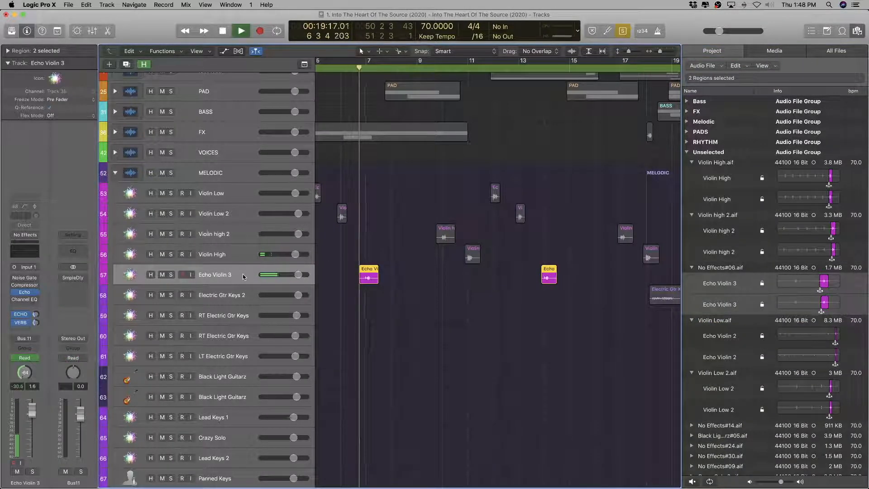
{"action": "left_click", "coordinate": [474, 307], "text": "ctrl+alt"}
{"action": "scroll", "coordinate": [475, 309], "scroll_direction": "up", "scroll_amount": 5}
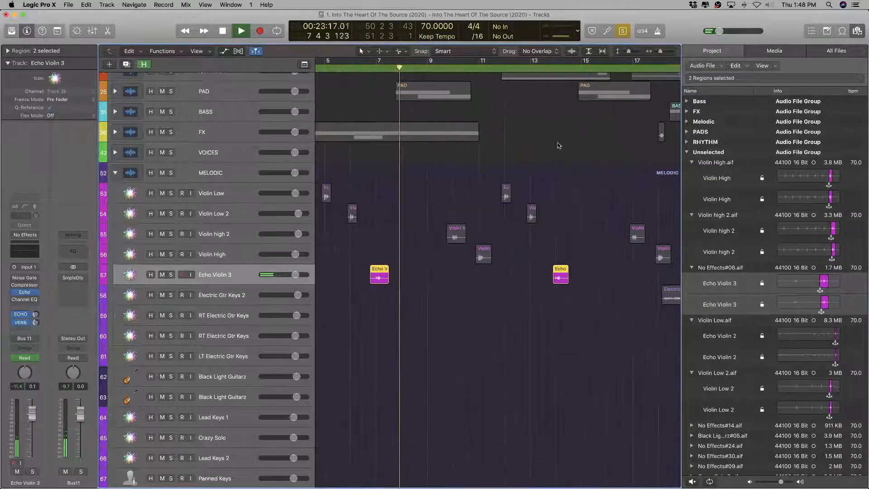
{"action": "key", "text": "space"}
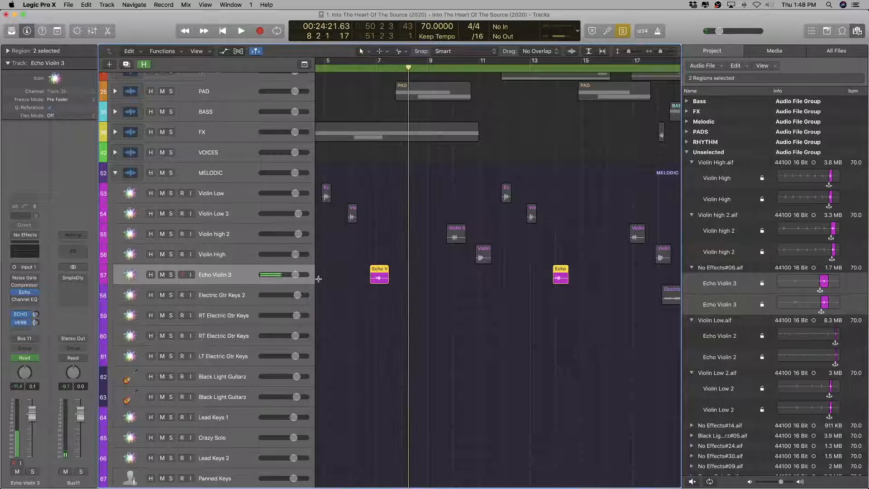
Step: Rename the Echo Violin 3 track and its audio file No Effects#06.aif as Violin Delay
{"action": "double_click", "coordinate": [231, 275]}
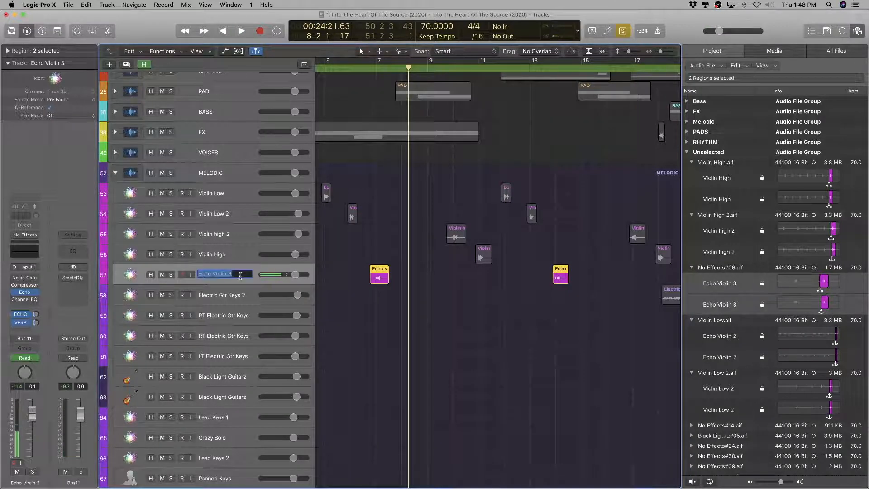
{"action": "type", "text": "V"}
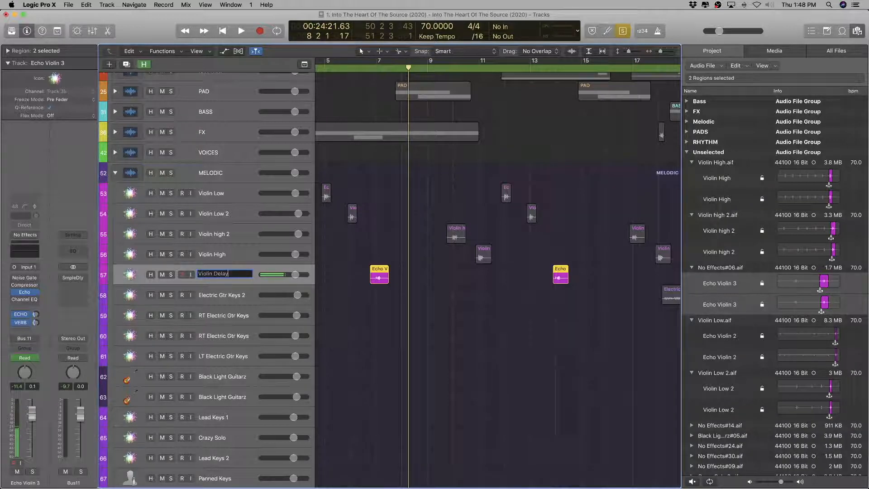
{"action": "key", "text": "super+a"}
{"action": "key", "text": "super+c"}
{"action": "key", "text": "Return"}
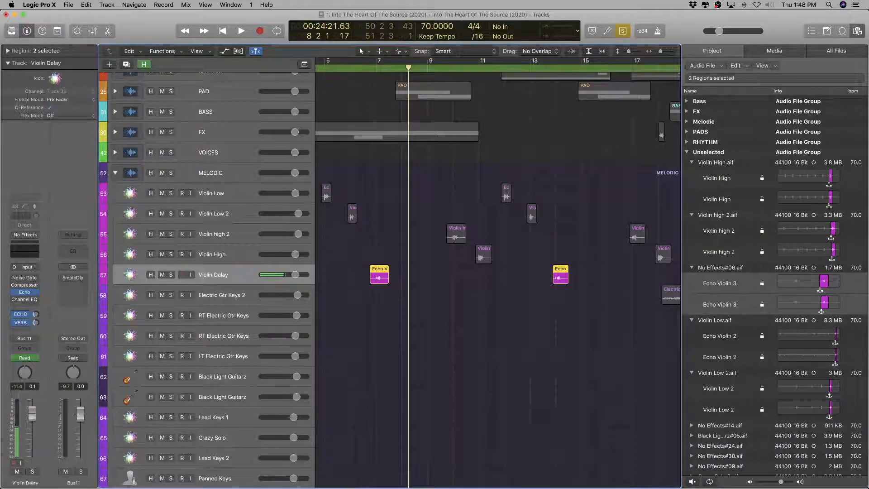
{"action": "double_click", "coordinate": [712, 268]}
{"action": "key", "text": "super+v"}
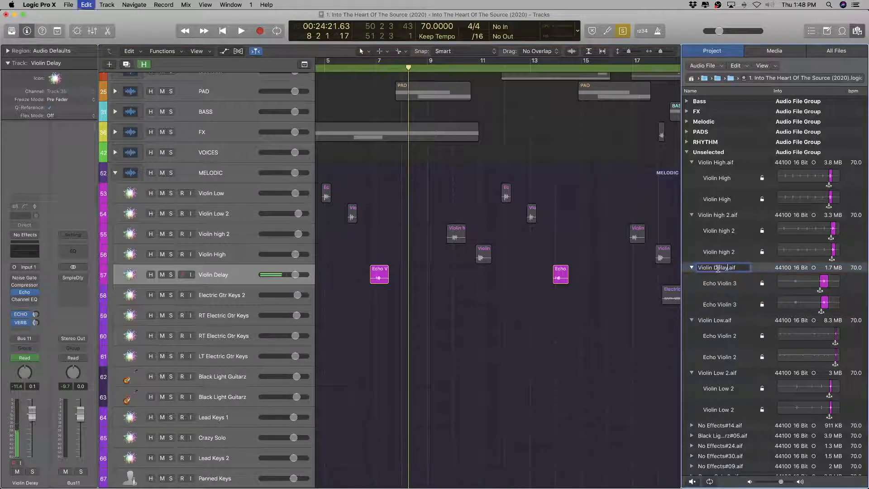
{"action": "key", "text": "Return"}
Step: Move the Violin Delay track directly below the Violin Low 2 track in the MELODIC stack
{"action": "scroll", "coordinate": [593, 305], "scroll_direction": "down", "scroll_amount": 5}
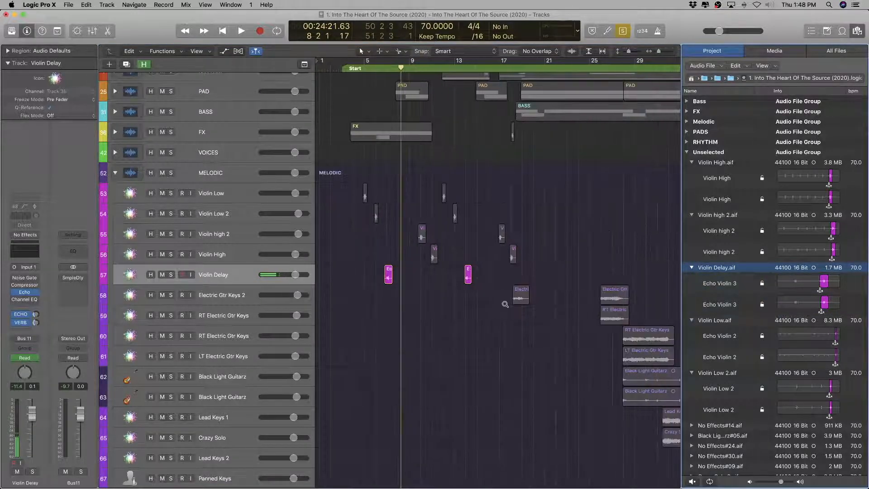
{"action": "scroll", "coordinate": [505, 304], "scroll_direction": "up", "scroll_amount": 5}
{"action": "scroll", "coordinate": [505, 304], "scroll_direction": "down", "scroll_amount": 2}
{"action": "scroll", "coordinate": [504, 303], "scroll_direction": "left", "scroll_amount": 5}
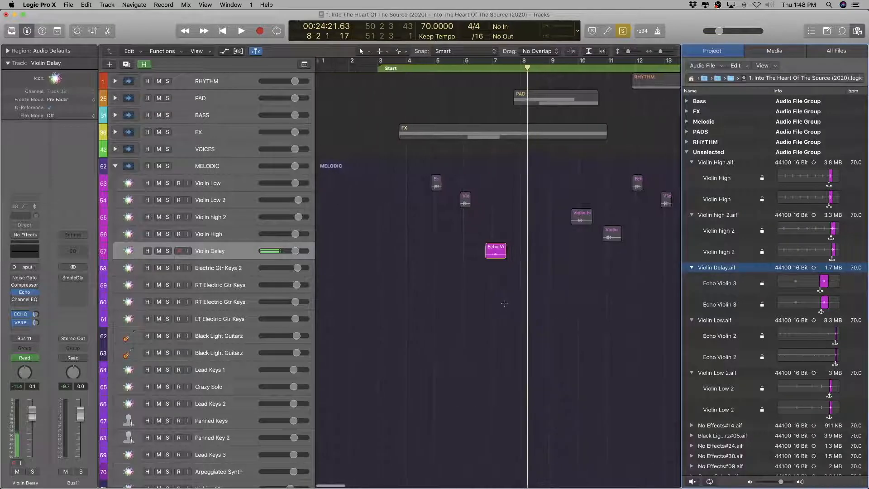
{"action": "scroll", "coordinate": [504, 303], "scroll_direction": "down", "scroll_amount": 2}
{"action": "scroll", "coordinate": [504, 303], "scroll_direction": "up", "scroll_amount": 4}
{"action": "left_click_drag", "start_coordinate": [229, 230], "coordinate": [227, 173]}
Step: Turn off solo mode and select the Electric Gtr Keys 2 track with its regions
{"action": "scroll", "coordinate": [513, 267], "scroll_direction": "right", "scroll_amount": 6}
{"action": "scroll", "coordinate": [533, 267], "scroll_direction": "down", "scroll_amount": 2}
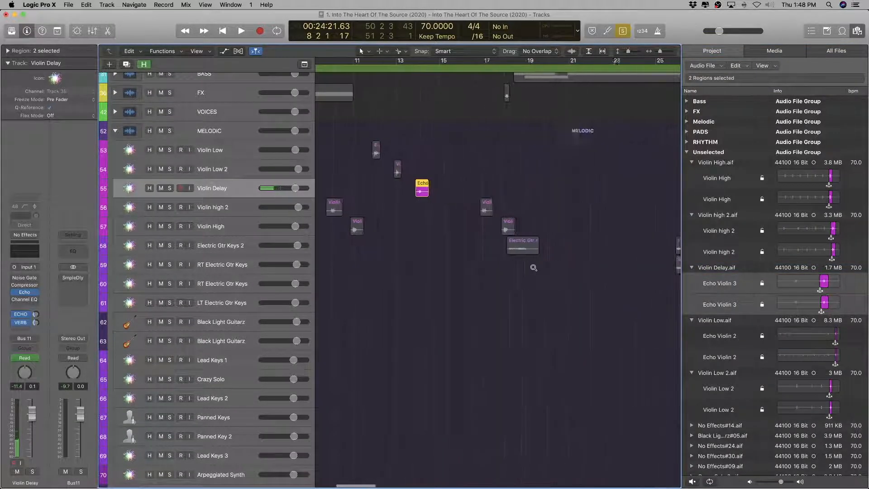
{"action": "scroll", "coordinate": [434, 245], "scroll_direction": "down", "scroll_amount": 2}
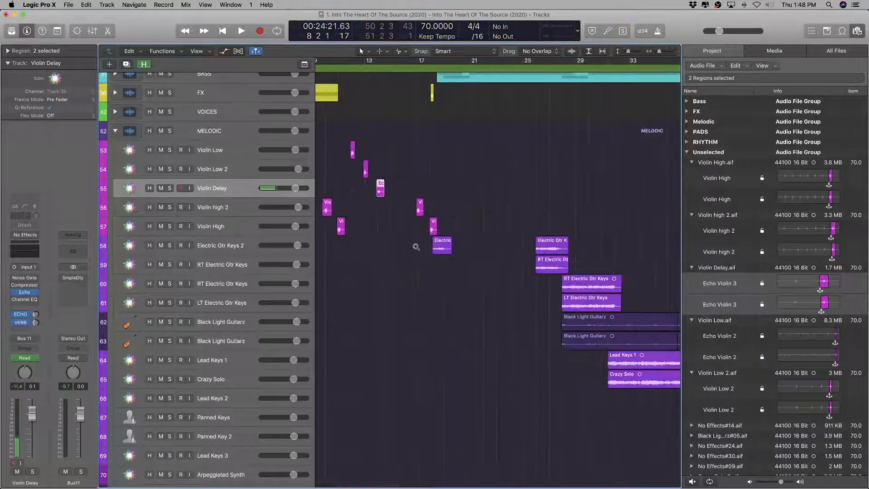
{"action": "scroll", "coordinate": [416, 246], "scroll_direction": "up", "scroll_amount": 2}
{"action": "left_click", "coordinate": [227, 252]}
{"action": "scroll", "coordinate": [410, 260], "scroll_direction": "up", "scroll_amount": 4}
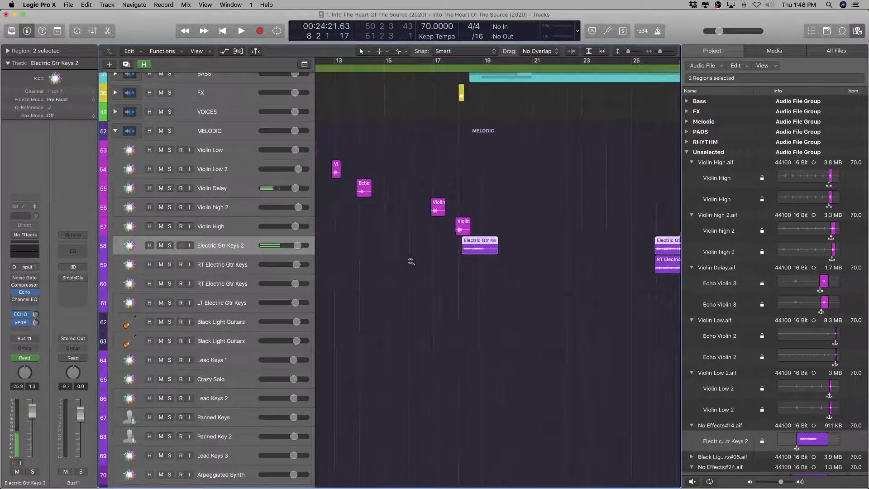
Step: Solo the selected Electric Gtr Keys 2 regions and listen from the one at bar 18
{"action": "scroll", "coordinate": [412, 264], "scroll_direction": "down", "scroll_amount": 2}
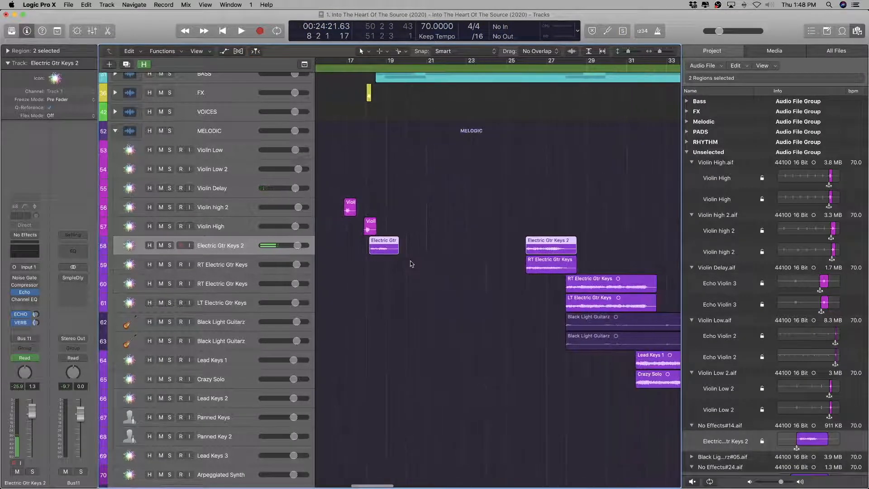
{"action": "key", "text": "shift+space"}
{"action": "key", "text": "ctrl+s"}
{"action": "key", "text": "space"}
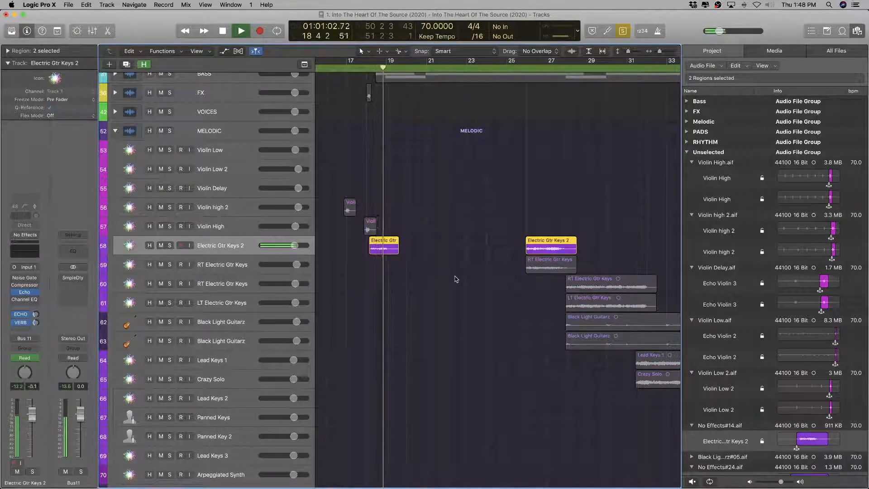
{"action": "scroll", "coordinate": [460, 281], "scroll_direction": "down", "scroll_amount": 3}
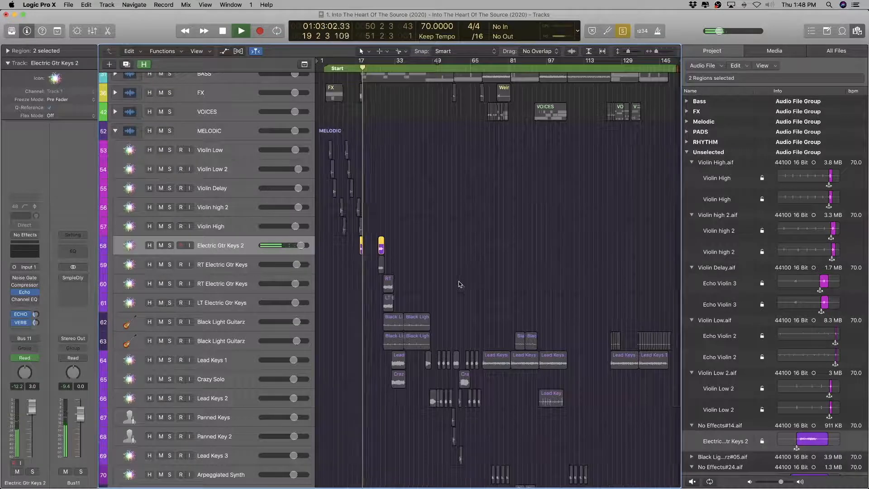
{"action": "scroll", "coordinate": [459, 281], "scroll_direction": "up", "scroll_amount": 4}
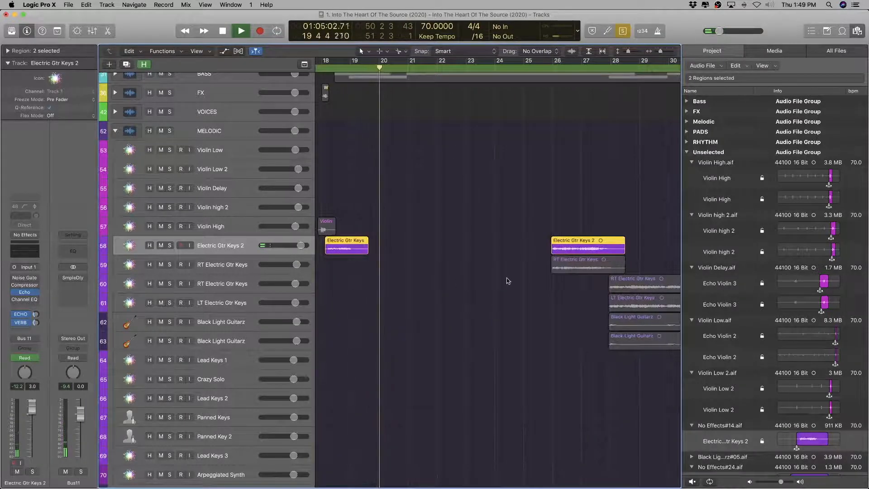
{"action": "key", "text": "space"}
Step: Compare the soloed RT Electric Gtr Keys and Electric Gtr Keys 2 regions around bar 26 by playing each one
{"action": "left_click", "coordinate": [583, 263]}
{"action": "key", "text": "shift+Return"}
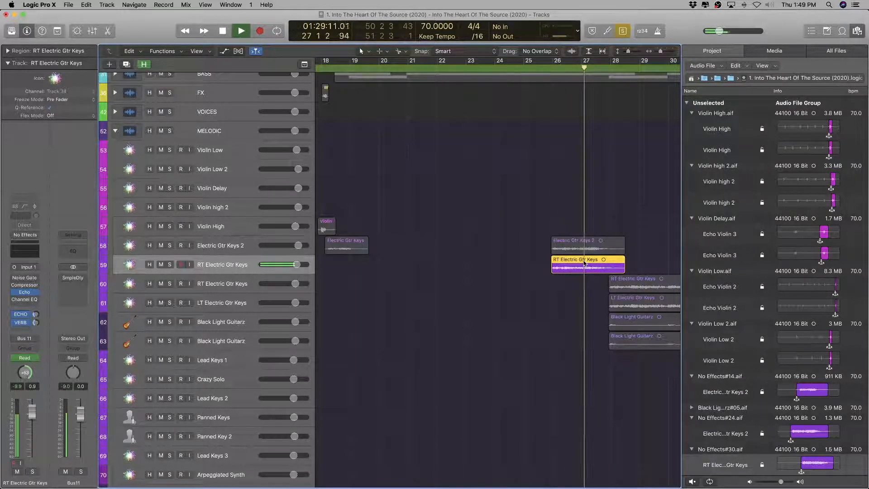
{"action": "left_click", "coordinate": [580, 246]}
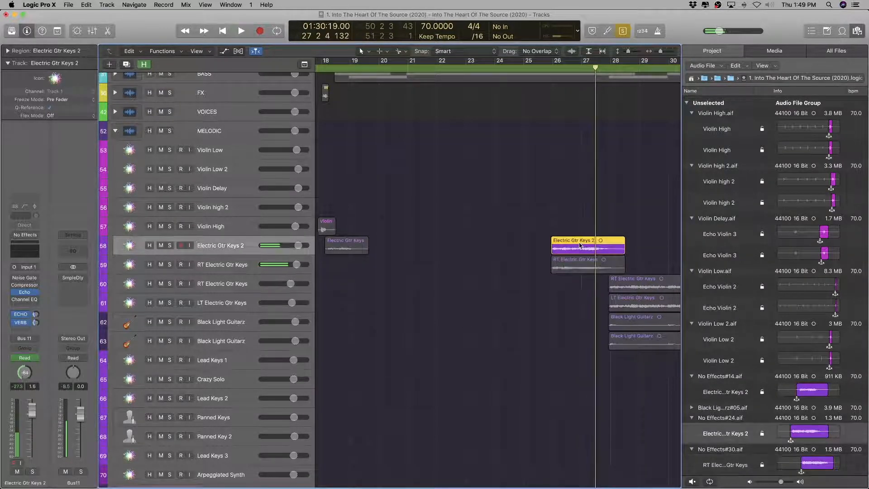
{"action": "key", "text": "shift+Return"}
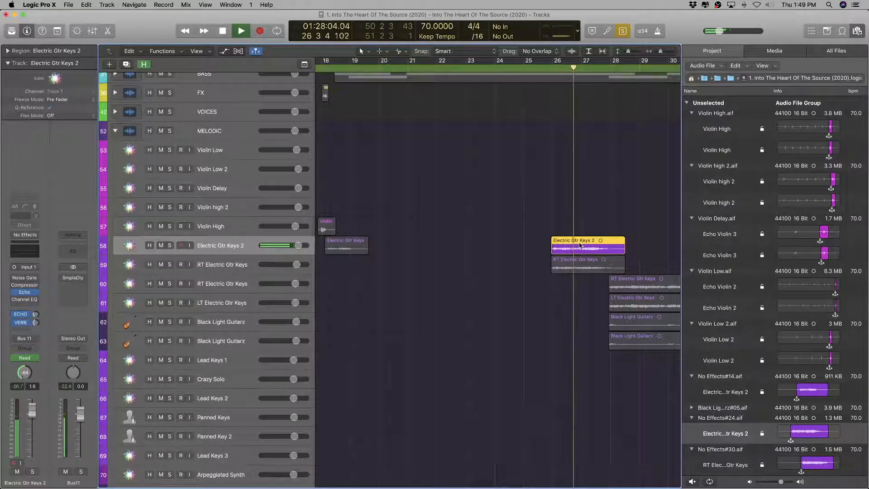
{"action": "left_click", "coordinate": [723, 419]}
{"action": "key", "text": "space"}
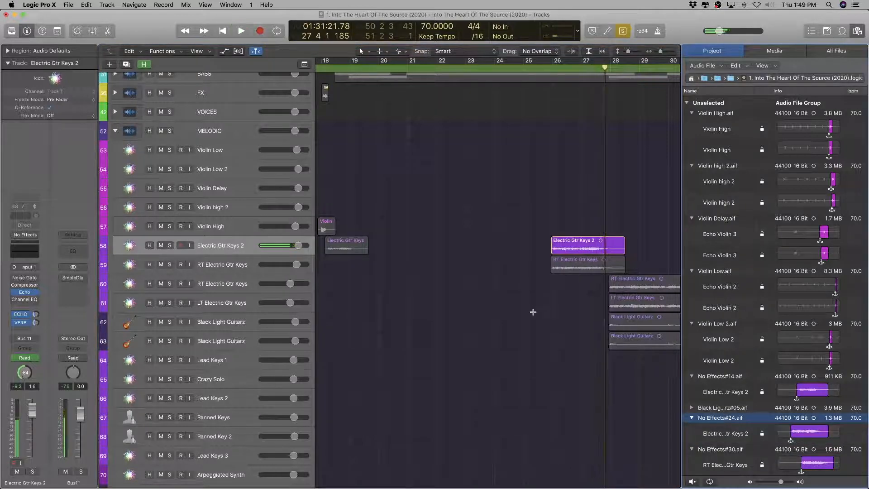
{"action": "key", "text": "super+Left"}
{"action": "key", "text": "super+Left"}
{"action": "key", "text": "super+Left"}
{"action": "key", "text": "super+Left"}
{"action": "key", "text": "super+Right"}
{"action": "key", "text": "super+Right"}
{"action": "key", "text": "super+Right"}
{"action": "key", "text": "super+Right"}
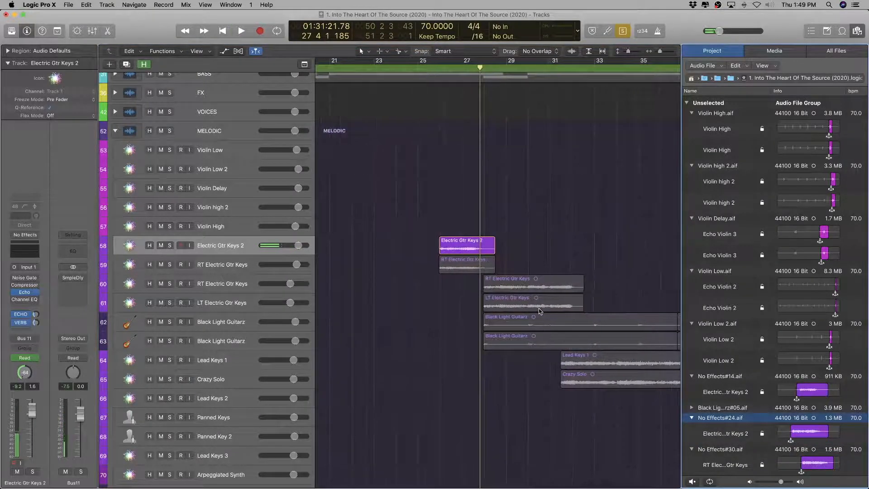
{"action": "scroll", "coordinate": [376, 290], "scroll_direction": "left", "scroll_amount": 4}
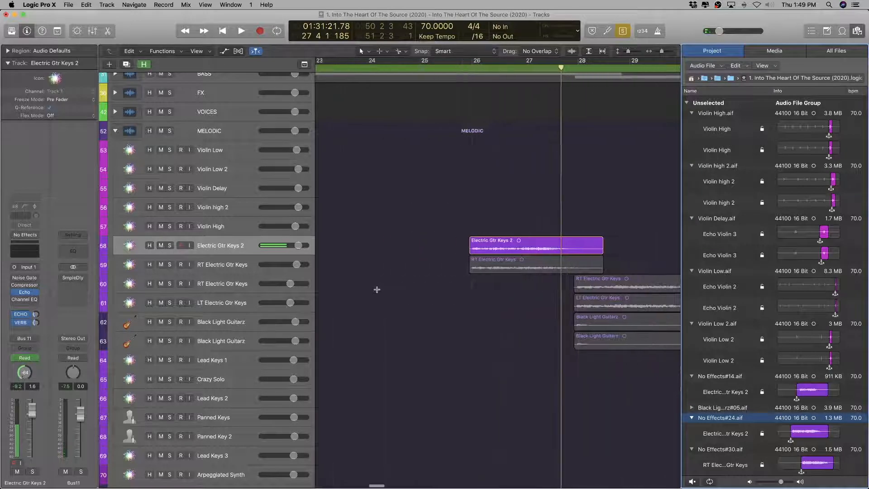
{"action": "scroll", "coordinate": [344, 286], "scroll_direction": "right", "scroll_amount": 4}
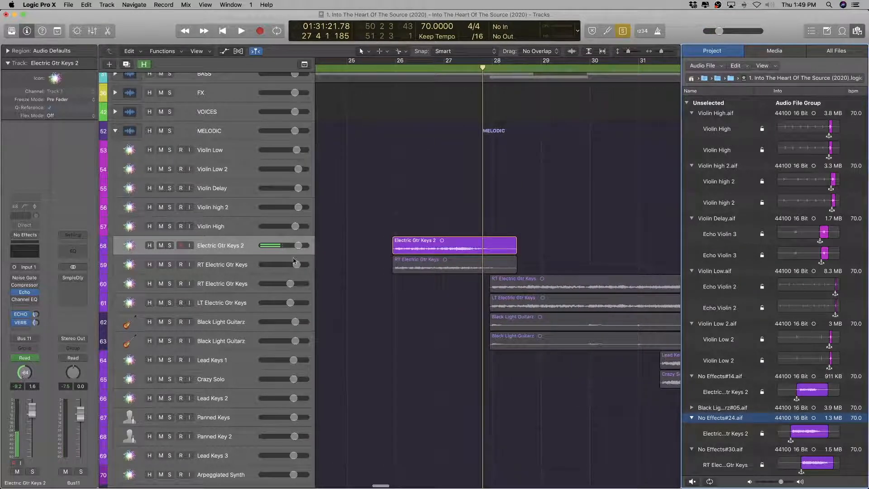
{"action": "scroll", "coordinate": [383, 272], "scroll_direction": "left", "scroll_amount": 3}
{"action": "key", "text": "super+Left"}
{"action": "key", "text": "super+Left"}
Step: Rename the Electric Gtr Keys 2 track as Gtr Key 1 and name its regions after the track
{"action": "double_click", "coordinate": [207, 252]}
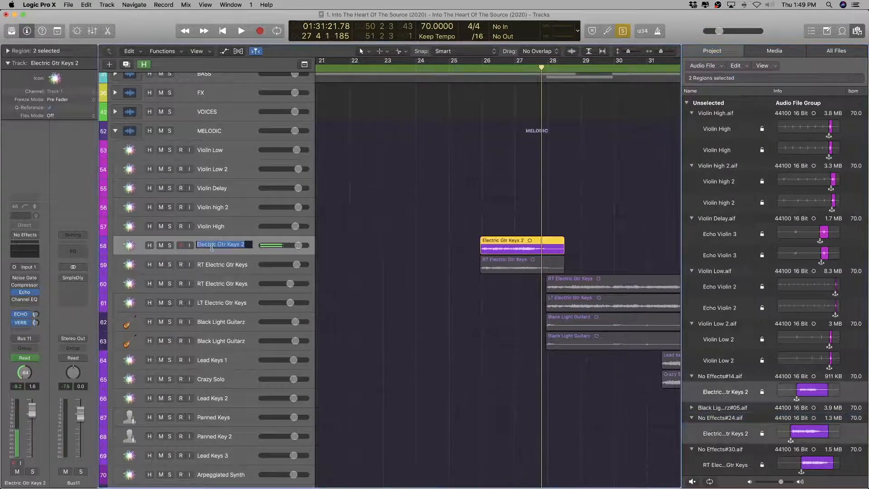
{"action": "left_click", "coordinate": [217, 244]}
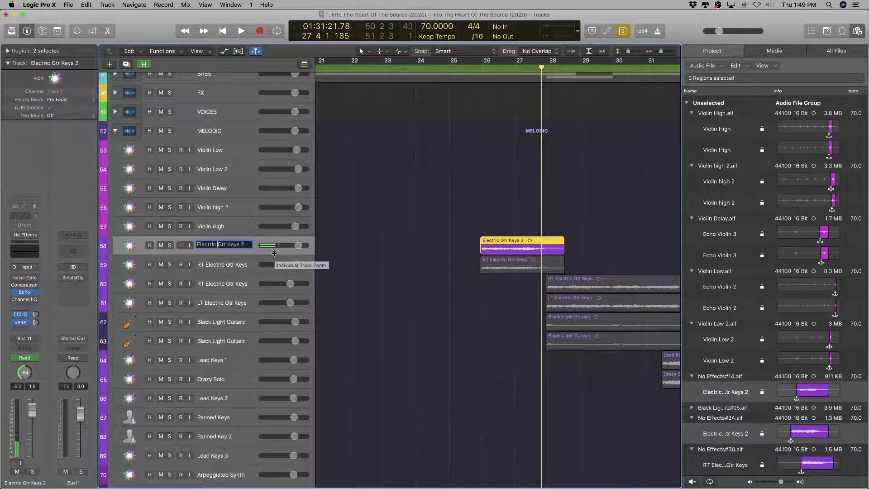
{"action": "key", "text": "alt+shift+Left"}
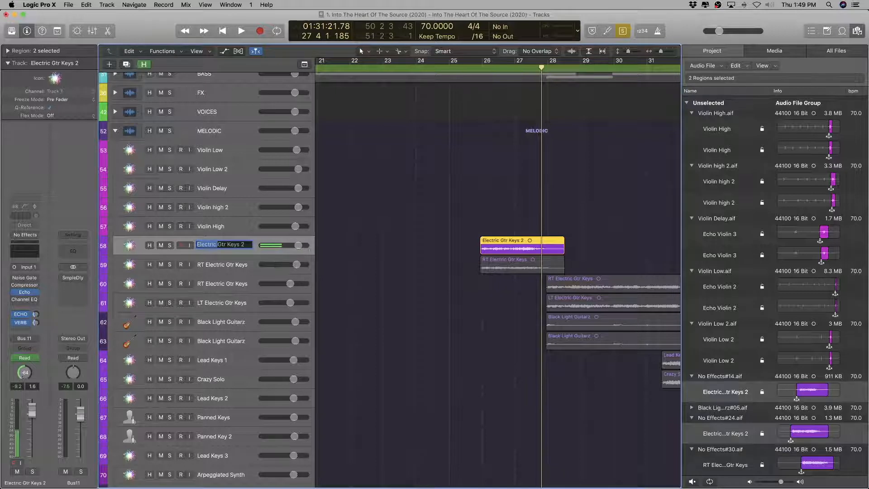
{"action": "key", "text": "BackSpace"}
{"action": "key", "text": "Return"}
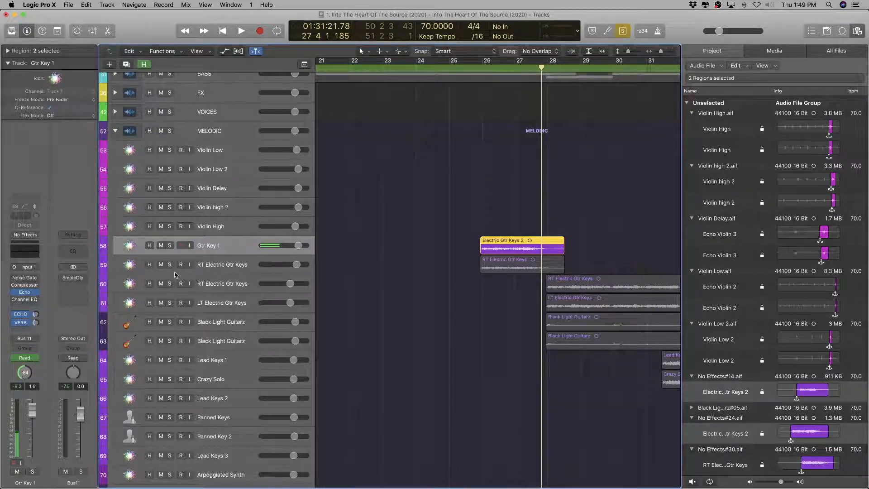
{"action": "key", "text": "alt+shift+n"}
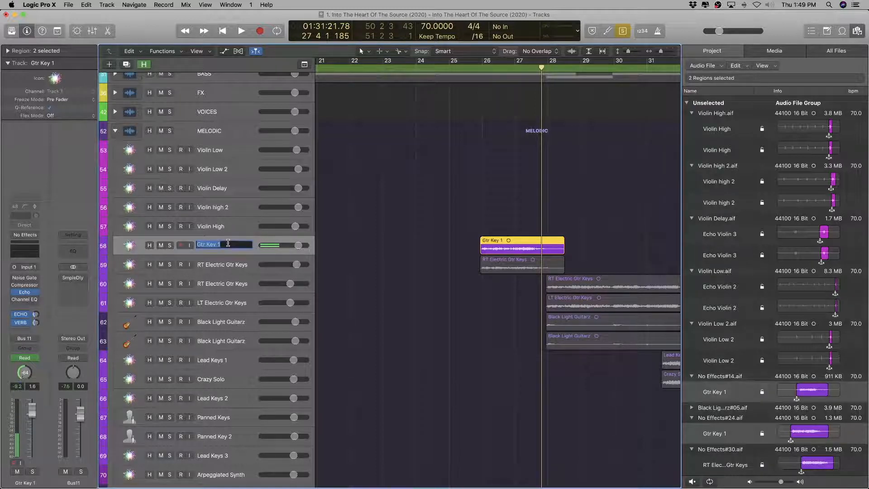
{"action": "left_click", "coordinate": [396, 306]}
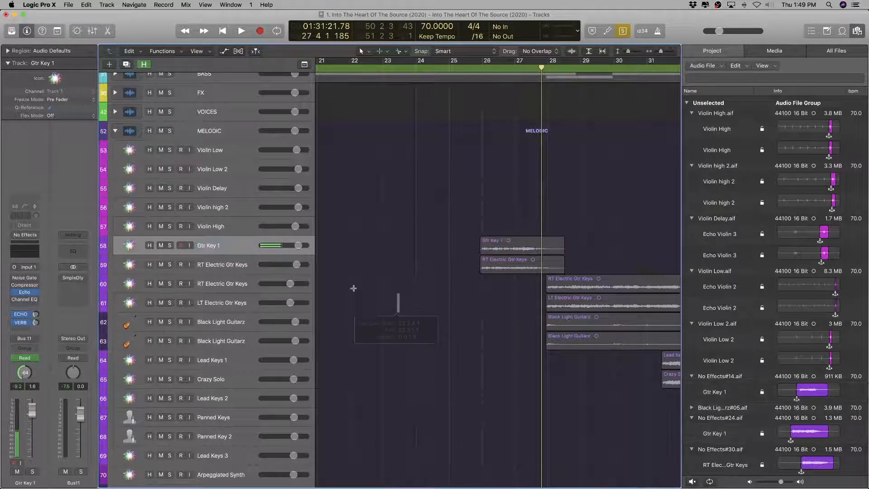
Step: Rename the audio file No Effects#14.aif, used by the bar 18 region, as Gtr Key 1.aif
{"action": "scroll", "coordinate": [360, 260], "scroll_direction": "down", "scroll_amount": 2}
{"action": "scroll", "coordinate": [361, 260], "scroll_direction": "left", "scroll_amount": 5}
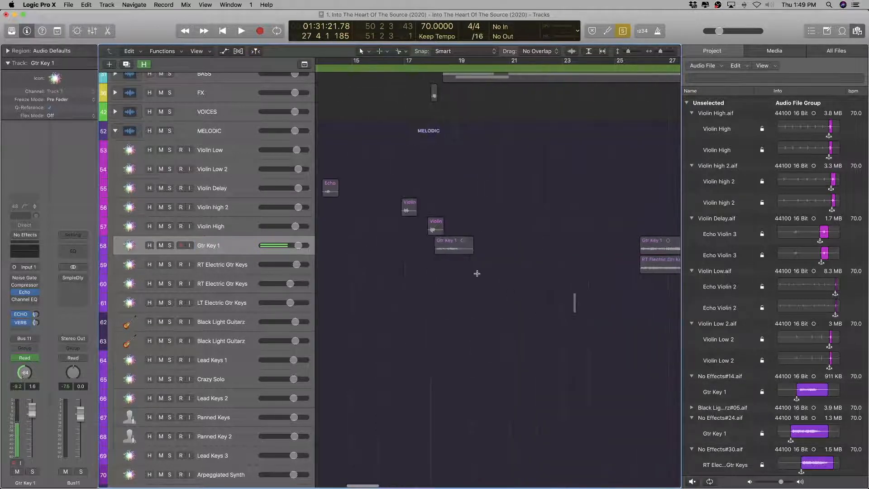
{"action": "left_click", "coordinate": [450, 242]}
{"action": "double_click", "coordinate": [721, 376]}
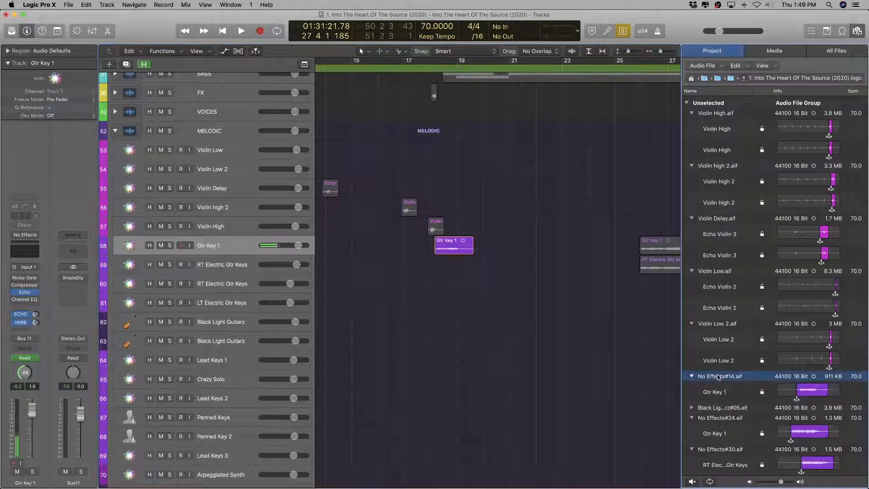
{"action": "type", "text": "Gtr Key 1"}
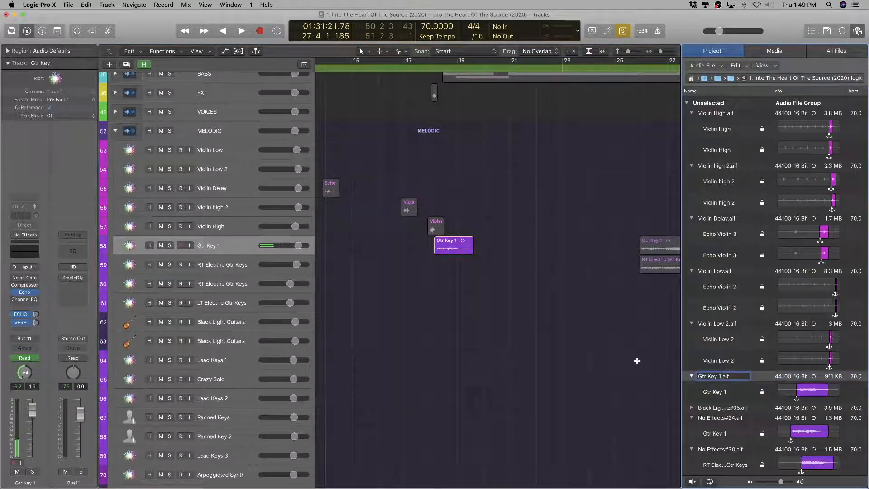
{"action": "key", "text": "Return"}
Step: Compare the two soloed regions on the Gtr Key 1 track, around bars 26 and 18, by playing each one
{"action": "scroll", "coordinate": [478, 246], "scroll_direction": "right", "scroll_amount": 5}
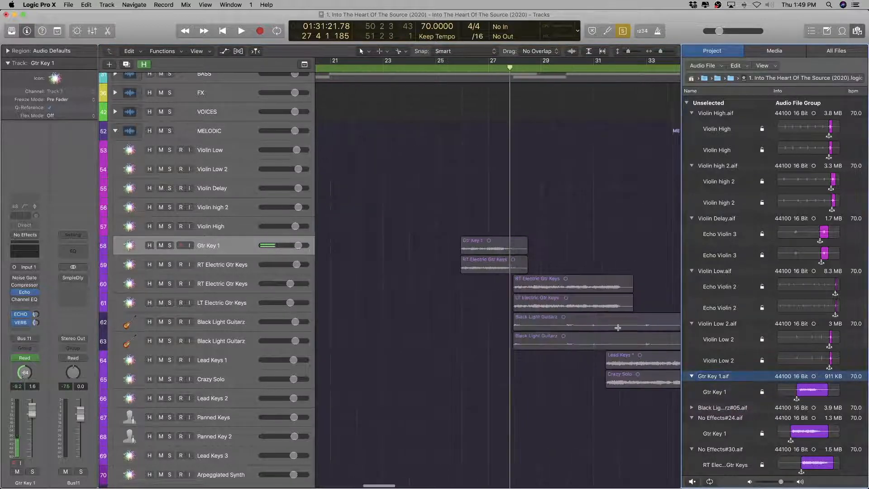
{"action": "left_click", "coordinate": [478, 246]}
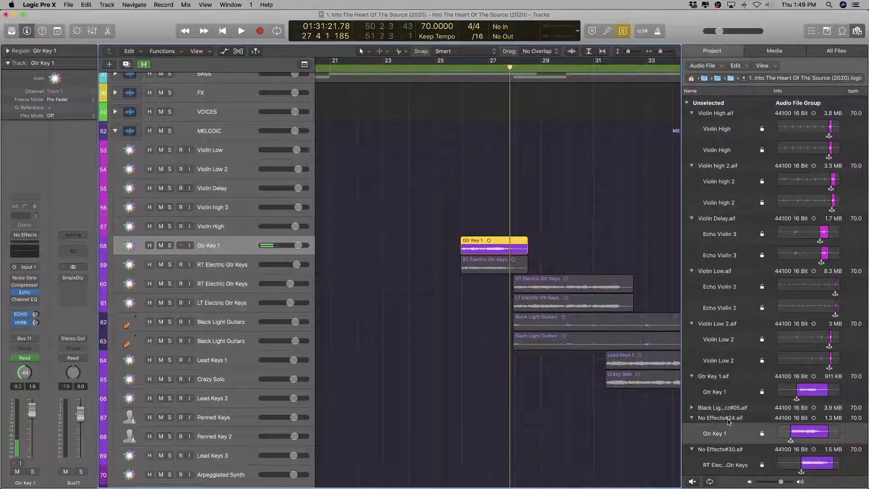
{"action": "key", "text": "shift+space"}
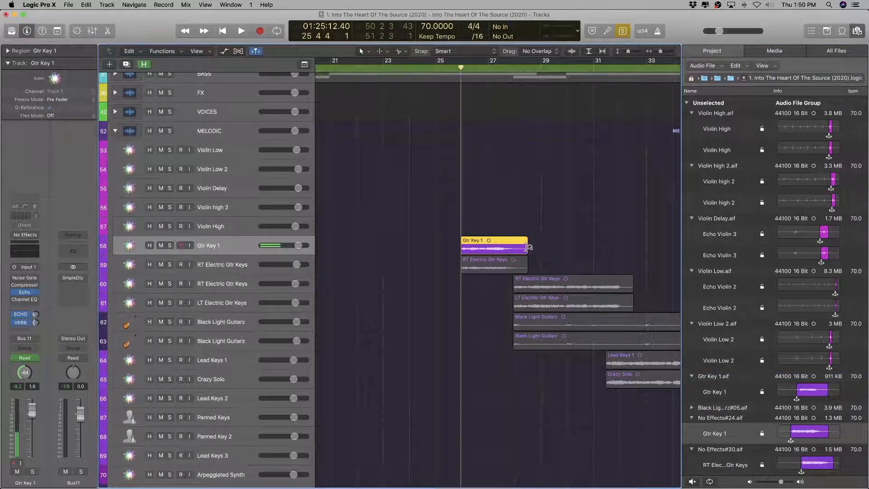
{"action": "key", "text": "space"}
{"action": "scroll", "coordinate": [498, 244], "scroll_direction": "left", "scroll_amount": 5}
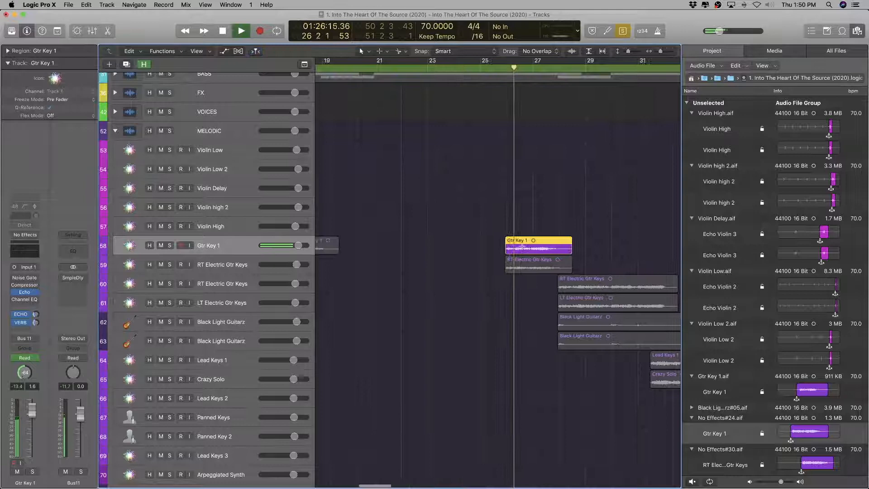
{"action": "left_click", "coordinate": [449, 248]}
{"action": "key", "text": "shift+space"}
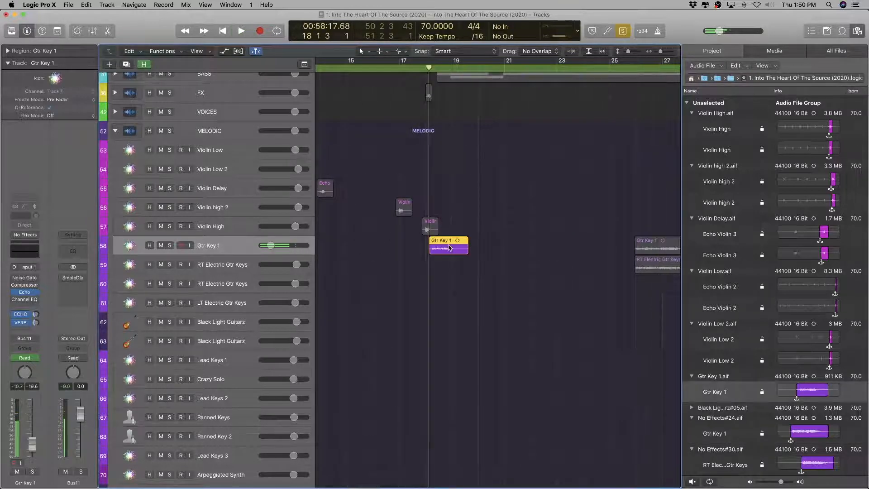
{"action": "key", "text": "space"}
{"action": "scroll", "coordinate": [511, 284], "scroll_direction": "right", "scroll_amount": 3}
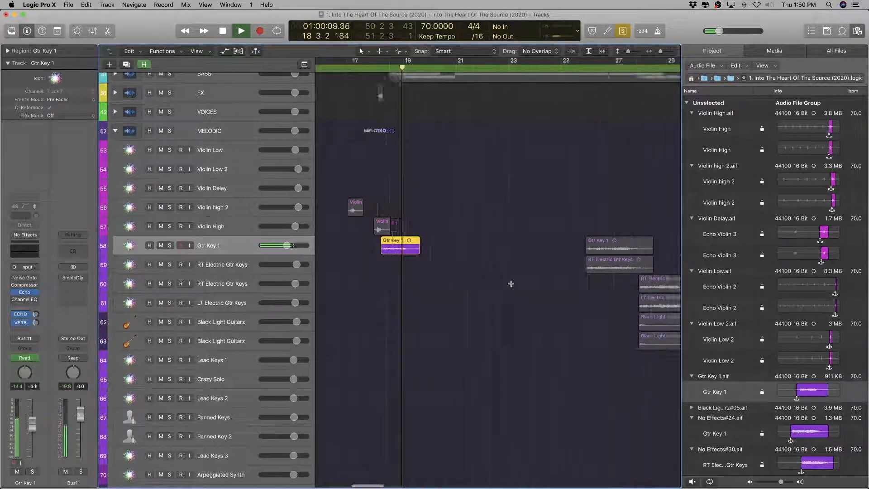
{"action": "scroll", "coordinate": [511, 283], "scroll_direction": "right", "scroll_amount": 3}
{"action": "key", "text": "space"}
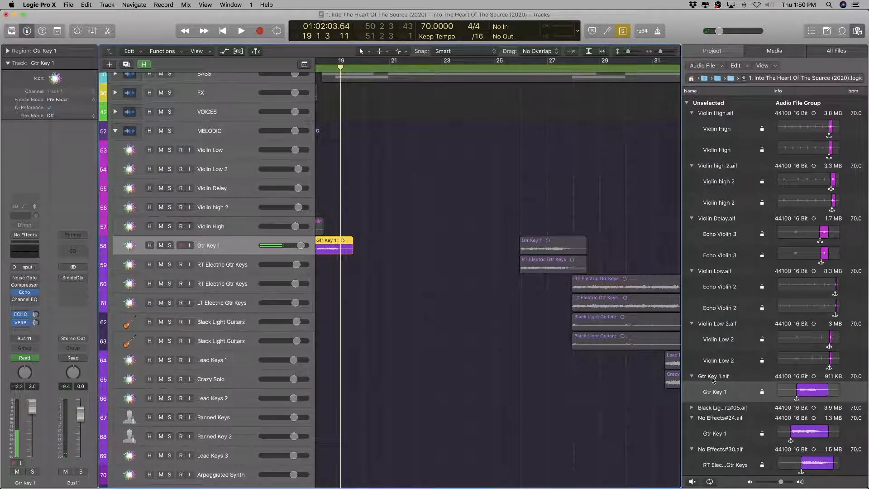
Step: Rename the audio file No Effects#24.aif and its region around bar 26 as Gtr Key 2
{"action": "left_click", "coordinate": [545, 243]}
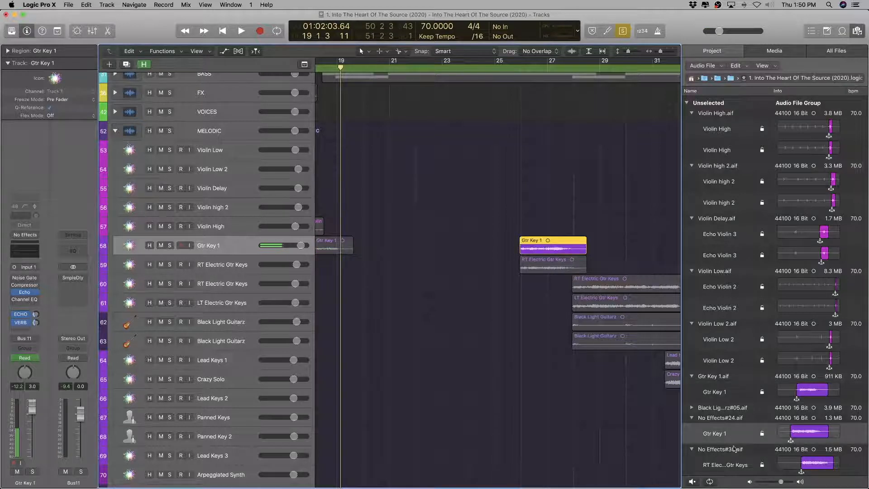
{"action": "left_click", "coordinate": [718, 417]}
{"action": "type", "text": "Gtr Key 1"}
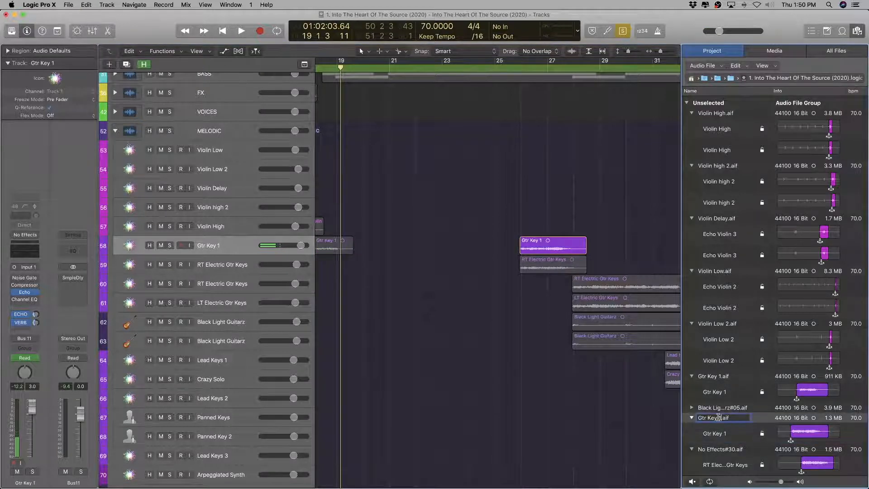
{"action": "key", "text": "Return"}
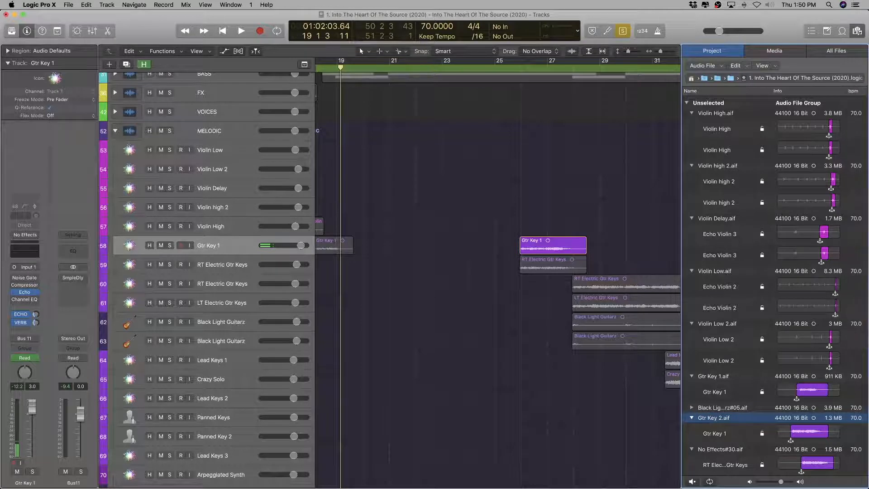
{"action": "left_click", "coordinate": [744, 437]}
{"action": "left_click", "coordinate": [725, 435]}
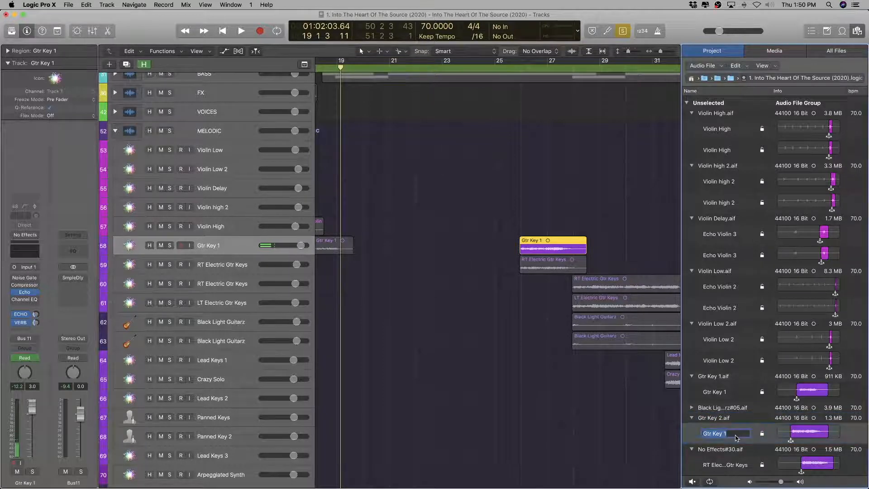
{"action": "left_click", "coordinate": [743, 439]}
{"action": "key", "text": "Return"}
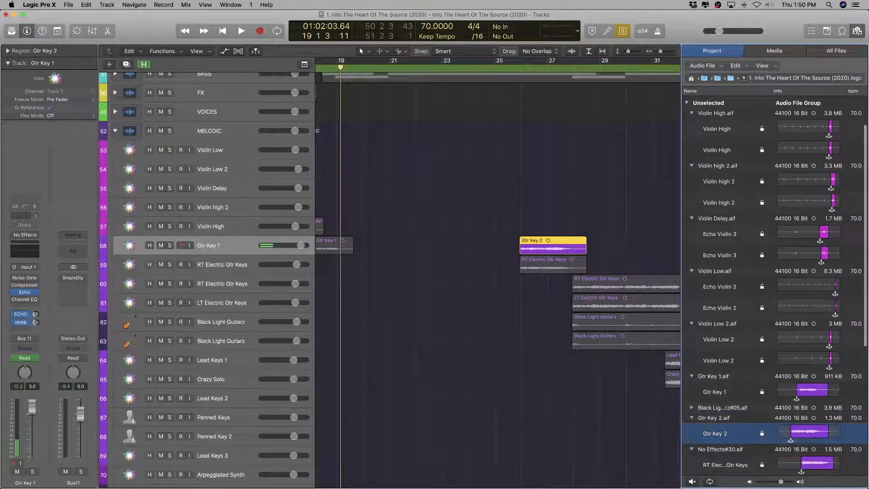
Step: Select the RT Electric Gtr Keys track below Gtr Key 1 and listen to its soloed region around bar 26
{"action": "scroll", "coordinate": [511, 375], "scroll_direction": "right", "scroll_amount": 5}
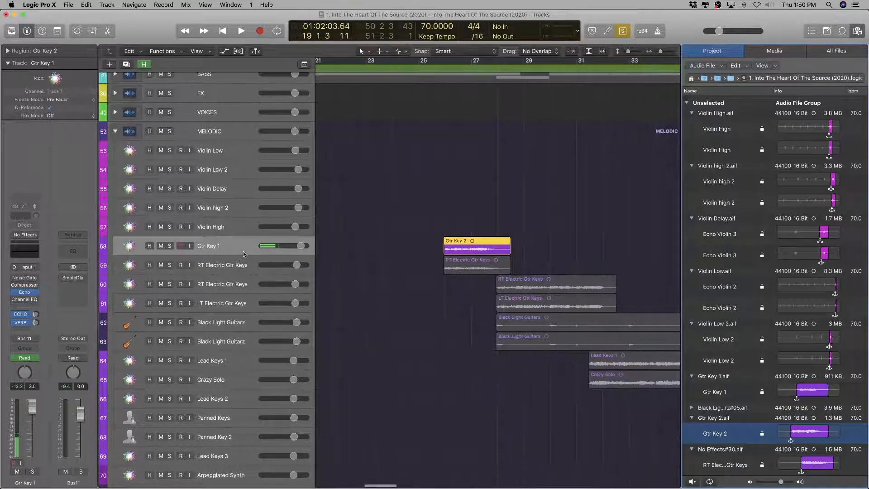
{"action": "left_click", "coordinate": [235, 268]}
{"action": "key", "text": "space"}
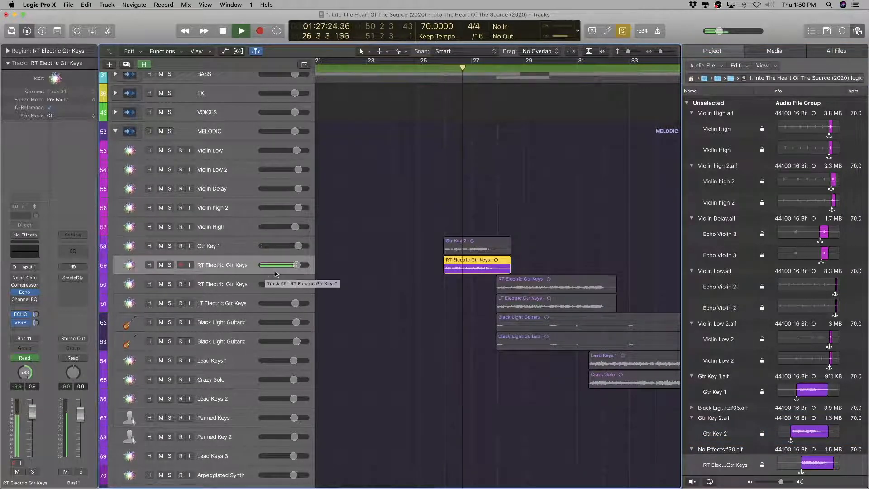
{"action": "scroll", "coordinate": [384, 294], "scroll_direction": "down", "scroll_amount": 10}
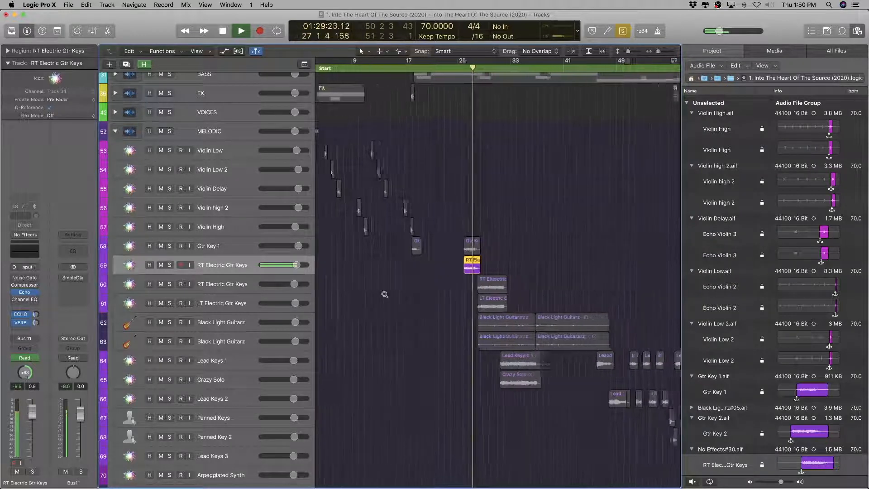
Step: Stop playback and rename the Gtr Key 1 track as Gtr Key 1 Hard Left
{"action": "scroll", "coordinate": [384, 294], "scroll_direction": "up", "scroll_amount": 5}
{"action": "scroll", "coordinate": [385, 294], "scroll_direction": "up", "scroll_amount": 6}
{"action": "scroll", "coordinate": [385, 294], "scroll_direction": "up", "scroll_amount": 3}
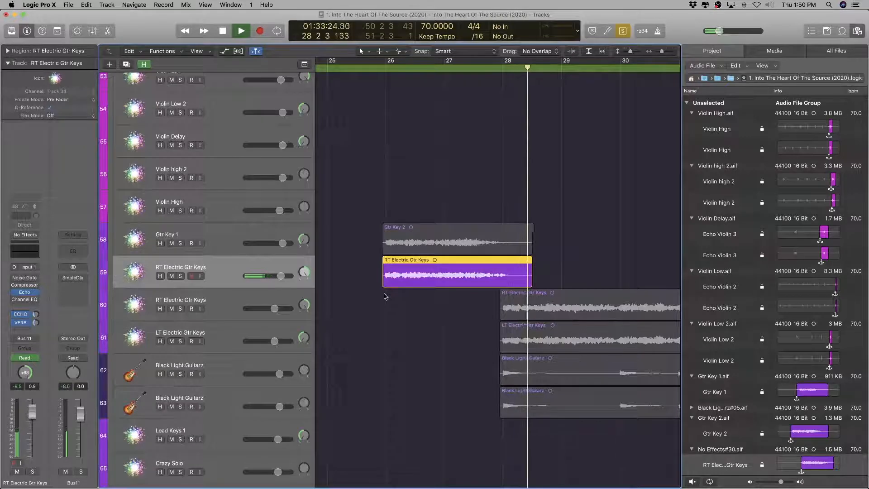
{"action": "key", "text": "space"}
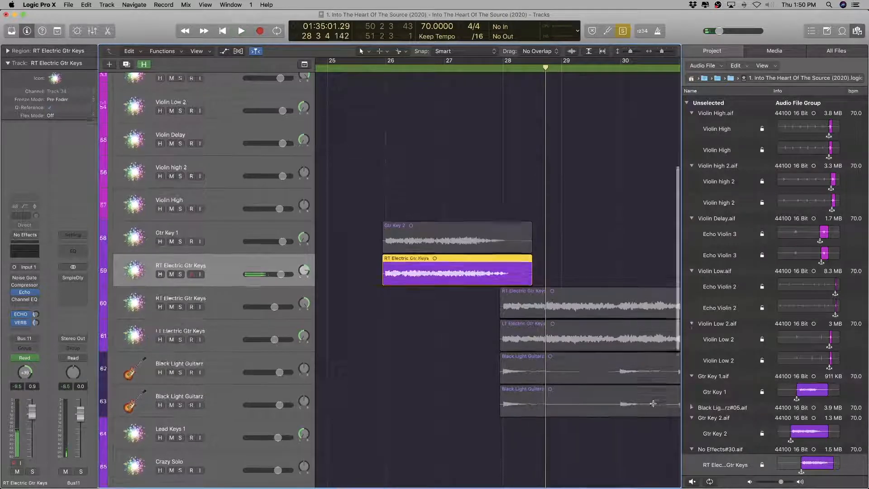
{"action": "scroll", "coordinate": [652, 403], "scroll_direction": "down", "scroll_amount": 1}
{"action": "key", "text": "super+Left"}
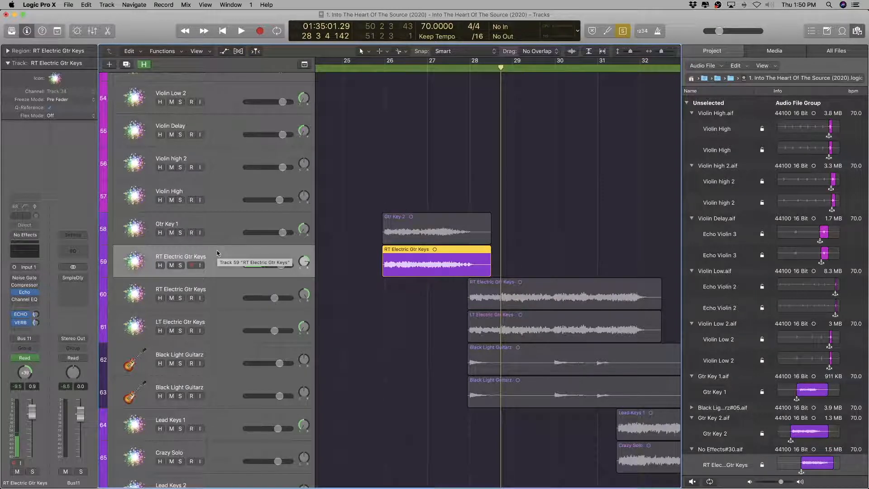
{"action": "double_click", "coordinate": [208, 221]}
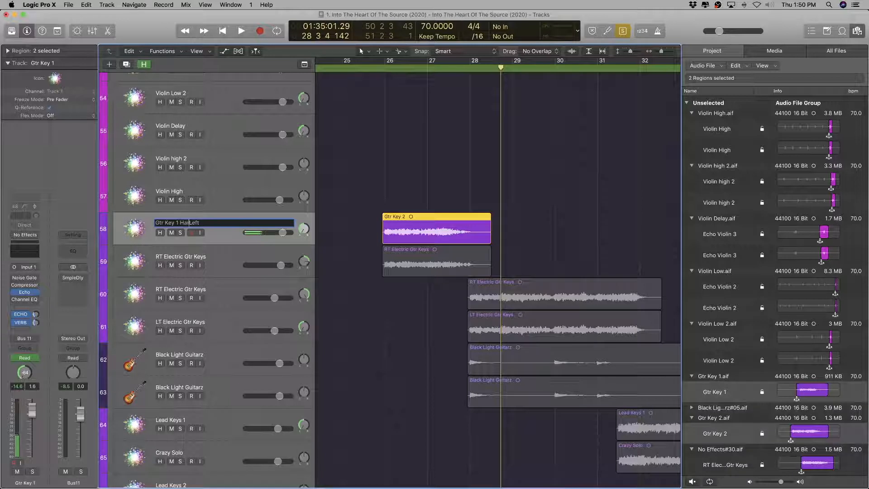
{"action": "type", "text": "rd"}
{"action": "key", "text": "Return"}
Step: Listen to the RT Electric Gtr Keys track around bar 26, first alone and again together with Gtr Key 1 Hard Left
{"action": "left_click", "coordinate": [247, 255]}
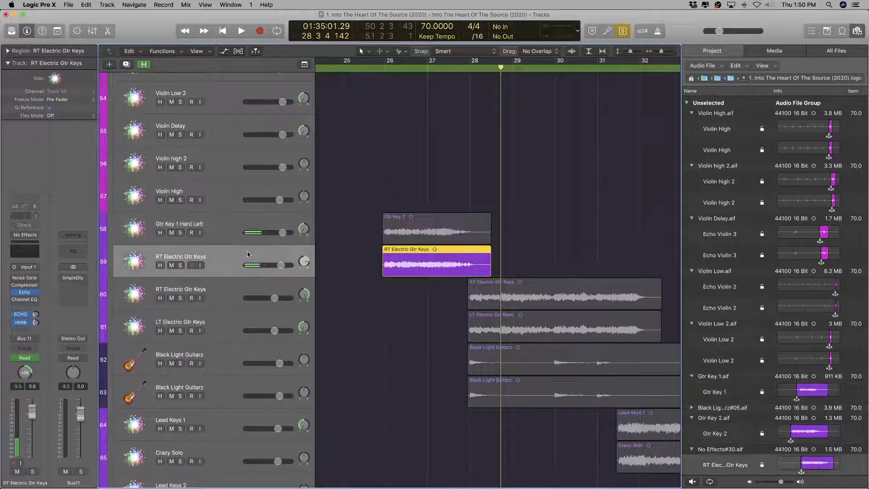
{"action": "key", "text": "shift+Return"}
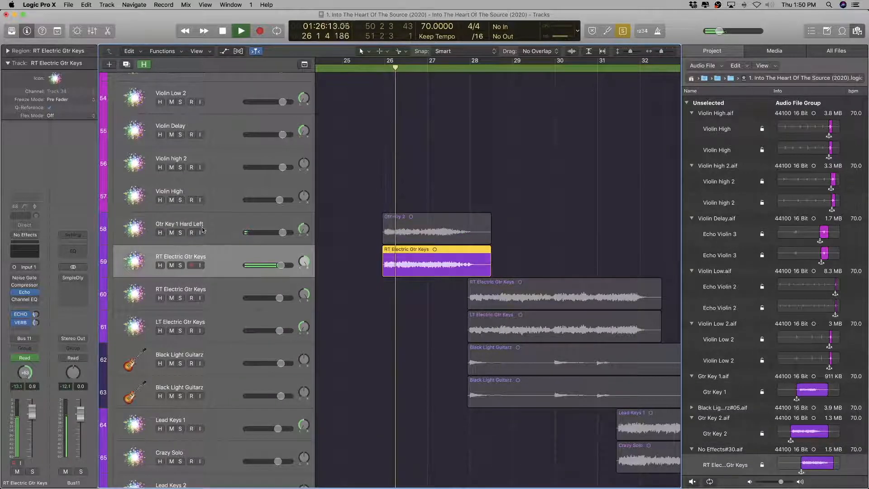
{"action": "left_click", "coordinate": [244, 229], "text": "shift"}
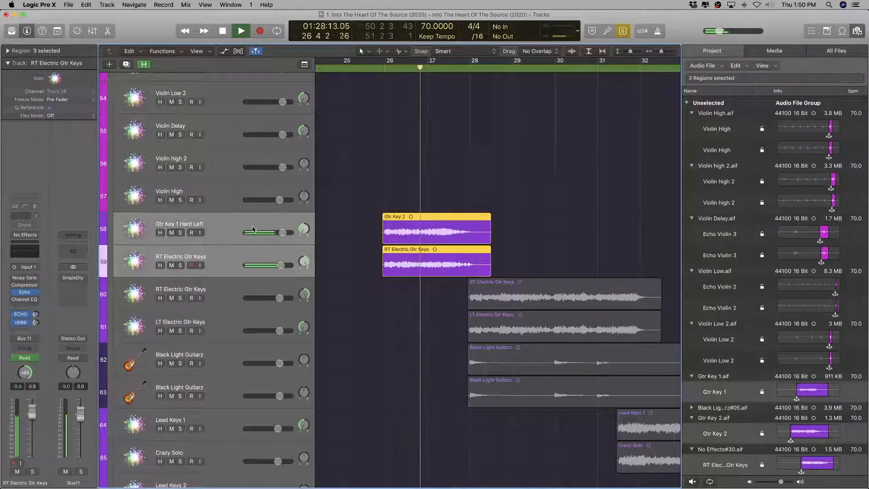
{"action": "key", "text": "shift+space"}
{"action": "key", "text": "space"}
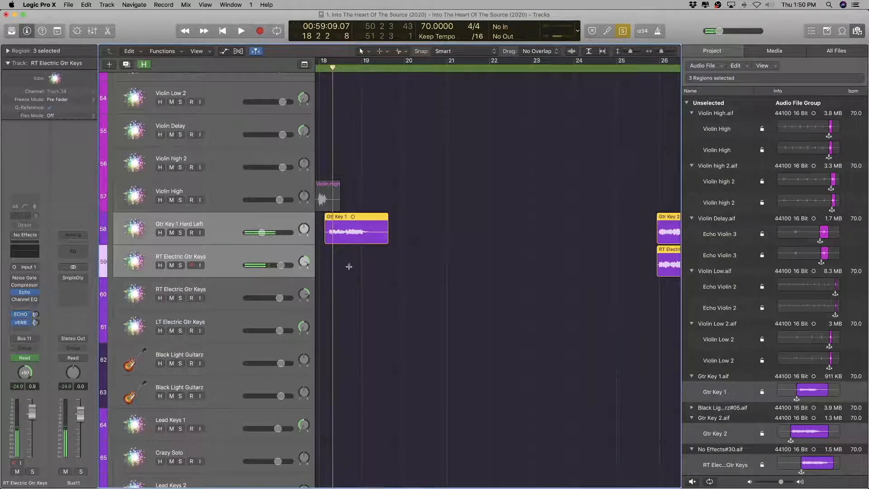
Step: Select only the Gtr Key 2 and RT Electric Gtr Keys regions around bar 26 and listen to them together
{"action": "scroll", "coordinate": [416, 270], "scroll_direction": "right", "scroll_amount": 10}
{"action": "scroll", "coordinate": [398, 285], "scroll_direction": "left", "scroll_amount": 1}
{"action": "left_click_drag", "start_coordinate": [382, 291], "coordinate": [410, 238]}
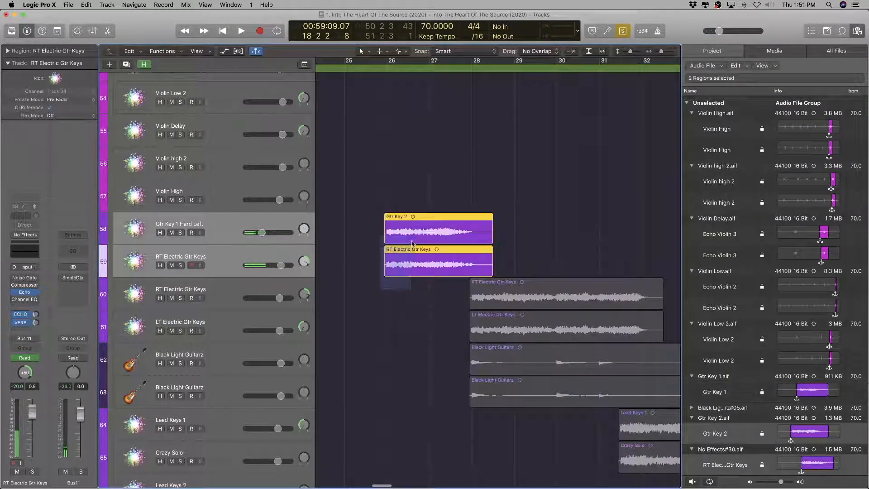
{"action": "key", "text": "shift+space"}
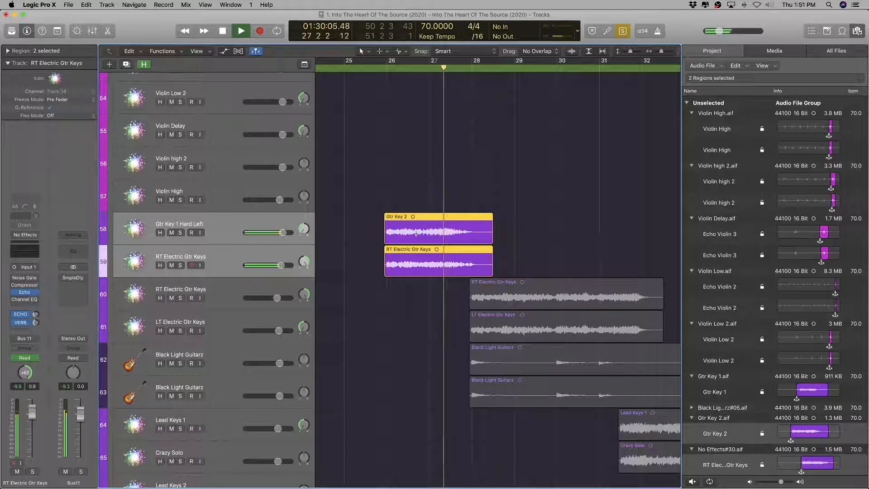
{"action": "key", "text": "space"}
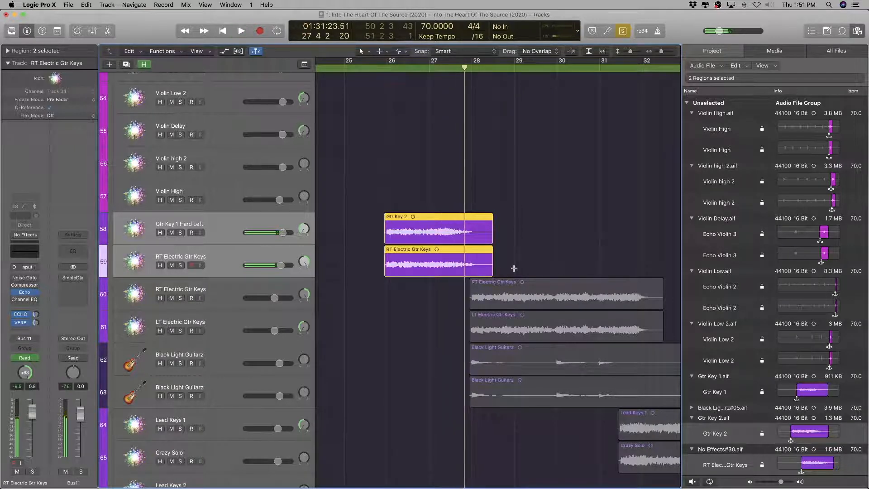
{"action": "left_click", "coordinate": [568, 261]}
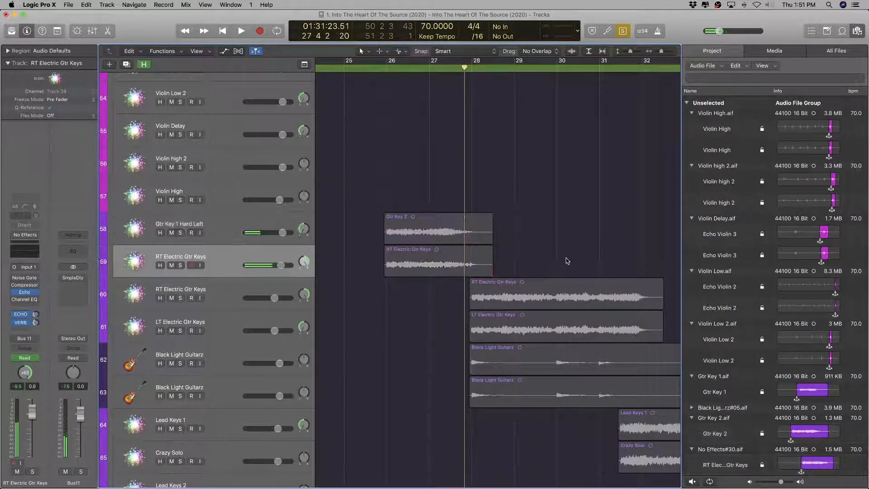
Step: Rename the audio file No Effects#30.aif, its track and its region around bar 26 as Gtr Key Harmony
{"action": "left_click", "coordinate": [217, 253]}
{"action": "key", "text": "shift+Return"}
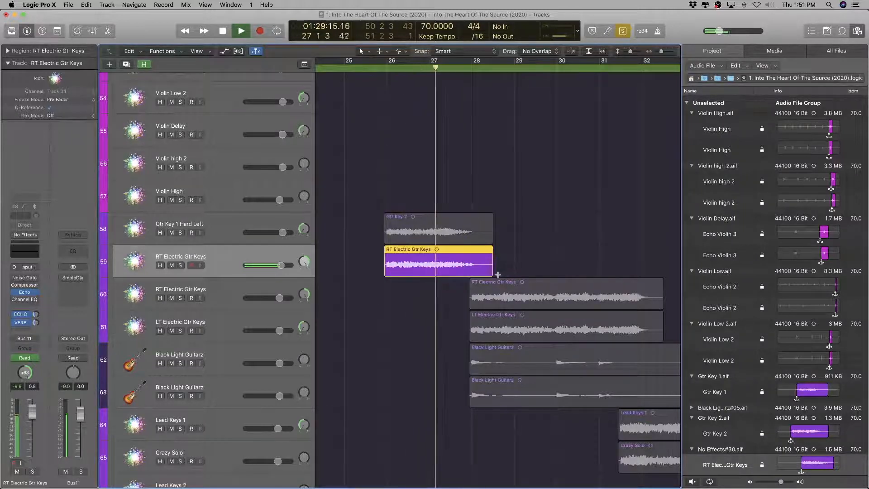
{"action": "double_click", "coordinate": [721, 449]}
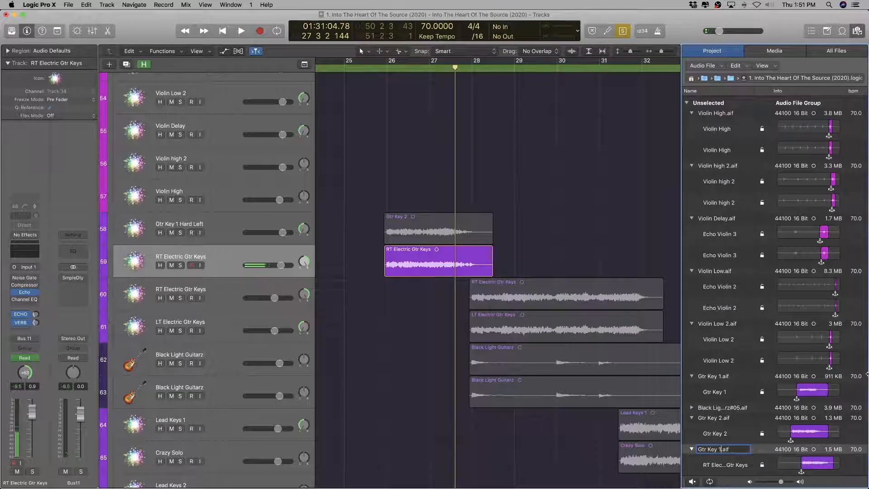
{"action": "key", "text": "BackSpace"}
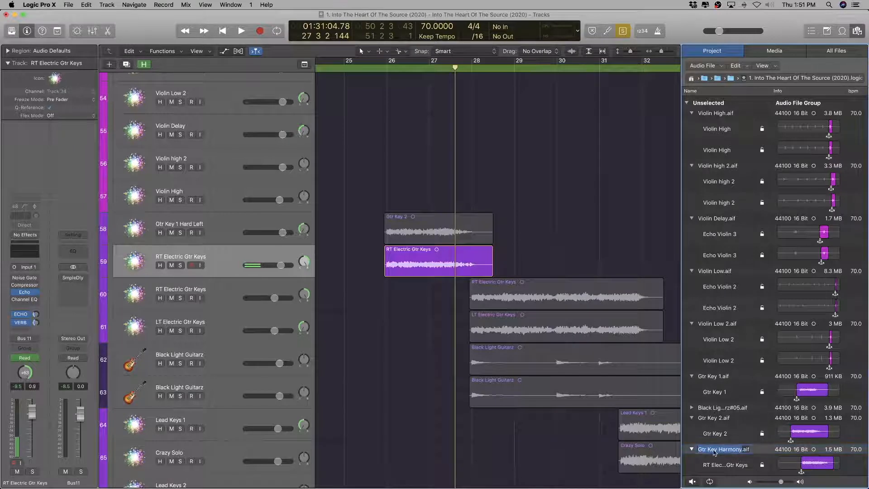
{"action": "key", "text": "Return"}
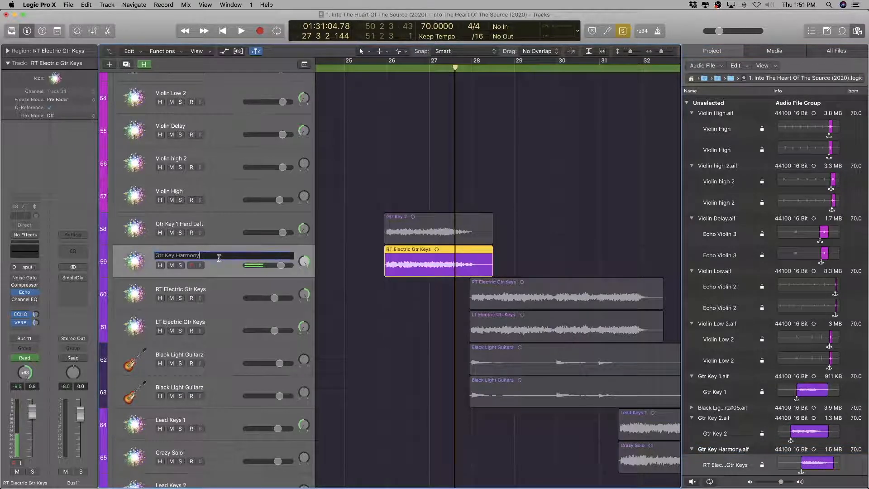
{"action": "key", "text": "alt+shift+n"}
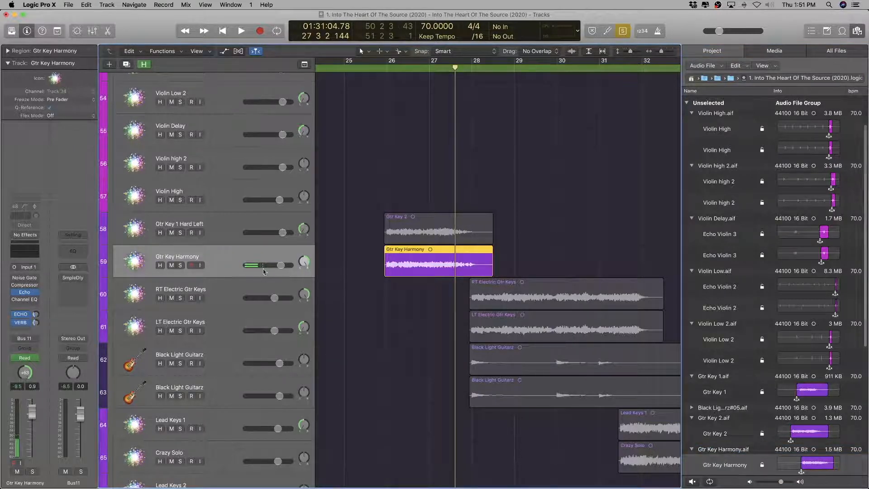
Step: Select the RT Electric Gtr Keys track below Gtr Key Harmony and listen to its region around bar 28
{"action": "scroll", "coordinate": [356, 297], "scroll_direction": "down", "scroll_amount": 10}
{"action": "scroll", "coordinate": [371, 304], "scroll_direction": "up", "scroll_amount": 5}
{"action": "scroll", "coordinate": [371, 305], "scroll_direction": "up", "scroll_amount": 4}
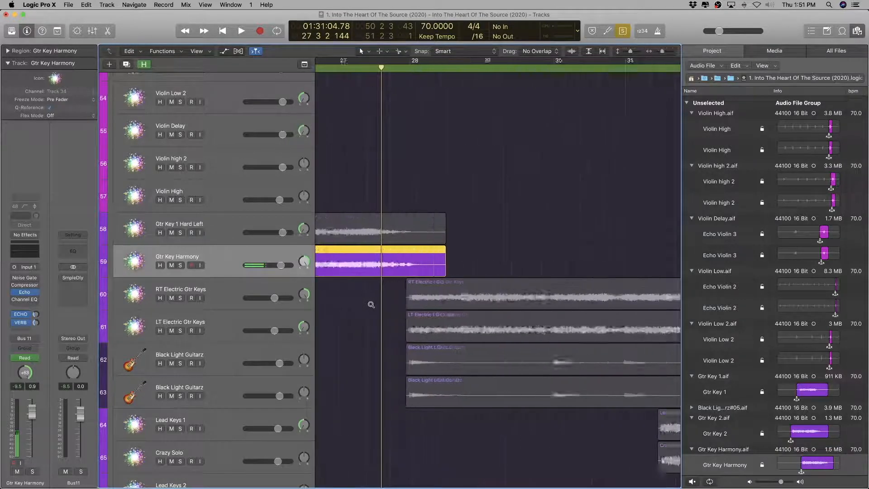
{"action": "left_click", "coordinate": [218, 288]}
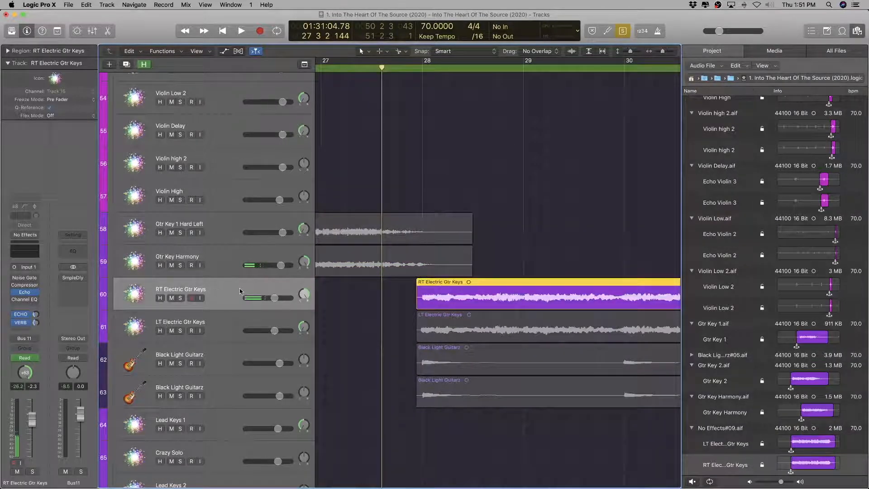
{"action": "key", "text": "space"}
{"action": "scroll", "coordinate": [476, 343], "scroll_direction": "down", "scroll_amount": 2}
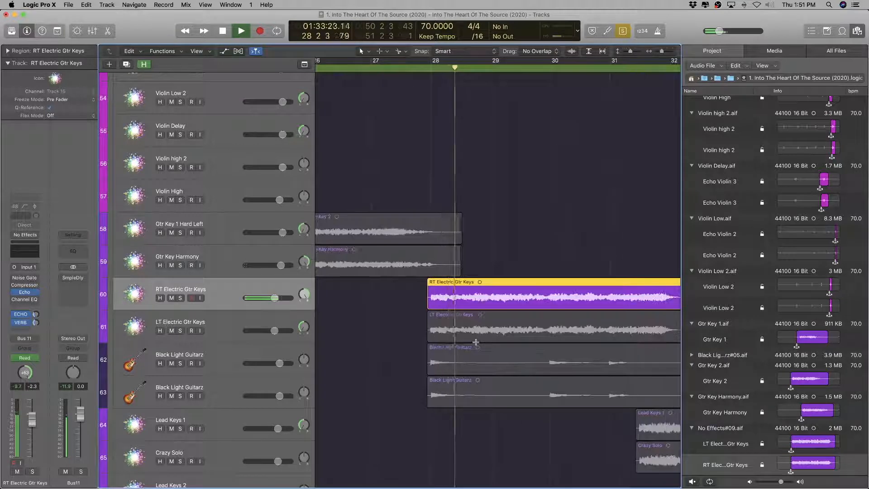
{"action": "scroll", "coordinate": [475, 342], "scroll_direction": "down", "scroll_amount": 3}
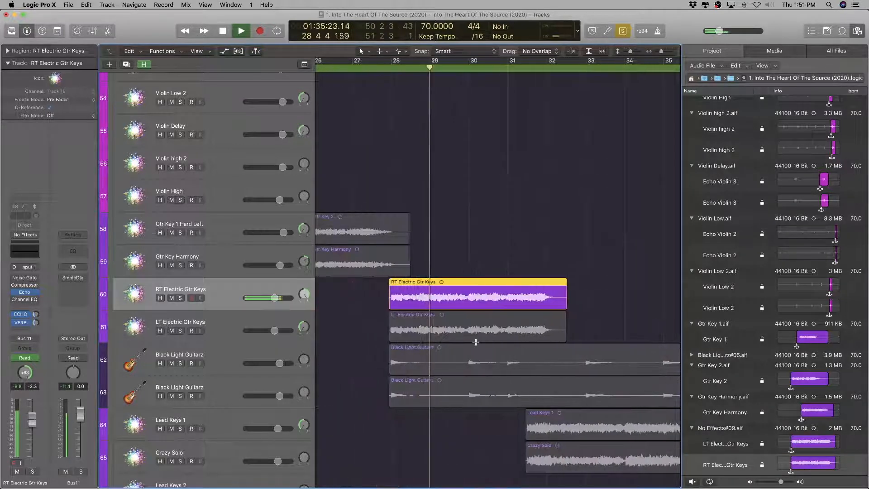
{"action": "scroll", "coordinate": [476, 343], "scroll_direction": "up", "scroll_amount": 3}
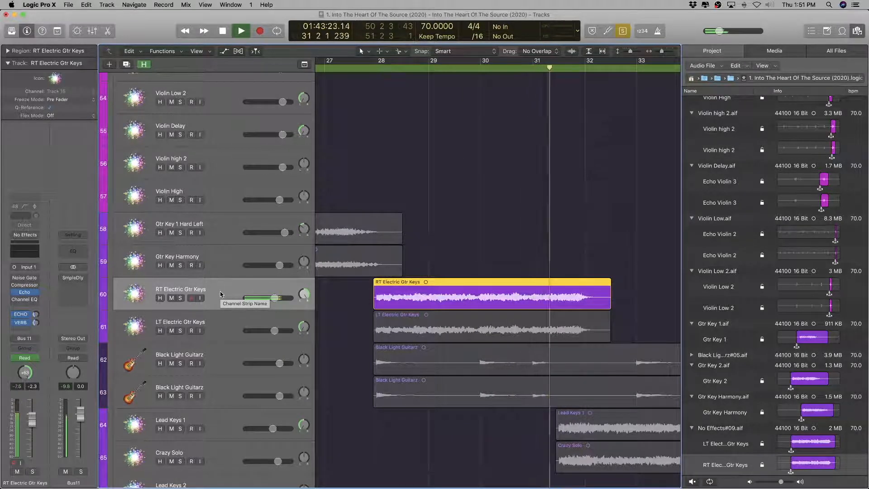
{"action": "key", "text": "space"}
Step: Listen to the LT Electric Gtr Keys region around bar 28 on its own and together with the RT region
{"action": "left_click", "coordinate": [426, 315]}
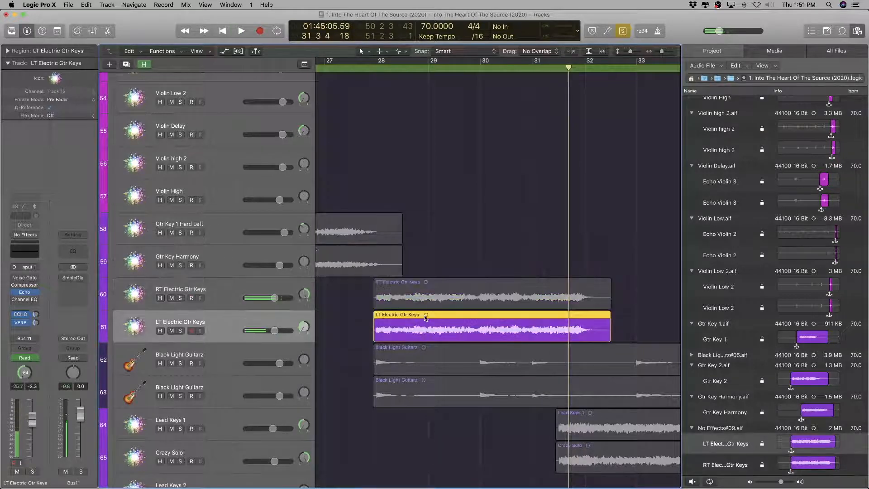
{"action": "key", "text": "shift+space"}
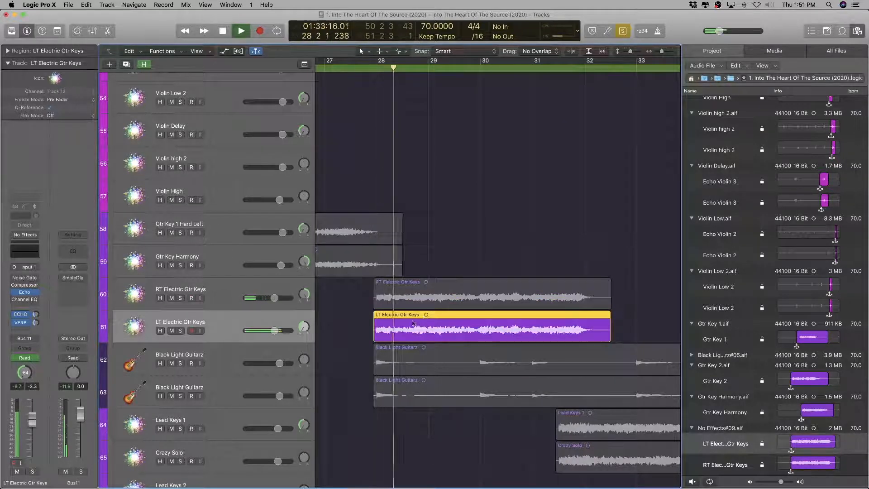
{"action": "left_click", "coordinate": [415, 293], "text": "shift"}
{"action": "scroll", "coordinate": [749, 412], "scroll_direction": "down", "scroll_amount": 2}
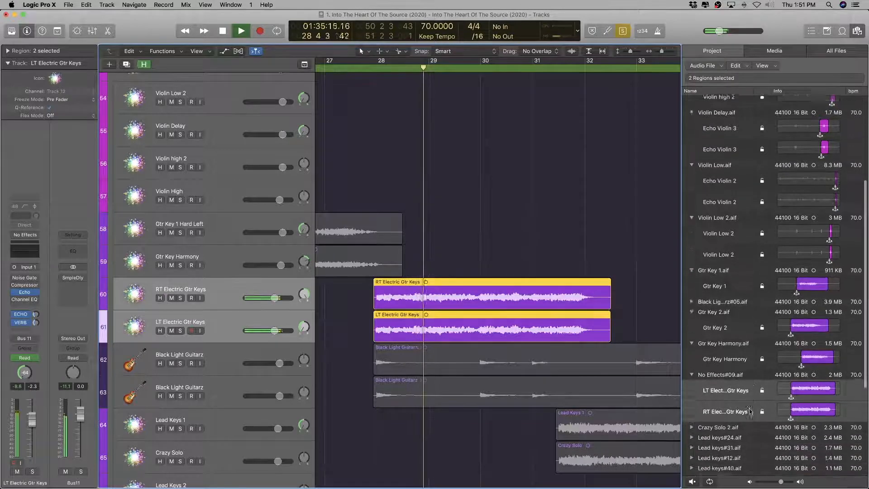
{"action": "scroll", "coordinate": [749, 412], "scroll_direction": "down", "scroll_amount": 3}
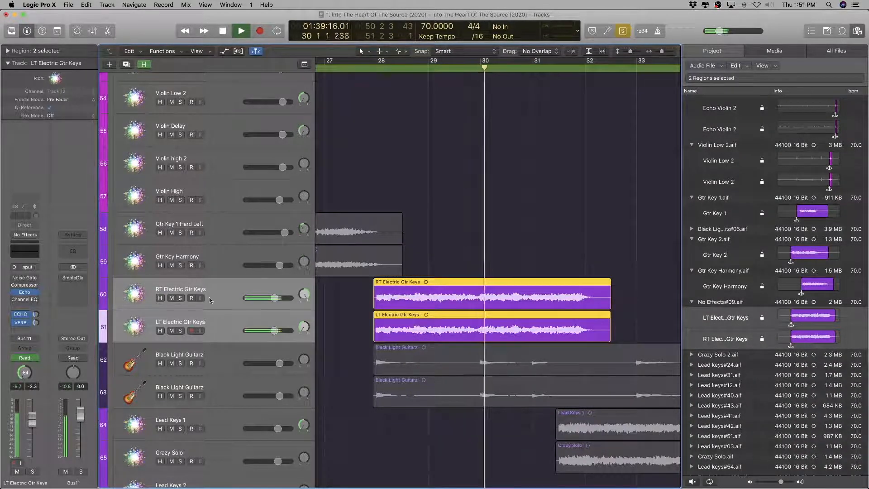
{"action": "key", "text": "space"}
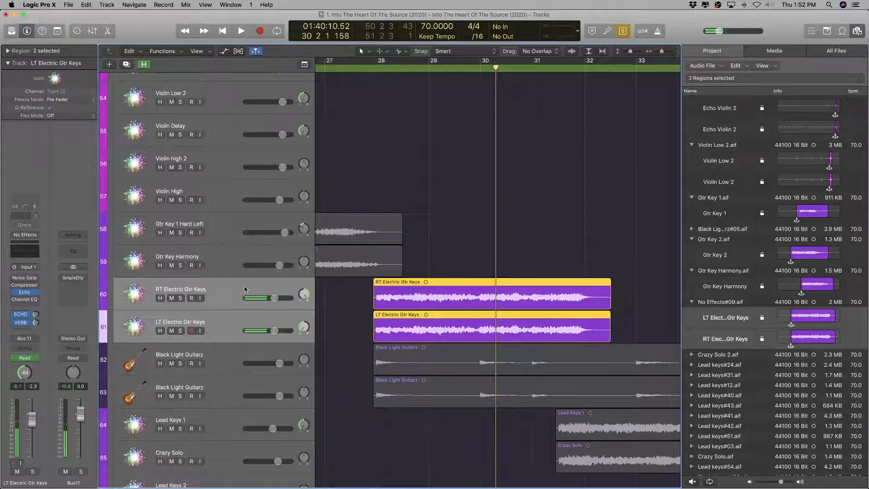
Step: Rename the audio file No Effects#09.aif, shared by the LT and RT regions, as Electric Gtr Keys.aif
{"action": "double_click", "coordinate": [179, 289]}
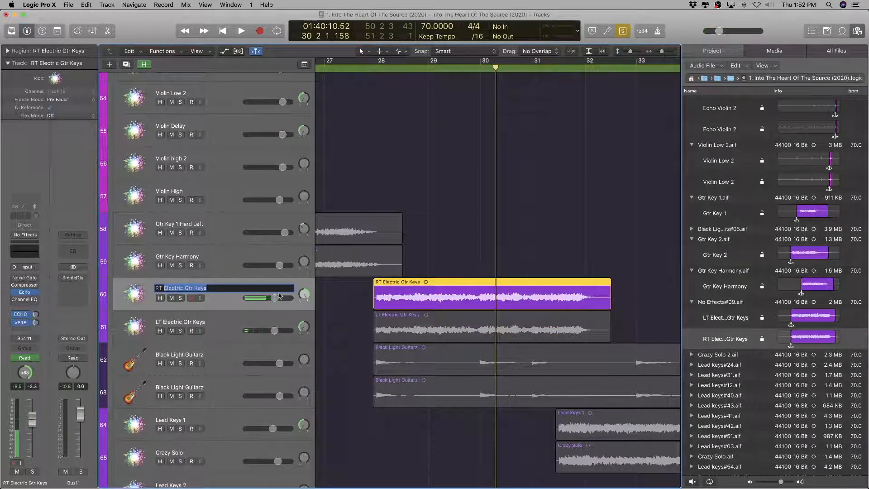
{"action": "double_click", "coordinate": [716, 302]}
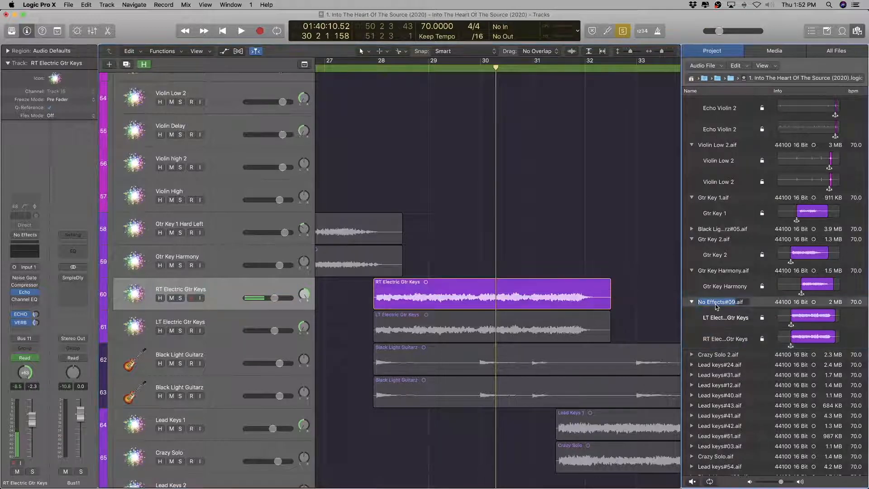
{"action": "key", "text": "Return"}
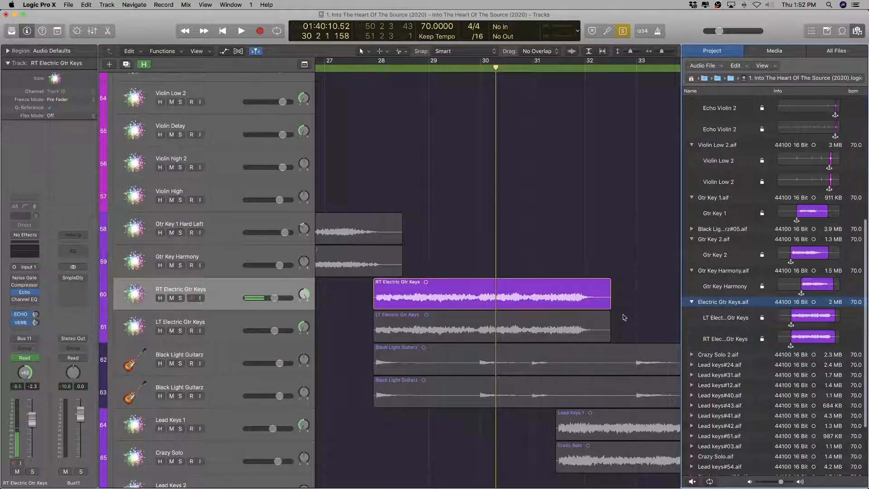
Step: Select the regions of the first Black Light Guitarz track and examine how far they extend from bar 28
{"action": "left_click", "coordinate": [606, 360]}
{"action": "scroll", "coordinate": [607, 361], "scroll_direction": "right", "scroll_amount": 2}
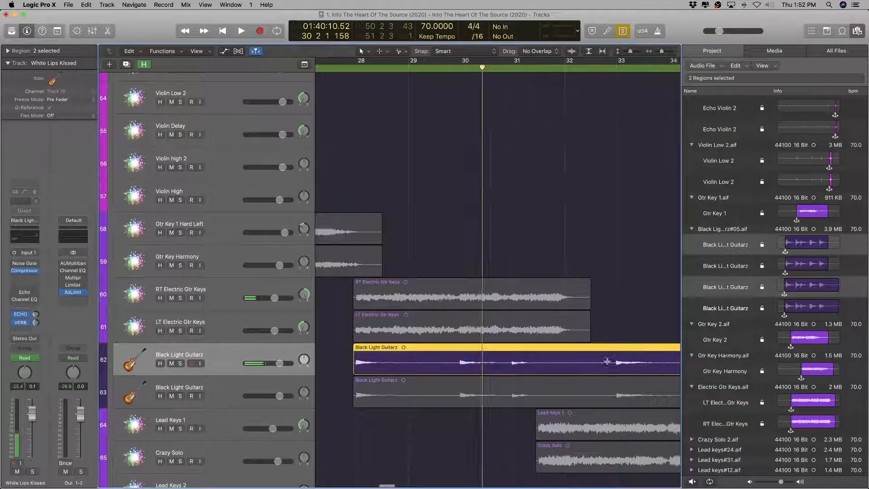
{"action": "scroll", "coordinate": [606, 360], "scroll_direction": "right", "scroll_amount": 5}
{"action": "scroll", "coordinate": [596, 355], "scroll_direction": "left", "scroll_amount": 6}
{"action": "key", "text": "super+Left"}
{"action": "scroll", "coordinate": [592, 354], "scroll_direction": "right", "scroll_amount": 4}
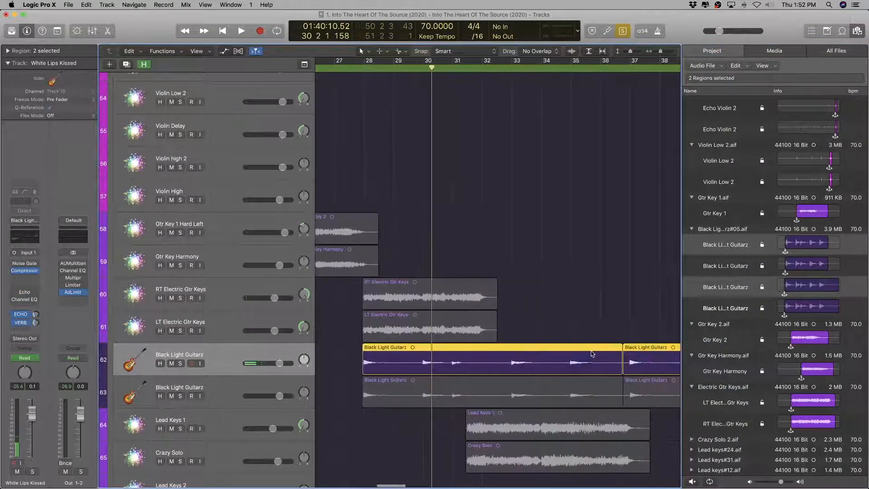
{"action": "key", "text": "super+Left"}
{"action": "key", "text": "super+Left"}
{"action": "scroll", "coordinate": [592, 354], "scroll_direction": "right", "scroll_amount": 4}
{"action": "key", "text": "super+Left"}
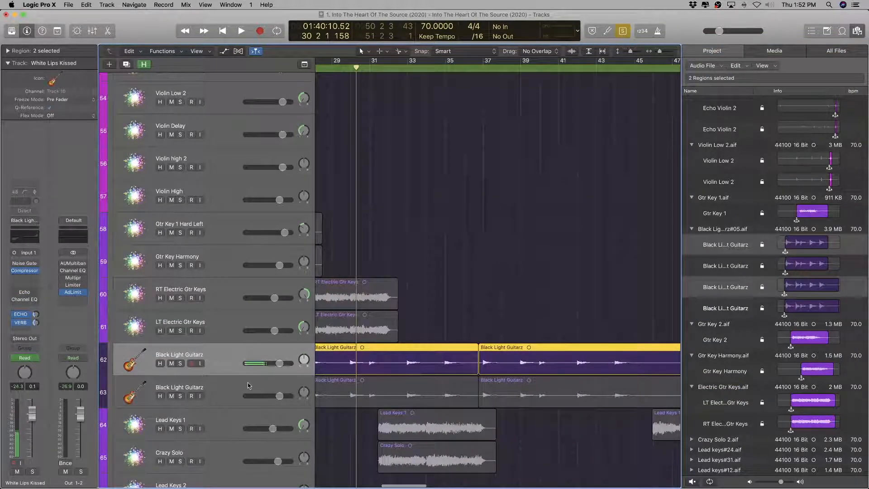
Step: Add the second Black Light Guitarz track to the selection and rename the audio file Black Light Guitarz#05.aif as Black Light Guitarz.aif
{"action": "left_click", "coordinate": [248, 385], "text": "shift"}
{"action": "key", "text": "super+Left"}
{"action": "key", "text": "super+Left"}
{"action": "key", "text": "super+Left"}
{"action": "key", "text": "super+Left"}
{"action": "key", "text": "super+Right"}
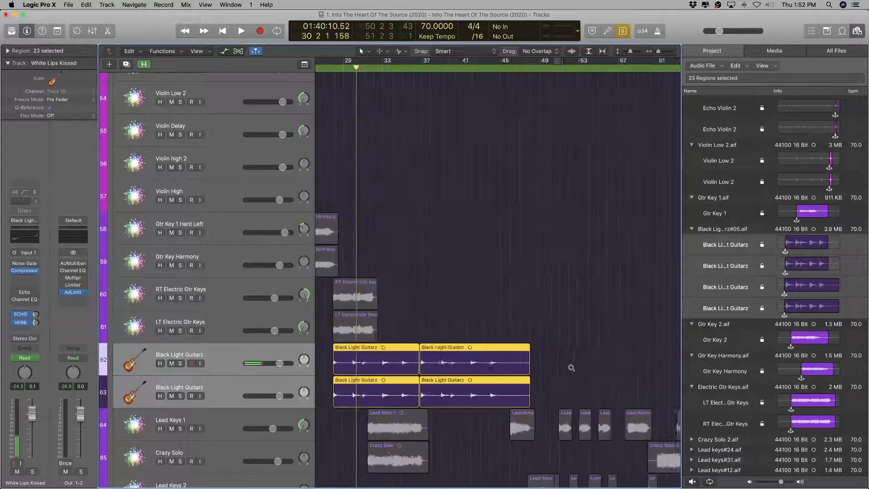
{"action": "double_click", "coordinate": [729, 230]}
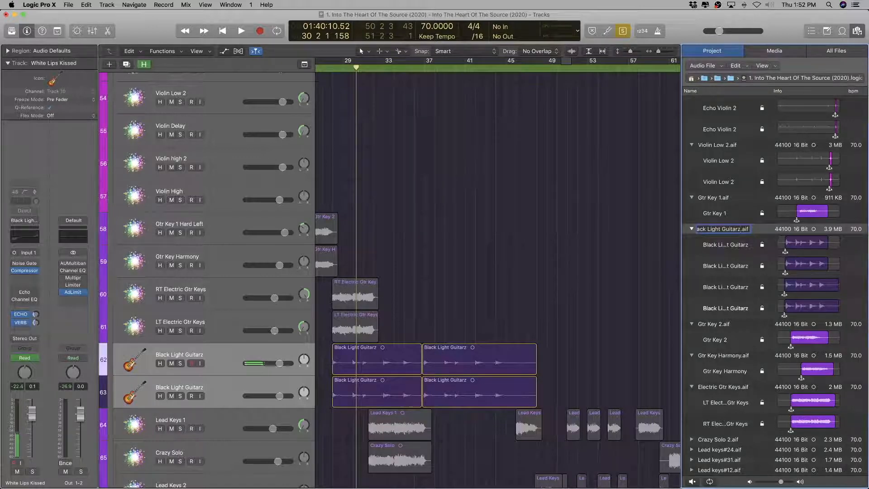
{"action": "key", "text": "Return"}
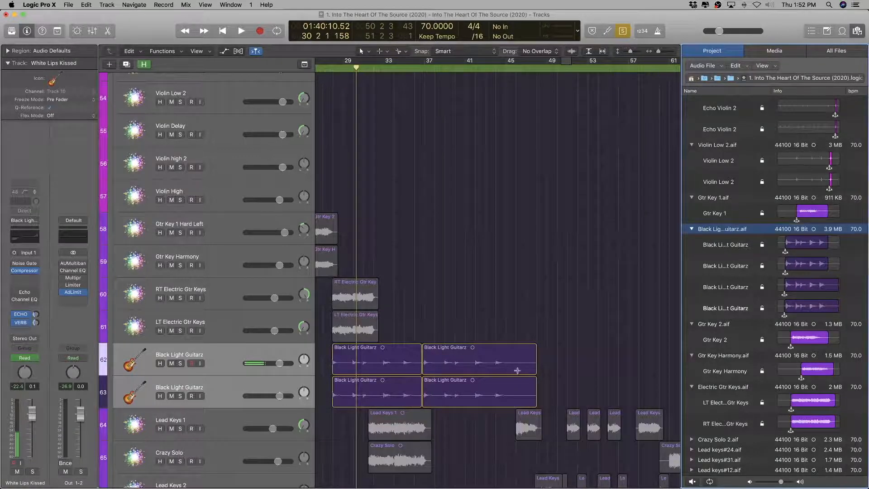
Step: Listen to the first Black Light Guitarz track on its own from bar 28, then turn solo off
{"action": "left_click", "coordinate": [190, 351]}
{"action": "key", "text": "shift+Return"}
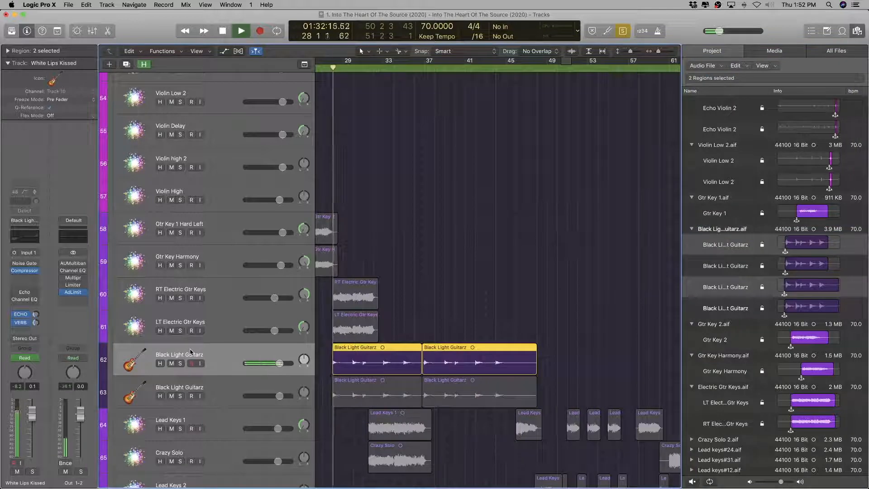
{"action": "scroll", "coordinate": [327, 378], "scroll_direction": "up", "scroll_amount": 8}
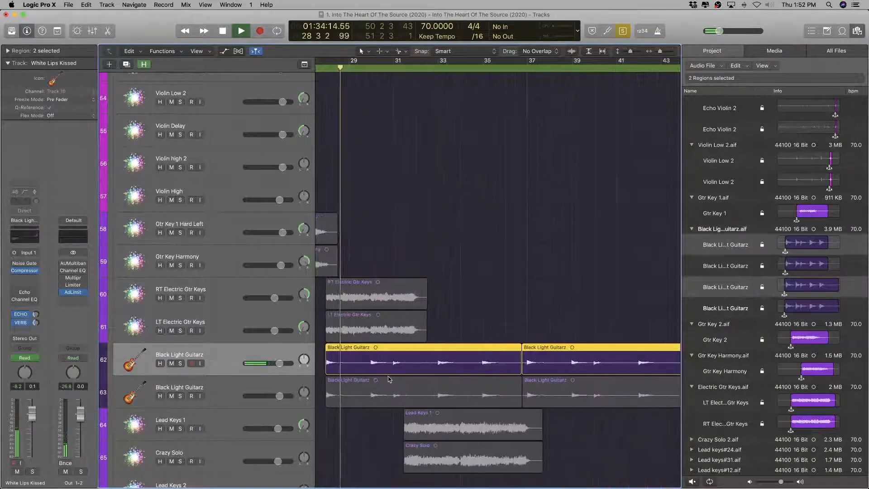
{"action": "scroll", "coordinate": [387, 379], "scroll_direction": "down", "scroll_amount": 5}
{"action": "scroll", "coordinate": [385, 380], "scroll_direction": "down", "scroll_amount": 4}
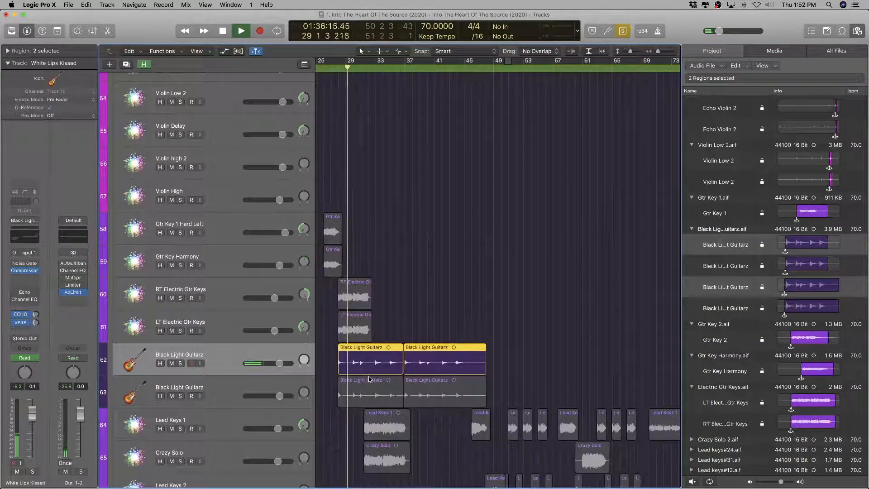
{"action": "key", "text": "space"}
{"action": "key", "text": "ctrl+s"}
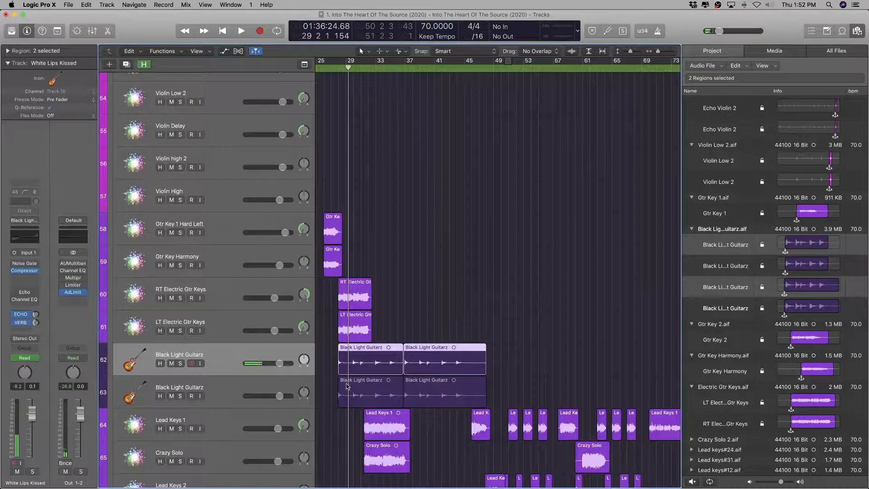
Step: Select the Lead Keys 1 track and listen to its first region around bar 31 in solo
{"action": "left_click", "coordinate": [244, 419]}
{"action": "scroll", "coordinate": [389, 405], "scroll_direction": "down", "scroll_amount": 3}
{"action": "scroll", "coordinate": [395, 403], "scroll_direction": "up", "scroll_amount": 6}
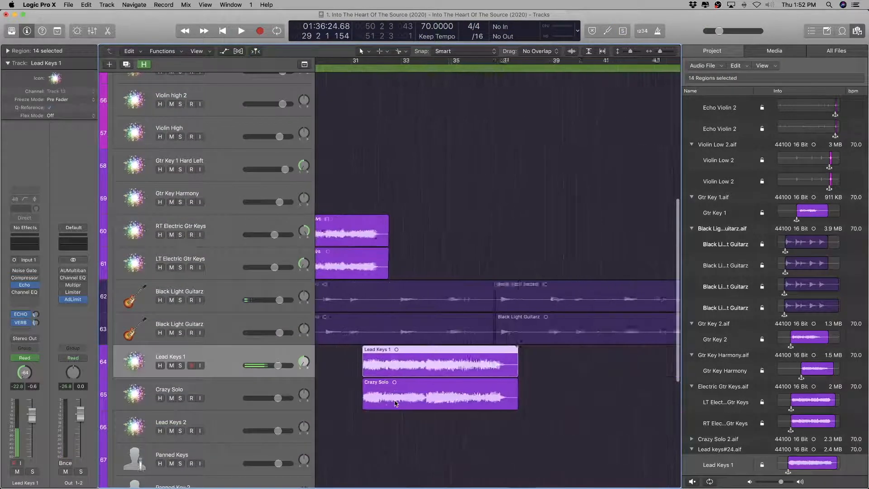
{"action": "scroll", "coordinate": [395, 403], "scroll_direction": "up", "scroll_amount": 1}
{"action": "scroll", "coordinate": [389, 407], "scroll_direction": "down", "scroll_amount": 1}
{"action": "key", "text": "ctrl+s"}
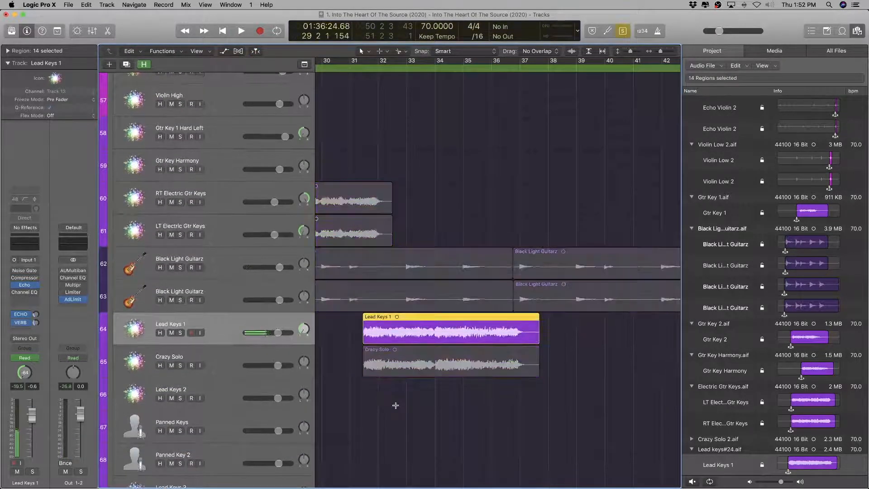
{"action": "key", "text": "space"}
{"action": "scroll", "coordinate": [794, 397], "scroll_direction": "down", "scroll_amount": 5}
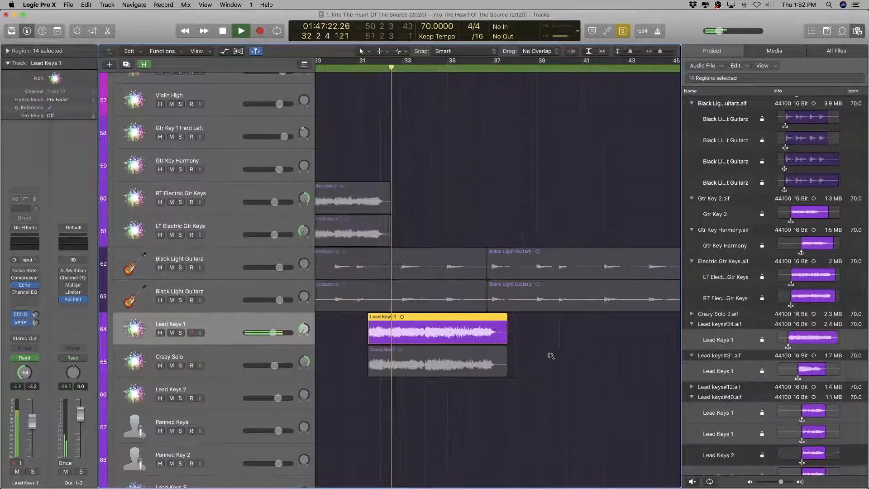
Step: Examine how the Lead Keys 1 regions are spread over the song and which audio files they use
{"action": "scroll", "coordinate": [551, 358], "scroll_direction": "down", "scroll_amount": 5}
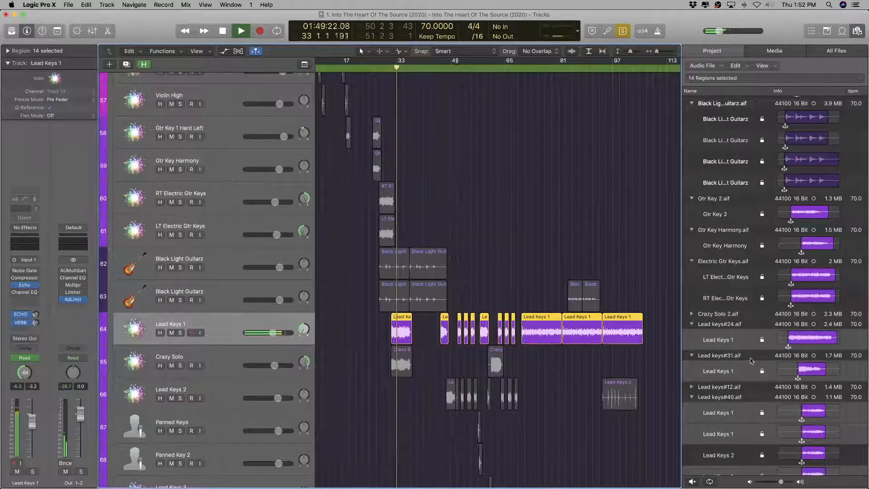
{"action": "scroll", "coordinate": [748, 357], "scroll_direction": "down", "scroll_amount": 6}
{"action": "scroll", "coordinate": [748, 356], "scroll_direction": "down", "scroll_amount": 13}
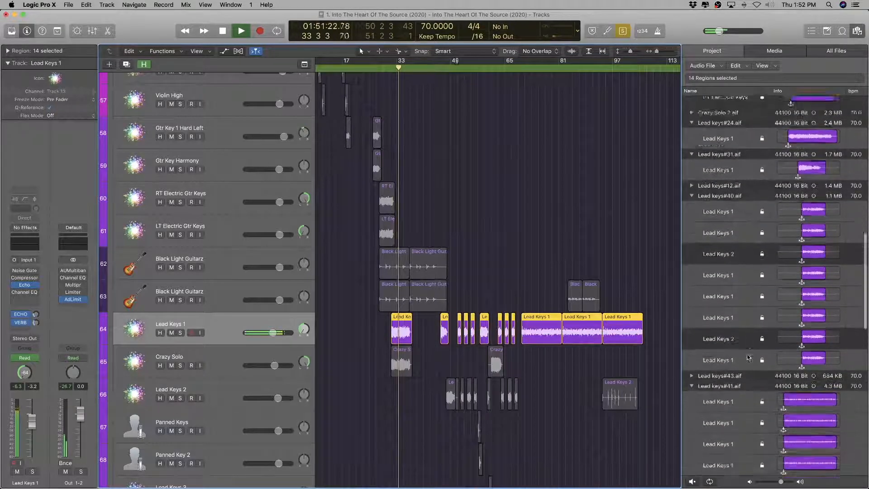
{"action": "scroll", "coordinate": [739, 362], "scroll_direction": "up", "scroll_amount": 3}
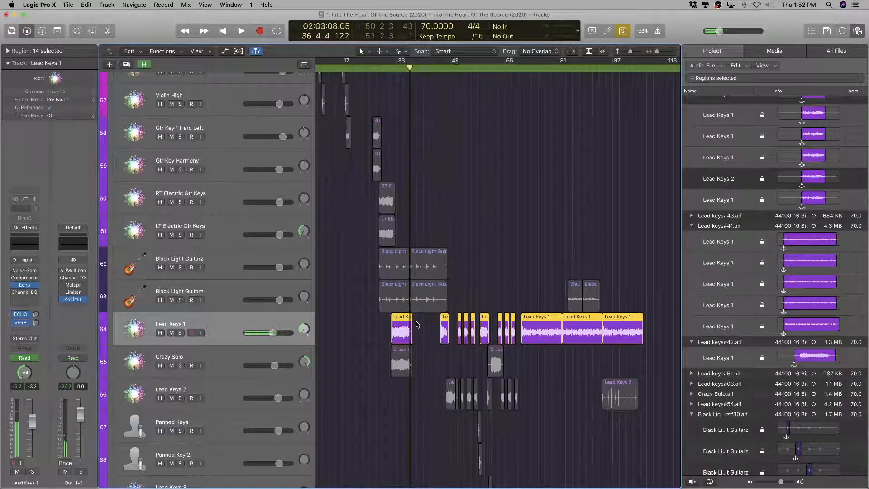
{"action": "scroll", "coordinate": [417, 325], "scroll_direction": "up", "scroll_amount": 10}
{"action": "scroll", "coordinate": [417, 324], "scroll_direction": "down", "scroll_amount": 1}
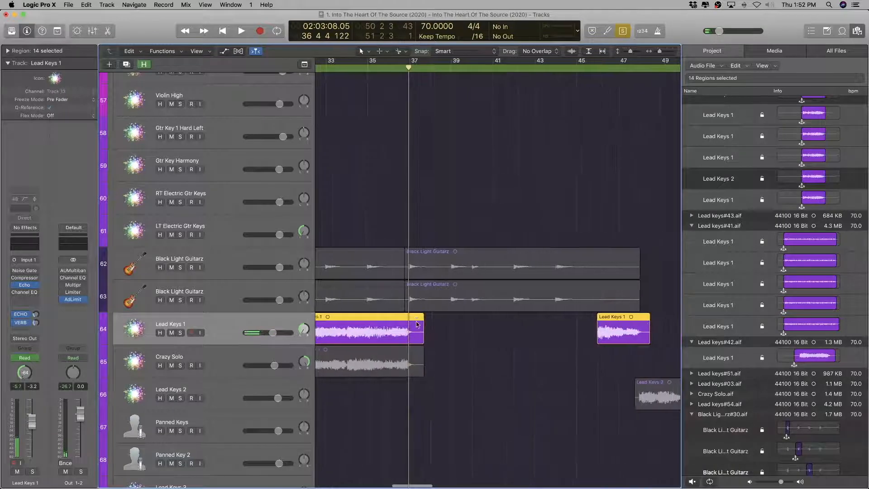
{"action": "scroll", "coordinate": [558, 333], "scroll_direction": "down", "scroll_amount": 12}
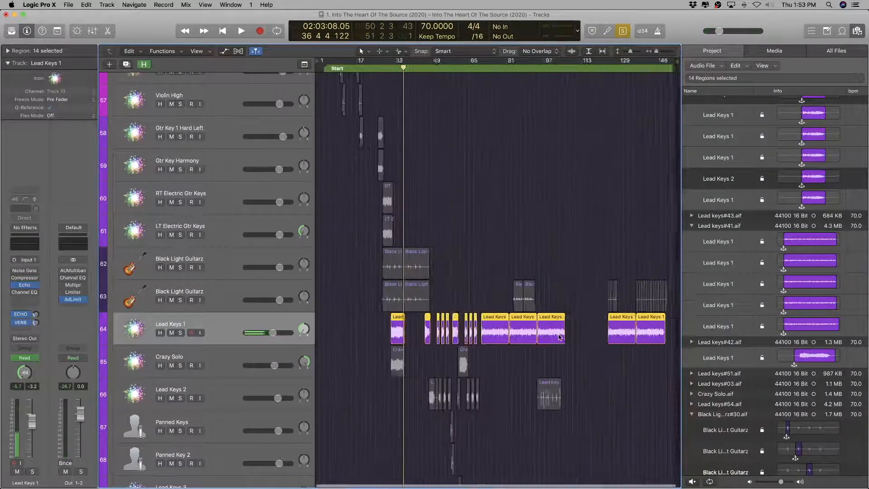
{"action": "scroll", "coordinate": [560, 336], "scroll_direction": "up", "scroll_amount": 8}
Step: Rename the audio file Lead keys#24.aif, used by the first Lead Keys 1 region, as LD keys 1.aif
{"action": "left_click", "coordinate": [395, 323]}
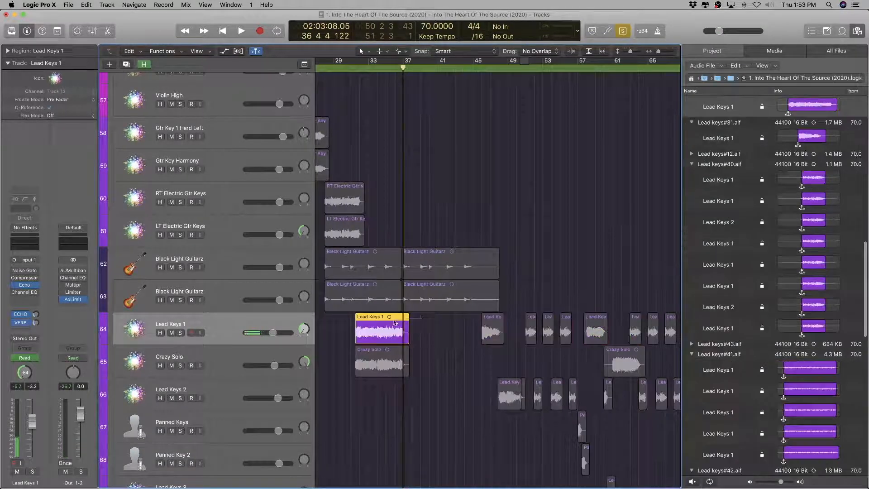
{"action": "scroll", "coordinate": [761, 309], "scroll_direction": "up", "scroll_amount": 15}
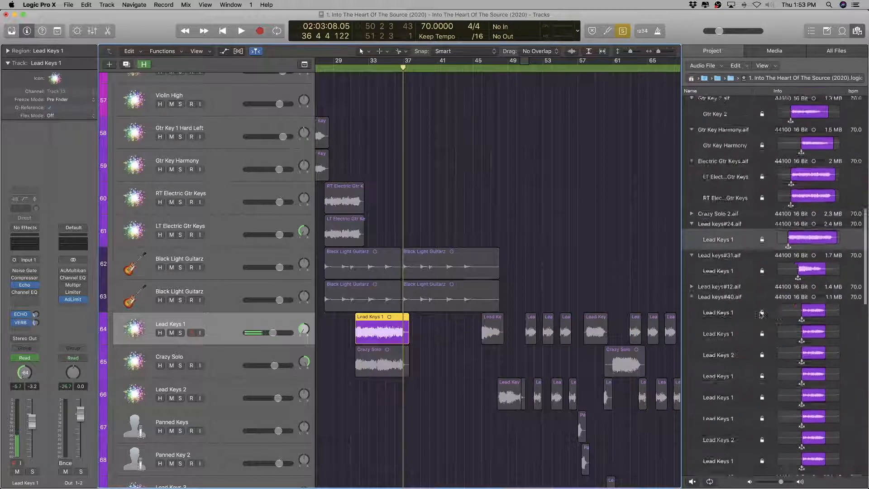
{"action": "scroll", "coordinate": [761, 315], "scroll_direction": "down", "scroll_amount": 6}
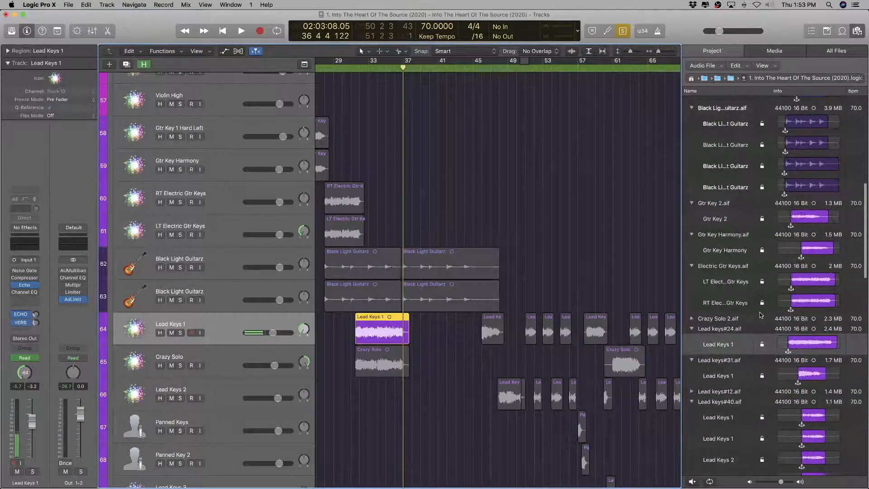
{"action": "double_click", "coordinate": [727, 330]}
{"action": "key", "text": "Right"}
{"action": "key", "text": "BackSpace"}
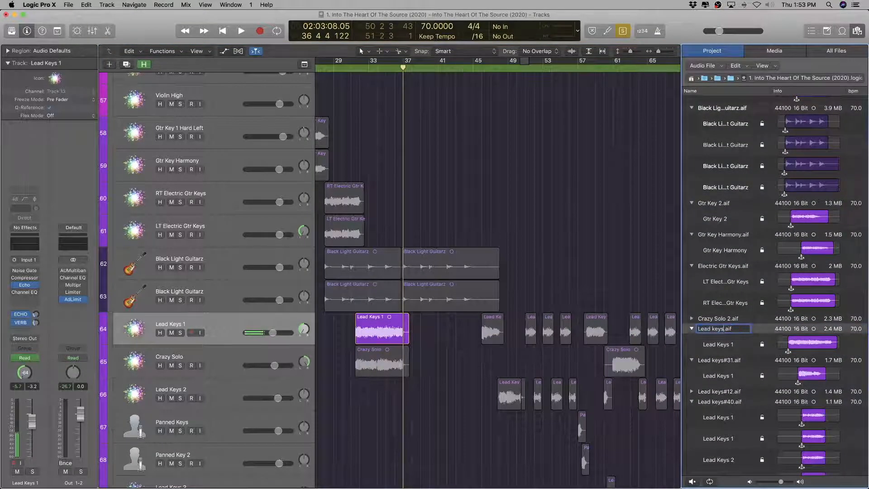
{"action": "key", "text": "Return"}
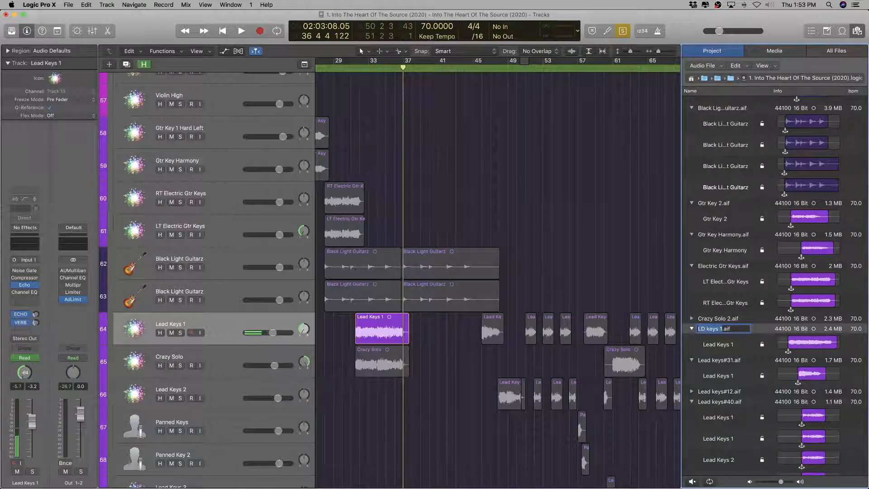
Step: Rename the region belonging to LD keys 1.aif as LD keys 1
{"action": "left_click", "coordinate": [704, 329]}
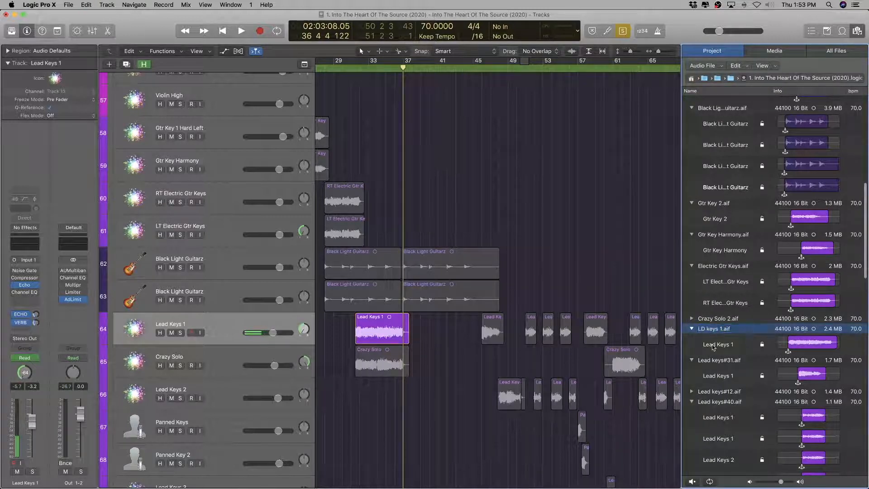
{"action": "double_click", "coordinate": [713, 346]}
{"action": "type", "text": "LD keys 1"}
{"action": "key", "text": "Return"}
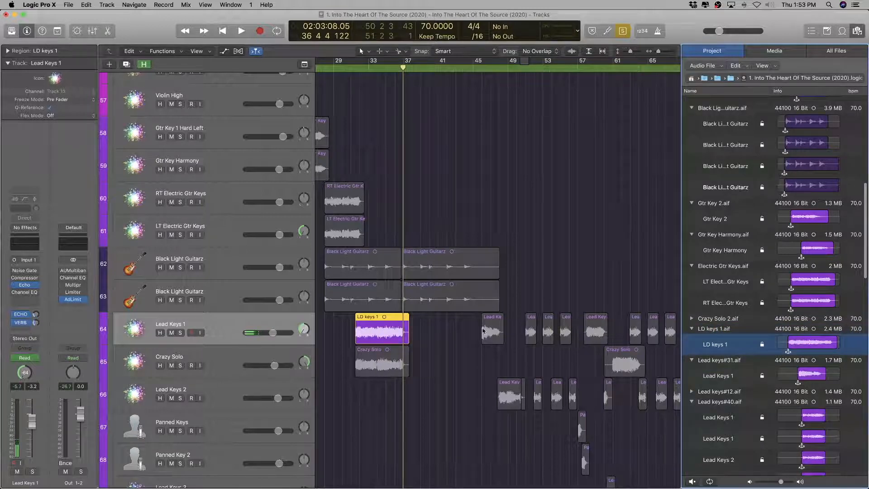
Step: Listen to the second region of the Lead Keys 1 track and rename its audio file Lead keys#31.aif as LD keys 2.aif
{"action": "left_click", "coordinate": [489, 328]}
{"action": "key", "text": "shift+space"}
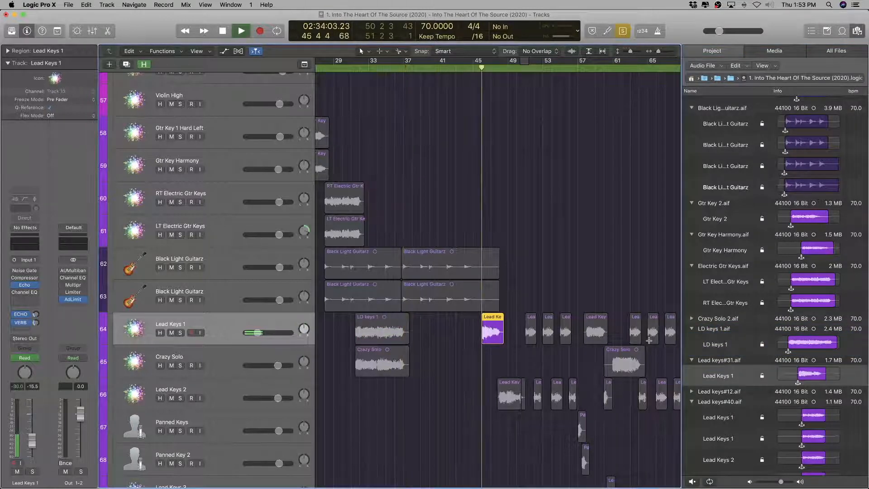
{"action": "key", "text": "space"}
{"action": "double_click", "coordinate": [722, 361]}
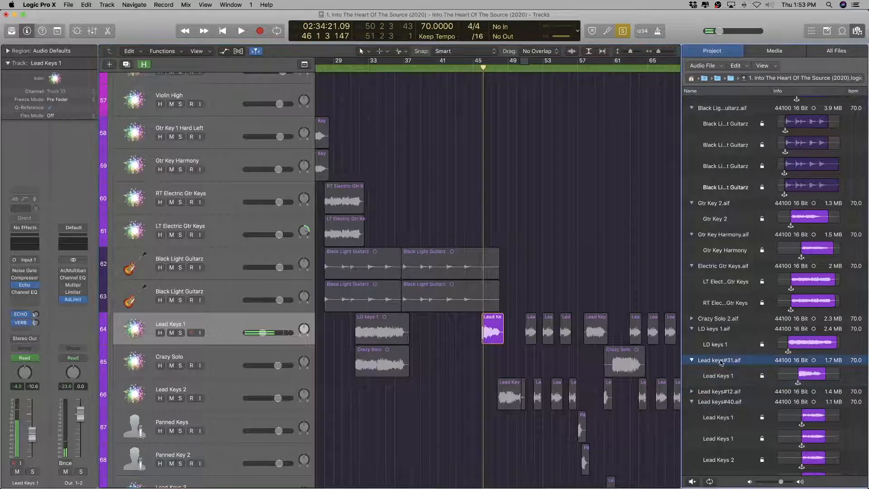
{"action": "type", "text": "LD keys 1"}
{"action": "key", "text": "Return"}
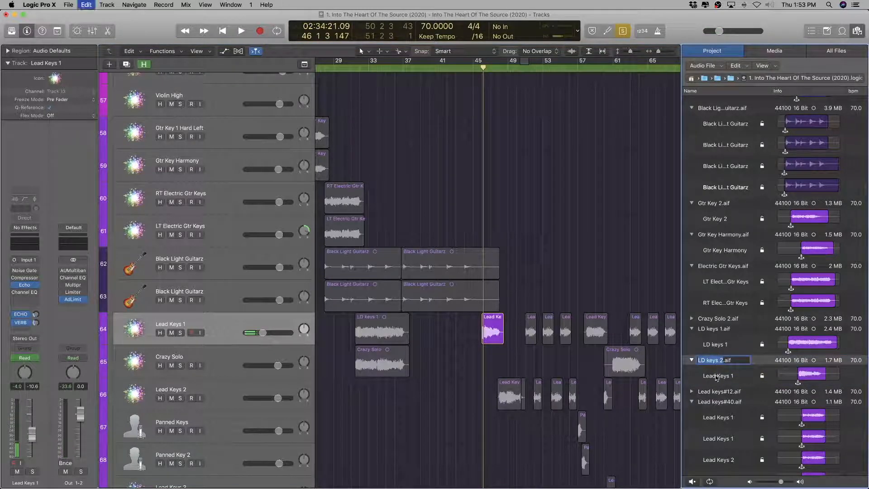
Step: Rename the region belonging to LD keys 2.aif as LD keys 2
{"action": "double_click", "coordinate": [718, 376]}
{"action": "type", "text": "LD keys 2"}
{"action": "key", "text": "Return"}
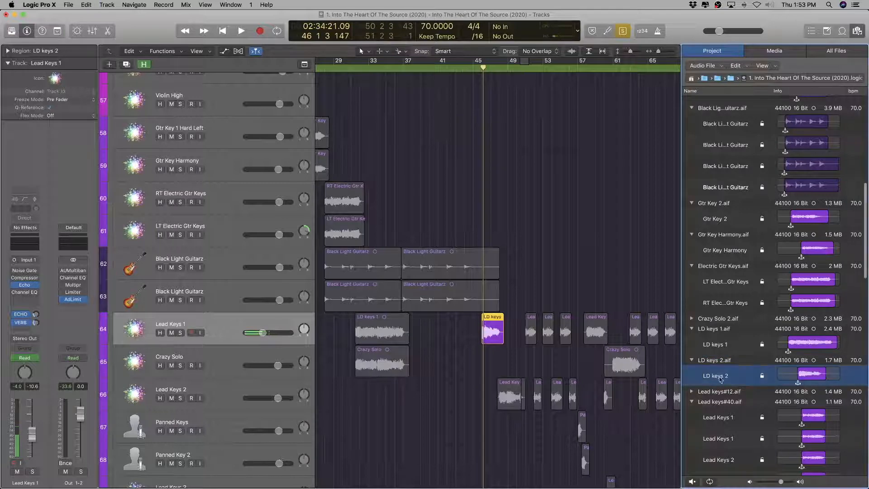
Step: Listen to the short Lead Keys 1 region at bar 51 and compare it with the neighbouring regions
{"action": "left_click", "coordinate": [530, 326]}
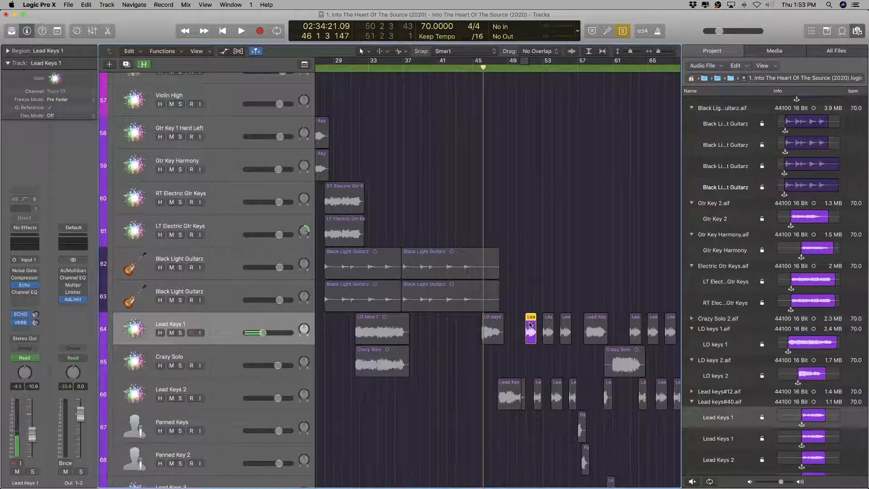
{"action": "key", "text": "shift+Return"}
{"action": "key", "text": "space"}
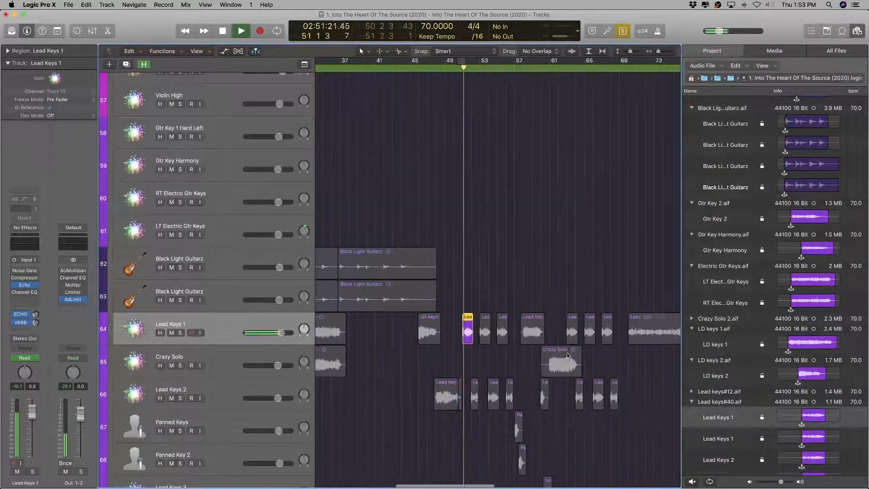
{"action": "scroll", "coordinate": [520, 350], "scroll_direction": "right", "scroll_amount": 3}
{"action": "scroll", "coordinate": [520, 349], "scroll_direction": "down", "scroll_amount": 1}
{"action": "scroll", "coordinate": [520, 350], "scroll_direction": "right", "scroll_amount": 2}
{"action": "scroll", "coordinate": [520, 349], "scroll_direction": "left", "scroll_amount": 2}
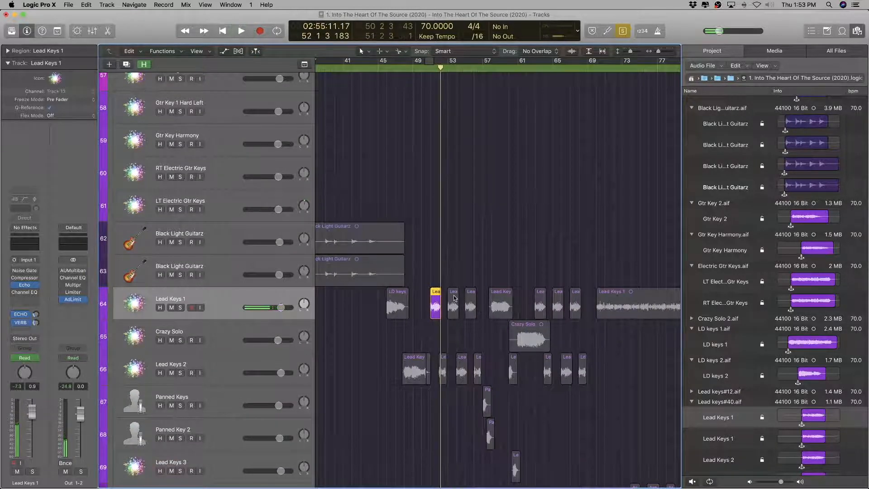
{"action": "scroll", "coordinate": [454, 298], "scroll_direction": "up", "scroll_amount": 5}
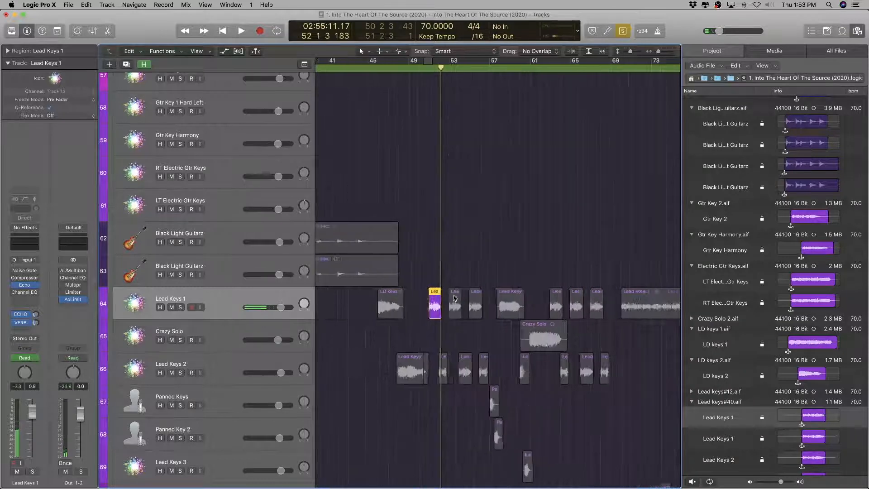
{"action": "scroll", "coordinate": [455, 298], "scroll_direction": "down", "scroll_amount": 1}
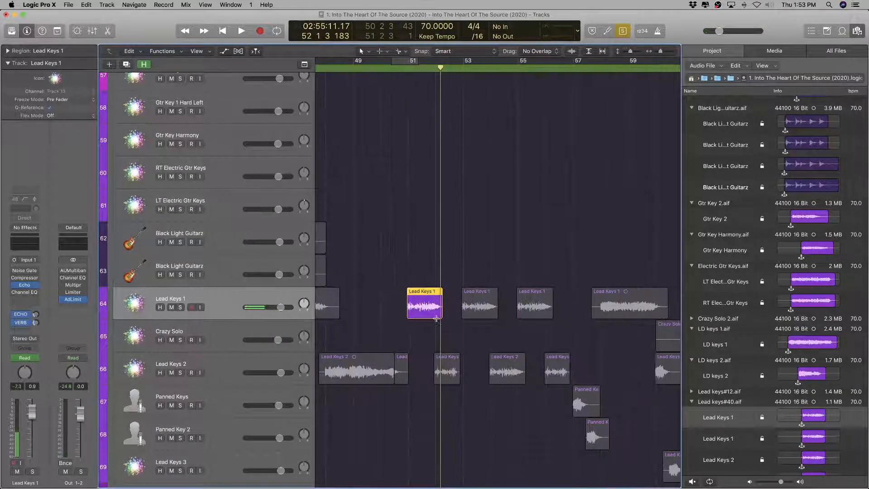
{"action": "scroll", "coordinate": [436, 318], "scroll_direction": "down", "scroll_amount": 5}
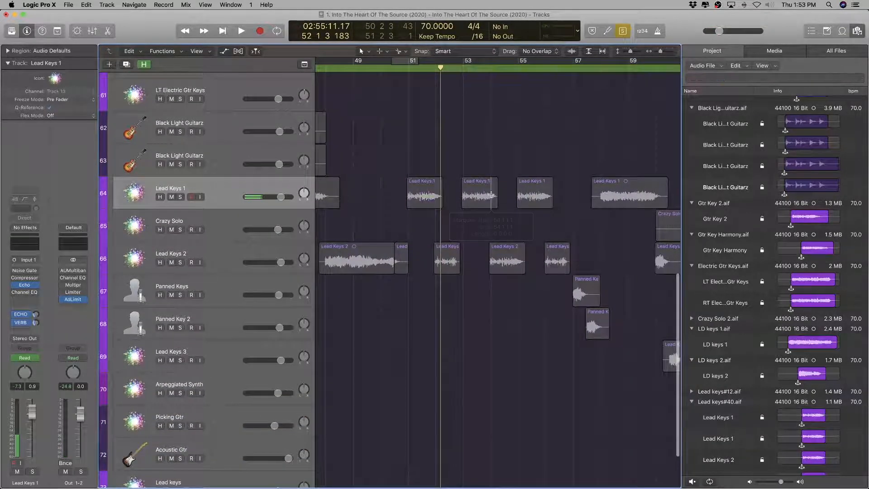
Step: Listen to the two short Lead Keys 1 regions at bars 53 and 55
{"action": "left_click", "coordinate": [485, 187]}
{"action": "key", "text": "shift+space"}
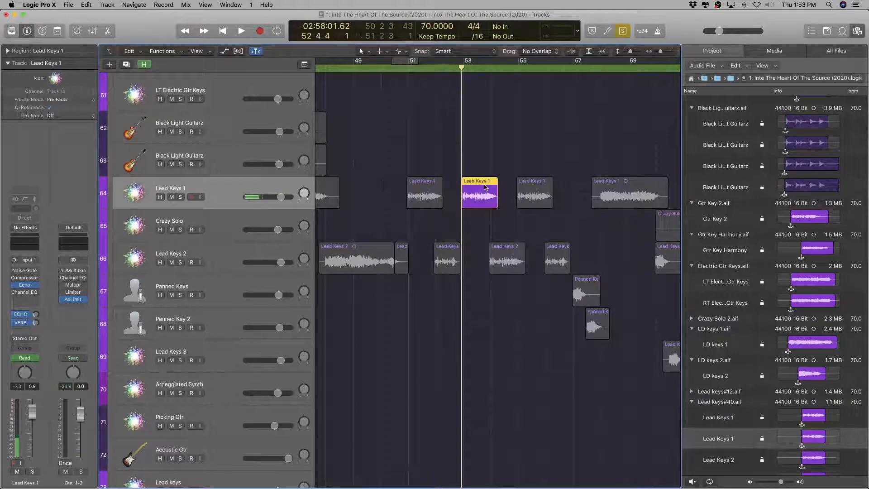
{"action": "left_click", "coordinate": [534, 186]}
{"action": "key", "text": "shift+space"}
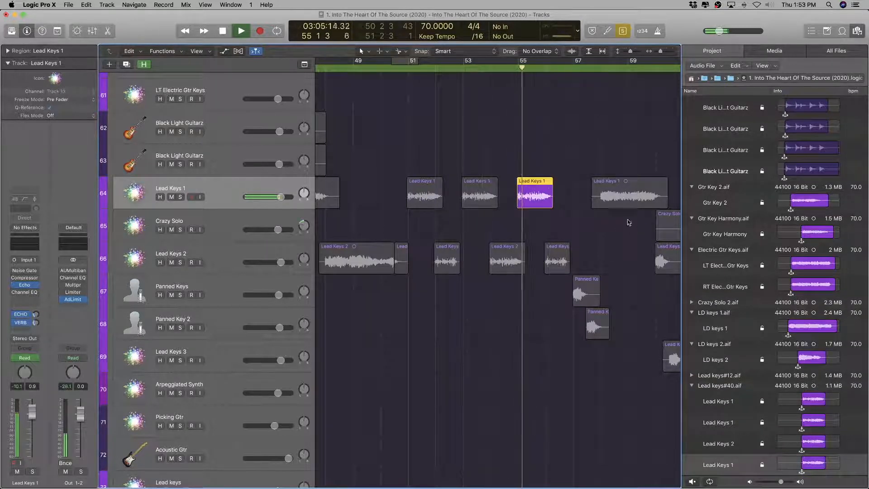
{"action": "key", "text": "space"}
{"action": "scroll", "coordinate": [712, 375], "scroll_direction": "down", "scroll_amount": 3}
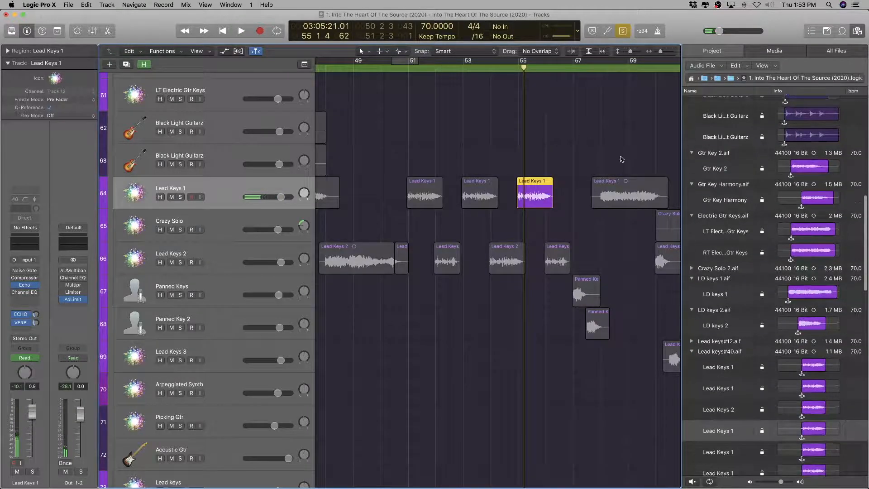
Step: Check which audio files the short Lead Keys 1 and Lead Keys 2 regions between bars 51 and 57 belong to
{"action": "left_click", "coordinate": [626, 185]}
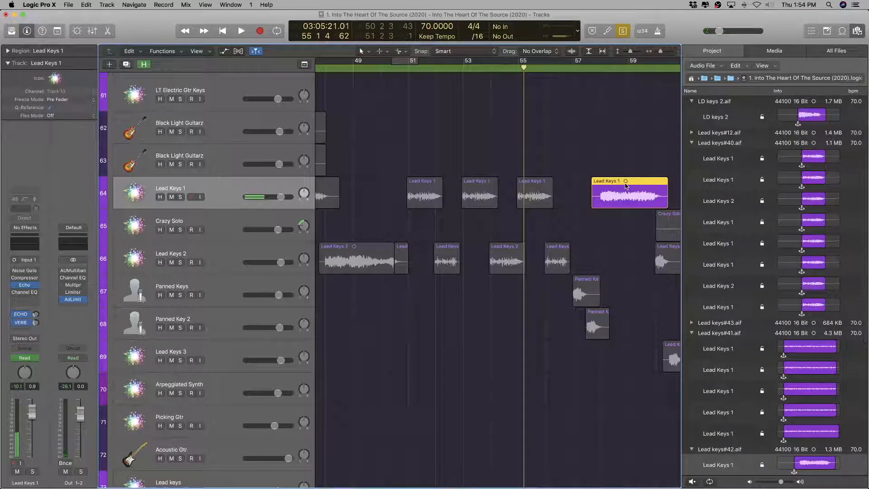
{"action": "left_click_drag", "start_coordinate": [558, 182], "coordinate": [382, 178]}
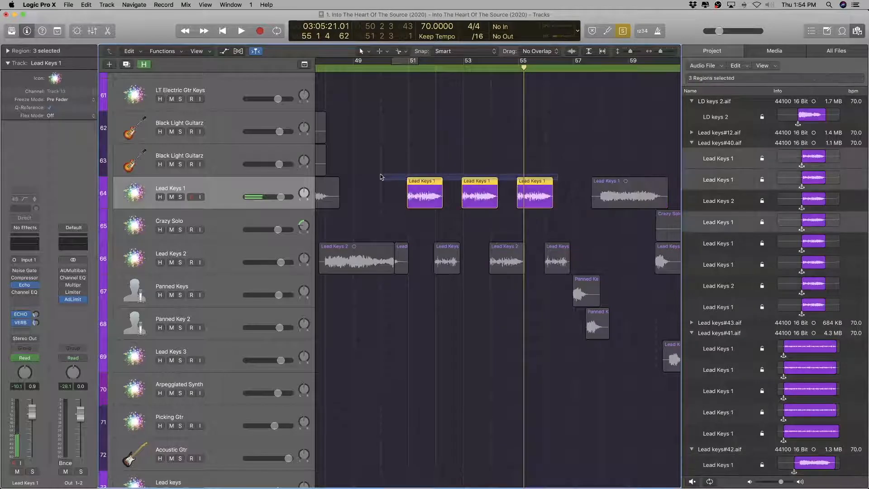
{"action": "scroll", "coordinate": [738, 249], "scroll_direction": "up", "scroll_amount": 3}
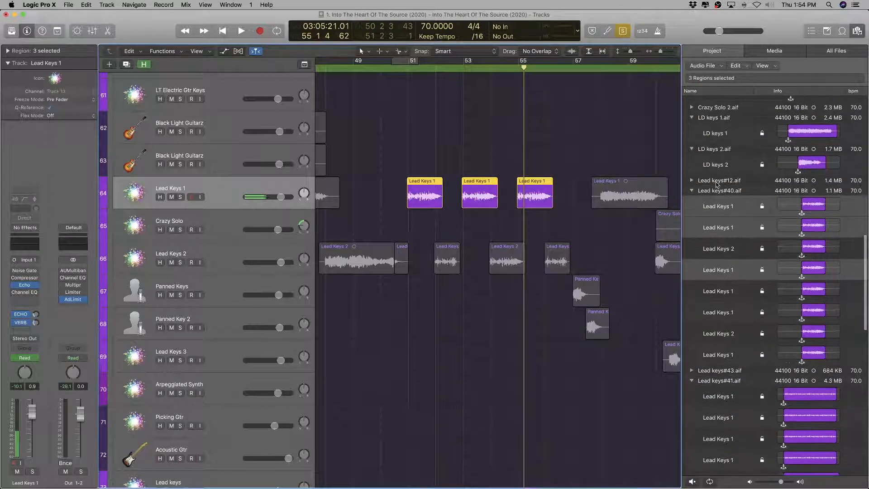
{"action": "left_click", "coordinate": [451, 250]}
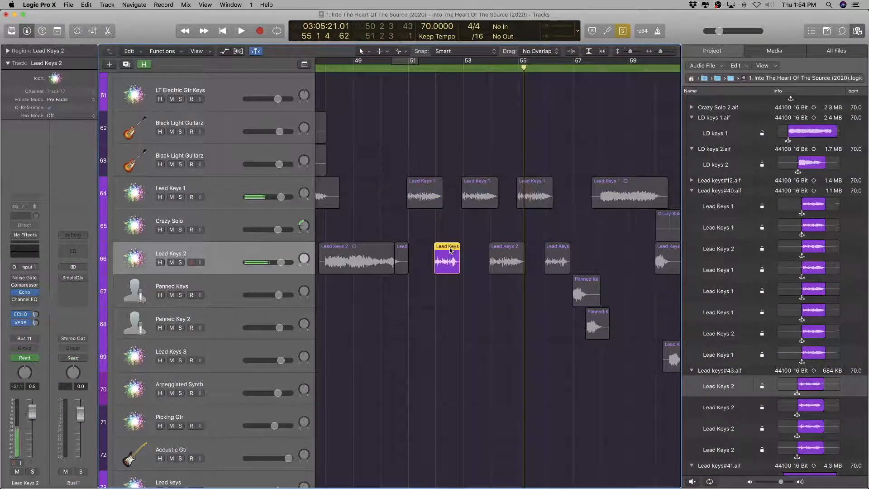
{"action": "left_click", "coordinate": [494, 252]}
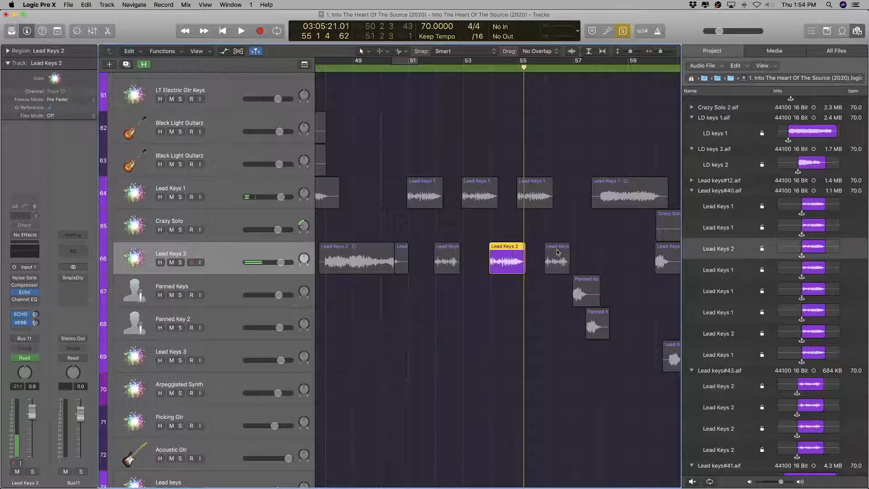
{"action": "left_click", "coordinate": [558, 253]}
{"action": "left_click", "coordinate": [516, 255]}
{"action": "left_click_drag", "start_coordinate": [561, 197], "coordinate": [399, 193]}
{"action": "left_click", "coordinate": [501, 256], "text": "shift"}
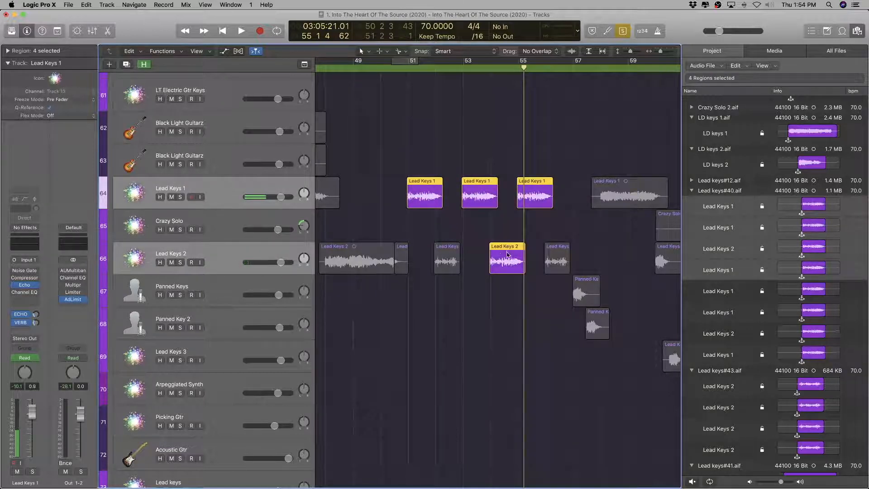
Step: Listen to the arrangement around bar 54 and the short Lead Keys 2 region at bar 52
{"action": "scroll", "coordinate": [506, 254], "scroll_direction": "right", "scroll_amount": 1}
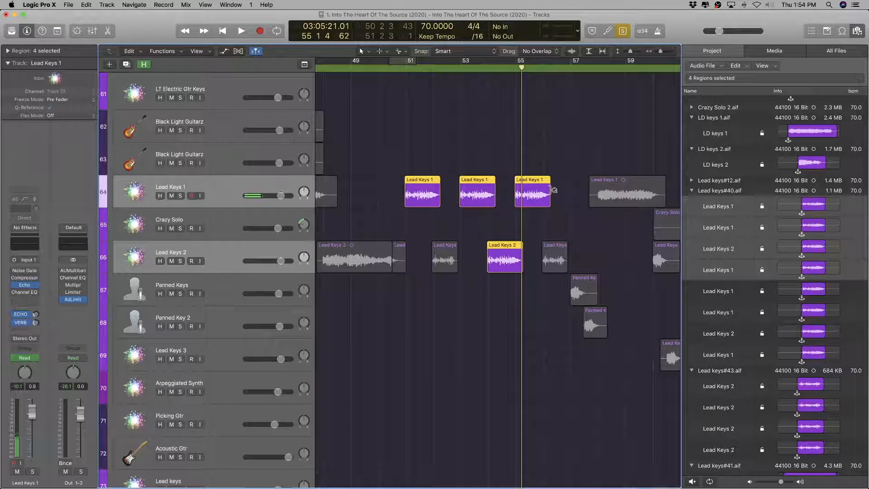
{"action": "left_click", "coordinate": [484, 64]}
{"action": "key", "text": "space"}
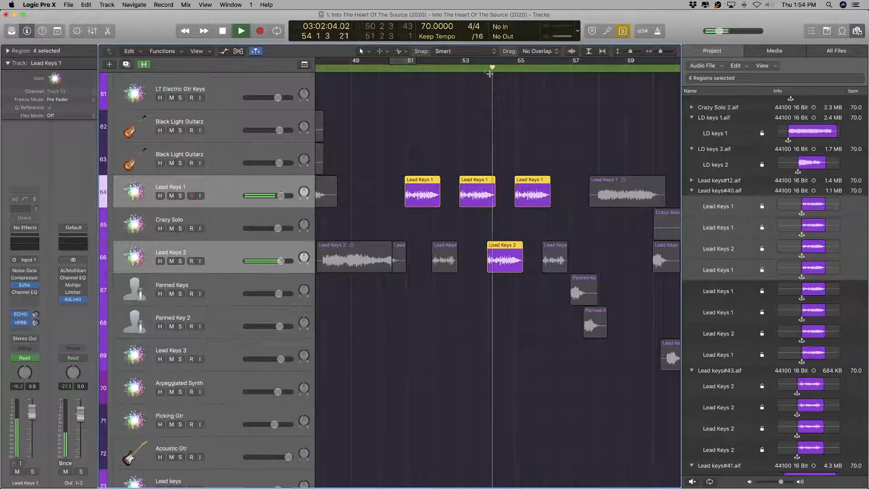
{"action": "key", "text": "space"}
{"action": "left_click", "coordinate": [443, 248]}
{"action": "key", "text": "shift+space"}
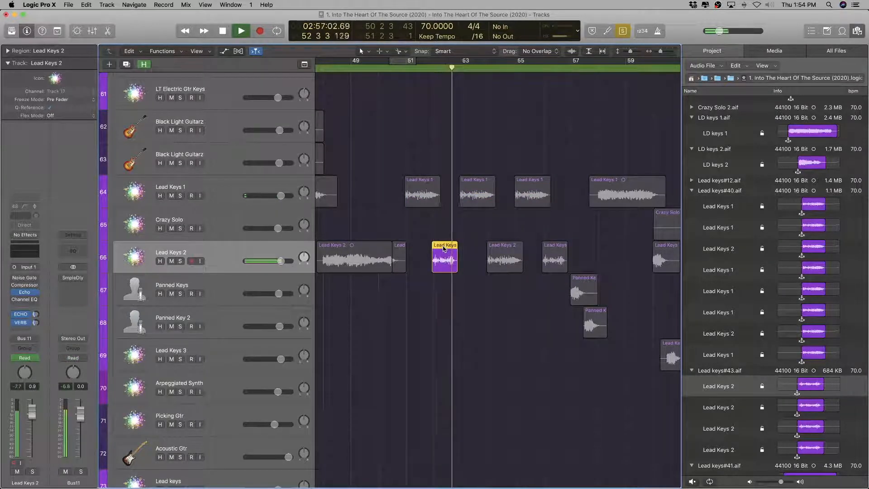
{"action": "key", "text": "space"}
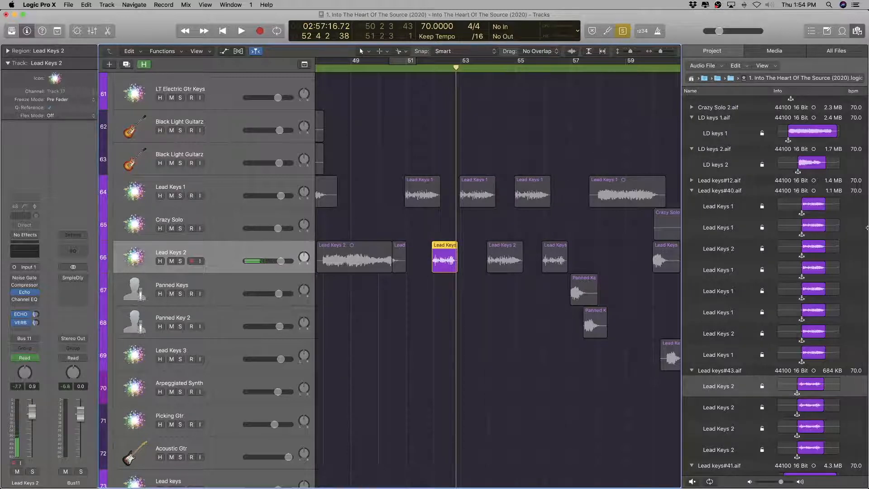
Step: Rename the audio file Lead keys#40.aif as PL keys 1.aif
{"action": "left_click", "coordinate": [718, 191]}
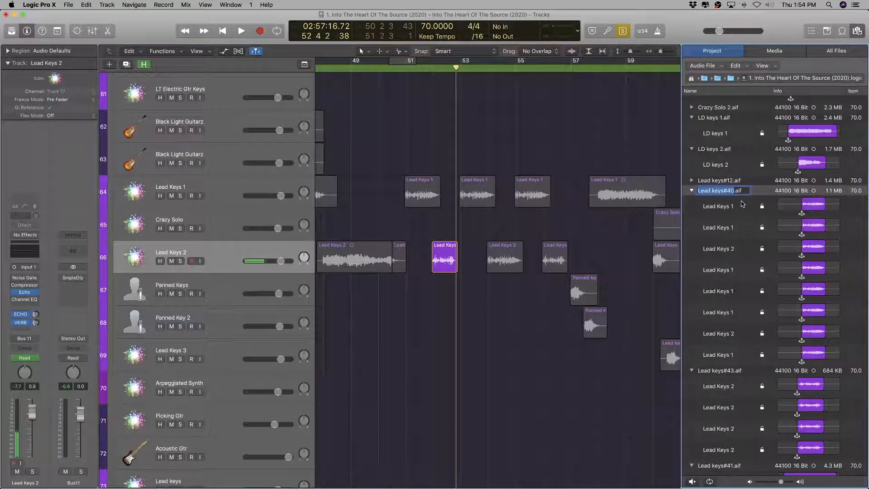
{"action": "type", "text": "LD keys 2"}
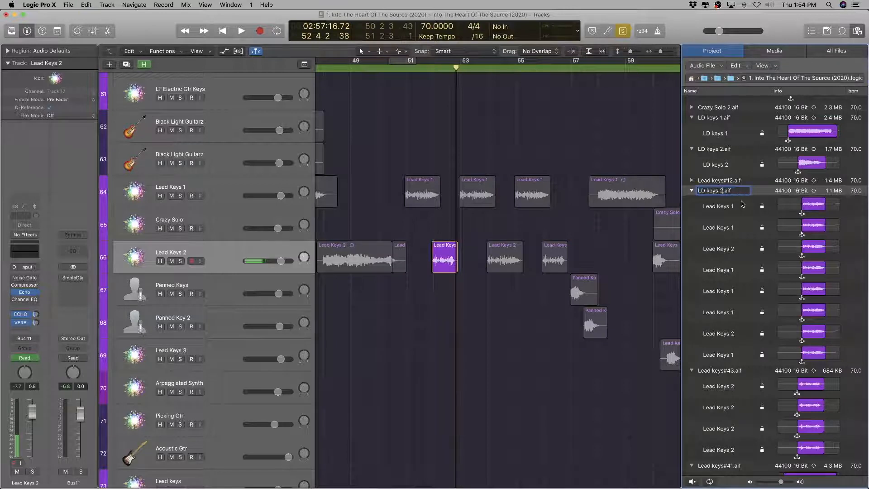
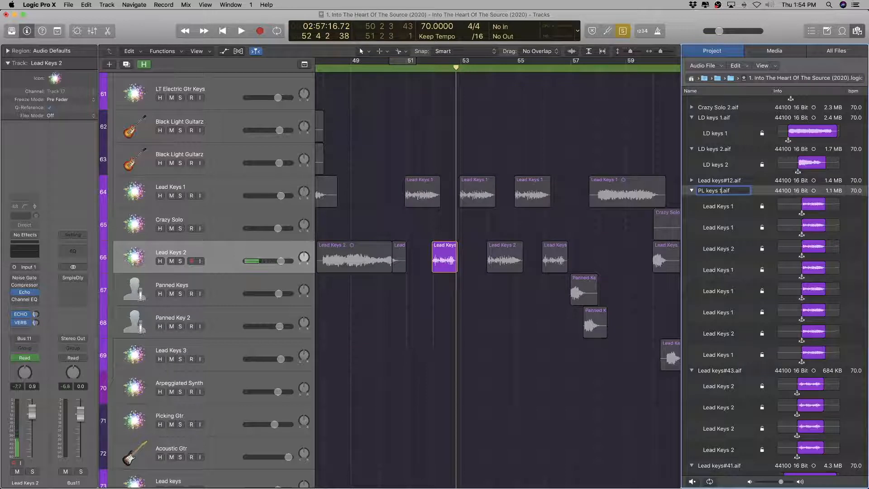
{"action": "key", "text": "Return"}
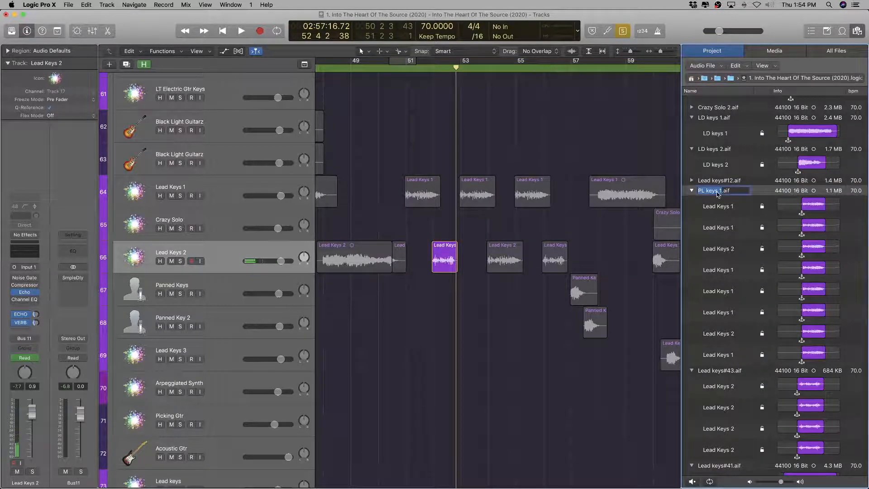
Step: Check which arrangement regions correspond to the entries listed under PL keys 1.aif
{"action": "left_click", "coordinate": [718, 207]}
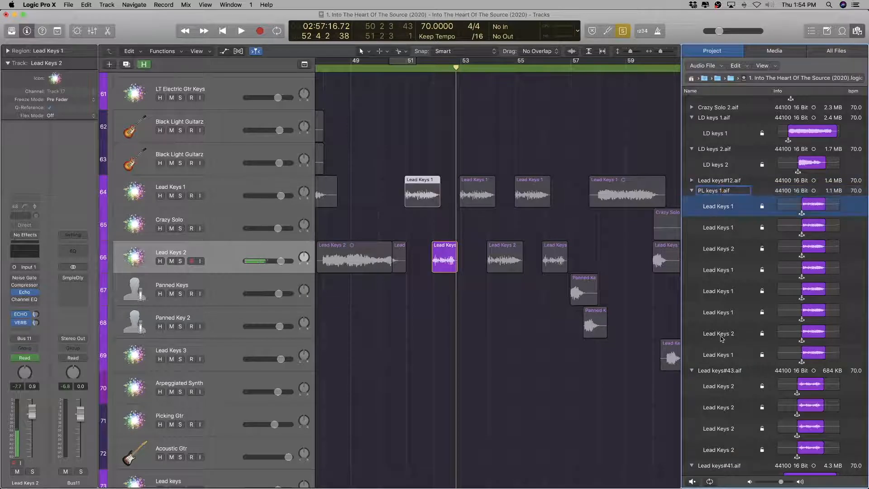
{"action": "key", "text": "Down"}
{"action": "key", "text": "Down"}
{"action": "key", "text": "Down"}
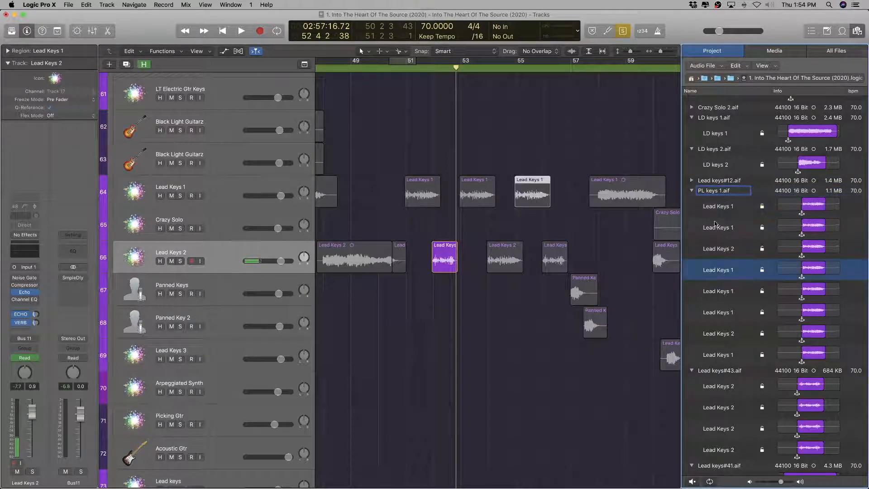
{"action": "left_click", "coordinate": [767, 182]}
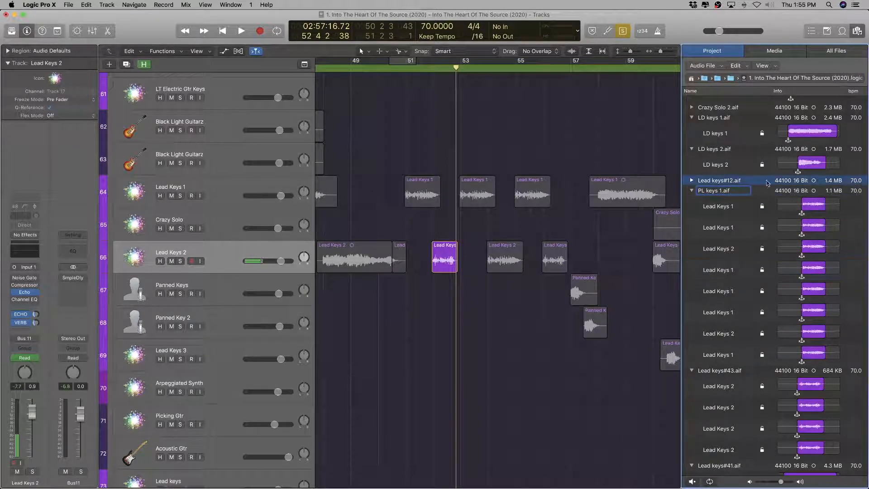
{"action": "left_click", "coordinate": [729, 193]}
{"action": "key", "text": "Return"}
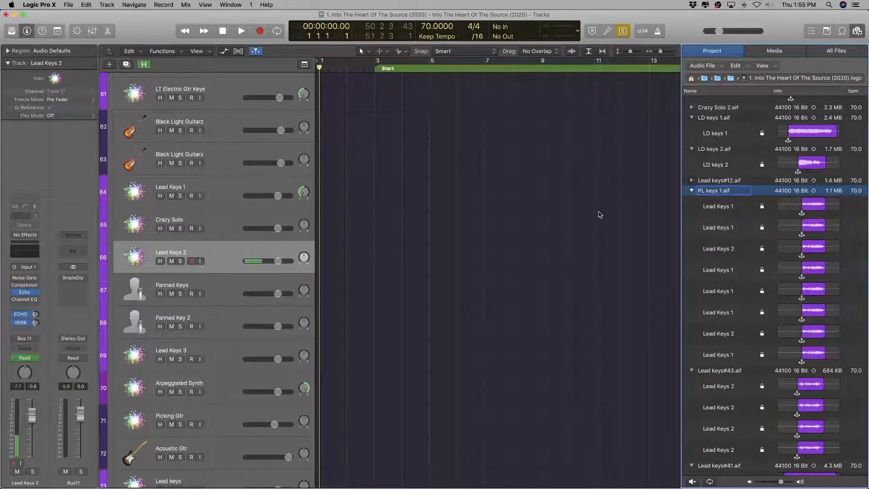
{"action": "left_click", "coordinate": [600, 214]}
{"action": "scroll", "coordinate": [607, 213], "scroll_direction": "right", "scroll_amount": 5}
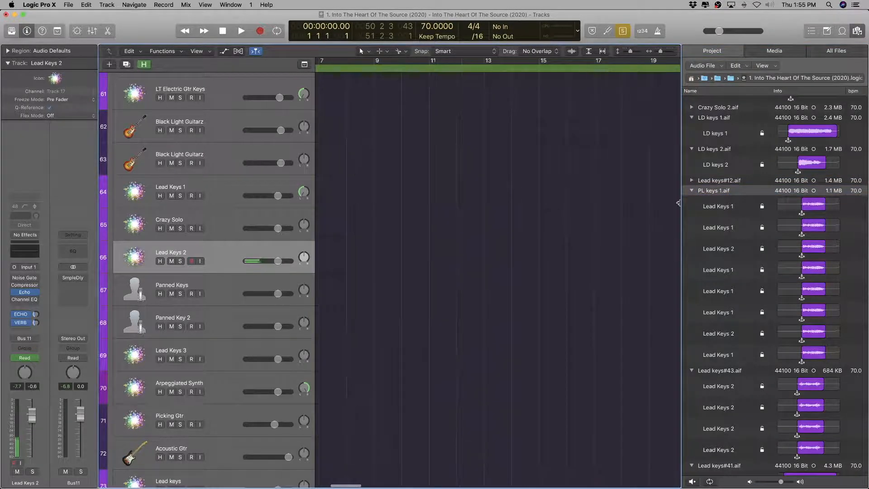
Step: Select PL keys 1.aif with its eight regions and look for a command that renames them all together
{"action": "left_click", "coordinate": [721, 356], "text": "shift"}
{"action": "right_click", "coordinate": [720, 193]}
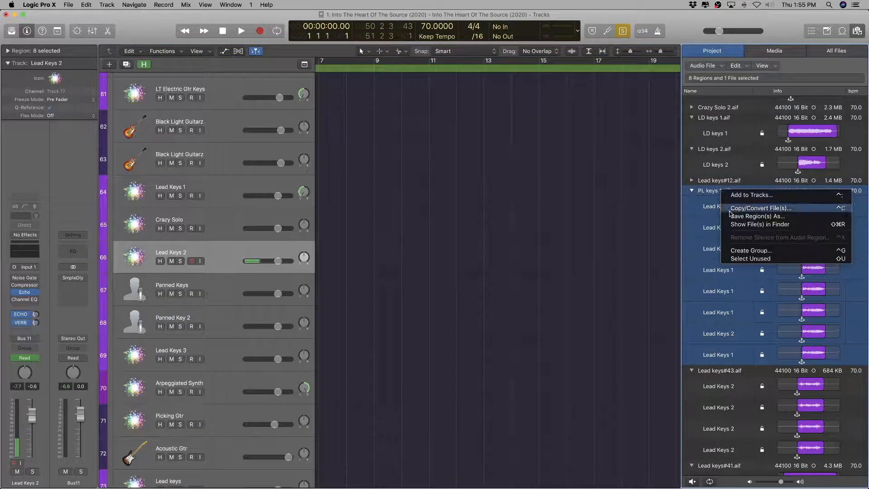
{"action": "left_click", "coordinate": [728, 91]}
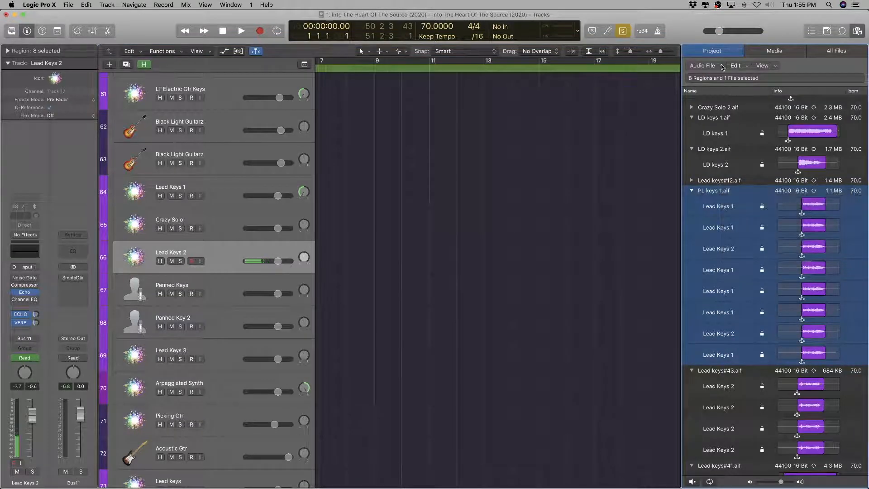
{"action": "left_click", "coordinate": [732, 67]}
{"action": "left_click", "coordinate": [700, 65]}
{"action": "left_click", "coordinate": [700, 64]}
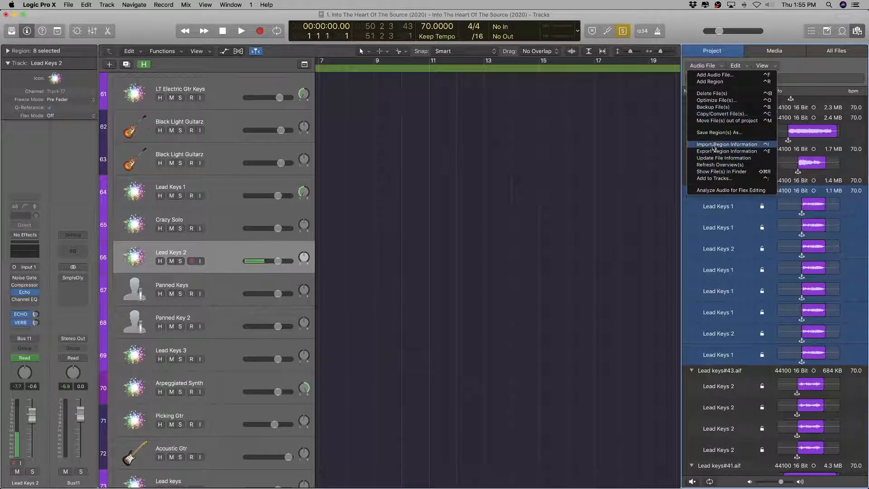
{"action": "left_click", "coordinate": [734, 66]}
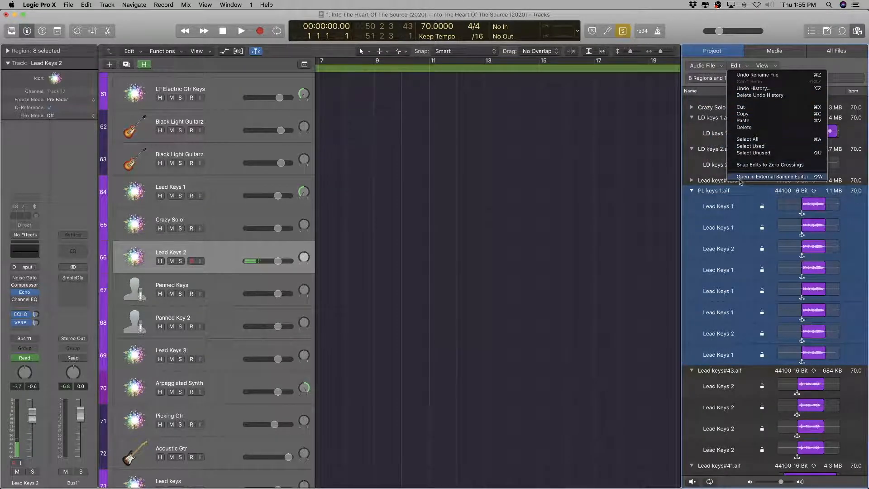
{"action": "left_click", "coordinate": [713, 195]}
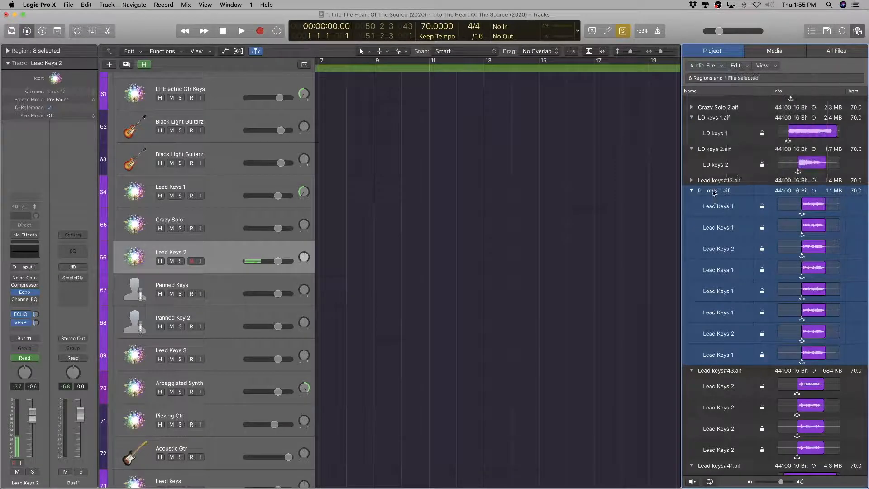
Step: Rename the first region under PL keys 1.aif as PL keys 1
{"action": "double_click", "coordinate": [714, 191]}
{"action": "key", "text": "Return"}
{"action": "key", "text": "Down"}
{"action": "key", "text": "Up"}
{"action": "key", "text": "Up"}
{"action": "key", "text": "Up"}
{"action": "key", "text": "Up"}
{"action": "key", "text": "Up"}
{"action": "key", "text": "Up"}
{"action": "key", "text": "Up"}
{"action": "key", "text": "Up"}
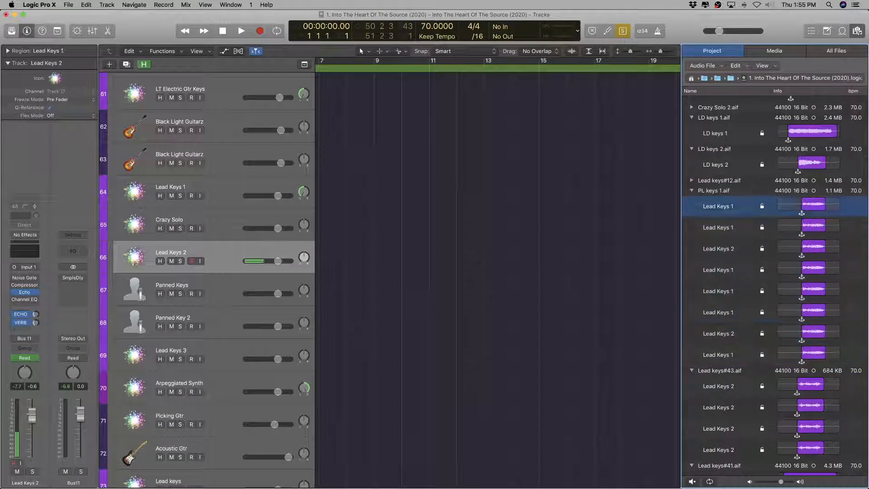
{"action": "key", "text": "Return"}
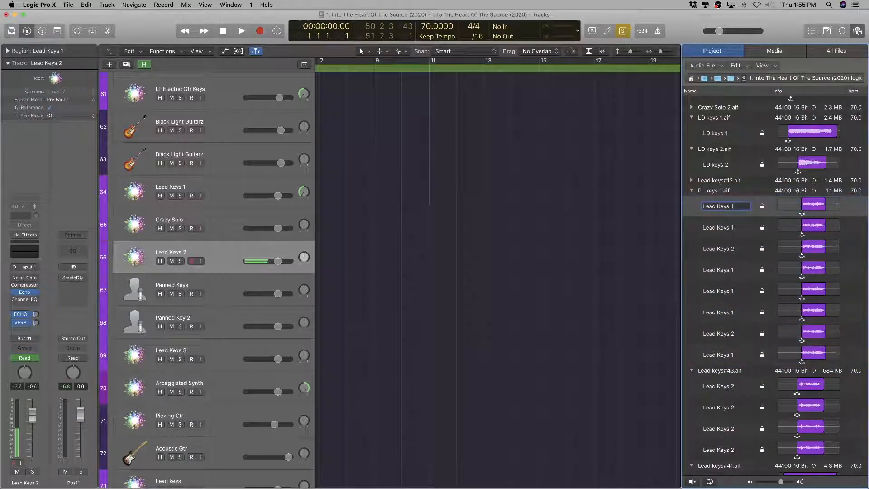
{"action": "key", "text": "super+a"}
{"action": "type", "text": "PL keys 1"}
{"action": "key", "text": "Return"}
Step: Rename the second and third regions under PL keys 1.aif as PL keys 1
{"action": "key", "text": "Down"}
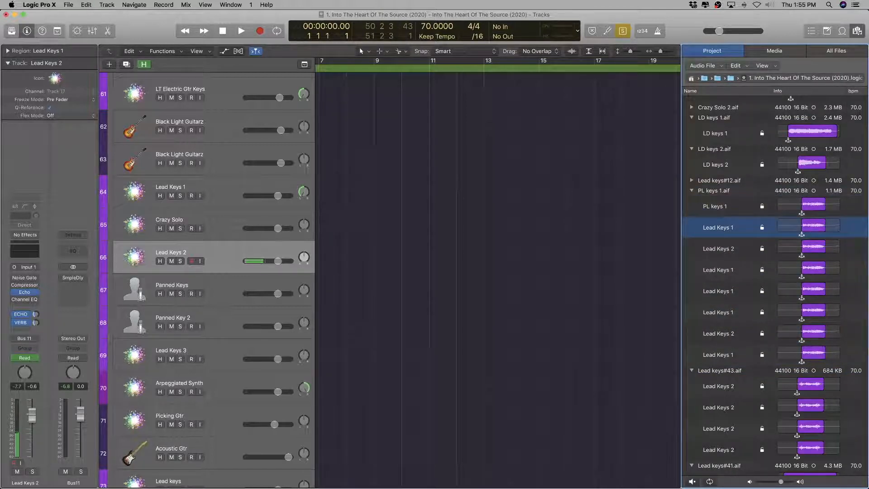
{"action": "key", "text": "Return"}
{"action": "key", "text": "super+a"}
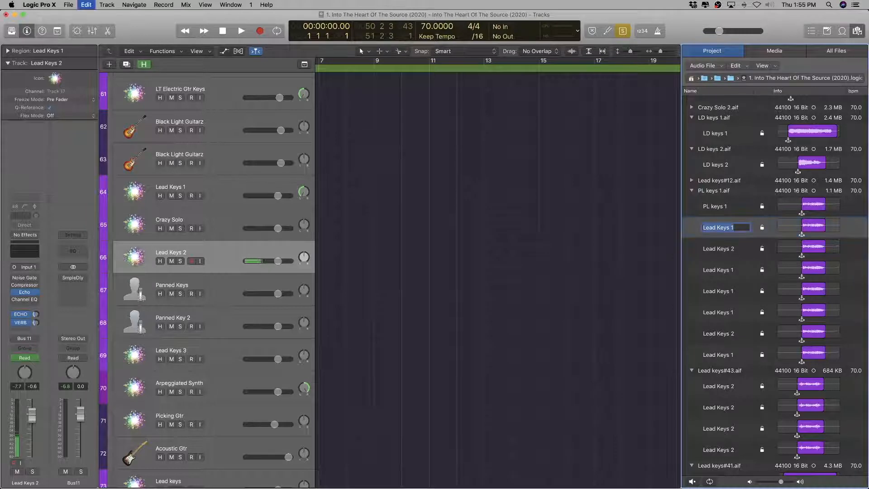
{"action": "type", "text": "PL keys 1"}
{"action": "key", "text": "Return"}
{"action": "key", "text": "Down"}
{"action": "key", "text": "Return"}
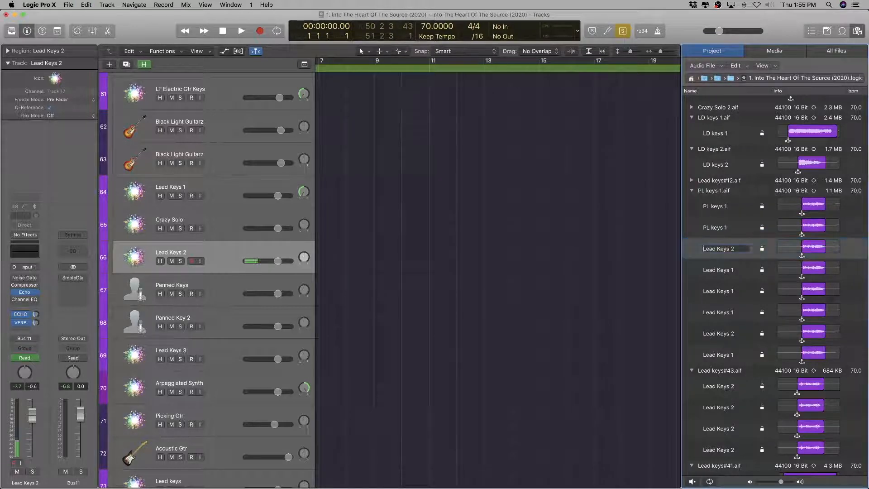
{"action": "key", "text": "super+a"}
{"action": "key", "text": "Return"}
Step: Rename the fourth and fifth regions under PL keys 1.aif as PL keys 1
{"action": "key", "text": "Down"}
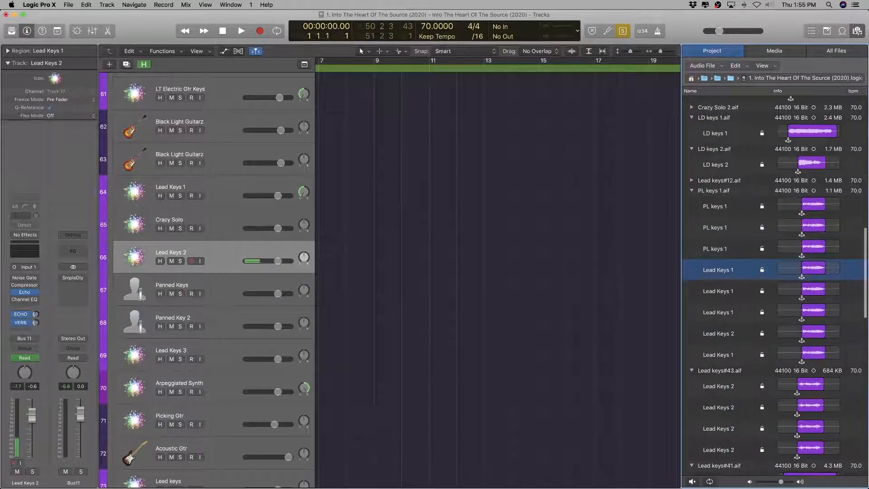
{"action": "key", "text": "Return"}
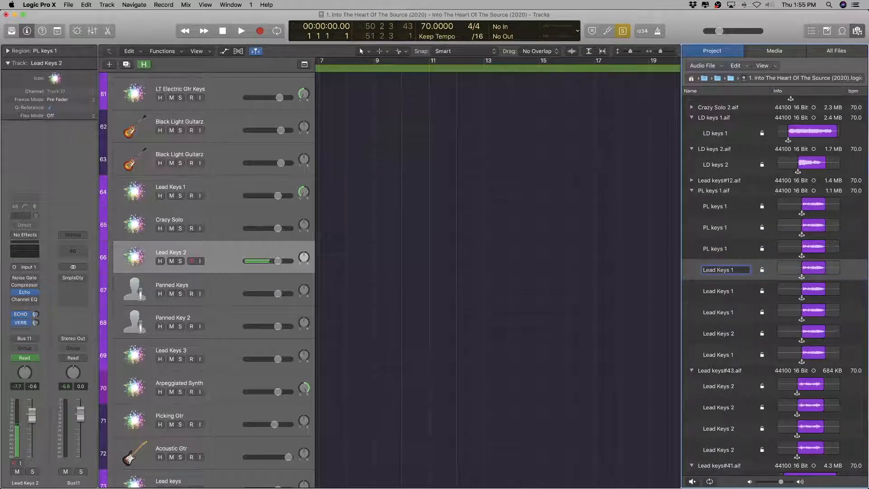
{"action": "type", "text": "PL keys 1"}
{"action": "key", "text": "Return"}
{"action": "key", "text": "Down"}
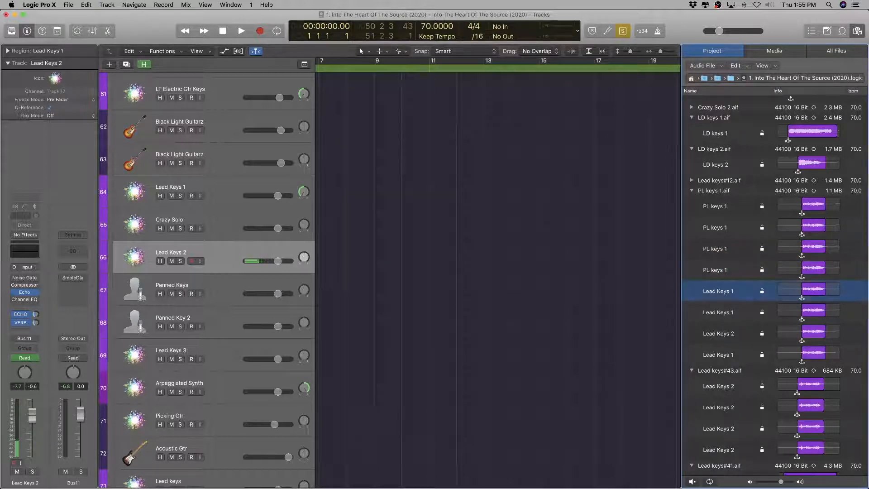
{"action": "key", "text": "Return"}
{"action": "key", "text": "super+a"}
{"action": "type", "text": "PL keys 1"}
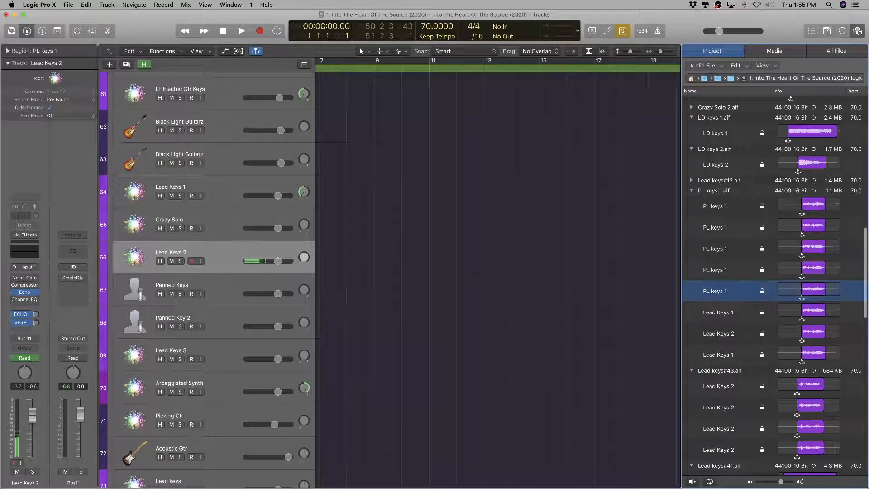
{"action": "key", "text": "Return"}
Step: Rename the sixth and seventh regions under PL keys 1.aif as PL keys 1
{"action": "key", "text": "Down"}
{"action": "key", "text": "Return"}
{"action": "key", "text": "super+a"}
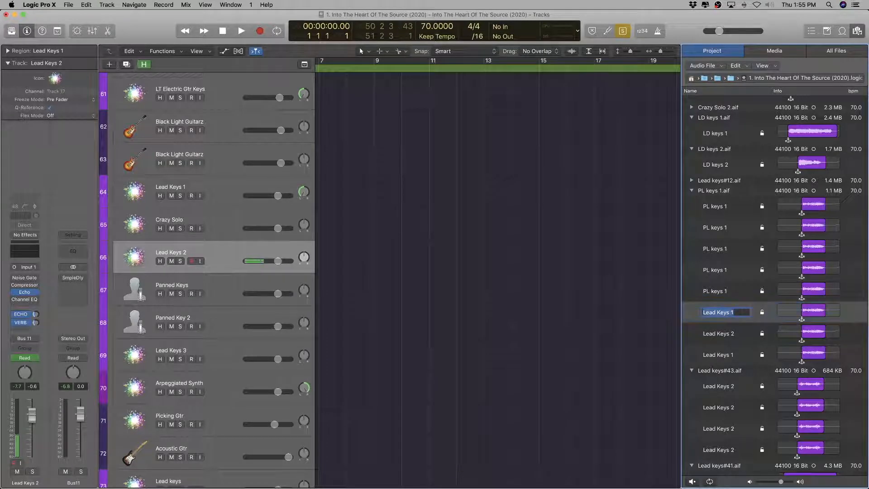
{"action": "type", "text": "PL keys 1"}
{"action": "key", "text": "Return"}
{"action": "key", "text": "Down"}
{"action": "key", "text": "Return"}
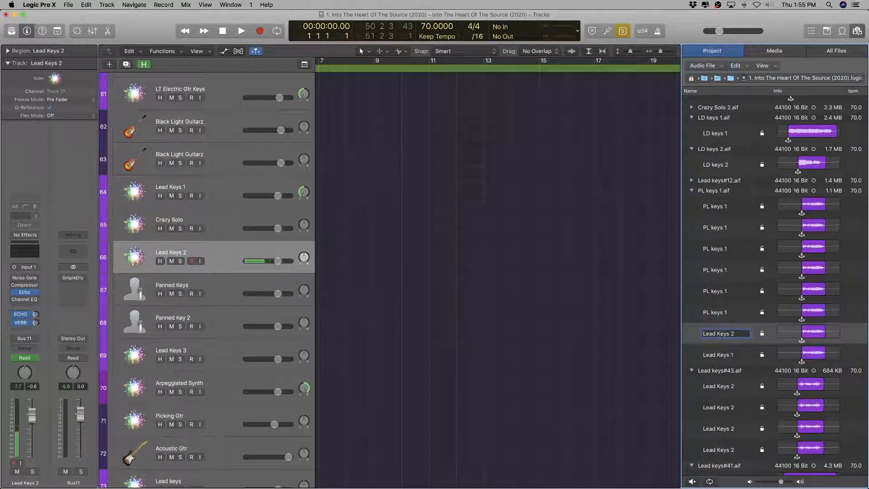
{"action": "key", "text": "super+a"}
{"action": "type", "text": "PL keys 1"}
{"action": "key", "text": "Return"}
Step: Rename the eighth and last region under PL keys 1.aif as PL keys 1
{"action": "key", "text": "Down"}
{"action": "key", "text": "Return"}
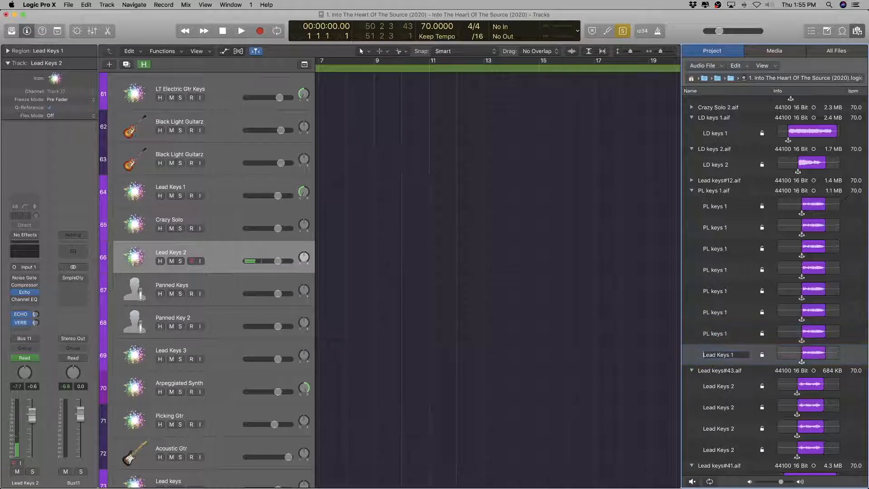
{"action": "key", "text": "super+a"}
{"action": "type", "text": "PL keys 1"}
{"action": "key", "text": "Return"}
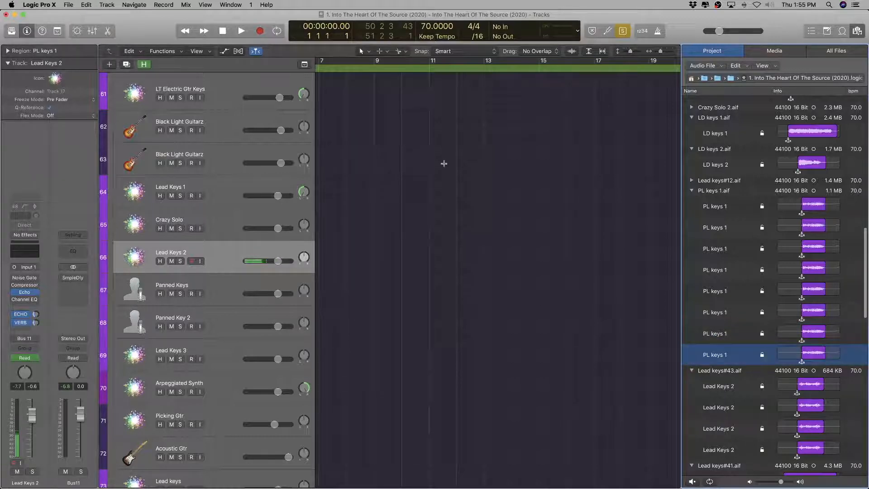
Step: Add a new track with duplicate settings directly below the Lead Keys 1 track
{"action": "scroll", "coordinate": [442, 217], "scroll_direction": "down", "scroll_amount": 10}
{"action": "scroll", "coordinate": [442, 218], "scroll_direction": "right", "scroll_amount": 4}
{"action": "scroll", "coordinate": [442, 217], "scroll_direction": "up", "scroll_amount": 5}
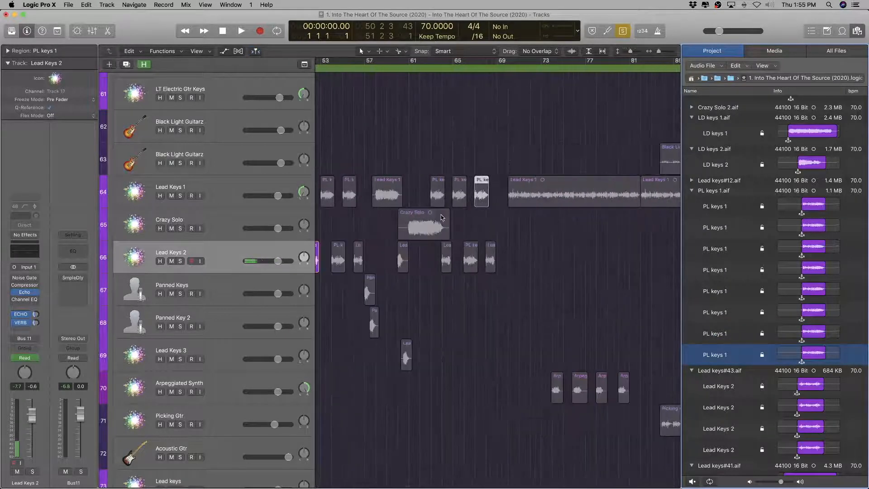
{"action": "scroll", "coordinate": [442, 218], "scroll_direction": "left", "scroll_amount": 5}
{"action": "scroll", "coordinate": [442, 219], "scroll_direction": "up", "scroll_amount": 5}
{"action": "scroll", "coordinate": [443, 221], "scroll_direction": "left", "scroll_amount": 5}
{"action": "scroll", "coordinate": [443, 221], "scroll_direction": "down", "scroll_amount": 2}
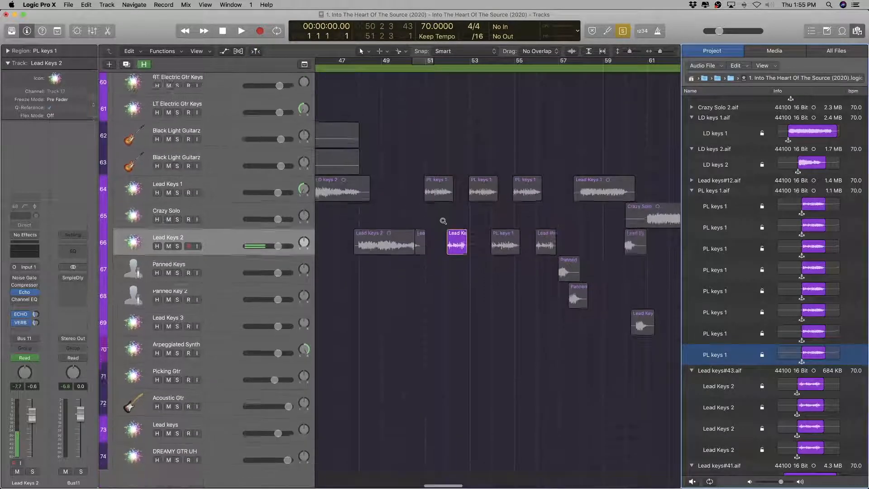
{"action": "scroll", "coordinate": [442, 221], "scroll_direction": "up", "scroll_amount": 4}
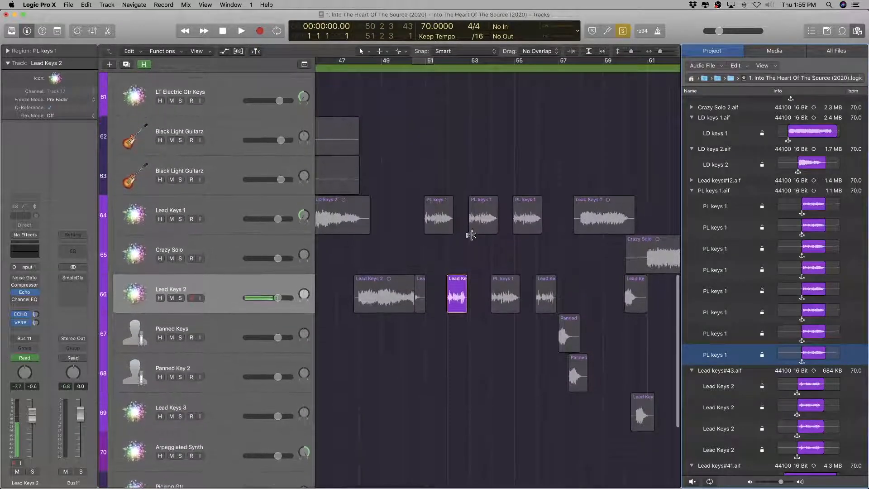
{"action": "scroll", "coordinate": [455, 259], "scroll_direction": "up", "scroll_amount": 3}
{"action": "scroll", "coordinate": [455, 260], "scroll_direction": "right", "scroll_amount": 2}
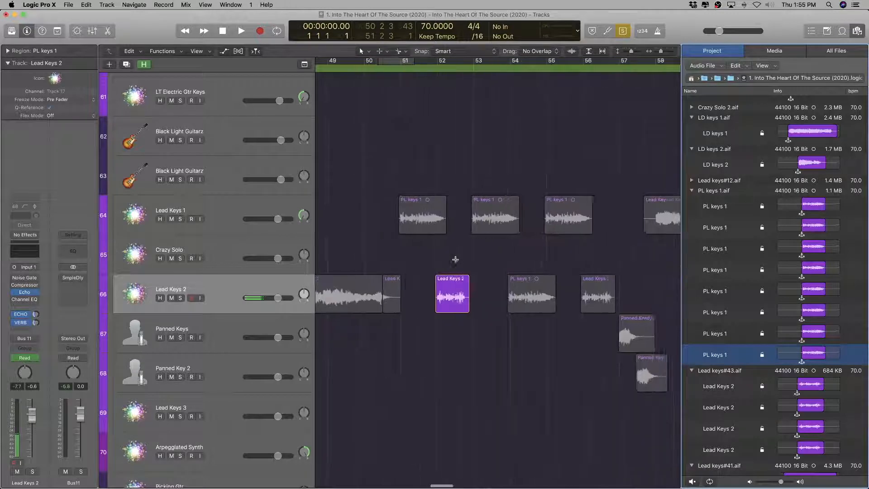
{"action": "scroll", "coordinate": [454, 260], "scroll_direction": "right", "scroll_amount": 2}
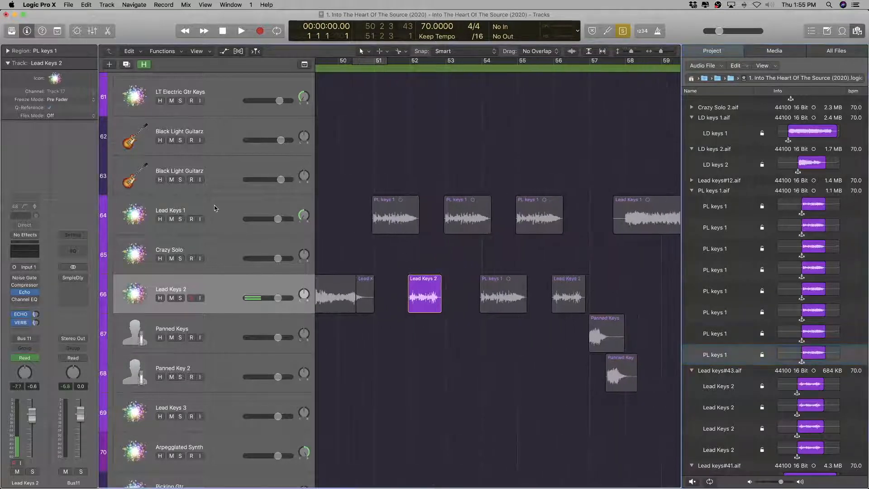
{"action": "left_click", "coordinate": [215, 208]}
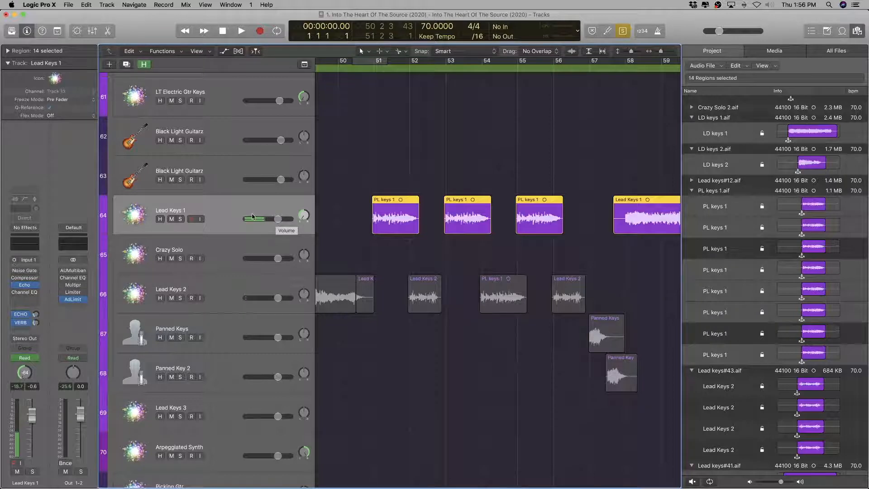
{"action": "key", "text": "super+d"}
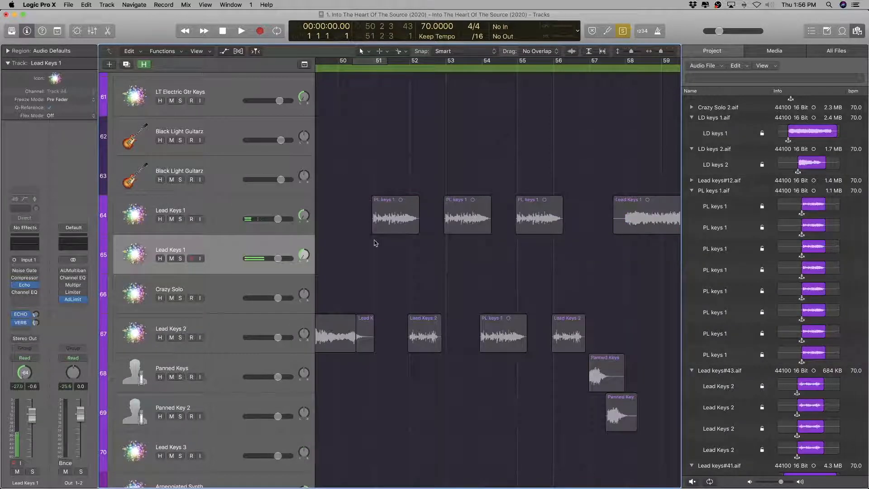
Step: Move the three PL keys 1 regions between bars 51 and 56 from Lead Keys 1 to the duplicate track, including their track automation
{"action": "left_click_drag", "start_coordinate": [374, 243], "coordinate": [506, 240]}
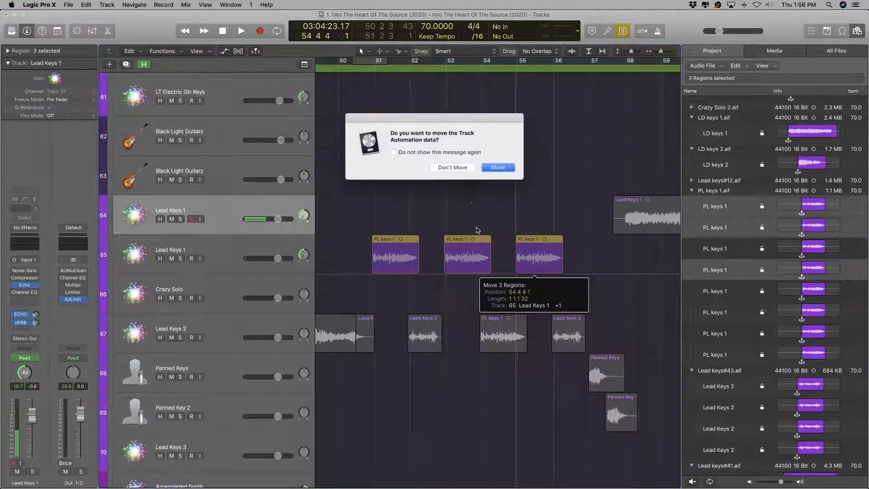
{"action": "left_click", "coordinate": [491, 170]}
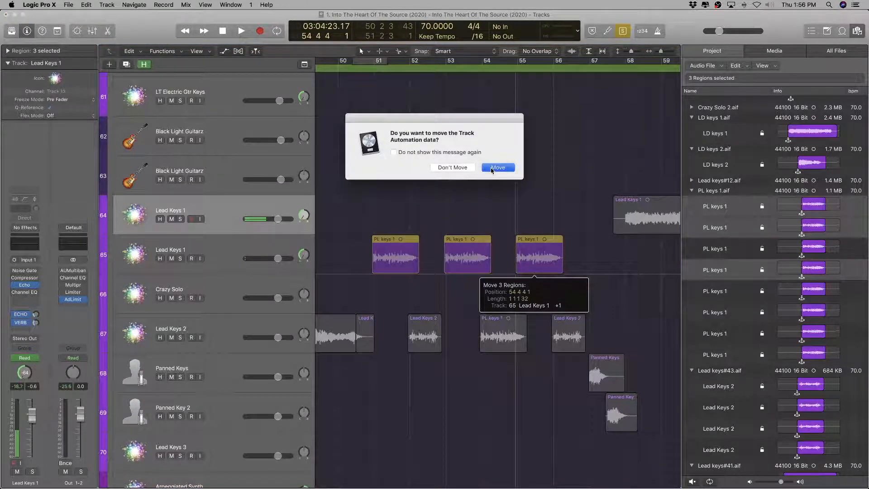
{"action": "key", "text": "super+Left"}
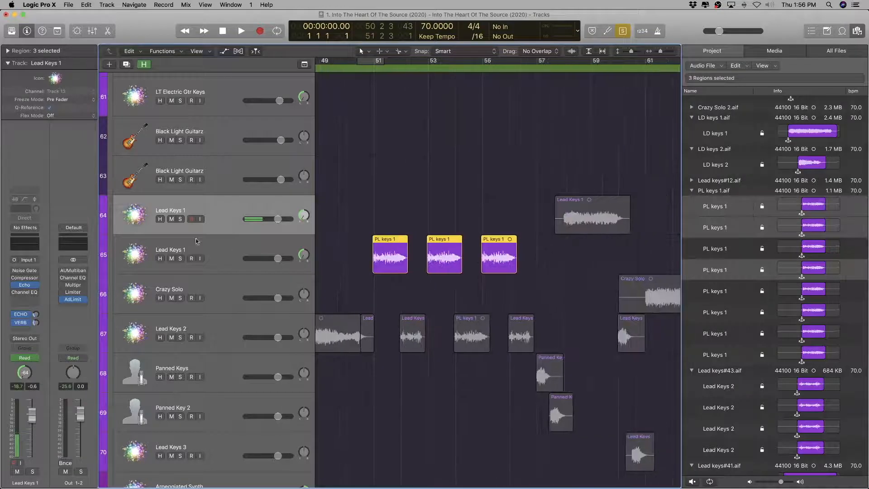
Step: Rename the duplicate track holding the three moved regions as PL Keys 1
{"action": "double_click", "coordinate": [199, 248]}
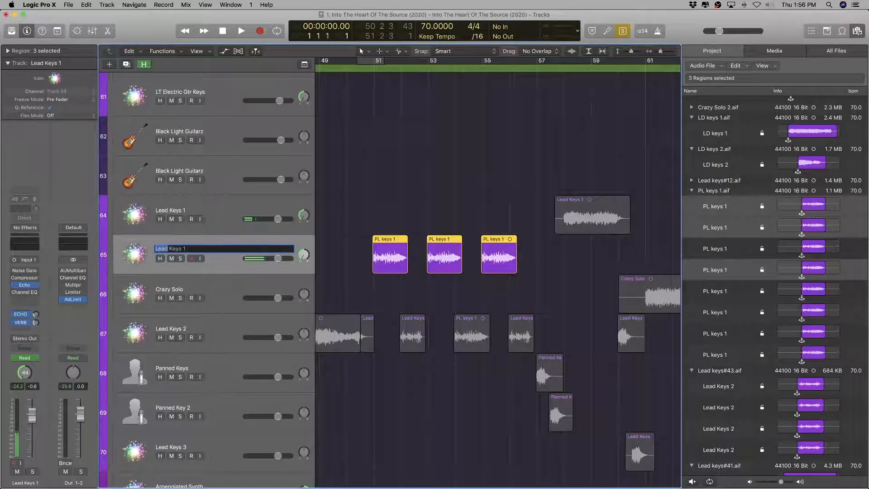
{"action": "type", "text": "P"}
{"action": "key", "text": "Return"}
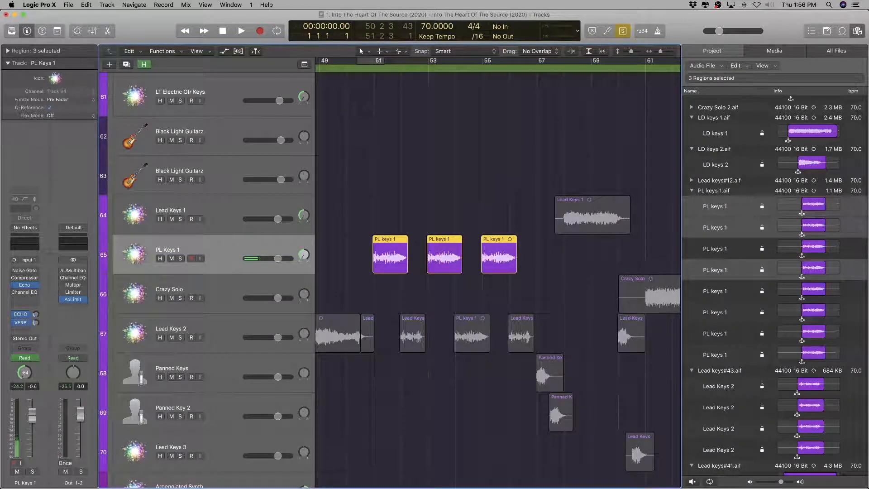
Step: Extend the PL Keys 1 track's name to PL Keys 1 Left
{"action": "left_click", "coordinate": [212, 328]}
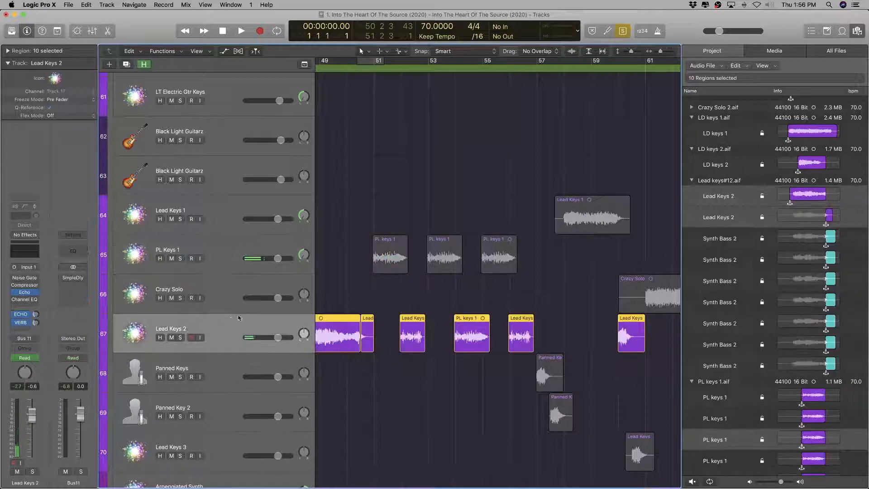
{"action": "double_click", "coordinate": [229, 252]}
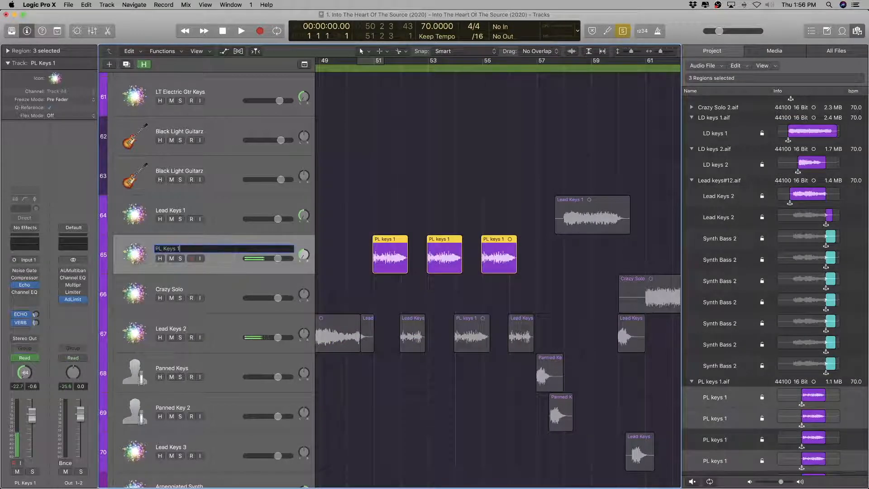
{"action": "type", "text": "Left"}
{"action": "key", "text": "Return"}
Step: Rename the Lead Keys 1 track as Lead Keys 1 Left
{"action": "key", "text": "Up"}
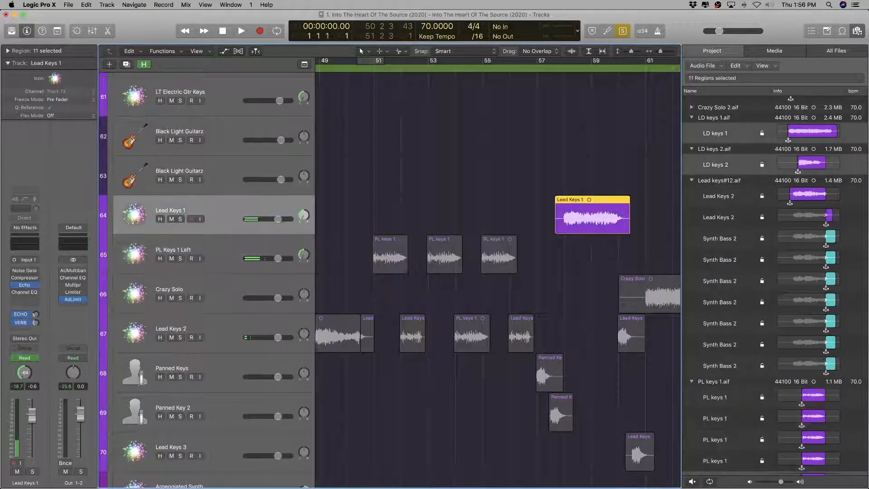
{"action": "double_click", "coordinate": [221, 213]}
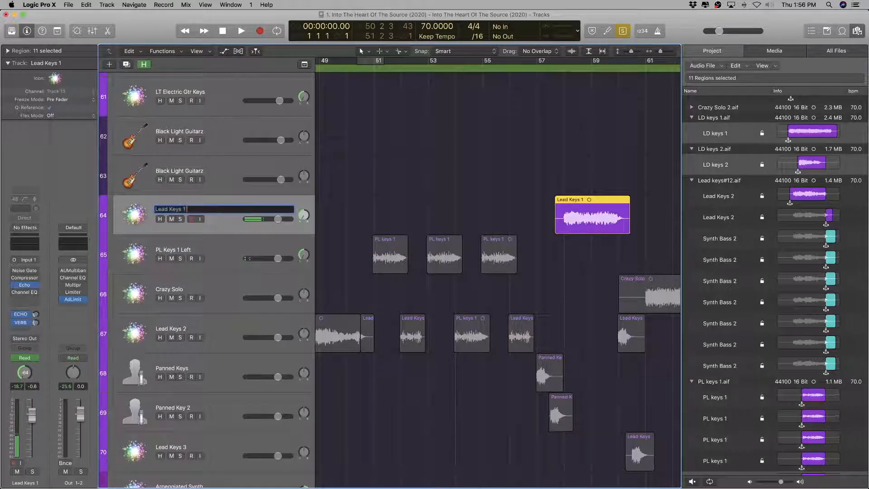
{"action": "type", "text": "Left"}
{"action": "key", "text": "Return"}
Step: Select the Lead Keys 1 region near bar 57 to locate its audio file, and check the LD keys regions earlier on the track
{"action": "scroll", "coordinate": [381, 228], "scroll_direction": "right", "scroll_amount": 5}
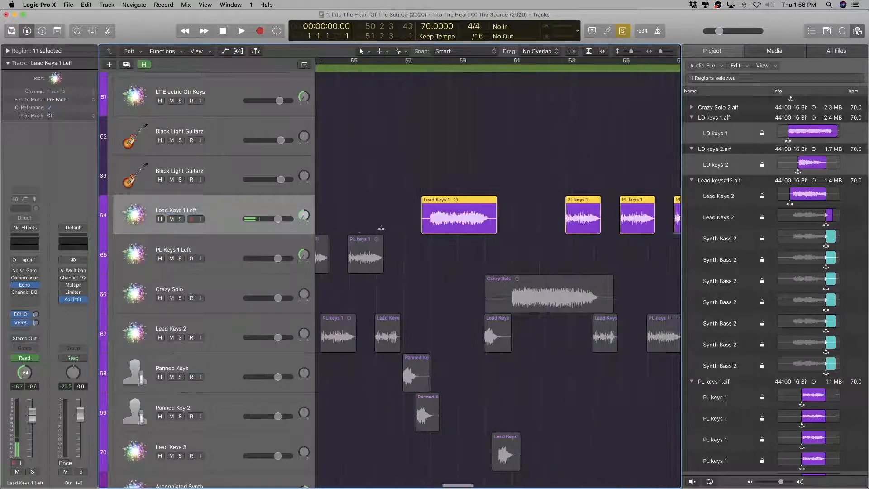
{"action": "left_click", "coordinate": [382, 228]}
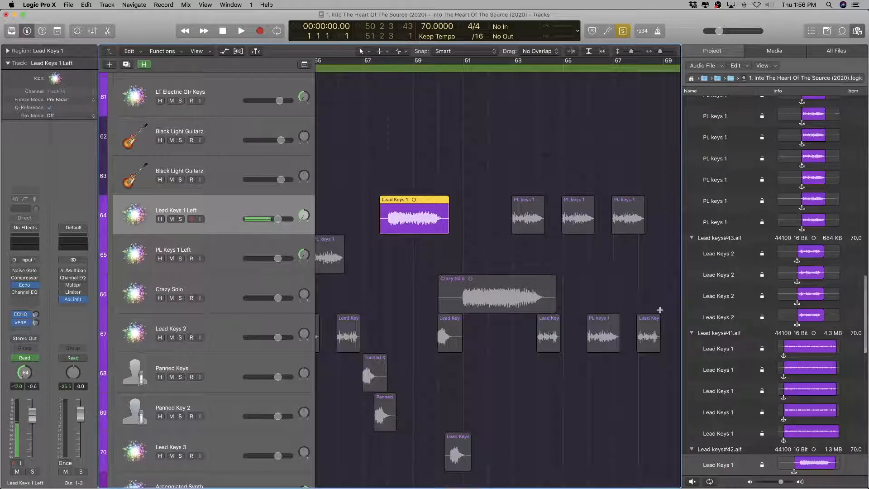
{"action": "scroll", "coordinate": [809, 364], "scroll_direction": "down", "scroll_amount": 8}
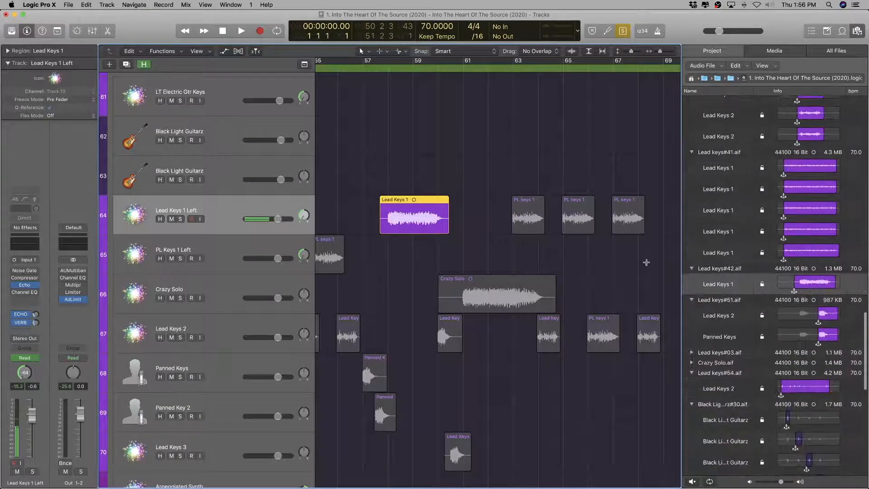
{"action": "key", "text": "super+Left"}
{"action": "key", "text": "super+Left"}
{"action": "key", "text": "super+Left"}
{"action": "scroll", "coordinate": [411, 219], "scroll_direction": "left", "scroll_amount": 8}
{"action": "key", "text": "super+Right"}
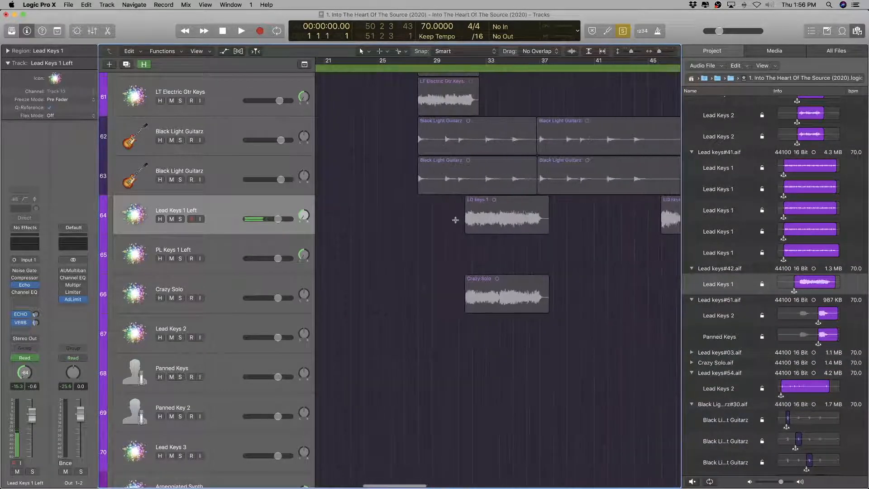
{"action": "scroll", "coordinate": [456, 220], "scroll_direction": "right", "scroll_amount": 15}
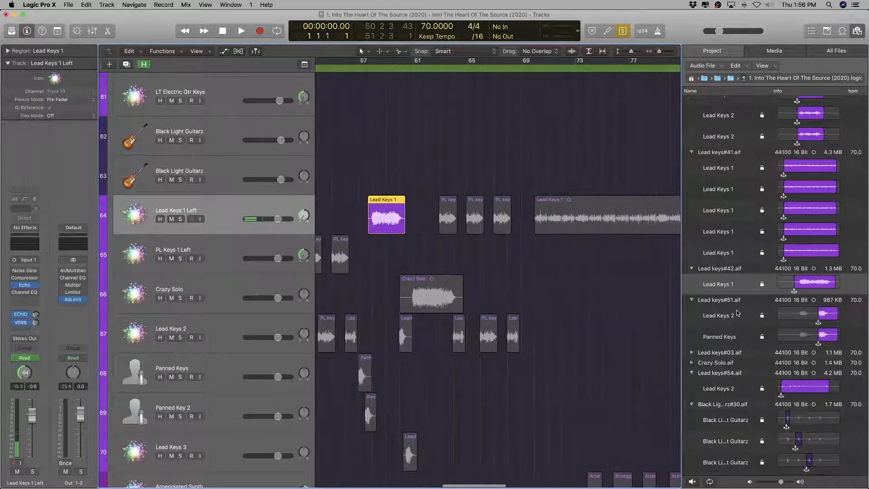
Step: Rename the audio file Lead keys#42.aif as LD keys 3
{"action": "scroll", "coordinate": [738, 312], "scroll_direction": "up", "scroll_amount": 7}
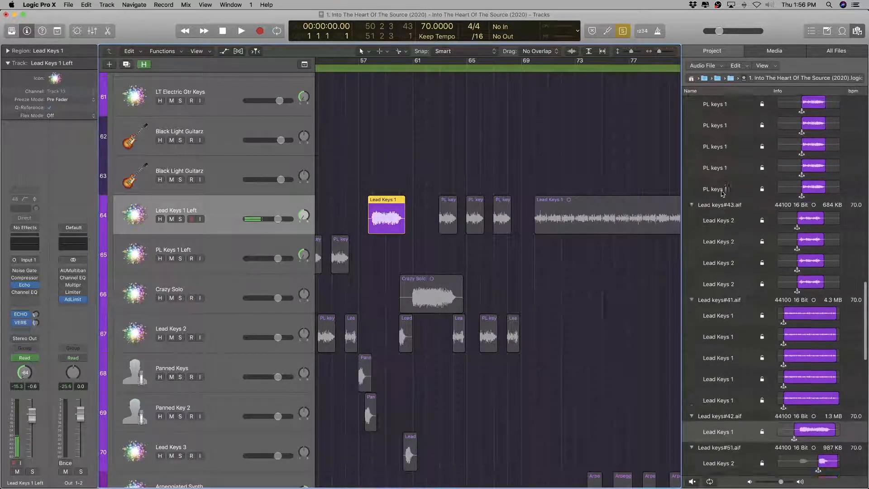
{"action": "scroll", "coordinate": [722, 194], "scroll_direction": "up", "scroll_amount": 5}
{"action": "scroll", "coordinate": [722, 199], "scroll_direction": "down", "scroll_amount": 6}
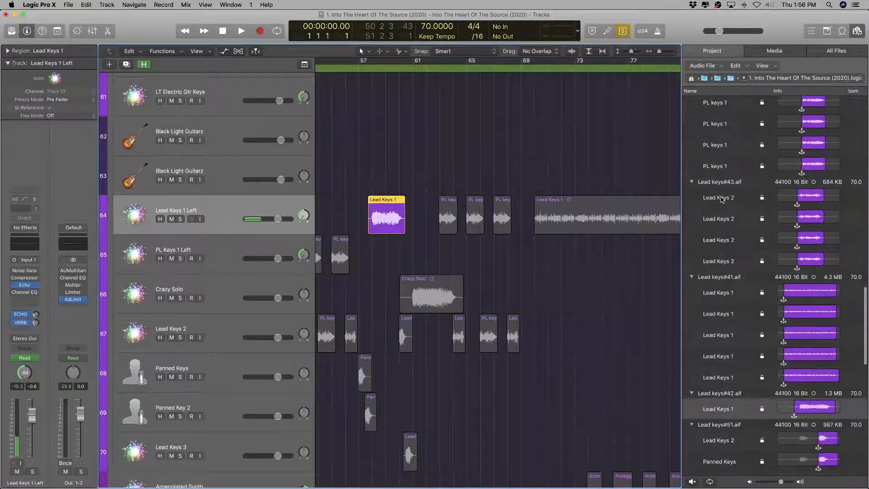
{"action": "scroll", "coordinate": [721, 199], "scroll_direction": "down", "scroll_amount": 5}
{"action": "left_click", "coordinate": [717, 299]}
{"action": "left_click", "coordinate": [717, 299]}
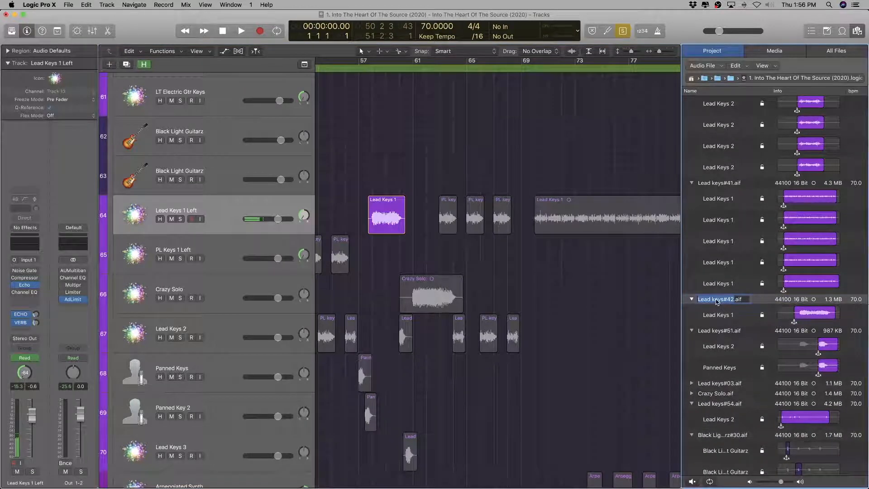
{"action": "type", "text": "L"}
{"action": "key", "text": "Return"}
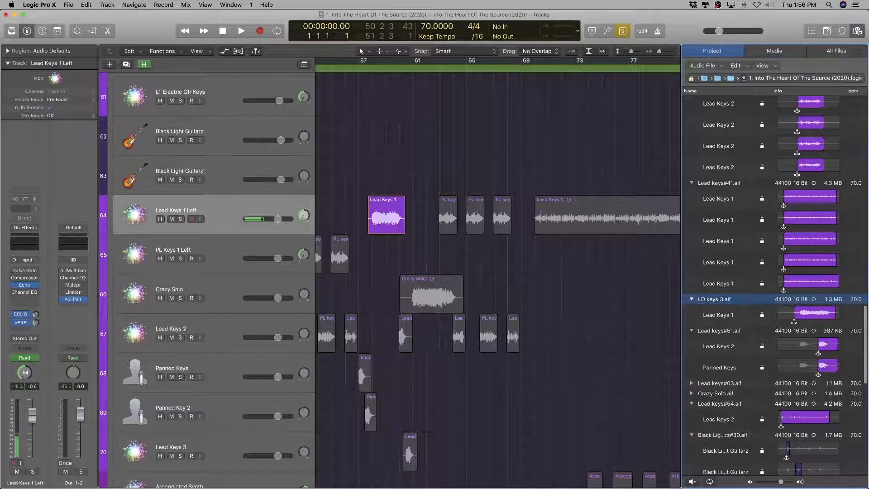
Step: Copy the file name LD keys 3 and rename the region under LD keys 3.aif with it
{"action": "left_click", "coordinate": [720, 303]}
{"action": "key", "text": "super+c"}
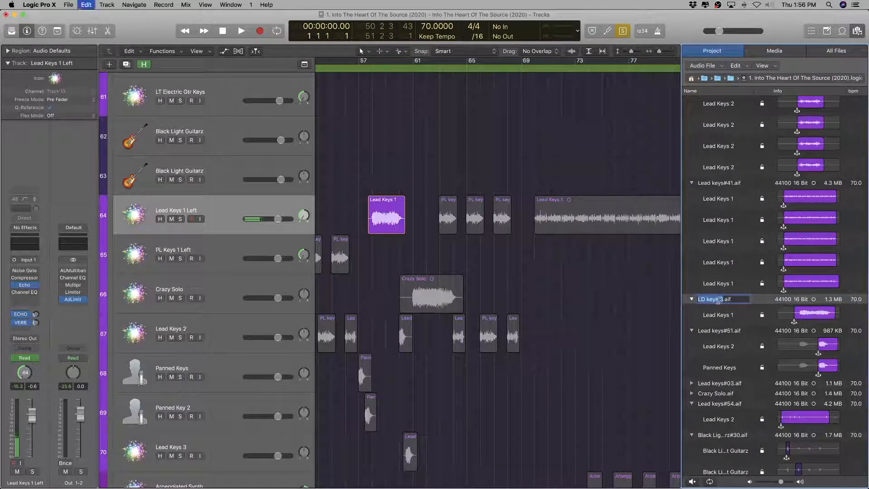
{"action": "double_click", "coordinate": [718, 315]}
{"action": "key", "text": "super+v"}
{"action": "key", "text": "Return"}
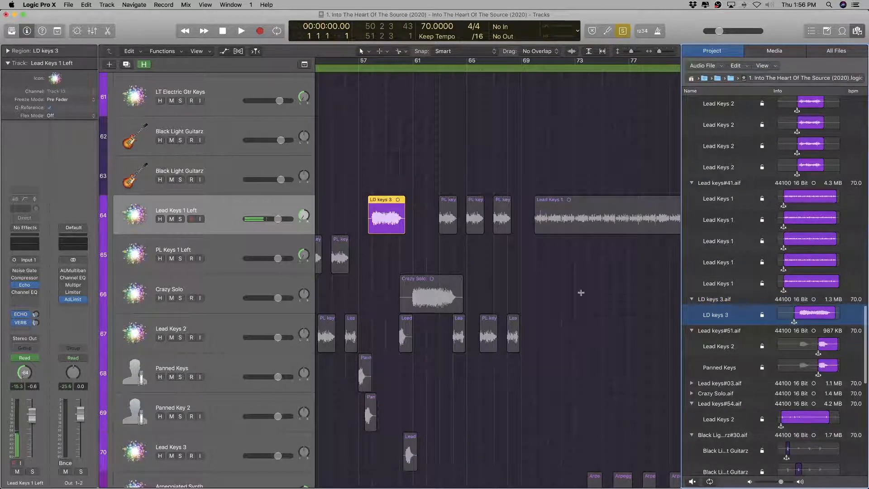
Step: Play the PL keys 1 region near bar 63 on Lead Keys 1 Left and check the two PL keys 1 regions following it
{"action": "left_click", "coordinate": [454, 208]}
{"action": "key", "text": "shift+space"}
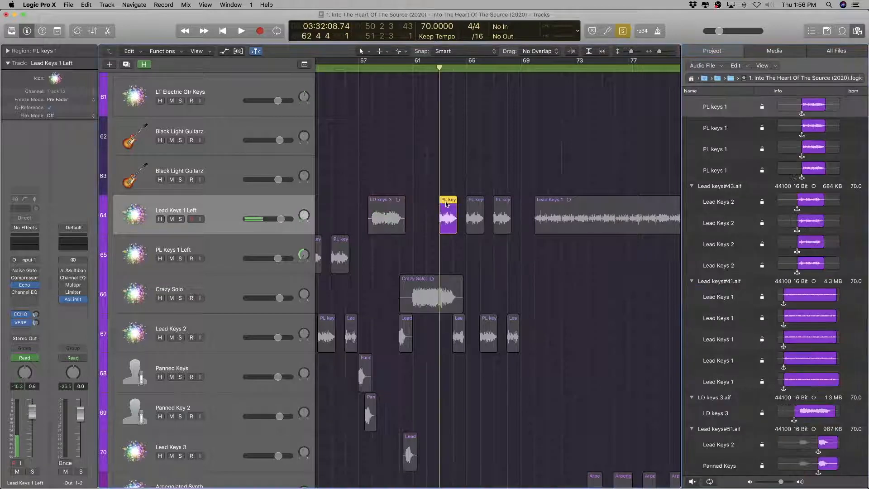
{"action": "scroll", "coordinate": [489, 238], "scroll_direction": "right", "scroll_amount": 5}
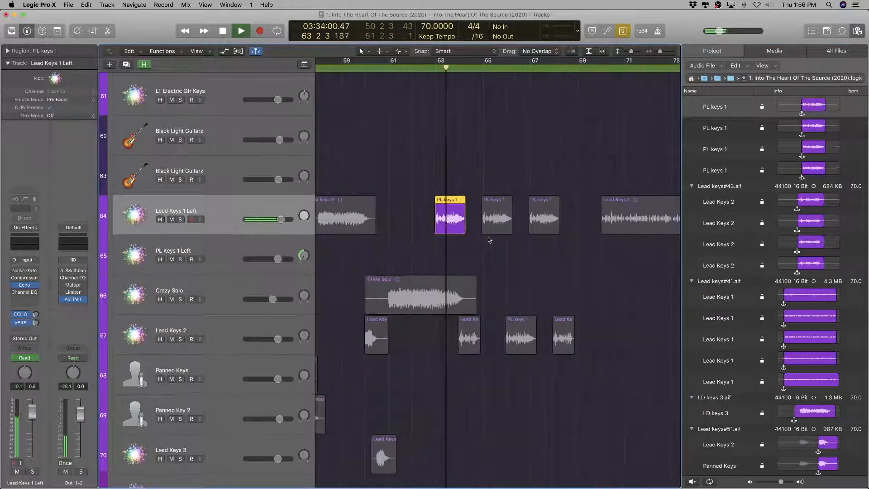
{"action": "key", "text": "space"}
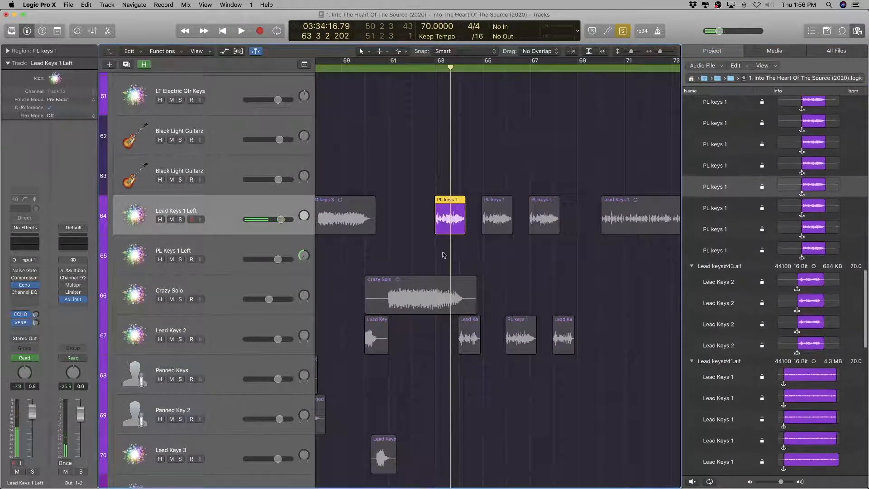
{"action": "left_click", "coordinate": [503, 207]}
{"action": "left_click", "coordinate": [542, 207]}
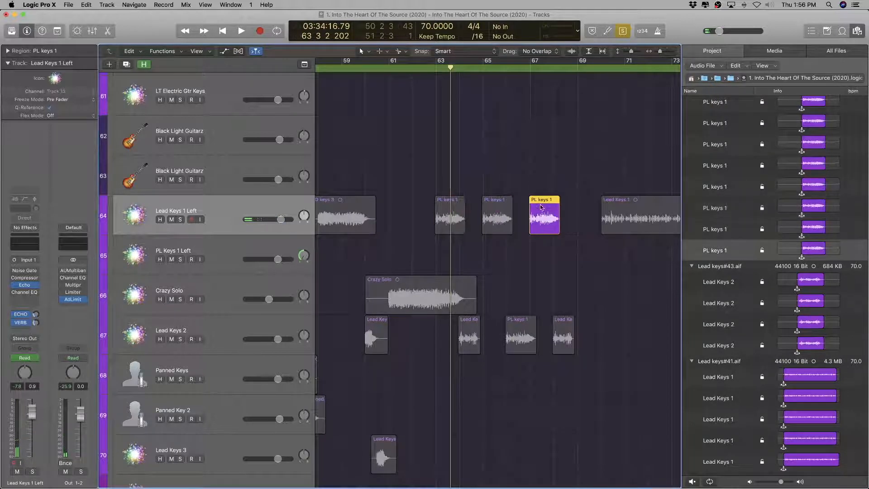
Step: Move the three PL keys 1 regions between bars 63 and 68 from Lead Keys 1 Left to PL Keys 1 Left, including their track automation
{"action": "left_click_drag", "start_coordinate": [574, 204], "coordinate": [450, 242]}
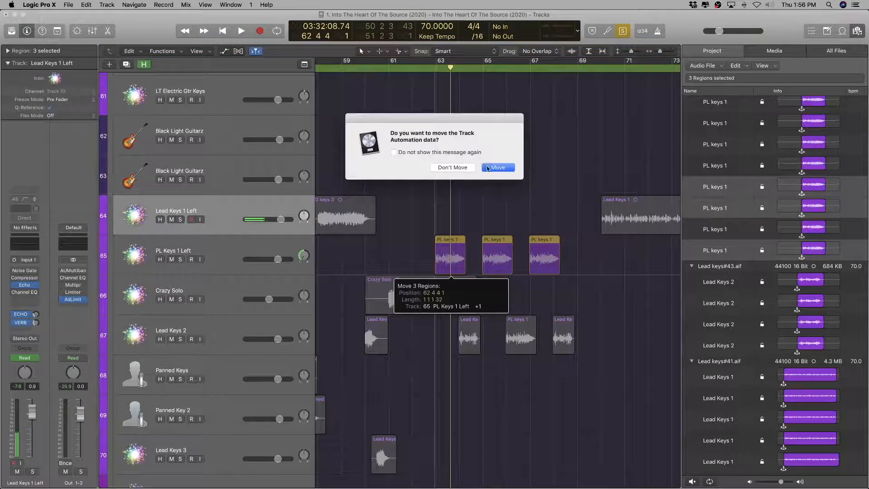
{"action": "left_click", "coordinate": [487, 167]}
Step: Play the Lead Keys 1 region at bar 70 on Lead Keys 1 Left and compare it with the neighbouring melodic tracks
{"action": "scroll", "coordinate": [520, 208], "scroll_direction": "right", "scroll_amount": 5}
{"action": "left_click", "coordinate": [528, 222]}
{"action": "scroll", "coordinate": [531, 231], "scroll_direction": "right", "scroll_amount": 5}
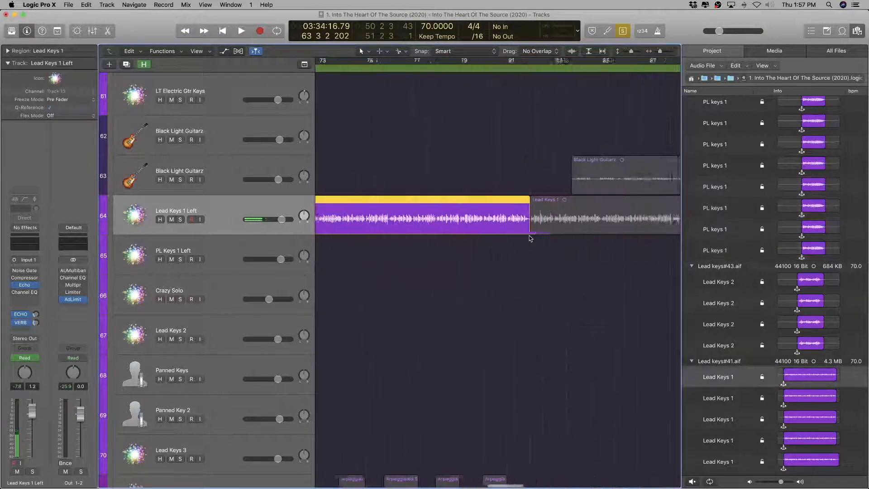
{"action": "scroll", "coordinate": [529, 236], "scroll_direction": "left", "scroll_amount": 4}
{"action": "key", "text": "super+Left"}
{"action": "key", "text": "super+Left"}
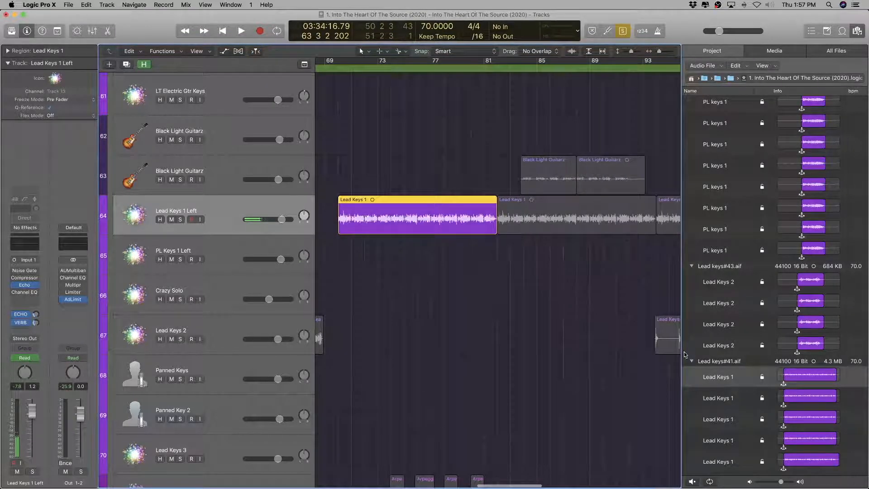
{"action": "key", "text": "shift+Return"}
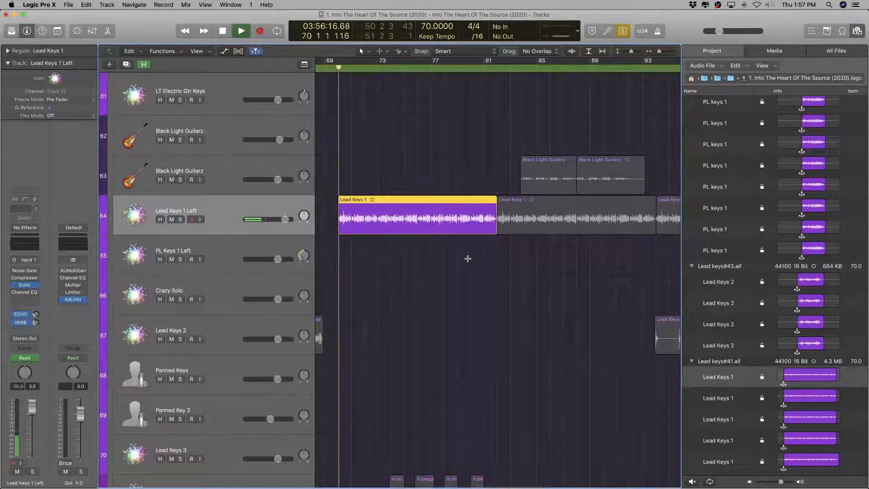
{"action": "scroll", "coordinate": [448, 266], "scroll_direction": "down", "scroll_amount": 5}
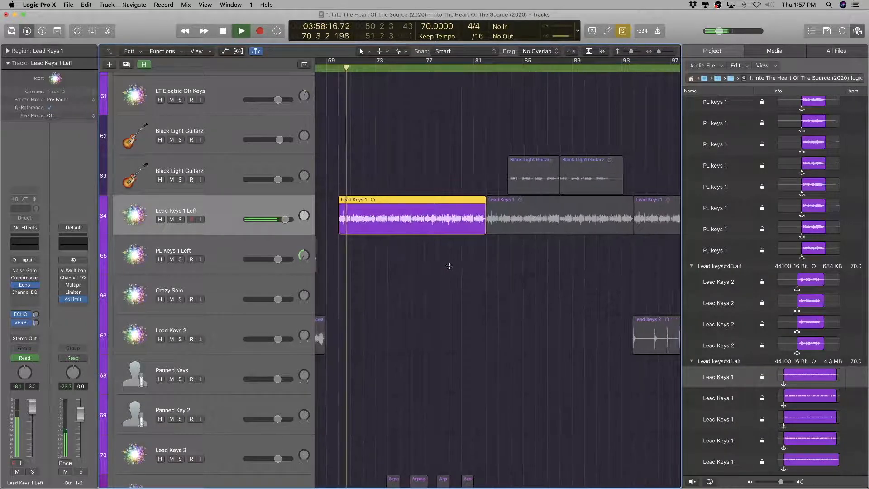
{"action": "scroll", "coordinate": [448, 266], "scroll_direction": "down", "scroll_amount": 3}
{"action": "scroll", "coordinate": [446, 266], "scroll_direction": "up", "scroll_amount": 4}
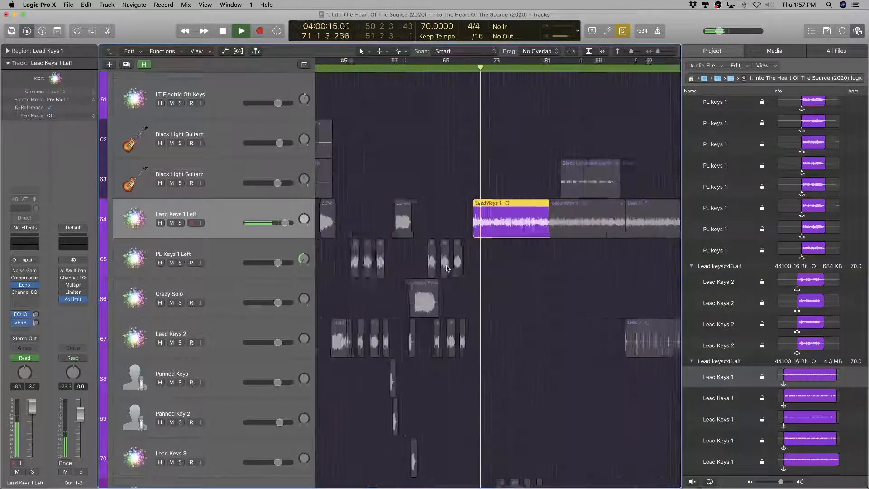
{"action": "scroll", "coordinate": [447, 265], "scroll_direction": "right", "scroll_amount": 4}
{"action": "scroll", "coordinate": [448, 266], "scroll_direction": "down", "scroll_amount": 4}
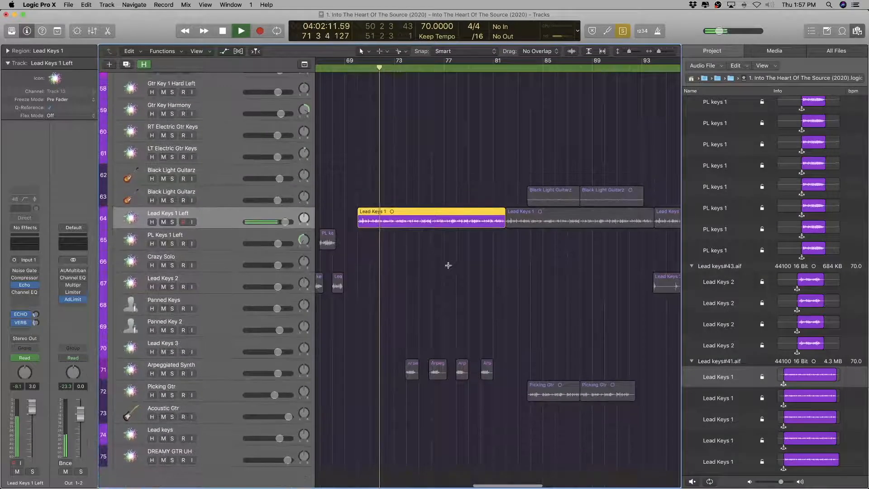
{"action": "scroll", "coordinate": [449, 266], "scroll_direction": "up", "scroll_amount": 2}
{"action": "scroll", "coordinate": [448, 266], "scroll_direction": "up", "scroll_amount": 2}
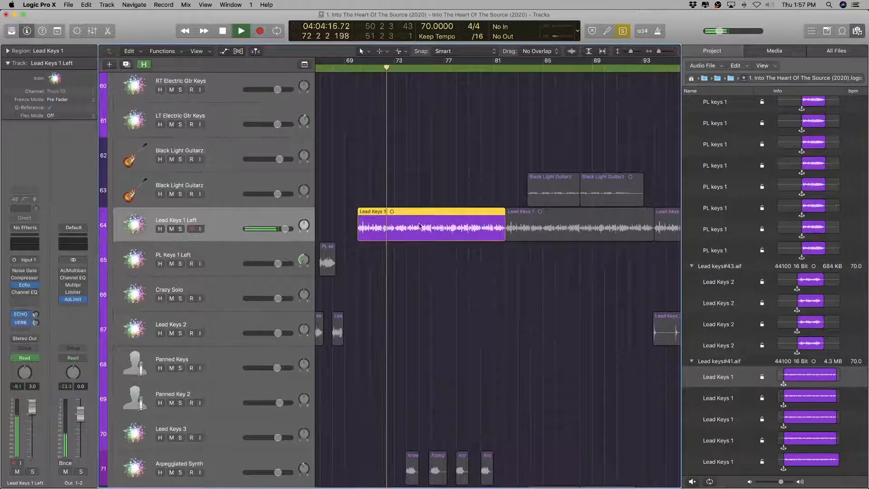
{"action": "key", "text": "space"}
Step: Toggle solo and continue playback from bar 72 to listen further to the Lead Keys 1 region
{"action": "key", "text": "ctrl+s"}
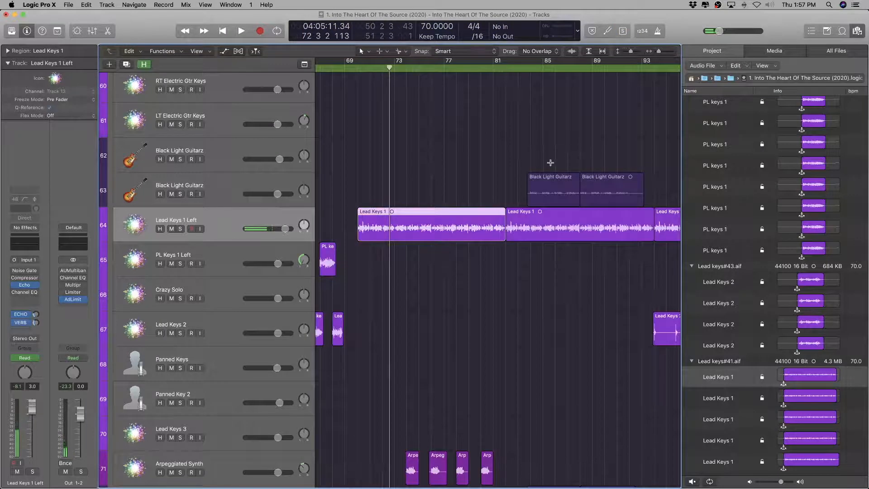
{"action": "key", "text": "space"}
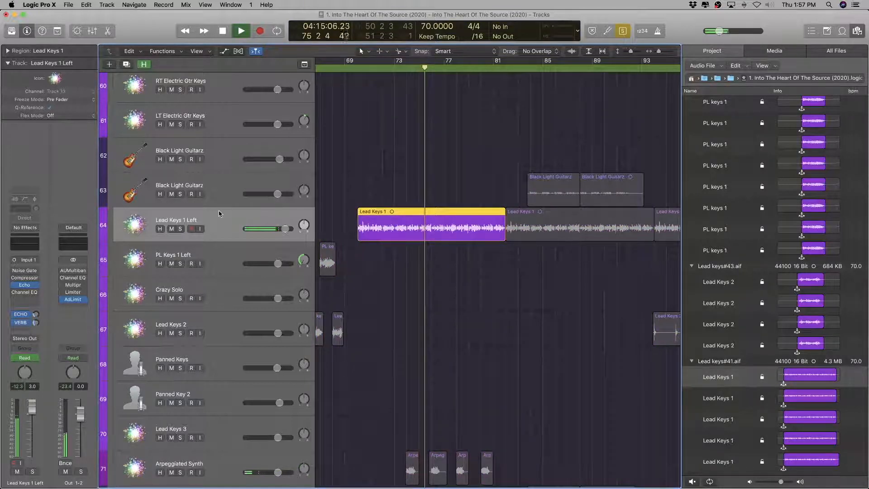
{"action": "key", "text": "space"}
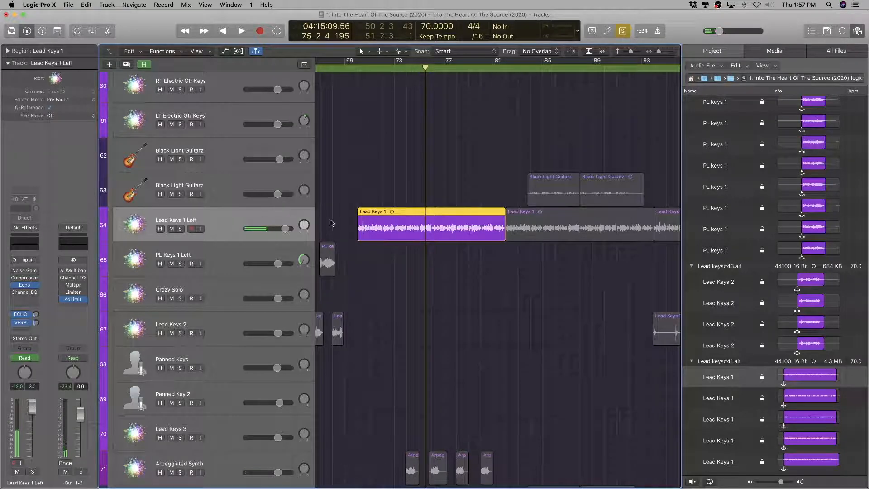
Step: Duplicate the Lead Keys 1 Left track and move the Lead Keys 1 region at bar 70 onto the copy with its automation
{"action": "key", "text": "super+d"}
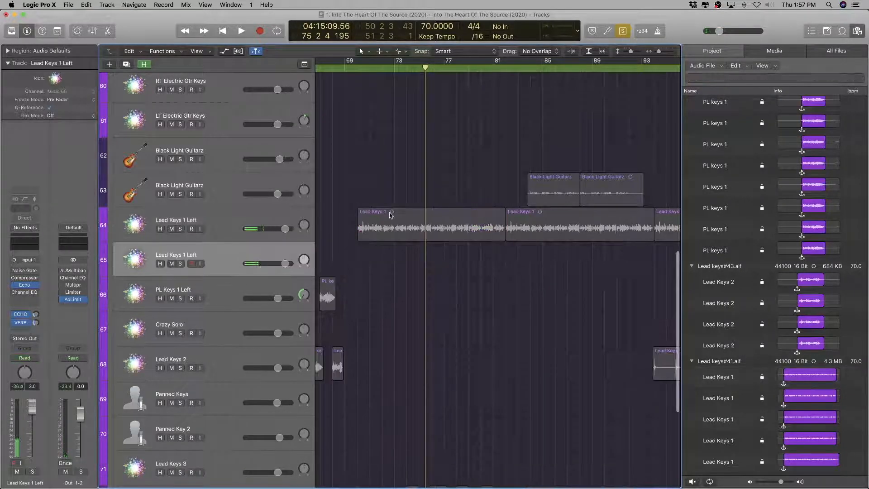
{"action": "left_click_drag", "start_coordinate": [390, 215], "coordinate": [390, 250]}
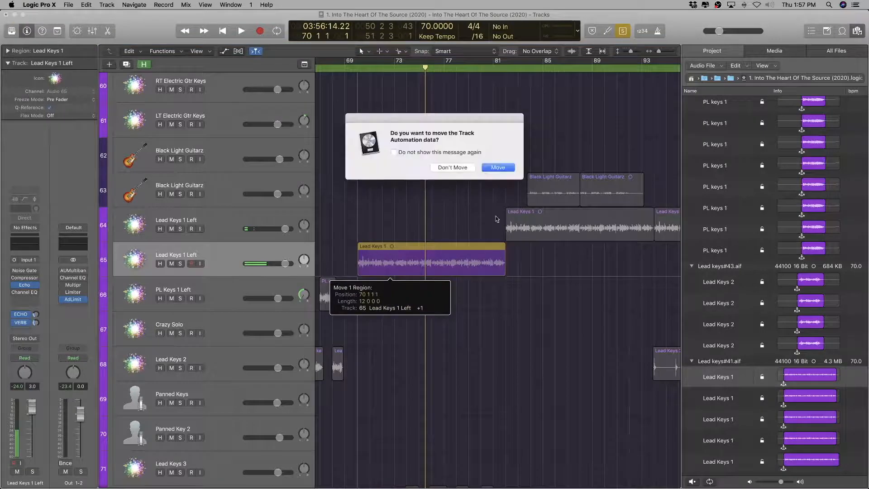
{"action": "left_click", "coordinate": [498, 168]}
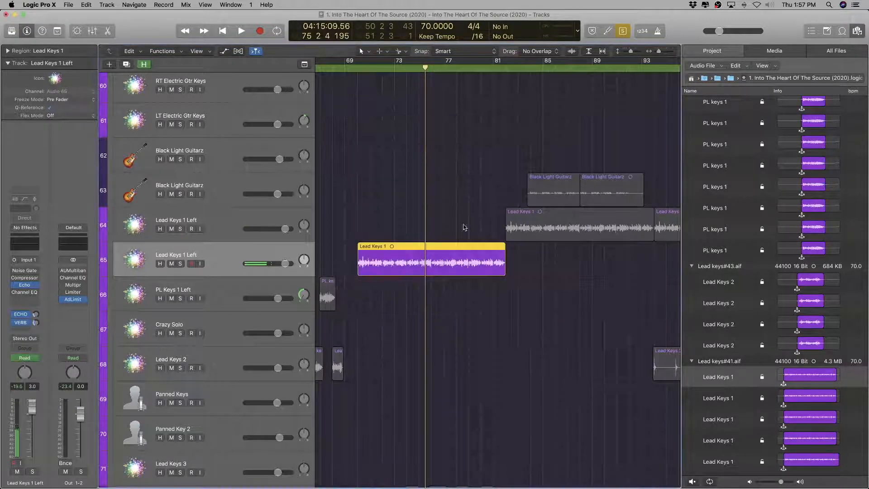
Step: Listen to the moved region from bar 75 and rename its duplicated track as Arpeg Key Synth
{"action": "double_click", "coordinate": [209, 252]}
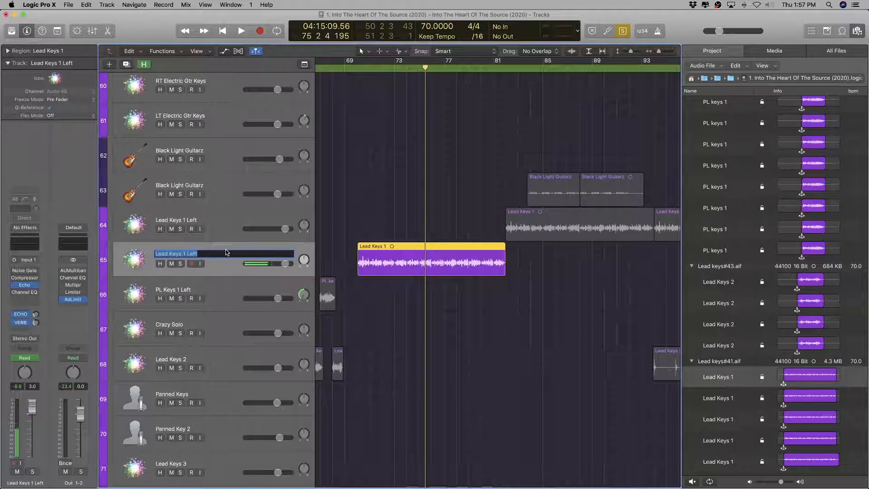
{"action": "key", "text": "Return"}
{"action": "key", "text": "space"}
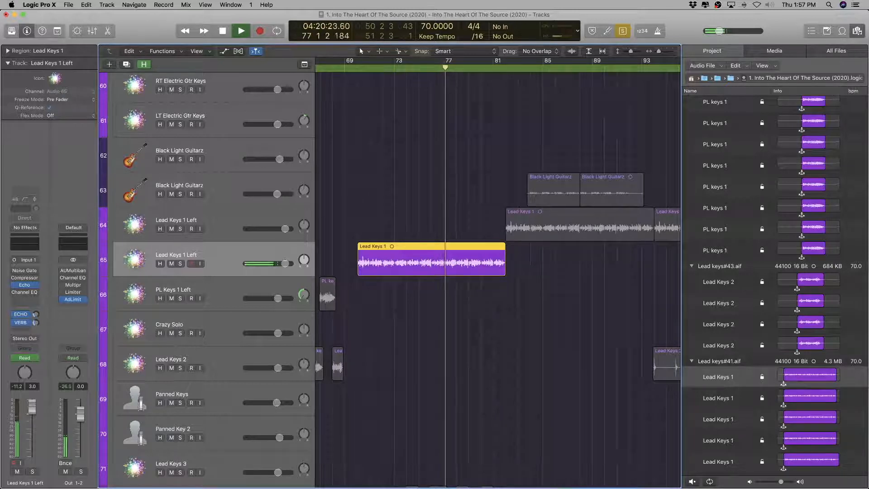
{"action": "key", "text": "space"}
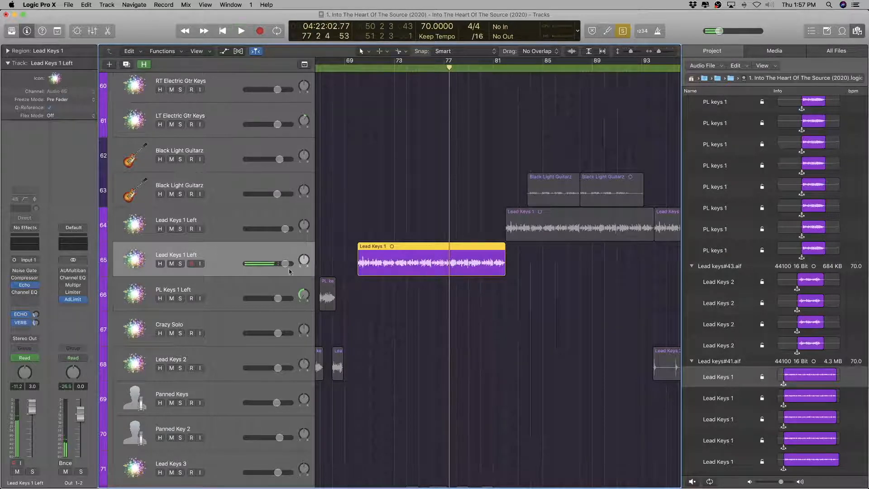
{"action": "double_click", "coordinate": [201, 256]}
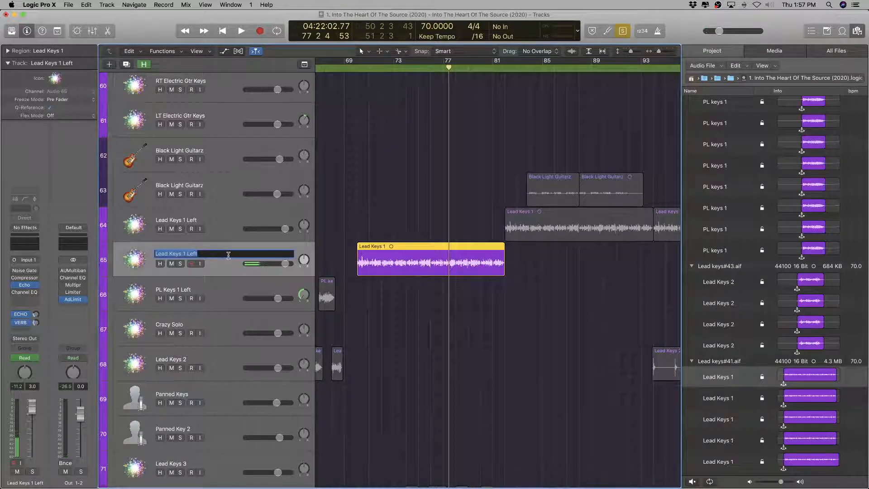
{"action": "type", "text": "Arpeg Key Synth"}
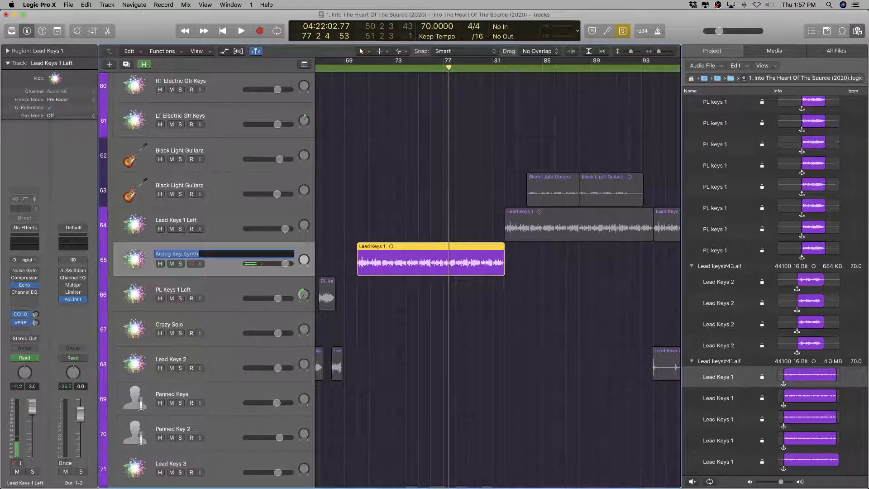
{"action": "key", "text": "Return"}
Step: Rename the first Lead Keys 1 region under the audio file Lead keys#41.aif as Arpeg Key Synth
{"action": "left_click", "coordinate": [727, 362]}
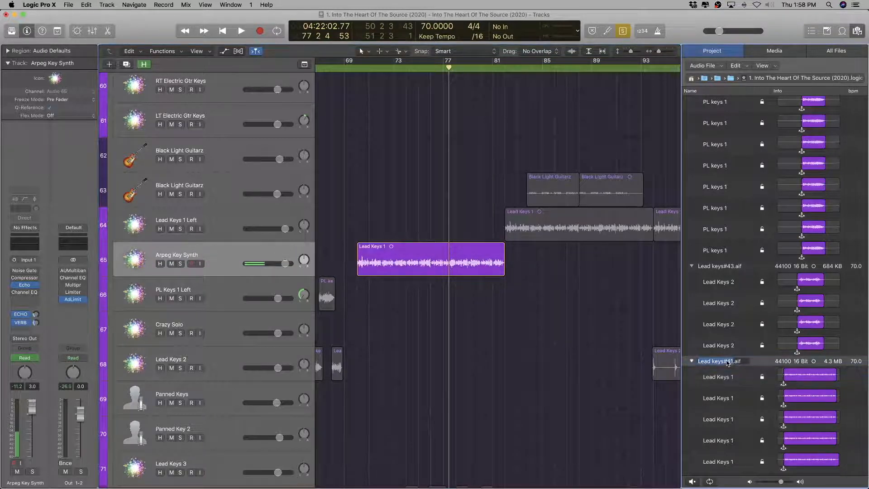
{"action": "double_click", "coordinate": [724, 377]}
{"action": "type", "text": "Arpeg Key Synth"}
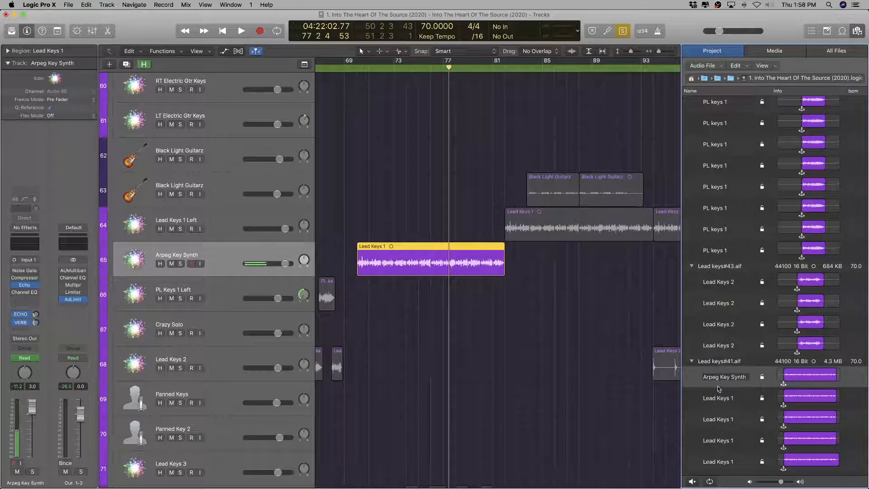
{"action": "key", "text": "Return"}
Step: Move the two Lead Keys 1 regions at bars 82 and 94 onto the Arpeg Key Synth track, including their automation
{"action": "scroll", "coordinate": [484, 297], "scroll_direction": "right", "scroll_amount": 3}
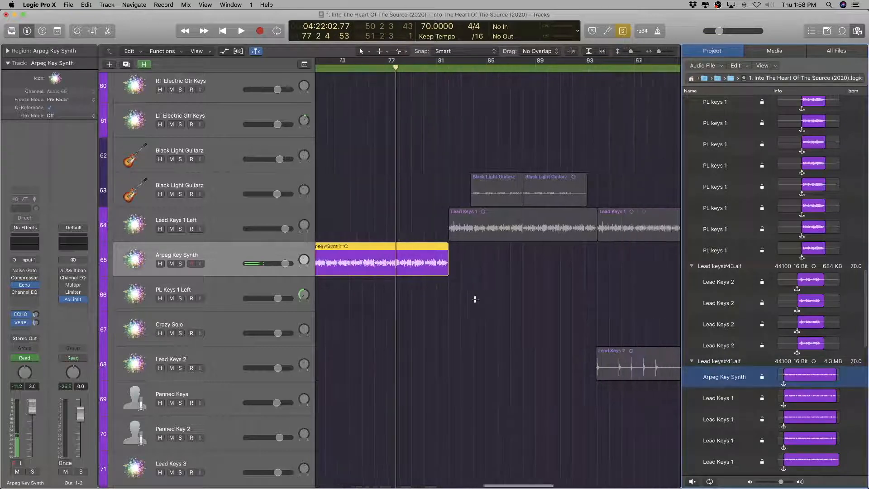
{"action": "left_click", "coordinate": [510, 224]}
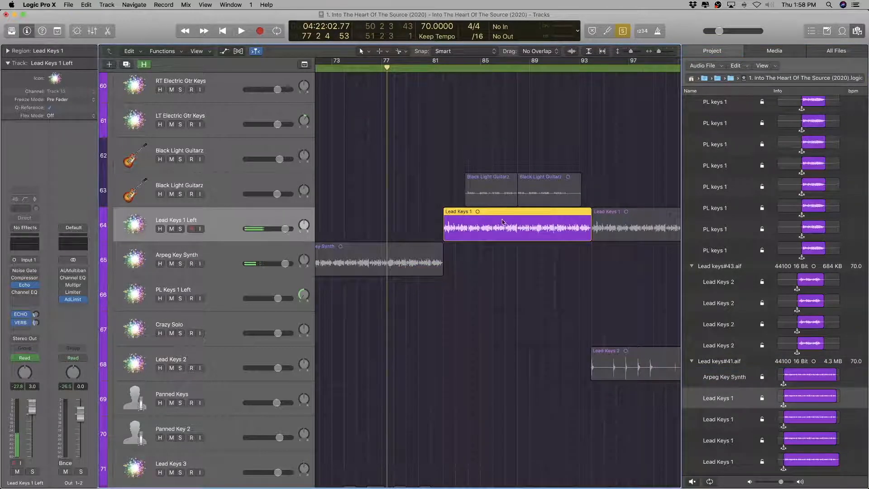
{"action": "scroll", "coordinate": [516, 238], "scroll_direction": "right", "scroll_amount": 4}
{"action": "scroll", "coordinate": [509, 249], "scroll_direction": "left", "scroll_amount": 3}
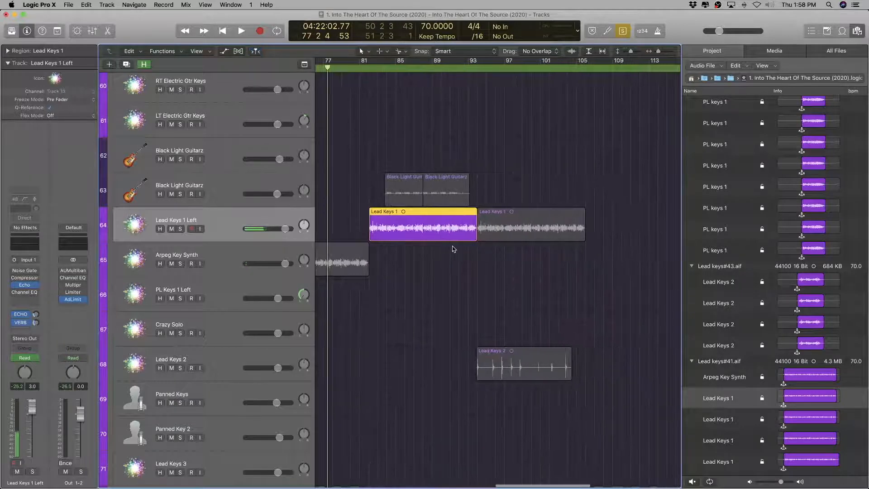
{"action": "left_click", "coordinate": [510, 236], "text": "shift"}
{"action": "left_click_drag", "start_coordinate": [433, 223], "coordinate": [433, 254]}
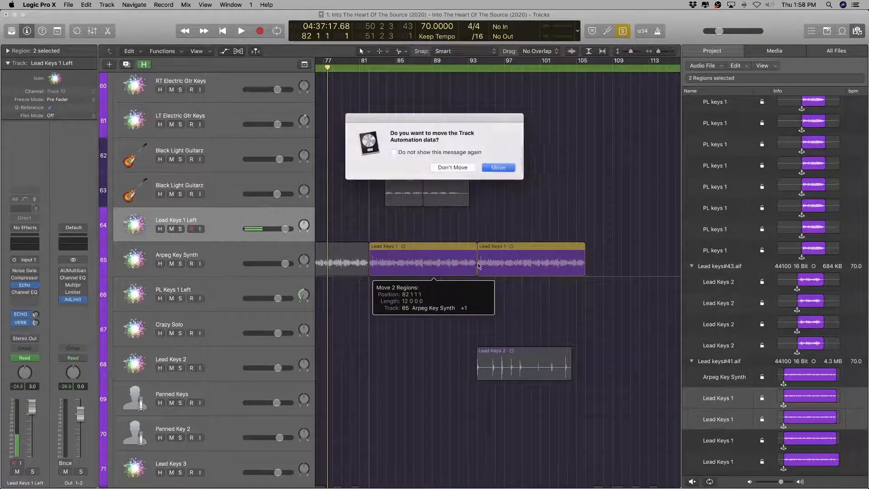
{"action": "left_click", "coordinate": [497, 168]}
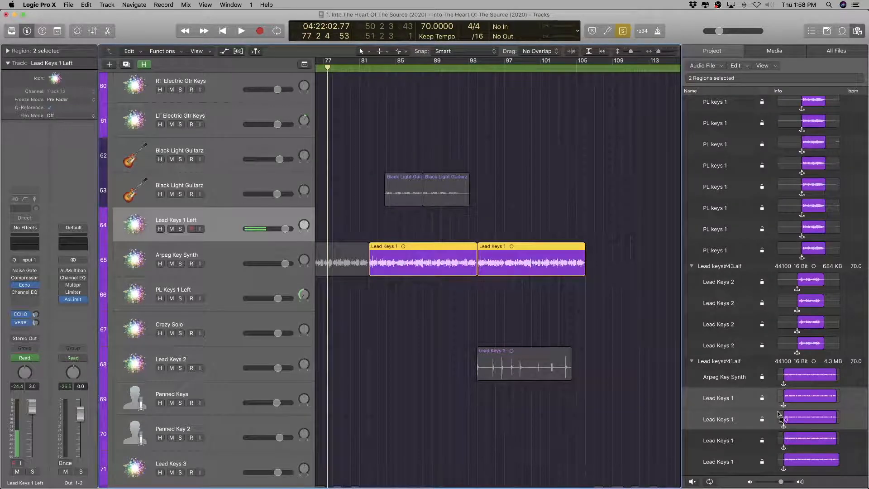
Step: Move the last two Lead Keys 1 regions, near bars 124 and 136, onto the Arpeg Key Synth track with their automation
{"action": "scroll", "coordinate": [559, 300], "scroll_direction": "down", "scroll_amount": 5}
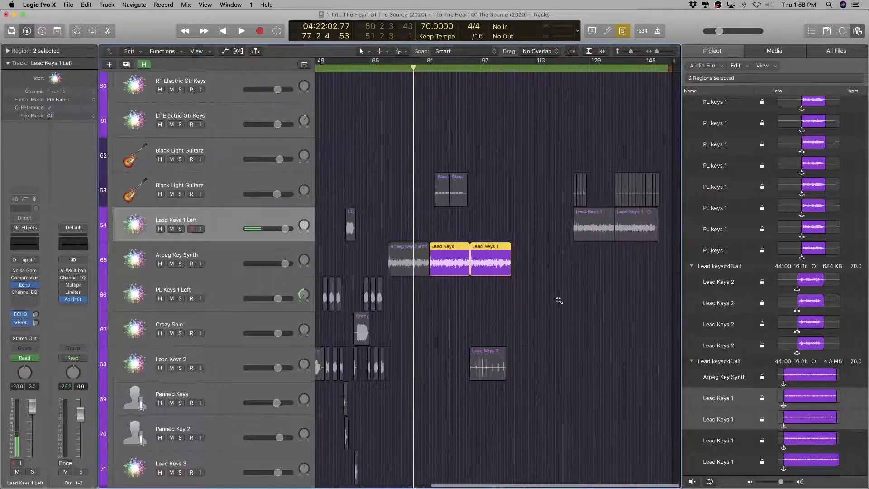
{"action": "scroll", "coordinate": [558, 300], "scroll_direction": "up", "scroll_amount": 1}
{"action": "left_click", "coordinate": [625, 222]}
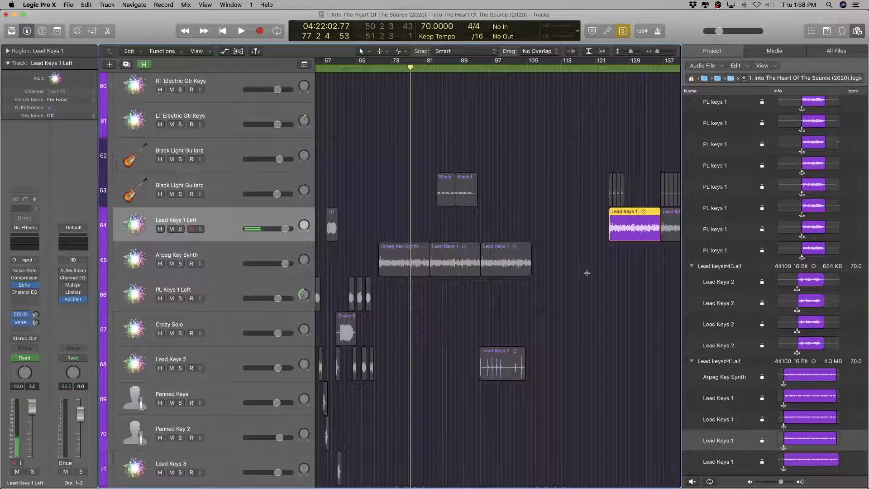
{"action": "scroll", "coordinate": [587, 273], "scroll_direction": "right", "scroll_amount": 5}
{"action": "left_click", "coordinate": [615, 213]}
{"action": "left_click_drag", "start_coordinate": [521, 218], "coordinate": [626, 262]}
{"action": "left_click", "coordinate": [483, 168]}
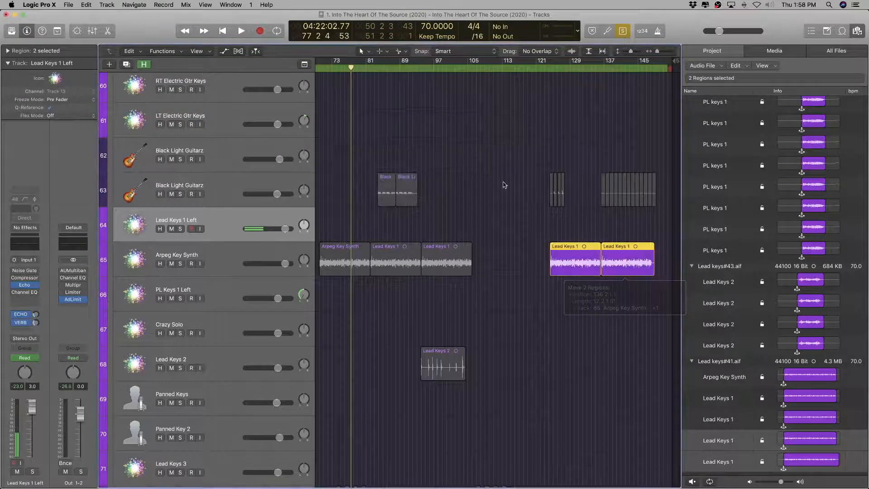
Step: Select all regions on the Arpeg Key Synth track and name them after the track
{"action": "scroll", "coordinate": [542, 270], "scroll_direction": "down", "scroll_amount": 3}
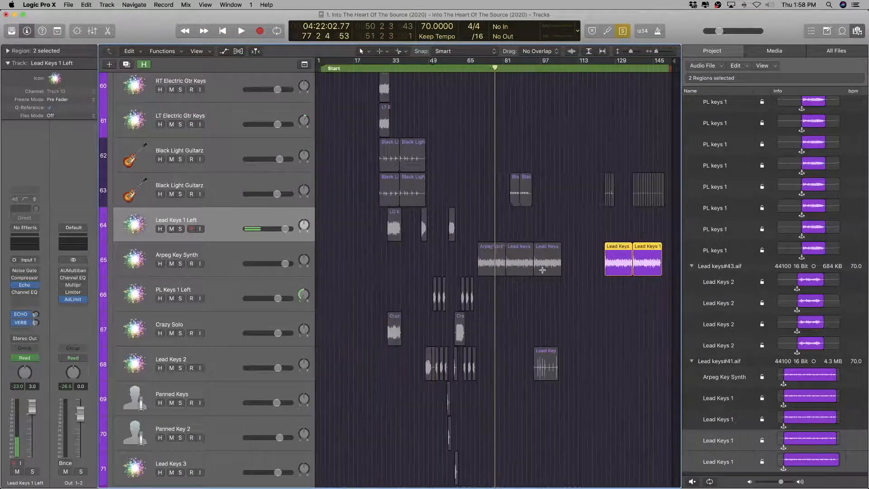
{"action": "scroll", "coordinate": [542, 270], "scroll_direction": "up", "scroll_amount": 5}
{"action": "scroll", "coordinate": [542, 270], "scroll_direction": "right", "scroll_amount": 5}
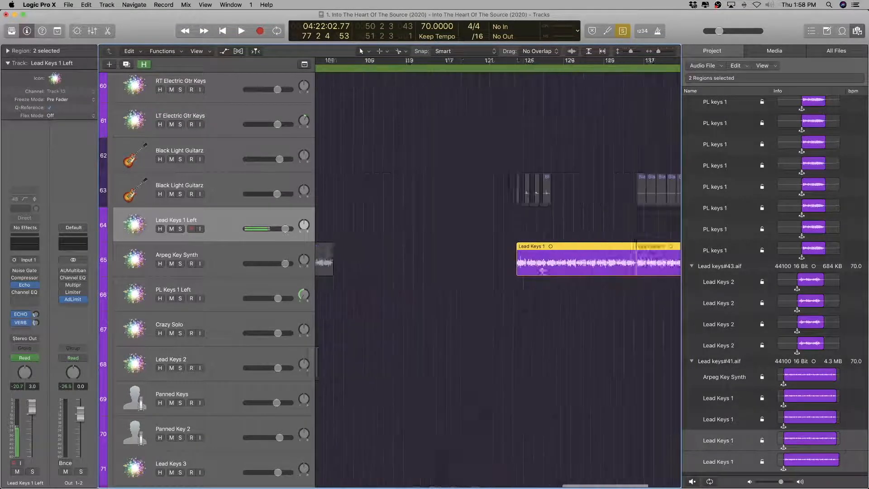
{"action": "left_click", "coordinate": [212, 257]}
{"action": "scroll", "coordinate": [366, 257], "scroll_direction": "down", "scroll_amount": 2}
{"action": "scroll", "coordinate": [366, 259], "scroll_direction": "down", "scroll_amount": 3}
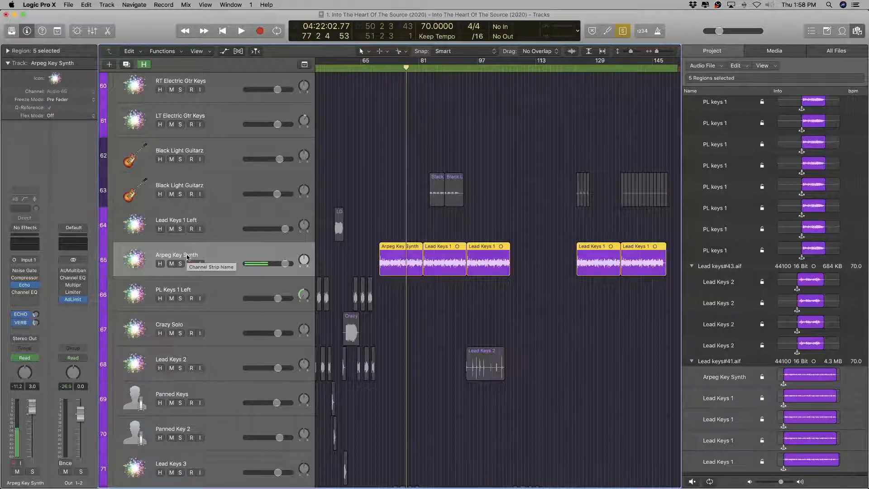
{"action": "key", "text": "alt+shift+n"}
Step: Rename the audio file Lead keys#41.aif as Arpeg Key Synth
{"action": "scroll", "coordinate": [729, 402], "scroll_direction": "down", "scroll_amount": 2}
{"action": "scroll", "coordinate": [729, 401], "scroll_direction": "down", "scroll_amount": 2}
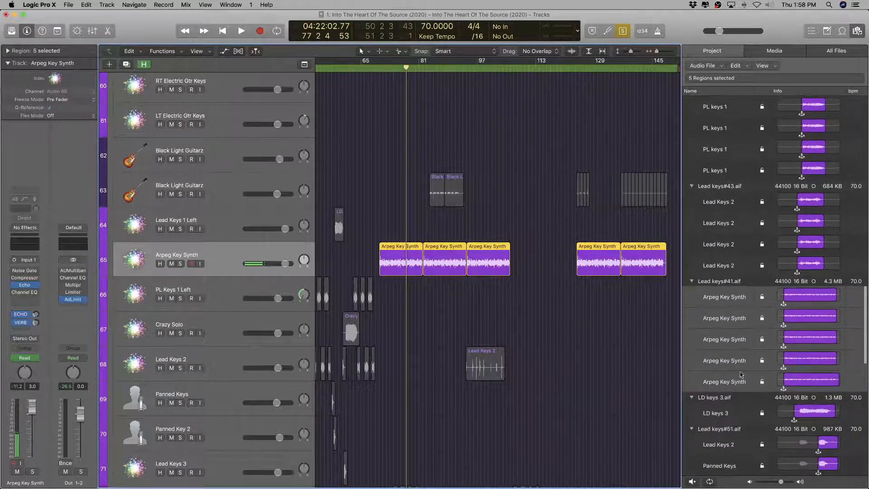
{"action": "left_click", "coordinate": [711, 281]}
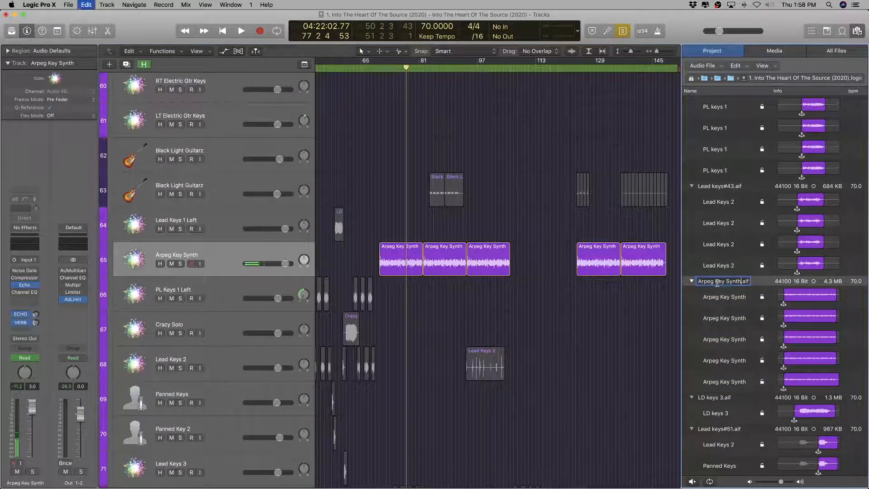
{"action": "key", "text": "Return"}
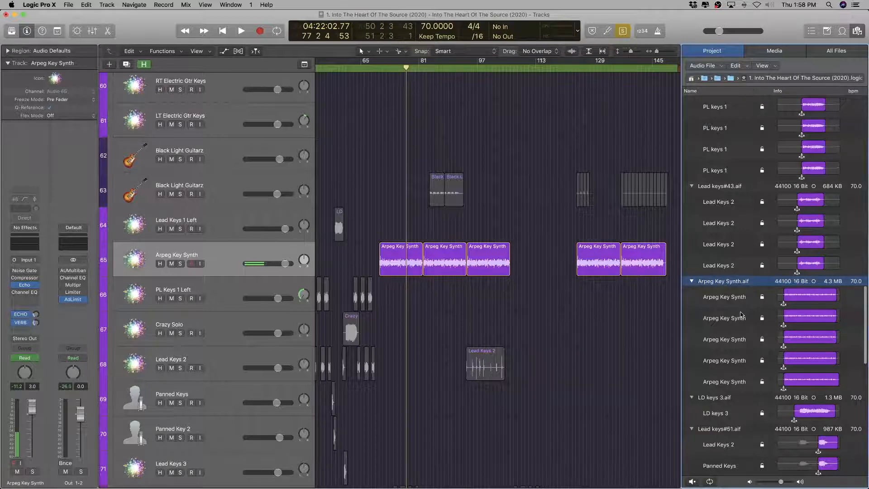
Step: Check the regions on the PL Keys 1 Left and Crazy Solo tracks
{"action": "scroll", "coordinate": [407, 289], "scroll_direction": "left", "scroll_amount": 3}
{"action": "scroll", "coordinate": [407, 290], "scroll_direction": "left", "scroll_amount": 2}
{"action": "scroll", "coordinate": [442, 285], "scroll_direction": "right", "scroll_amount": 5}
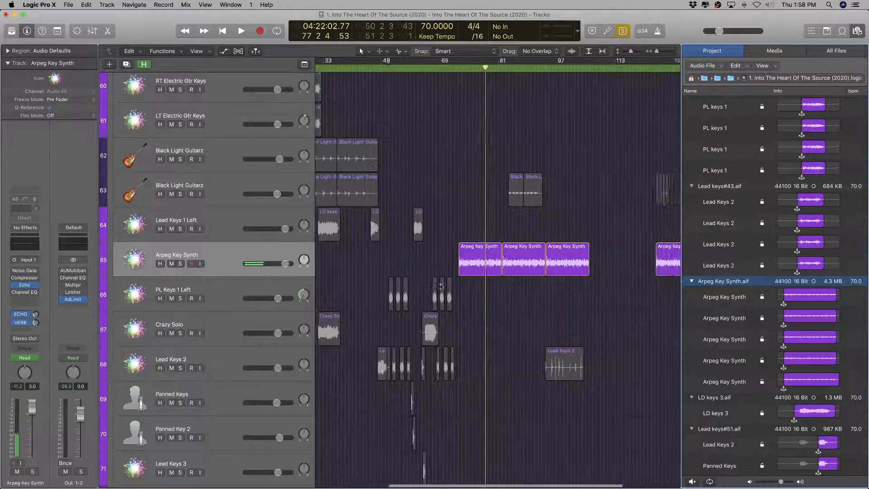
{"action": "key", "text": "super+Left"}
{"action": "key", "text": "super+Right"}
{"action": "key", "text": "super+Up"}
{"action": "key", "text": "super+Up"}
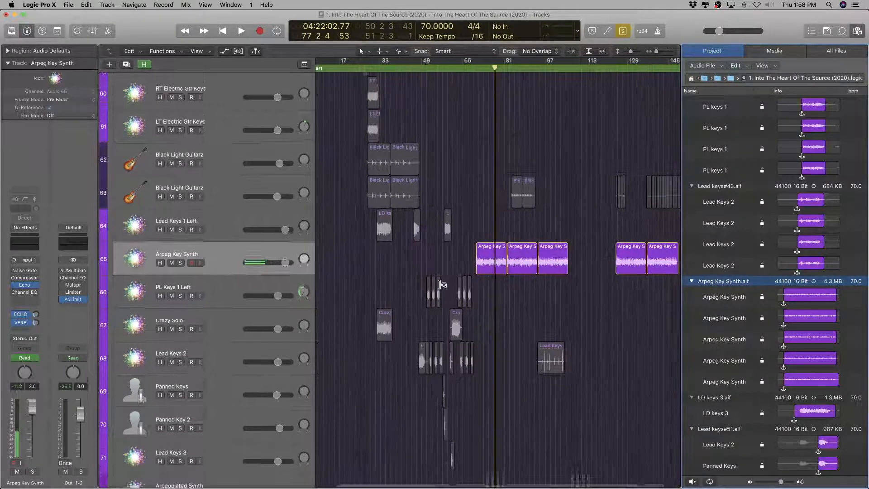
{"action": "left_click", "coordinate": [220, 280]}
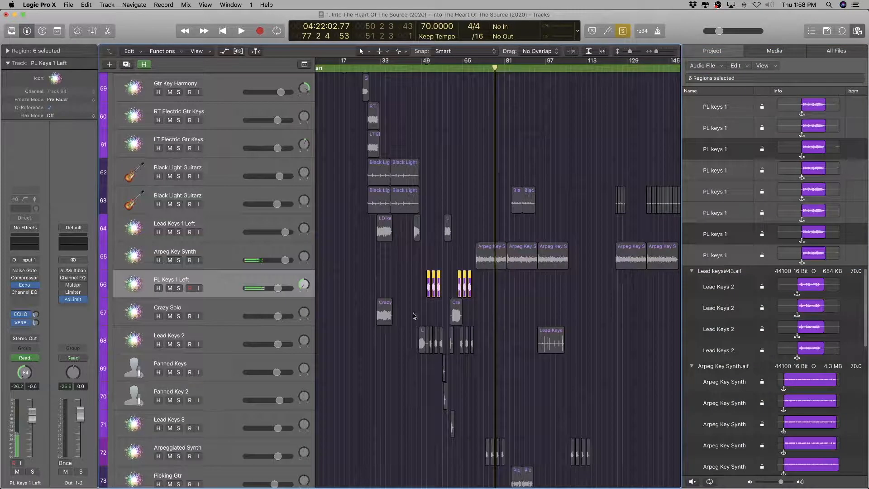
{"action": "left_click", "coordinate": [203, 309]}
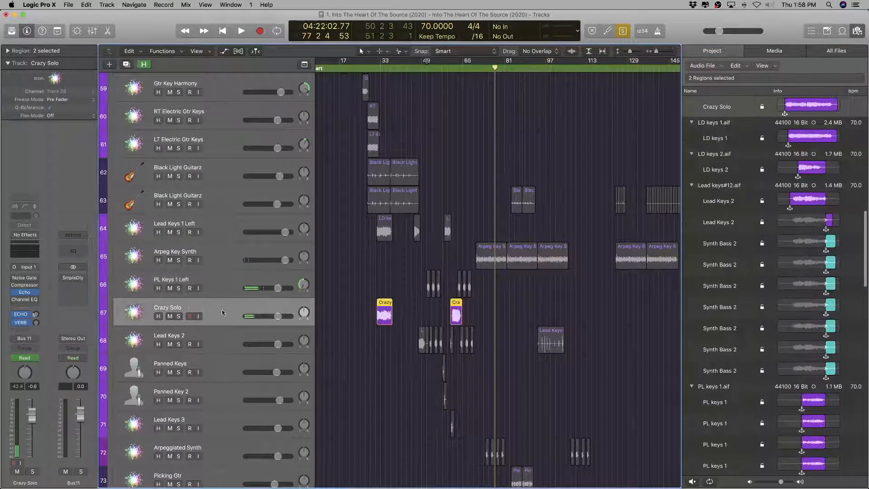
Step: Play the first Crazy Solo region from its start at bar 31 to hear its sound
{"action": "scroll", "coordinate": [464, 337], "scroll_direction": "up", "scroll_amount": 10}
{"action": "key", "text": "super+Down"}
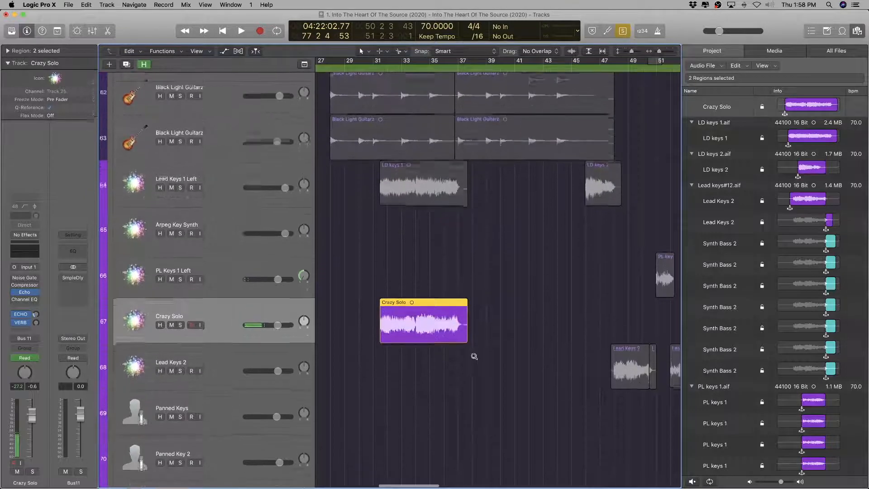
{"action": "left_click", "coordinate": [436, 301]}
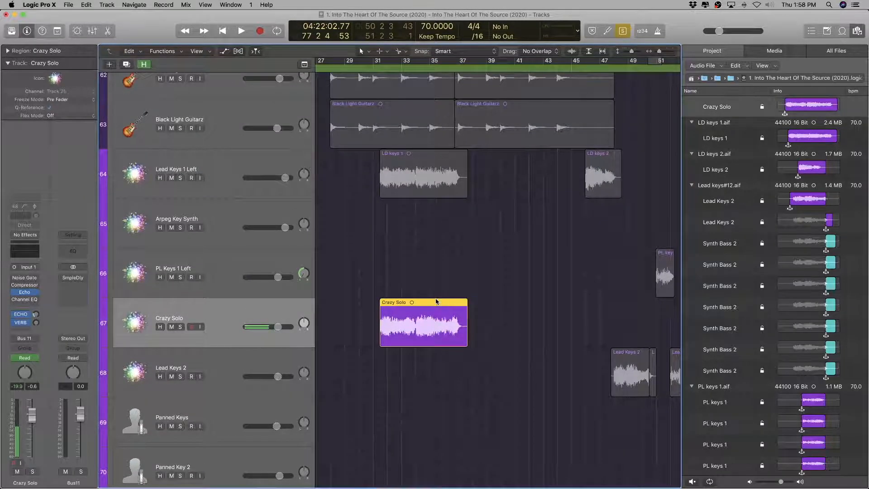
{"action": "key", "text": "shift+Return"}
{"action": "scroll", "coordinate": [712, 286], "scroll_direction": "up", "scroll_amount": 6}
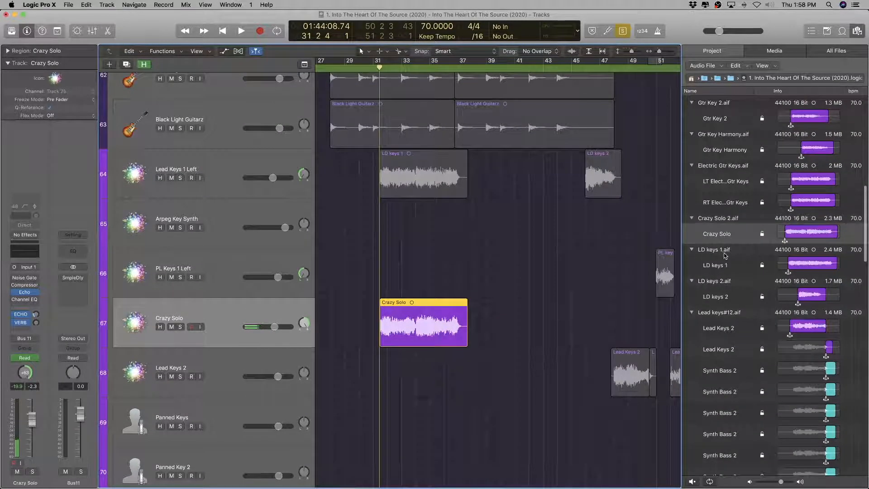
{"action": "key", "text": "super+Left"}
{"action": "key", "text": "super+Left"}
{"action": "scroll", "coordinate": [505, 335], "scroll_direction": "right", "scroll_amount": 4}
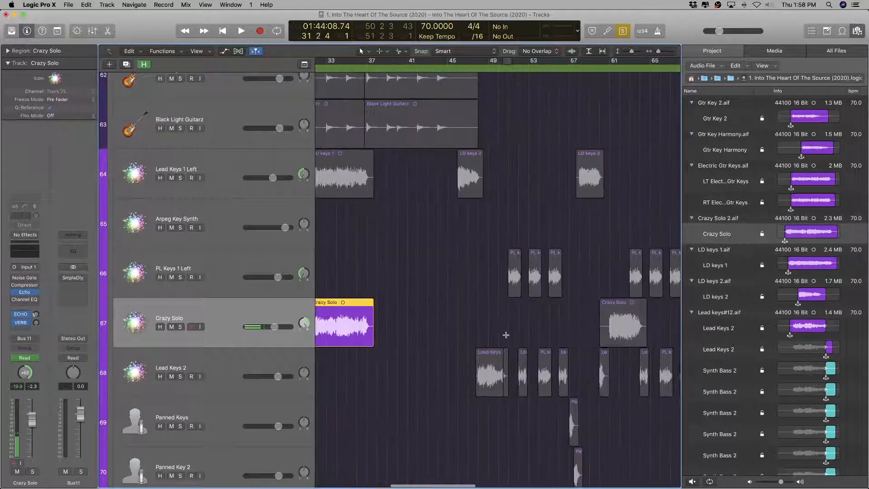
{"action": "key", "text": "space"}
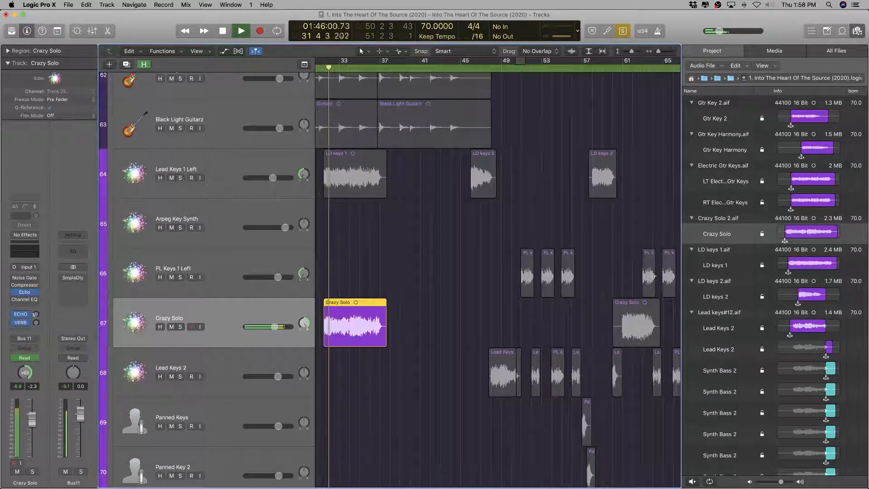
{"action": "key", "text": "space"}
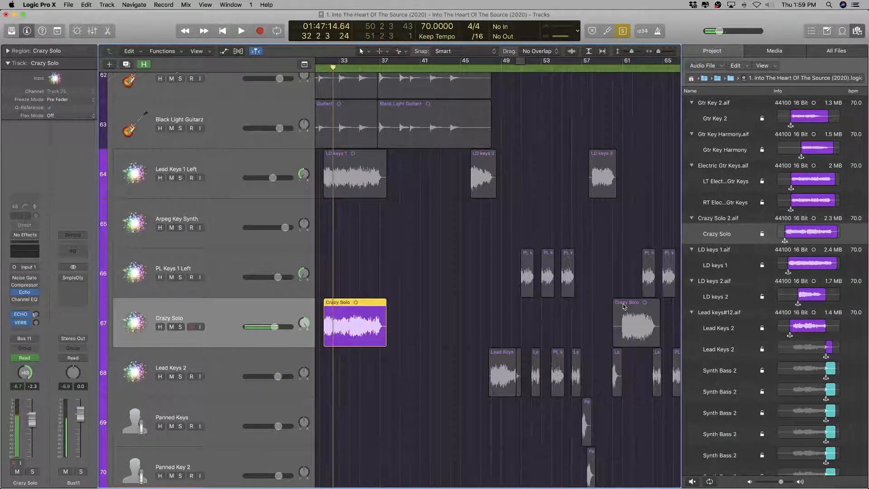
Step: Rename the audio file of the first Crazy Solo region as Crazy Solo 1
{"action": "left_click", "coordinate": [623, 307]}
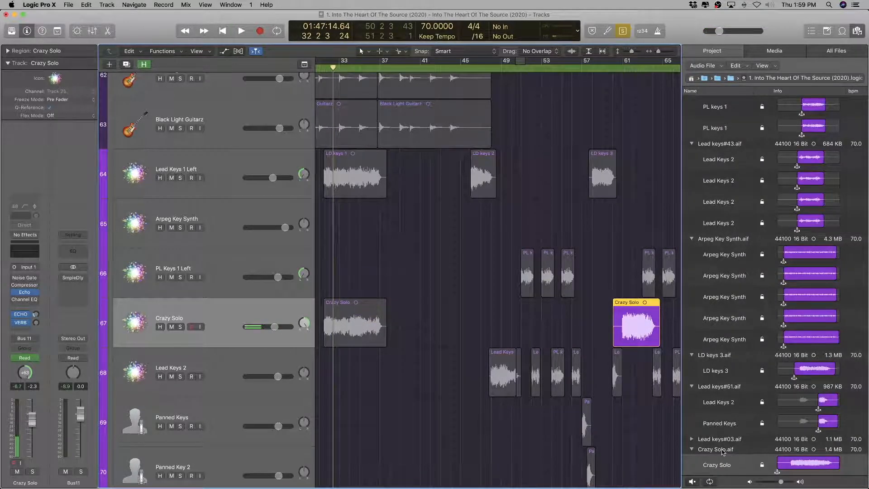
{"action": "left_click", "coordinate": [345, 302]}
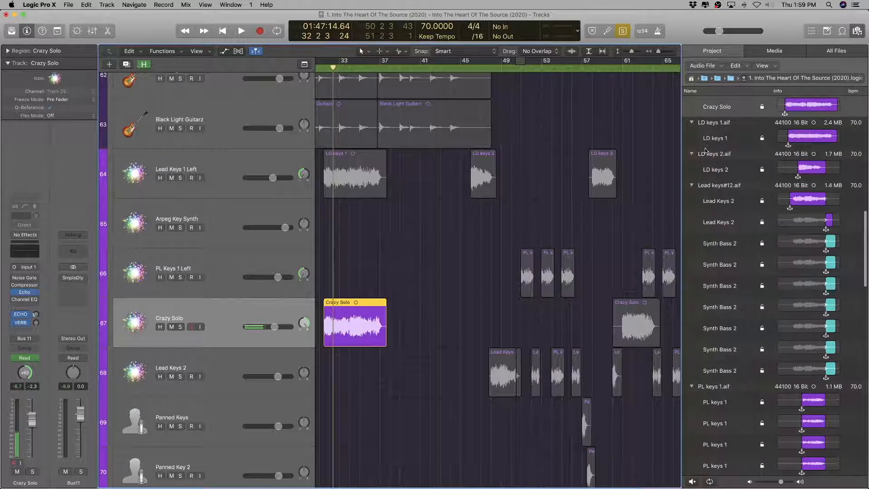
{"action": "scroll", "coordinate": [708, 152], "scroll_direction": "up", "scroll_amount": 4}
{"action": "double_click", "coordinate": [719, 161]}
{"action": "key", "text": "Right"}
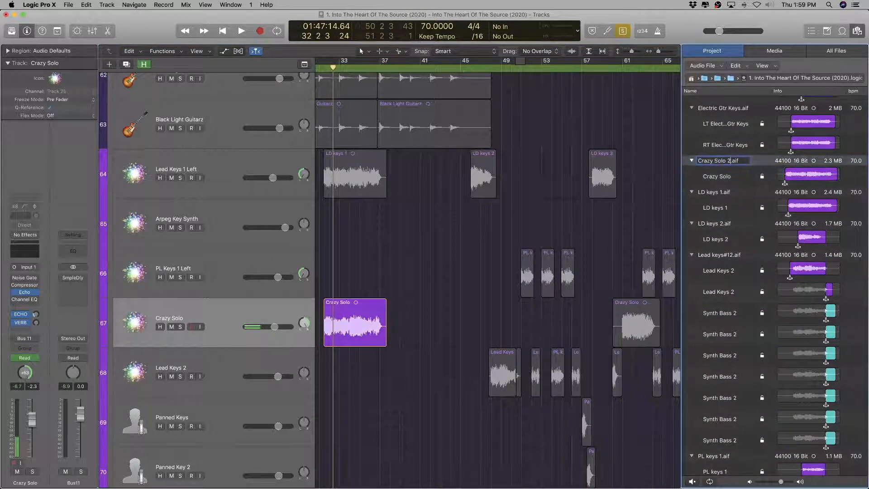
{"action": "key", "text": "BackSpace"}
{"action": "type", "text": "1"}
{"action": "key", "text": "Return"}
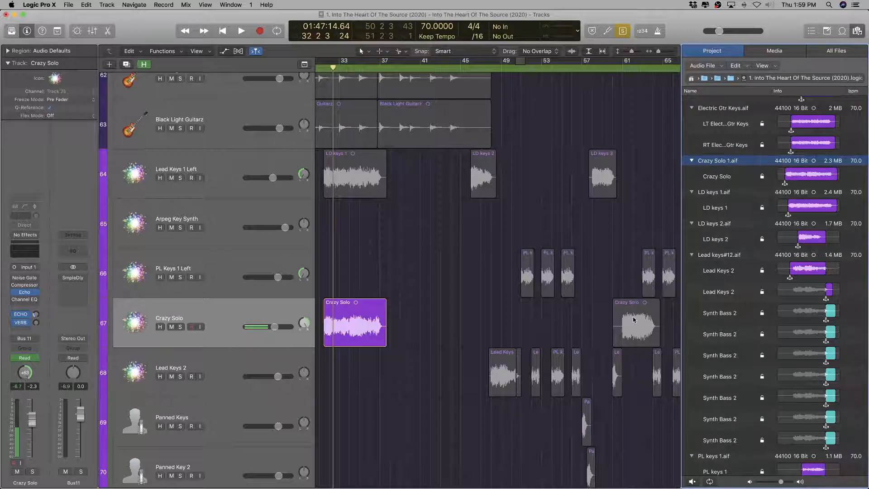
Step: Rename the first Crazy Solo region as Crazy Solo 1 to match its audio file
{"action": "left_click", "coordinate": [715, 177]}
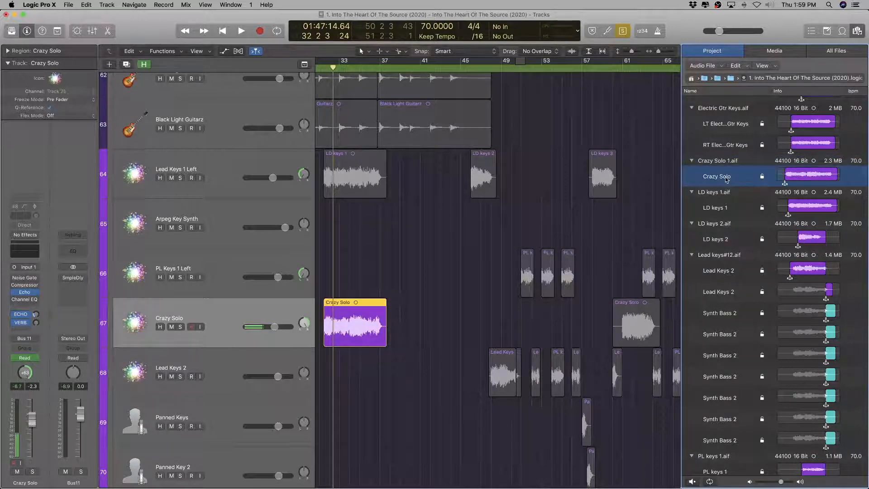
{"action": "double_click", "coordinate": [725, 177]}
{"action": "type", "text": "1"}
{"action": "key", "text": "Return"}
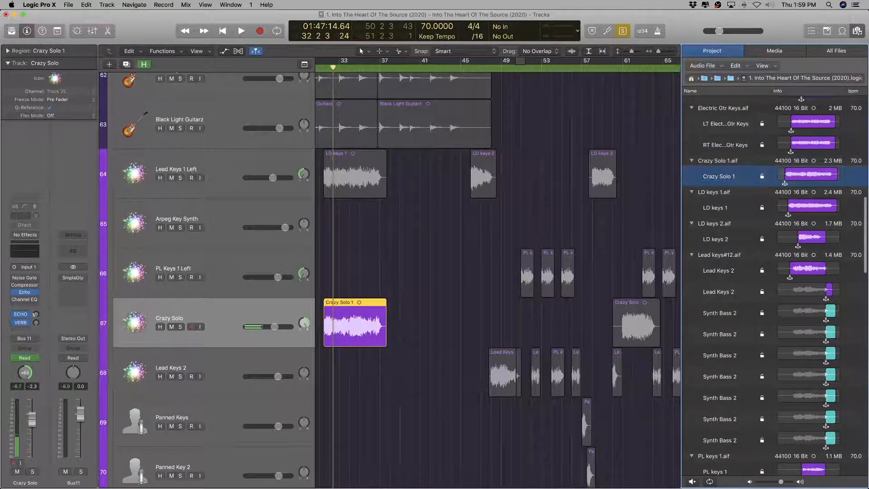
Step: Rename the audio file of the second Crazy Solo region, near bar 60, as Crazy Solo 2
{"action": "left_click", "coordinate": [629, 315]}
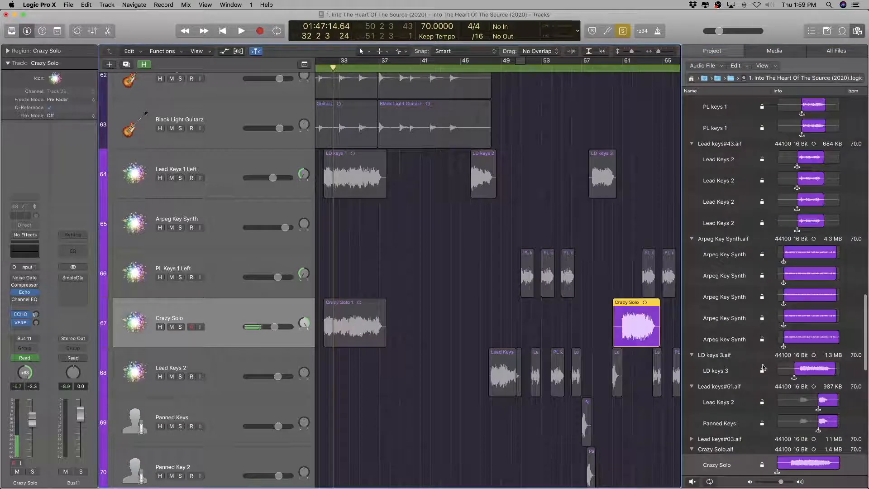
{"action": "double_click", "coordinate": [723, 452]}
{"action": "key", "text": "Right"}
{"action": "type", "text": "2"}
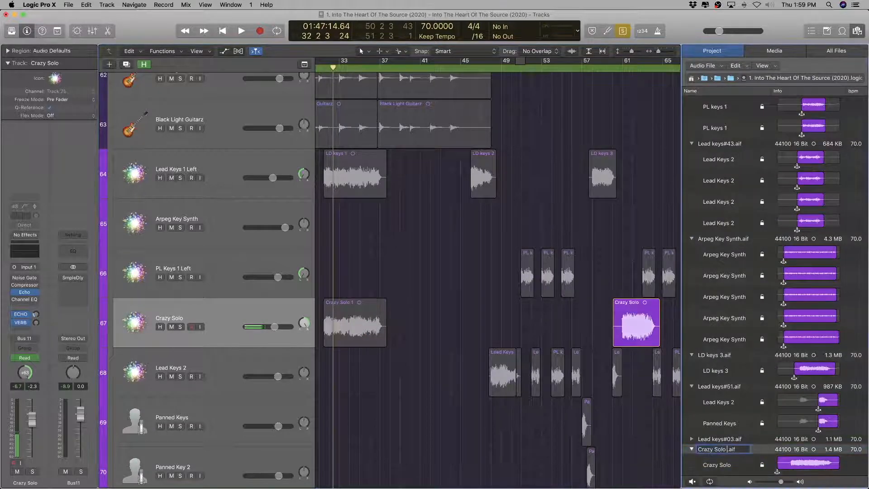
{"action": "key", "text": "Return"}
Step: Select the first region on the Lead Keys 2 track and locate the audio file it uses
{"action": "scroll", "coordinate": [657, 413], "scroll_direction": "right", "scroll_amount": 5}
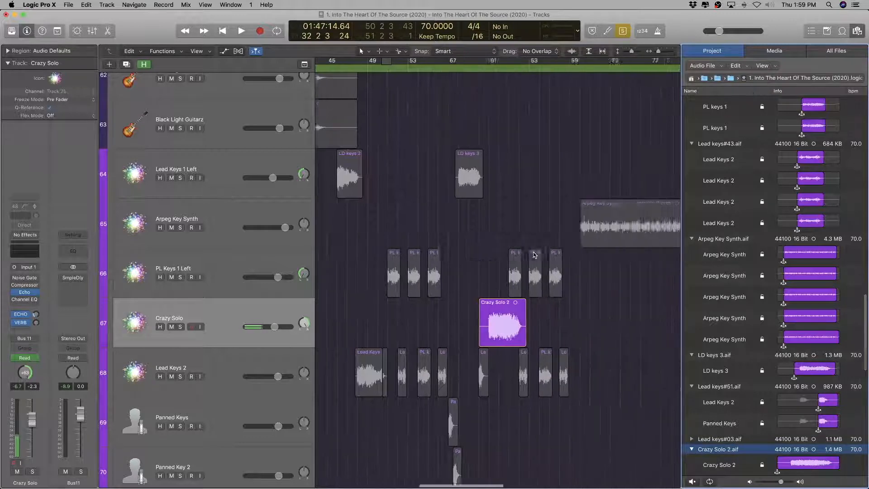
{"action": "scroll", "coordinate": [577, 371], "scroll_direction": "left", "scroll_amount": 10}
{"action": "left_click", "coordinate": [237, 371]}
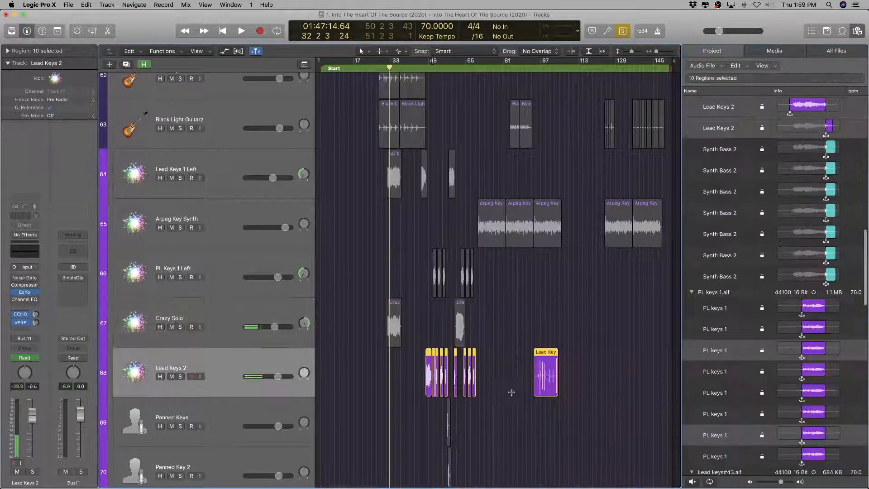
{"action": "left_click", "coordinate": [545, 373], "text": "ctrl+alt"}
{"action": "left_click", "coordinate": [551, 374], "text": "ctrl+alt"}
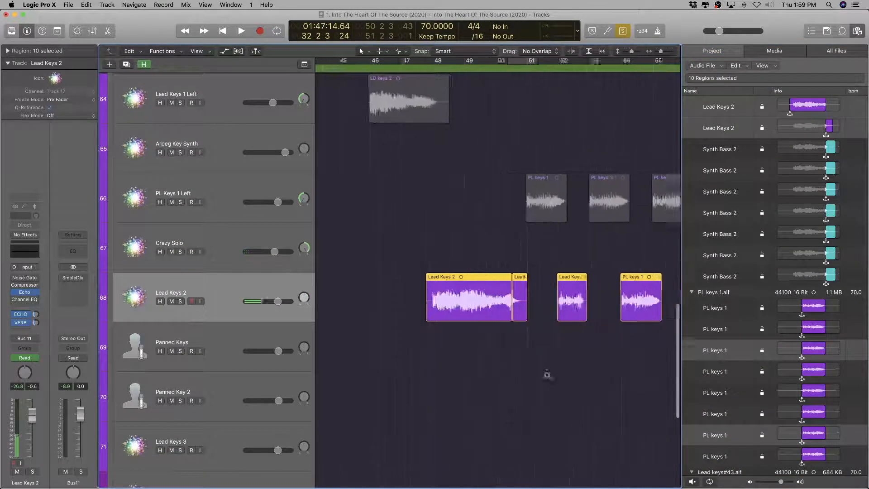
{"action": "left_click", "coordinate": [462, 299]}
{"action": "scroll", "coordinate": [765, 361], "scroll_direction": "up", "scroll_amount": 5}
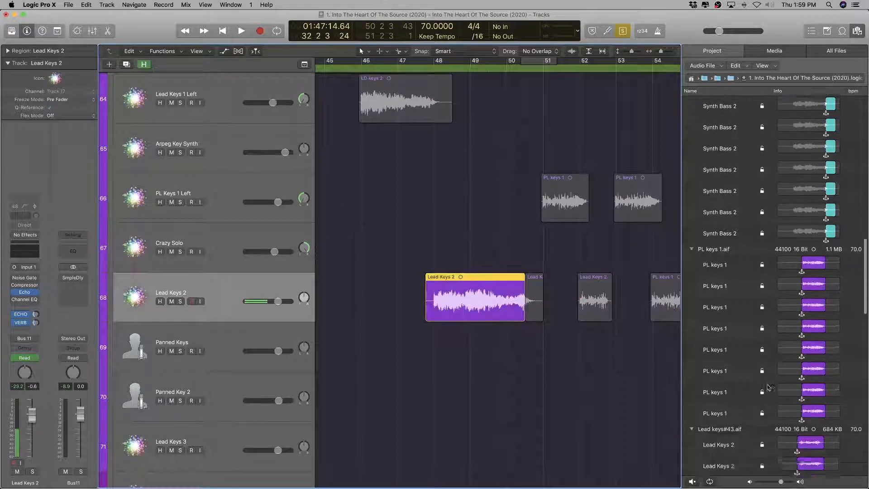
{"action": "scroll", "coordinate": [764, 389], "scroll_direction": "down", "scroll_amount": 1}
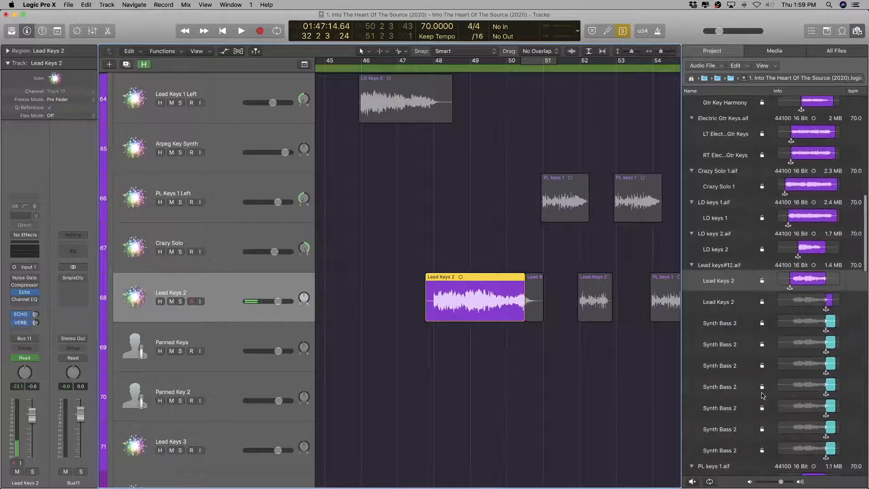
{"action": "scroll", "coordinate": [561, 397], "scroll_direction": "right", "scroll_amount": 2}
{"action": "scroll", "coordinate": [560, 397], "scroll_direction": "right", "scroll_amount": 1}
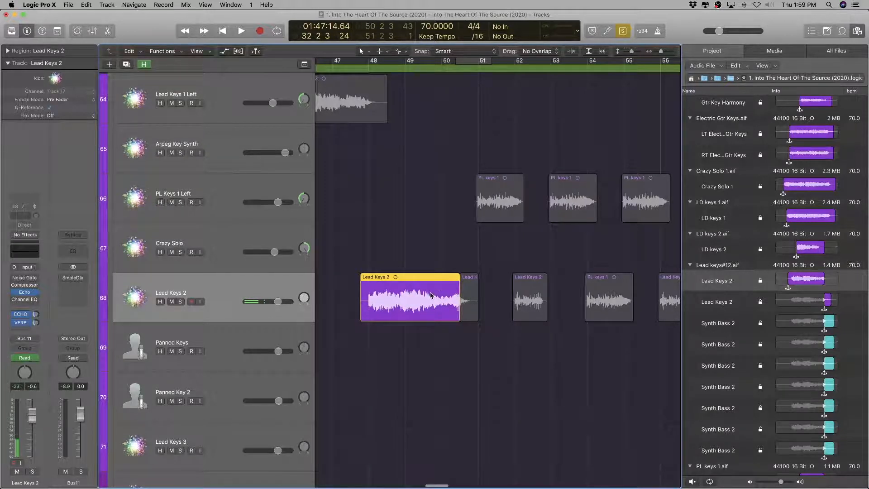
{"action": "left_click", "coordinate": [713, 266]}
{"action": "left_click", "coordinate": [417, 276]}
{"action": "left_click", "coordinate": [721, 266]}
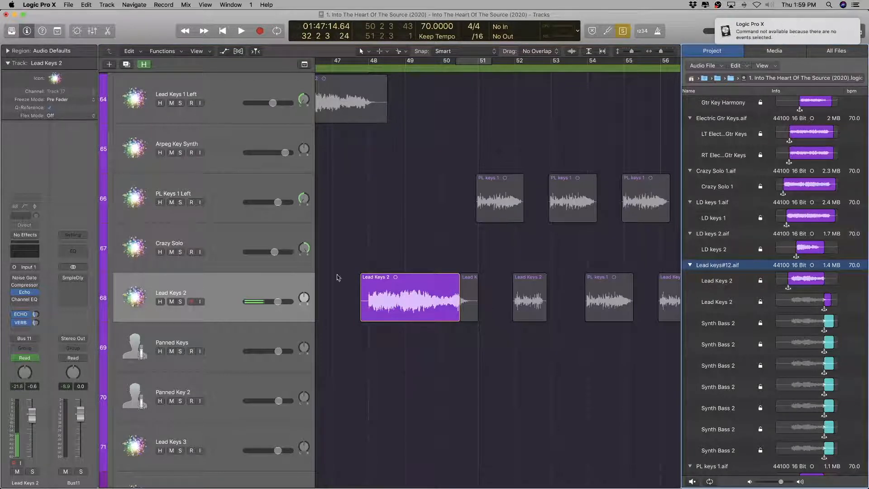
Step: Play the first Lead Keys 2 region from its start near bar 47 and stop at its end
{"action": "left_click", "coordinate": [388, 285]}
{"action": "key", "text": "space"}
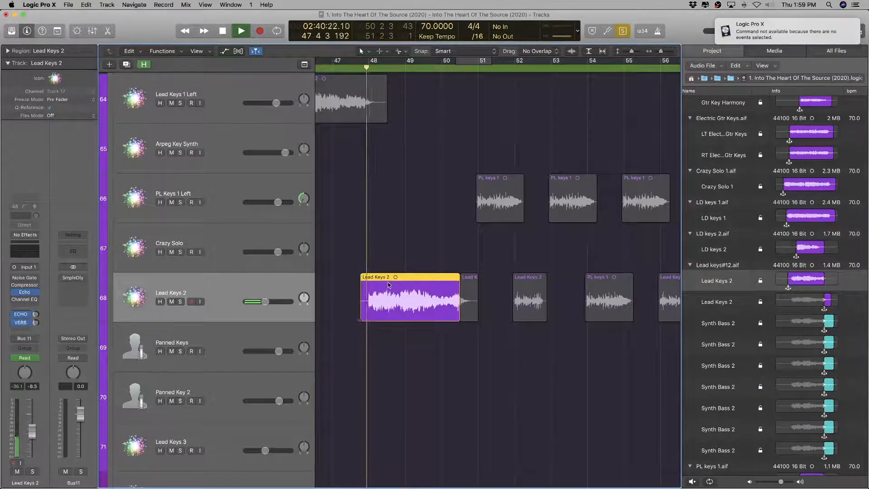
{"action": "key", "text": "super+Left"}
{"action": "key", "text": "super+Left"}
{"action": "key", "text": "super+Left"}
{"action": "key", "text": "super+Left"}
{"action": "key", "text": "super+Left"}
{"action": "key", "text": "super+Left"}
{"action": "key", "text": "super+Left"}
{"action": "key", "text": "super+Left"}
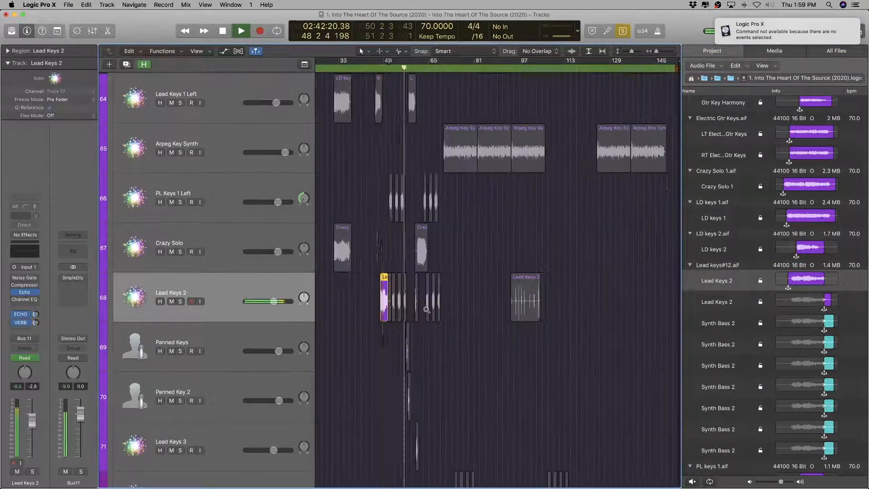
{"action": "key", "text": "super+Right"}
{"action": "key", "text": "super+Right"}
{"action": "key", "text": "super+Right"}
{"action": "key", "text": "super+Right"}
{"action": "key", "text": "super+Right"}
{"action": "key", "text": "super+Right"}
{"action": "scroll", "coordinate": [427, 311], "scroll_direction": "right", "scroll_amount": 4}
{"action": "scroll", "coordinate": [441, 312], "scroll_direction": "down", "scroll_amount": 3}
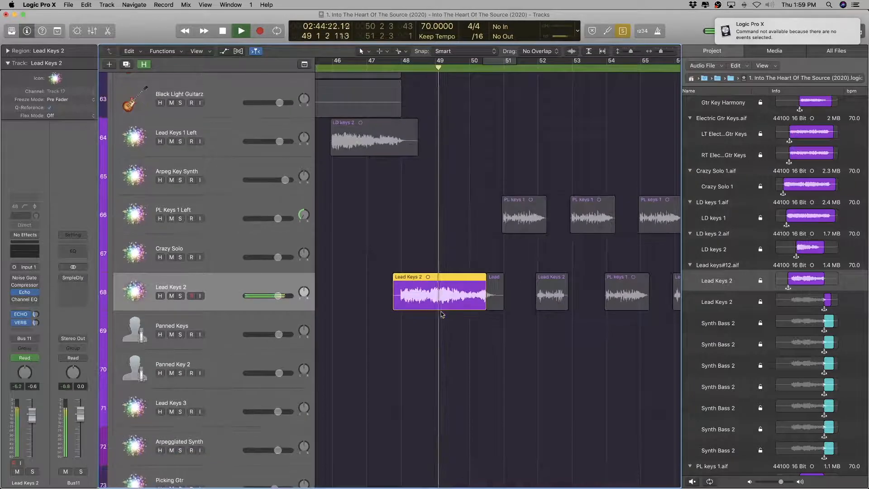
{"action": "scroll", "coordinate": [441, 311], "scroll_direction": "right", "scroll_amount": 2}
{"action": "scroll", "coordinate": [441, 312], "scroll_direction": "right", "scroll_amount": 1}
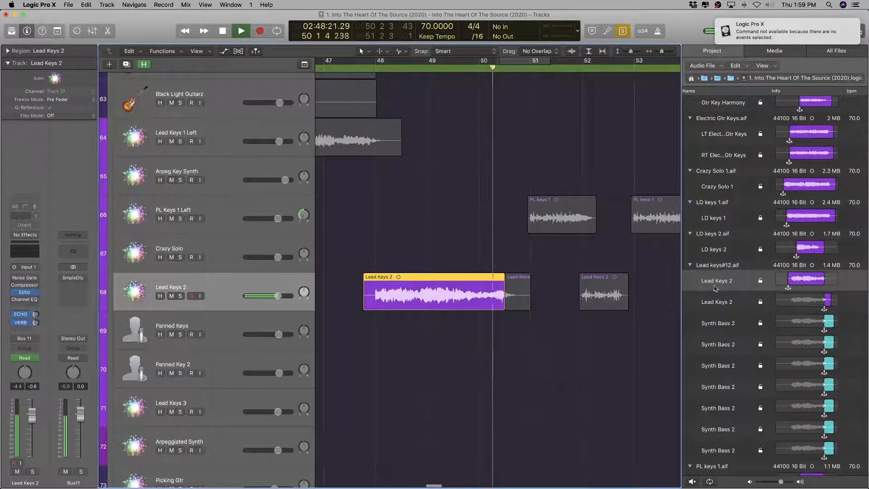
{"action": "key", "text": "space"}
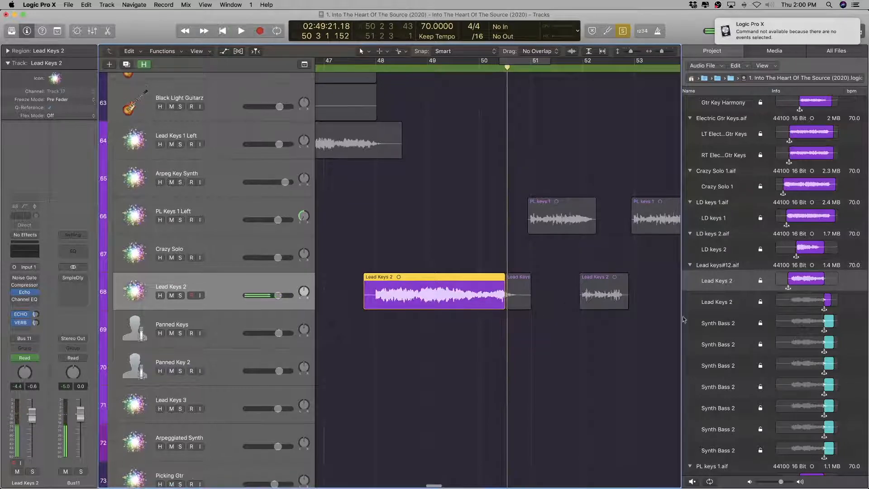
Step: Check the names already given to the keys regions and their audio files across the MELODIC stack
{"action": "scroll", "coordinate": [700, 333], "scroll_direction": "up", "scroll_amount": 5}
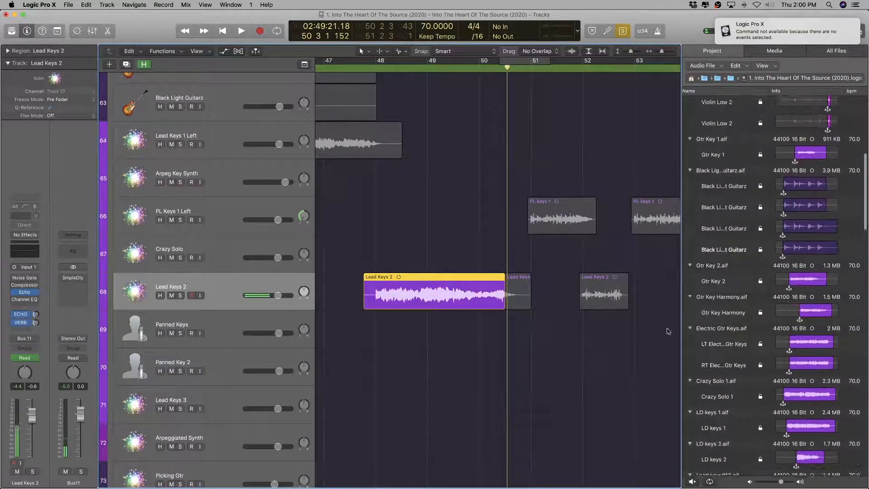
{"action": "scroll", "coordinate": [567, 326], "scroll_direction": "down", "scroll_amount": 5}
{"action": "scroll", "coordinate": [564, 325], "scroll_direction": "left", "scroll_amount": 5}
{"action": "scroll", "coordinate": [563, 325], "scroll_direction": "left", "scroll_amount": 5}
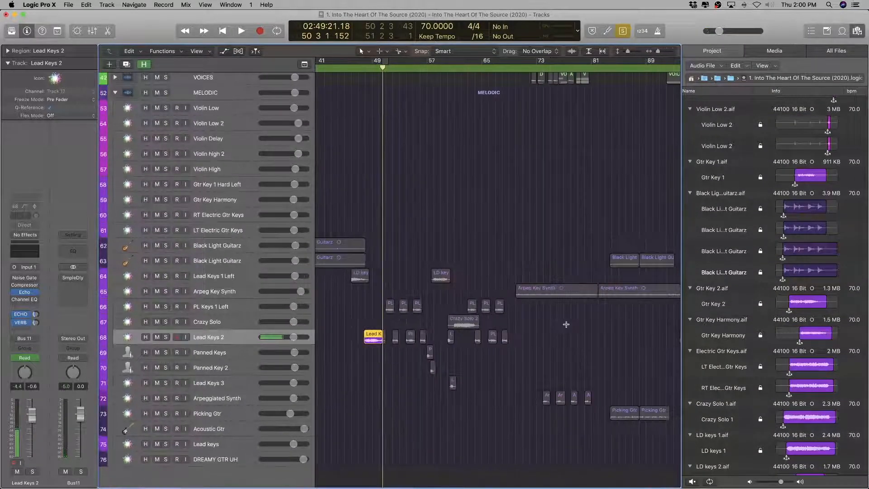
{"action": "scroll", "coordinate": [564, 320], "scroll_direction": "right", "scroll_amount": 3}
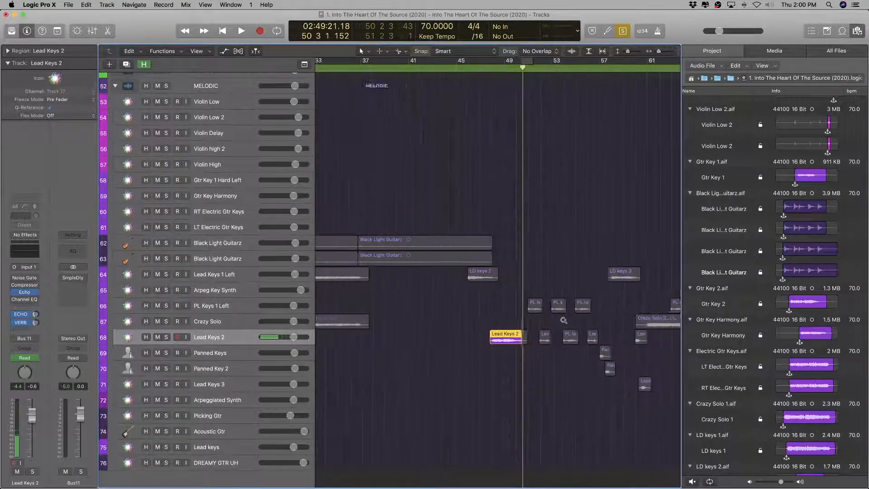
{"action": "scroll", "coordinate": [562, 320], "scroll_direction": "up", "scroll_amount": 3}
{"action": "scroll", "coordinate": [561, 319], "scroll_direction": "right", "scroll_amount": 3}
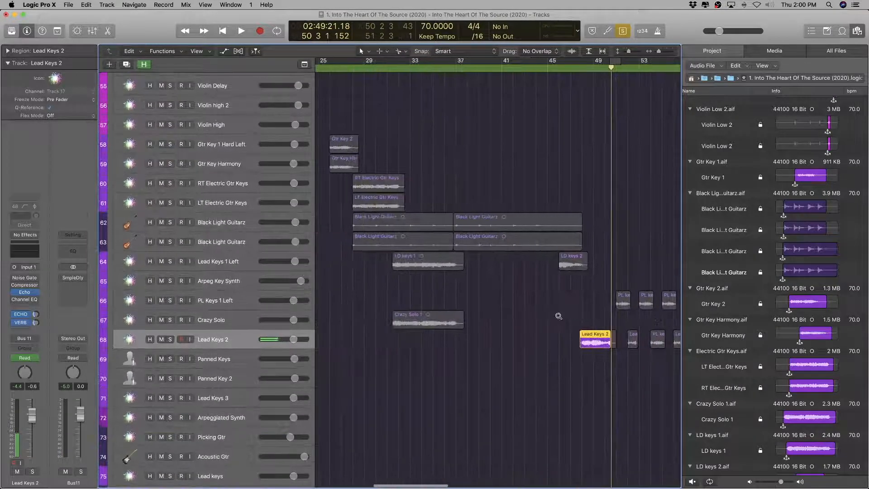
{"action": "scroll", "coordinate": [606, 305], "scroll_direction": "right", "scroll_amount": 10}
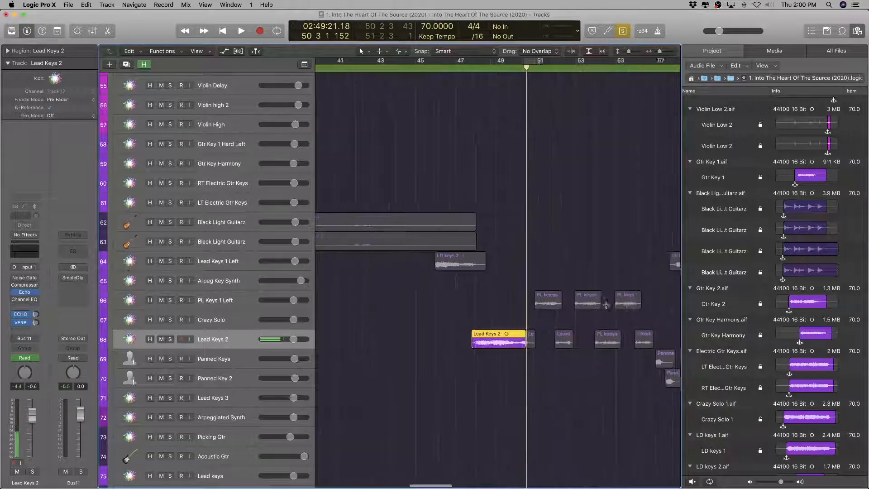
{"action": "scroll", "coordinate": [605, 304], "scroll_direction": "left", "scroll_amount": 10}
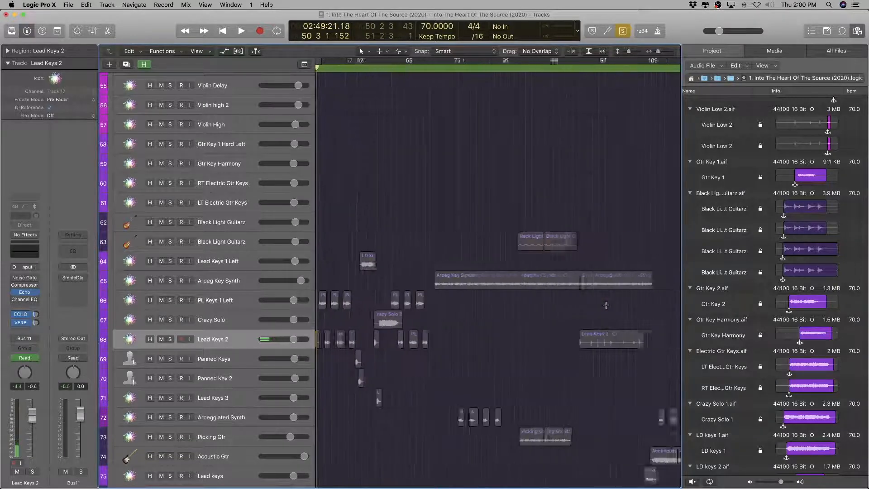
{"action": "scroll", "coordinate": [556, 295], "scroll_direction": "up", "scroll_amount": 10}
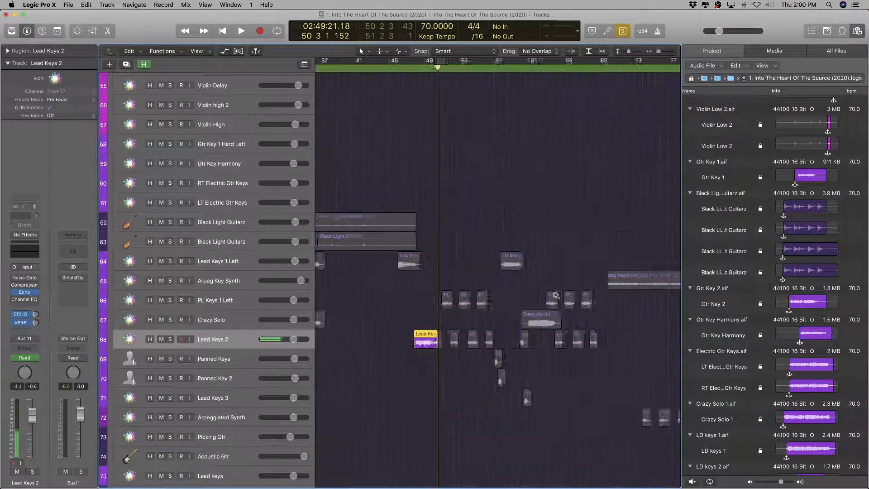
{"action": "scroll", "coordinate": [746, 341], "scroll_direction": "down", "scroll_amount": 10}
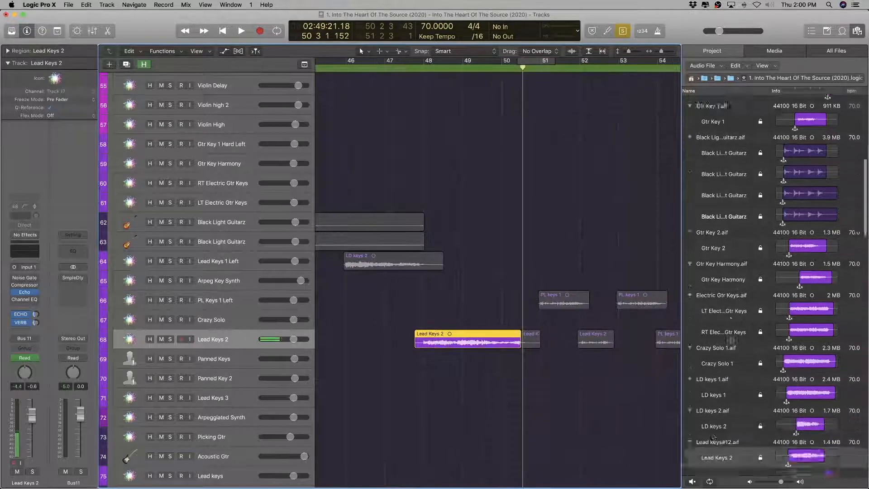
Step: Rename the audio file Lead keys#12 as LD keys 4
{"action": "left_click", "coordinate": [716, 261]}
{"action": "double_click", "coordinate": [716, 262]}
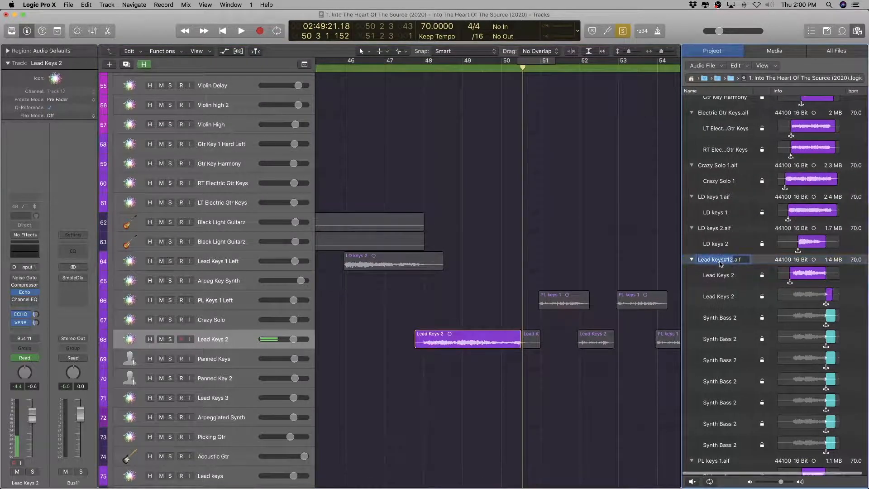
{"action": "key", "text": "Right"}
{"action": "key", "text": "BackSpace"}
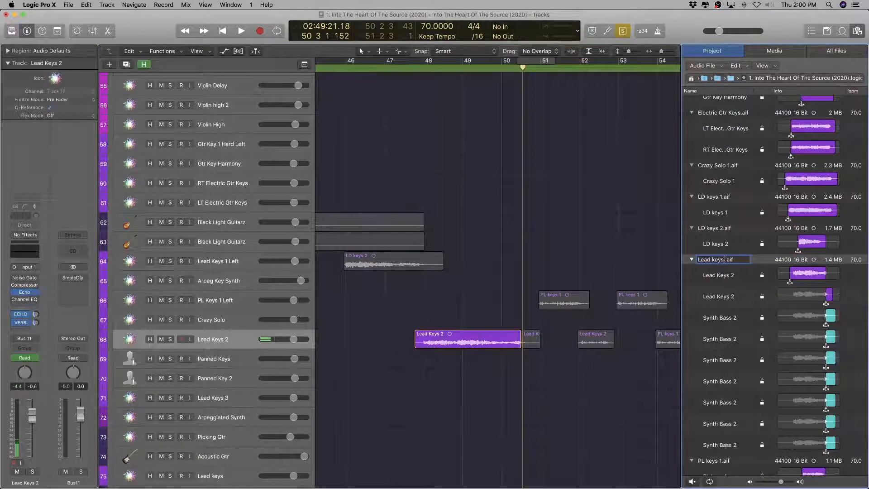
{"action": "type", "text": "4"}
{"action": "double_click", "coordinate": [701, 259]}
{"action": "type", "text": "LD"}
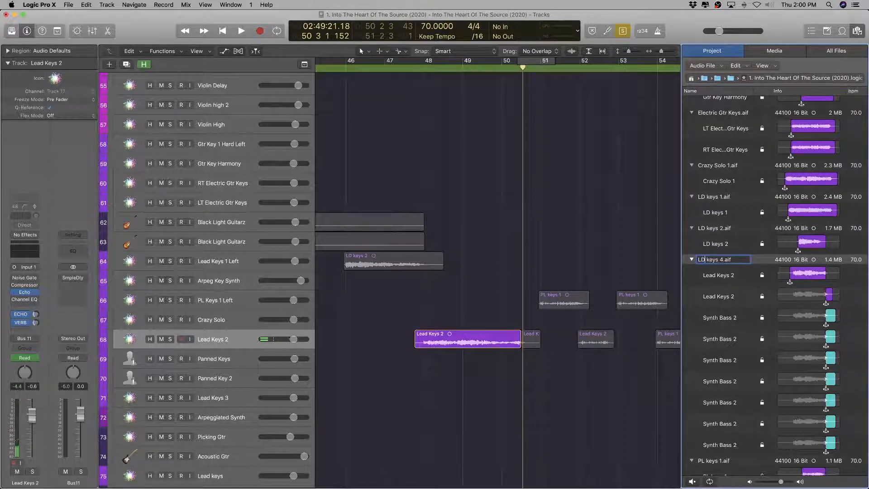
{"action": "key", "text": "Return"}
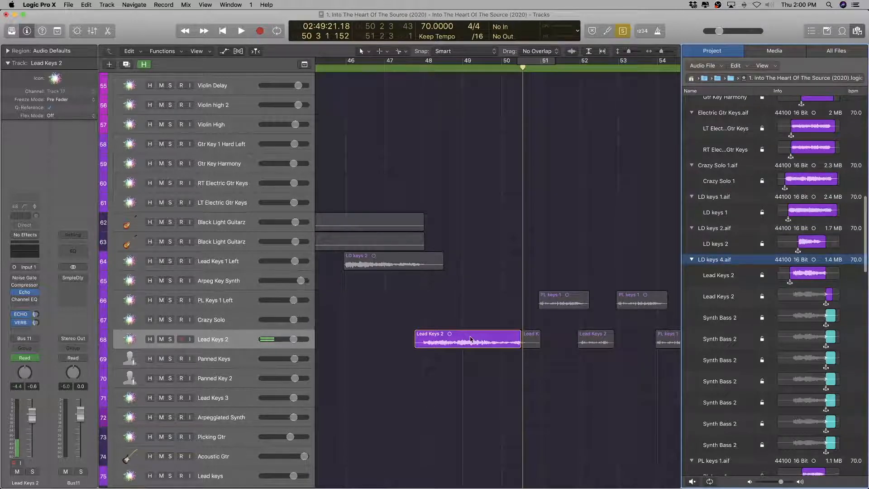
Step: Rename the first Lead Keys 2 region, near bar 48, as LD keys 4 to match its audio file
{"action": "left_click", "coordinate": [705, 279]}
{"action": "double_click", "coordinate": [713, 260]}
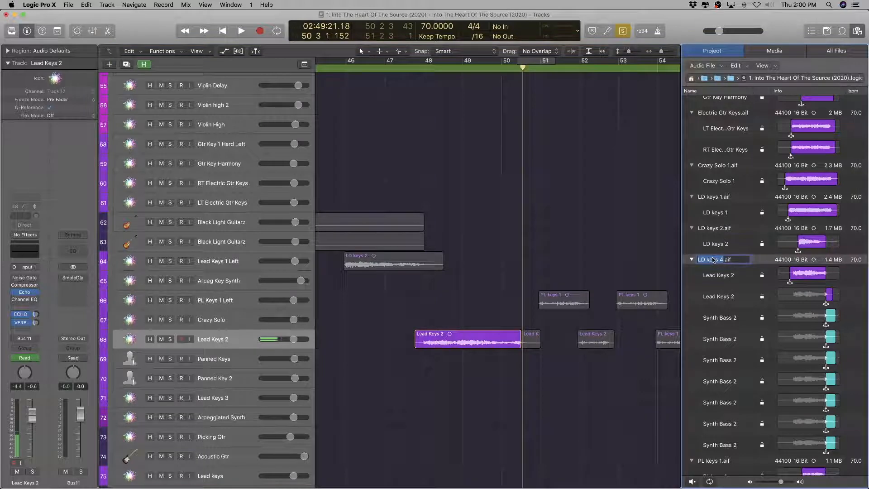
{"action": "double_click", "coordinate": [729, 277]}
{"action": "type", "text": "LD keys 4"}
{"action": "key", "text": "Return"}
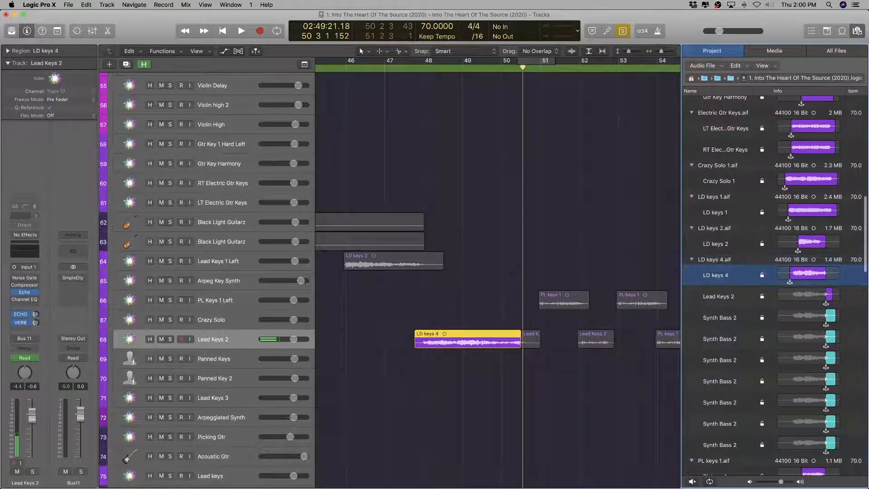
Step: Play the short Lead Keys 2 region near bar 50 and rename it as LD keys 4
{"action": "scroll", "coordinate": [482, 336], "scroll_direction": "right", "scroll_amount": 3}
{"action": "left_click", "coordinate": [483, 337]}
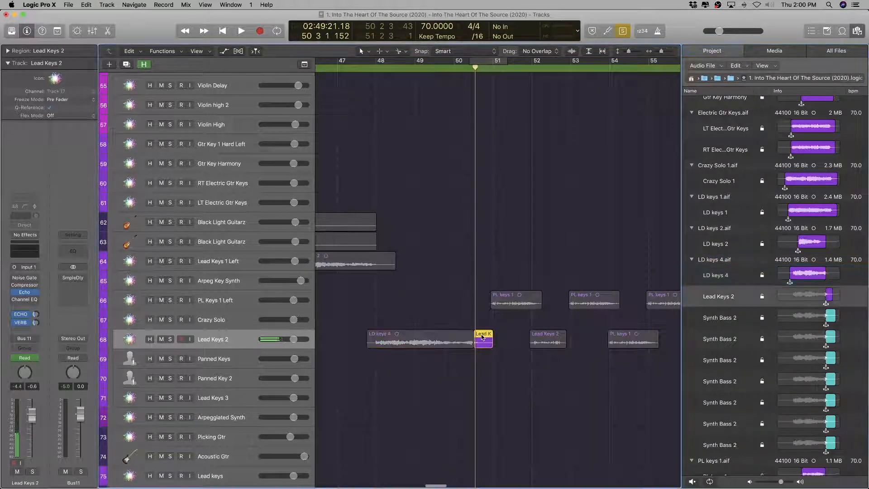
{"action": "key", "text": "space"}
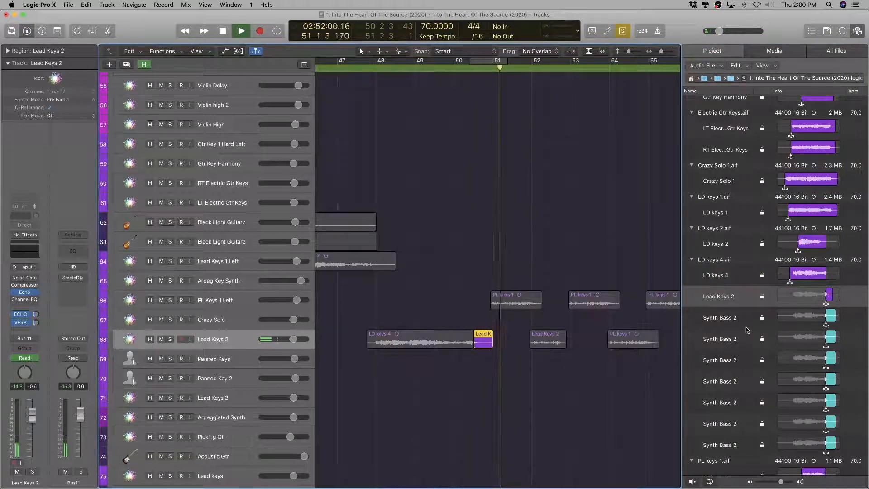
{"action": "key", "text": "space"}
{"action": "double_click", "coordinate": [716, 297]}
{"action": "type", "text": "LD keys 4"}
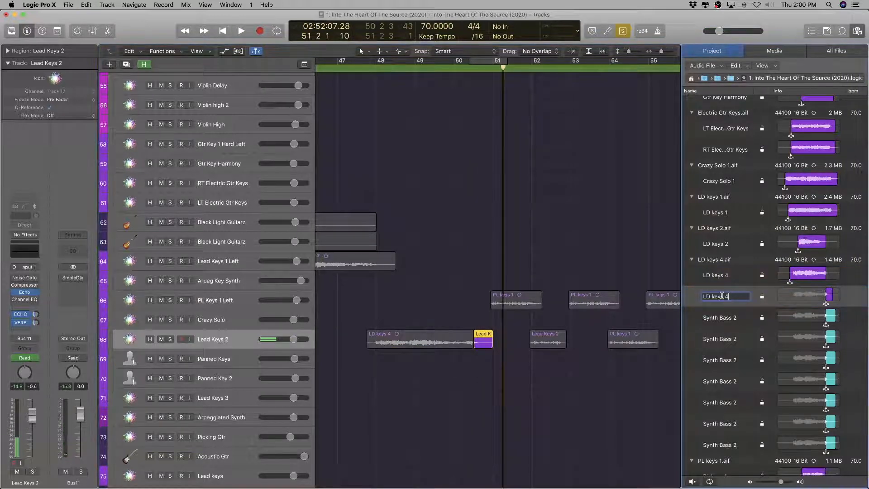
{"action": "key", "text": "Return"}
Step: Play the Lead Keys 2 region at bar 52 from its start and stop near its end
{"action": "left_click", "coordinate": [554, 335]}
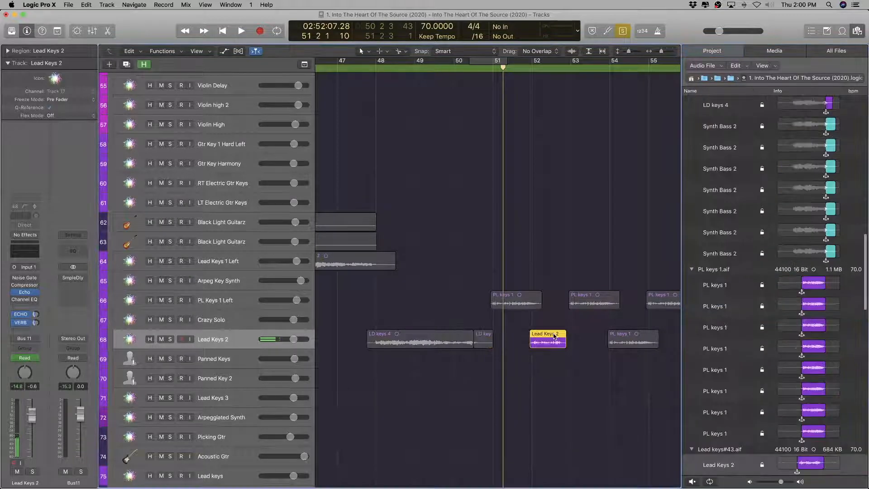
{"action": "key", "text": "shift+space"}
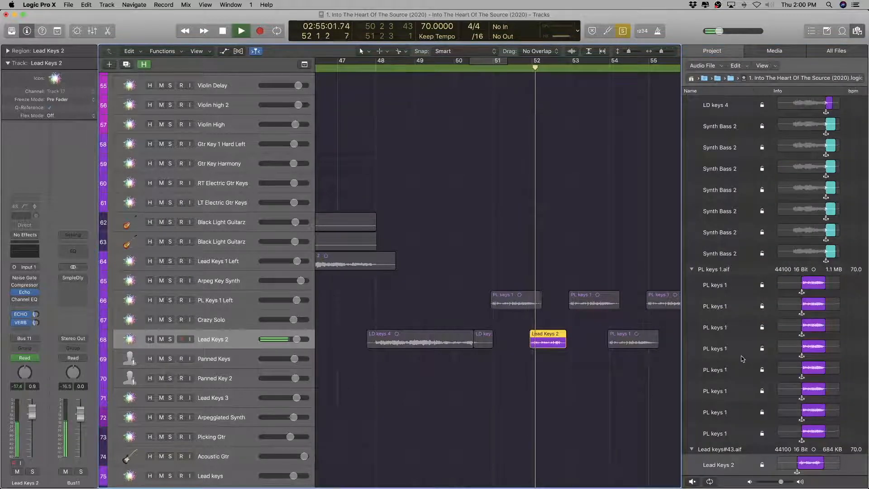
{"action": "scroll", "coordinate": [598, 362], "scroll_direction": "right", "scroll_amount": 5}
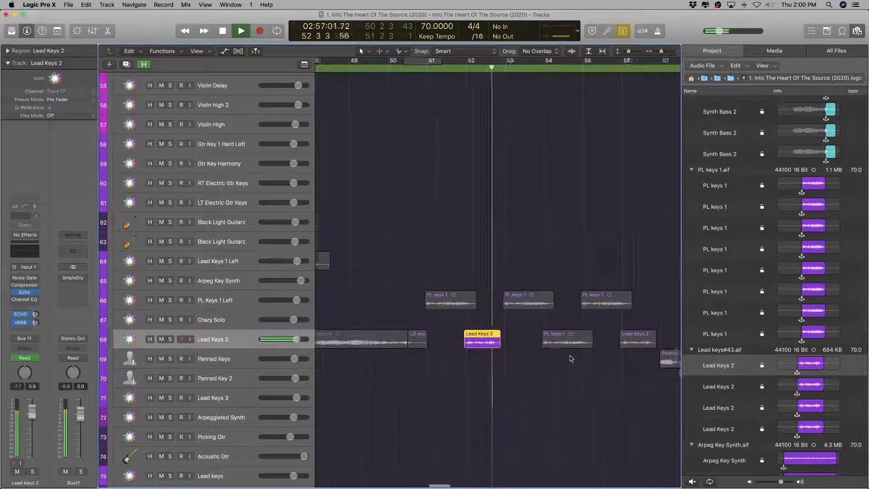
{"action": "key", "text": "space"}
Step: Rename the audio file Lead keys#43 as PL Keys 2
{"action": "double_click", "coordinate": [725, 350]}
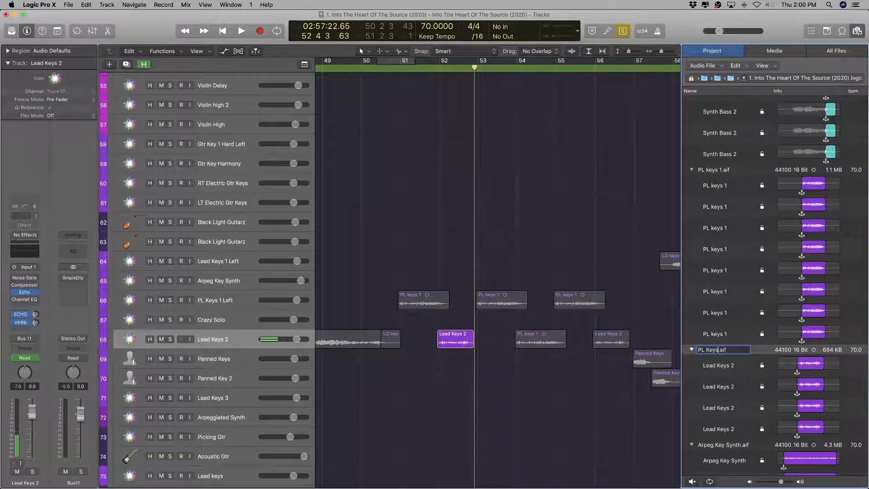
{"action": "type", "text": "PL Keys 2"}
{"action": "key", "text": "Return"}
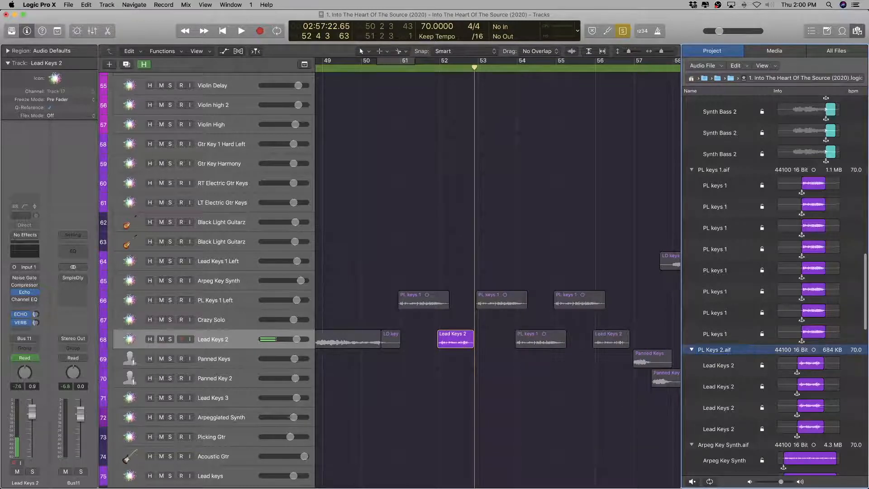
Step: Rename the Lead Keys 2 region at bar 52 as PL Keys 2 to match its audio file
{"action": "left_click", "coordinate": [460, 336]}
{"action": "double_click", "coordinate": [714, 349]}
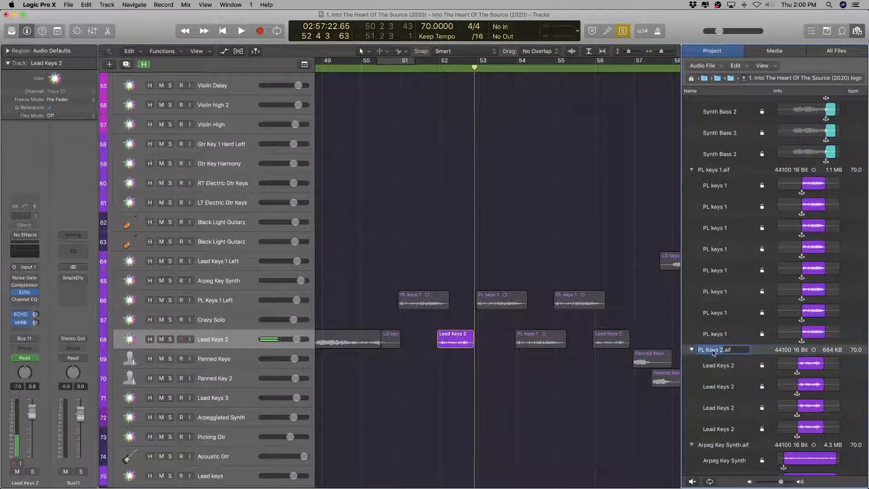
{"action": "double_click", "coordinate": [720, 366]}
{"action": "key", "text": "Tab"}
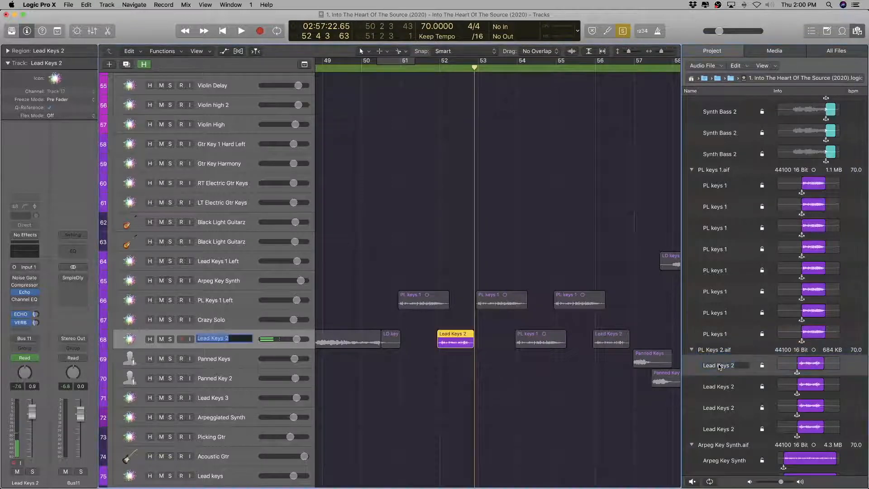
{"action": "double_click", "coordinate": [719, 365]}
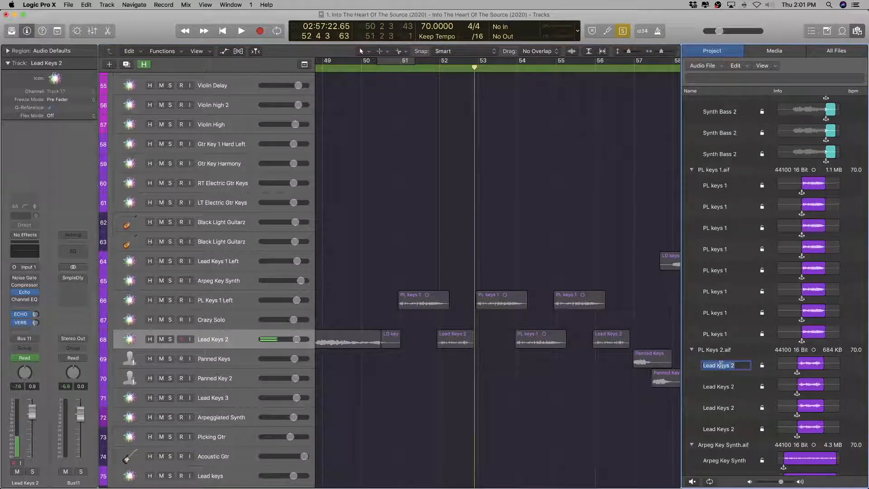
{"action": "type", "text": "PL Keys 2"}
{"action": "key", "text": "Return"}
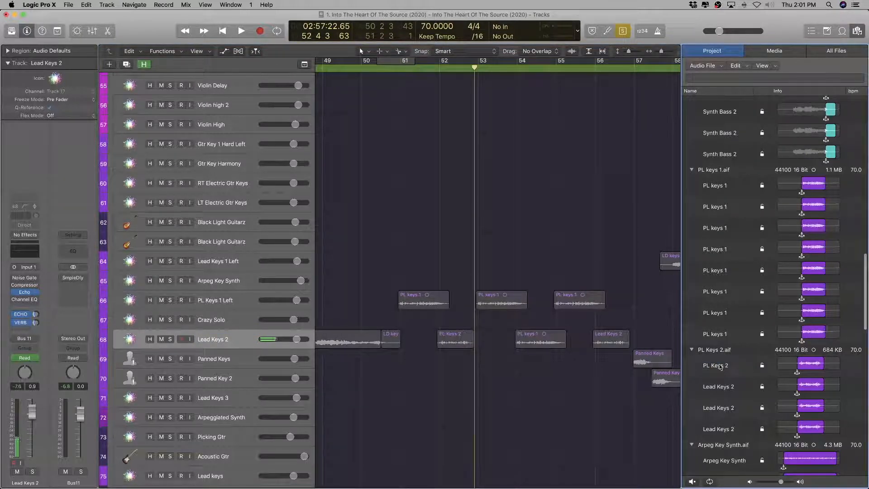
Step: Compare the PL keys 1 region near bar 54 on the Lead Keys 2 track with the neighbouring PL Keys regions
{"action": "left_click", "coordinate": [542, 340]}
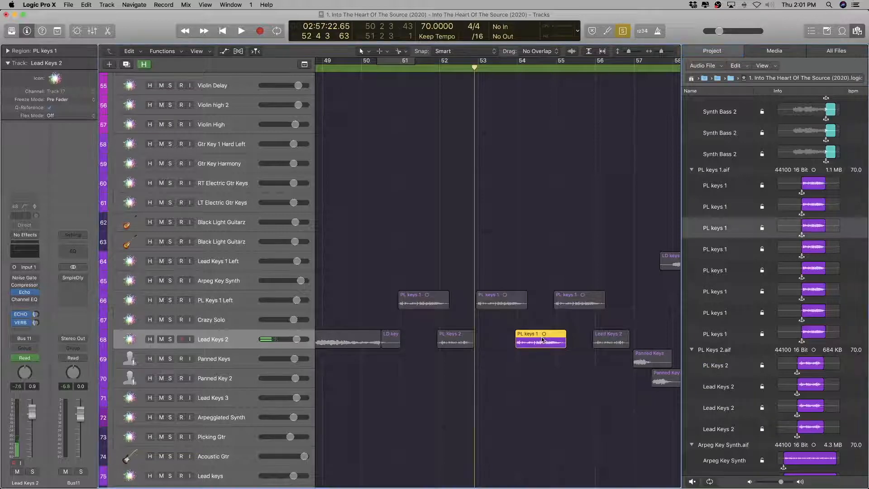
{"action": "left_click", "coordinate": [446, 334]}
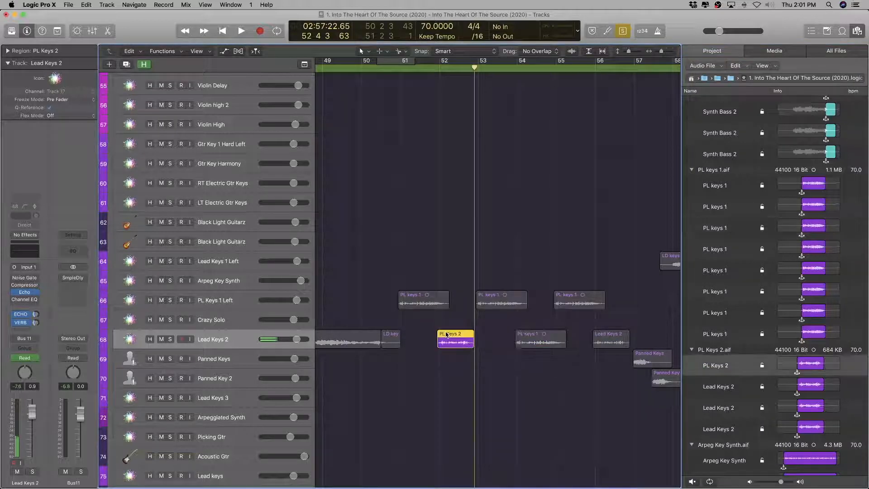
{"action": "left_click", "coordinate": [547, 334]}
{"action": "key", "text": "super+Left"}
{"action": "key", "text": "super+Left"}
{"action": "key", "text": "super+Left"}
{"action": "key", "text": "super+Left"}
{"action": "key", "text": "super+Right"}
{"action": "key", "text": "super+Right"}
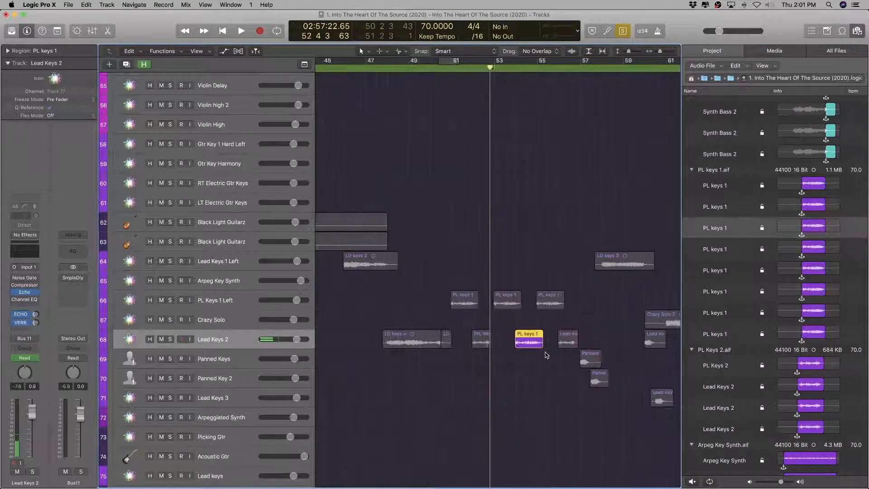
{"action": "key", "text": "super+Right"}
{"action": "key", "text": "super+Right"}
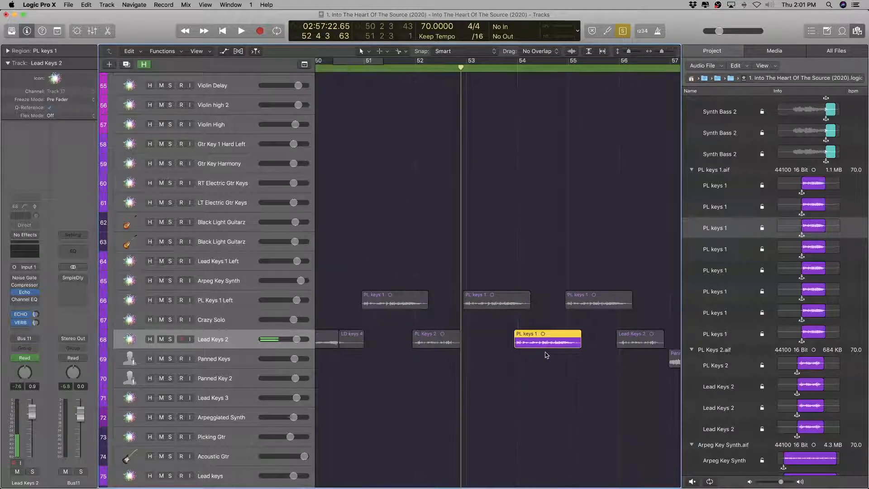
{"action": "key", "text": "super+Left"}
{"action": "key", "text": "super+Left"}
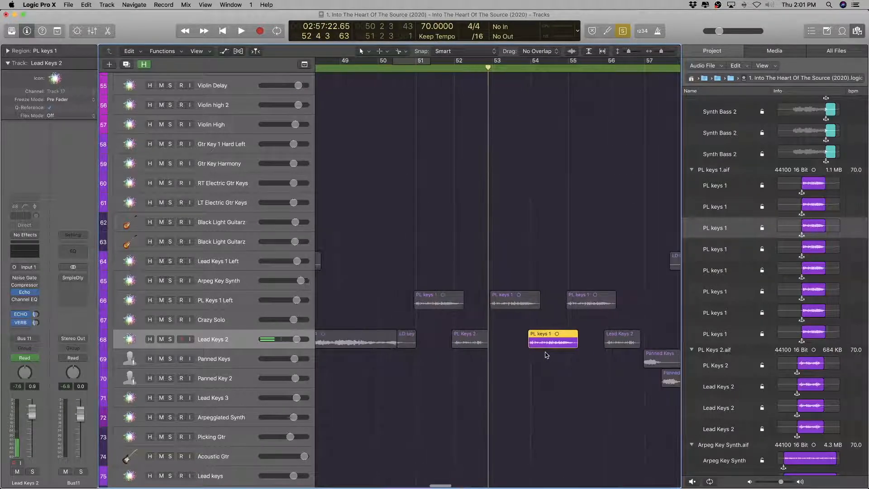
Step: Add a duplicate of the Lead Keys 2 track below it and move the PL Keys 2 region at bar 52 onto it
{"action": "left_click", "coordinate": [214, 339]}
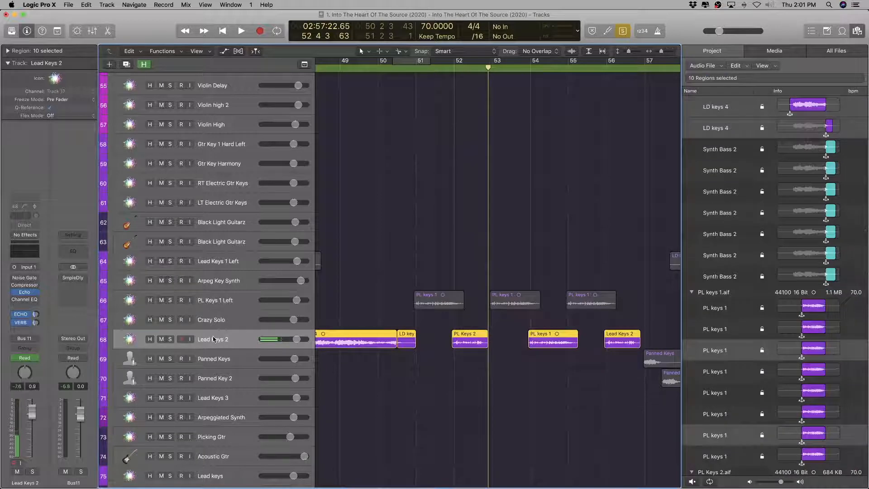
{"action": "key", "text": "super+d"}
{"action": "left_click_drag", "start_coordinate": [466, 335], "coordinate": [469, 355]}
{"action": "left_click", "coordinate": [500, 168]}
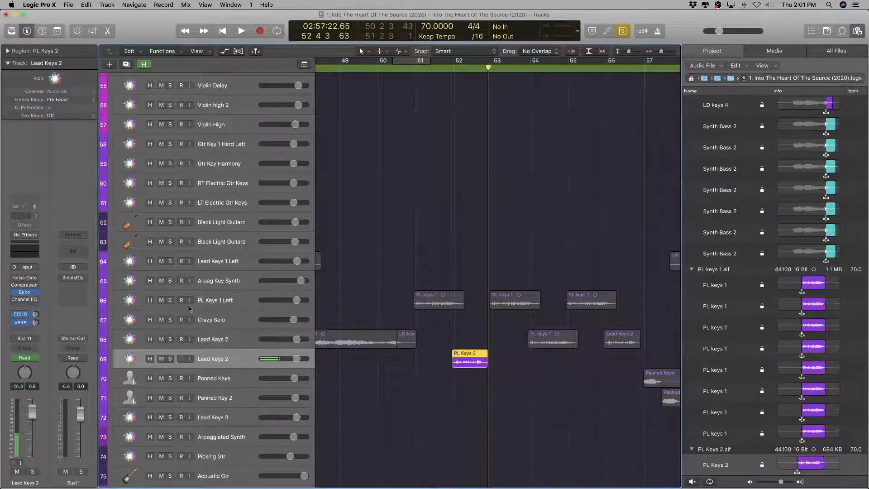
Step: Rename the duplicated Lead Keys 2 track holding the PL Keys 2 region as PL Keys 2
{"action": "left_click", "coordinate": [238, 299]}
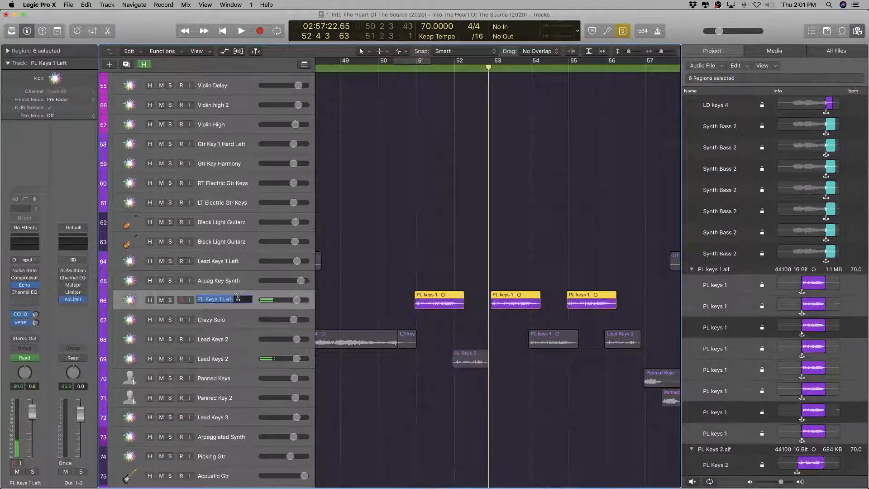
{"action": "double_click", "coordinate": [221, 358]}
{"action": "type", "text": "PL Keys 1 Left"}
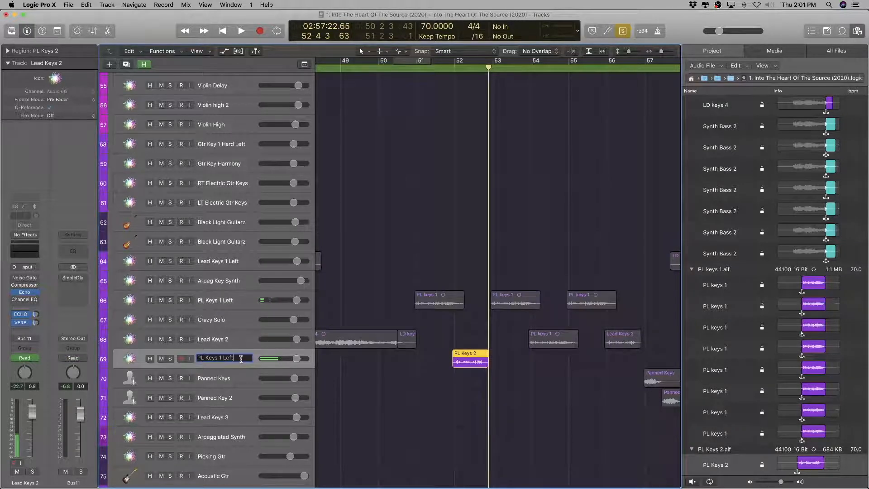
{"action": "key", "text": "Return"}
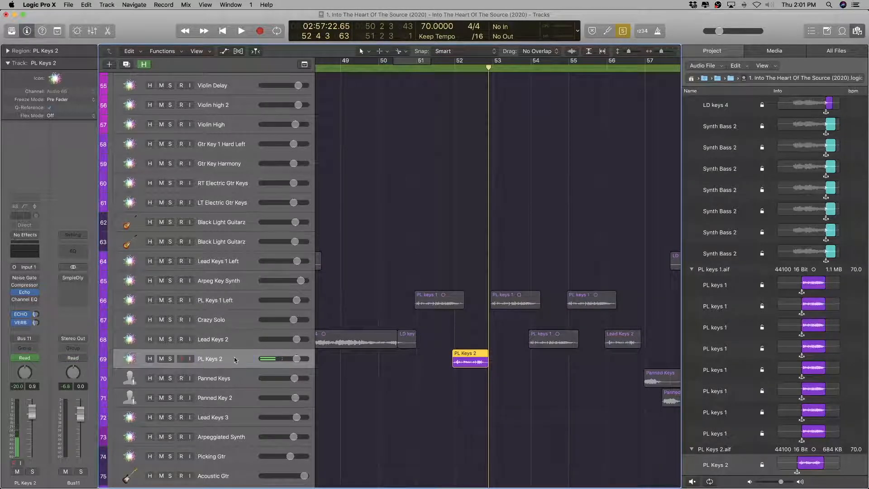
Step: Play back the PL Keys 2 region at bar 52 on its new track to check how it sounds
{"action": "key", "text": "super+Down"}
{"action": "key", "text": "super+Down"}
{"action": "key", "text": "super+Down"}
{"action": "key", "text": "super+Down"}
{"action": "key", "text": "super+Down"}
{"action": "key", "text": "super+Right"}
{"action": "key", "text": "super+Right"}
{"action": "key", "text": "super+Right"}
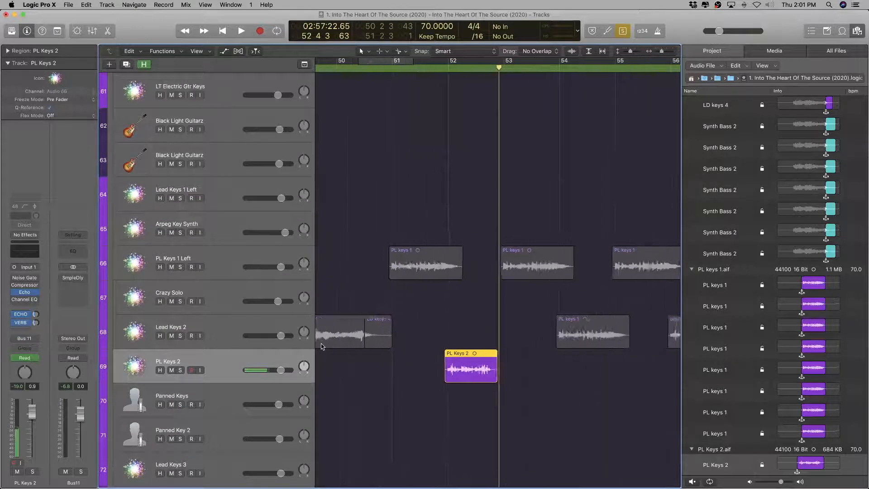
{"action": "key", "text": "super+Up"}
{"action": "key", "text": "super+Up"}
{"action": "key", "text": "super+Up"}
{"action": "key", "text": "super+Up"}
{"action": "key", "text": "space"}
{"action": "key", "text": "space"}
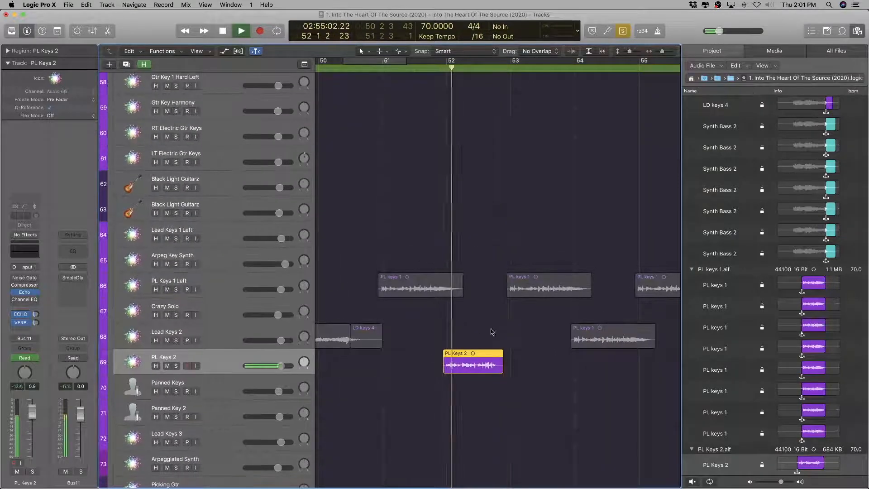
{"action": "key", "text": "super+Left"}
{"action": "scroll", "coordinate": [394, 362], "scroll_direction": "right", "scroll_amount": 5}
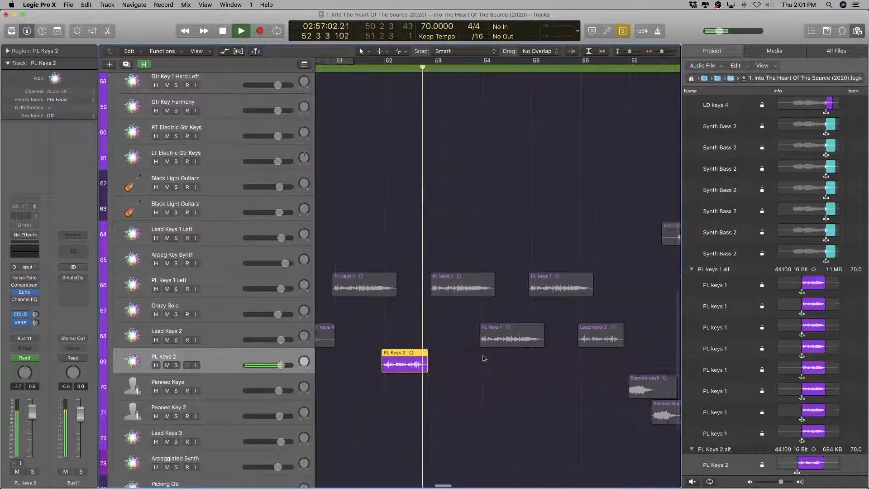
{"action": "key", "text": "space"}
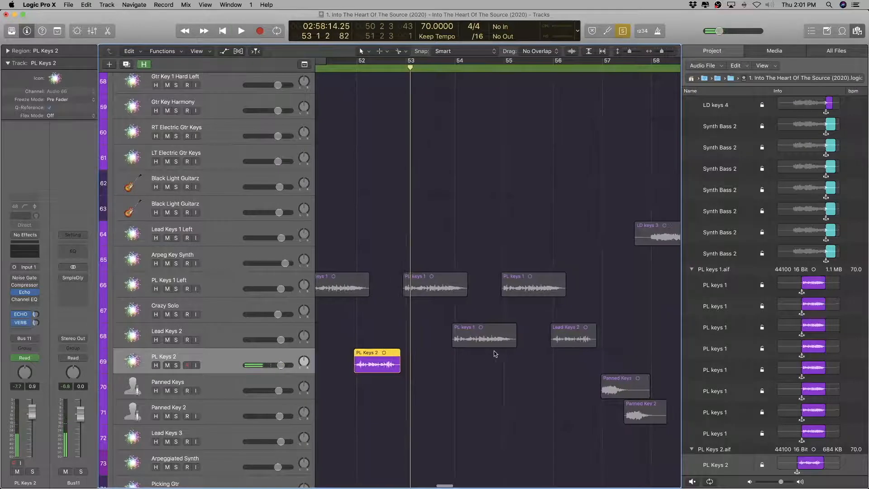
Step: Rename the Lead Keys 2 region at bar 56 as PL Keys 2 in the project's audio file list
{"action": "scroll", "coordinate": [494, 353], "scroll_direction": "right", "scroll_amount": 4}
{"action": "left_click", "coordinate": [389, 326]}
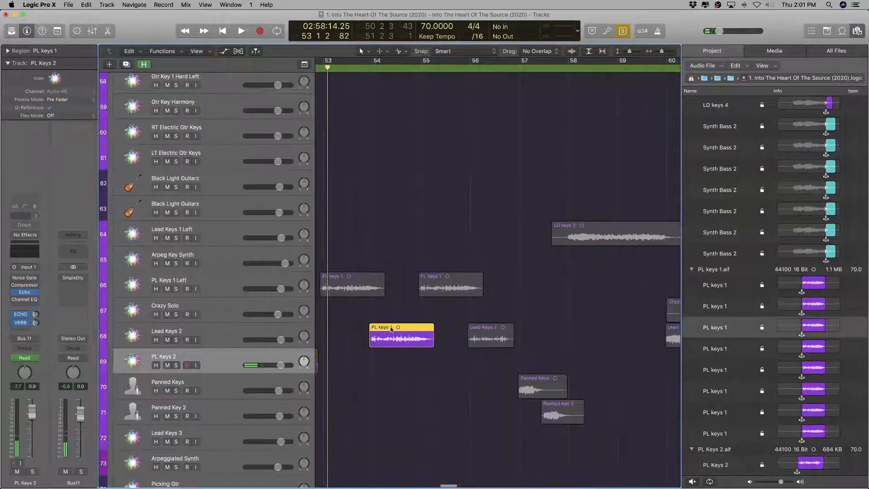
{"action": "left_click", "coordinate": [493, 335]}
{"action": "scroll", "coordinate": [493, 334], "scroll_direction": "right", "scroll_amount": 4}
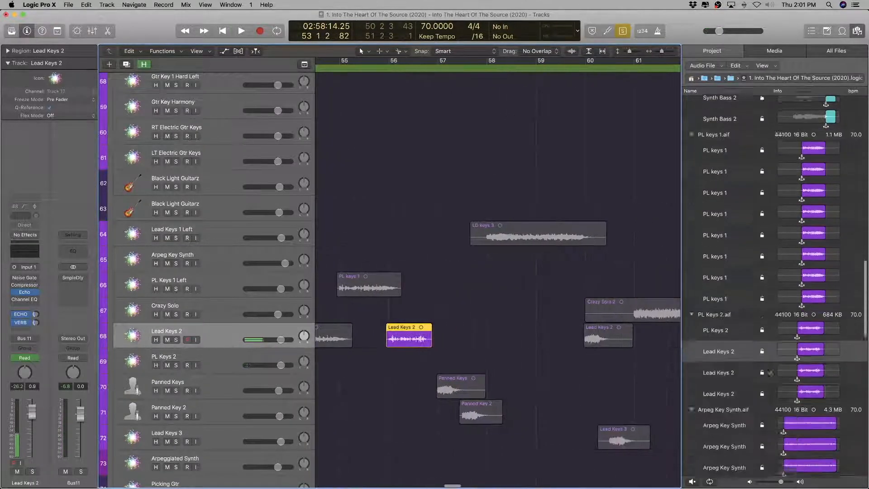
{"action": "scroll", "coordinate": [770, 373], "scroll_direction": "down", "scroll_amount": 2}
{"action": "double_click", "coordinate": [724, 306]}
{"action": "type", "text": "PL Keys 1 Left"}
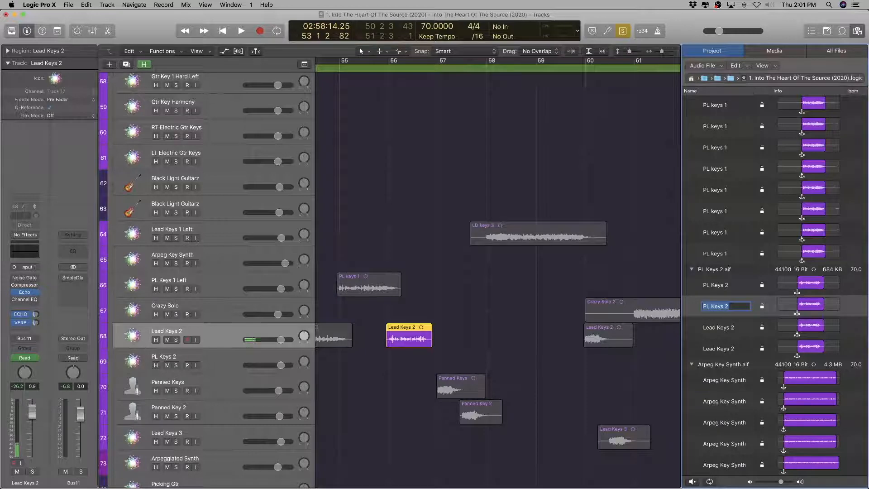
Step: Name the Lead Keys 2 region at bar 56 PL Keys 2, and move it with its automation to the PL Keys 2 track
{"action": "key", "text": "Return"}
{"action": "scroll", "coordinate": [422, 339], "scroll_direction": "right", "scroll_amount": 3}
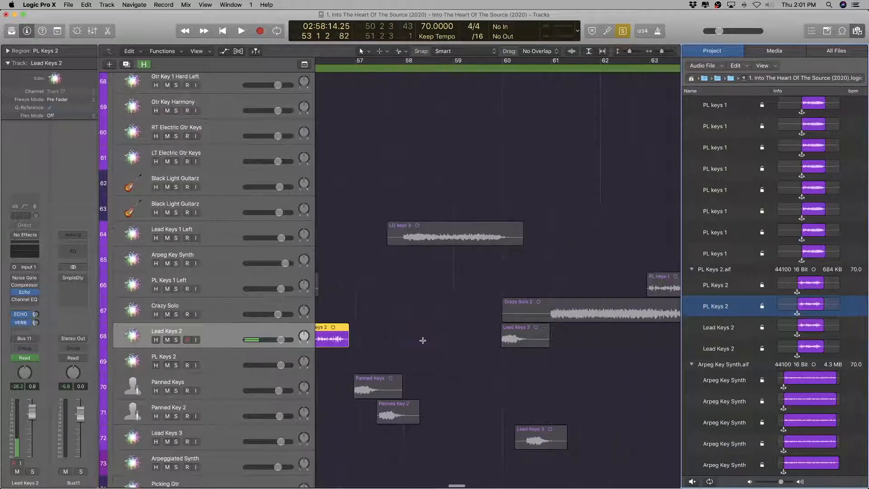
{"action": "key", "text": "super+Left"}
{"action": "scroll", "coordinate": [423, 341], "scroll_direction": "left", "scroll_amount": 5}
{"action": "key", "text": "super+Right"}
{"action": "key", "text": "super+Right"}
{"action": "key", "text": "super+Right"}
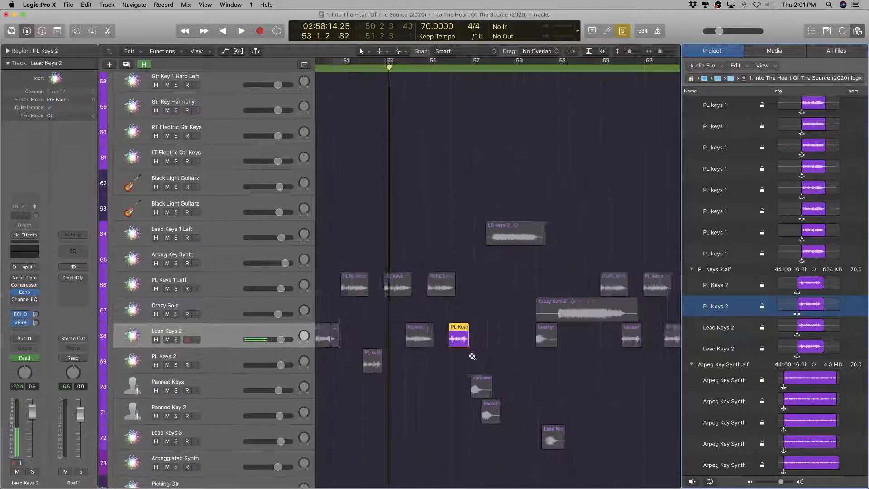
{"action": "left_click_drag", "start_coordinate": [480, 333], "coordinate": [480, 358]}
{"action": "left_click", "coordinate": [493, 167]}
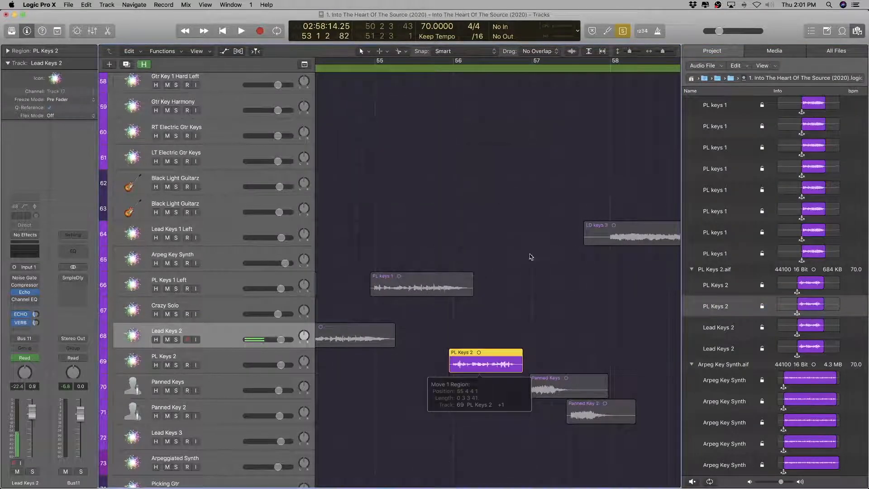
Step: Select the Lead Keys 2 region at bar 60 and listen to it
{"action": "scroll", "coordinate": [511, 311], "scroll_direction": "right", "scroll_amount": 5}
{"action": "left_click", "coordinate": [505, 329]}
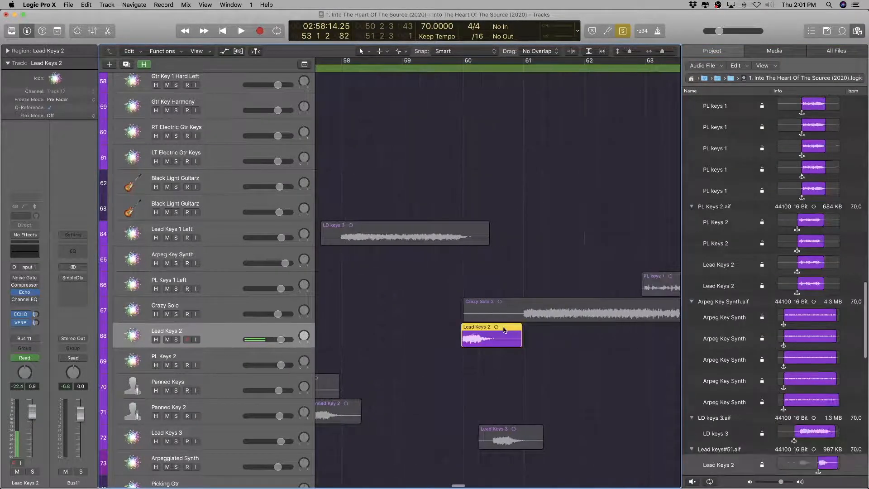
{"action": "scroll", "coordinate": [769, 362], "scroll_direction": "down", "scroll_amount": 5}
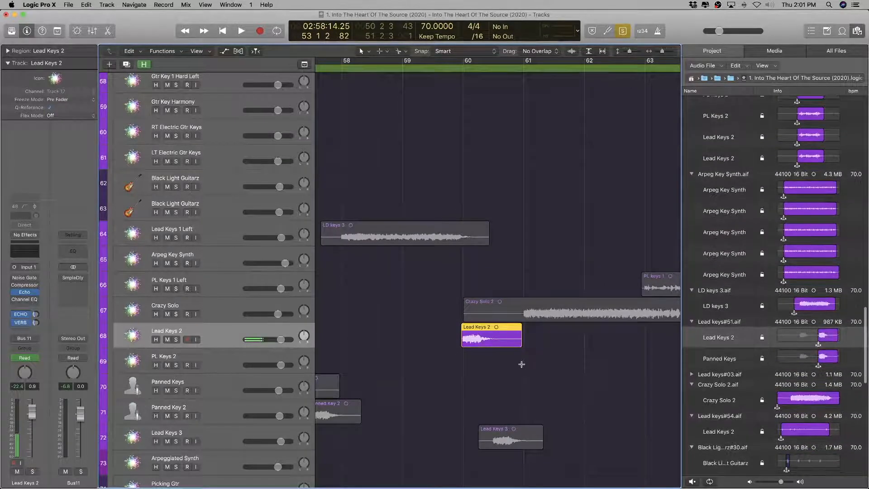
{"action": "key", "text": "super+Left"}
{"action": "key", "text": "space"}
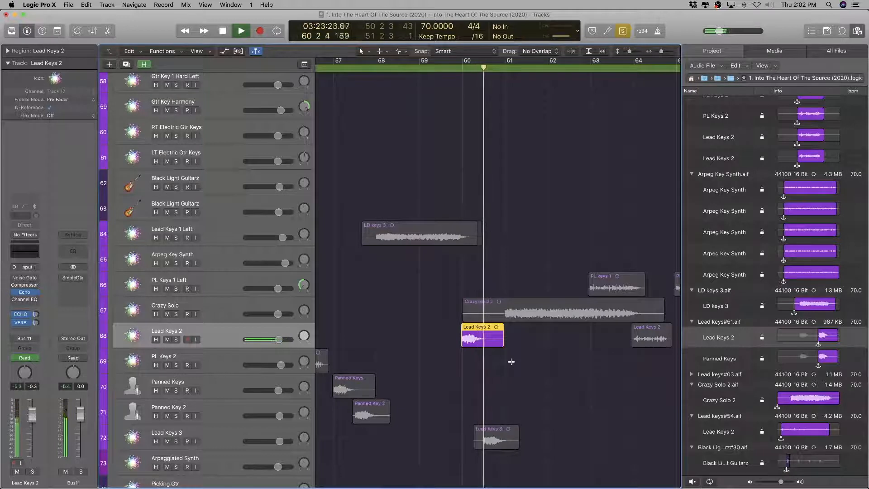
{"action": "key", "text": "space"}
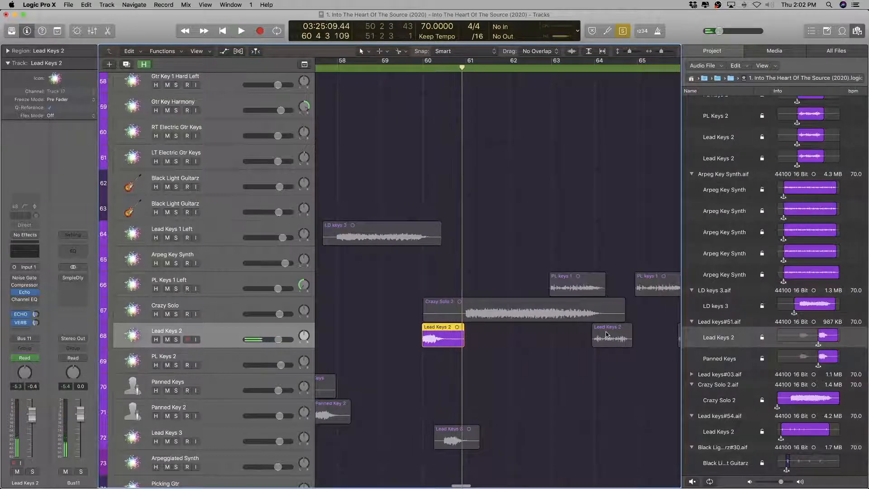
Step: Audition the Lead Keys 2 region at bar 64 and move it with its automation to the PL Keys 2 track
{"action": "left_click", "coordinate": [606, 335]}
{"action": "key", "text": "shift+space"}
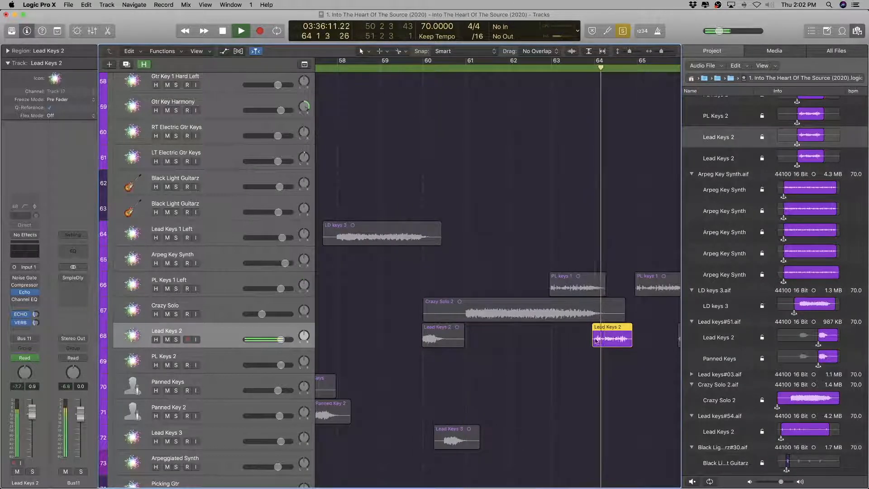
{"action": "key", "text": "space"}
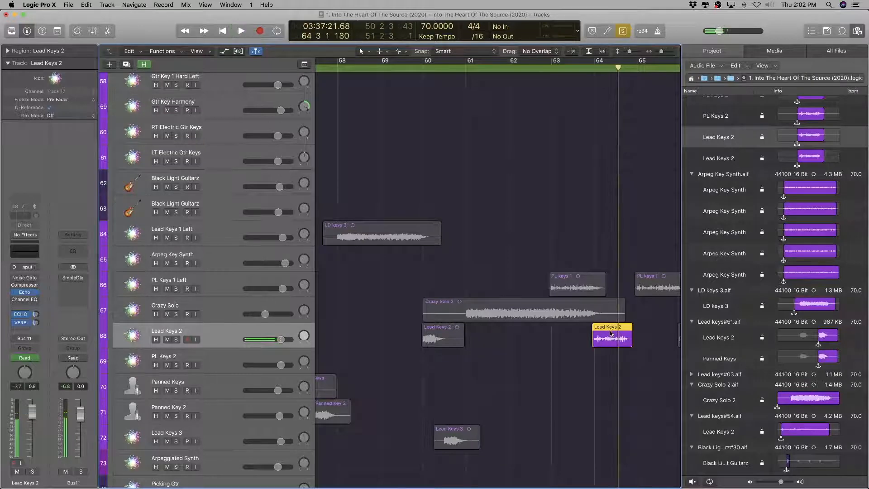
{"action": "scroll", "coordinate": [695, 328], "scroll_direction": "up", "scroll_amount": 3}
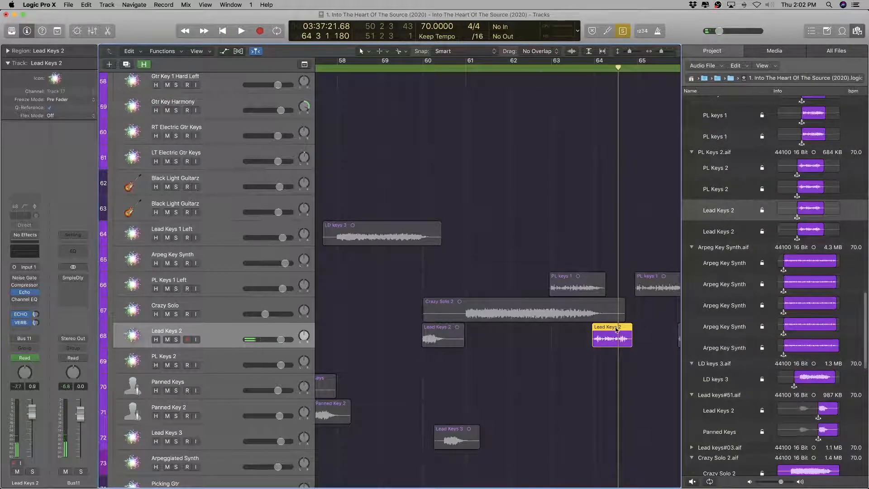
{"action": "left_click_drag", "start_coordinate": [615, 329], "coordinate": [616, 355]}
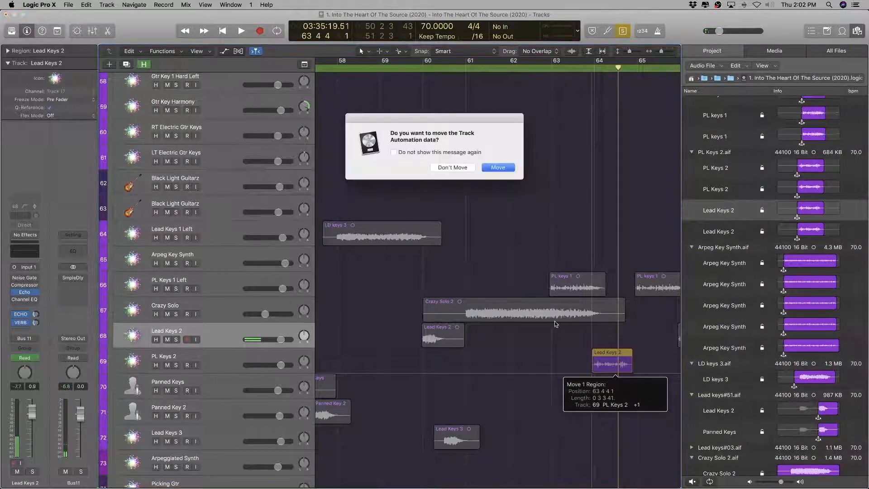
{"action": "left_click", "coordinate": [497, 168]}
Step: Move the Lead Keys 2 region at bar 68 with its automation to the PL Keys 2 track, and name that track's regions after it
{"action": "scroll", "coordinate": [582, 313], "scroll_direction": "right", "scroll_amount": 5}
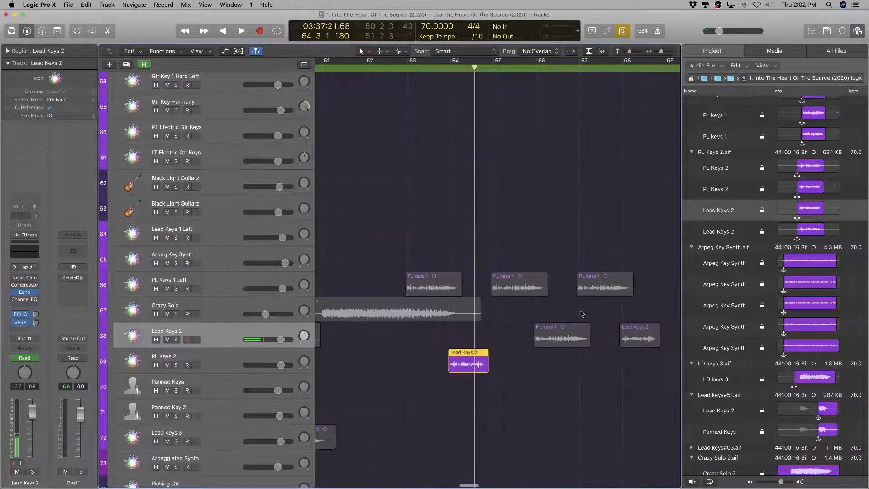
{"action": "left_click", "coordinate": [559, 334]}
{"action": "scroll", "coordinate": [559, 331], "scroll_direction": "right", "scroll_amount": 1}
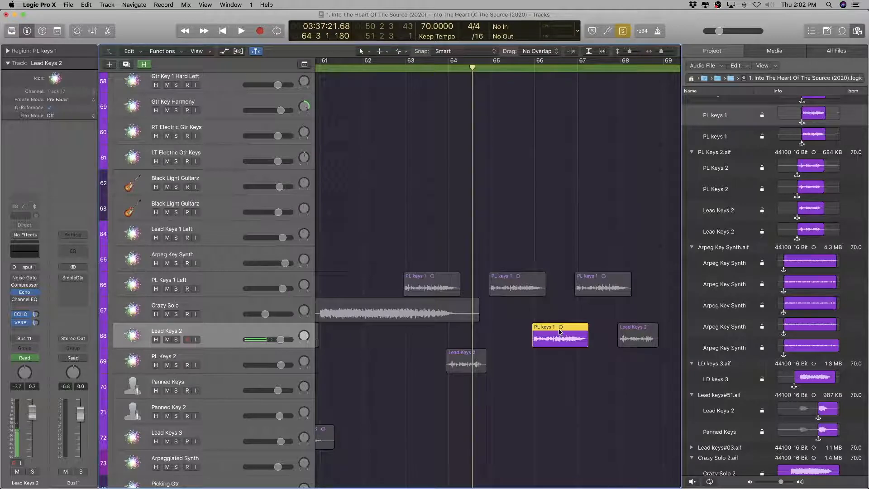
{"action": "scroll", "coordinate": [558, 332], "scroll_direction": "down", "scroll_amount": 1}
{"action": "scroll", "coordinate": [559, 332], "scroll_direction": "down", "scroll_amount": 3}
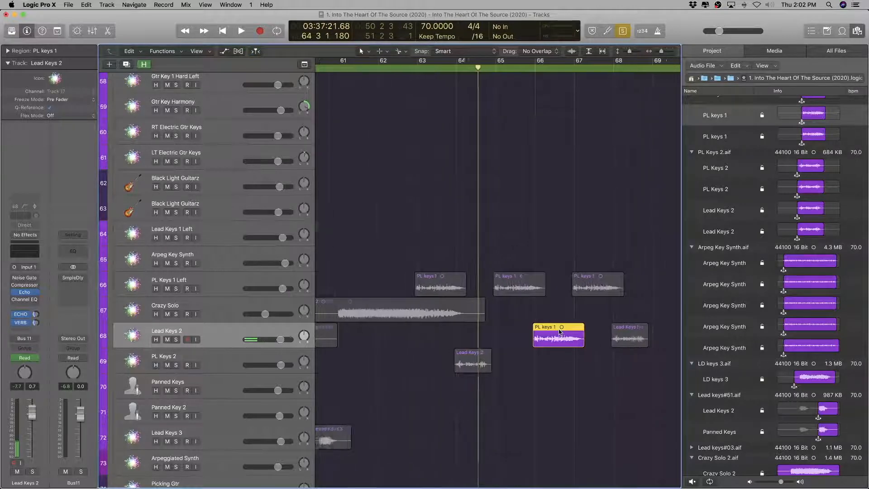
{"action": "scroll", "coordinate": [560, 332], "scroll_direction": "left", "scroll_amount": 1}
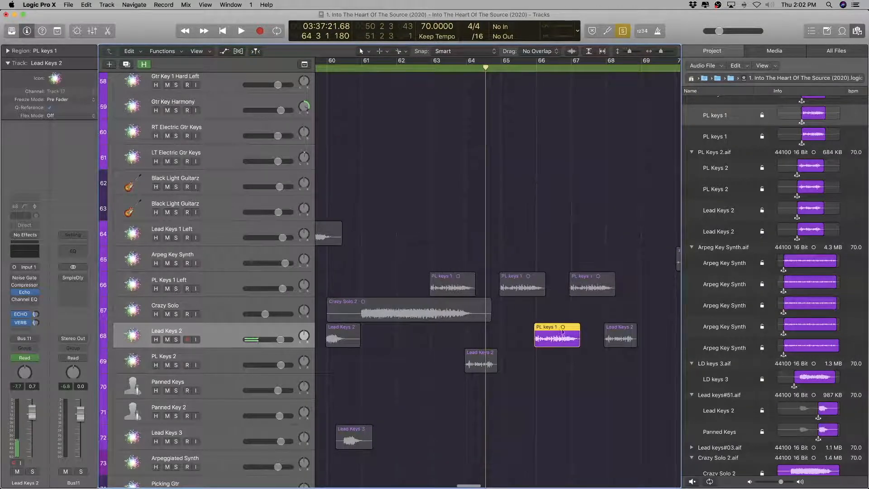
{"action": "left_click", "coordinate": [622, 333]}
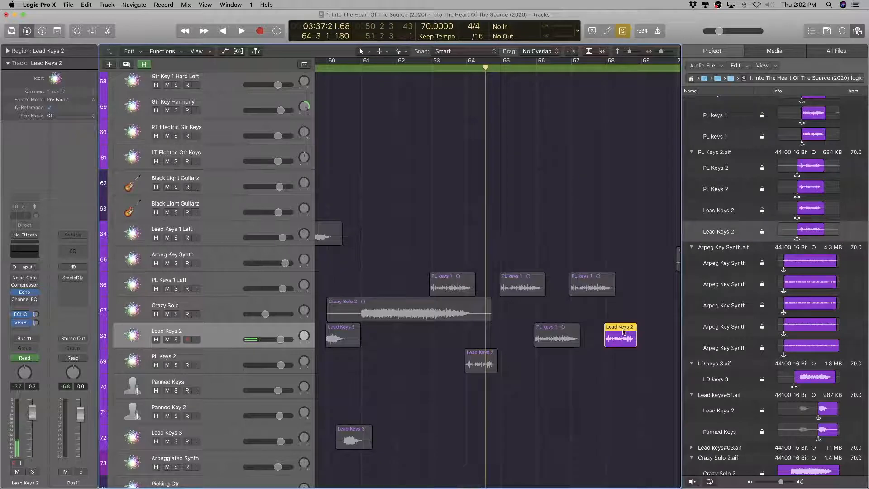
{"action": "left_click_drag", "start_coordinate": [623, 333], "coordinate": [625, 358]}
{"action": "left_click", "coordinate": [498, 167]}
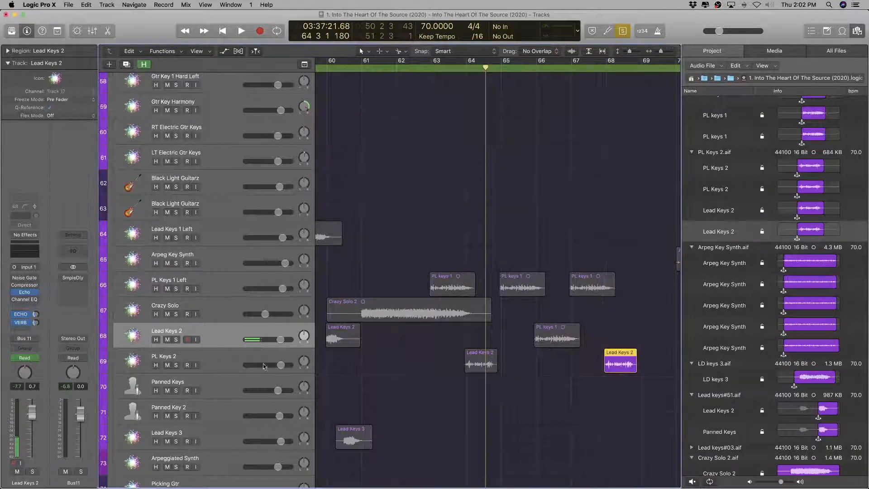
{"action": "left_click", "coordinate": [227, 356]}
{"action": "key", "text": "alt+shift+n"}
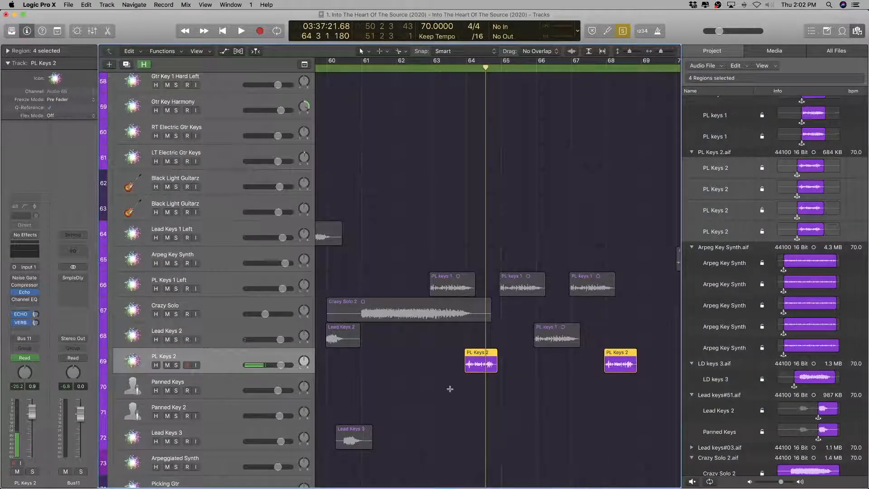
Step: Create a new track with a duplicate of the Lead Keys 2 track's settings directly below it
{"action": "left_click", "coordinate": [558, 329]}
{"action": "scroll", "coordinate": [534, 335], "scroll_direction": "down", "scroll_amount": 3}
{"action": "scroll", "coordinate": [532, 336], "scroll_direction": "left", "scroll_amount": 5}
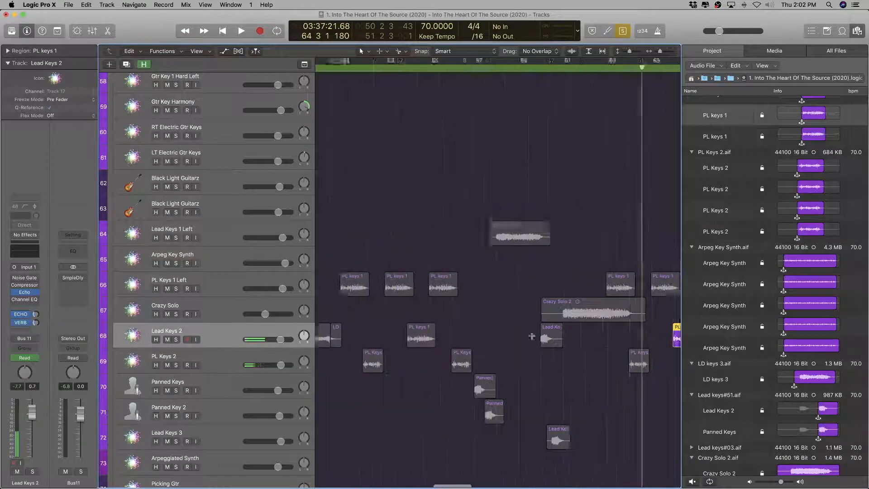
{"action": "scroll", "coordinate": [533, 337], "scroll_direction": "down", "scroll_amount": 2}
{"action": "scroll", "coordinate": [532, 337], "scroll_direction": "right", "scroll_amount": 5}
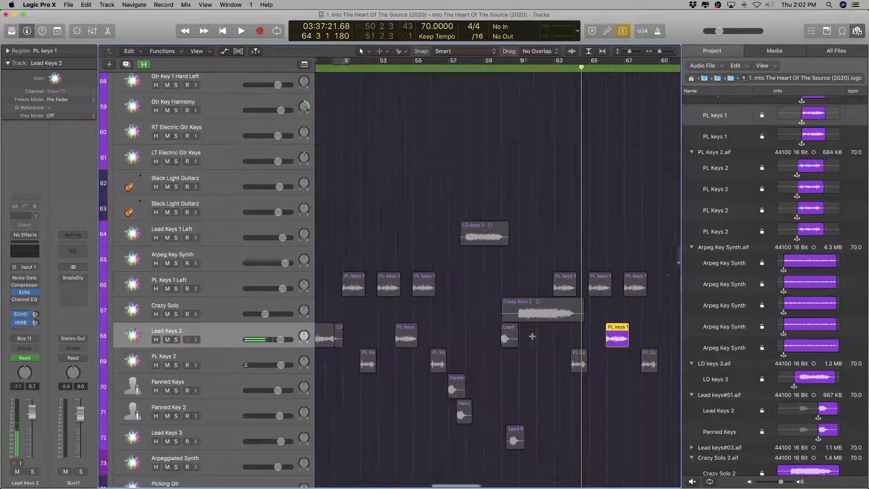
{"action": "left_click", "coordinate": [197, 329]}
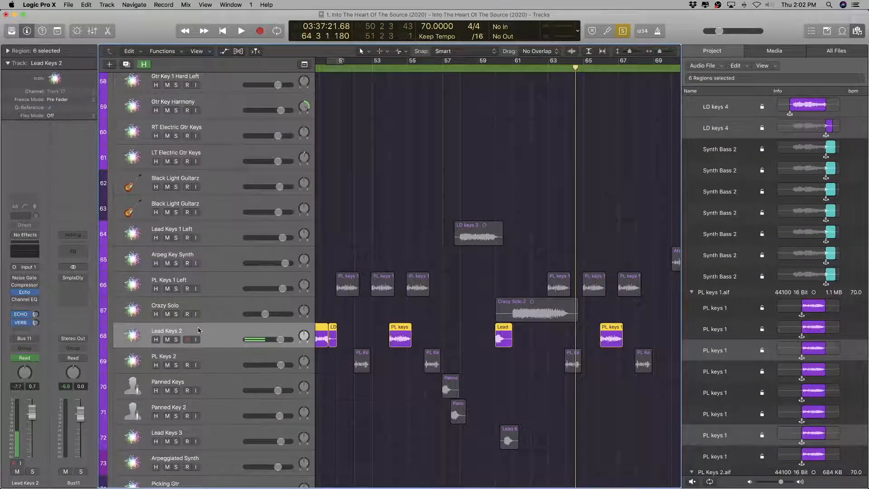
{"action": "key", "text": "super+d"}
Step: Move both PL keys 1 regions on the Lead Keys 2 track, with their automation, to the duplicated track below
{"action": "left_click", "coordinate": [398, 334]}
{"action": "left_click", "coordinate": [610, 332], "text": "shift"}
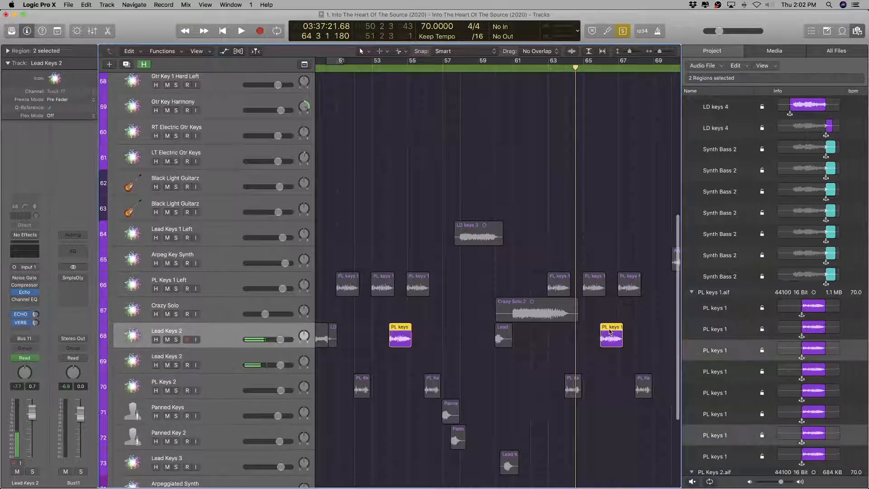
{"action": "left_click_drag", "start_coordinate": [613, 330], "coordinate": [613, 355]}
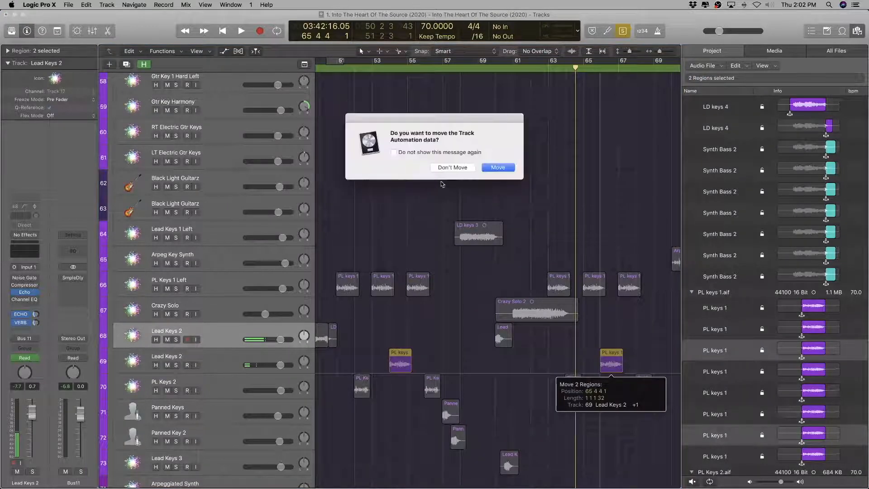
{"action": "left_click", "coordinate": [500, 167]}
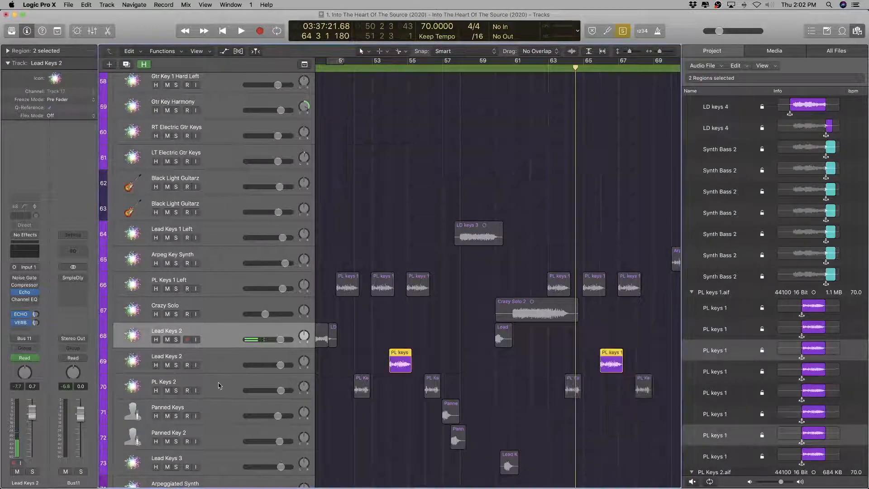
Step: Rename the duplicated track PL Keys 1 Ctr, and move it together with the PL Keys 2 track above Crazy Solo
{"action": "double_click", "coordinate": [217, 363]}
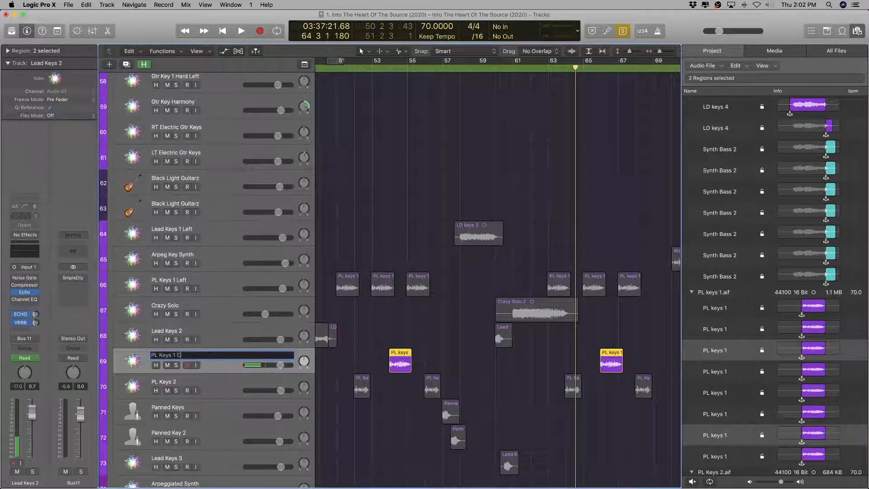
{"action": "key", "text": "Return"}
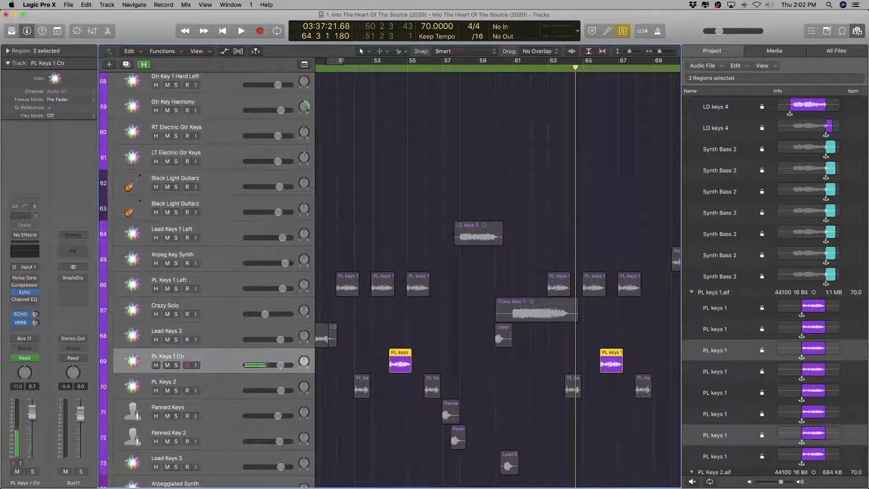
{"action": "left_click", "coordinate": [198, 386], "text": "shift"}
{"action": "left_click_drag", "start_coordinate": [208, 352], "coordinate": [218, 301]}
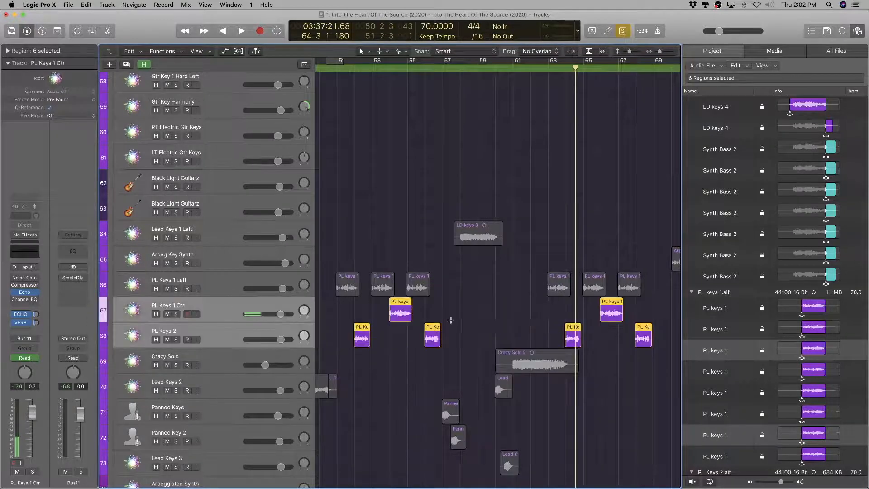
Step: Look over the rearranged keys tracks and examine which regions remain on the Lead Keys 2 track
{"action": "scroll", "coordinate": [511, 342], "scroll_direction": "left", "scroll_amount": 3}
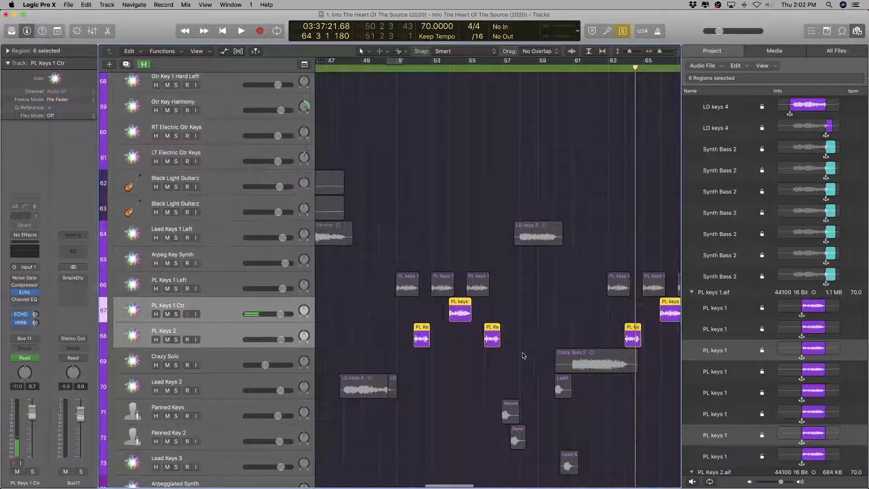
{"action": "scroll", "coordinate": [523, 354], "scroll_direction": "down", "scroll_amount": 1}
{"action": "scroll", "coordinate": [523, 353], "scroll_direction": "right", "scroll_amount": 5}
{"action": "scroll", "coordinate": [522, 353], "scroll_direction": "down", "scroll_amount": 2}
{"action": "scroll", "coordinate": [523, 355], "scroll_direction": "up", "scroll_amount": 5}
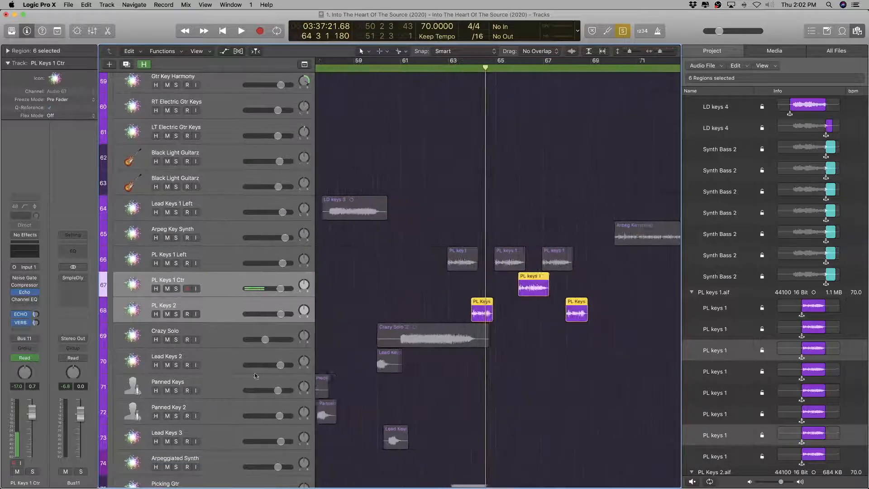
{"action": "left_click", "coordinate": [208, 357]}
{"action": "scroll", "coordinate": [526, 380], "scroll_direction": "left", "scroll_amount": 1}
{"action": "scroll", "coordinate": [526, 380], "scroll_direction": "left", "scroll_amount": 4}
{"action": "scroll", "coordinate": [526, 381], "scroll_direction": "down", "scroll_amount": 4}
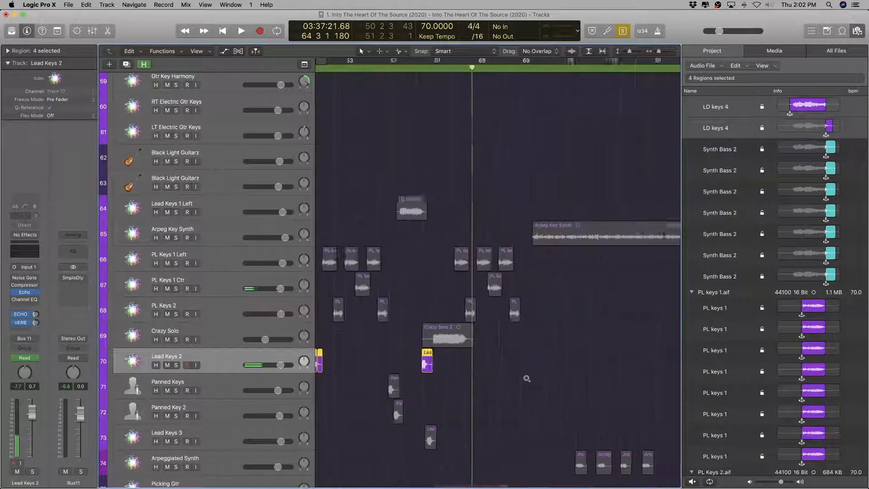
{"action": "scroll", "coordinate": [525, 381], "scroll_direction": "up", "scroll_amount": 4}
{"action": "scroll", "coordinate": [525, 381], "scroll_direction": "left", "scroll_amount": 4}
{"action": "scroll", "coordinate": [526, 379], "scroll_direction": "up", "scroll_amount": 3}
{"action": "scroll", "coordinate": [526, 378], "scroll_direction": "right", "scroll_amount": 6}
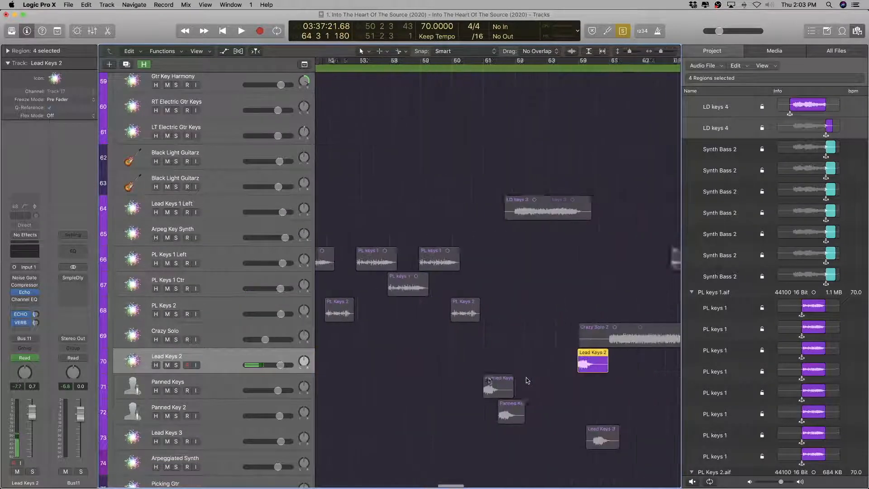
Step: Select the remaining Lead Keys 2 region at bar 60 and play the song from its start
{"action": "left_click_drag", "start_coordinate": [513, 377], "coordinate": [477, 364]}
{"action": "scroll", "coordinate": [739, 383], "scroll_direction": "down", "scroll_amount": 6}
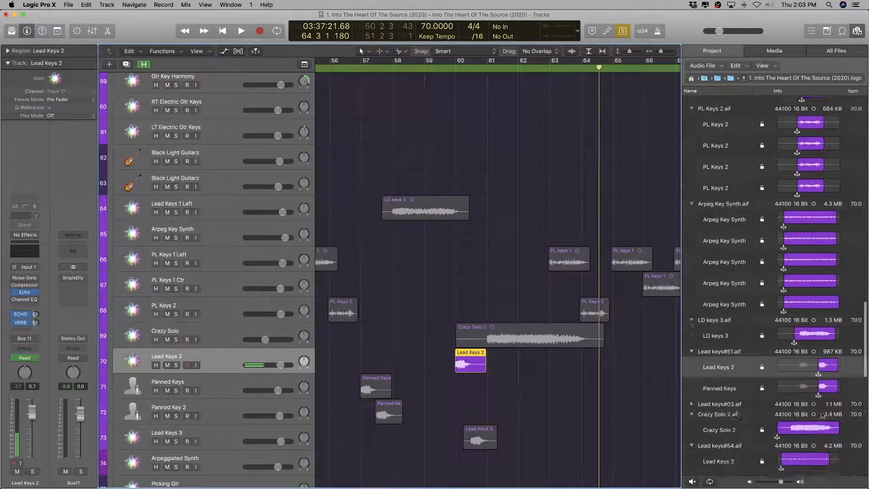
{"action": "key", "text": "shift+space"}
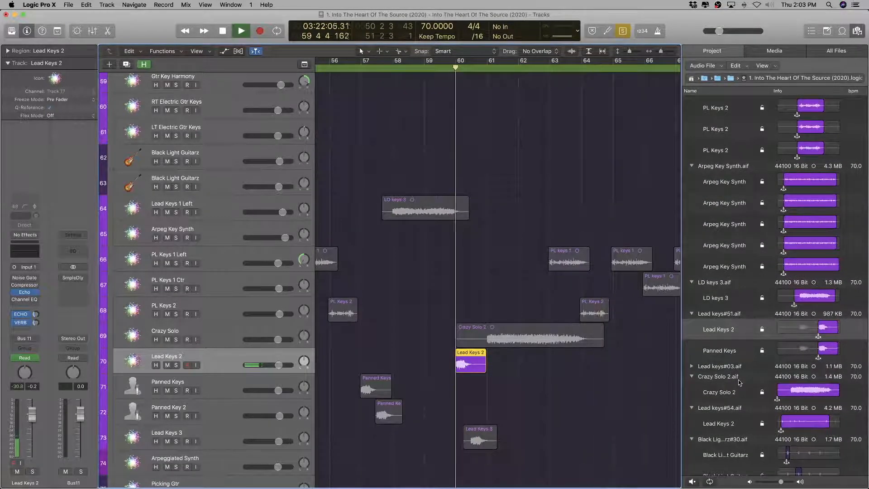
{"action": "key", "text": "space"}
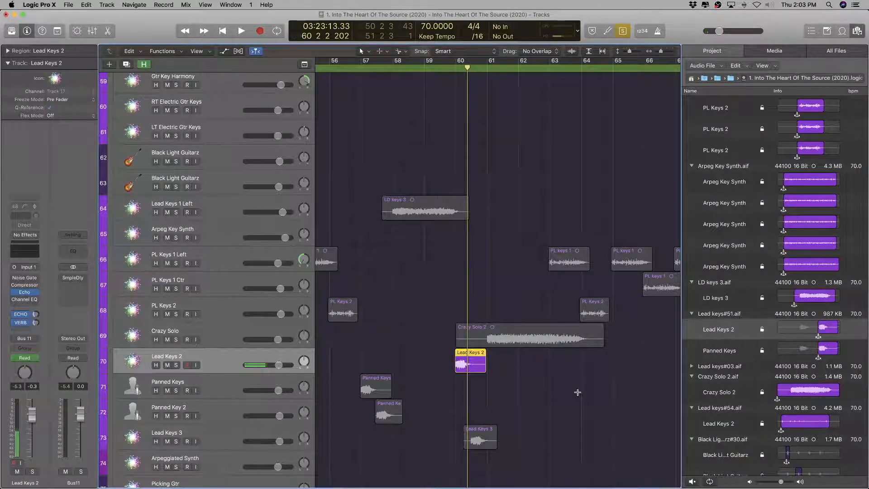
{"action": "key", "text": "space"}
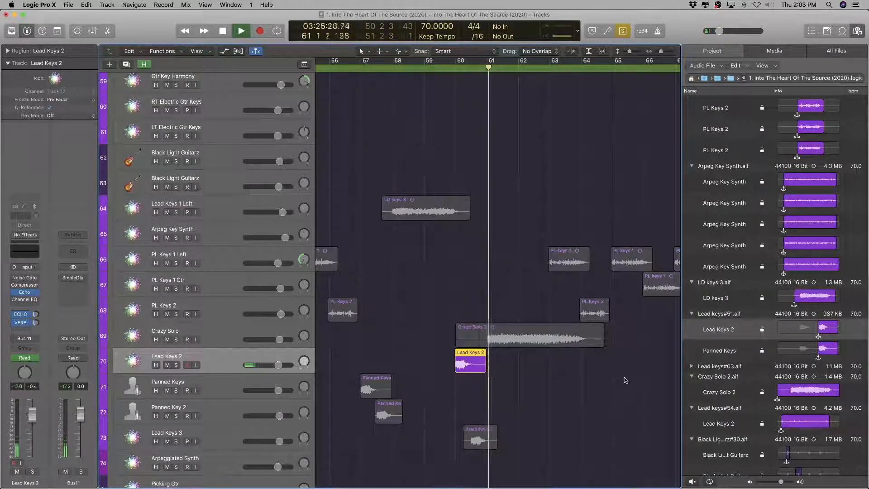
Step: Stop playback and rename the bar 60 region's source audio file, Lead keys#51, as Crazy Solo 3
{"action": "scroll", "coordinate": [654, 390], "scroll_direction": "down", "scroll_amount": 8}
{"action": "scroll", "coordinate": [654, 391], "scroll_direction": "up", "scroll_amount": 8}
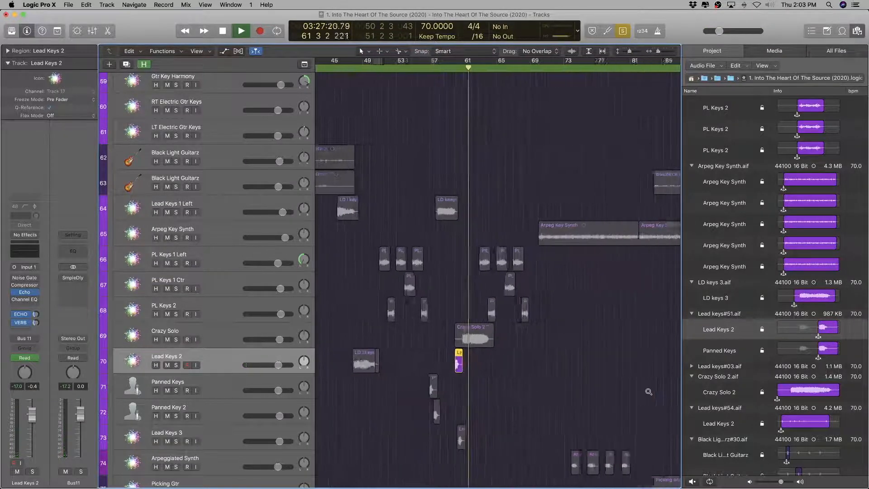
{"action": "key", "text": "space"}
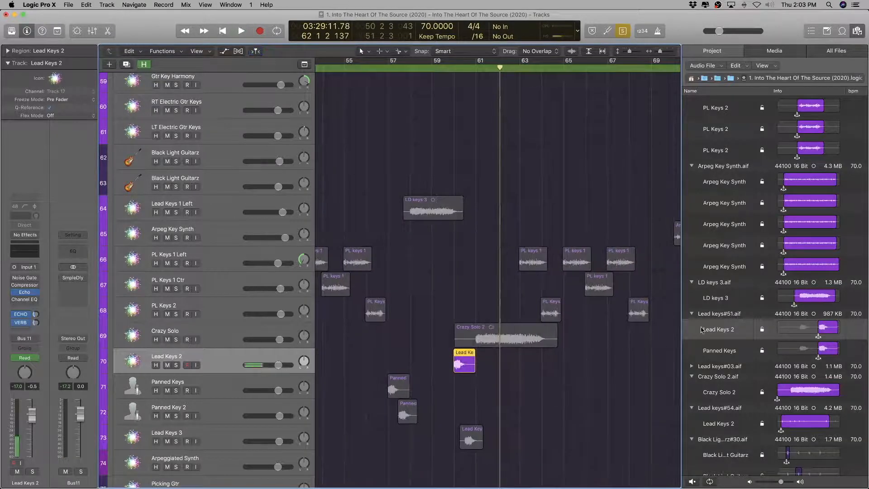
{"action": "left_click", "coordinate": [714, 315]}
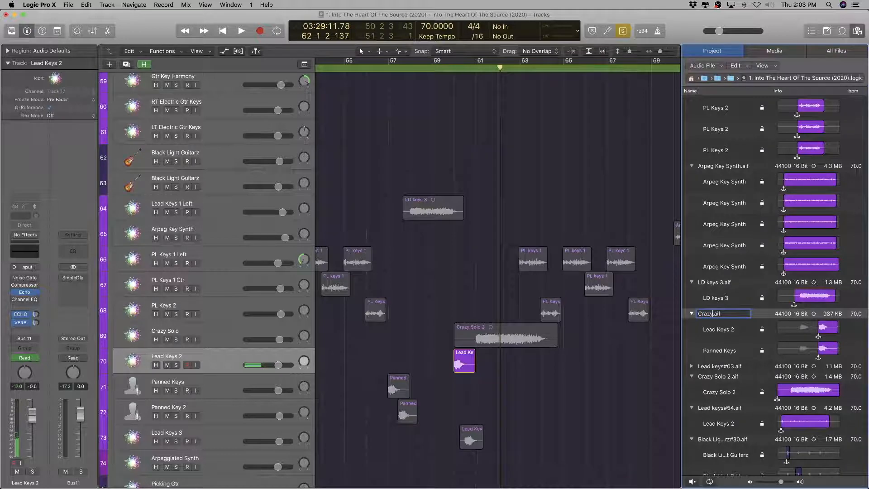
{"action": "type", "text": "3"}
{"action": "key", "text": "Return"}
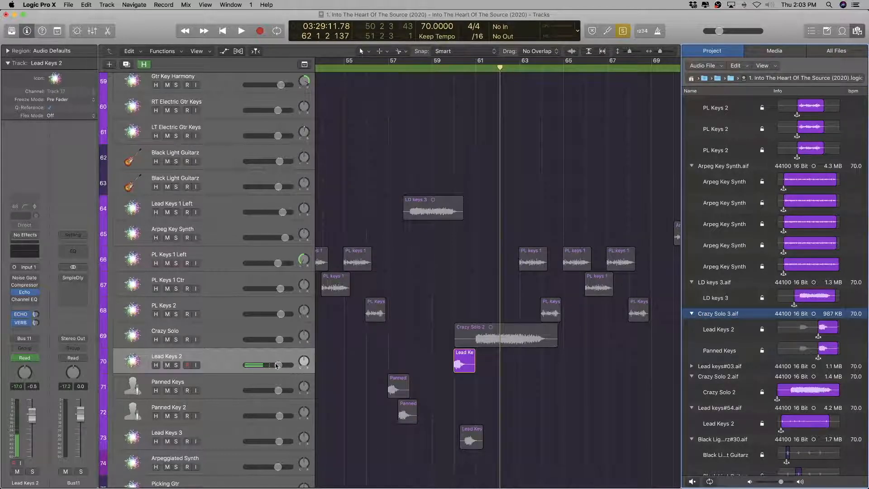
Step: Rename the selected Lead Keys 2 region under the Crazy Solo 3 audio file as Crazy Solo 3
{"action": "scroll", "coordinate": [479, 406], "scroll_direction": "down", "scroll_amount": 10}
{"action": "scroll", "coordinate": [481, 406], "scroll_direction": "up", "scroll_amount": 7}
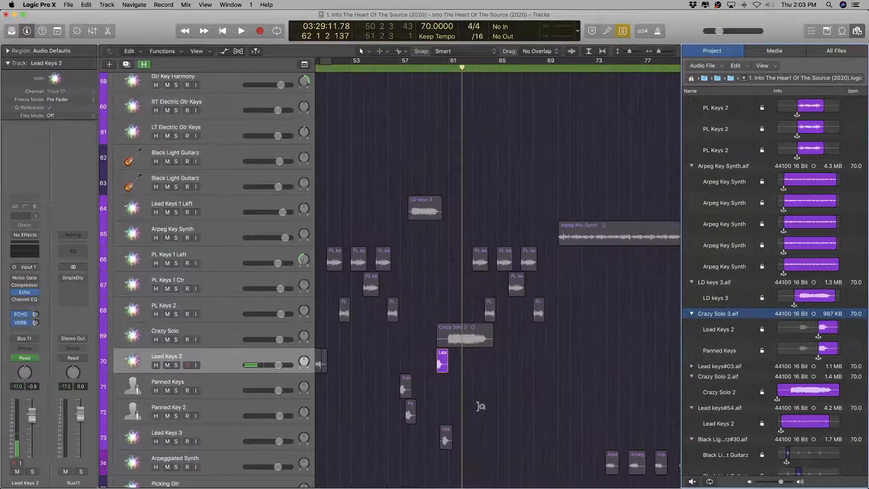
{"action": "scroll", "coordinate": [480, 406], "scroll_direction": "left", "scroll_amount": 10}
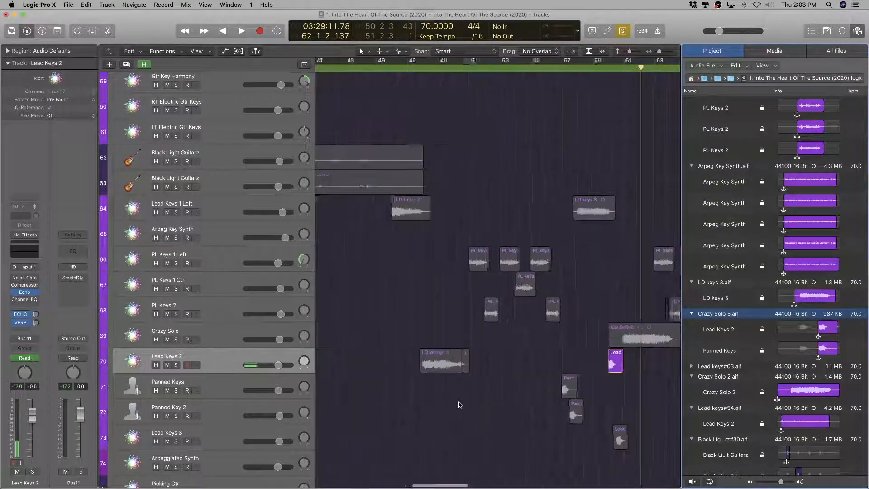
{"action": "scroll", "coordinate": [459, 403], "scroll_direction": "down", "scroll_amount": 8}
{"action": "scroll", "coordinate": [458, 402], "scroll_direction": "up", "scroll_amount": 4}
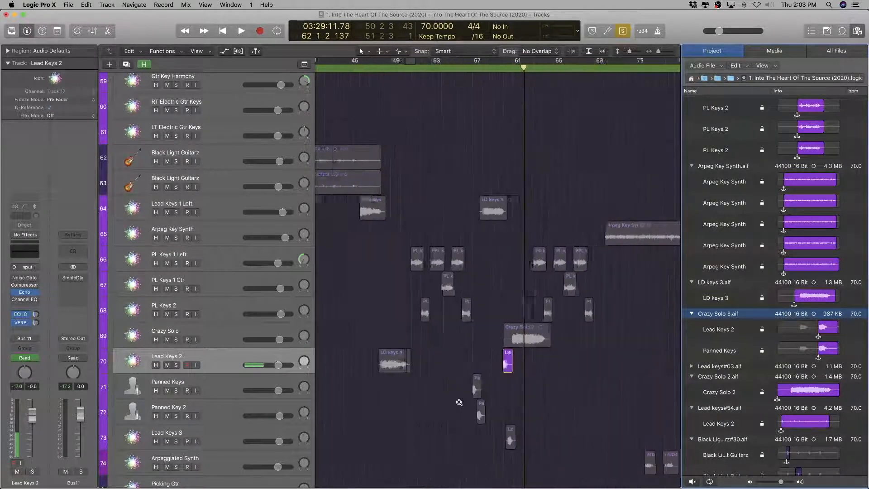
{"action": "scroll", "coordinate": [459, 402], "scroll_direction": "up", "scroll_amount": 6}
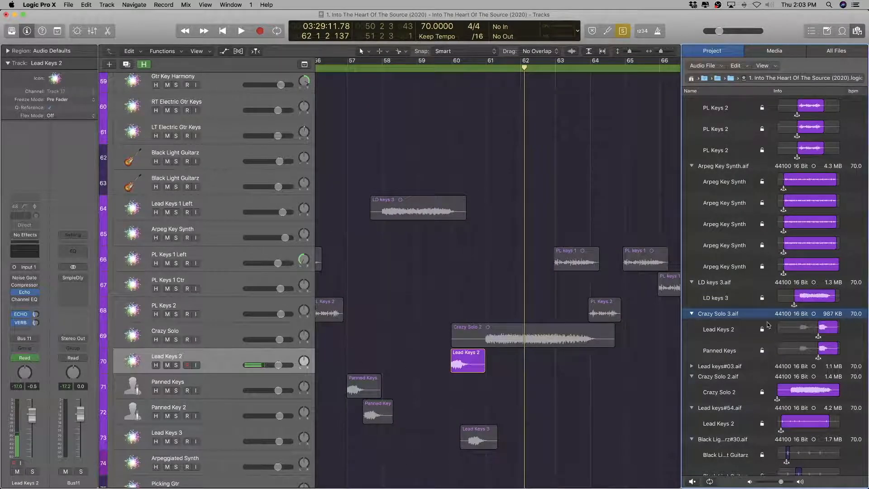
{"action": "double_click", "coordinate": [721, 333]}
{"action": "type", "text": "Crazy Solo 3"}
{"action": "key", "text": "Return"}
Step: Select the Lead Keys 2 region near bar 94 and play the song from its start
{"action": "scroll", "coordinate": [521, 390], "scroll_direction": "down", "scroll_amount": 6}
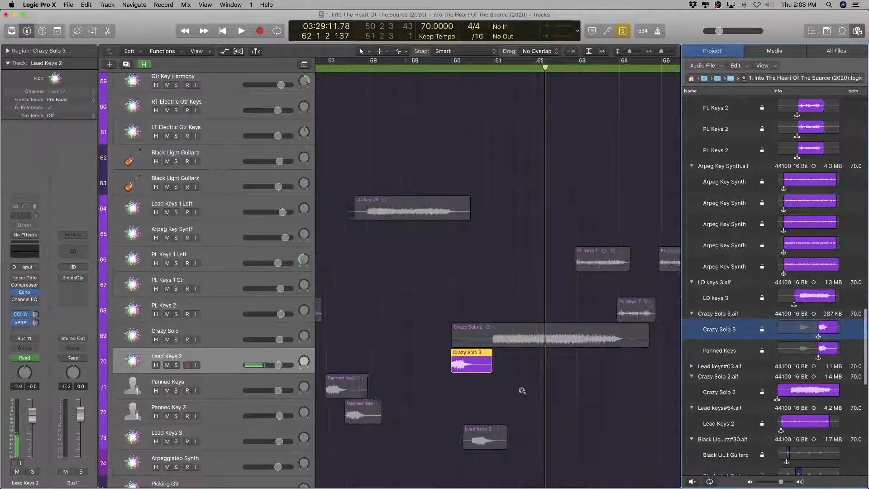
{"action": "scroll", "coordinate": [521, 390], "scroll_direction": "right", "scroll_amount": 10}
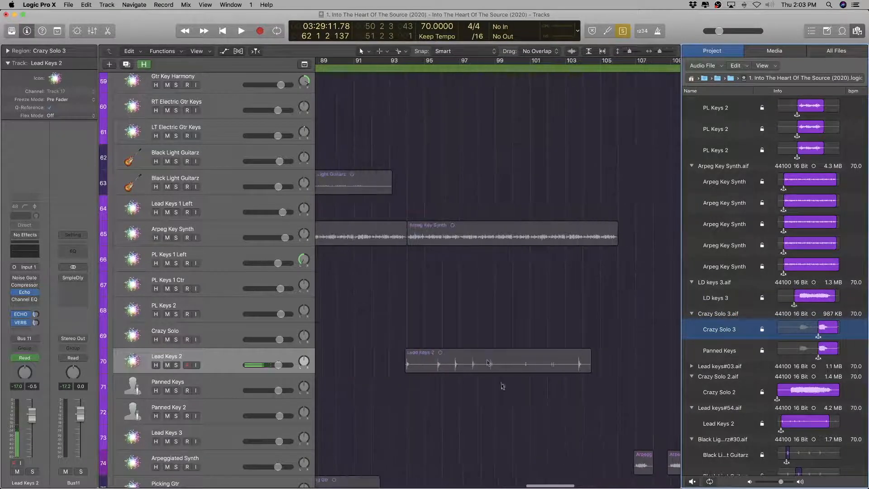
{"action": "left_click", "coordinate": [488, 359]}
{"action": "key", "text": "shift+Return"}
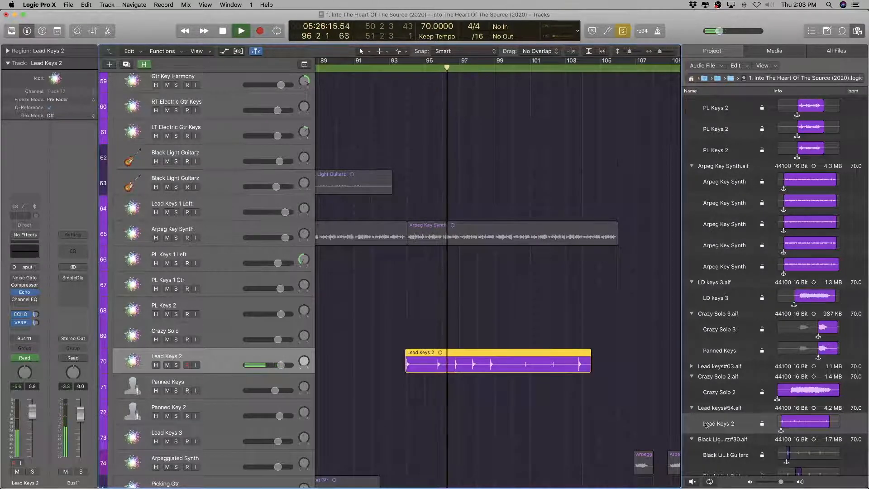
Step: Rename the region's source audio file, Lead keys#54, as Snare and stop playback
{"action": "left_click", "coordinate": [724, 408]}
{"action": "double_click", "coordinate": [724, 407]}
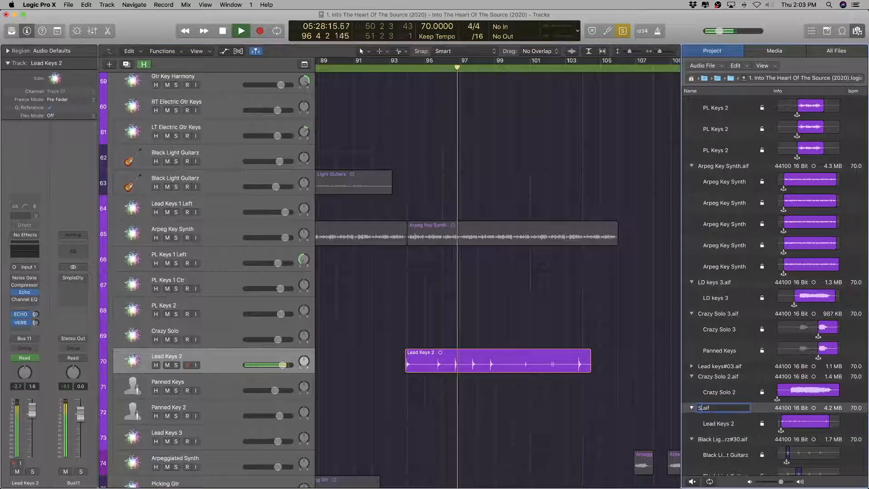
{"action": "type", "text": "Snare"}
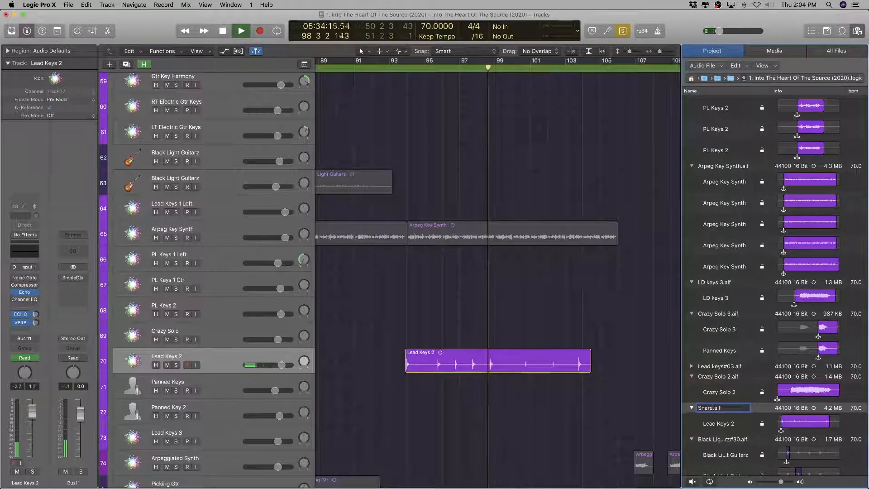
{"action": "key", "text": "Return"}
{"action": "key", "text": "space"}
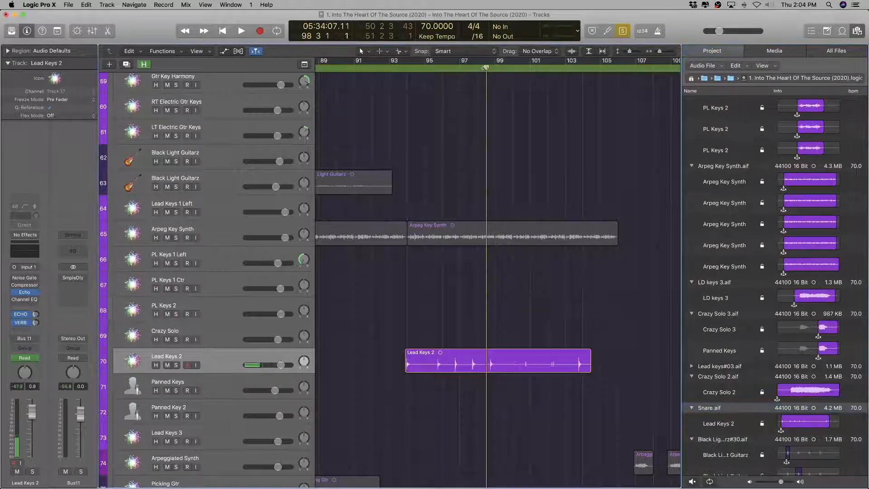
Step: Listen to the hits in the second half of the Lead Keys 2 region, between bars 98 and 104
{"action": "key", "text": "space"}
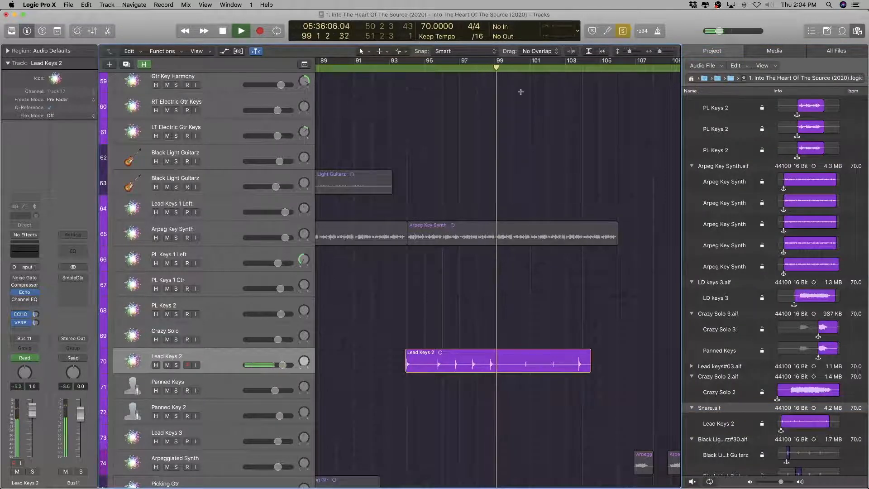
{"action": "left_click", "coordinate": [516, 69]}
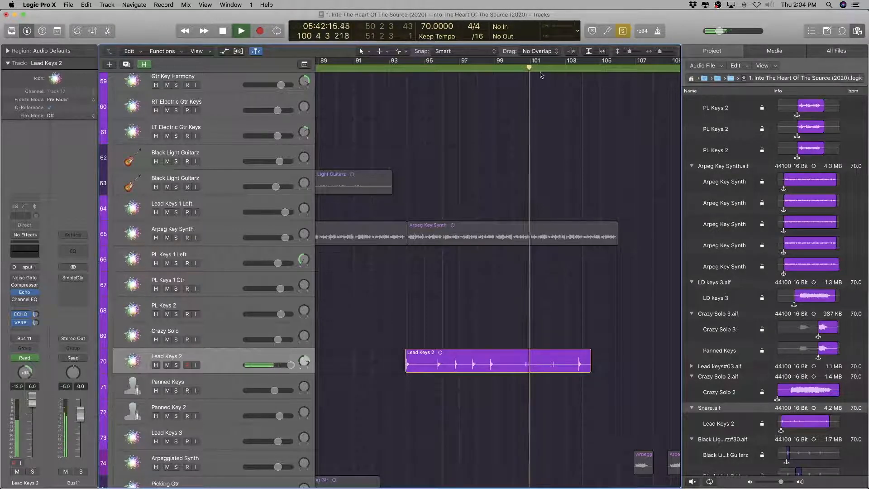
{"action": "left_click", "coordinate": [557, 69]}
{"action": "left_click", "coordinate": [557, 70]}
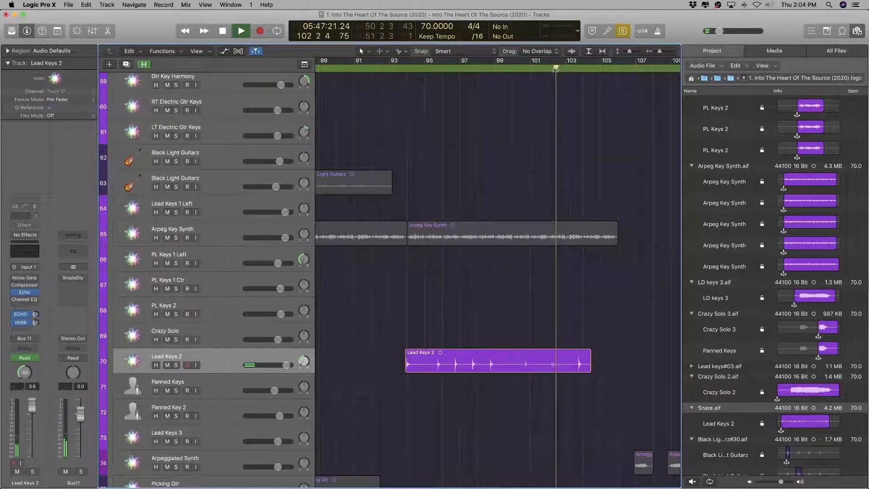
{"action": "left_click", "coordinate": [546, 69]}
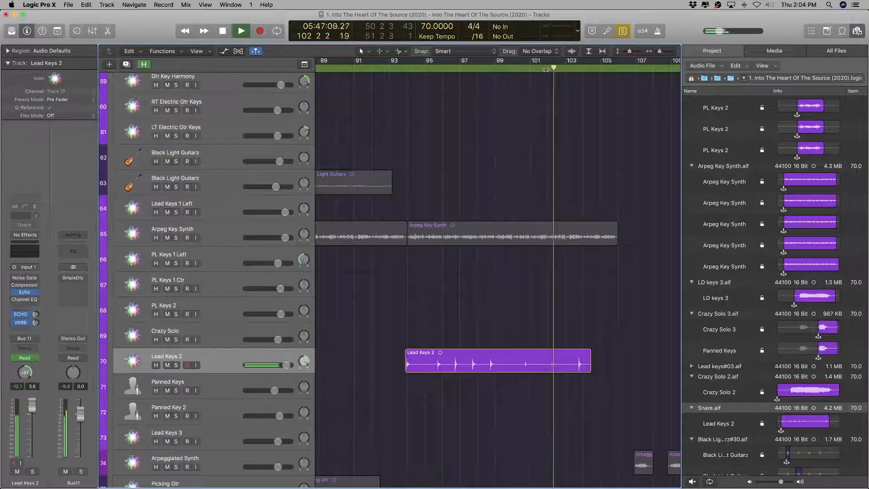
{"action": "left_click", "coordinate": [577, 69]}
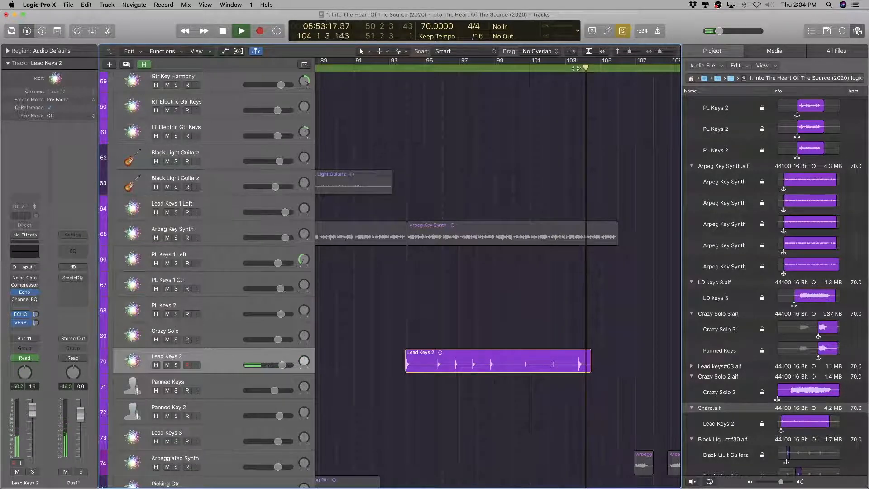
{"action": "left_click", "coordinate": [575, 68]}
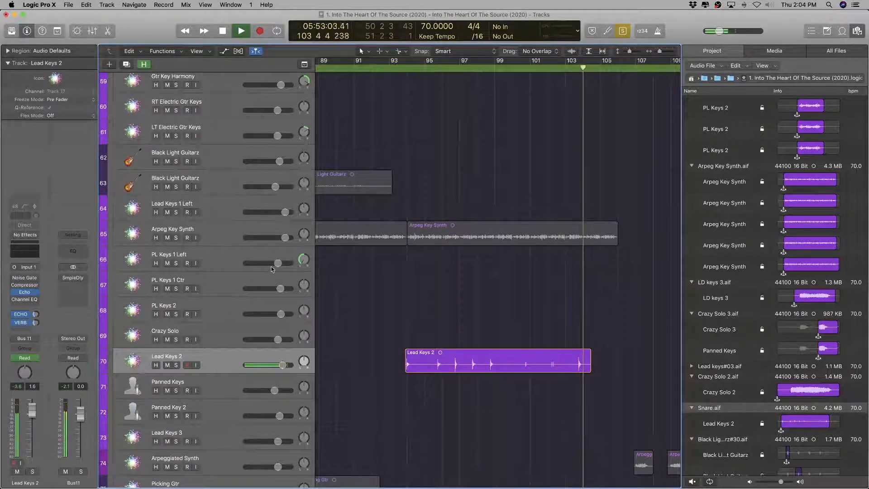
{"action": "key", "text": "space"}
Step: Duplicate the Lead Keys 2 track and move the region near bar 94, with its automation, onto the new track
{"action": "left_click", "coordinate": [455, 357]}
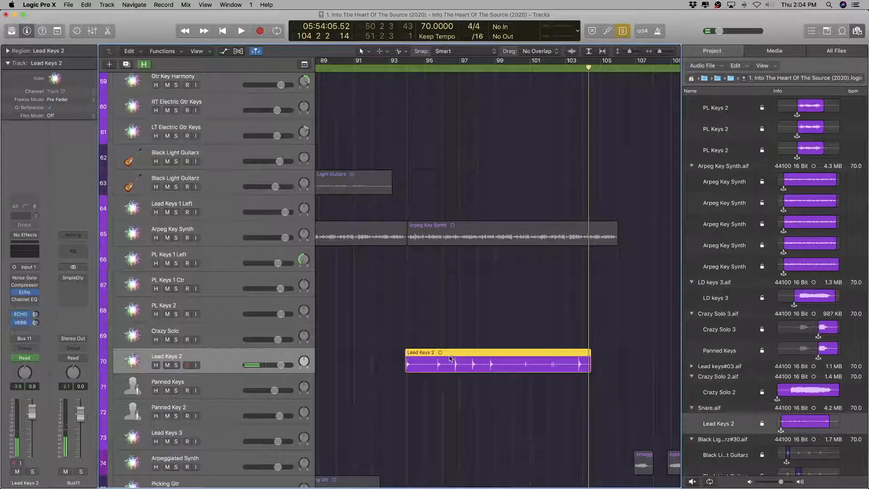
{"action": "double_click", "coordinate": [704, 408]}
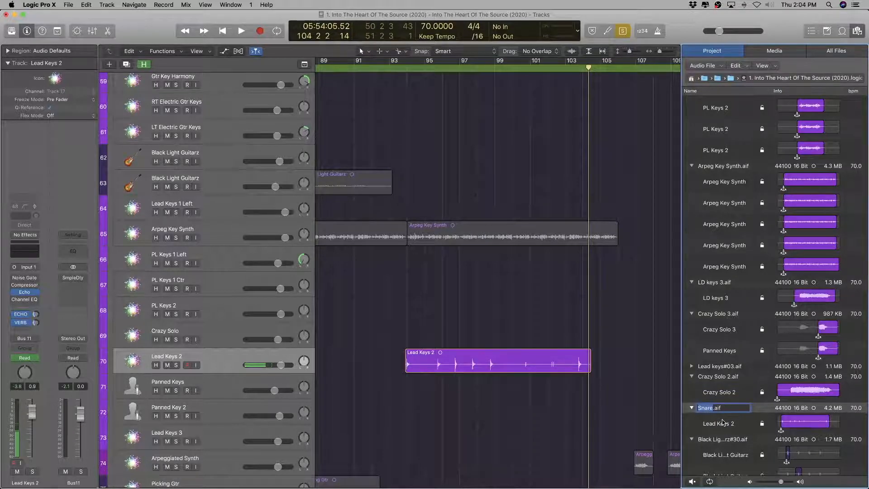
{"action": "left_click", "coordinate": [225, 362]}
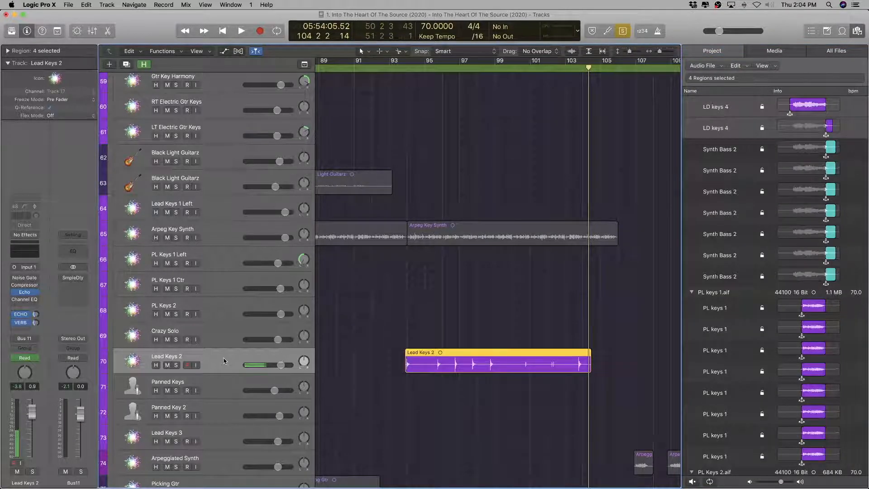
{"action": "key", "text": "super+d"}
{"action": "left_click_drag", "start_coordinate": [451, 356], "coordinate": [452, 380]}
{"action": "left_click", "coordinate": [497, 167]}
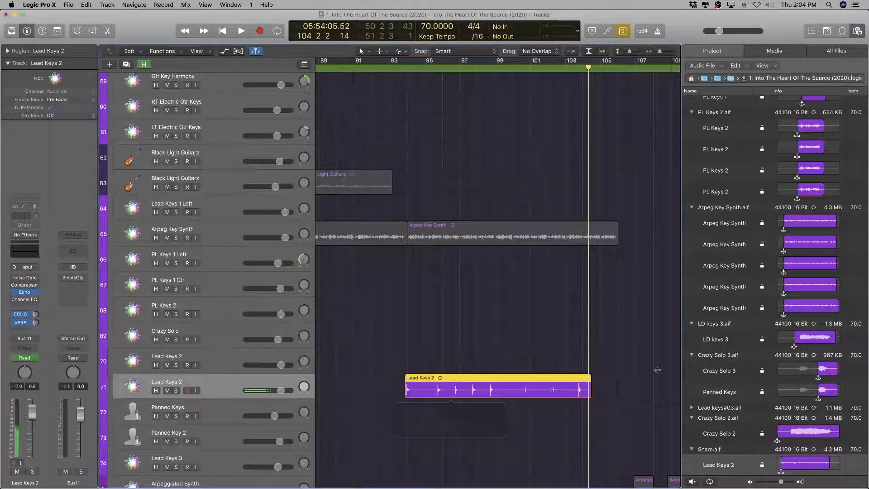
Step: Rename the Snare audio file as FX Snare Perc
{"action": "left_click", "coordinate": [714, 450]}
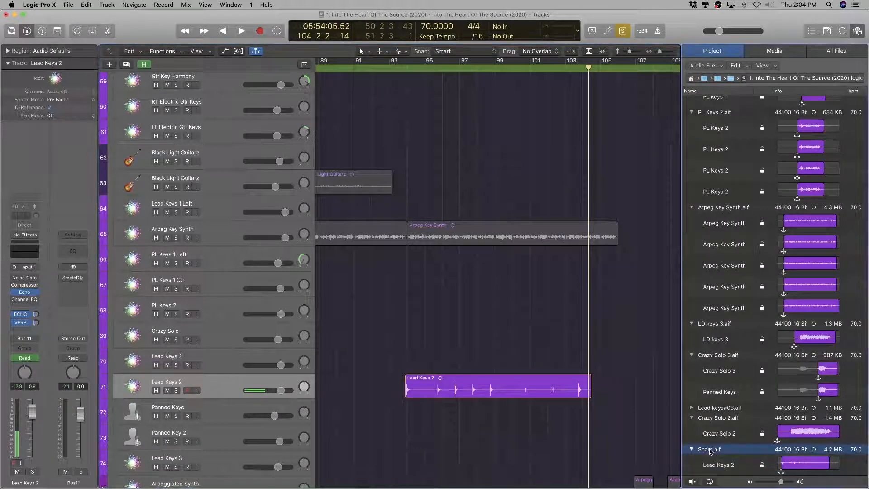
{"action": "left_click", "coordinate": [714, 449]}
{"action": "type", "text": "FX"}
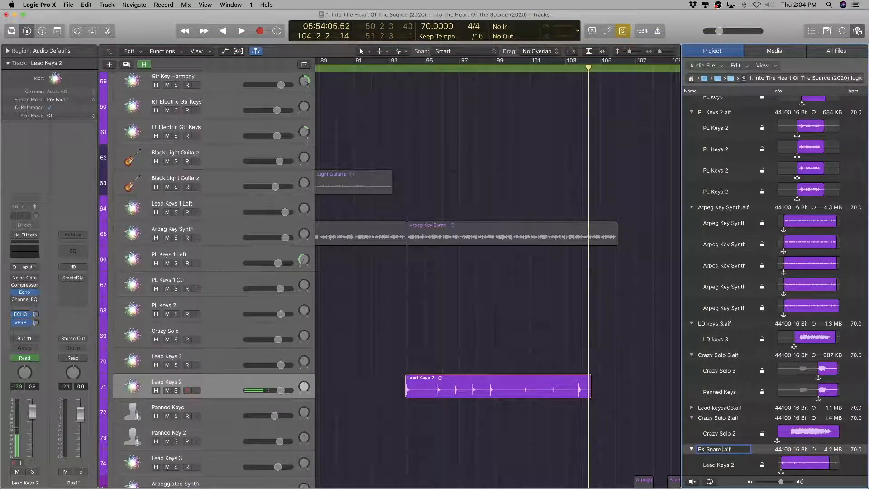
{"action": "key", "text": "Return"}
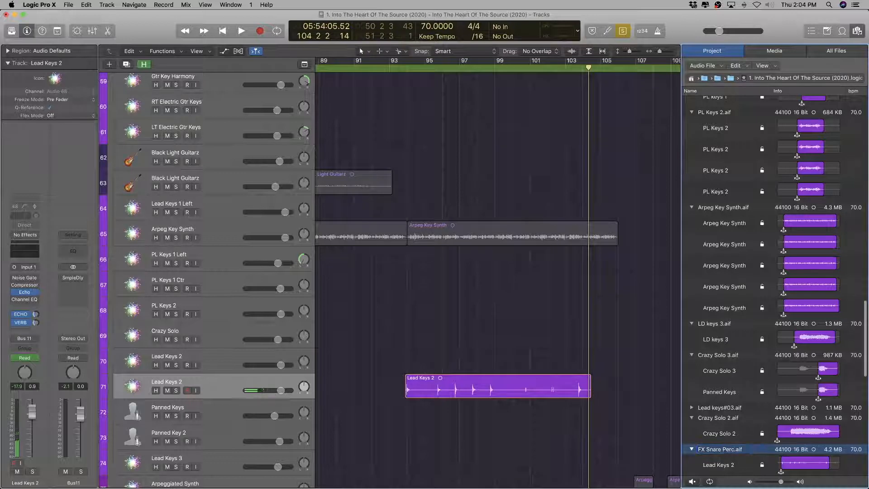
Step: Copy the audio file's name to rename the duplicated Lead Keys 2 track FX Snare Perc, and name its region after the track
{"action": "double_click", "coordinate": [722, 453]}
{"action": "key", "text": "super+c"}
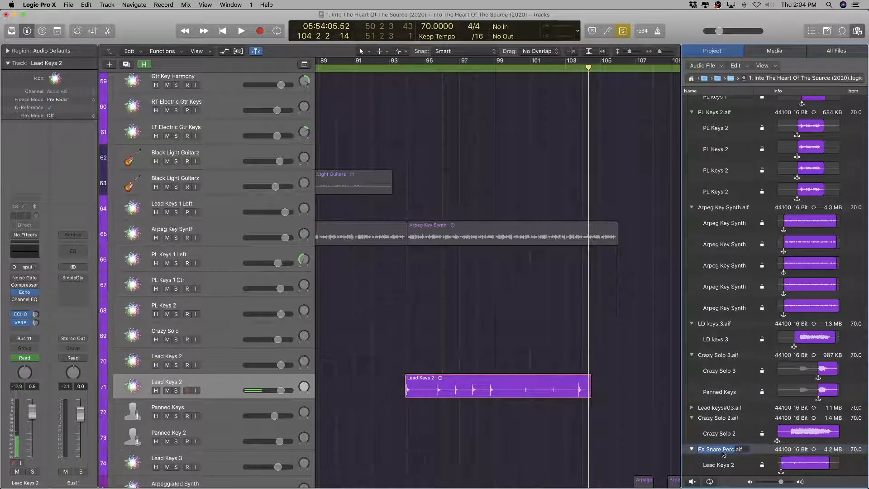
{"action": "double_click", "coordinate": [202, 384]}
{"action": "key", "text": "super+v"}
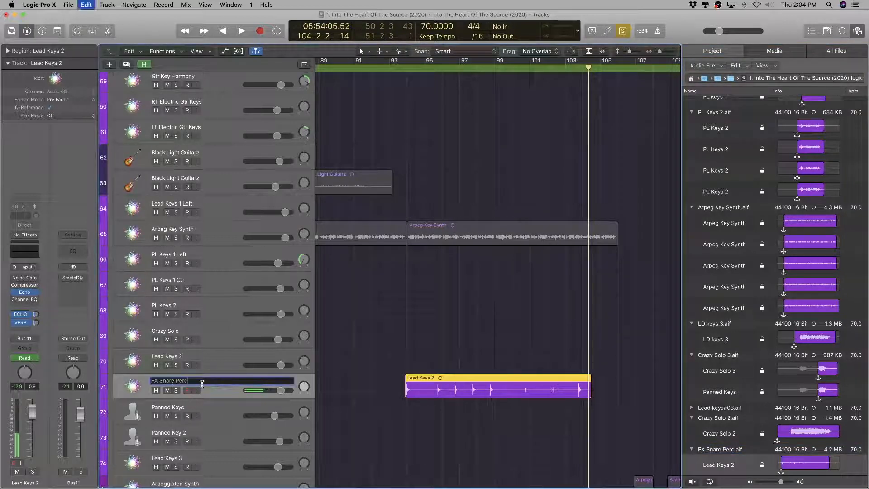
{"action": "key", "text": "Return"}
{"action": "key", "text": "alt+shift+n"}
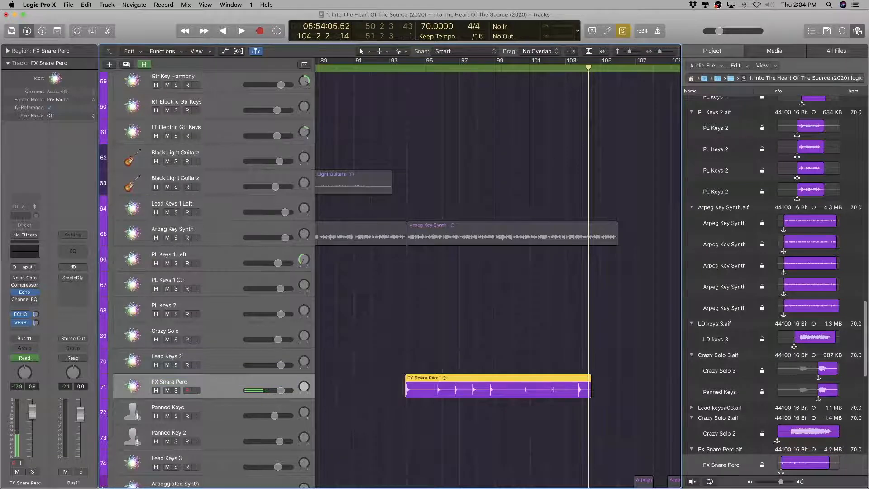
Step: Move the FX Snare Perc track down to the end of the melodic tracks, below Lead keys
{"action": "scroll", "coordinate": [406, 390], "scroll_direction": "down", "scroll_amount": 10}
{"action": "scroll", "coordinate": [407, 390], "scroll_direction": "down", "scroll_amount": 4}
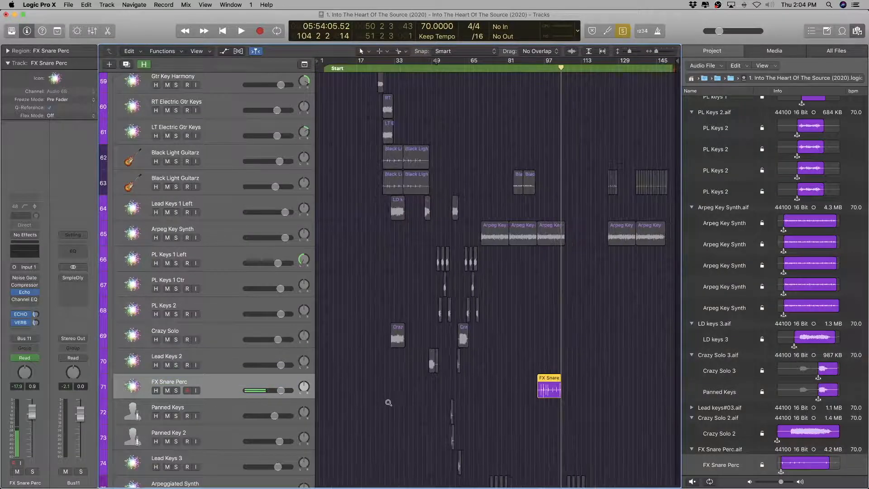
{"action": "scroll", "coordinate": [320, 390], "scroll_direction": "up", "scroll_amount": 3}
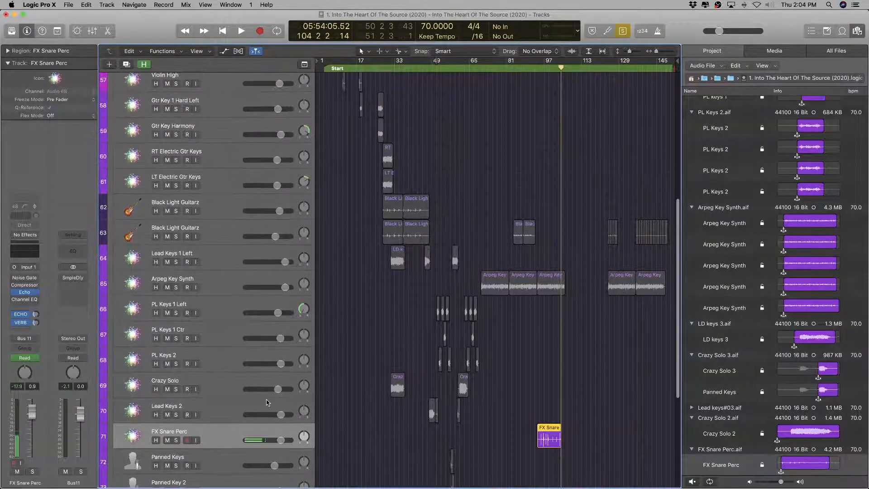
{"action": "scroll", "coordinate": [222, 422], "scroll_direction": "down", "scroll_amount": 6}
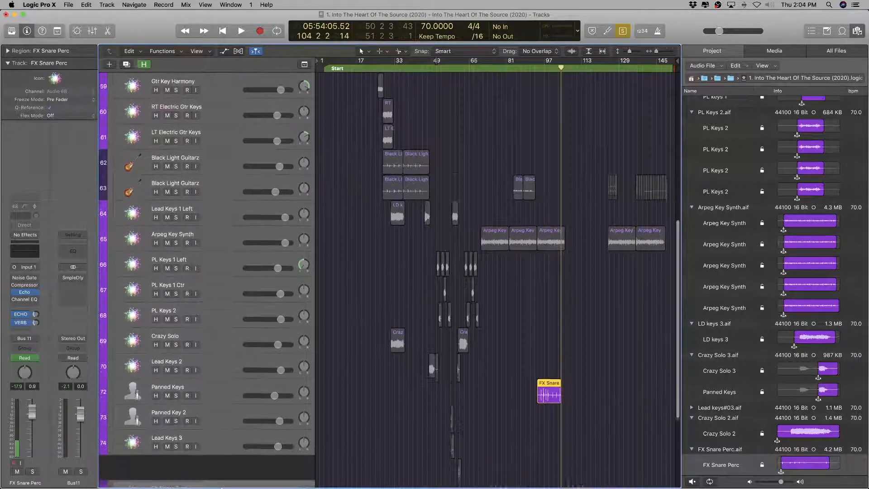
{"action": "scroll", "coordinate": [213, 454], "scroll_direction": "down", "scroll_amount": 6}
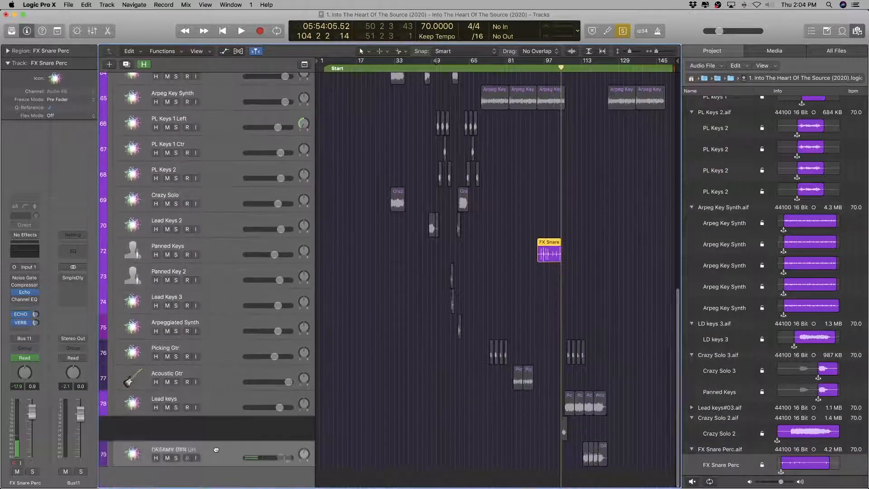
{"action": "scroll", "coordinate": [255, 422], "scroll_direction": "up", "scroll_amount": 20}
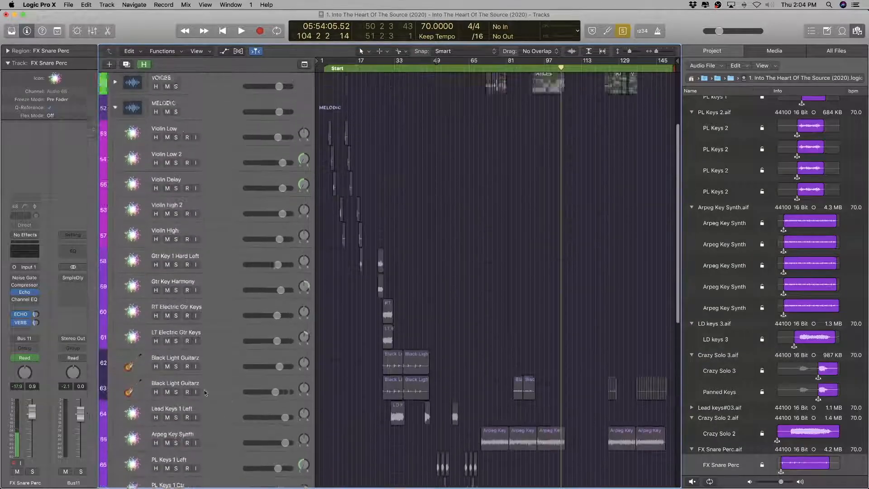
Step: Move the FX Snare Perc track out of the MELODIC stack and into the RHYTHM stack
{"action": "left_click", "coordinate": [116, 213]}
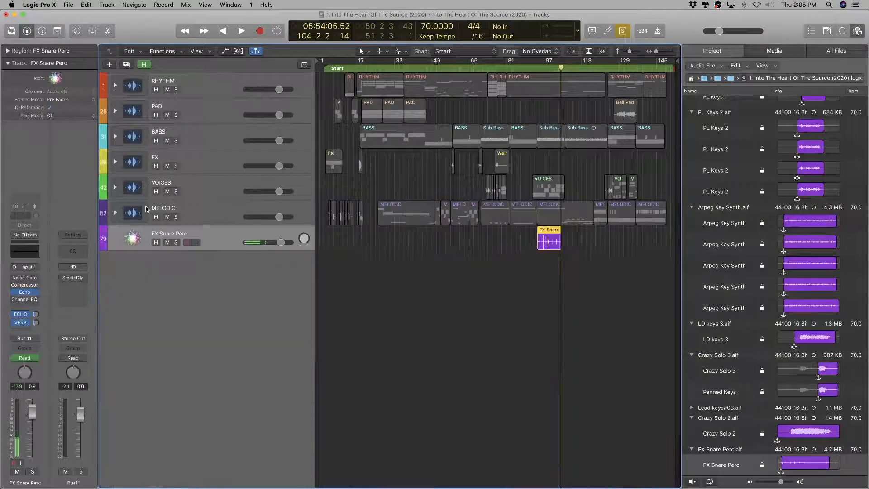
{"action": "left_click_drag", "start_coordinate": [140, 232], "coordinate": [206, 263]}
{"action": "left_click", "coordinate": [115, 111]}
{"action": "scroll", "coordinate": [388, 269], "scroll_direction": "down", "scroll_amount": 2}
{"action": "key", "text": "super+Up"}
{"action": "key", "text": "super+Up"}
{"action": "key", "text": "super+Up"}
{"action": "key", "text": "super+Up"}
{"action": "key", "text": "super+Up"}
{"action": "key", "text": "super+Up"}
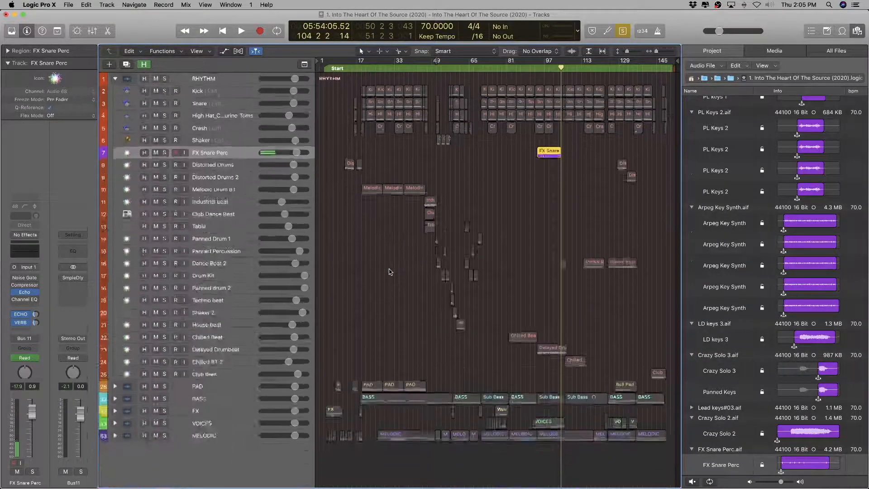
Step: Reposition the FX Snare Perc track between Chilled Beat and Delayed Drumbeat in the RHYTHM stack
{"action": "key", "text": "super+Down"}
{"action": "key", "text": "super+Down"}
{"action": "key", "text": "super+Down"}
{"action": "left_click_drag", "start_coordinate": [225, 165], "coordinate": [215, 392]}
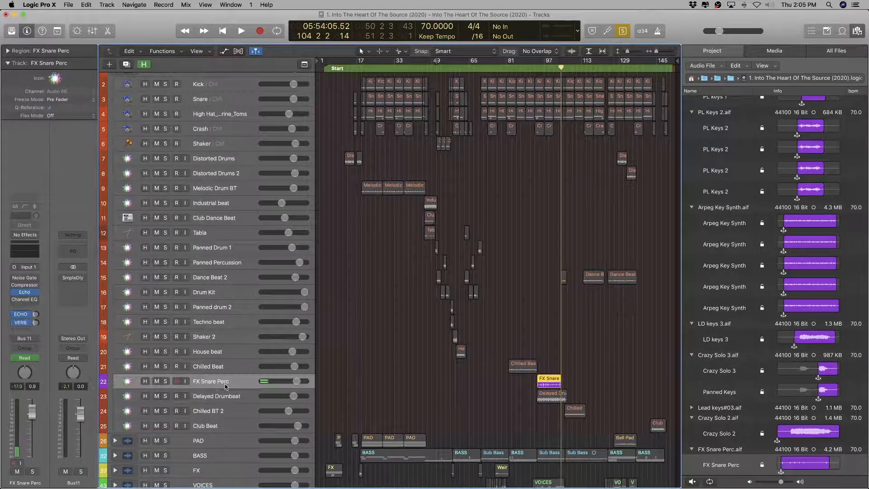
Step: Recolor the FX Snare Perc region orange-red to match the other rhythm tracks
{"action": "key", "text": "super+Right"}
{"action": "key", "text": "super+Right"}
{"action": "key", "text": "super+Right"}
{"action": "key", "text": "super+Right"}
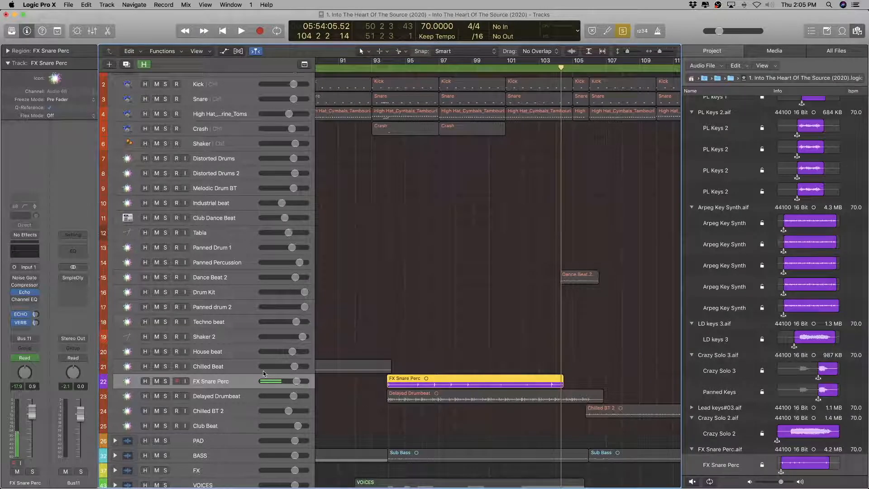
{"action": "key", "text": "alt+c"}
{"action": "left_click", "coordinate": [346, 426]}
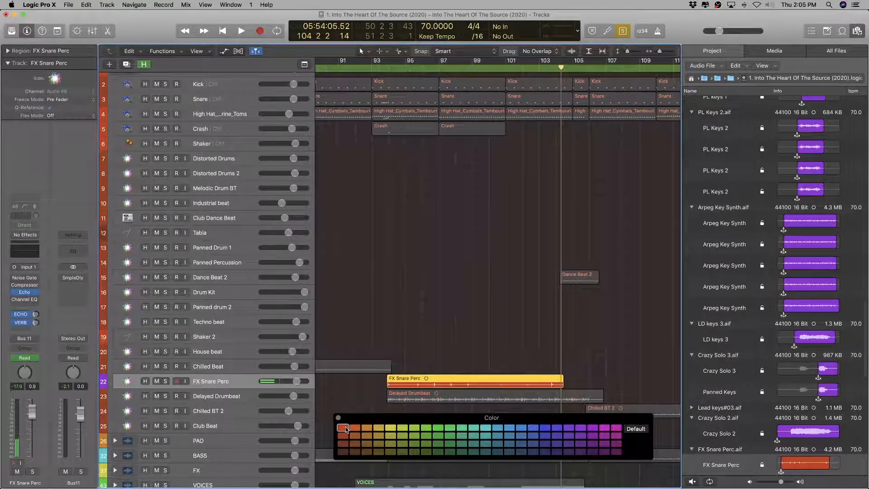
{"action": "key", "text": "x"}
{"action": "key", "text": "x"}
{"action": "left_click", "coordinate": [338, 417]}
Step: Collapse the RHYTHM stack and expand the MELODIC stack to reach its tracks
{"action": "scroll", "coordinate": [221, 287], "scroll_direction": "up", "scroll_amount": 3}
{"action": "key", "text": "super+Left"}
{"action": "key", "text": "super+Left"}
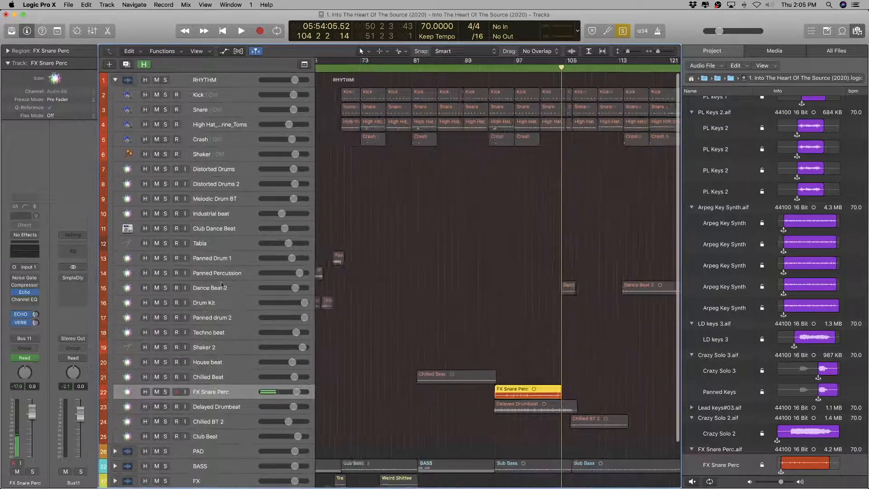
{"action": "left_click", "coordinate": [115, 79]}
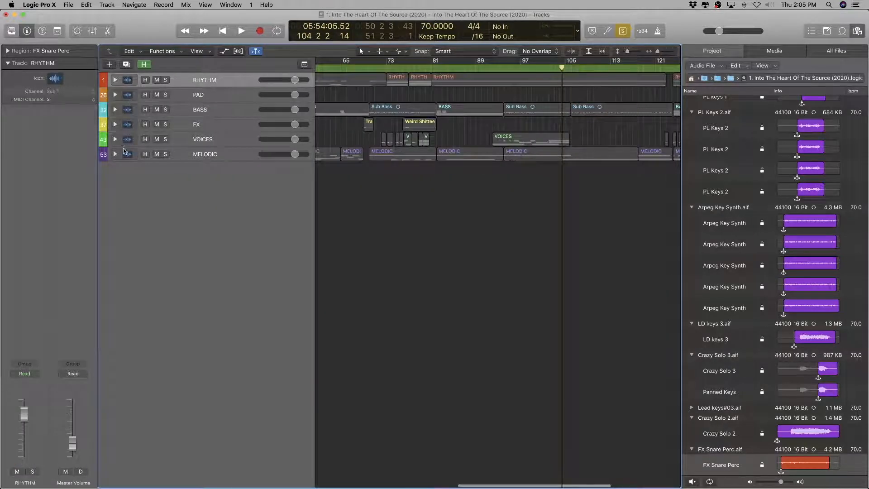
{"action": "left_click", "coordinate": [115, 153]}
{"action": "scroll", "coordinate": [359, 254], "scroll_direction": "down", "scroll_amount": 5}
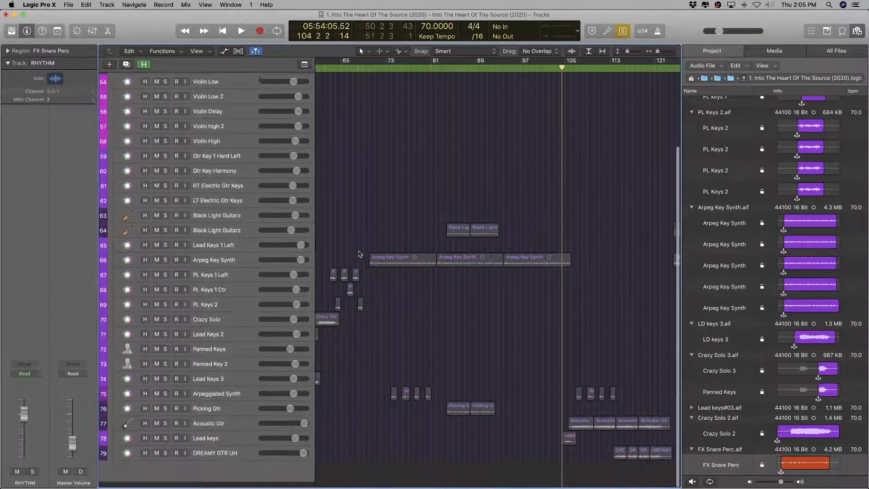
Step: Compare region names with track names in the MELODIC stack, checking Lead Keys 3, Crazy Solo and Lead Keys 2
{"action": "scroll", "coordinate": [358, 254], "scroll_direction": "right", "scroll_amount": 4}
{"action": "scroll", "coordinate": [359, 256], "scroll_direction": "left", "scroll_amount": 4}
{"action": "scroll", "coordinate": [366, 253], "scroll_direction": "up", "scroll_amount": 2}
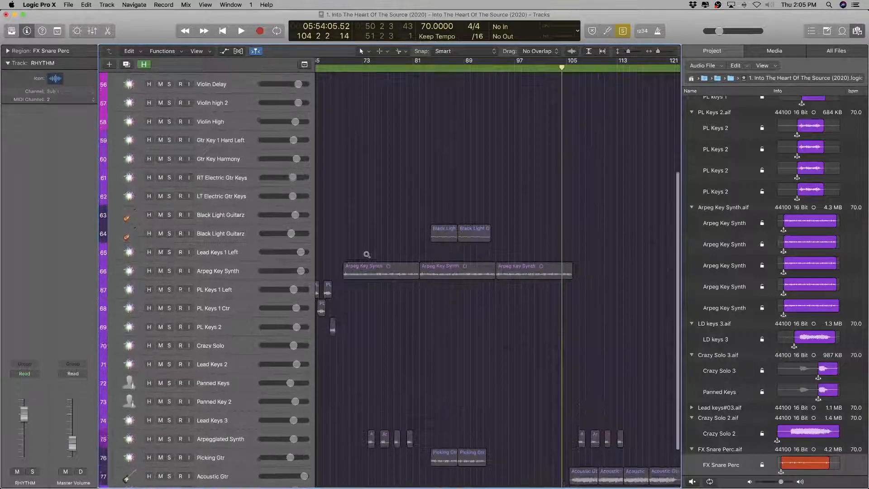
{"action": "scroll", "coordinate": [367, 254], "scroll_direction": "up", "scroll_amount": 3}
{"action": "scroll", "coordinate": [366, 254], "scroll_direction": "left", "scroll_amount": 3}
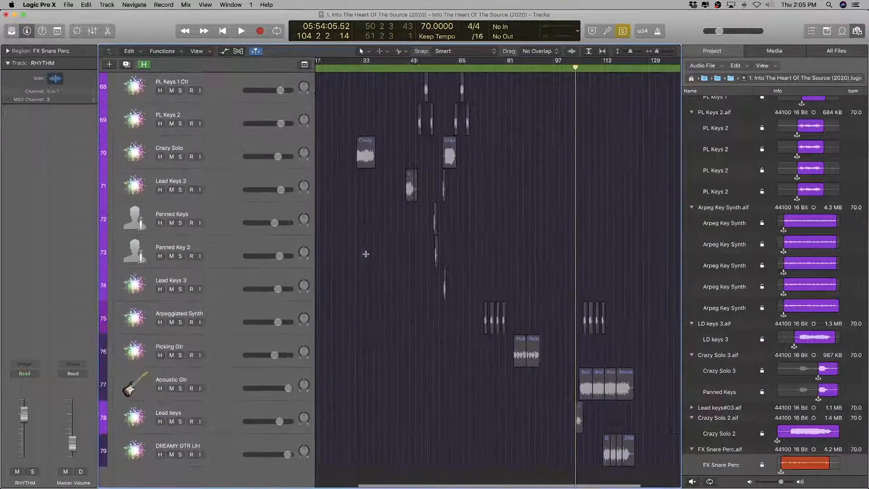
{"action": "scroll", "coordinate": [366, 254], "scroll_direction": "right", "scroll_amount": 4}
{"action": "left_click", "coordinate": [228, 292]}
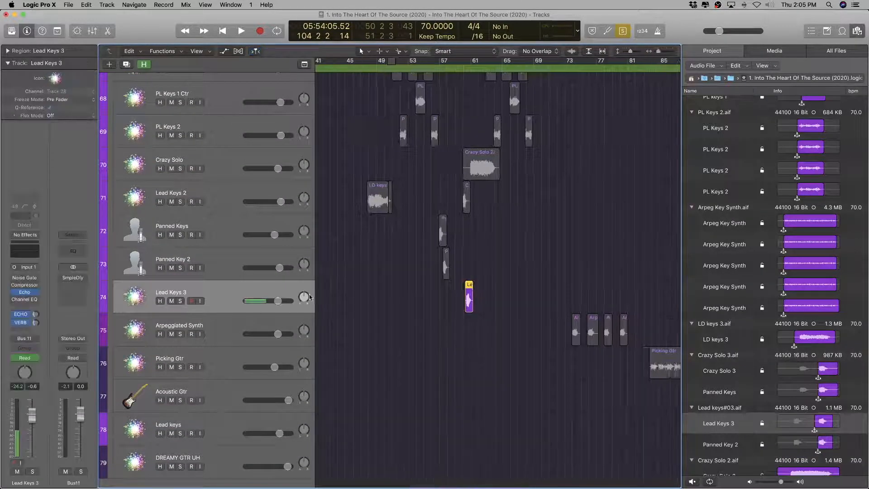
{"action": "scroll", "coordinate": [310, 297], "scroll_direction": "right", "scroll_amount": 5}
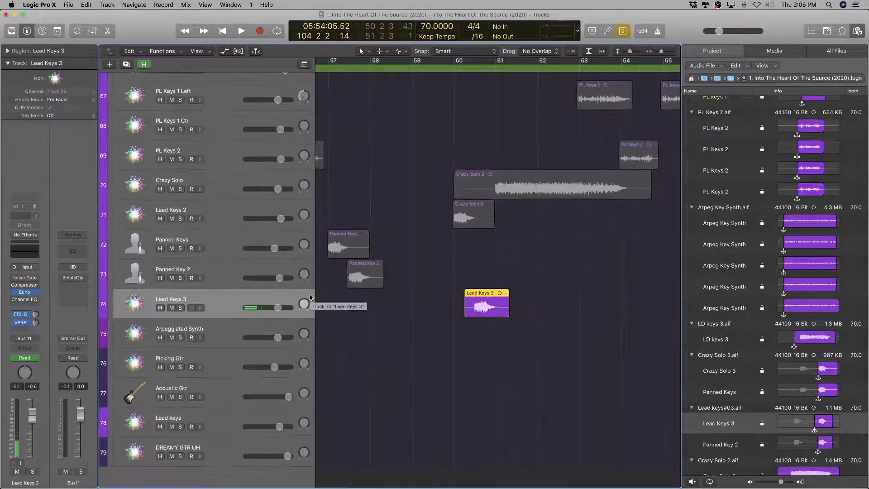
{"action": "scroll", "coordinate": [221, 297], "scroll_direction": "up", "scroll_amount": 5}
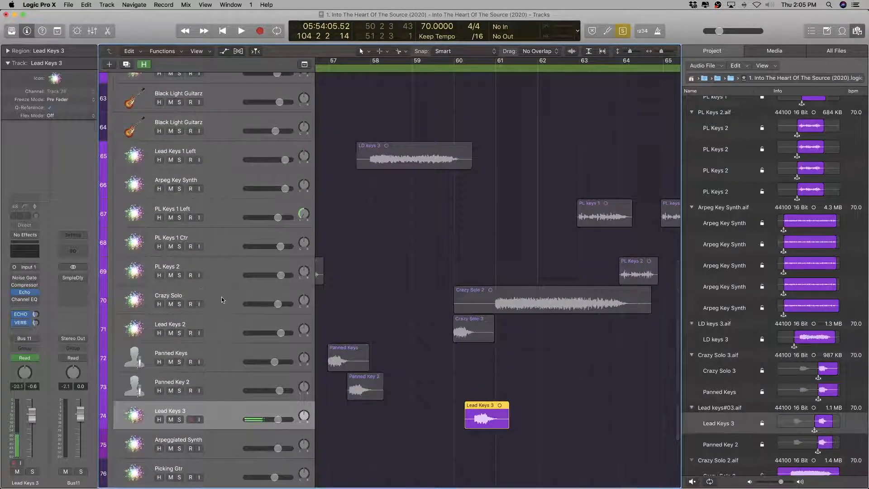
{"action": "left_click", "coordinate": [221, 296]}
{"action": "left_click", "coordinate": [214, 327]}
Step: Audition the LD keys 4 region on the Lead Keys 2 track from around bar 48
{"action": "scroll", "coordinate": [452, 351], "scroll_direction": "left", "scroll_amount": 5}
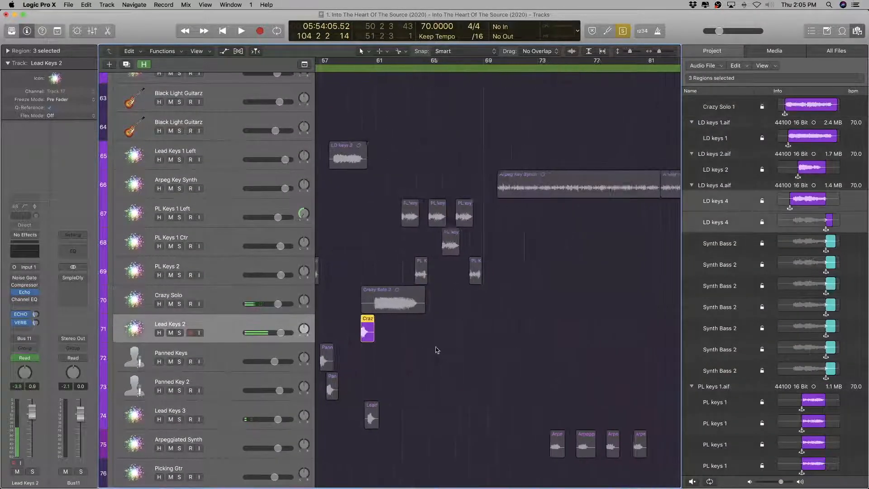
{"action": "scroll", "coordinate": [437, 344], "scroll_direction": "left", "scroll_amount": 8}
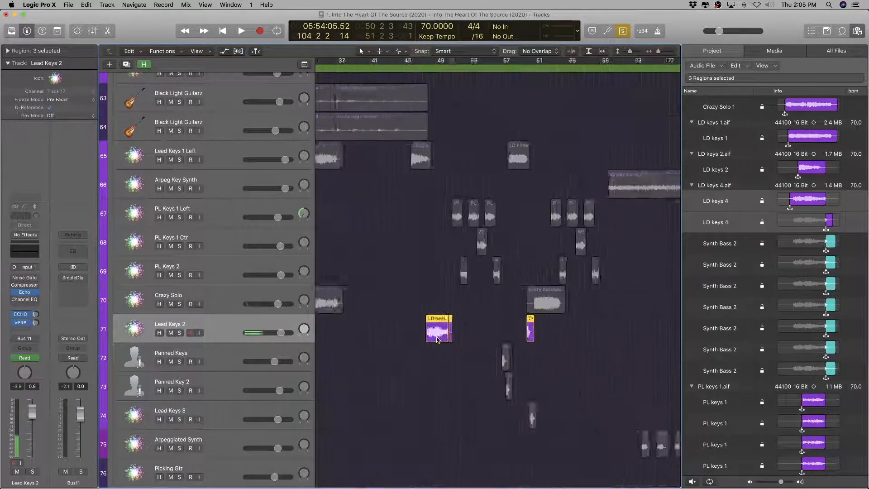
{"action": "scroll", "coordinate": [436, 338], "scroll_direction": "right", "scroll_amount": 8}
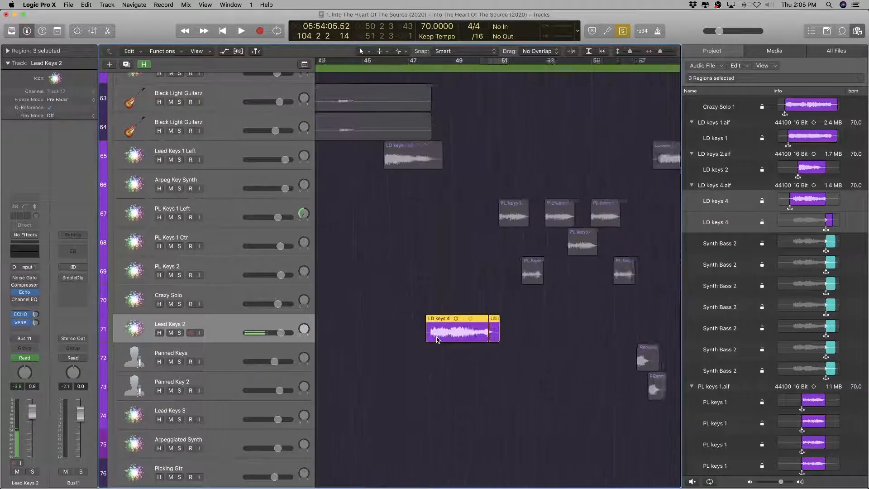
{"action": "scroll", "coordinate": [437, 338], "scroll_direction": "right", "scroll_amount": 3}
{"action": "left_click", "coordinate": [430, 68]}
{"action": "key", "text": "space"}
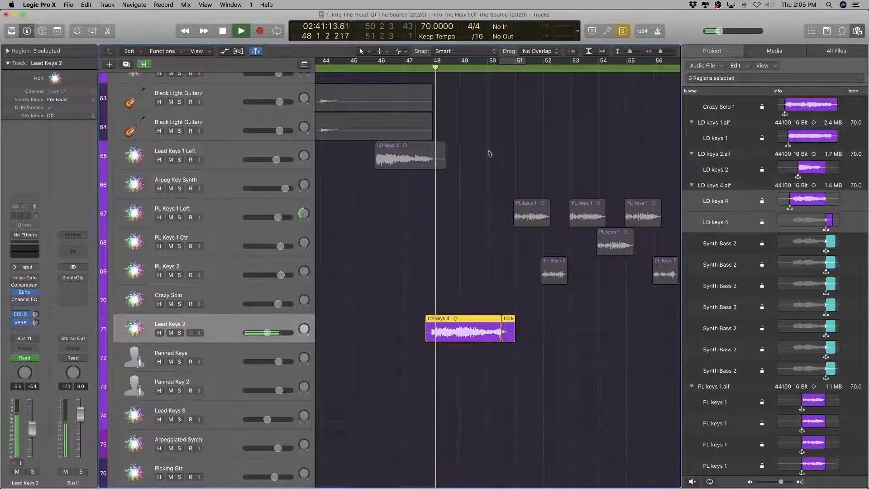
{"action": "scroll", "coordinate": [441, 345], "scroll_direction": "right", "scroll_amount": 3}
{"action": "scroll", "coordinate": [441, 344], "scroll_direction": "left", "scroll_amount": 3}
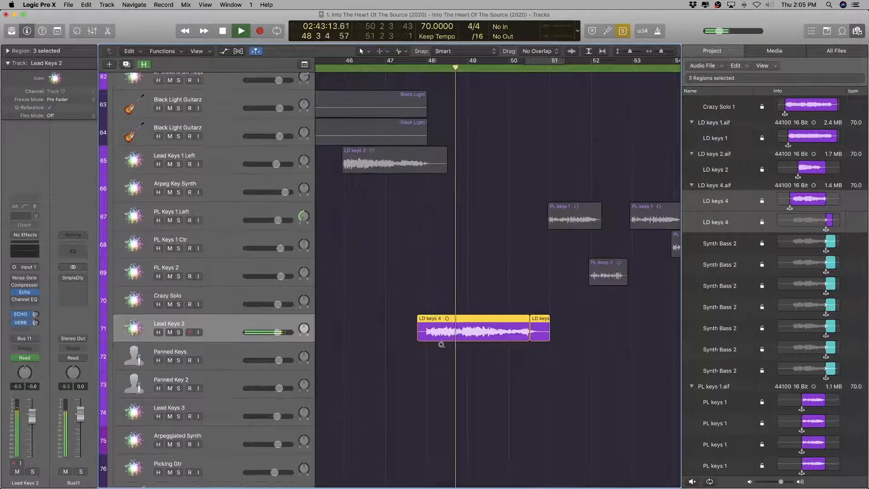
{"action": "scroll", "coordinate": [436, 345], "scroll_direction": "left", "scroll_amount": 10}
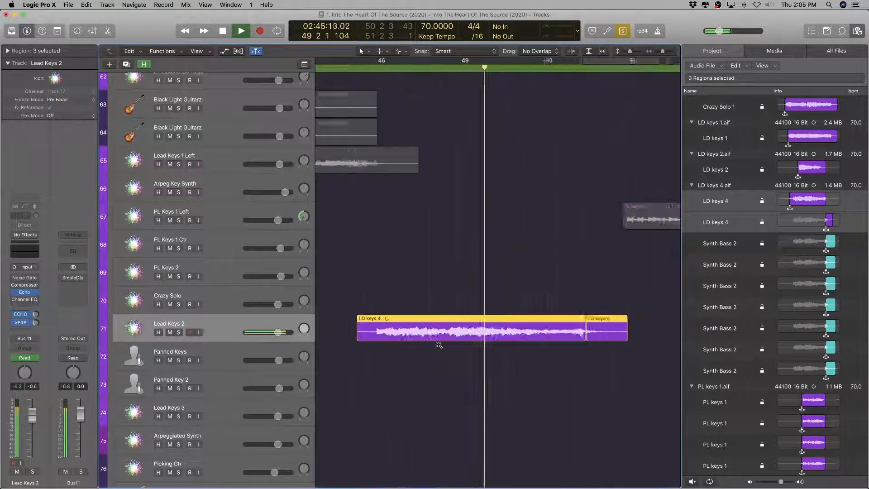
{"action": "key", "text": "space"}
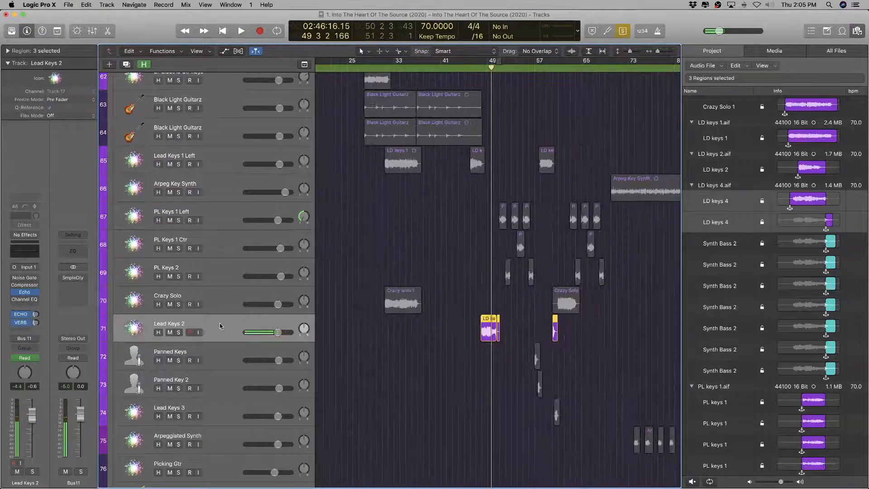
Step: Duplicate the Lead Keys 2 track and rename the original track LD Keys 4
{"action": "key", "text": "super+d"}
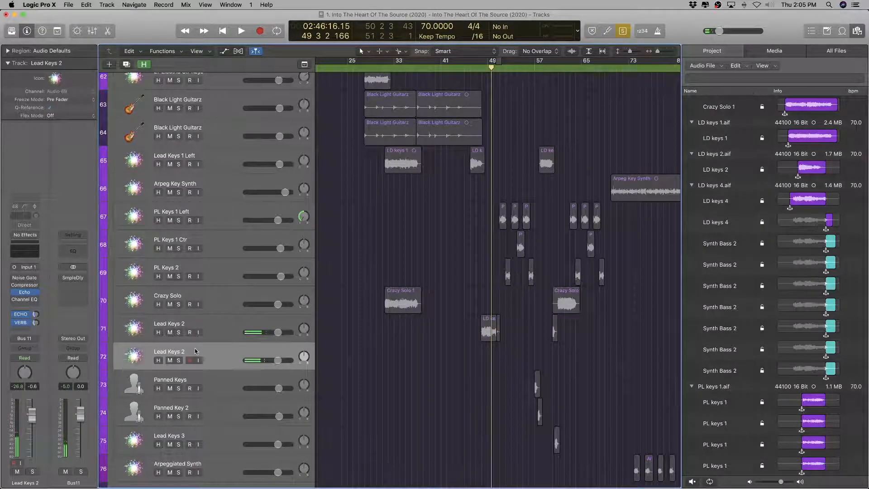
{"action": "double_click", "coordinate": [191, 323]}
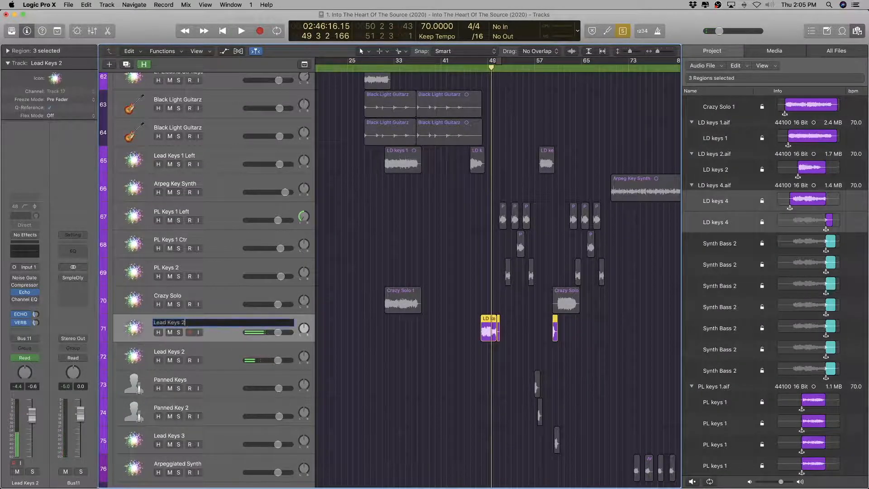
{"action": "type", "text": "LD Key"}
{"action": "key", "text": "Return"}
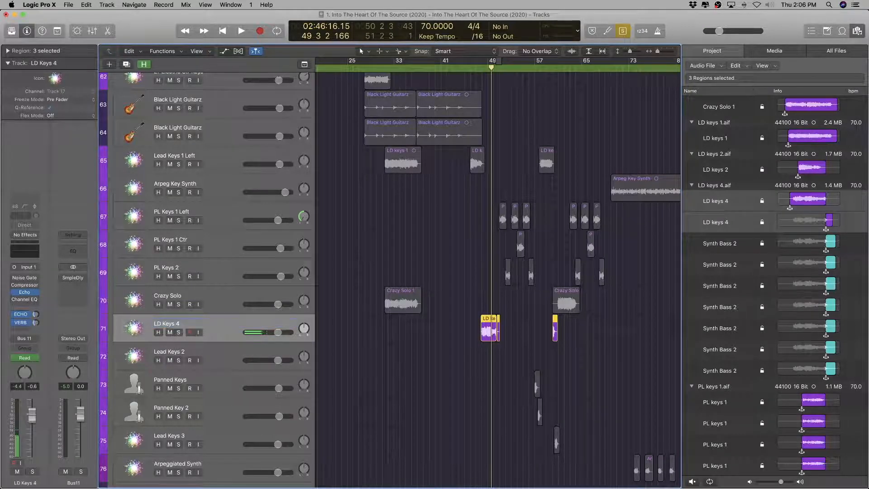
Step: Rename the duplicated Lead Keys 2 track Crazy Solo 3
{"action": "double_click", "coordinate": [181, 349]}
{"action": "type", "text": "Cra"}
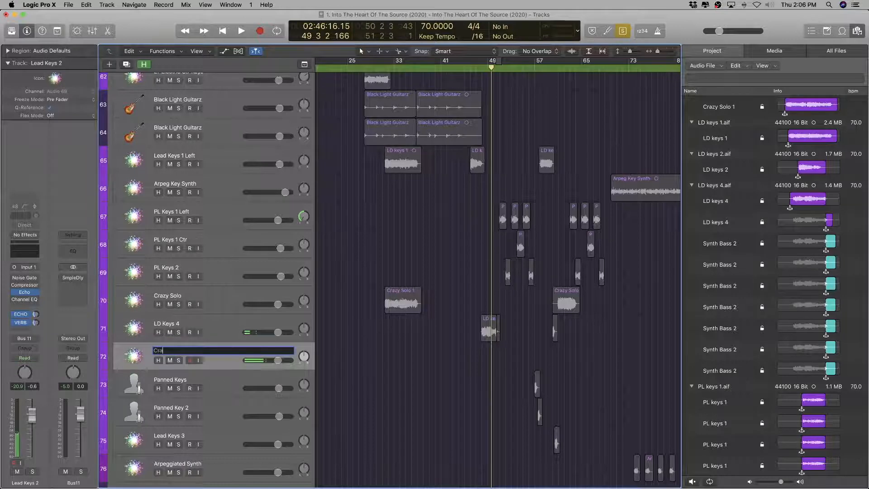
{"action": "type", "text": "zy Solo 3"}
{"action": "key", "text": "Return"}
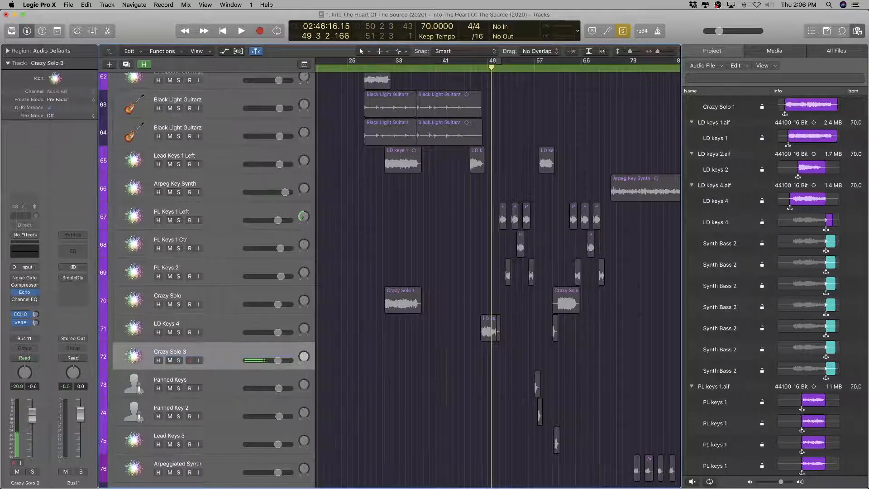
Step: Move the Crazy Solo 3 region near bar 60, with its track automation, onto the Crazy Solo 3 track
{"action": "scroll", "coordinate": [536, 324], "scroll_direction": "up", "scroll_amount": 5}
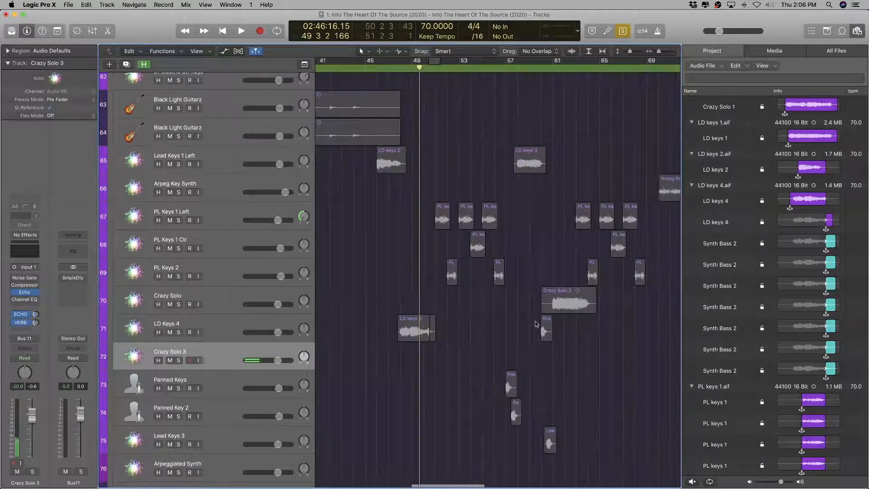
{"action": "left_click_drag", "start_coordinate": [546, 324], "coordinate": [546, 353]}
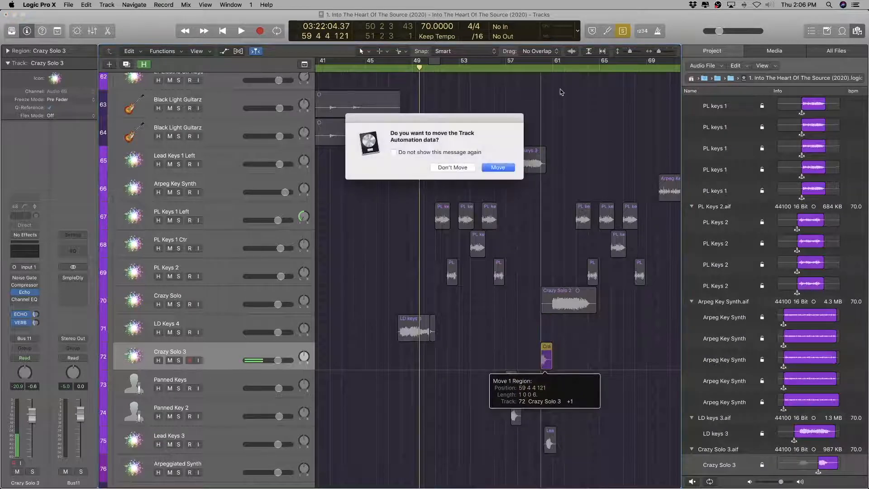
{"action": "left_click", "coordinate": [498, 167]}
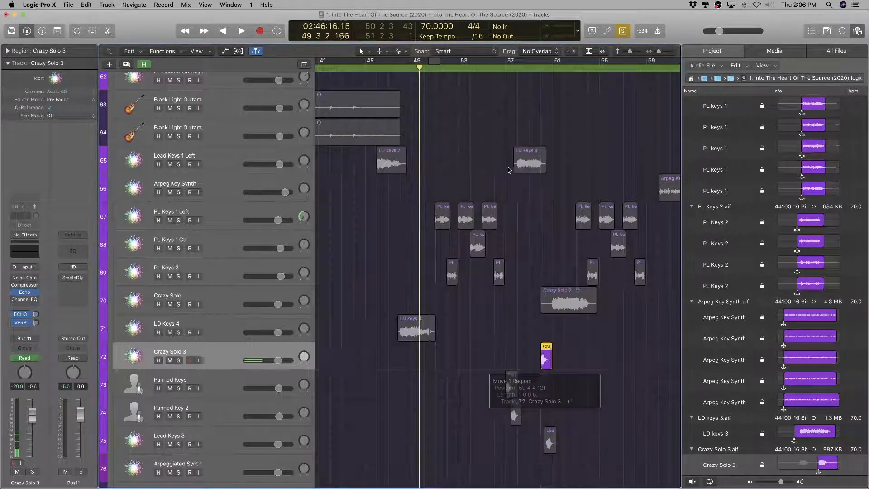
Step: Move the Crazy Solo 3 track above LD Keys 4, directly below Crazy Solo
{"action": "left_click", "coordinate": [216, 326]}
{"action": "left_click_drag", "start_coordinate": [211, 354], "coordinate": [213, 318]}
{"action": "left_click", "coordinate": [206, 355]}
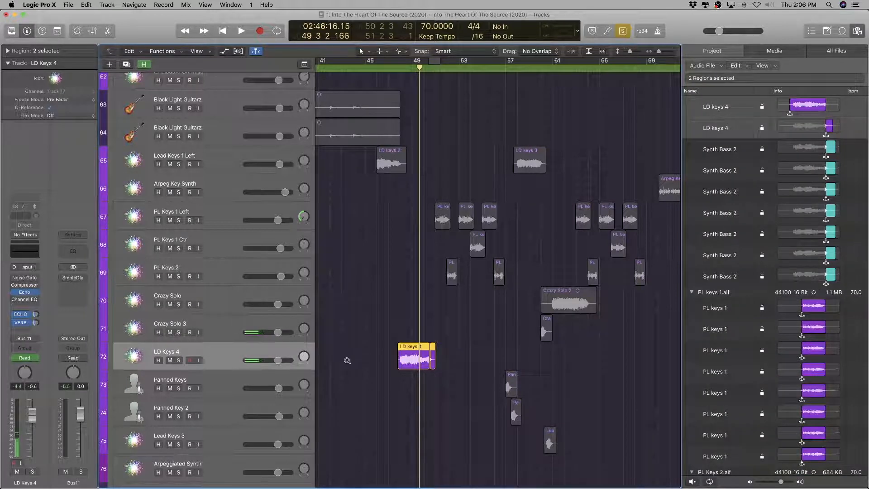
Step: Audition the Panned Keys region near bar 57 to check it against its track name
{"action": "scroll", "coordinate": [347, 360], "scroll_direction": "down", "scroll_amount": 3}
{"action": "scroll", "coordinate": [347, 360], "scroll_direction": "up", "scroll_amount": 3}
{"action": "scroll", "coordinate": [221, 375], "scroll_direction": "down", "scroll_amount": 2}
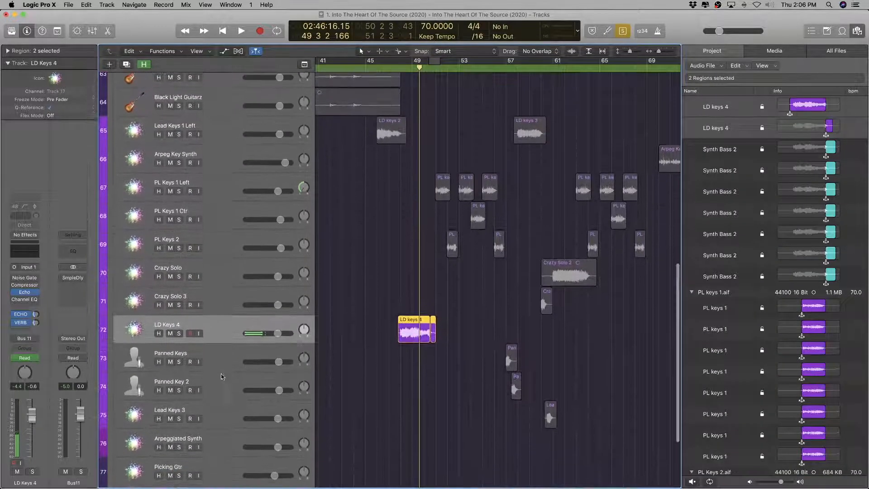
{"action": "left_click", "coordinate": [214, 355]}
{"action": "scroll", "coordinate": [343, 360], "scroll_direction": "right", "scroll_amount": 3}
{"action": "scroll", "coordinate": [342, 360], "scroll_direction": "right", "scroll_amount": 3}
{"action": "scroll", "coordinate": [778, 414], "scroll_direction": "down", "scroll_amount": 5}
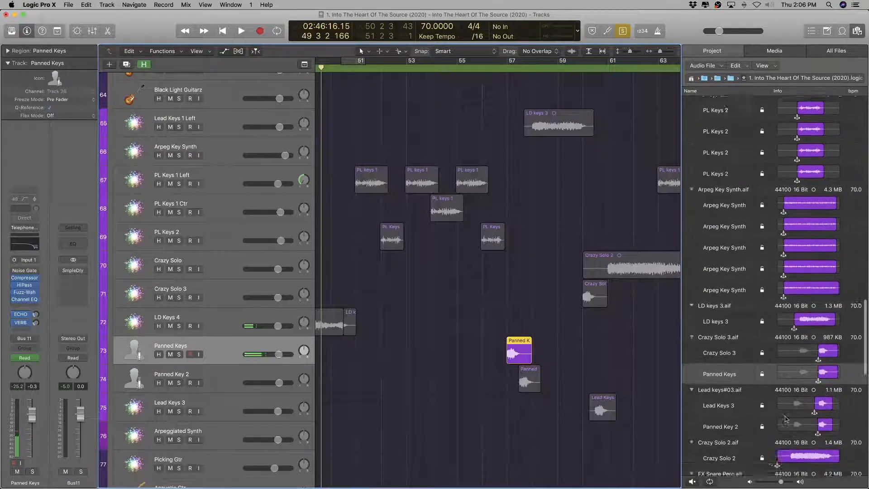
{"action": "scroll", "coordinate": [508, 375], "scroll_direction": "right", "scroll_amount": 1}
{"action": "scroll", "coordinate": [509, 374], "scroll_direction": "right", "scroll_amount": 1}
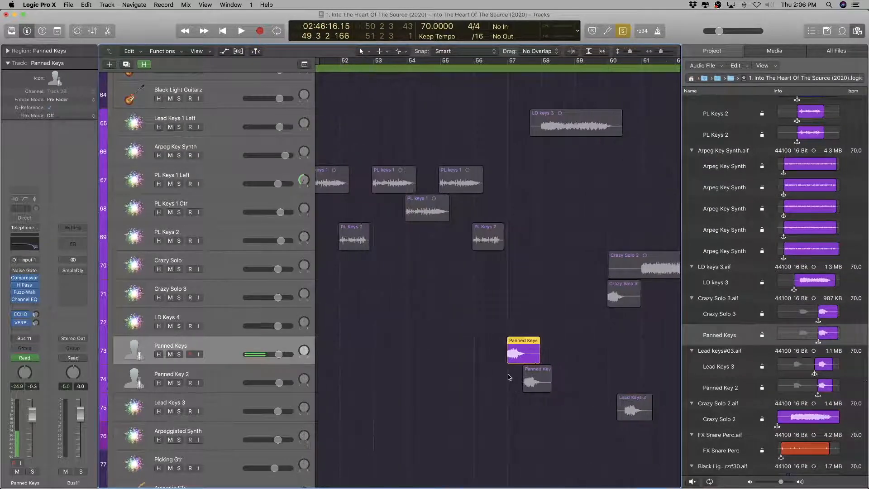
{"action": "key", "text": "shift+space"}
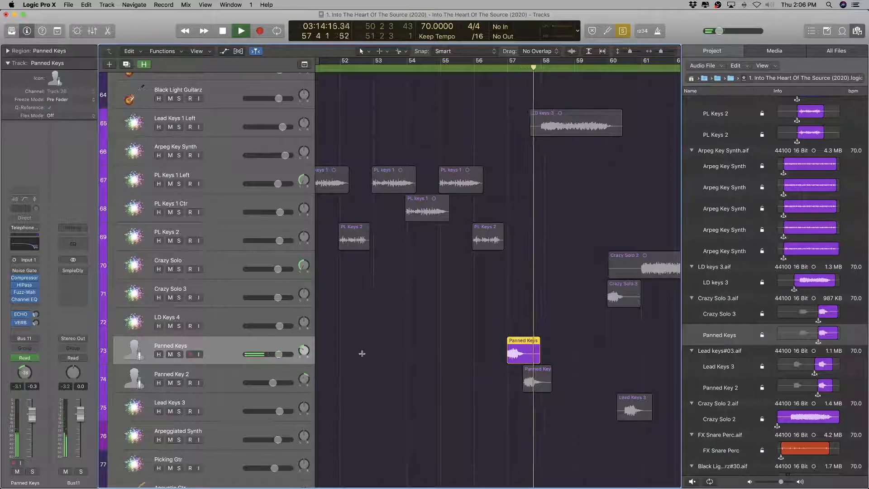
{"action": "key", "text": "space"}
Step: Audition the Panned Key 2 region near bar 57 to check it against its track name
{"action": "left_click", "coordinate": [203, 376]}
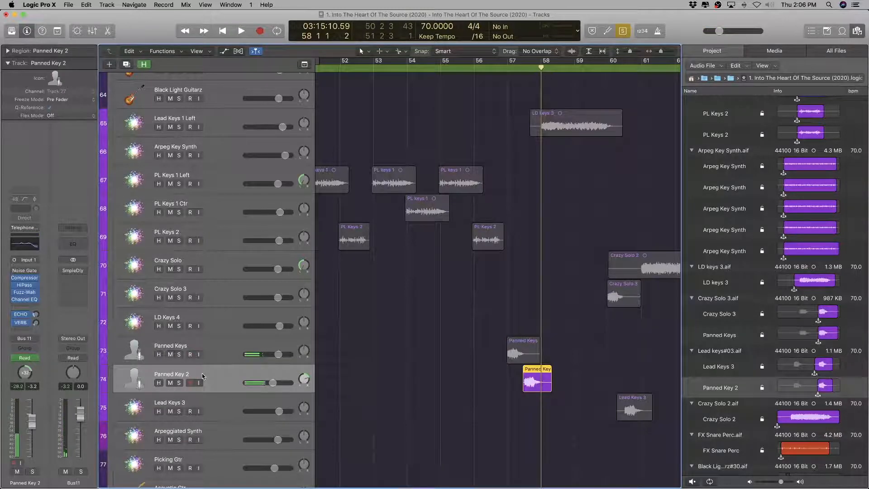
{"action": "key", "text": "shift+space"}
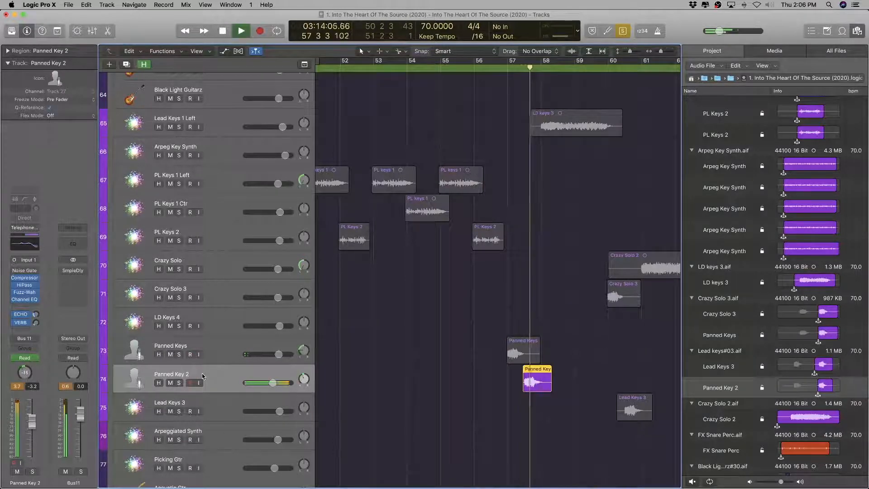
{"action": "key", "text": "space"}
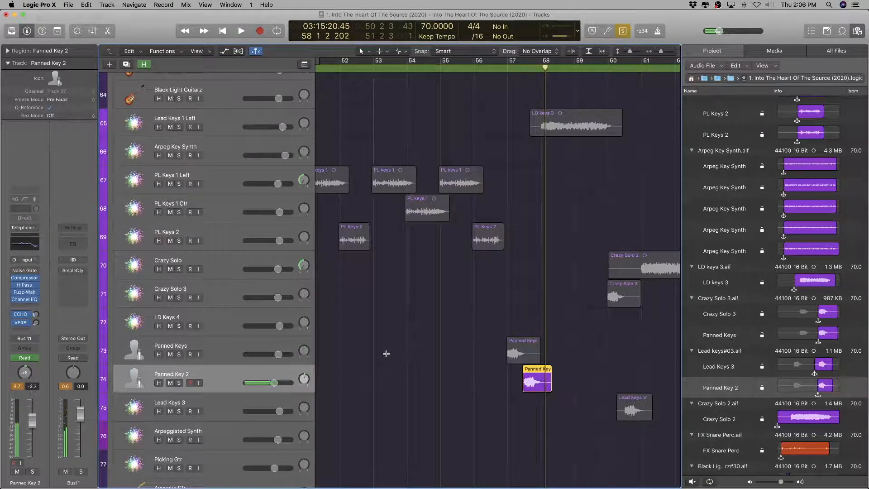
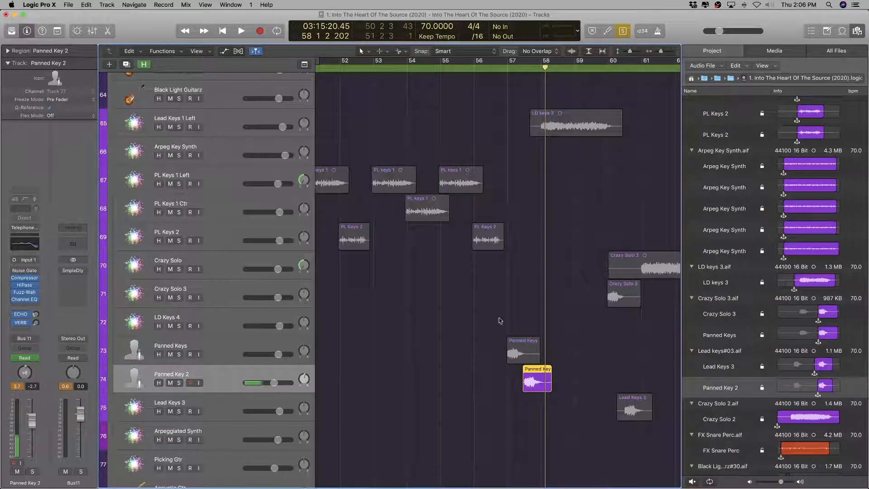
Step: Rename the Panned Keys track and its region Panned Crazy Solo 3, matching the source audio file
{"action": "left_click", "coordinate": [526, 344]}
{"action": "double_click", "coordinate": [714, 298]}
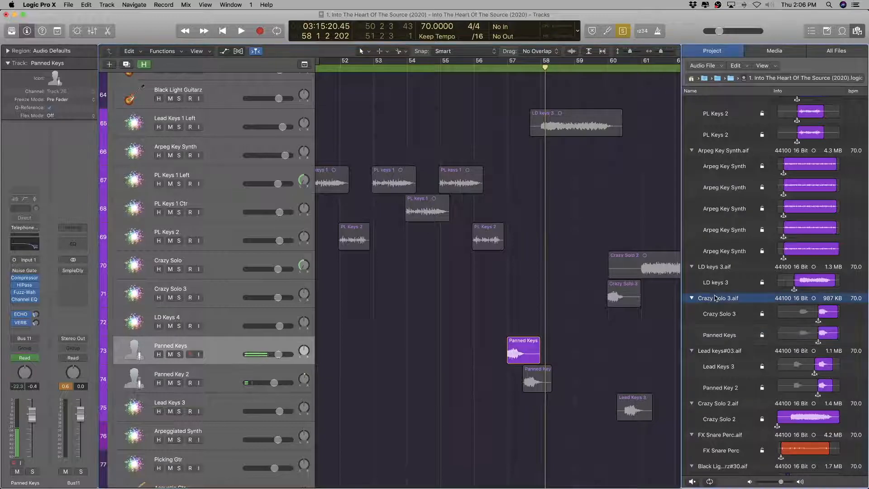
{"action": "left_click", "coordinate": [724, 336]}
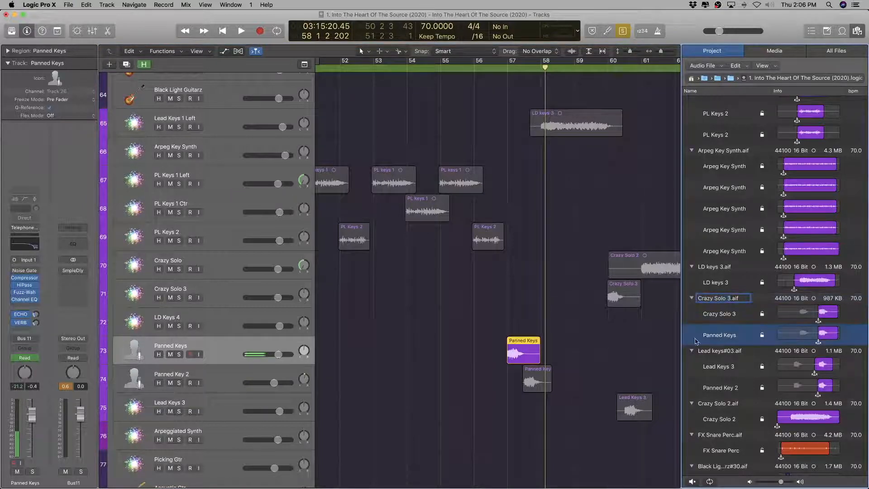
{"action": "scroll", "coordinate": [446, 350], "scroll_direction": "down", "scroll_amount": 10}
{"action": "scroll", "coordinate": [436, 352], "scroll_direction": "up", "scroll_amount": 8}
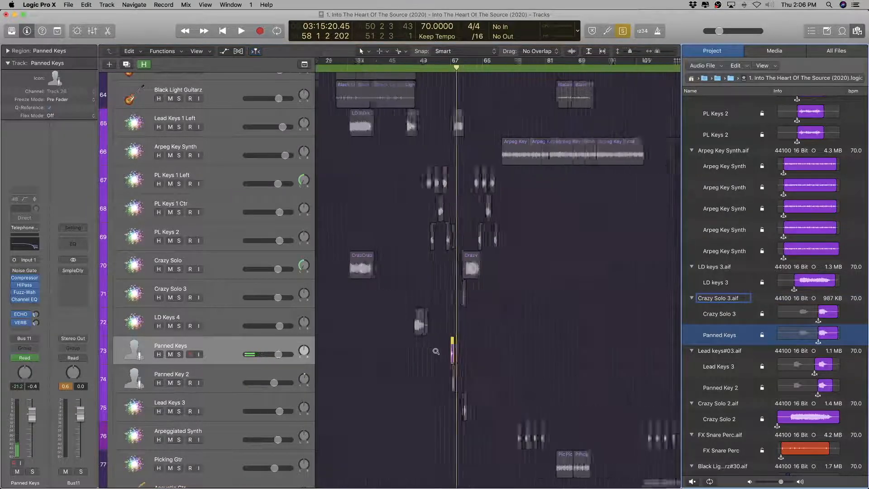
{"action": "double_click", "coordinate": [209, 344]}
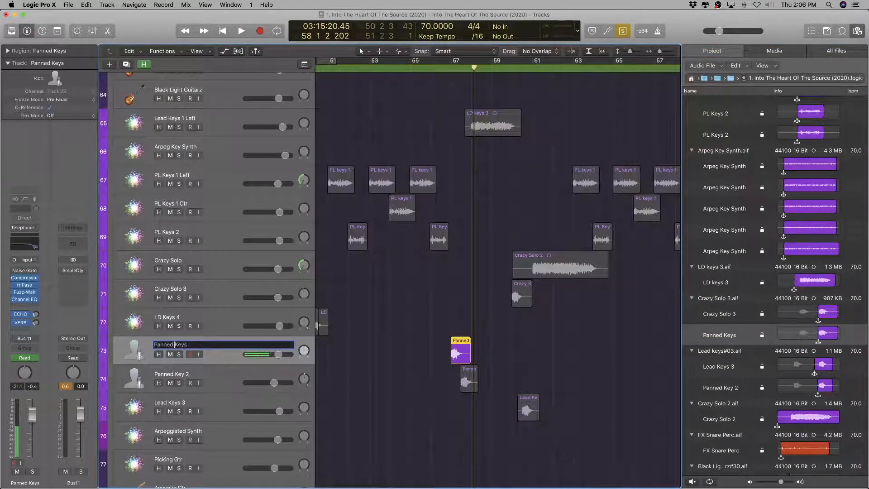
{"action": "key", "text": "Return"}
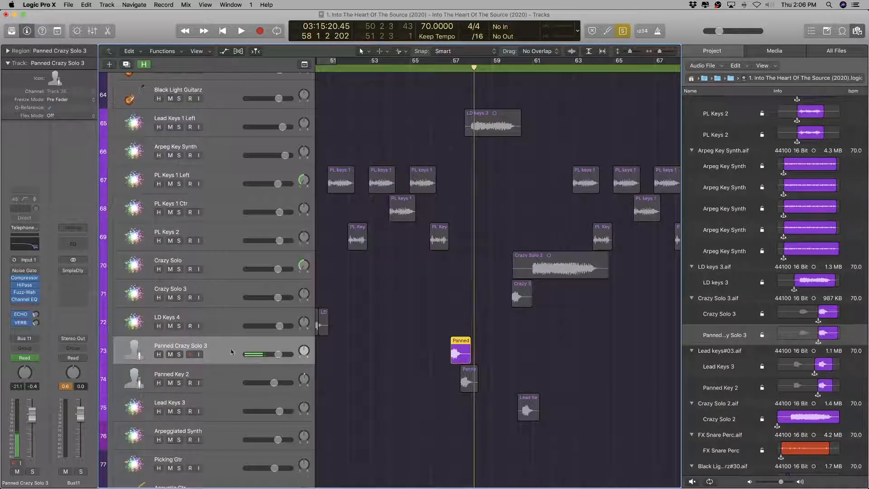
Step: Move the Panned Crazy Solo 3 track above LD Keys 4, directly below Crazy Solo 3
{"action": "key", "text": "super+Right"}
{"action": "key", "text": "super+Right"}
{"action": "left_click_drag", "start_coordinate": [218, 346], "coordinate": [219, 320]}
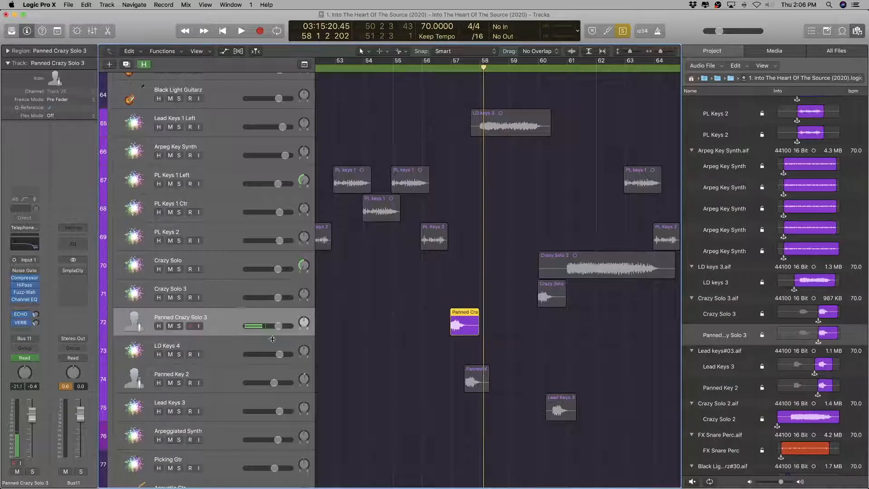
Step: Play the Panned Key 2 region again to identify which part it belongs to
{"action": "key", "text": "super+Right"}
{"action": "scroll", "coordinate": [420, 362], "scroll_direction": "up", "scroll_amount": 1}
{"action": "scroll", "coordinate": [419, 362], "scroll_direction": "down", "scroll_amount": 1}
{"action": "scroll", "coordinate": [419, 362], "scroll_direction": "down", "scroll_amount": 1}
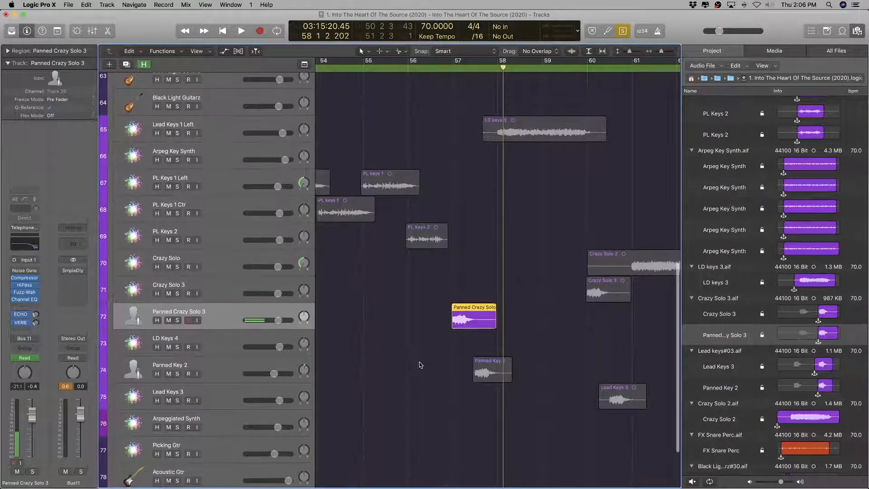
{"action": "left_click", "coordinate": [218, 362]}
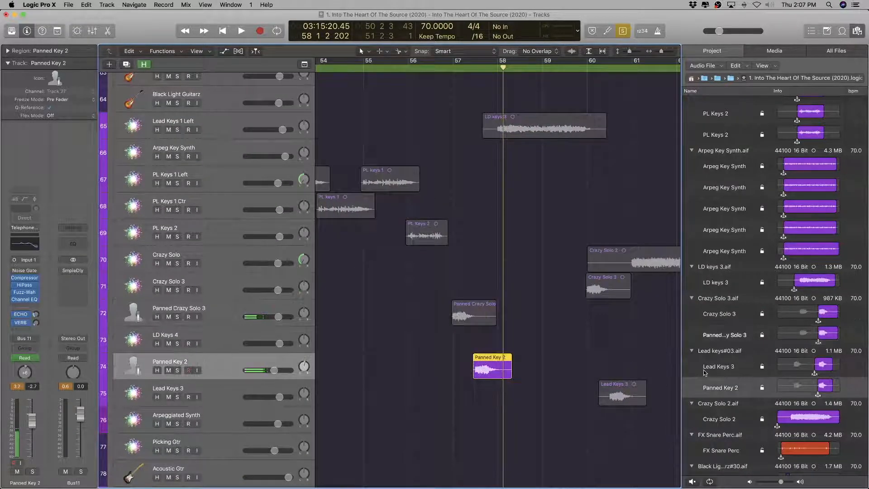
{"action": "key", "text": "space"}
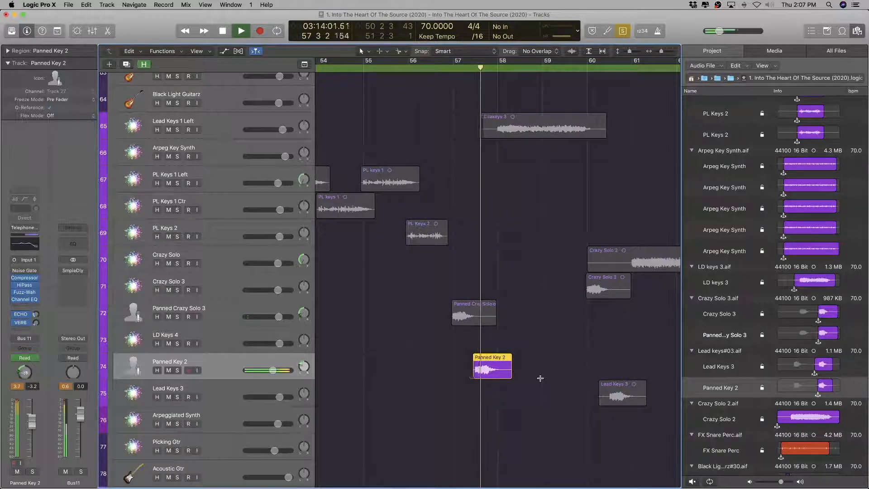
{"action": "key", "text": "space"}
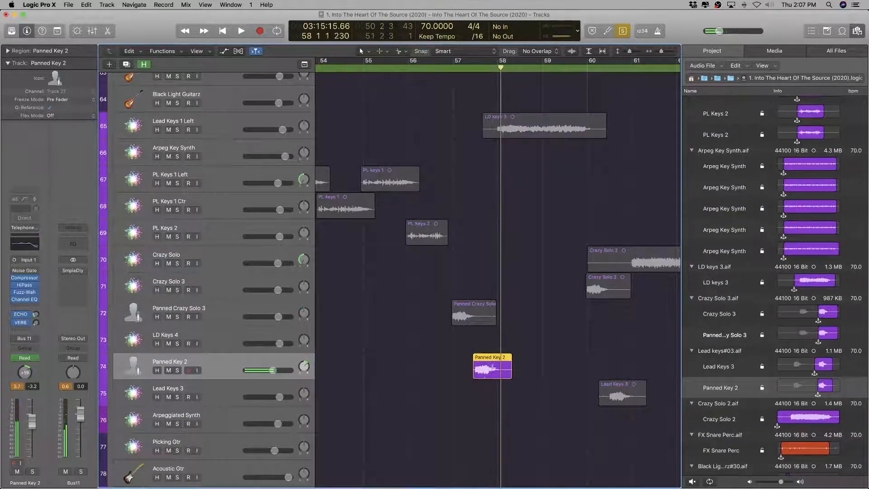
{"action": "scroll", "coordinate": [500, 370], "scroll_direction": "up", "scroll_amount": 1}
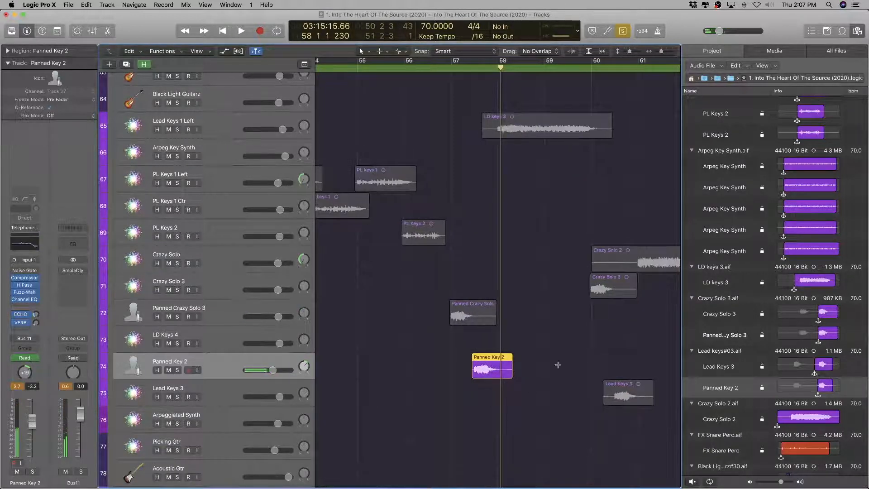
Step: Rename the Panned Key 2 track and its region Panned Crazy Solo 4
{"action": "left_click", "coordinate": [721, 353]}
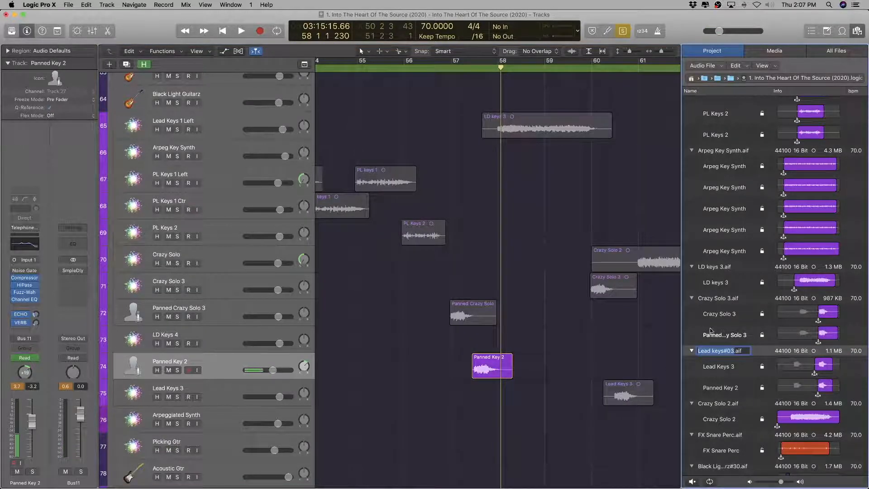
{"action": "double_click", "coordinate": [717, 335]}
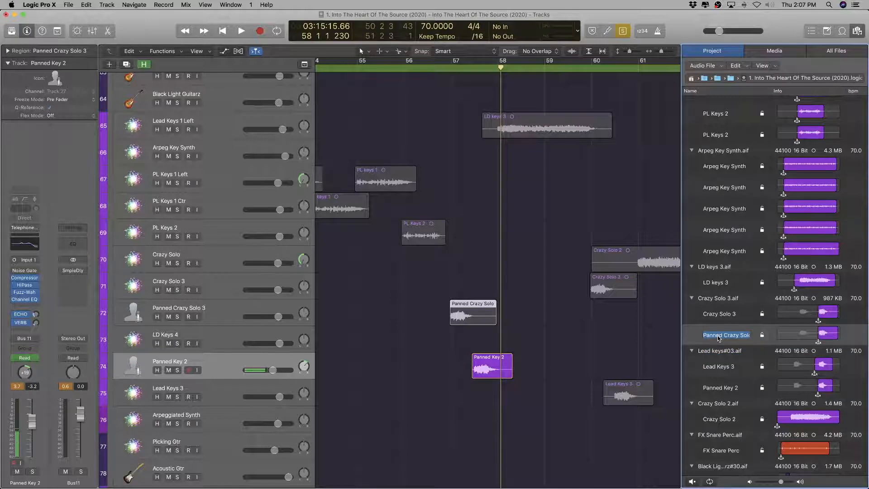
{"action": "left_click", "coordinate": [713, 352]}
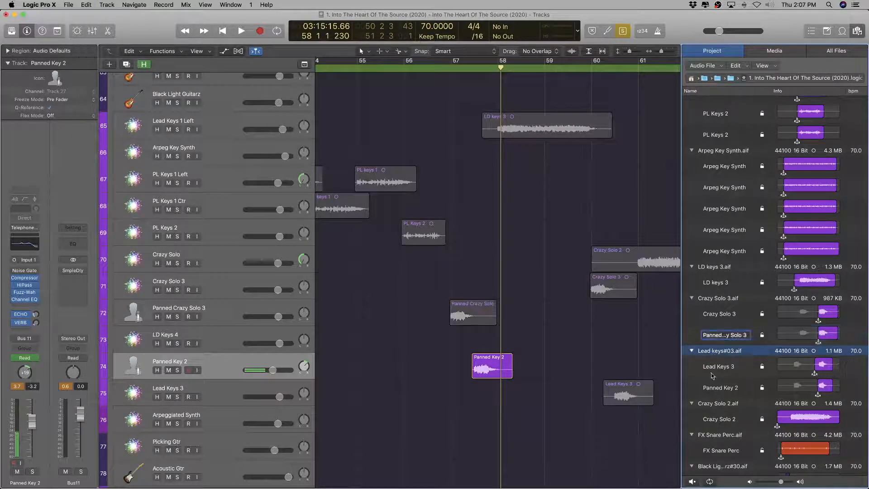
{"action": "left_click", "coordinate": [495, 361]}
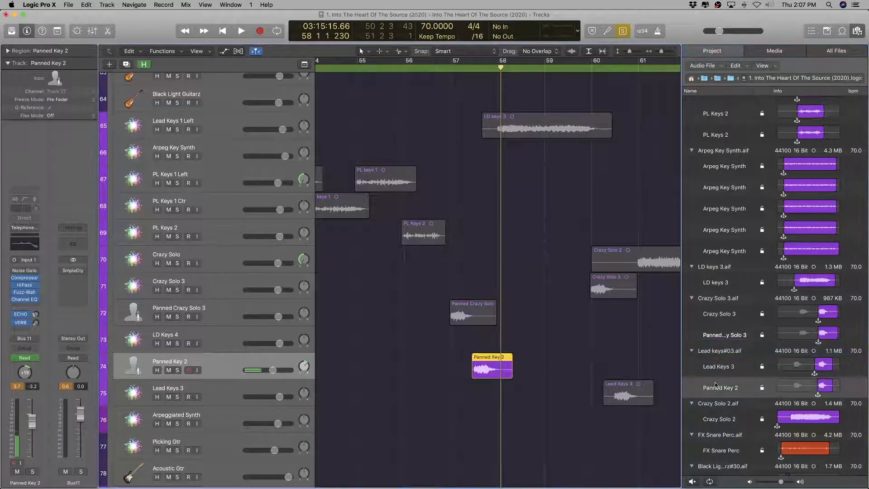
{"action": "double_click", "coordinate": [185, 361]}
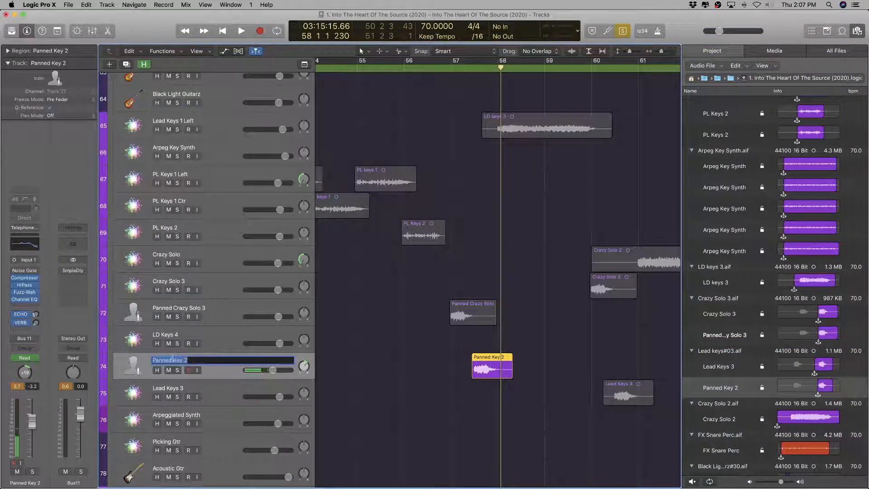
{"action": "left_click", "coordinate": [167, 359]}
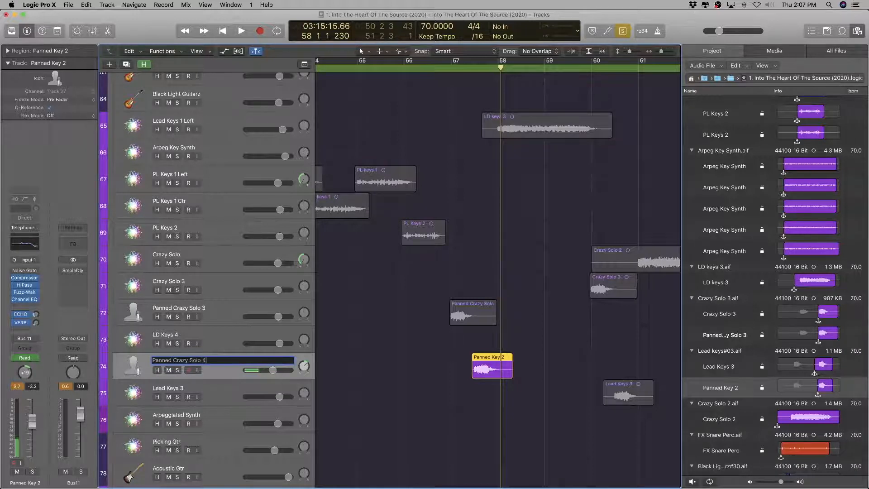
{"action": "key", "text": "Return"}
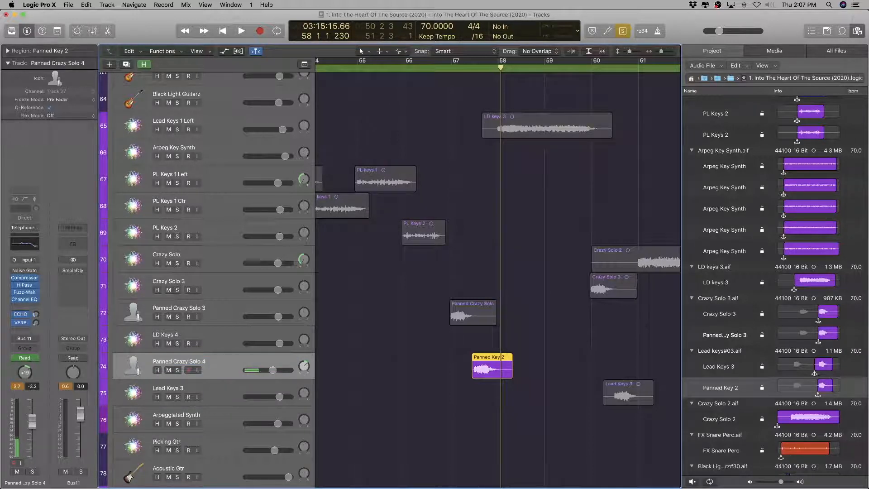
{"action": "key", "text": "alt+shift+n"}
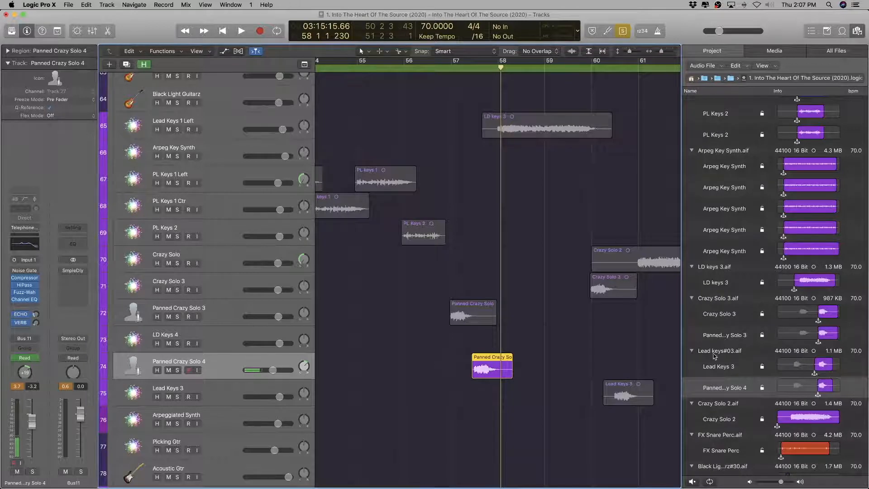
Step: Rename the source audio file Lead keys#03.aif as Crazy Solo 4.aif in the project's audio list
{"action": "left_click", "coordinate": [714, 355]}
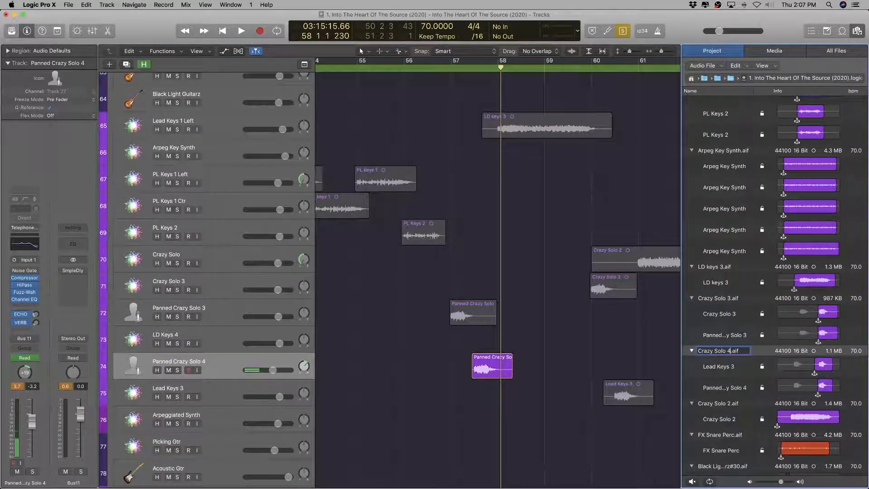
{"action": "key", "text": "Return"}
Step: Rename the Lead Keys 3 track and its region near bar 60 Crazy Solo 4, matching the source audio file
{"action": "key", "text": "super+Left"}
{"action": "key", "text": "super+Left"}
{"action": "key", "text": "super+Left"}
{"action": "key", "text": "super+Left"}
{"action": "key", "text": "super+Left"}
{"action": "key", "text": "super+Left"}
{"action": "key", "text": "super+Left"}
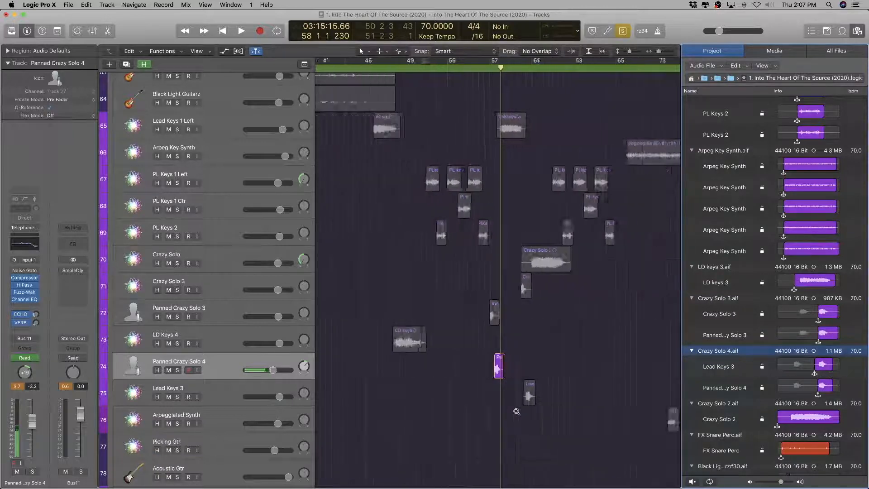
{"action": "key", "text": "super+Right"}
{"action": "key", "text": "super+Right"}
{"action": "key", "text": "super+Right"}
{"action": "key", "text": "super+Right"}
{"action": "key", "text": "super+Right"}
{"action": "left_click", "coordinate": [221, 391]}
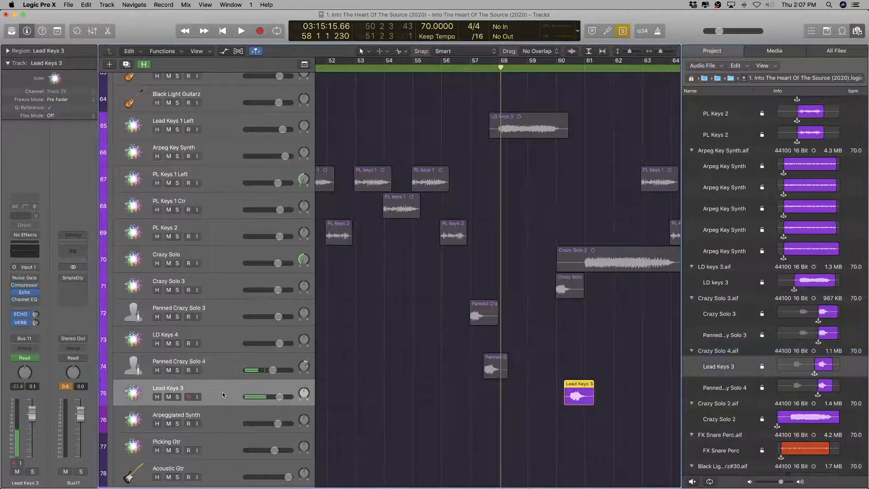
{"action": "double_click", "coordinate": [719, 351]}
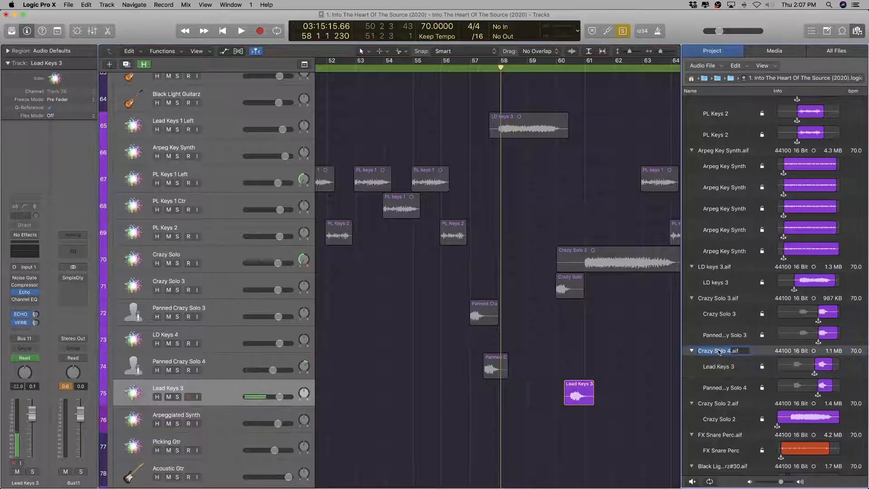
{"action": "double_click", "coordinate": [212, 388]}
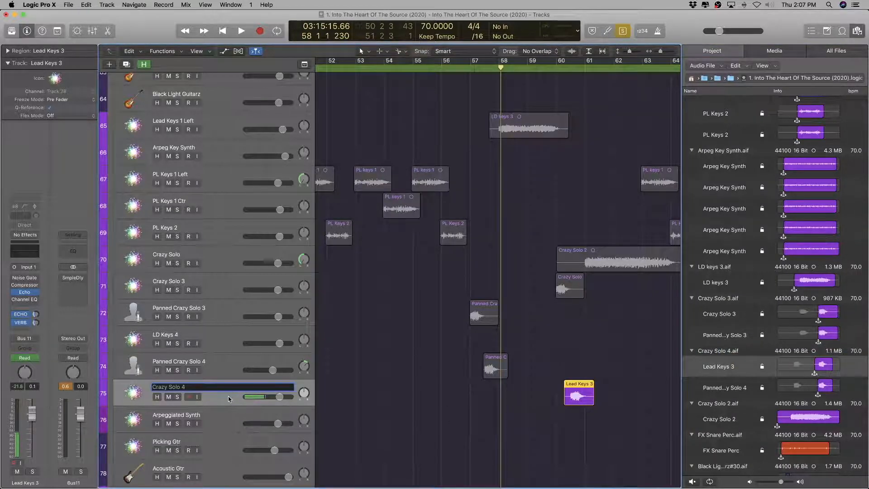
{"action": "key", "text": "Return"}
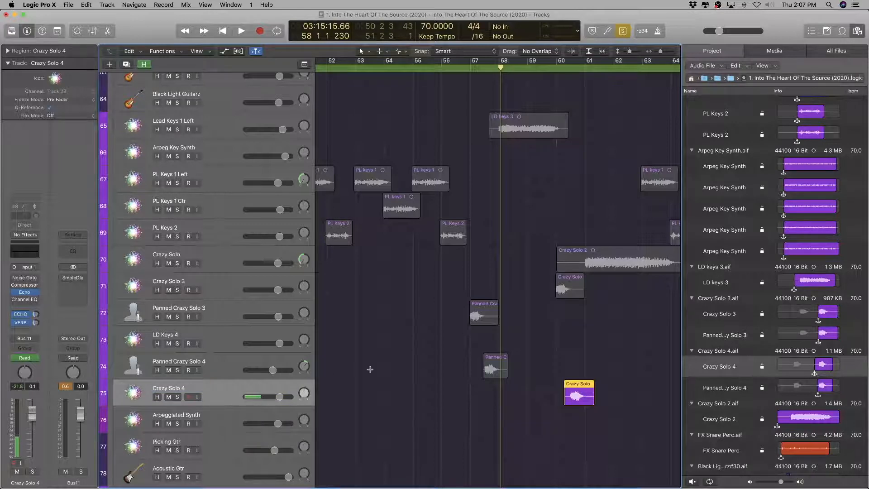
Step: Play the Arpeggiated Synth regions from about bar 74 to check that they match their track name
{"action": "scroll", "coordinate": [379, 384], "scroll_direction": "up", "scroll_amount": 5}
{"action": "scroll", "coordinate": [379, 384], "scroll_direction": "down", "scroll_amount": 3}
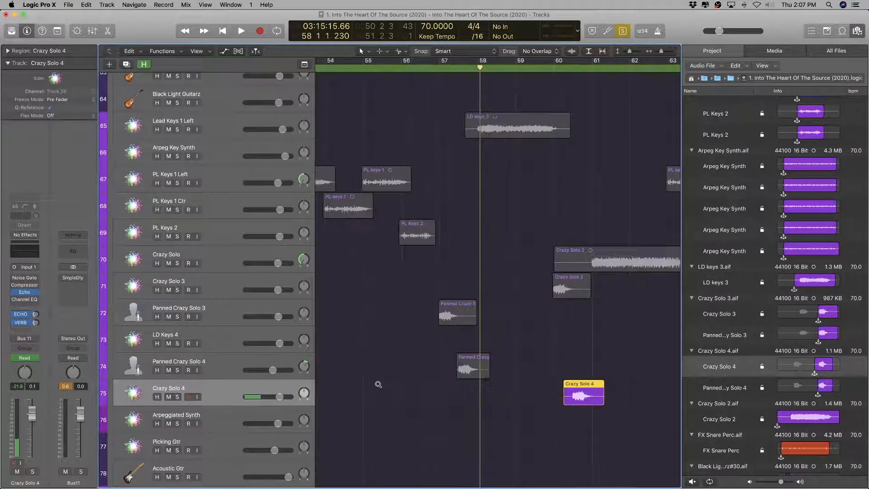
{"action": "scroll", "coordinate": [378, 385], "scroll_direction": "down", "scroll_amount": 6}
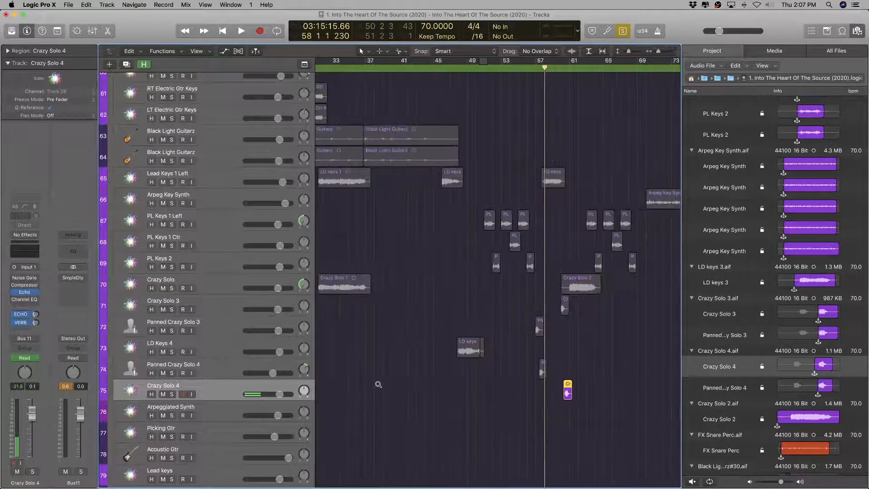
{"action": "scroll", "coordinate": [378, 384], "scroll_direction": "down", "scroll_amount": 5}
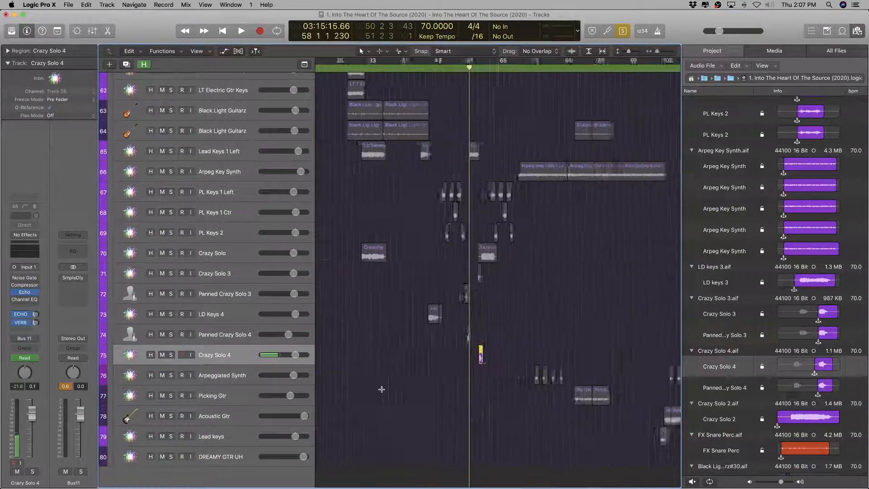
{"action": "key", "text": "super+Right"}
{"action": "key", "text": "super+Right"}
{"action": "left_click", "coordinate": [226, 375]}
{"action": "scroll", "coordinate": [362, 380], "scroll_direction": "right", "scroll_amount": 4}
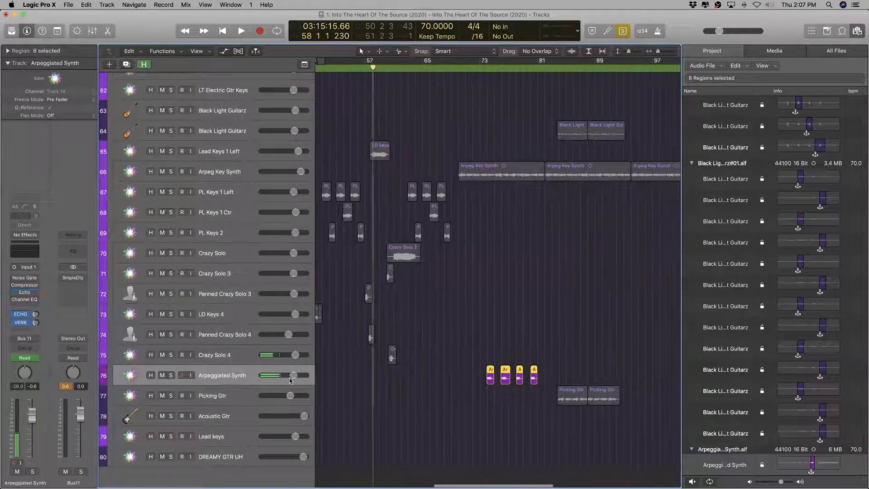
{"action": "key", "text": "shift+Return"}
{"action": "scroll", "coordinate": [461, 432], "scroll_direction": "up", "scroll_amount": 4}
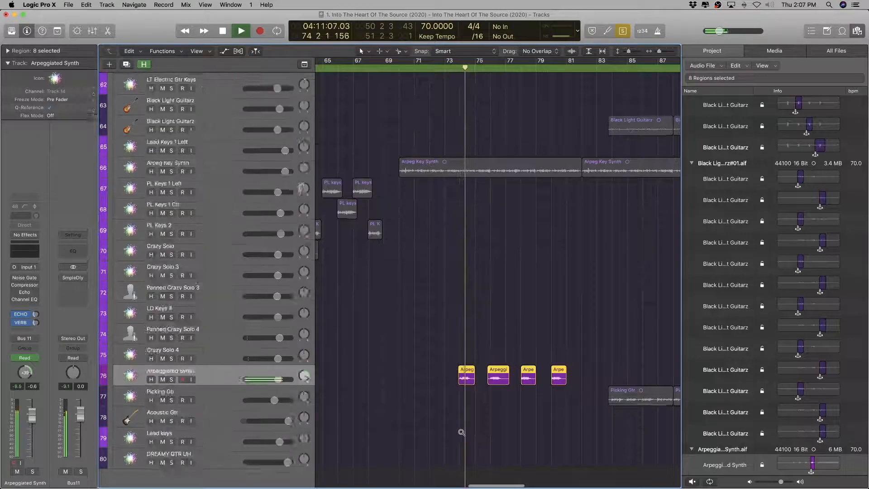
{"action": "scroll", "coordinate": [461, 432], "scroll_direction": "up", "scroll_amount": 4}
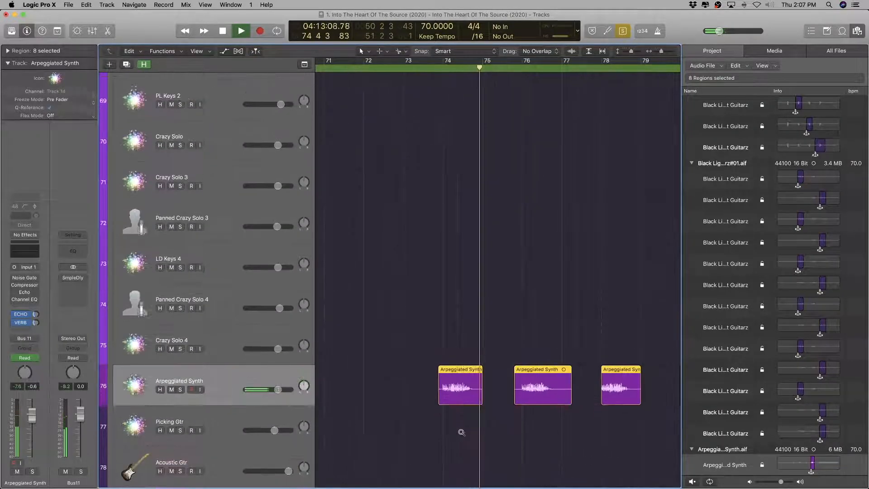
{"action": "scroll", "coordinate": [461, 432], "scroll_direction": "down", "scroll_amount": 3}
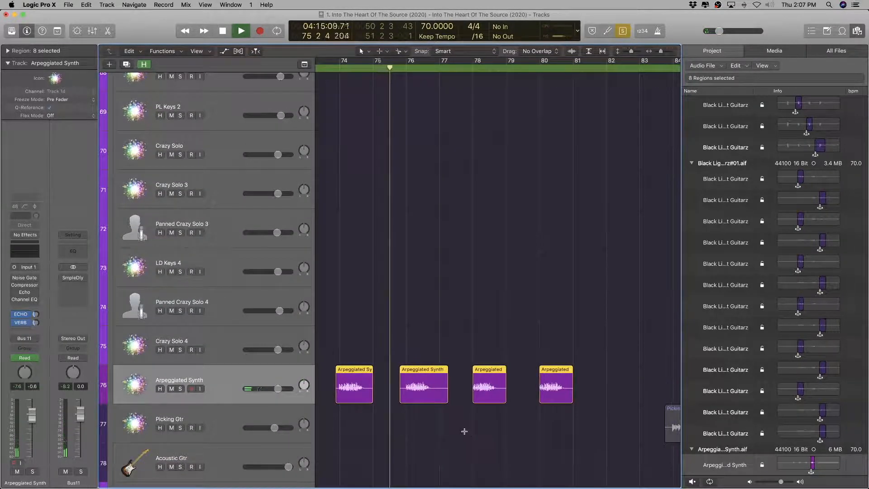
Step: Check the Arpeggiated Synth source file and its regions in the project's audio list, stop playback, and collapse that file's entry
{"action": "scroll", "coordinate": [464, 431], "scroll_direction": "down", "scroll_amount": 1}
{"action": "scroll", "coordinate": [707, 423], "scroll_direction": "down", "scroll_amount": 3}
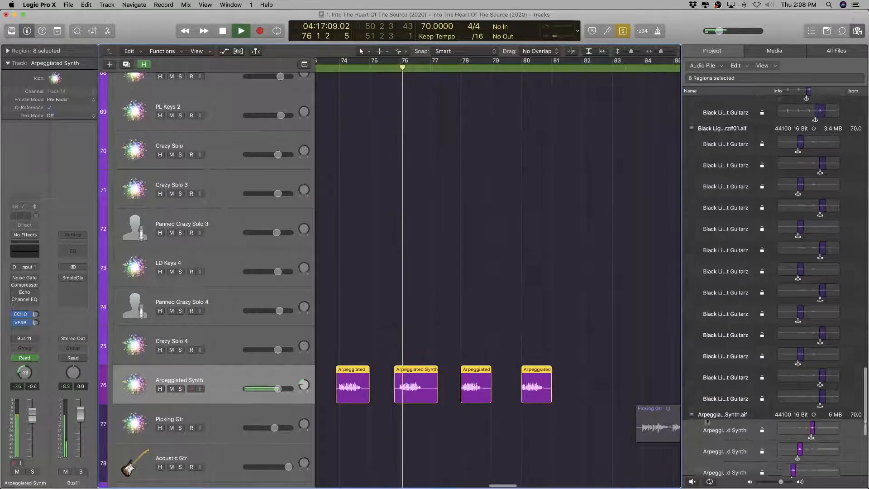
{"action": "scroll", "coordinate": [707, 423], "scroll_direction": "down", "scroll_amount": 4}
{"action": "scroll", "coordinate": [596, 387], "scroll_direction": "down", "scroll_amount": 1}
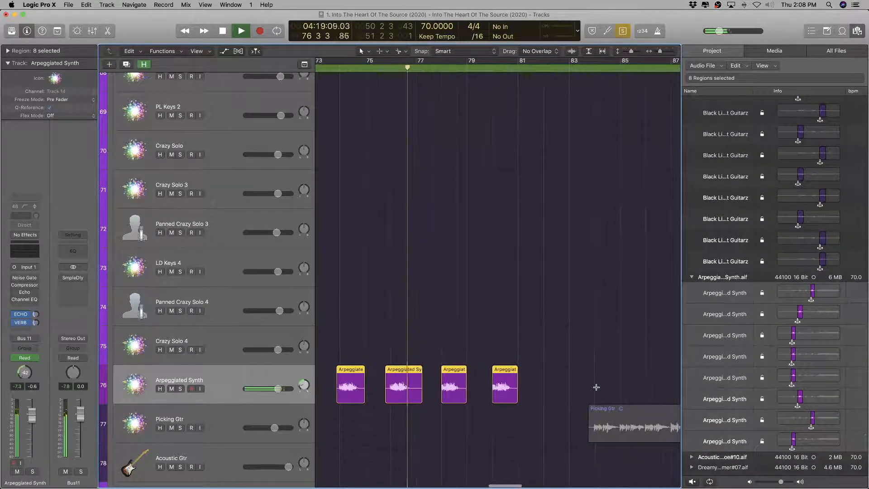
{"action": "scroll", "coordinate": [588, 386], "scroll_direction": "down", "scroll_amount": 2}
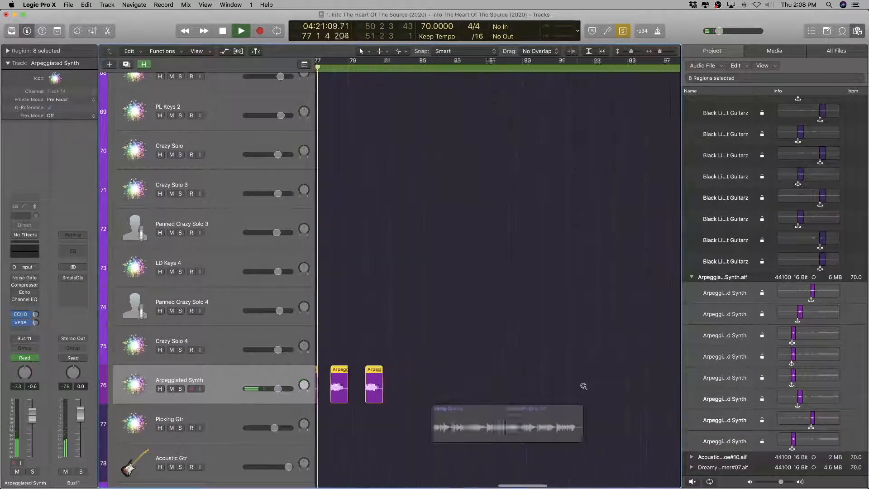
{"action": "scroll", "coordinate": [514, 387], "scroll_direction": "down", "scroll_amount": 5}
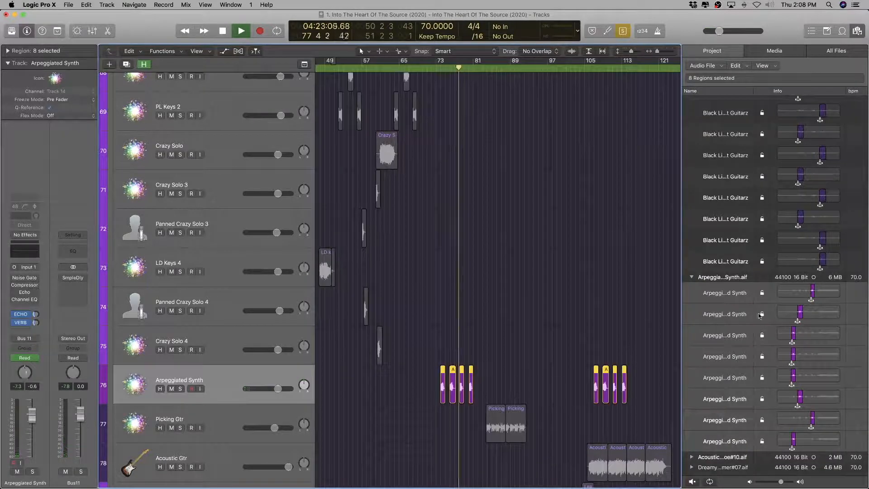
{"action": "key", "text": "space"}
{"action": "left_click", "coordinate": [691, 276]}
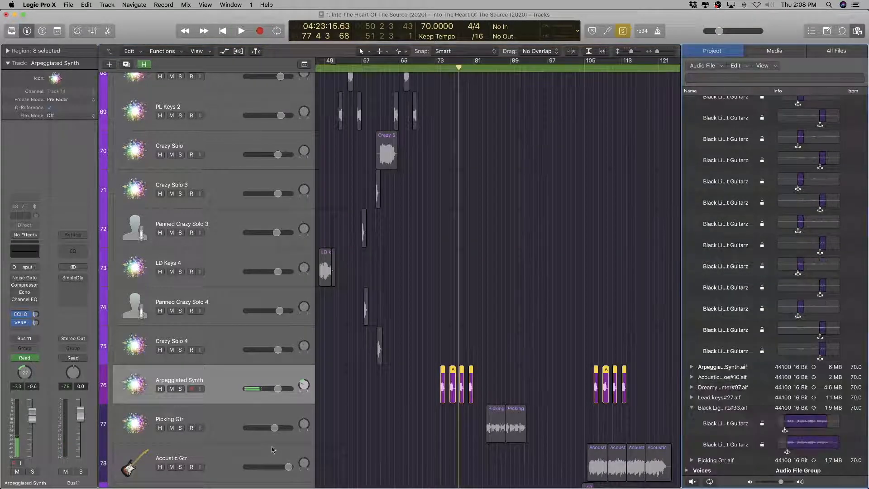
Step: Play the Picking Gtr regions near bar 83 and compare their track name with the source file in the audio list
{"action": "left_click", "coordinate": [266, 415]}
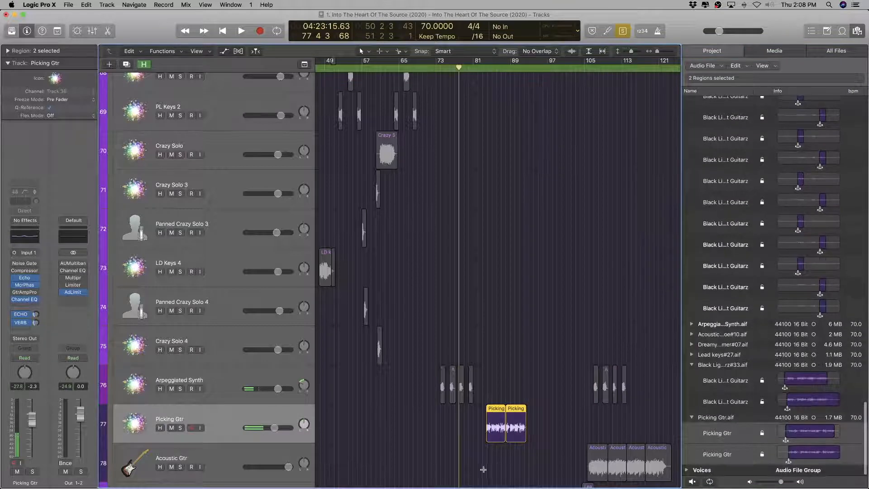
{"action": "scroll", "coordinate": [483, 469], "scroll_direction": "up", "scroll_amount": 5}
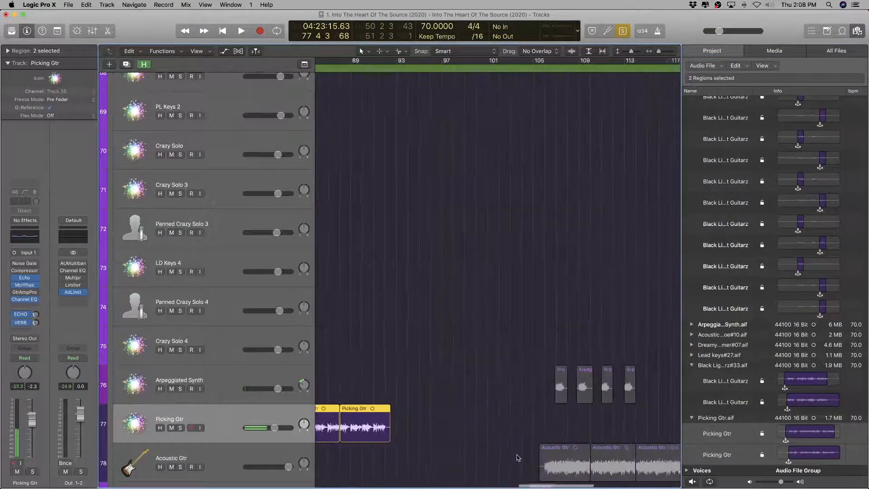
{"action": "scroll", "coordinate": [518, 457], "scroll_direction": "right", "scroll_amount": 1}
{"action": "key", "text": "shift+space"}
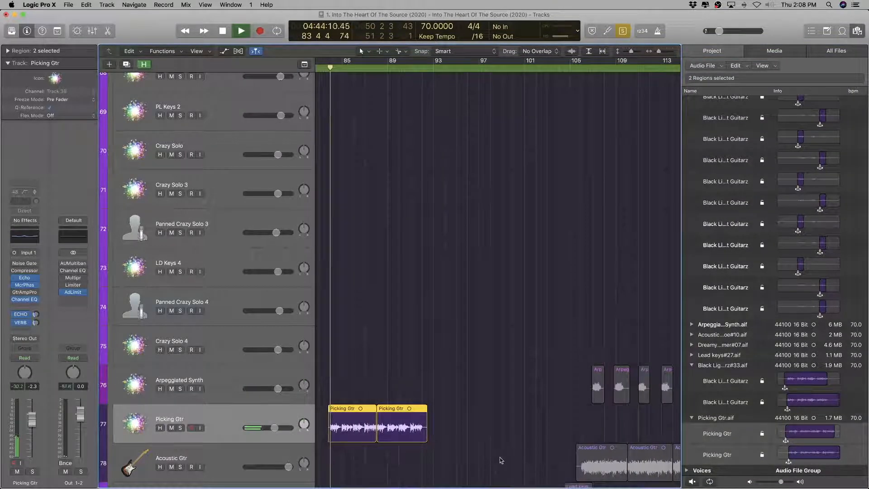
{"action": "scroll", "coordinate": [500, 458], "scroll_direction": "down", "scroll_amount": 3}
{"action": "scroll", "coordinate": [513, 451], "scroll_direction": "down", "scroll_amount": 4}
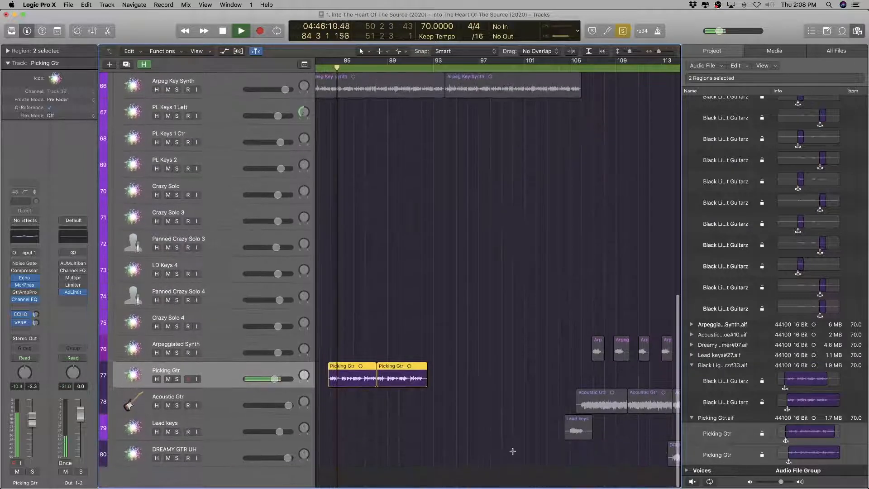
{"action": "scroll", "coordinate": [514, 451], "scroll_direction": "left", "scroll_amount": 2}
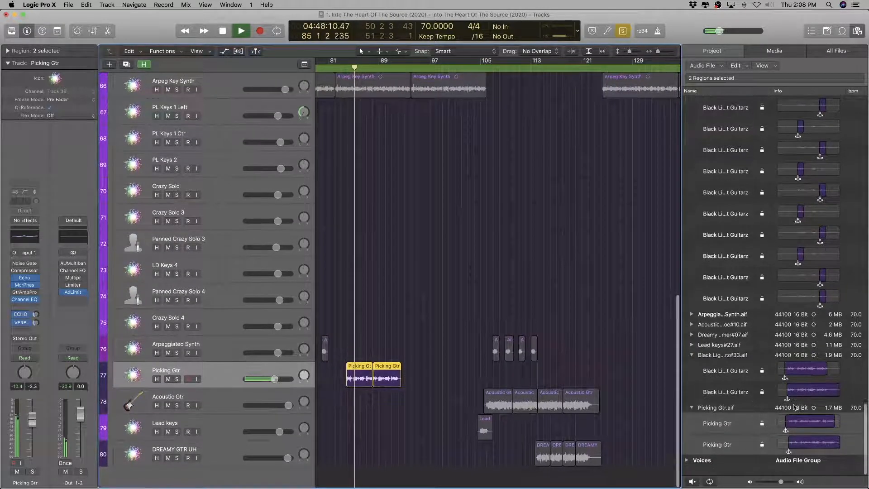
Step: Play the Acoustic Gtr regions and move the Lead keys track directly above the Acoustic Gtr track
{"action": "left_click", "coordinate": [216, 395]}
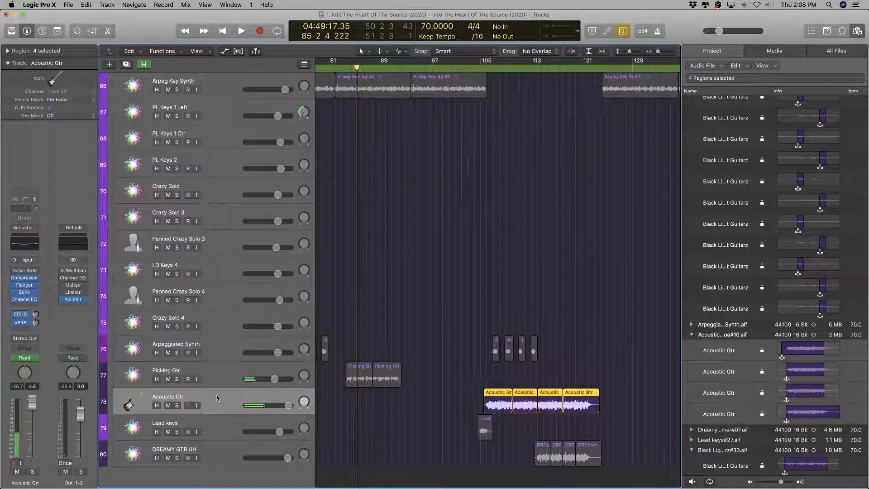
{"action": "key", "text": "shift+Return"}
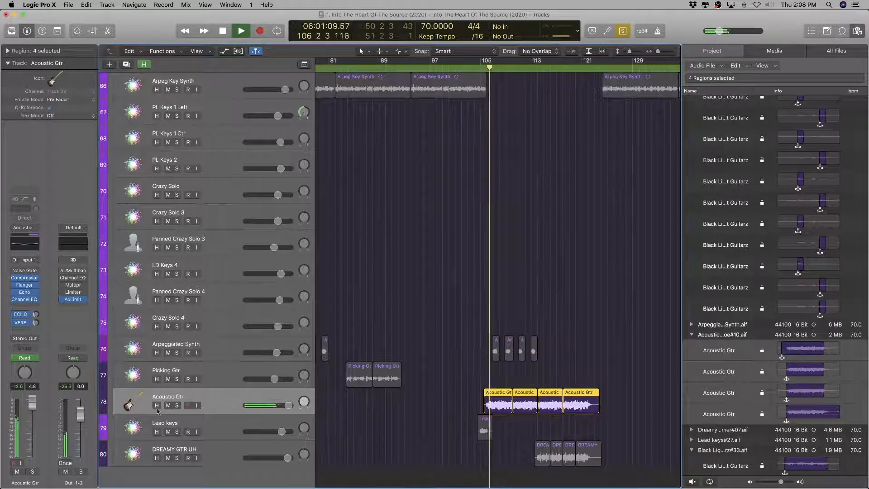
{"action": "left_click_drag", "start_coordinate": [208, 423], "coordinate": [208, 392]}
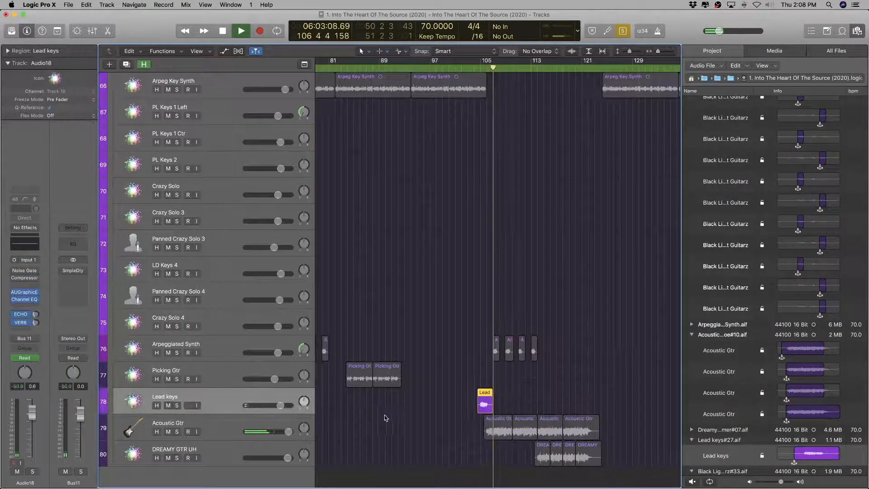
Step: Play the Lead keys region near bar 105 and compare it with the earlier keyboard parts to identify it
{"action": "key", "text": "super+Right"}
{"action": "key", "text": "super+Right"}
{"action": "key", "text": "shift+Return"}
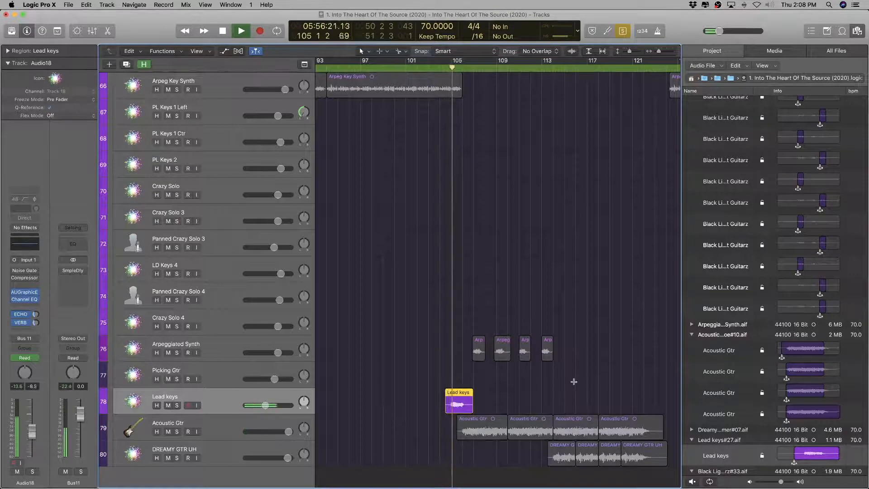
{"action": "scroll", "coordinate": [573, 383], "scroll_direction": "up", "scroll_amount": 3}
{"action": "scroll", "coordinate": [574, 384], "scroll_direction": "down", "scroll_amount": 1}
{"action": "scroll", "coordinate": [574, 384], "scroll_direction": "down", "scroll_amount": 4}
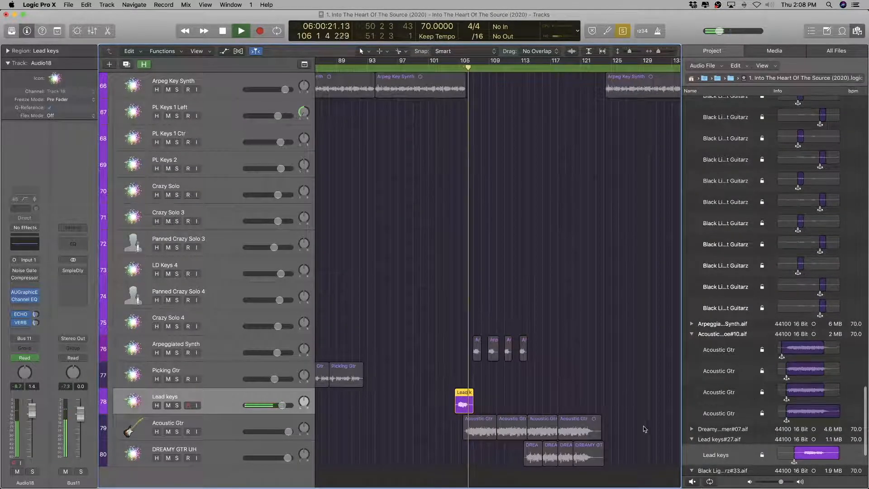
{"action": "key", "text": "space"}
{"action": "scroll", "coordinate": [369, 379], "scroll_direction": "down", "scroll_amount": 4}
{"action": "scroll", "coordinate": [370, 379], "scroll_direction": "up", "scroll_amount": 4}
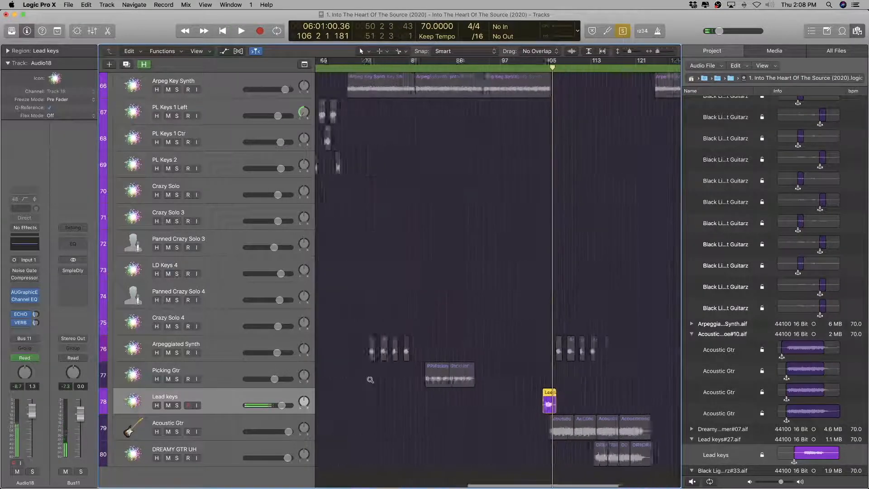
Step: Rename the source audio file Lead keys#27.aif as LD Keys 5.aif, and rename the Lead keys track and its region LD Keys 5
{"action": "left_click", "coordinate": [724, 441]}
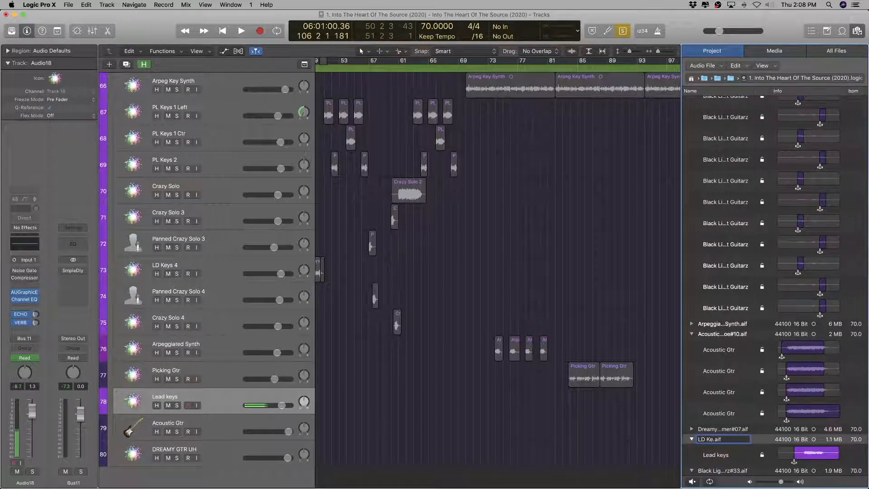
{"action": "scroll", "coordinate": [590, 443], "scroll_direction": "right", "scroll_amount": 5}
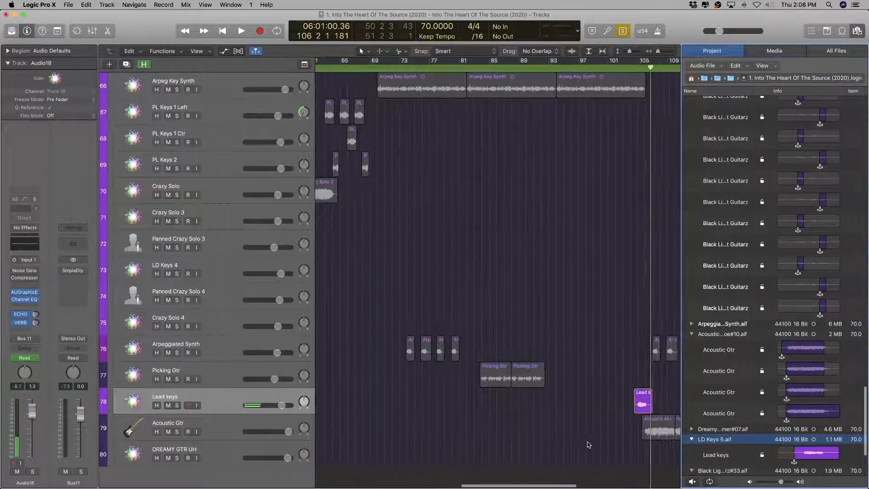
{"action": "double_click", "coordinate": [716, 439]}
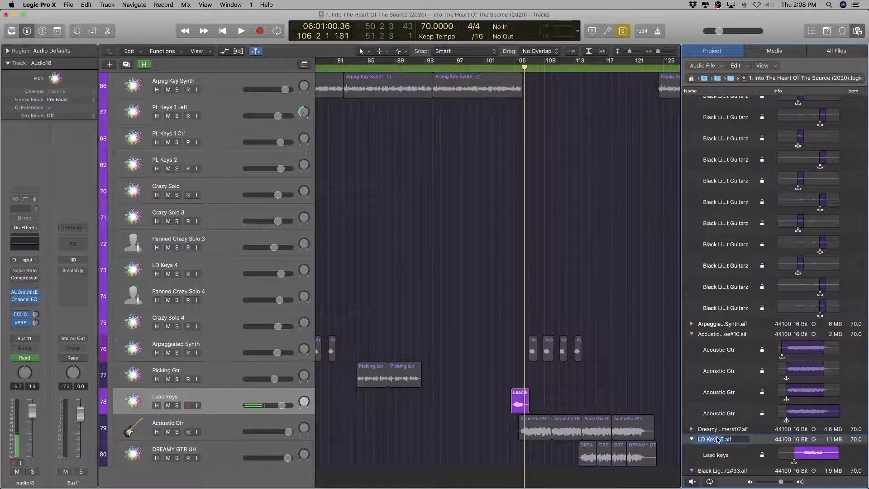
{"action": "double_click", "coordinate": [174, 397]}
{"action": "type", "text": "LD Keys 5"}
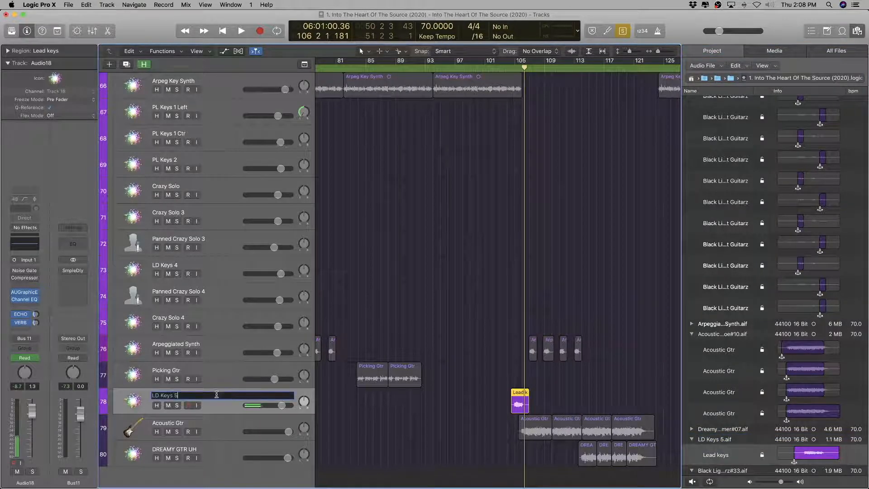
{"action": "key", "text": "Return"}
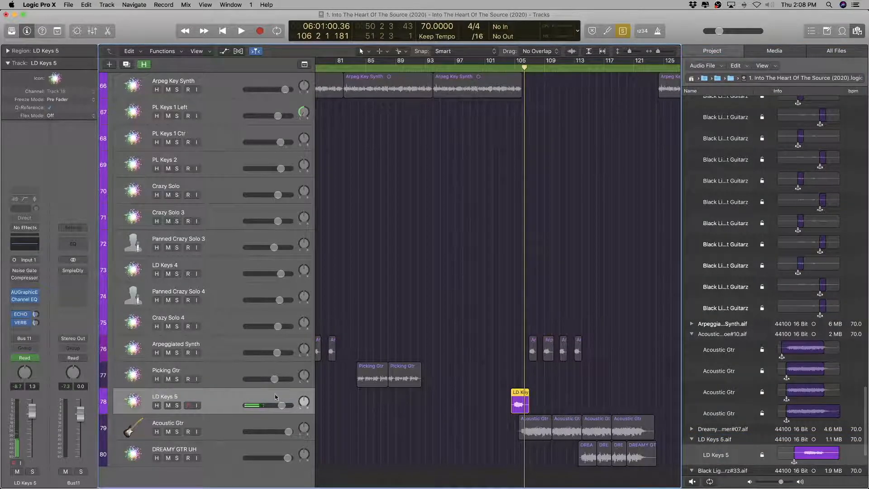
Step: Play the Acoustic Gtr regions from about bar 105 and the DREAMY GTR UH regions from about bar 113 to check both parts
{"action": "scroll", "coordinate": [381, 401], "scroll_direction": "right", "scroll_amount": 2}
{"action": "left_click", "coordinate": [218, 425]}
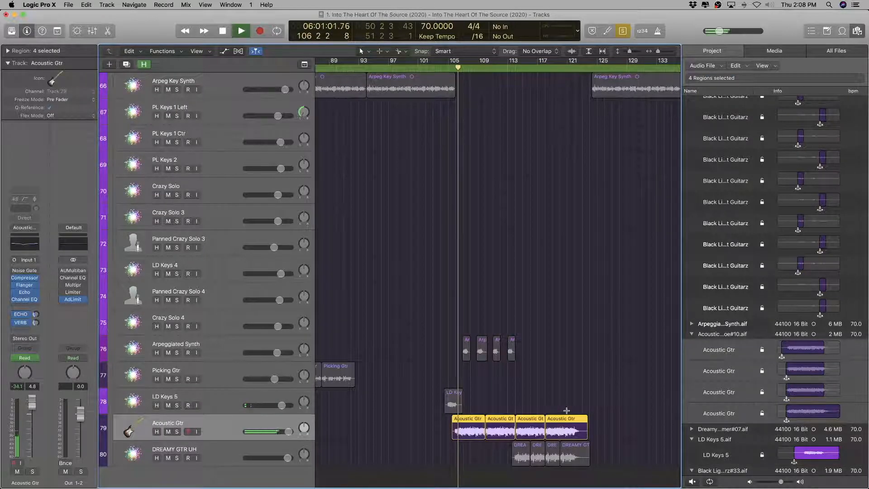
{"action": "left_click", "coordinate": [234, 451]}
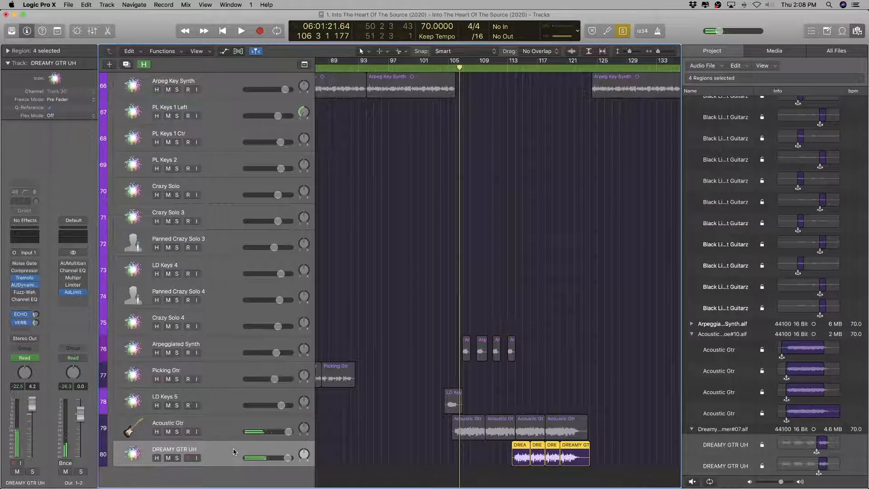
{"action": "key", "text": "shift+space"}
{"action": "scroll", "coordinate": [430, 429], "scroll_direction": "right", "scroll_amount": 1}
{"action": "scroll", "coordinate": [461, 431], "scroll_direction": "up", "scroll_amount": 5}
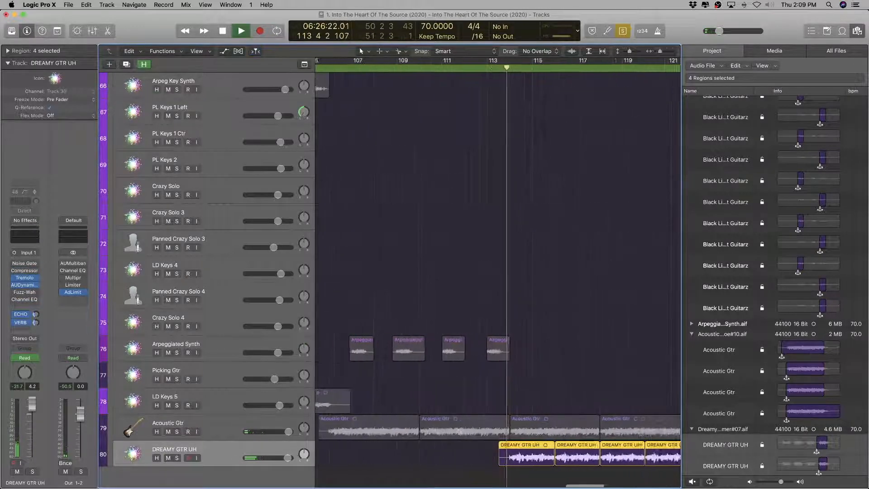
{"action": "scroll", "coordinate": [461, 431], "scroll_direction": "up", "scroll_amount": 2}
{"action": "scroll", "coordinate": [719, 431], "scroll_direction": "right", "scroll_amount": 1}
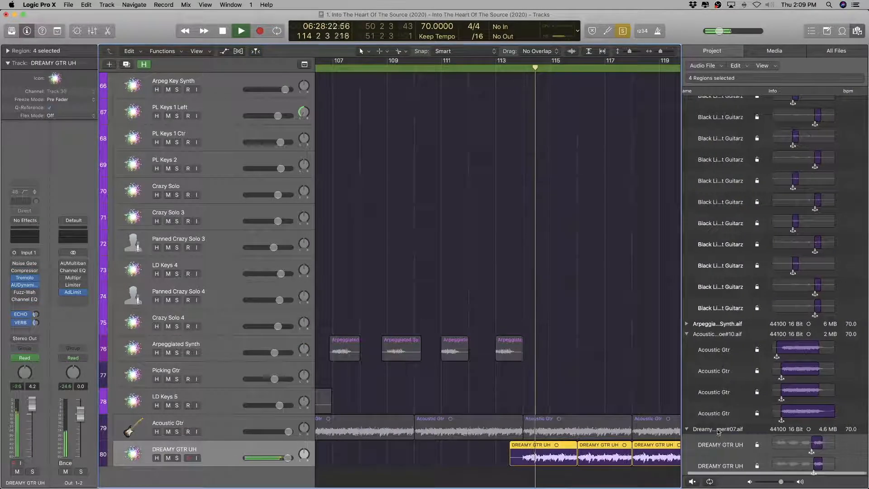
Step: Rename the source audio file Dreamy Shimmer#07.aif as DREAMY GTR UH.aif, matching its track name
{"action": "left_click", "coordinate": [719, 430]}
{"action": "scroll", "coordinate": [717, 398], "scroll_direction": "down", "scroll_amount": 5}
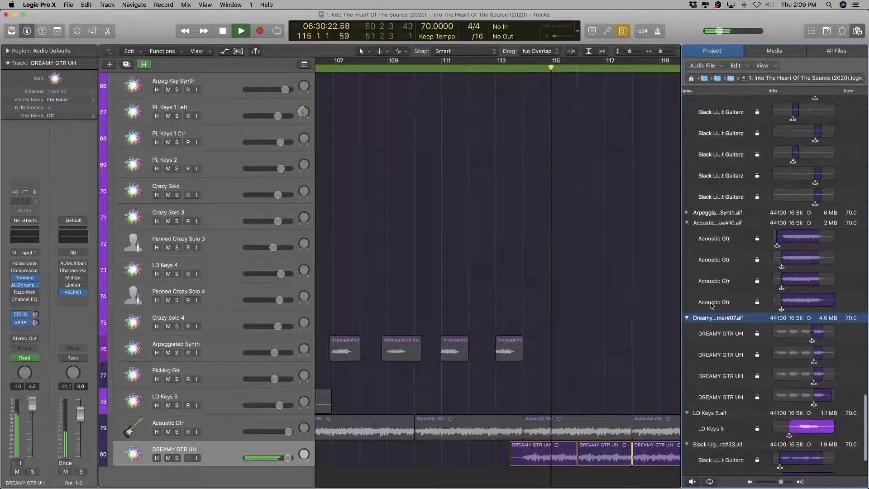
{"action": "double_click", "coordinate": [714, 318]}
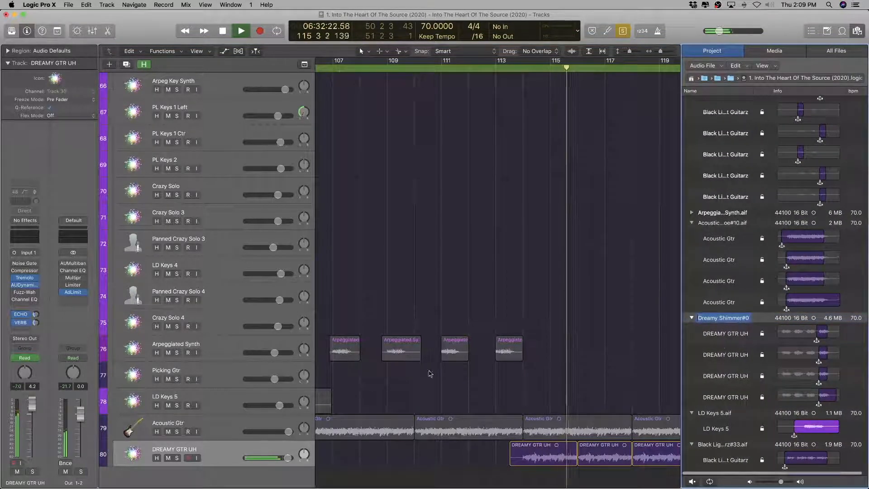
{"action": "double_click", "coordinate": [178, 447]}
{"action": "key", "text": "super+c"}
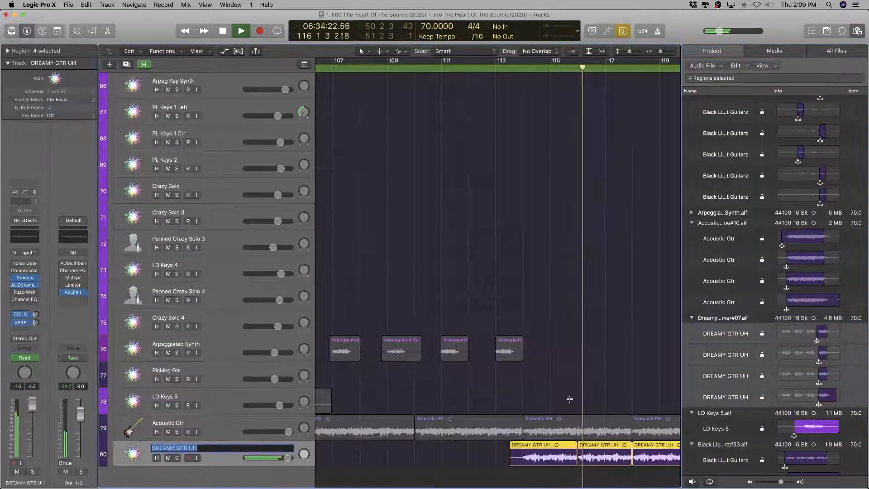
{"action": "double_click", "coordinate": [723, 318]}
{"action": "key", "text": "super+v"}
{"action": "key", "text": "Return"}
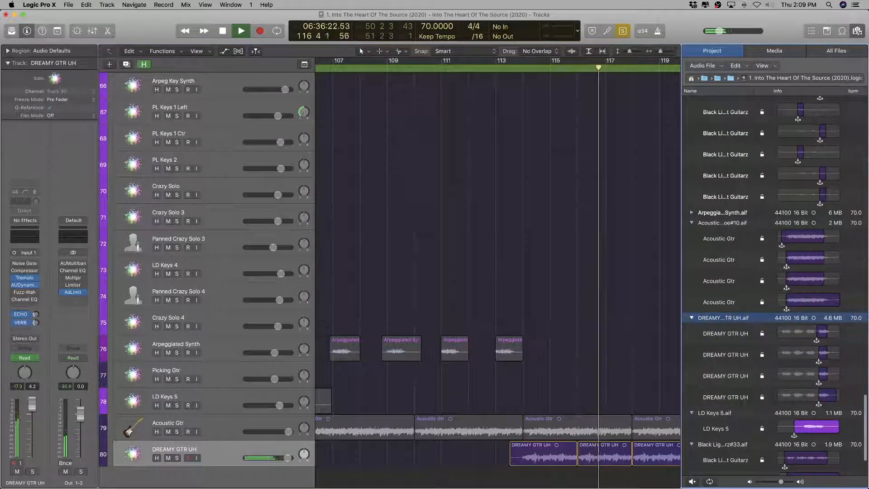
Step: Stop playback, show the whole arrangement at reduced track height, and turn off solo mode for the DREAMY GTR UH regions
{"action": "scroll", "coordinate": [516, 367], "scroll_direction": "right", "scroll_amount": 5}
{"action": "scroll", "coordinate": [497, 357], "scroll_direction": "left", "scroll_amount": 5}
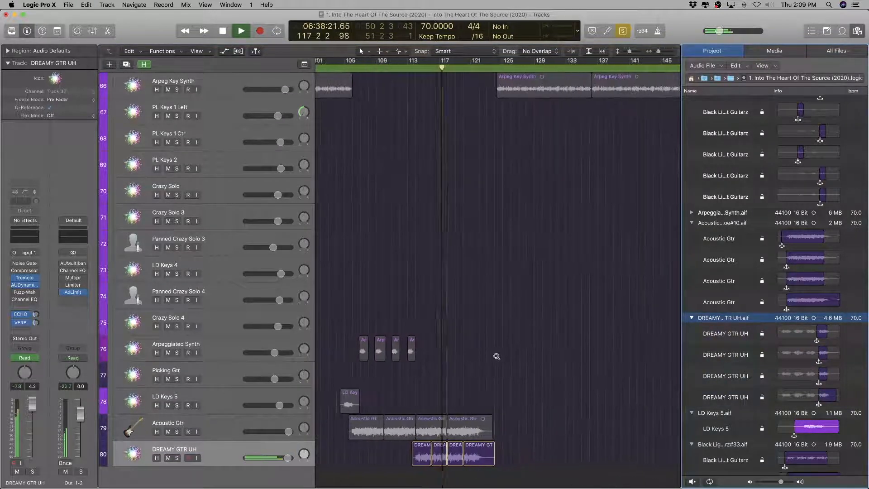
{"action": "scroll", "coordinate": [496, 356], "scroll_direction": "left", "scroll_amount": 5}
{"action": "key", "text": "space"}
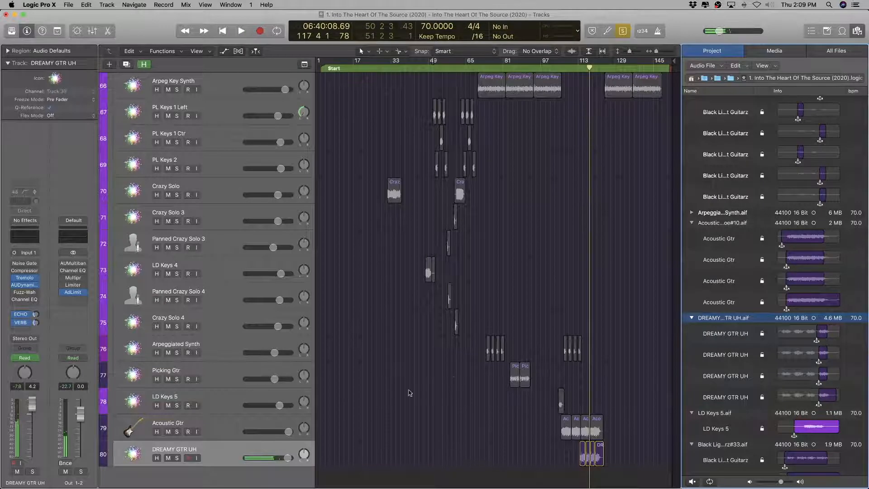
{"action": "scroll", "coordinate": [410, 392], "scroll_direction": "down", "scroll_amount": 5}
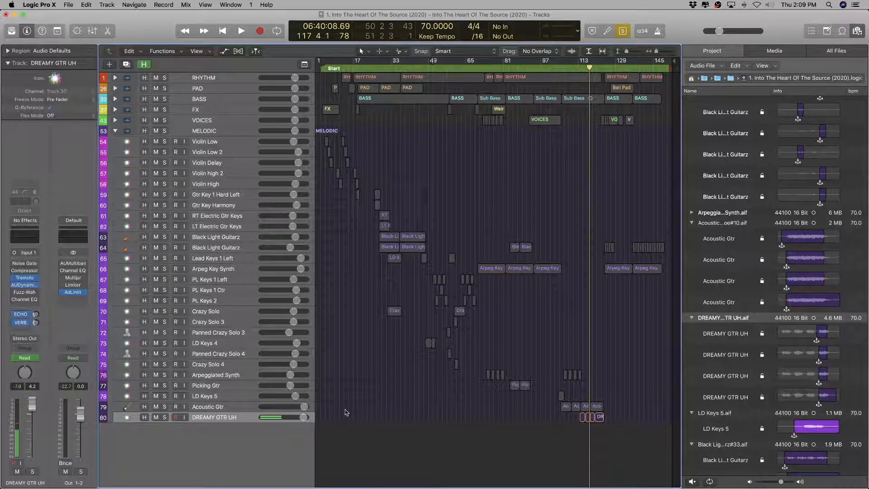
{"action": "left_click", "coordinate": [217, 417]}
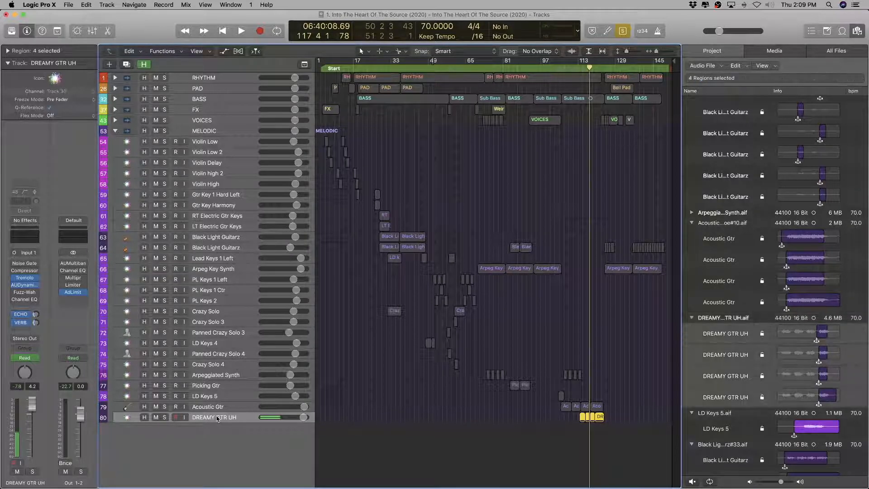
{"action": "left_click", "coordinate": [348, 389]}
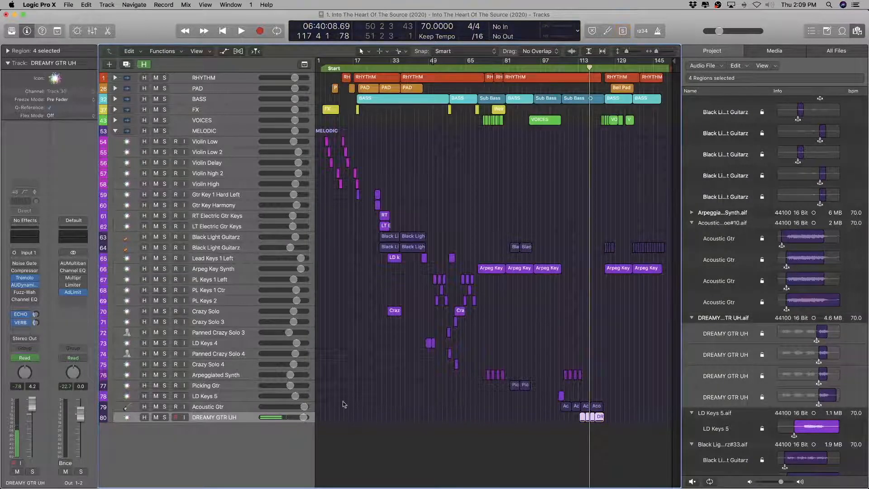
Step: Select the tracks from Violin Low to DREAMY GTR UH and look through their source files in the project audio list
{"action": "left_click", "coordinate": [232, 144]}
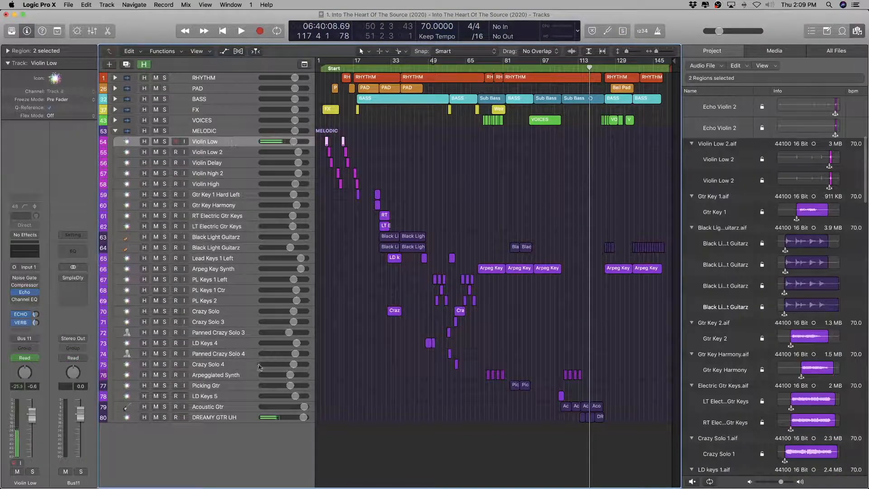
{"action": "left_click", "coordinate": [232, 420], "text": "shift"}
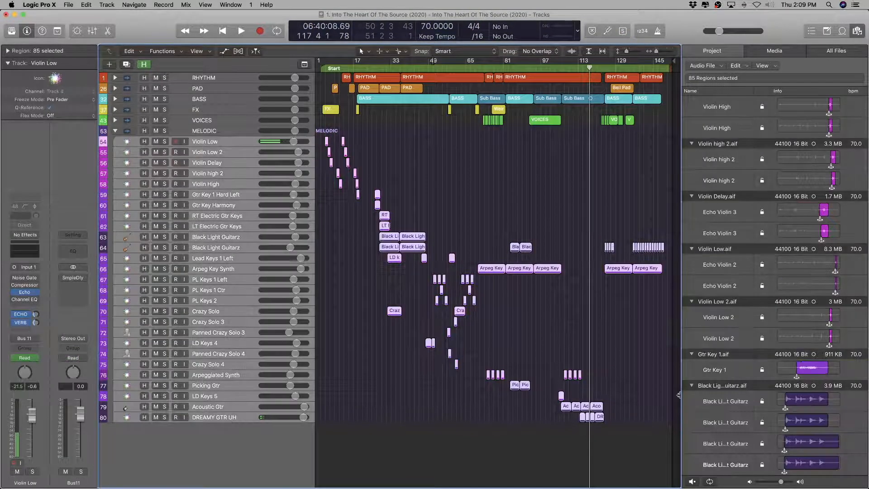
{"action": "scroll", "coordinate": [727, 367], "scroll_direction": "down", "scroll_amount": 5}
{"action": "scroll", "coordinate": [728, 365], "scroll_direction": "down", "scroll_amount": 10}
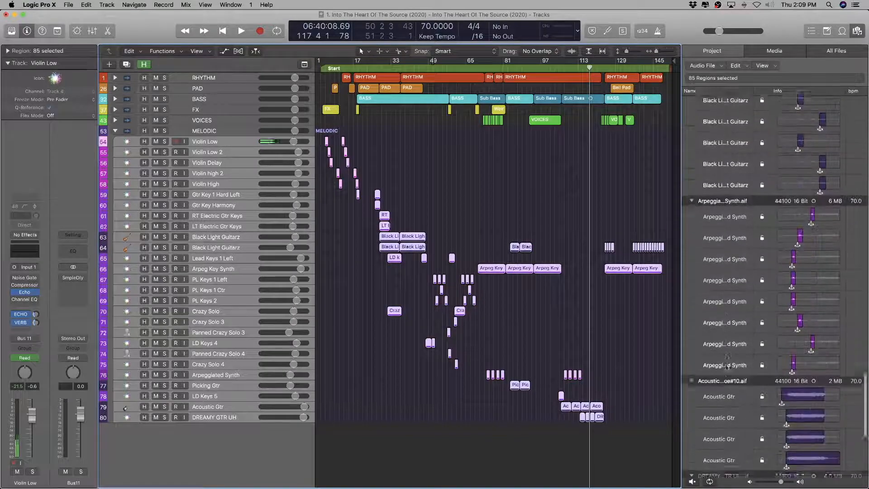
{"action": "scroll", "coordinate": [726, 307], "scroll_direction": "down", "scroll_amount": 5}
{"action": "left_click", "coordinate": [729, 379]}
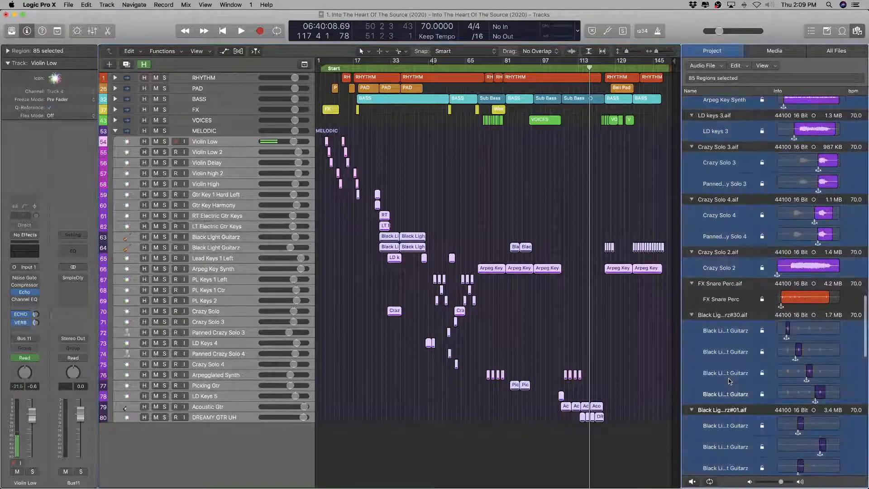
Step: Collapse all entries in the project audio list, then reselect the tracks from Violin Low to DREAMY GTR UH to reveal their files
{"action": "key", "text": "Left"}
{"action": "key", "text": "super+a"}
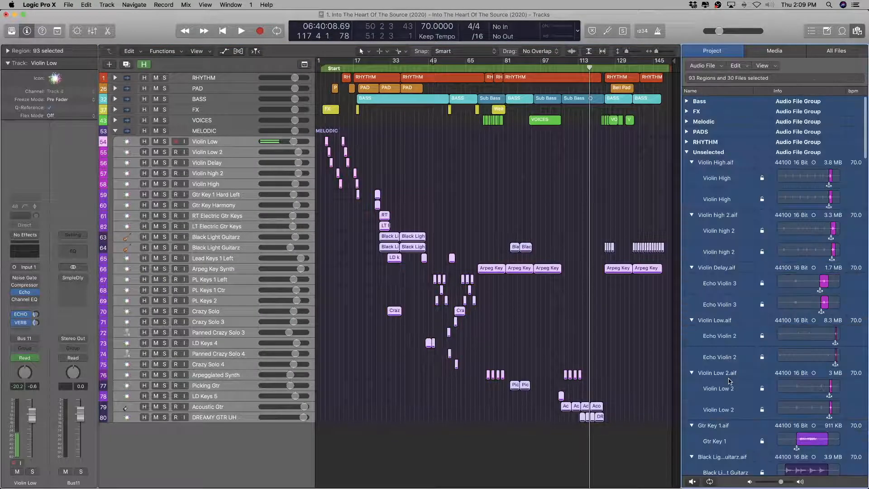
{"action": "key", "text": "Left"}
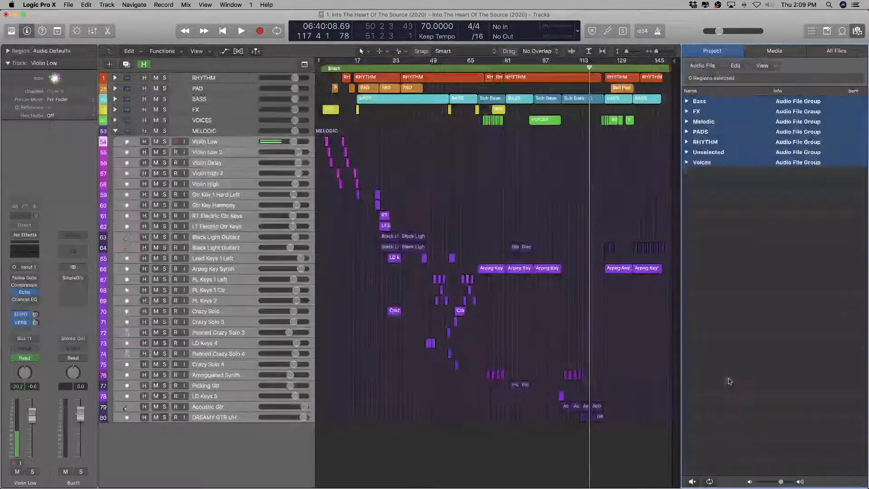
{"action": "left_click", "coordinate": [228, 142]}
{"action": "left_click", "coordinate": [226, 419], "text": "shift"}
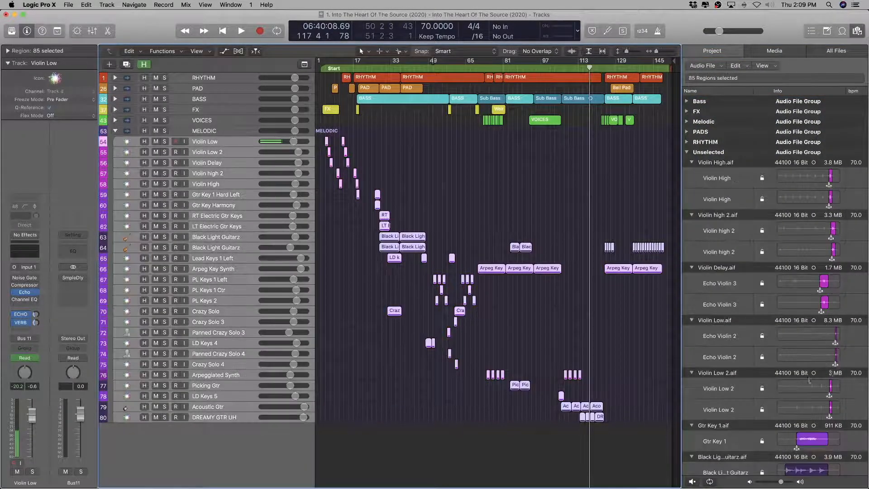
Step: Select the five violin audio files, Gtr Key 1.aif and the first Black Light Guitarz file together in the Unselected group
{"action": "left_click", "coordinate": [713, 163]}
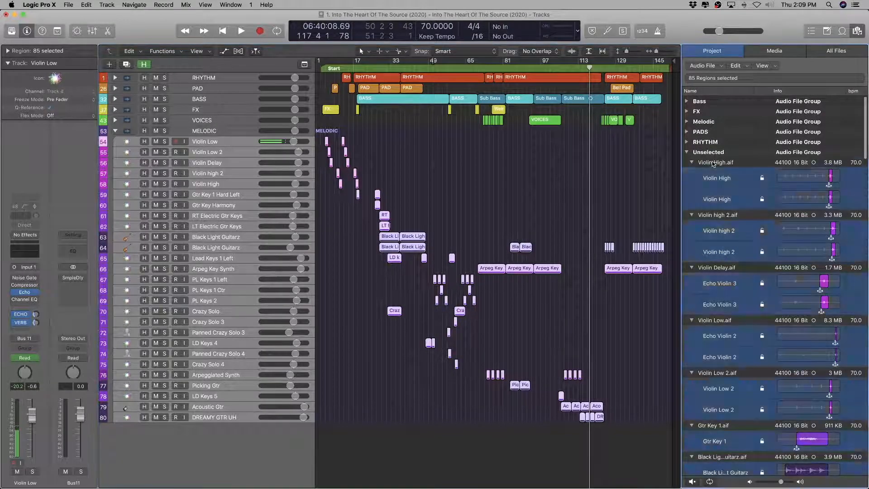
{"action": "left_click", "coordinate": [711, 213], "text": "shift"}
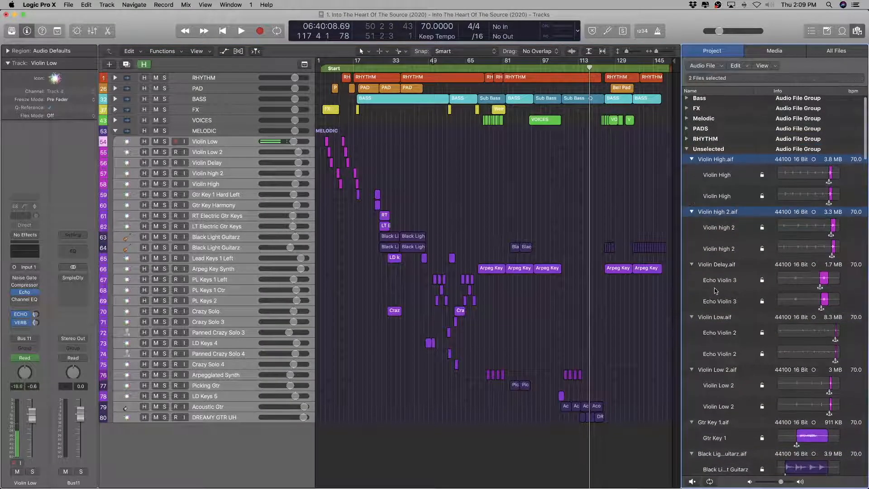
{"action": "left_click", "coordinate": [713, 265], "text": "shift"}
{"action": "left_click", "coordinate": [714, 318], "text": "shift"}
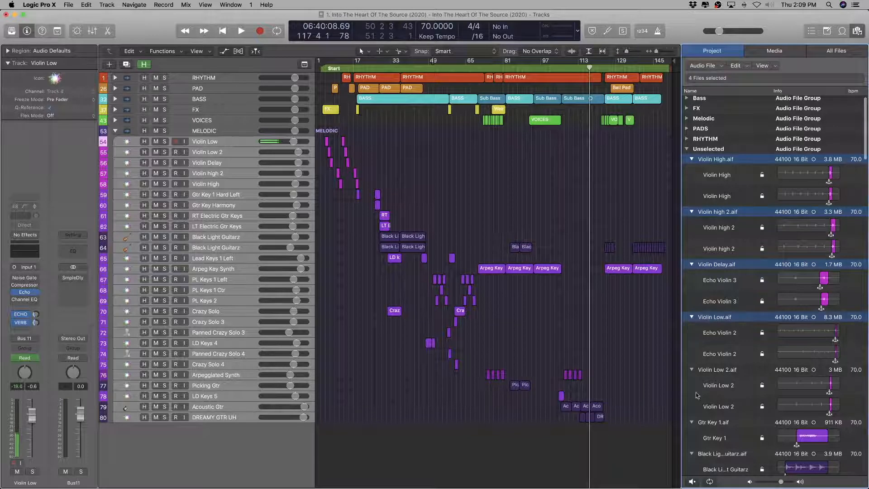
{"action": "left_click", "coordinate": [707, 370], "text": "shift"}
{"action": "scroll", "coordinate": [707, 362], "scroll_direction": "down", "scroll_amount": 3}
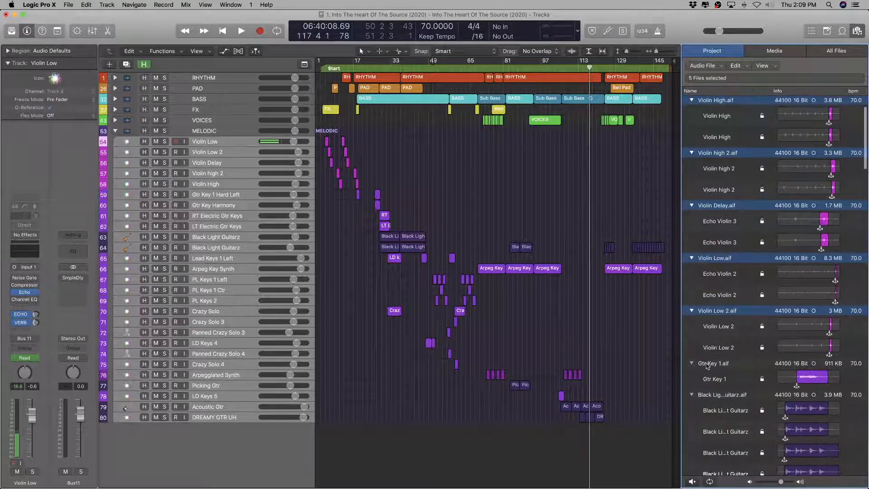
{"action": "left_click", "coordinate": [707, 364], "text": "shift"}
{"action": "left_click", "coordinate": [706, 395], "text": "shift"}
Step: Add Gtr Key 2, Gtr Key Harmony, Electric Gtr Keys, Crazy Solo 1 and LD keys 1, 2 and 4 to the audio file selection
{"action": "scroll", "coordinate": [701, 280], "scroll_direction": "down", "scroll_amount": 10}
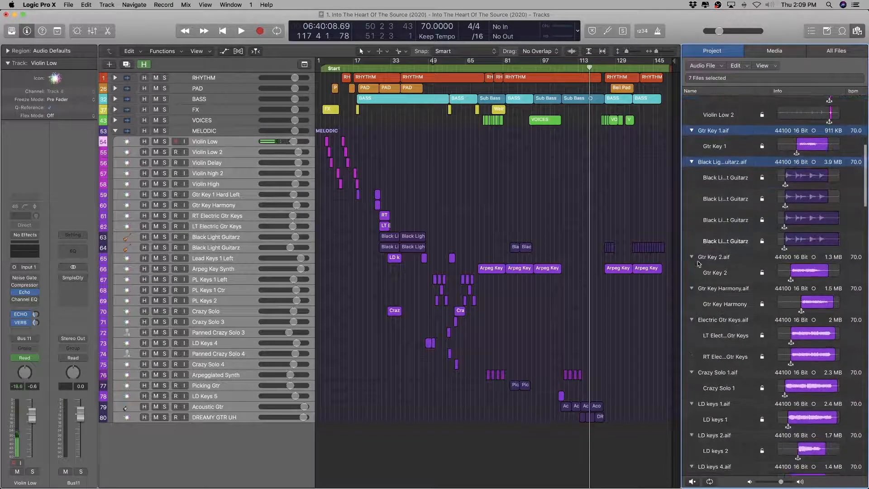
{"action": "left_click", "coordinate": [704, 257], "text": "shift"}
{"action": "left_click", "coordinate": [702, 288], "text": "shift"}
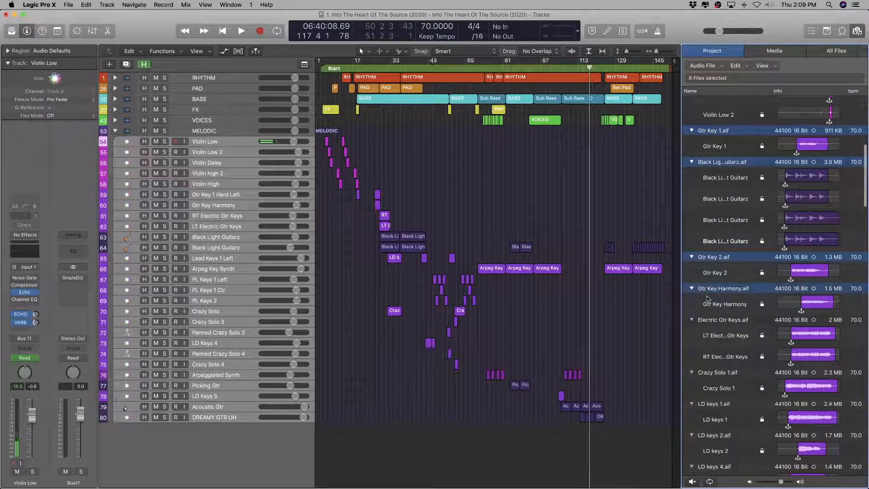
{"action": "left_click", "coordinate": [709, 319], "text": "shift"}
{"action": "scroll", "coordinate": [709, 321], "scroll_direction": "down", "scroll_amount": 5}
{"action": "left_click", "coordinate": [711, 249], "text": "shift"}
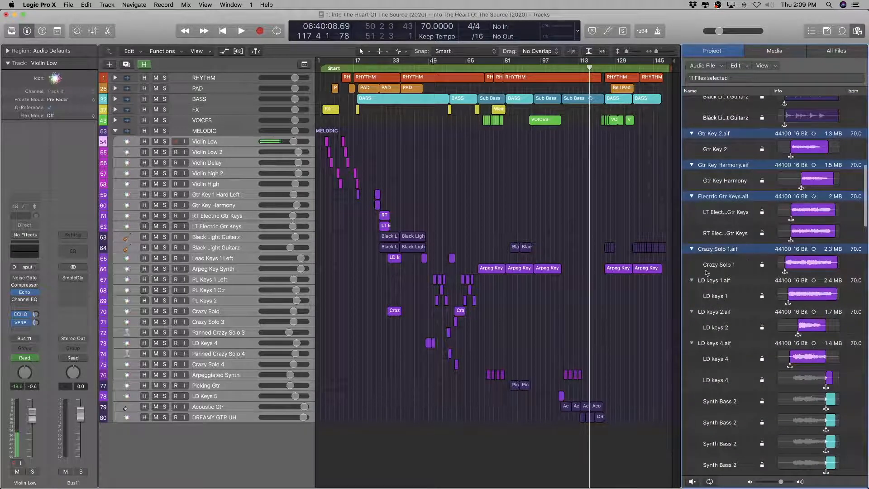
{"action": "left_click", "coordinate": [703, 280], "text": "shift"}
{"action": "left_click", "coordinate": [701, 312], "text": "shift"}
{"action": "left_click", "coordinate": [715, 344], "text": "shift"}
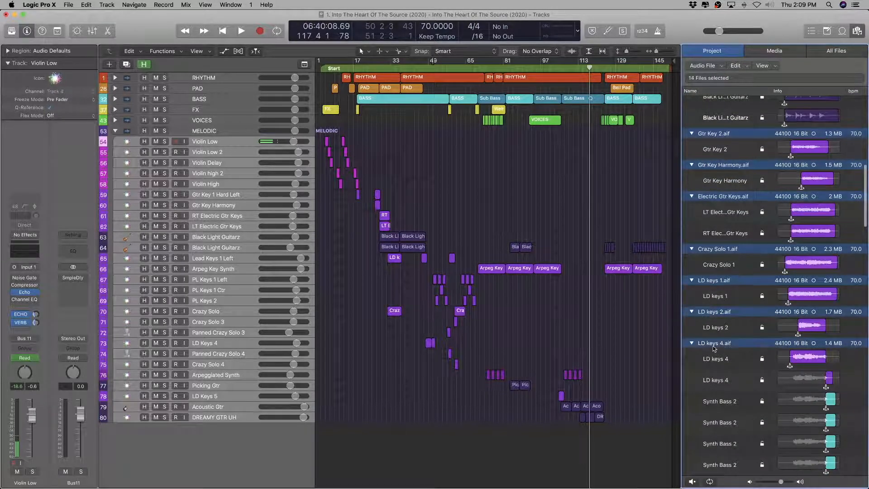
Step: Add PL keys 1, PL Keys 2, Arpeg Key Synth, LD keys 3 and Crazy Solo 3, 4 and 2 to the audio file selection
{"action": "scroll", "coordinate": [710, 326], "scroll_direction": "down", "scroll_amount": 9}
{"action": "left_click", "coordinate": [711, 296], "text": "shift"}
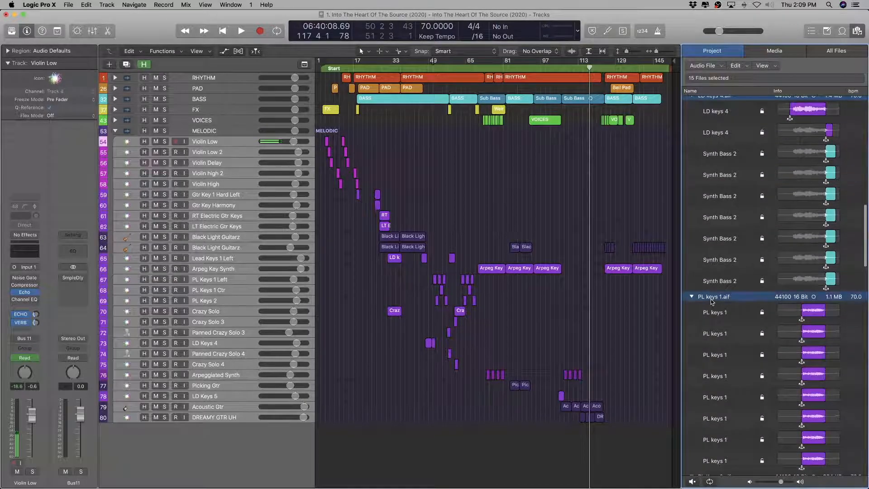
{"action": "scroll", "coordinate": [712, 262], "scroll_direction": "down", "scroll_amount": 10}
{"action": "left_click", "coordinate": [714, 220], "text": "shift"}
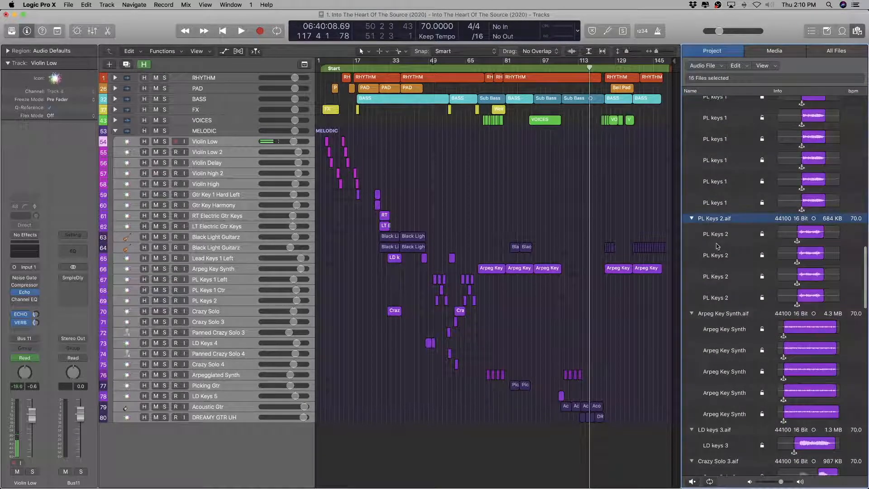
{"action": "left_click", "coordinate": [725, 313], "text": "shift"}
{"action": "scroll", "coordinate": [725, 317], "scroll_direction": "down", "scroll_amount": 6}
{"action": "left_click", "coordinate": [713, 285], "text": "shift"}
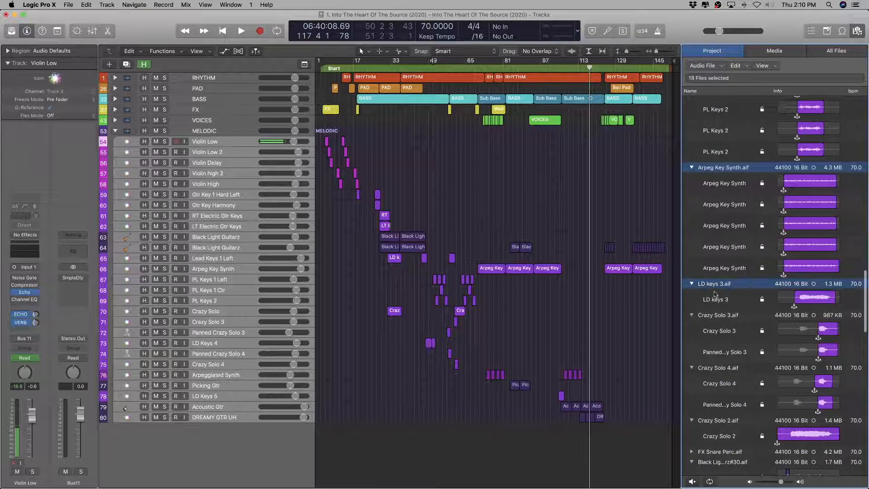
{"action": "left_click", "coordinate": [719, 316], "text": "shift"}
{"action": "left_click", "coordinate": [715, 368], "text": "shift"}
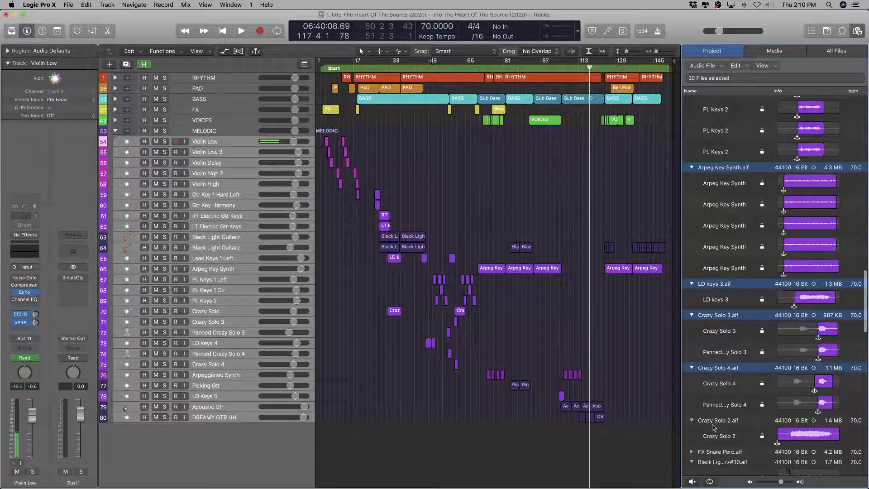
{"action": "left_click", "coordinate": [714, 422], "text": "shift"}
Step: Leaving out FX Snare Perc, add Black Light Guitarz #30 and #01, Arpeggiated Synth and the Acoustic #10 file to the selection
{"action": "scroll", "coordinate": [715, 412], "scroll_direction": "down", "scroll_amount": 8}
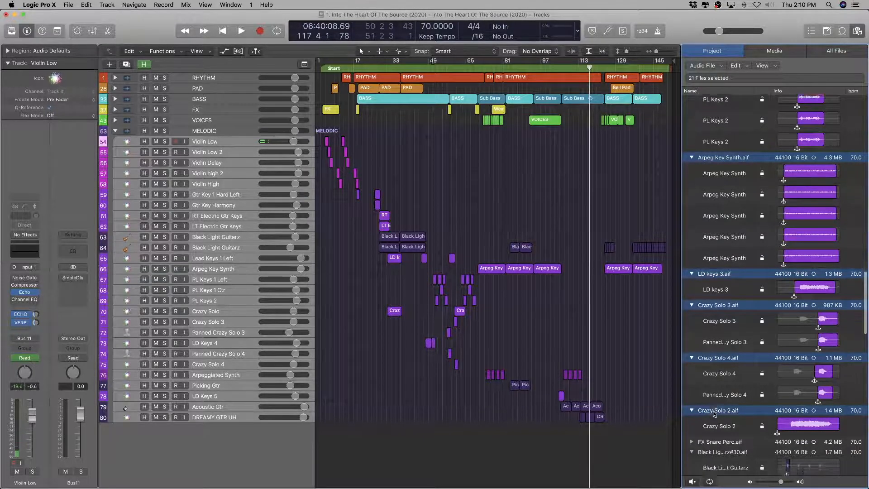
{"action": "left_click", "coordinate": [718, 291], "text": "shift"}
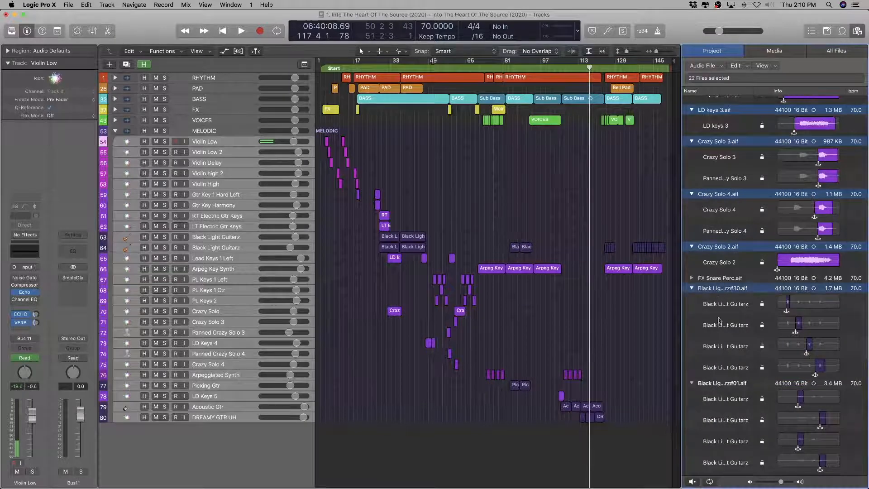
{"action": "left_click", "coordinate": [721, 379], "text": "shift"}
{"action": "scroll", "coordinate": [721, 375], "scroll_direction": "down", "scroll_amount": 14}
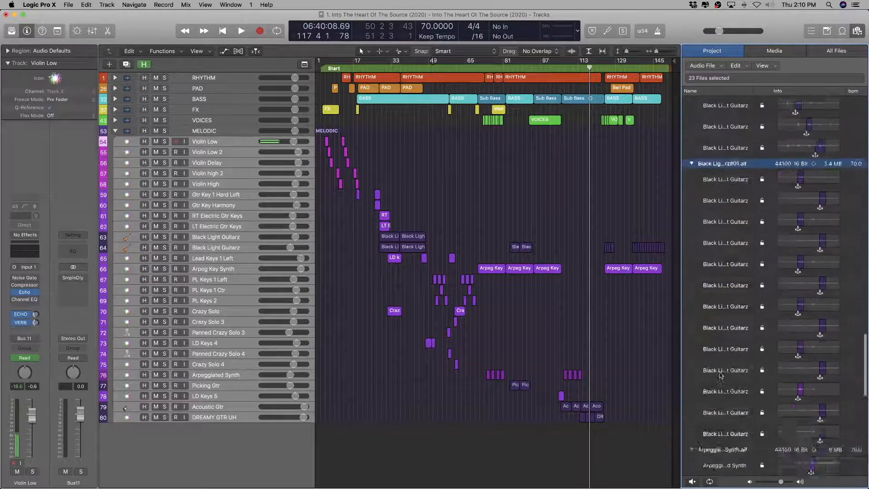
{"action": "scroll", "coordinate": [721, 374], "scroll_direction": "down", "scroll_amount": 2}
{"action": "left_click", "coordinate": [719, 227], "text": "shift"}
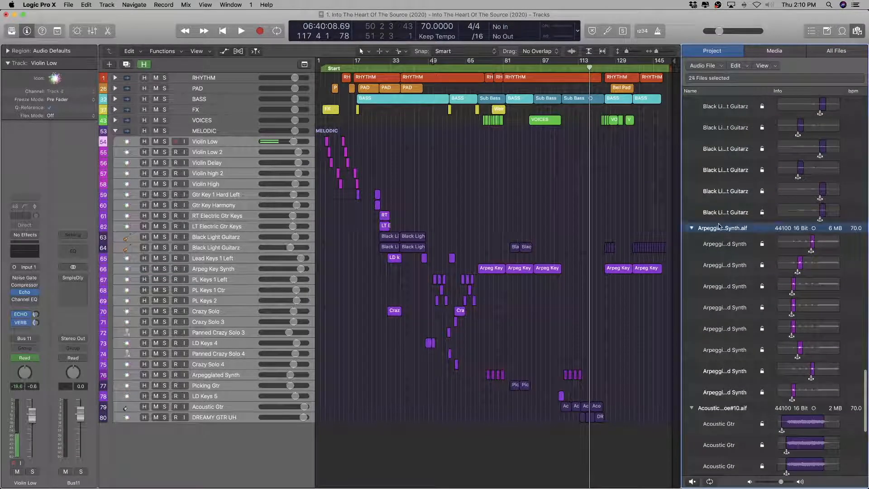
{"action": "left_click", "coordinate": [724, 410], "text": "shift"}
Step: Add DREAMY GTR UH, LD Keys 5, Black Light Guitarz #33 and Picking Gtr to complete the melodic audio file selection
{"action": "scroll", "coordinate": [721, 362], "scroll_direction": "down", "scroll_amount": 14}
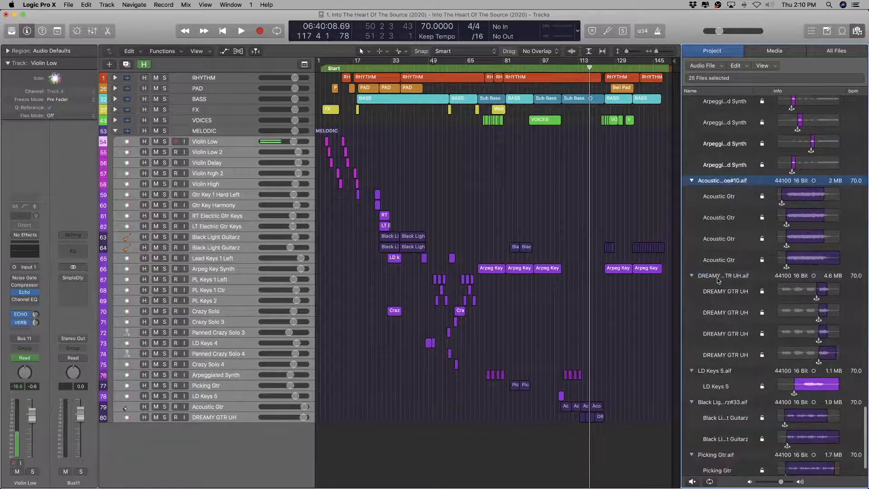
{"action": "left_click", "coordinate": [718, 276], "text": "shift"}
{"action": "left_click", "coordinate": [709, 374], "text": "shift"}
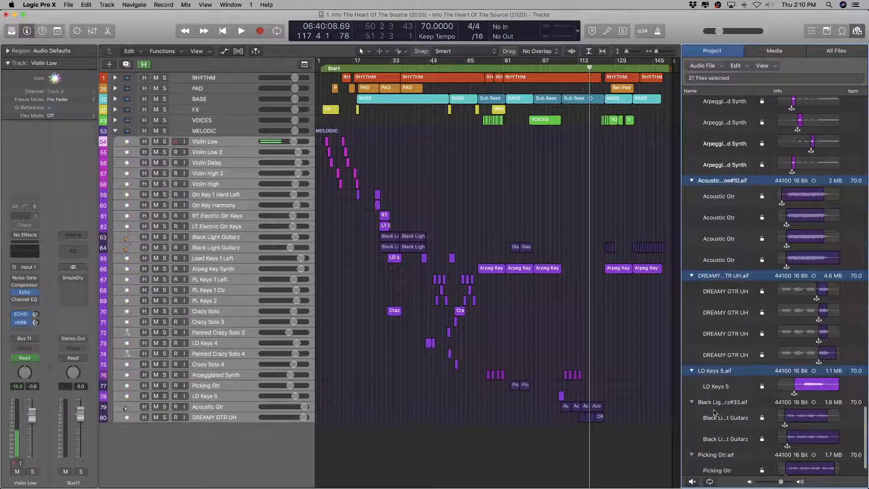
{"action": "left_click", "coordinate": [713, 404], "text": "shift"}
{"action": "left_click", "coordinate": [711, 456], "text": "shift"}
{"action": "scroll", "coordinate": [717, 443], "scroll_direction": "down", "scroll_amount": 2}
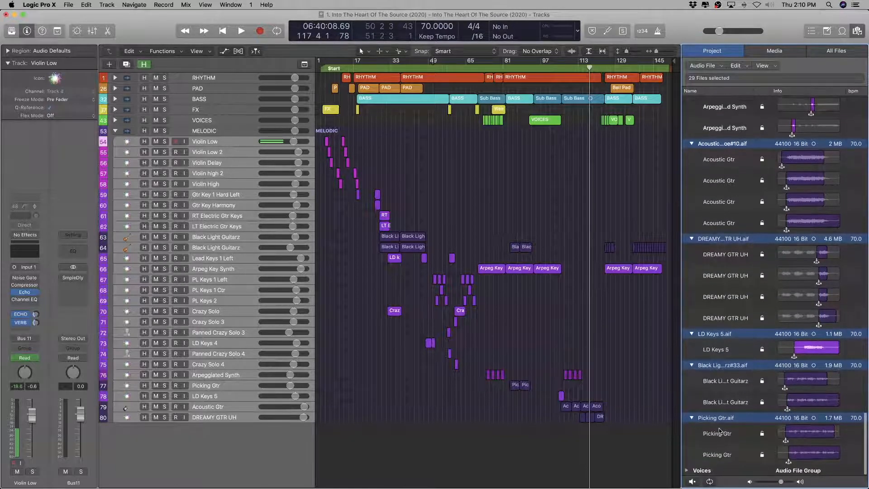
Step: Move the selected melodic audio files into the Melodic group and FX Snare Perc.aif into the RHYTHM group
{"action": "scroll", "coordinate": [719, 429], "scroll_direction": "up", "scroll_amount": 10}
{"action": "scroll", "coordinate": [720, 428], "scroll_direction": "up", "scroll_amount": 10}
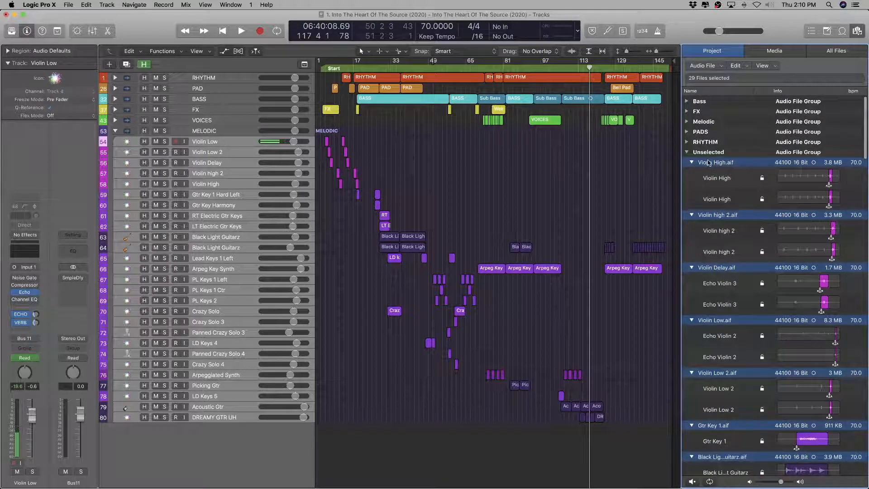
{"action": "left_click_drag", "start_coordinate": [708, 163], "coordinate": [701, 123]}
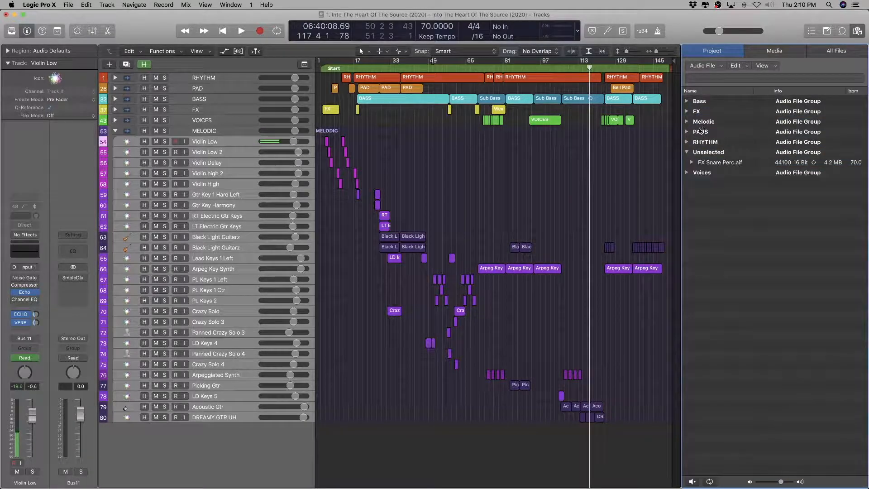
{"action": "left_click_drag", "start_coordinate": [713, 163], "coordinate": [706, 146]}
Step: Delete the empty Unselected audio file group and check the files in the Voices group
{"action": "right_click", "coordinate": [701, 153]}
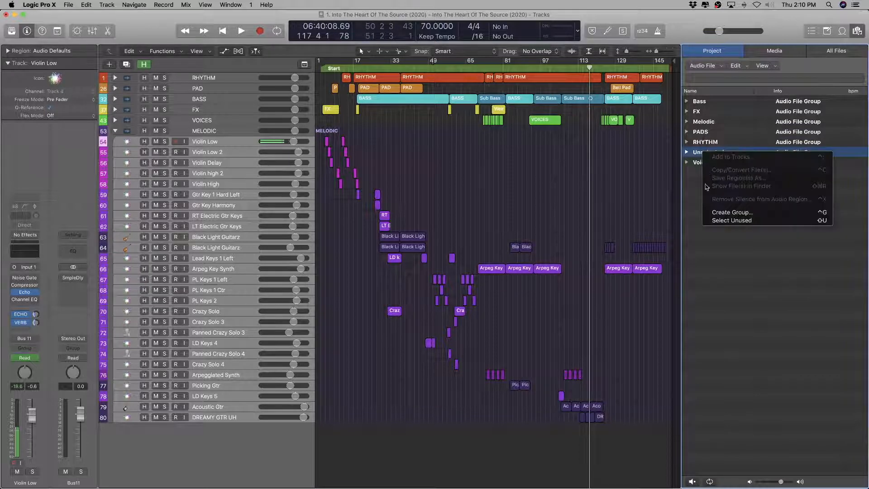
{"action": "left_click", "coordinate": [690, 184]}
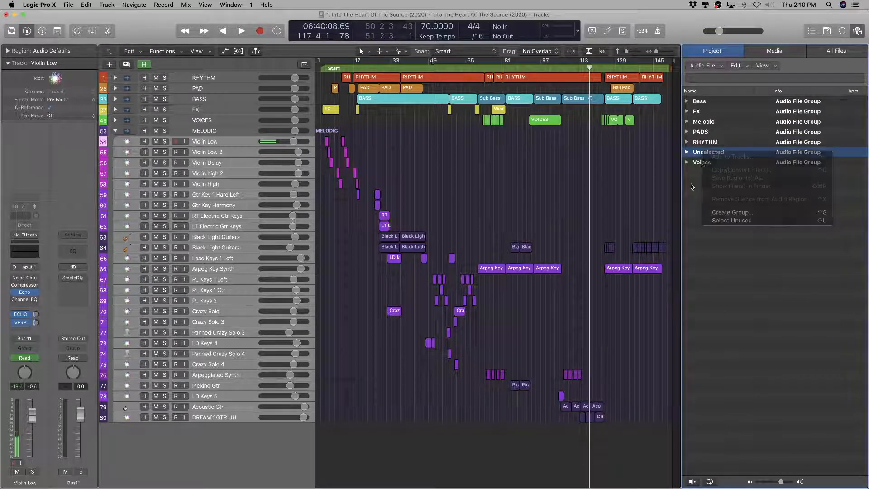
{"action": "left_click", "coordinate": [742, 68]}
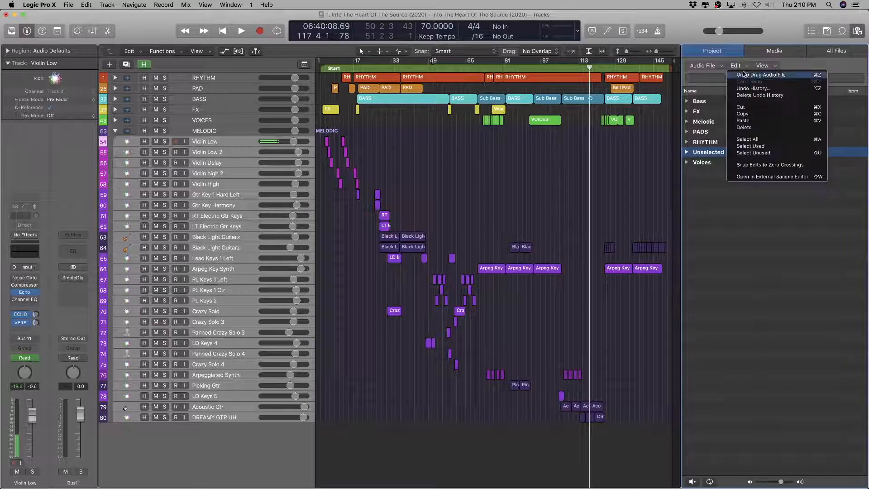
{"action": "left_click", "coordinate": [744, 127]}
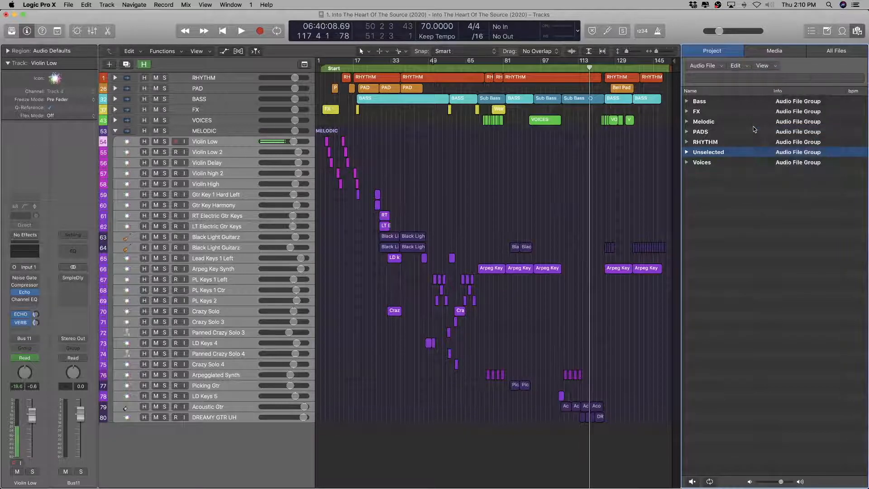
{"action": "left_click", "coordinate": [497, 165]}
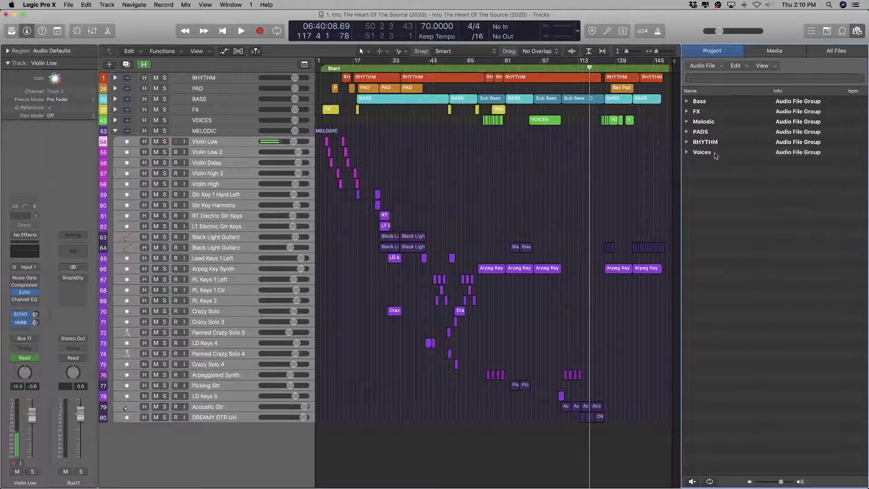
{"action": "left_click", "coordinate": [687, 152]}
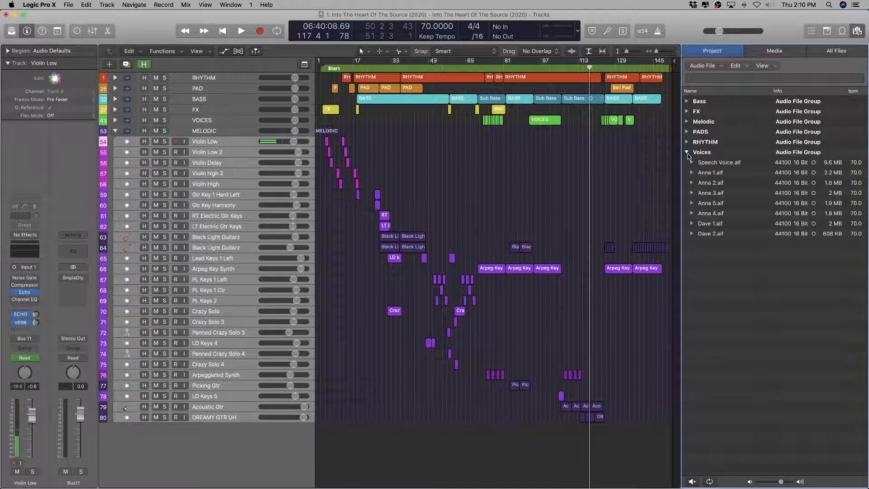
{"action": "left_click", "coordinate": [687, 154]}
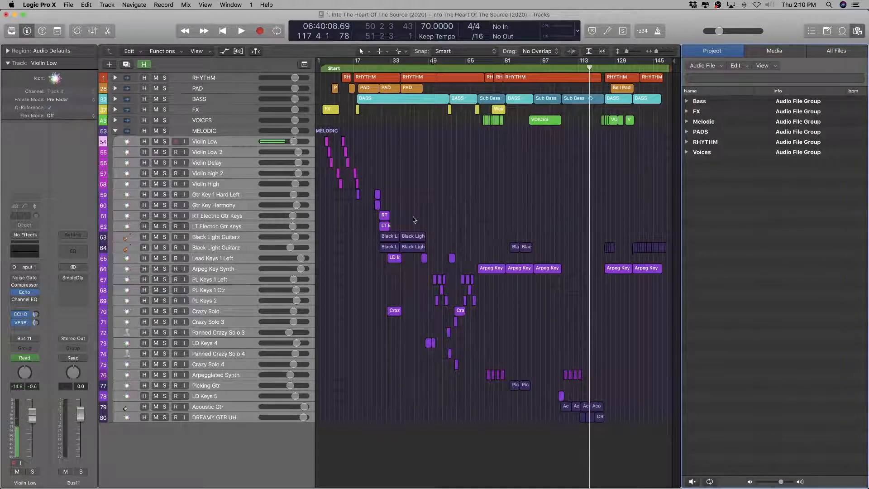
Step: Collapse the MELODIC track stack, select all regions and zoom so the six stacks show at a larger height
{"action": "left_click", "coordinate": [115, 131]}
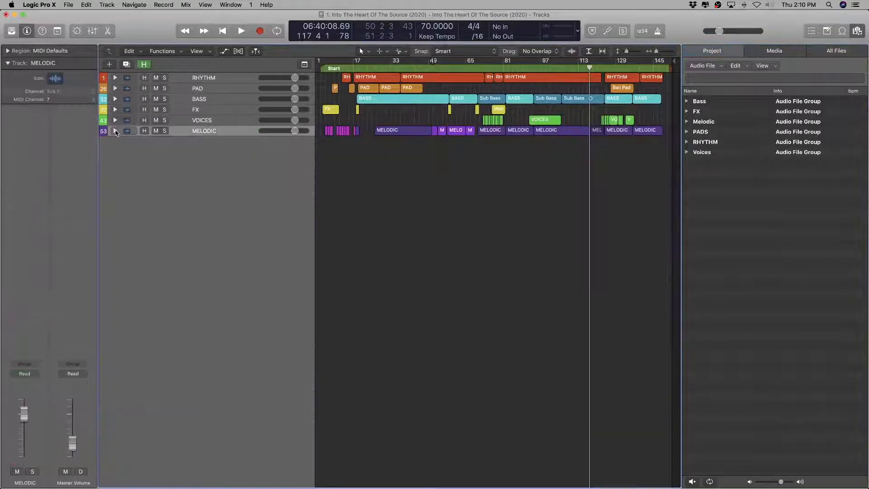
{"action": "left_click", "coordinate": [114, 131]}
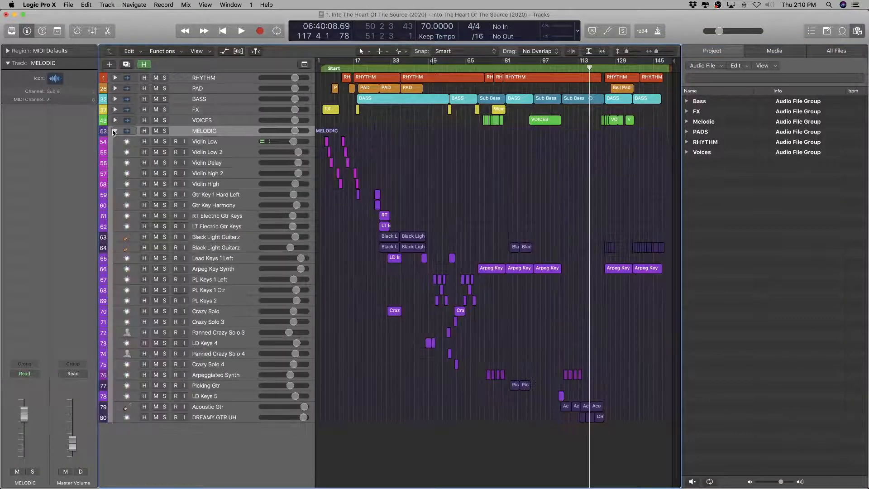
{"action": "scroll", "coordinate": [558, 247], "scroll_direction": "right", "scroll_amount": 5}
{"action": "scroll", "coordinate": [555, 248], "scroll_direction": "up", "scroll_amount": 5}
{"action": "scroll", "coordinate": [480, 256], "scroll_direction": "up", "scroll_amount": 2}
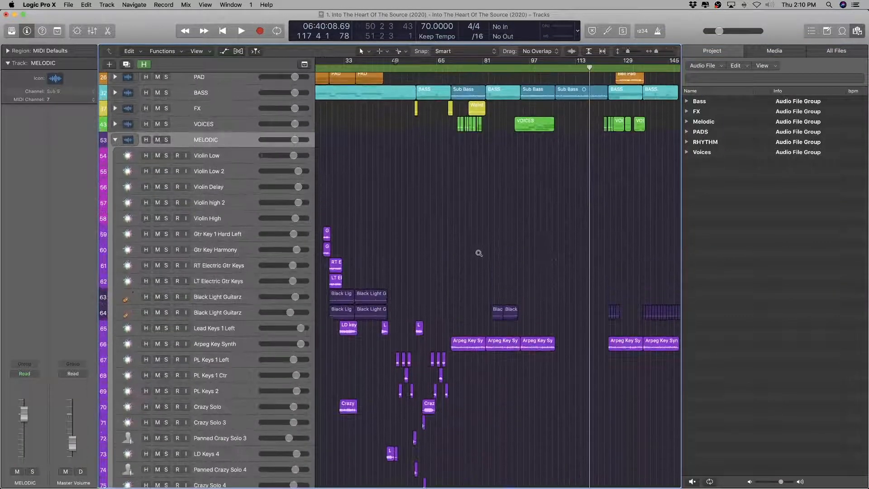
{"action": "scroll", "coordinate": [479, 251], "scroll_direction": "down", "scroll_amount": 10}
{"action": "scroll", "coordinate": [429, 215], "scroll_direction": "left", "scroll_amount": 5}
{"action": "scroll", "coordinate": [428, 215], "scroll_direction": "left", "scroll_amount": 2}
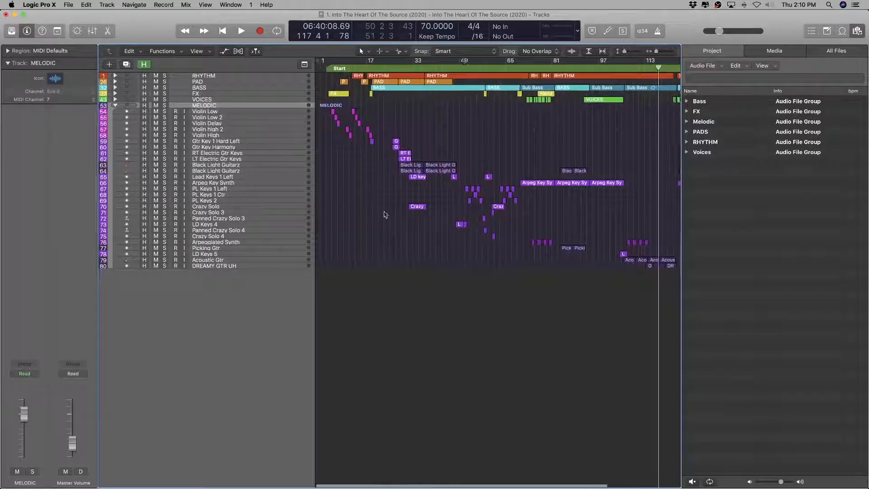
{"action": "left_click", "coordinate": [115, 106]}
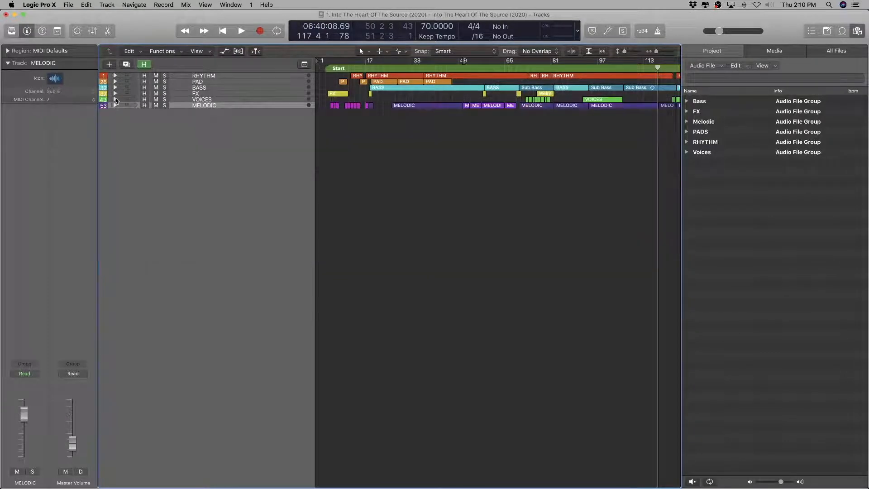
{"action": "key", "text": "super+a"}
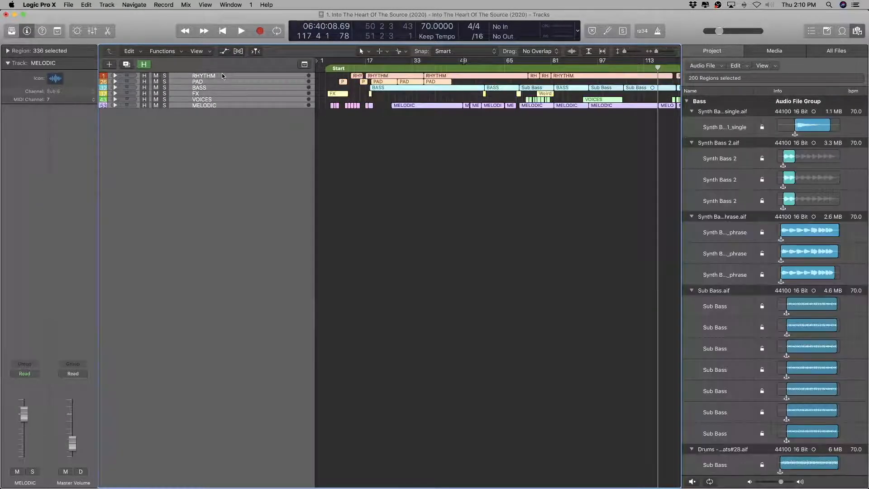
{"action": "key", "text": "z"}
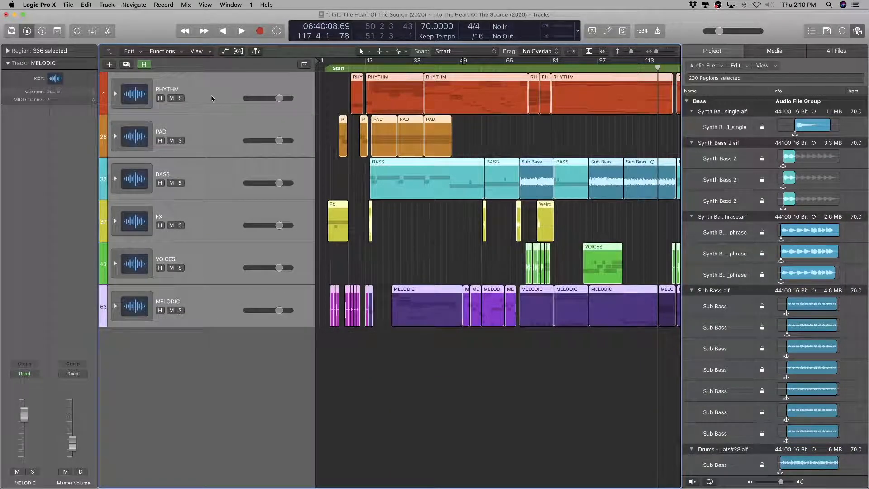
Step: Select the RHYTHM track stack and collapse all audio file groups in the project audio list
{"action": "left_click", "coordinate": [213, 97]}
{"action": "left_click", "coordinate": [754, 219]}
{"action": "key", "text": "super+a"}
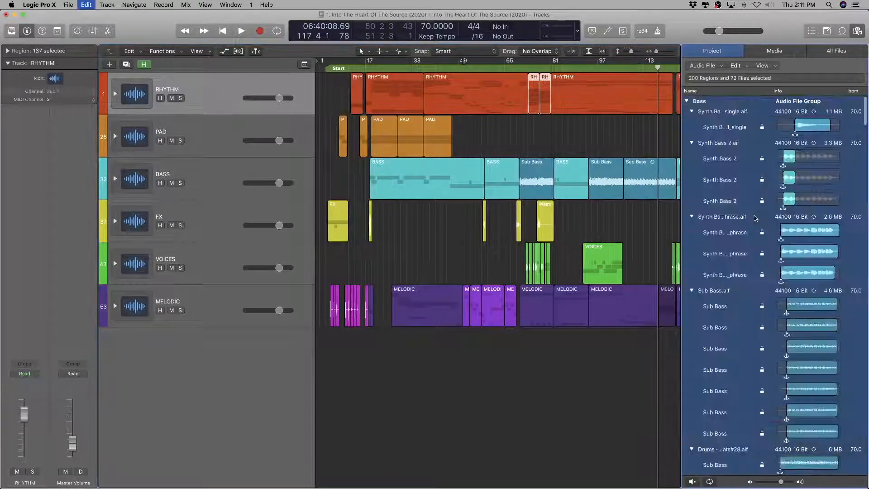
{"action": "key", "text": "Left"}
{"action": "left_click", "coordinate": [736, 207]}
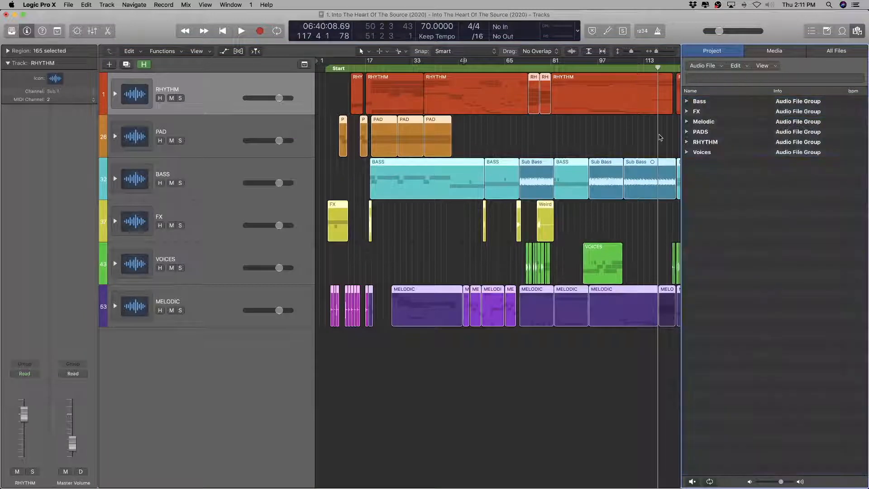
Step: Select the BASS track stack and collapse the Bass and Melodic audio file groups
{"action": "left_click", "coordinate": [228, 176]}
{"action": "scroll", "coordinate": [762, 185], "scroll_direction": "up", "scroll_amount": 5}
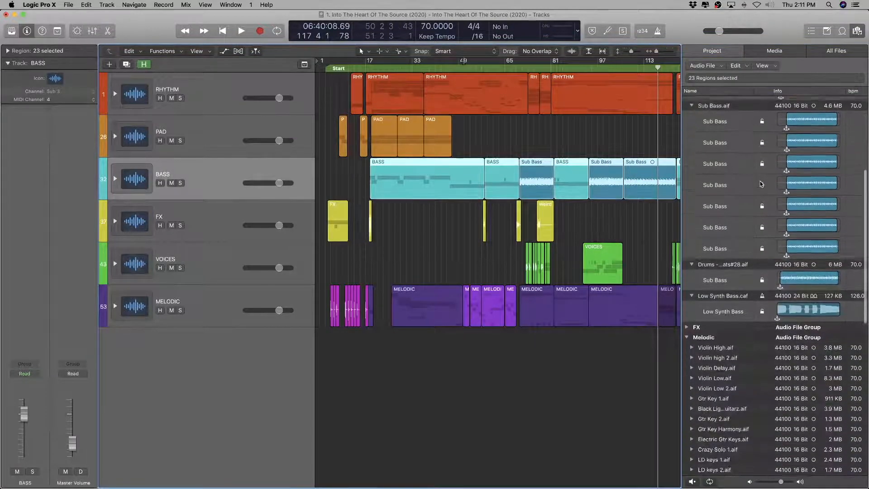
{"action": "left_click", "coordinate": [686, 101]}
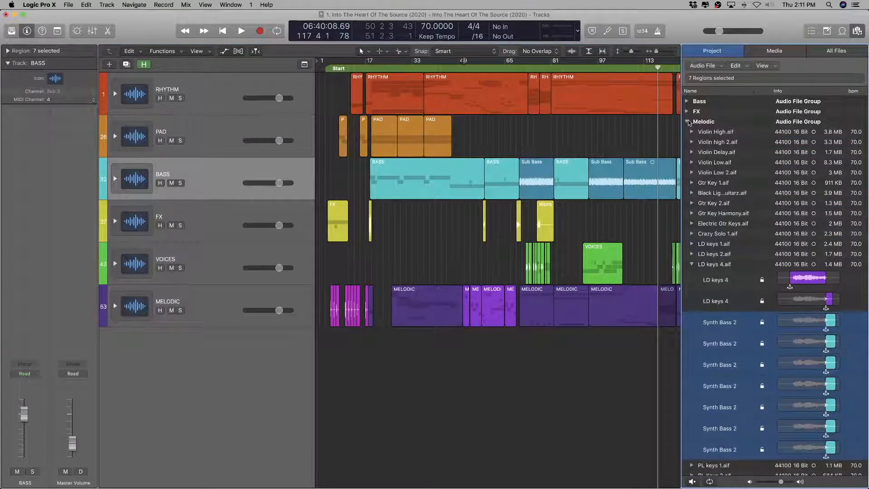
{"action": "left_click", "coordinate": [687, 121]}
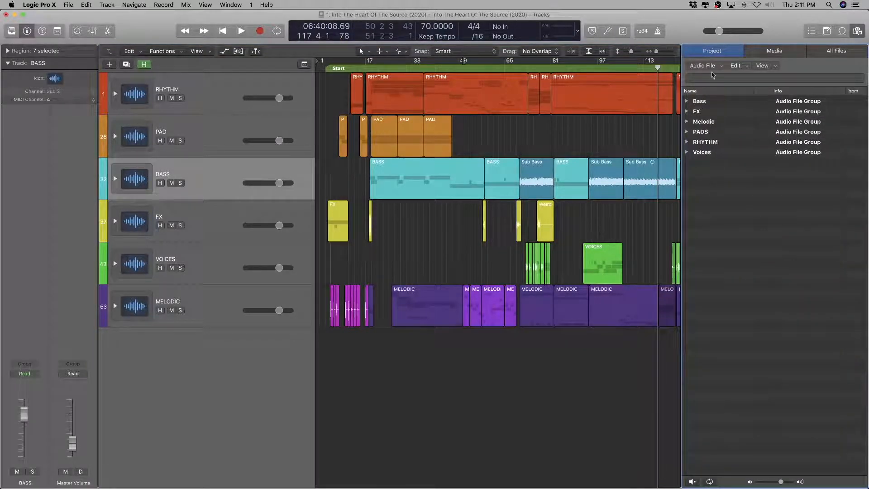
Step: Check the project audio list for unused files, select all used ones and look through the groups
{"action": "left_click", "coordinate": [736, 66]}
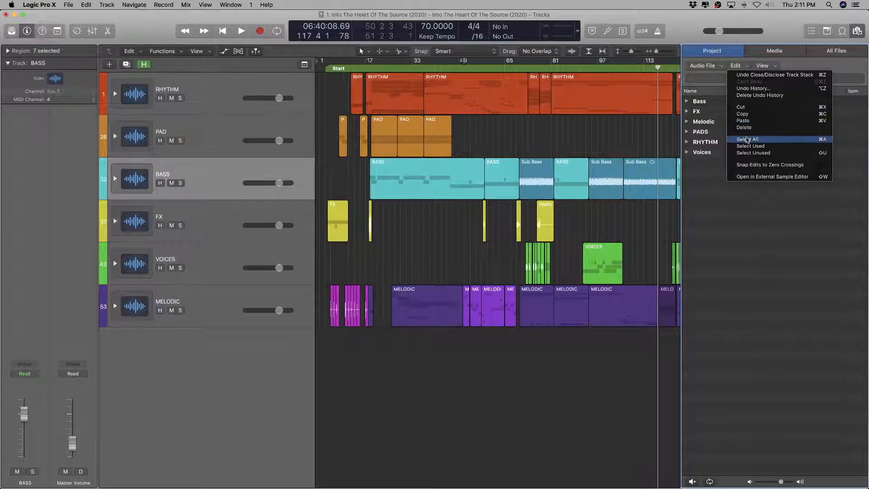
{"action": "left_click", "coordinate": [752, 153]}
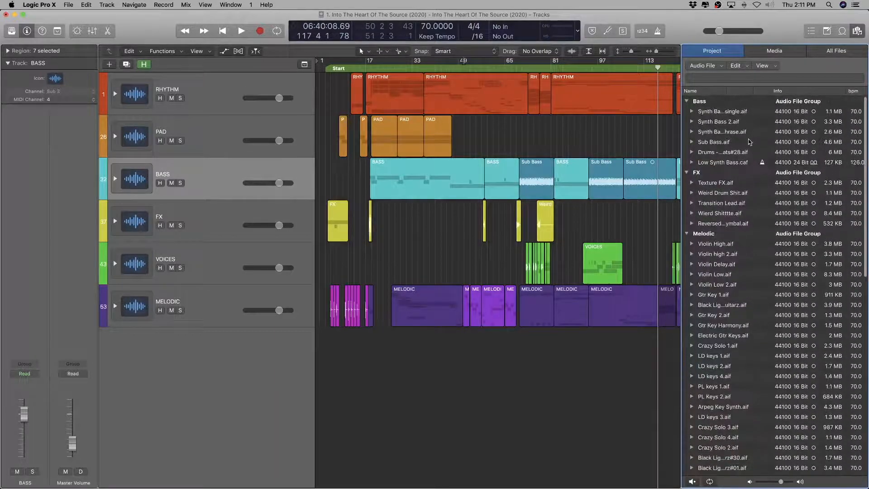
{"action": "left_click", "coordinate": [737, 65]}
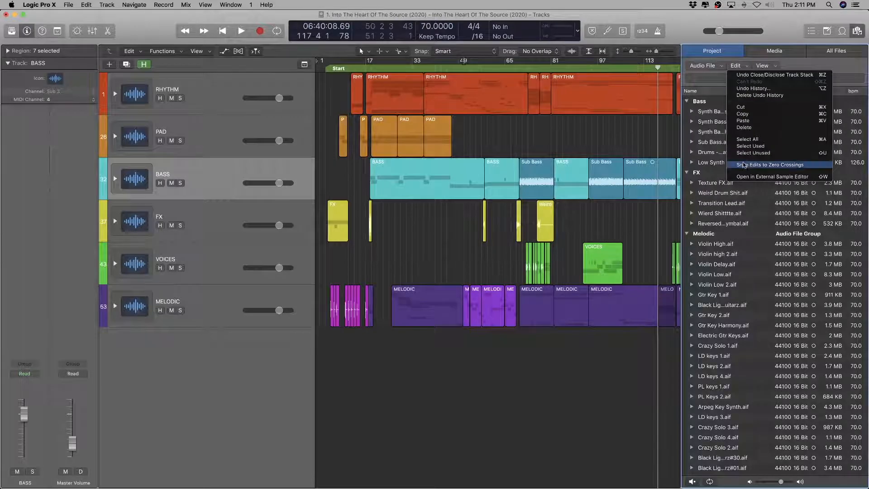
{"action": "left_click", "coordinate": [747, 149]}
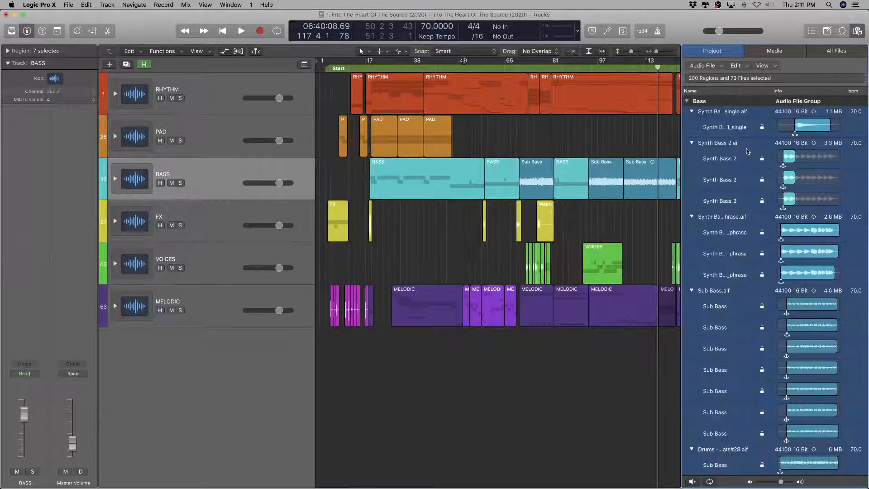
{"action": "scroll", "coordinate": [747, 151], "scroll_direction": "down", "scroll_amount": 20}
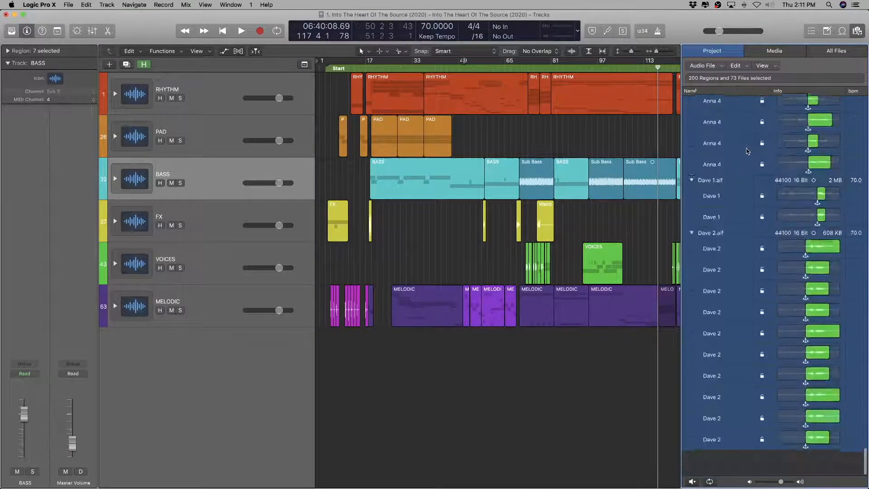
{"action": "scroll", "coordinate": [747, 151], "scroll_direction": "up", "scroll_amount": 15}
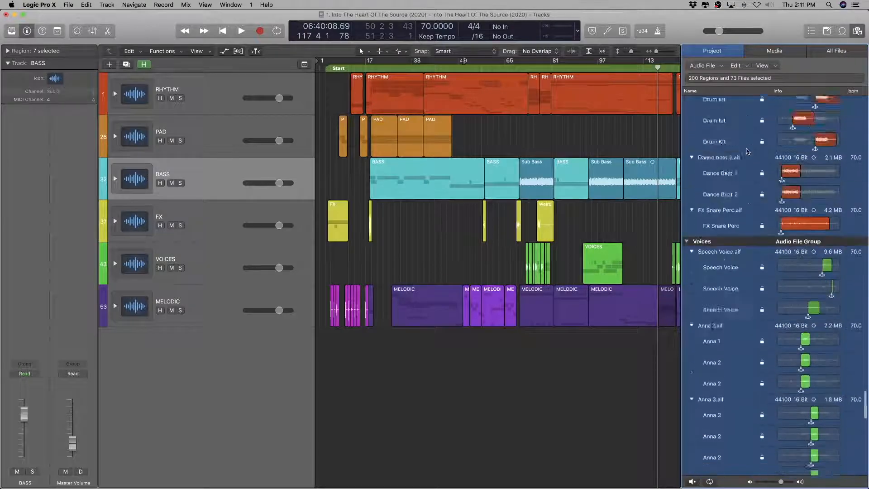
{"action": "scroll", "coordinate": [747, 151], "scroll_direction": "up", "scroll_amount": 15}
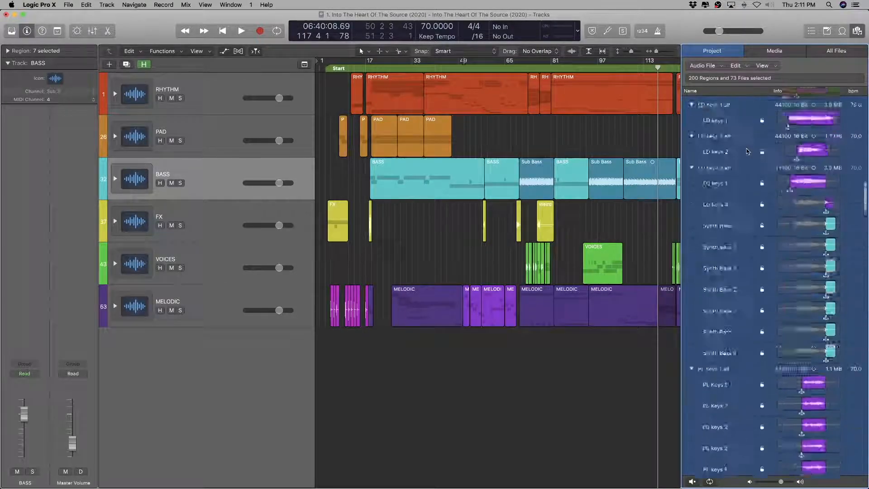
{"action": "scroll", "coordinate": [747, 151], "scroll_direction": "up", "scroll_amount": 10}
{"action": "left_click", "coordinate": [735, 66]}
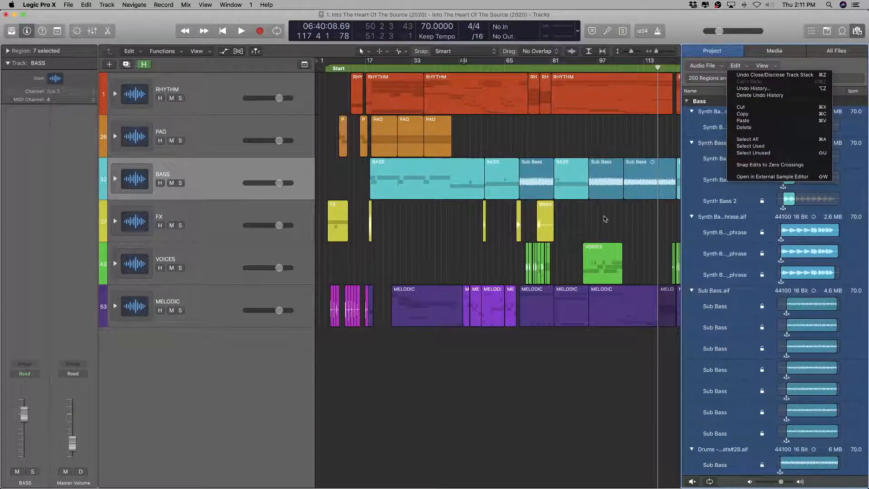
{"action": "left_click", "coordinate": [731, 61]}
Step: Hide the project audio list and save the project
{"action": "key", "text": "f"}
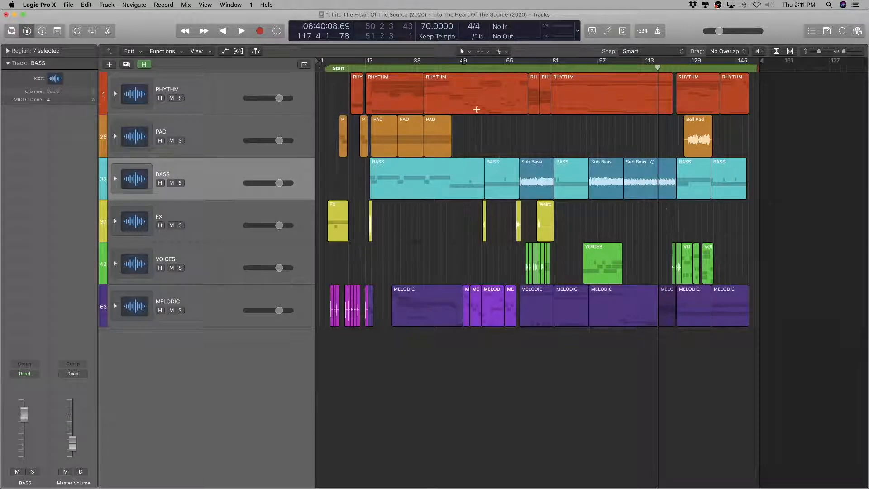
{"action": "left_click", "coordinate": [67, 6]}
{"action": "left_click", "coordinate": [75, 69]}
Step: Expand the RHYTHM track stack and select its Kick through Crash tracks, ending with only the Snare track selected
{"action": "left_click", "coordinate": [207, 87]}
{"action": "left_click", "coordinate": [116, 94]}
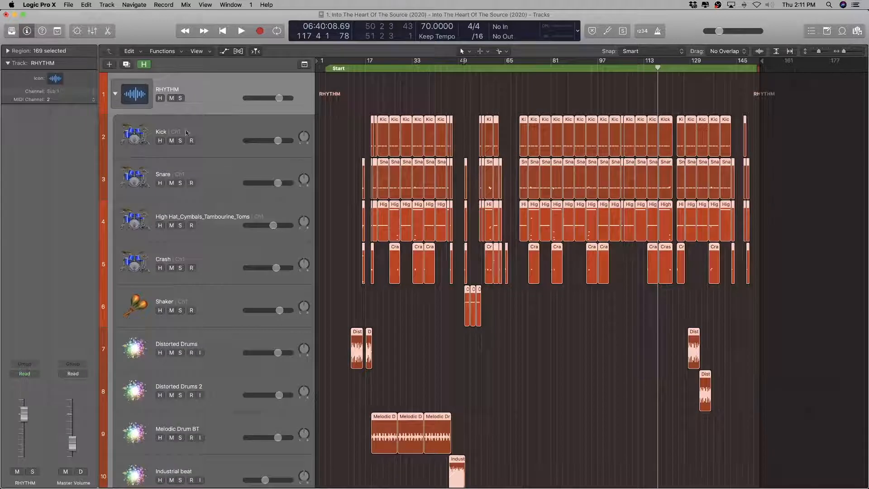
{"action": "left_click", "coordinate": [235, 128]}
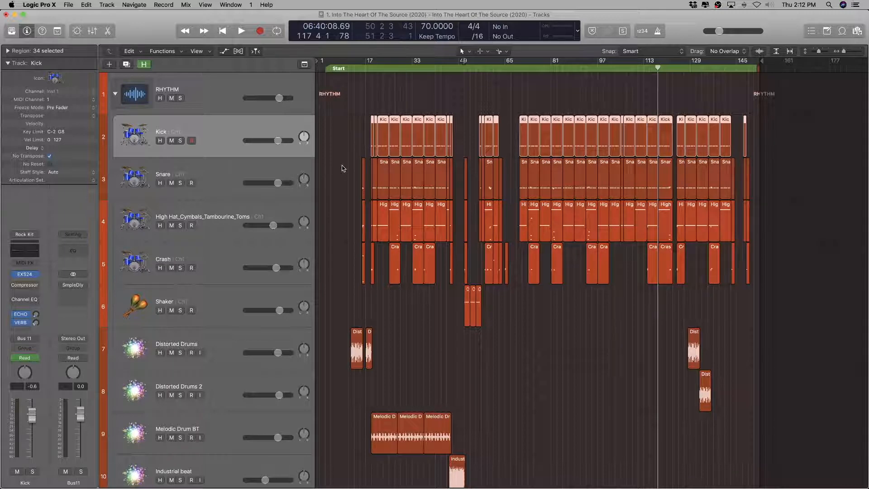
{"action": "scroll", "coordinate": [343, 168], "scroll_direction": "up", "scroll_amount": 10}
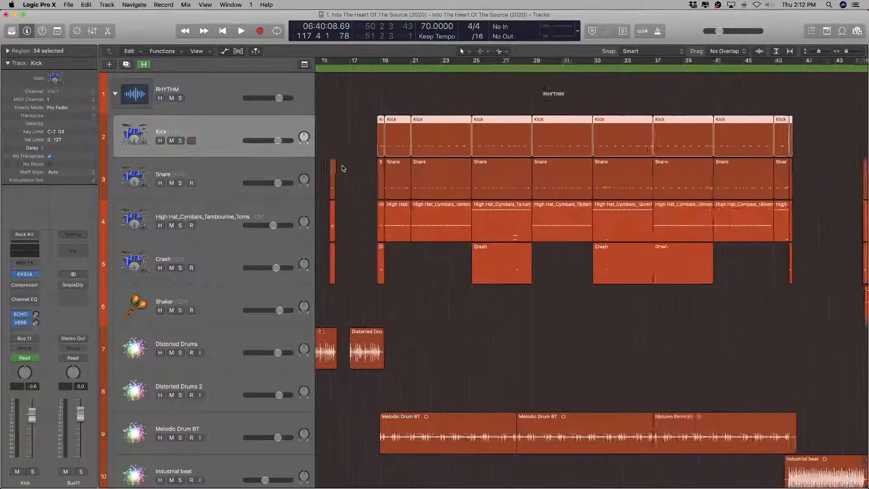
{"action": "left_click", "coordinate": [218, 252], "text": "shift"}
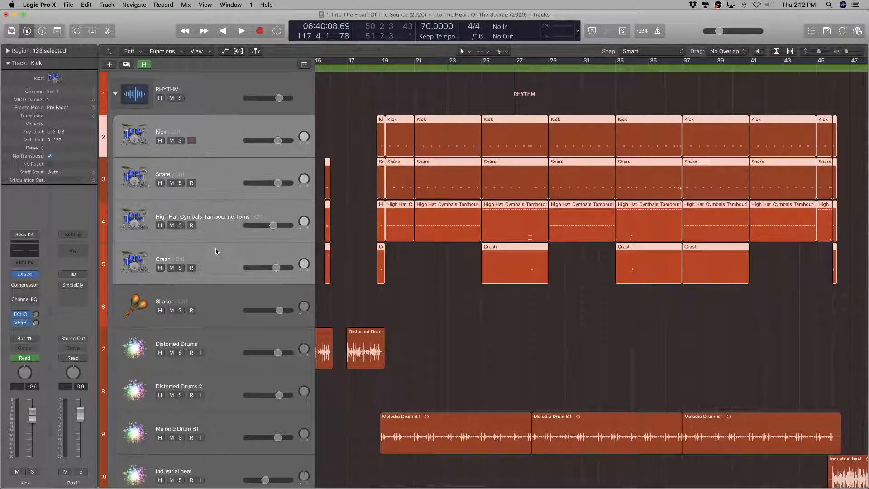
{"action": "left_click", "coordinate": [218, 168]}
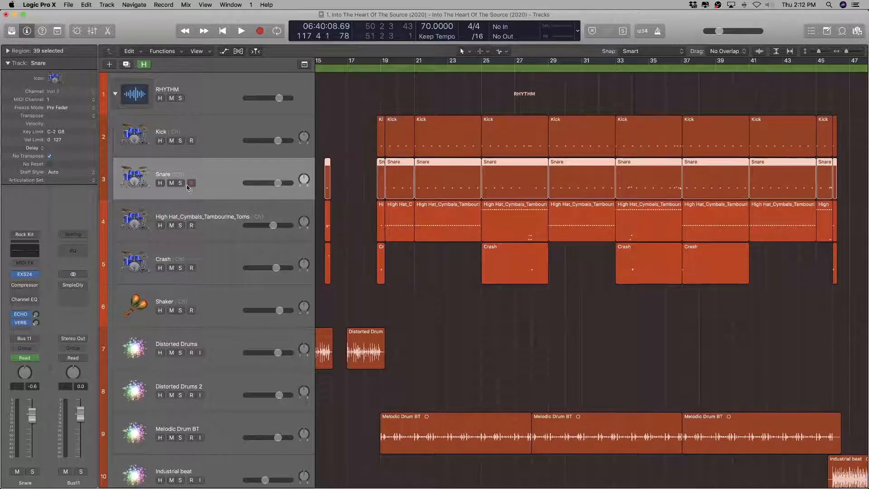
Step: Open the Kick track's EXS24 sampler, examine the Rock Kit zones in its instrument editor, and close the editor
{"action": "left_click", "coordinate": [183, 139]}
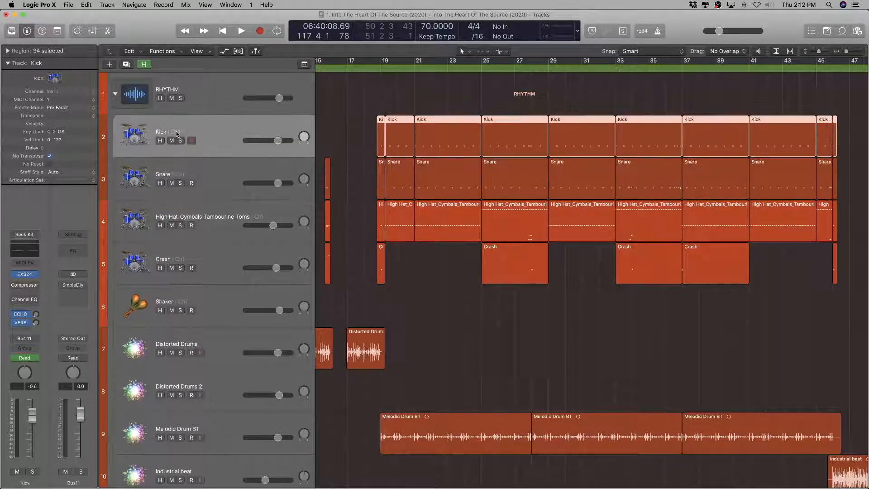
{"action": "left_click", "coordinate": [26, 274]}
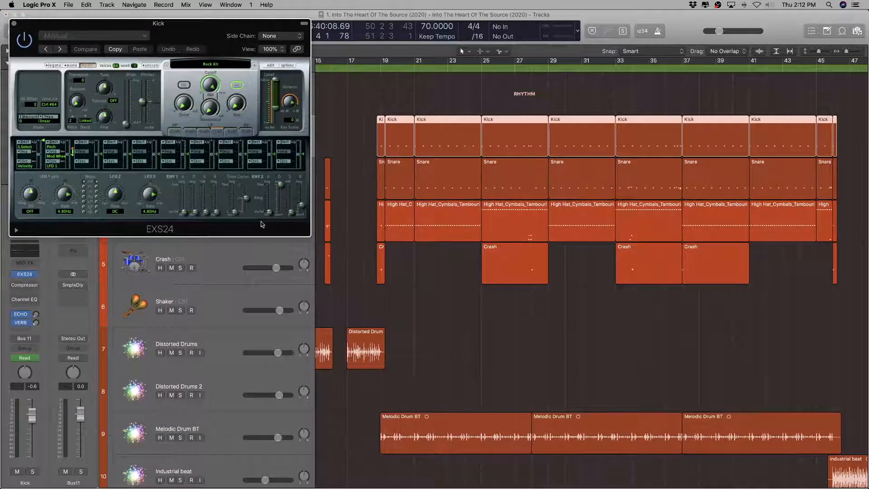
{"action": "left_click", "coordinate": [270, 66]}
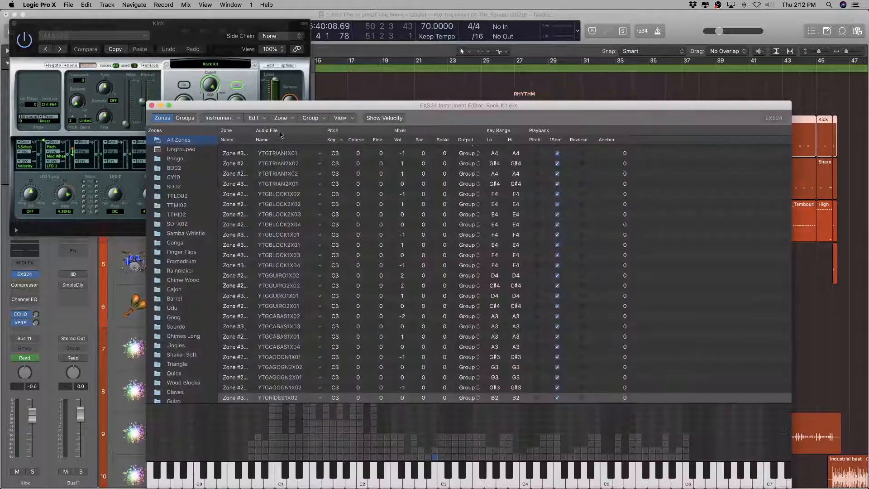
{"action": "left_click_drag", "start_coordinate": [294, 110], "coordinate": [289, 57]}
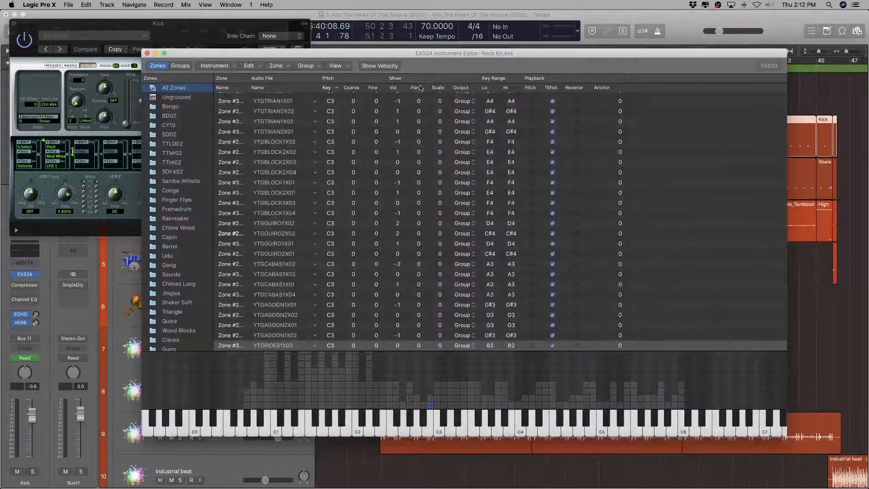
{"action": "left_click_drag", "start_coordinate": [354, 58], "coordinate": [379, 171]}
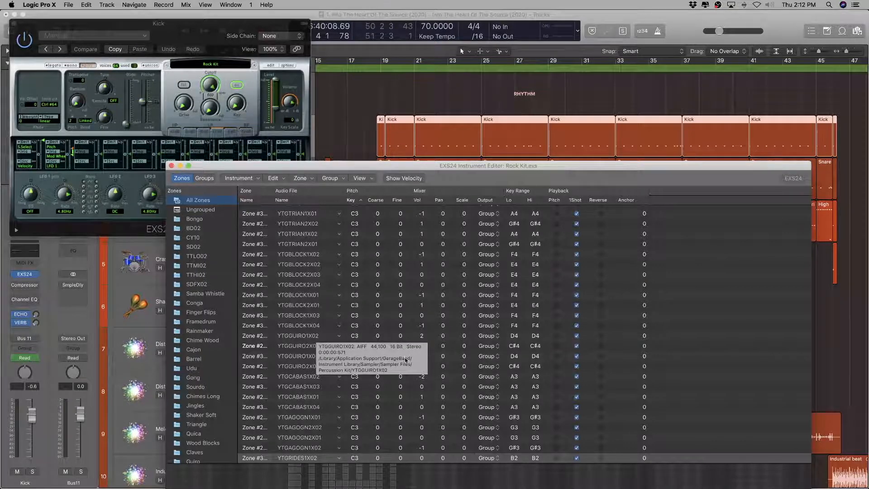
{"action": "left_click", "coordinate": [171, 167]}
Step: Move the Kick sampler window aside and check the Assets page of the project settings
{"action": "left_click_drag", "start_coordinate": [162, 24], "coordinate": [303, 63]}
{"action": "left_click", "coordinate": [67, 5]}
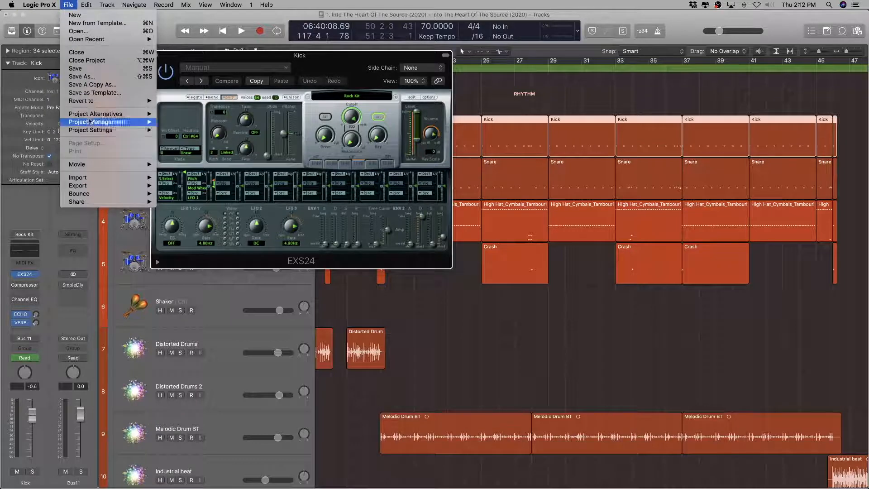
{"action": "mouse_move", "coordinate": [104, 130]}
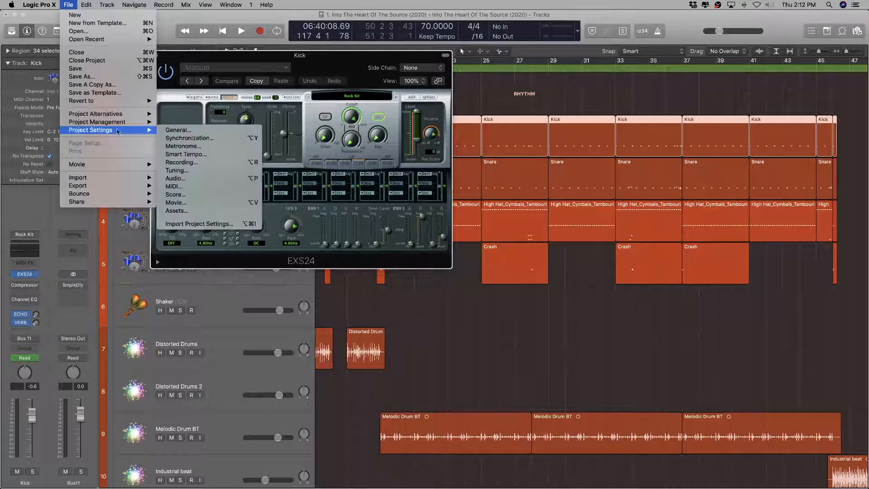
{"action": "left_click", "coordinate": [179, 210]}
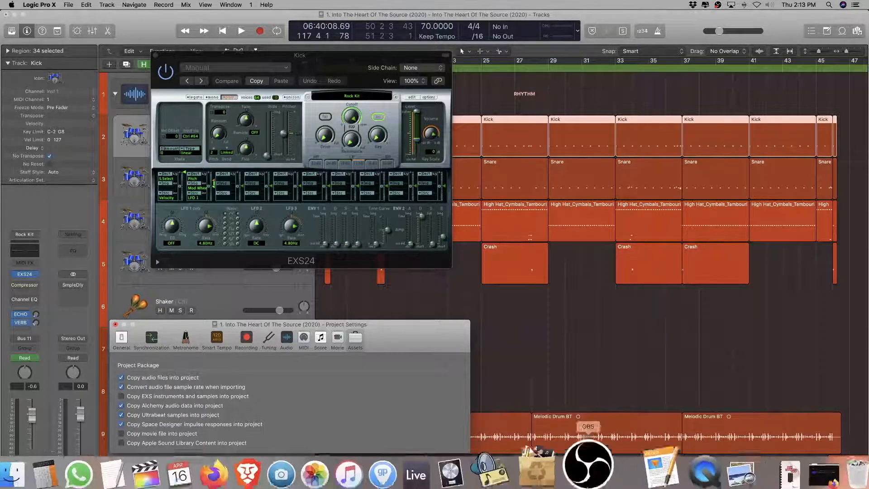
Step: Switch to Finder, open the shared folder in Dropbox and show the package contents of "1. Into The Heart Of The Source (2020).logicx"
{"action": "left_click", "coordinate": [38, 457]}
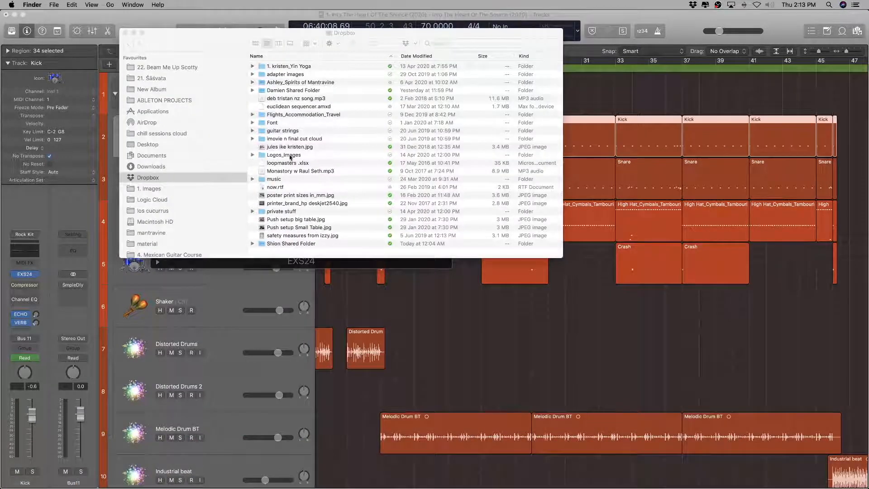
{"action": "left_click", "coordinate": [286, 245]}
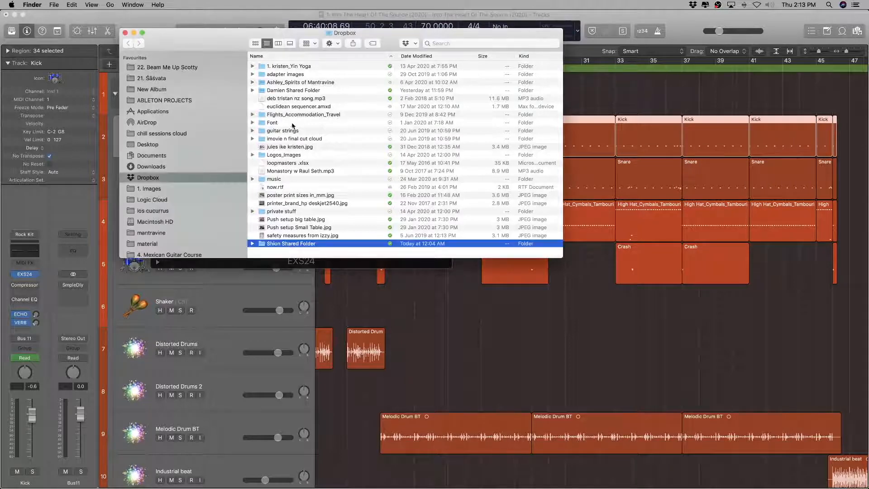
{"action": "double_click", "coordinate": [304, 245]}
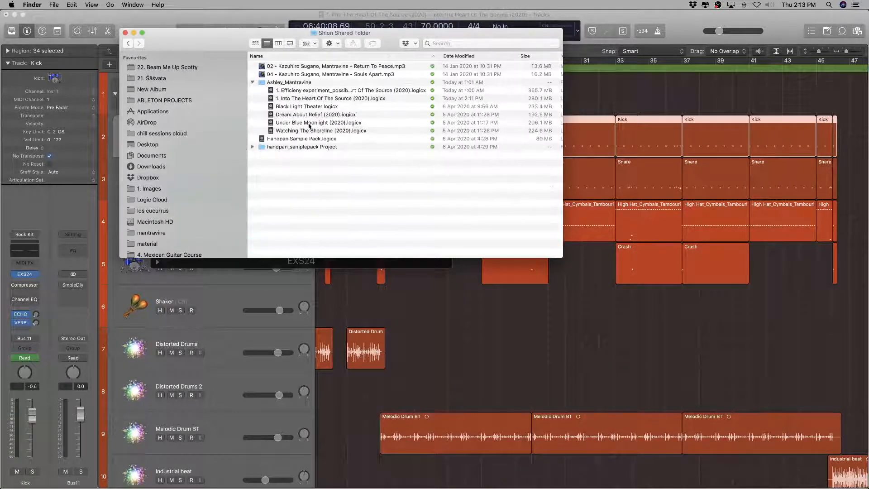
{"action": "left_click", "coordinate": [311, 99]}
{"action": "right_click", "coordinate": [312, 99]}
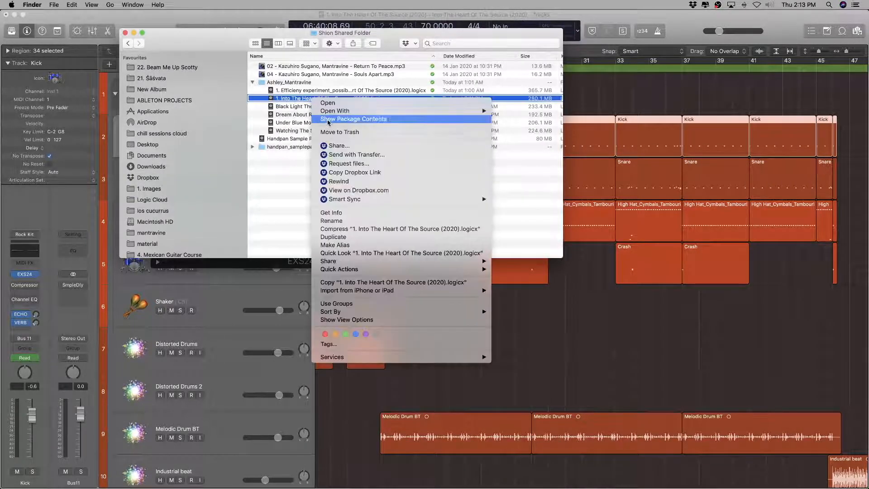
{"action": "left_click", "coordinate": [316, 120]}
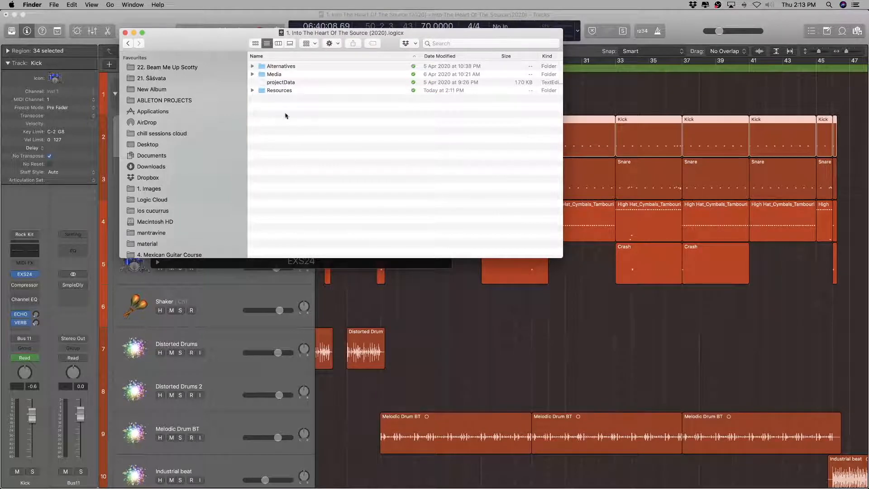
Step: Expand the package's Media folder to examine its subfolders, and close the Finder window
{"action": "left_click", "coordinate": [252, 75]}
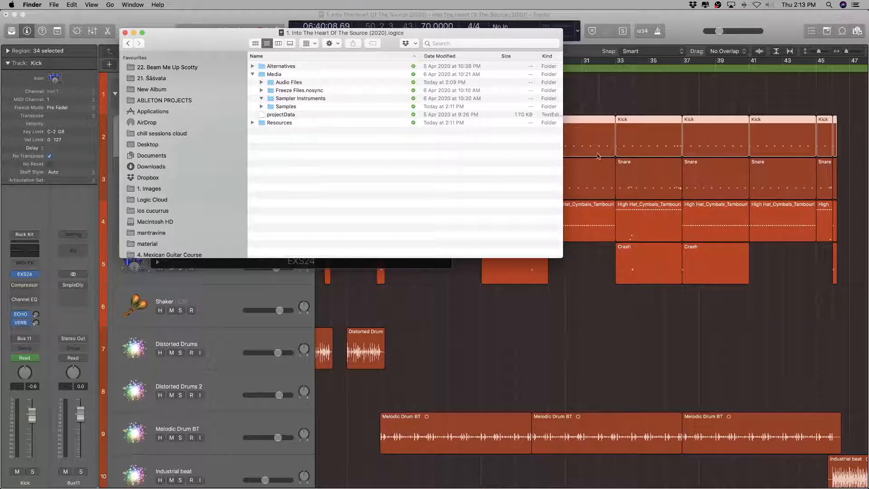
{"action": "left_click_drag", "start_coordinate": [381, 41], "coordinate": [578, 191]}
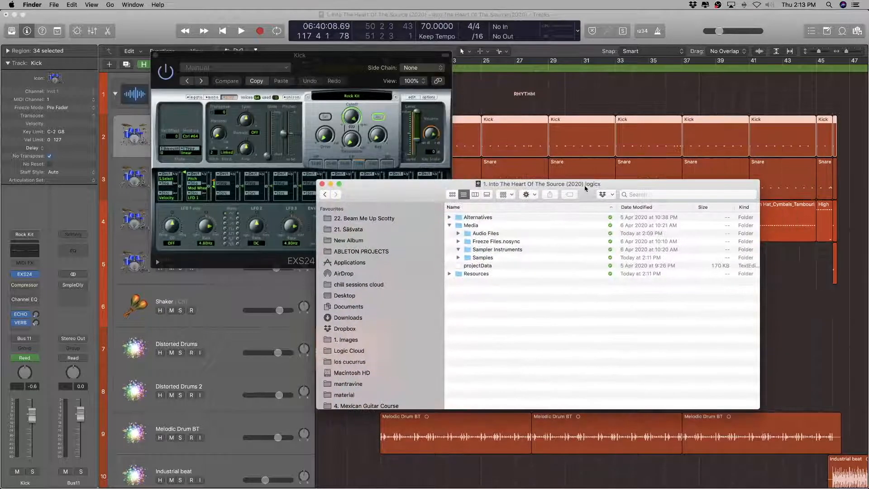
{"action": "left_click", "coordinate": [322, 184]}
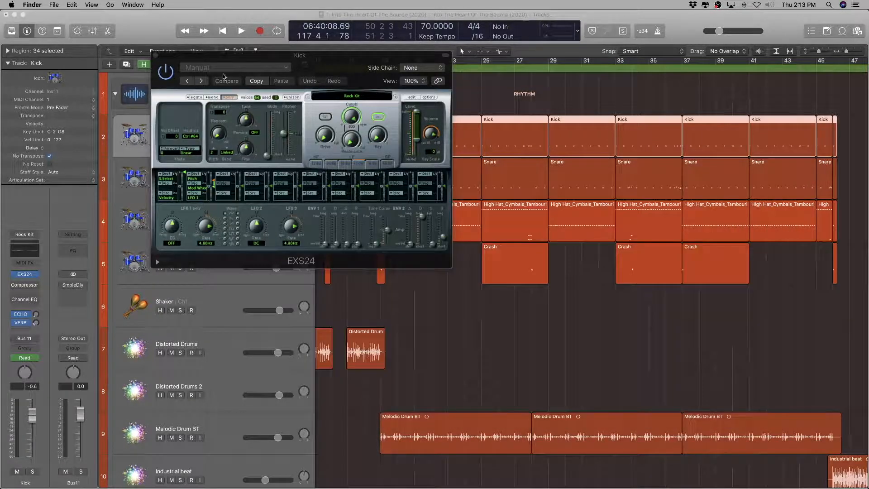
Step: Close the project settings and reopen the Rock Kit instrument editor from the Kick track's EXS24, keeping the track headers uncovered
{"action": "left_click", "coordinate": [155, 58]}
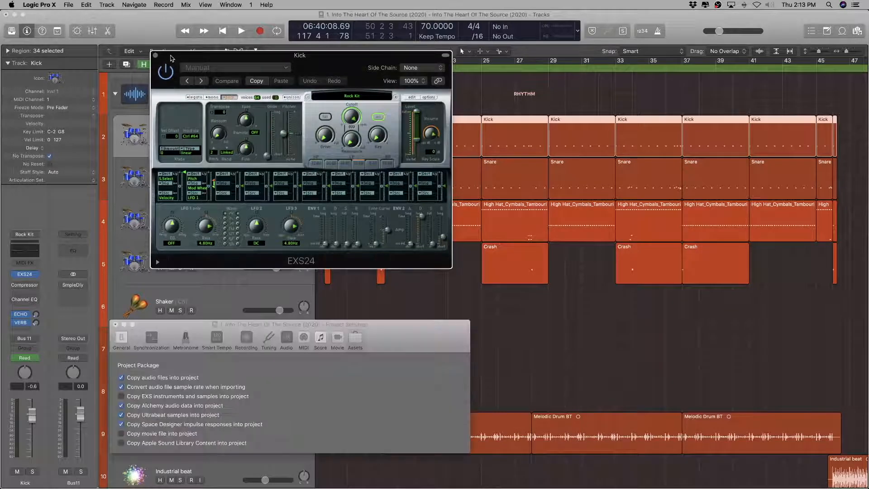
{"action": "left_click", "coordinate": [115, 324]}
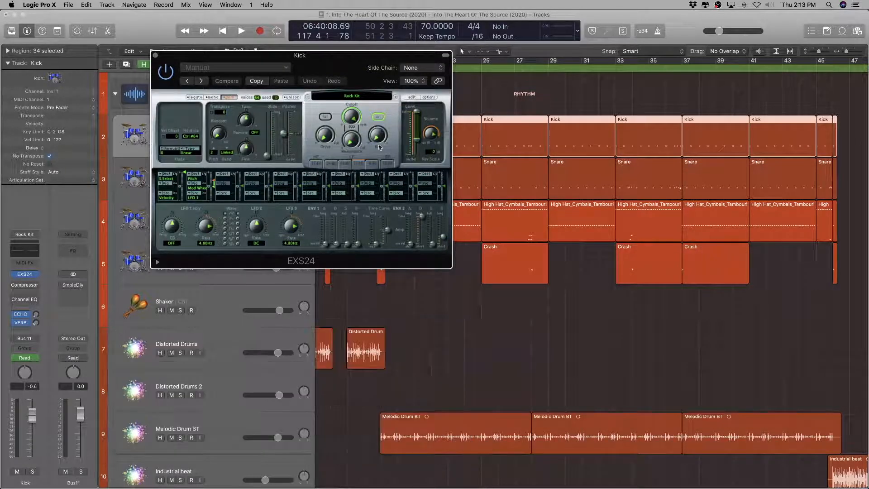
{"action": "left_click", "coordinate": [411, 98]}
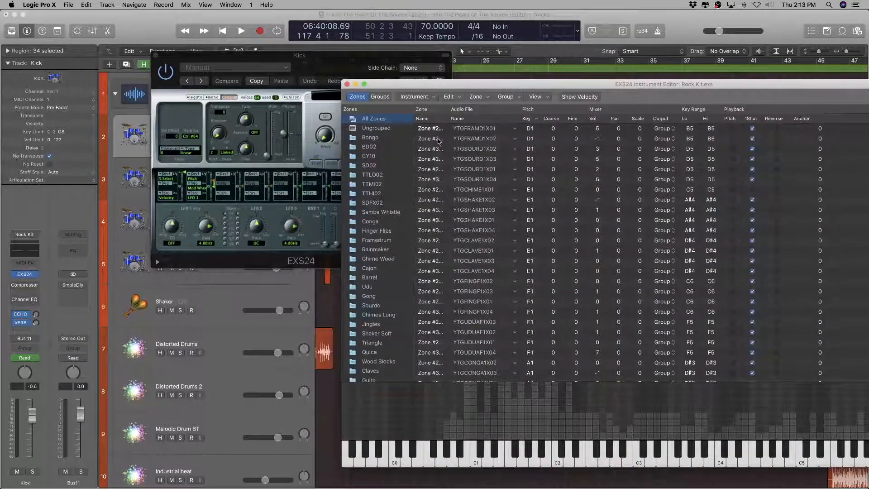
{"action": "left_click_drag", "start_coordinate": [301, 56], "coordinate": [545, 64]}
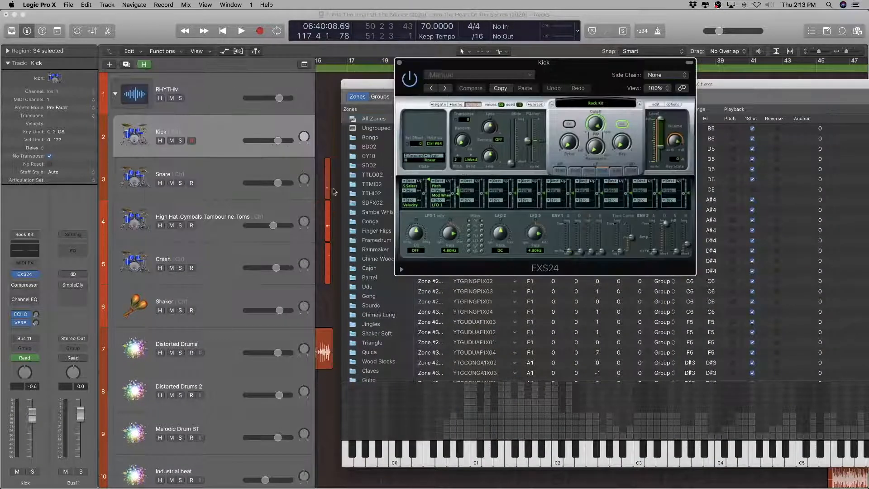
Step: Review the Snare, High Hat and Crash tracks, reselect the Kick track, and close the sampler and instrument editor windows
{"action": "left_click", "coordinate": [229, 173]}
{"action": "left_click", "coordinate": [226, 216]}
{"action": "left_click", "coordinate": [226, 260]}
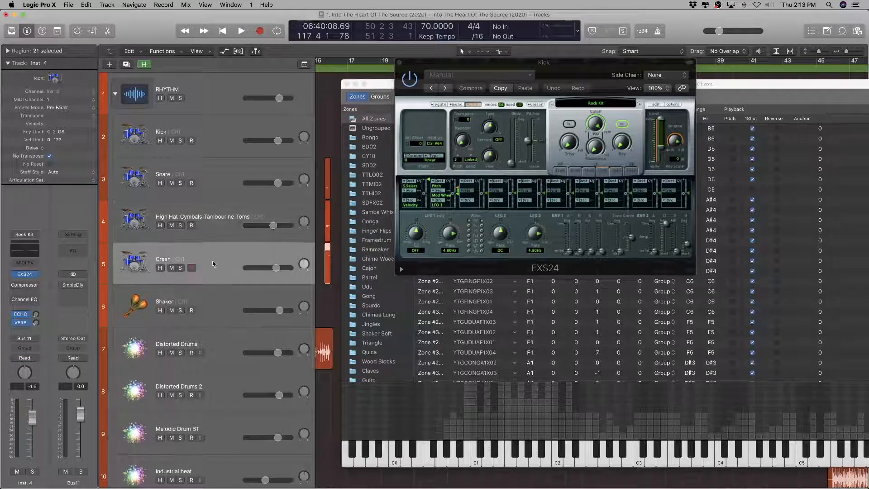
{"action": "left_click", "coordinate": [215, 135]}
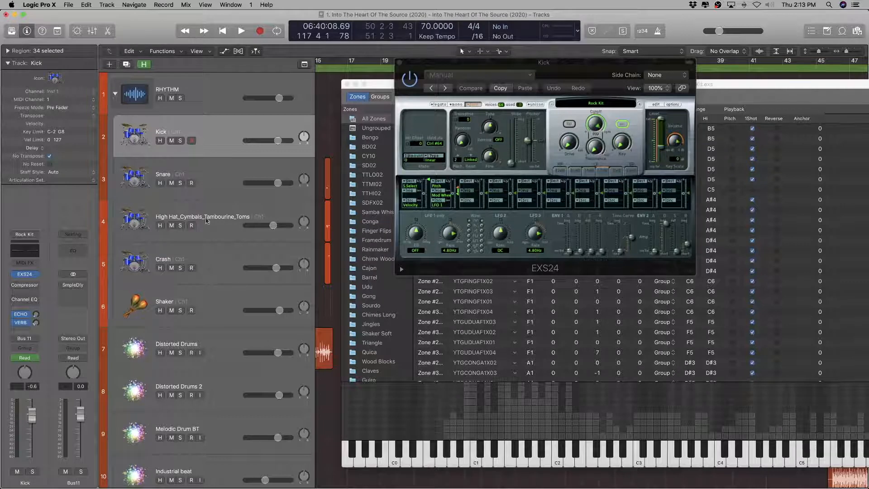
{"action": "left_click", "coordinate": [399, 63]}
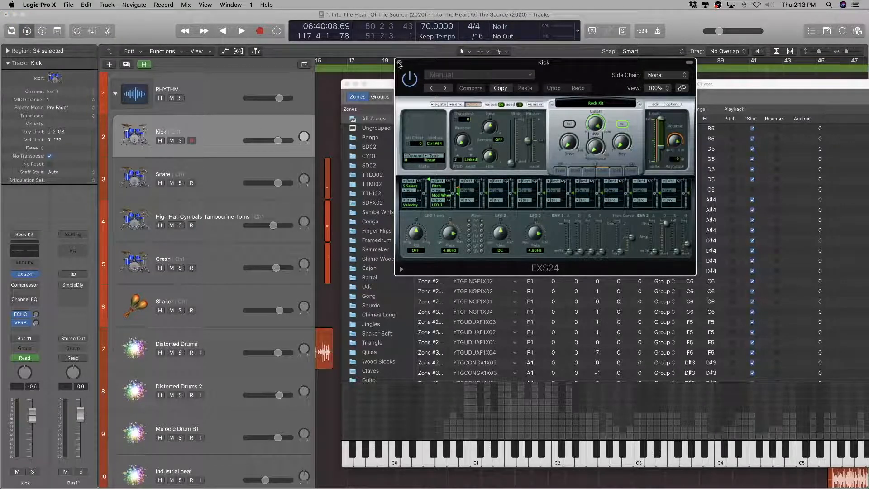
{"action": "left_click", "coordinate": [398, 63]}
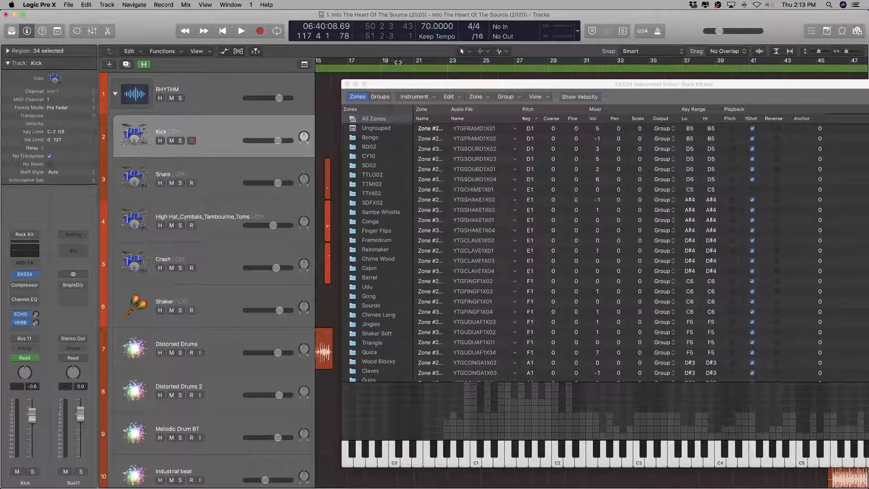
{"action": "left_click", "coordinate": [347, 85]}
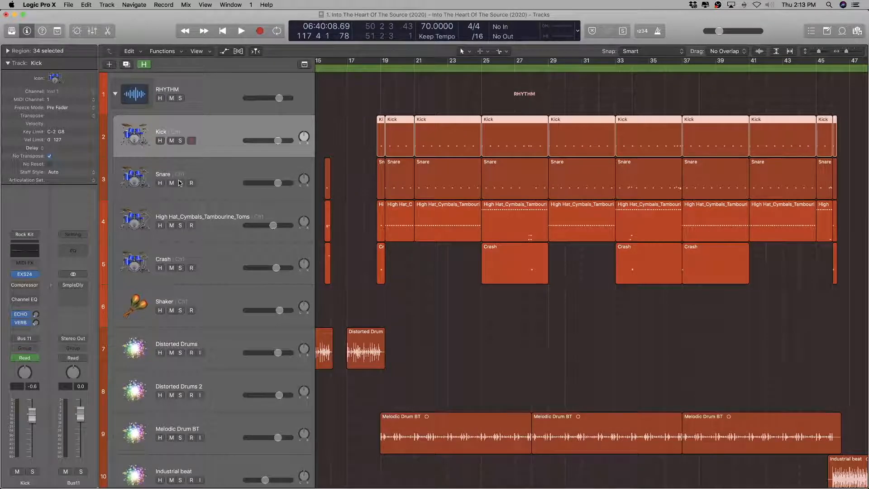
Step: Save the project and close it
{"action": "left_click", "coordinate": [67, 5]}
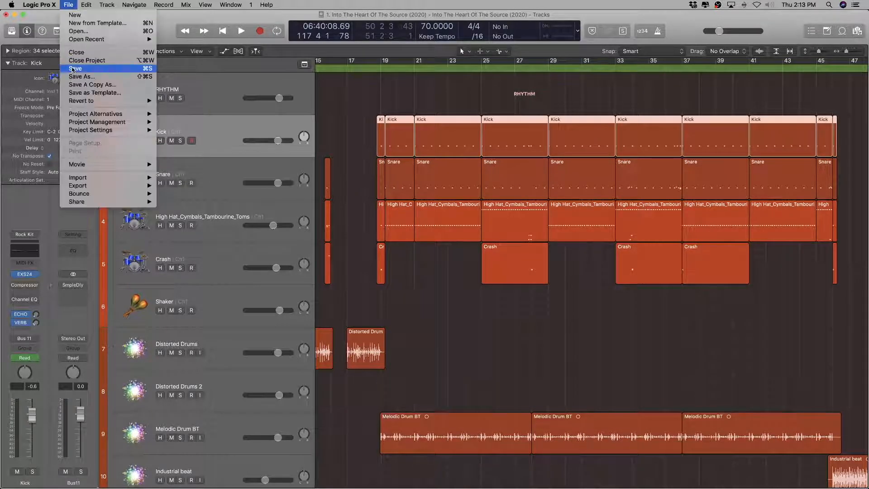
{"action": "left_click", "coordinate": [72, 68]}
{"action": "left_click", "coordinate": [67, 5]}
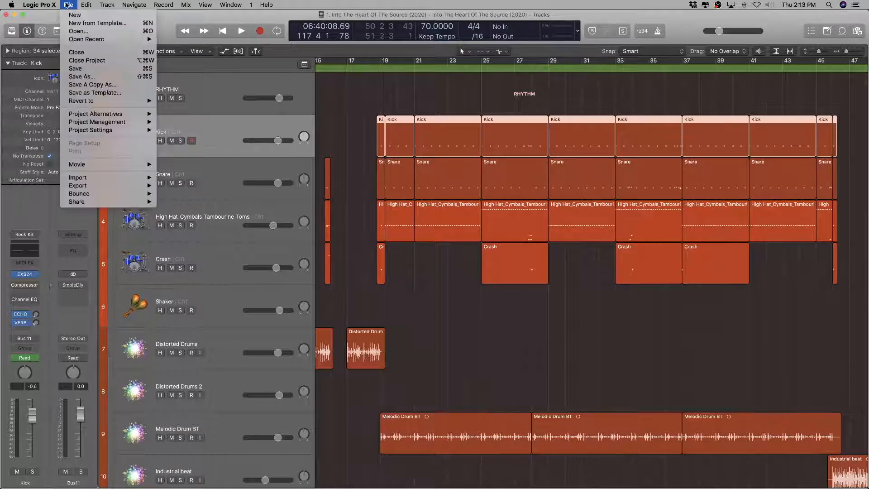
{"action": "left_click", "coordinate": [87, 61]}
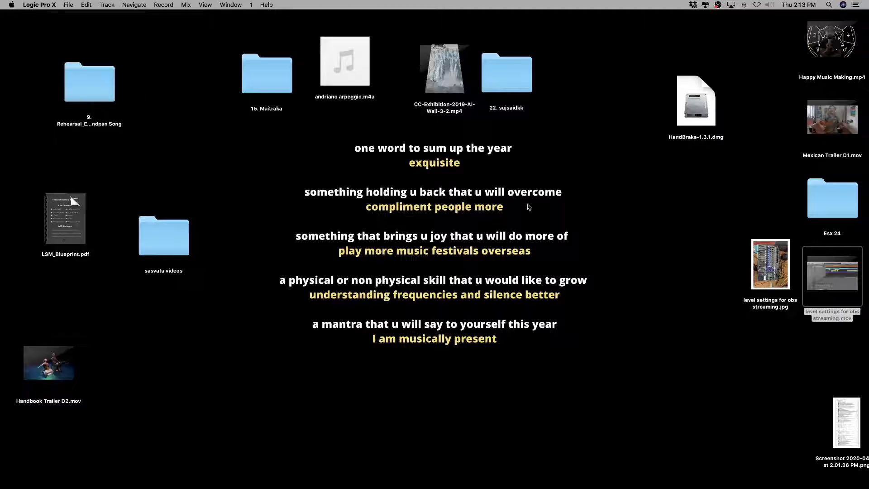
Step: From the shared folder in Dropbox, open the "1. Efficieny experiment" version of Into The Heart Of The Source (2020) and bring its window forward
{"action": "double_click", "coordinate": [105, 104]}
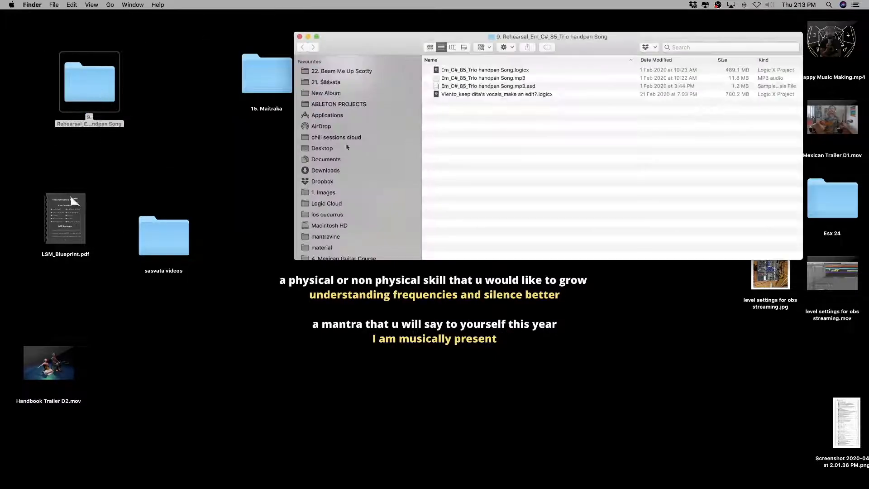
{"action": "left_click", "coordinate": [326, 180]}
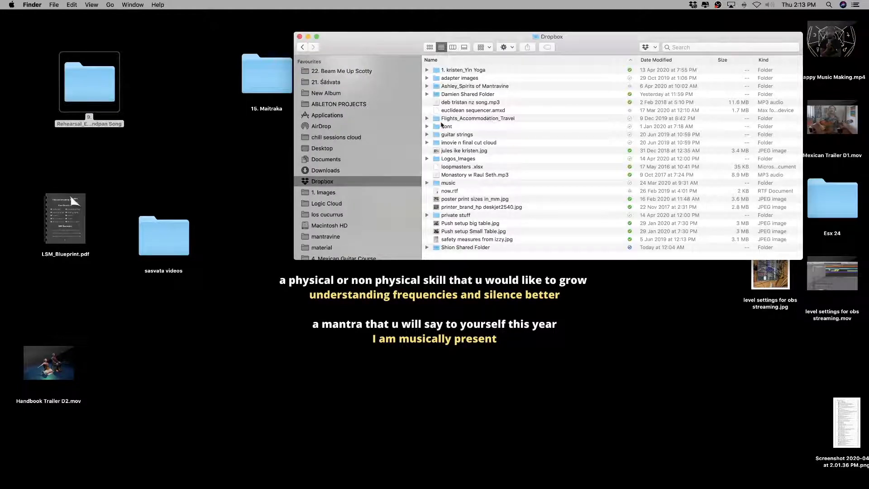
{"action": "double_click", "coordinate": [459, 246]}
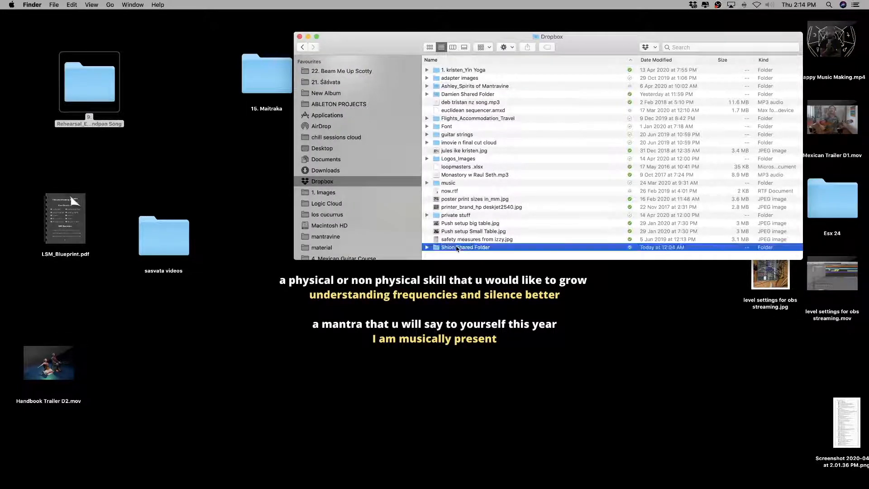
{"action": "left_click", "coordinate": [477, 95]}
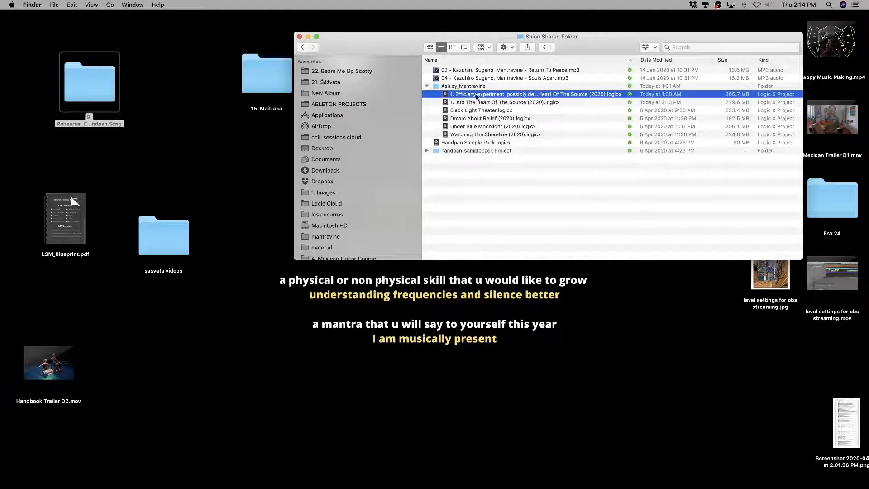
{"action": "double_click", "coordinate": [480, 96]}
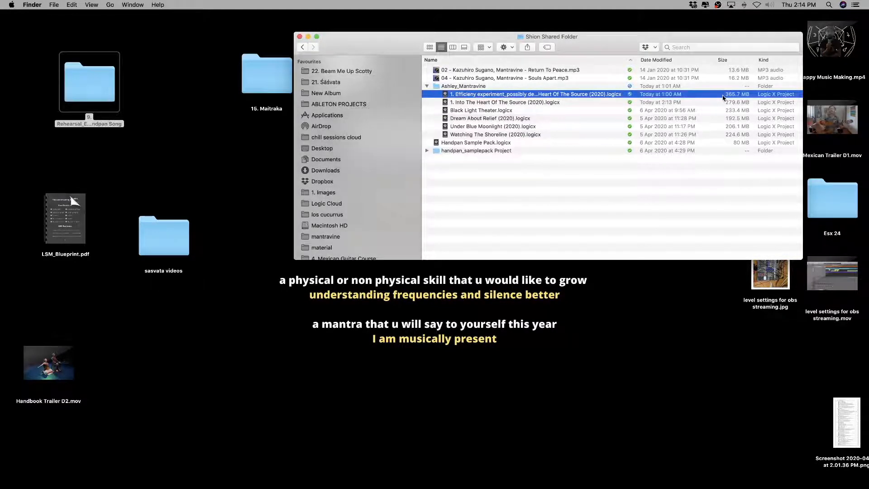
{"action": "left_click_drag", "start_coordinate": [585, 47], "coordinate": [608, 22]}
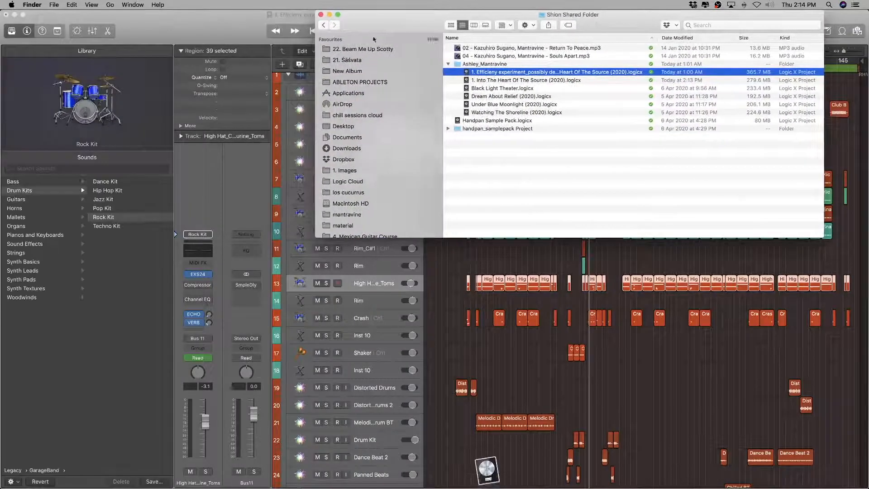
{"action": "left_click", "coordinate": [237, 21]}
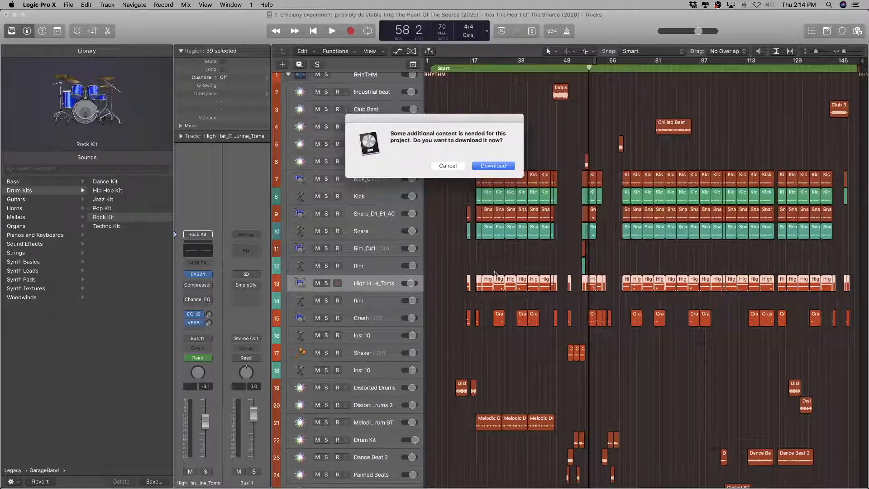
Step: Decline the additional content download and compare the Kick_C1 track with the Kick track below it
{"action": "left_click", "coordinate": [448, 166]}
{"action": "left_click", "coordinate": [376, 199]}
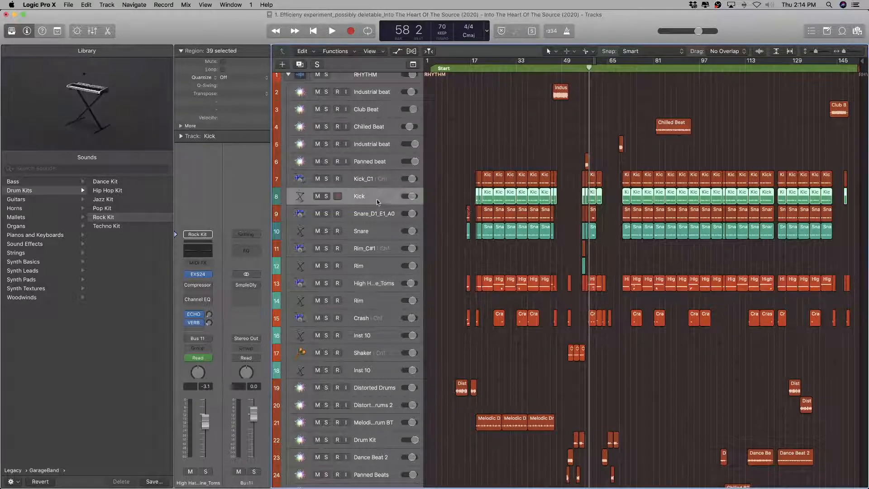
{"action": "key", "text": "super+Right"}
{"action": "key", "text": "super+Right"}
{"action": "key", "text": "super+Right"}
{"action": "key", "text": "super+Right"}
{"action": "key", "text": "super+Right"}
{"action": "key", "text": "super+Right"}
{"action": "key", "text": "super+Right"}
{"action": "key", "text": "super+Right"}
{"action": "key", "text": "super+Right"}
{"action": "key", "text": "super+Right"}
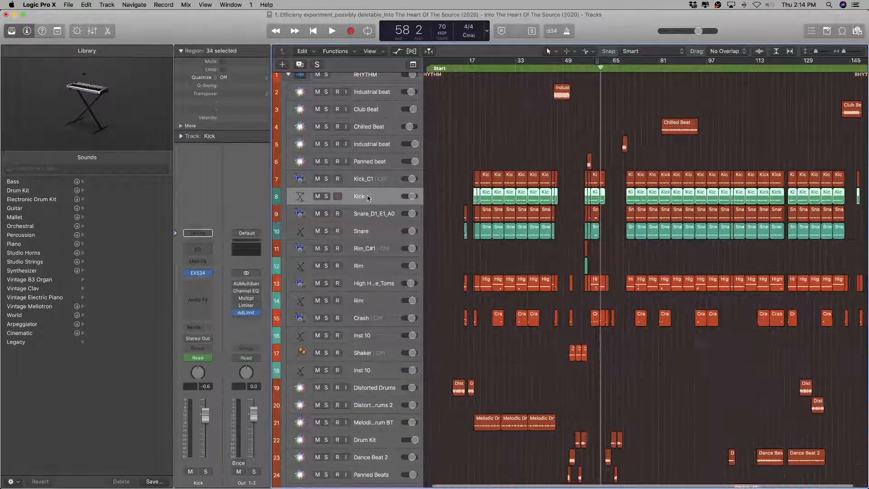
{"action": "scroll", "coordinate": [433, 198], "scroll_direction": "left", "scroll_amount": 2}
{"action": "left_click", "coordinate": [384, 184]}
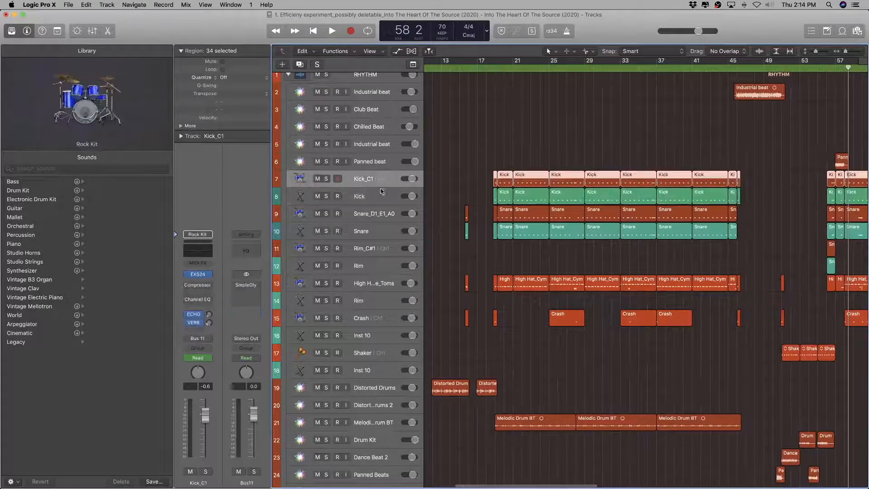
{"action": "left_click", "coordinate": [381, 199]}
Step: Inspect the sampler instrument choices in the Kick_C1 track's EXS24, then close the plug-in window
{"action": "left_click", "coordinate": [374, 178]}
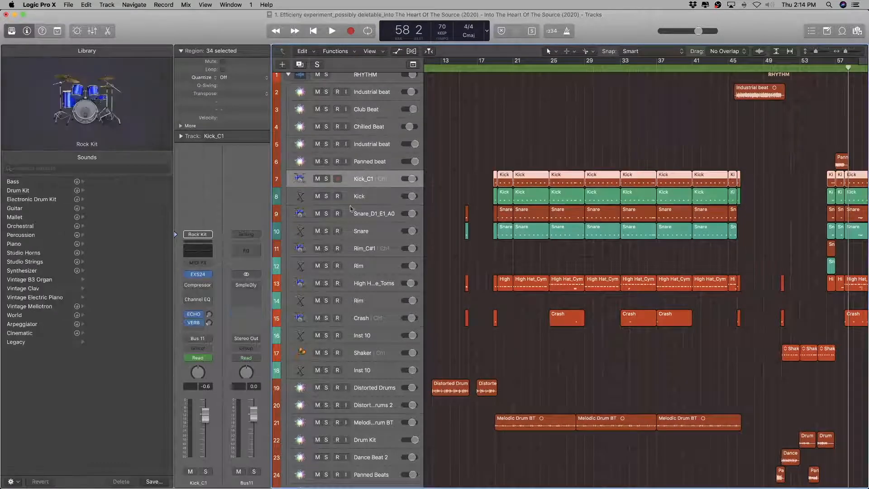
{"action": "left_click", "coordinate": [198, 273]}
{"action": "left_click", "coordinate": [225, 65]}
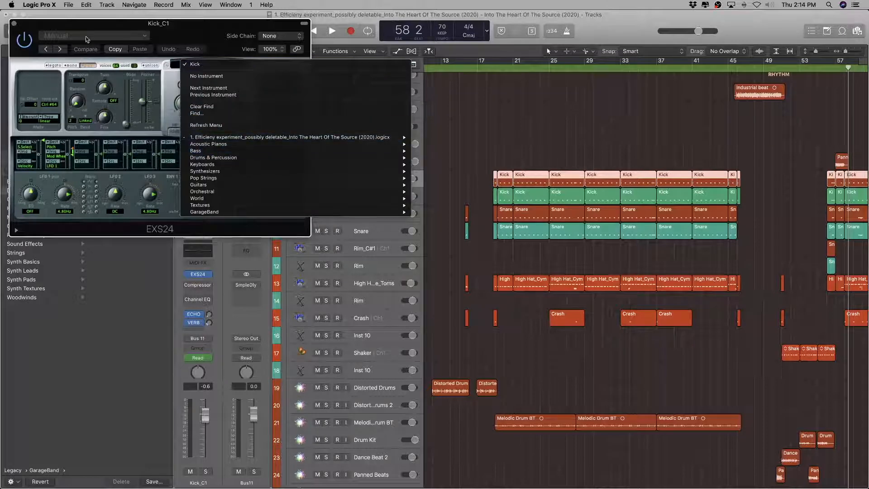
{"action": "left_click", "coordinate": [14, 24]}
{"action": "left_click", "coordinate": [14, 24]}
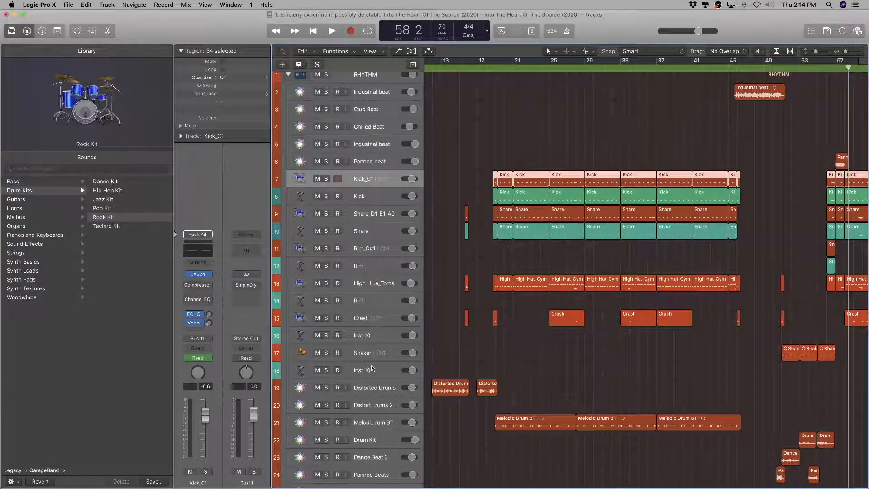
Step: Browse the project and Drums & Percussion sampler instruments in the Crash track's EXS24, then close it without loading one
{"action": "left_click", "coordinate": [364, 323]}
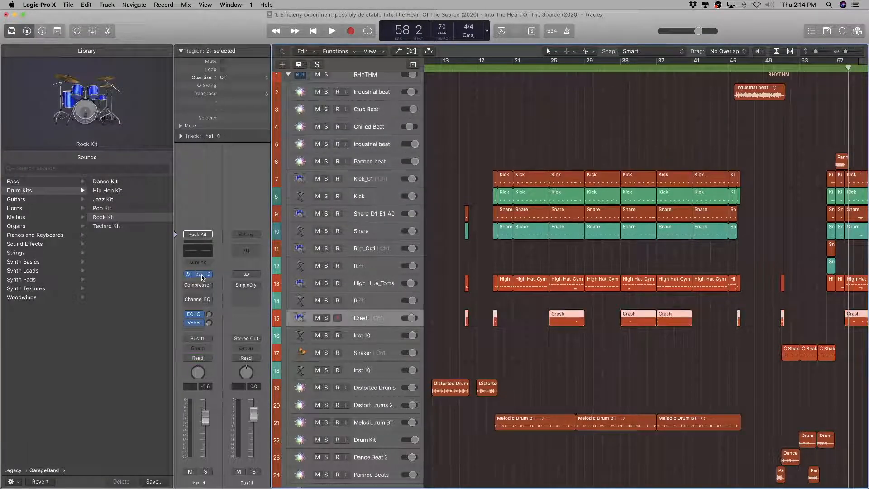
{"action": "left_click", "coordinate": [198, 274]}
{"action": "left_click", "coordinate": [223, 68]}
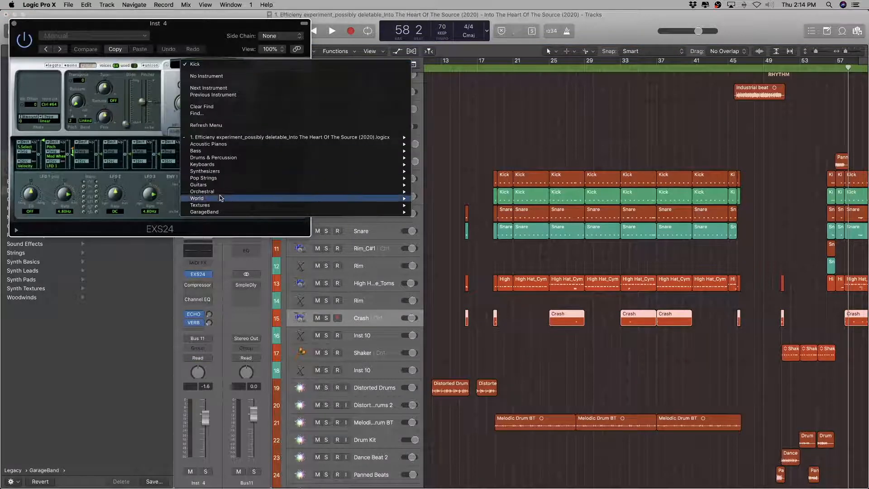
{"action": "mouse_move", "coordinate": [381, 138]}
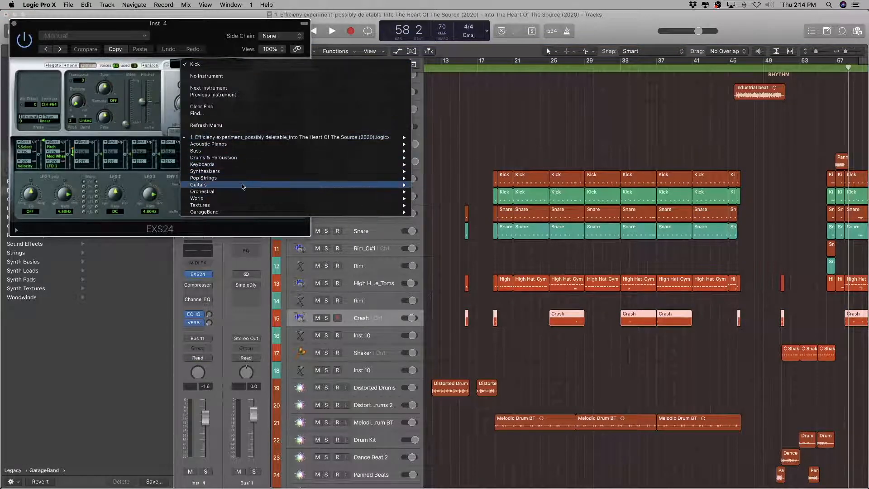
{"action": "mouse_move", "coordinate": [237, 158]}
{"action": "mouse_move", "coordinate": [445, 157]}
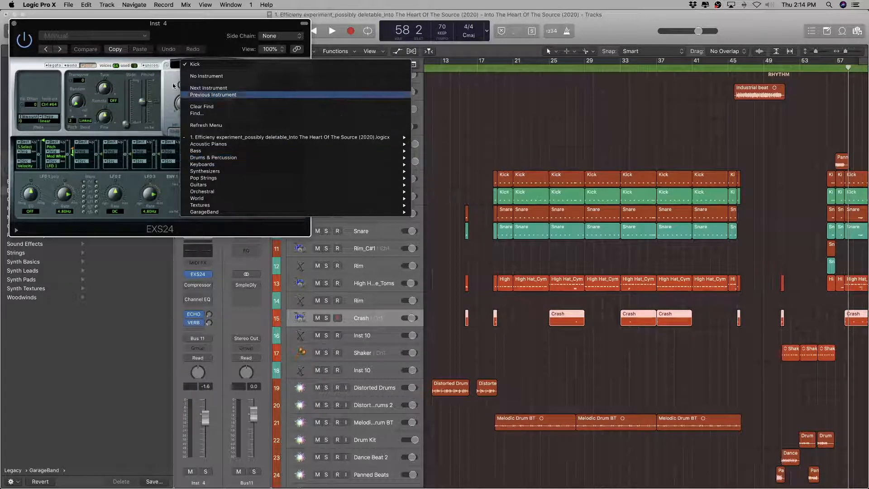
{"action": "left_click", "coordinate": [118, 35]}
{"action": "left_click", "coordinate": [14, 24]}
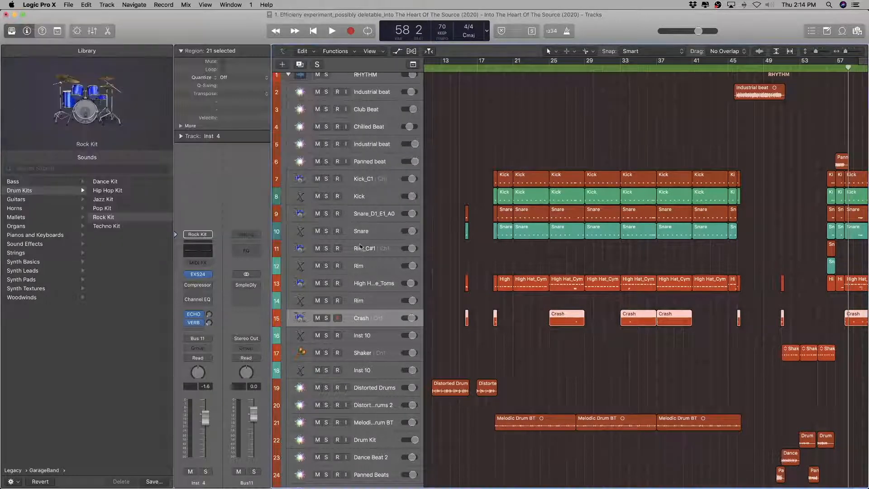
Step: Examine the Kick instrument's zones in the Kick track's EXS24 instrument editor, then close the editor and sampler
{"action": "left_click", "coordinate": [355, 197]}
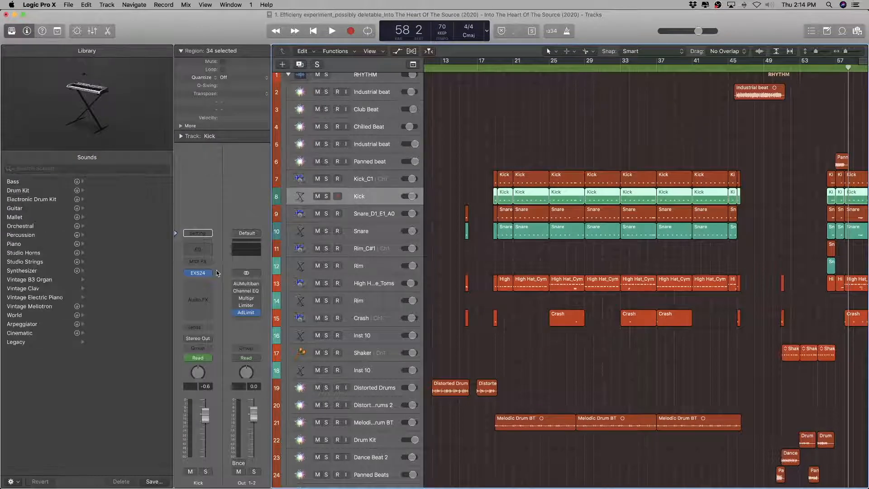
{"action": "left_click", "coordinate": [200, 273]}
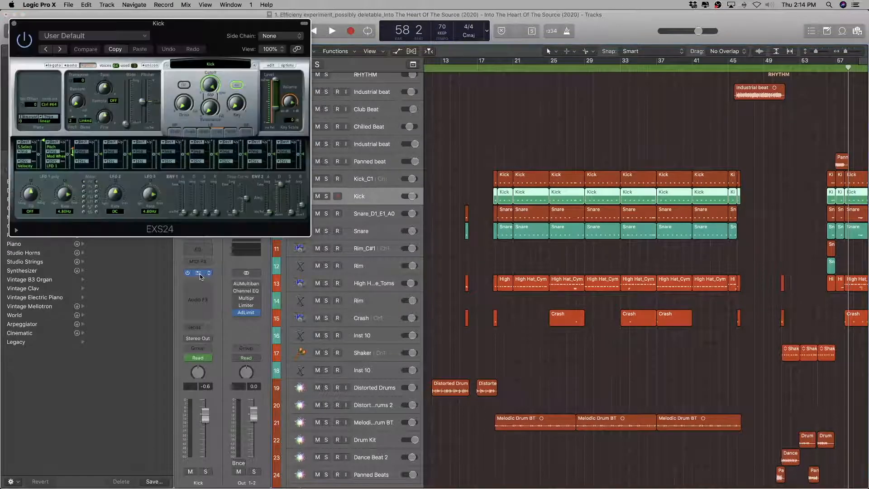
{"action": "left_click", "coordinate": [270, 66]}
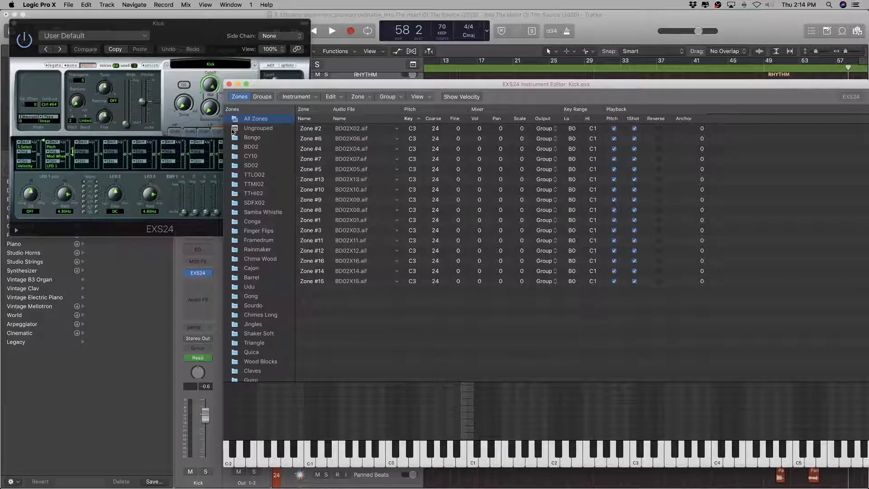
{"action": "left_click", "coordinate": [229, 84]}
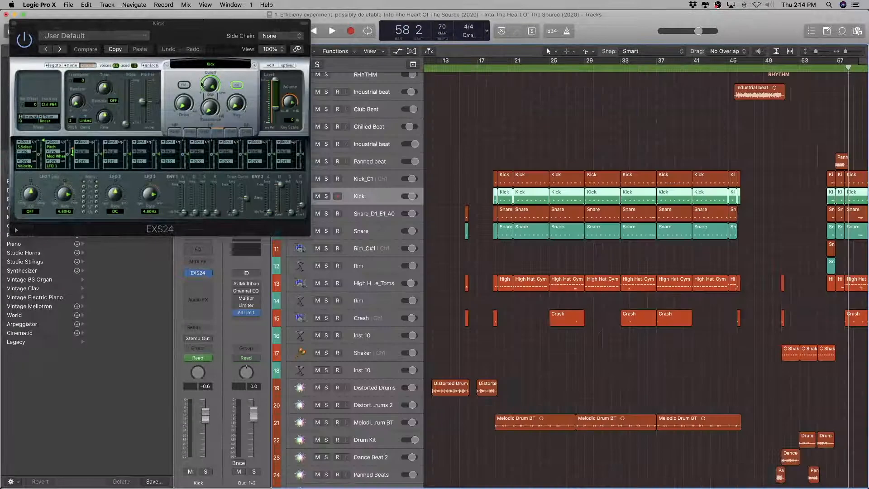
{"action": "left_click", "coordinate": [15, 25]}
Step: Solo the Crash track's regions and audition the first two, starting playback near bars 15 and 18
{"action": "left_click", "coordinate": [362, 318]}
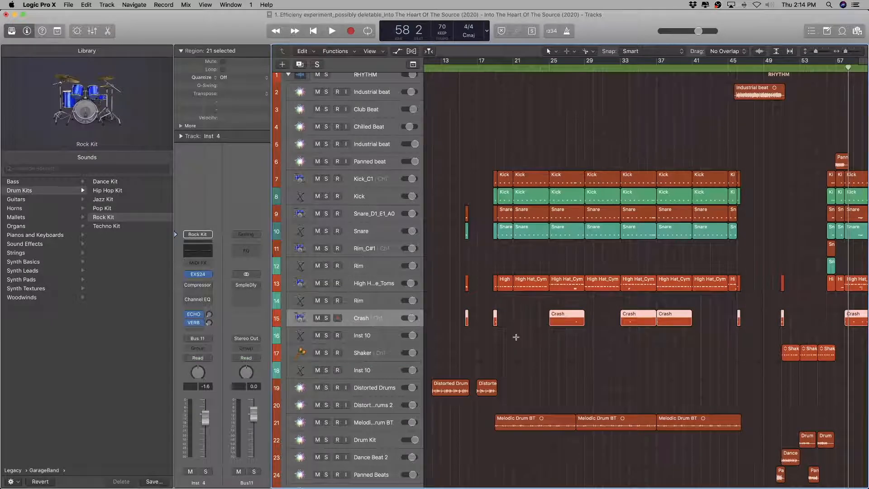
{"action": "key", "text": "super+Down"}
{"action": "key", "text": "super+Down"}
{"action": "key", "text": "super+Down"}
{"action": "key", "text": "super+Down"}
{"action": "key", "text": "super+Down"}
{"action": "key", "text": "super+Right"}
{"action": "key", "text": "super+Right"}
{"action": "key", "text": "super+Right"}
{"action": "key", "text": "super+Right"}
{"action": "key", "text": "super+Right"}
{"action": "key", "text": "super+Right"}
{"action": "key", "text": "super+Right"}
{"action": "key", "text": "super+Right"}
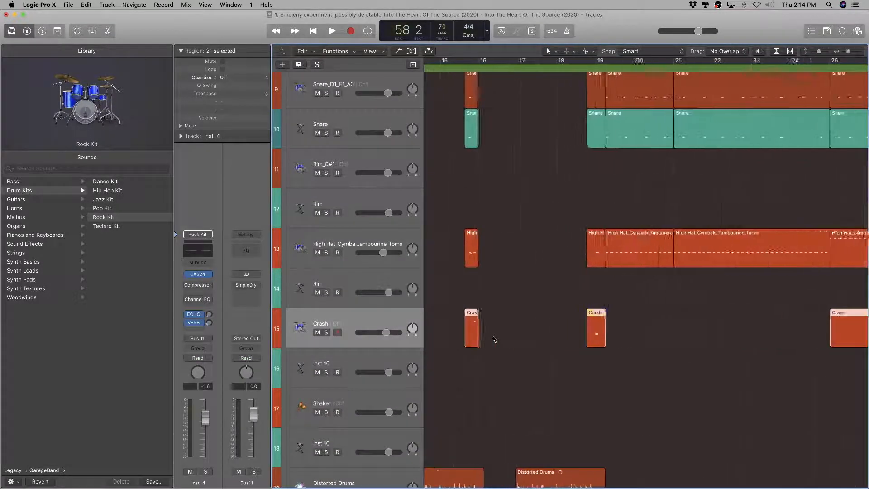
{"action": "key", "text": "ctrl+s"}
{"action": "double_click", "coordinate": [468, 68]}
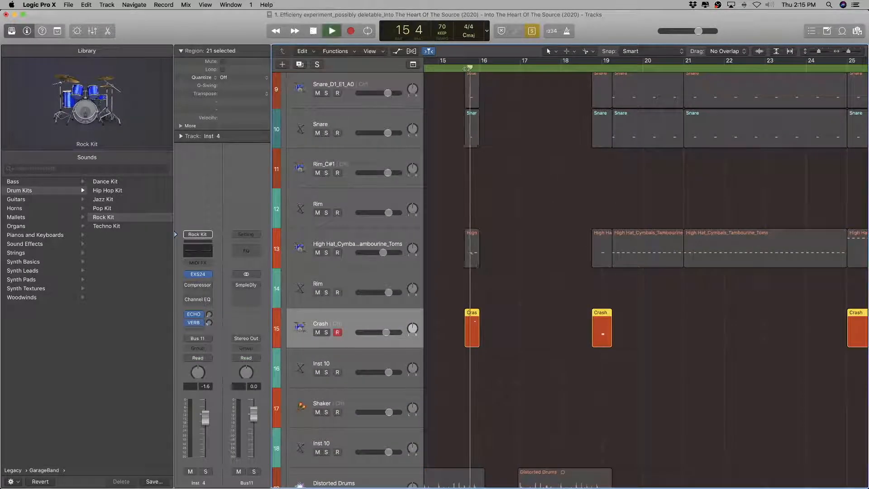
{"action": "left_click", "coordinate": [591, 68]}
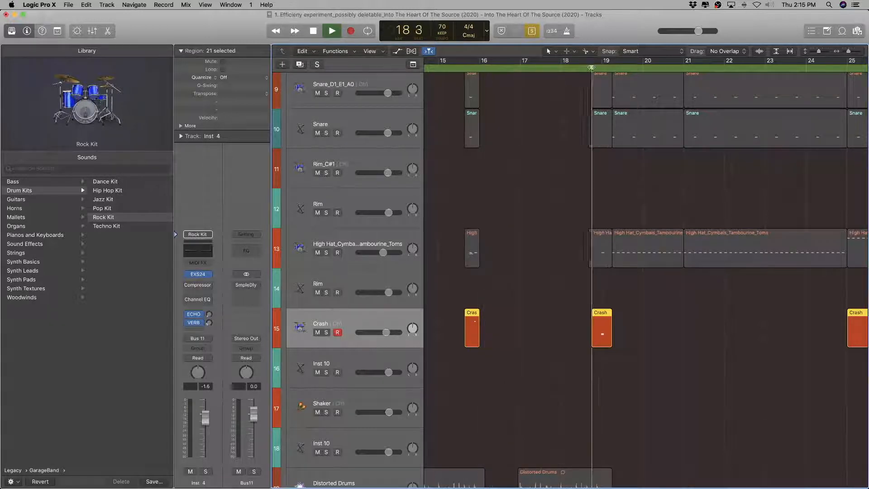
{"action": "key", "text": "space"}
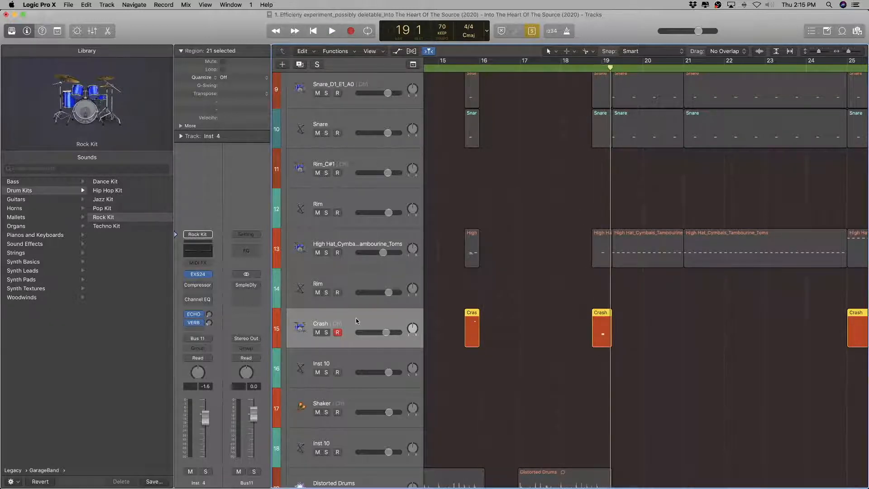
Step: Check the zones in the Crash track's EXS24 instrument editor during playback, then stop playback and close the editor
{"action": "left_click", "coordinate": [198, 273]}
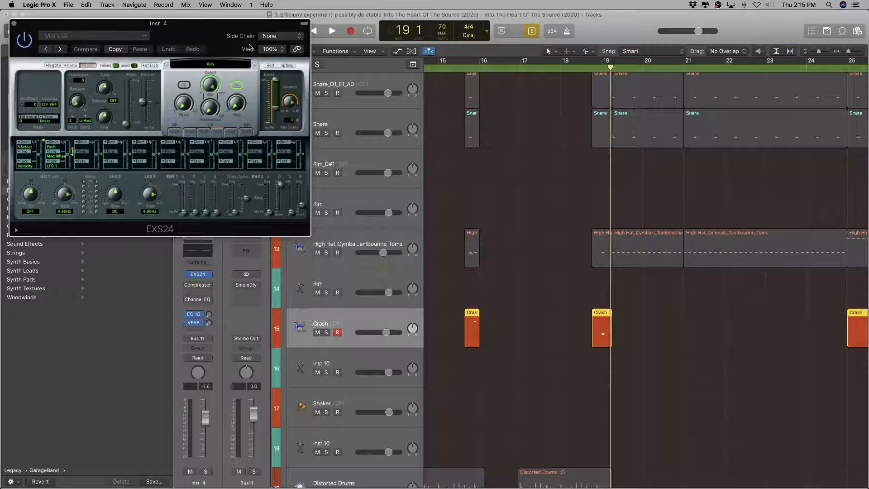
{"action": "left_click", "coordinate": [271, 66]}
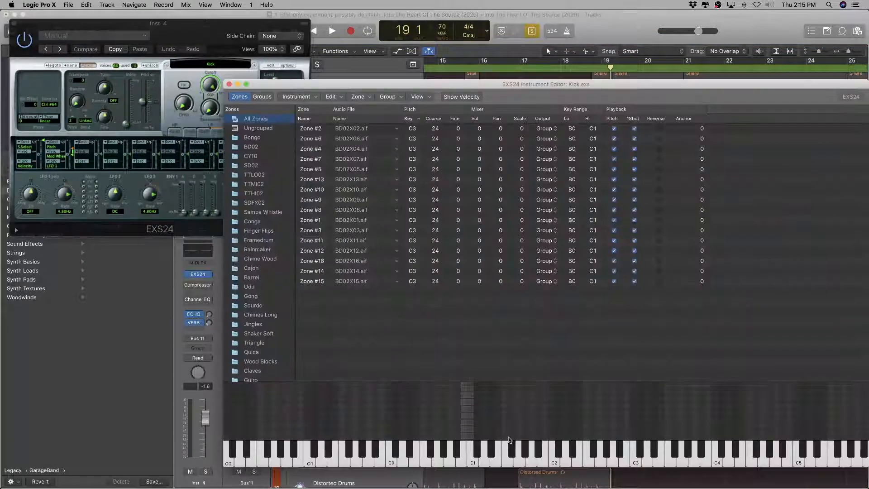
{"action": "key", "text": "space"}
{"action": "left_click_drag", "start_coordinate": [484, 88], "coordinate": [549, 265]}
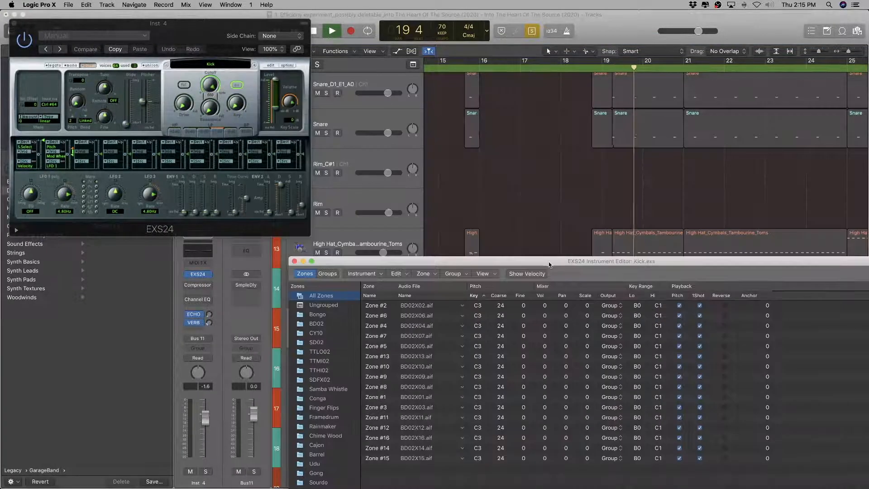
{"action": "key", "text": "space"}
{"action": "left_click", "coordinate": [294, 261]}
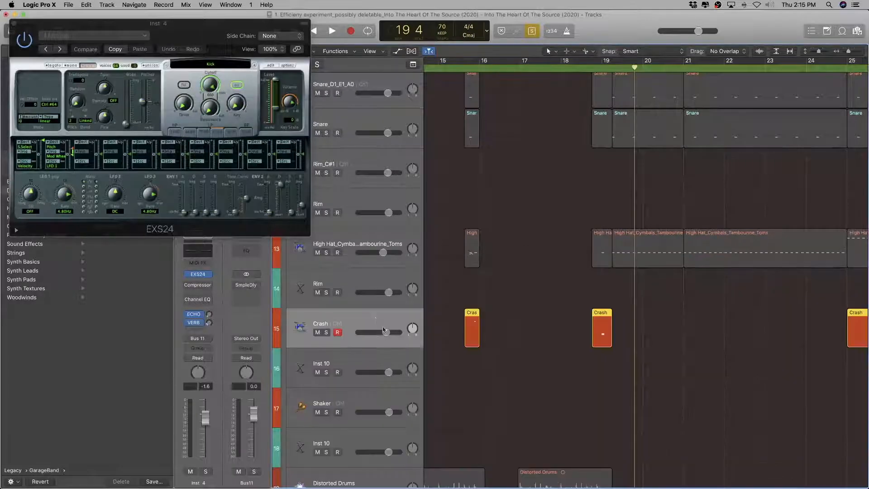
Step: Open the first Crash region in the Piano Roll and audition its note's key and a lower key
{"action": "left_click", "coordinate": [471, 319]}
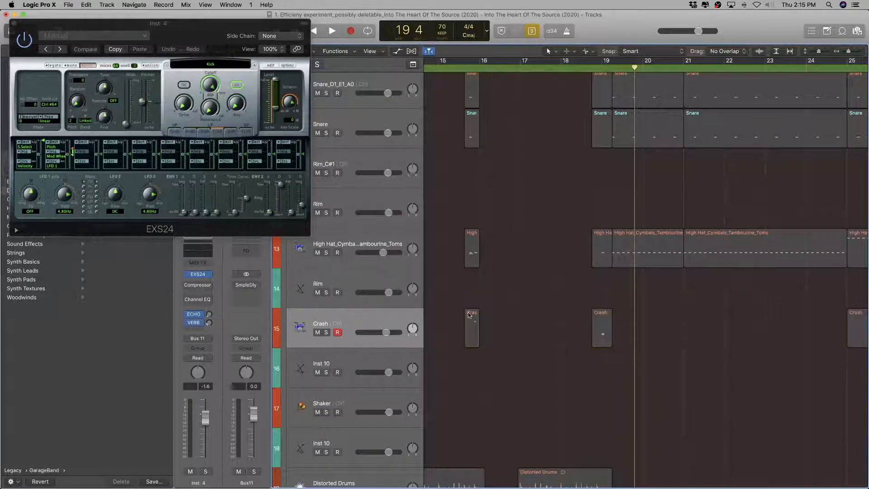
{"action": "double_click", "coordinate": [471, 319]}
{"action": "scroll", "coordinate": [421, 418], "scroll_direction": "up", "scroll_amount": 1}
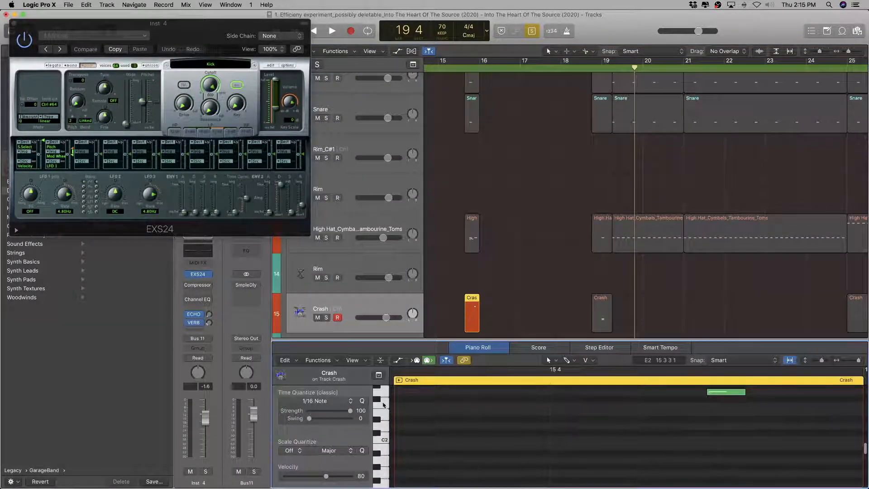
{"action": "left_click", "coordinate": [382, 392]}
{"action": "scroll", "coordinate": [388, 409], "scroll_direction": "up", "scroll_amount": 3}
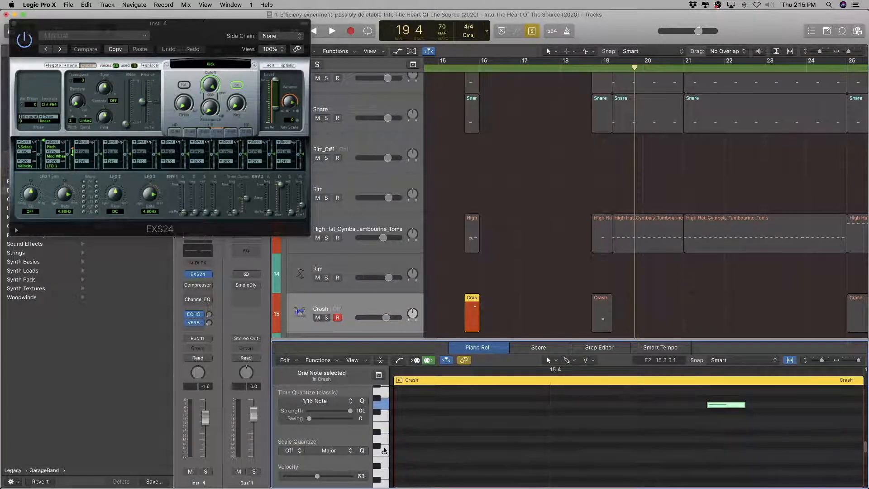
{"action": "left_click", "coordinate": [384, 451]}
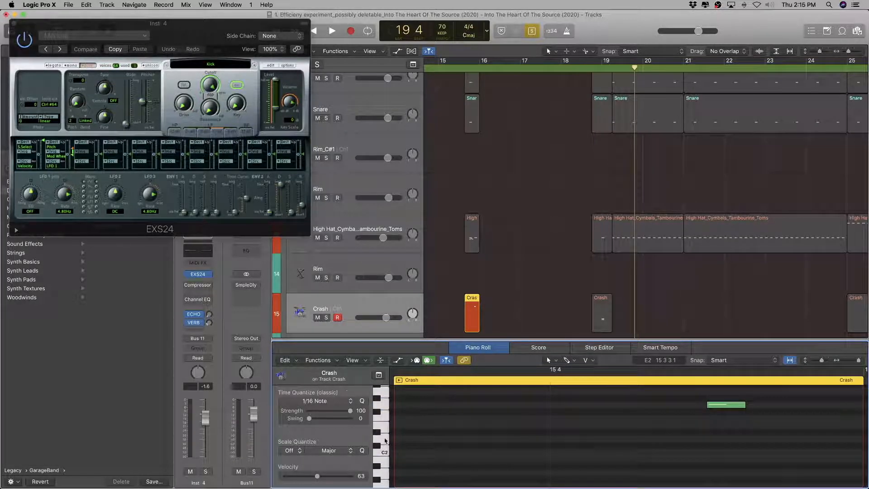
{"action": "left_click", "coordinate": [386, 405]}
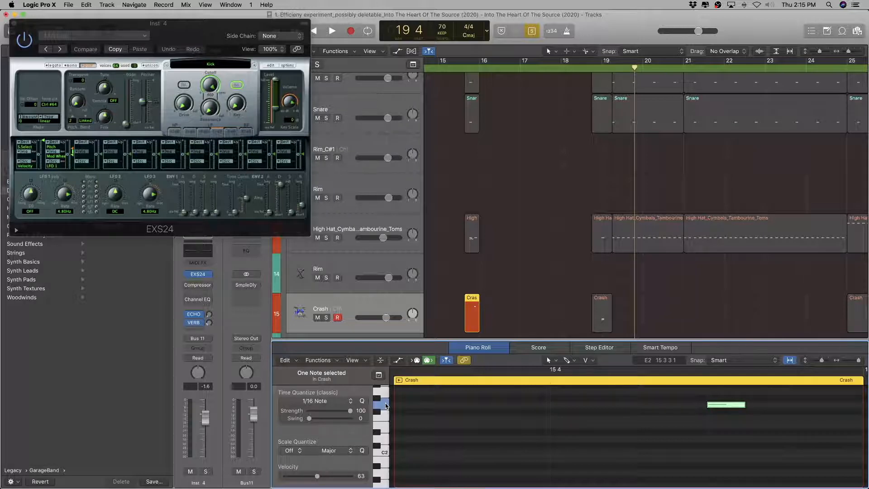
Step: Load the Rock Kit sampler instrument from Drums & Percussion into the EXS24 of the Inst 10 track below Crash
{"action": "scroll", "coordinate": [374, 303], "scroll_direction": "down", "scroll_amount": 3}
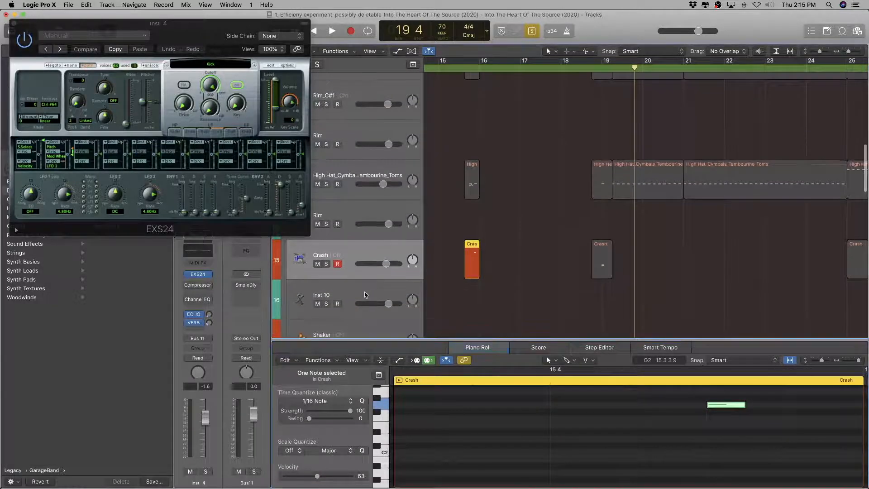
{"action": "left_click", "coordinate": [375, 301]}
{"action": "left_click", "coordinate": [197, 260]}
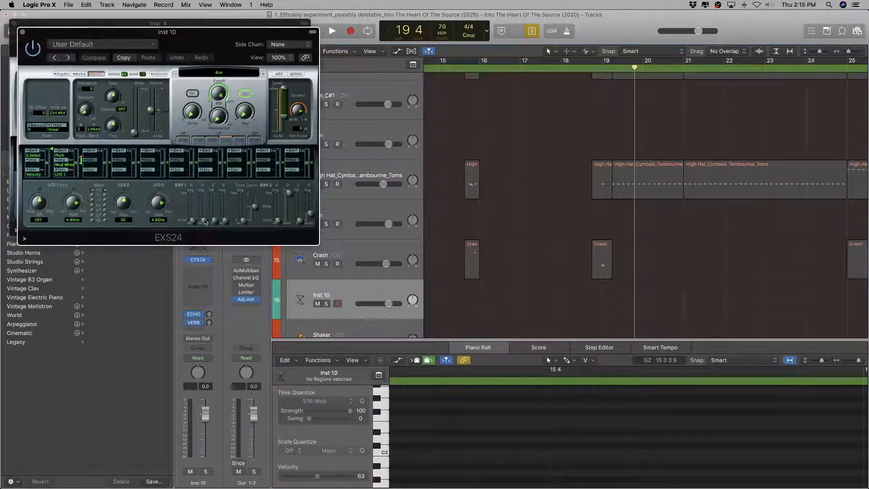
{"action": "left_click", "coordinate": [222, 74]}
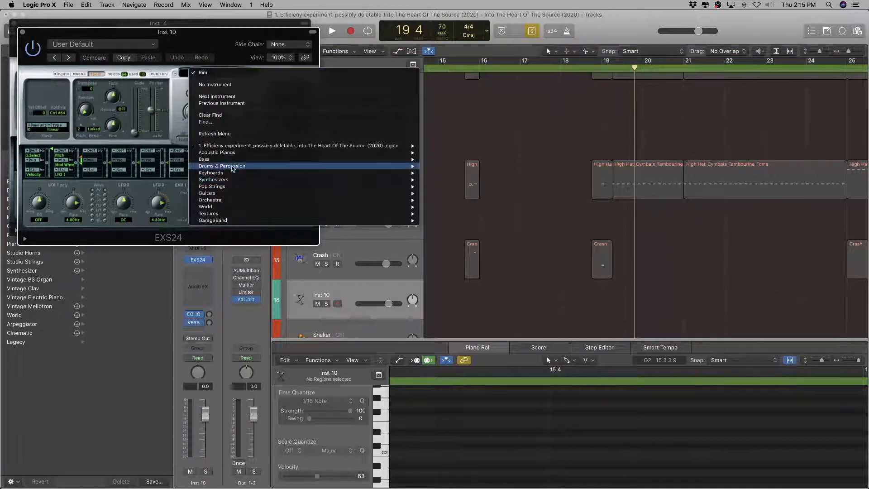
{"action": "mouse_move", "coordinate": [280, 166]}
{"action": "mouse_move", "coordinate": [452, 166]}
{"action": "left_click", "coordinate": [536, 213]}
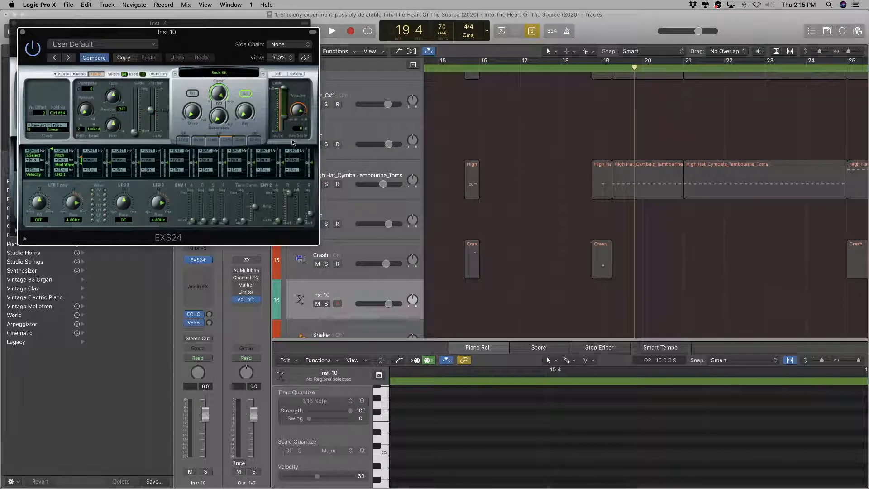
Step: Open the Rock Kit instrument in the EXS24 Instrument Editor and audition the G2 key to locate its zone
{"action": "left_click", "coordinate": [279, 74]}
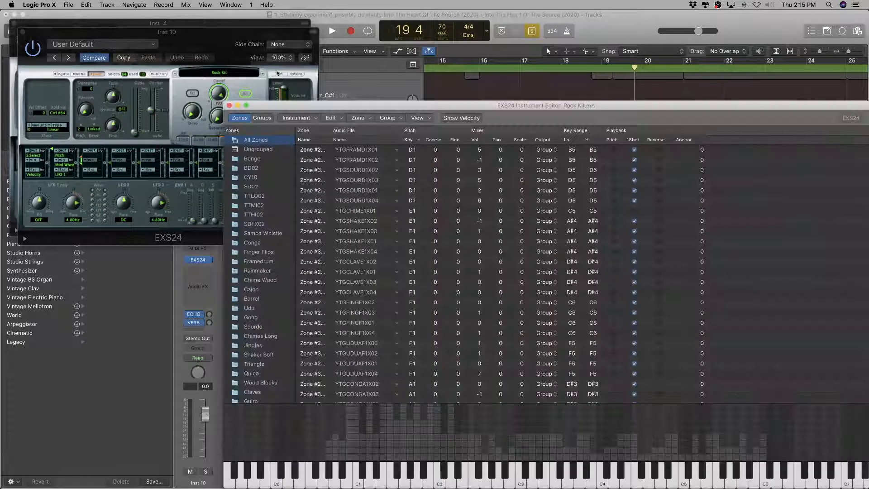
{"action": "left_click_drag", "start_coordinate": [327, 101], "coordinate": [260, 19]}
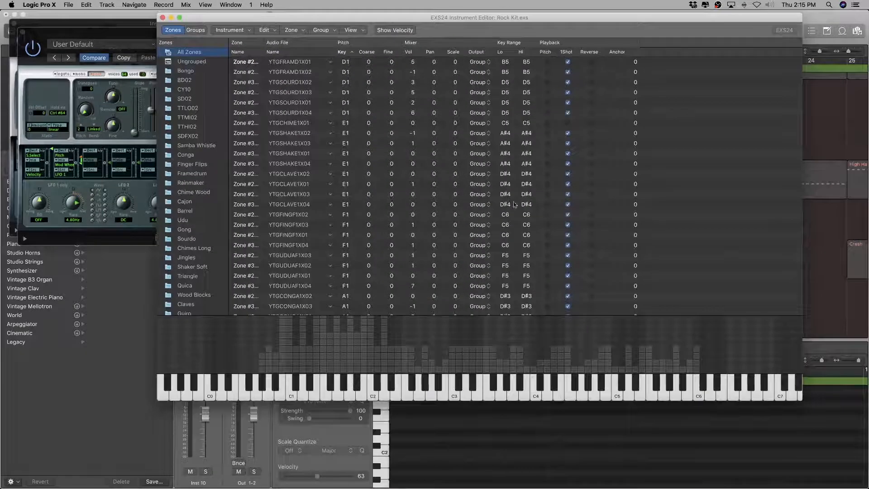
{"action": "scroll", "coordinate": [495, 183], "scroll_direction": "down", "scroll_amount": 5}
{"action": "scroll", "coordinate": [495, 183], "scroll_direction": "down", "scroll_amount": 4}
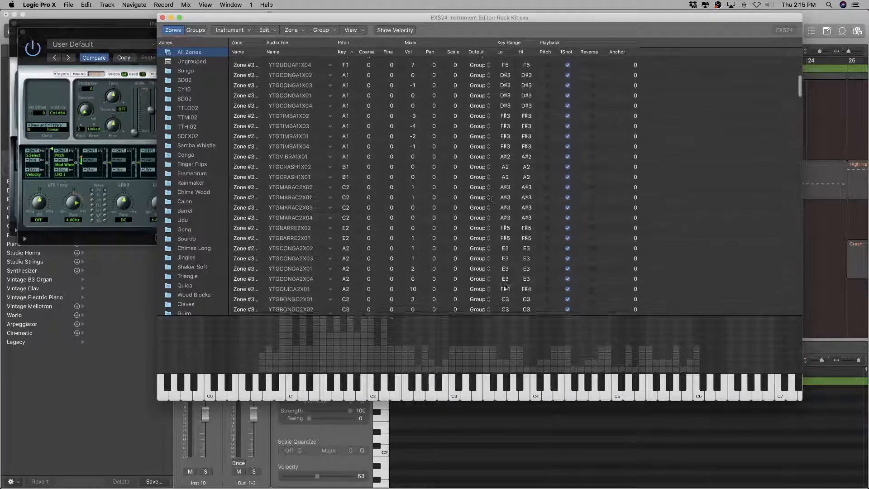
{"action": "left_click", "coordinate": [416, 398]}
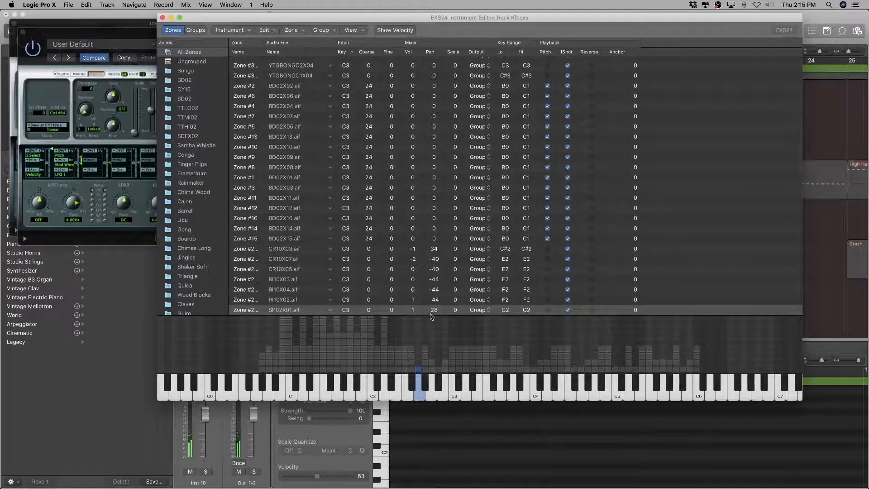
Step: Show the mixer and lower the Master fader to -18.0 dB
{"action": "left_click", "coordinate": [443, 444]}
{"action": "key", "text": "x"}
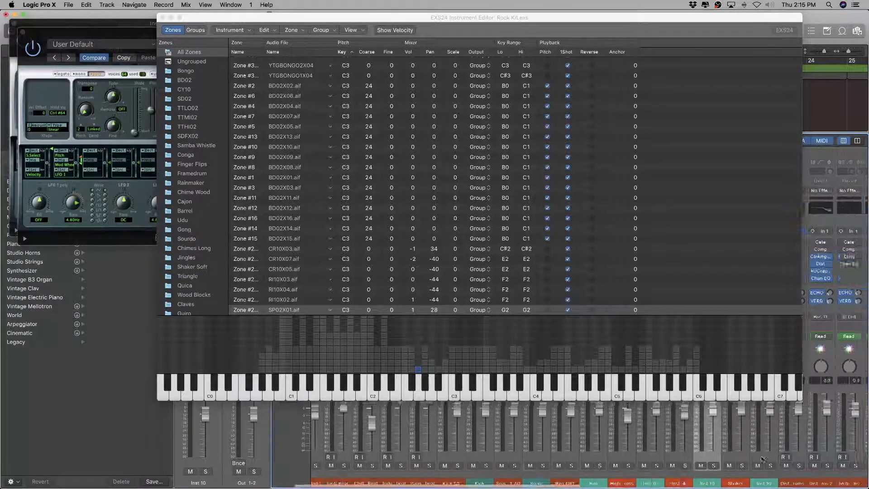
{"action": "scroll", "coordinate": [763, 459], "scroll_direction": "right", "scroll_amount": 15}
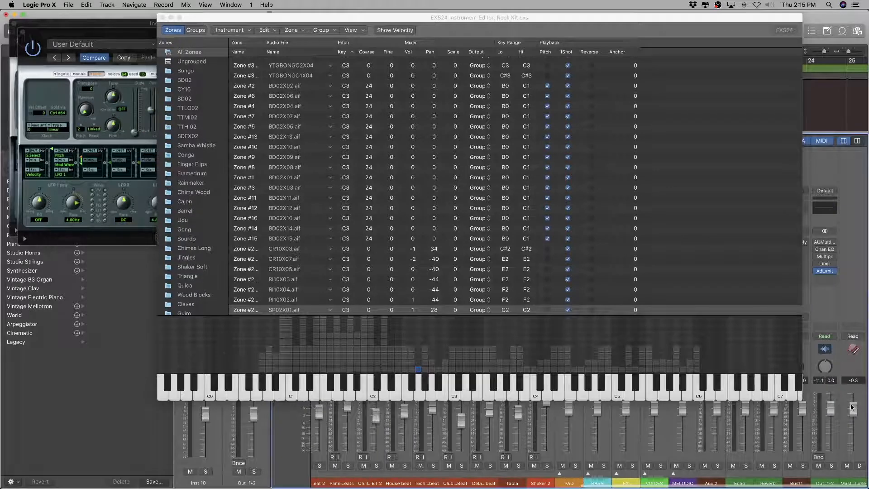
{"action": "left_click_drag", "start_coordinate": [851, 407], "coordinate": [853, 458]}
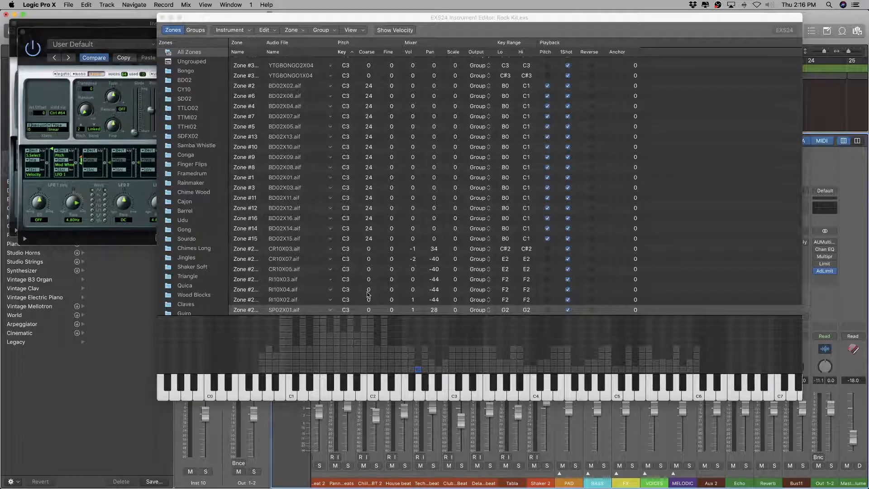
Step: Delete all Rock Kit zones listed above the SP02X01.aif zone on G2
{"action": "scroll", "coordinate": [368, 294], "scroll_direction": "down", "scroll_amount": 5}
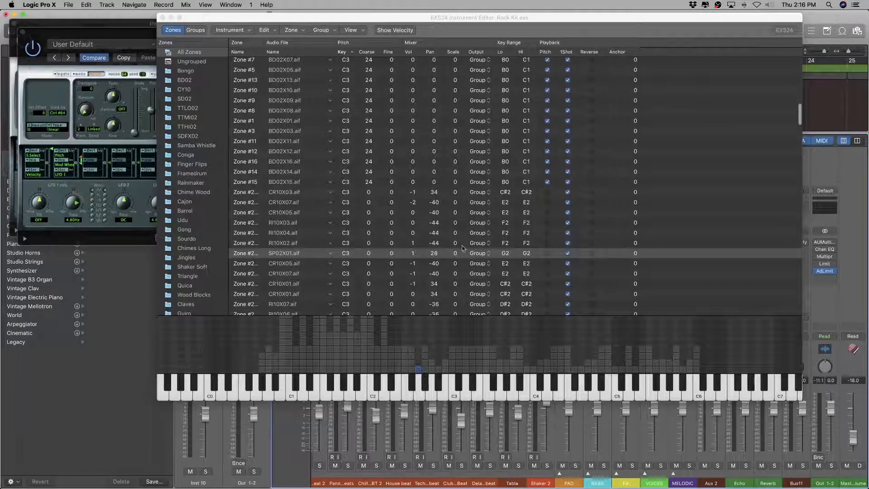
{"action": "left_click", "coordinate": [476, 243]}
{"action": "left_click", "coordinate": [568, 240]}
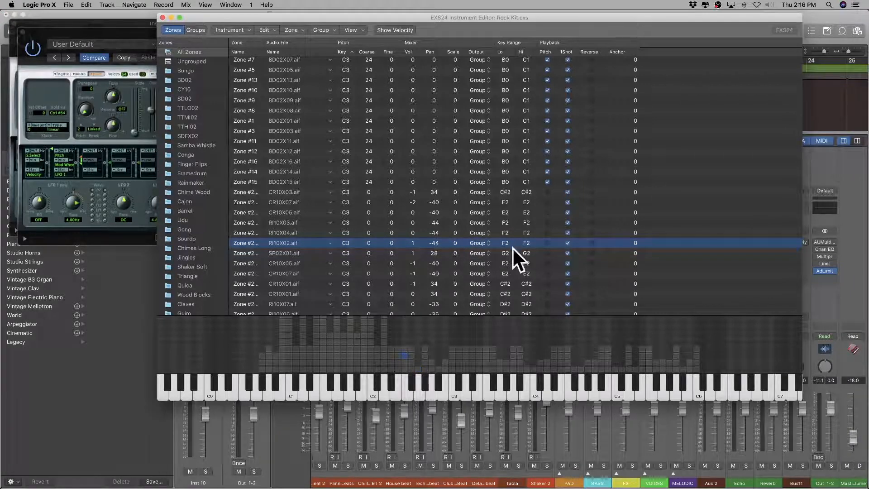
{"action": "scroll", "coordinate": [452, 245], "scroll_direction": "up", "scroll_amount": 15}
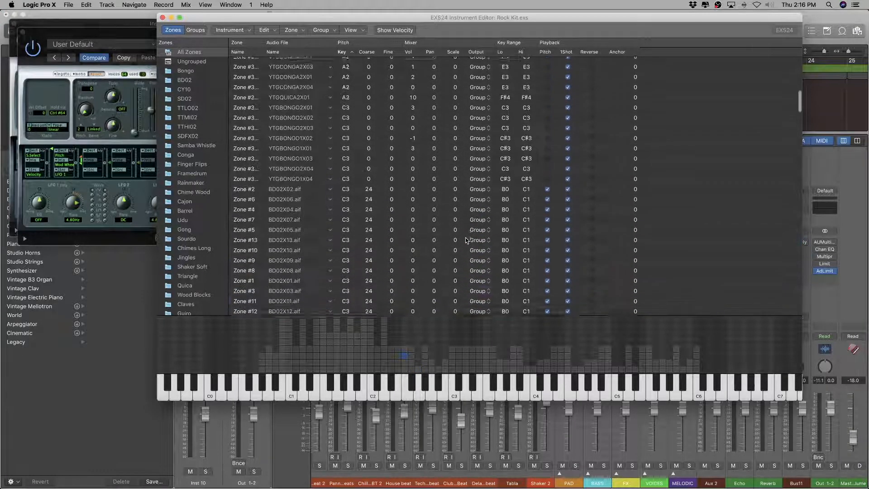
{"action": "scroll", "coordinate": [495, 234], "scroll_direction": "up", "scroll_amount": 4}
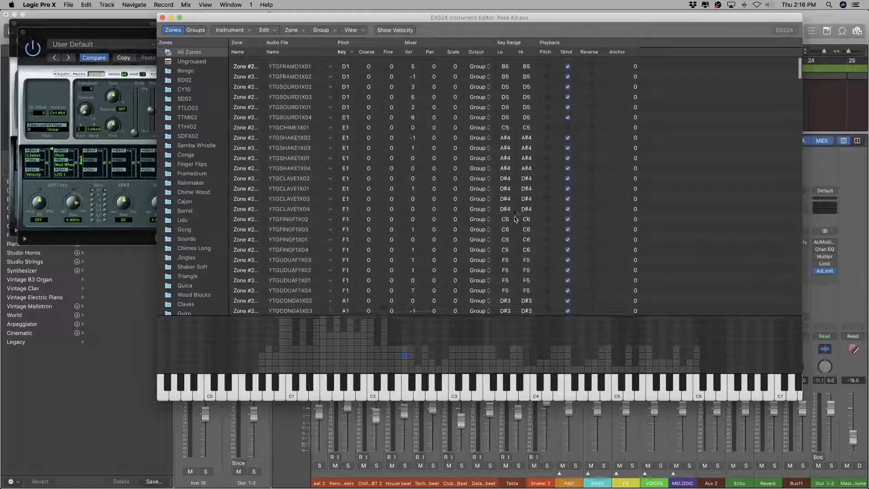
{"action": "key", "text": "super+a"}
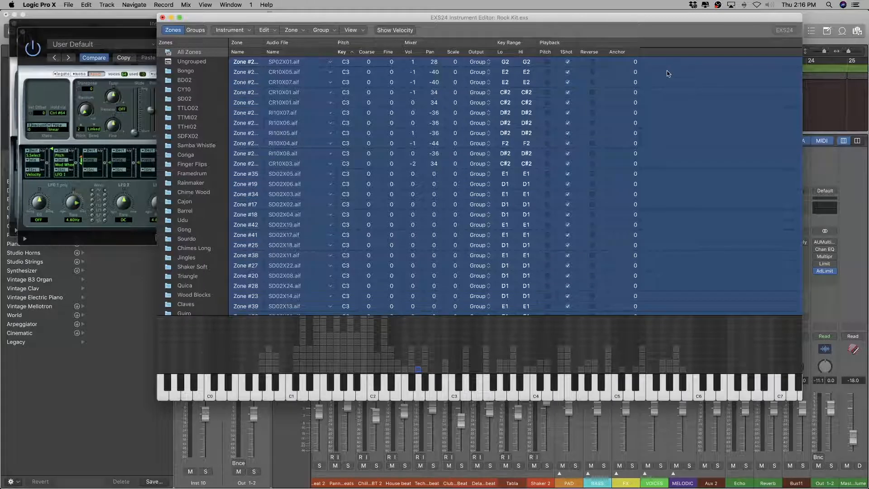
Step: Delete all zones listed below SP02X01.aif, from CR10X05.aif to the end of the list, leaving only the G2 zone
{"action": "left_click", "coordinate": [703, 184]}
{"action": "left_click", "coordinate": [651, 75]}
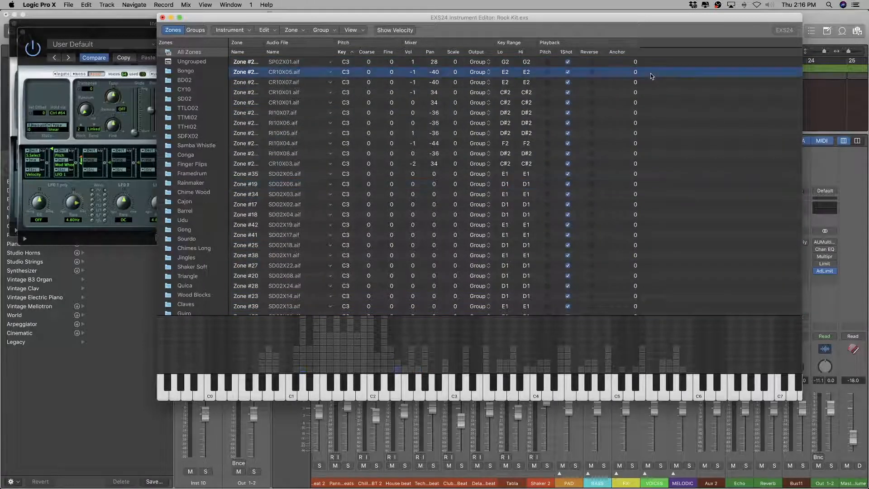
{"action": "scroll", "coordinate": [620, 165], "scroll_direction": "down", "scroll_amount": 10}
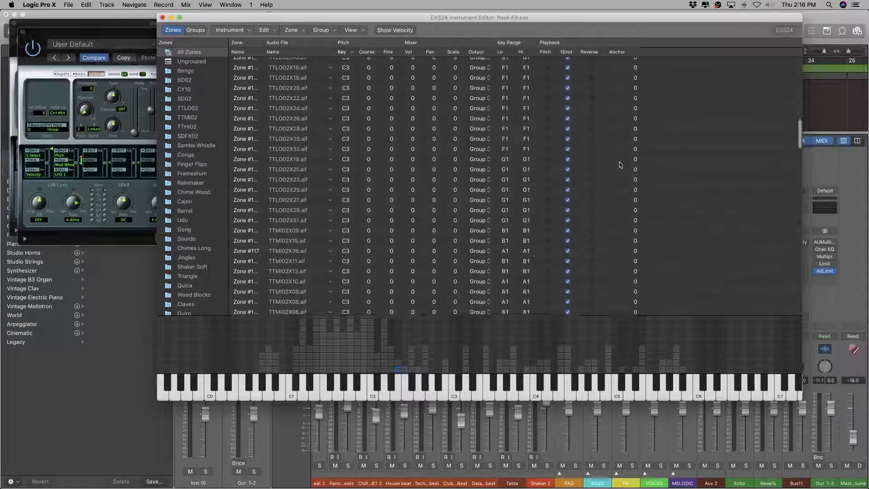
{"action": "scroll", "coordinate": [620, 164], "scroll_direction": "down", "scroll_amount": 10}
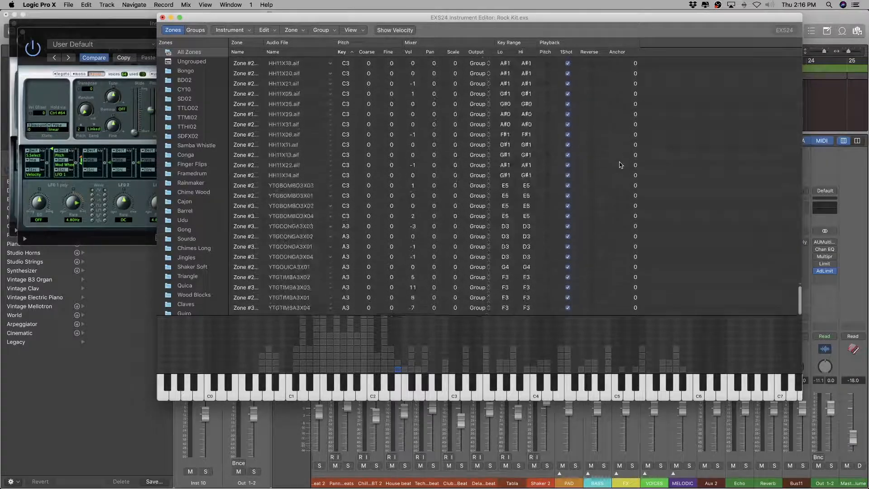
{"action": "key", "text": "super+a"}
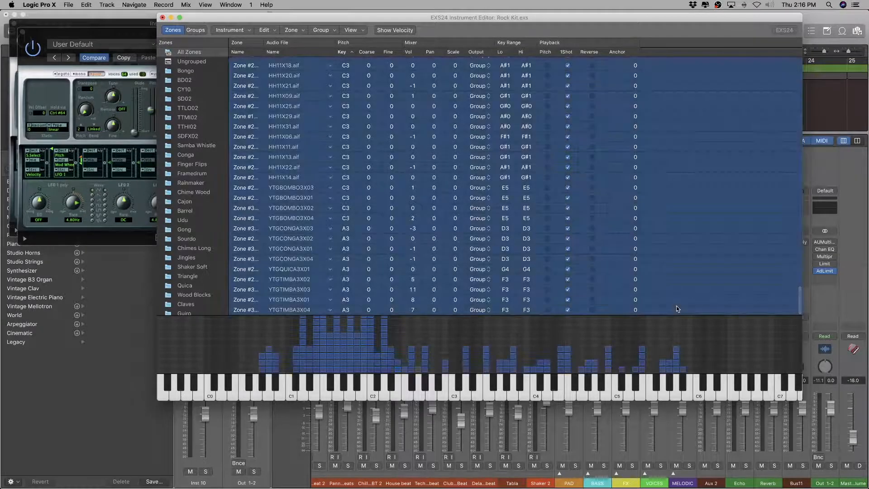
{"action": "key", "text": "Delete"}
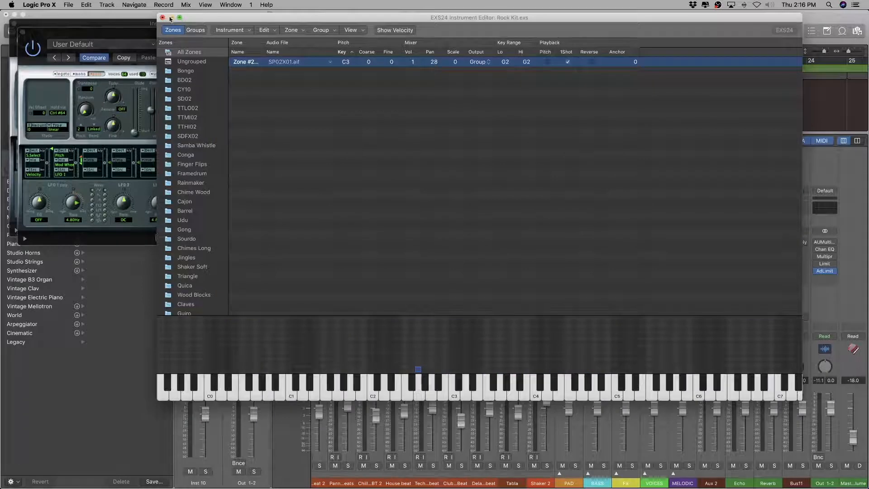
Step: Close the instrument editor, choose to save the changes, and name the new instrument file Crash.exs
{"action": "left_click", "coordinate": [162, 18]}
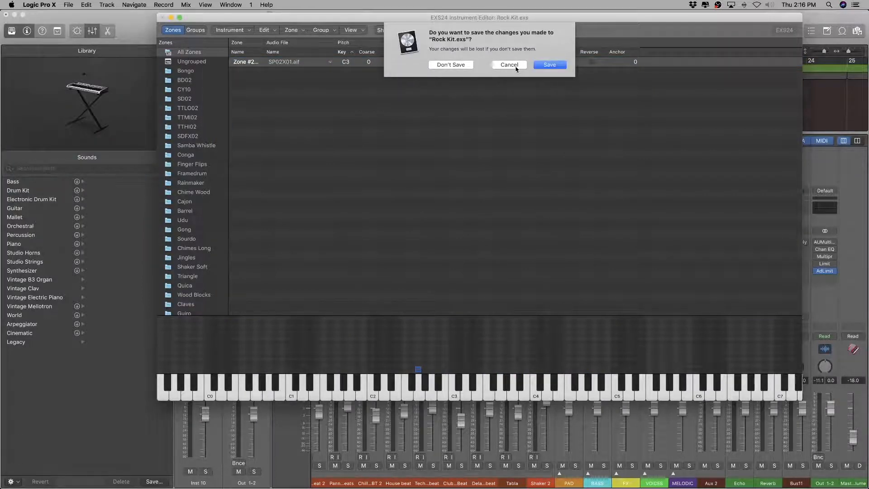
{"action": "left_click", "coordinate": [551, 66]}
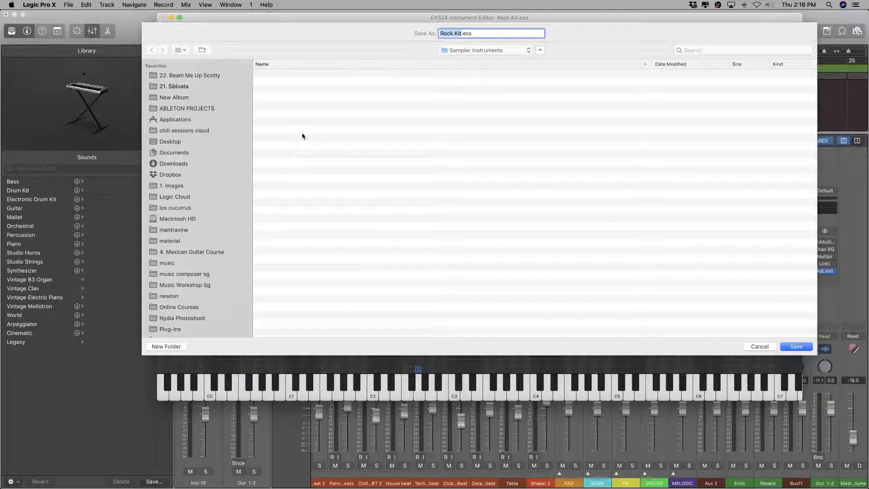
{"action": "type", "text": "Crash.exs"}
{"action": "key", "text": "BackSpace"}
{"action": "key", "text": "BackSpace"}
{"action": "type", "text": "sh"}
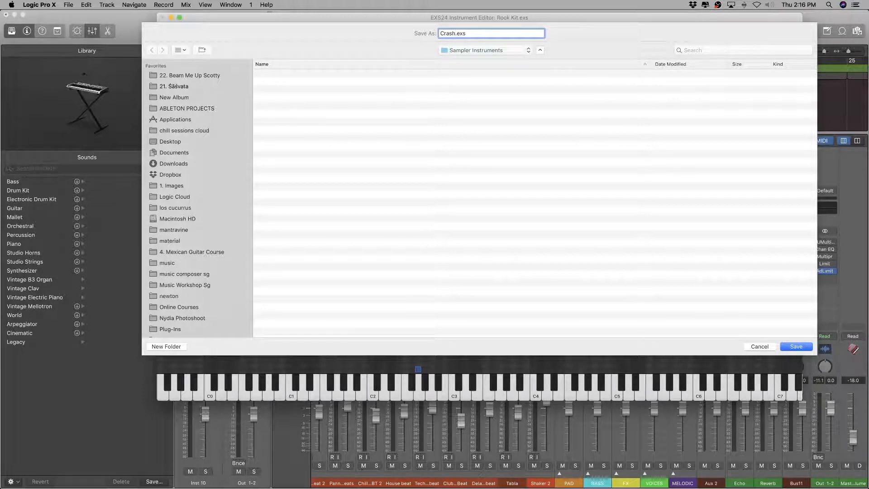
Step: Save Crash.exs in the Esx 24 folder on the Desktop and close the instrument editor
{"action": "left_click", "coordinate": [324, 181]}
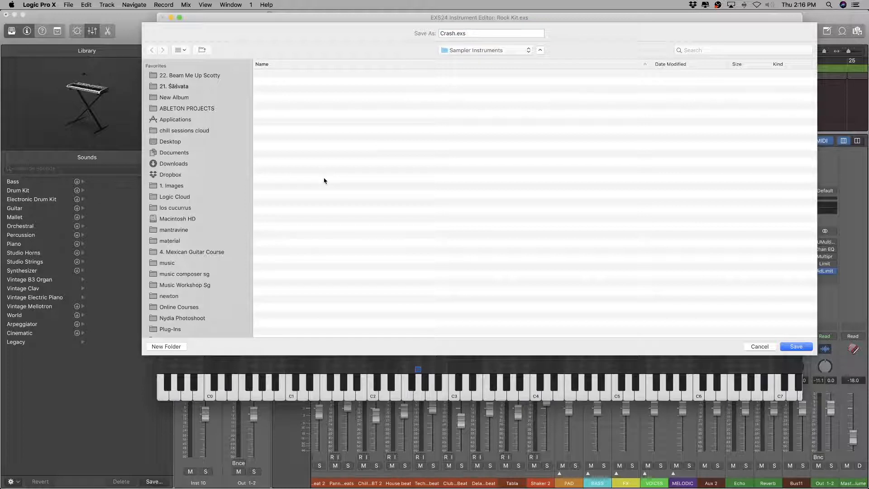
{"action": "key", "text": "super+Up"}
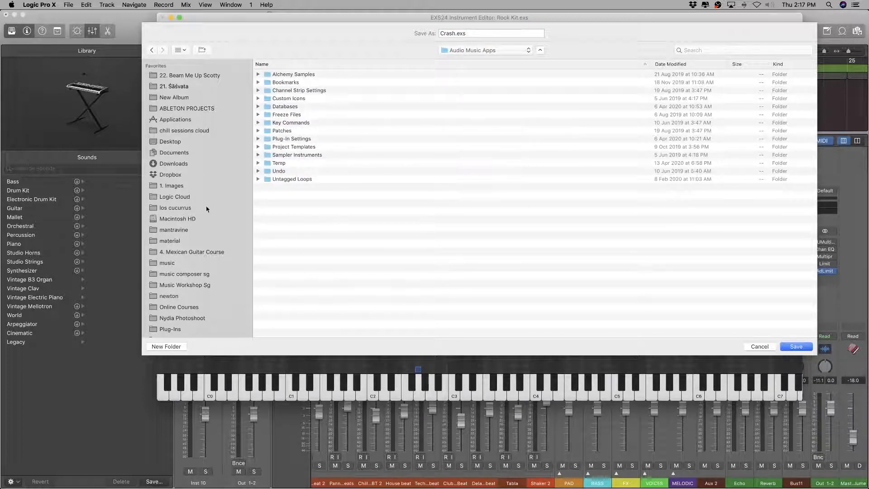
{"action": "left_click", "coordinate": [182, 143]}
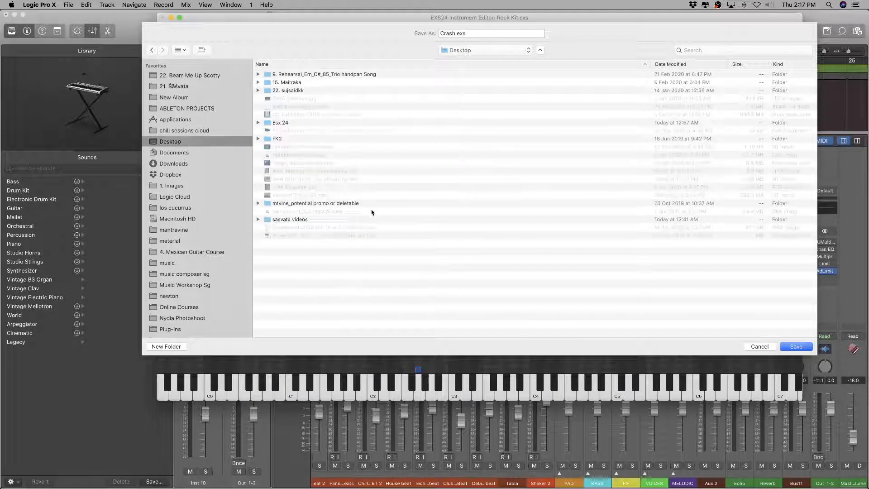
{"action": "double_click", "coordinate": [274, 123]}
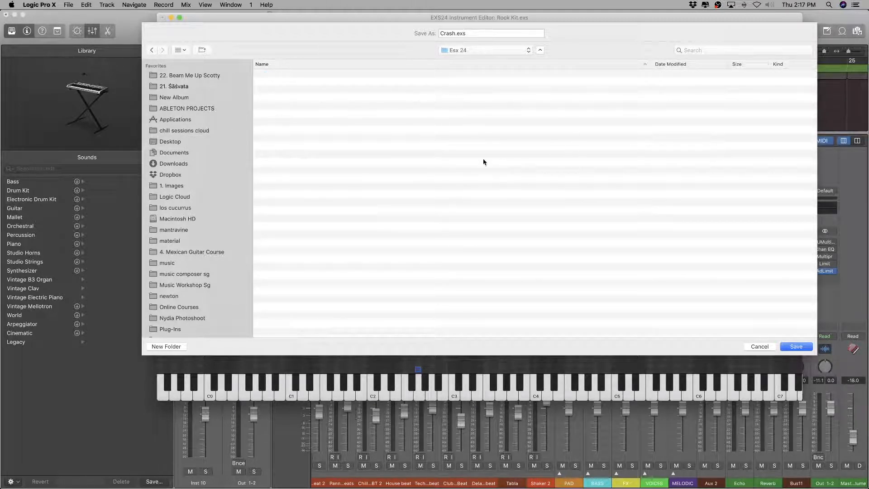
{"action": "key", "text": "Return"}
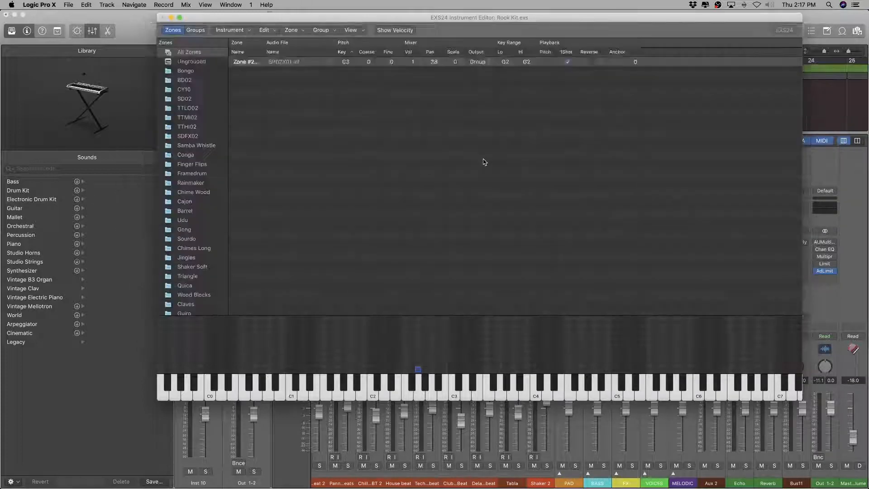
{"action": "key", "text": "super+w"}
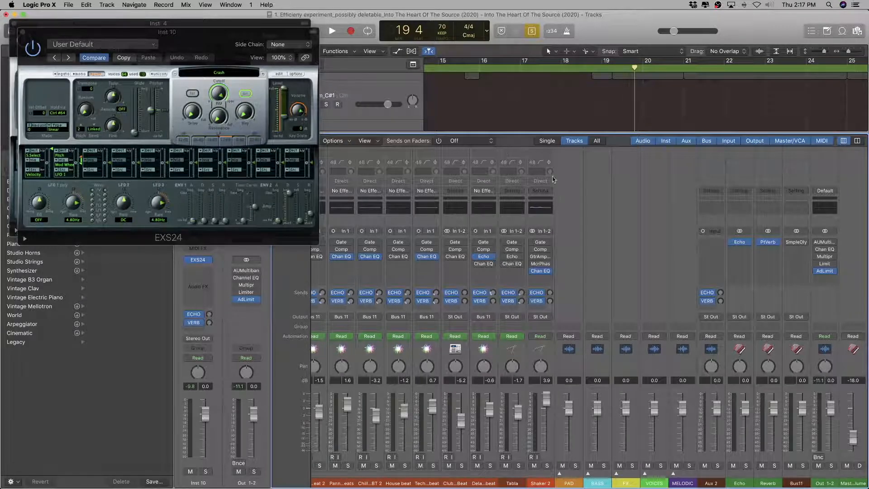
Step: Hide the mixer and copy all Crash track regions to the Inst 10 track directly below, including their automation data
{"action": "key", "text": "x"}
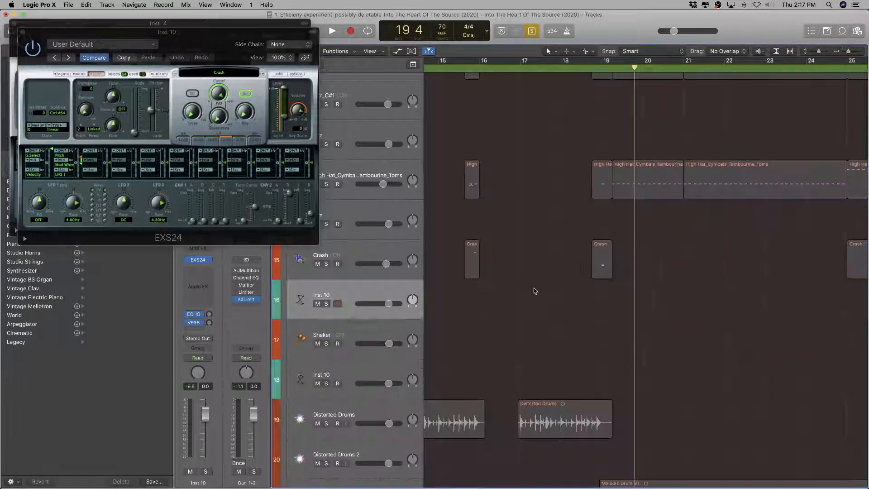
{"action": "left_click", "coordinate": [378, 251]}
{"action": "scroll", "coordinate": [521, 271], "scroll_direction": "left", "scroll_amount": 5}
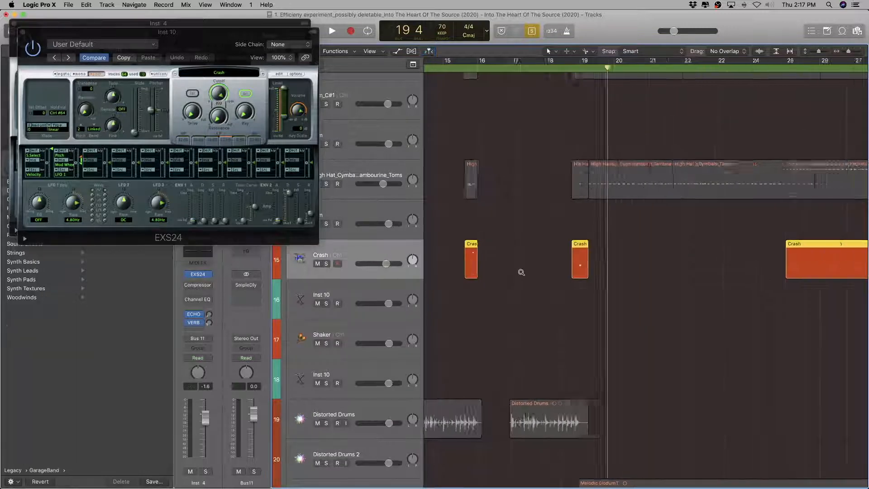
{"action": "scroll", "coordinate": [521, 272], "scroll_direction": "left", "scroll_amount": 1}
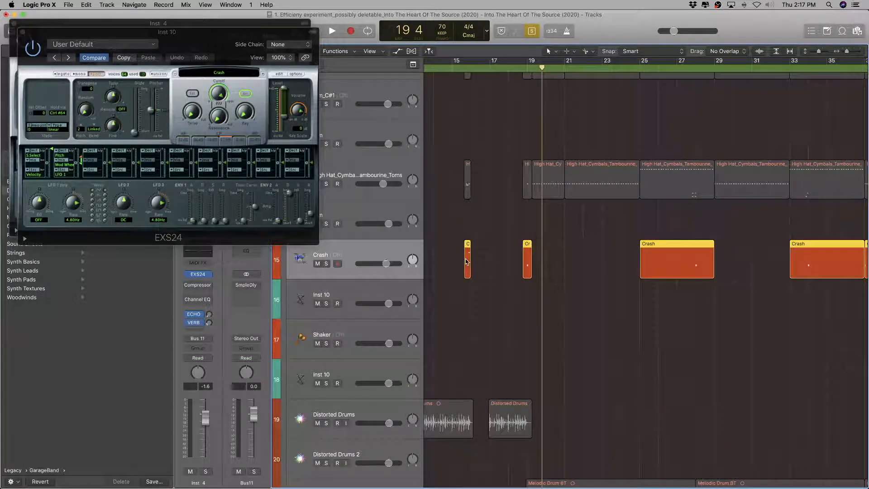
{"action": "left_click_drag", "start_coordinate": [464, 262], "coordinate": [466, 301]}
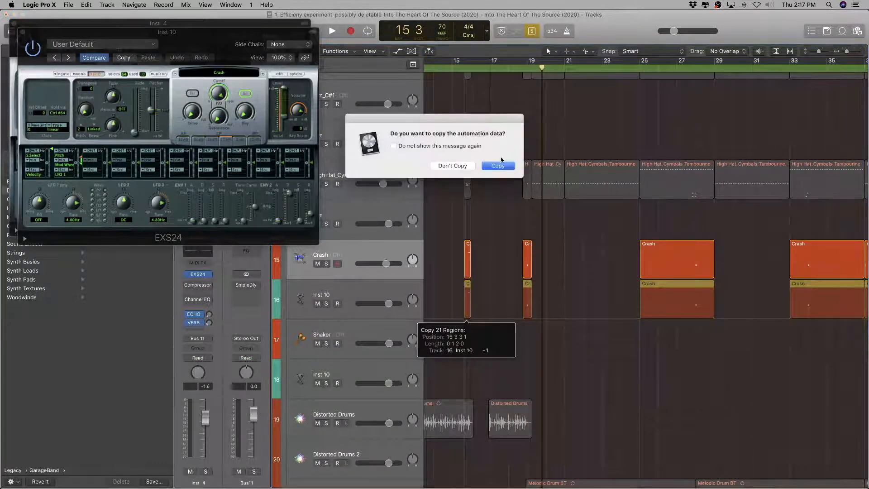
{"action": "left_click", "coordinate": [498, 165]}
Step: Mute the original Crash track and select the Inst 10 track holding the copied regions
{"action": "left_click", "coordinate": [320, 263]}
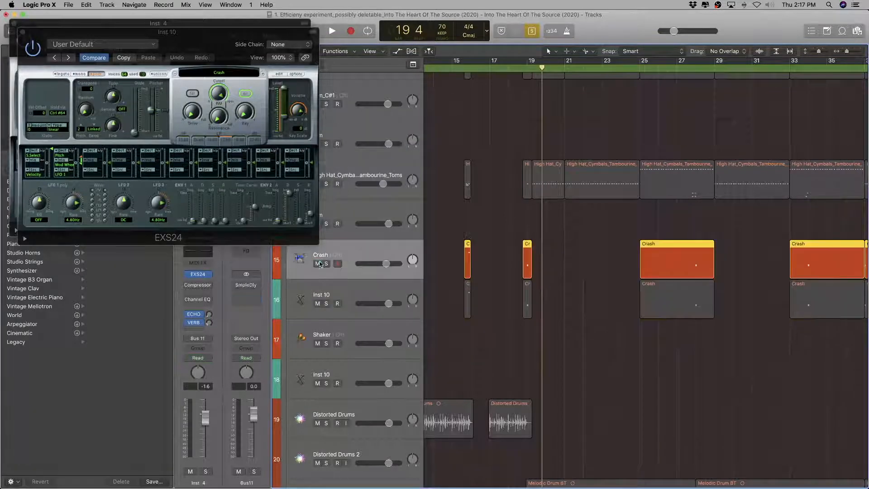
{"action": "left_click", "coordinate": [318, 263]}
{"action": "left_click", "coordinate": [353, 298]}
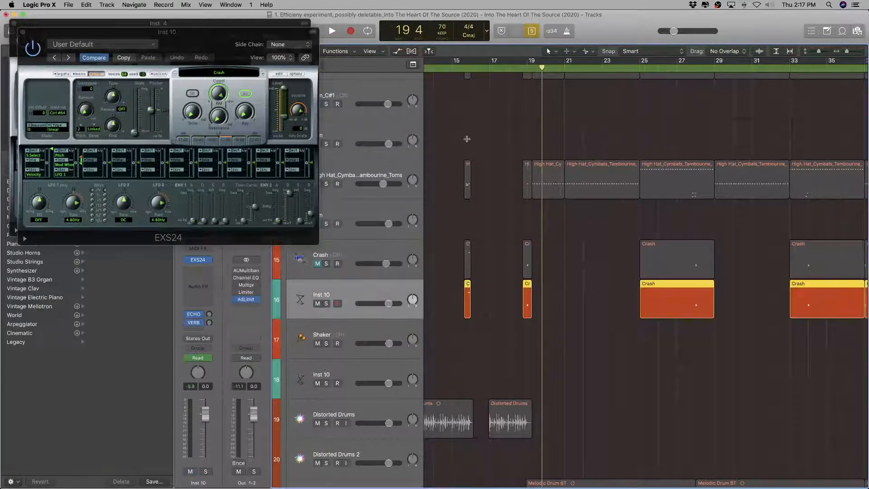
Step: Audition the first two copied Crash regions on Inst 10, starting playback near bars 15 and 18
{"action": "left_click", "coordinate": [462, 69]}
{"action": "key", "text": "space"}
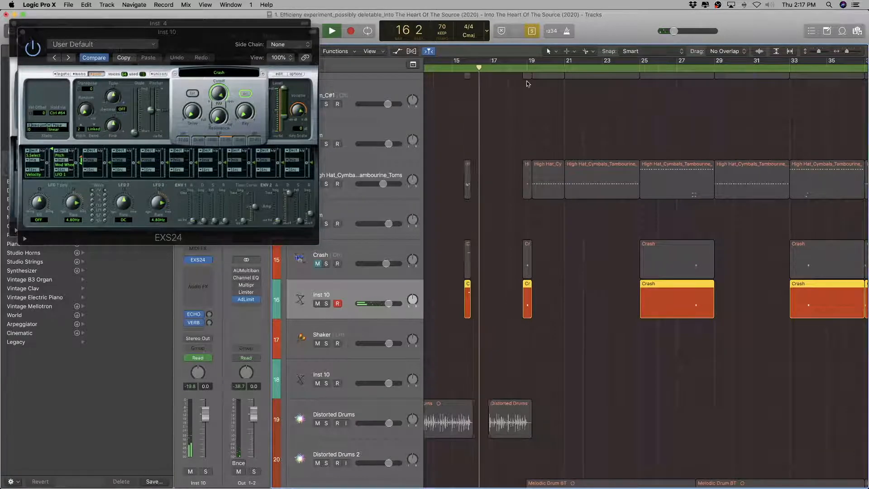
{"action": "key", "text": "space"}
{"action": "left_click", "coordinate": [518, 68]}
{"action": "key", "text": "space"}
{"action": "key", "text": "space"}
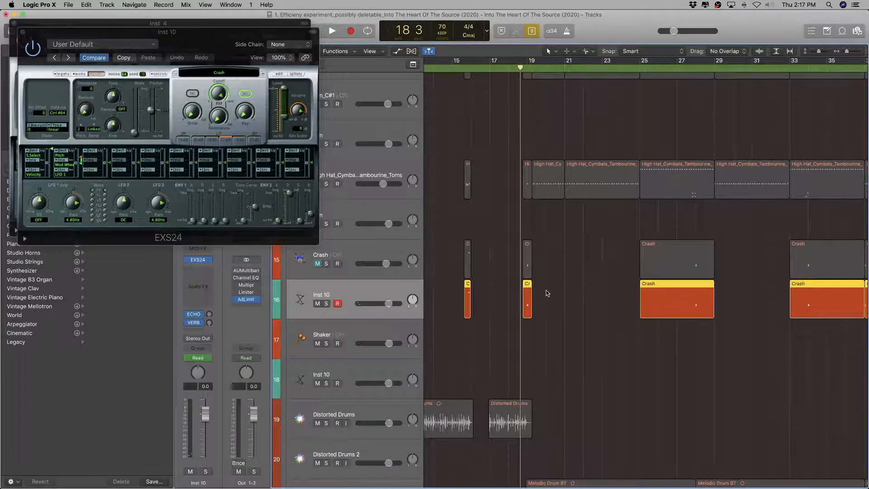
Step: Open the Inst 10 Crash region near bar 19 in the Piano Roll and audition its E2 and C#2 pitches separately
{"action": "left_click", "coordinate": [528, 299]}
{"action": "key", "text": "p"}
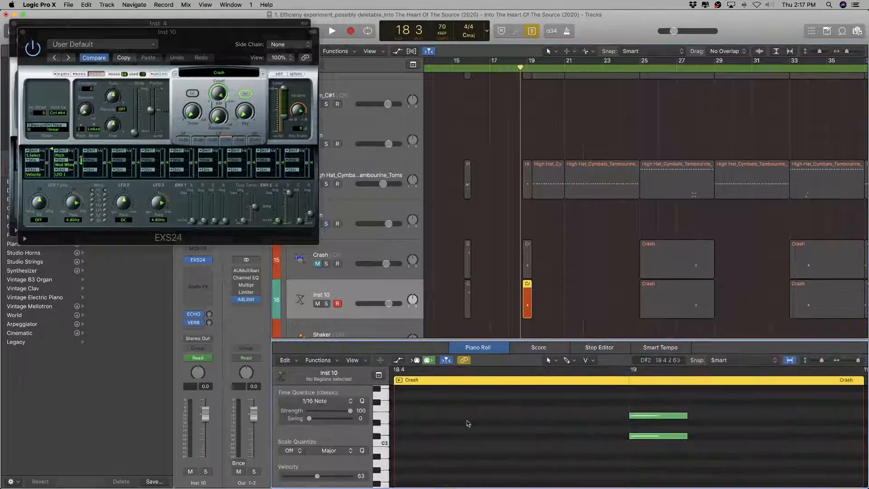
{"action": "left_click", "coordinate": [386, 417]}
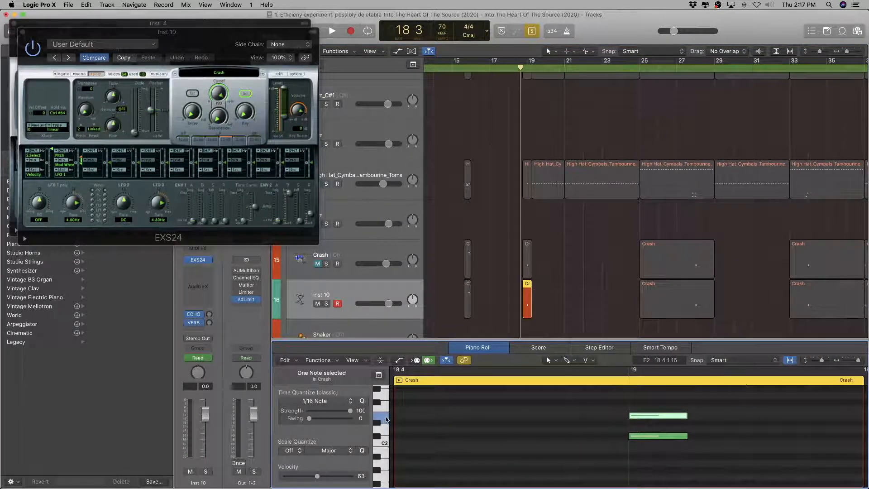
{"action": "left_click", "coordinate": [387, 443]}
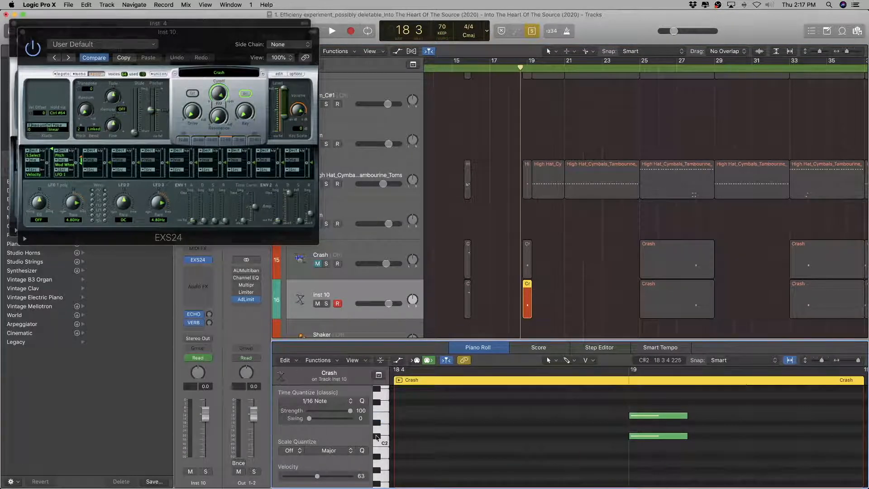
{"action": "left_click", "coordinate": [377, 437]}
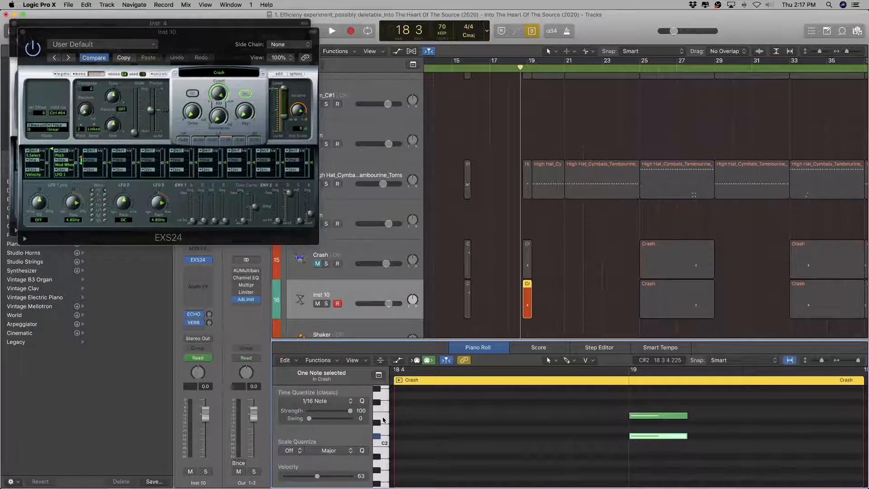
{"action": "left_click", "coordinate": [384, 419]}
Step: Play back the Inst 10 Crash region from bar 18 beat 3 past its two stacked notes at bar 19
{"action": "left_click", "coordinate": [633, 432], "text": "ctrl+alt"}
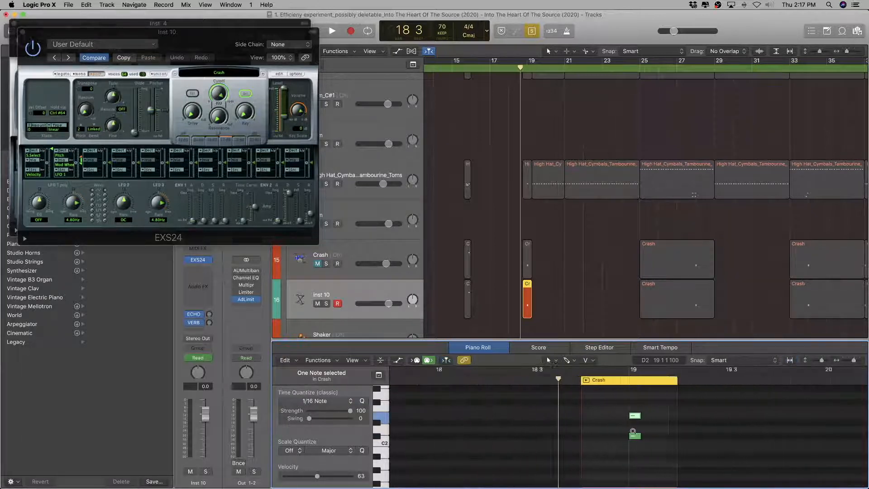
{"action": "left_click", "coordinate": [633, 432], "text": "ctrl+alt"}
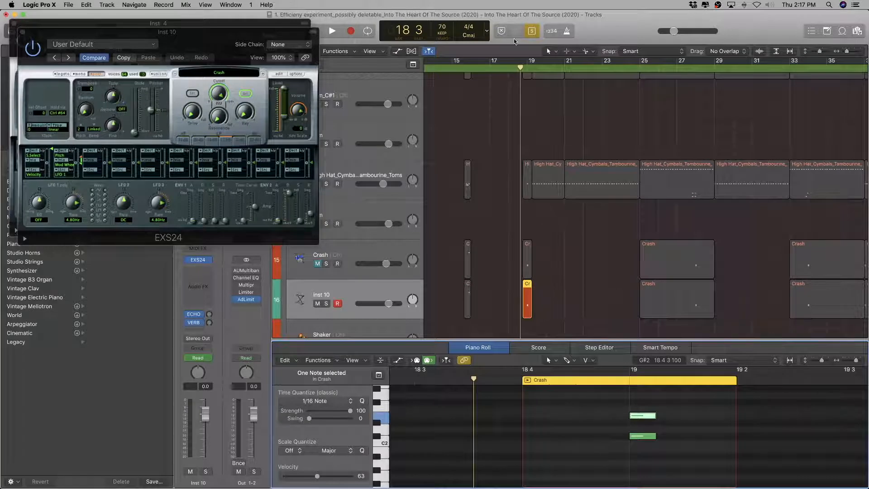
{"action": "key", "text": "space"}
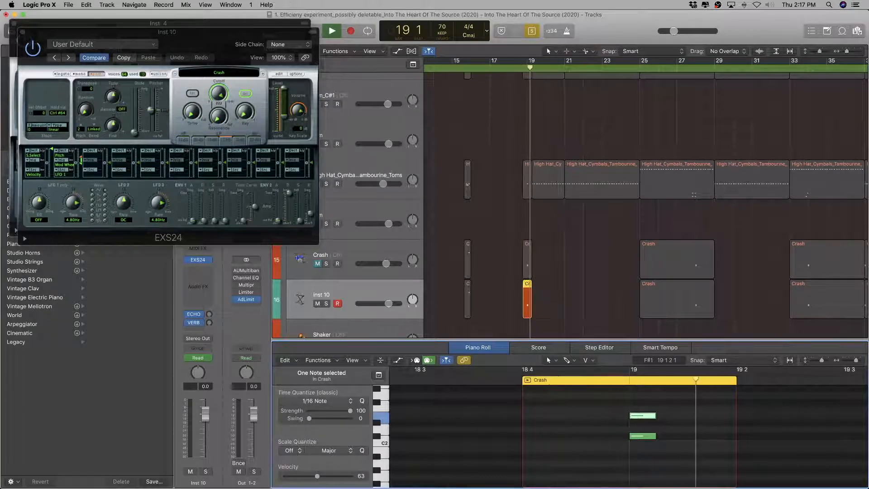
{"action": "key", "text": "space"}
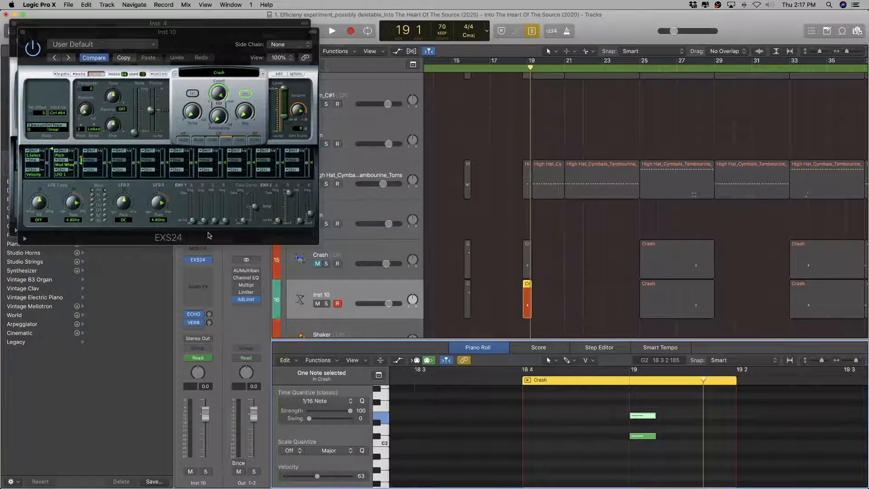
Step: Check the Crash.exs zone in the instrument editor, and close the editor and the Inst 10 and Inst 4 EXS24 windows
{"action": "left_click", "coordinate": [281, 74]}
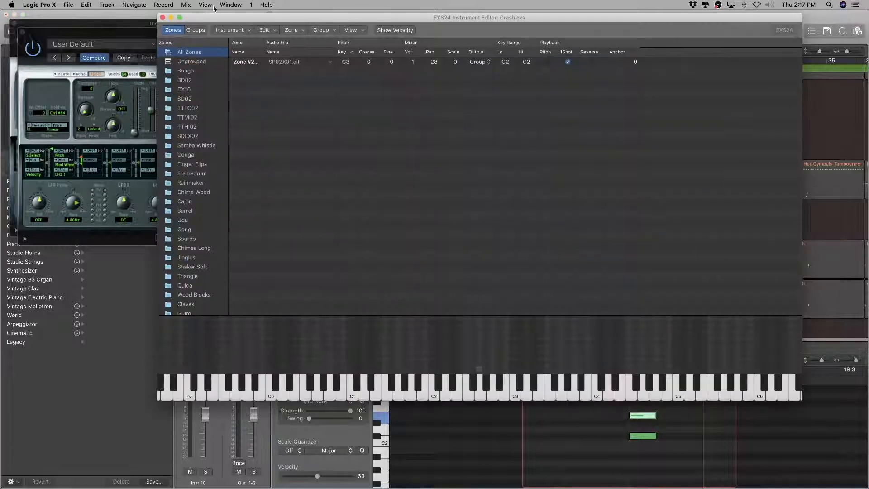
{"action": "left_click", "coordinate": [162, 18]}
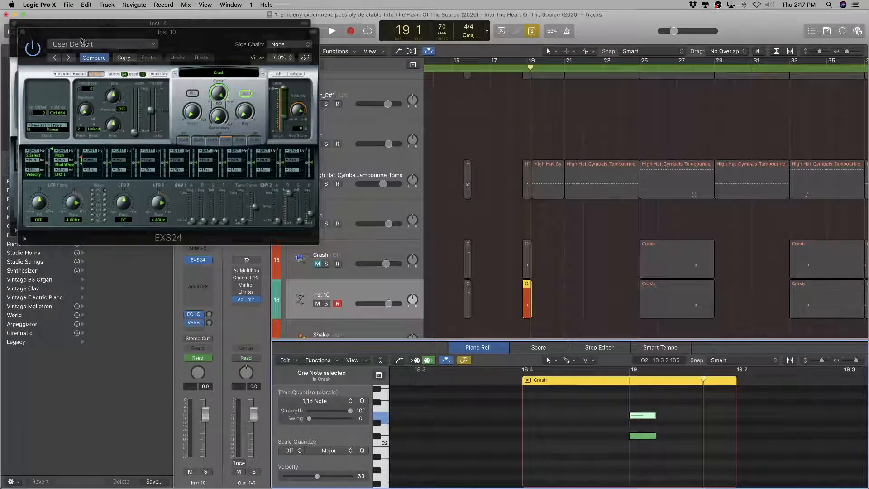
{"action": "left_click_drag", "start_coordinate": [72, 24], "coordinate": [385, 148]}
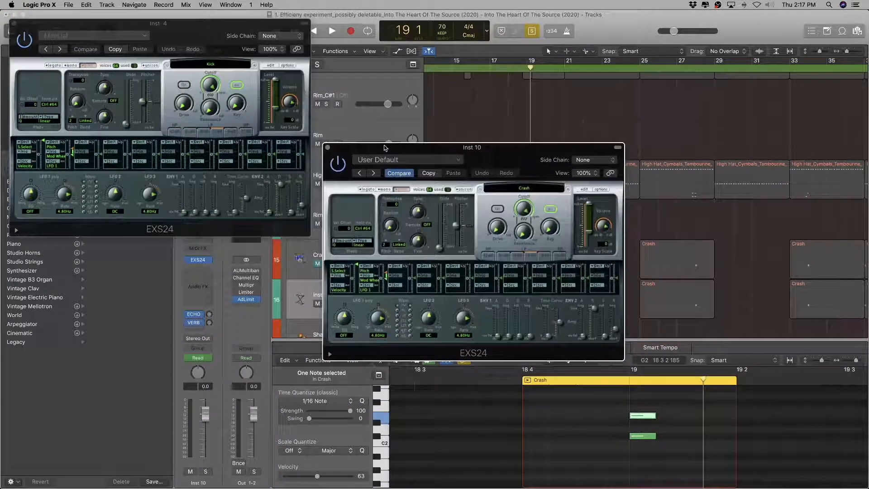
{"action": "left_click", "coordinate": [328, 148]}
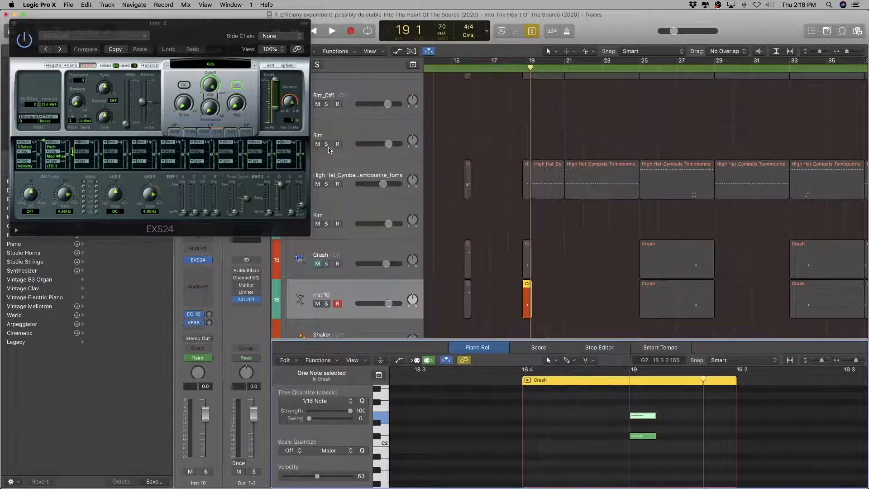
{"action": "left_click", "coordinate": [14, 23]}
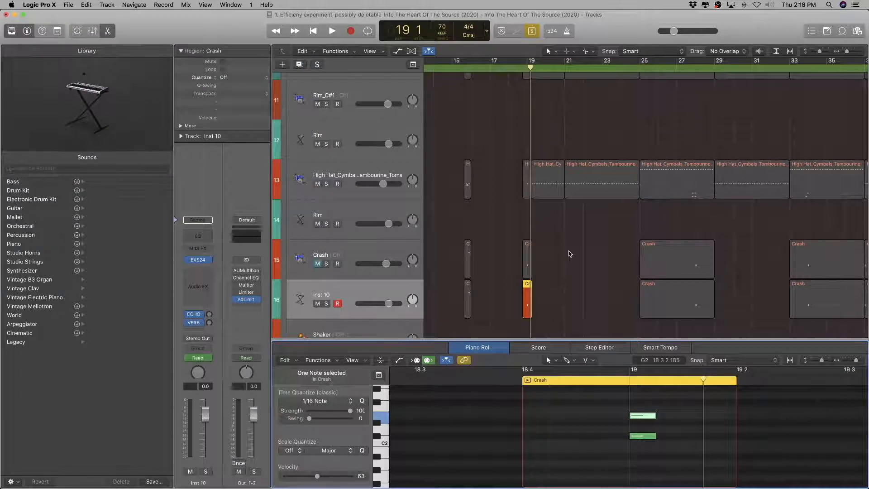